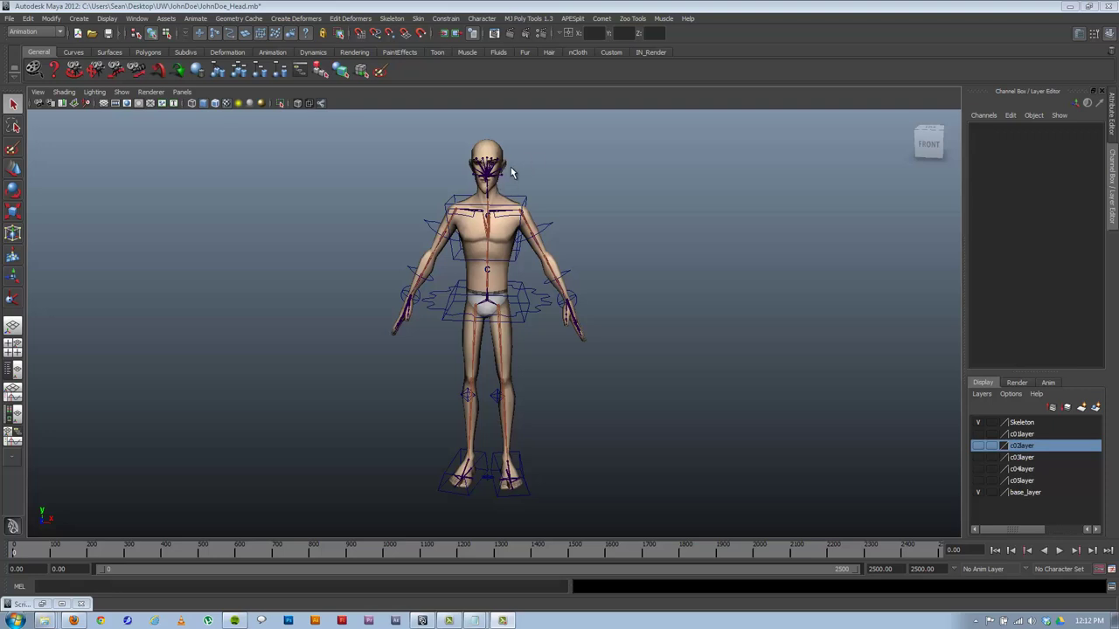
Hide the polygon geometry in the perspective view, leaving the head's facial joints on display
alt+middle_drag(510, 167, 522, 316)
alt+right_drag(436, 336, 738, 435)
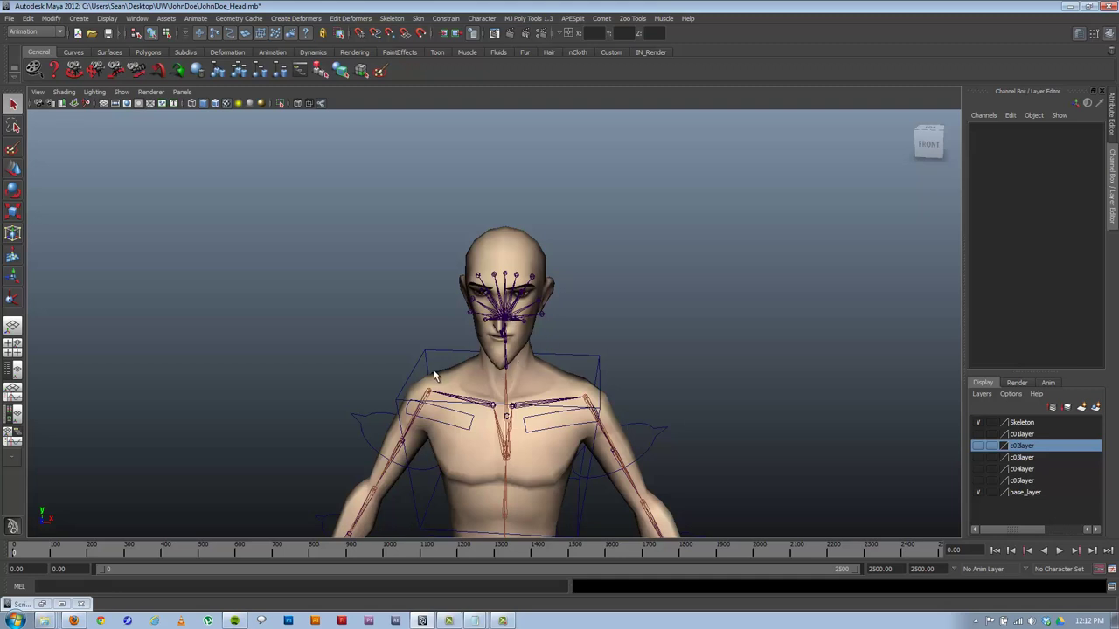
alt+drag(433, 374, 445, 323)
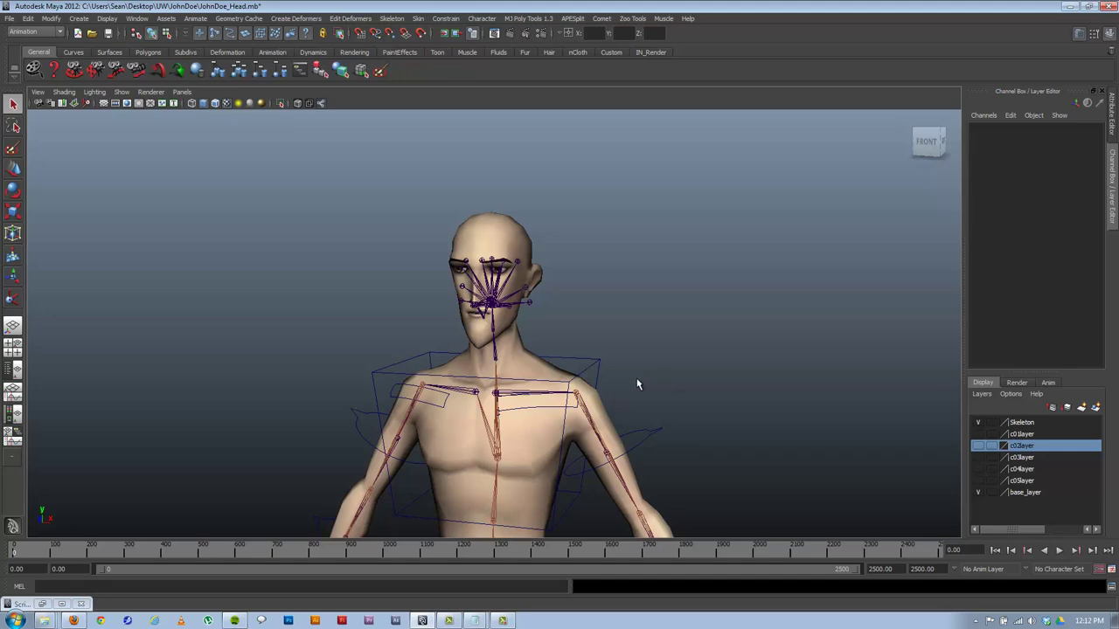
alt+right_drag(354, 339, 511, 358)
click(122, 91)
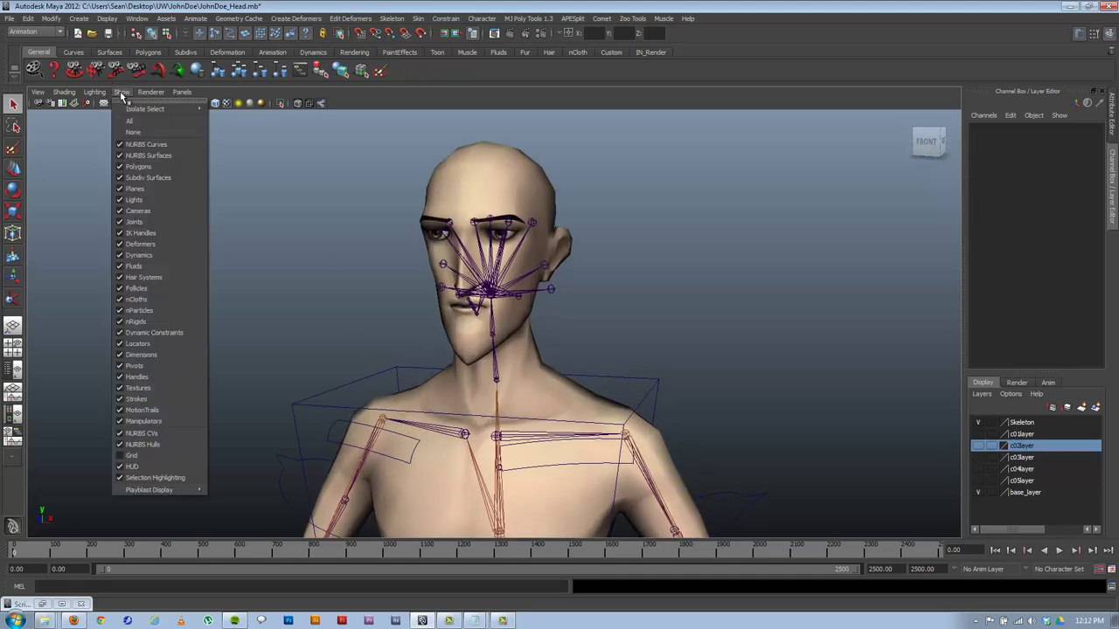
click(138, 167)
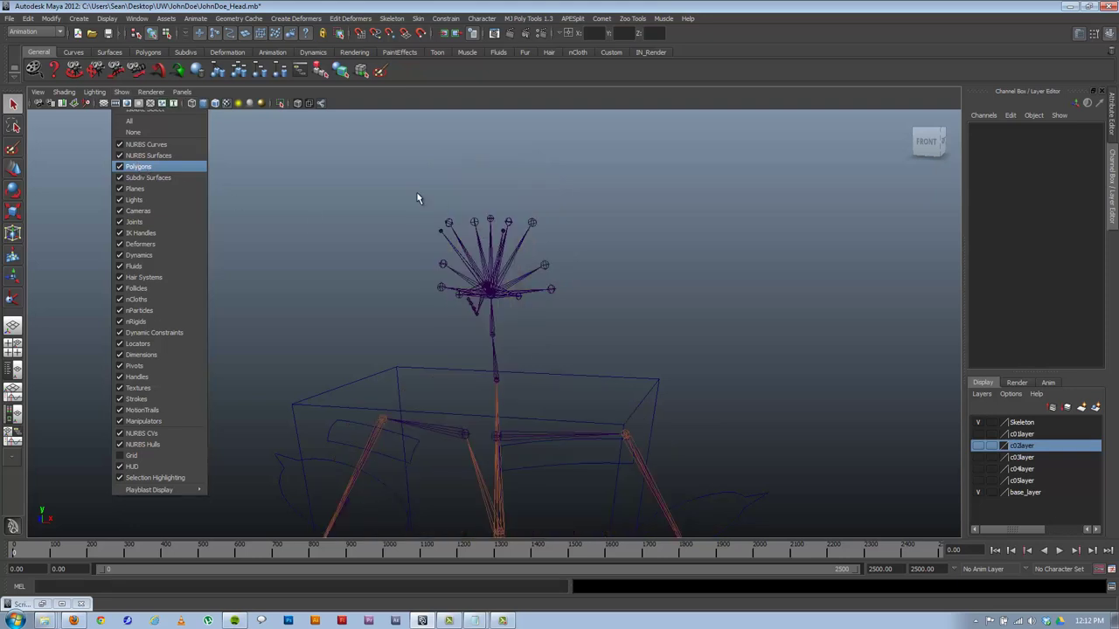
click(366, 212)
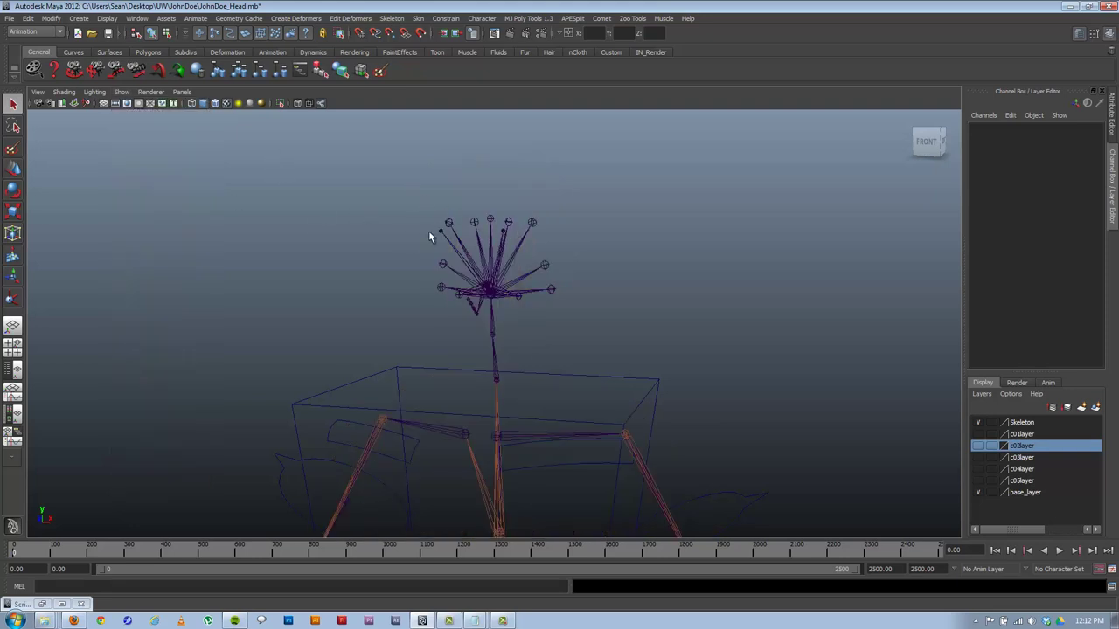
Select the head joint cl_head_JNT and switch to component mode to show the facial joints' local rotation axes
alt+right_drag(429, 236, 487, 325)
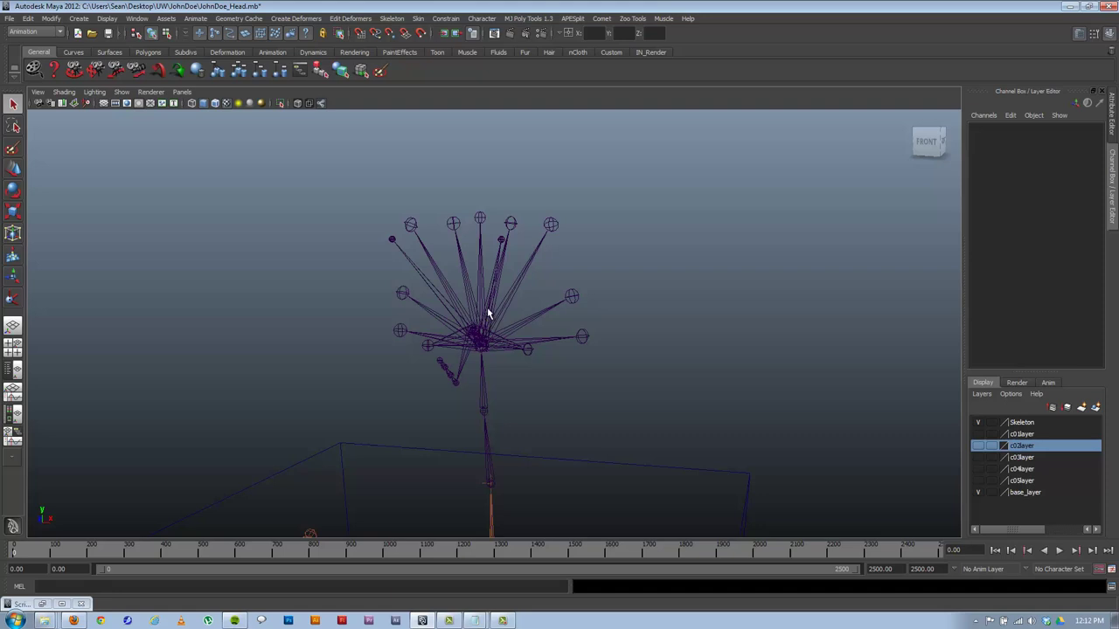
click(488, 313)
alt+middle_drag(487, 312, 511, 326)
click(167, 33)
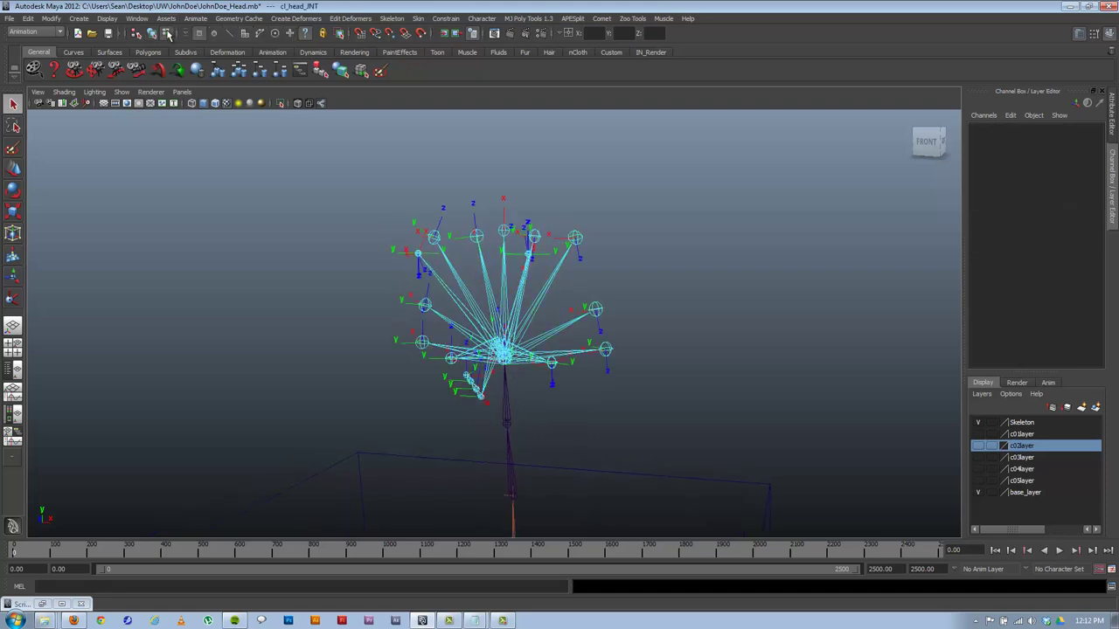
Examine the local rotation axes of the facial joints from the front and from above
alt+drag(418, 255, 452, 255)
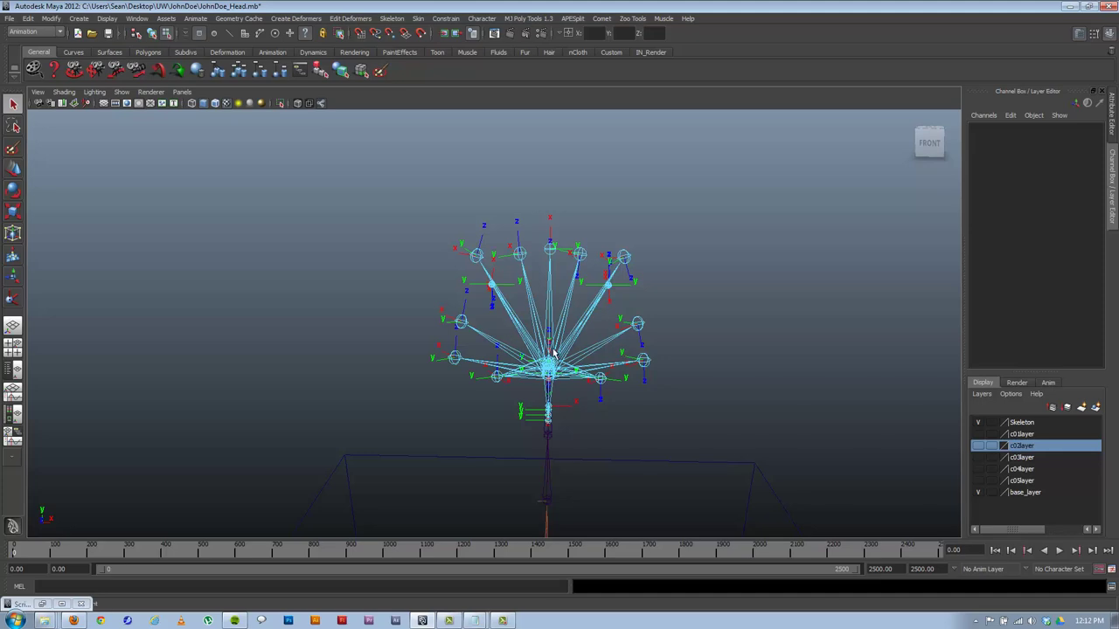
alt+middle_drag(544, 301, 489, 351)
alt+right_drag(403, 325, 474, 312)
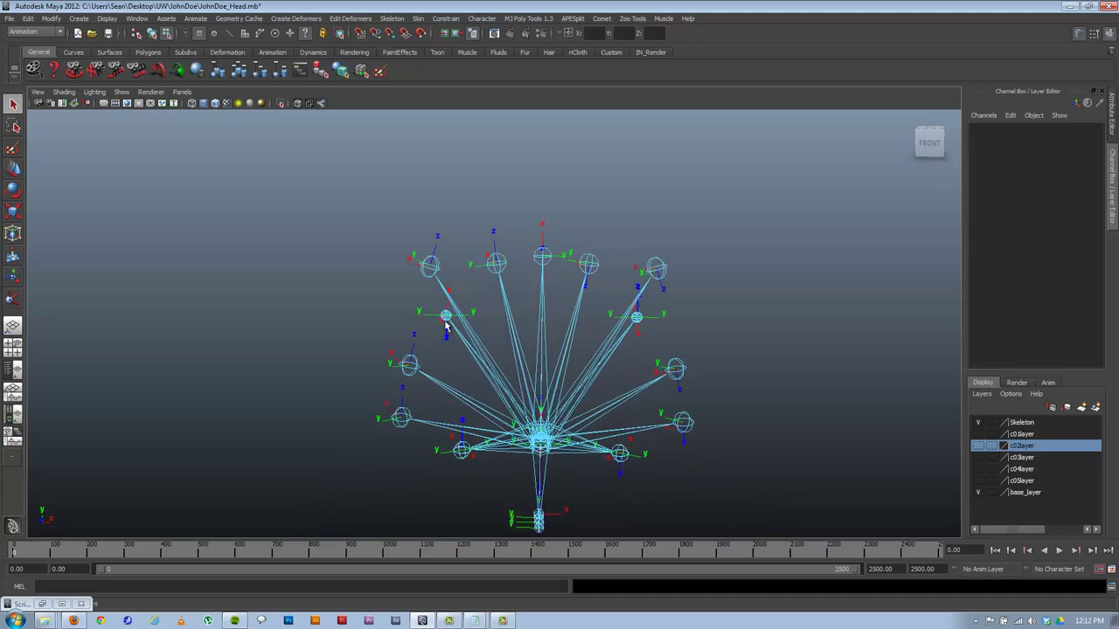
alt+drag(447, 327, 435, 340)
alt+middle_drag(405, 324, 485, 283)
alt+right_drag(485, 283, 529, 363)
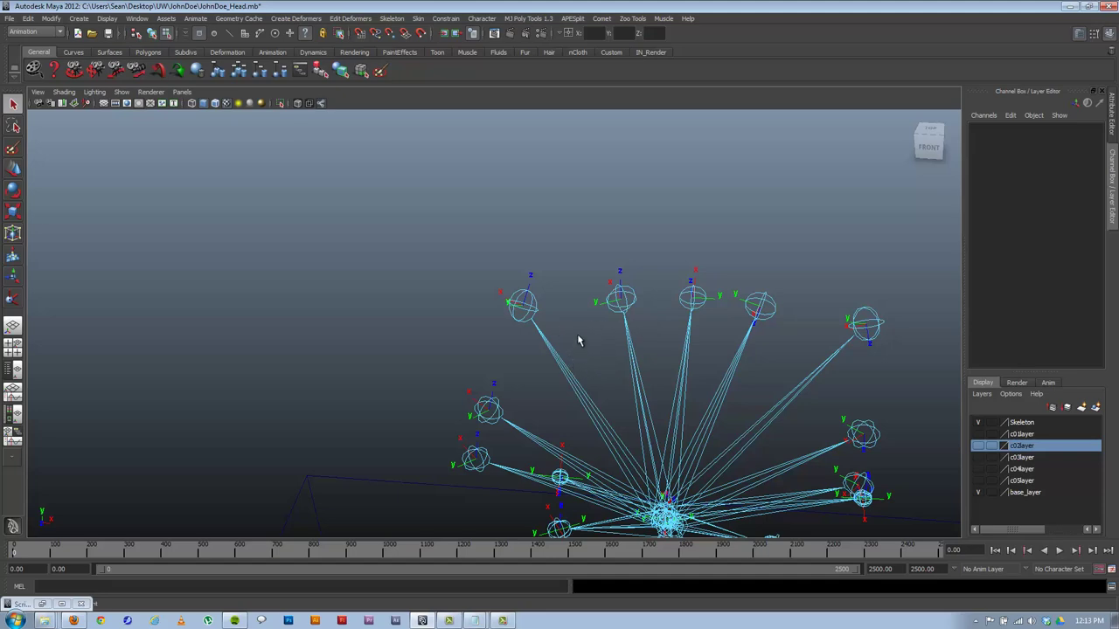
alt+middle_drag(551, 305, 513, 295)
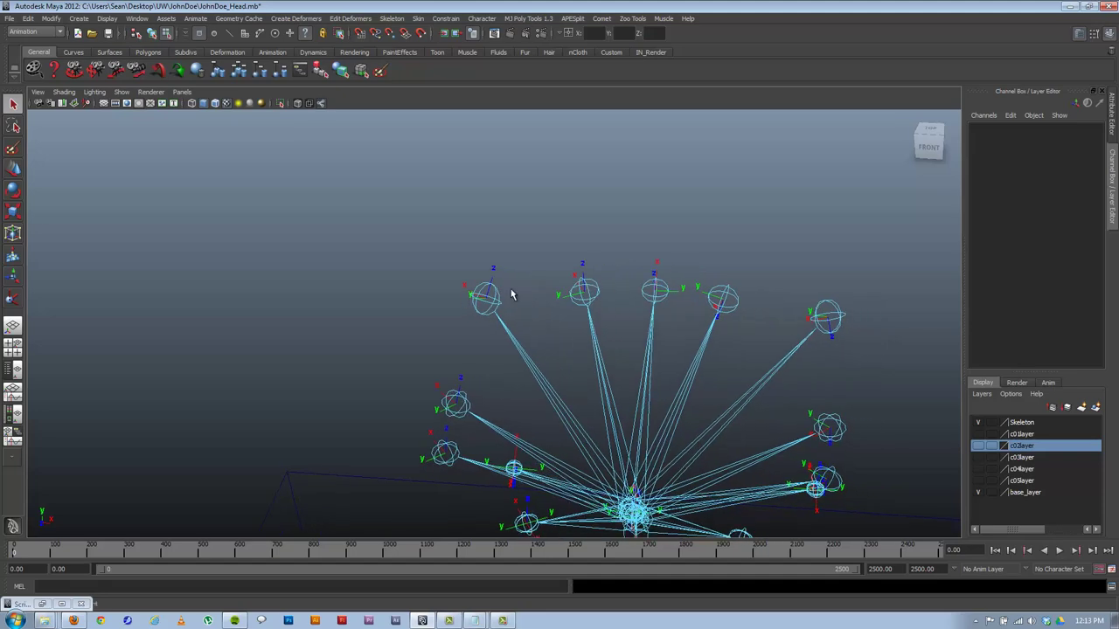
mouse_move(474, 308)
alt+mouse_down()
mouse_move(487, 315)
mouse_move(479, 305)
alt+mouse_up()
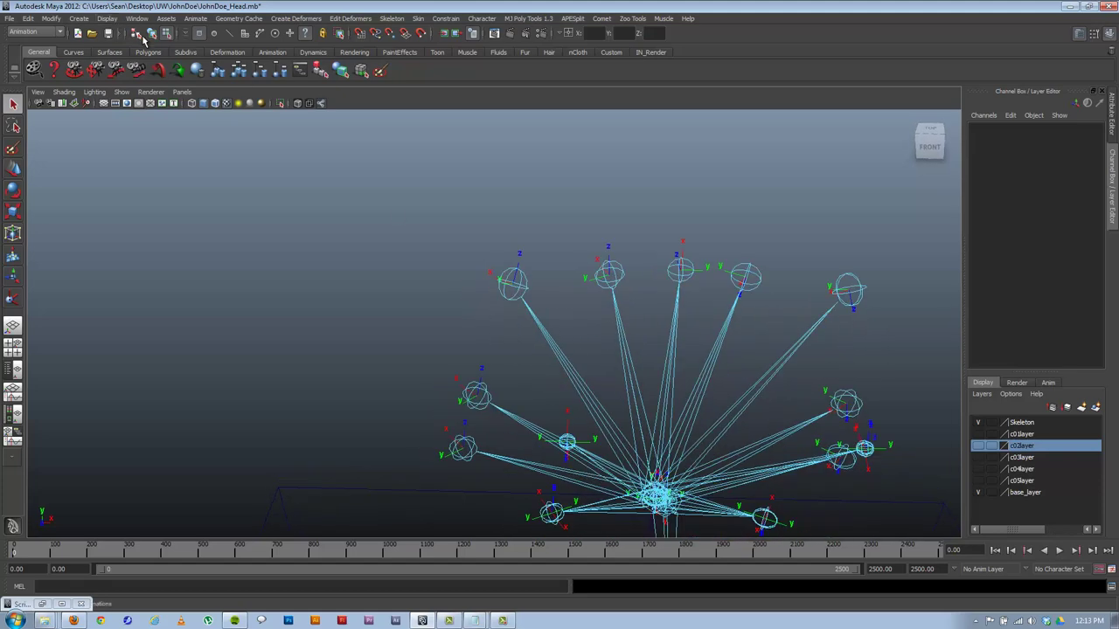
Select lf_brow_JNT in object mode and redisplay the polygons to examine the joint's placement against the face
click(151, 33)
click(524, 287)
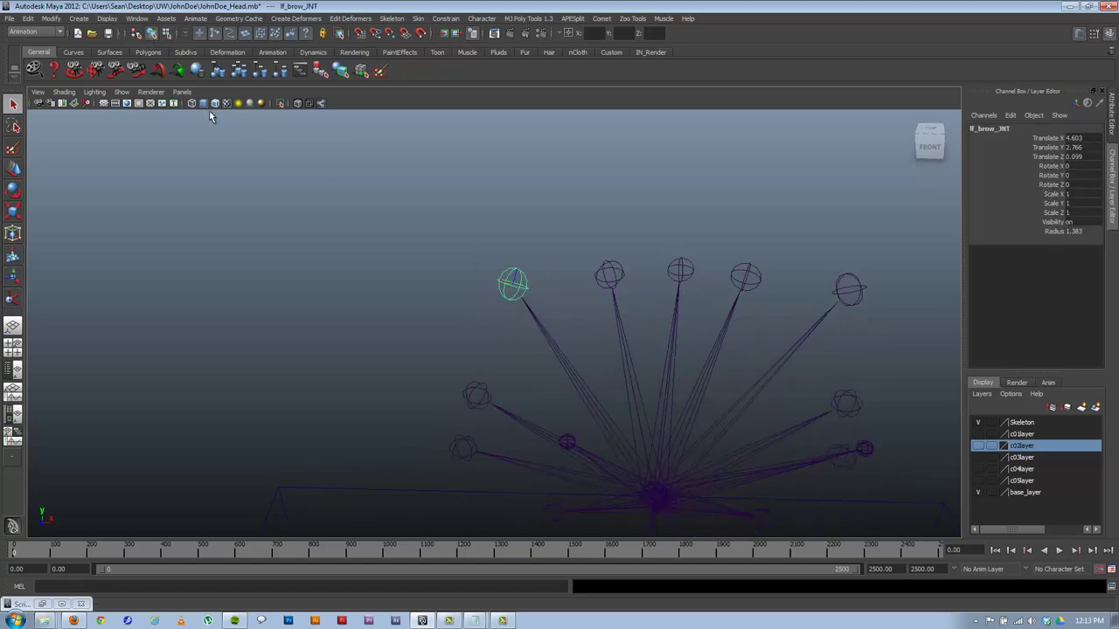
click(123, 92)
click(156, 175)
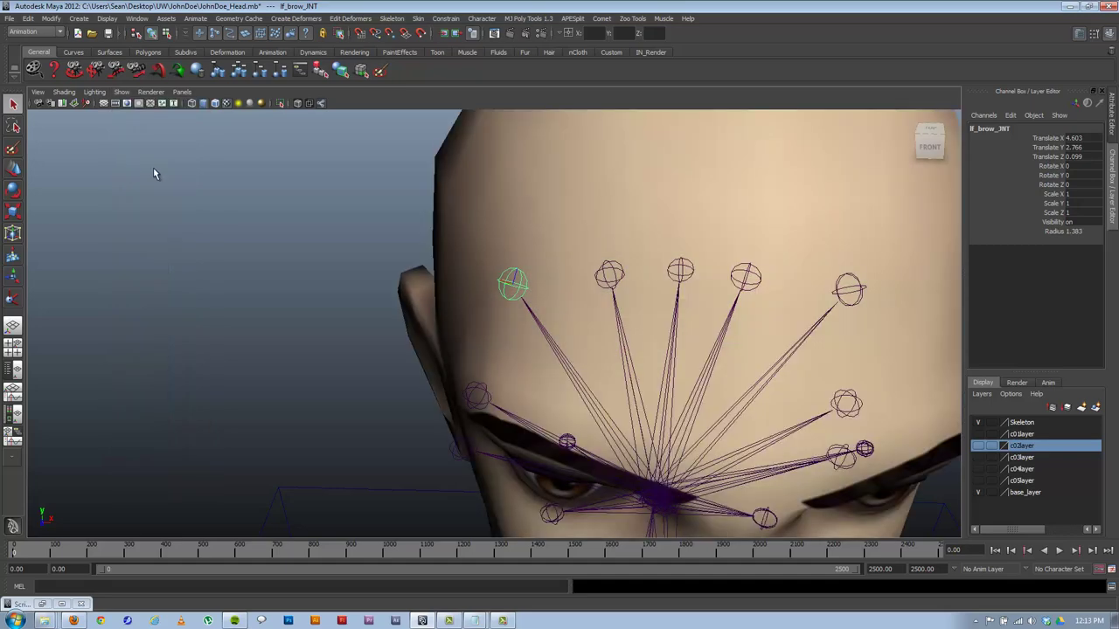
scroll(578, 330, down, 5)
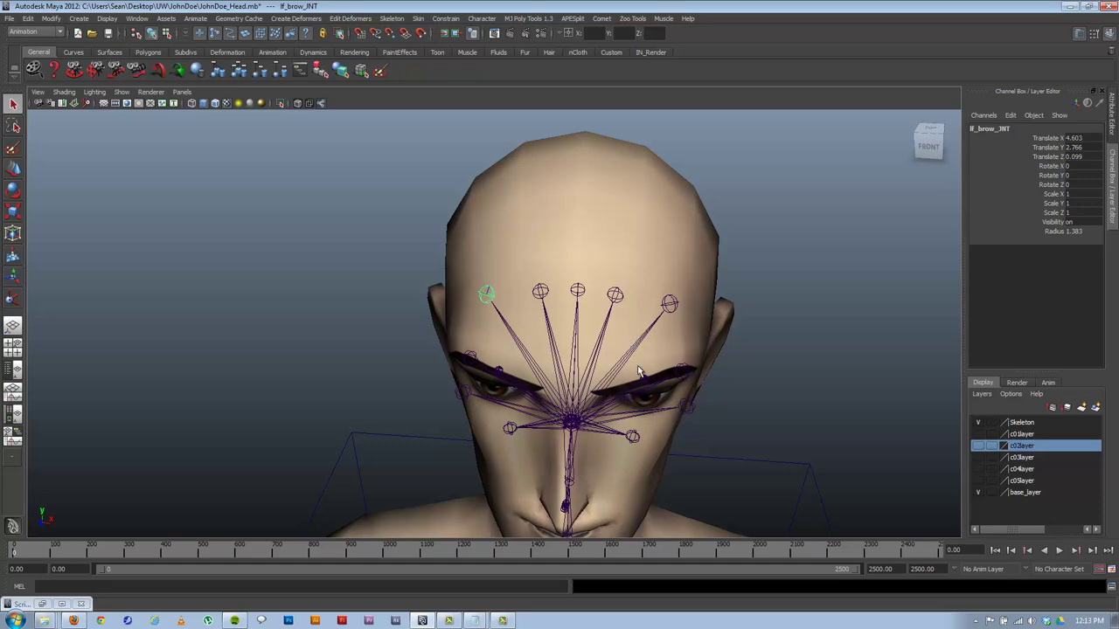
alt+drag(624, 360, 812, 225)
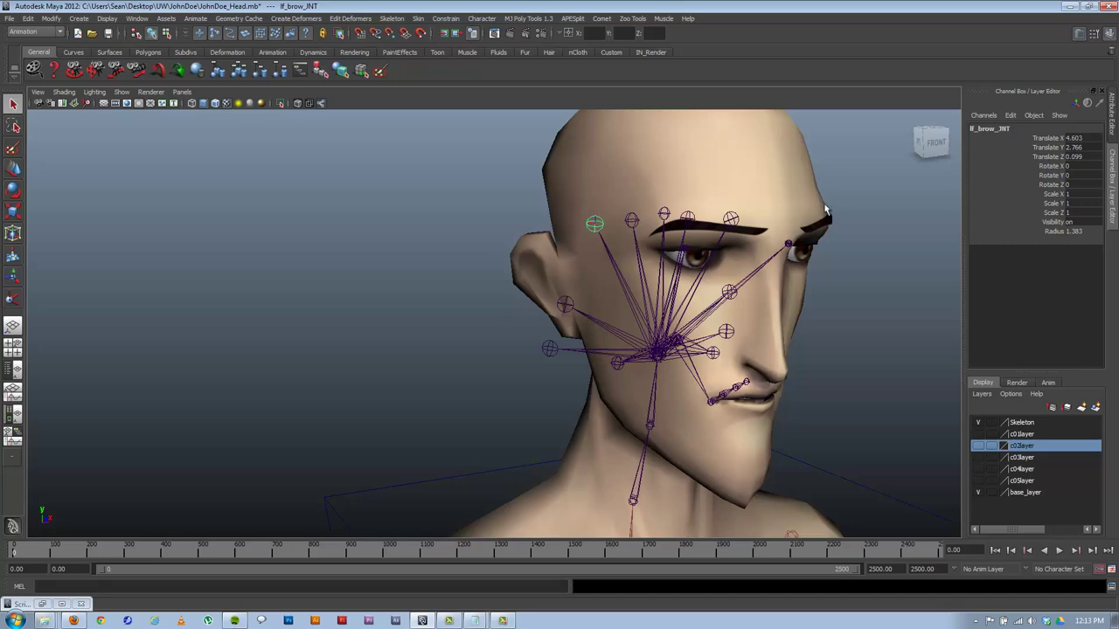
alt+drag(538, 264, 235, 118)
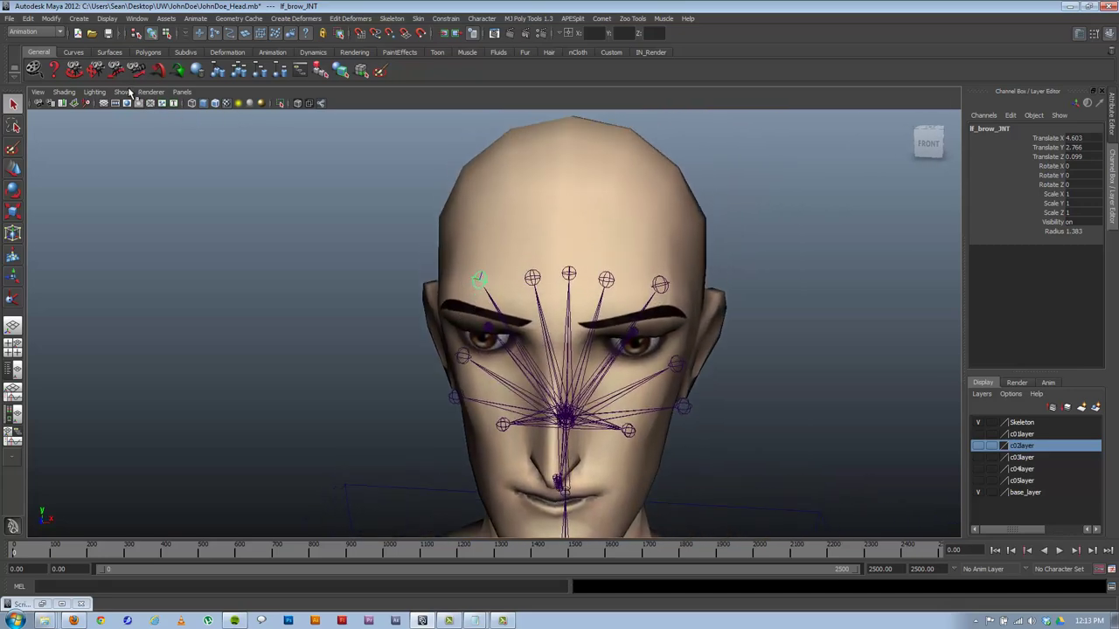
Hide the polygons again and inspect the local rotation axis of lf_brow_JNT in component mode
click(127, 93)
click(151, 173)
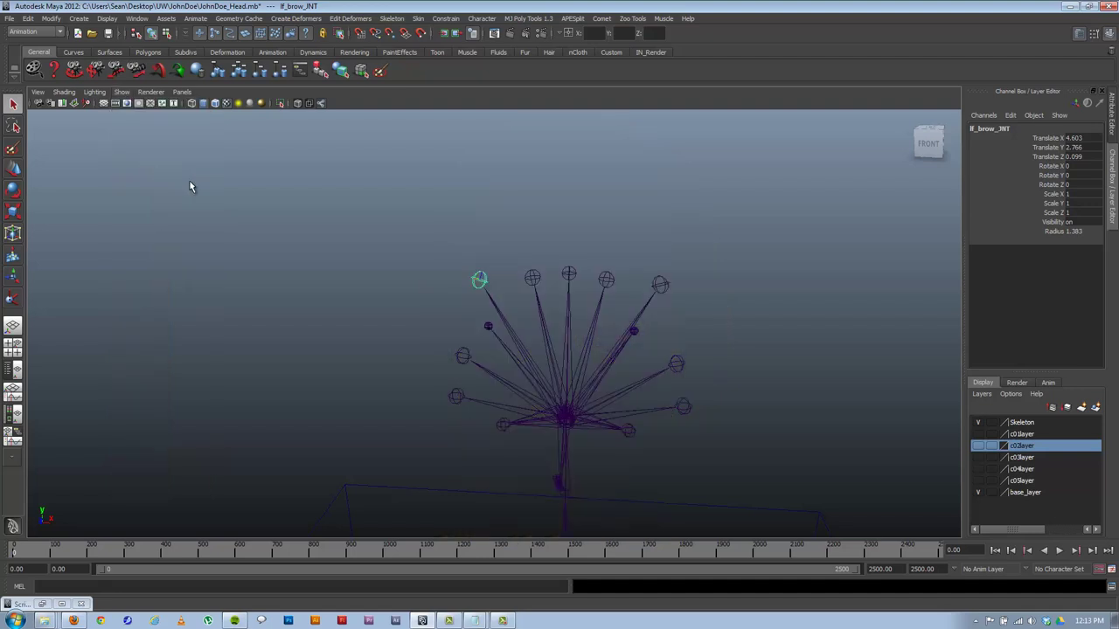
alt+drag(456, 253, 442, 271)
click(168, 33)
alt+right_drag(425, 222, 465, 244)
alt+drag(465, 245, 454, 263)
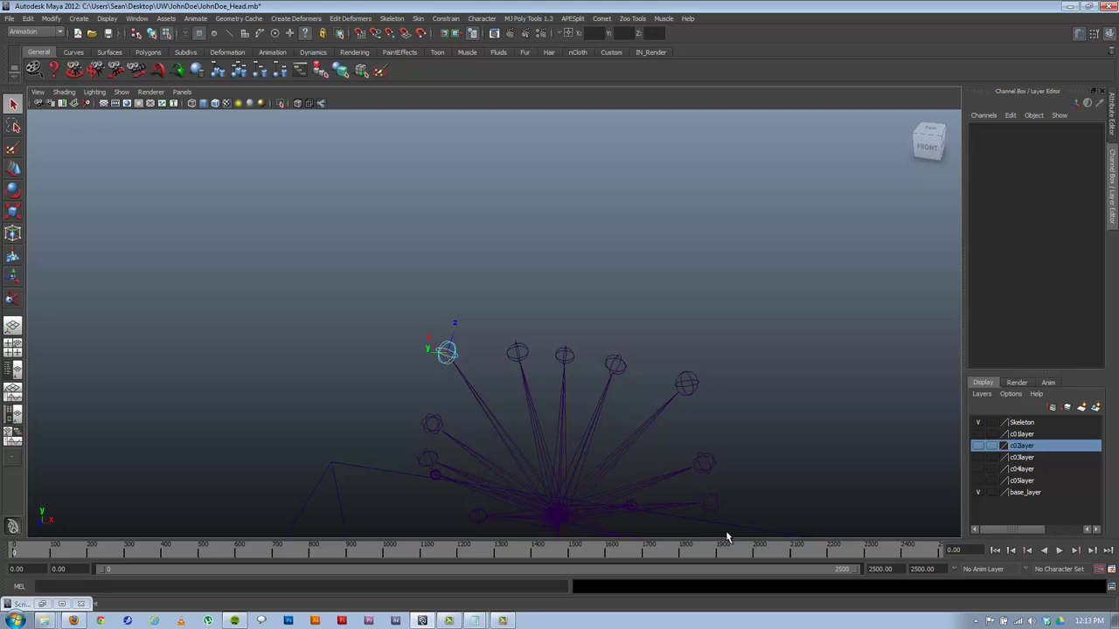
alt+middle_drag(465, 340, 498, 343)
alt+right_drag(434, 341, 492, 369)
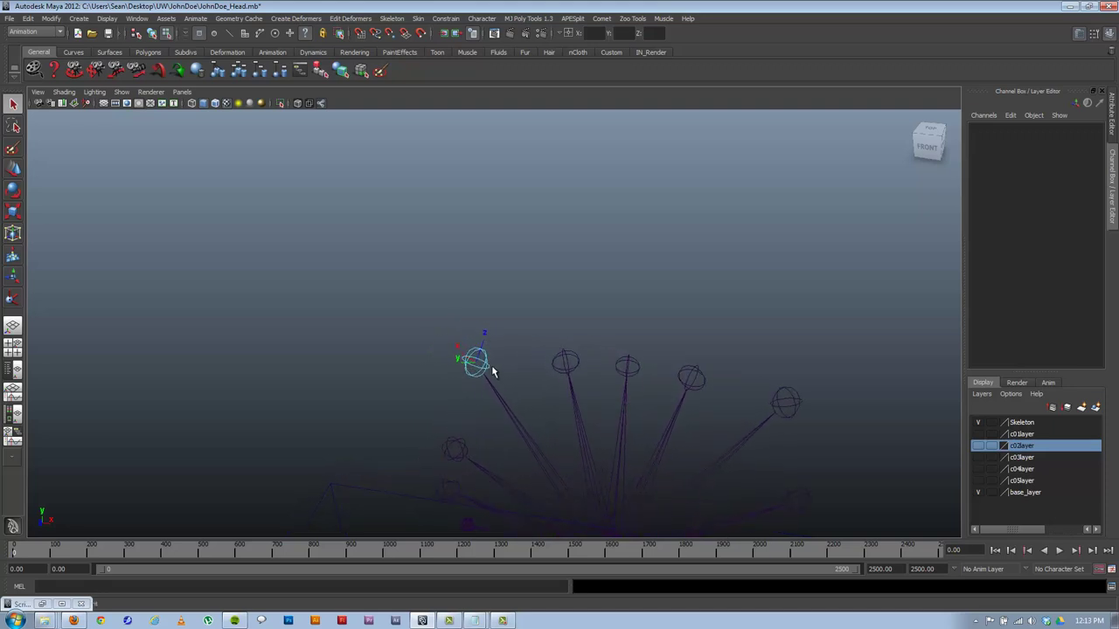
alt+drag(467, 340, 468, 294)
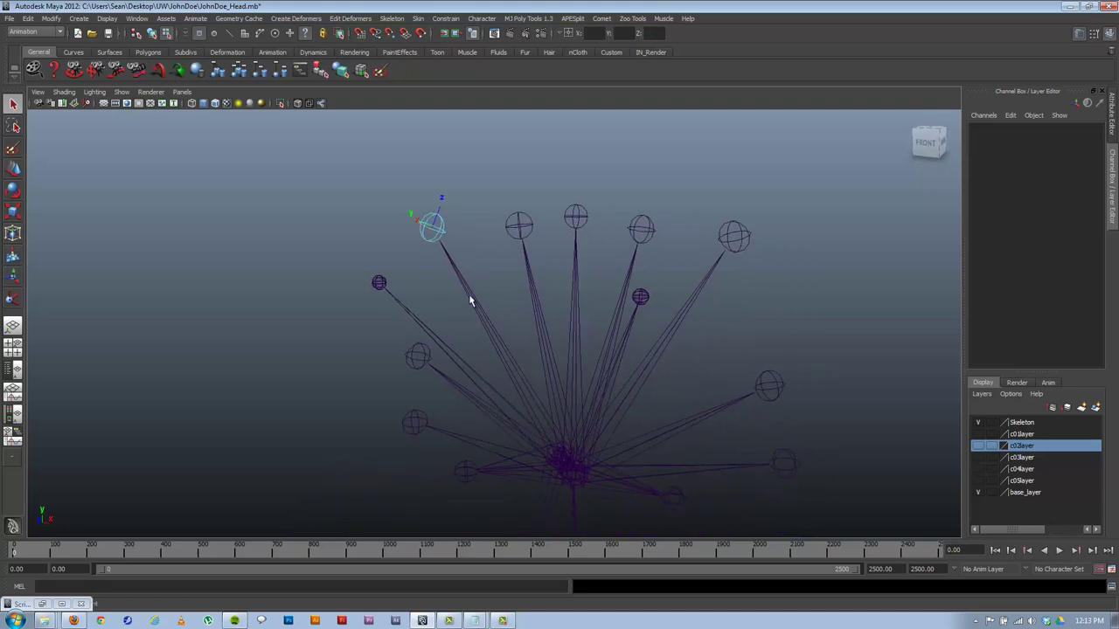
Return to object mode and turn off Discrete rotate for the Rotate tool
click(151, 34)
alt+drag(397, 266, 459, 272)
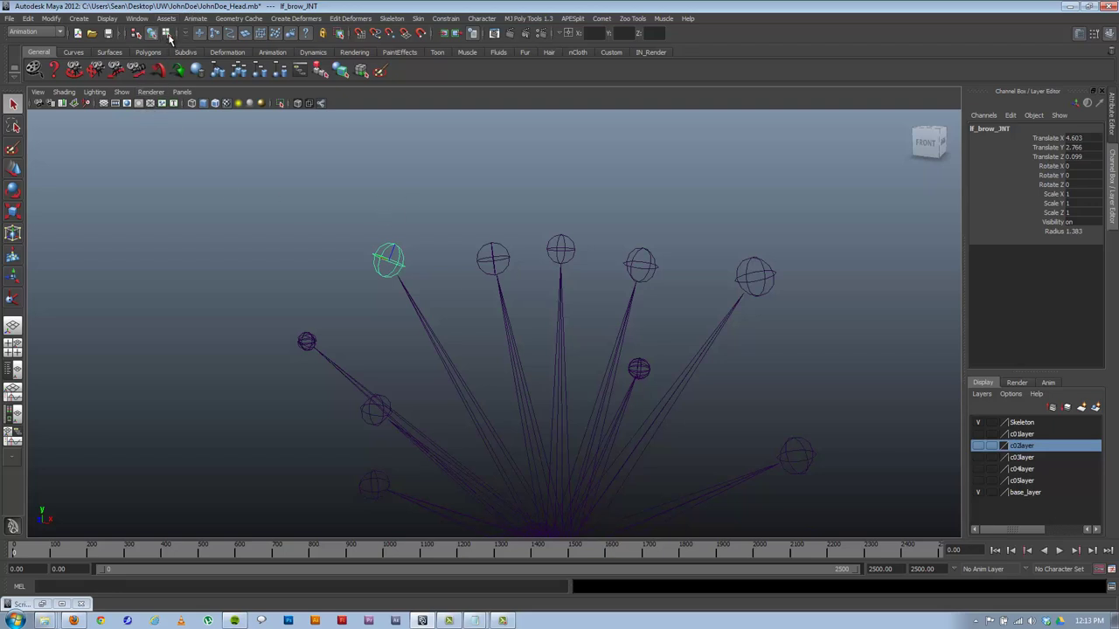
key(e)
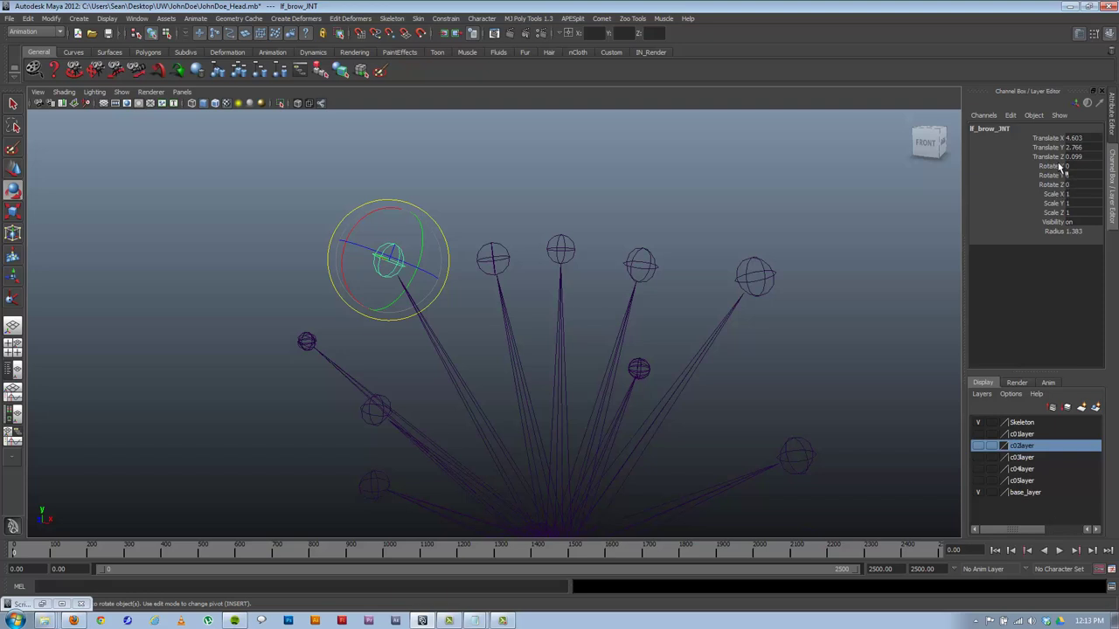
alt+middle_drag(464, 270, 710, 278)
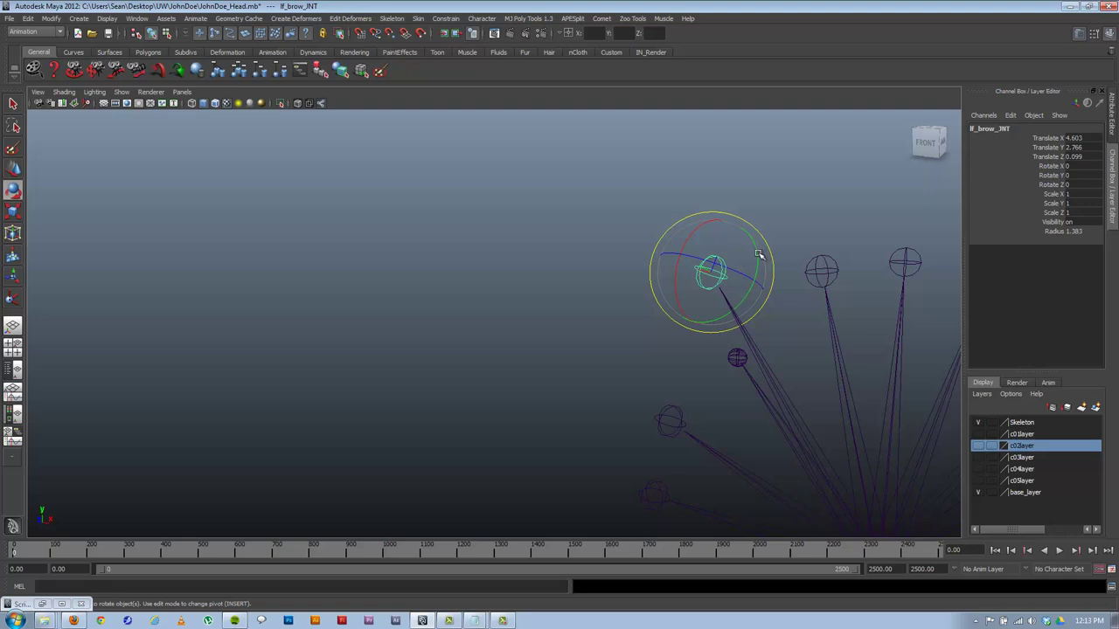
mouse_move(756, 257)
mouse_down()
mouse_move(757, 240)
mouse_move(759, 258)
mouse_up()
double_click(10, 194)
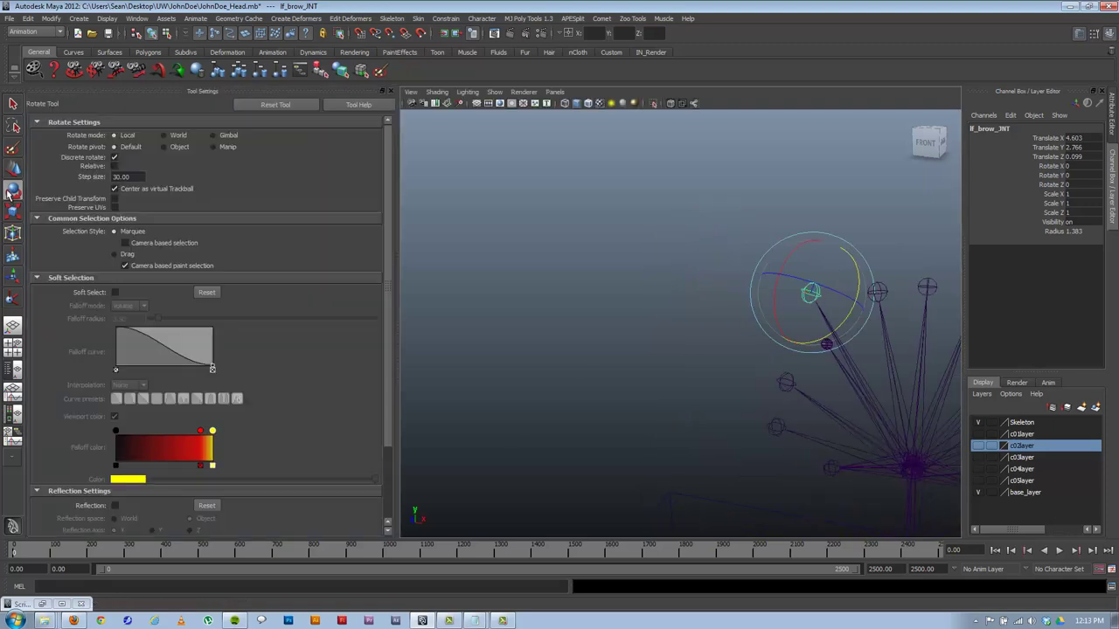
click(114, 158)
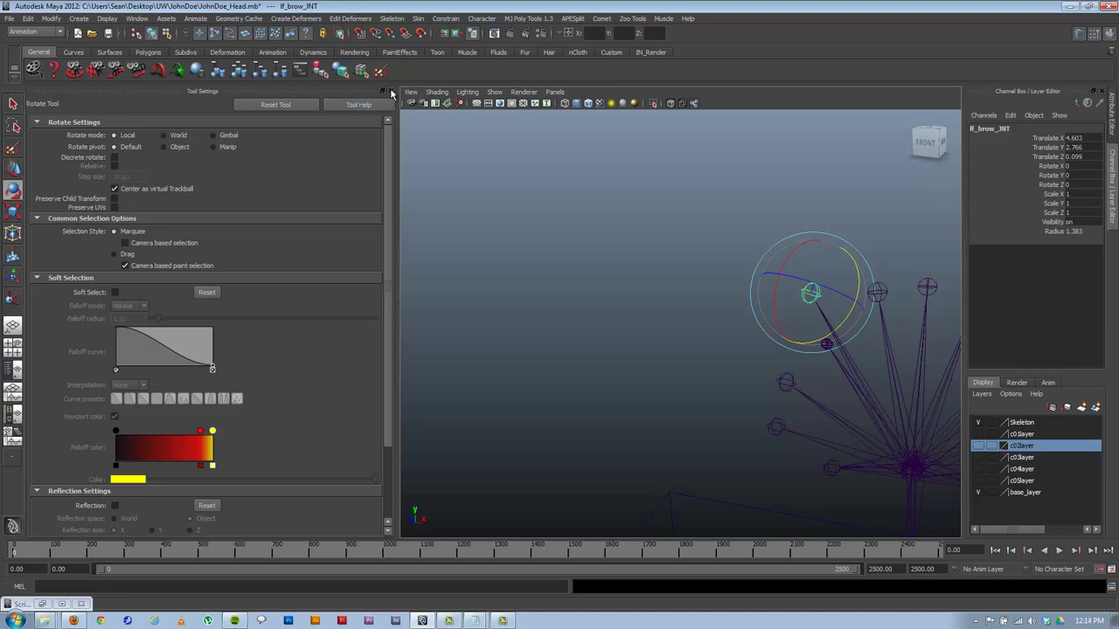
click(382, 92)
Test-rotate lf_brow_JNT about 4.2 degrees in Y and about -41.9 degrees in X, undoing each rotation
mouse_move(757, 257)
mouse_down()
mouse_move(761, 238)
mouse_move(745, 293)
mouse_move(755, 232)
mouse_move(750, 253)
mouse_up()
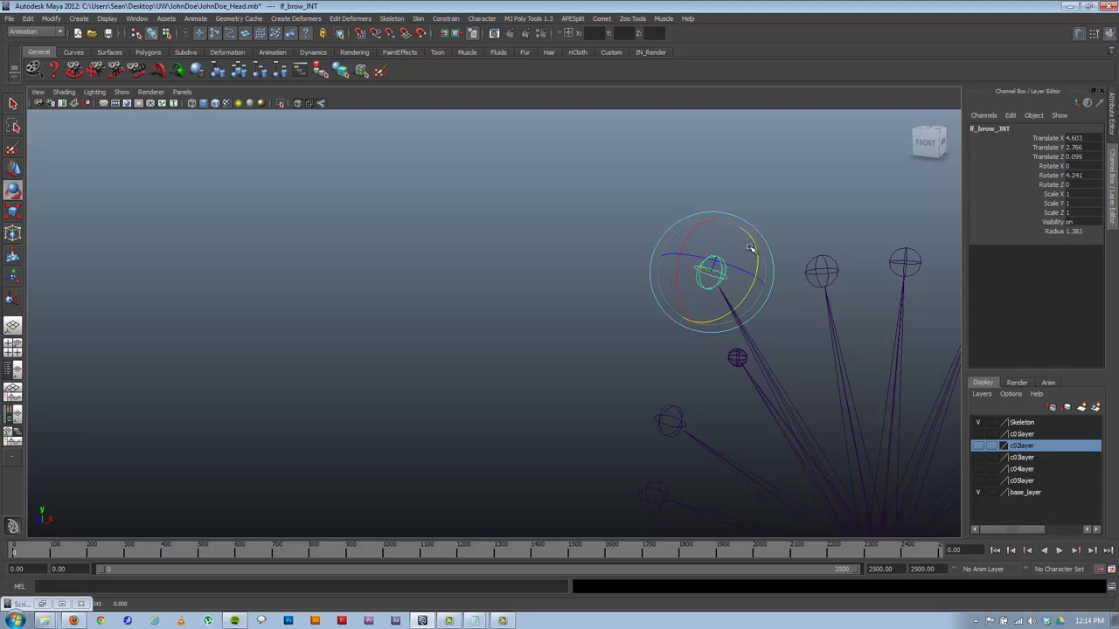
key(ctrl+z)
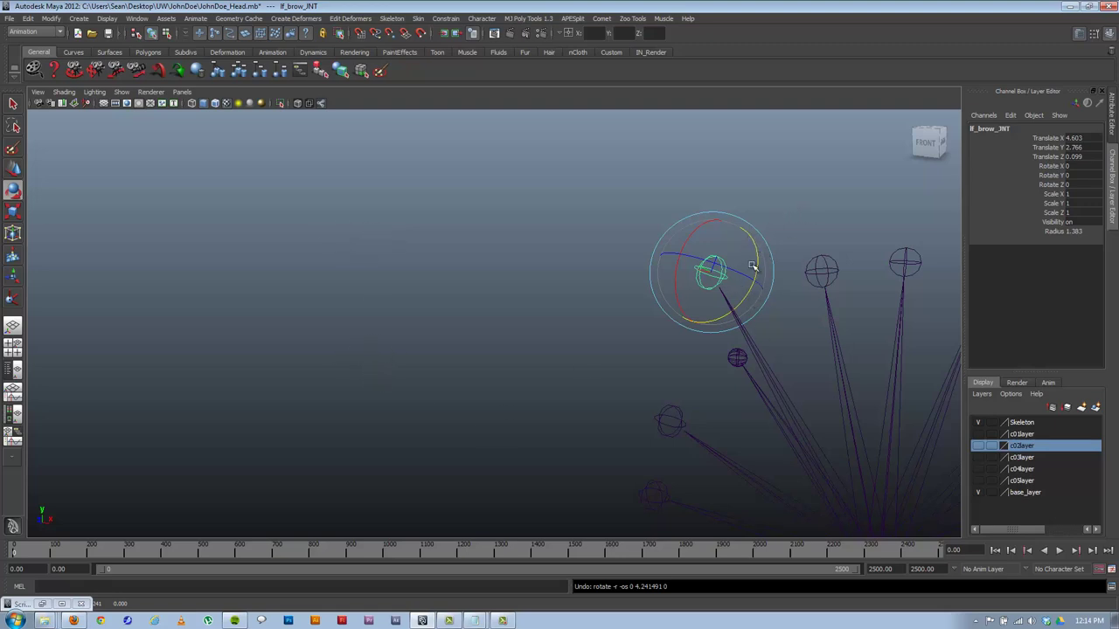
drag(709, 261, 711, 224)
key(ctrl+z)
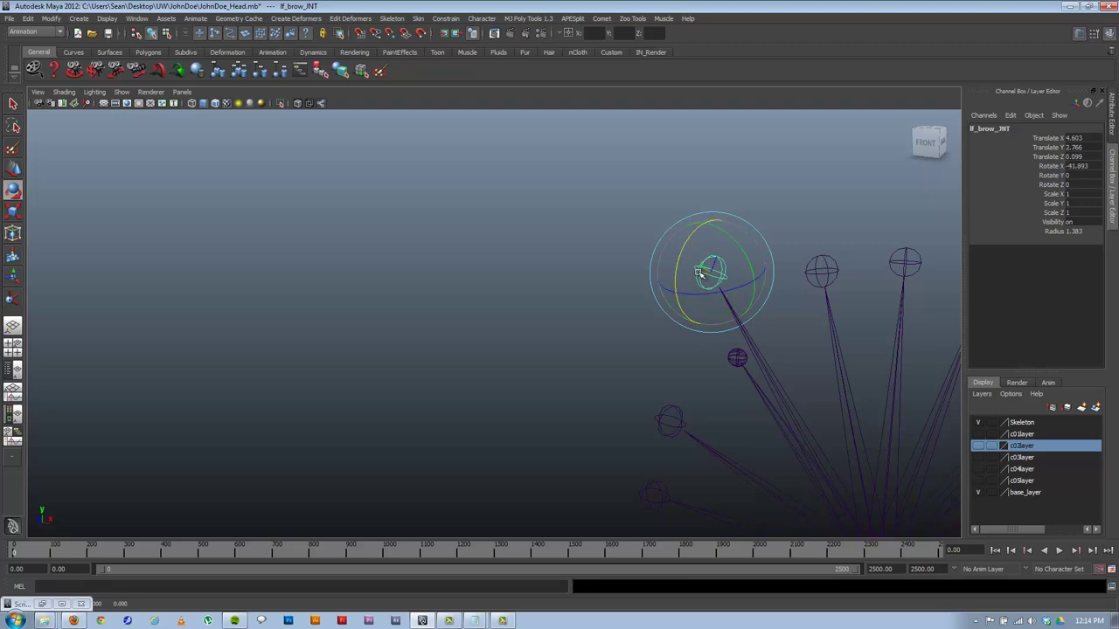
key(ctrl+z)
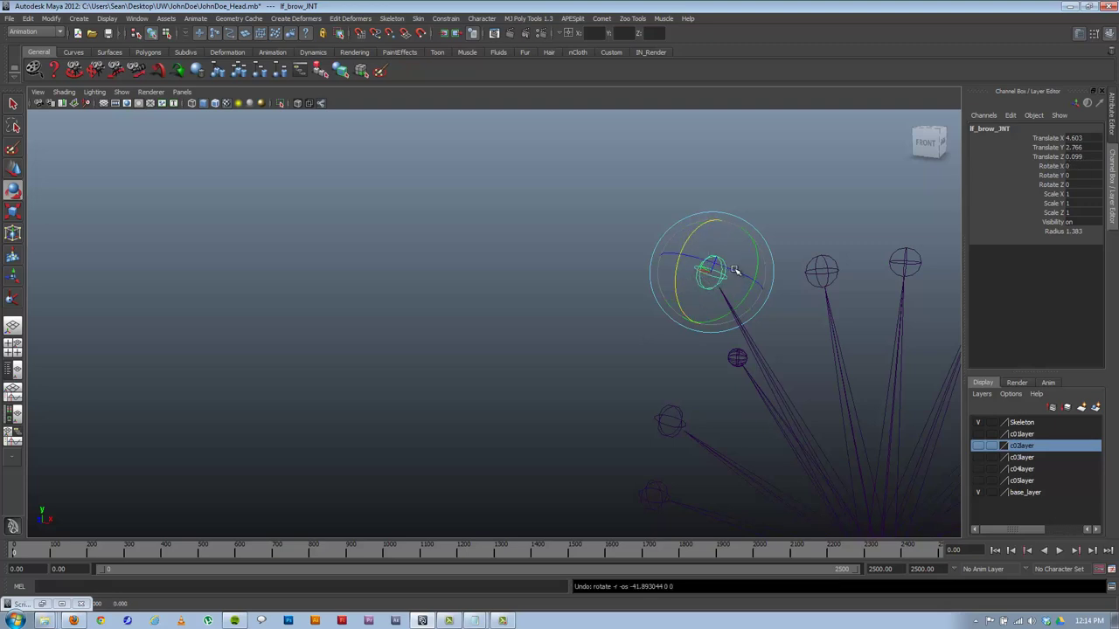
Select lf_cheek_JNT, test-rotate it about -9.5 degrees in Y, and undo the rotation
alt+middle_drag(736, 270, 644, 255)
alt+drag(643, 255, 504, 242)
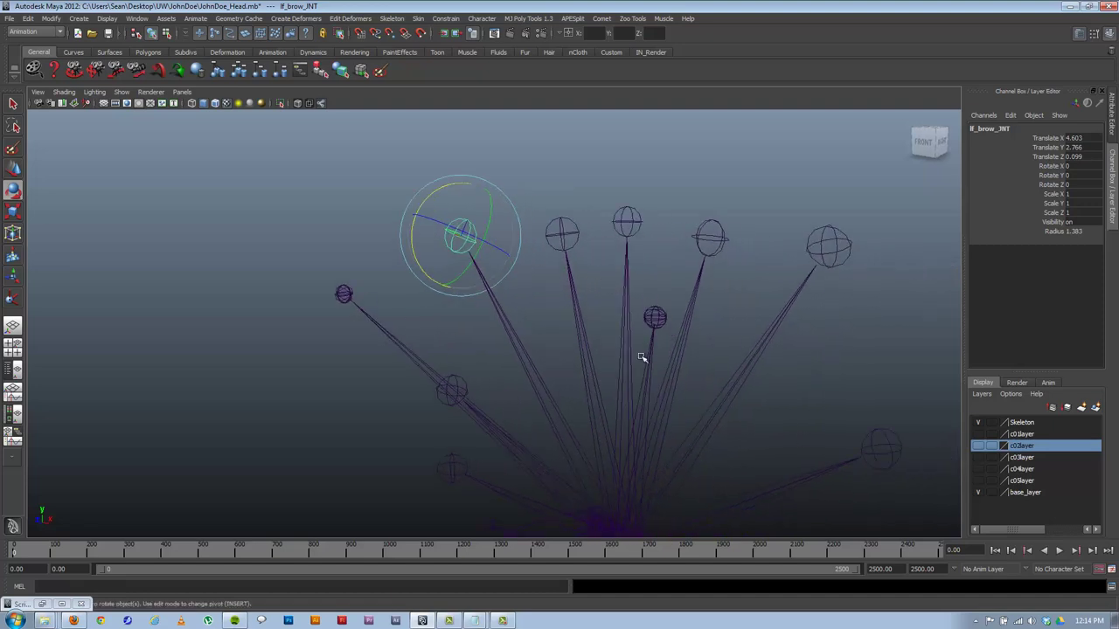
alt+drag(533, 291, 595, 275)
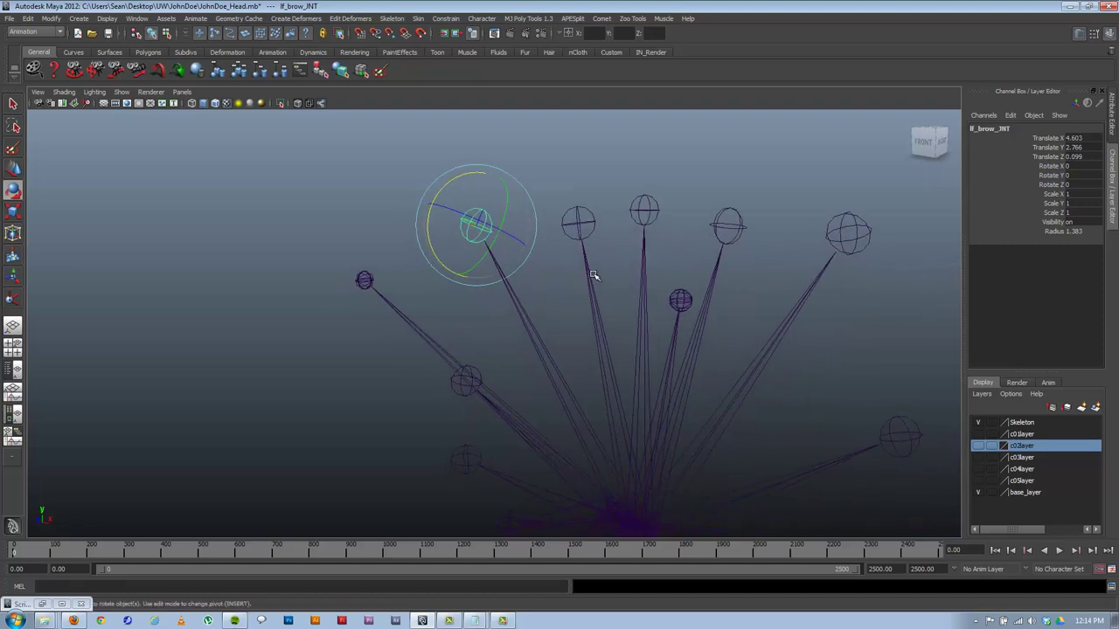
click(465, 391)
alt+middle_drag(486, 384, 551, 364)
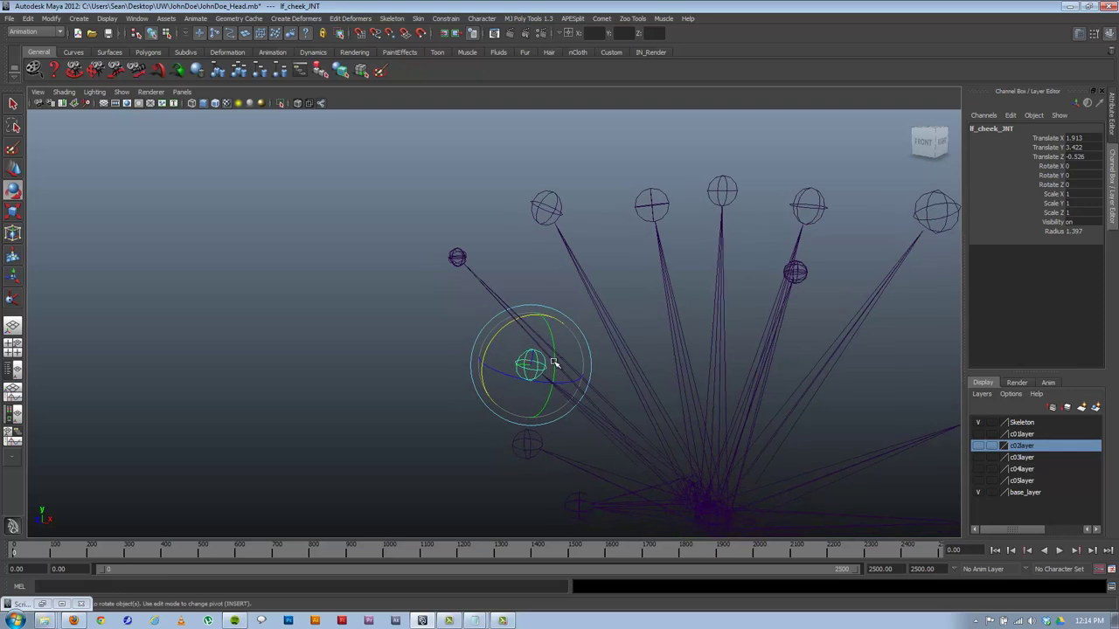
drag(552, 341, 559, 370)
key(ctrl+z)
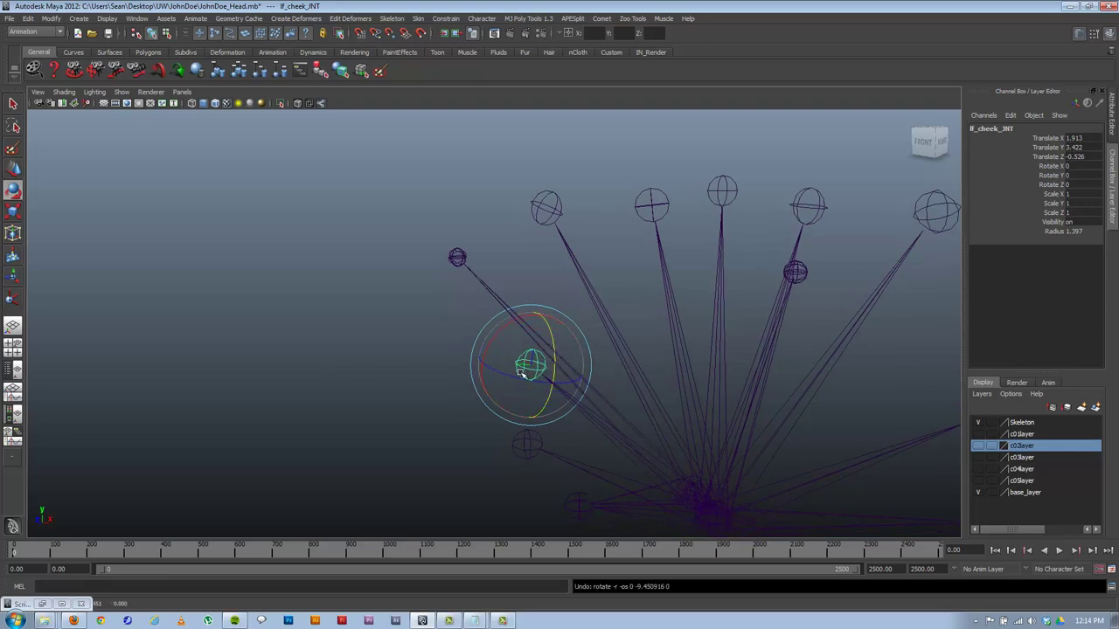
alt+drag(729, 397, 664, 398)
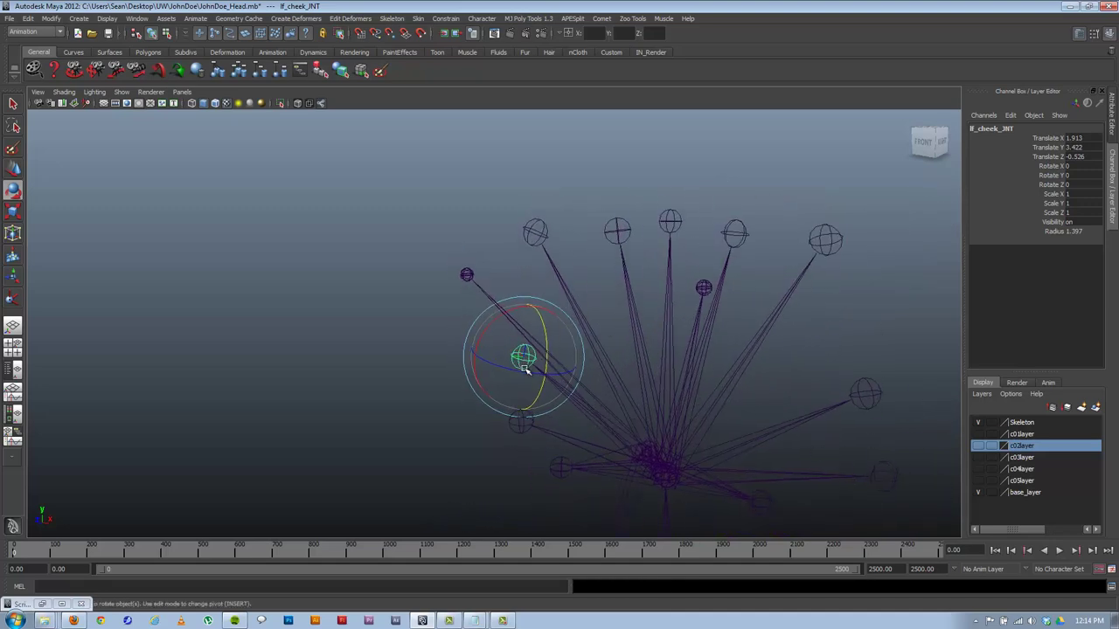
Test-rotate lf_cheek_JNT about -39 degrees in Y and undo the rotation
drag(550, 353, 546, 391)
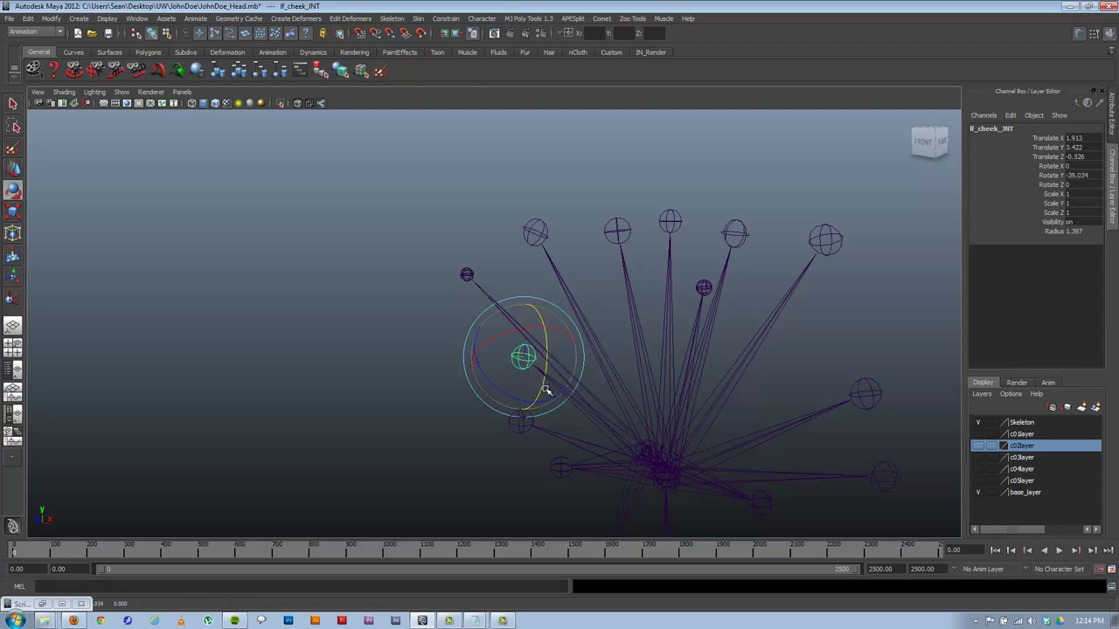
key(ctrl+z)
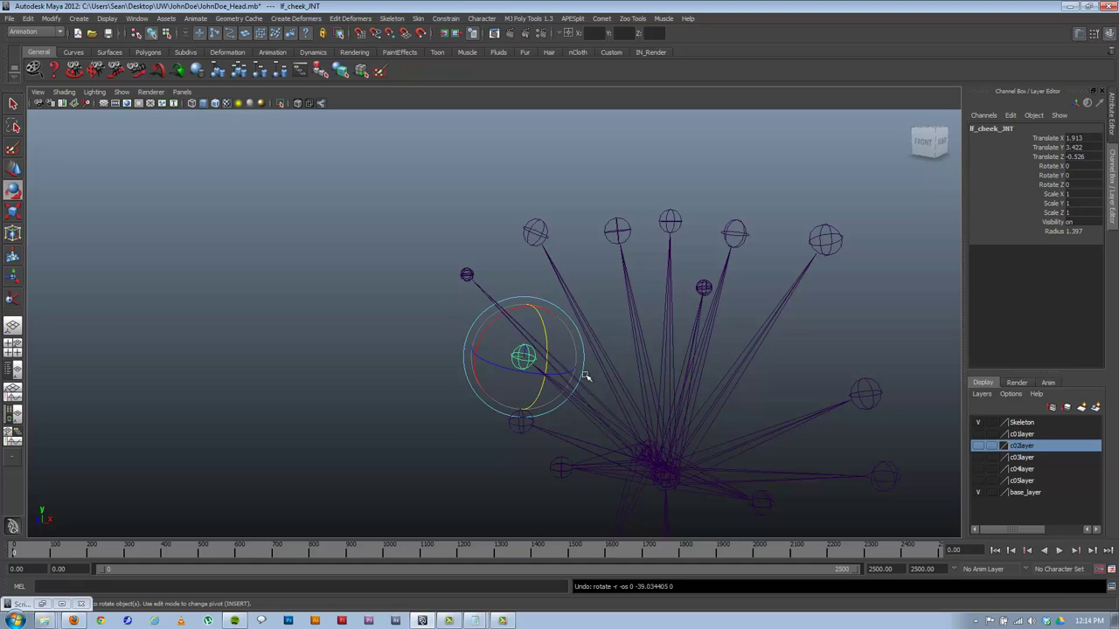
Select lf_lipLow_JNT, test-rotate it about -60.1 degrees in Y, and undo the rotation
alt+drag(579, 370, 574, 315)
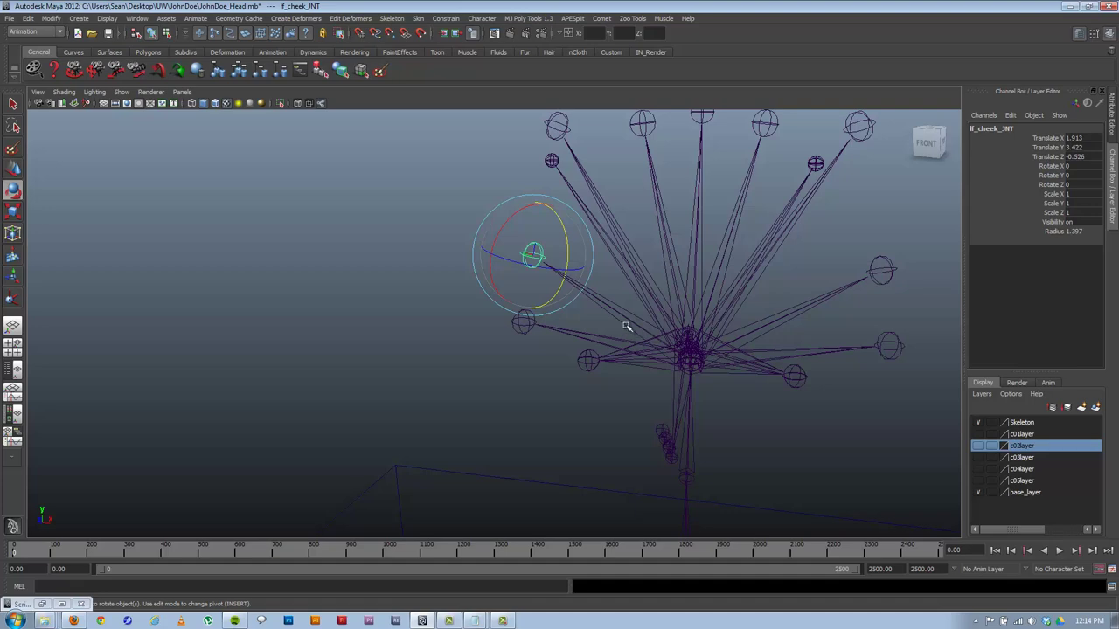
alt+middle_drag(626, 326, 577, 315)
alt+right_drag(582, 321, 662, 355)
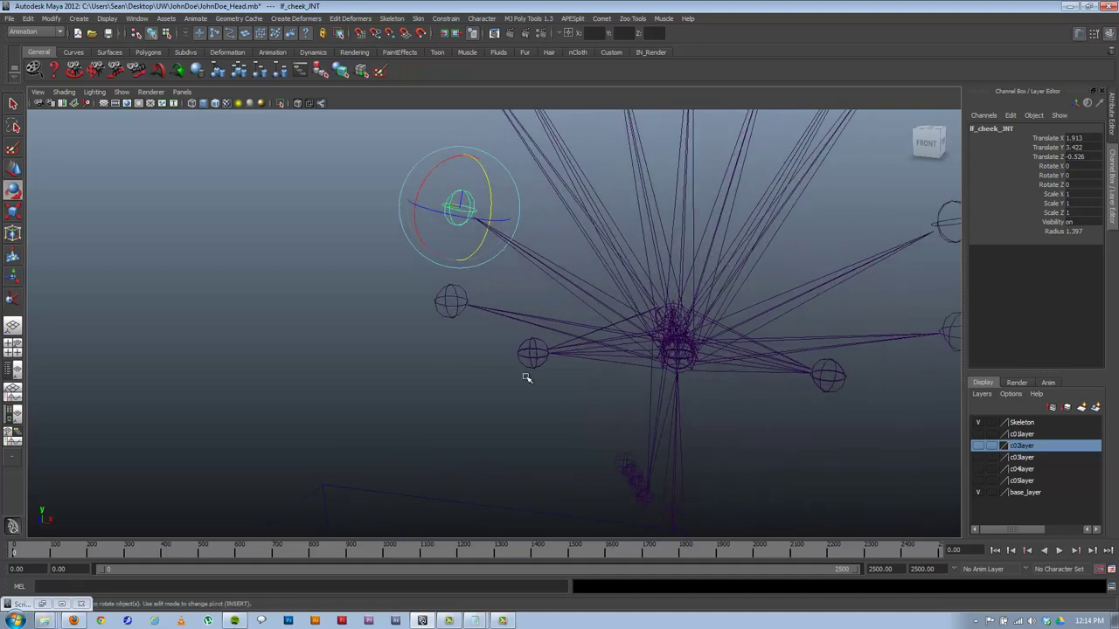
click(530, 353)
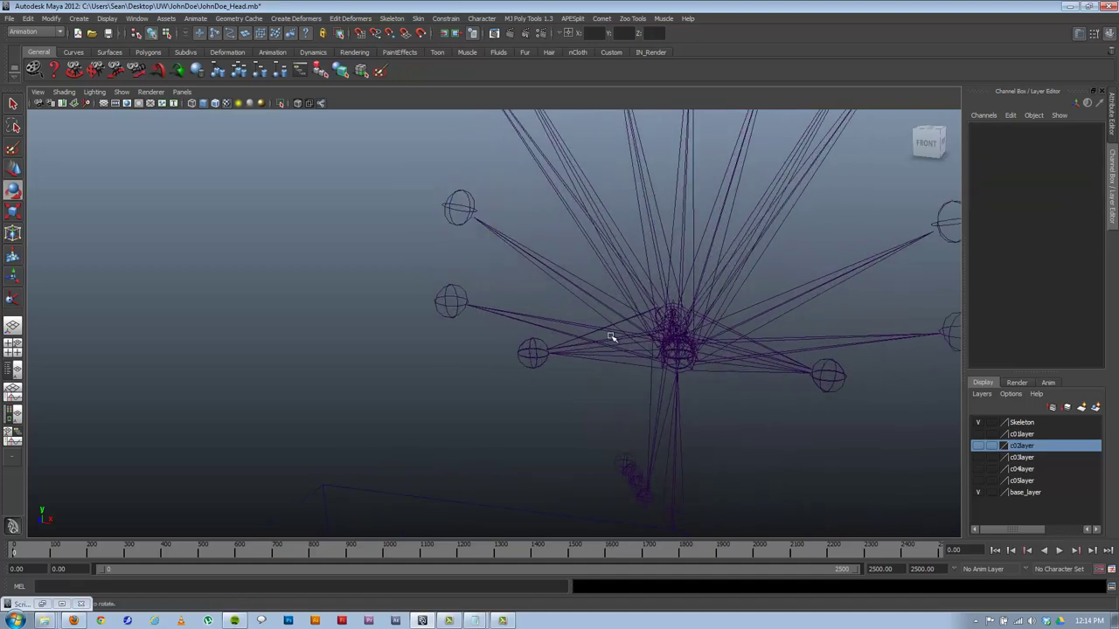
click(525, 346)
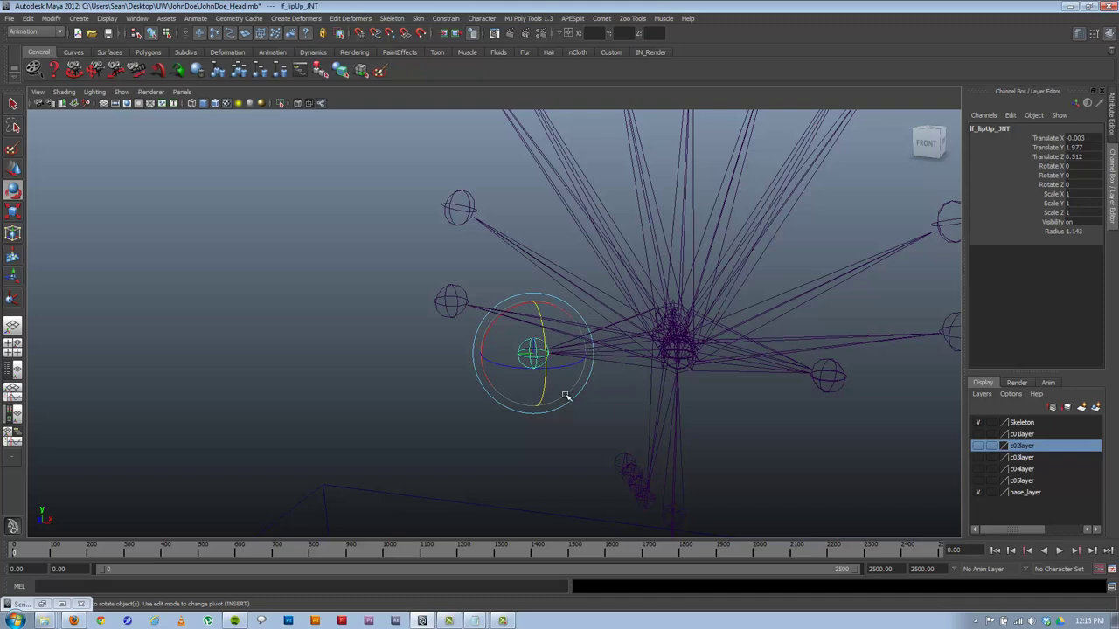
drag(453, 350, 532, 391)
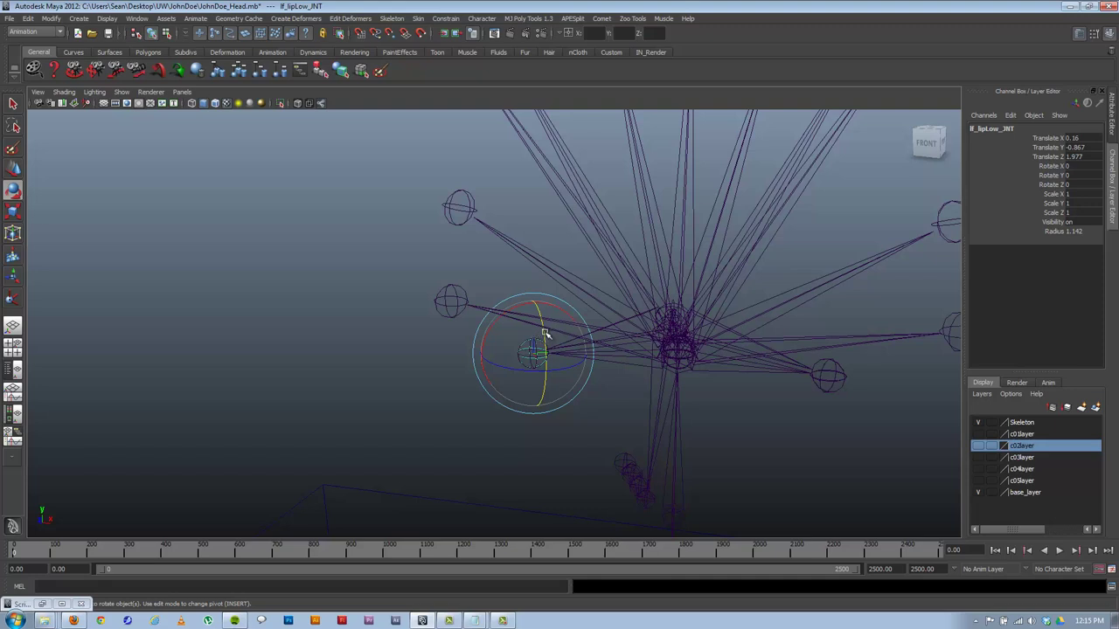
drag(545, 333, 550, 302)
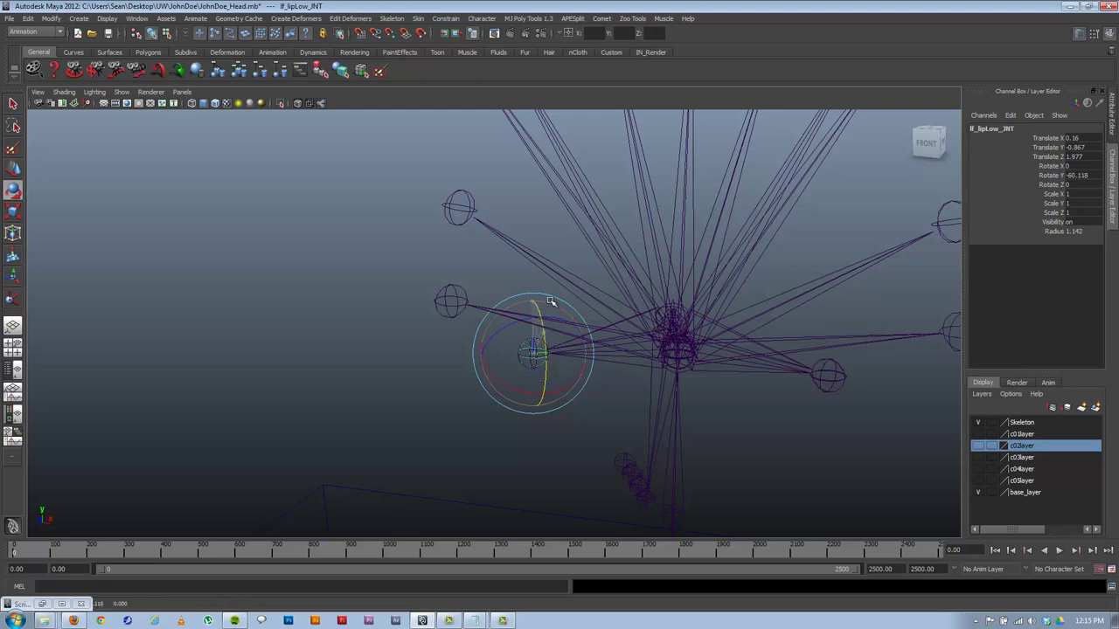
key(ctrl+z)
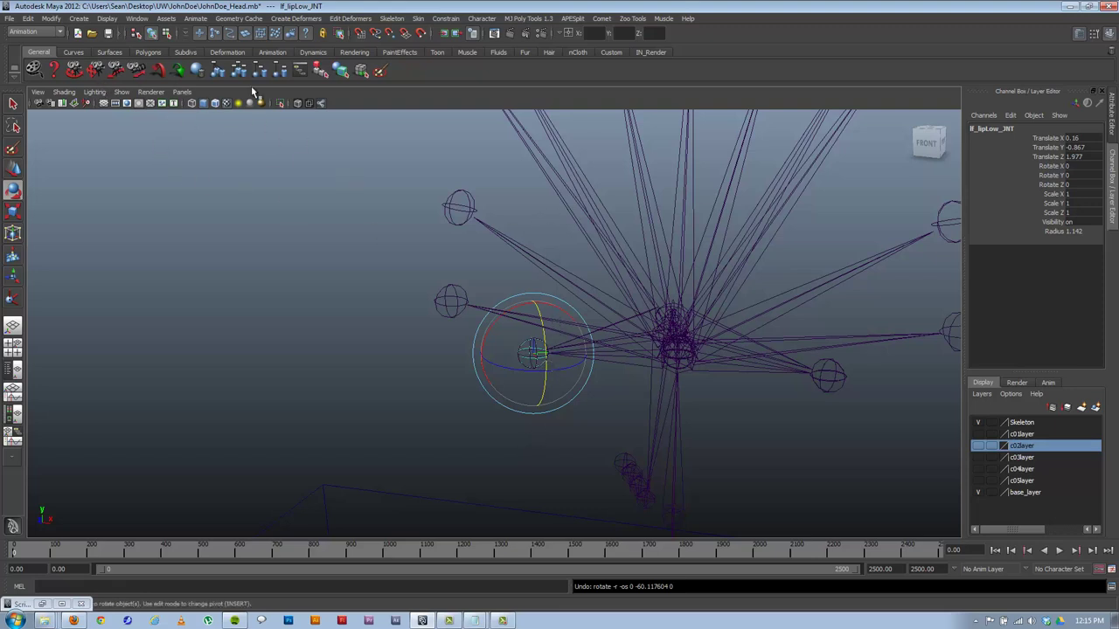
Inspect the local rotation axis of lf_lipLow_JNT in component mode and return to object mode
click(167, 33)
alt+right_drag(439, 300, 575, 383)
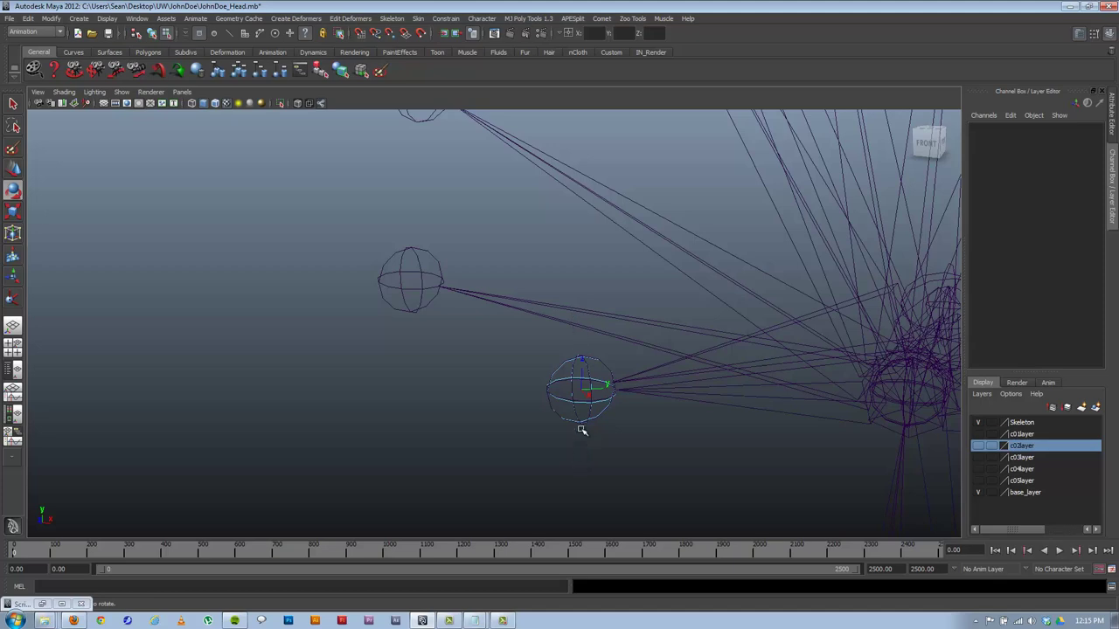
alt+right_drag(718, 398, 349, 332)
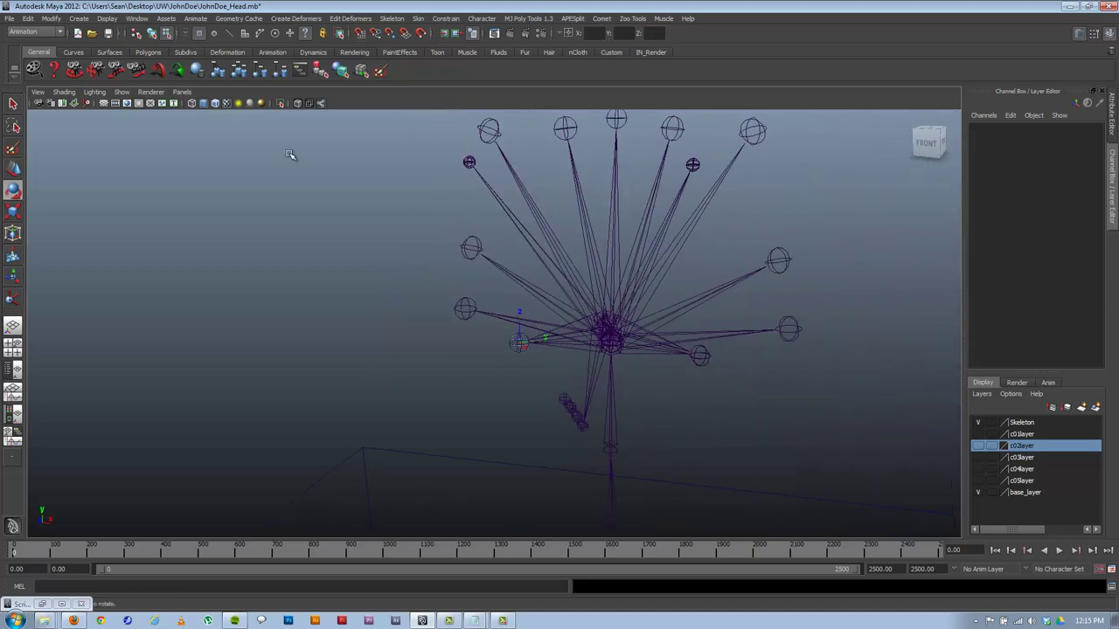
click(153, 37)
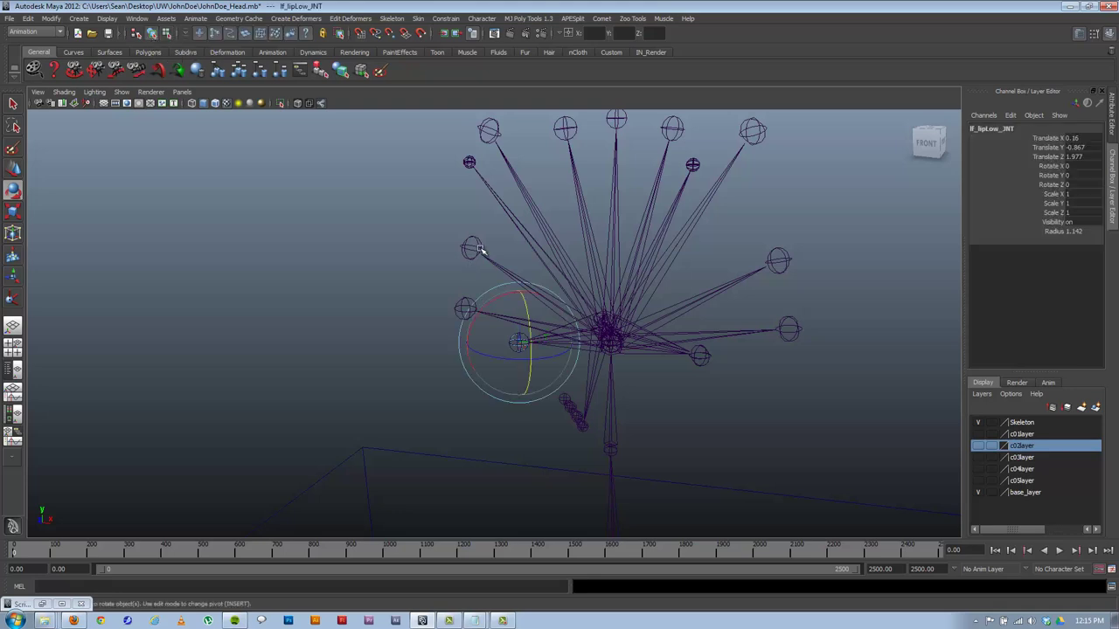
Select lf_cheek_JNT and test-rotate it about -86.3 degrees in Y, -31 degrees in Z and -50.5 degrees in X, undoing each rotation
click(471, 248)
alt+middle_drag(530, 220, 507, 266)
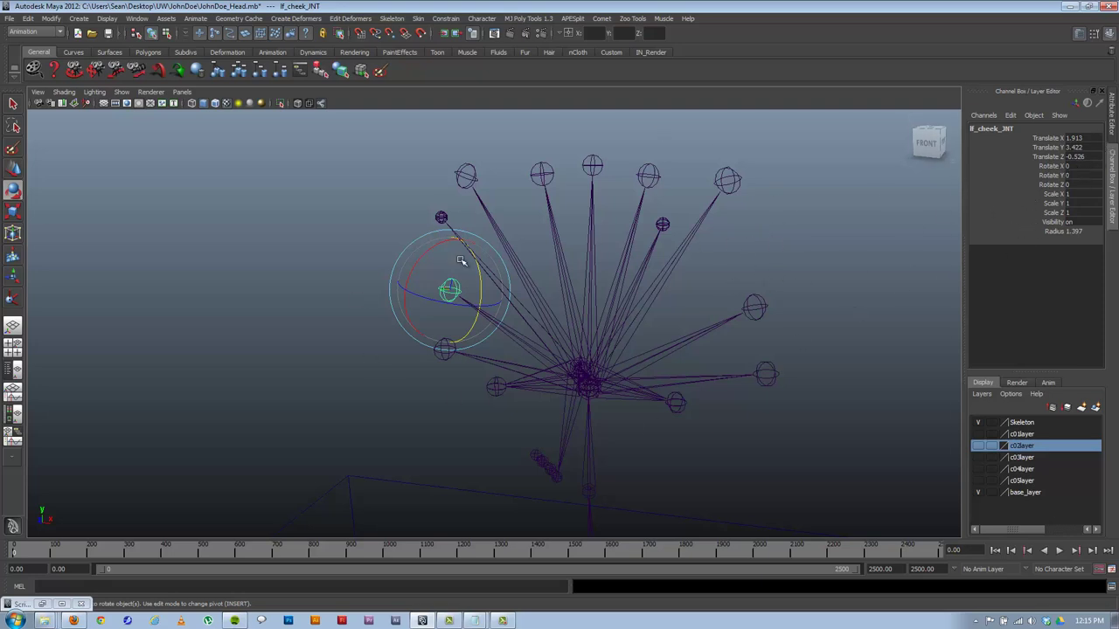
drag(473, 280, 477, 336)
key(ctrl+z)
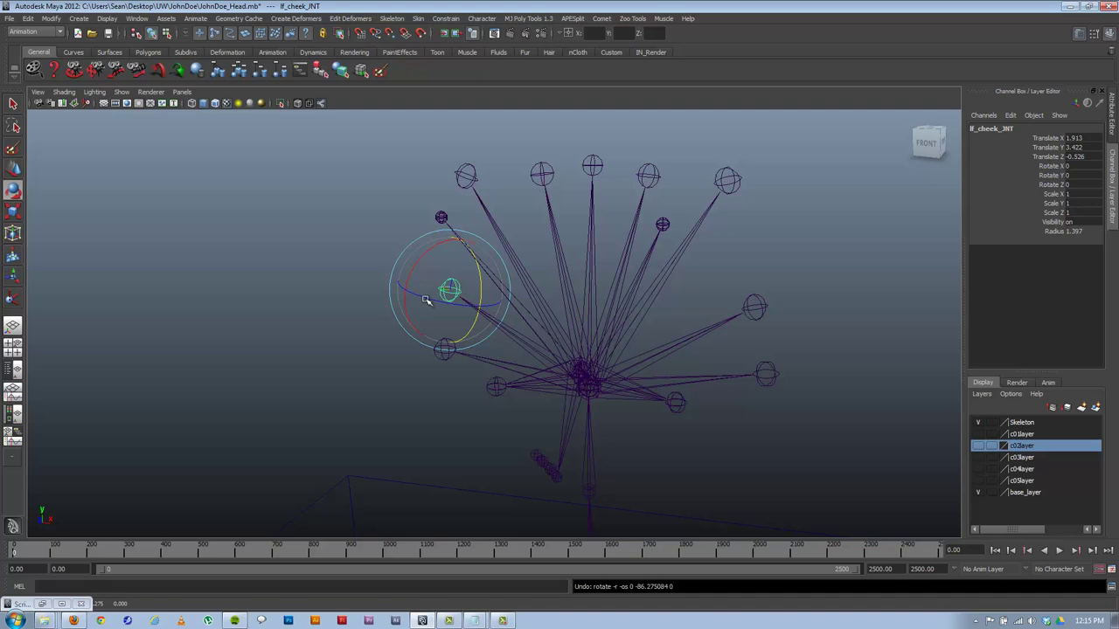
drag(429, 302, 404, 298)
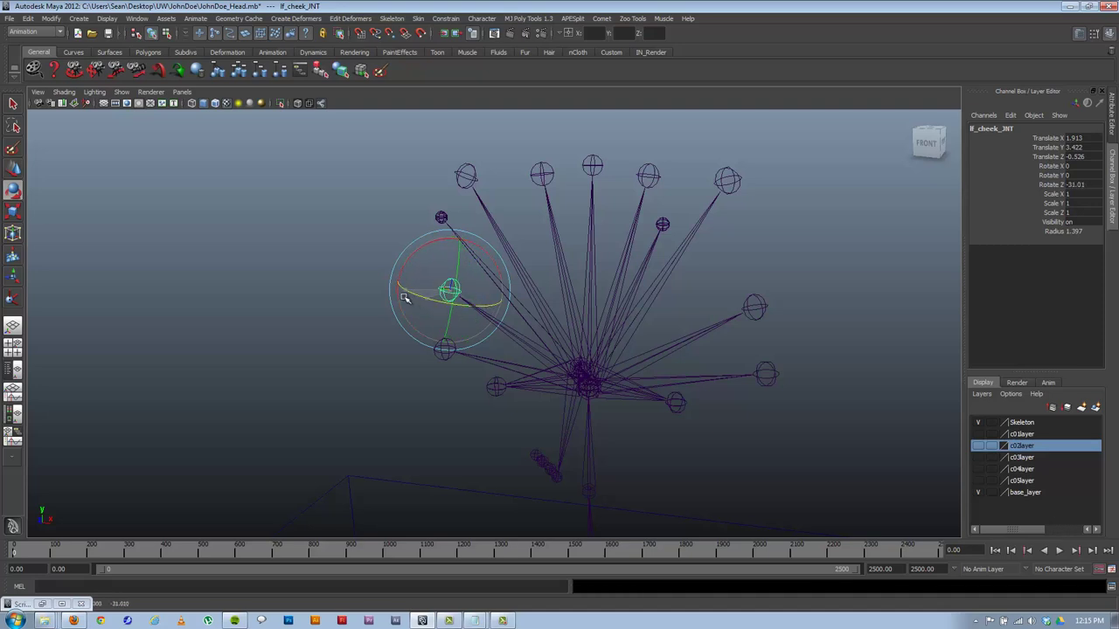
key(ctrl+z)
key(ctrl+z)
key(ctrl+z)
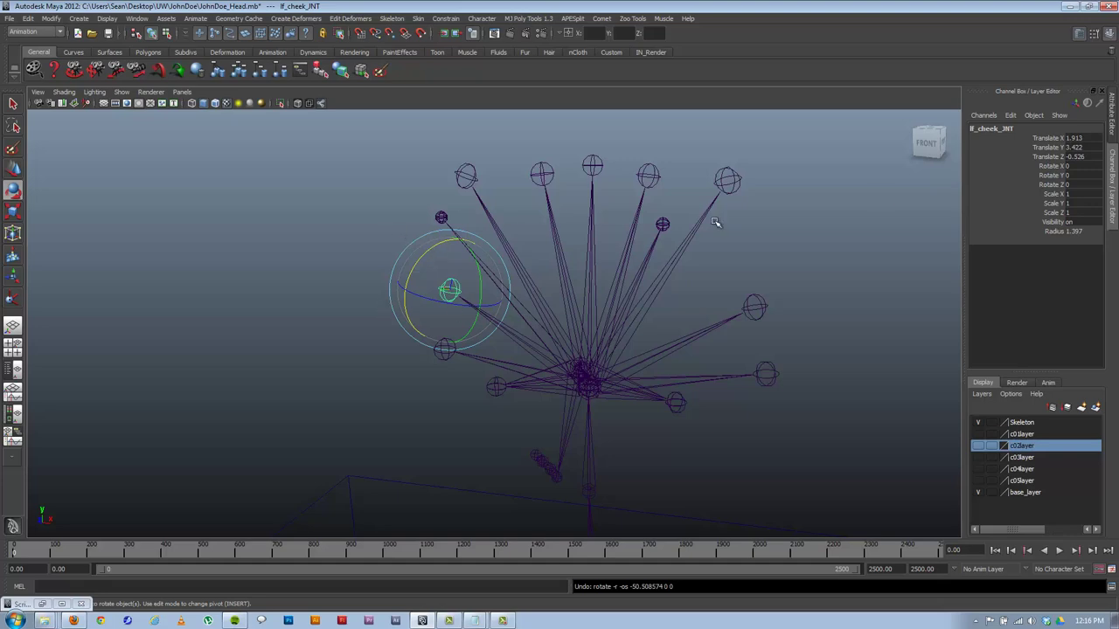
Examine the head and neck joint chain by selecting cl_head_JNT and cl_spine_d_JNT, and clear the selection
alt+right_drag(537, 370, 437, 382)
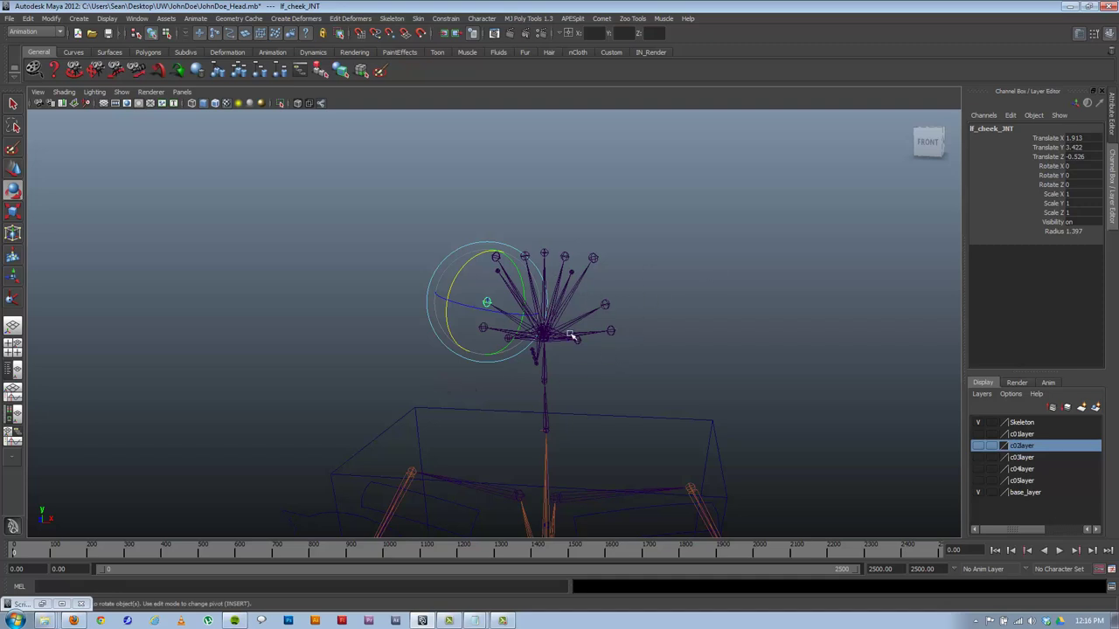
alt+right_drag(678, 402, 534, 423)
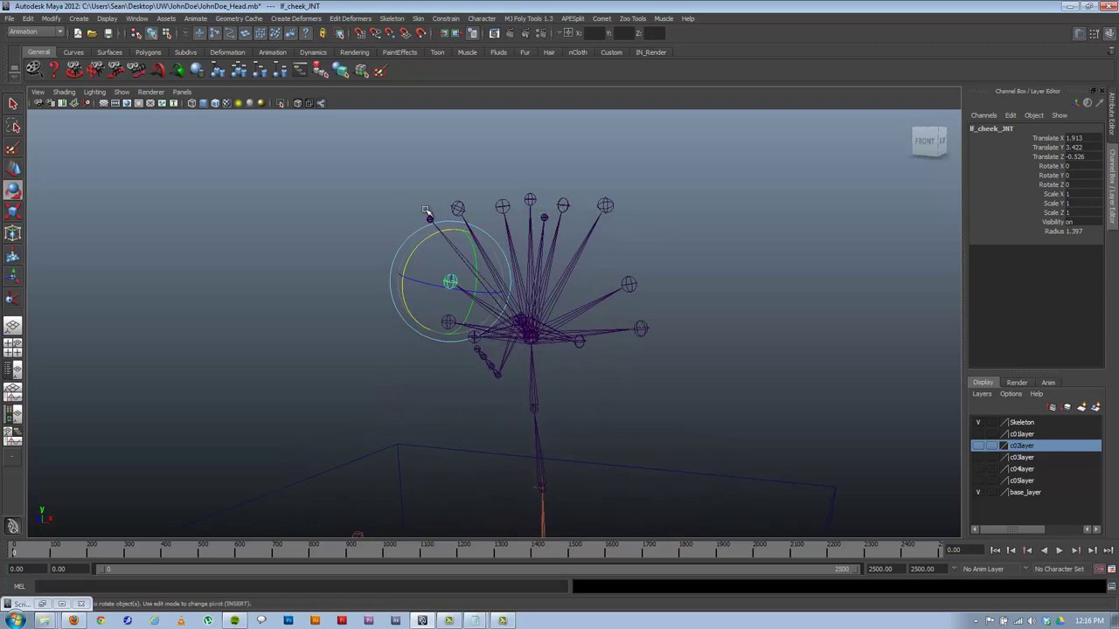
click(580, 375)
click(534, 278)
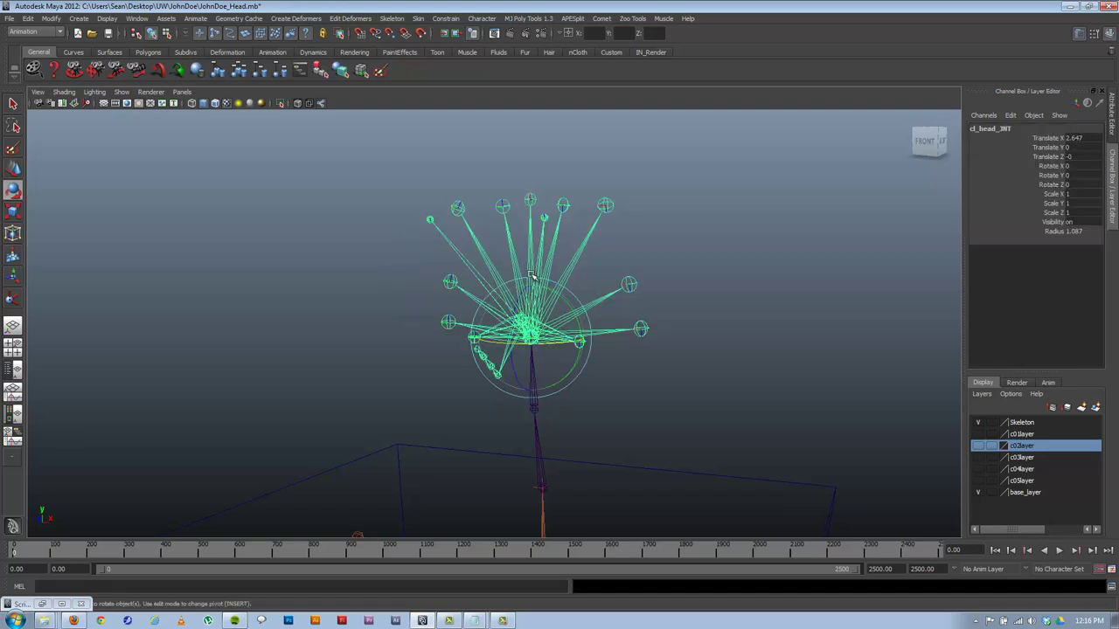
click(534, 437)
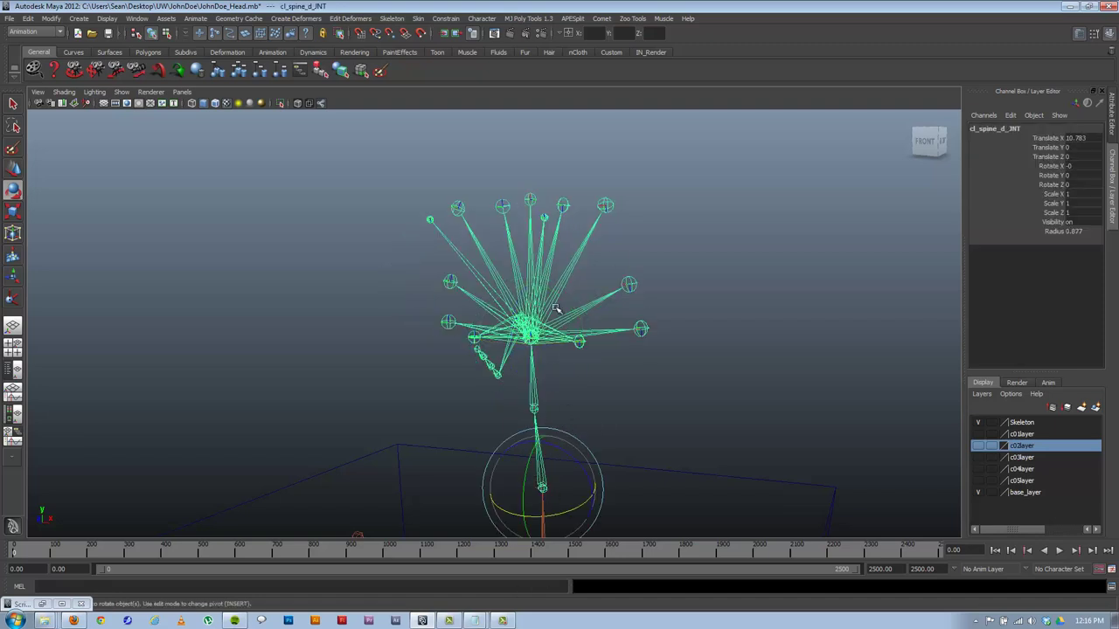
alt+drag(547, 419, 489, 407)
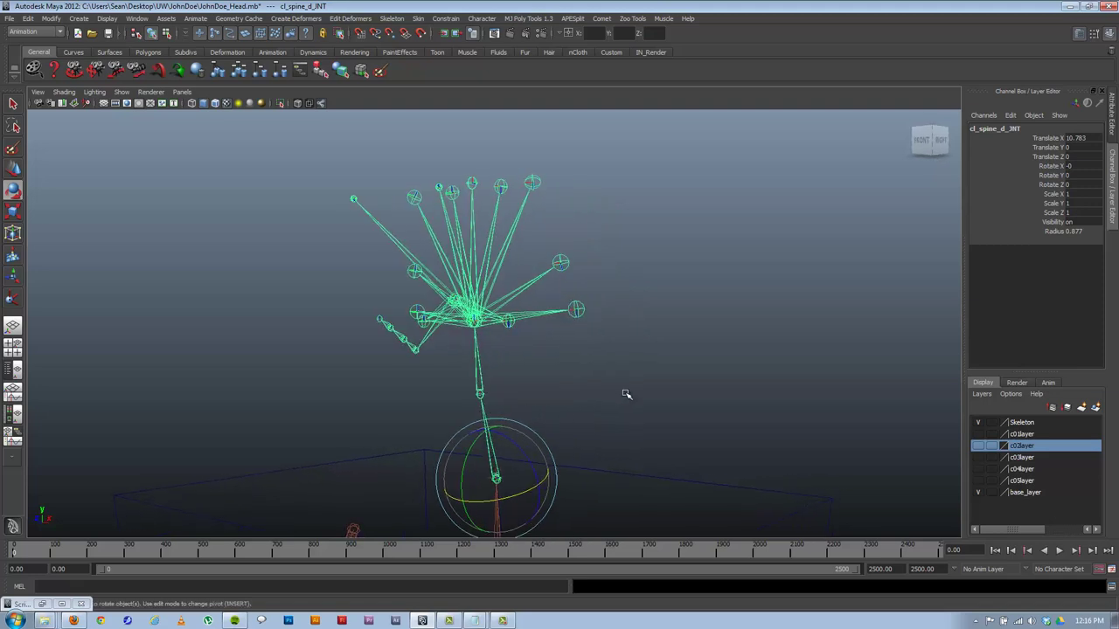
click(411, 389)
alt+drag(410, 389, 390, 412)
Open the Outliner and expand the joint hierarchy from cl_hips_JNT through the spine joints to the children of cl_head_JNT
click(136, 18)
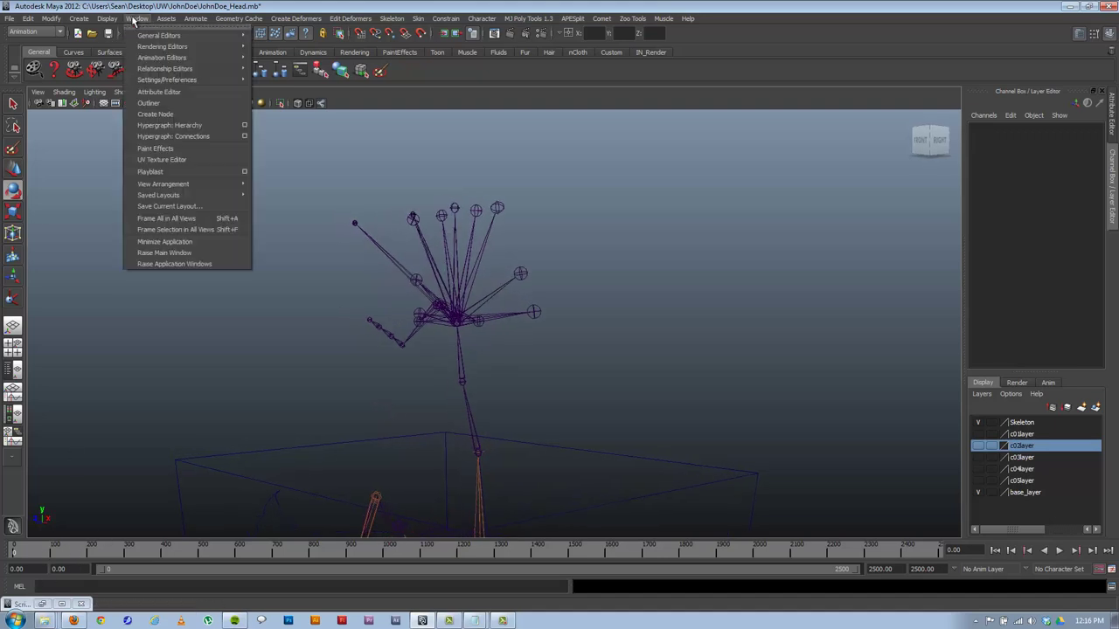
click(155, 113)
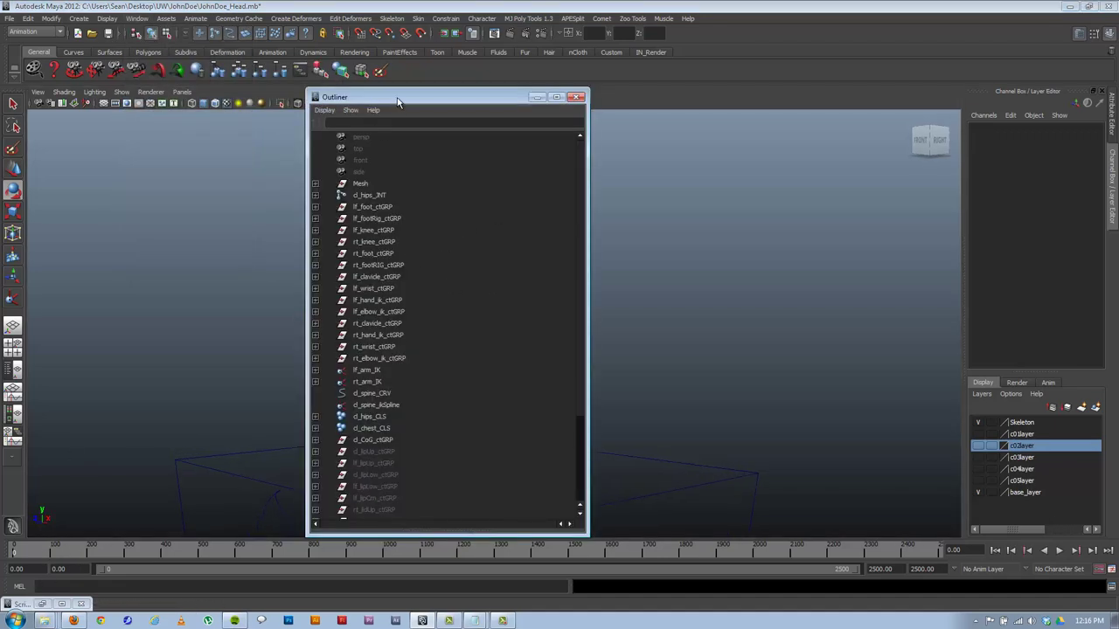
drag(390, 99, 130, 77)
click(52, 170)
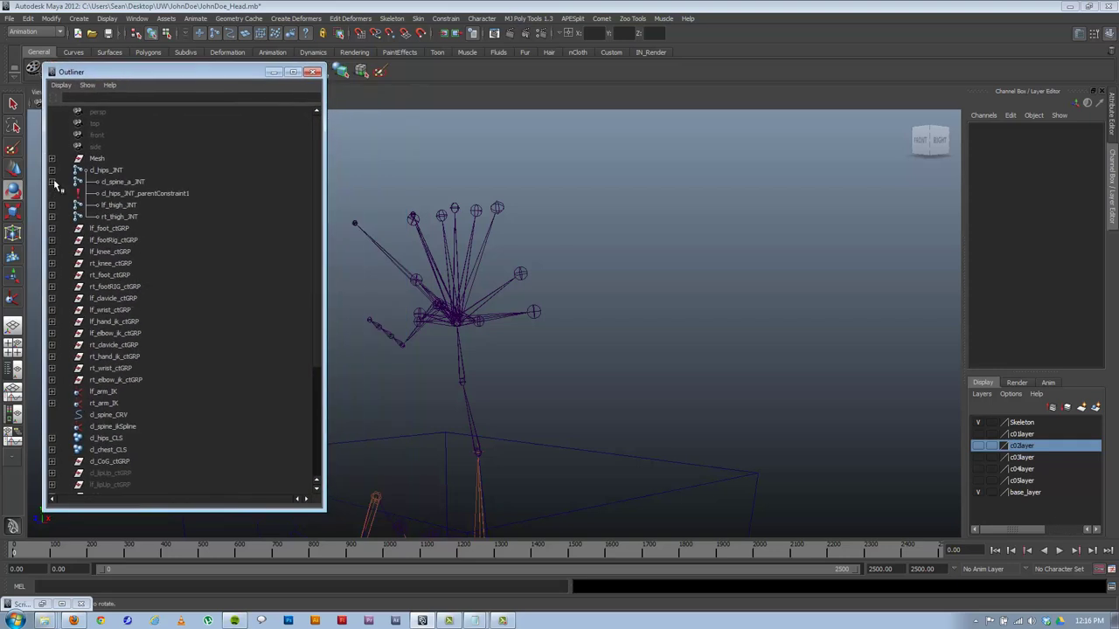
click(53, 182)
click(53, 193)
click(52, 206)
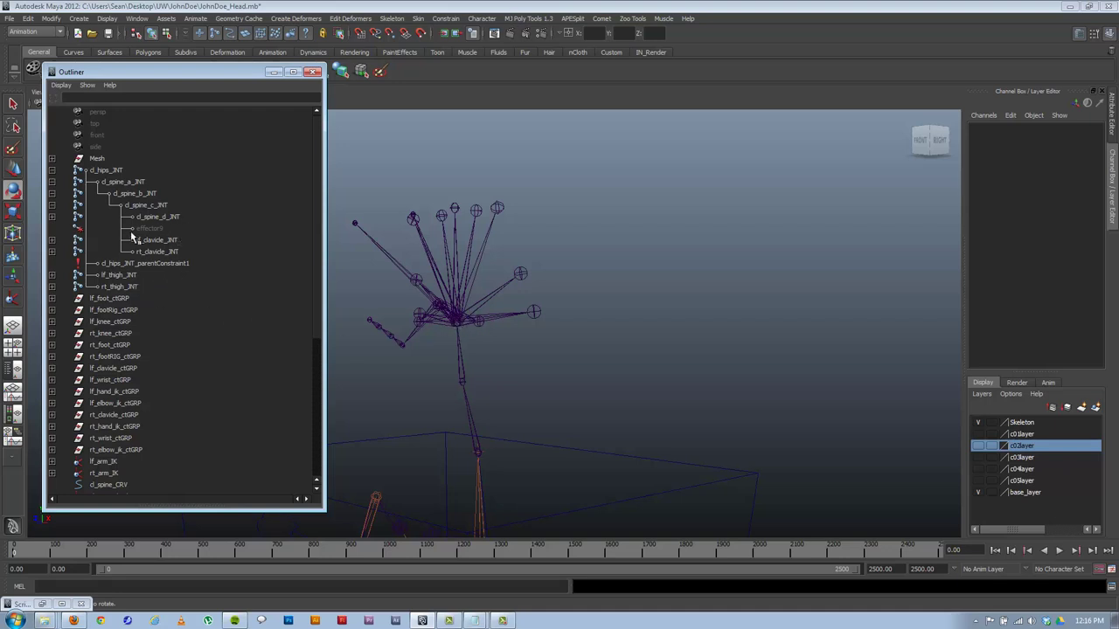
click(52, 217)
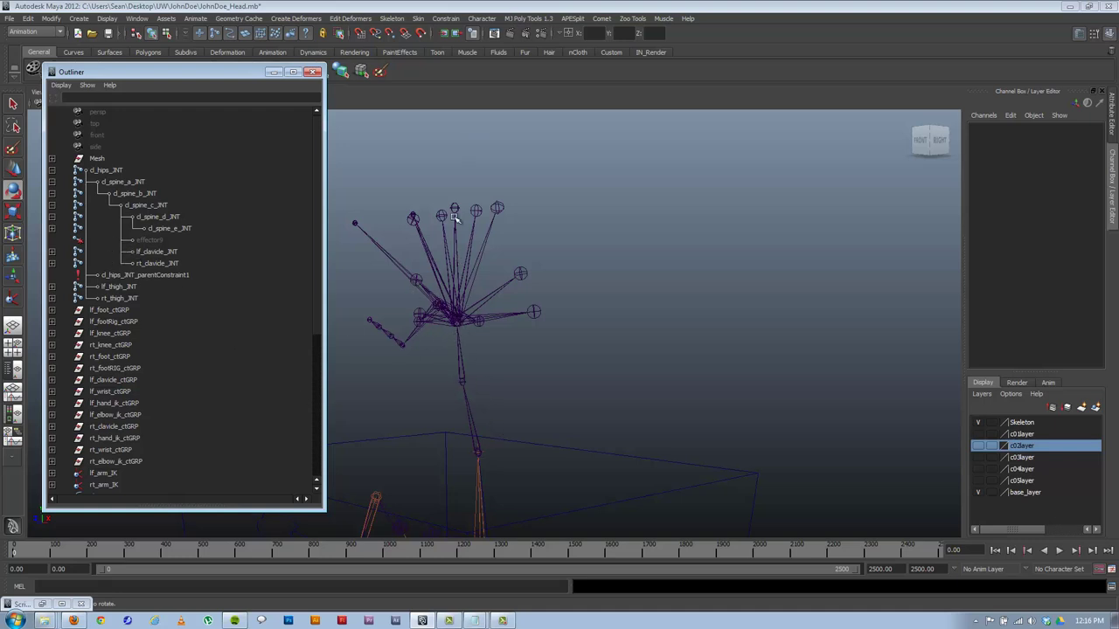
click(52, 229)
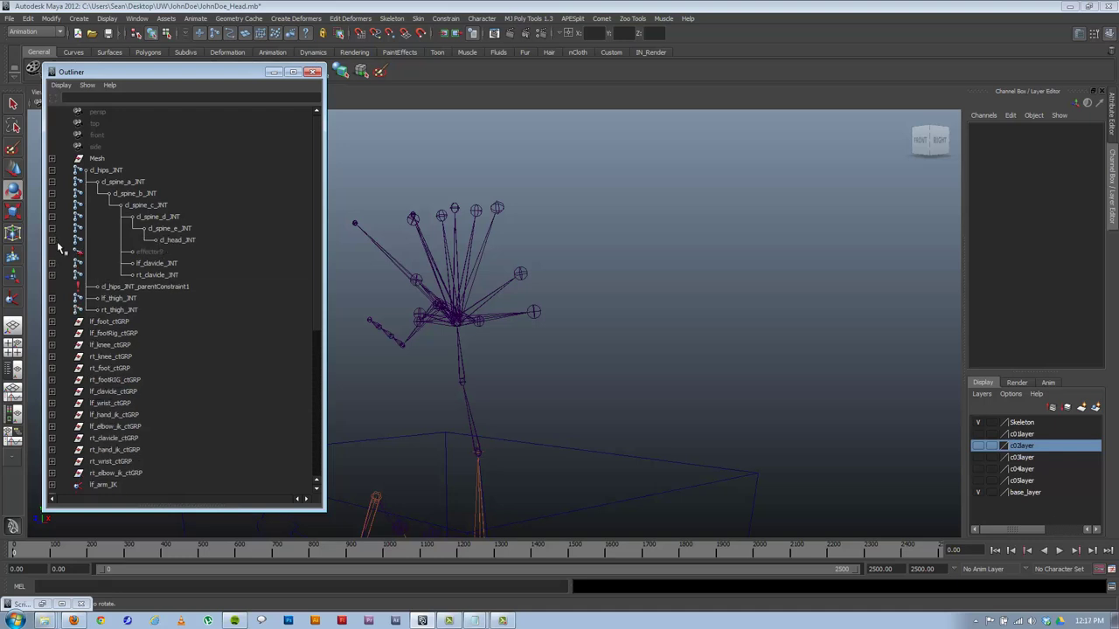
click(52, 240)
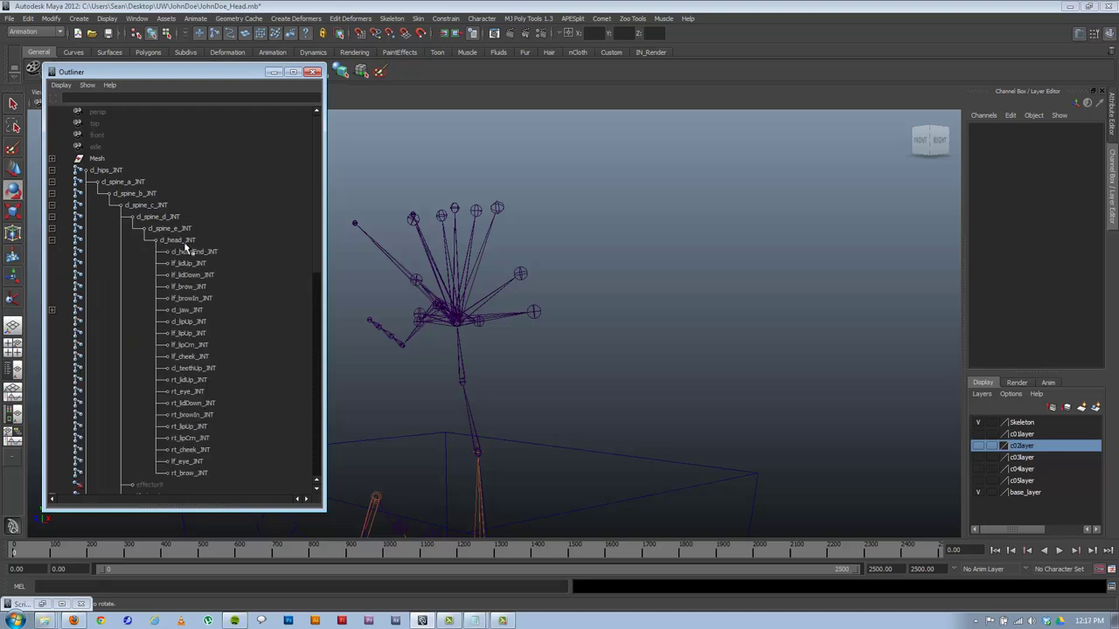
Hide all facial joints under cl_head_JNT from lf_lidUp_JNT to rt_brow_JNT, keeping cl_headEnd_JNT visible, and minimize the Outliner
click(194, 252)
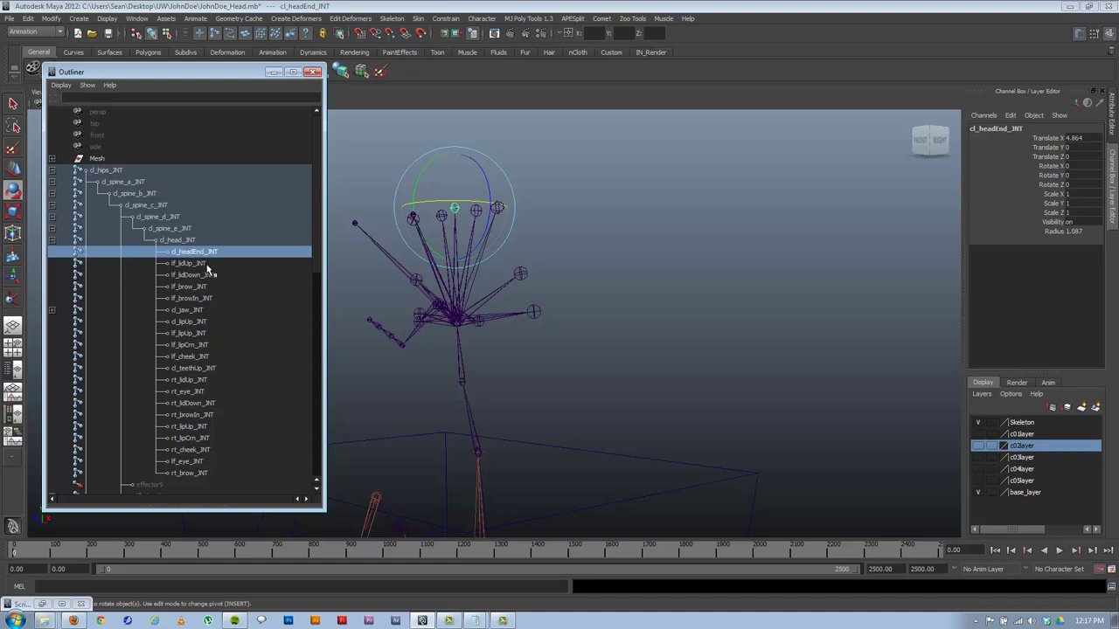
click(198, 266)
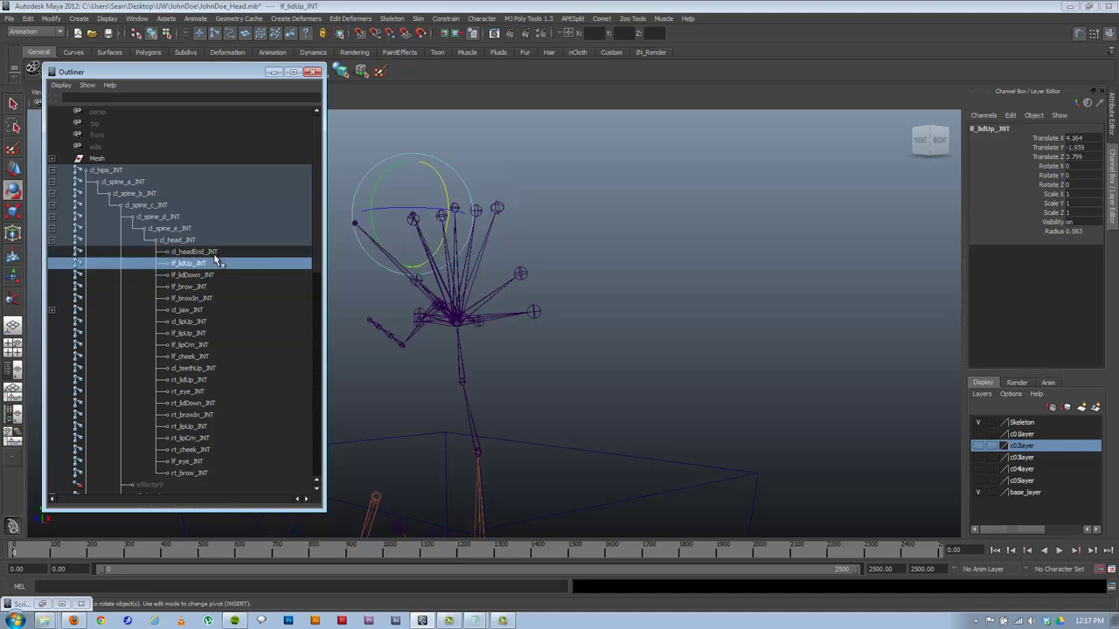
click(209, 252)
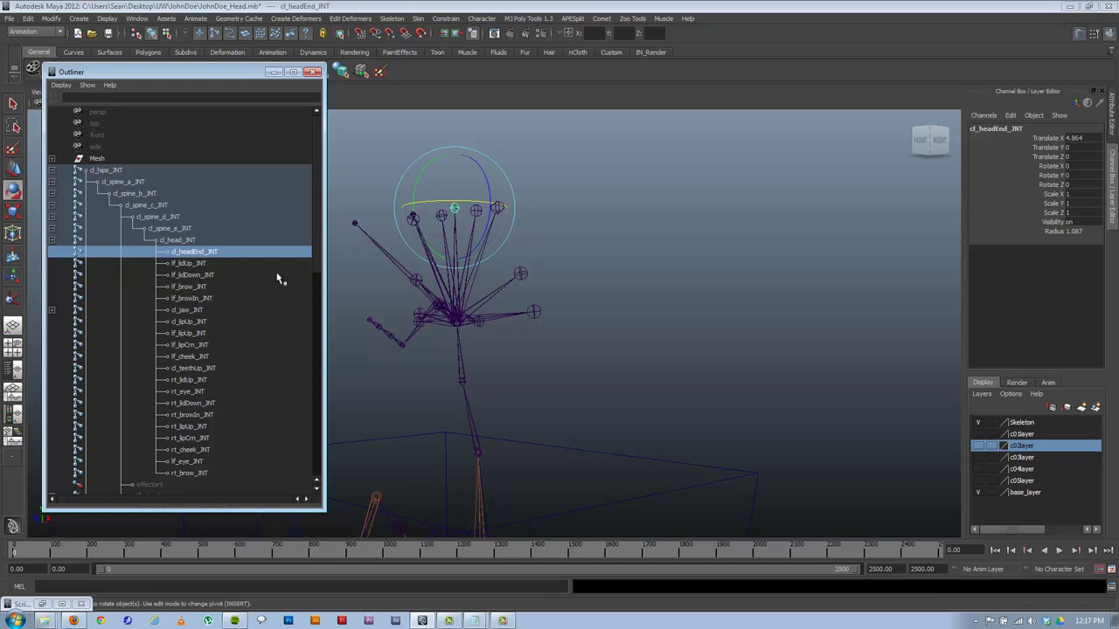
click(186, 263)
shift+click(189, 472)
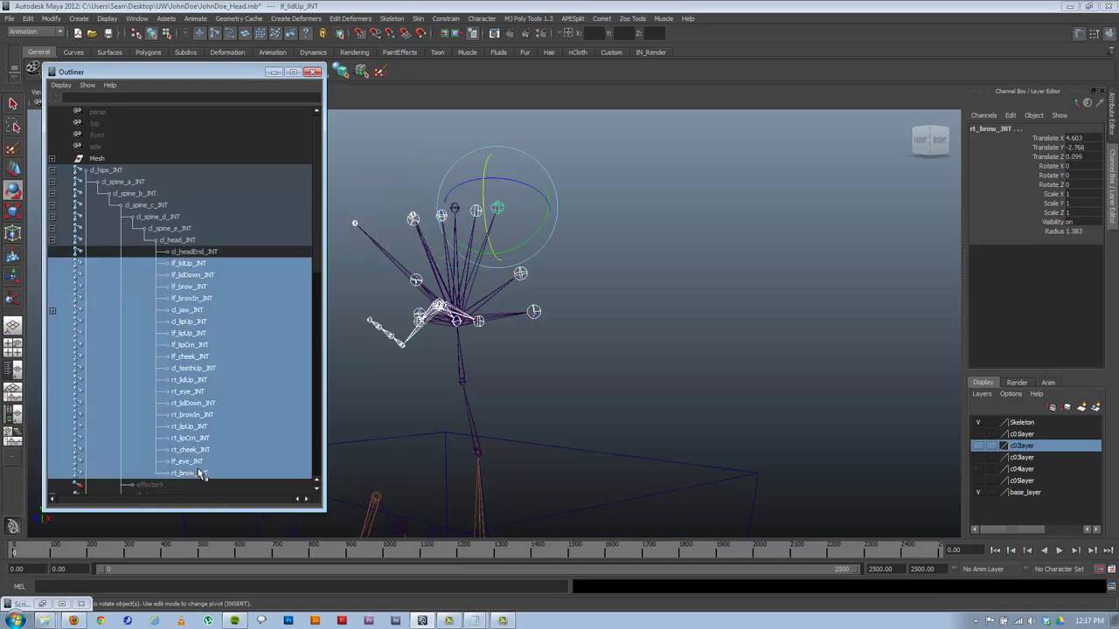
key(ctrl+h)
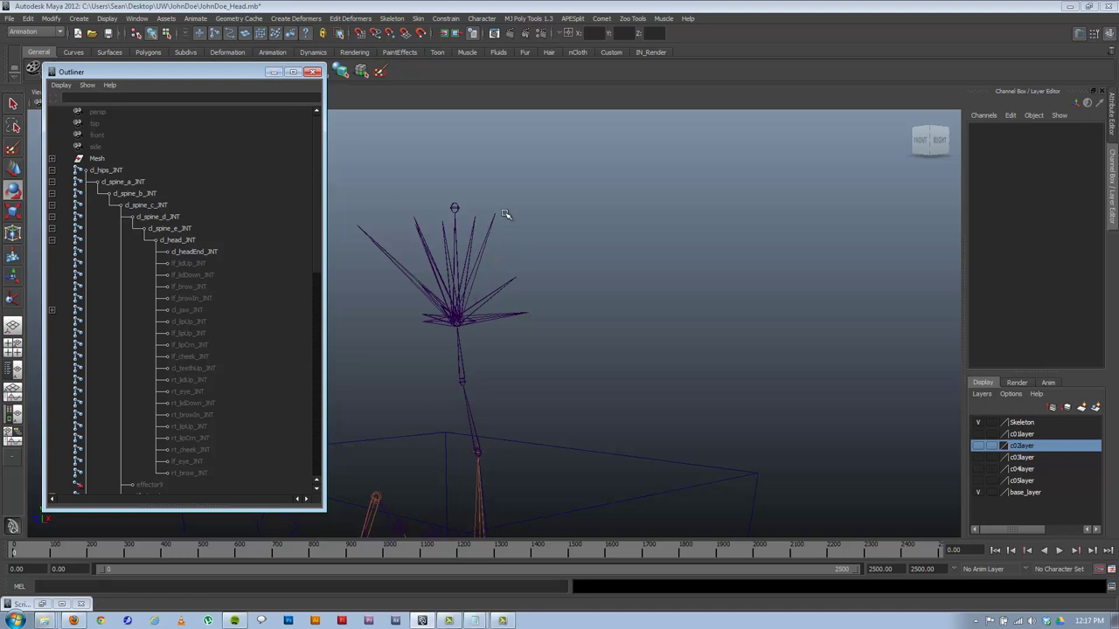
click(274, 72)
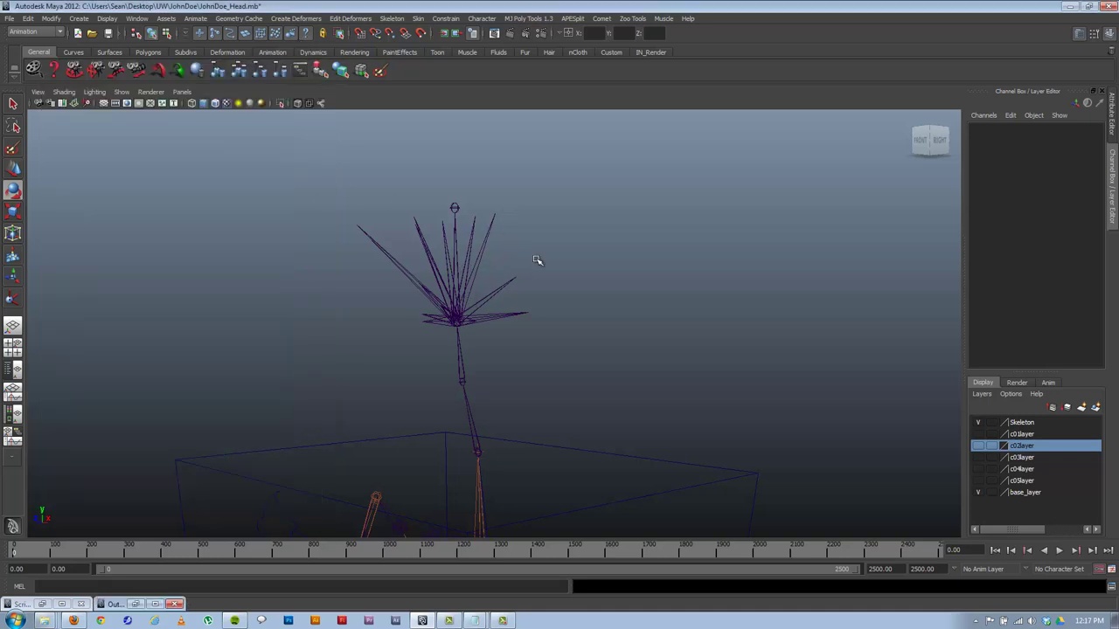
alt+drag(436, 327, 407, 323)
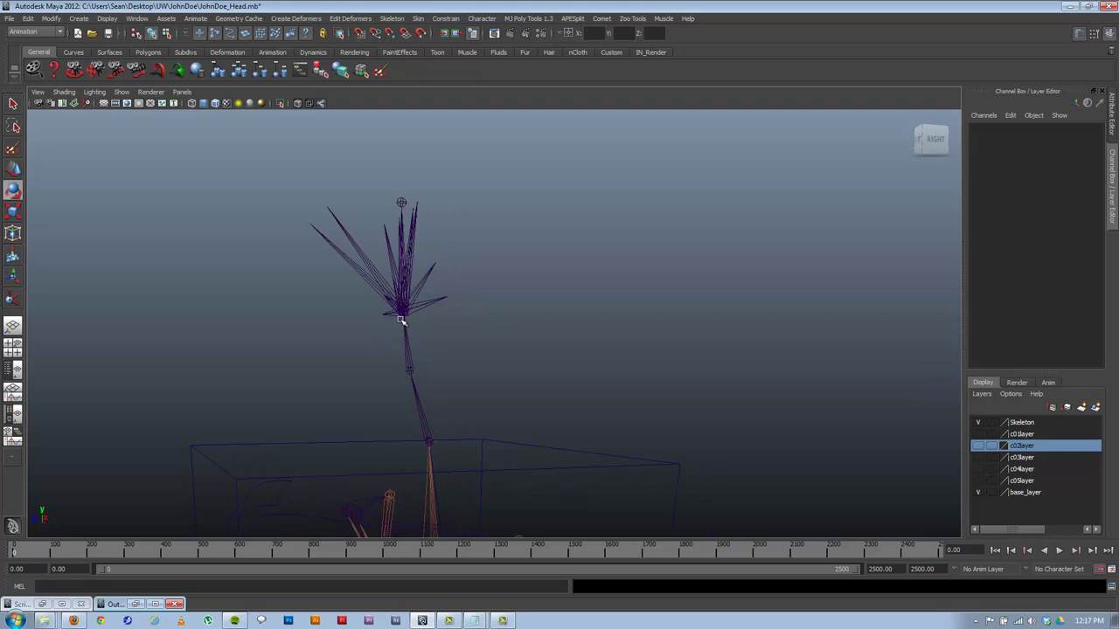
Create an ikRPsolver IK handle from cl_spine_d_JNT to cl_spine_e_JNT with the IK Handle Tool
alt+middle_drag(451, 308, 475, 315)
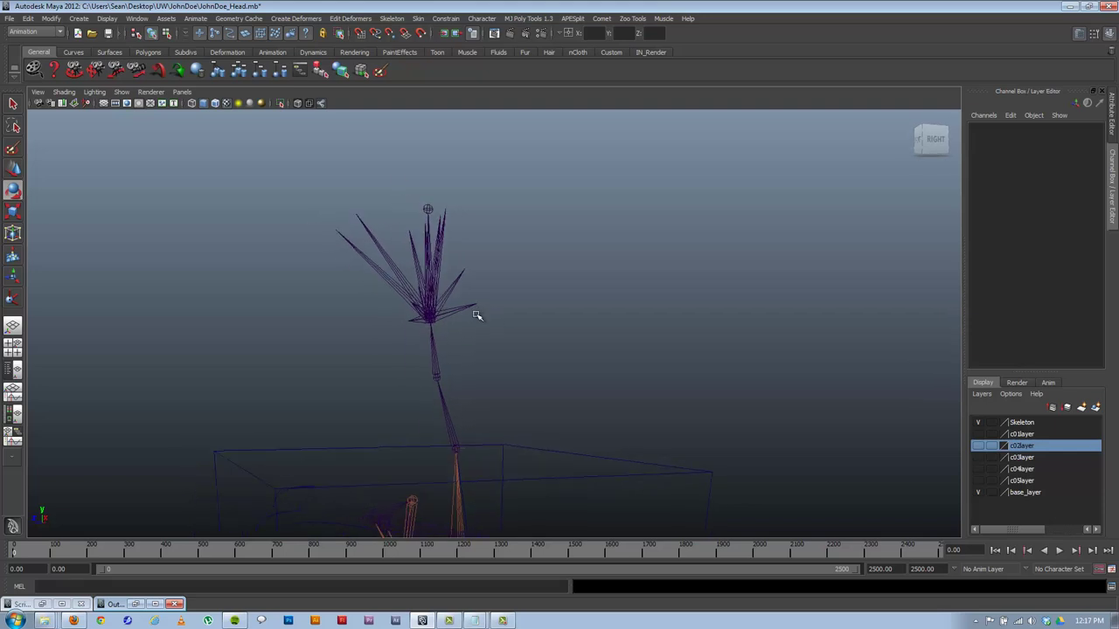
click(387, 19)
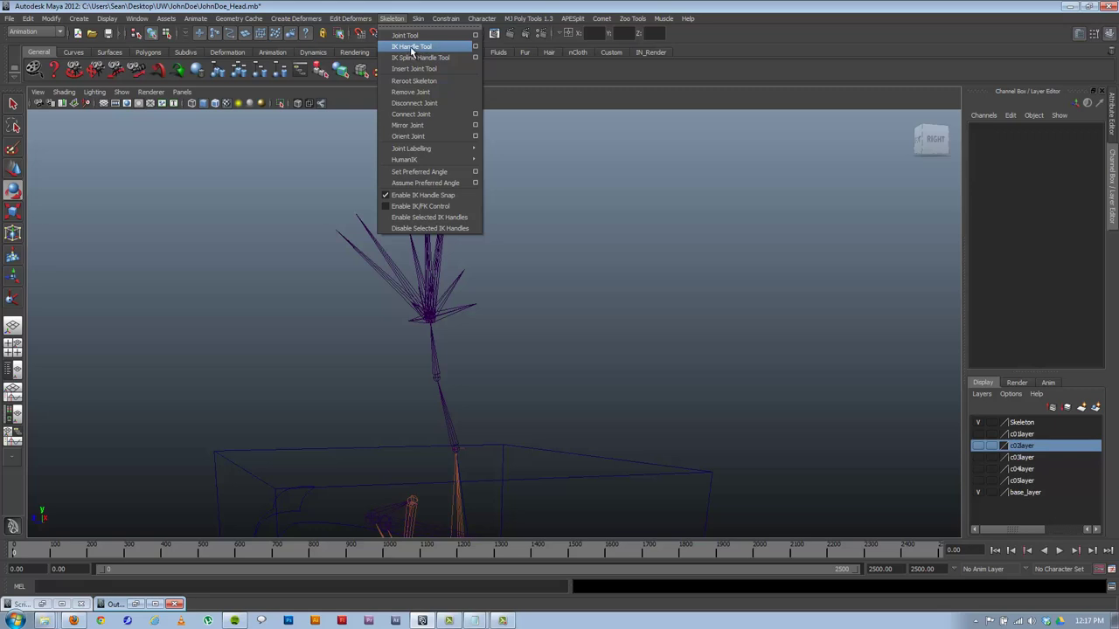
click(475, 46)
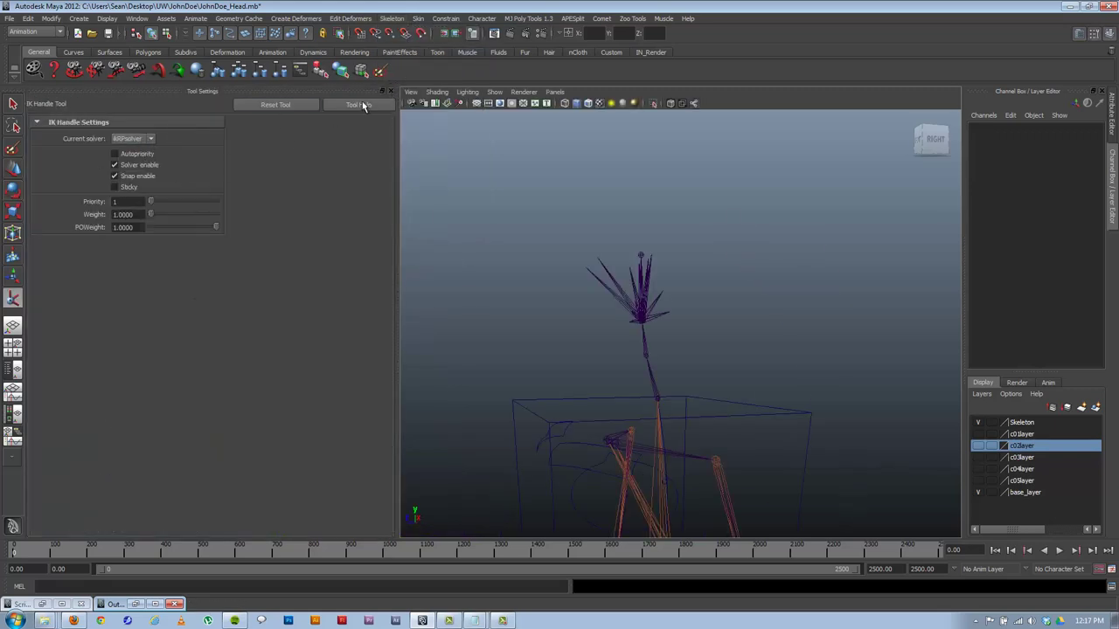
click(391, 91)
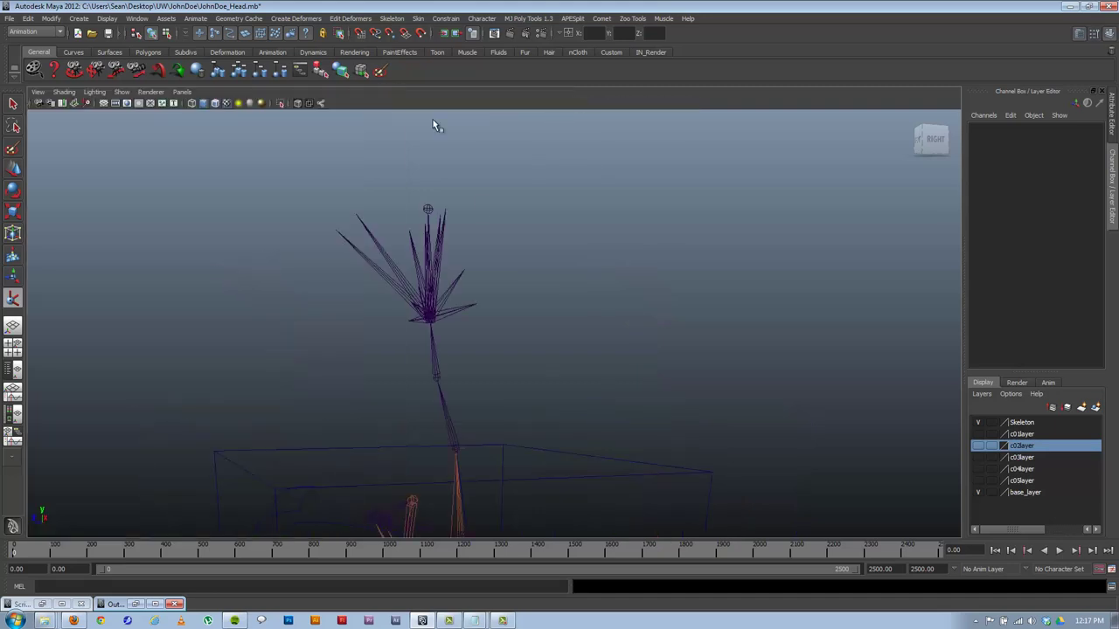
alt+right_drag(430, 327, 437, 447)
click(447, 472)
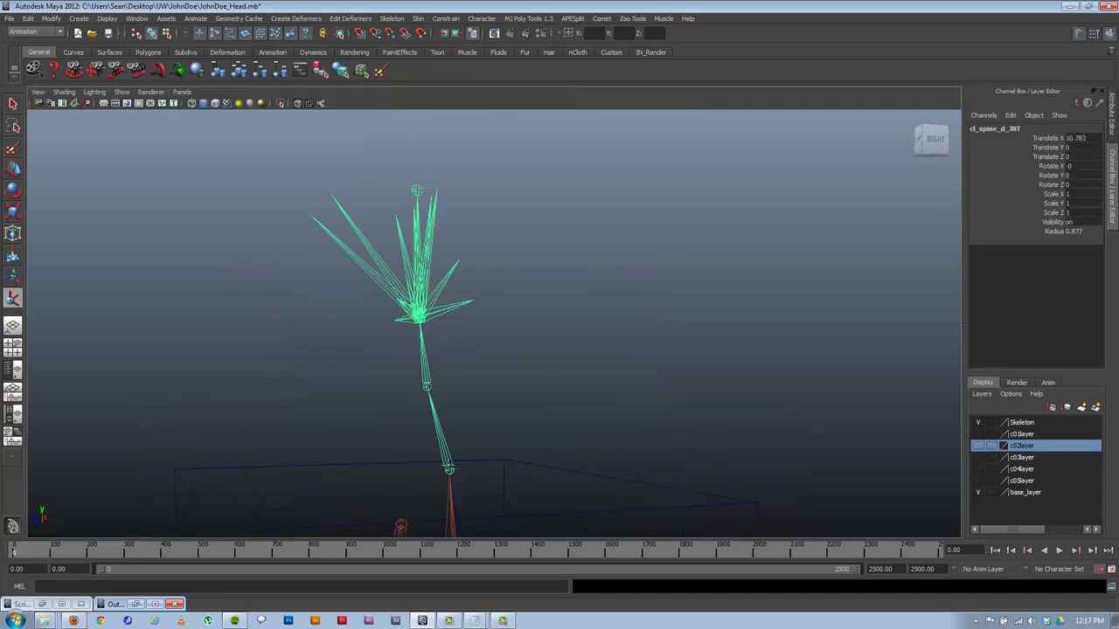
click(426, 385)
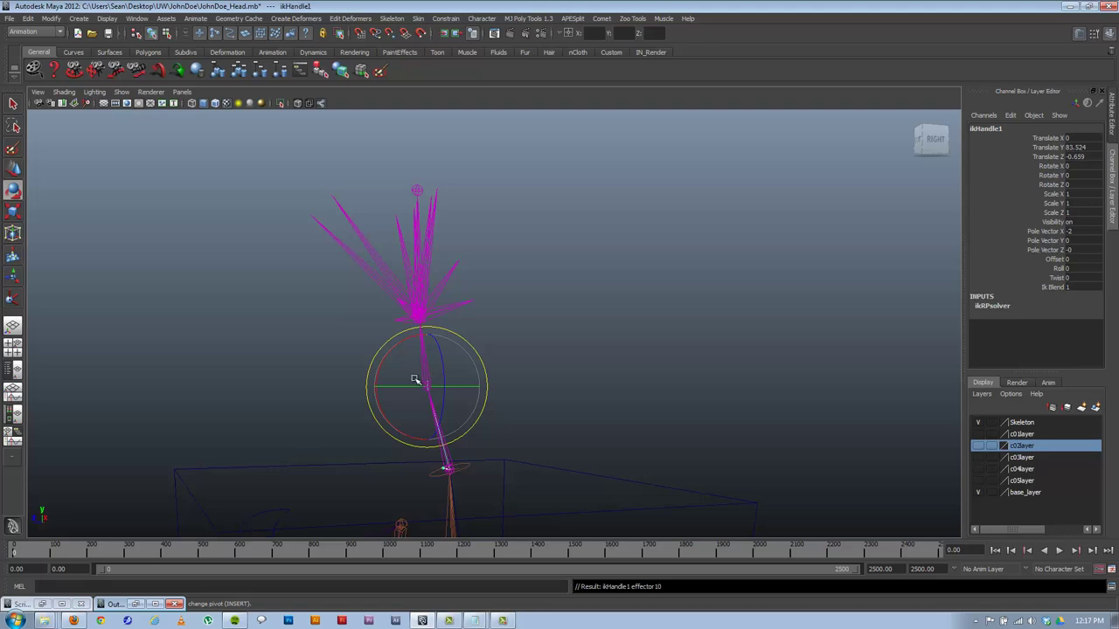
key(w)
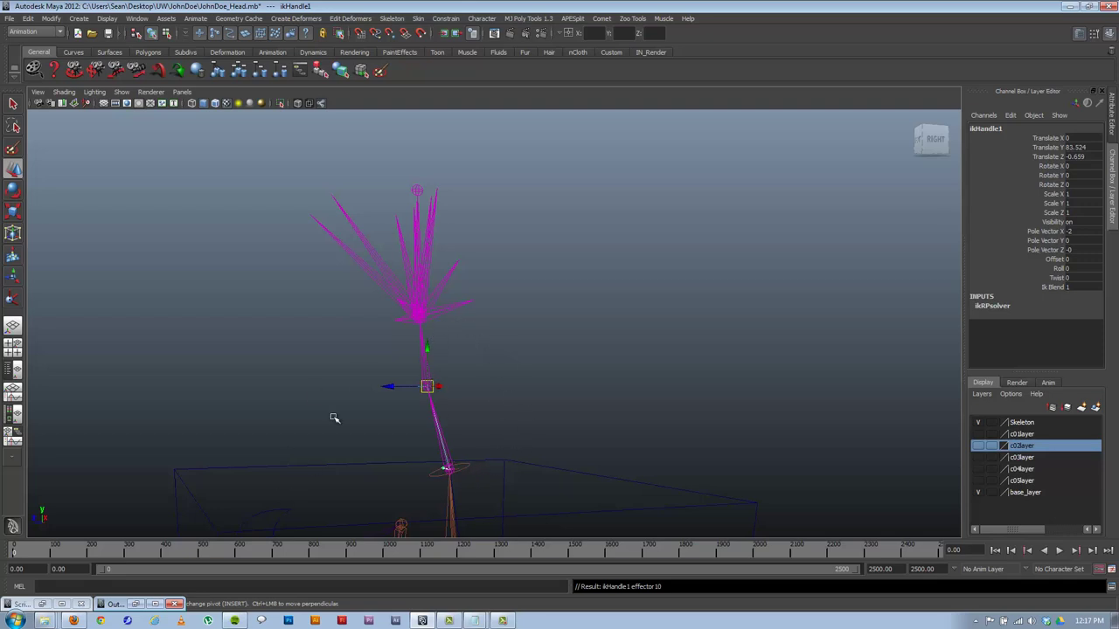
Create two more IK handles, from cl_spine_e_JNT to cl_head_JNT and from cl_head_JNT to cl_headEnd_JNT
click(426, 355)
click(426, 386)
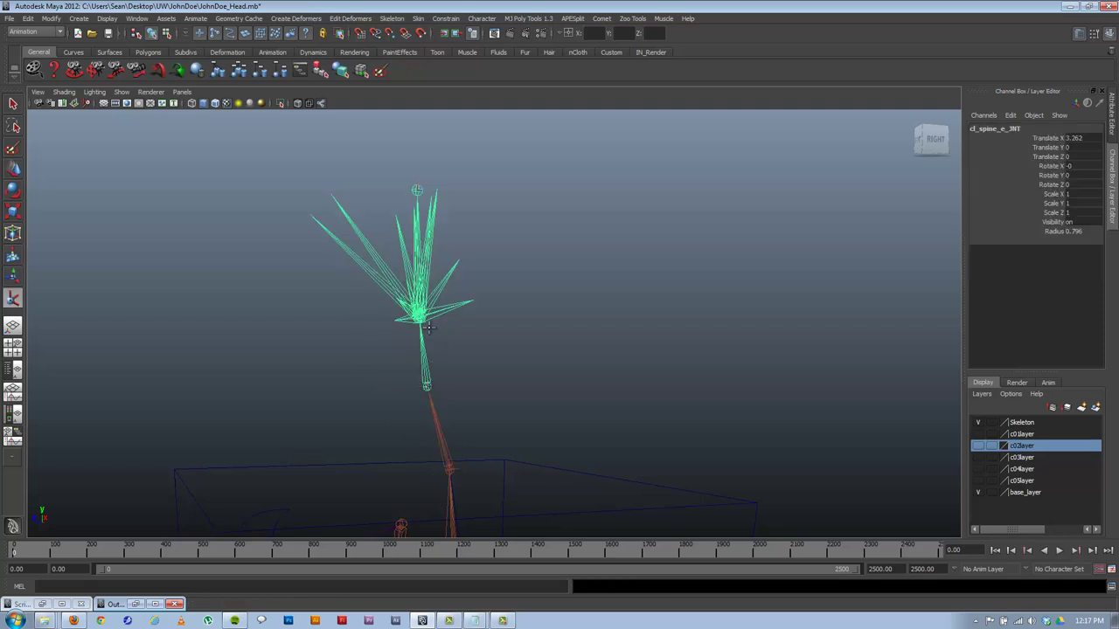
click(421, 317)
key(y)
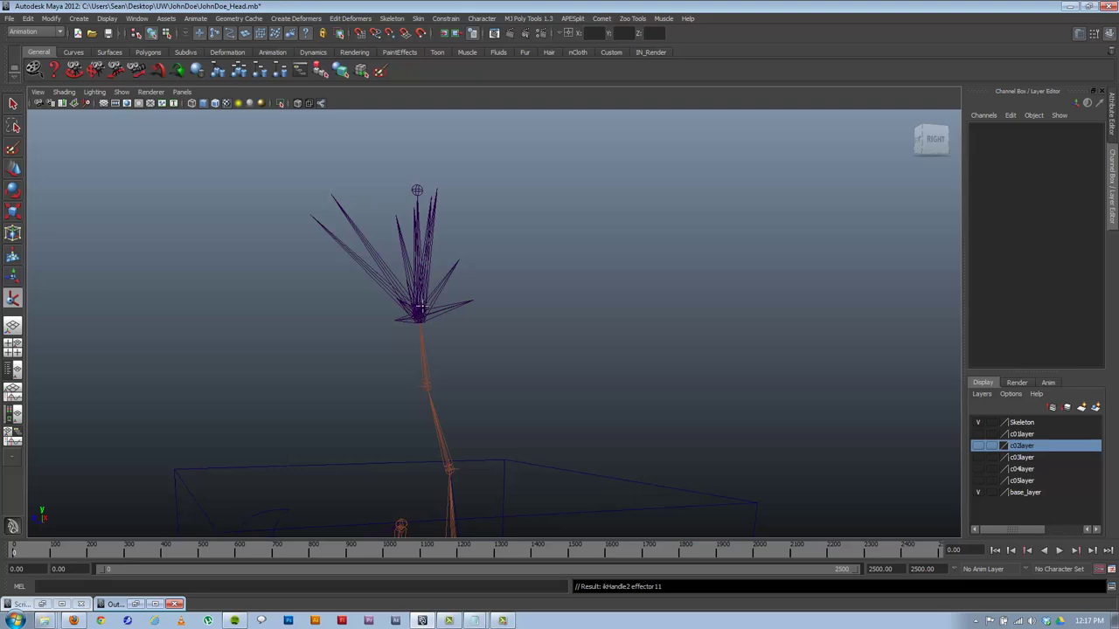
click(421, 314)
click(417, 190)
key(y)
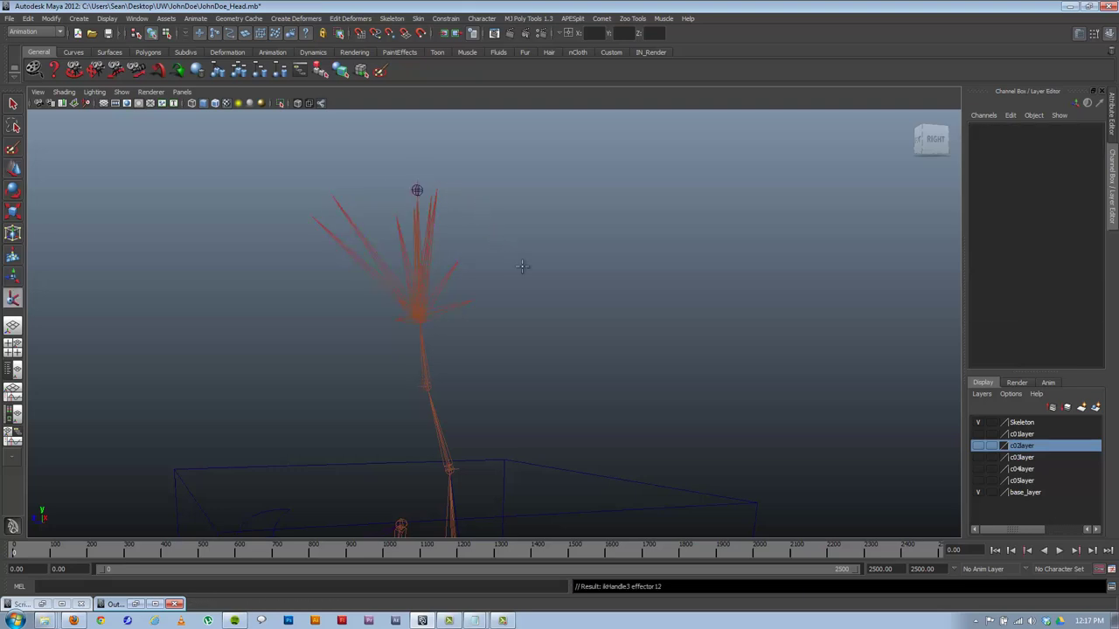
Restore the Outliner, collapse the cl_hips_JNT hierarchy, and select ikHandle1 through ikHandle3
alt+drag(423, 353, 429, 391)
key(w)
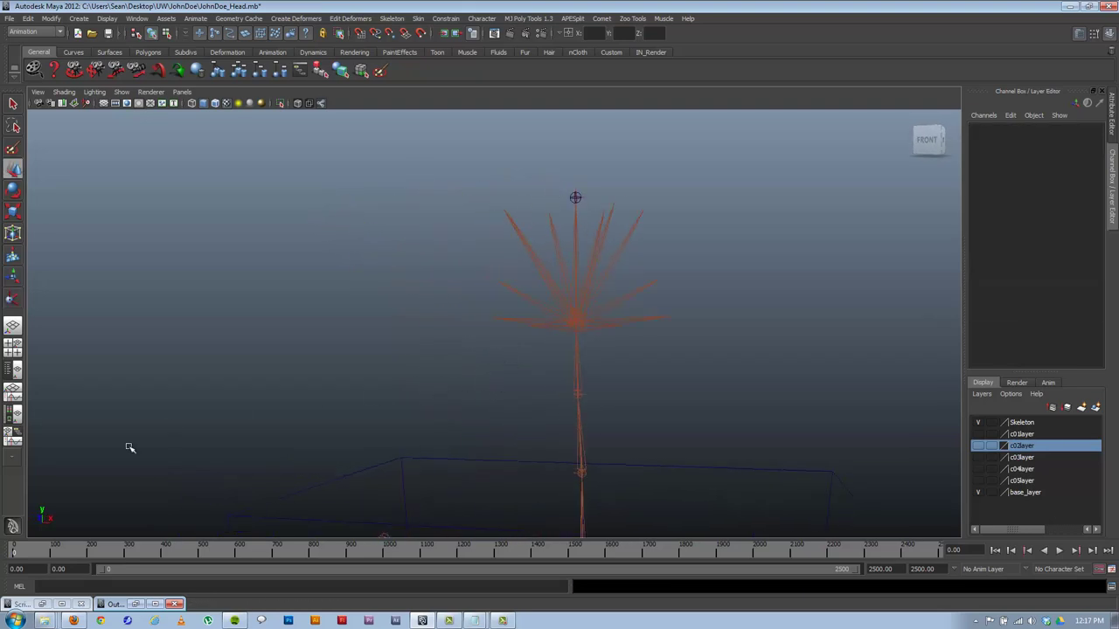
click(134, 604)
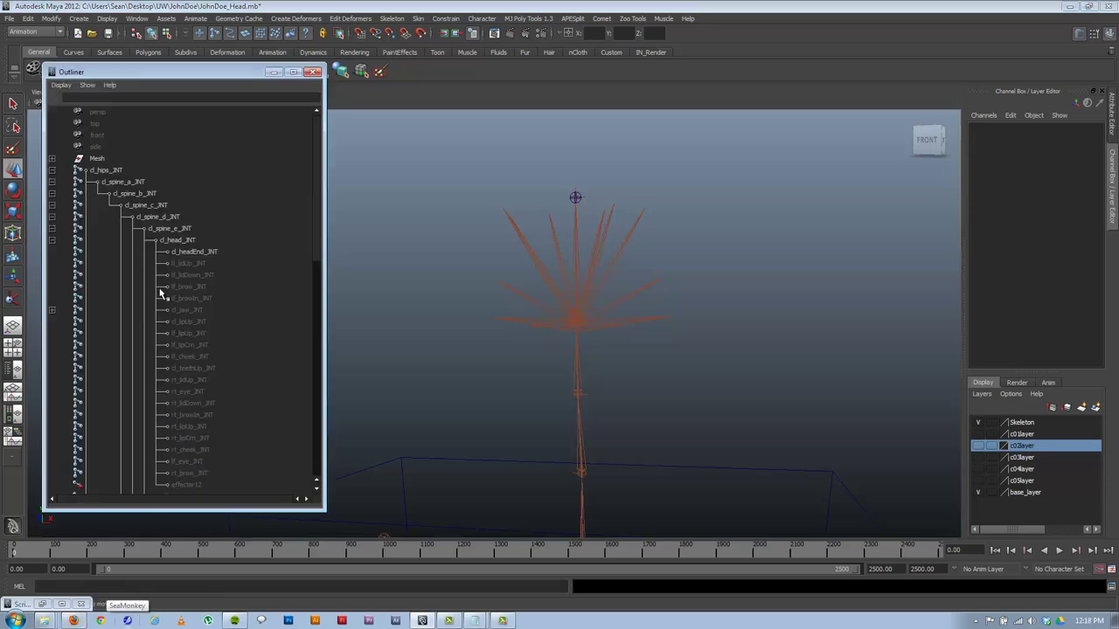
click(53, 170)
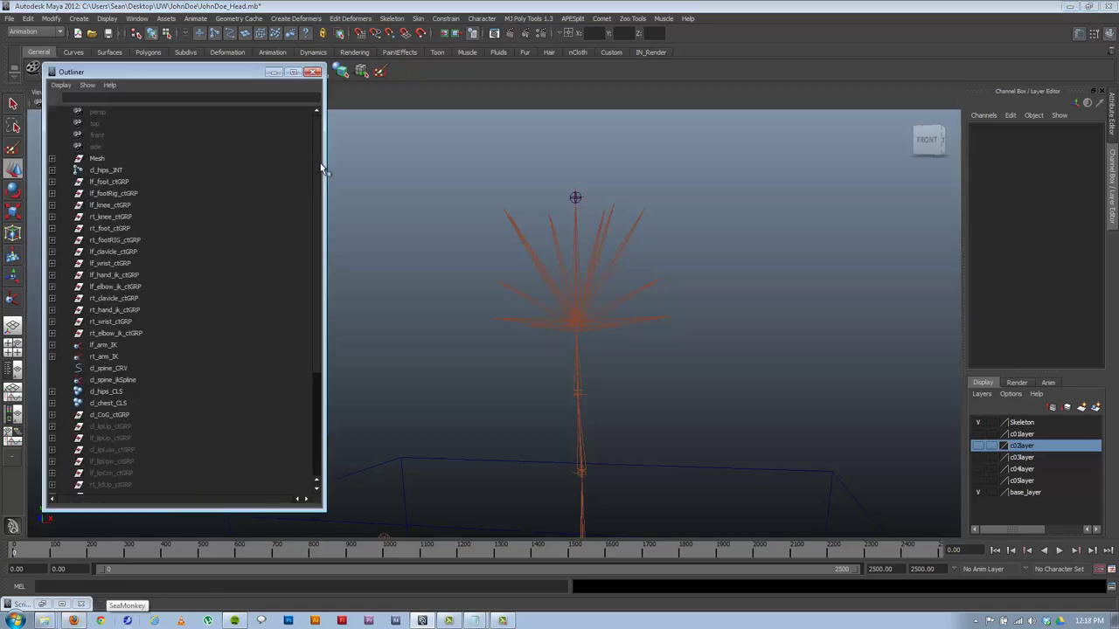
scroll(317, 318, down, 4)
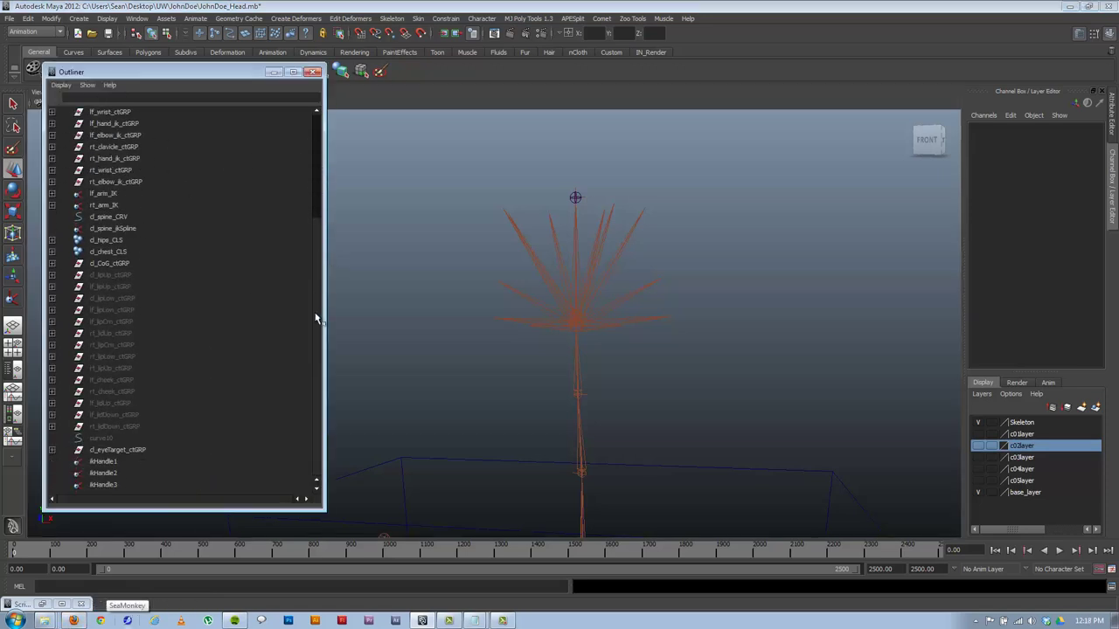
click(102, 462)
shift+click(103, 486)
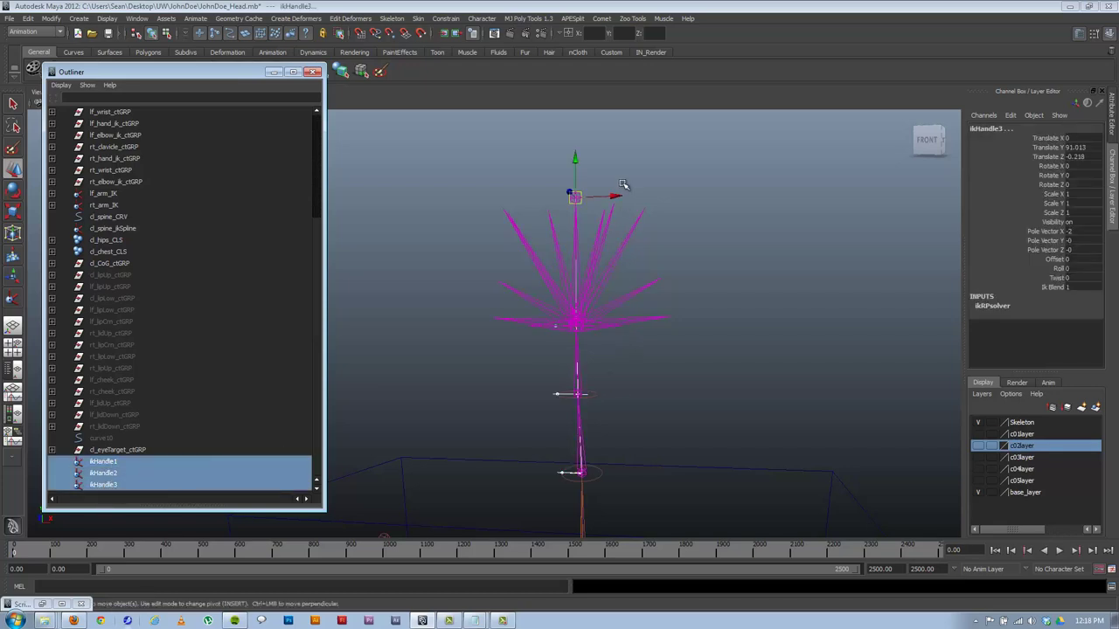
Test-move the three selected IK handles sideways along X to see the neck bend, undoing the moves
drag(616, 195, 542, 242)
key(ctrl+z)
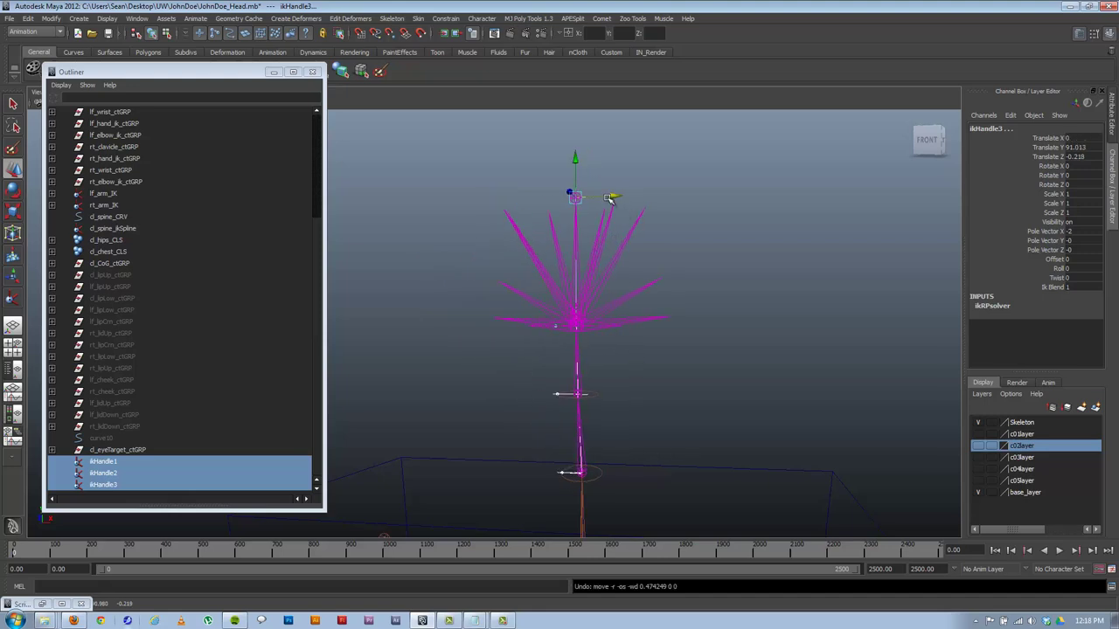
drag(615, 197, 733, 253)
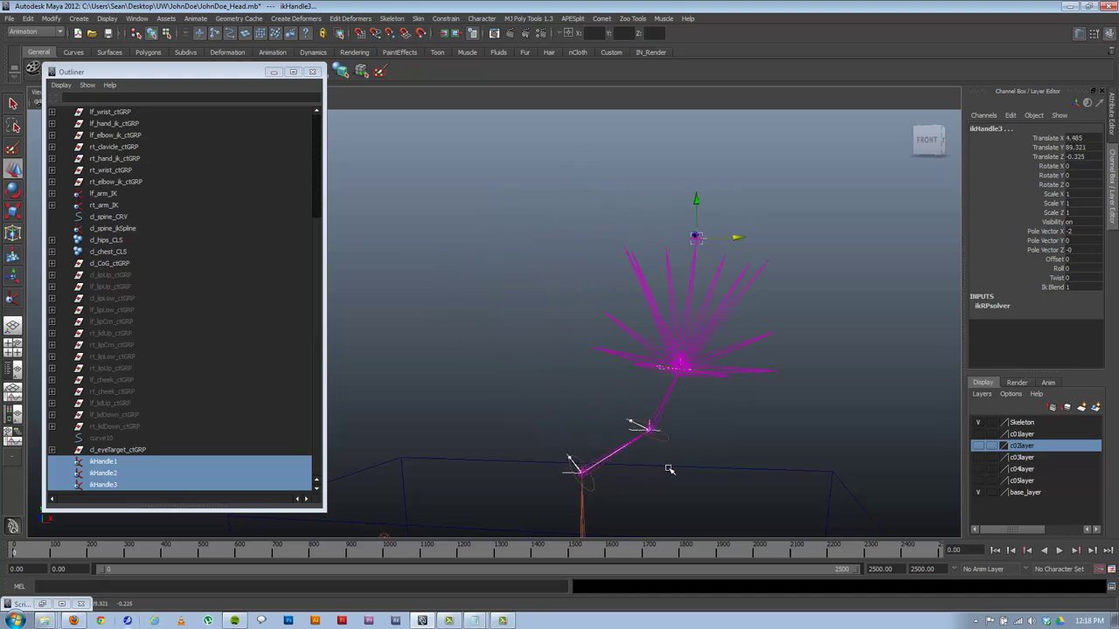
alt+drag(668, 470, 557, 420)
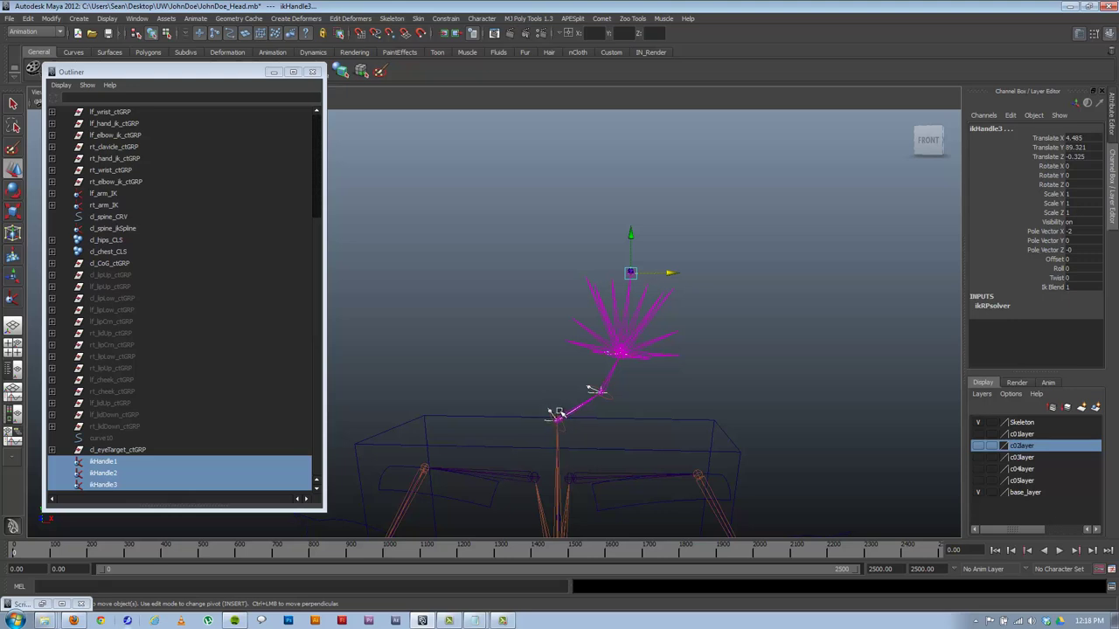
drag(673, 273, 634, 272)
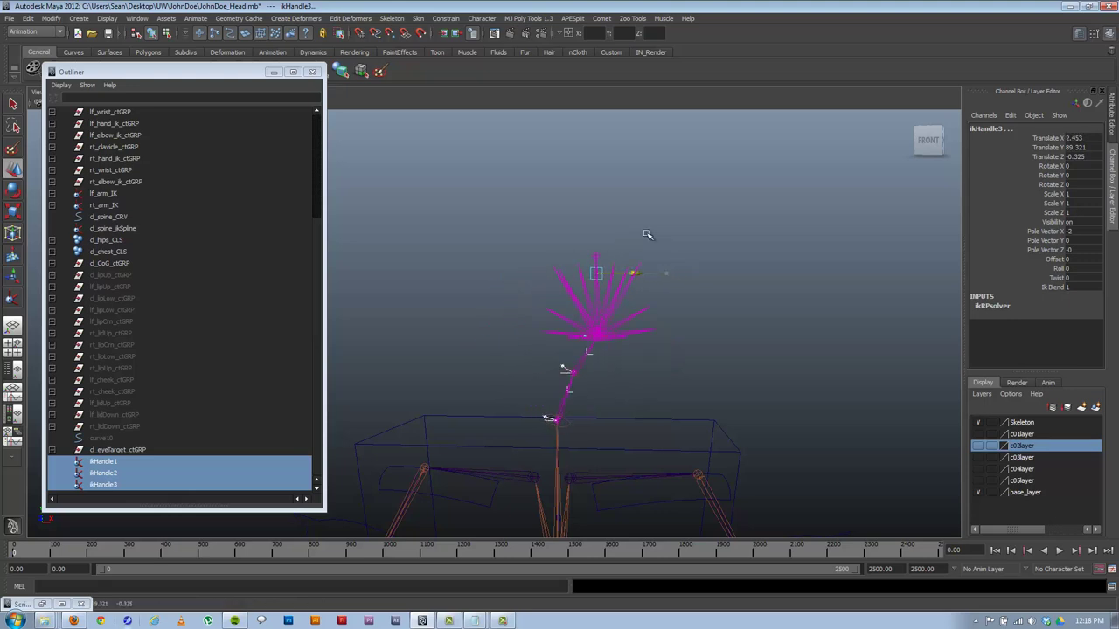
key(ctrl+z)
key(ctrl+z)
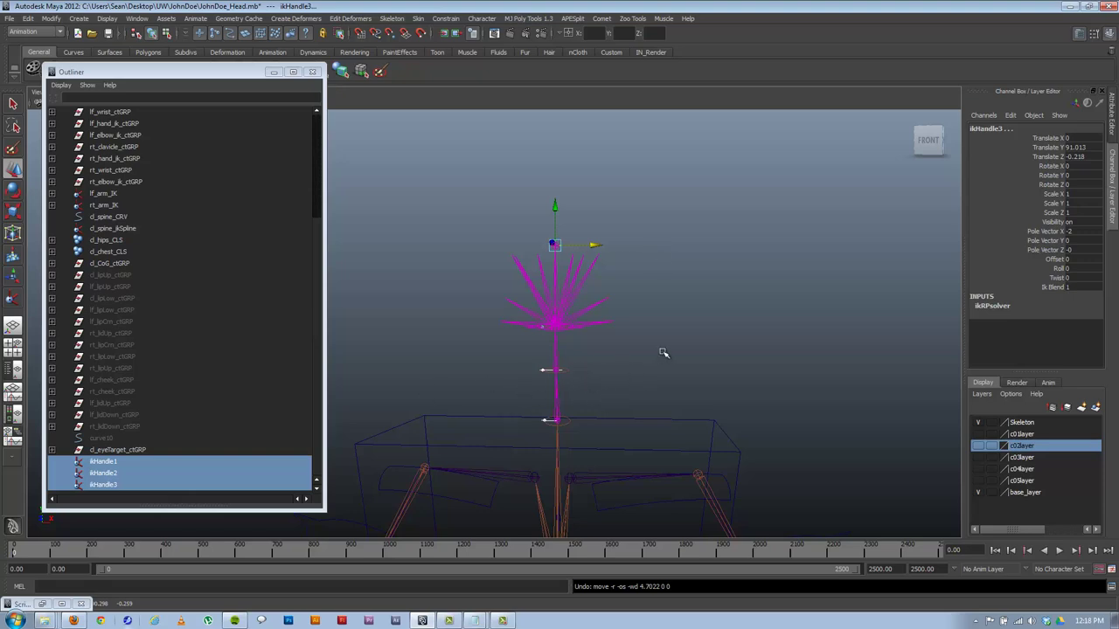
Clear the IK handle selection and minimize the Outliner
mouse_move(583, 340)
alt+mouse_down()
mouse_move(604, 335)
mouse_move(545, 338)
mouse_move(585, 342)
alt+mouse_up()
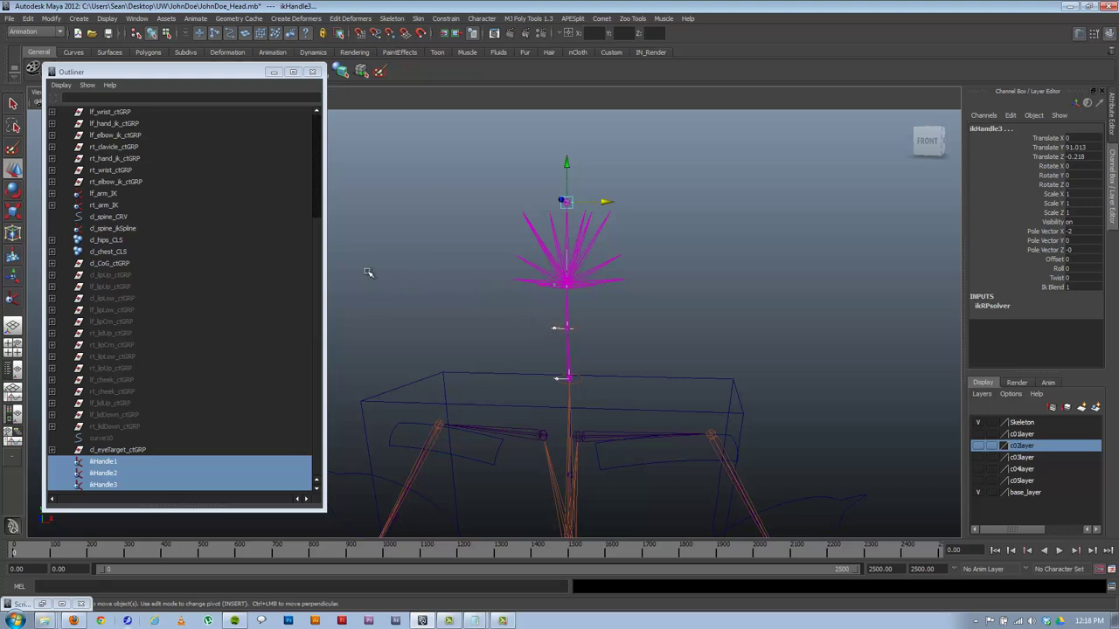
scroll(683, 422, down, 4)
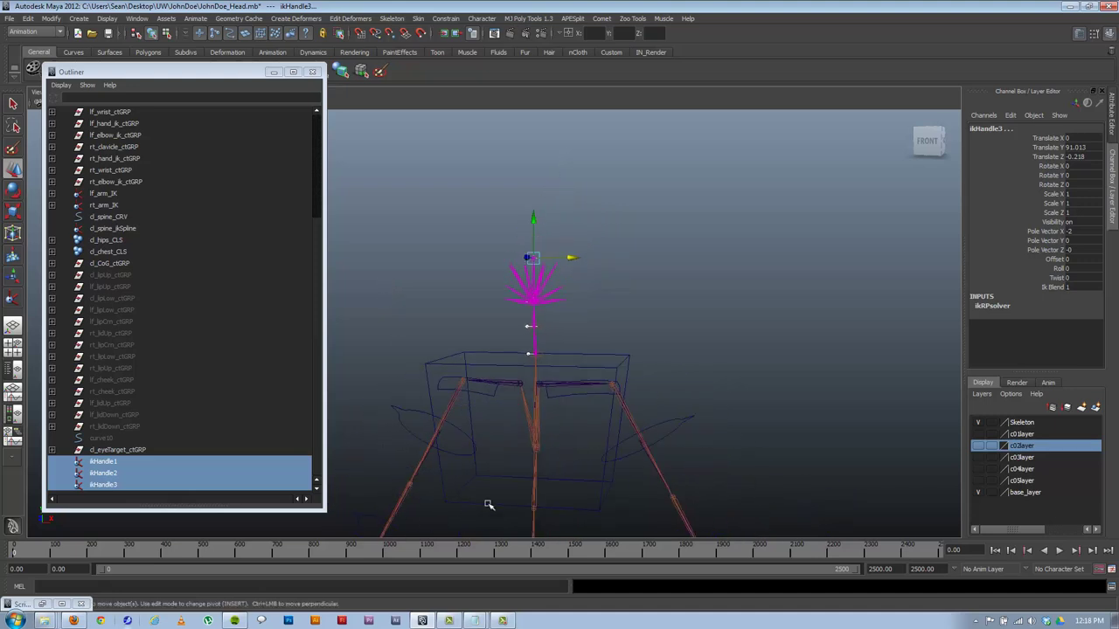
alt+right_drag(472, 362, 714, 397)
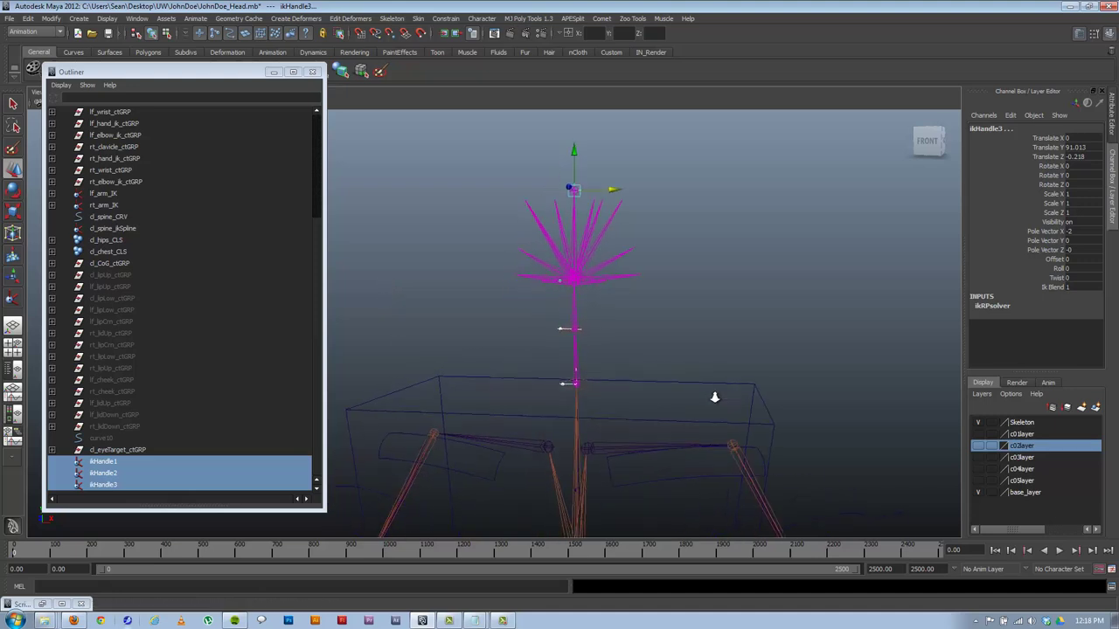
alt+drag(565, 344, 596, 384)
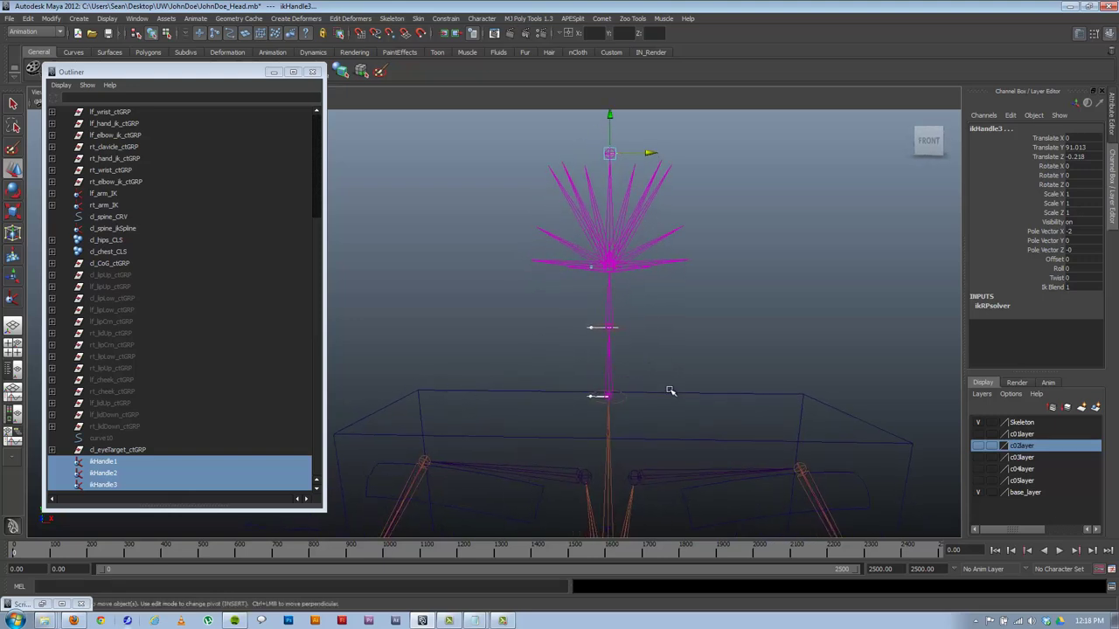
click(650, 383)
click(281, 73)
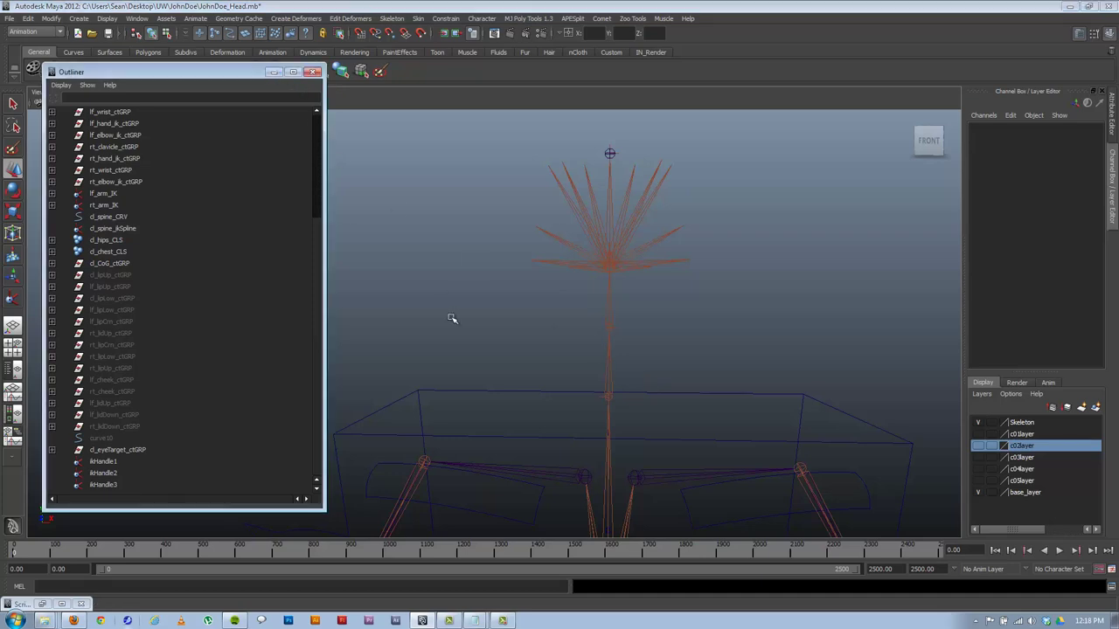
Duplicate the chest control's group cl_chest_ctGRP, unparent the copy, and raise it around the head to about 92 in Y
alt+drag(537, 372, 389, 383)
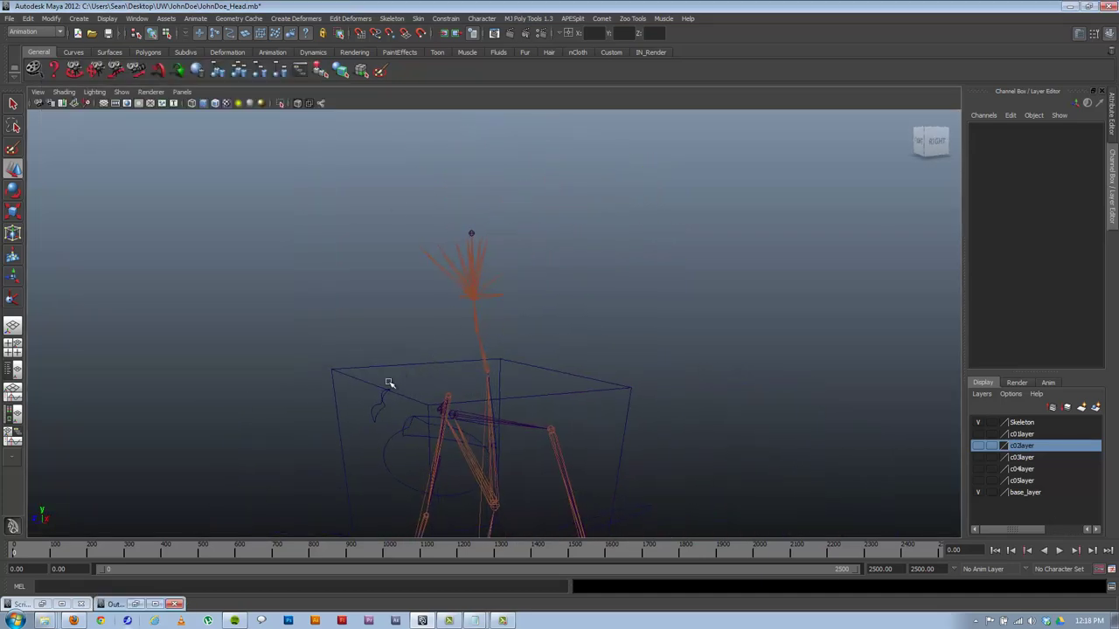
click(360, 378)
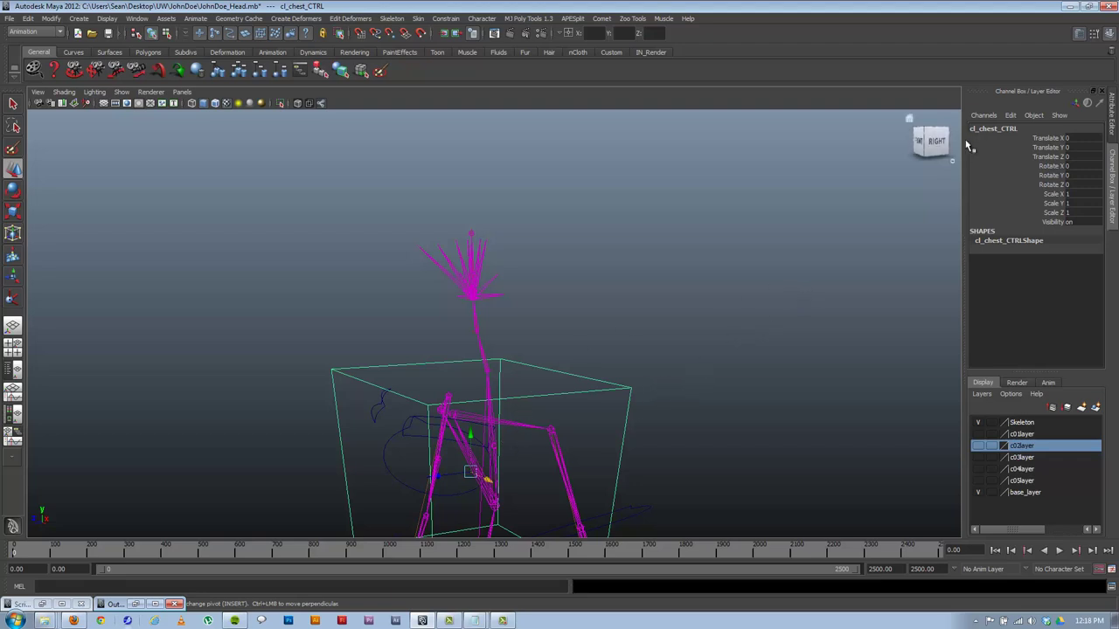
key(Up)
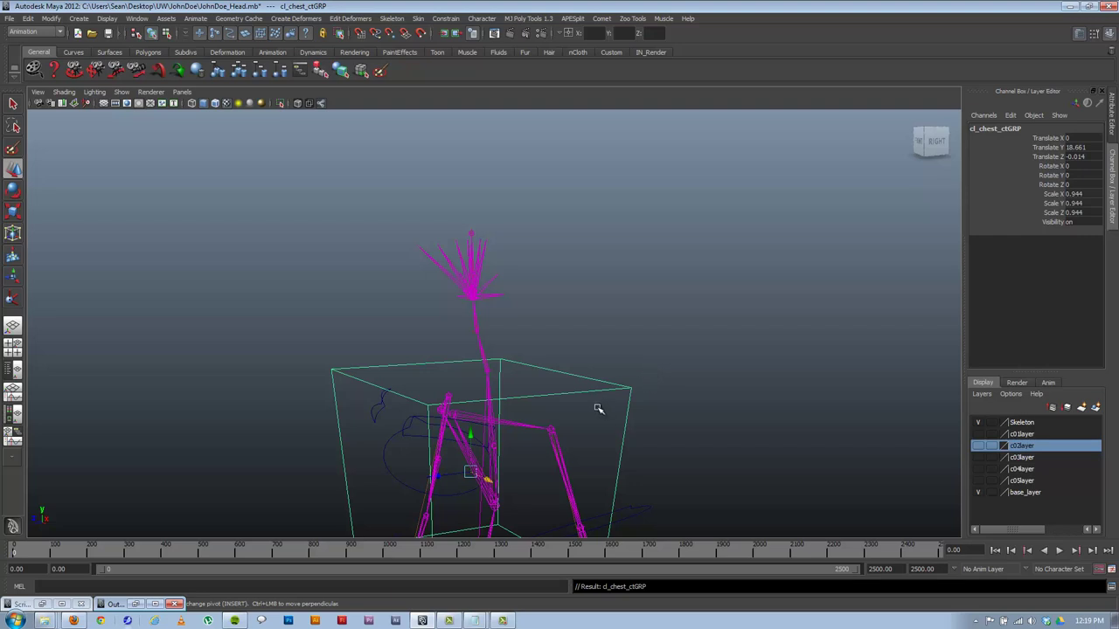
key(ctrl+d)
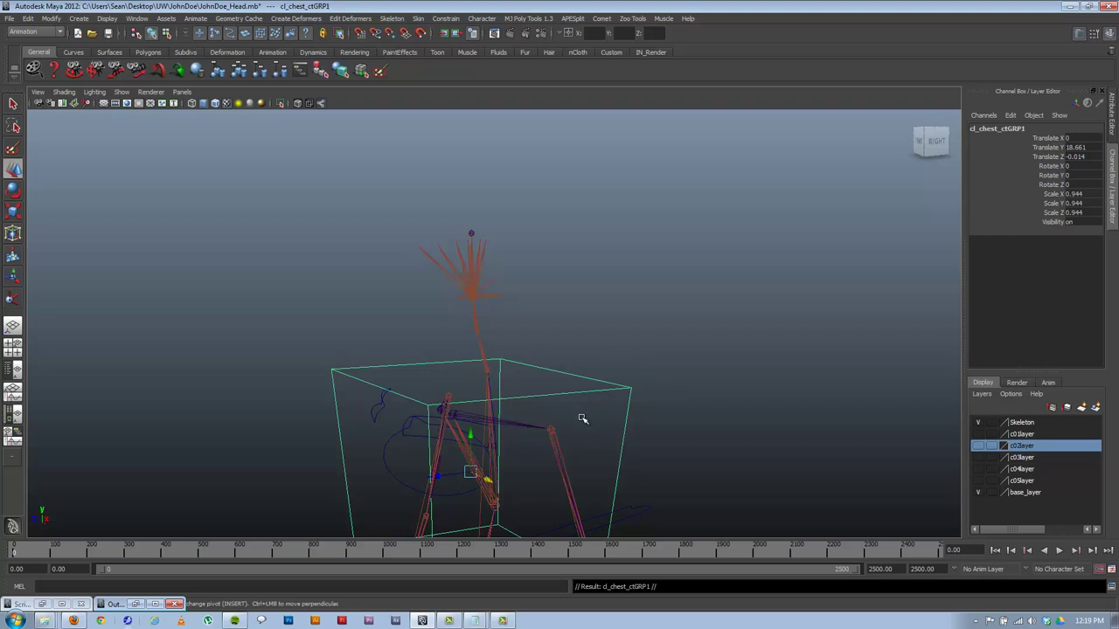
key(shift+p)
drag(470, 435, 491, 168)
alt+right_drag(579, 369, 452, 410)
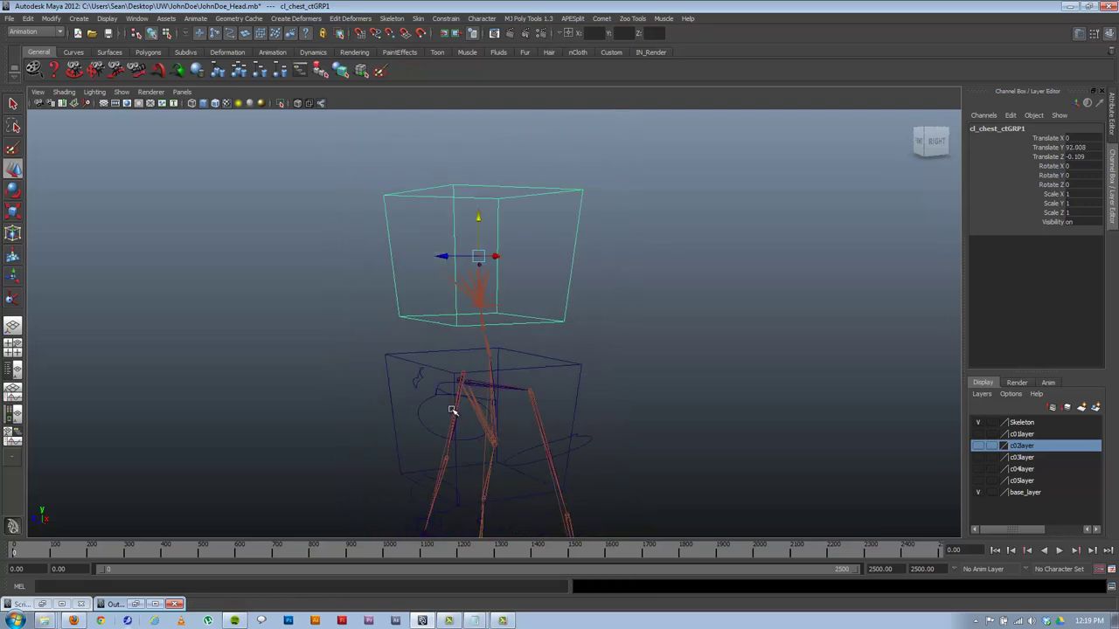
Inspect the transform values of cl_CoG_CTRL, its parent group cl_CoG_ctGRP, and the duplicated cl_chest_ctGRP1
alt+middle_drag(459, 442, 504, 269)
click(544, 392)
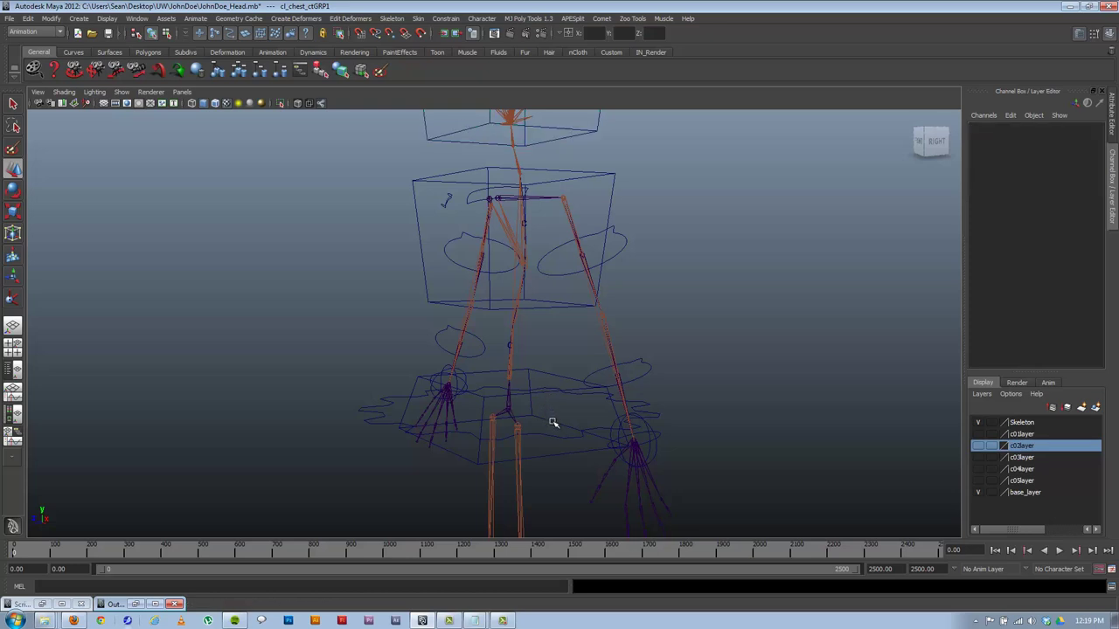
click(555, 434)
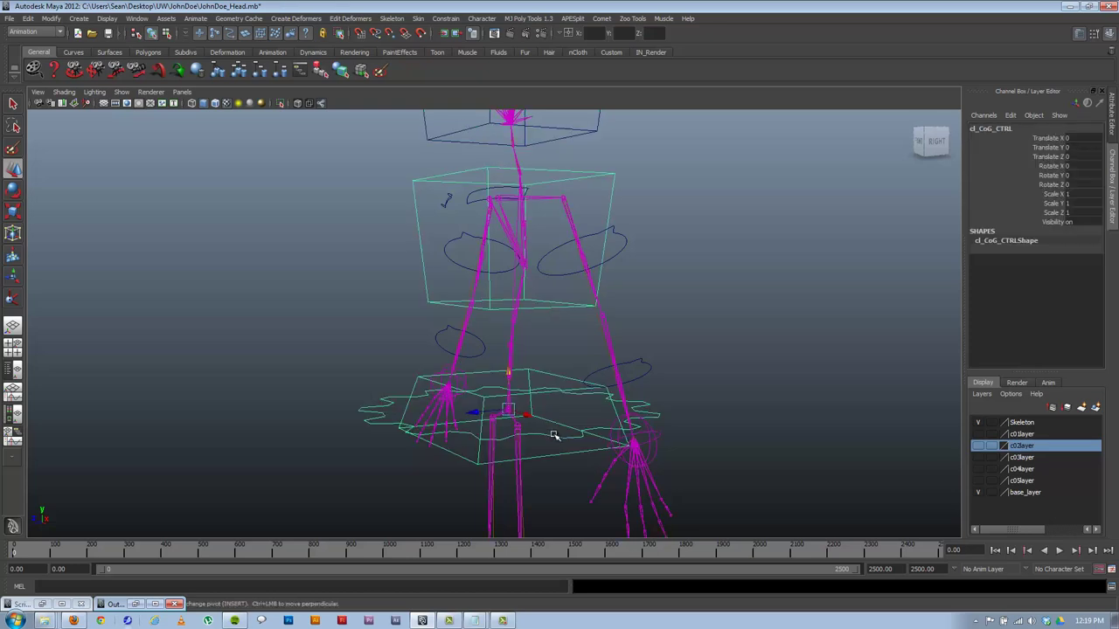
click(554, 374)
click(564, 438)
key(Up)
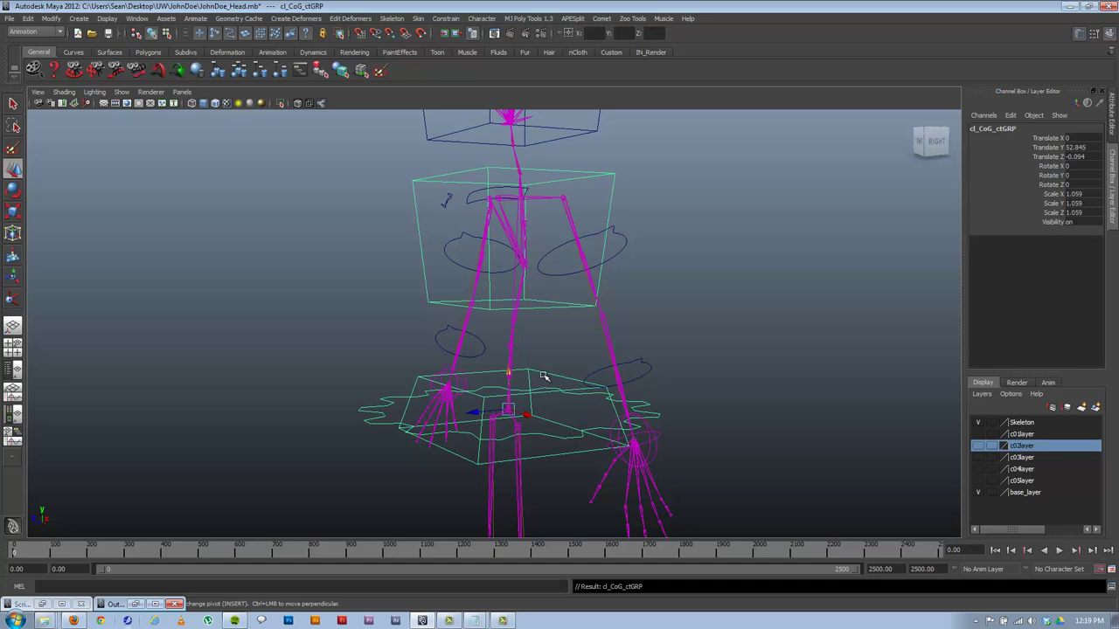
alt+middle_drag(482, 264, 470, 415)
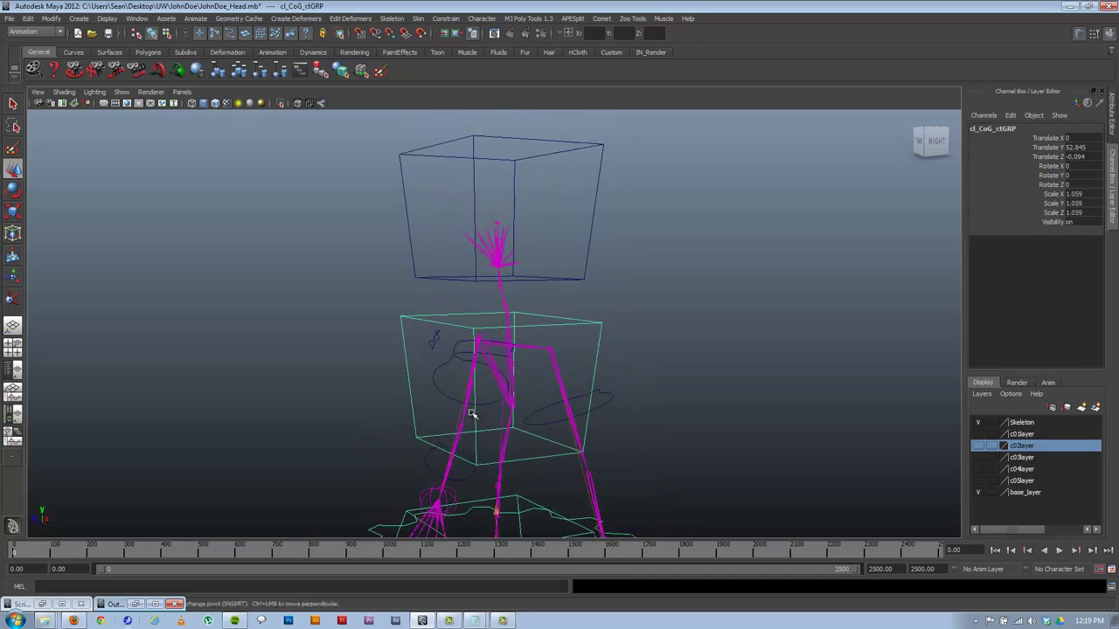
click(573, 284)
click(574, 280)
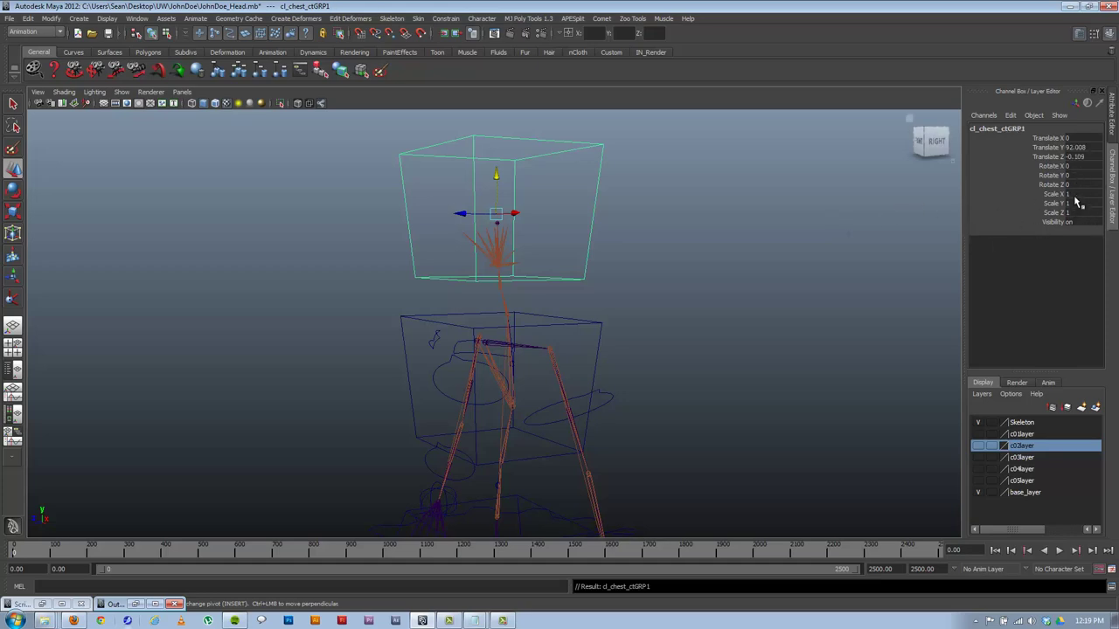
Check the transform and scale values of the parent group above the center-of-gravity control at the hips
alt+middle_drag(460, 449, 536, 268)
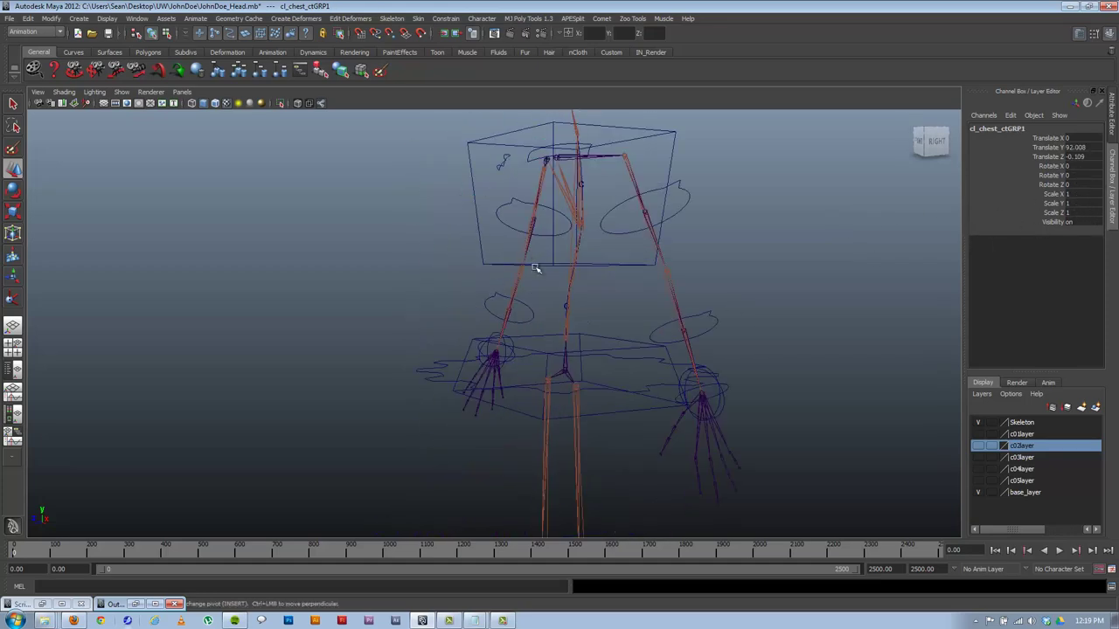
click(608, 395)
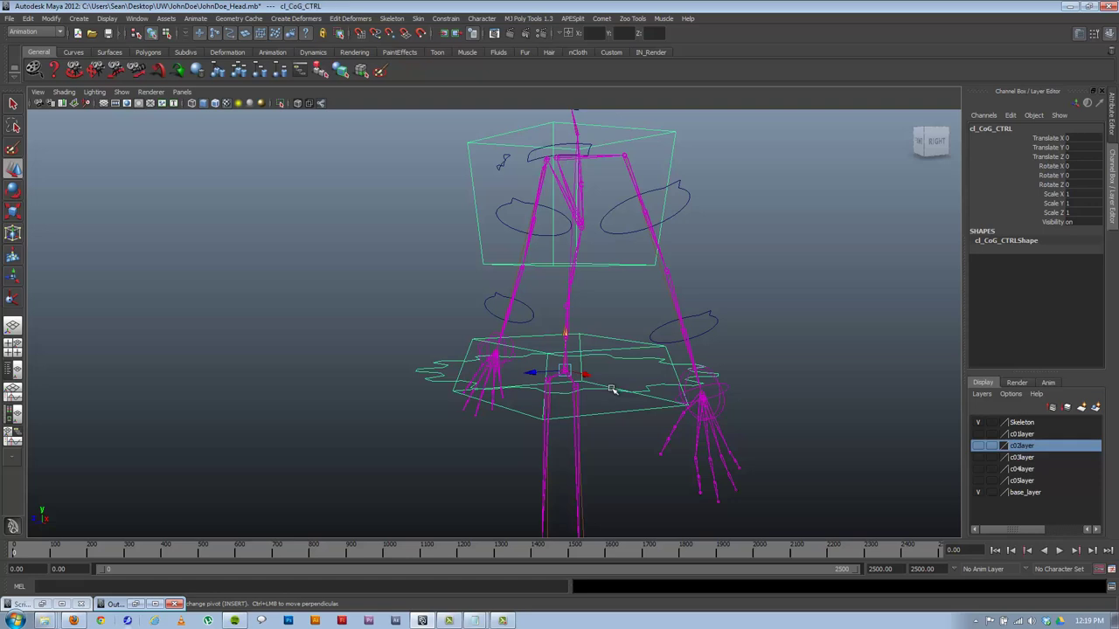
key(Up)
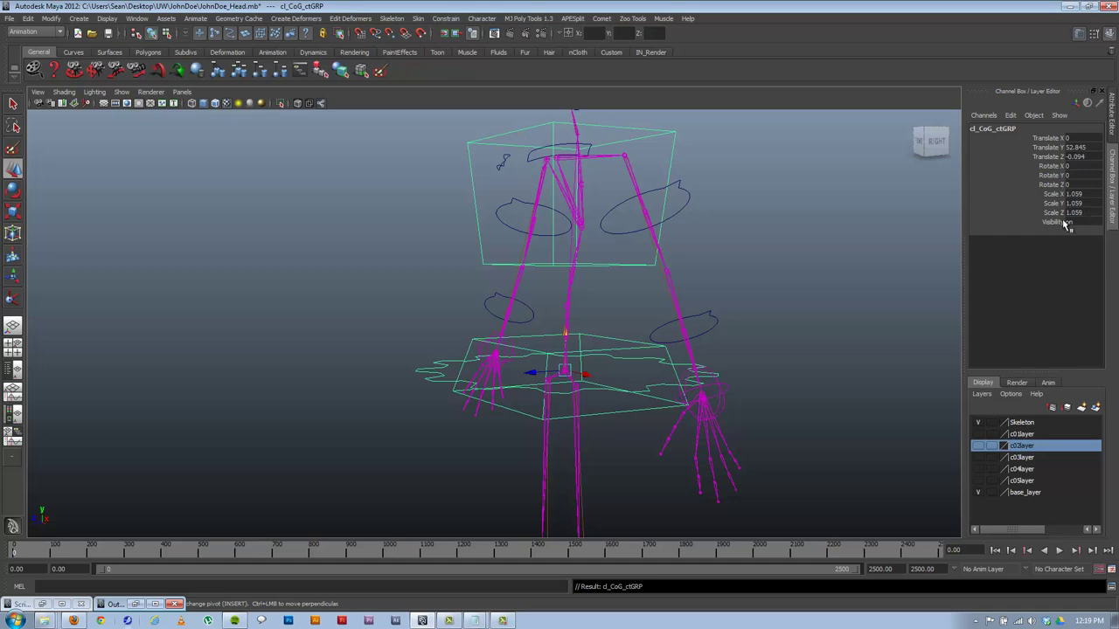
Select the duplicated box's group cl_chest_ctGRP1 and snap it to the head joint, at 86.15 in Y and -0.33 in Z
alt+middle_drag(451, 217, 413, 358)
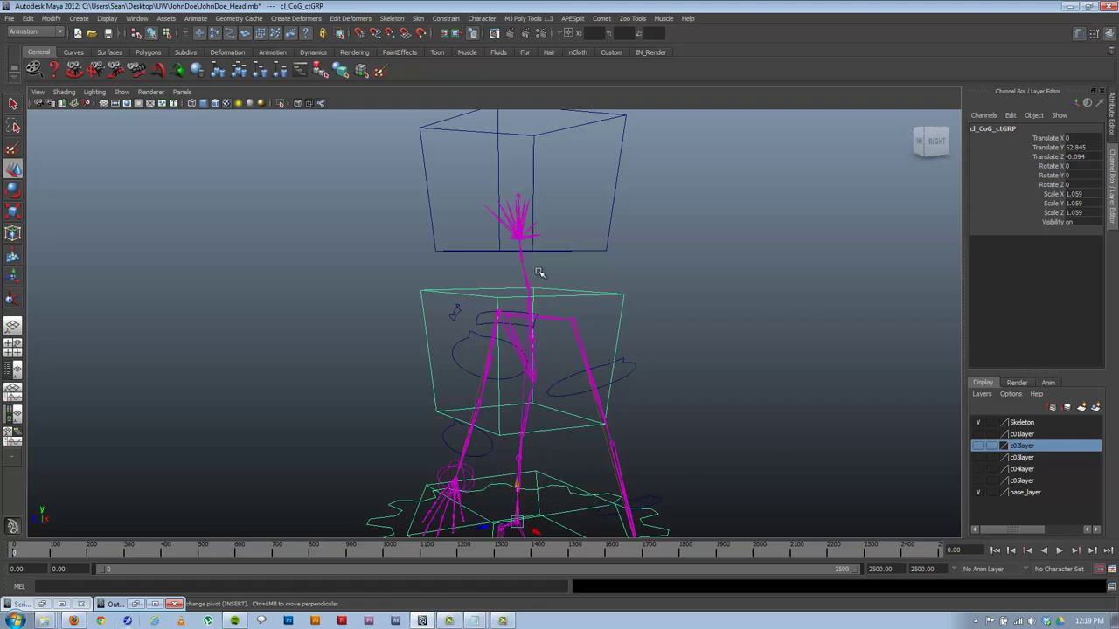
alt+middle_drag(540, 272, 577, 317)
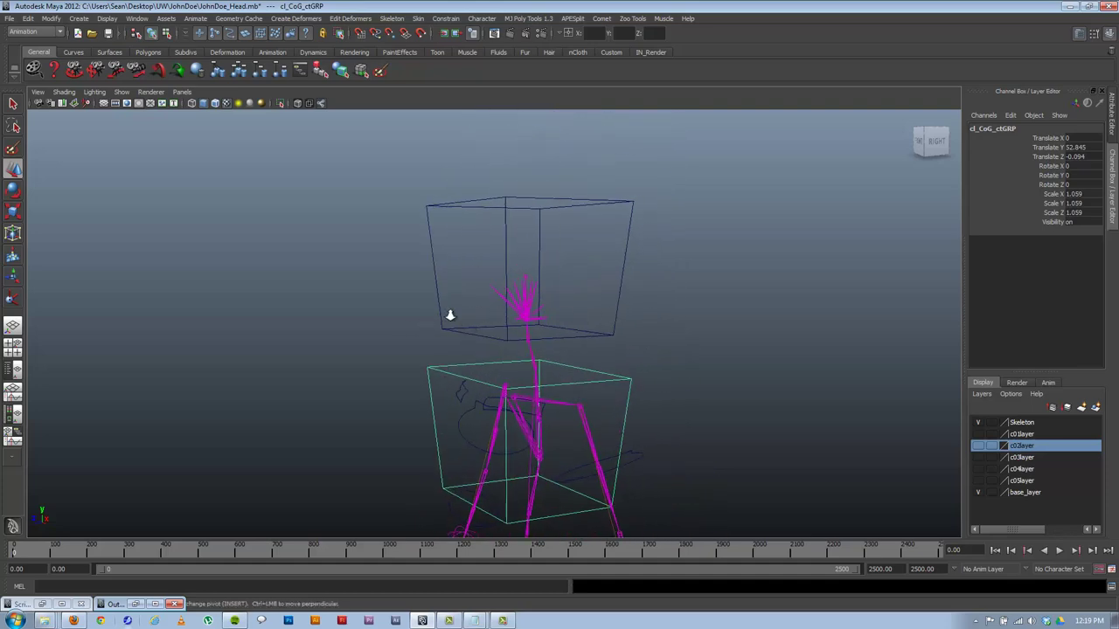
alt+right_drag(451, 315, 688, 315)
drag(688, 320, 730, 371)
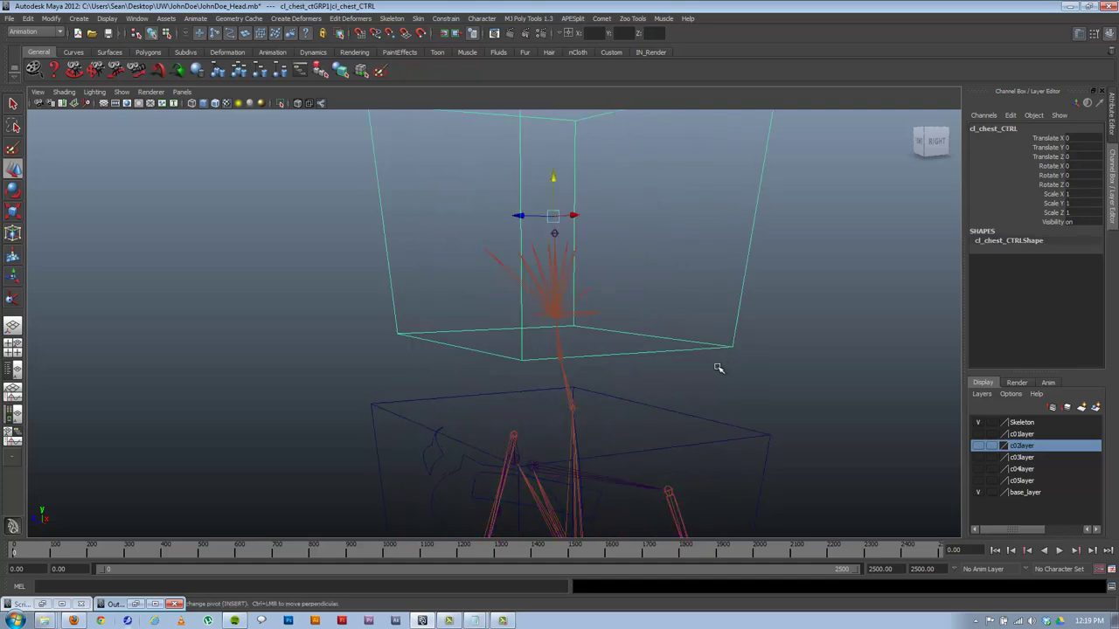
key(Up)
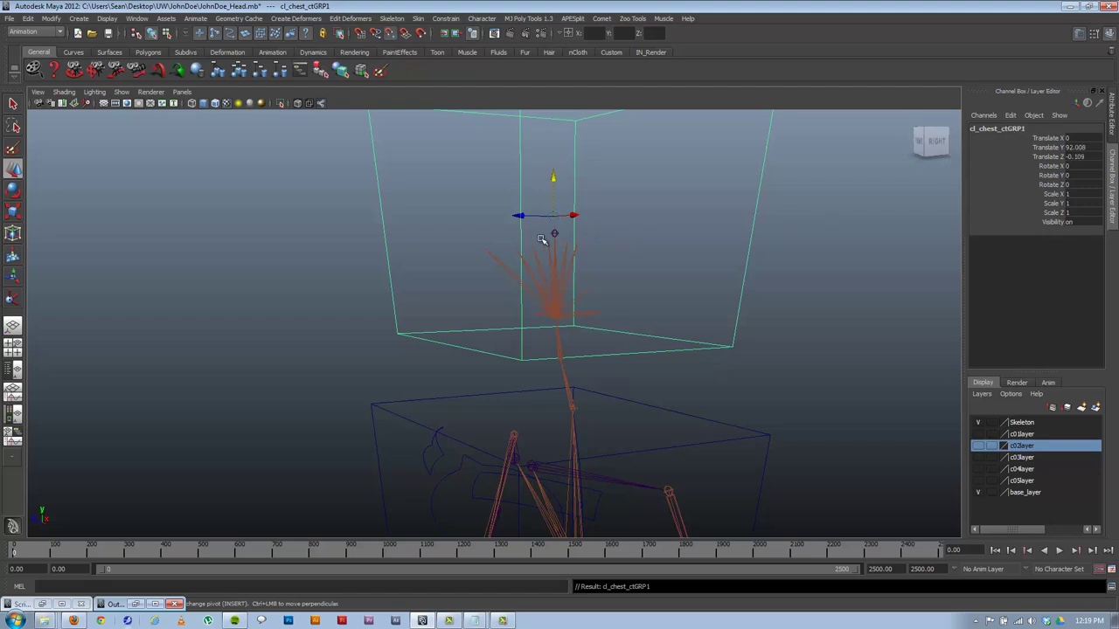
drag(552, 218, 557, 312)
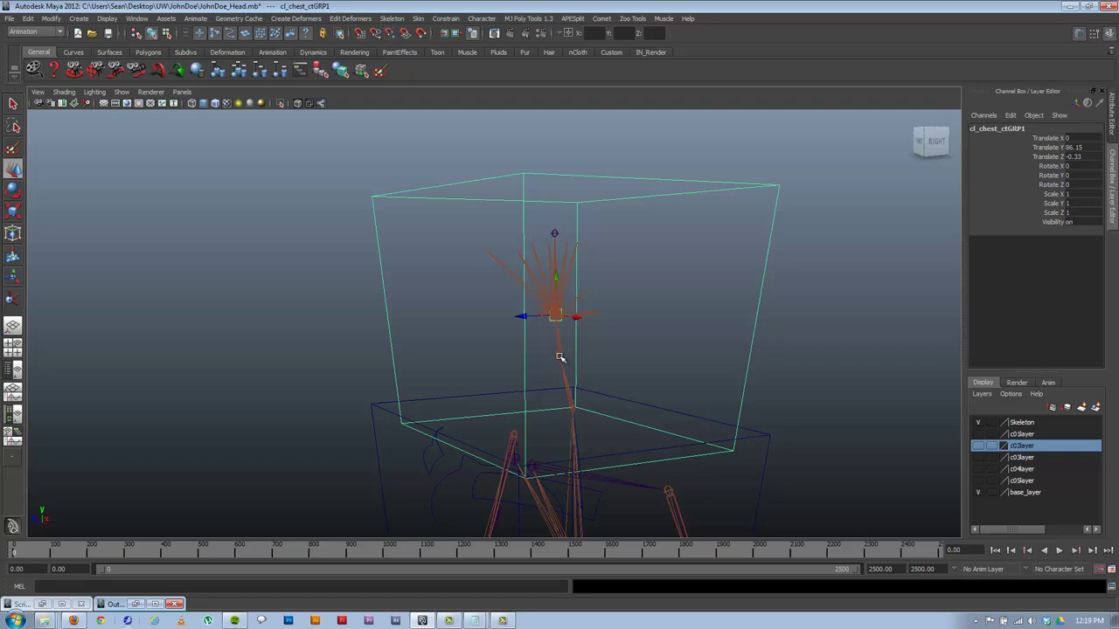
Rename the duplicated group cl_head_ctGRP and the box control inside it cl_head_CTRL
double_click(1014, 128)
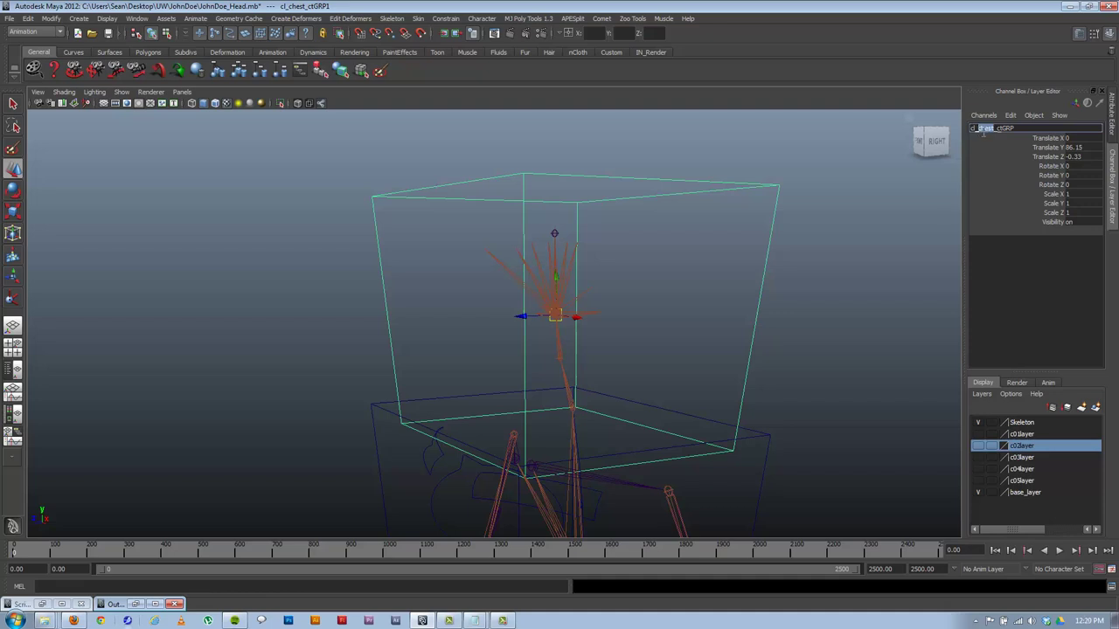
text(head)
key(Return)
drag(743, 285, 773, 330)
double_click(997, 128)
double_click(985, 128)
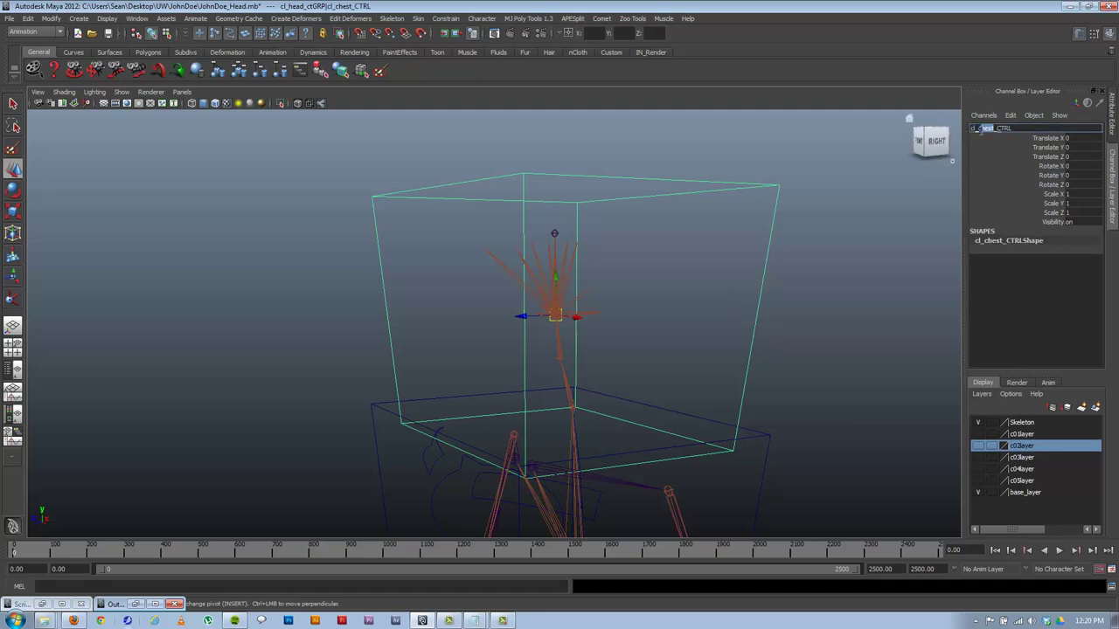
text(head)
key(Return)
Switch to component mode to edit the head control's CVs and turn on polygon display in the side view
alt+drag(480, 332, 494, 195)
click(171, 33)
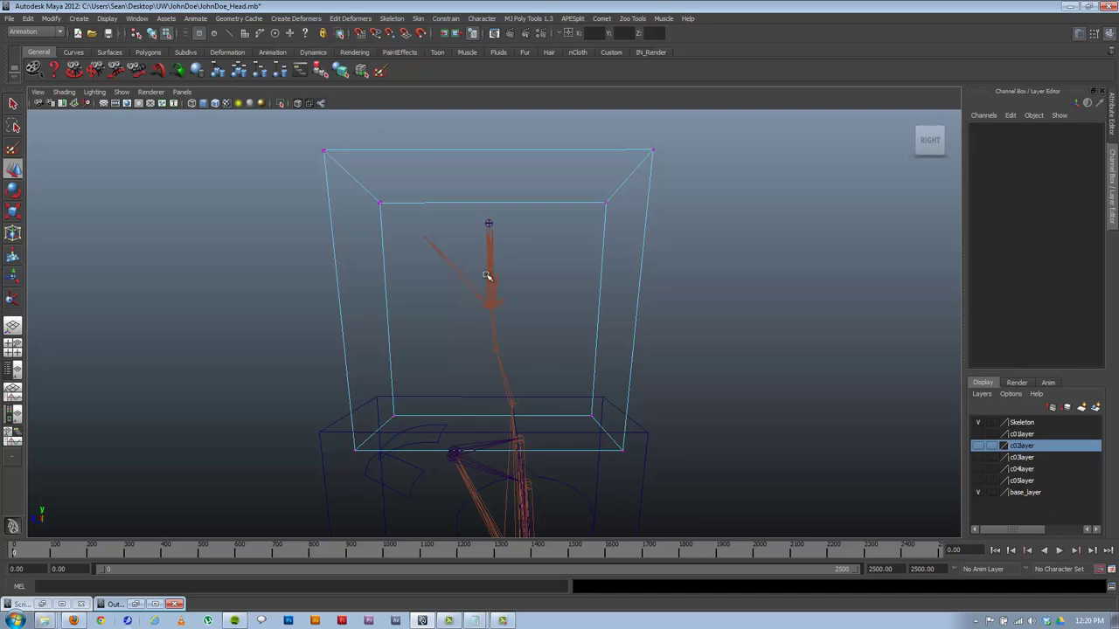
alt+middle_drag(407, 229, 489, 230)
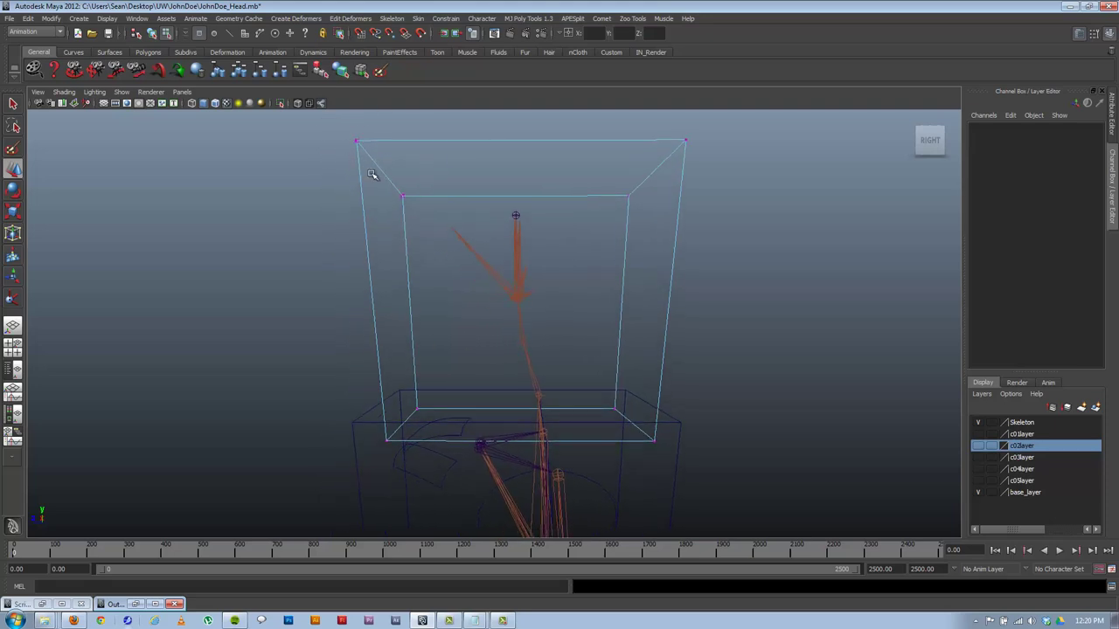
click(121, 92)
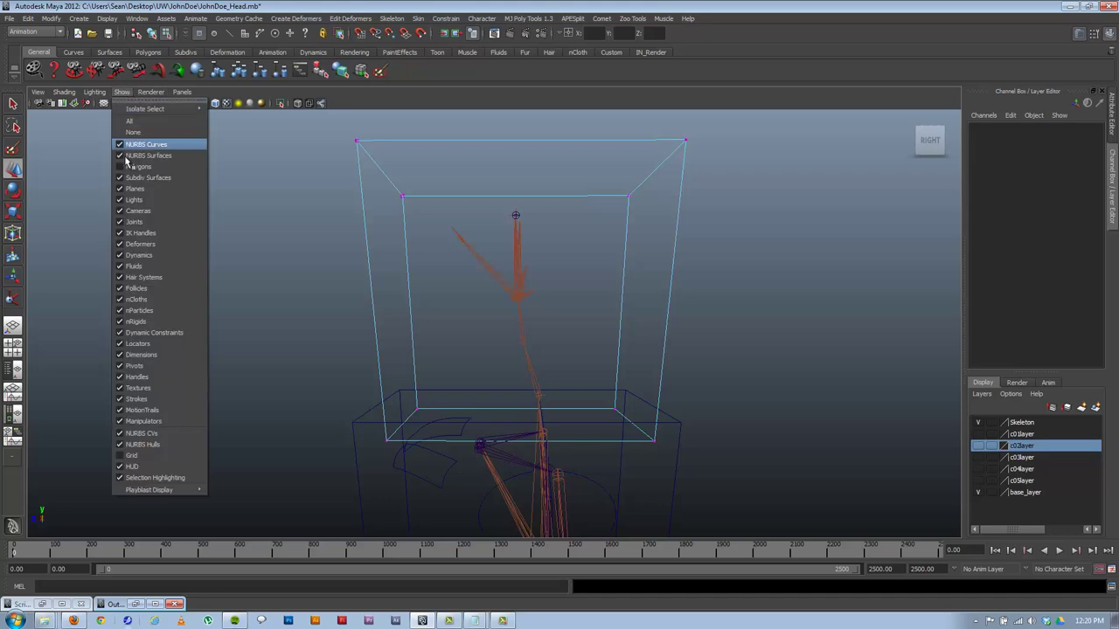
click(131, 166)
Raise all CVs of cl_head_CTRL together so the box sits higher around the head
alt+right_drag(582, 327, 392, 234)
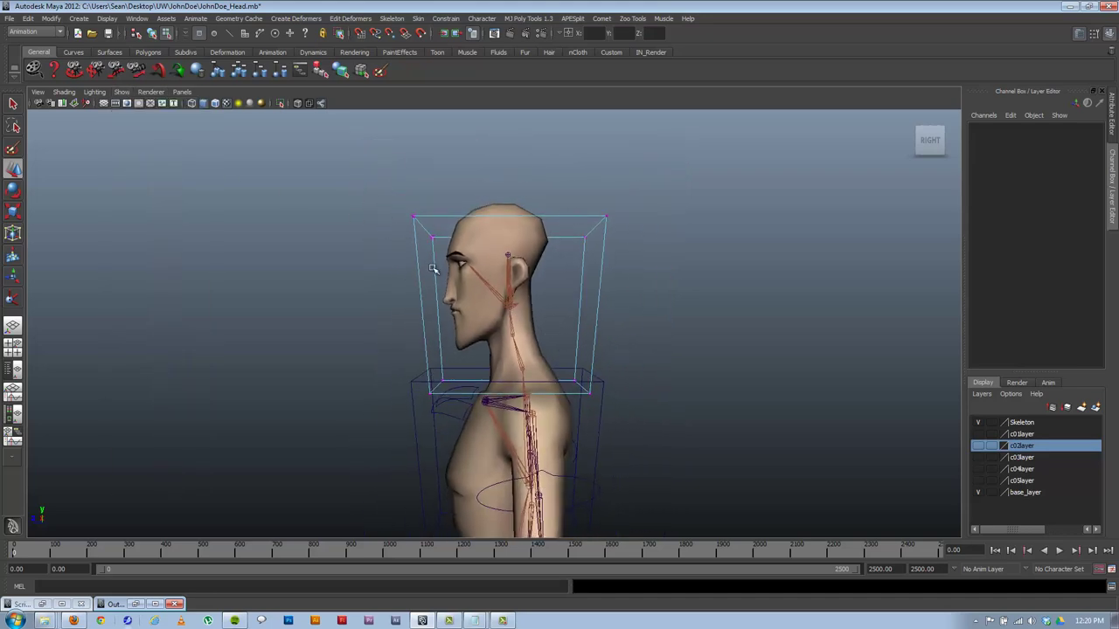
drag(336, 213, 721, 462)
alt+right_drag(475, 274, 525, 274)
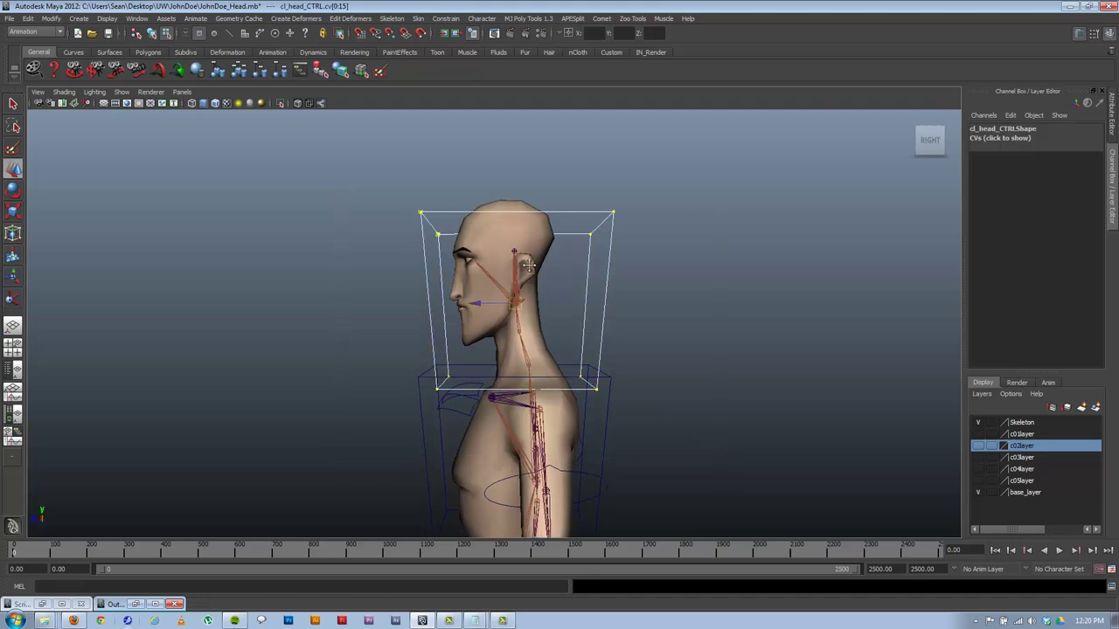
drag(515, 266, 465, 278)
drag(579, 165, 611, 255)
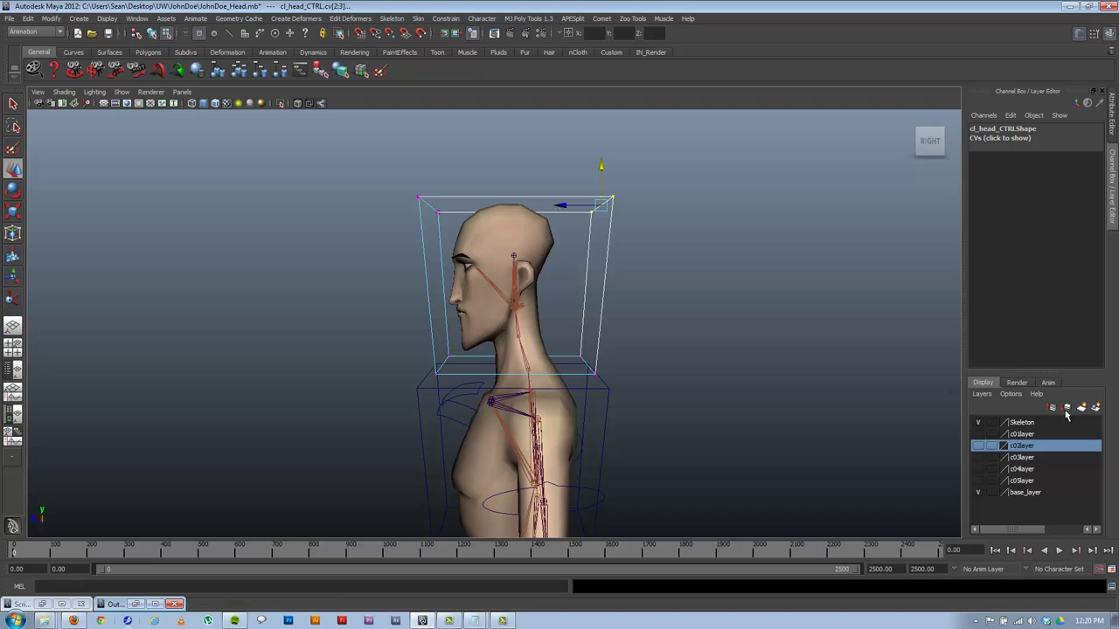
Show the hair and clothing layers c01layer, c02layer, c03layer and c04layer
click(977, 436)
click(978, 447)
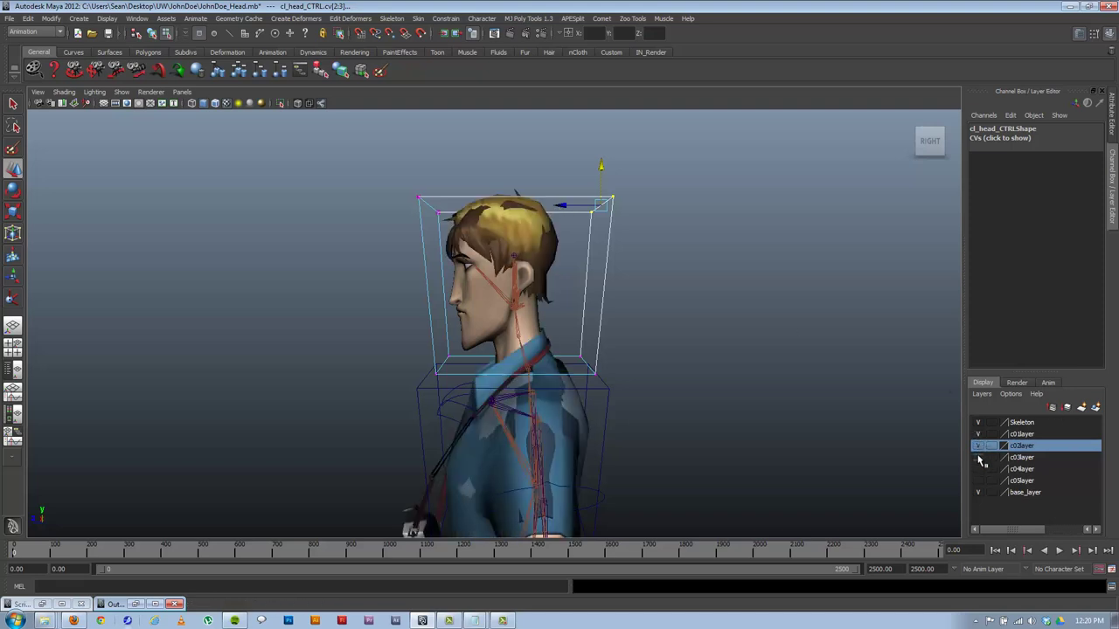
click(977, 458)
click(977, 457)
click(978, 468)
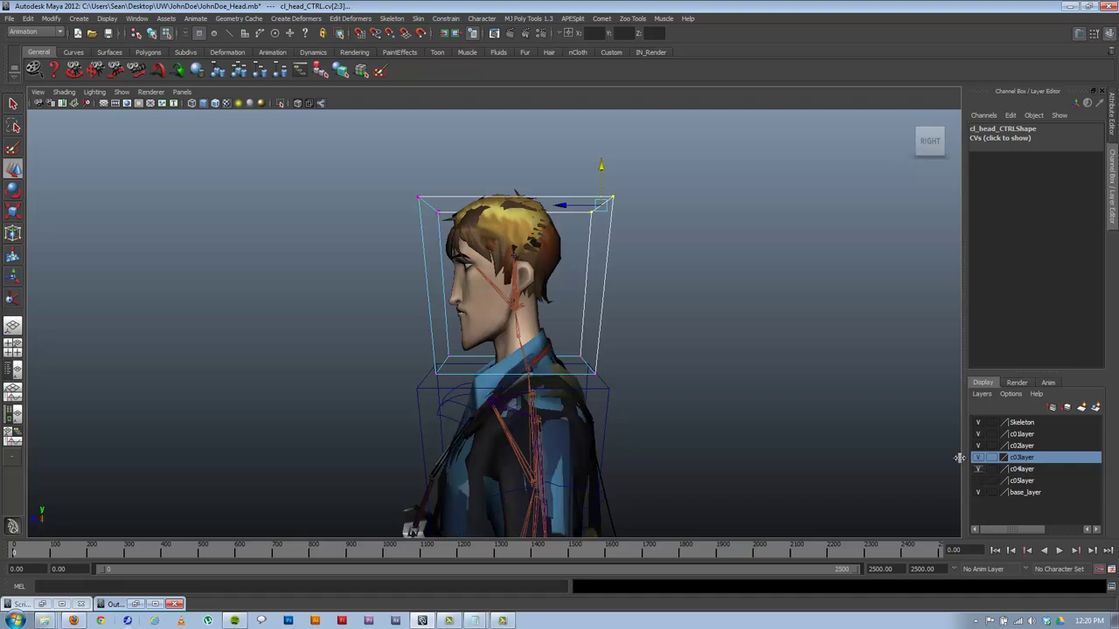
Raise the top CVs of the head control box above the character's hair
alt+middle_drag(494, 222, 489, 240)
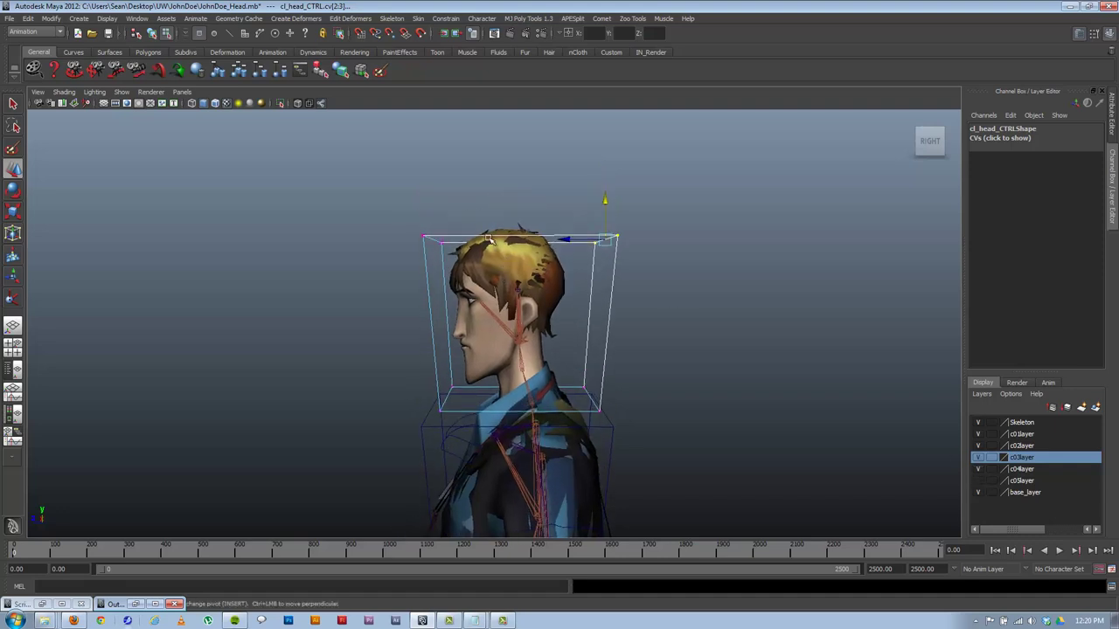
drag(387, 222, 675, 261)
drag(519, 201, 519, 181)
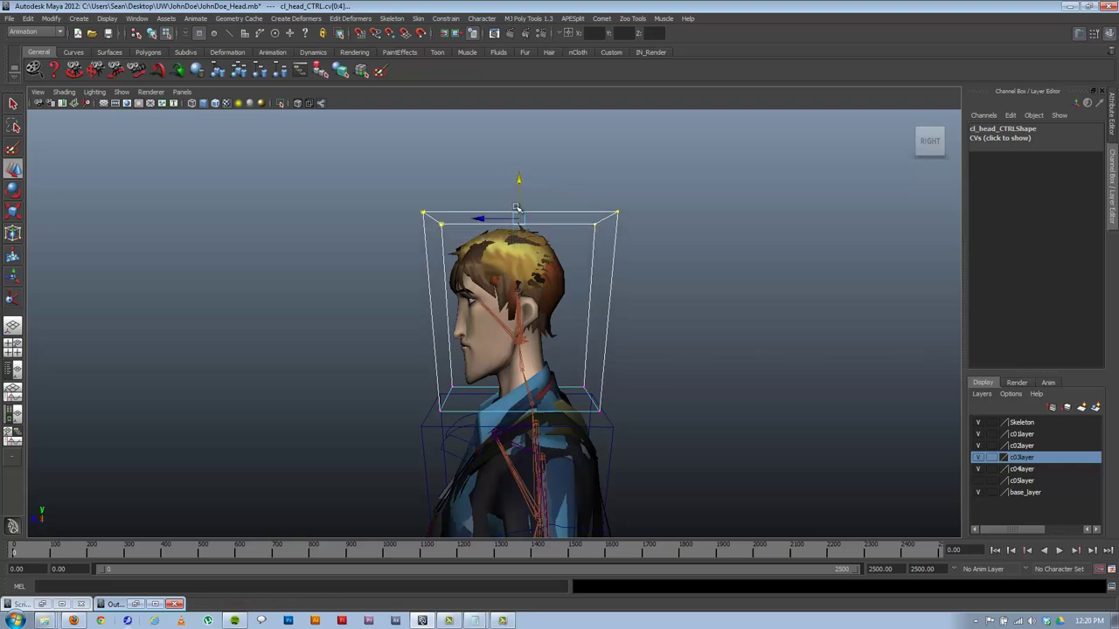
Pull the box's upper rear CVs forward toward the head, and move its lower rear CVs up and forward to the nape
alt+middle_drag(544, 255, 542, 230)
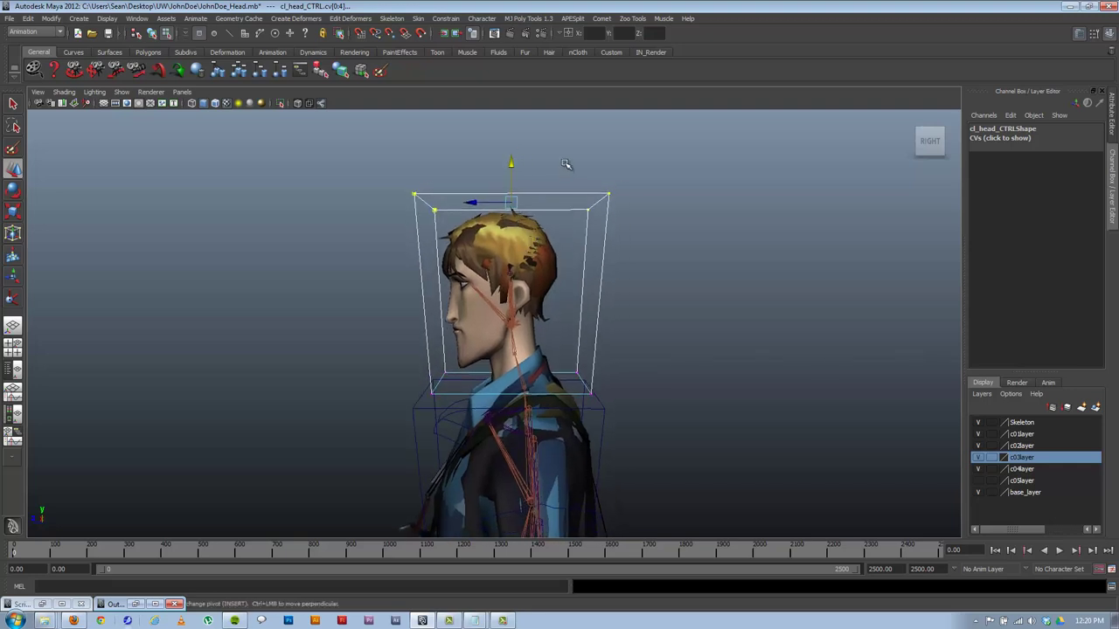
drag(566, 165, 680, 265)
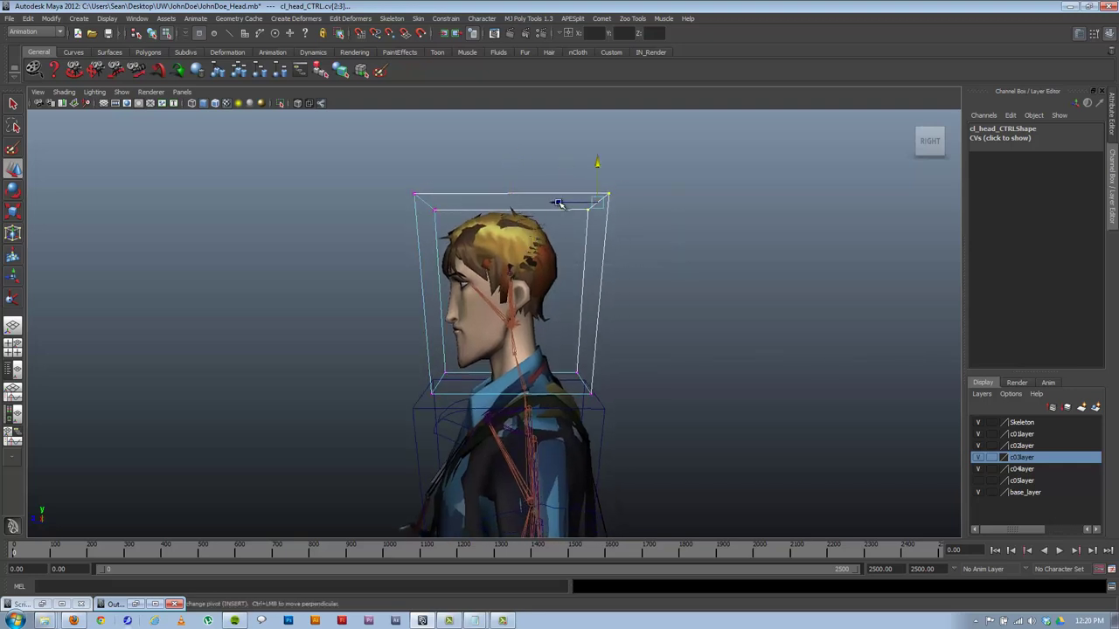
drag(559, 202, 529, 203)
drag(556, 358, 612, 411)
drag(583, 343, 577, 287)
drag(546, 325, 526, 324)
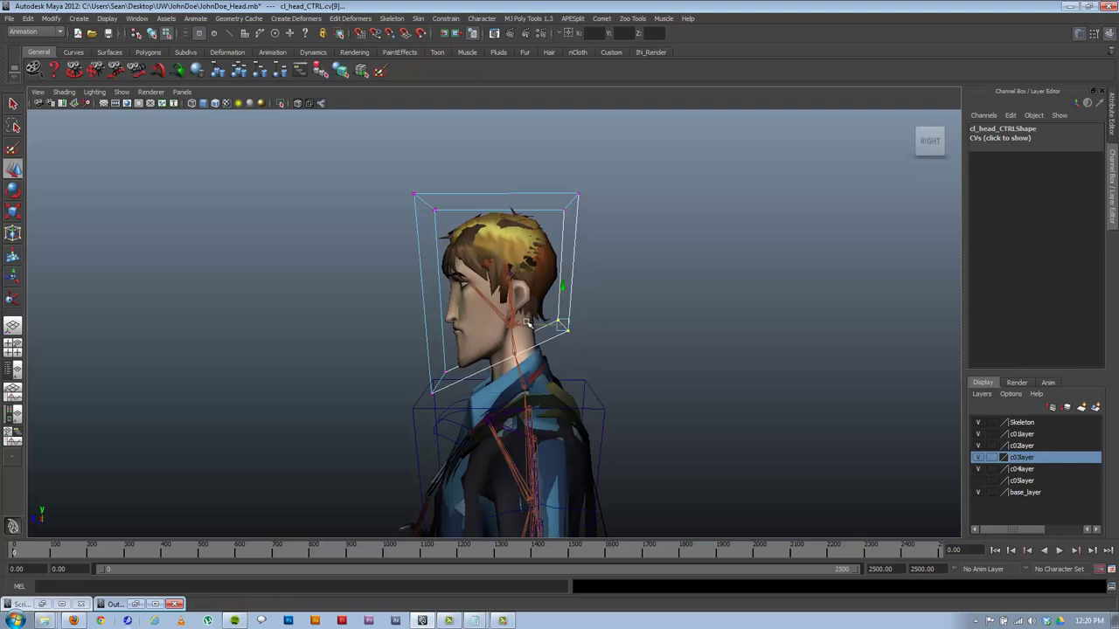
drag(565, 288, 563, 295)
alt+middle_drag(534, 297, 550, 298)
alt+drag(562, 334, 607, 300)
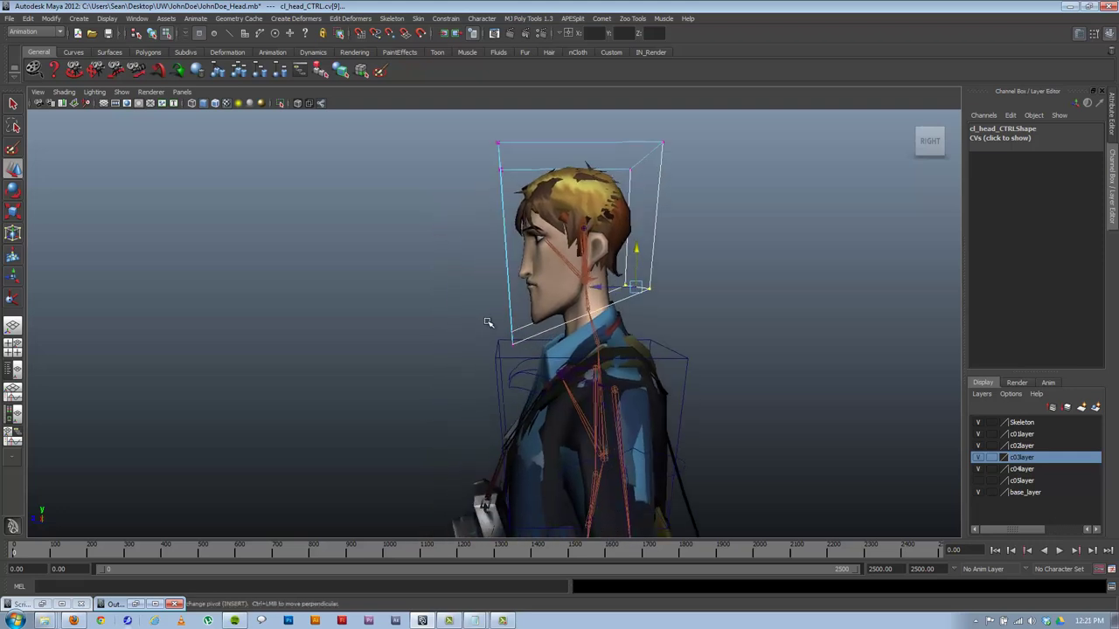
drag(487, 323, 528, 369)
alt+drag(509, 348, 474, 334)
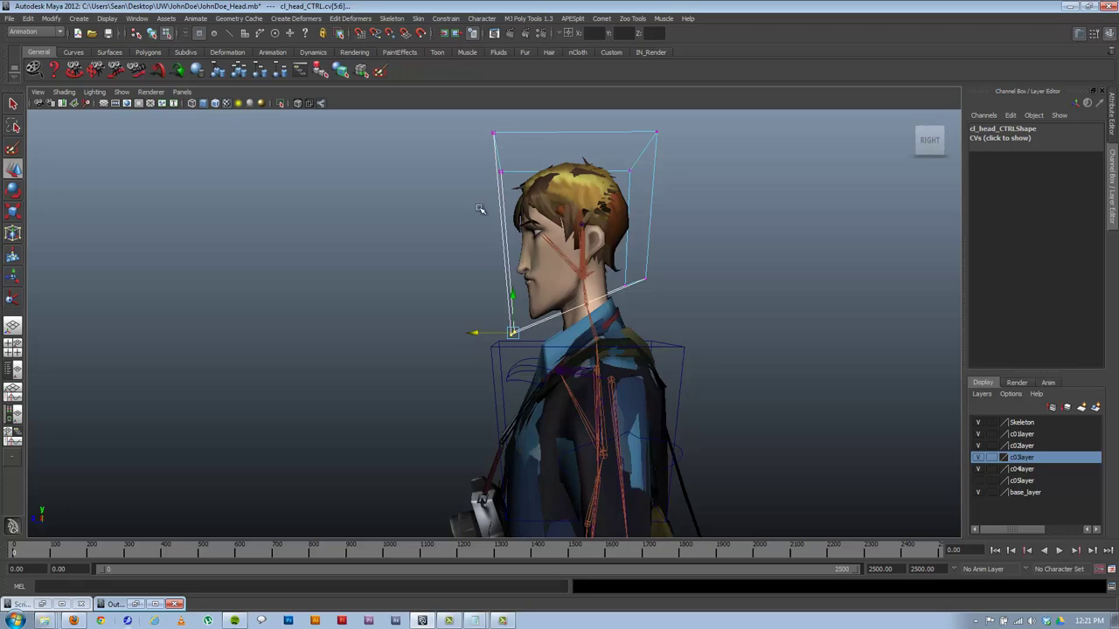
alt+middle_drag(507, 167, 523, 232)
drag(529, 257, 478, 216)
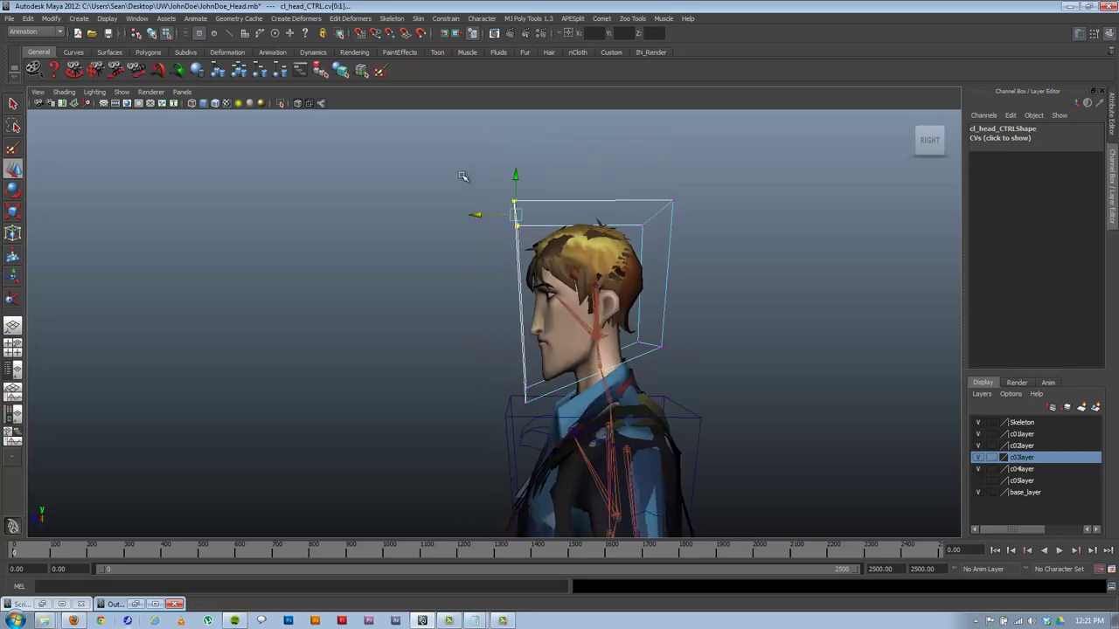
From the front view, scale all CVs of cl_head_CTRL inward along X to fit the head's width
alt+drag(464, 175, 582, 242)
drag(424, 207, 721, 408)
key(r)
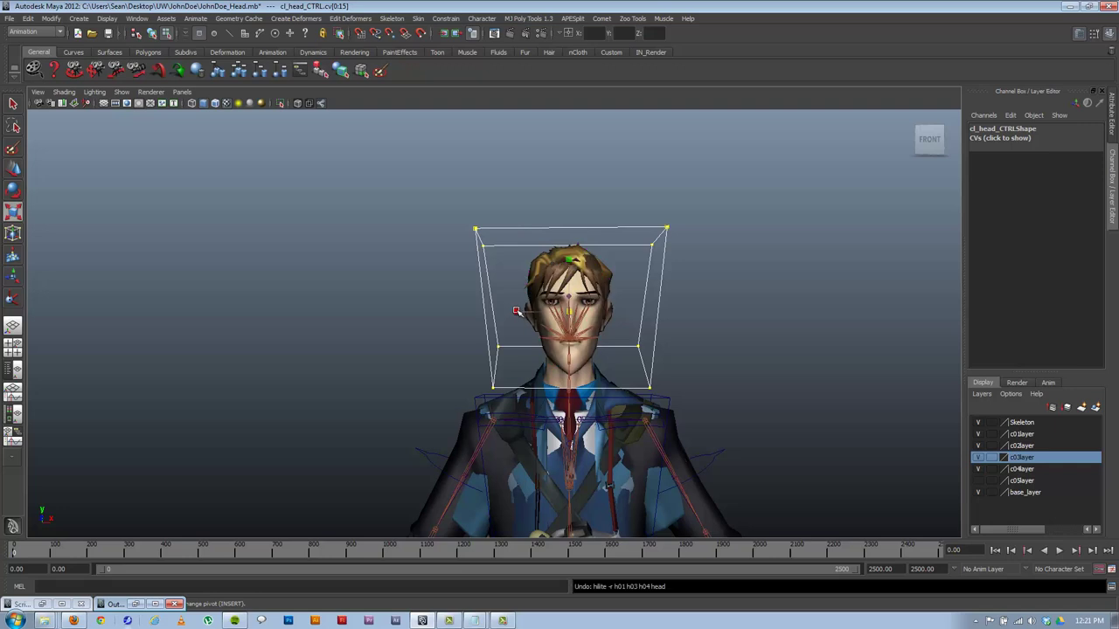
drag(524, 313, 535, 313)
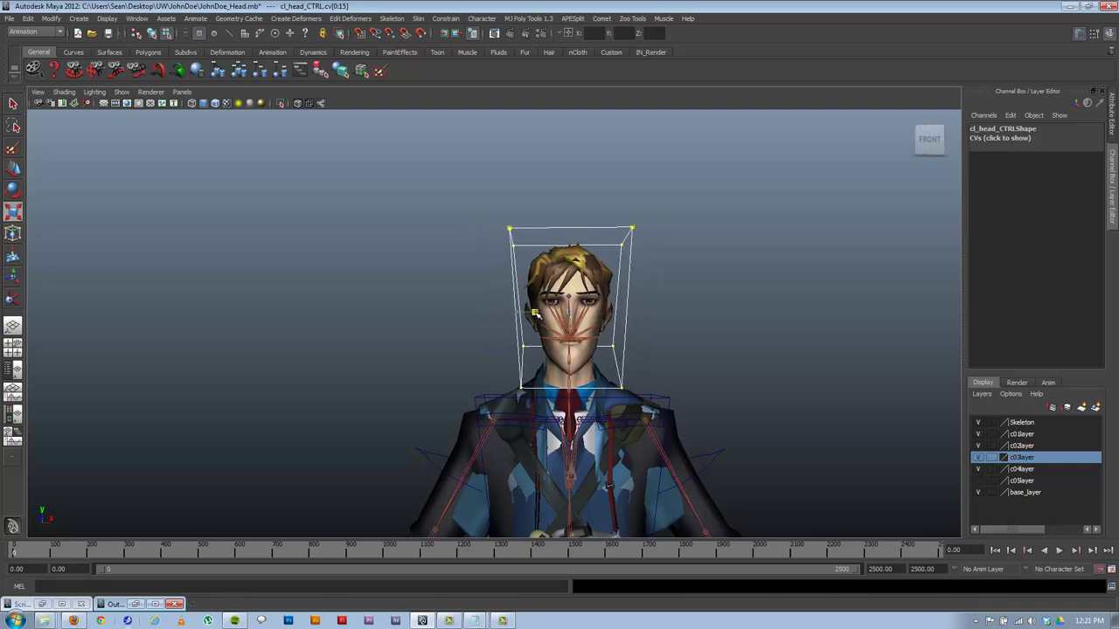
Scale the box's lower CVs inward along X to taper it toward the neck, and return to object mode with nothing selected
drag(503, 374, 680, 393)
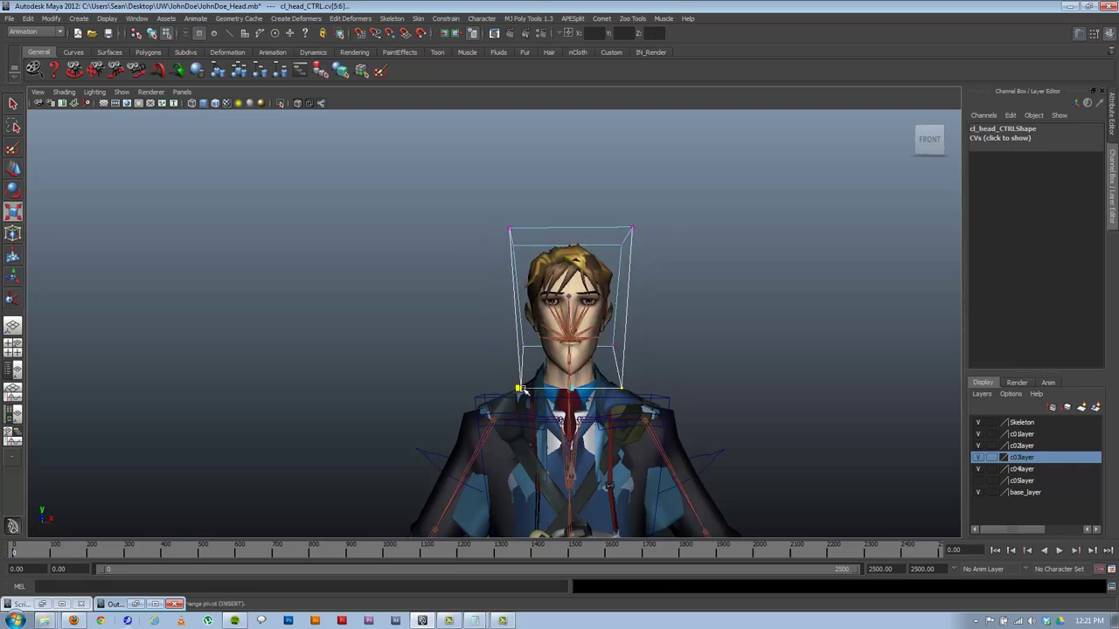
drag(521, 389, 352, 389)
drag(493, 204, 533, 226)
alt+drag(669, 350, 600, 352)
key(F8)
click(779, 335)
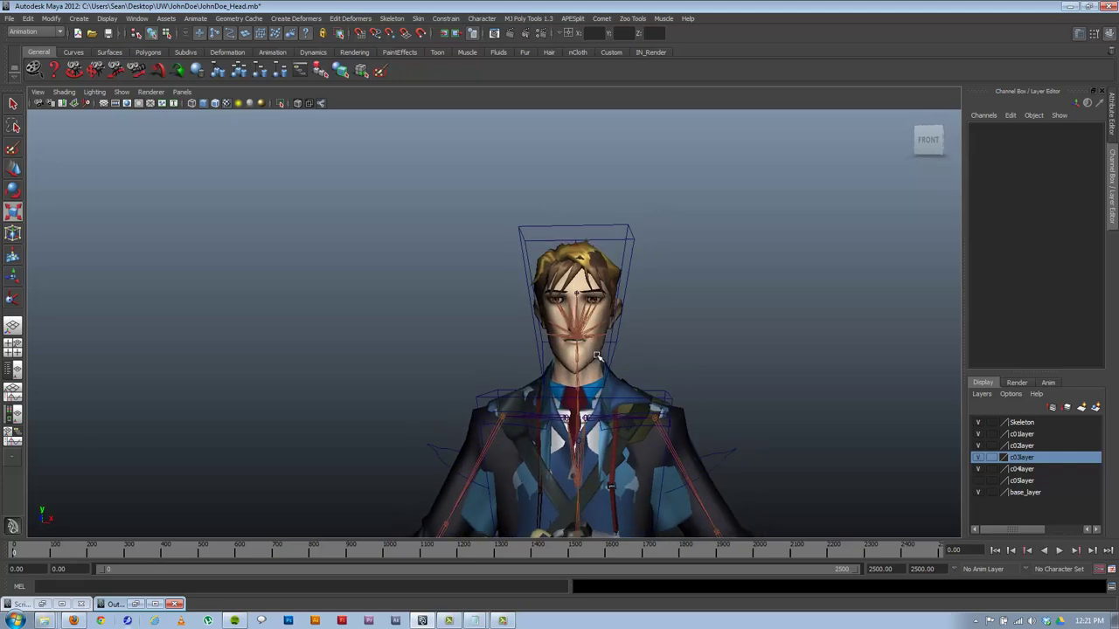
Hide the hair and clothing layers c04layer, c03layer, c02layer and c01layer
click(978, 470)
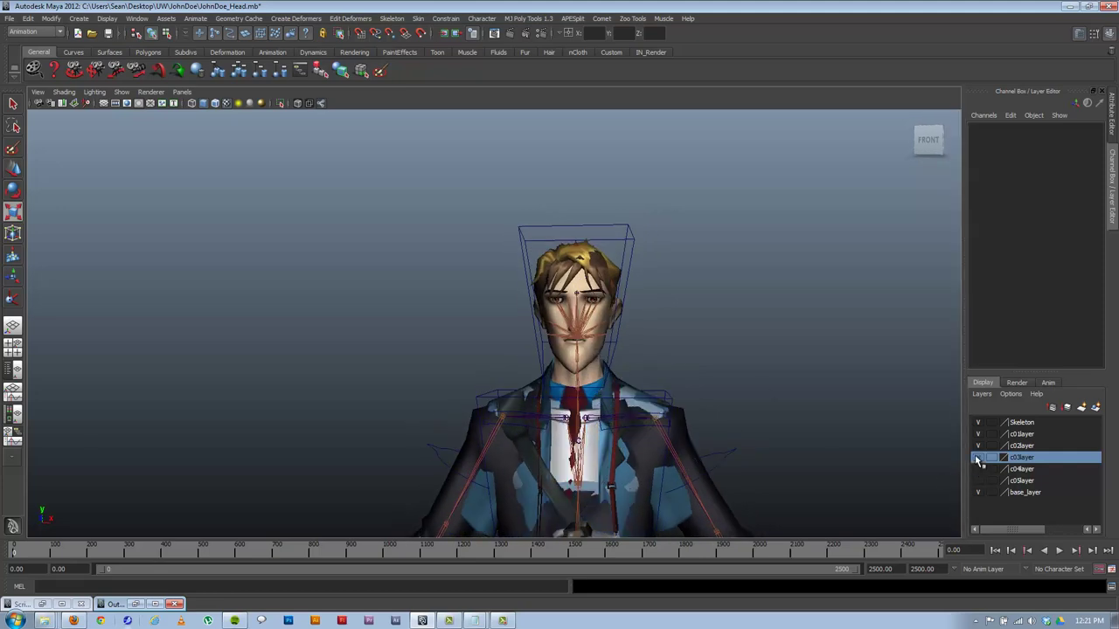
click(978, 457)
click(979, 446)
click(979, 433)
Test-move cl_head_CTRL away from the head and undo the move
mouse_move(633, 385)
alt+mouse_down()
mouse_move(673, 386)
mouse_move(635, 385)
alt+mouse_up()
click(626, 238)
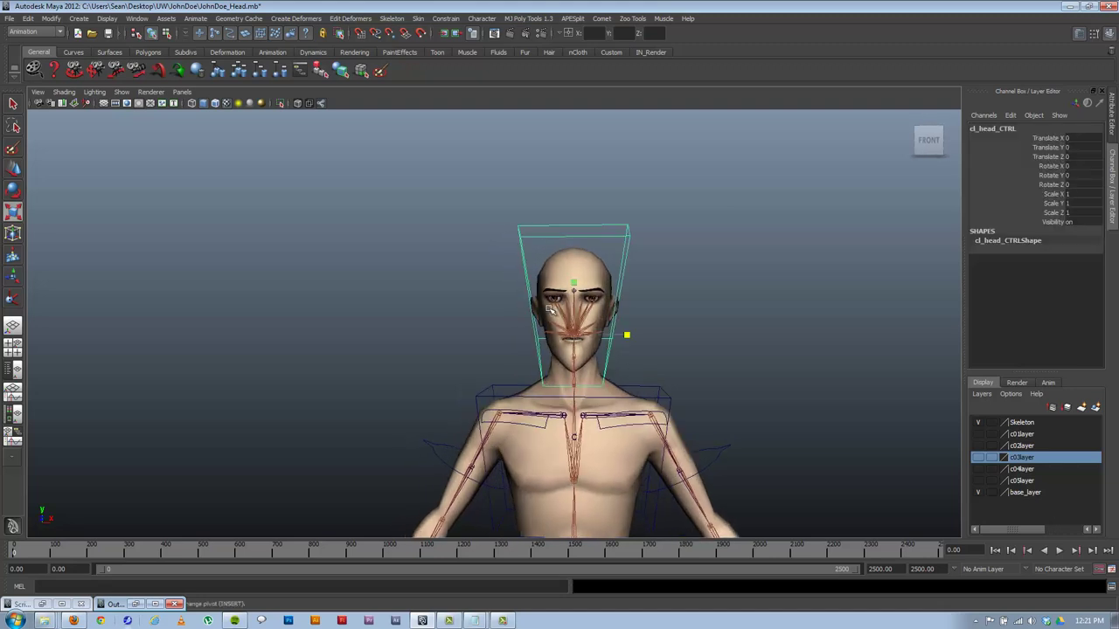
key(w)
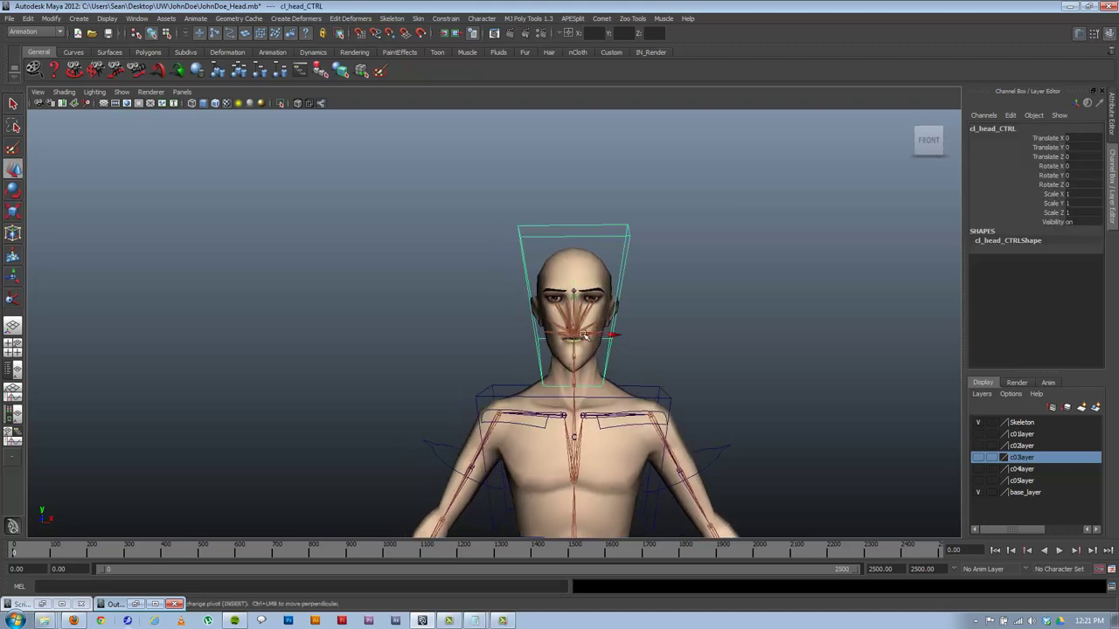
drag(572, 335, 512, 323)
key(ctrl+z)
Turn off polygon display so only the skeleton and control curves are shown
click(121, 91)
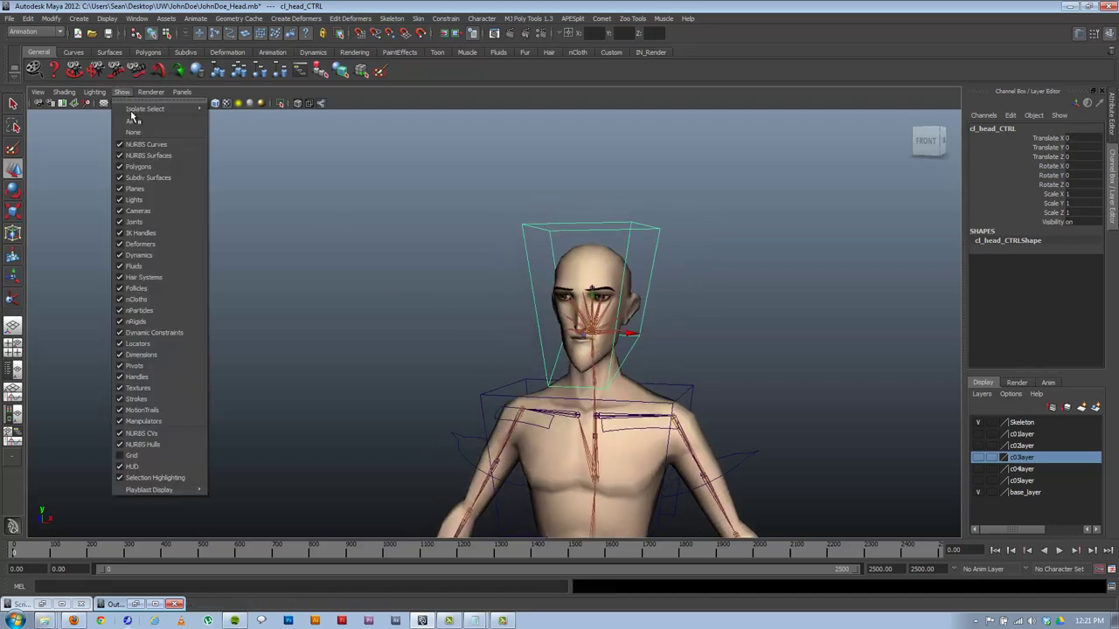
click(137, 167)
alt+drag(515, 323, 480, 337)
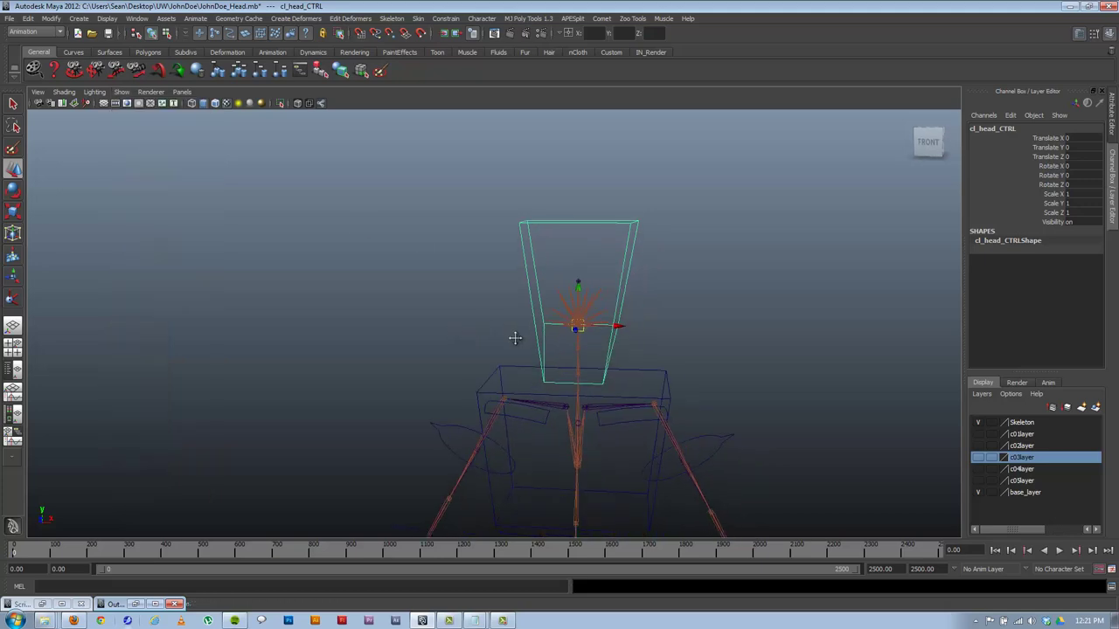
Deselect the head control and show the last hidden facial joints on the skeleton again
alt+middle_drag(515, 337, 445, 331)
alt+right_drag(445, 331, 632, 317)
click(701, 355)
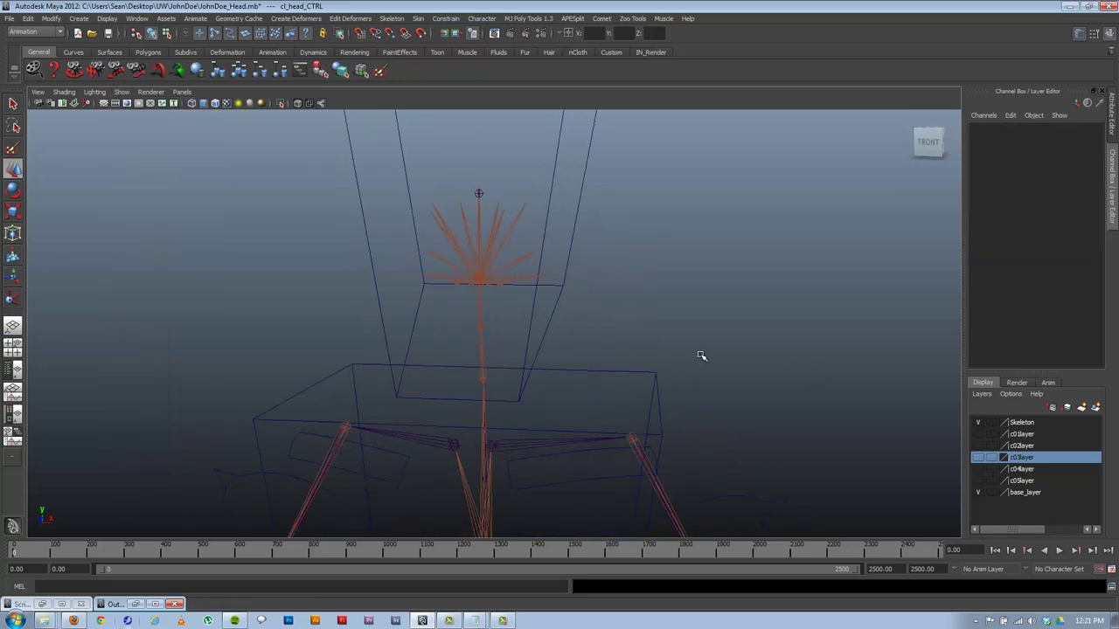
key(ctrl+shift+h)
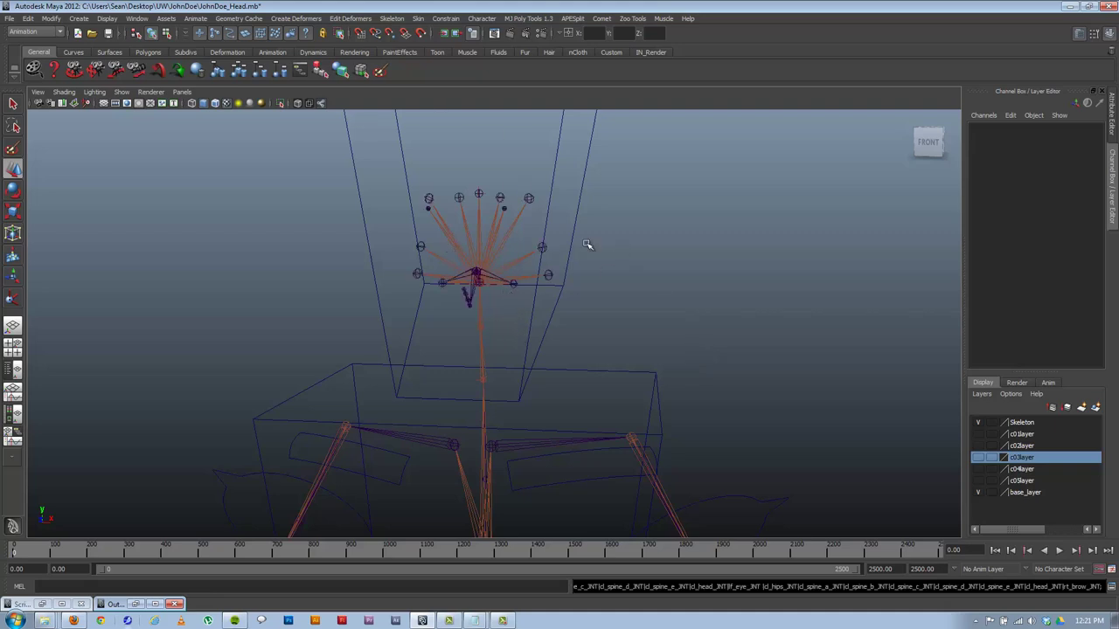
alt+drag(510, 284, 672, 325)
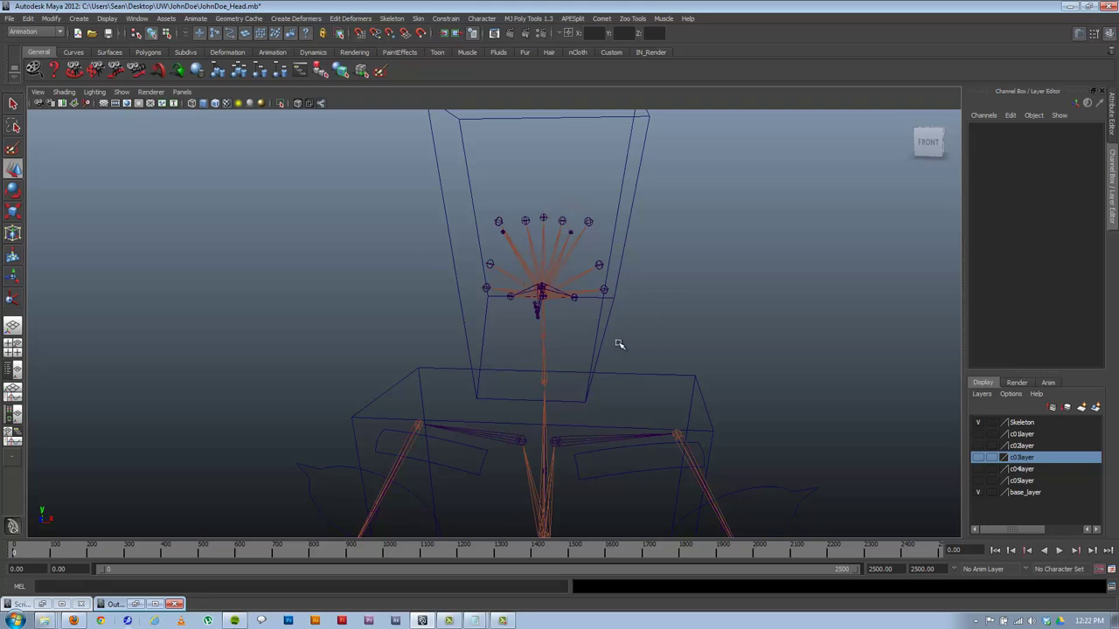
mouse_move(542, 350)
alt+mouse_down()
mouse_move(469, 352)
mouse_move(522, 351)
alt+mouse_up()
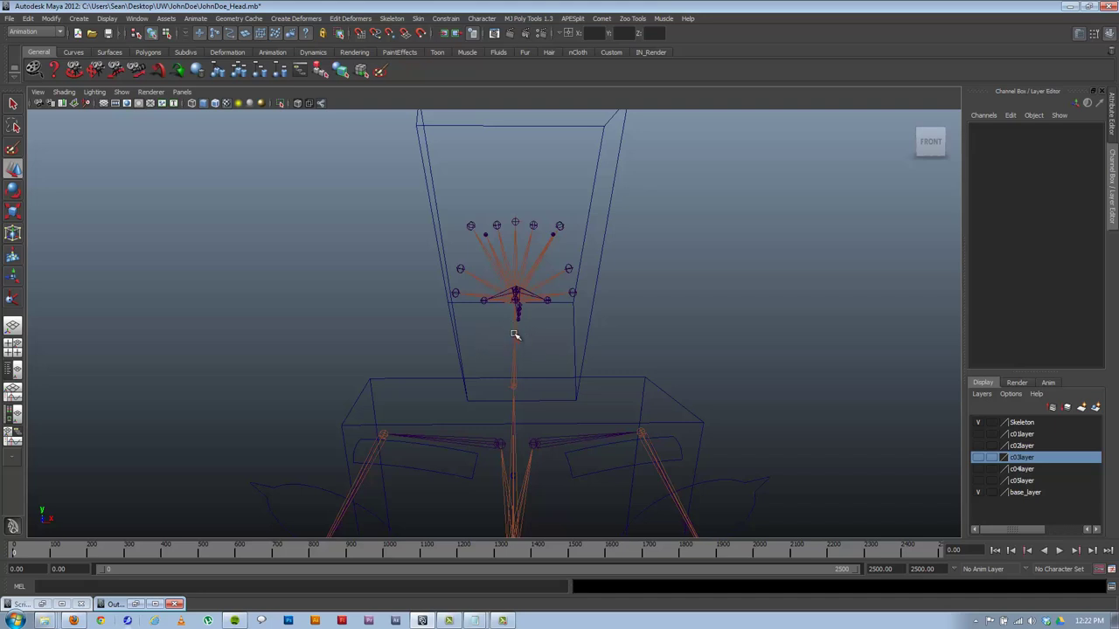
alt+right_drag(586, 344, 620, 338)
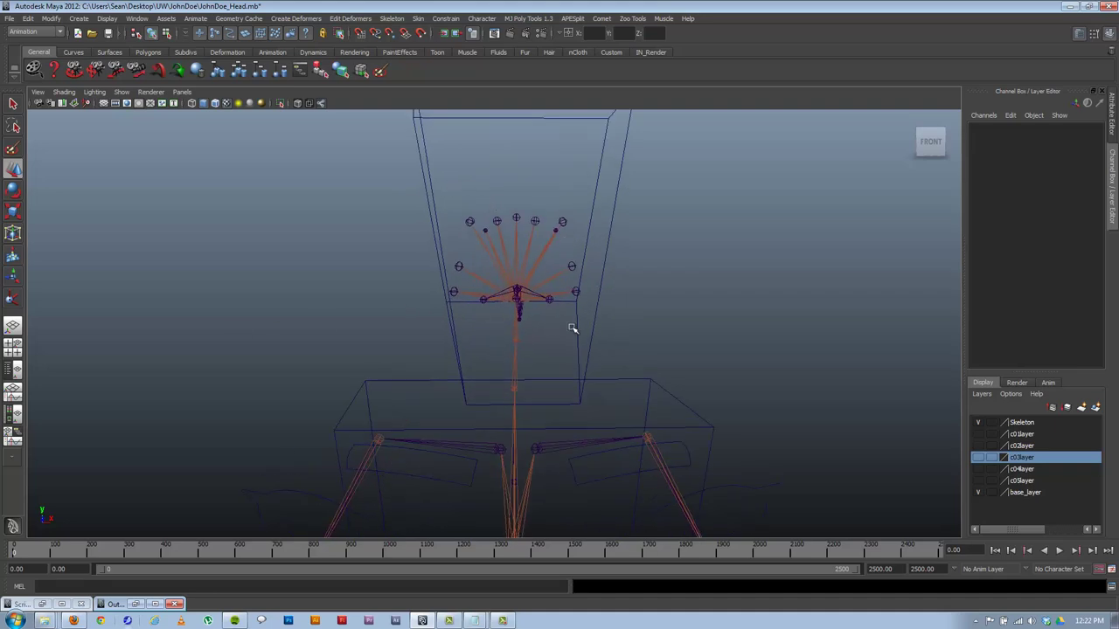
alt+right_drag(572, 327, 601, 334)
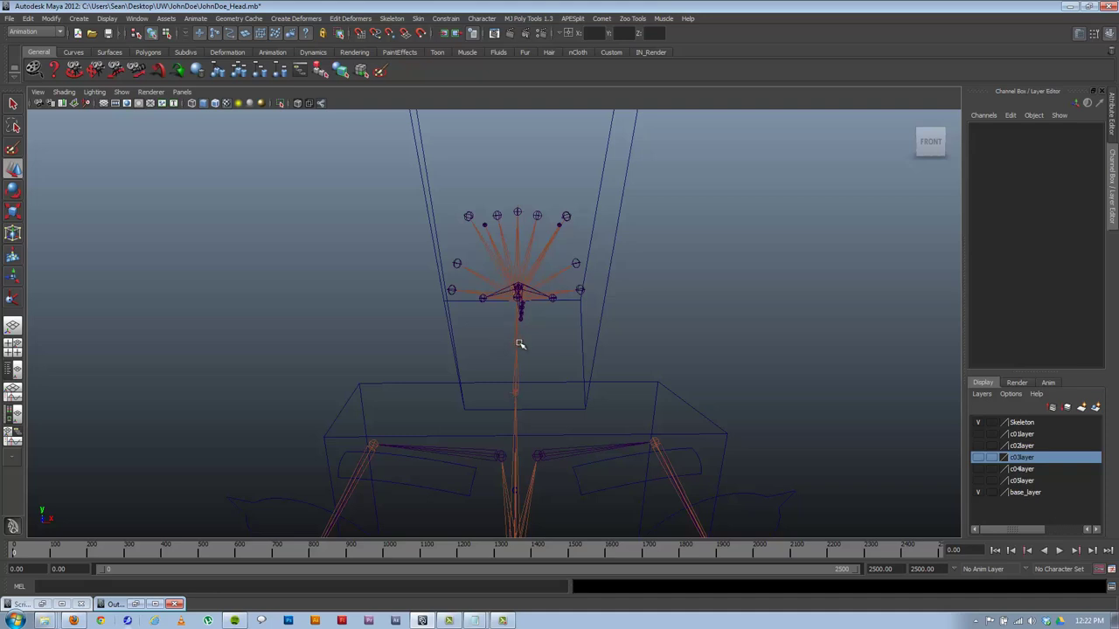
mouse_move(604, 338)
alt+mouse_down()
mouse_move(555, 332)
mouse_move(589, 335)
alt+mouse_up()
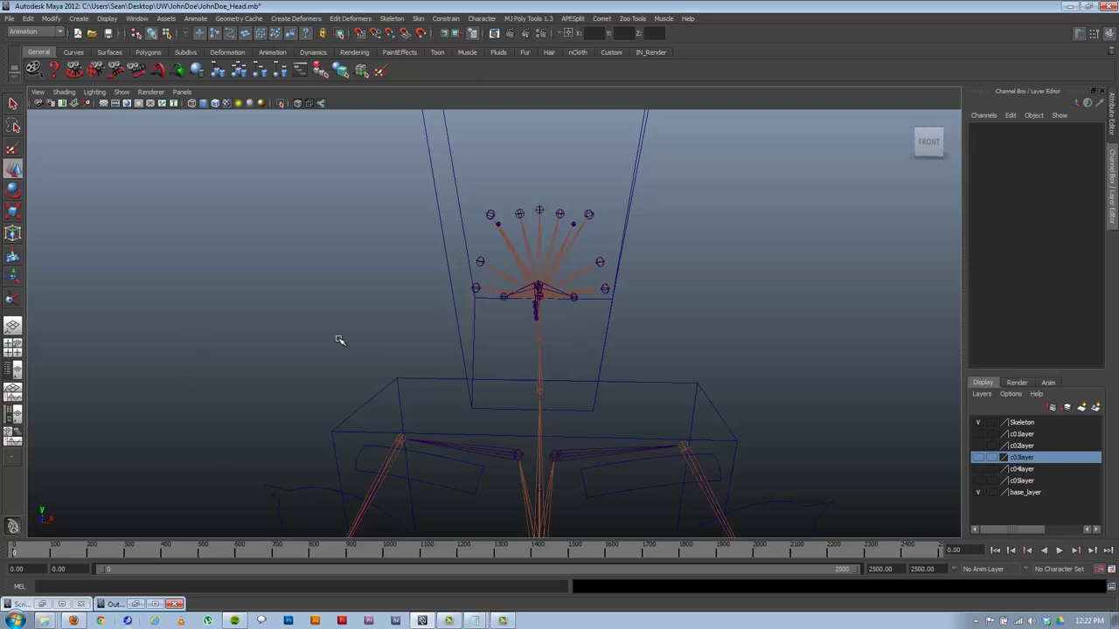
Rename the lowest neck IK handle, ikHandle1, as cl_neckBase_IK
click(135, 604)
scroll(313, 258, down, 1)
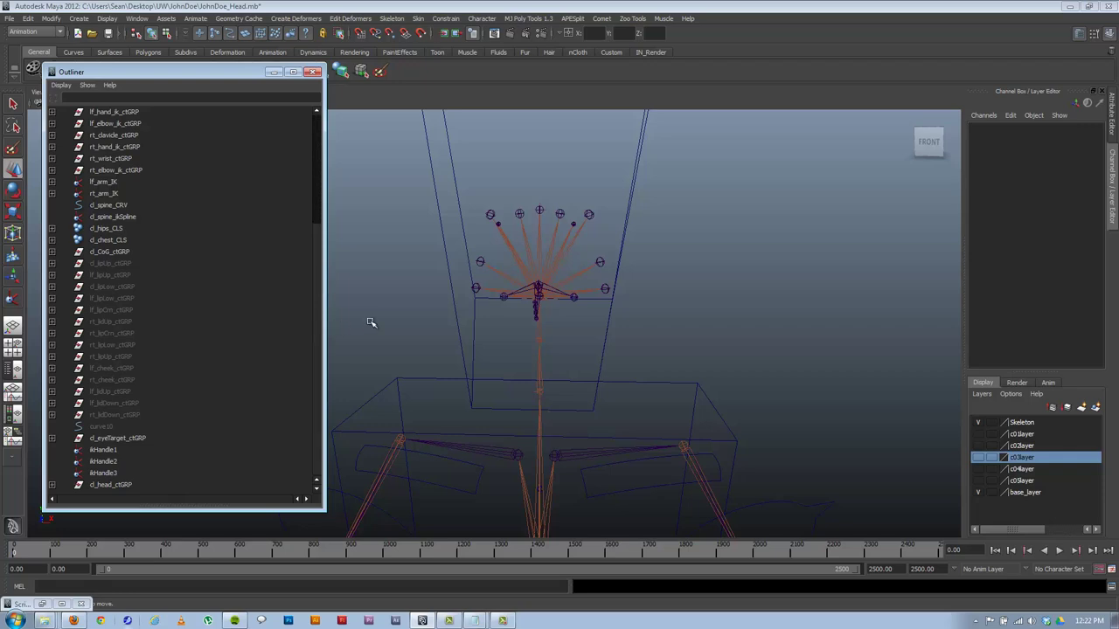
alt+middle_drag(471, 311, 540, 309)
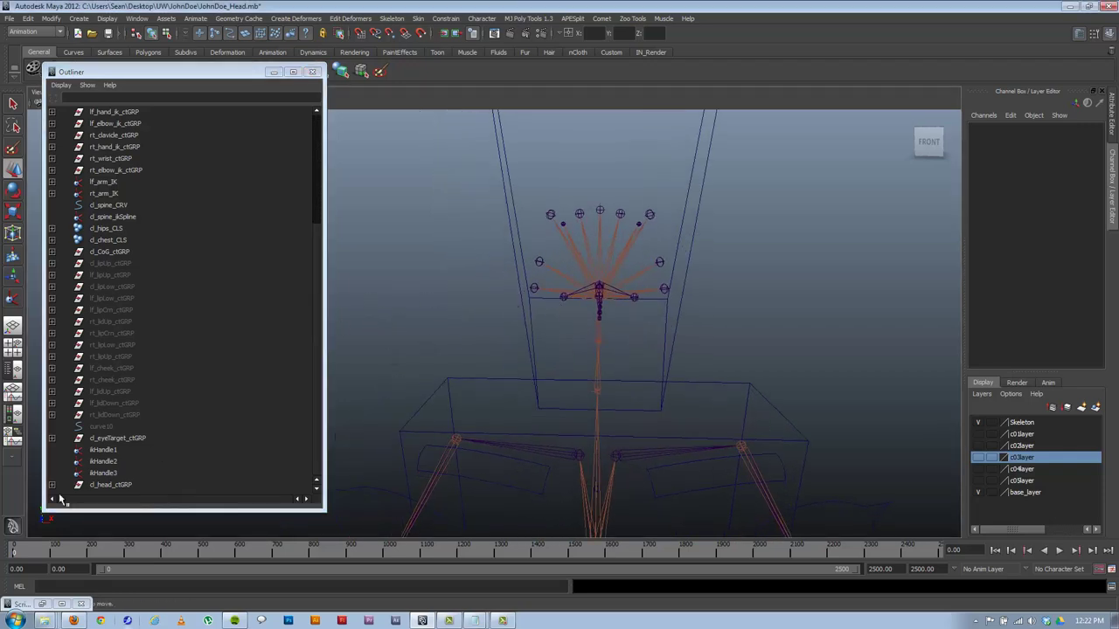
click(98, 451)
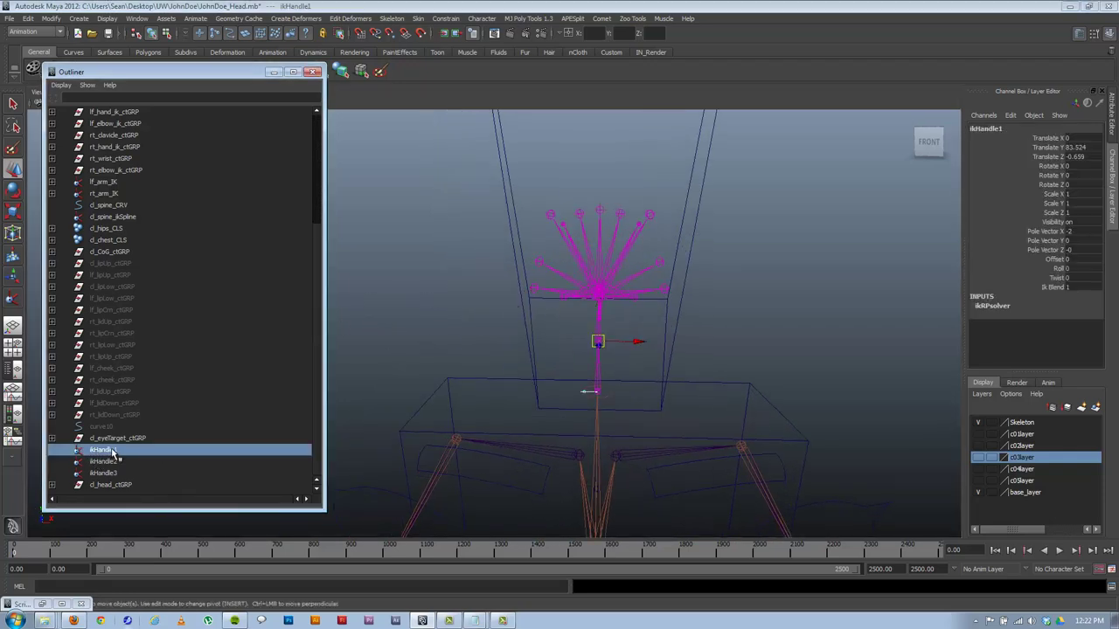
double_click(112, 451)
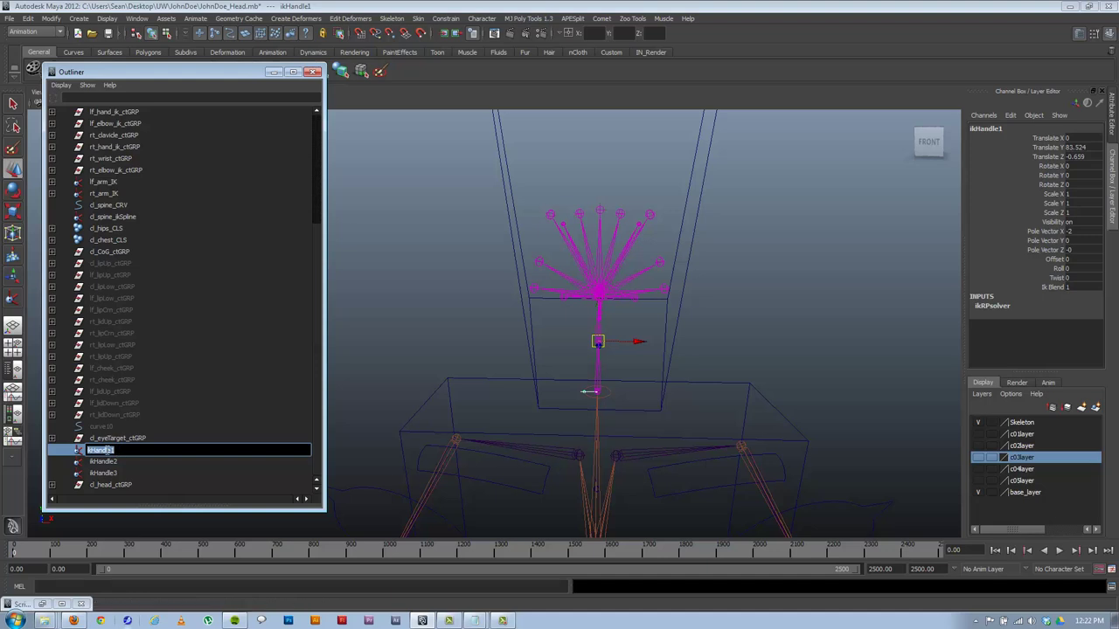
text(cl_neckBase_IK)
key(Return)
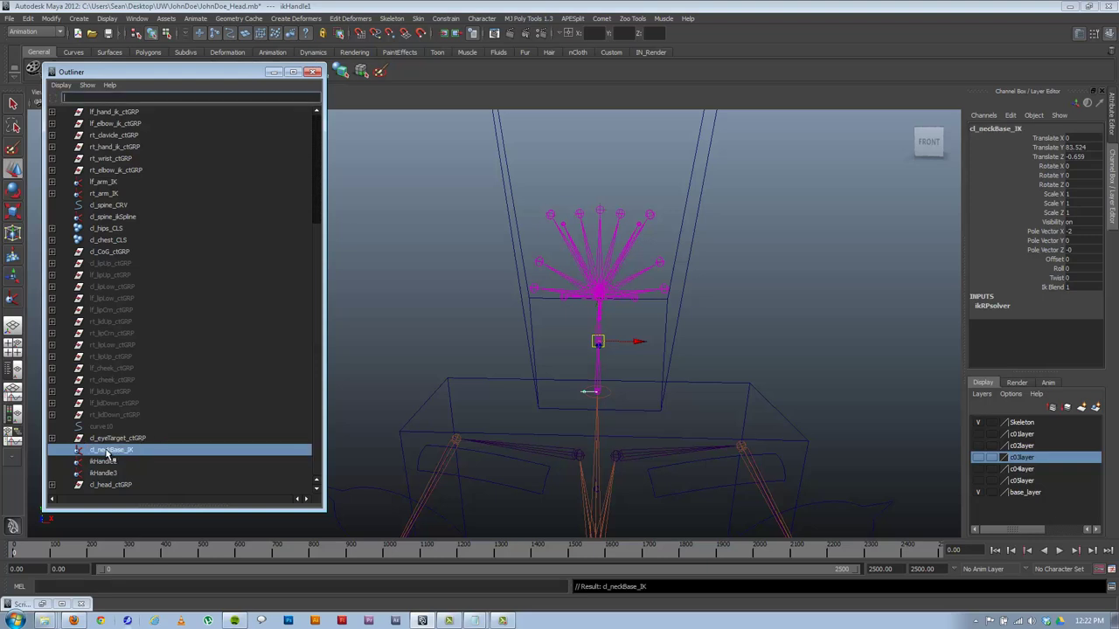
Rename ikHandle2 as cl_neckMid_IK and ikHandle3 as cl_head_IK
click(105, 460)
double_click(164, 458)
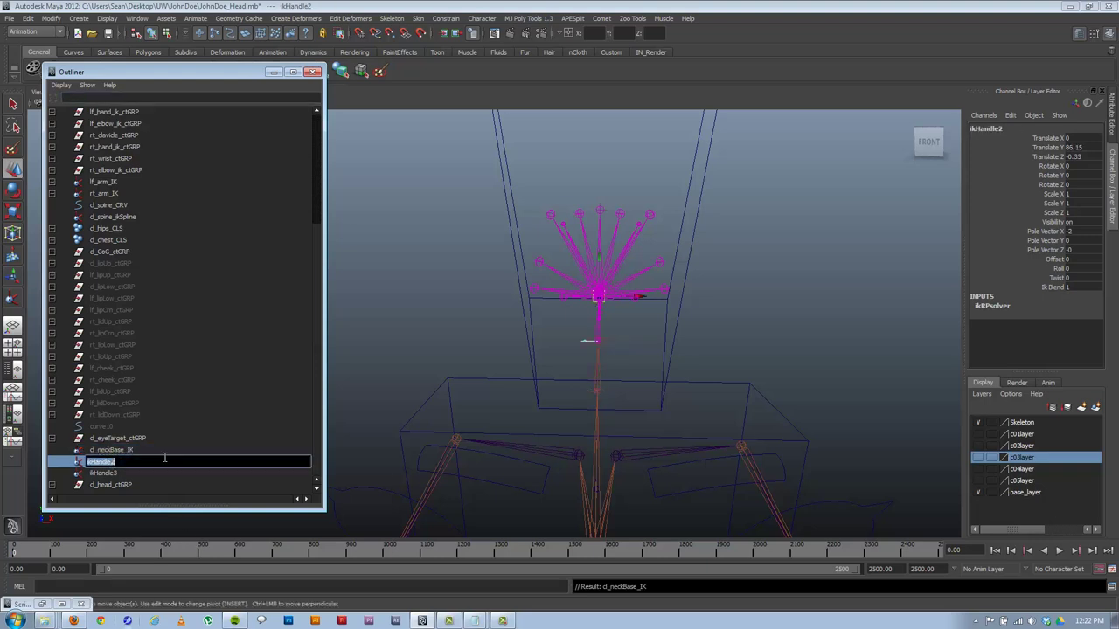
text(cl_neckMid_IK)
key(Return)
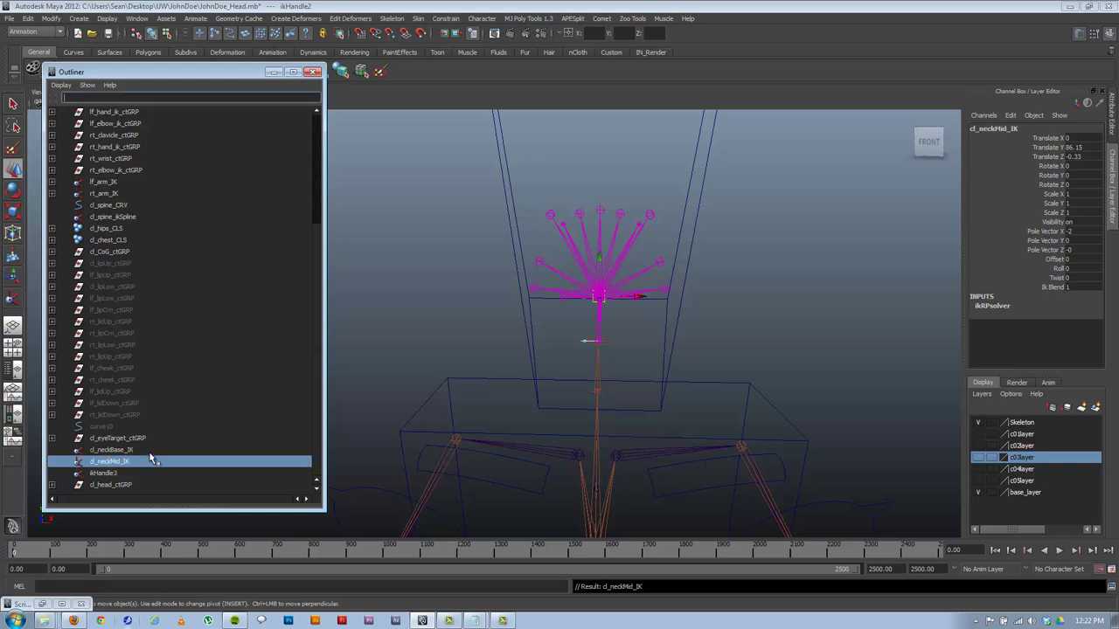
click(102, 473)
double_click(102, 473)
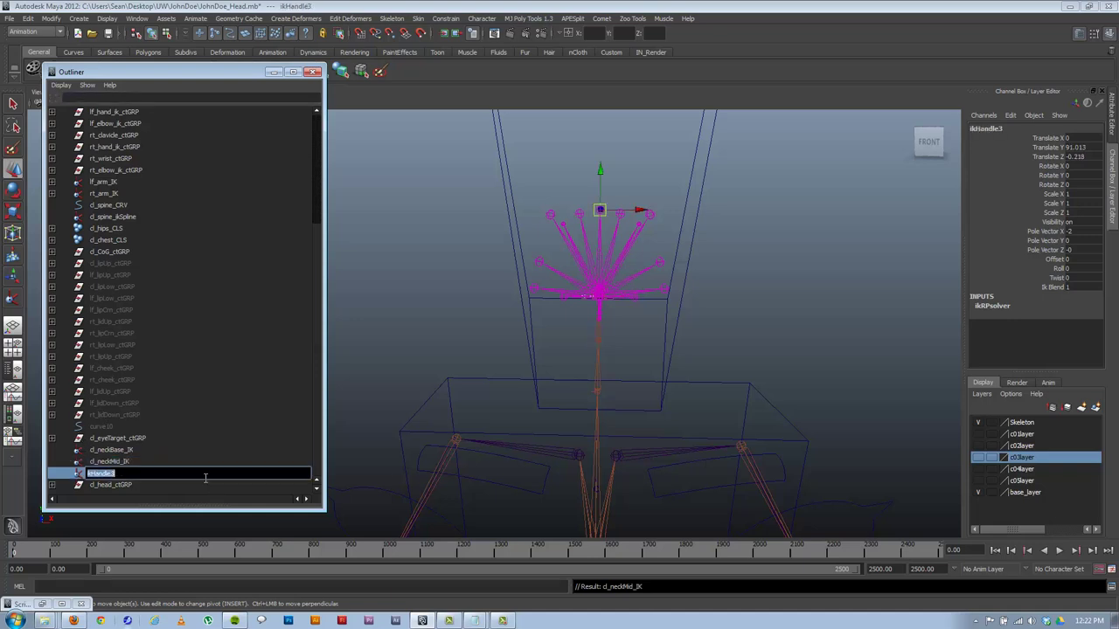
text(cl_head_IK)
key(Return)
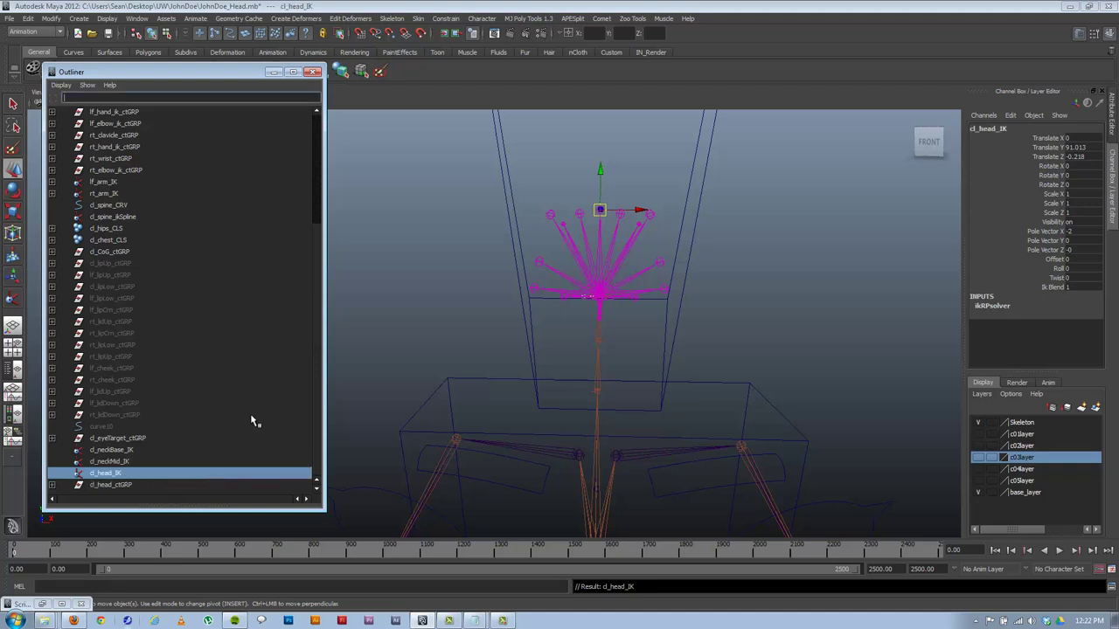
Examine which joints the cl_head_IK, cl_neckMid_IK and cl_neckBase_IK handles span by inspecting each one in the neck chain
mouse_move(527, 341)
alt+mouse_down()
mouse_move(505, 332)
mouse_move(547, 357)
mouse_move(583, 347)
mouse_move(522, 270)
mouse_move(546, 331)
alt+mouse_up()
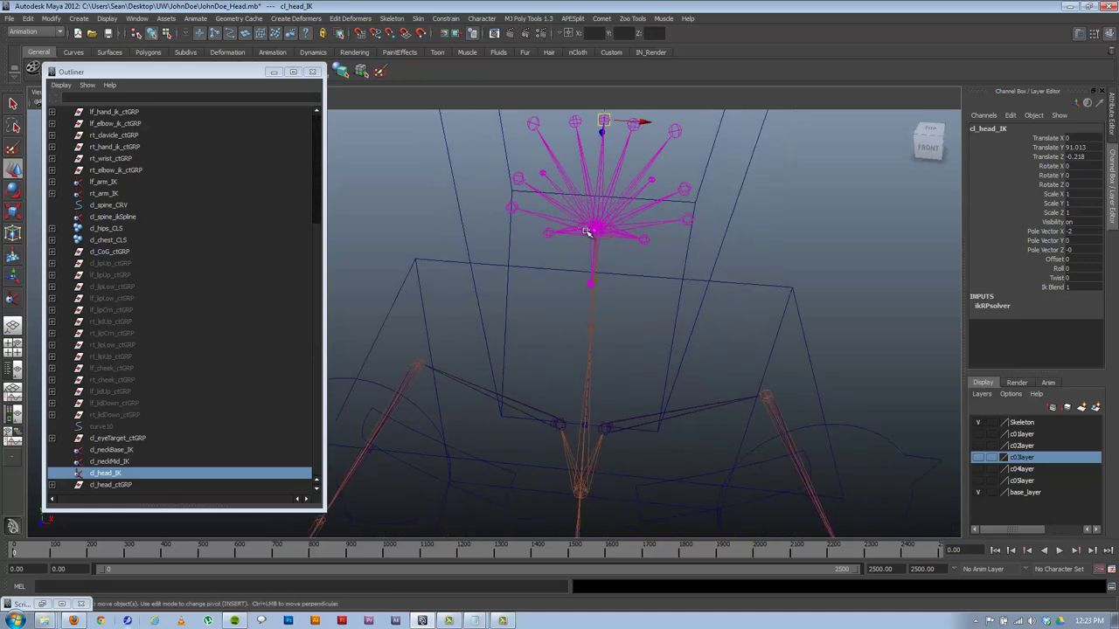
click(117, 462)
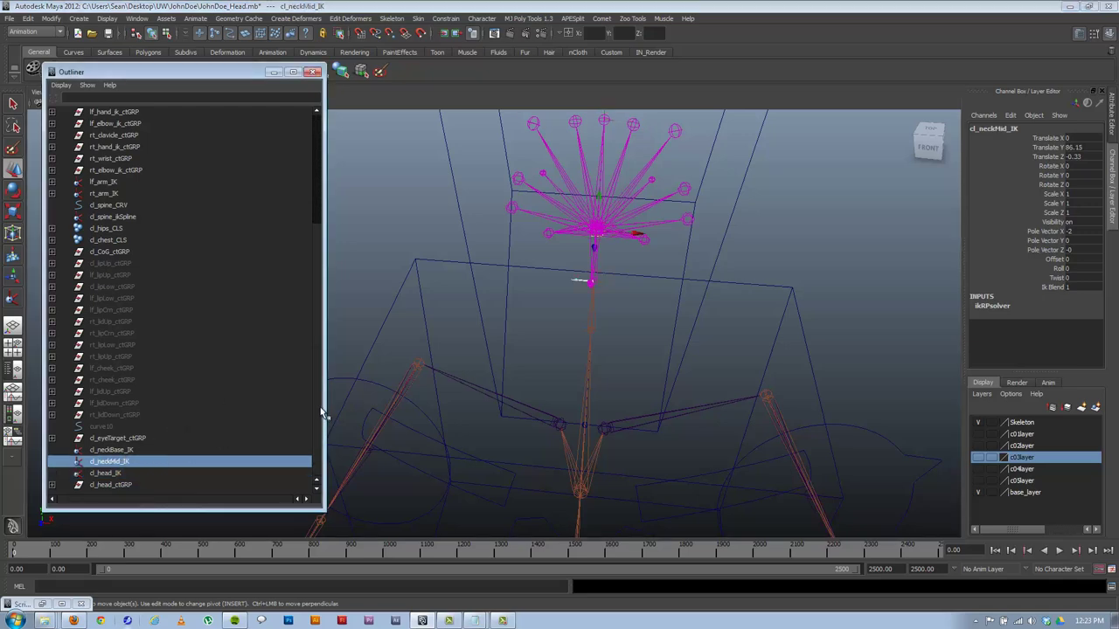
alt+drag(495, 405, 546, 314)
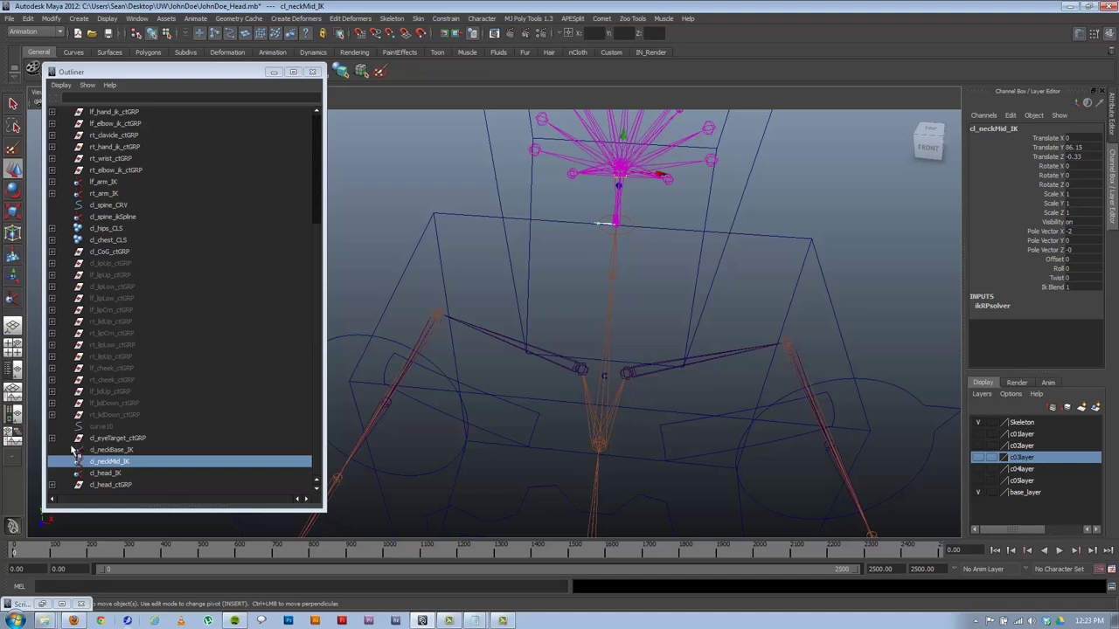
click(107, 450)
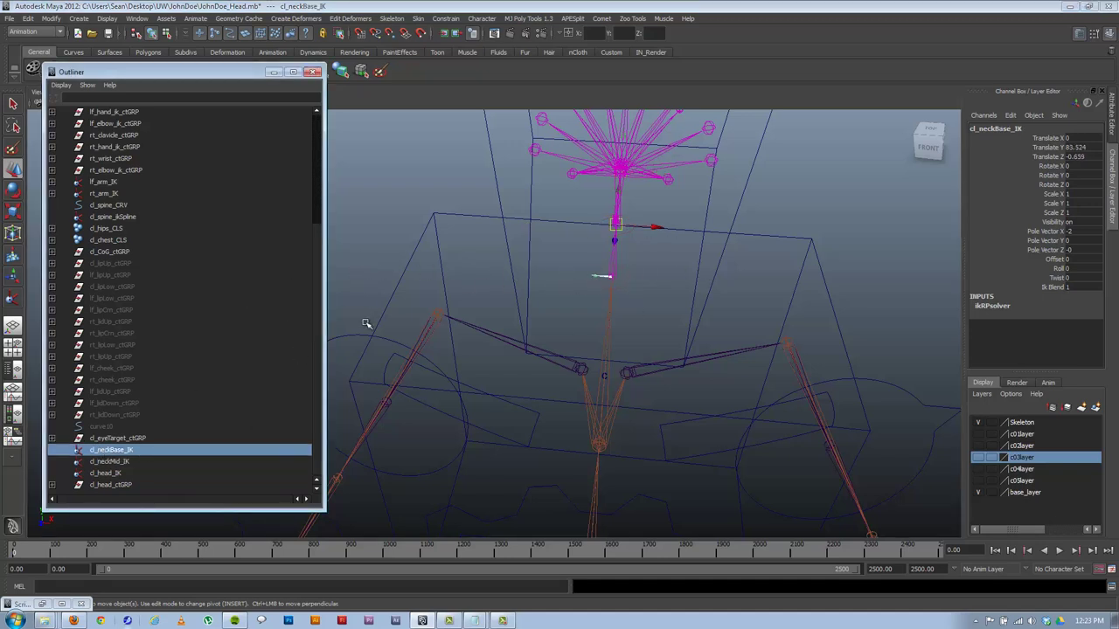
mouse_move(644, 370)
alt+mouse_down()
mouse_move(635, 352)
mouse_move(615, 364)
mouse_move(624, 364)
alt+mouse_up()
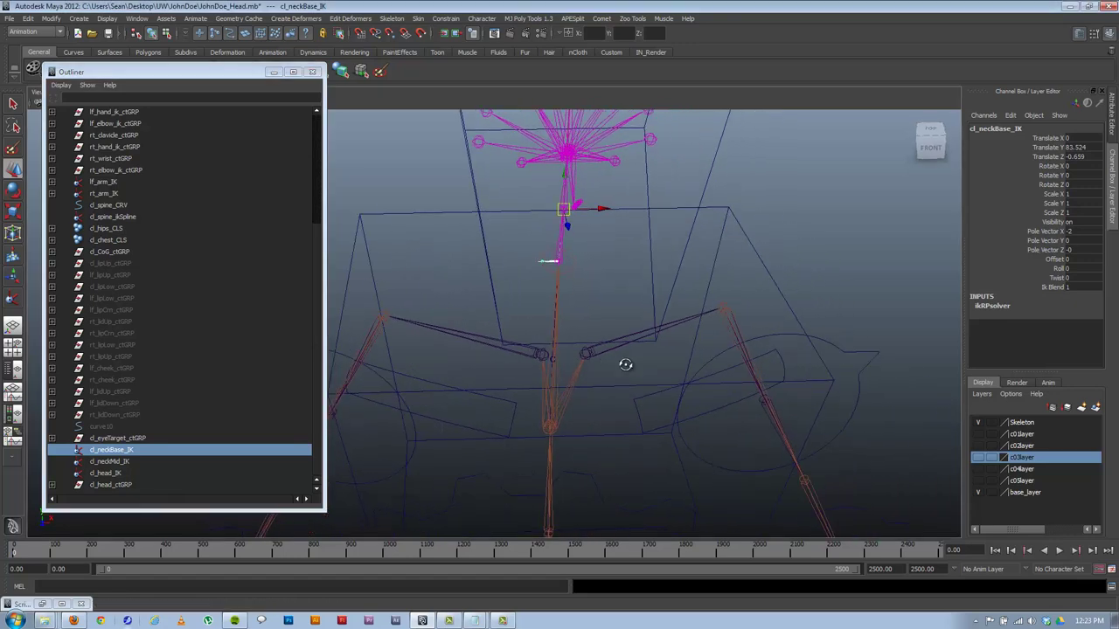
alt+drag(669, 305, 510, 255)
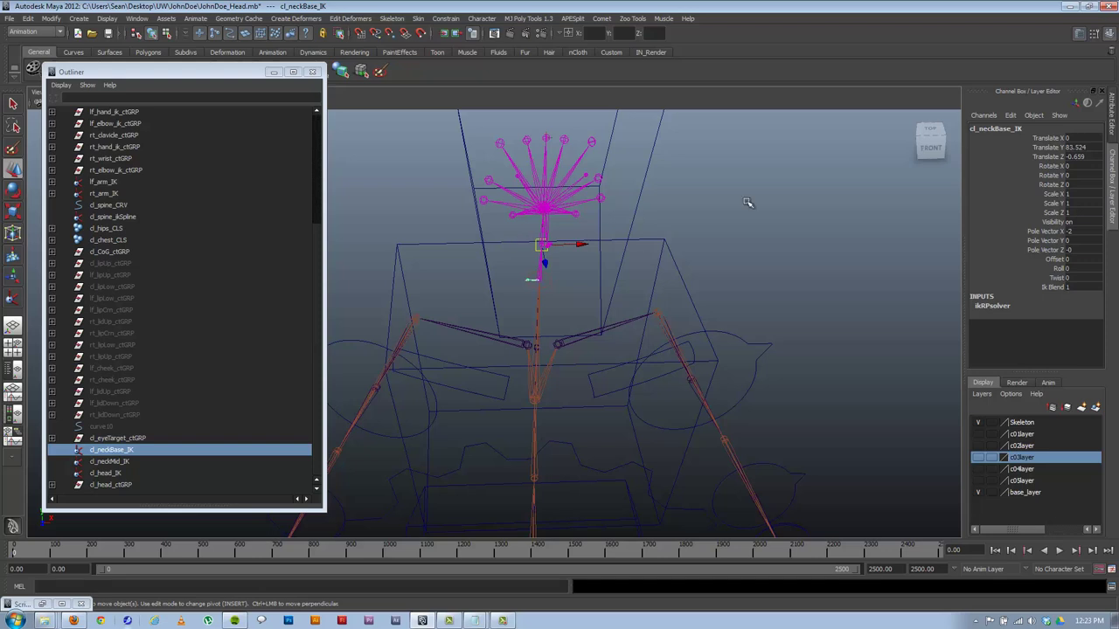
alt+middle_drag(542, 306, 572, 317)
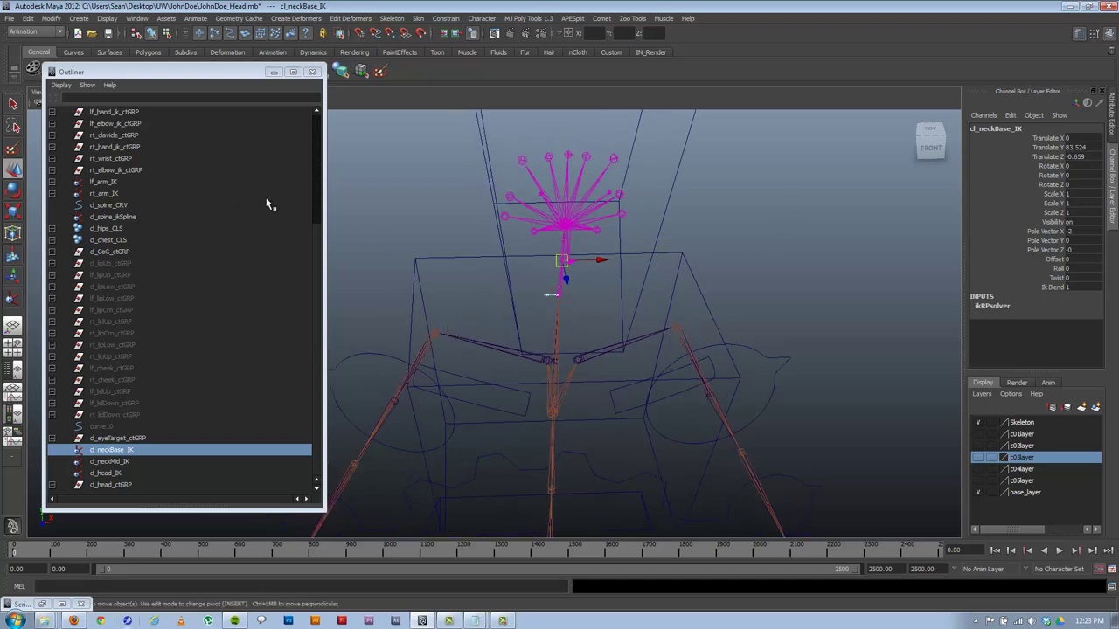
alt+drag(520, 335, 528, 311)
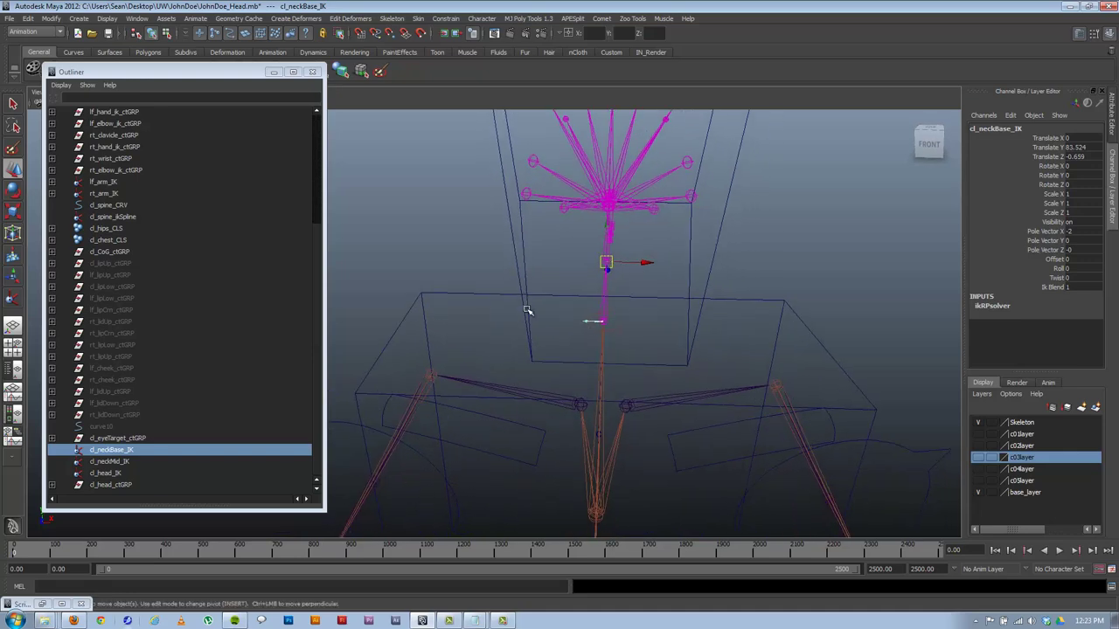
Create an empty group with nothing selected and name it cl_head_pvGRP
click(442, 247)
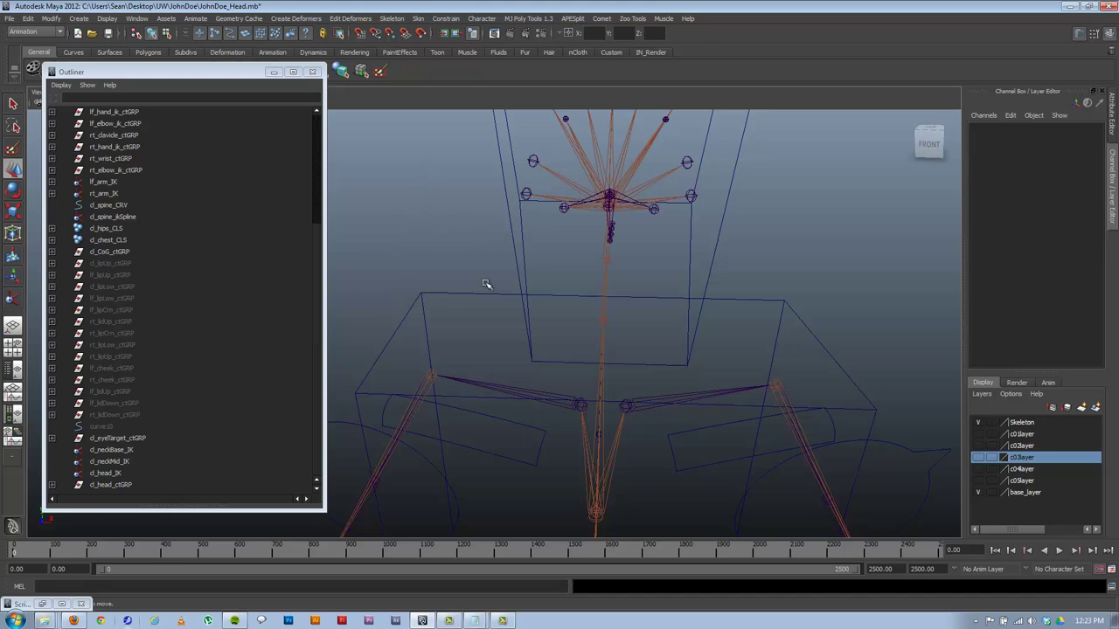
key(ctrl+g)
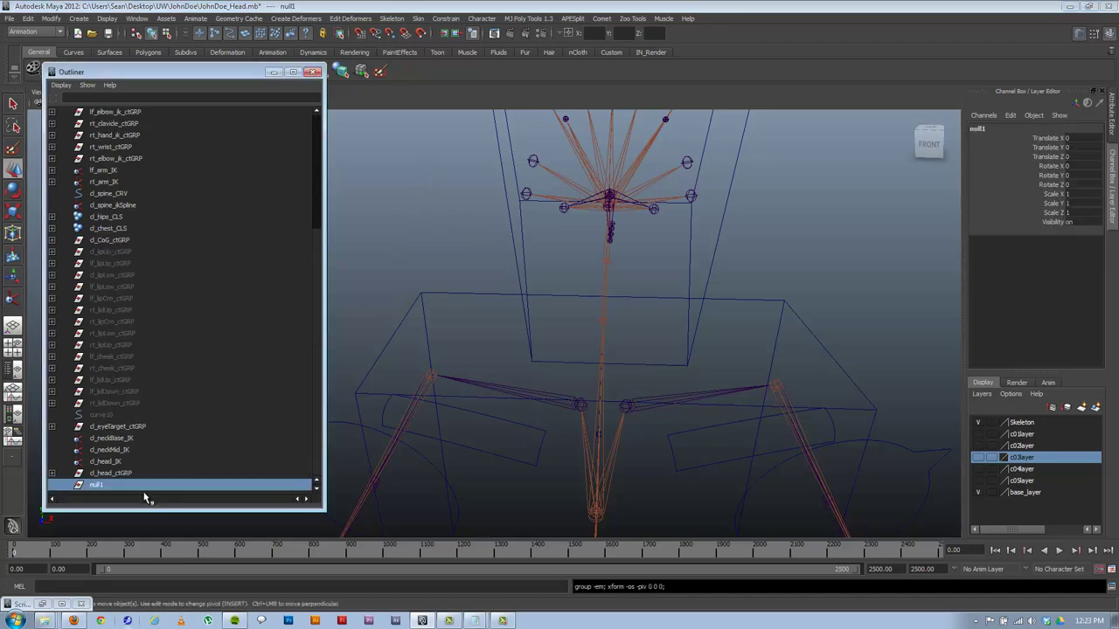
double_click(97, 486)
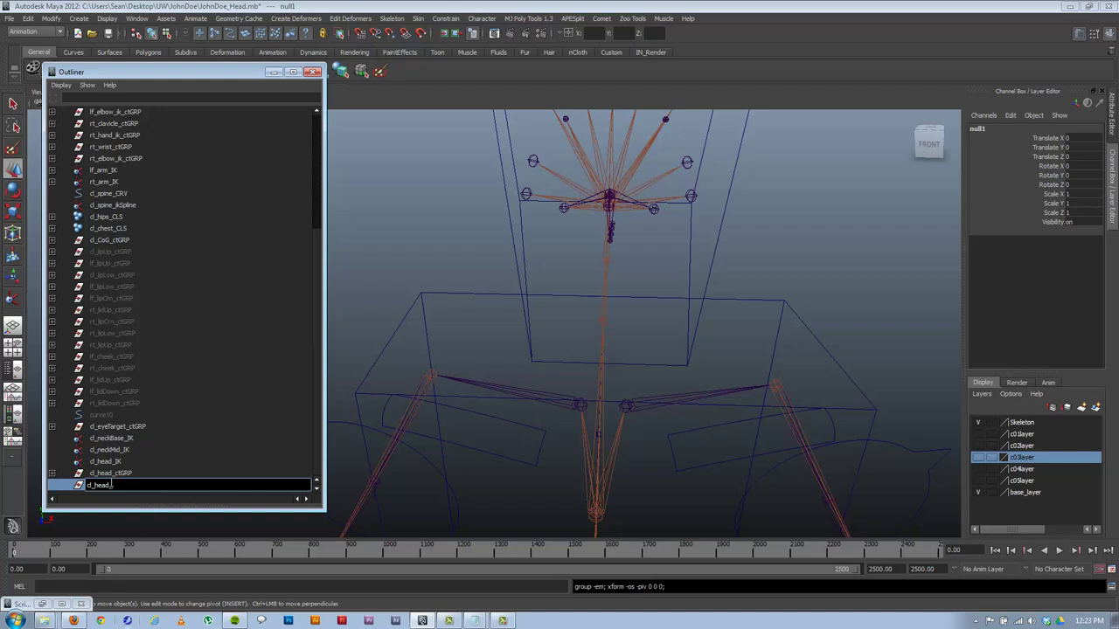
key(Return)
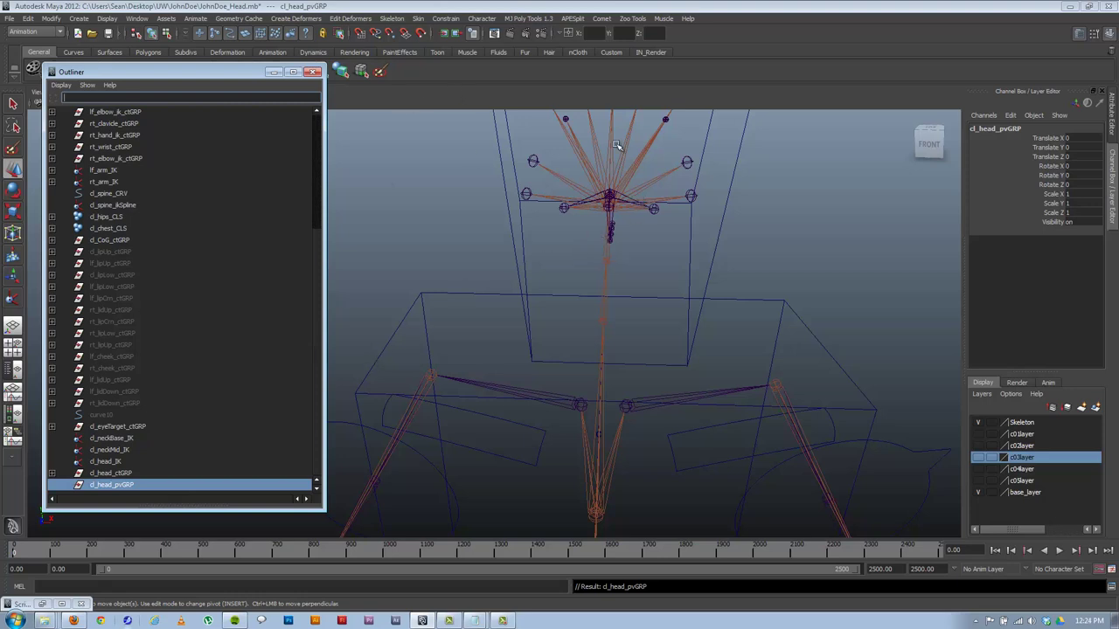
Parent cl_head_pvGRP to the head joint and set its translate and rotate values to 0 so it snaps to the joint
alt+right_drag(654, 183, 610, 163)
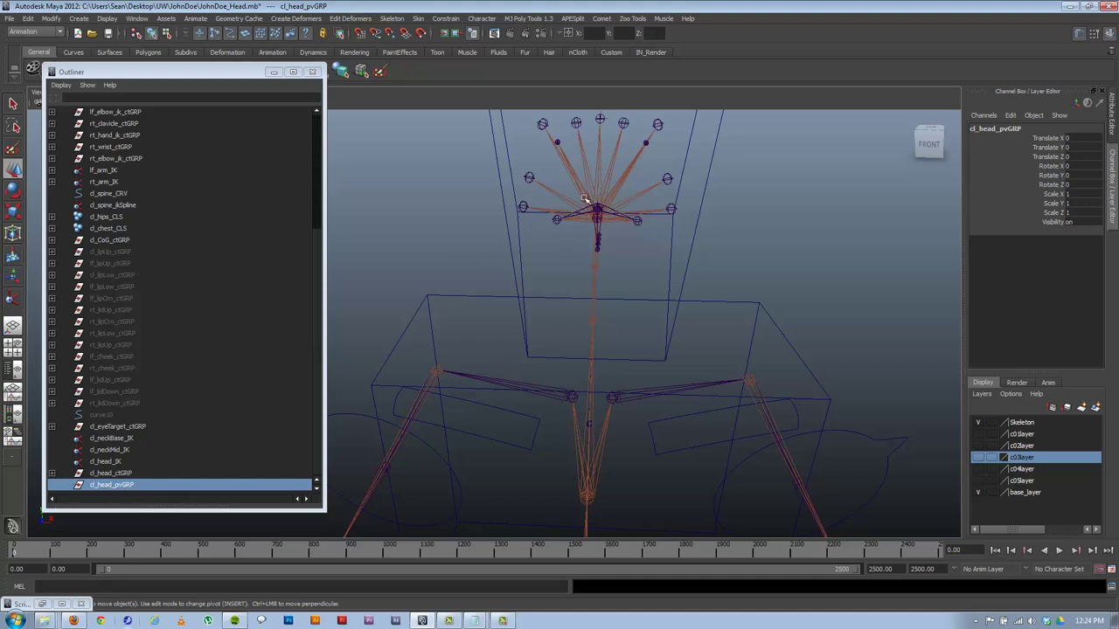
click(601, 174)
key(Up)
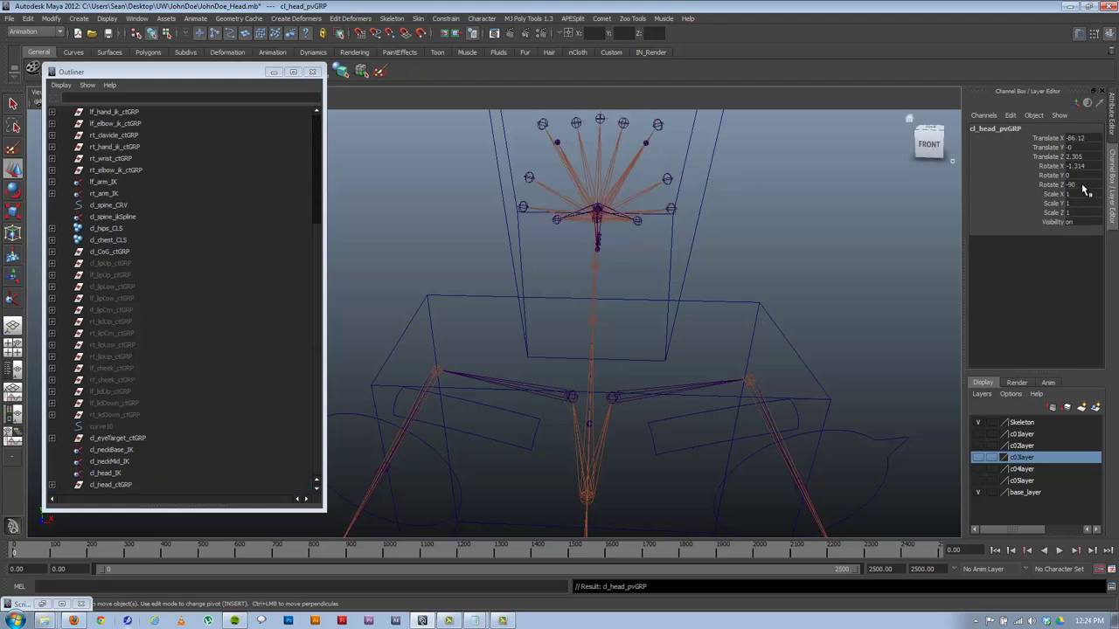
drag(1084, 186, 1084, 138)
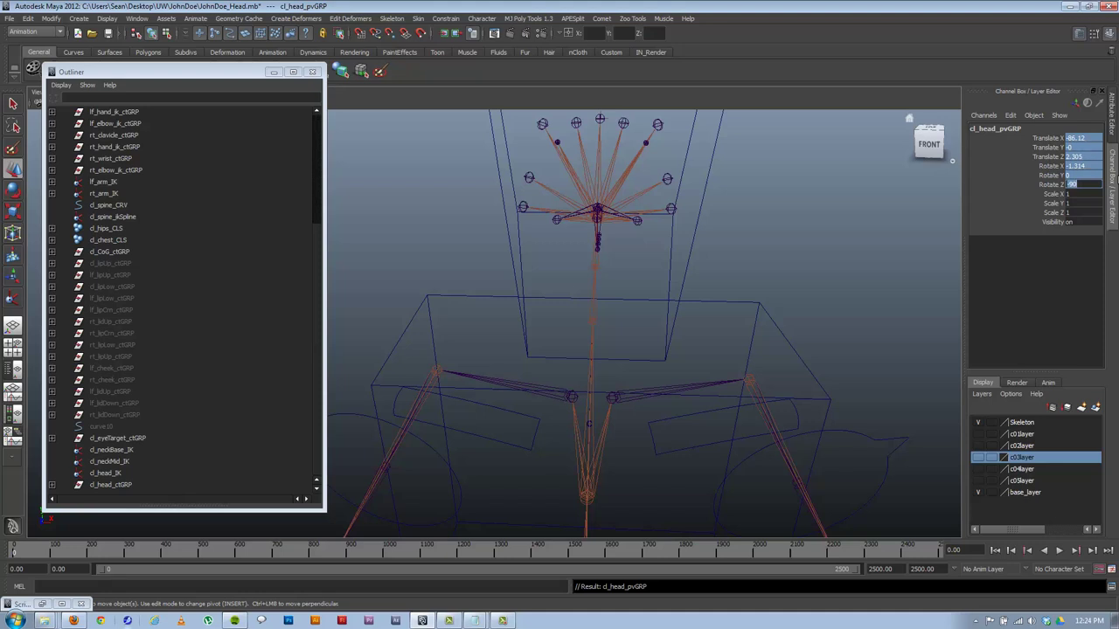
text(0)
key(Return)
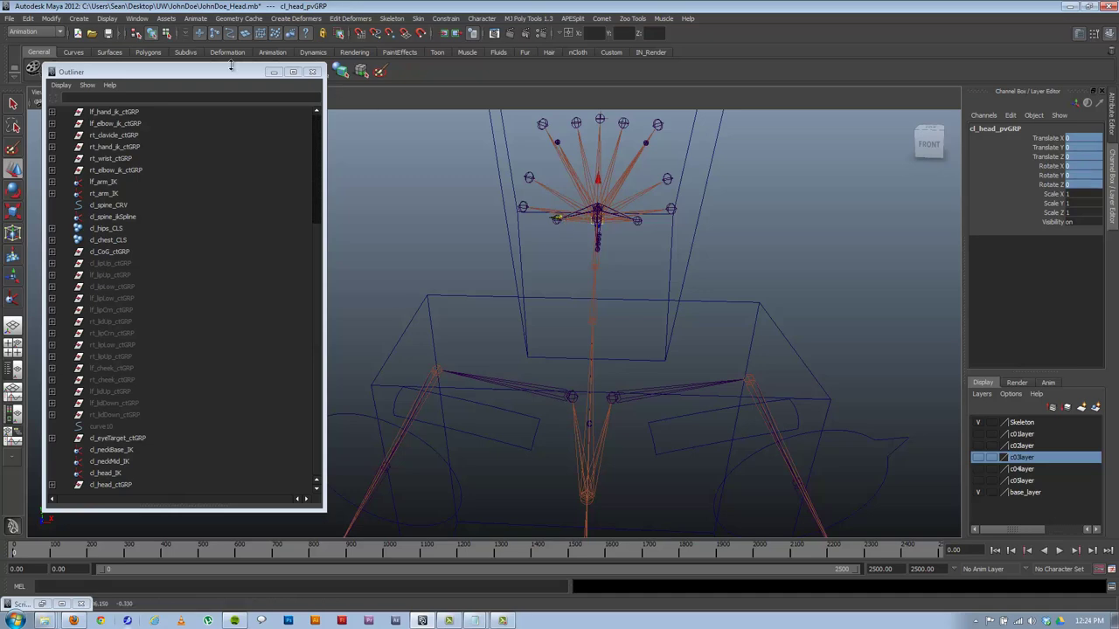
Move cl_head_pvGRP sideways out from the head along its object Y axis, to a Translate Y of about 17.1
double_click(13, 172)
drag(173, 80, 162, 218)
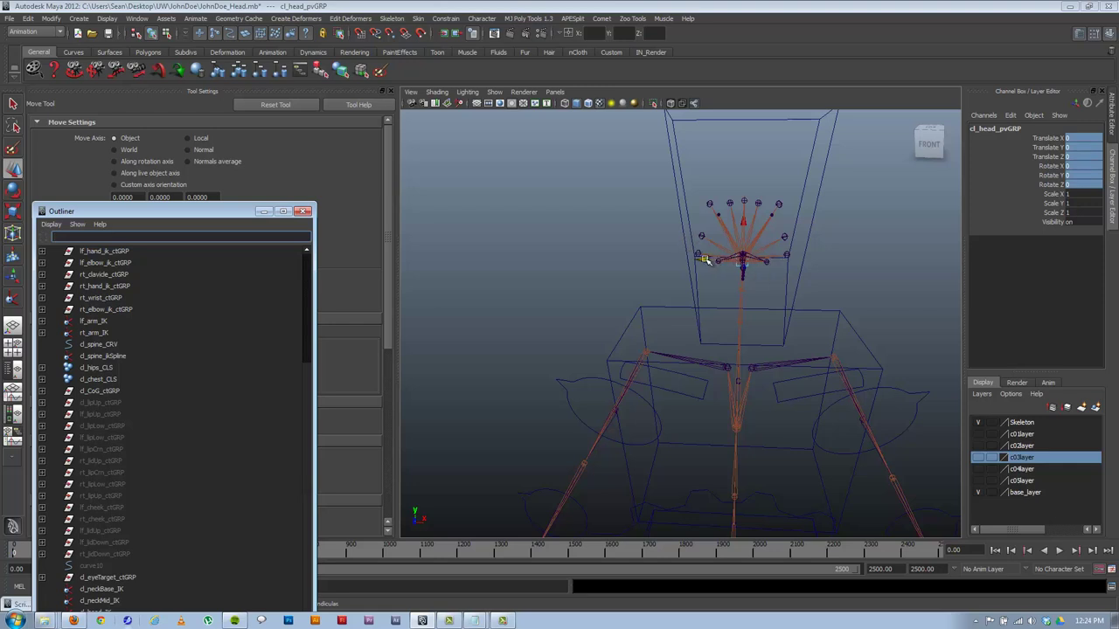
drag(704, 258, 494, 255)
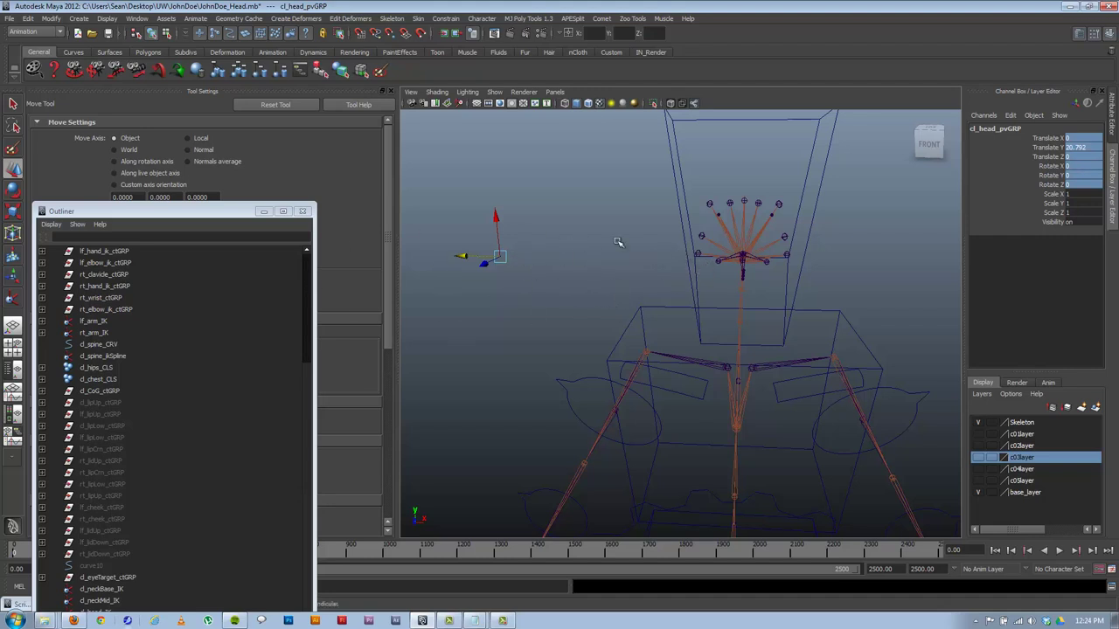
alt+drag(574, 300, 644, 338)
drag(450, 278, 482, 278)
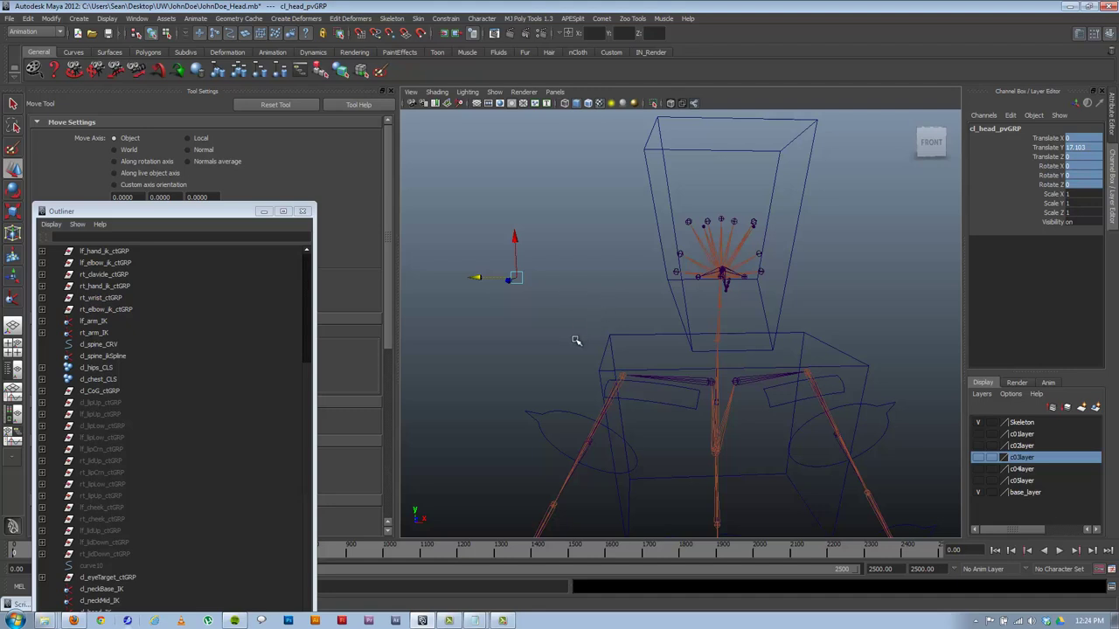
Unparent cl_head_pvGRP from the head joint and duplicate it under the name cl_neckBase_pvGRP
alt+drag(576, 340, 574, 278)
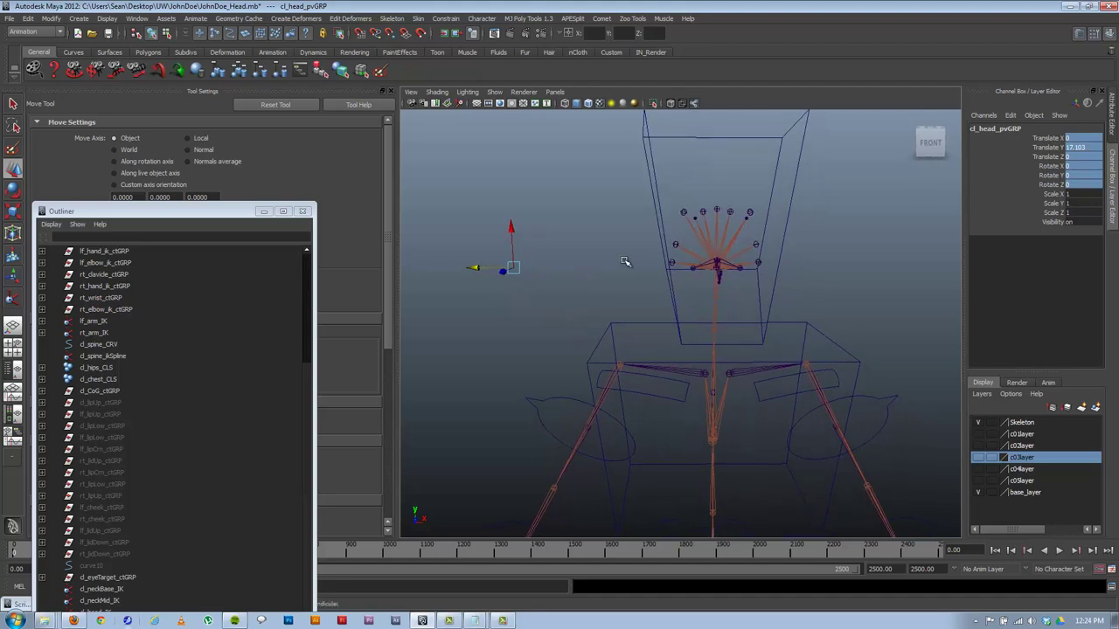
key(shift+p)
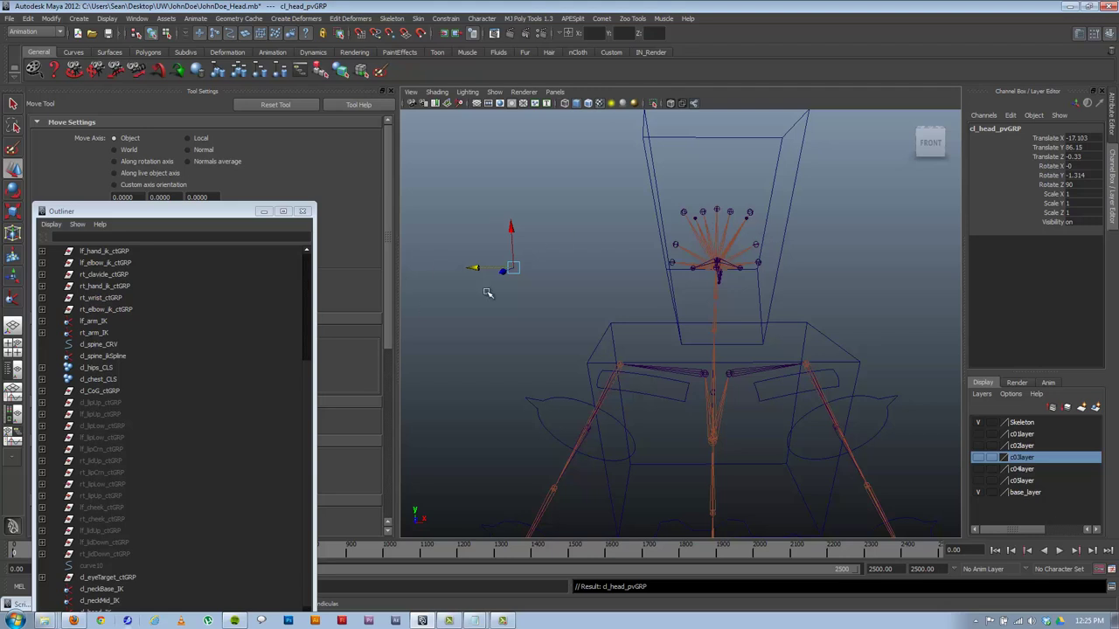
drag(192, 219, 216, 94)
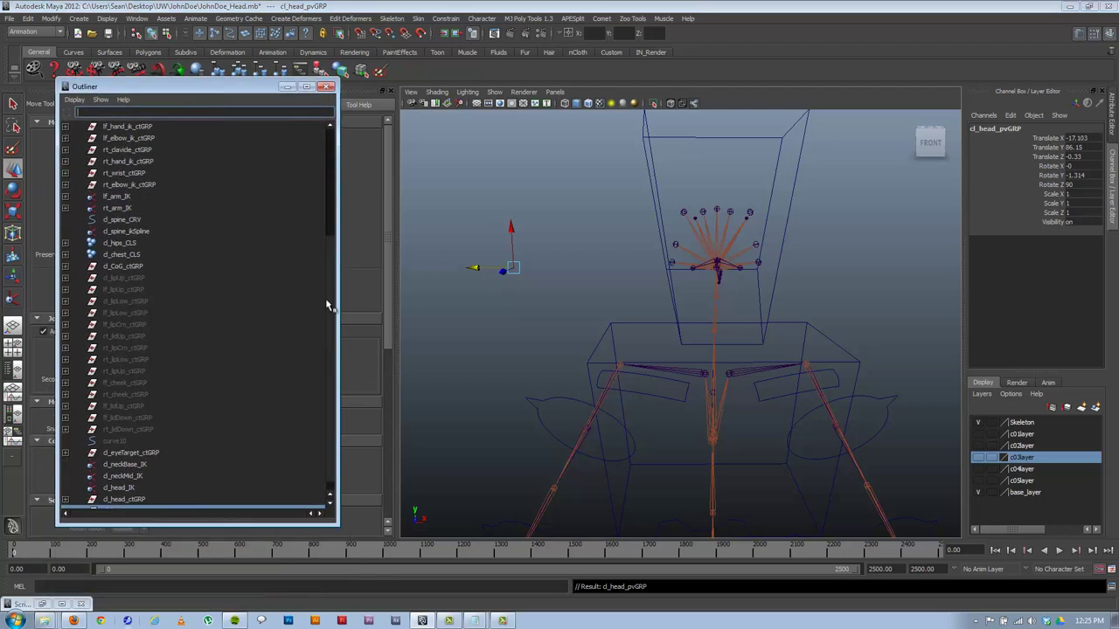
drag(329, 305, 329, 337)
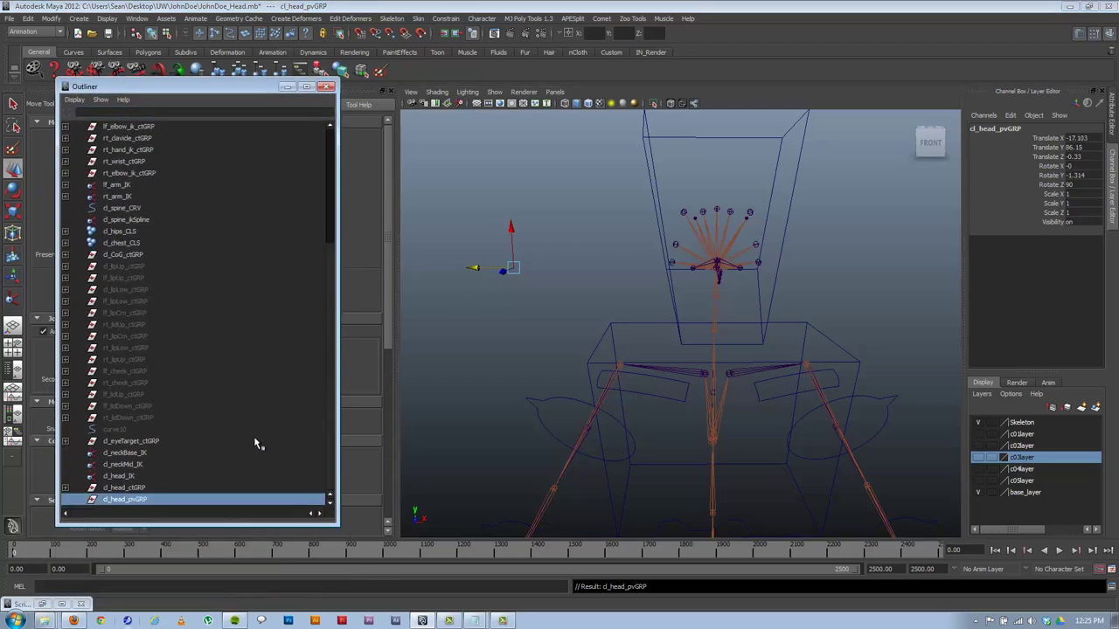
key(ctrl+d)
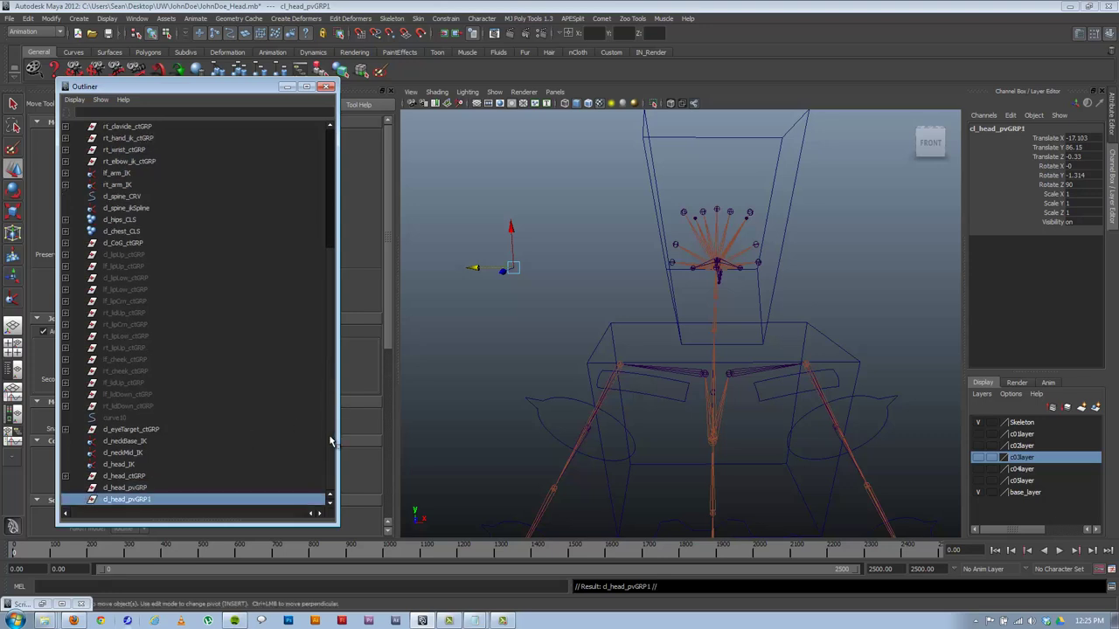
double_click(135, 500)
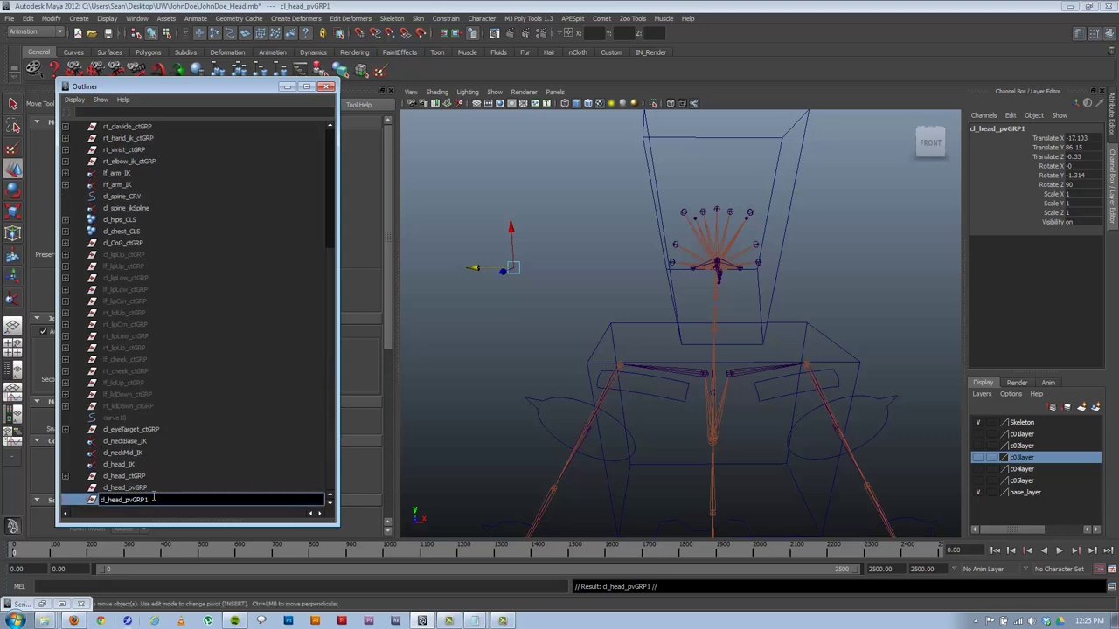
key(Return)
double_click(111, 500)
text(neckBase)
key(Return)
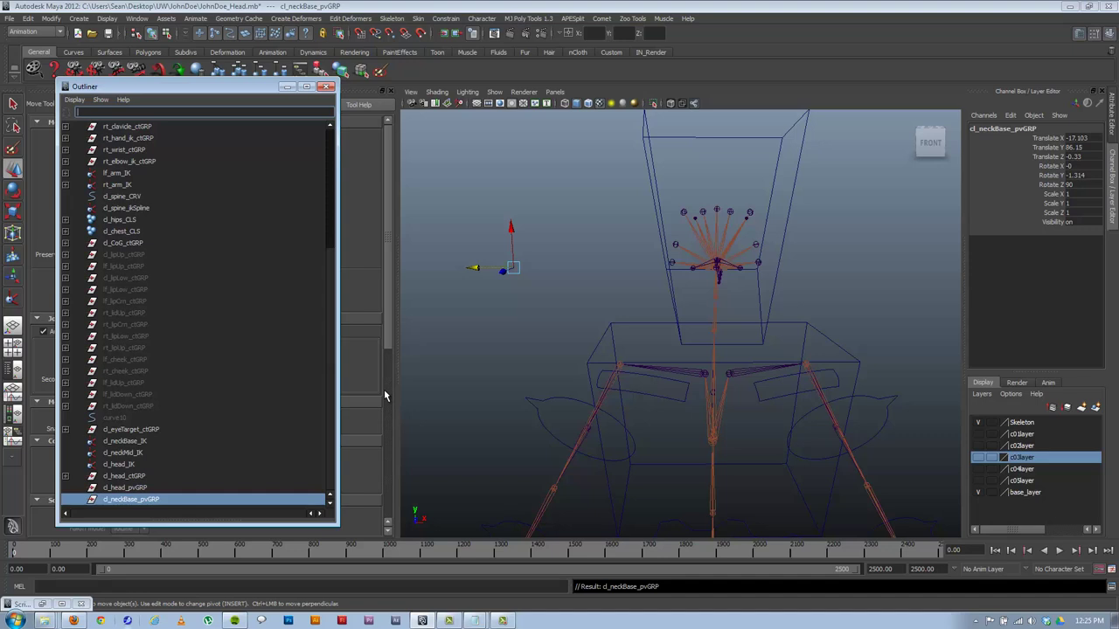
Snap cl_neckBase_pvGRP onto the joint at the base of the neck
text(vv)
middle_drag(683, 329, 705, 335)
key(v)
drag(535, 267, 536, 269)
middle_drag(537, 271, 599, 288)
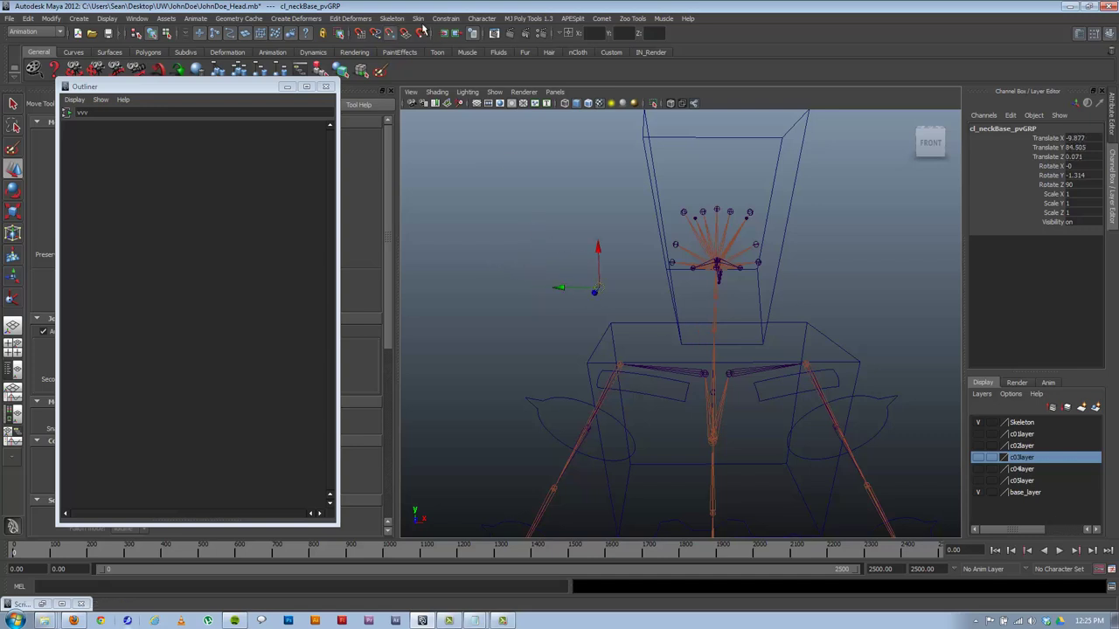
middle_drag(601, 291, 714, 334)
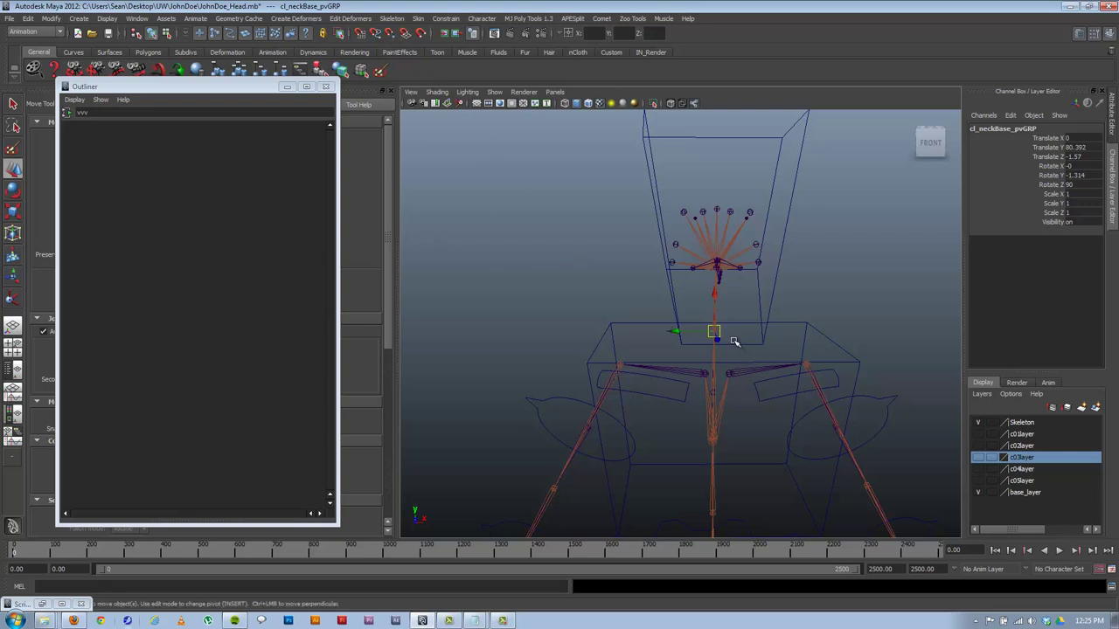
key(v)
key(v)
Clear the stray filter text from the Outliner and reselect cl_neckBase_pvGRP
drag(150, 113, 2, 113)
key(BackSpace)
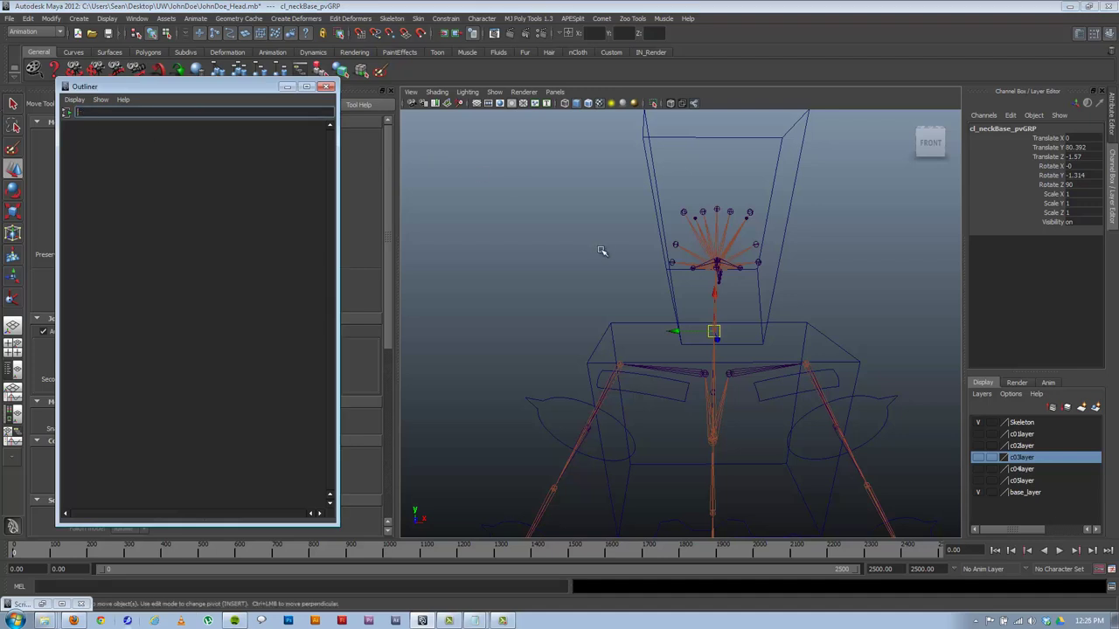
click(813, 345)
scroll(273, 447, down, 3)
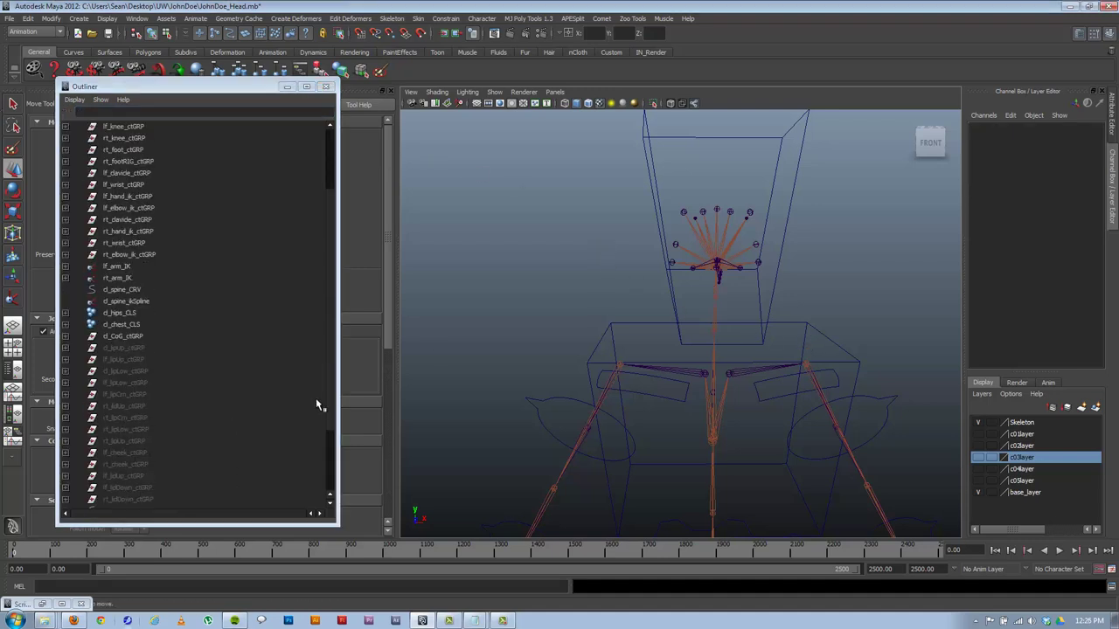
scroll(230, 490, down, 3)
click(129, 499)
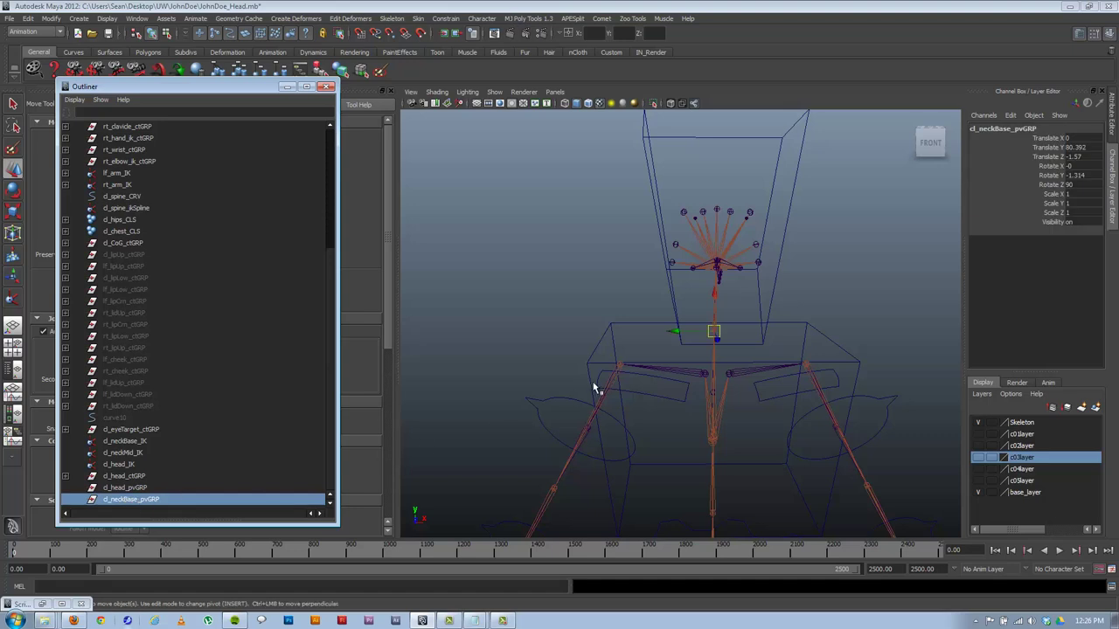
Try to parent the cl_spine_d_JNT joint under cl_neckBase_pvGRP and undo the parenting
key(q)
click(711, 323)
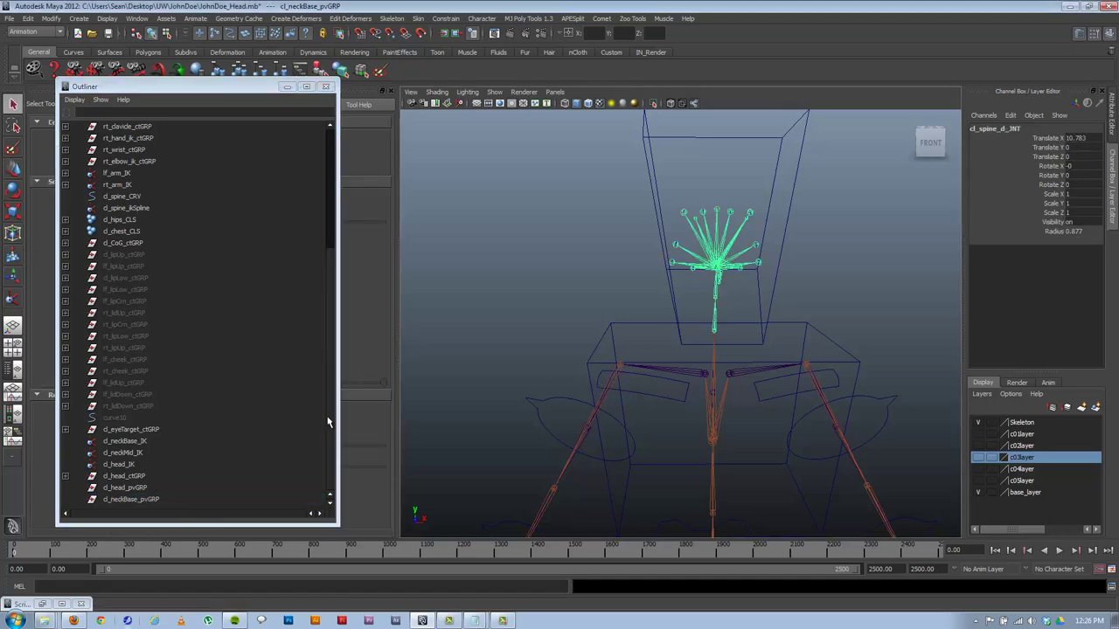
ctrl+click(127, 500)
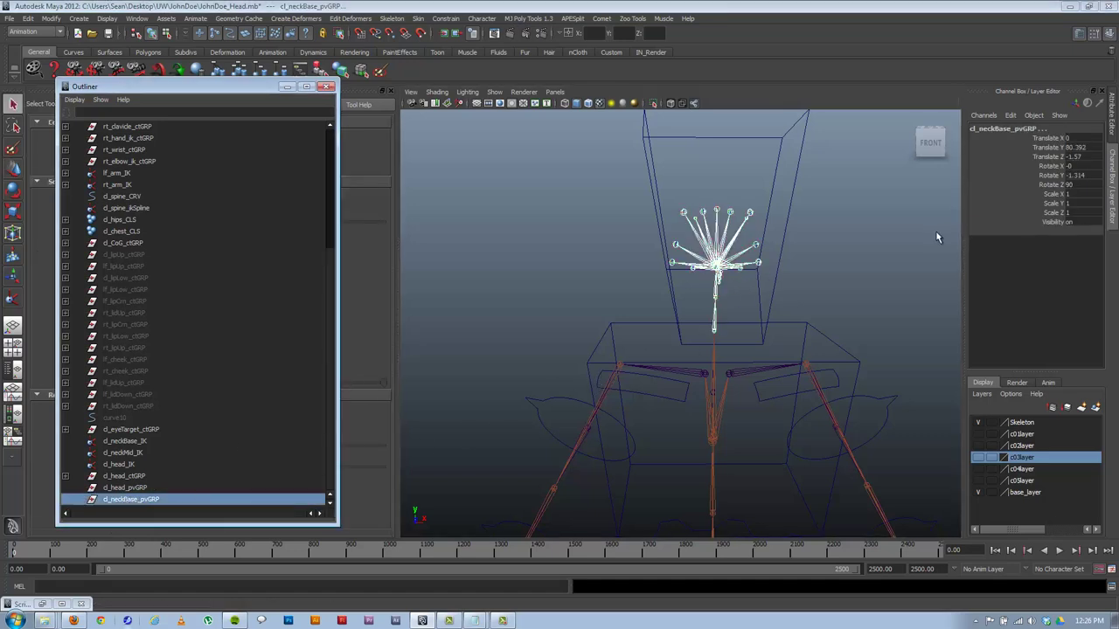
key(p)
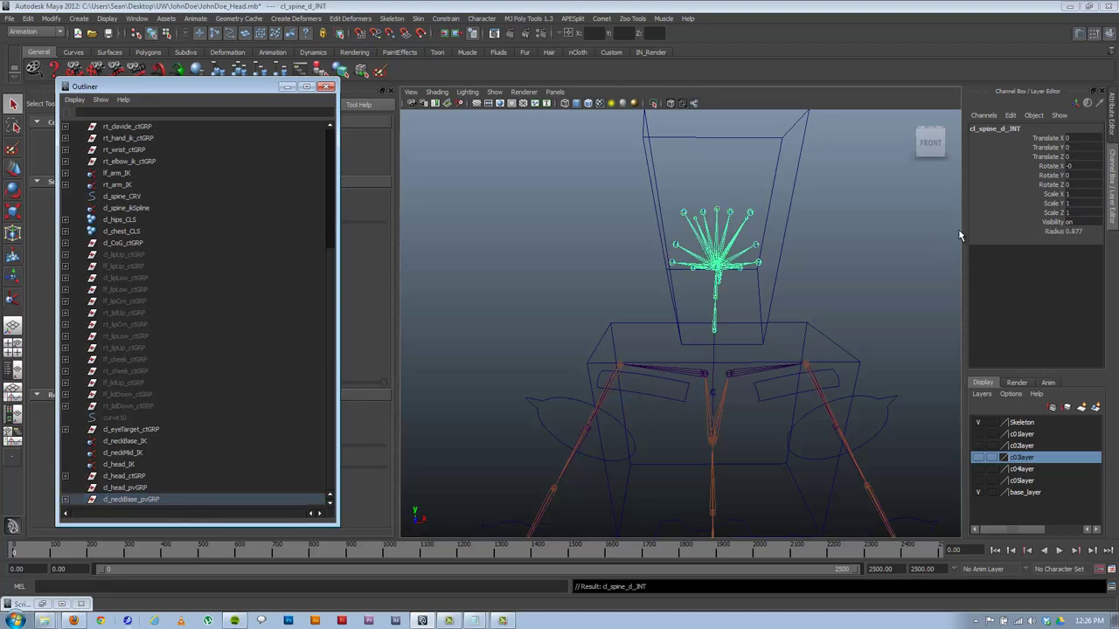
key(ctrl+z)
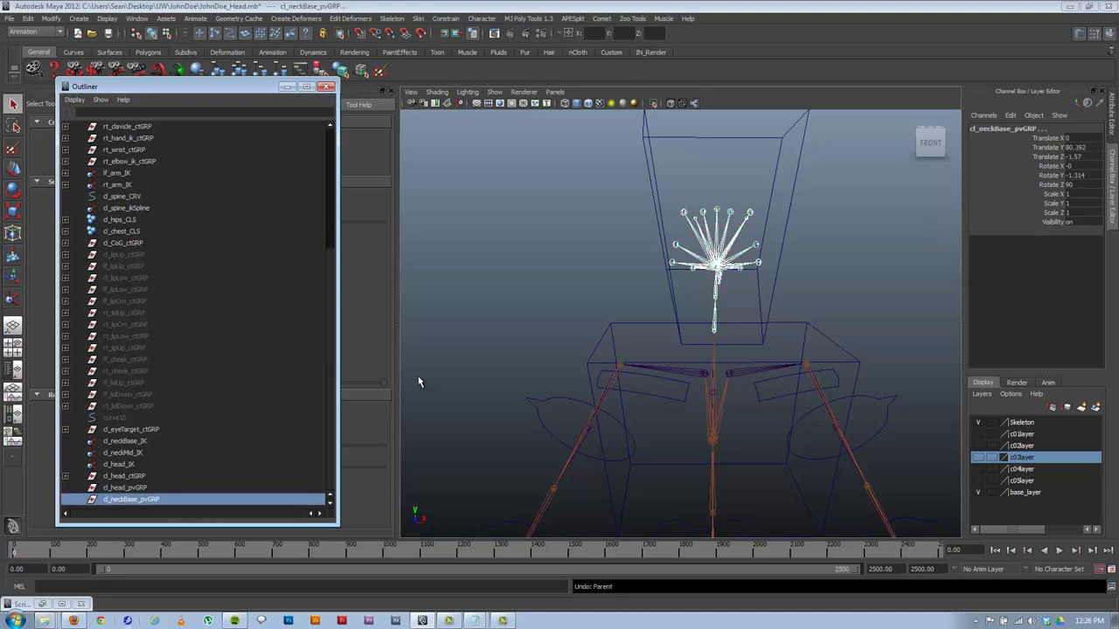
click(453, 353)
click(717, 327)
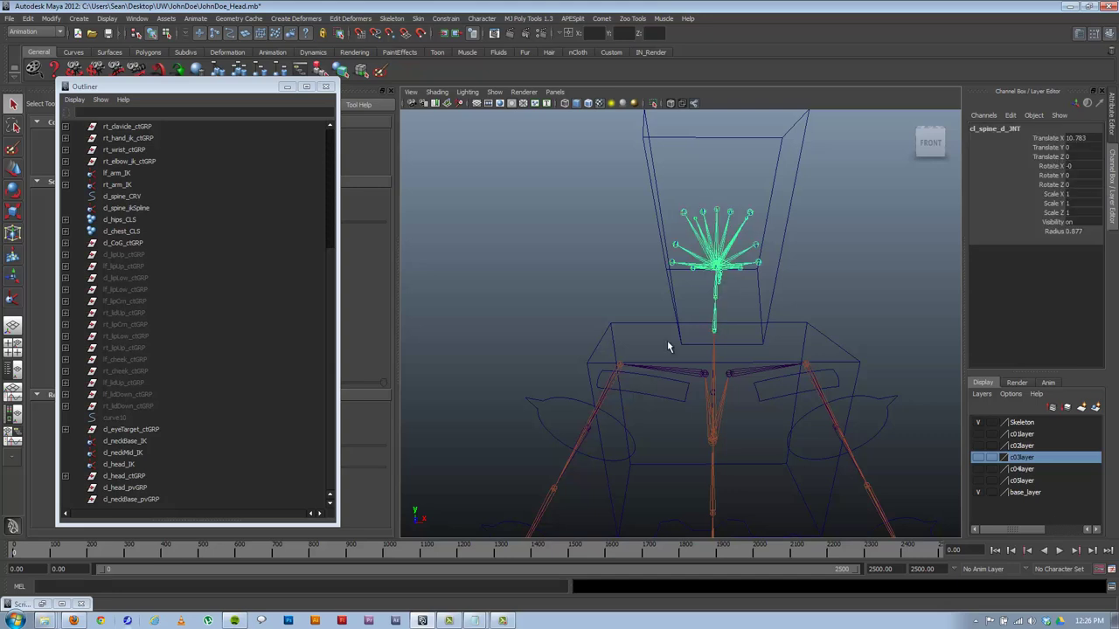
ctrl+click(123, 500)
ctrl+click(269, 498)
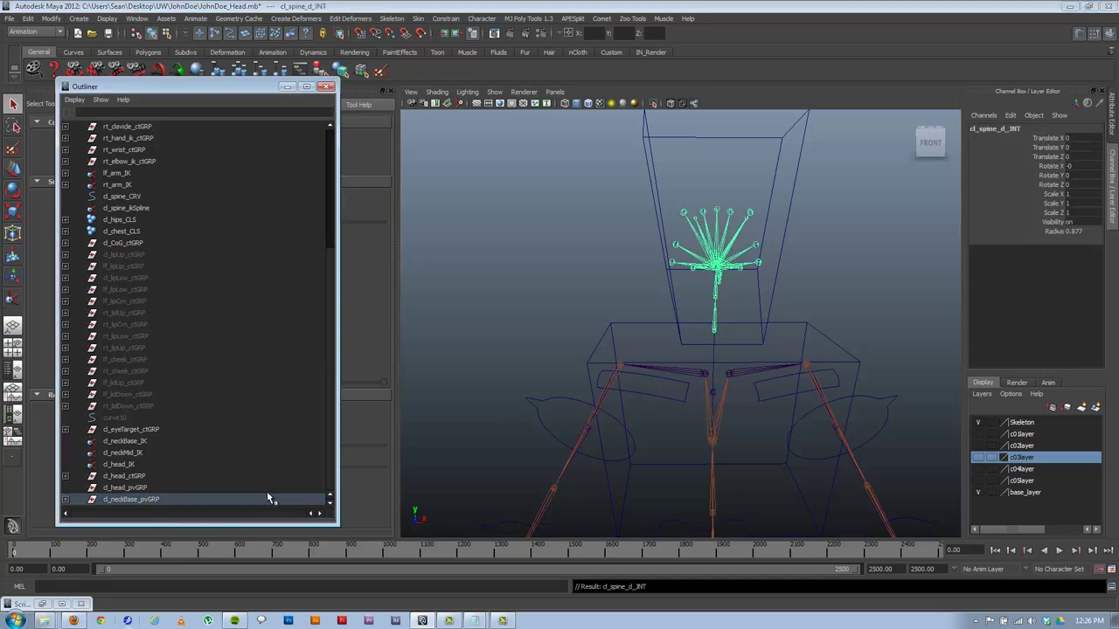
key(ctrl+z)
Parent cl_neckBase_pvGRP to the cl_spine_d_JNT joint and set its X, Y and Z rotation to 0 to match the joint's orientation
click(149, 499)
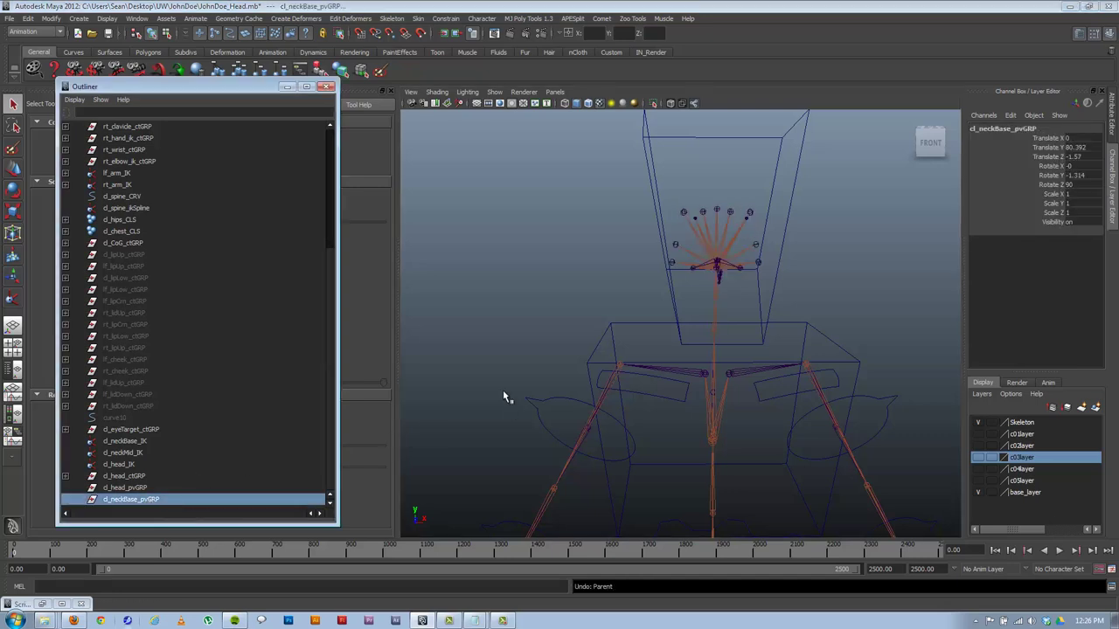
shift+click(716, 322)
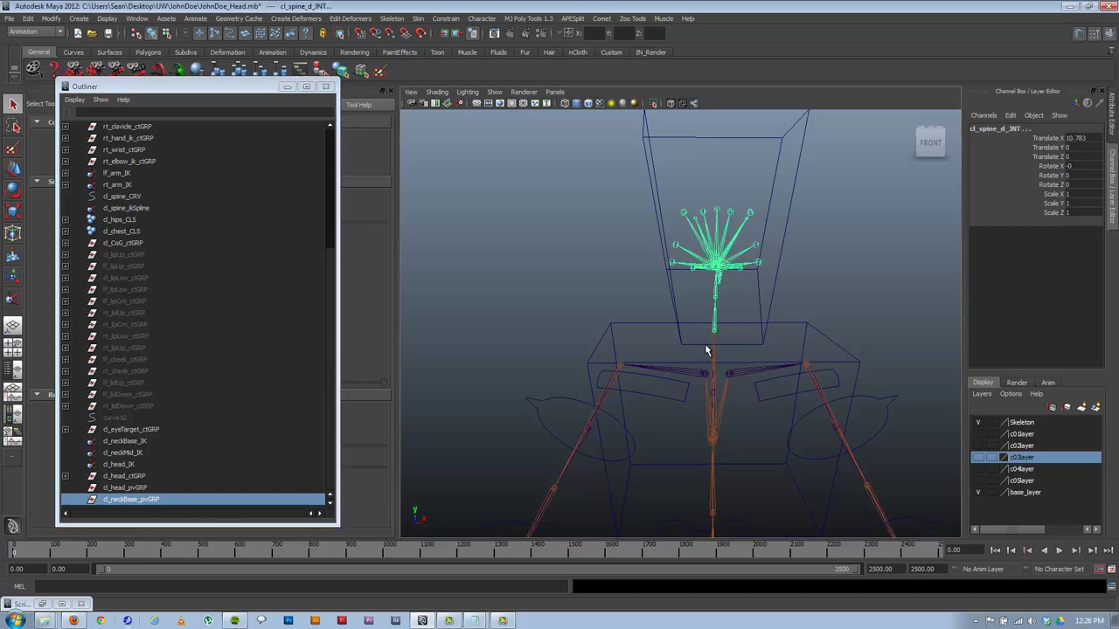
key(p)
click(1080, 183)
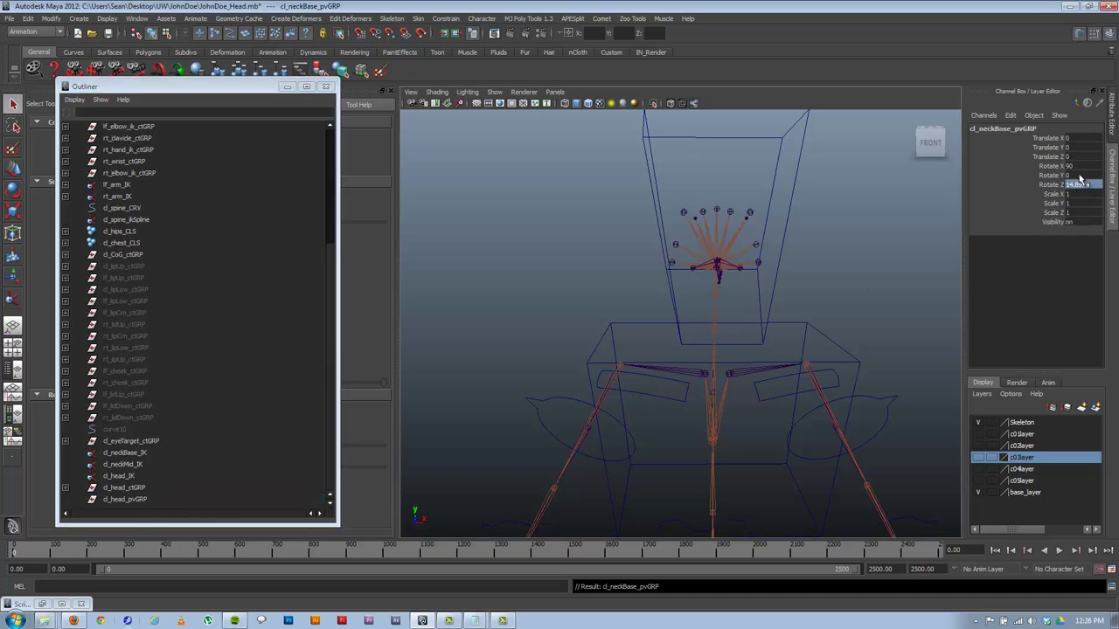
drag(1080, 175, 1082, 165)
key(Return)
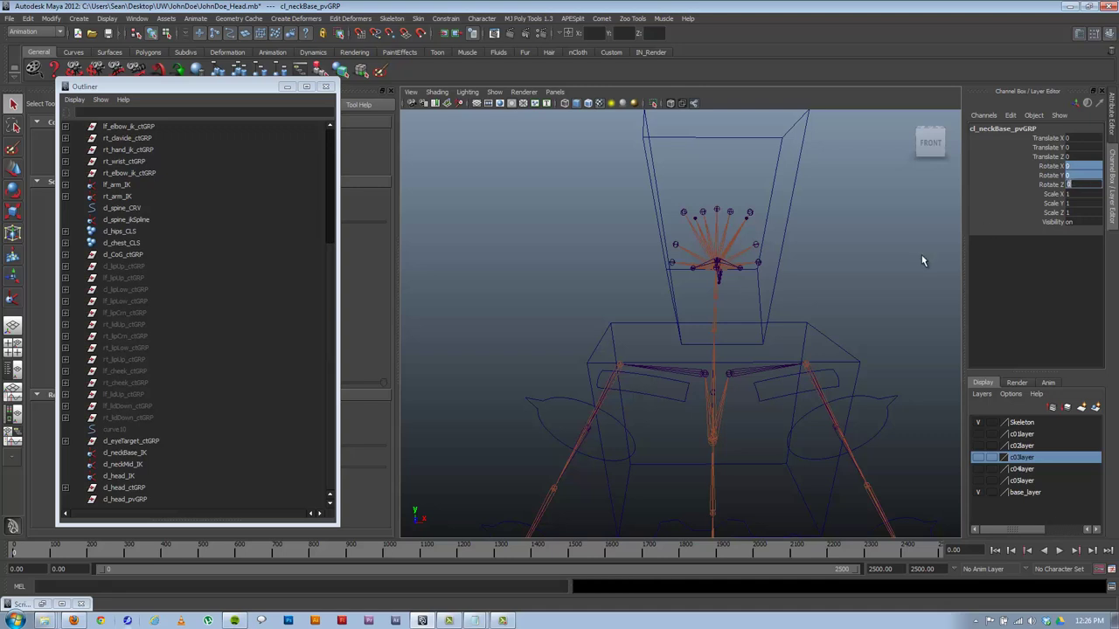
Move cl_neckBase_pvGRP sideways out from the neck along its object Z axis, to a Translate Z of about 14.7, and unparent it from the joint
key(shift+p)
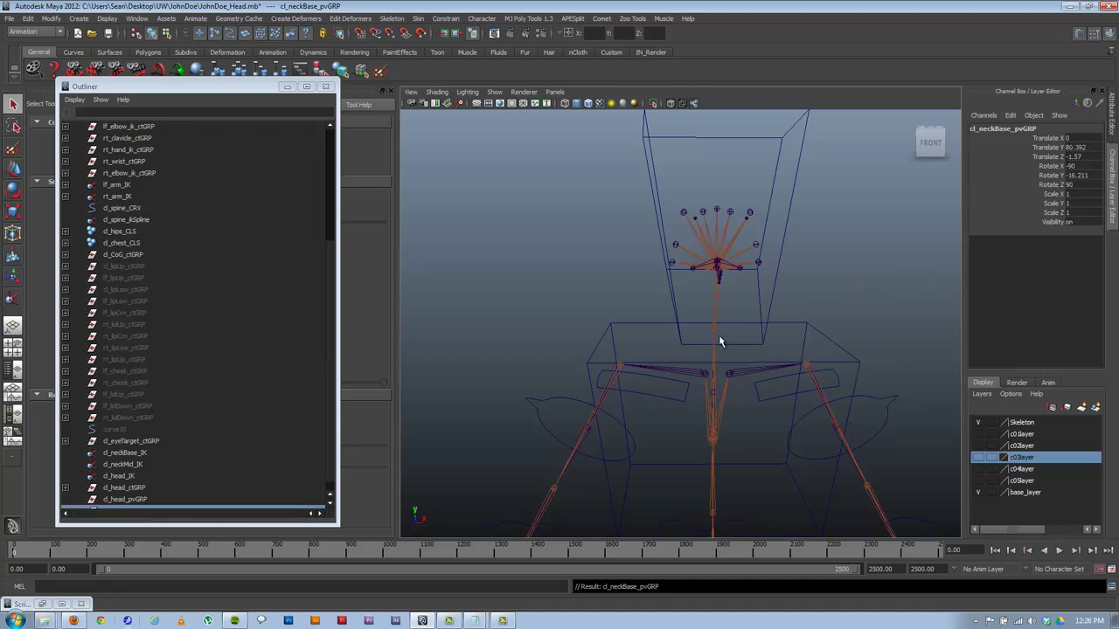
key(z)
scroll(744, 332, down, 3)
key(w)
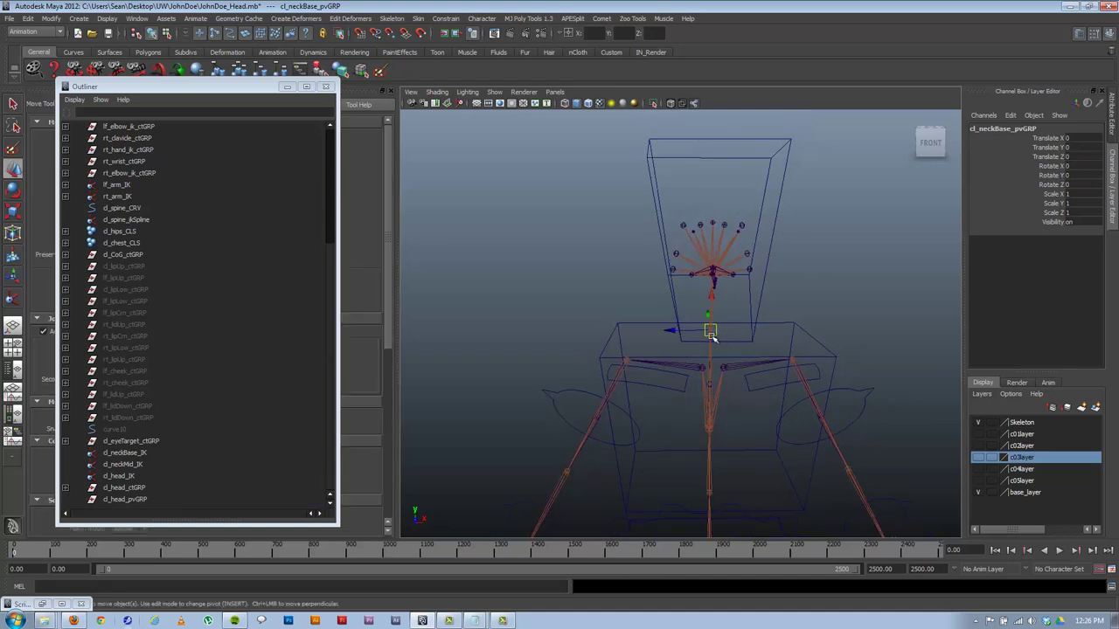
click(670, 330)
drag(671, 331, 528, 329)
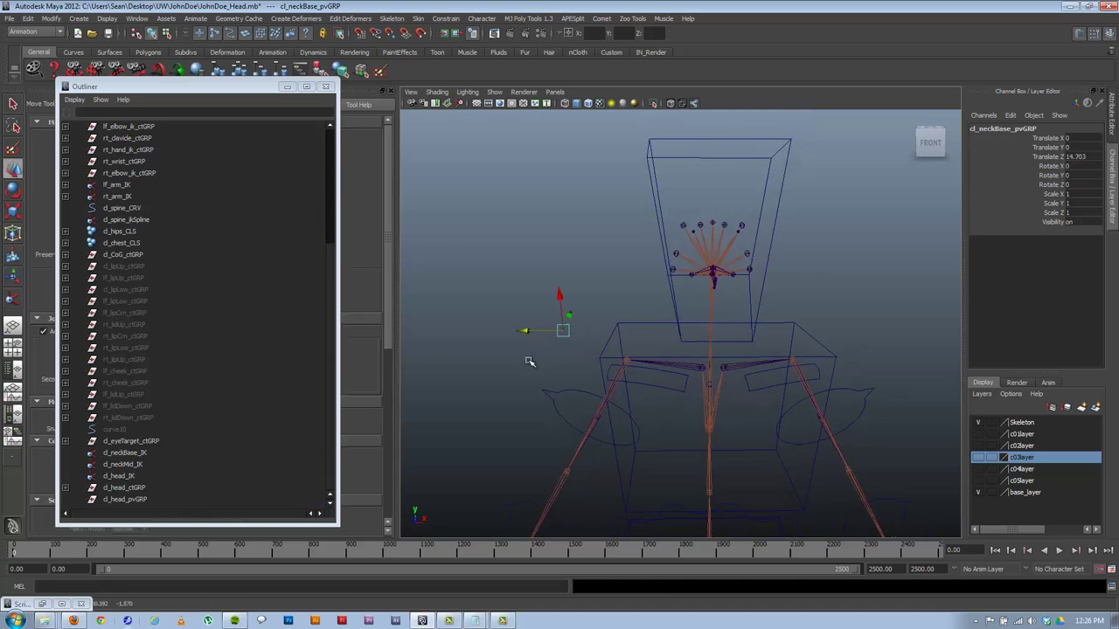
key(shift+p)
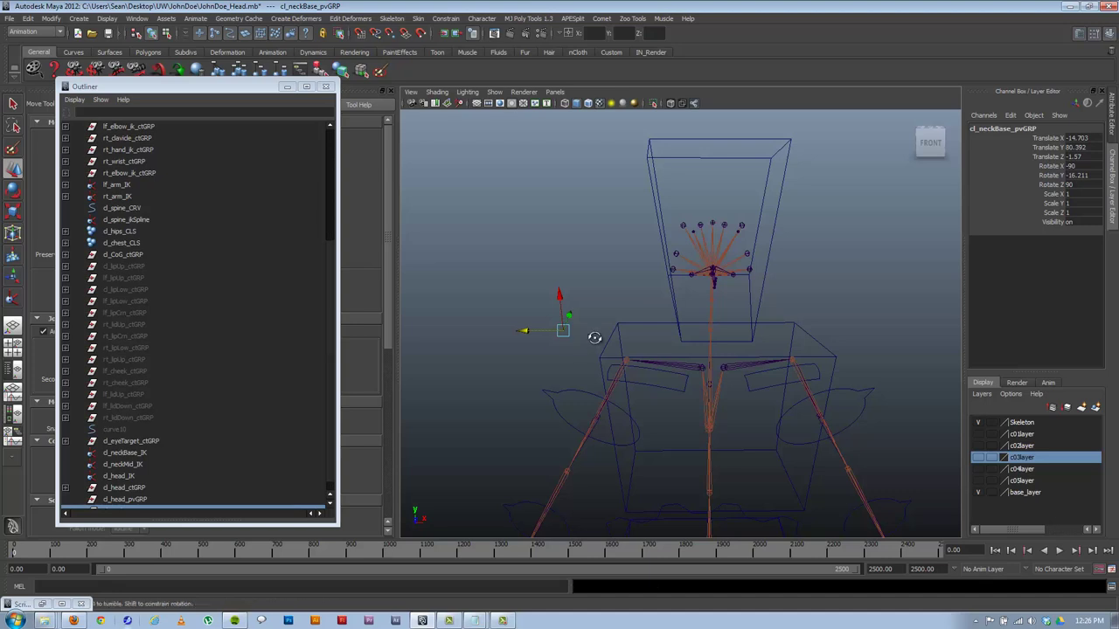
Apply a pole vector constraint from cl_neckBase_pvGRP to the cl_neckBase_IK handle
alt+drag(594, 338, 595, 342)
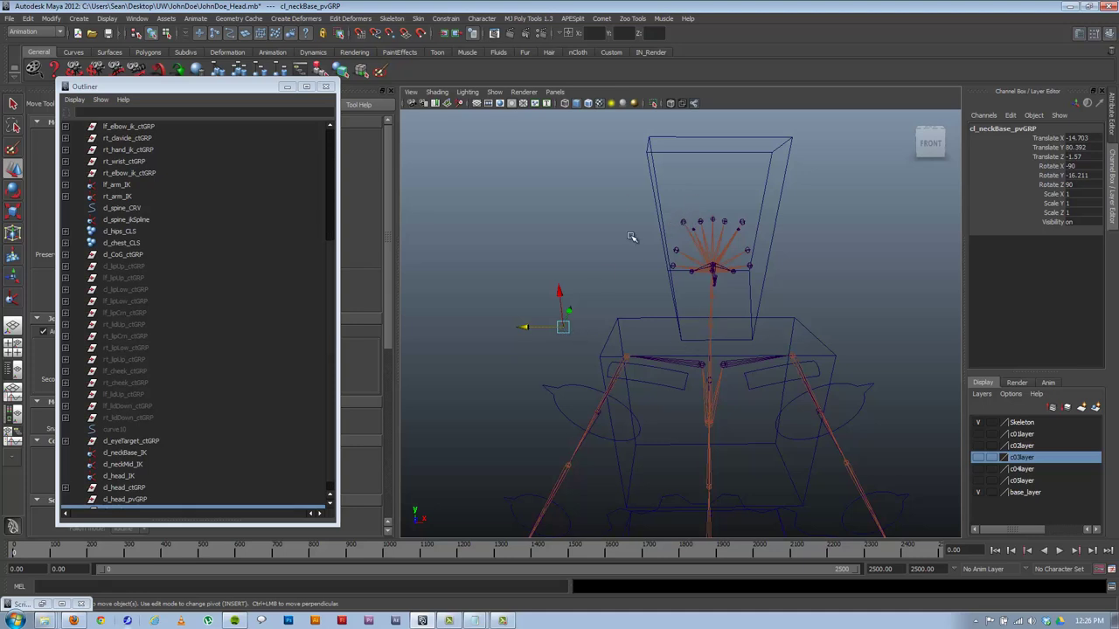
alt+middle_drag(588, 314, 594, 264)
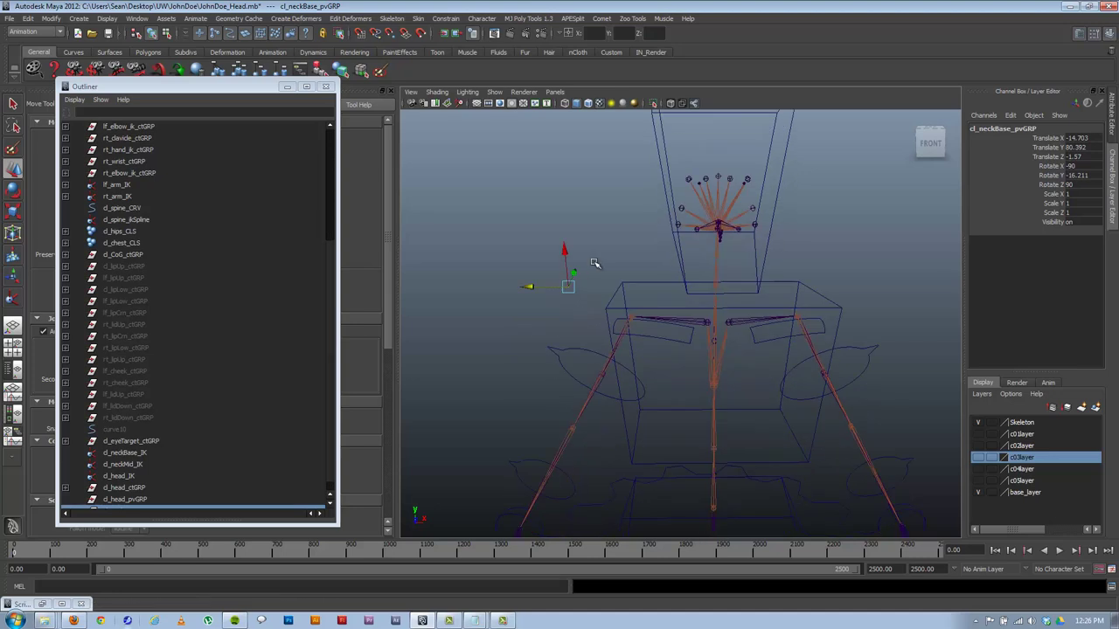
alt+right_drag(622, 325, 663, 328)
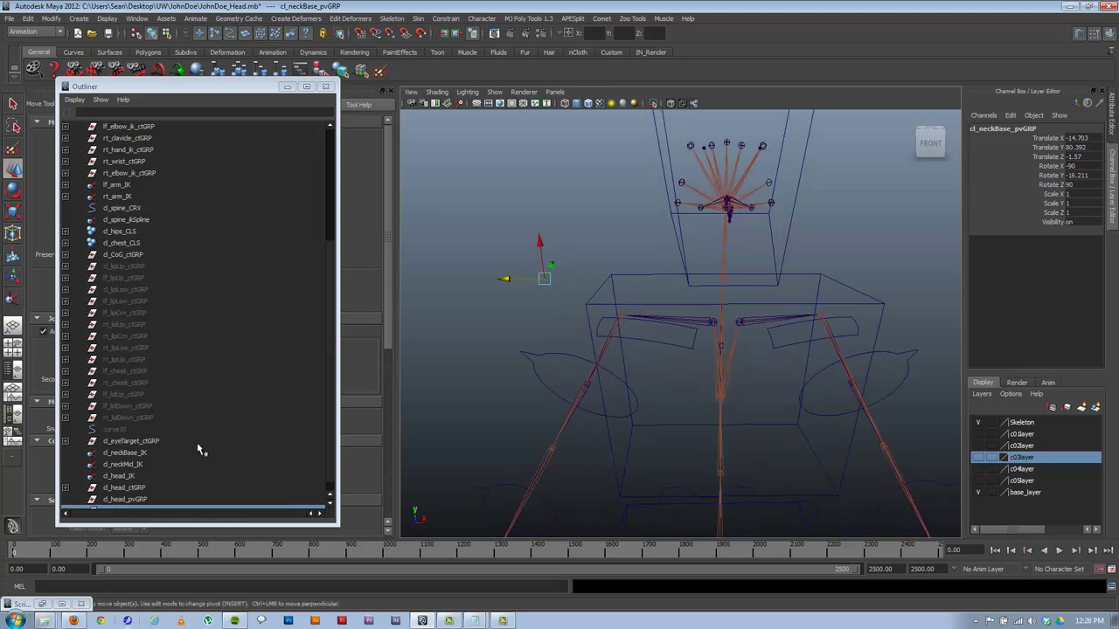
drag(331, 394, 332, 435)
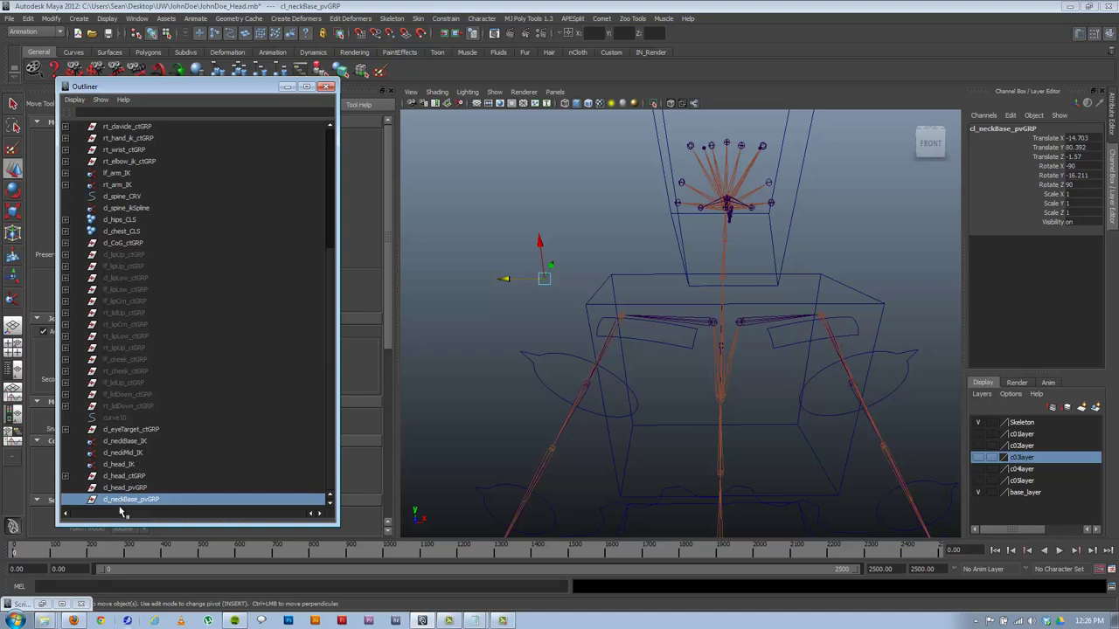
ctrl+click(125, 441)
click(534, 18)
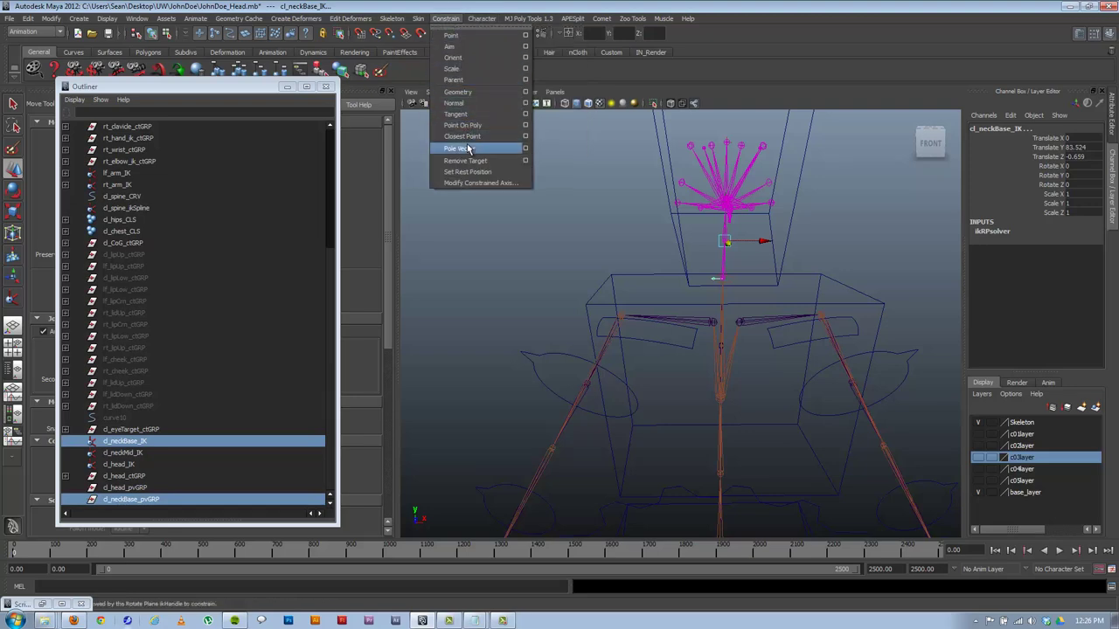
click(468, 148)
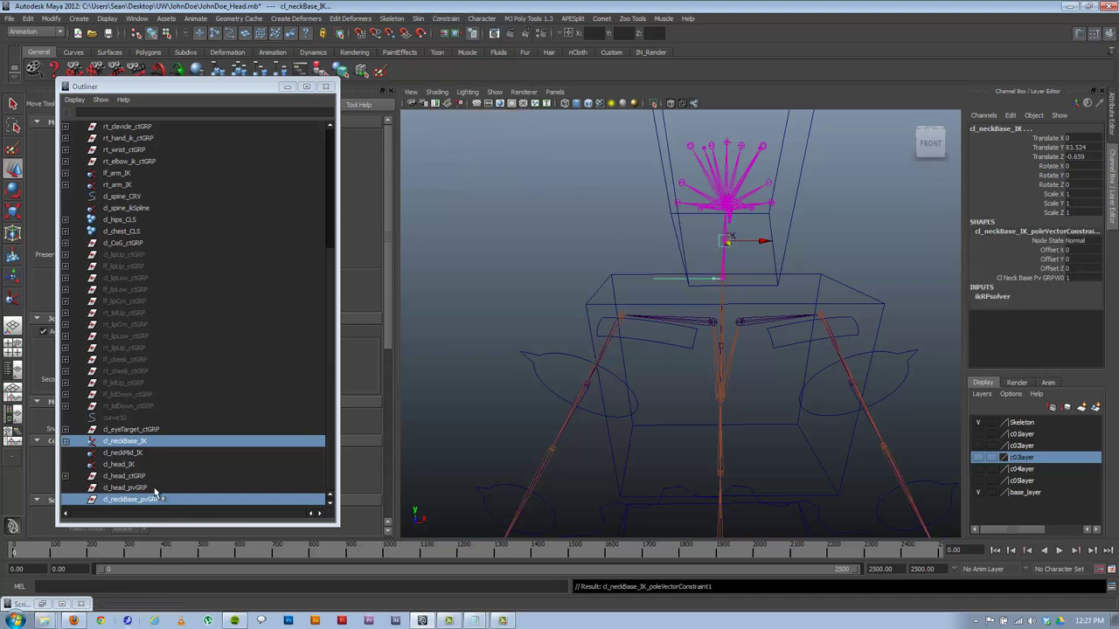
Apply a pole vector constraint from cl_head_pvGRP to the cl_head_IK handle
click(139, 488)
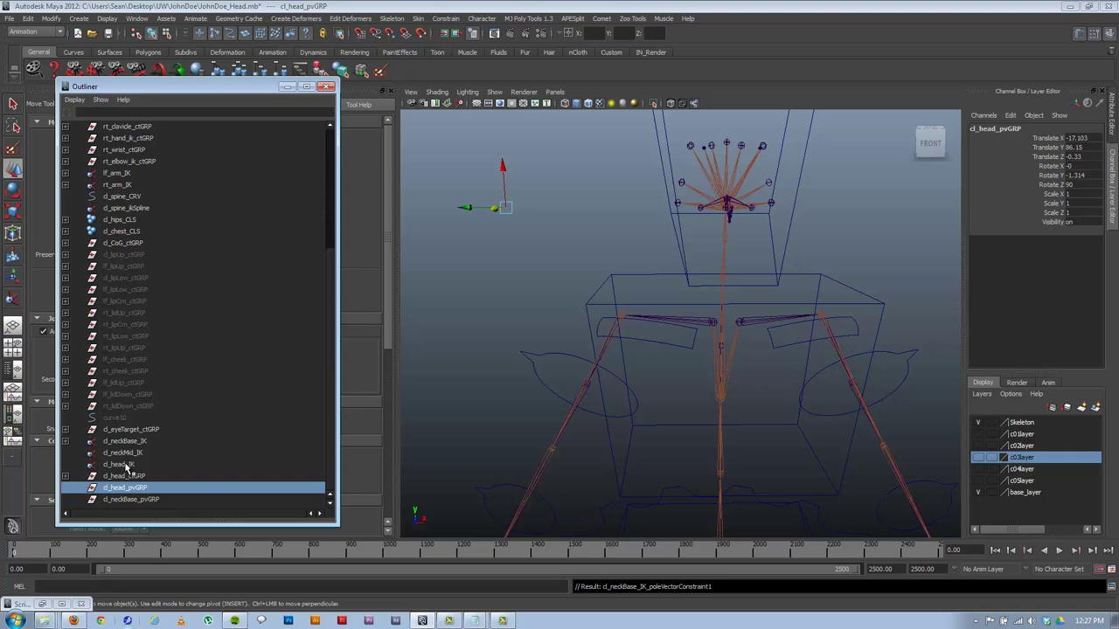
ctrl+click(121, 465)
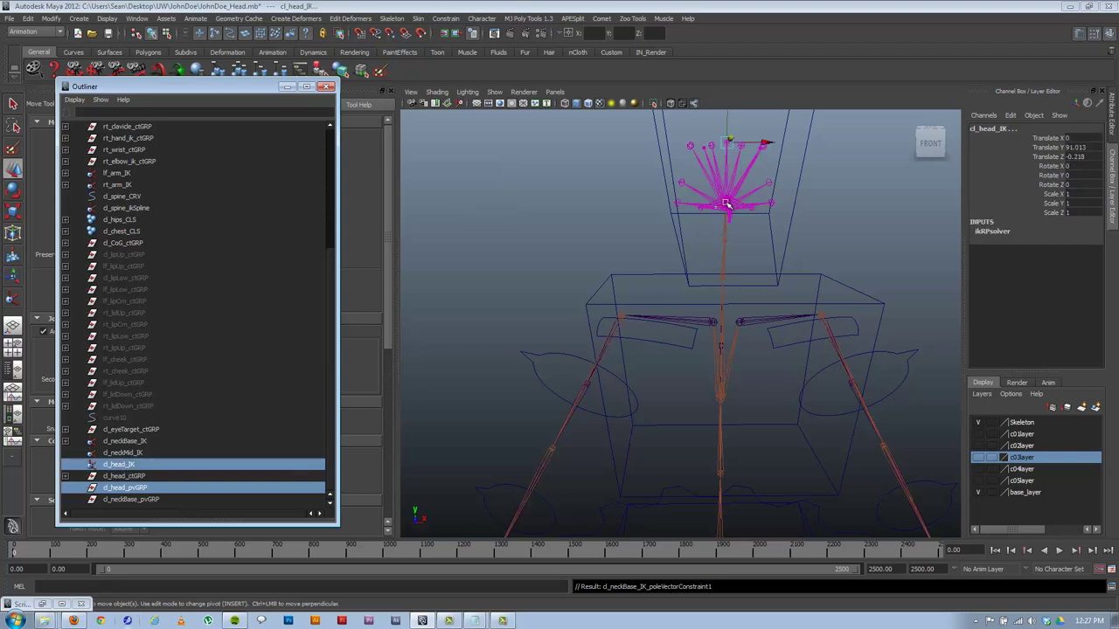
key(g)
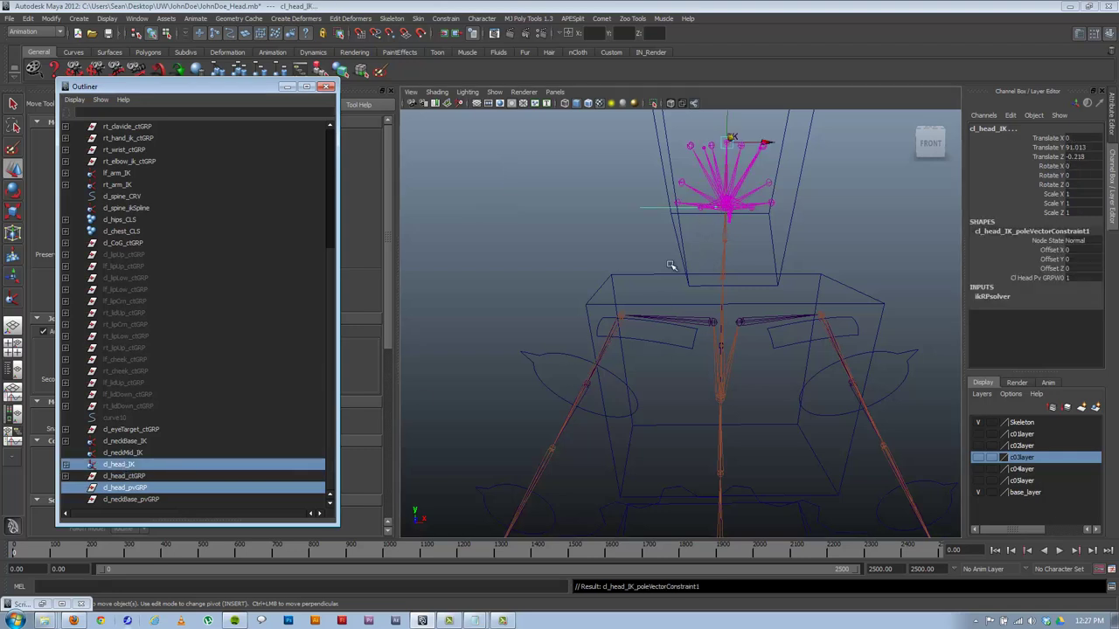
Parent-constrain cl_head_pvGRP to cl_head_CTRL, with the control as the driver
click(131, 488)
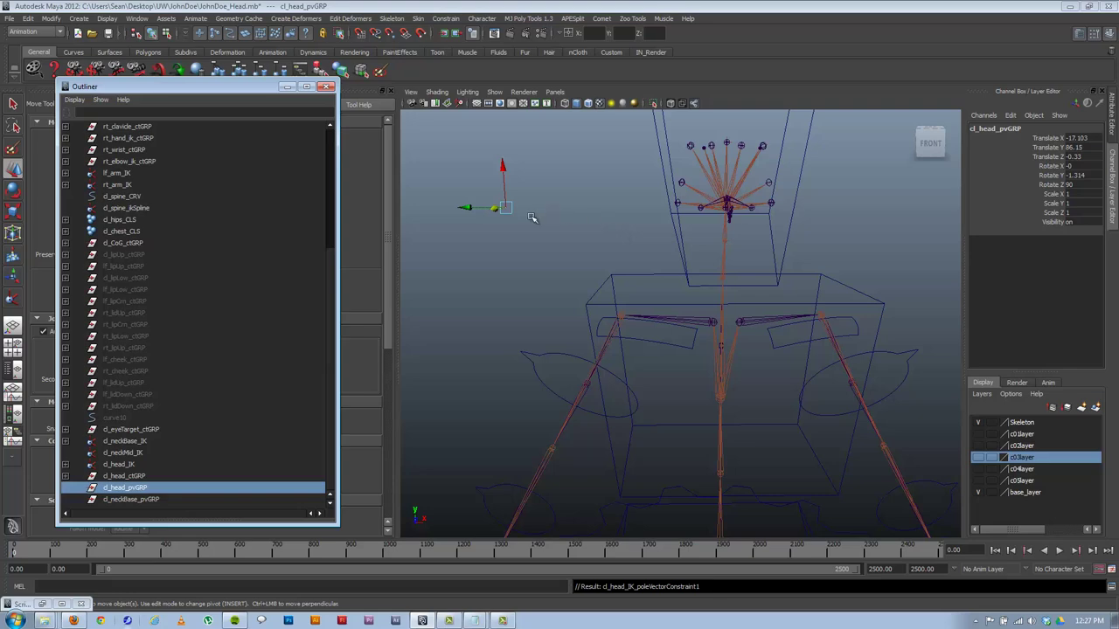
alt+drag(577, 218, 668, 180)
key(ctrl+z)
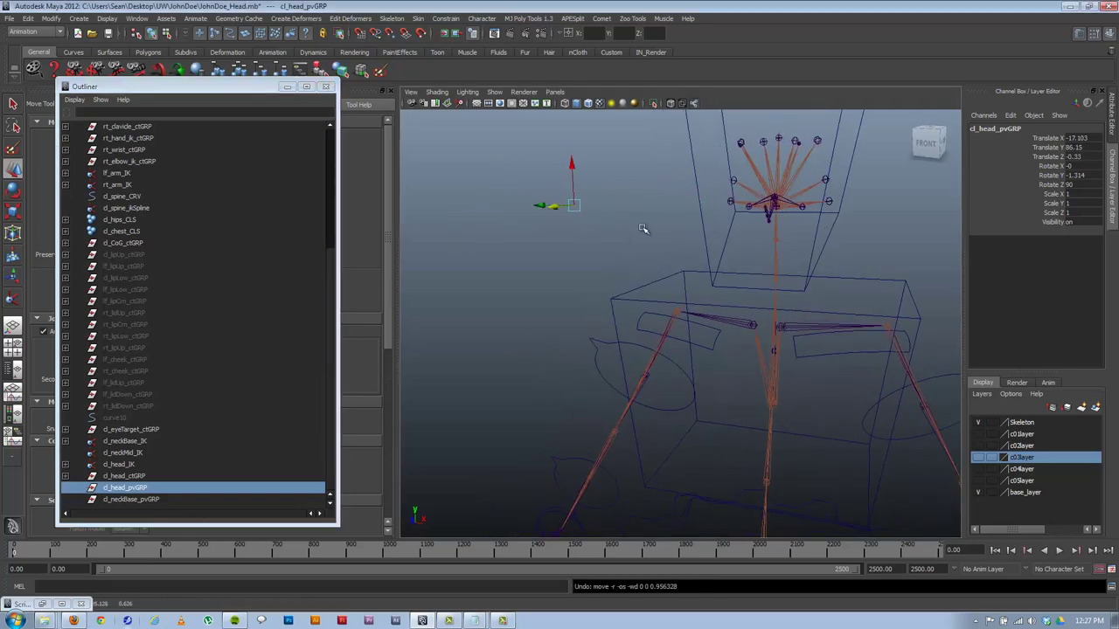
alt+drag(651, 301, 670, 274)
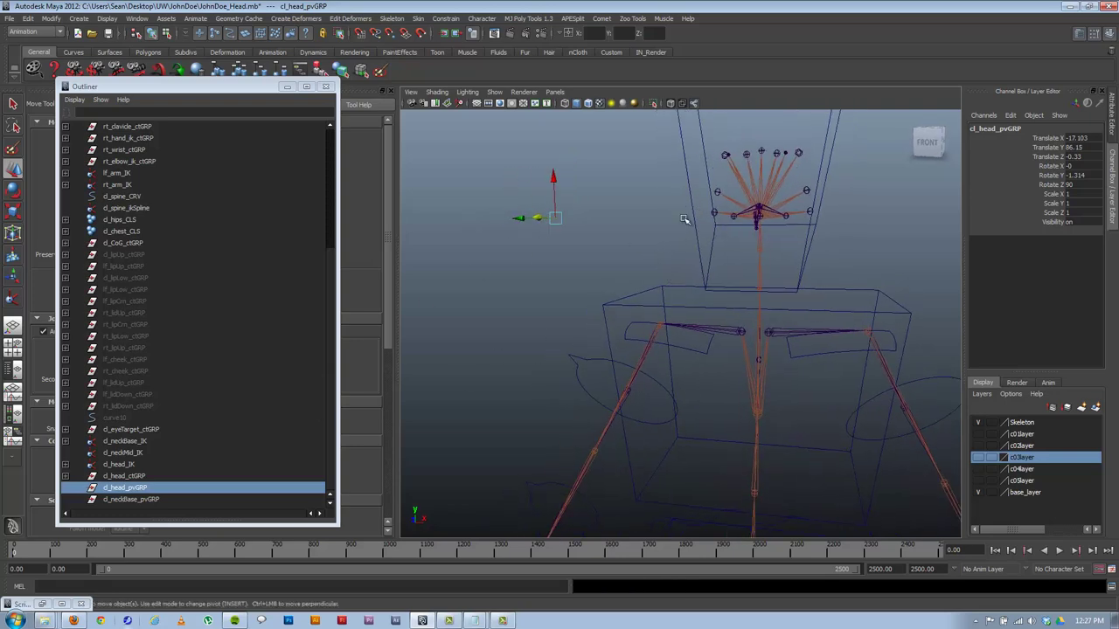
ctrl+click(122, 476)
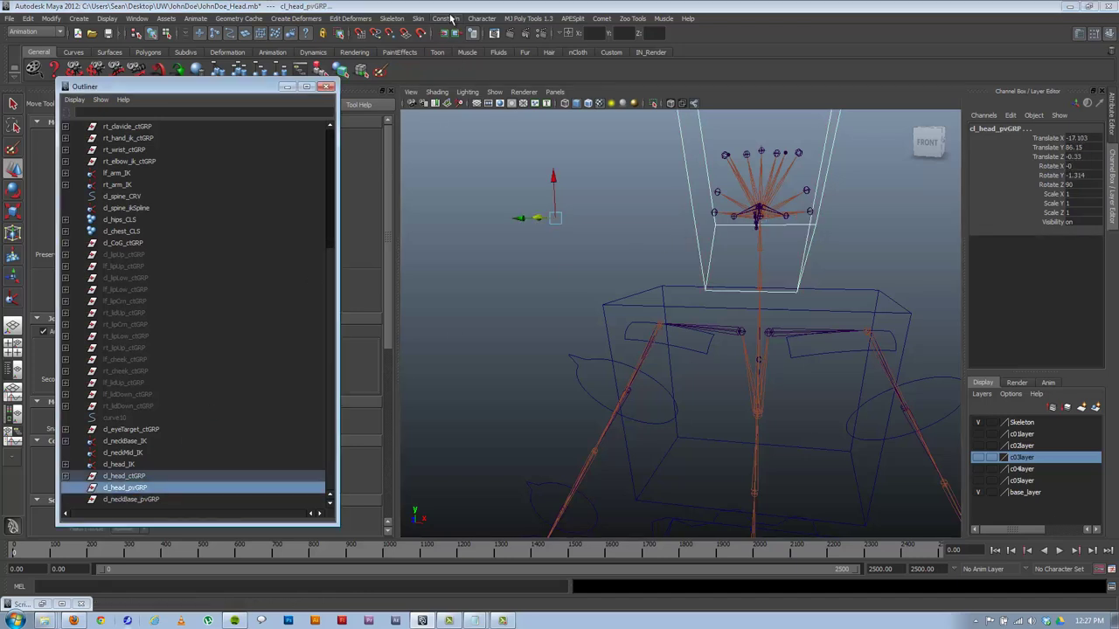
click(447, 18)
click(463, 80)
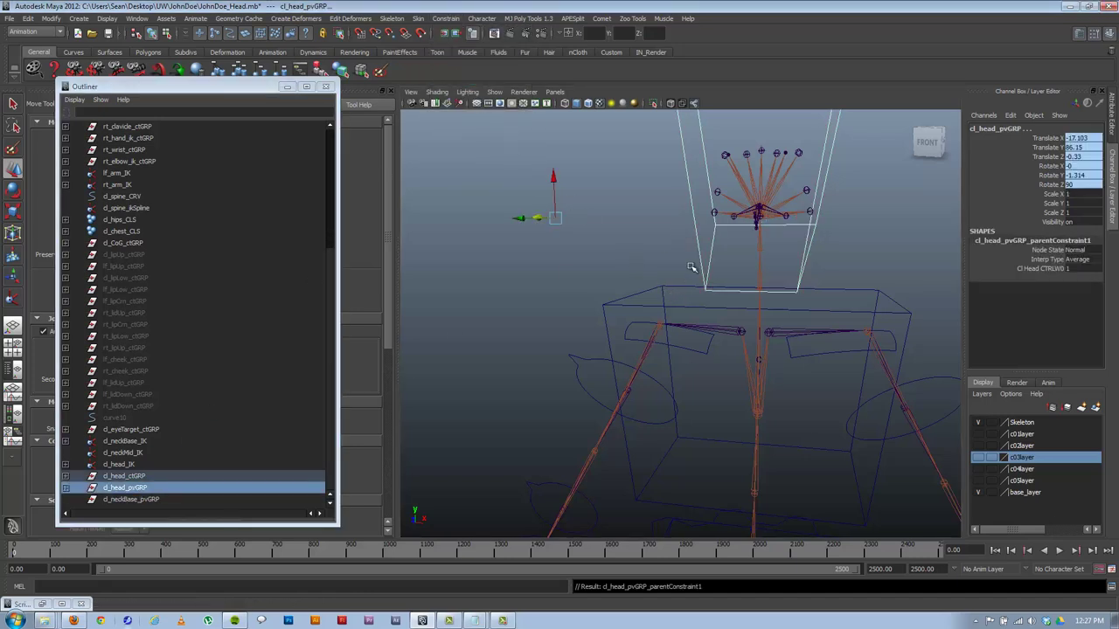
Rotate cl_head_CTRL to test how the head rig follows, and undo the rotation
click(699, 235)
key(e)
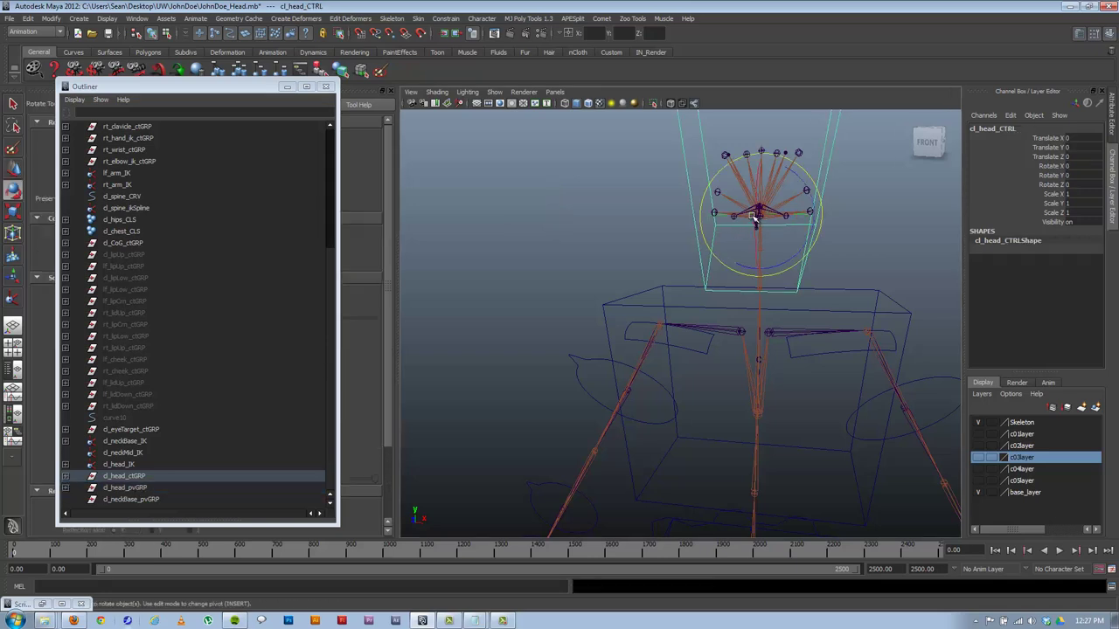
drag(727, 218, 794, 216)
key(ctrl+z)
click(563, 269)
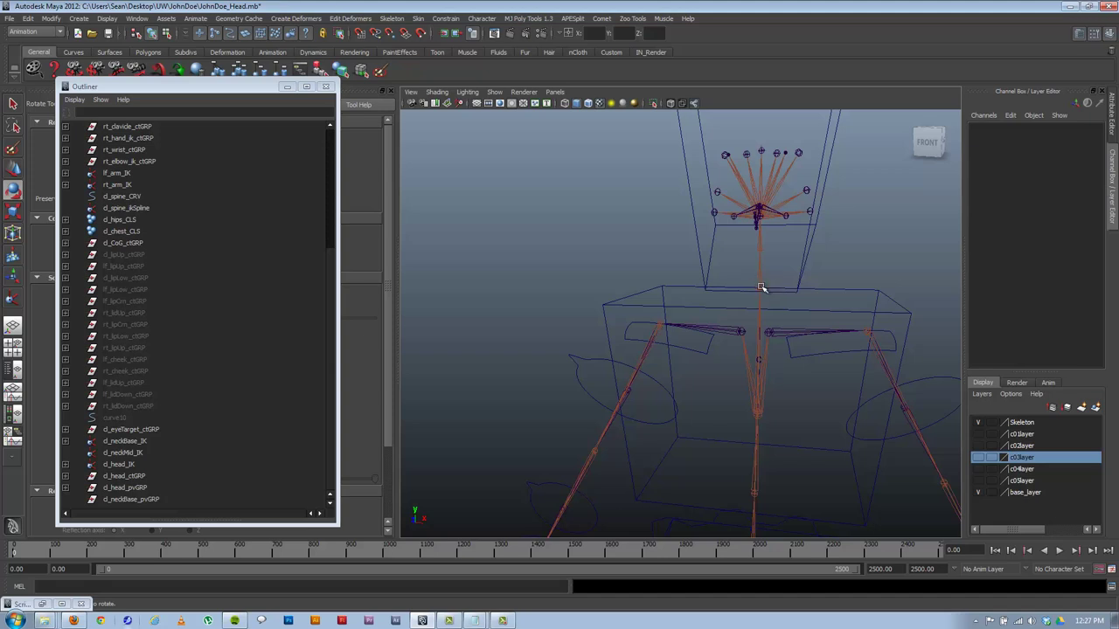
Parent-constrain cl_neckBase_pvGRP to cl_chest_CTRL, with the chest control as the driver
click(621, 305)
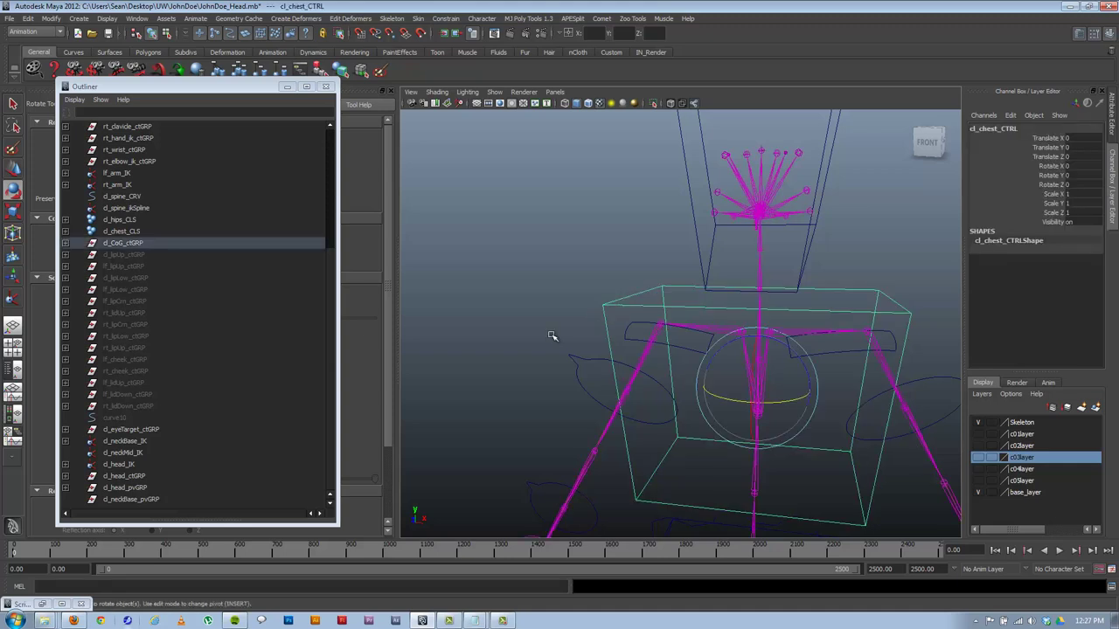
click(129, 499)
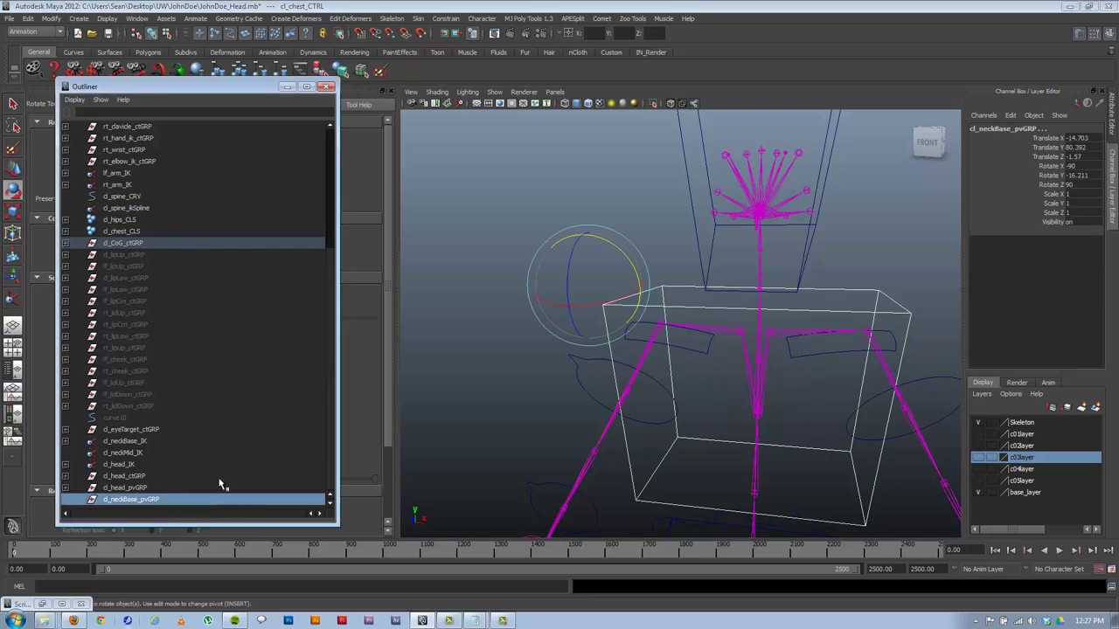
key(g)
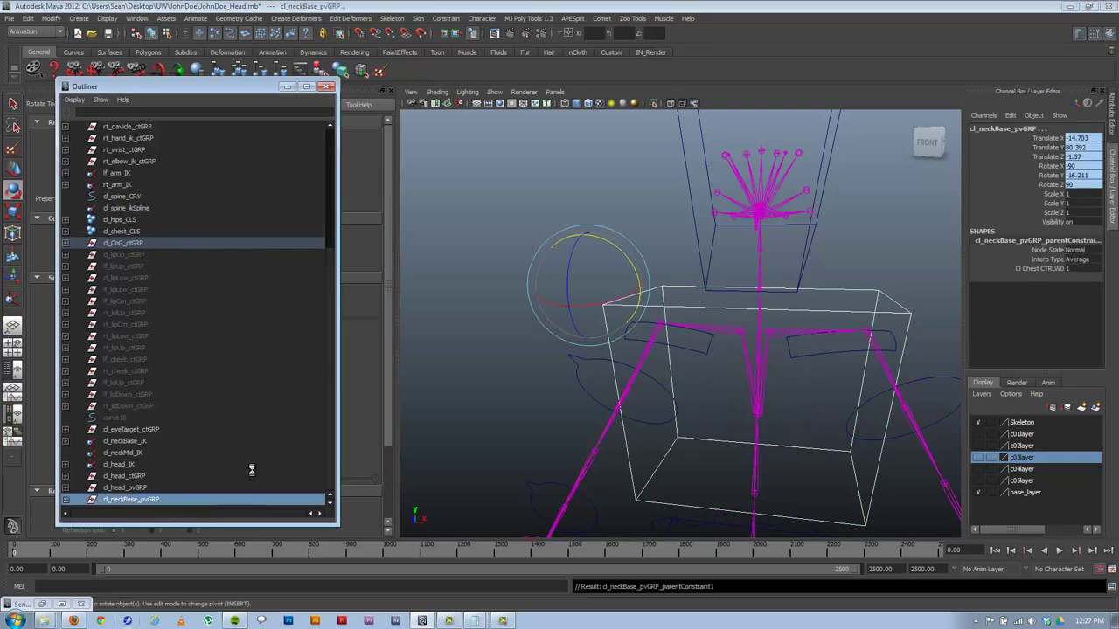
click(619, 195)
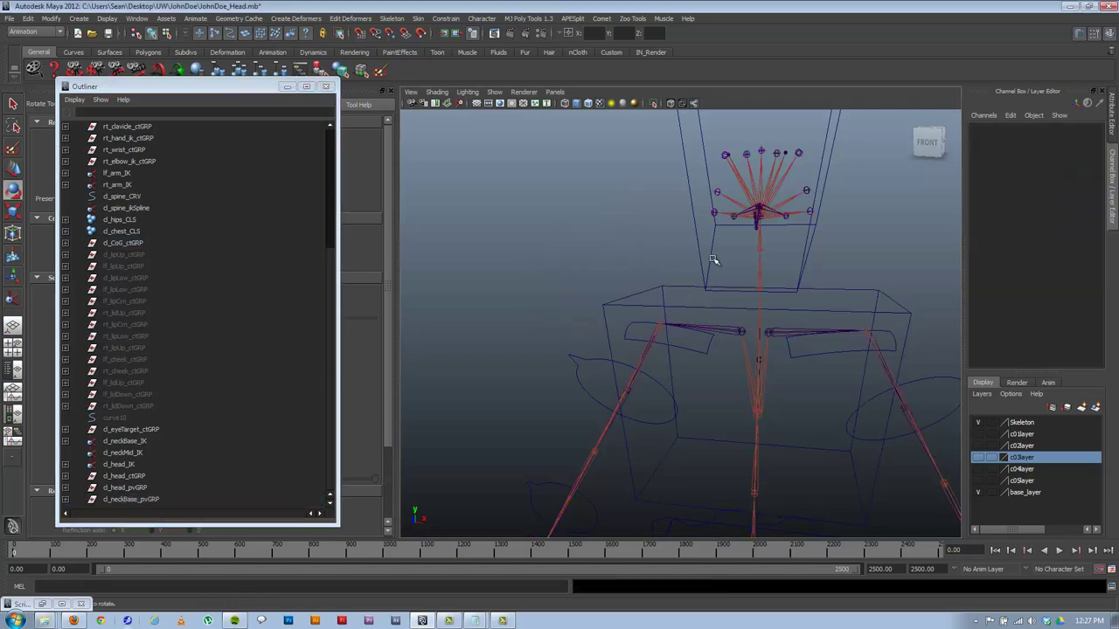
Examine the neck and head joint chain and the surrounding head and chest controls from several angles
alt+drag(750, 237, 729, 282)
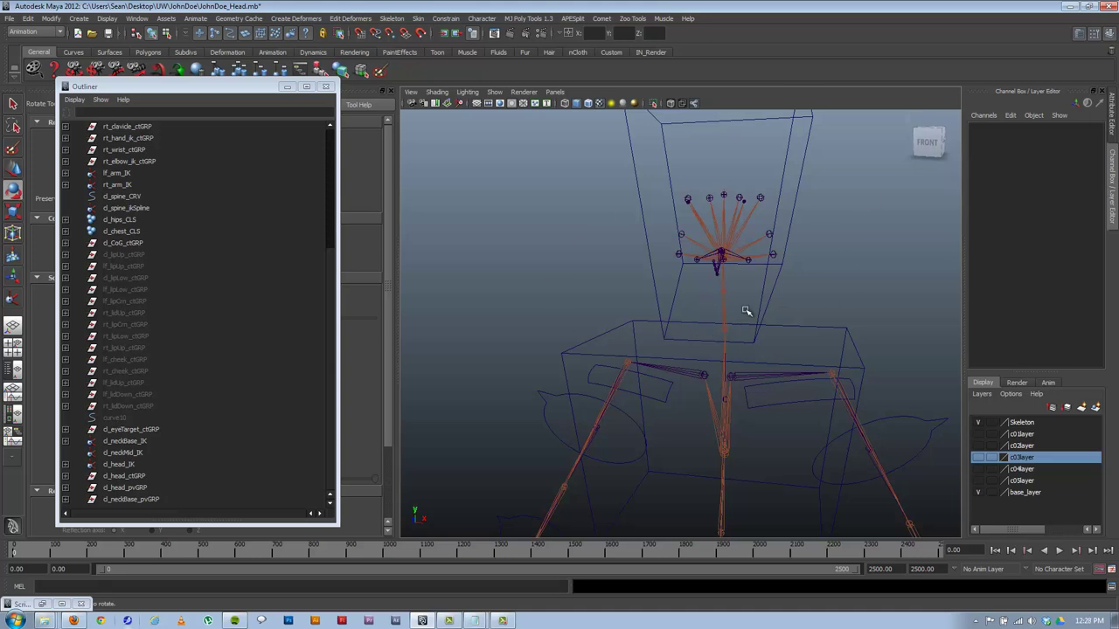
alt+drag(722, 276, 718, 346)
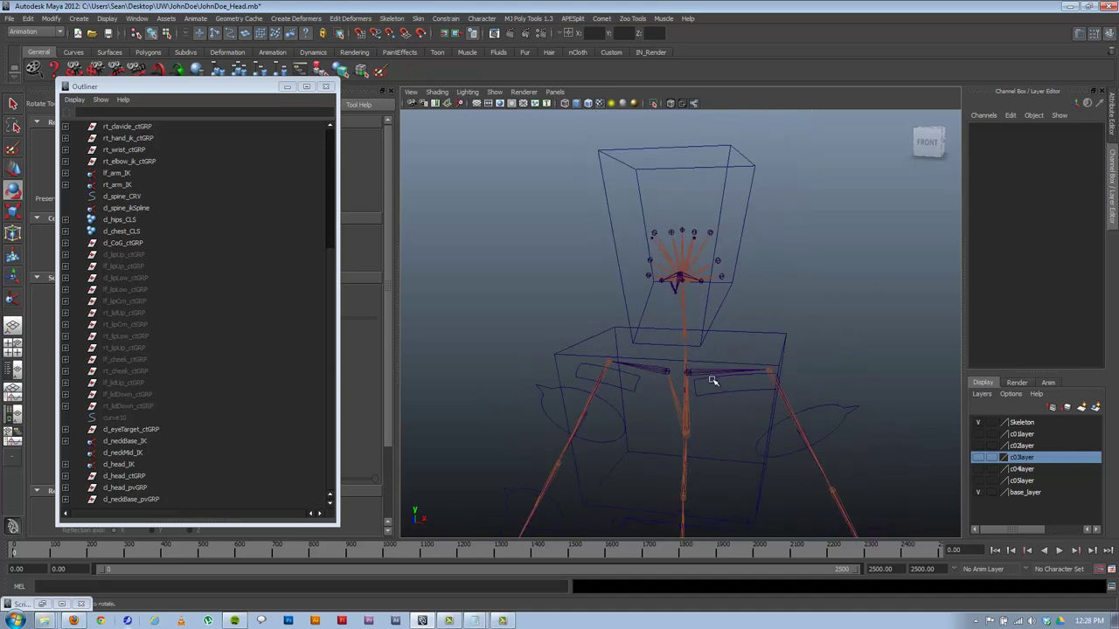
mouse_move(658, 390)
alt+mouse_down()
mouse_move(612, 387)
mouse_move(639, 390)
alt+mouse_up()
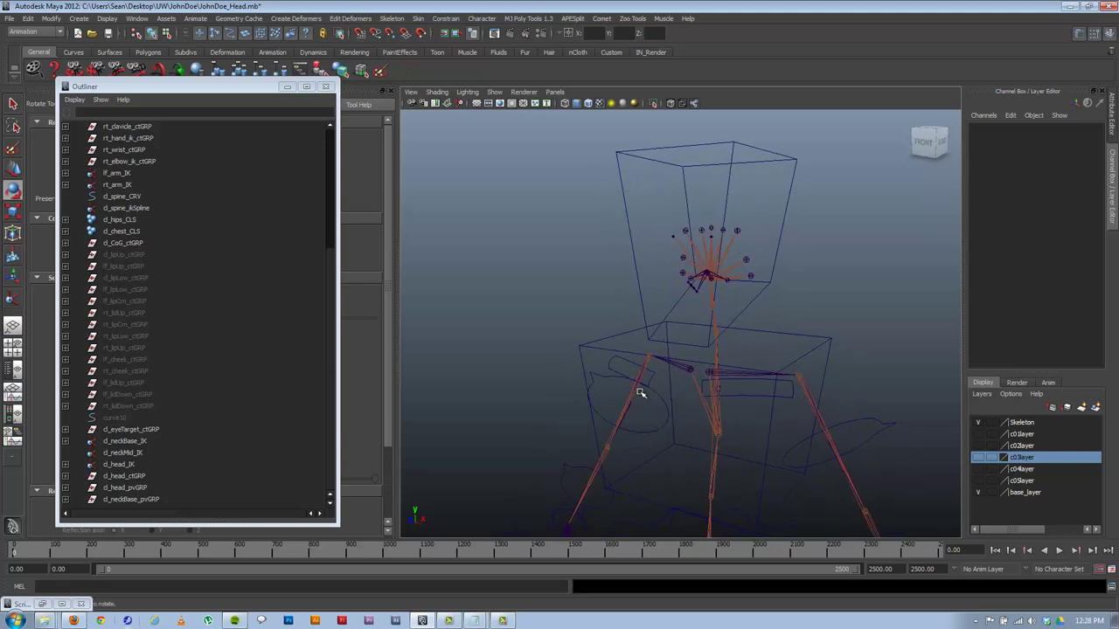
alt+drag(655, 347, 682, 345)
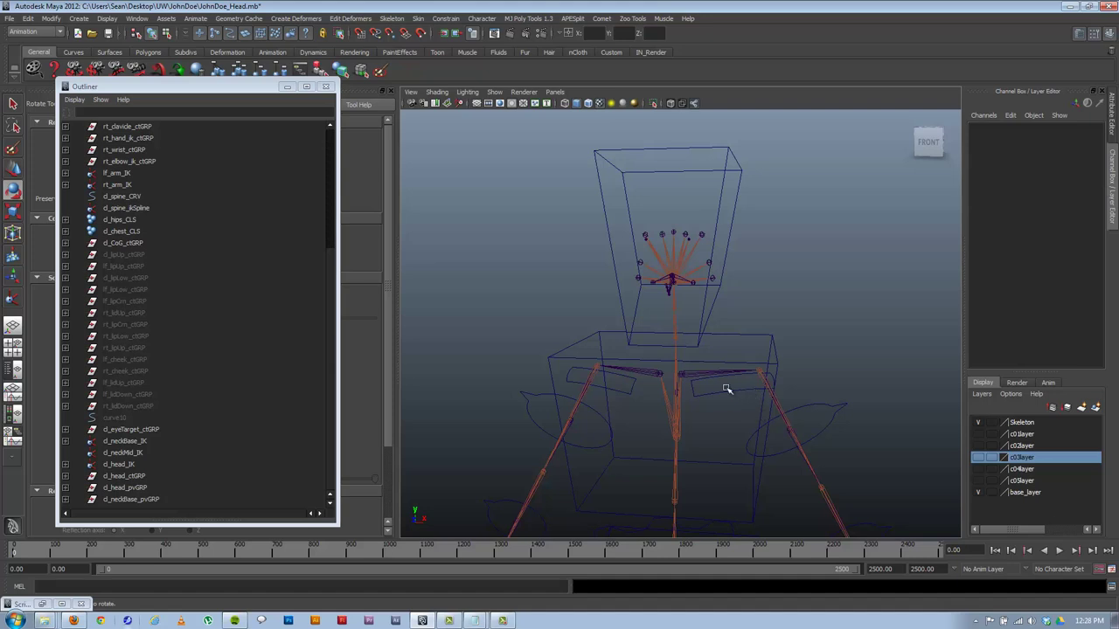
alt+middle_drag(604, 328, 597, 367)
alt+right_drag(597, 367, 746, 379)
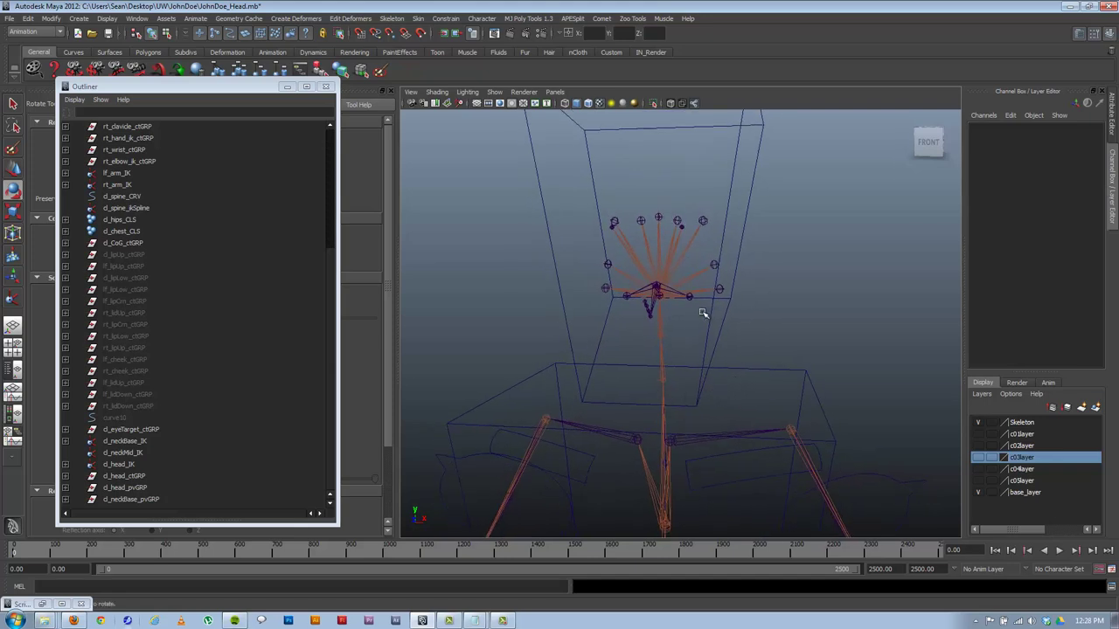
alt+right_drag(659, 353, 744, 401)
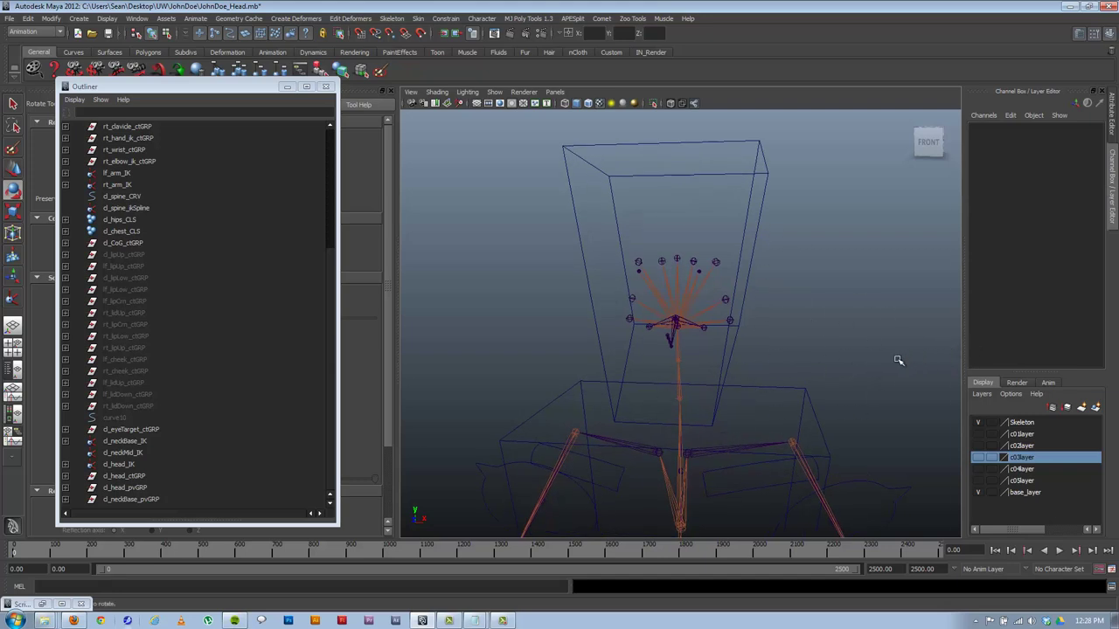
mouse_move(705, 393)
alt+mouse_down()
mouse_move(719, 395)
mouse_move(694, 398)
alt+mouse_up()
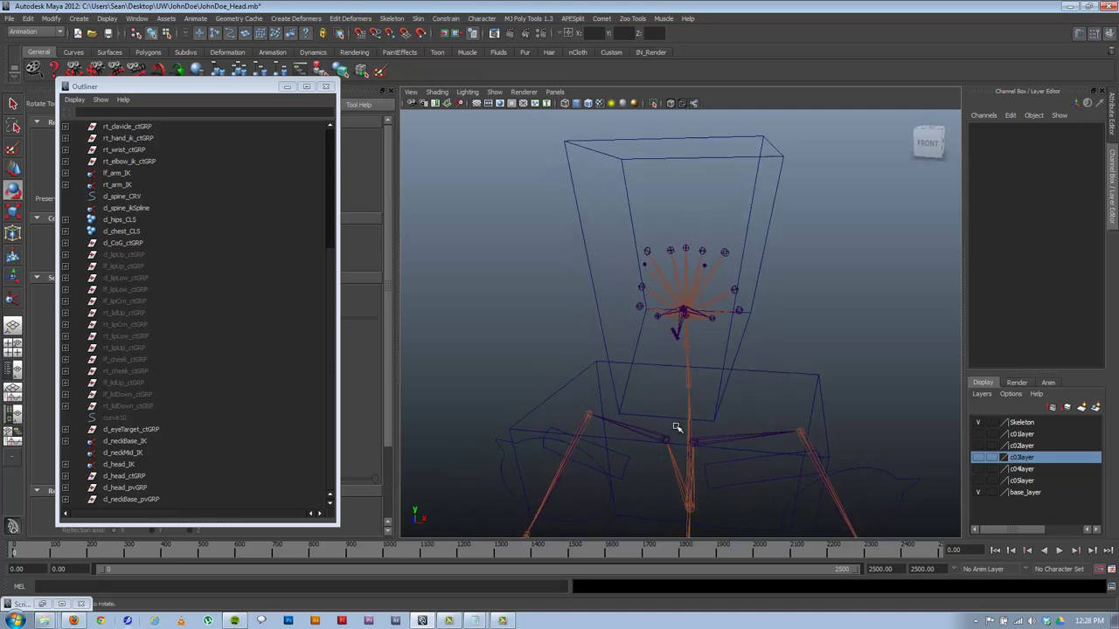
alt+right_drag(624, 386, 774, 405)
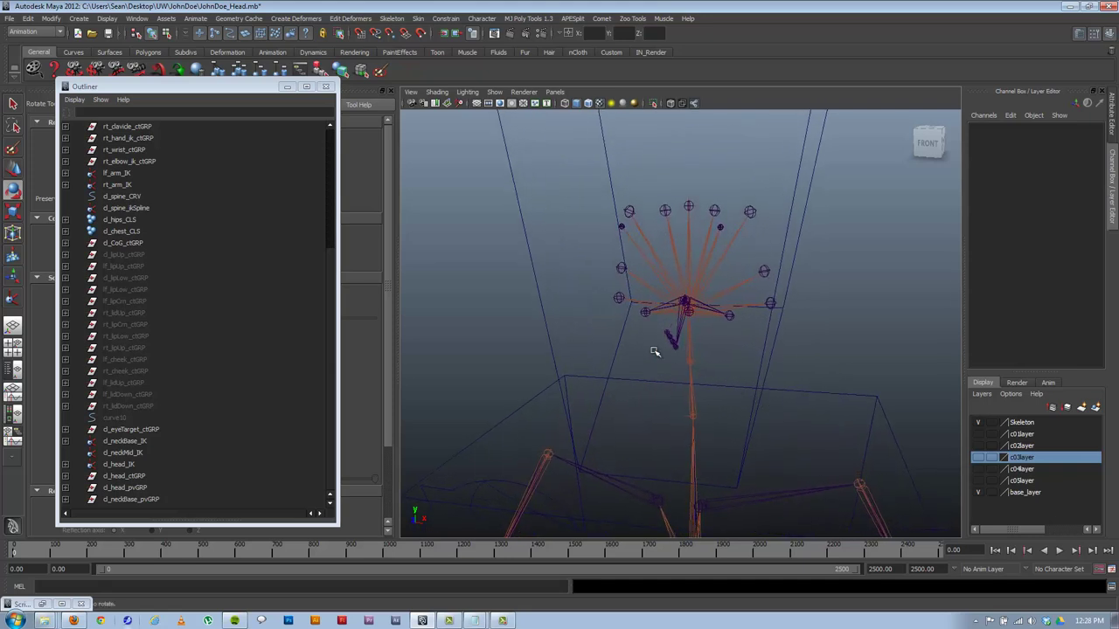
alt+drag(748, 422, 679, 412)
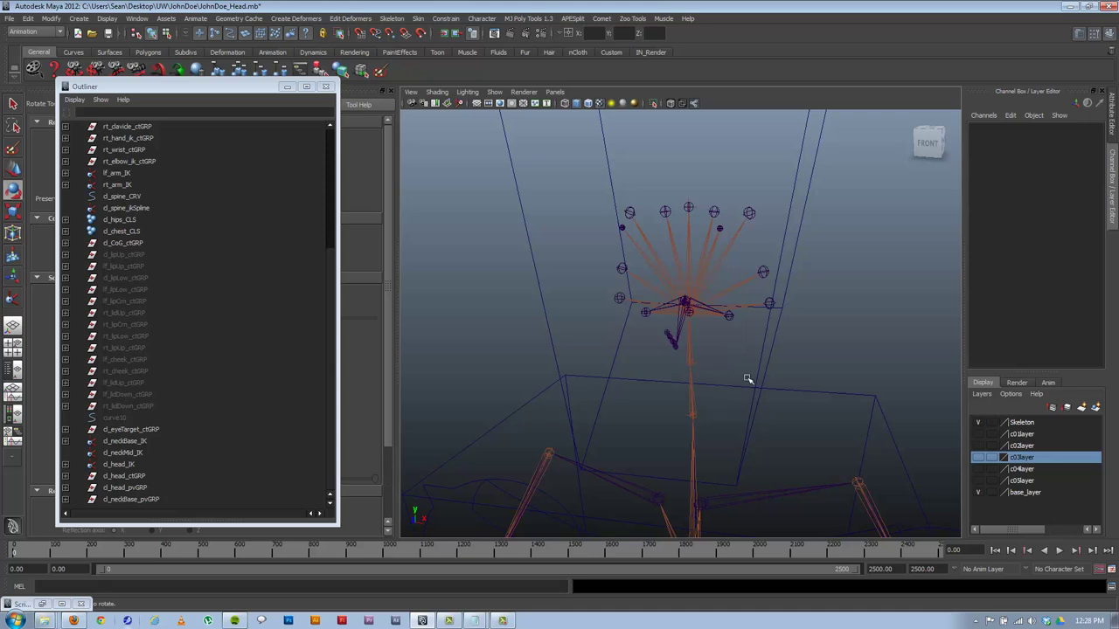
alt+drag(725, 370, 778, 339)
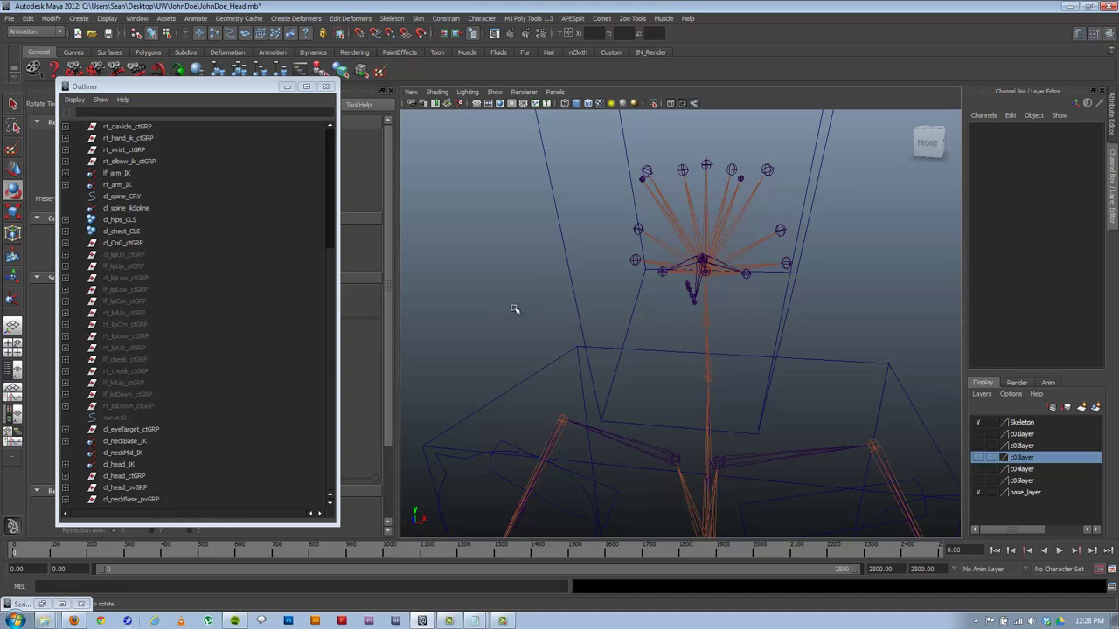
Duplicate cl_neckBase_pvGRP and delete the parent constraint copied beneath the duplicate
click(118, 499)
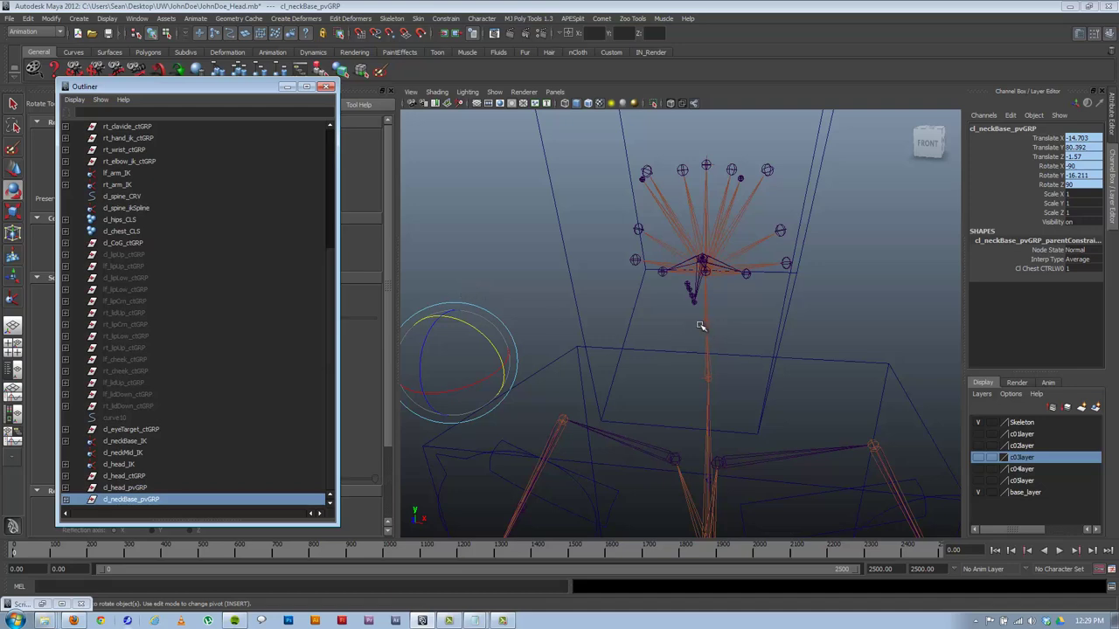
alt+drag(607, 368, 650, 327)
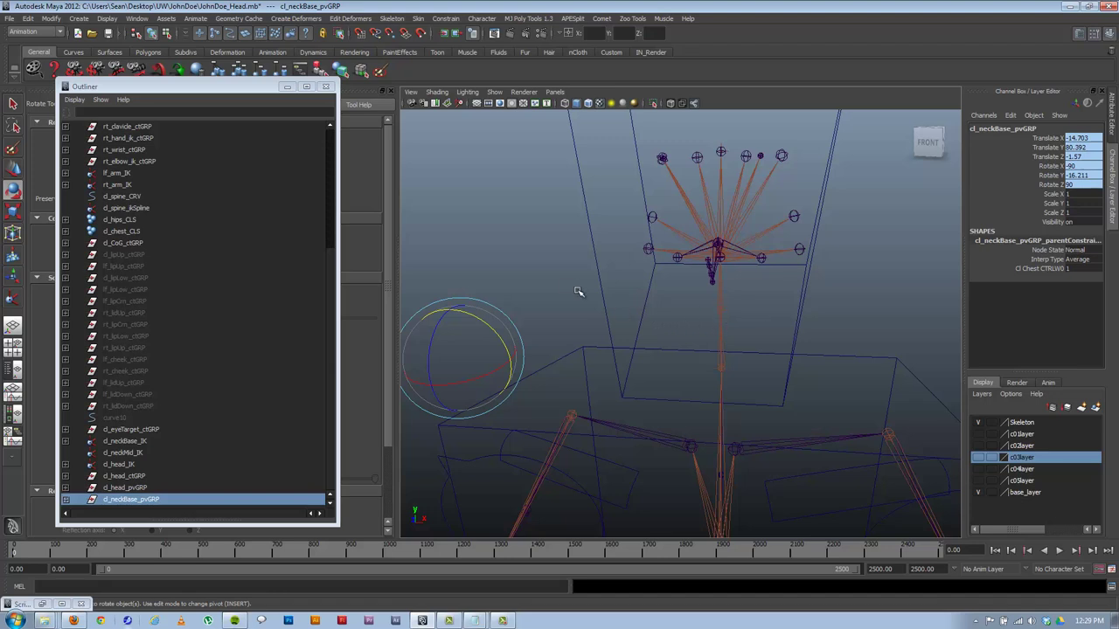
click(444, 298)
click(131, 499)
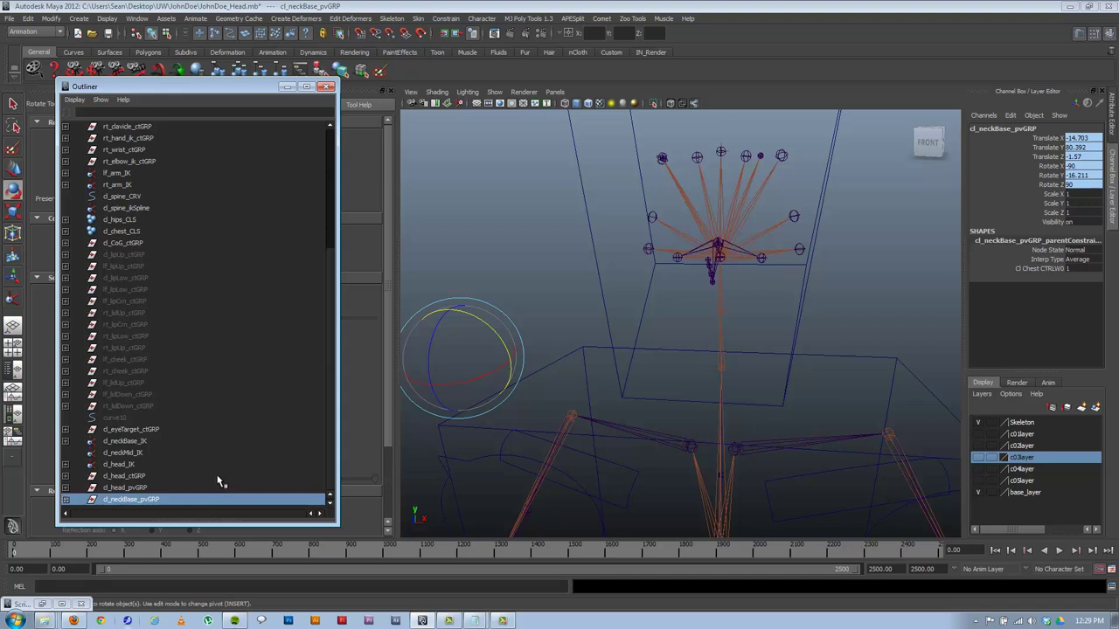
key(ctrl+d)
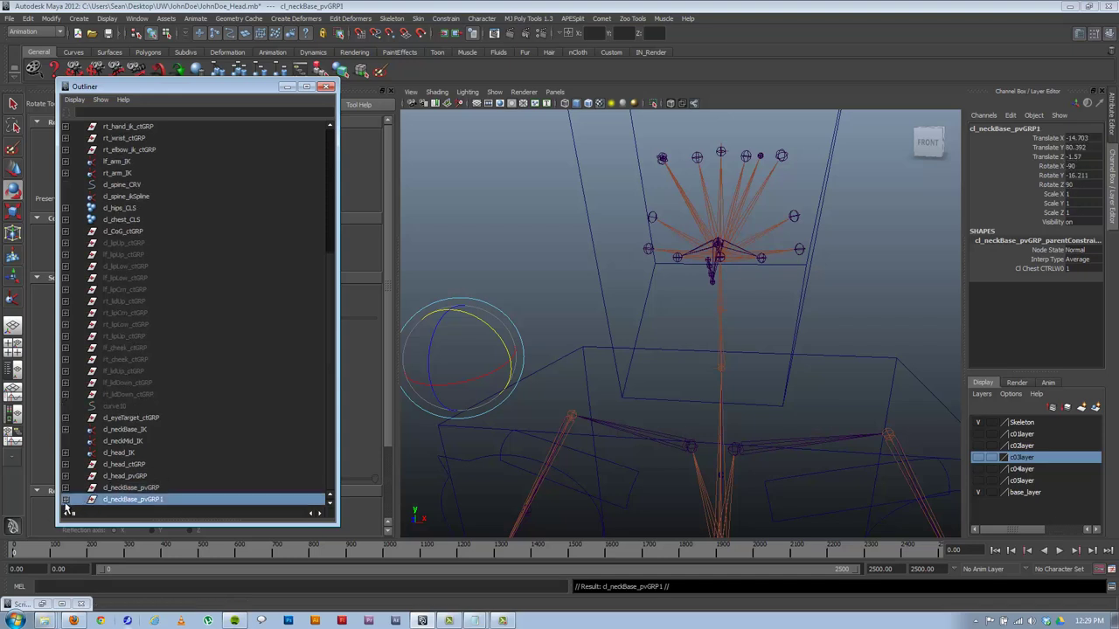
click(65, 500)
click(125, 499)
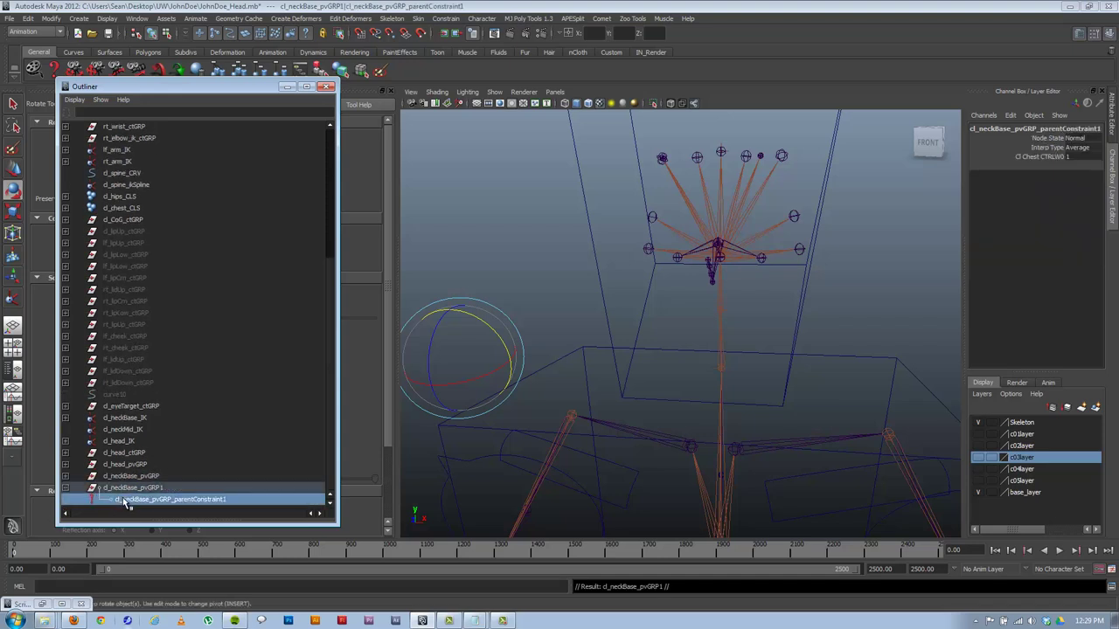
key(Delete)
Rename the duplicated pole vector group to cl_neckMid_pvGRP
click(140, 501)
double_click(140, 501)
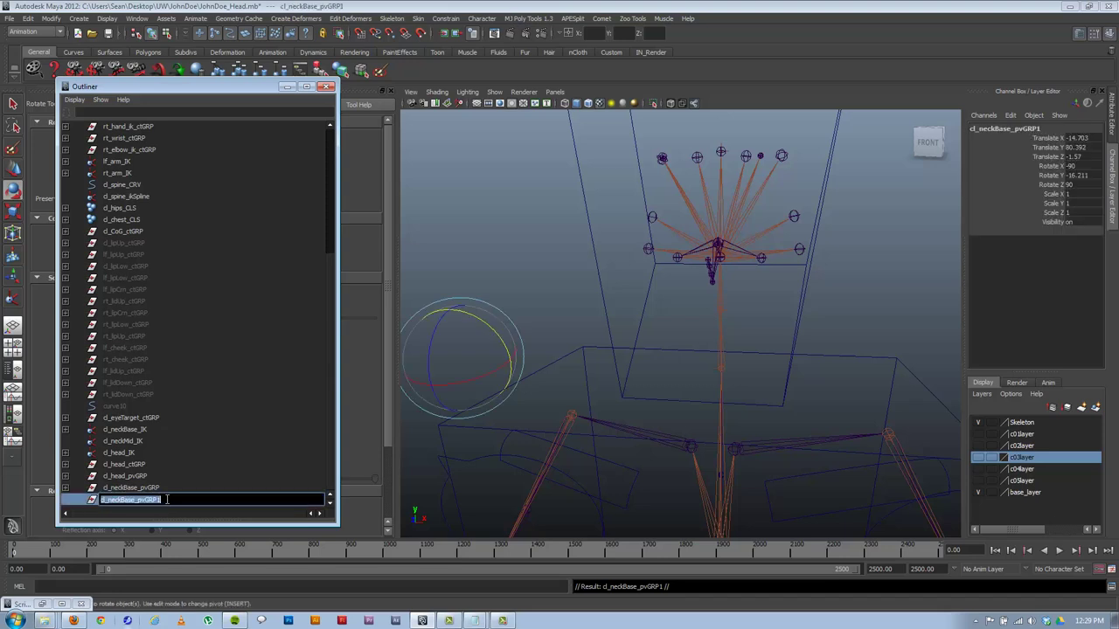
click(174, 499)
text(Mid)
text(Mid)
key(Return)
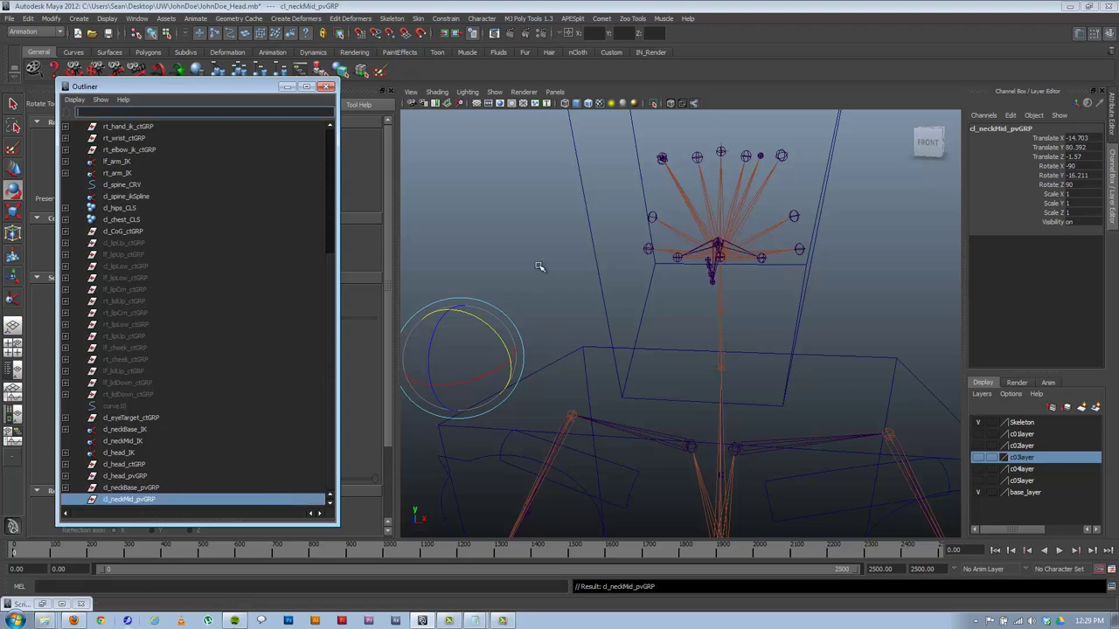
Parent cl_neckMid_pvGRP to the cl_spine_e_JNT joint in the middle of the neck
key(ctrl+a)
key(w)
alt+middle_drag(549, 309, 606, 294)
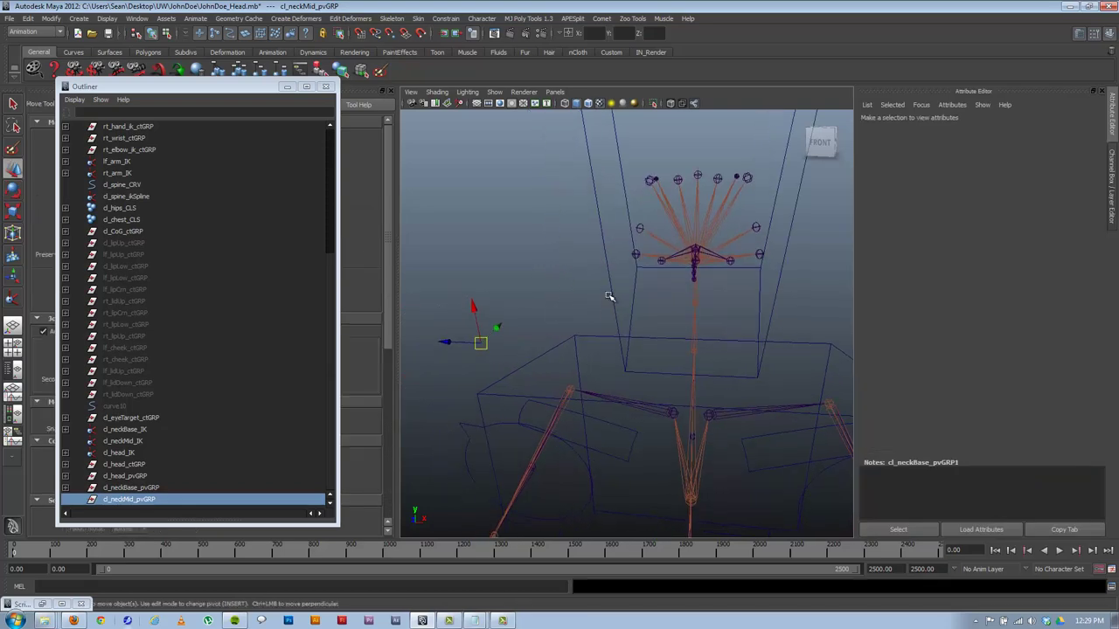
shift+click(697, 298)
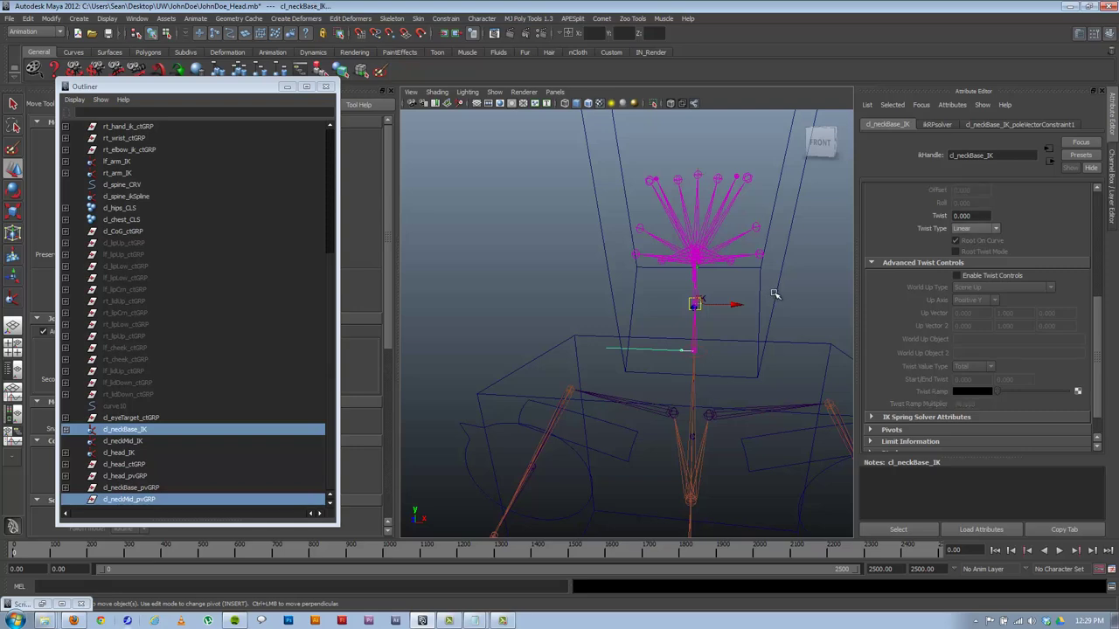
key(z)
alt+right_drag(640, 316, 756, 286)
shift+click(746, 282)
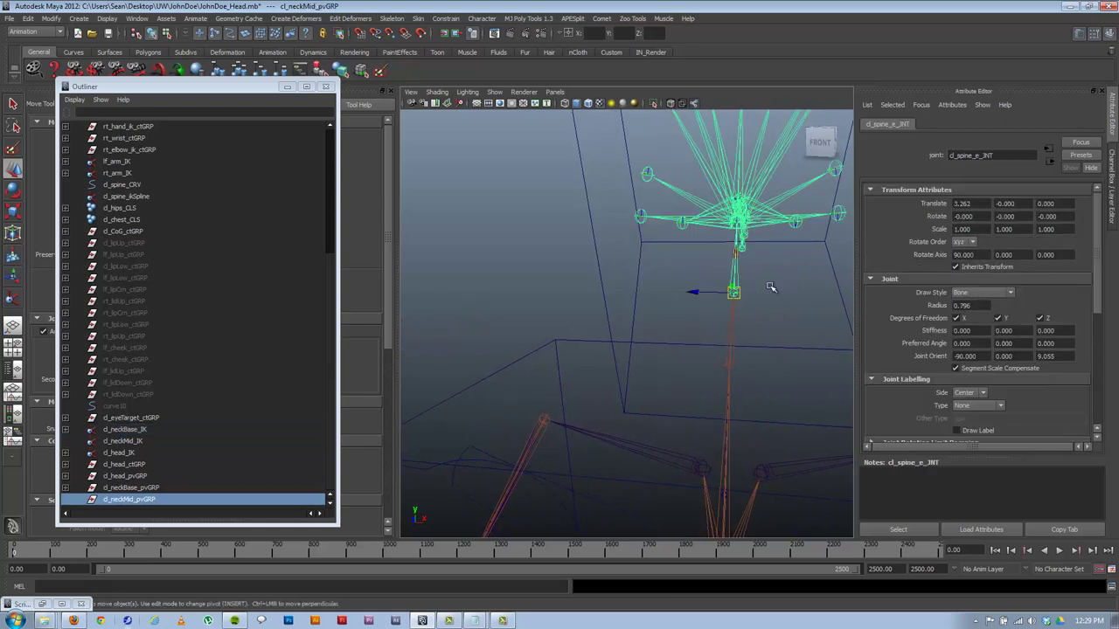
key(p)
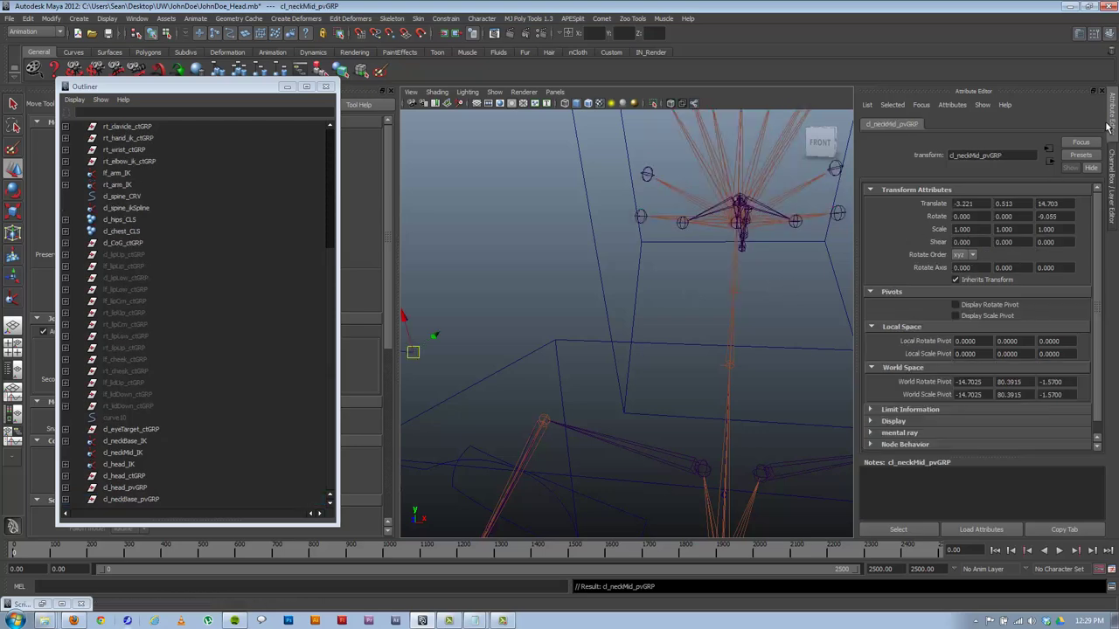
Set all translation and rotation values of cl_neckMid_pvGRP to 0 and move it sideways from the neck to a Translate Z of about 11.3
click(1112, 156)
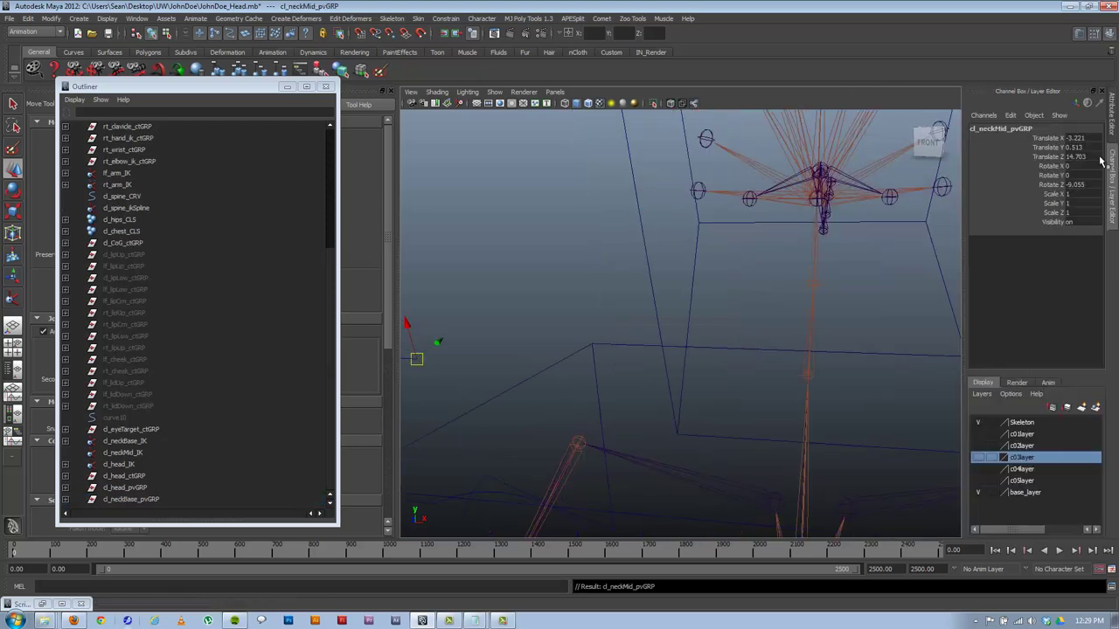
drag(1084, 192, 1084, 139)
text(0)
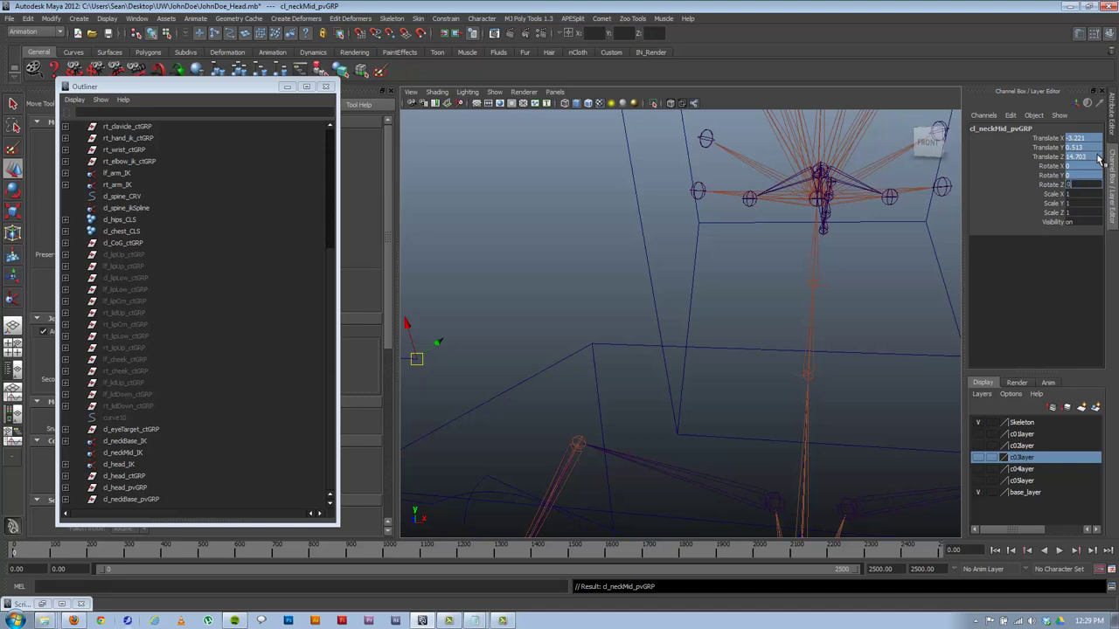
key(Return)
drag(774, 282, 445, 274)
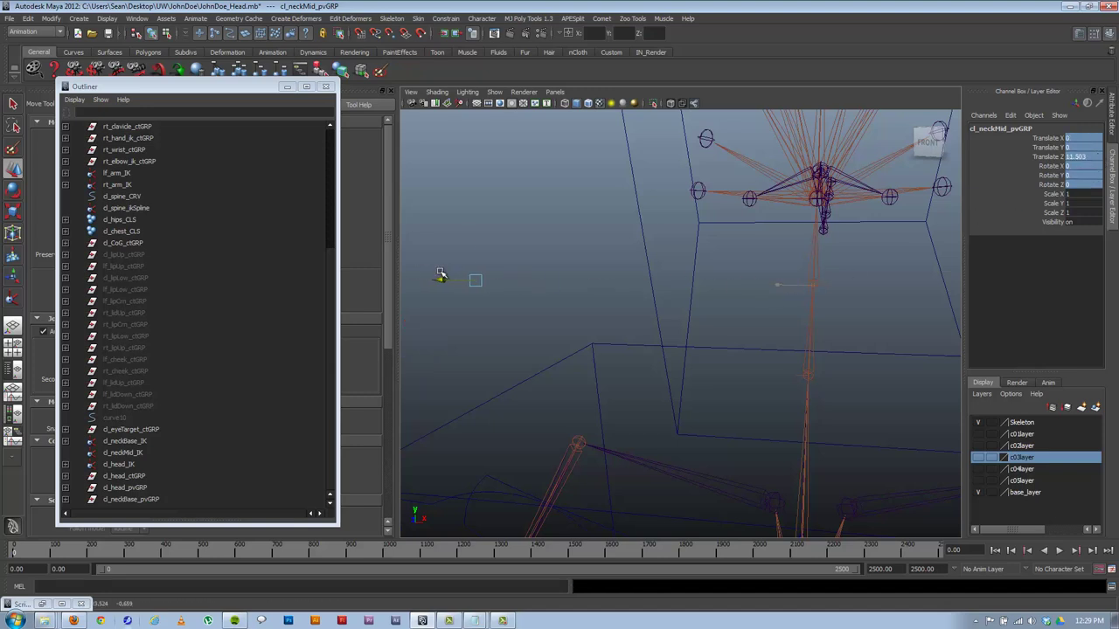
Unparent cl_neckMid_pvGRP from its joint and make it the pole vector constraint target for cl_neckMid_IK
key(shift+p)
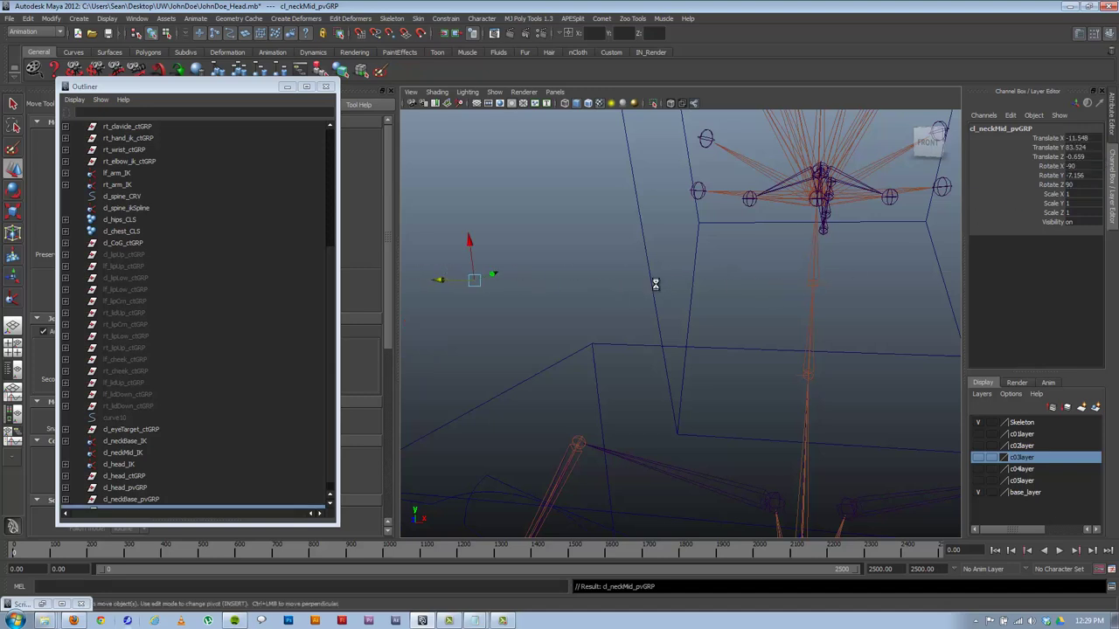
double_click(1013, 131)
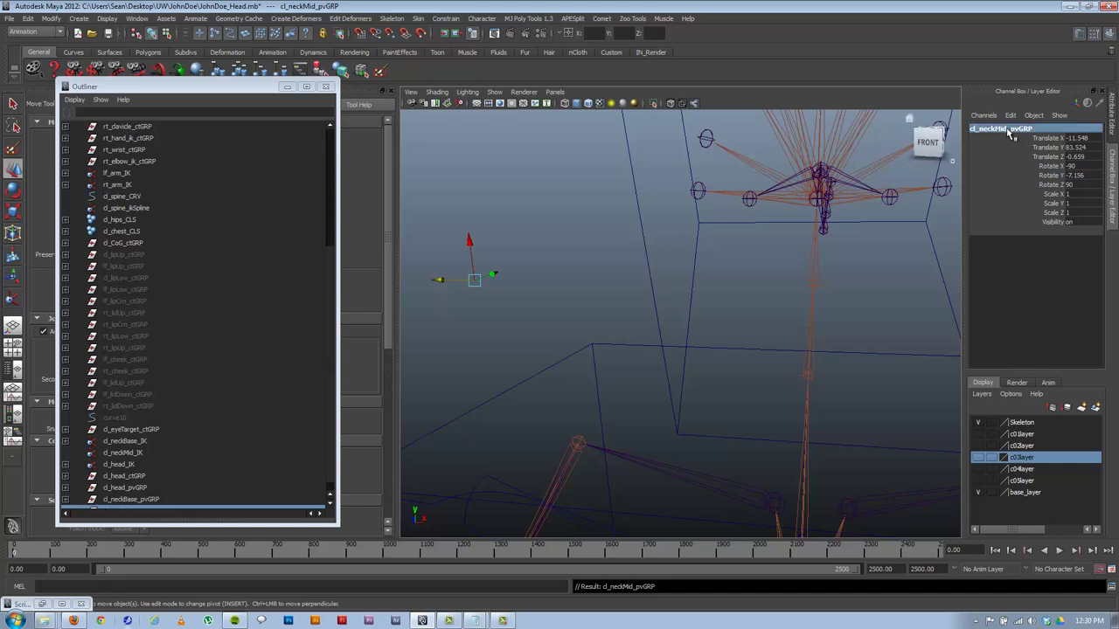
alt+right_drag(646, 303, 554, 292)
drag(330, 398, 300, 468)
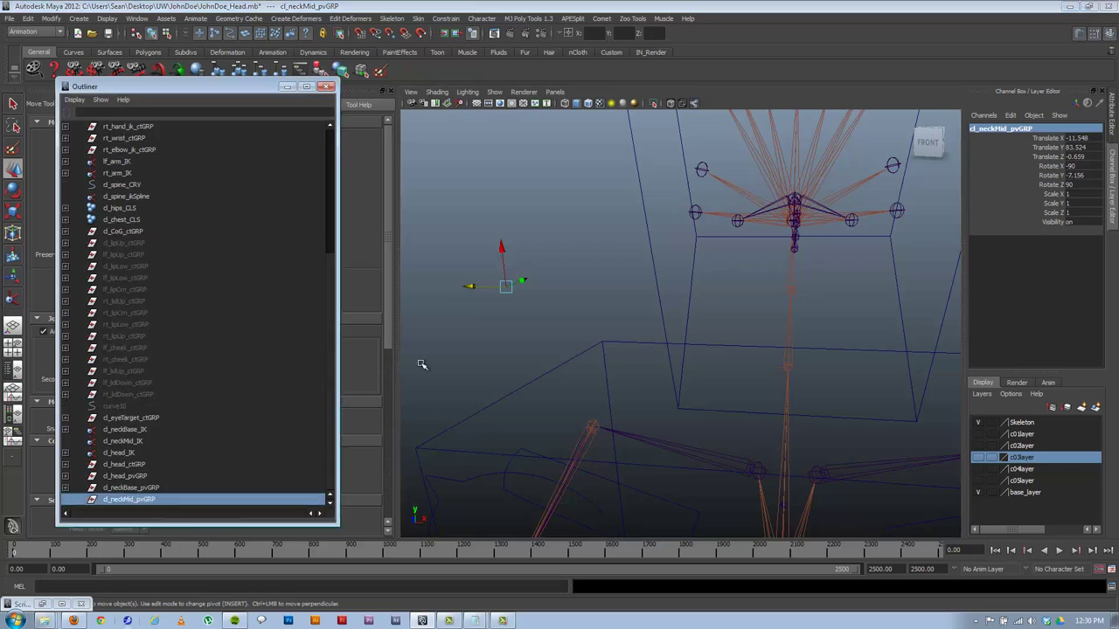
click(132, 441)
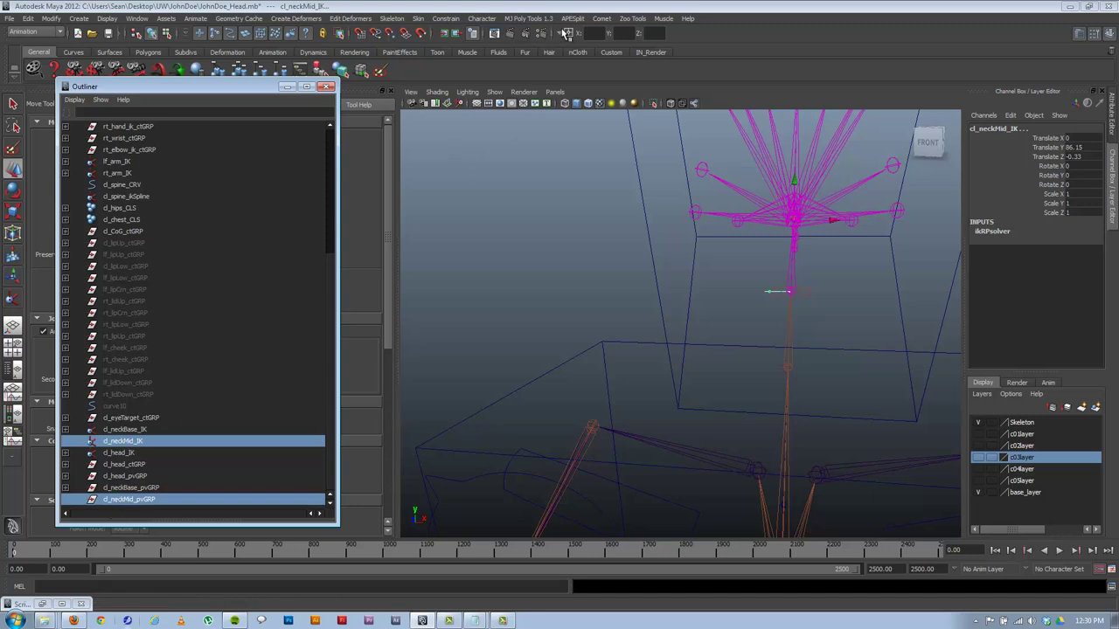
click(446, 18)
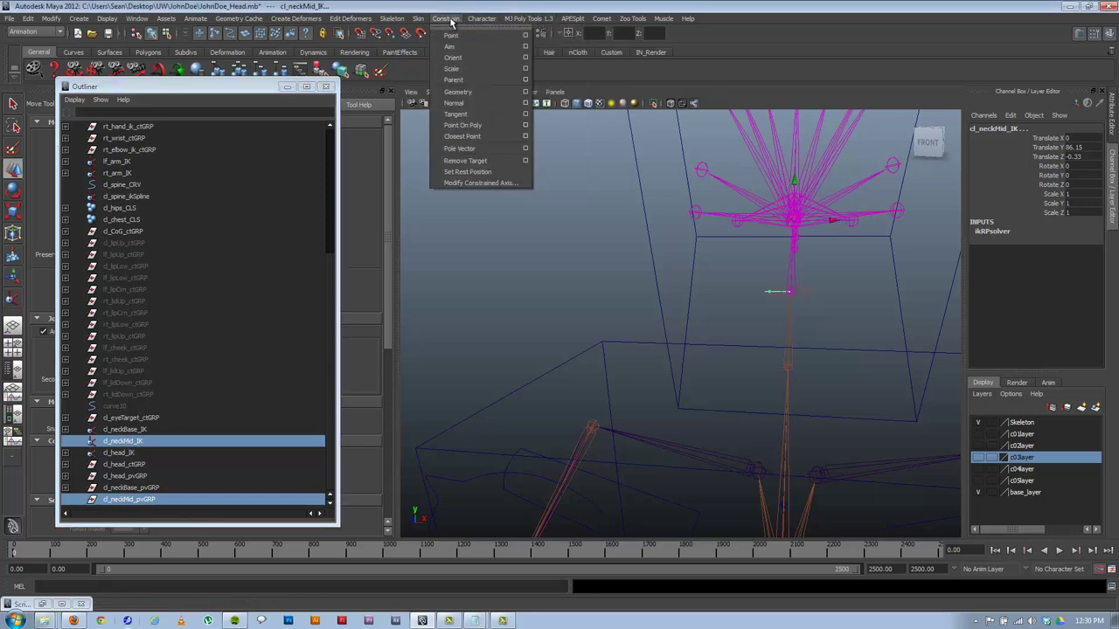
click(463, 148)
click(511, 301)
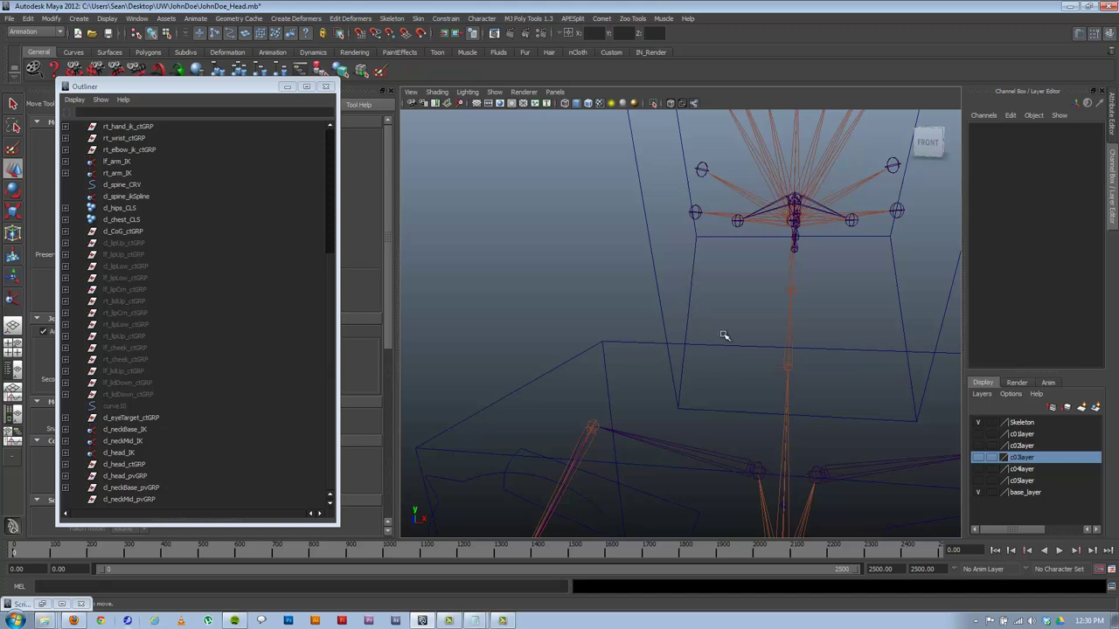
alt+drag(712, 346, 657, 361)
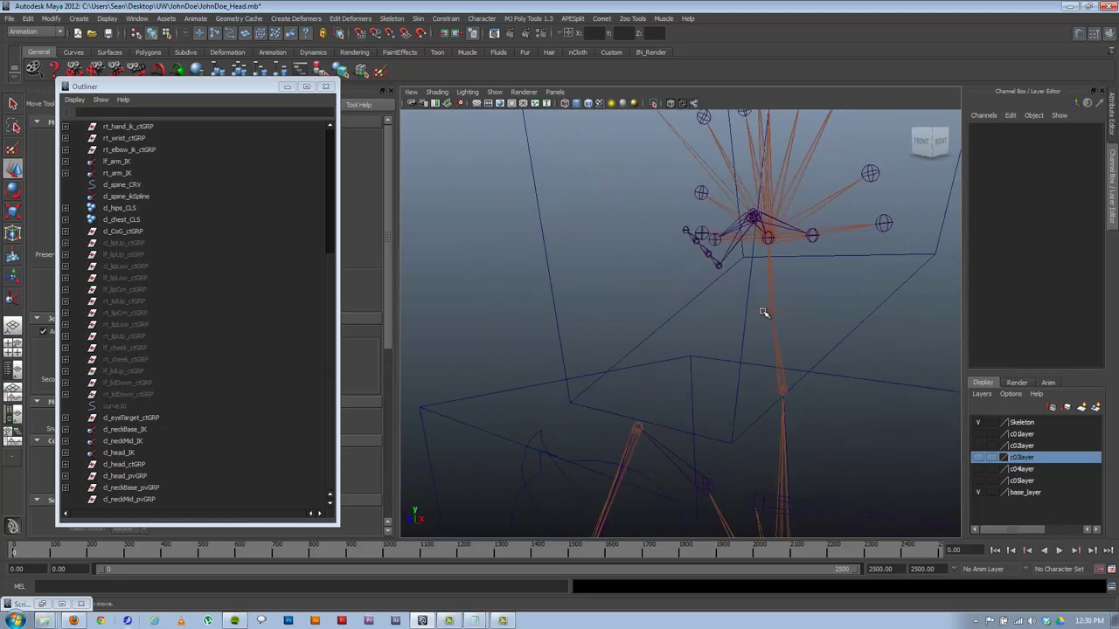
click(138, 499)
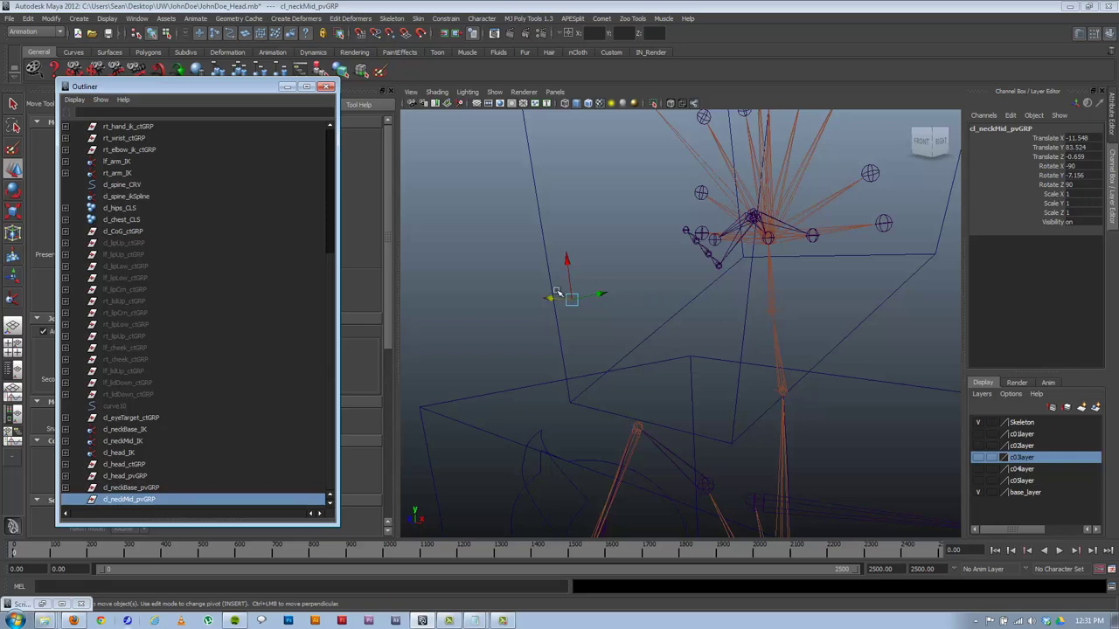
alt+drag(665, 305, 727, 348)
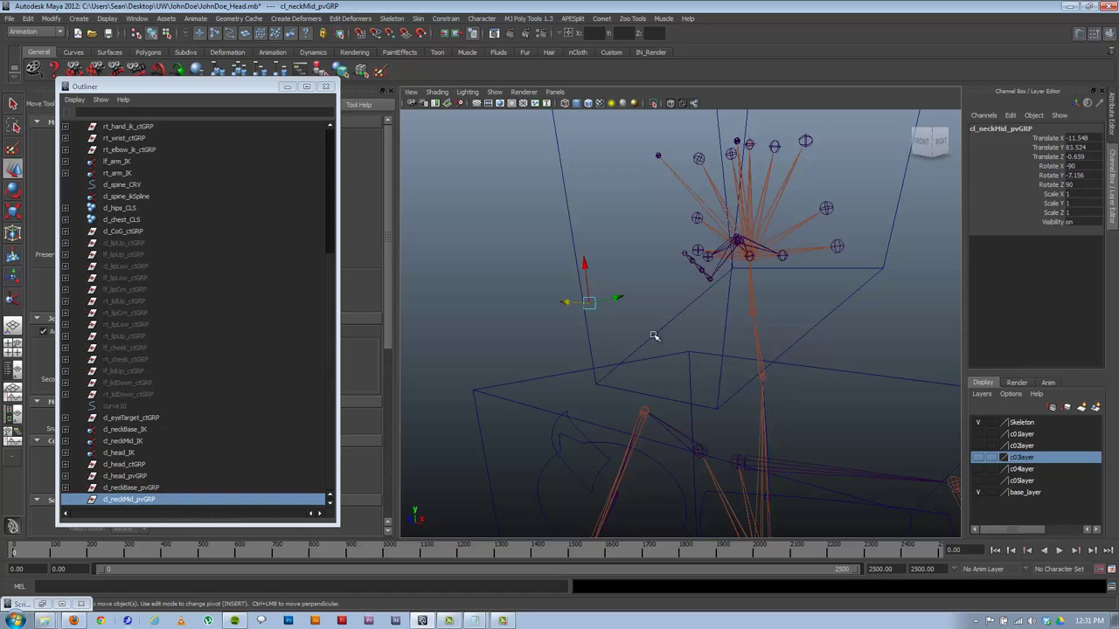
alt+middle_drag(757, 344, 689, 327)
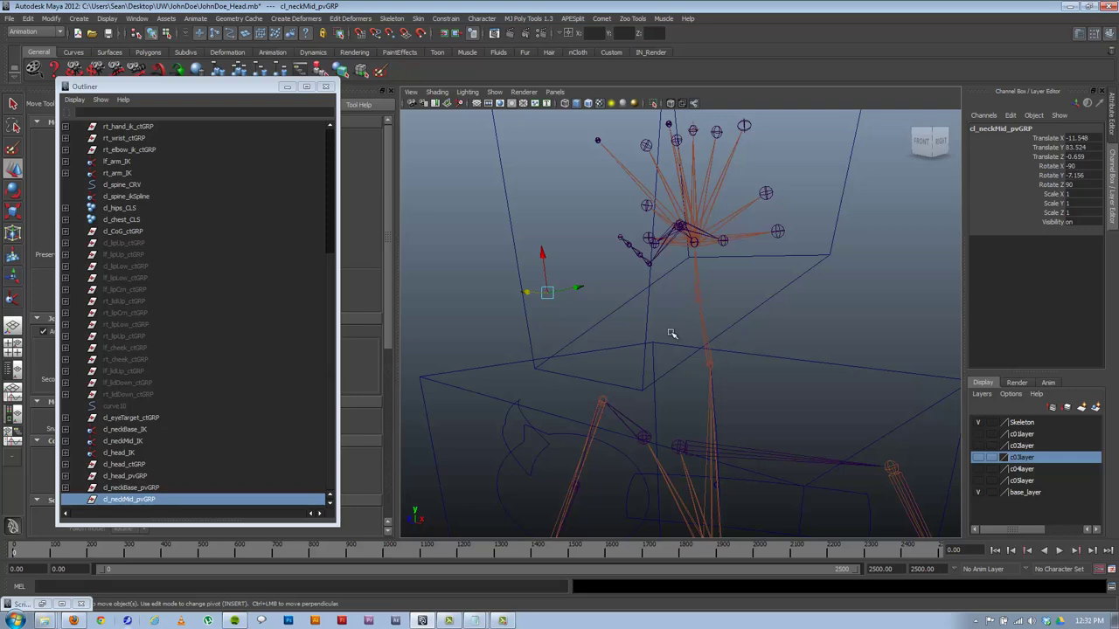
mouse_move(671, 334)
alt+mouse_down()
mouse_move(542, 308)
mouse_move(679, 323)
mouse_move(709, 340)
mouse_move(674, 330)
mouse_move(692, 338)
mouse_move(749, 329)
mouse_move(727, 338)
mouse_move(632, 318)
mouse_move(730, 330)
mouse_move(679, 325)
mouse_move(691, 332)
alt+mouse_up()
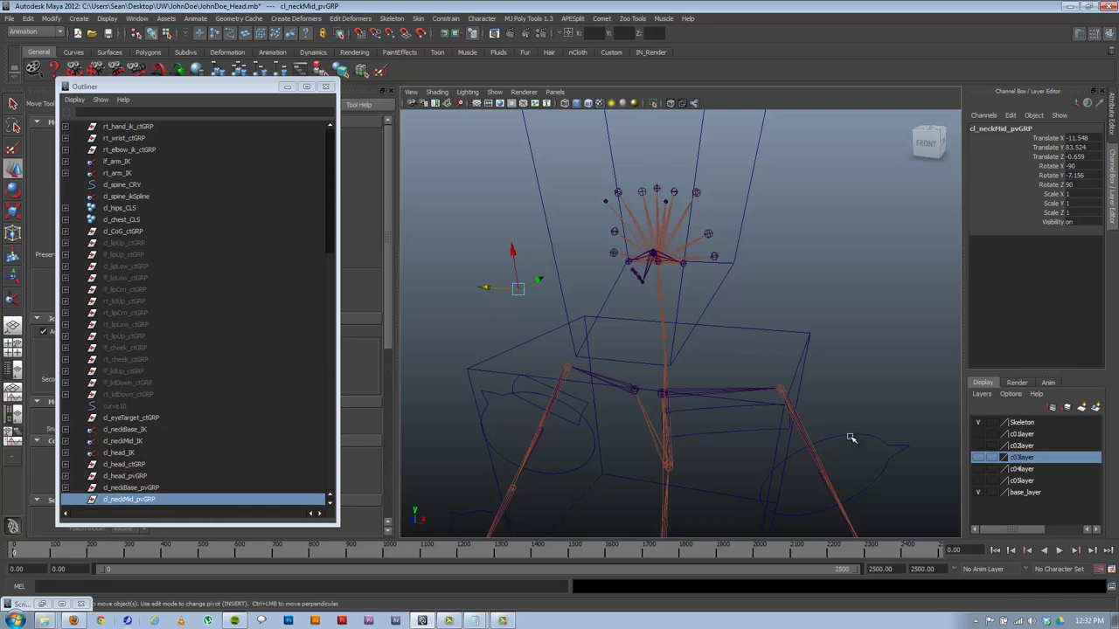
alt+drag(852, 436, 815, 349)
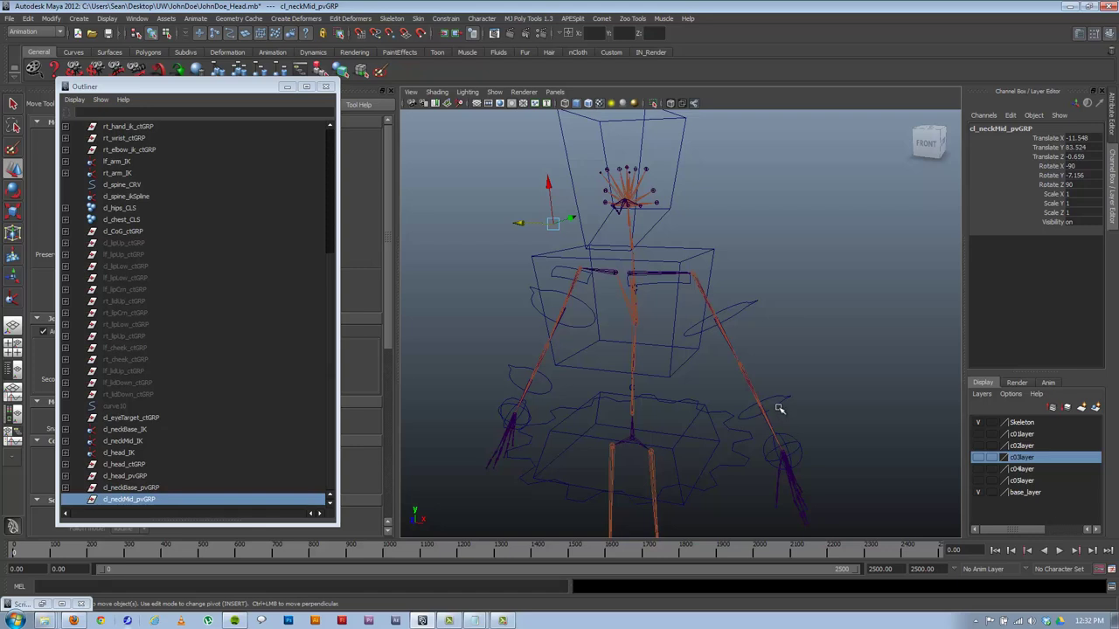
Duplicate lf_elbow_fk_ctGRP, the parent group of the left elbow FK control, and unparent the duplicate to the world
click(782, 395)
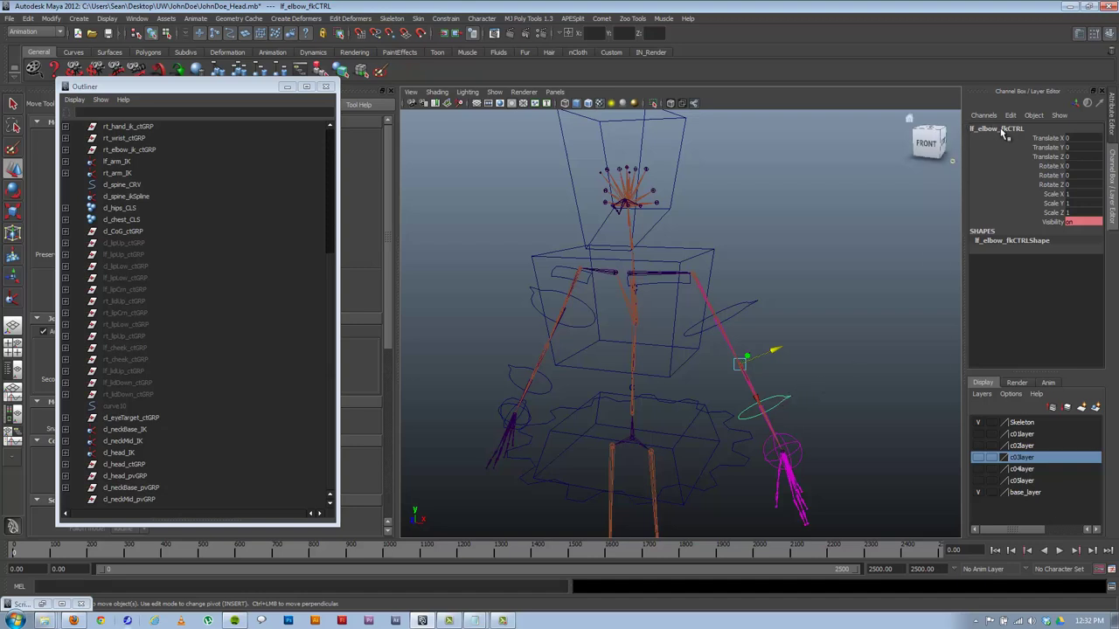
key(Up)
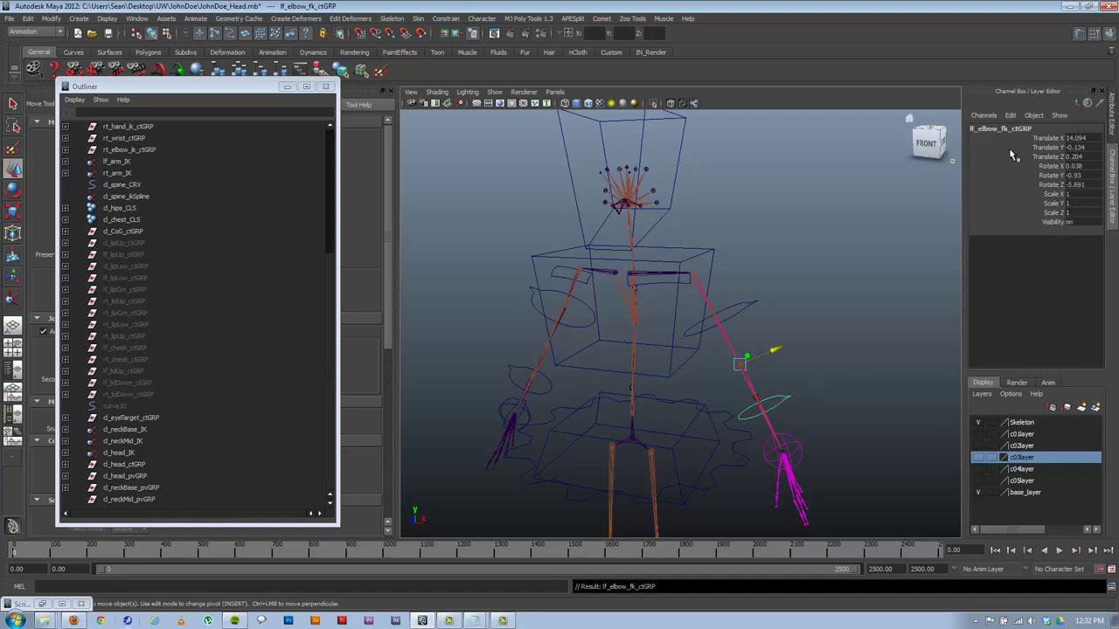
key(ctrl+d)
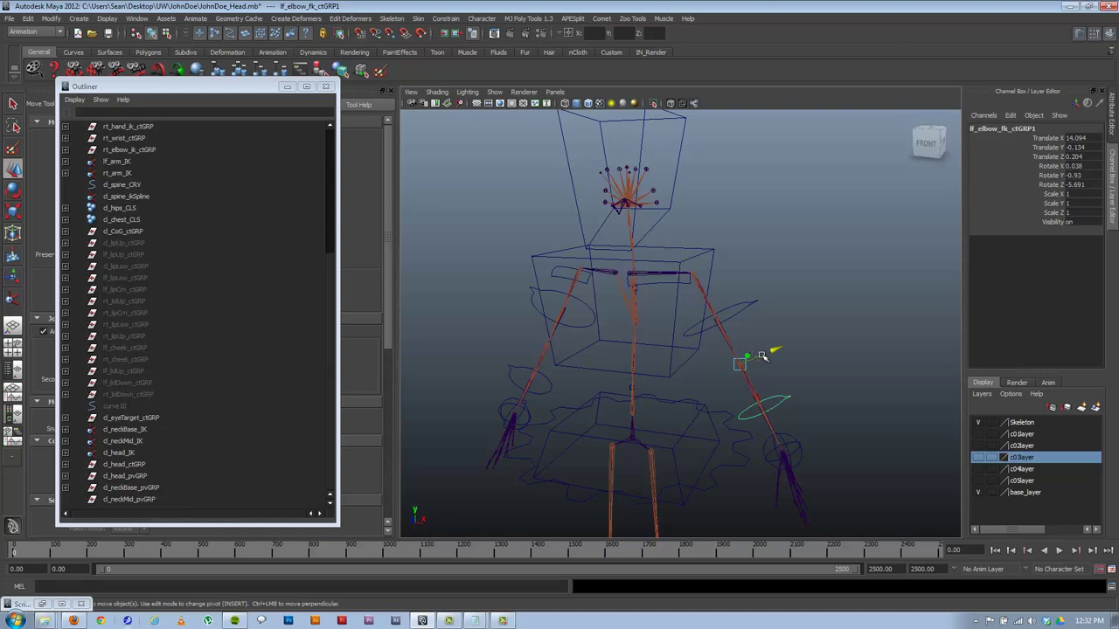
key(shift+p)
Snap the duplicated elbow control group onto the cl_spine_d_JNT joint at the base of the neck
alt+middle_drag(612, 238, 694, 279)
alt+right_drag(693, 280, 1015, 376)
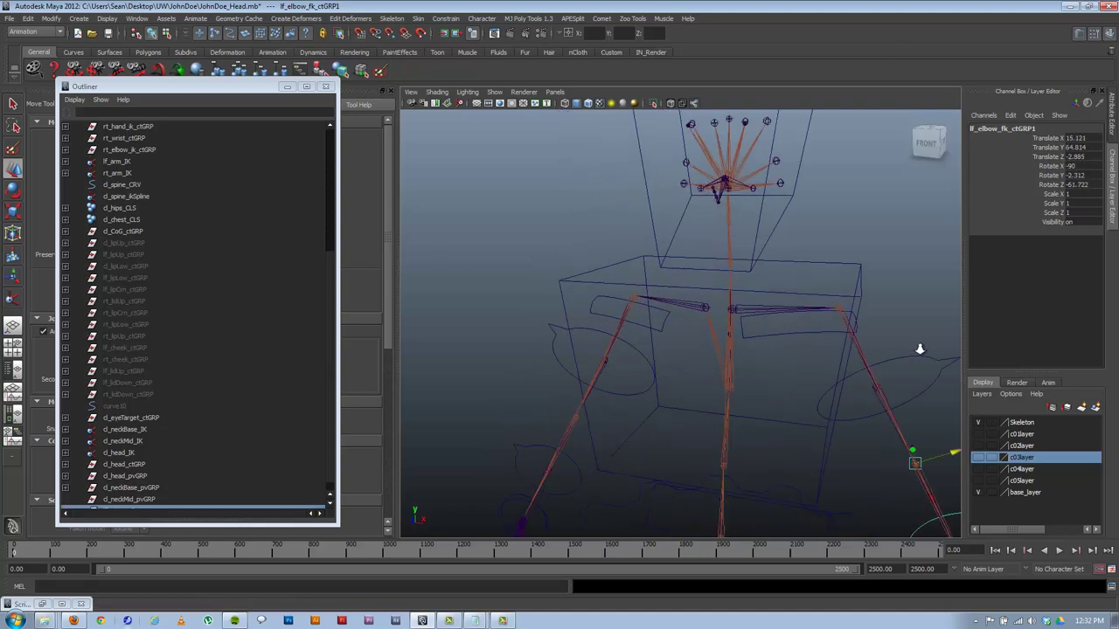
alt+middle_drag(784, 248, 735, 295)
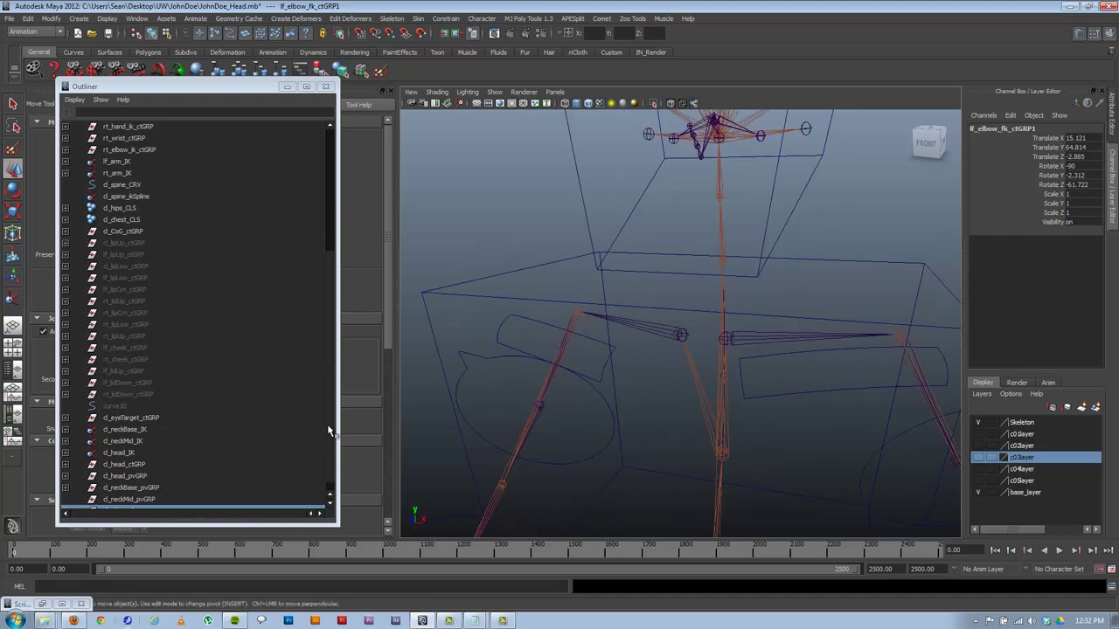
drag(328, 426, 330, 442)
key(v)
middle_drag(707, 284, 729, 247)
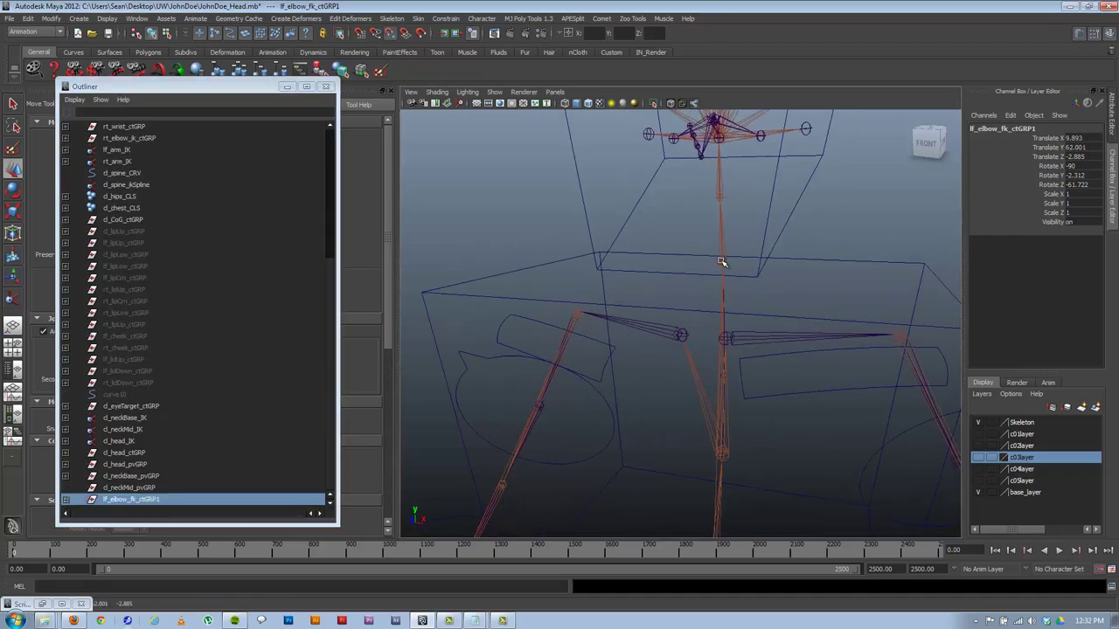
key(v)
middle_click(724, 263)
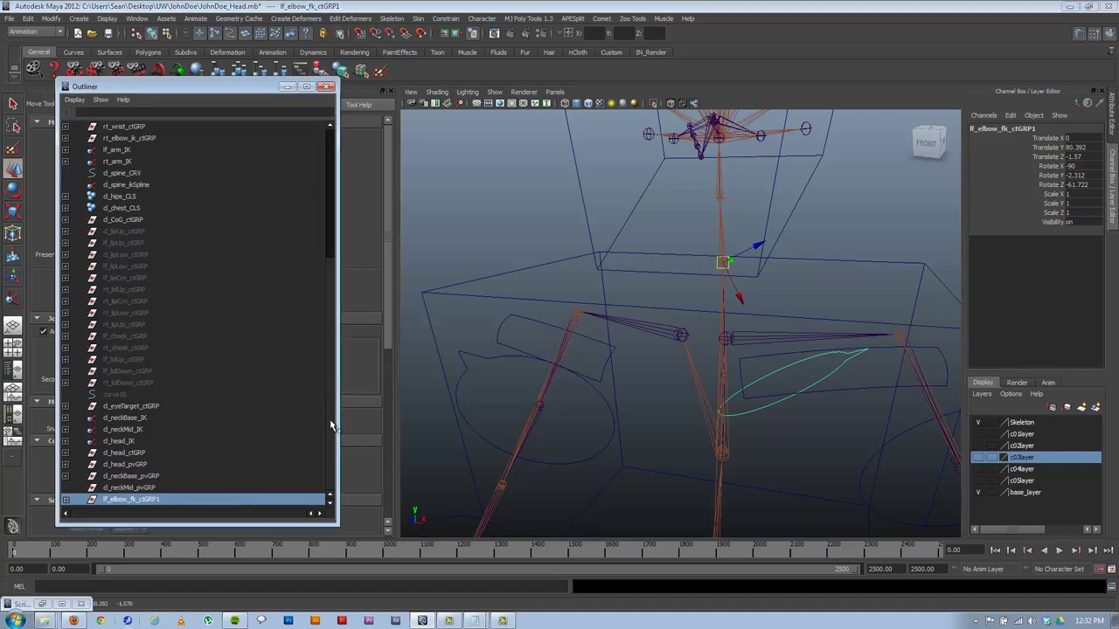
Orient-constrain the duplicated elbow control group to the cl_spine_d_JNT joint
click(723, 262)
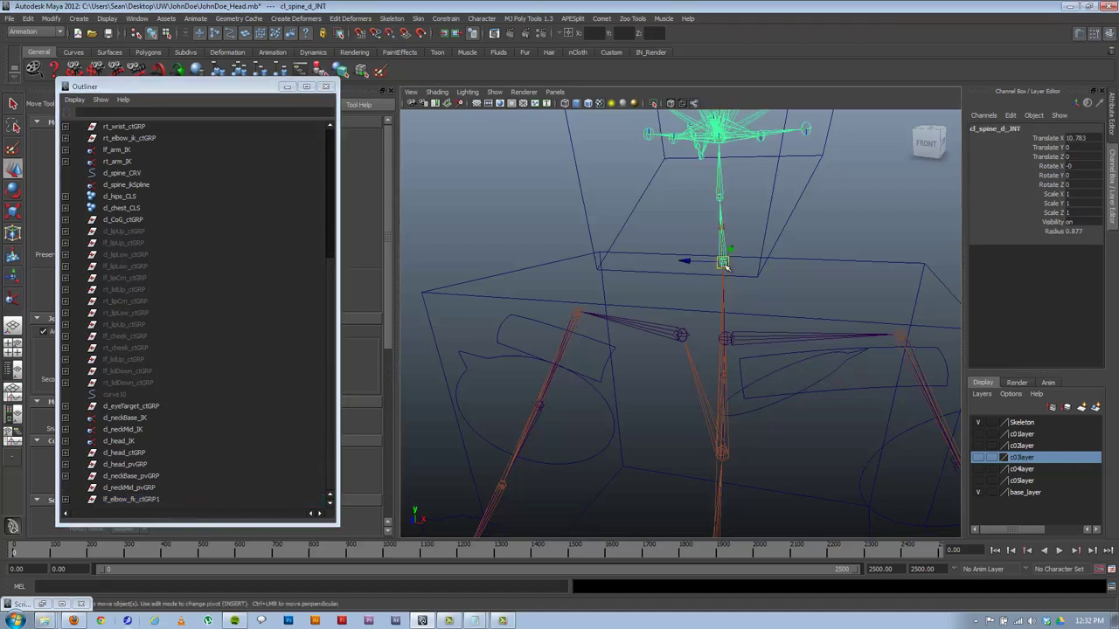
ctrl+click(130, 499)
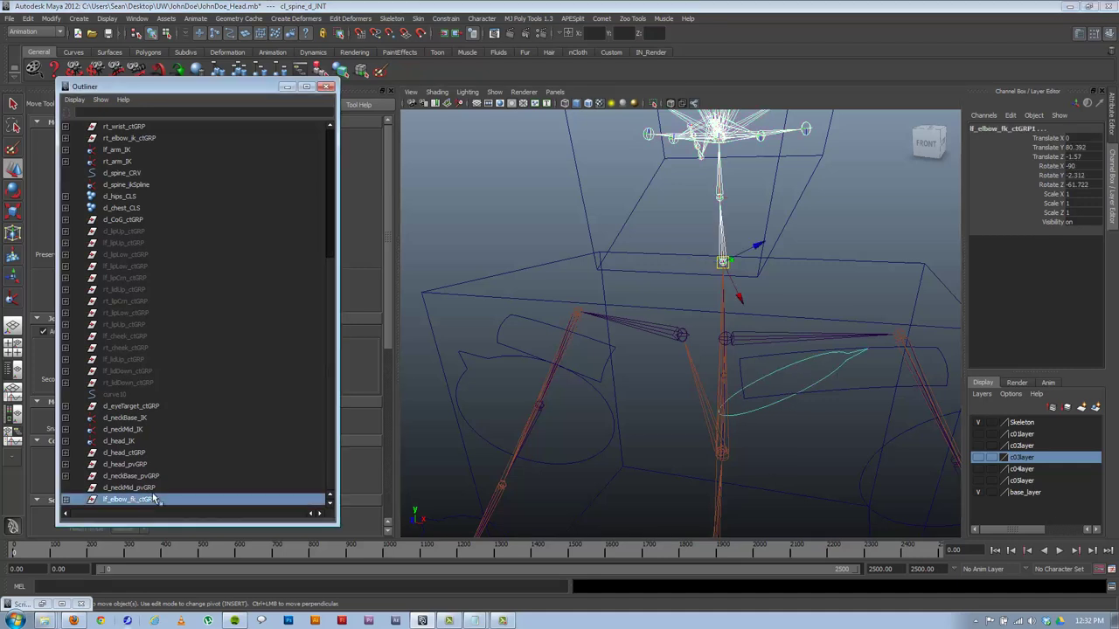
click(445, 18)
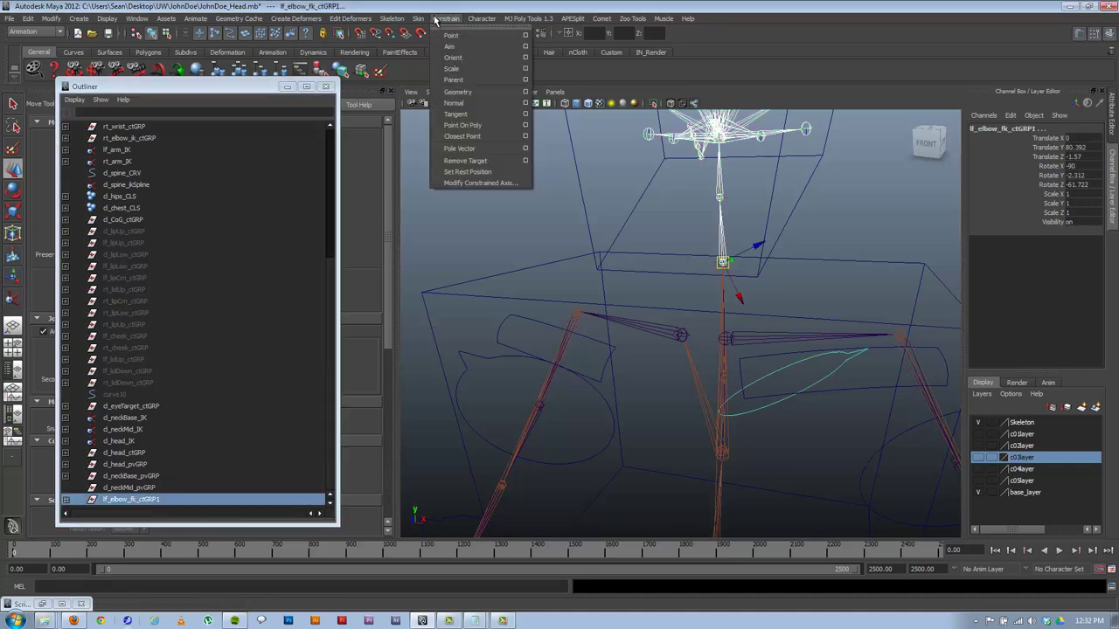
click(454, 57)
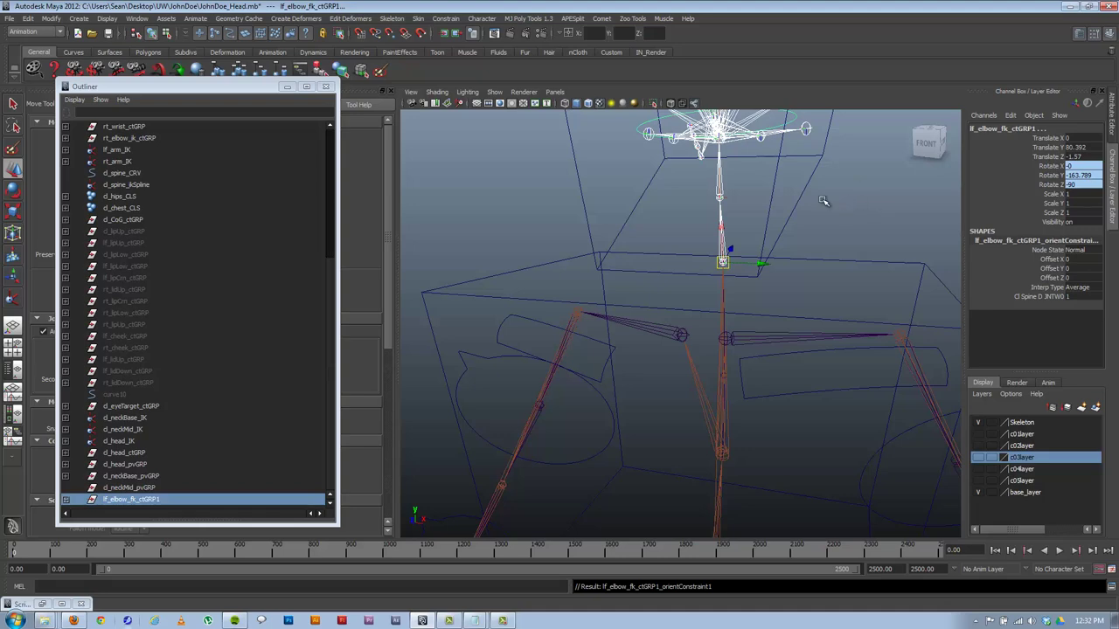
alt+drag(748, 234, 753, 287)
alt+middle_drag(752, 287, 752, 289)
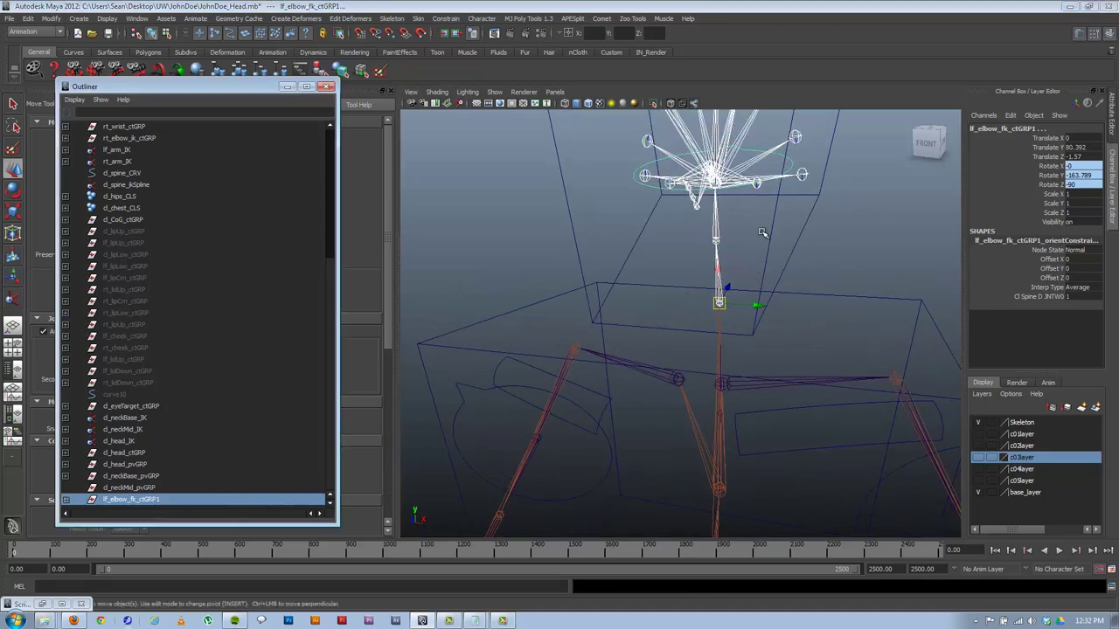
alt+drag(683, 179, 640, 201)
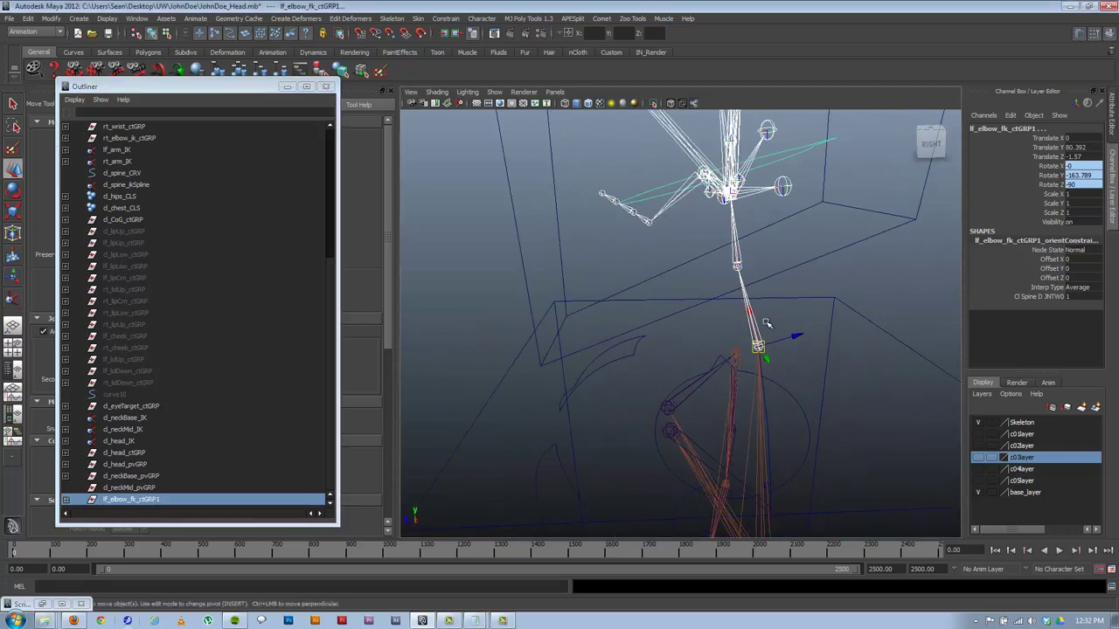
mouse_move(804, 333)
alt+mouse_down()
mouse_move(690, 292)
mouse_move(801, 327)
mouse_move(787, 337)
alt+mouse_up()
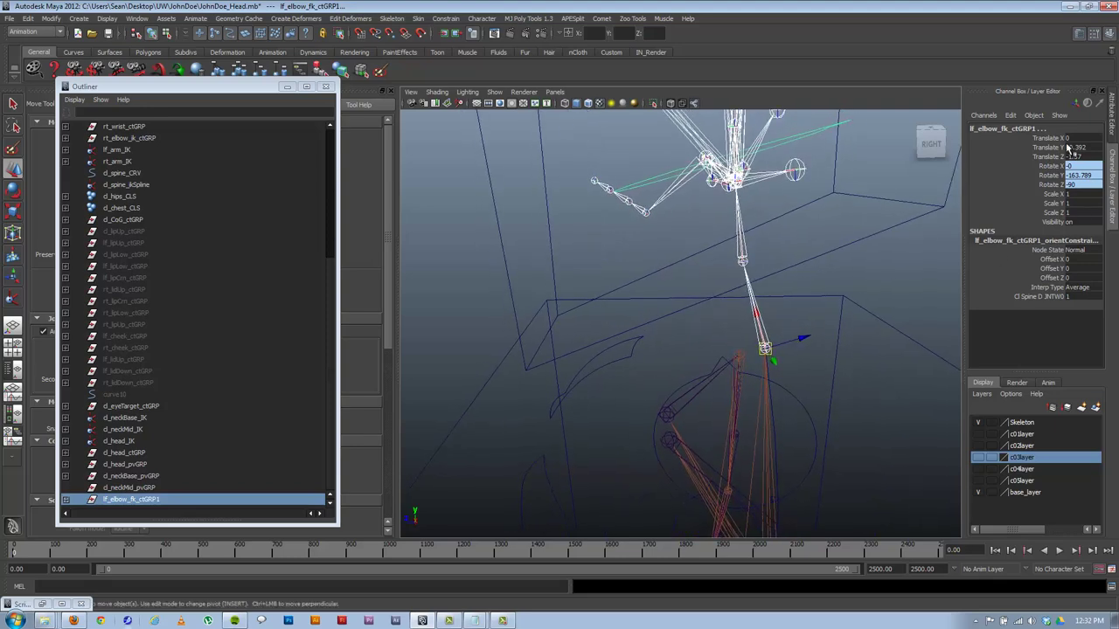
click(654, 180)
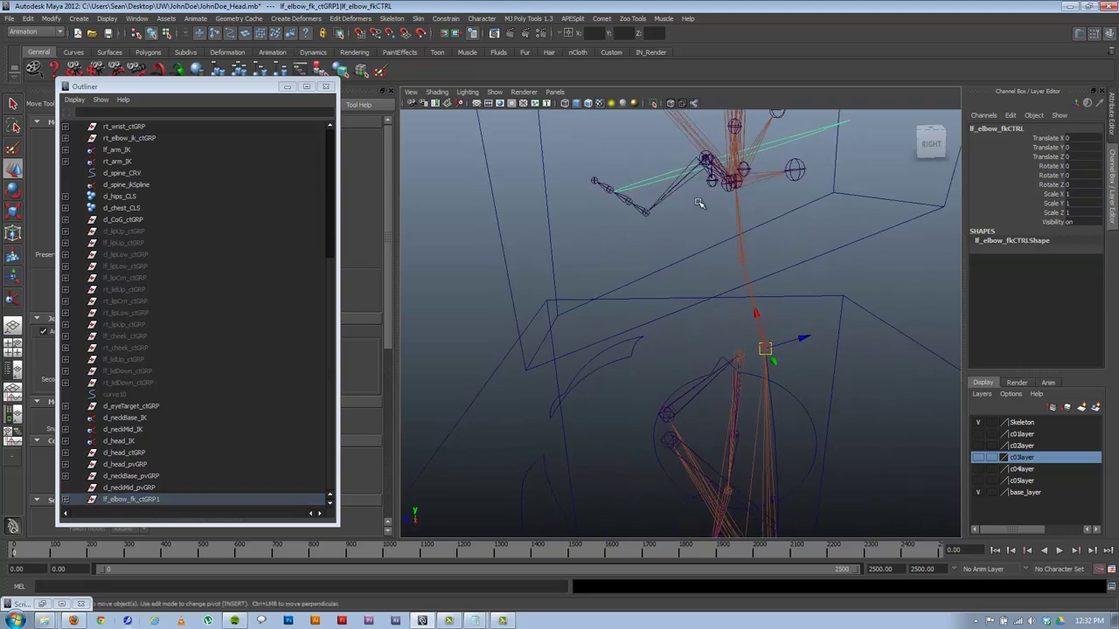
alt+middle_drag(705, 211, 659, 239)
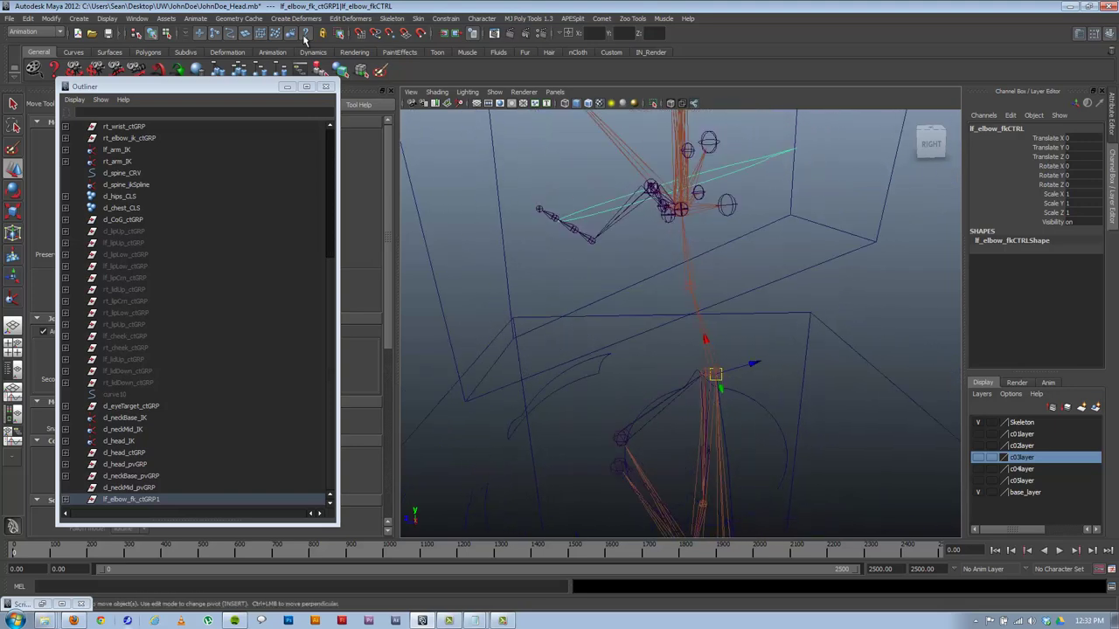
click(166, 33)
alt+drag(516, 285, 572, 195)
drag(572, 194, 835, 293)
alt+drag(645, 261, 664, 243)
key(ctrl+z)
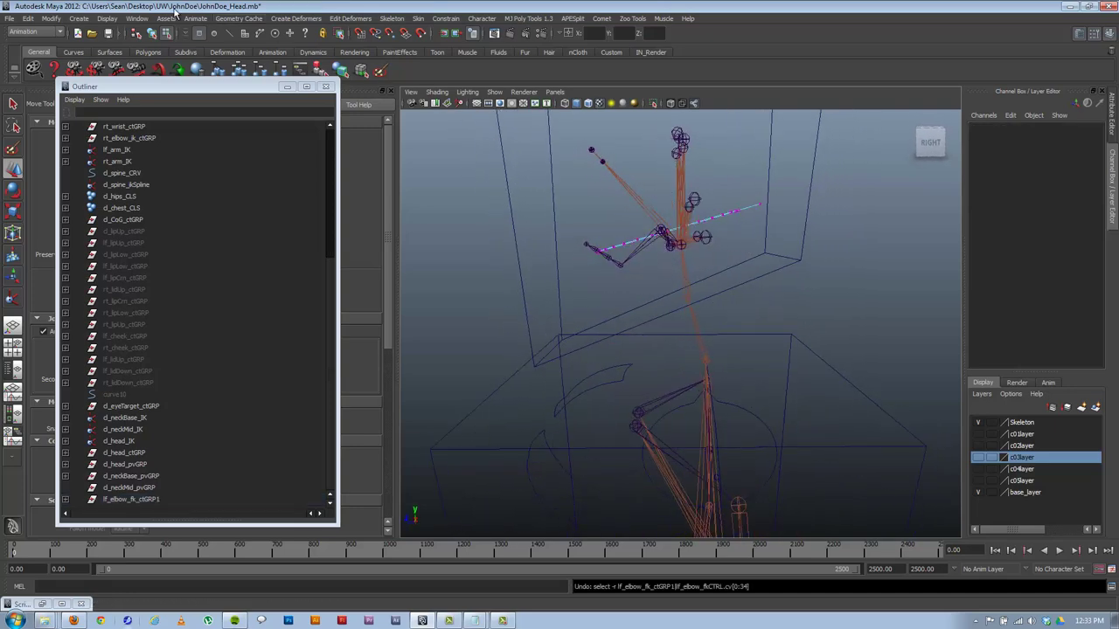
click(150, 34)
mouse_move(662, 287)
alt+mouse_down()
mouse_move(655, 274)
mouse_move(675, 296)
alt+mouse_up()
key(Insert)
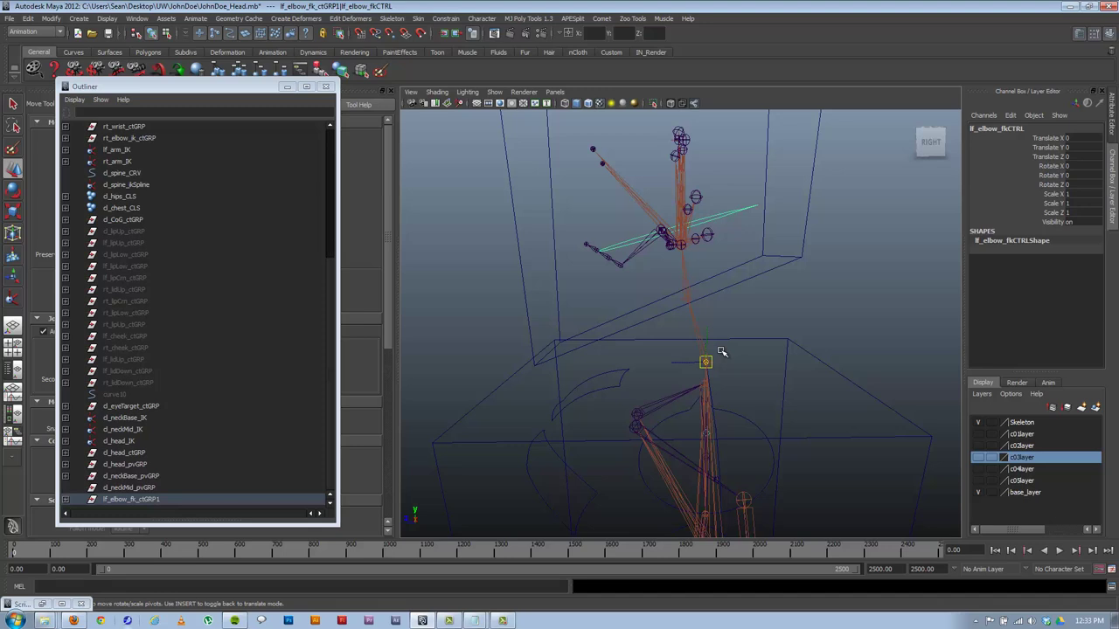
key(Insert)
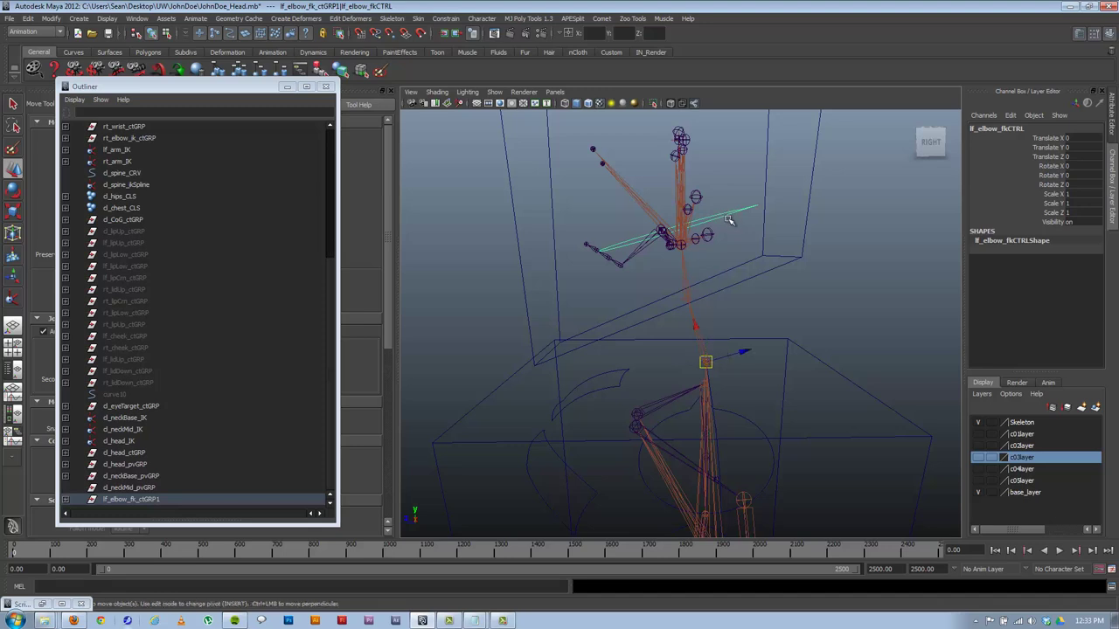
Display the NURBS CVs of the duplicated elbow control curve, then deselect the curve
alt+drag(706, 249, 695, 284)
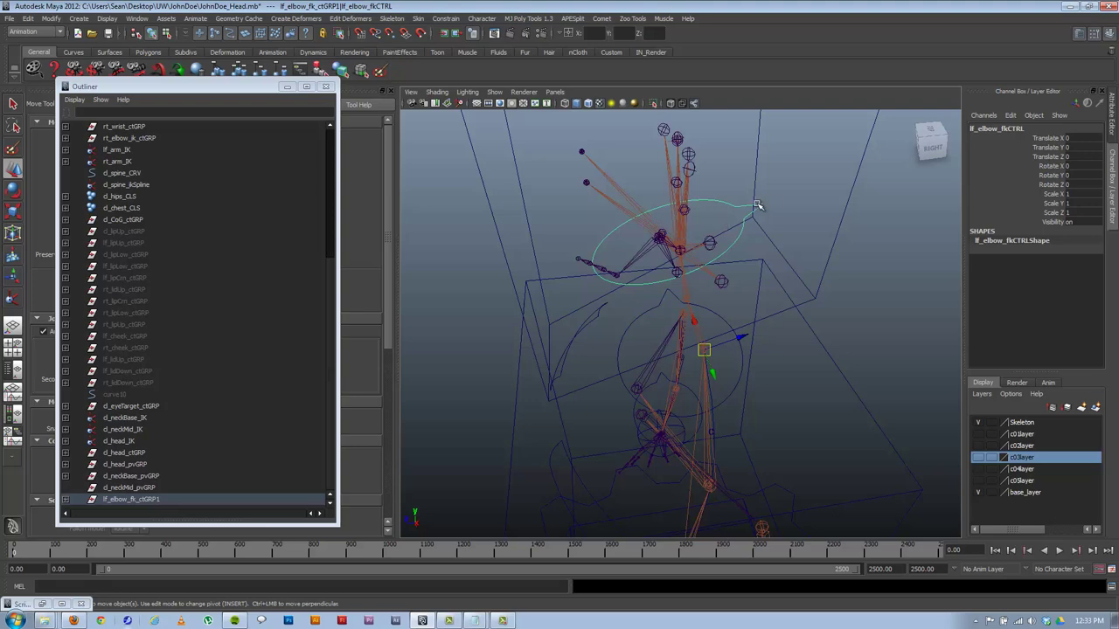
alt+drag(666, 287, 811, 271)
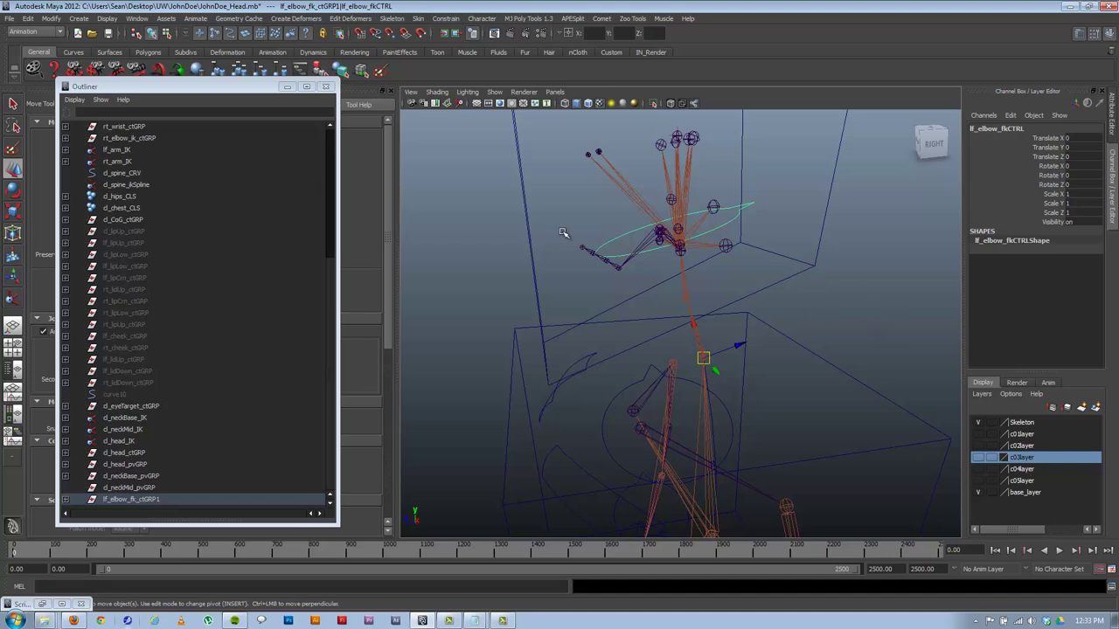
click(78, 18)
click(79, 19)
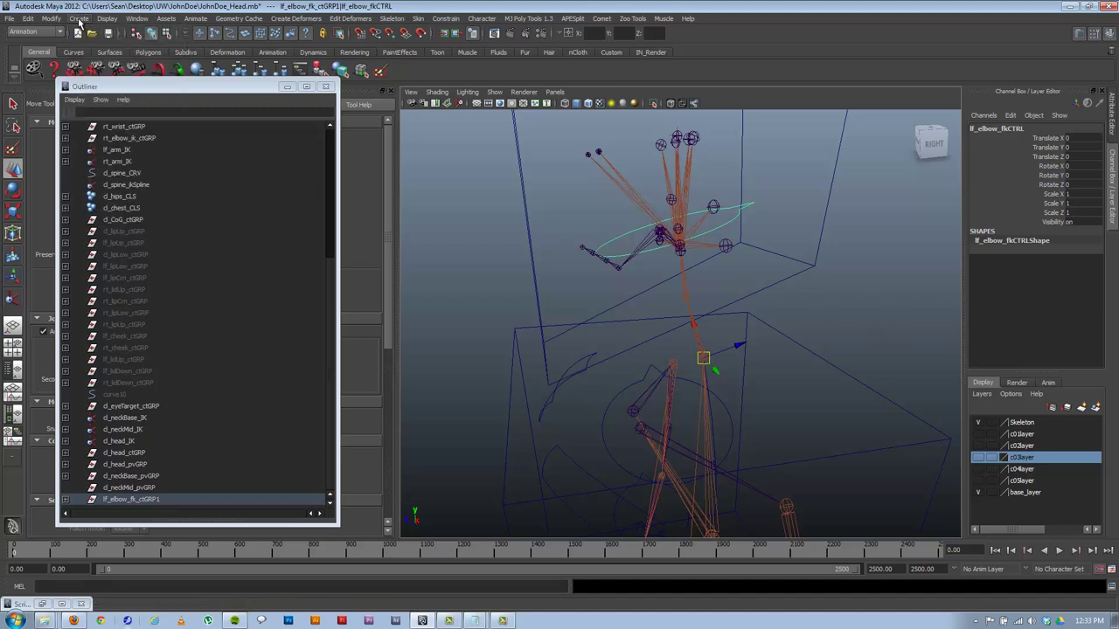
click(774, 229)
click(733, 224)
click(107, 18)
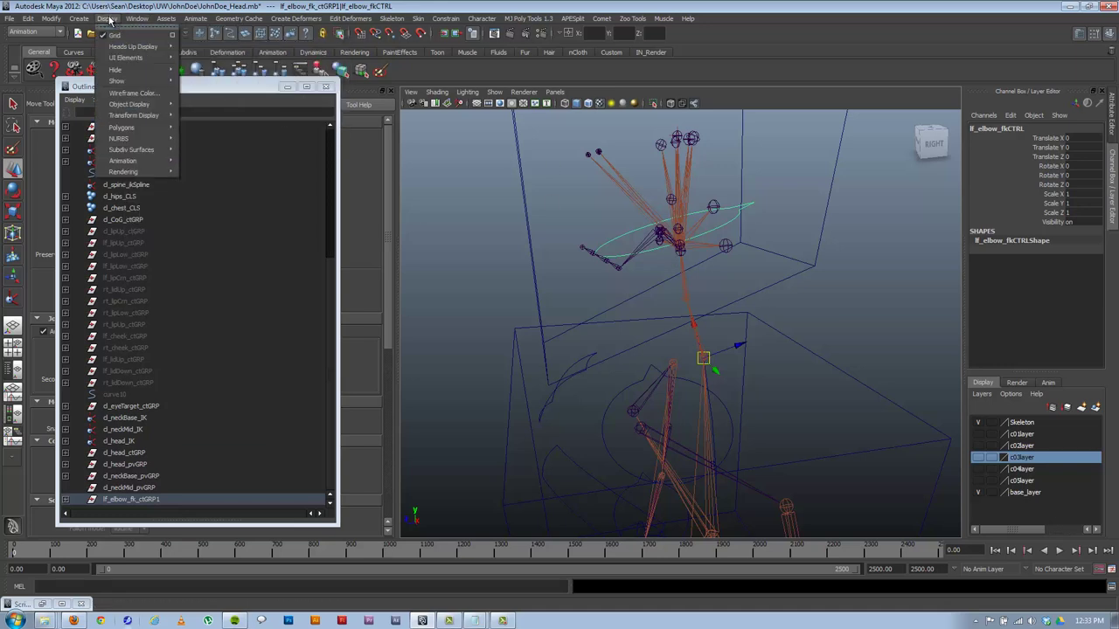
mouse_move(128, 131)
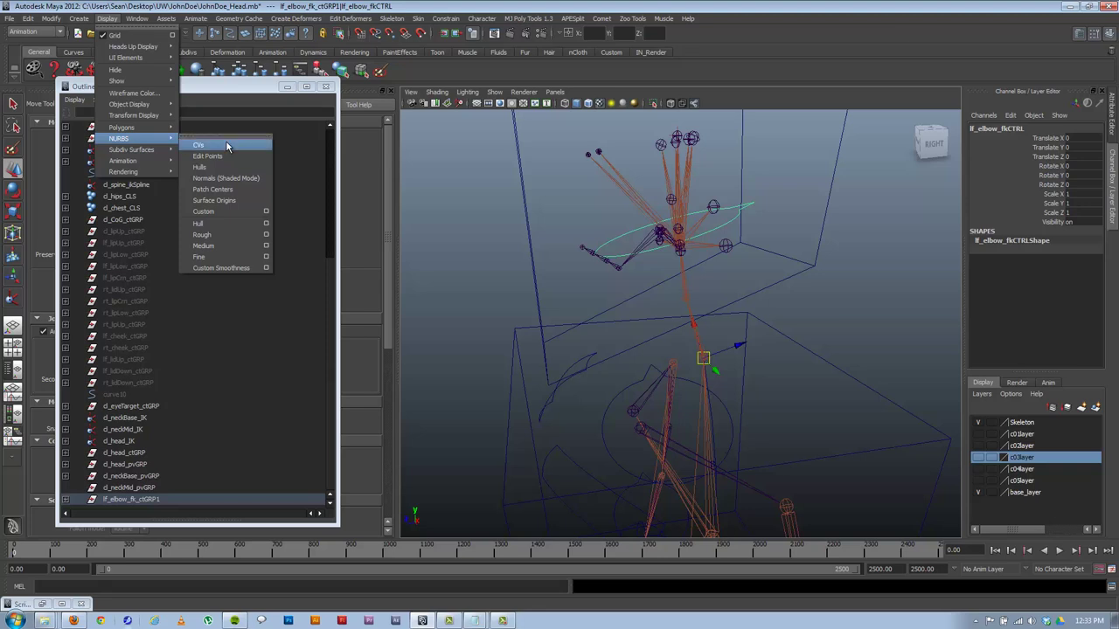
click(206, 140)
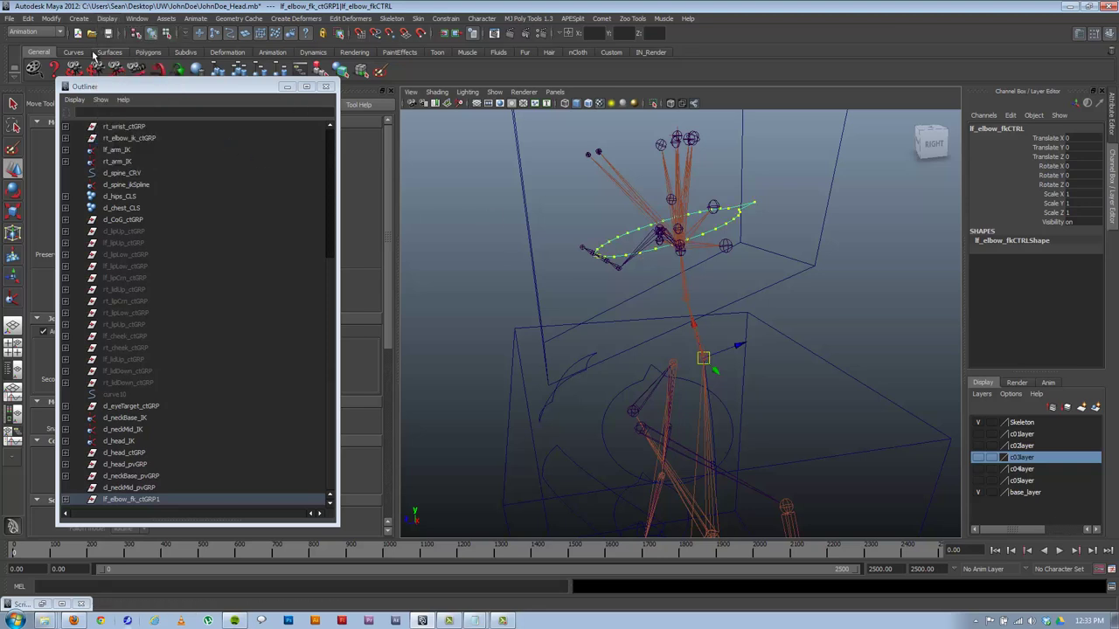
click(166, 34)
click(151, 34)
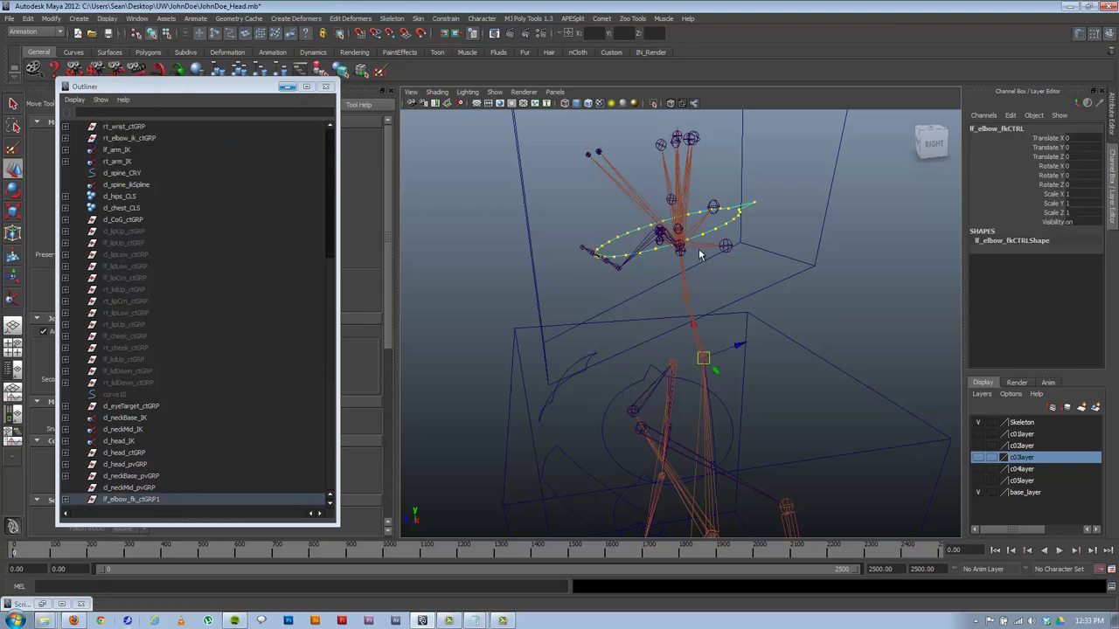
click(786, 219)
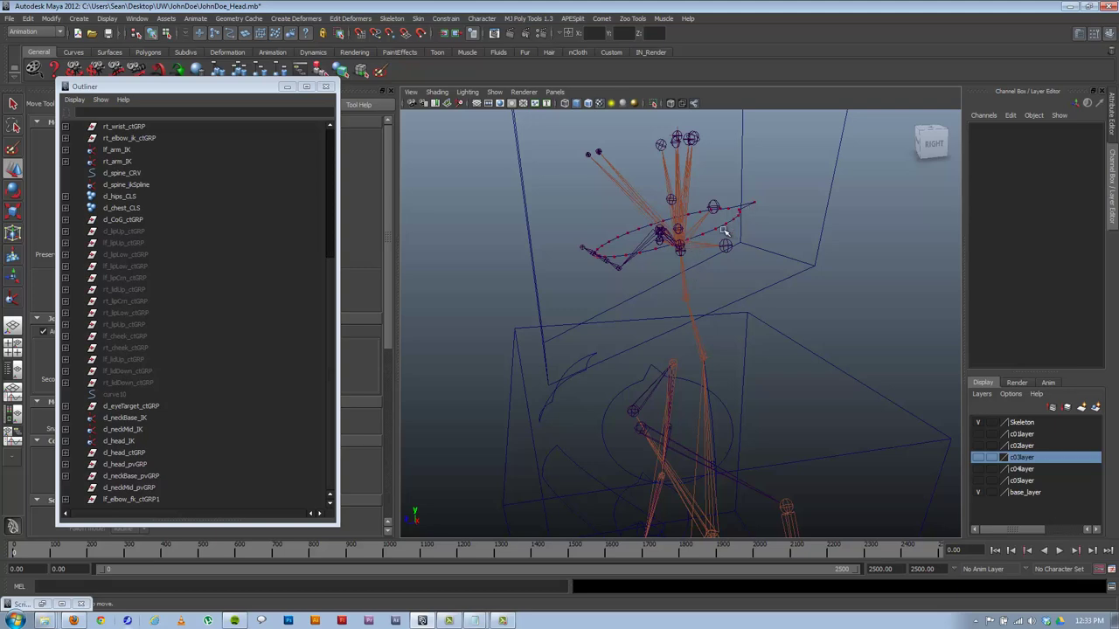
alt+drag(704, 238, 672, 233)
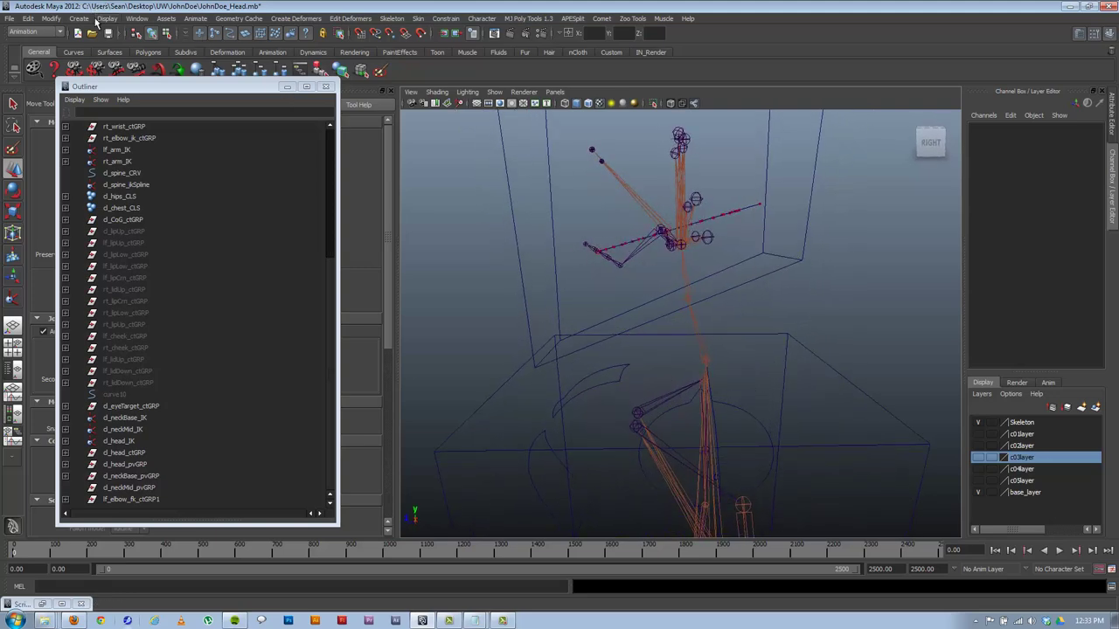
Create a locator and parent it under lf_elbow_fk_ctGRP1
click(78, 19)
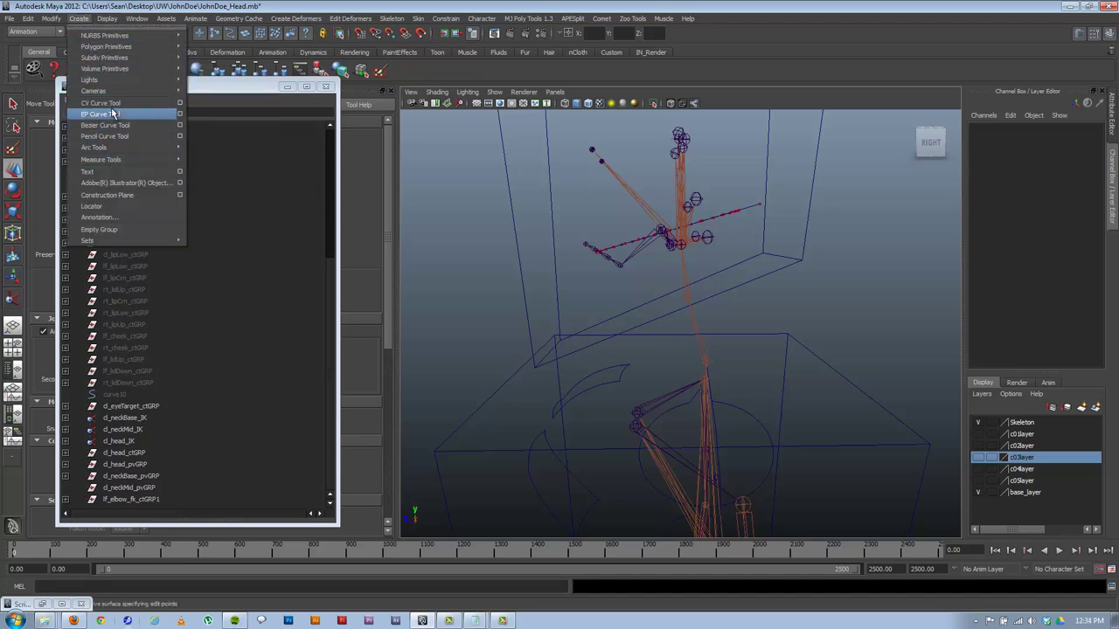
click(110, 207)
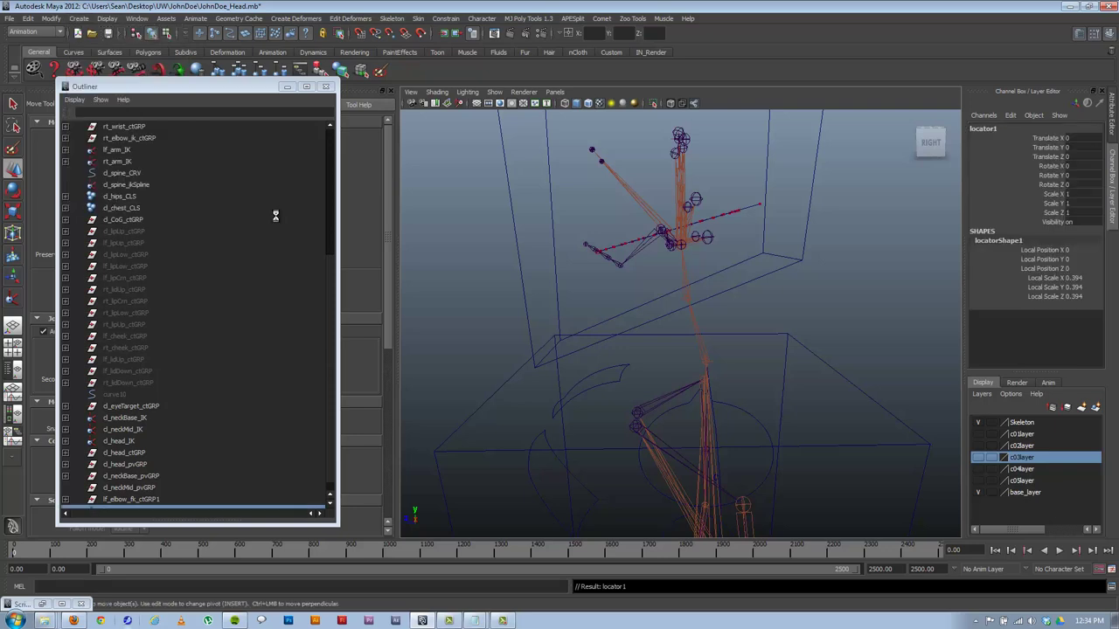
middle_drag(147, 494, 147, 488)
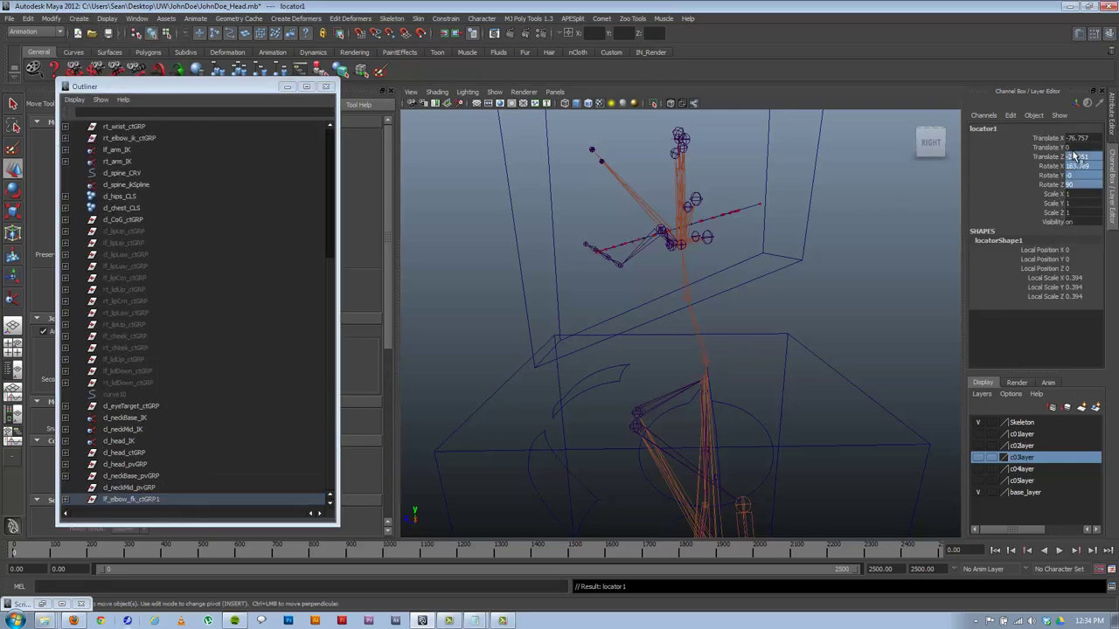
Zero the locator's translation and rotation, then move it along its X axis to 6.669, level with the control ring
drag(1083, 138, 1082, 185)
text(0)
key(Return)
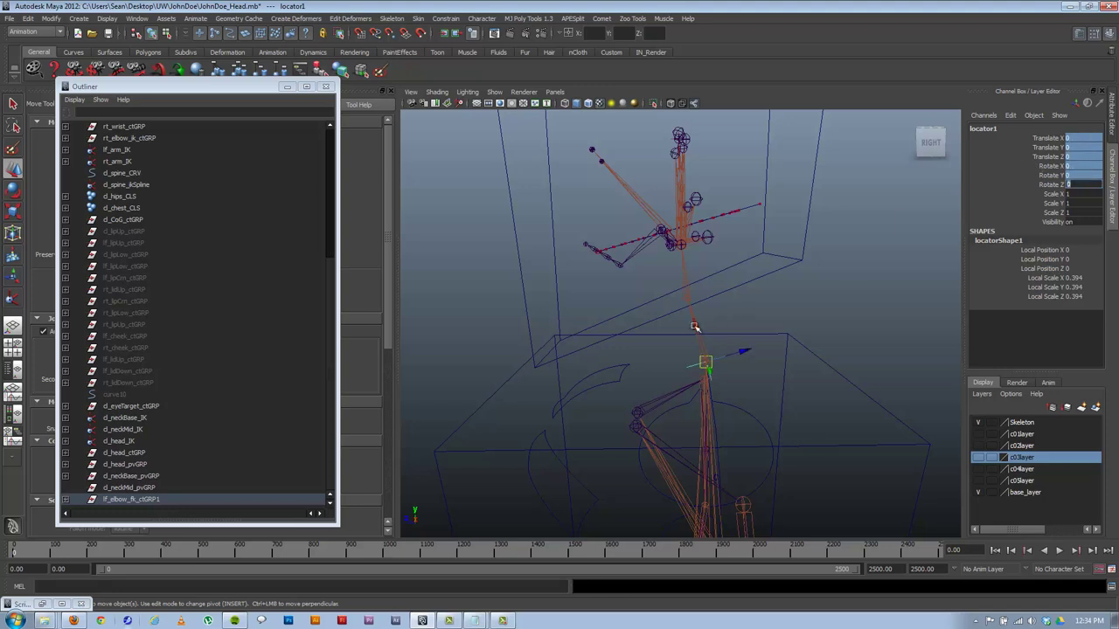
middle_drag(697, 328, 667, 225)
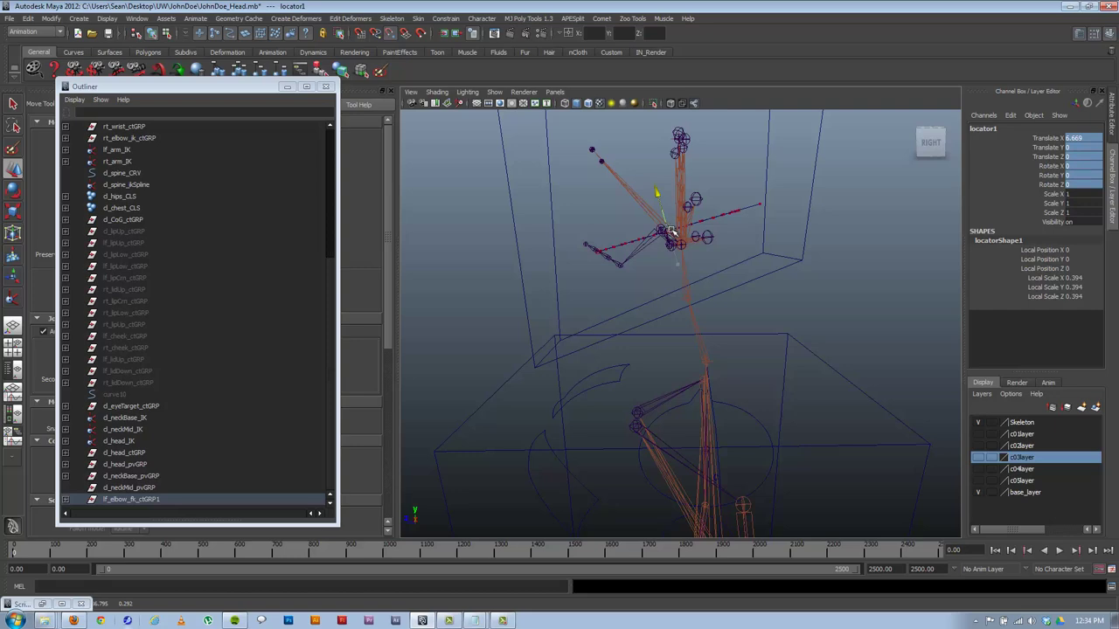
alt+drag(630, 270, 604, 282)
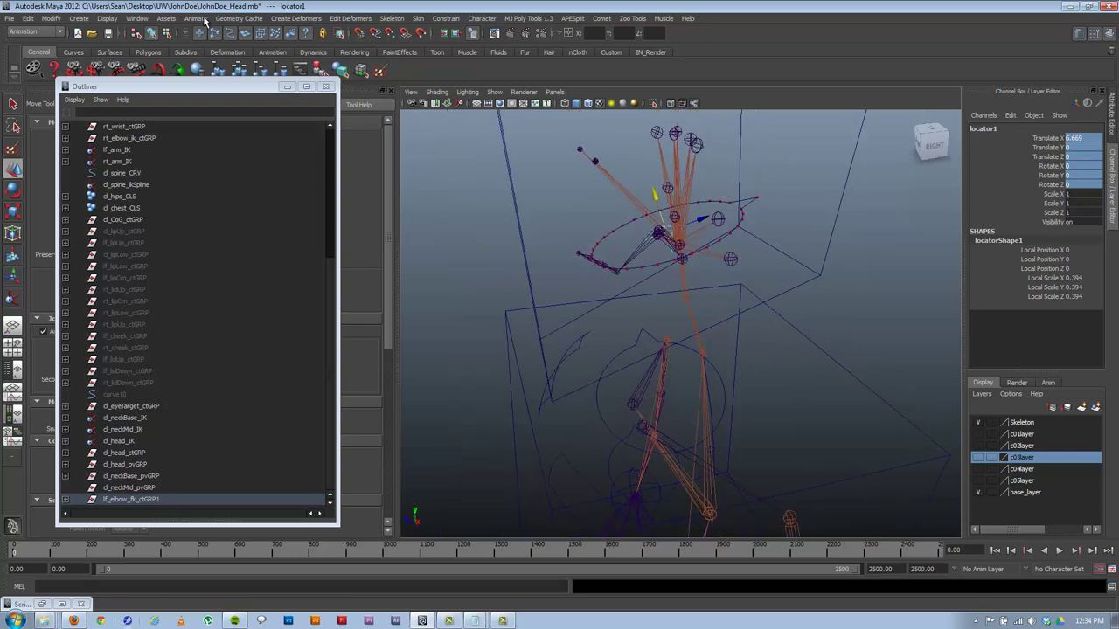
Select all CVs of the duplicated elbow control ring in component mode
click(166, 33)
click(151, 33)
alt+drag(705, 249, 726, 283)
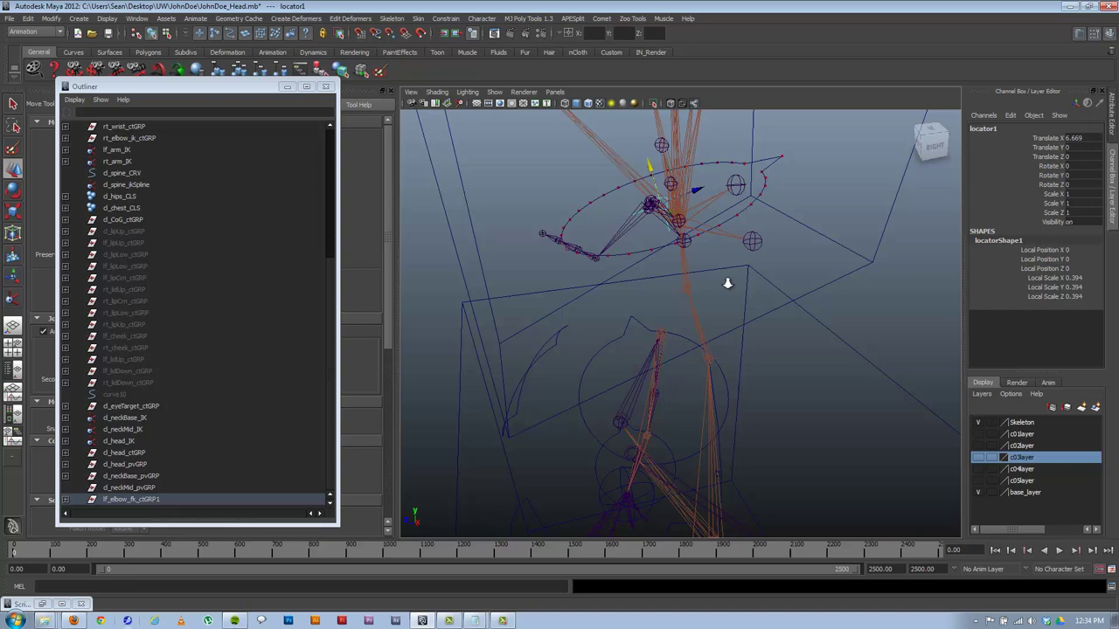
click(757, 205)
click(765, 179)
alt+drag(580, 162, 531, 179)
key(F8)
drag(512, 132, 863, 286)
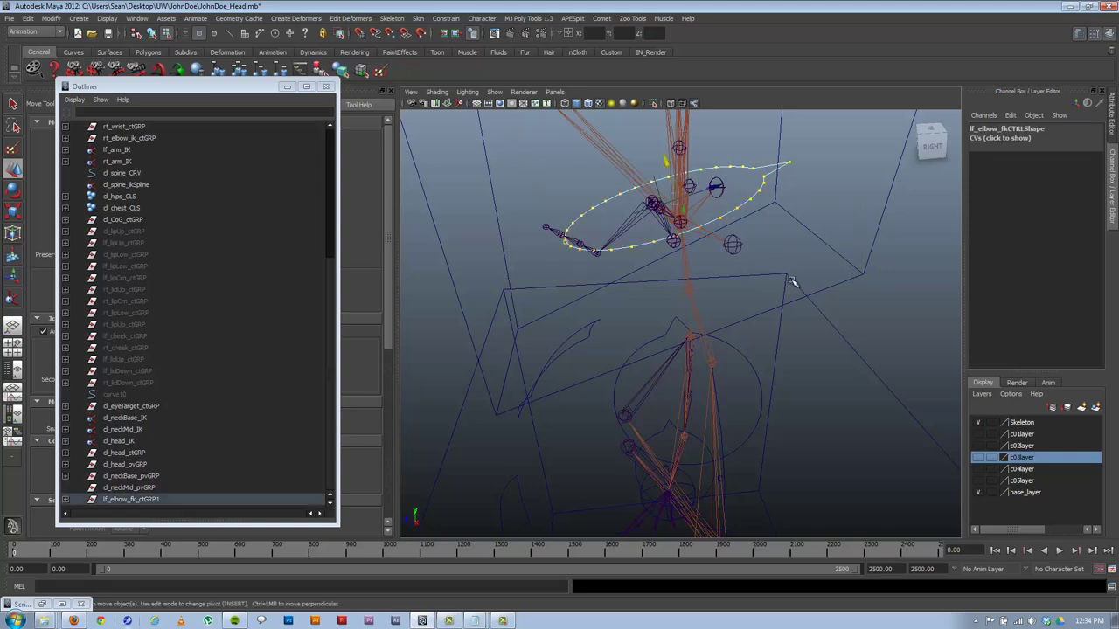
alt+drag(669, 261, 659, 158)
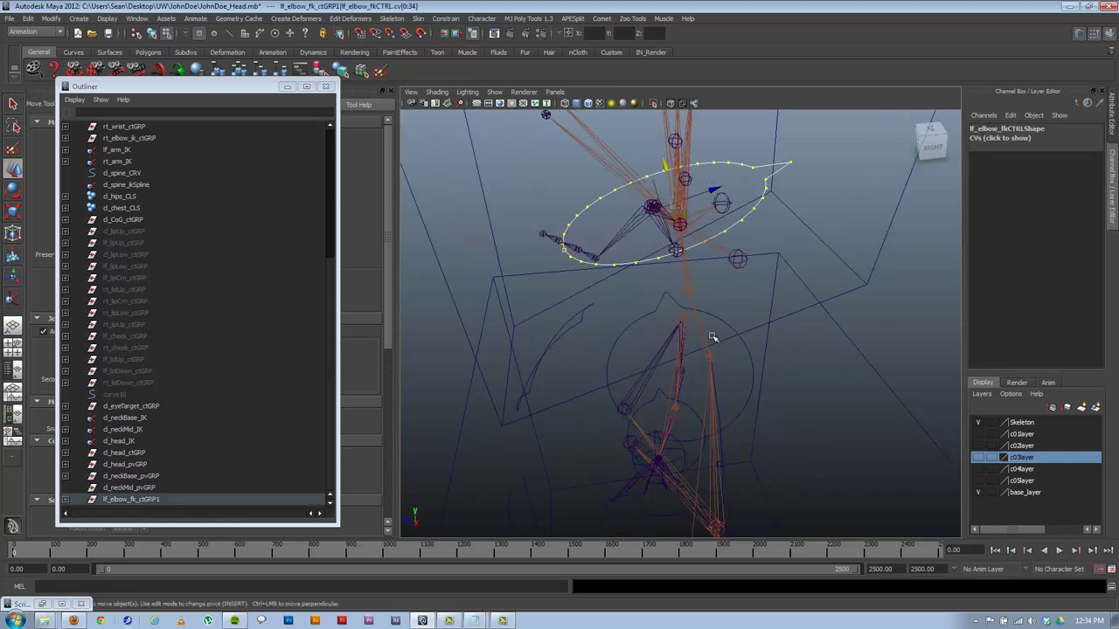
alt+drag(661, 240, 669, 213)
alt+right_drag(603, 225, 686, 178)
alt+drag(686, 178, 671, 245)
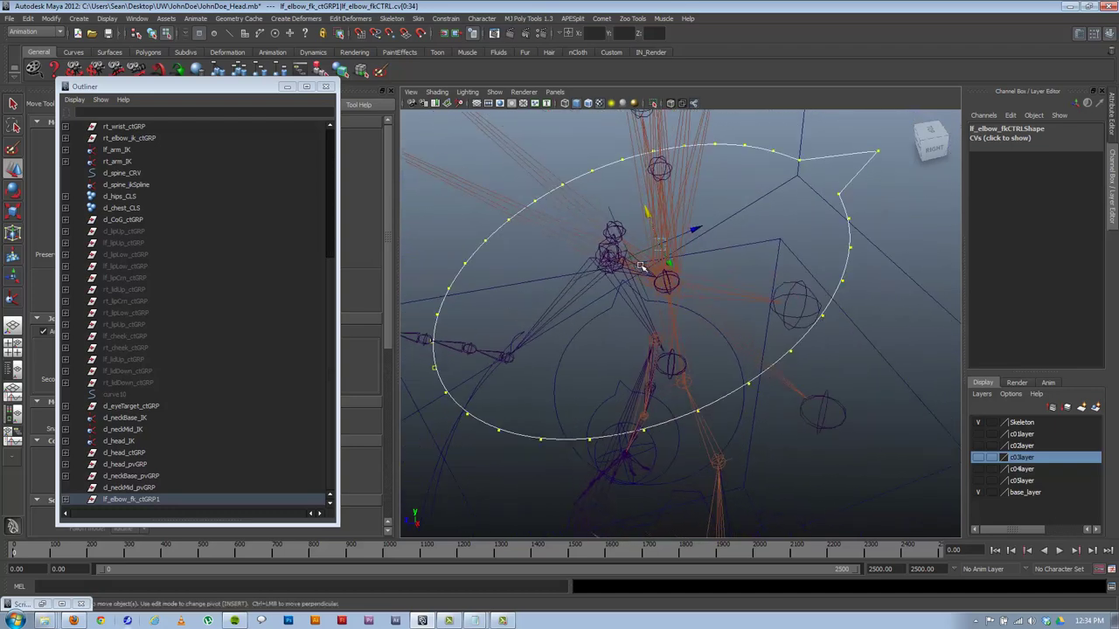
Try to relocate the pivot of the selected CVs to the locator at the ring's centre
key(e)
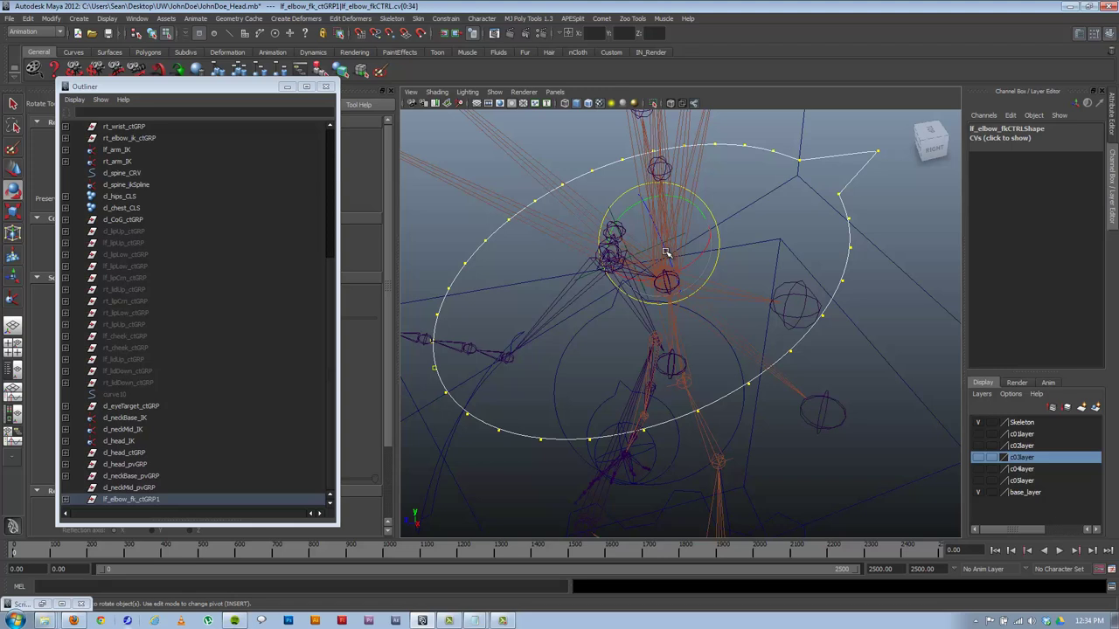
key(w)
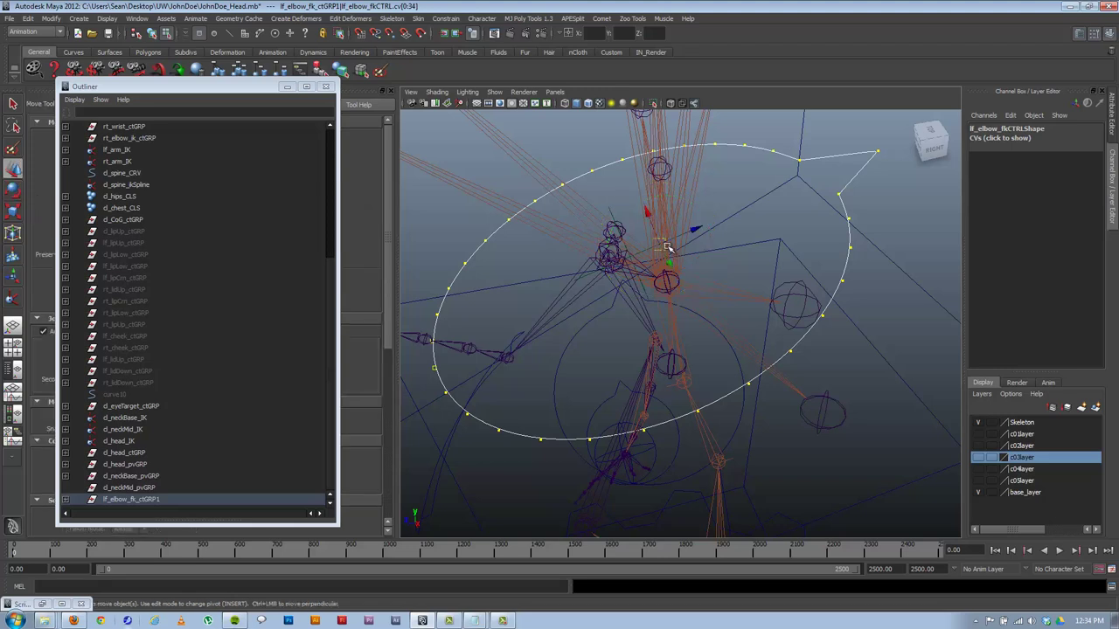
key(Insert)
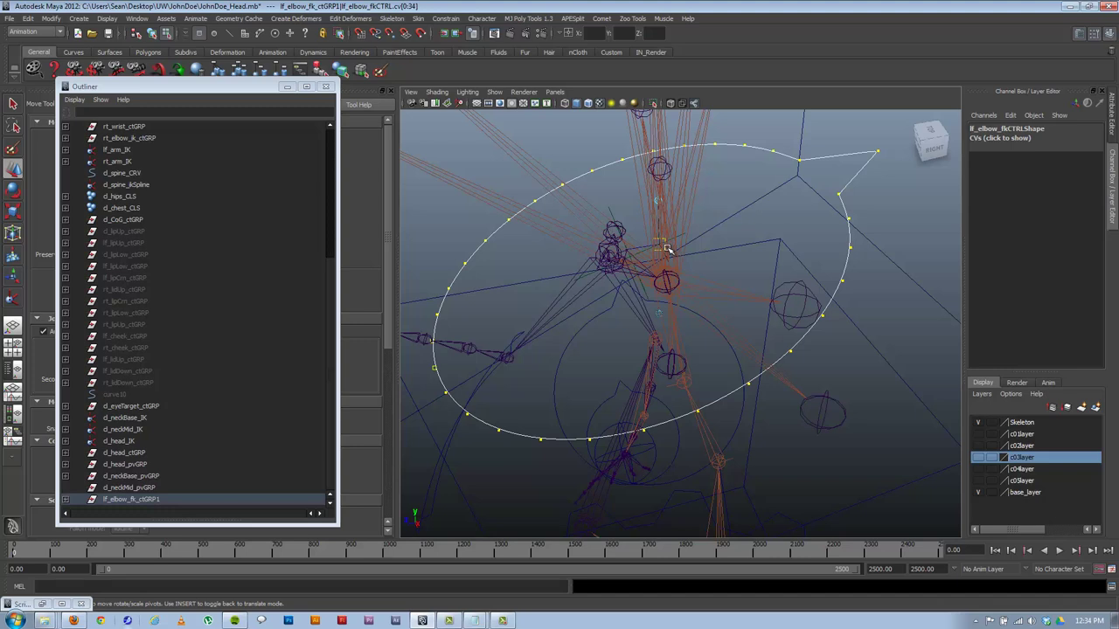
key(Insert)
key(Insert)
drag(655, 249, 629, 250)
key(Insert)
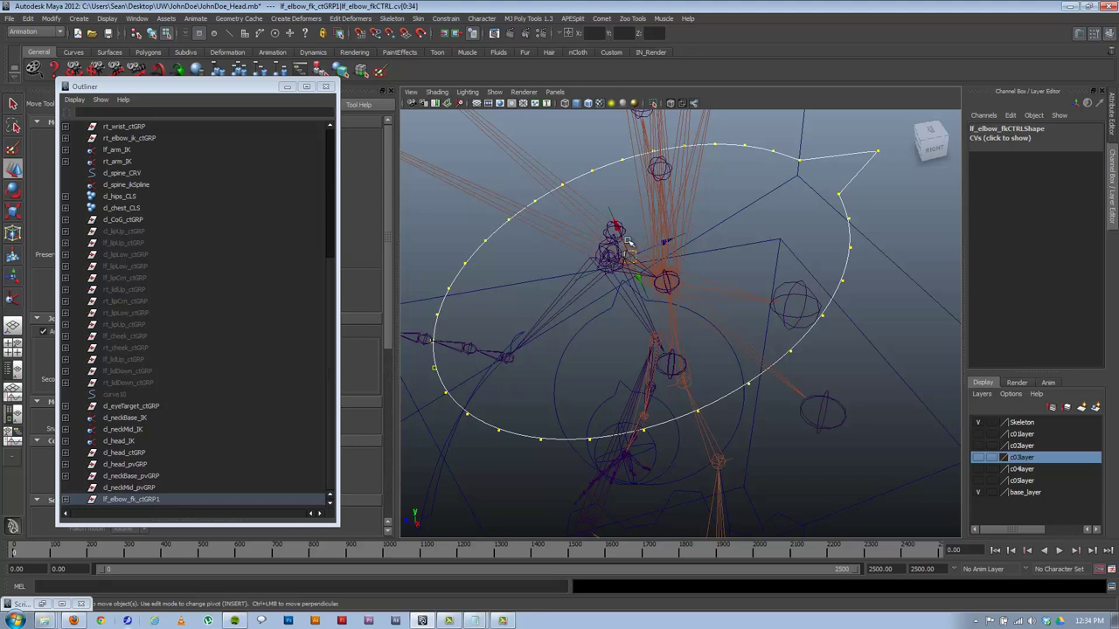
key(e)
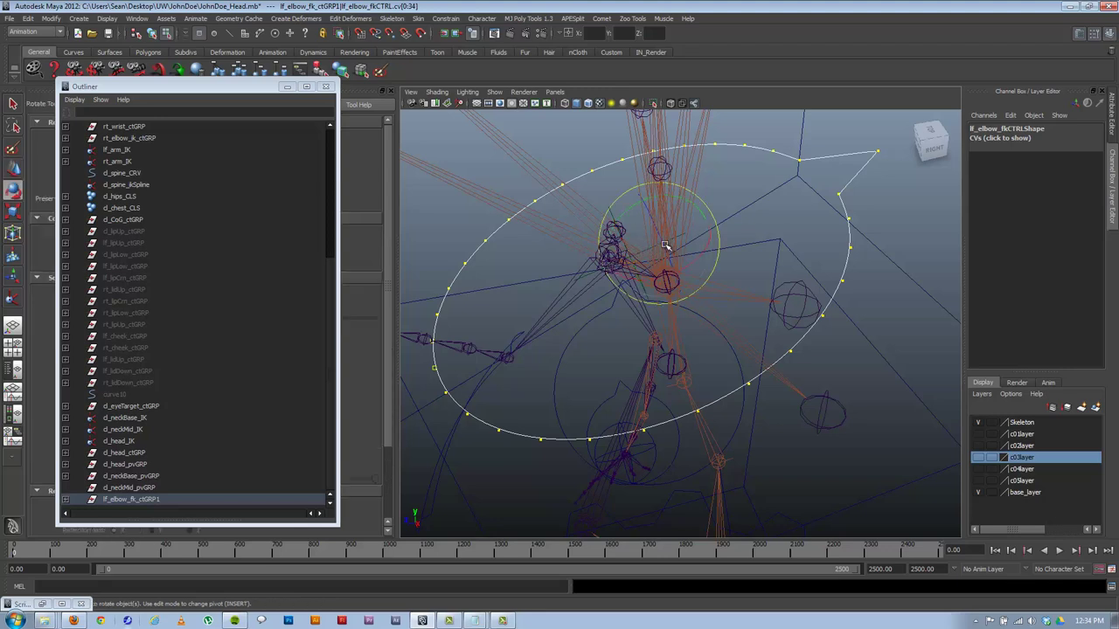
key(w)
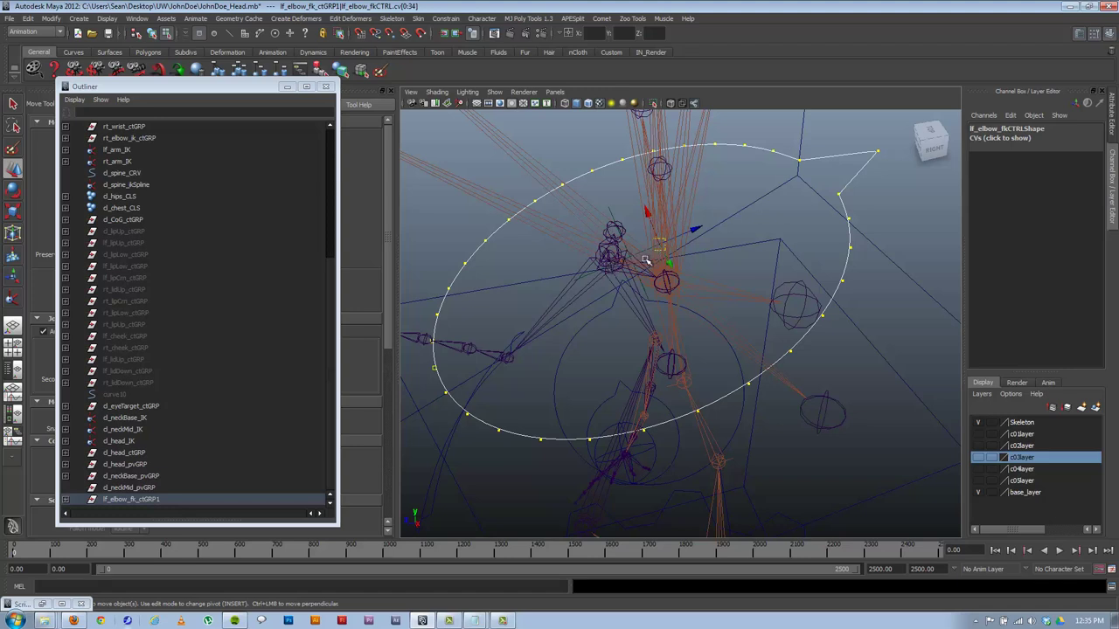
Place the selected CVs' pivot on the locator and move the whole ring down to the middle neck joint
key(Insert)
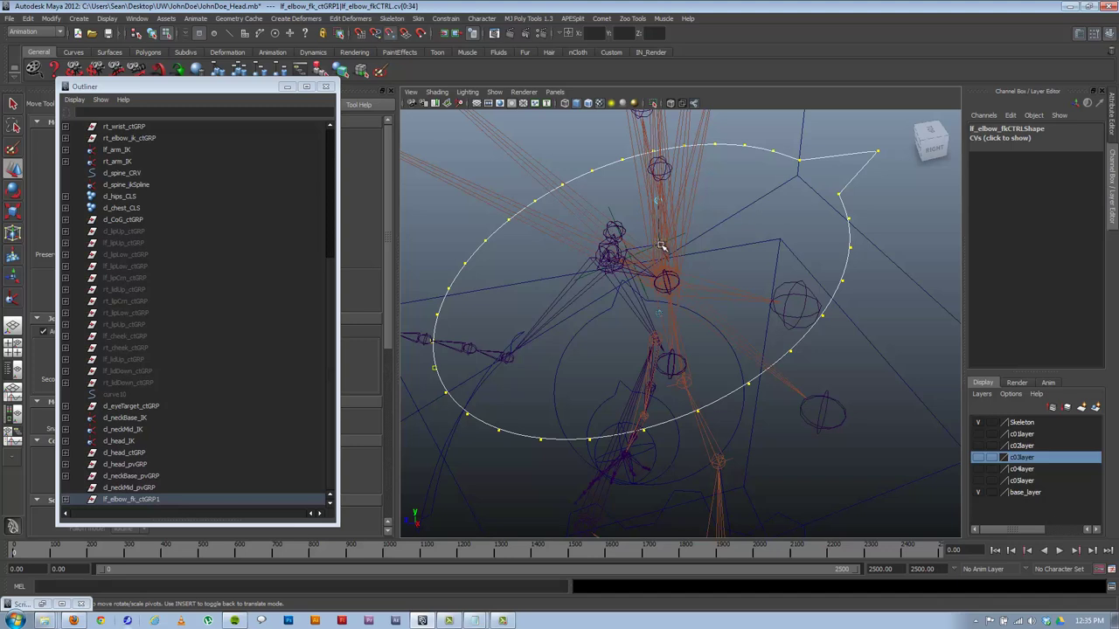
drag(662, 247, 628, 254)
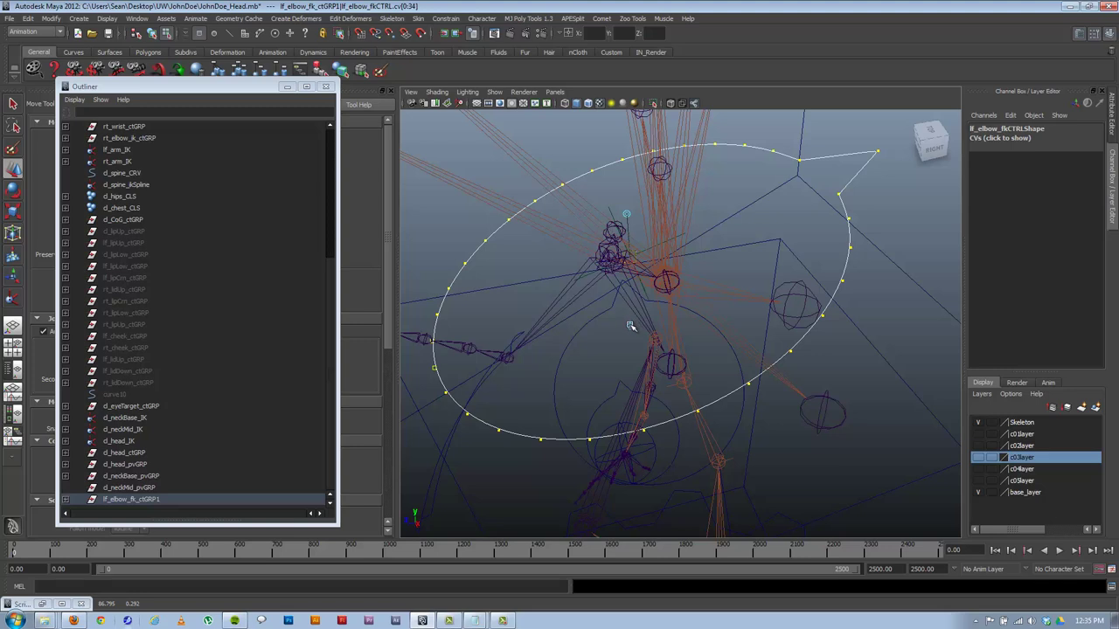
click(627, 214)
key(w)
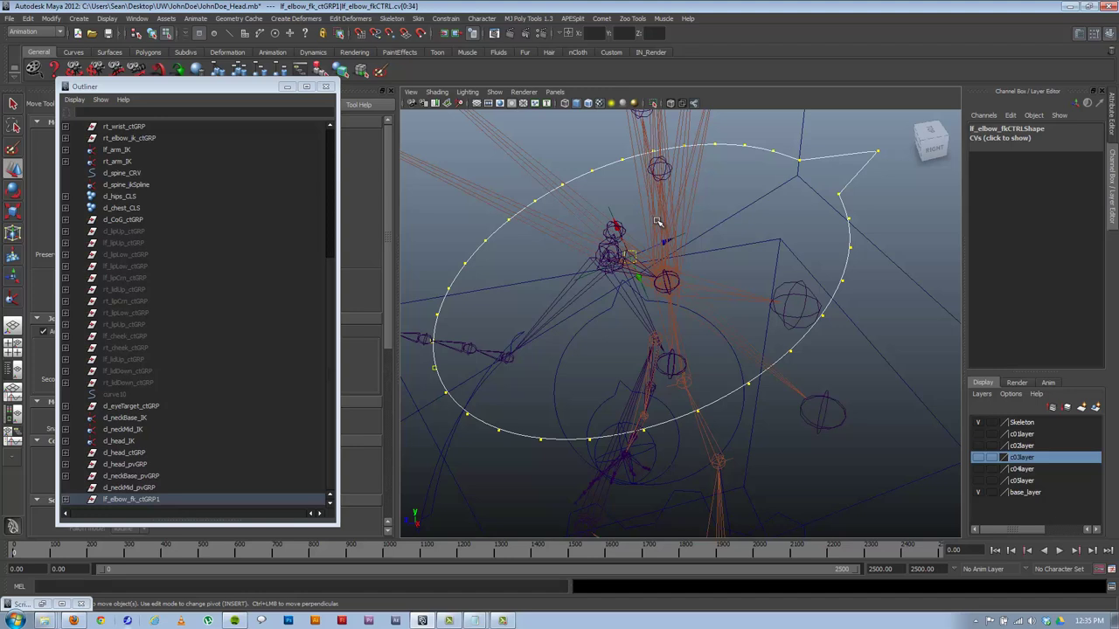
key(e)
key(w)
mouse_move(655, 261)
mouse_down()
mouse_move(623, 236)
mouse_move(643, 247)
mouse_up()
alt+drag(600, 254, 633, 206)
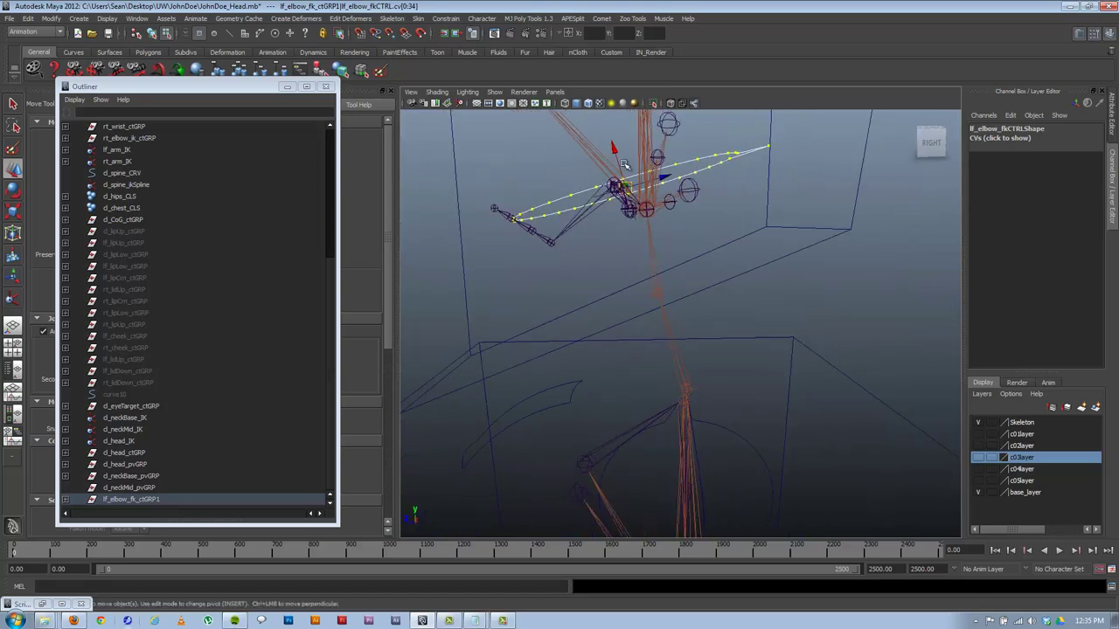
drag(618, 154, 828, 331)
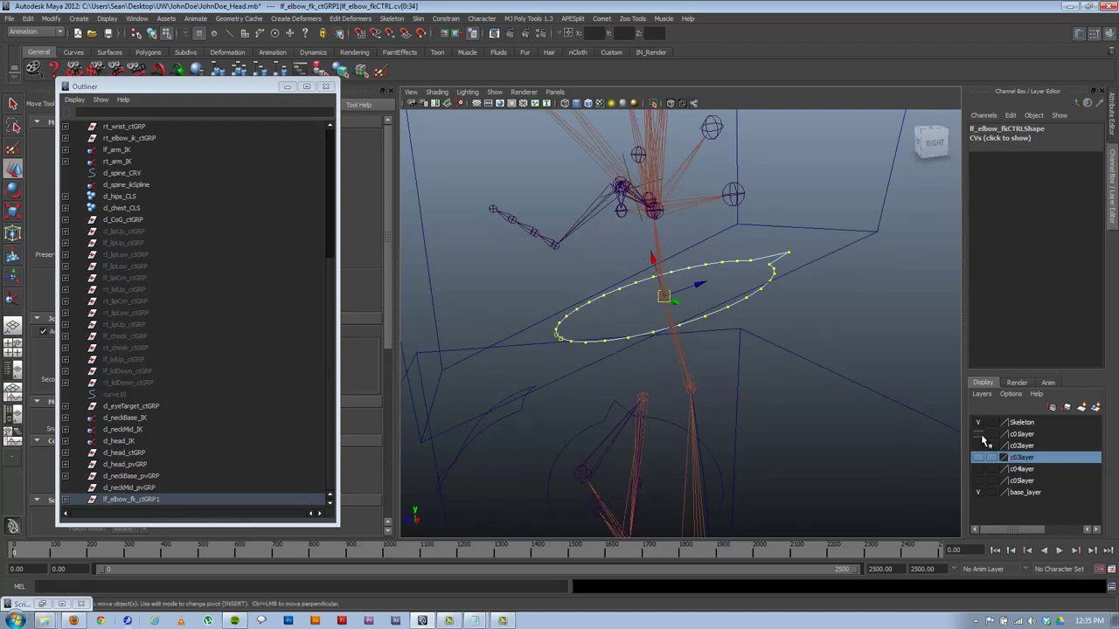
Show polygons in the viewport and hide c01layer so the ring can be compared with the bare neck
click(495, 92)
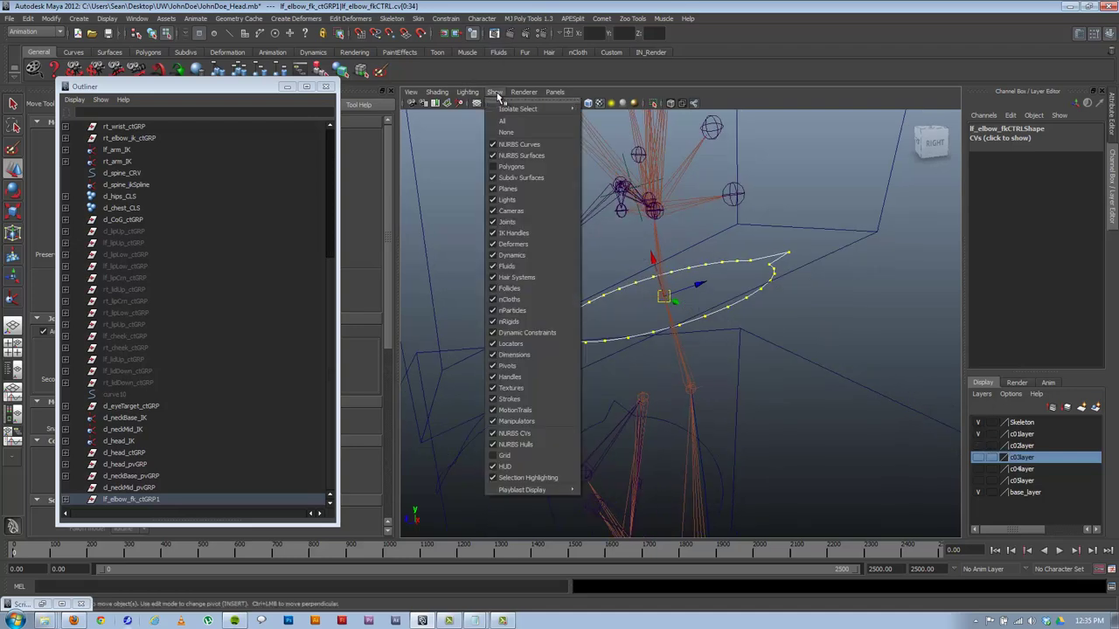
click(515, 166)
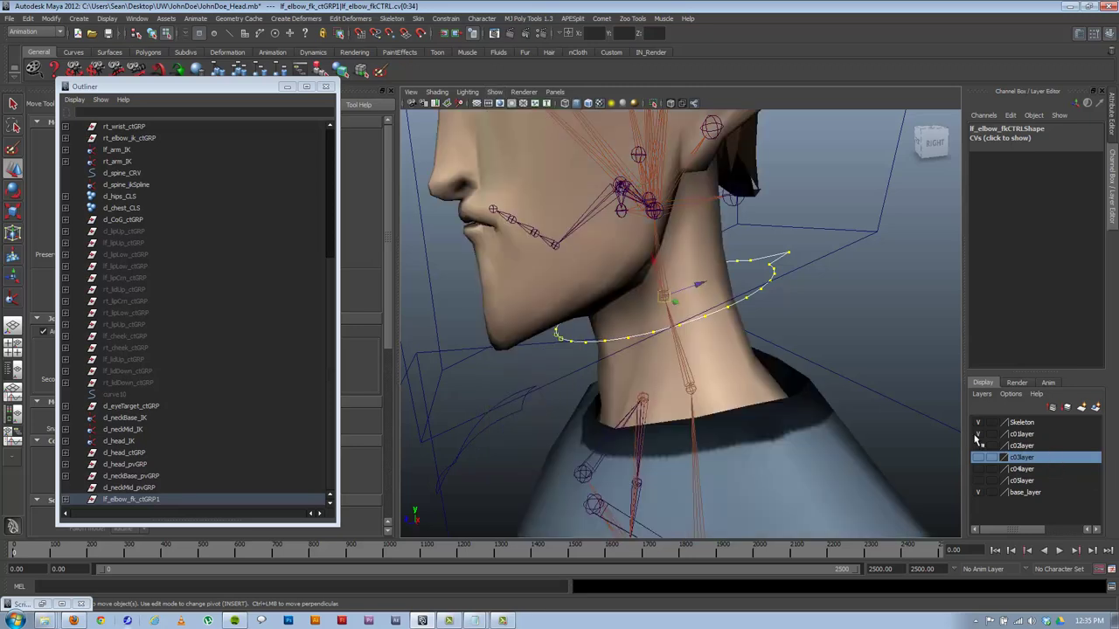
click(979, 435)
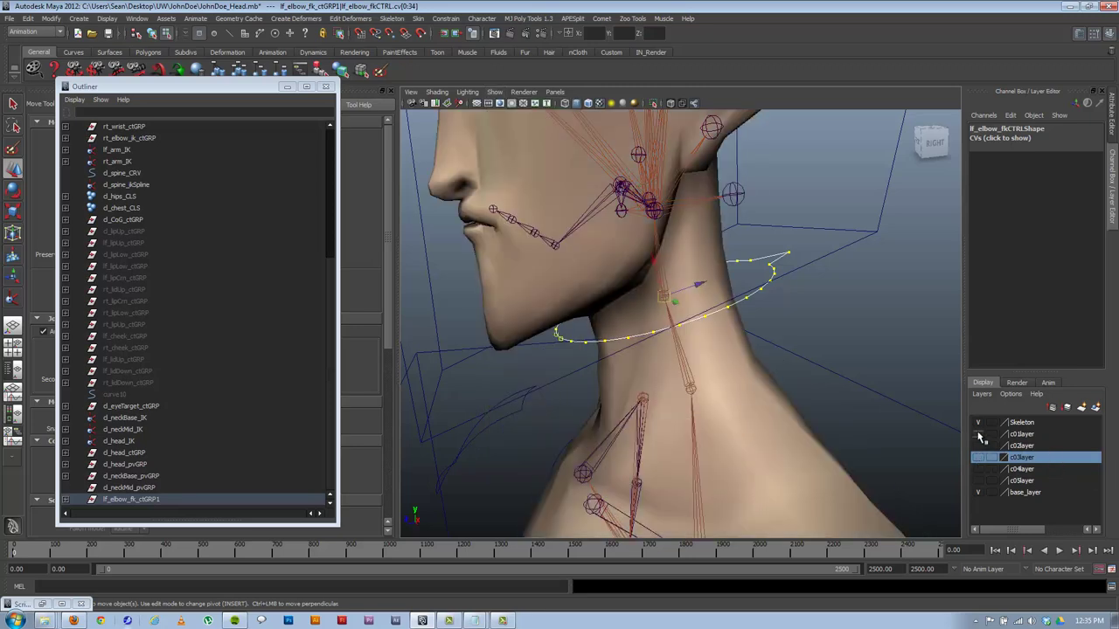
alt+right_drag(846, 352, 735, 341)
alt+drag(734, 341, 673, 318)
alt+right_drag(673, 318, 776, 321)
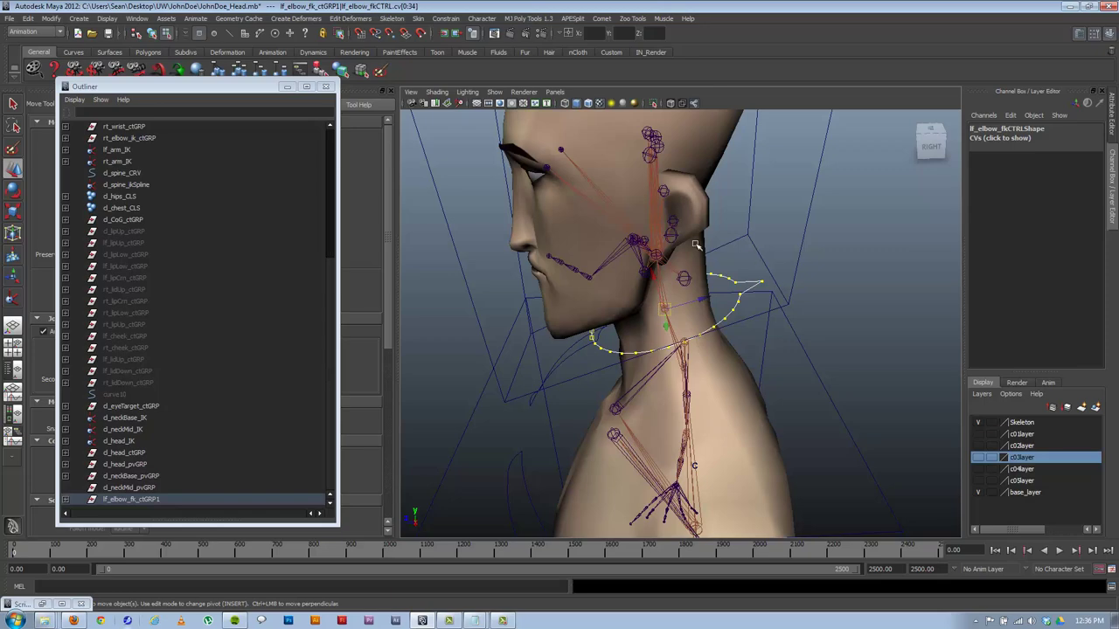
Pull the CVs at the ring's pointed tip farther out behind the neck
alt+drag(690, 308, 847, 239)
alt+drag(799, 285, 822, 262)
alt+drag(731, 255, 699, 308)
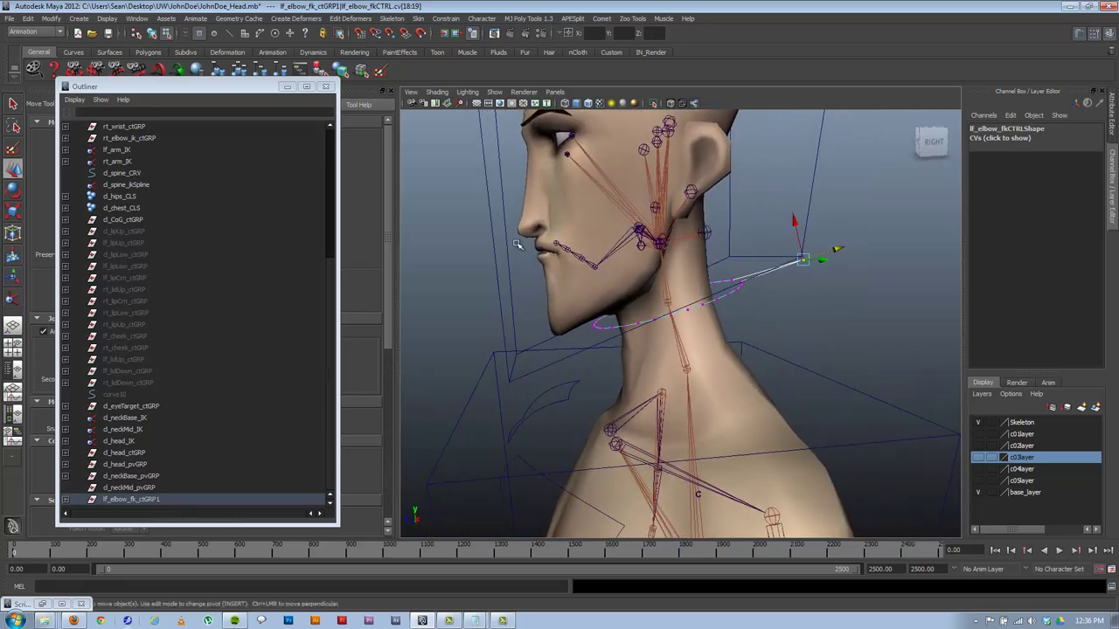
Select all of the ring's CVs, snap their pivot to the middle neck joint, and scale the ring up around the neck
drag(886, 341, 902, 350)
alt+right_drag(687, 314, 730, 341)
key(r)
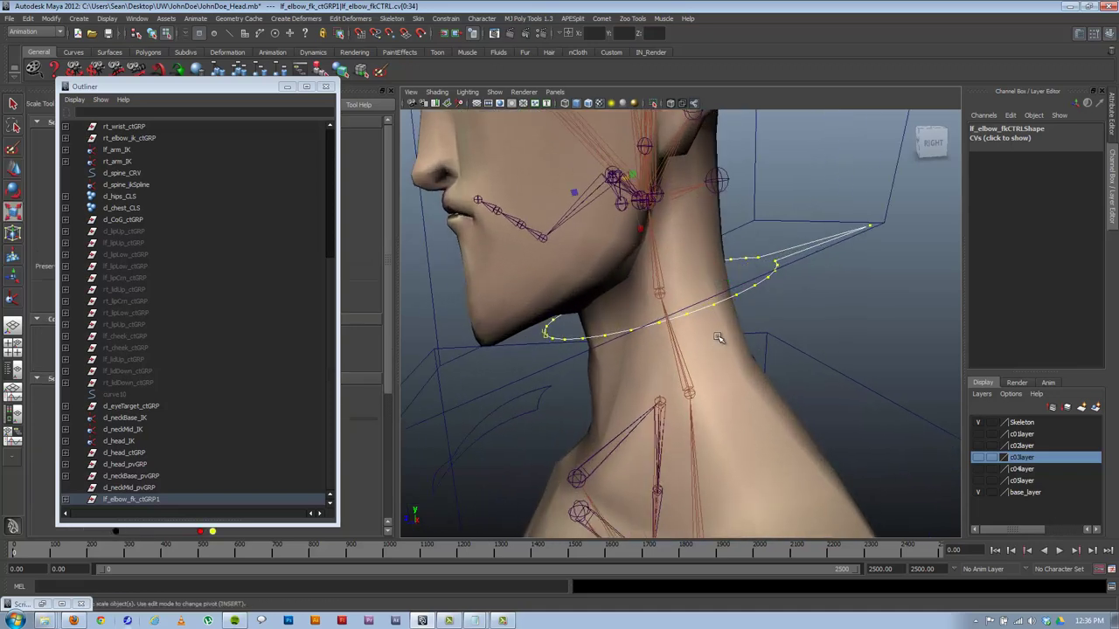
key(w)
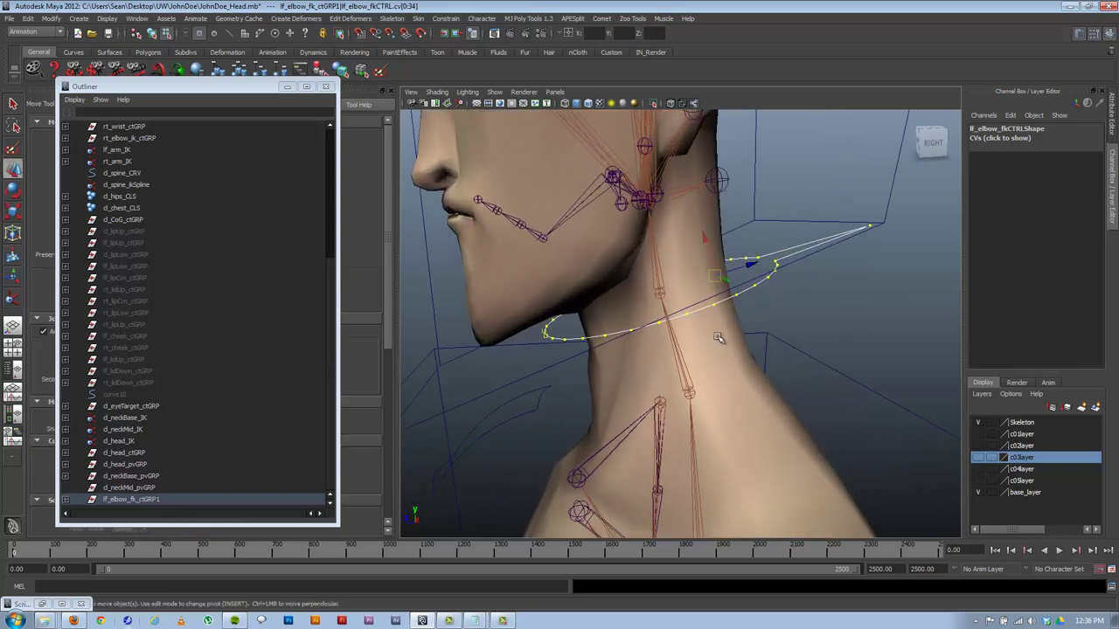
key(r)
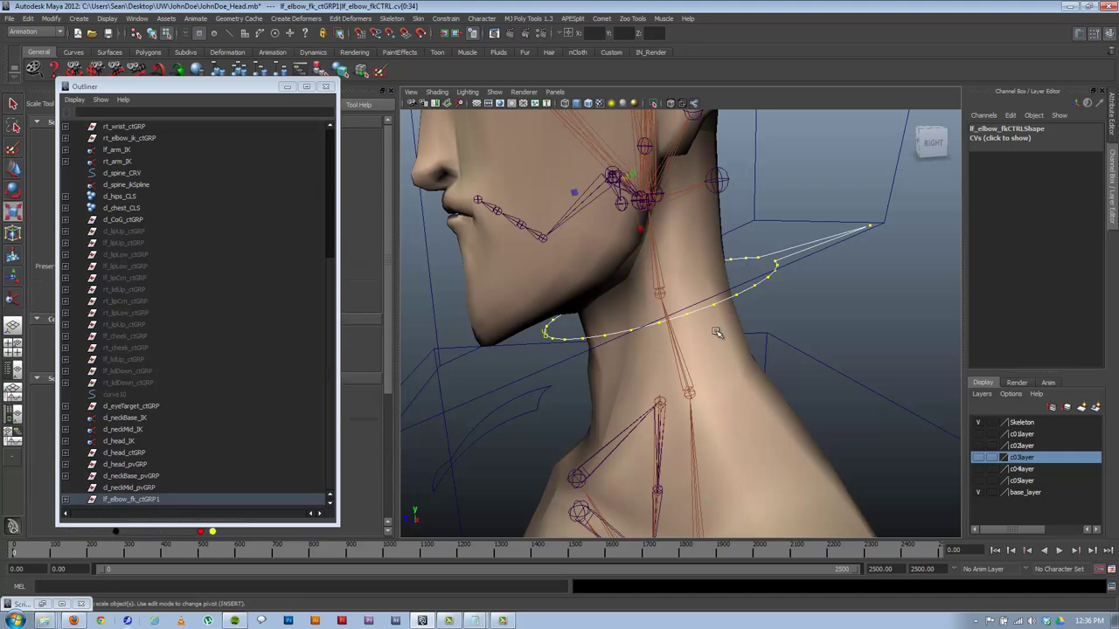
alt+middle_drag(677, 298, 680, 314)
key(Insert)
key(v)
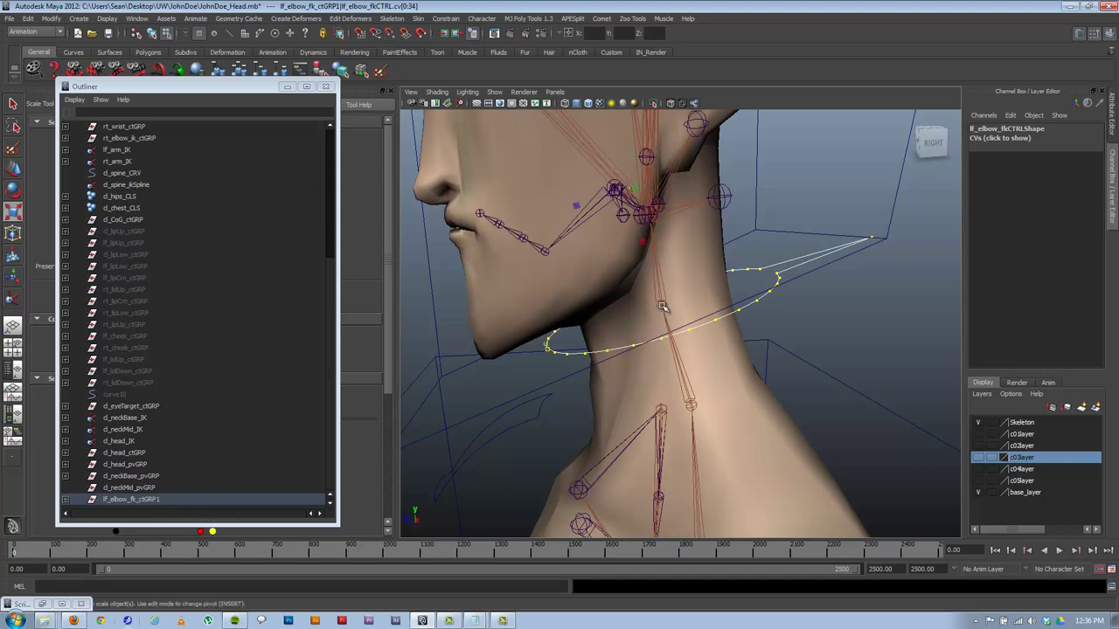
key(v)
middle_click(662, 306)
drag(669, 308, 791, 278)
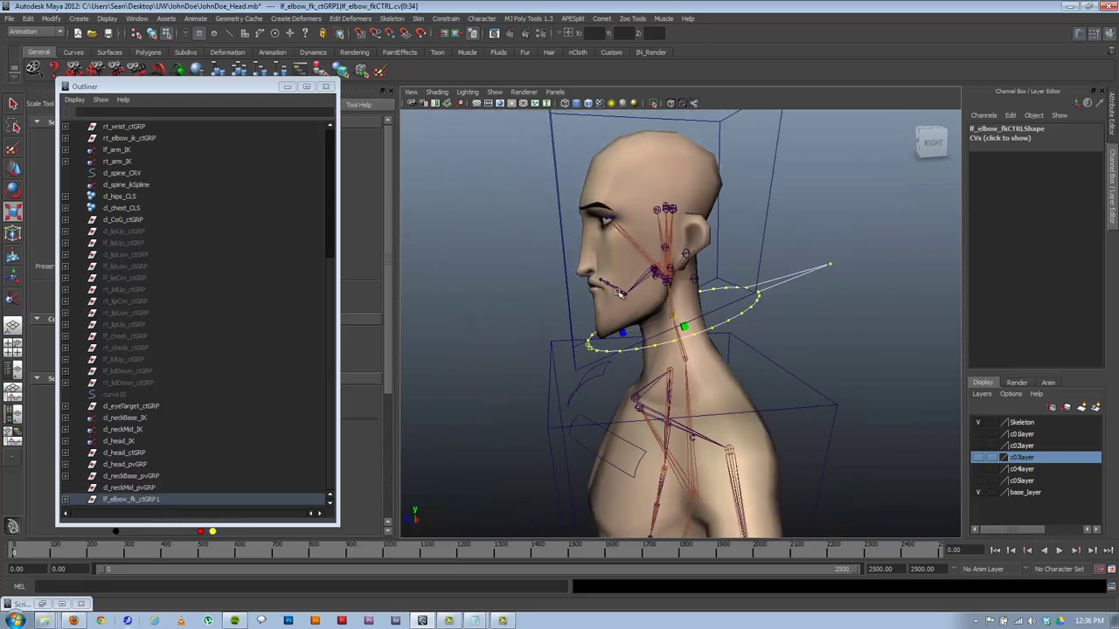
Select the CVs at the ring's pointed tip and pull them back in toward the neck to shorten the point
alt+drag(619, 293, 774, 329)
alt+drag(594, 312, 864, 292)
alt+drag(785, 284, 778, 278)
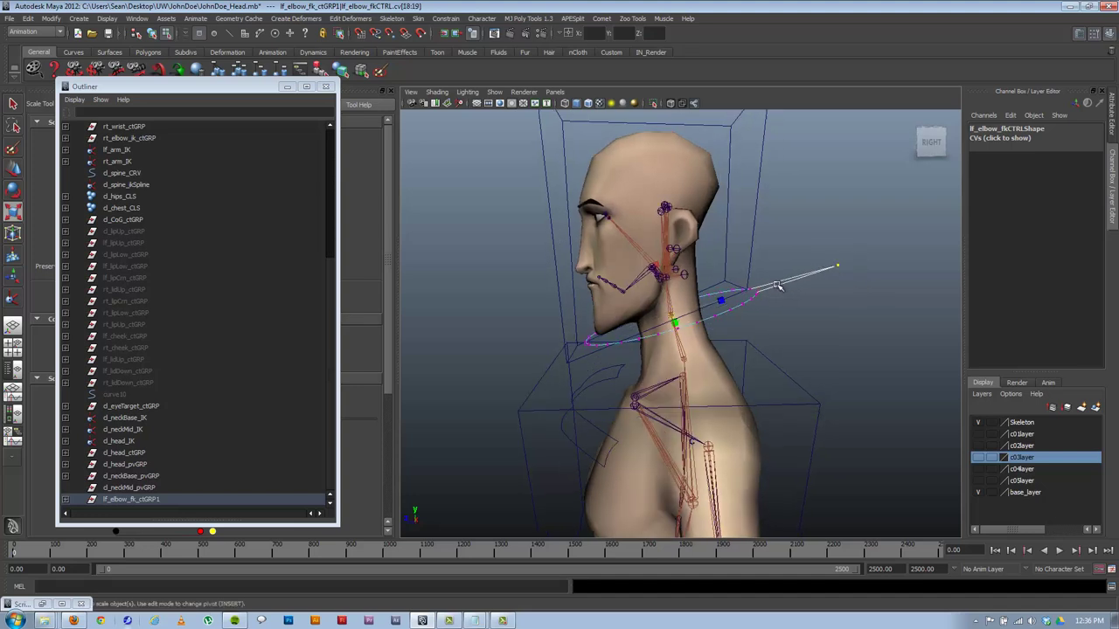
key(w)
drag(869, 255, 815, 271)
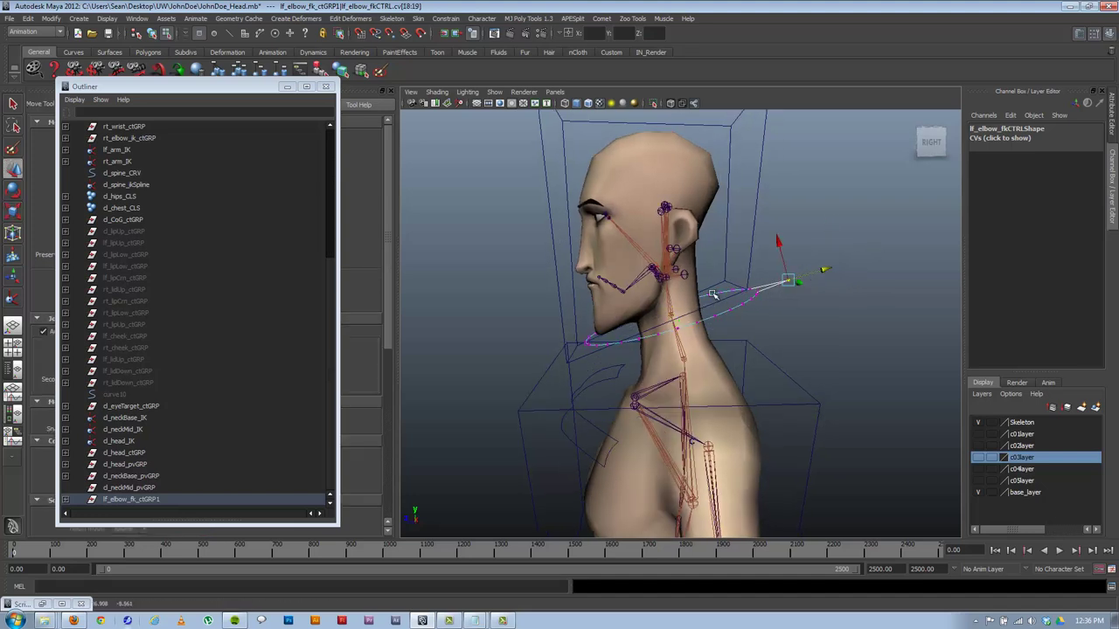
Enable discrete rotation with a 30.00 step and rotate all the ring's CVs around the neck so the tip points sideways past the shoulder
drag(494, 257, 861, 358)
alt+drag(625, 338, 666, 310)
key(r)
alt+drag(785, 340, 744, 334)
alt+right_drag(705, 374, 729, 387)
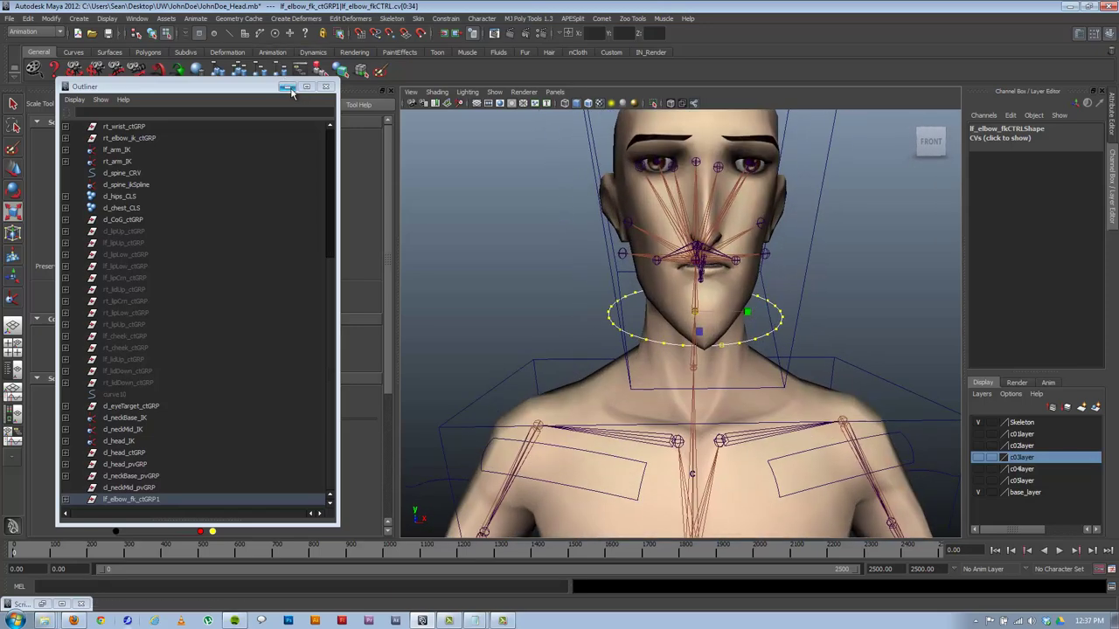
click(287, 88)
click(12, 189)
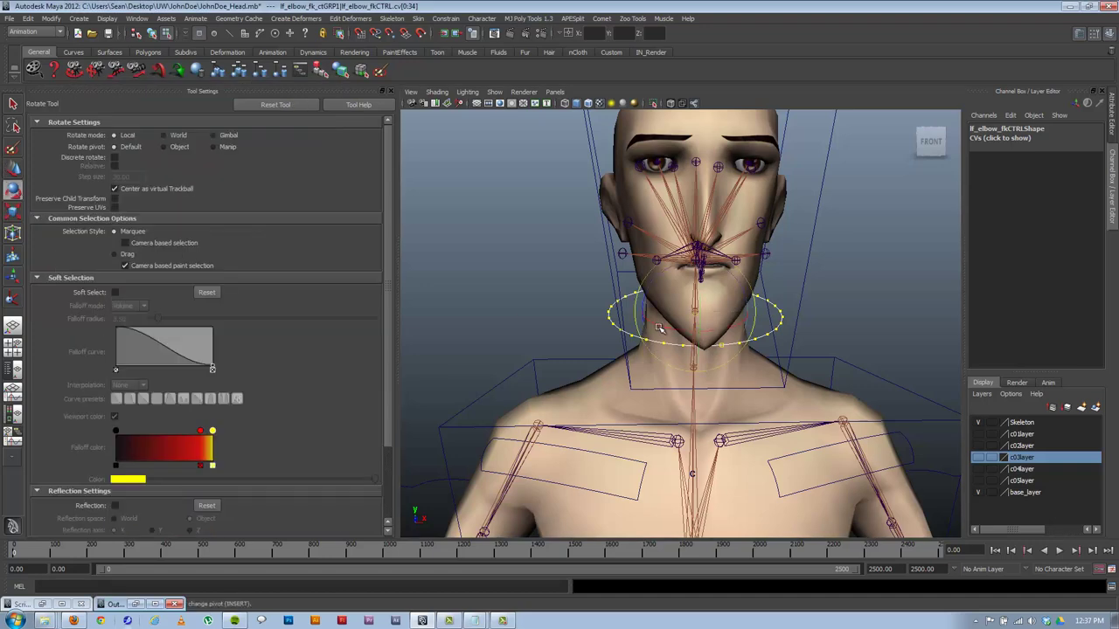
click(114, 159)
drag(658, 327, 516, 315)
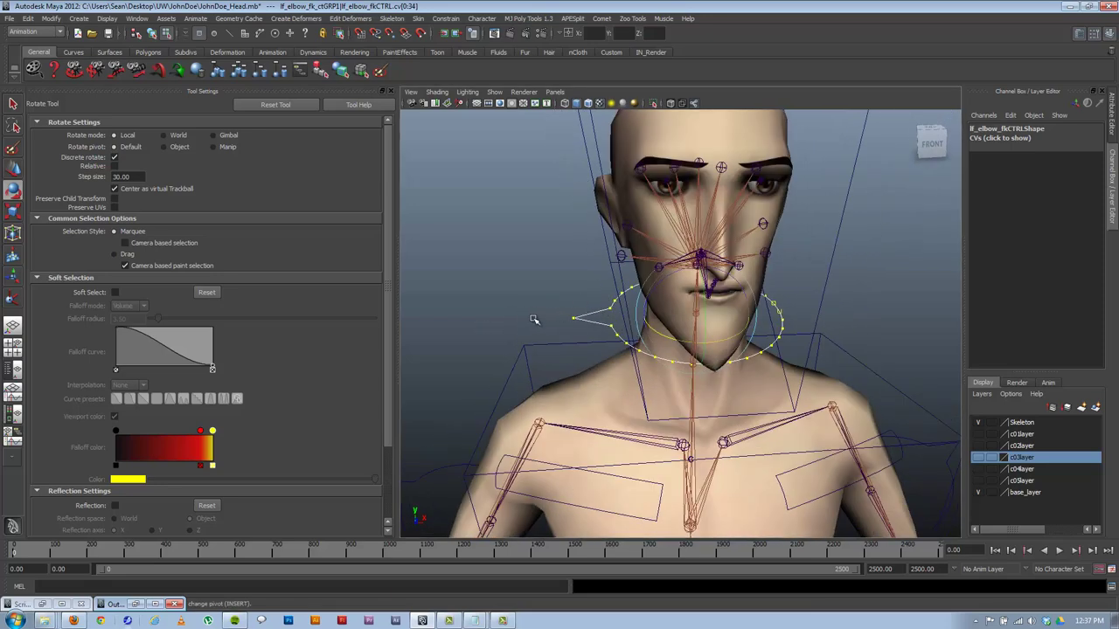
Return to object selection mode, close the tool settings, and bring the Outliner back up
click(152, 34)
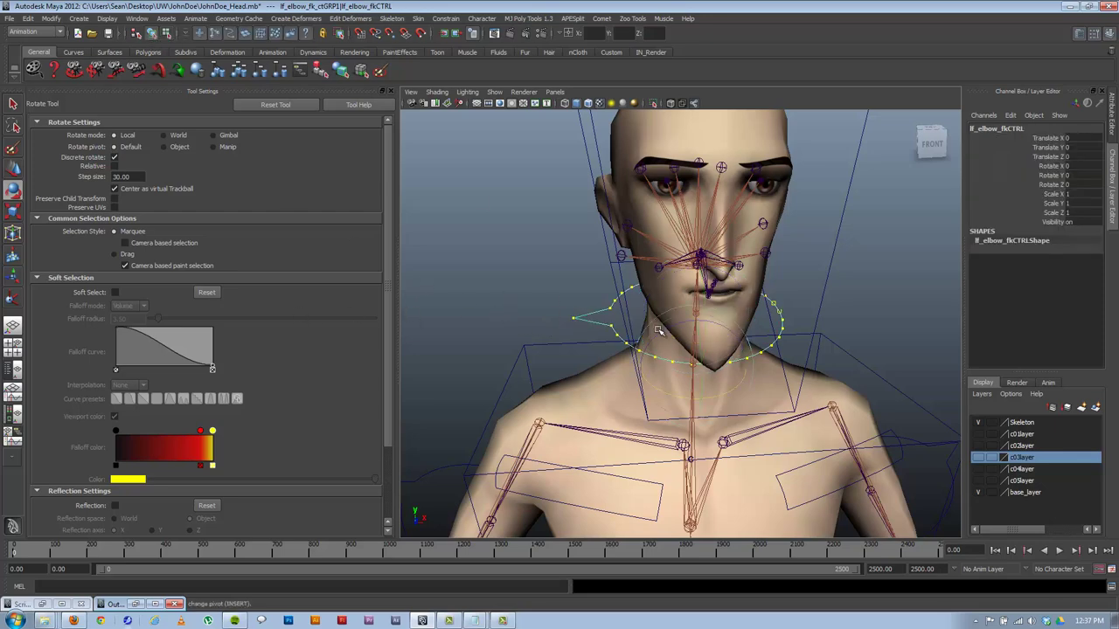
mouse_move(658, 331)
alt+mouse_down()
mouse_move(637, 338)
mouse_move(750, 350)
mouse_move(665, 341)
alt+mouse_up()
key(w)
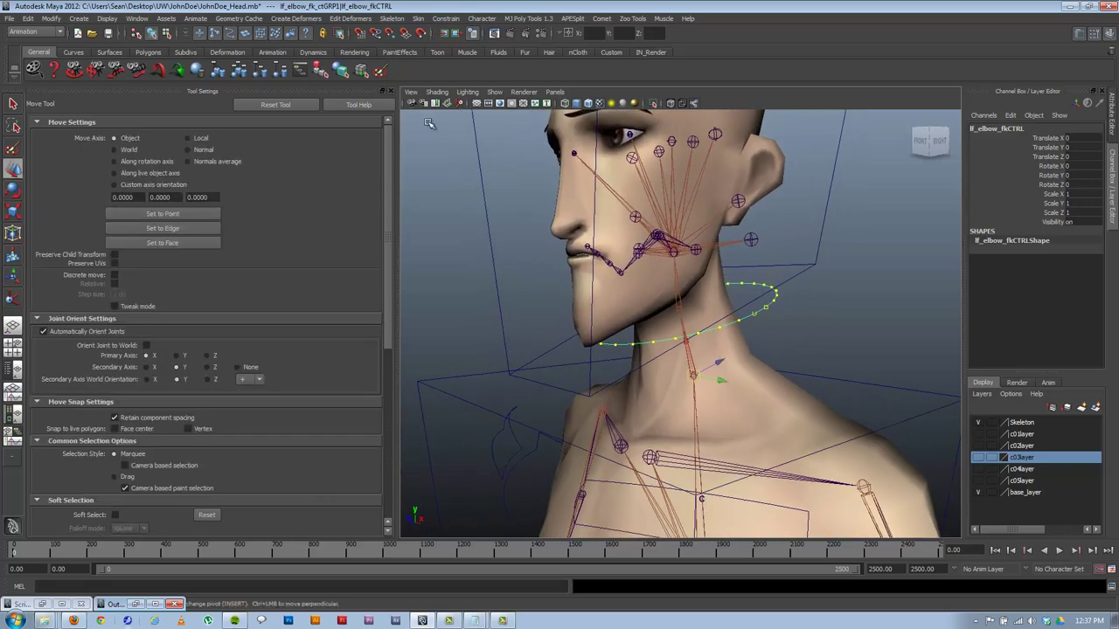
scroll(409, 107, up, 3)
click(382, 91)
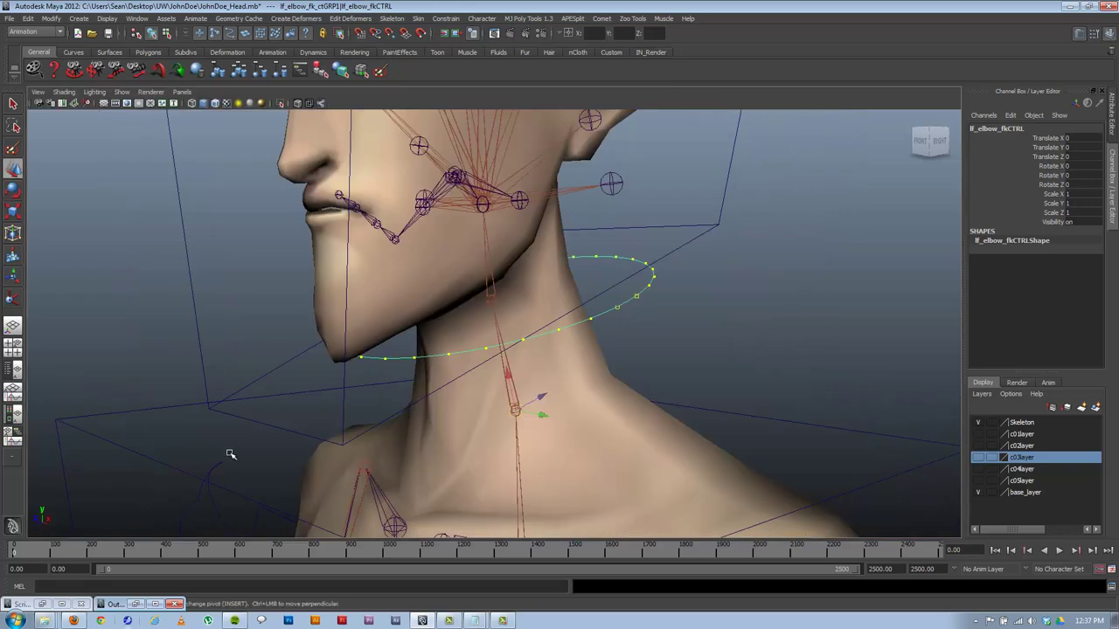
click(138, 605)
alt+drag(463, 393, 577, 300)
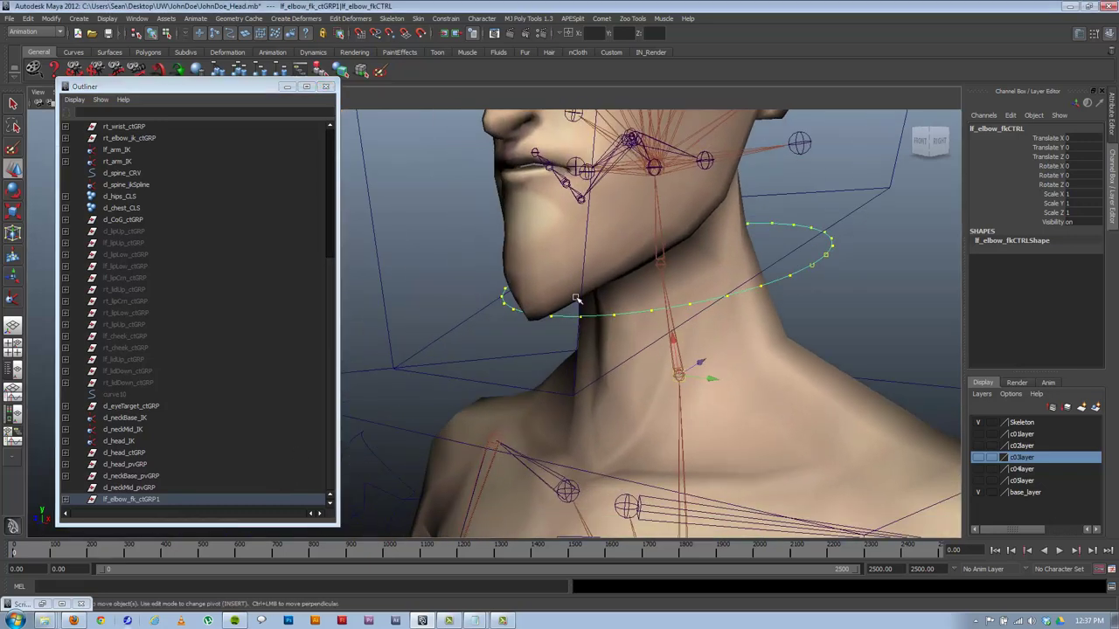
Turn off the NURBS CV display on the neck ring curve
click(859, 275)
click(809, 267)
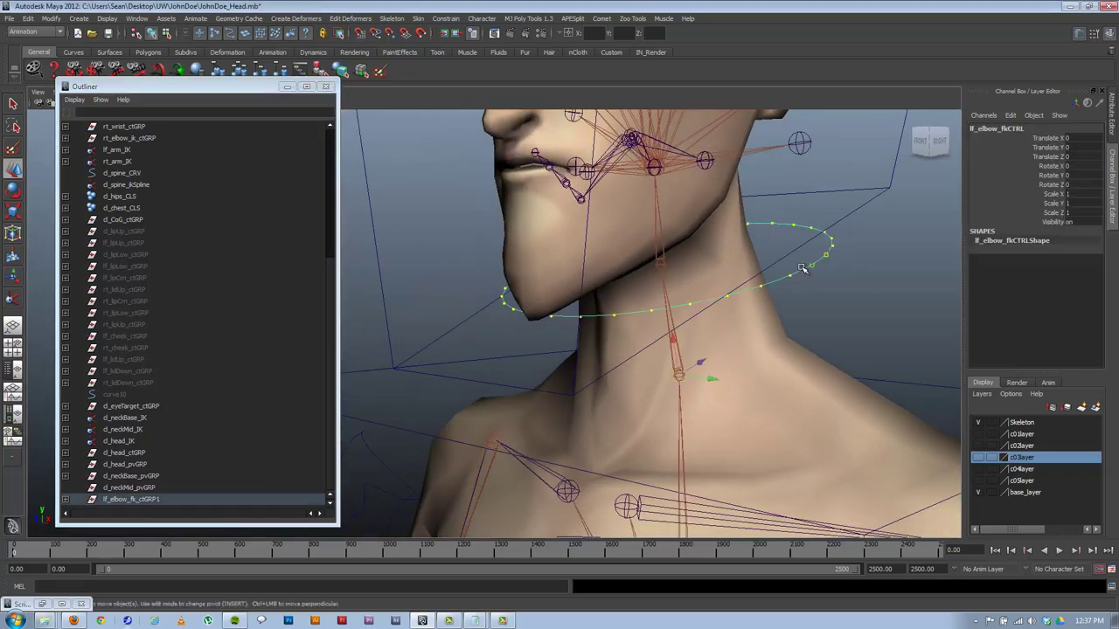
click(106, 19)
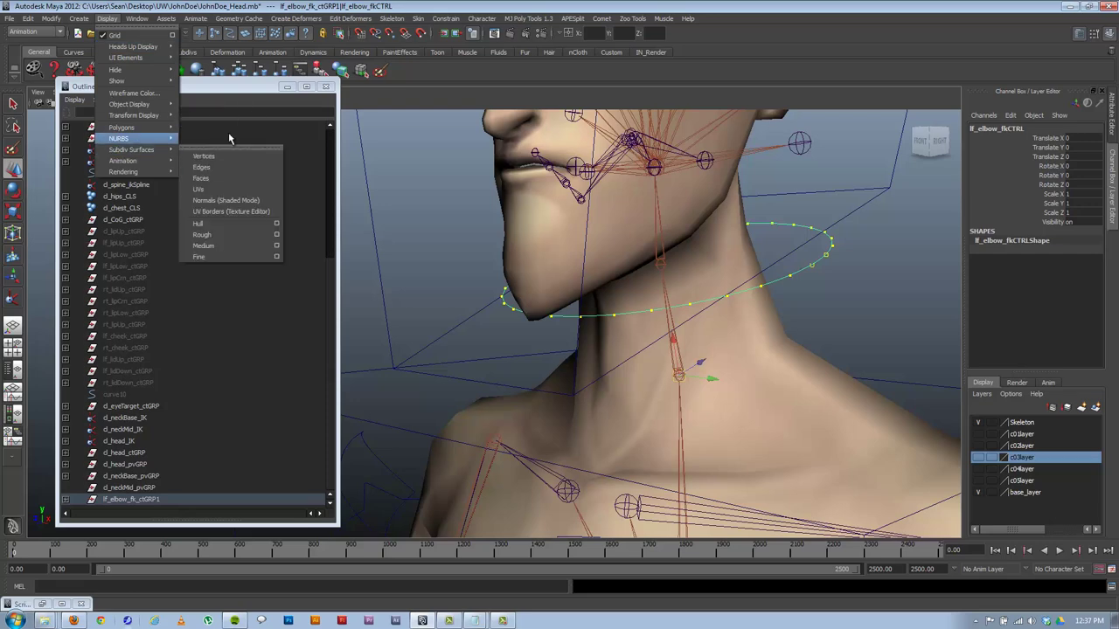
mouse_move(119, 83)
mouse_move(131, 139)
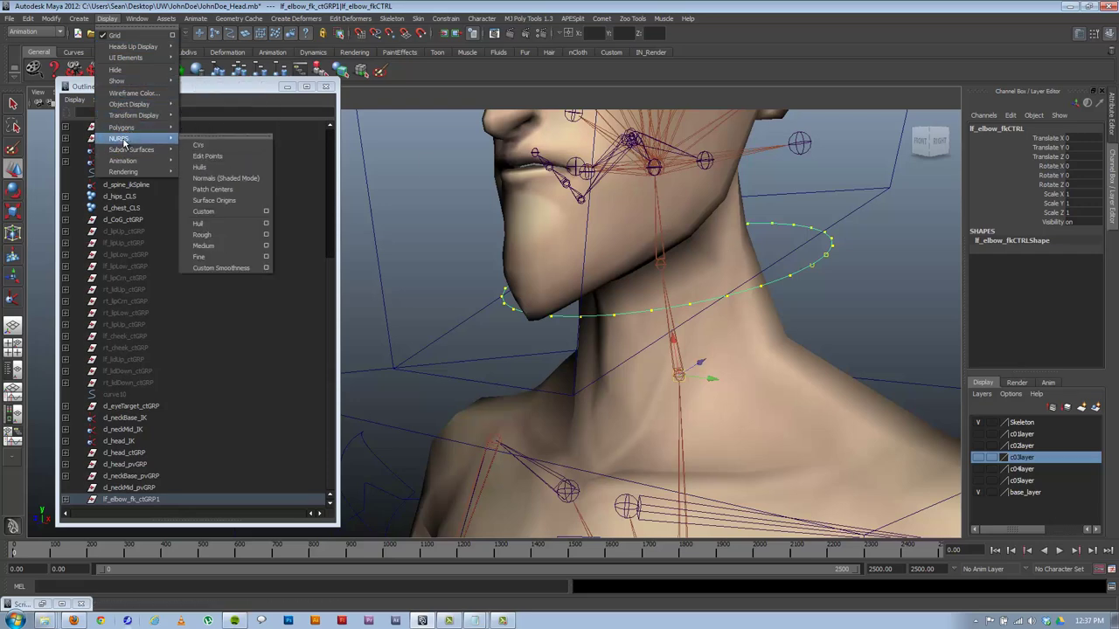
click(204, 146)
Expand the duplicated elbow group and rename its ring curve to cl_neck_CTRL
alt+drag(588, 318, 655, 320)
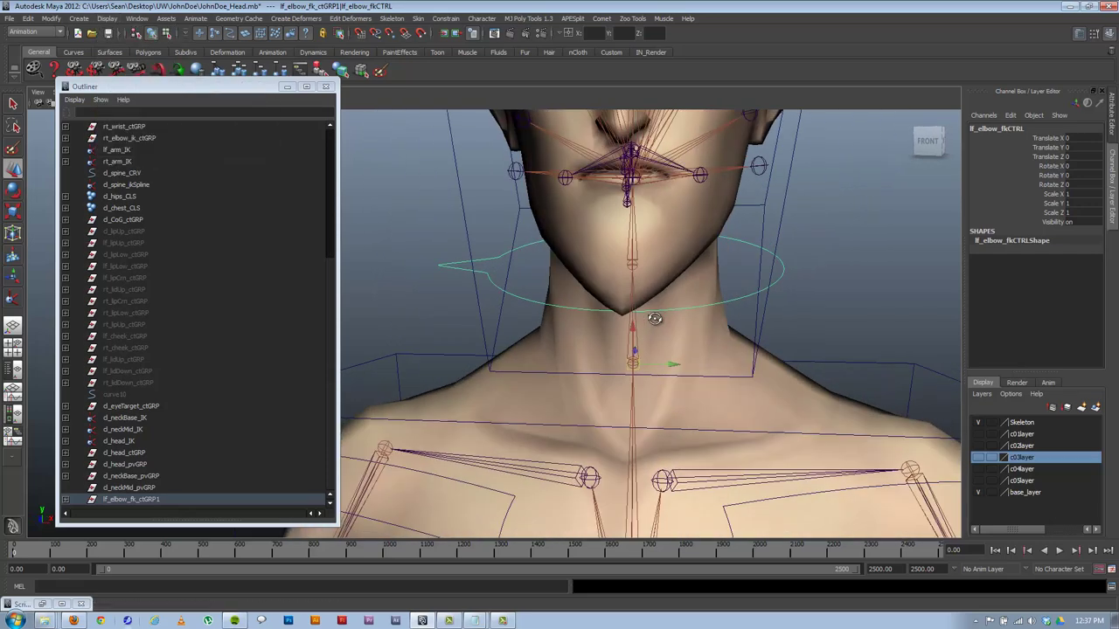
alt+middle_drag(587, 300, 623, 278)
alt+drag(622, 278, 906, 264)
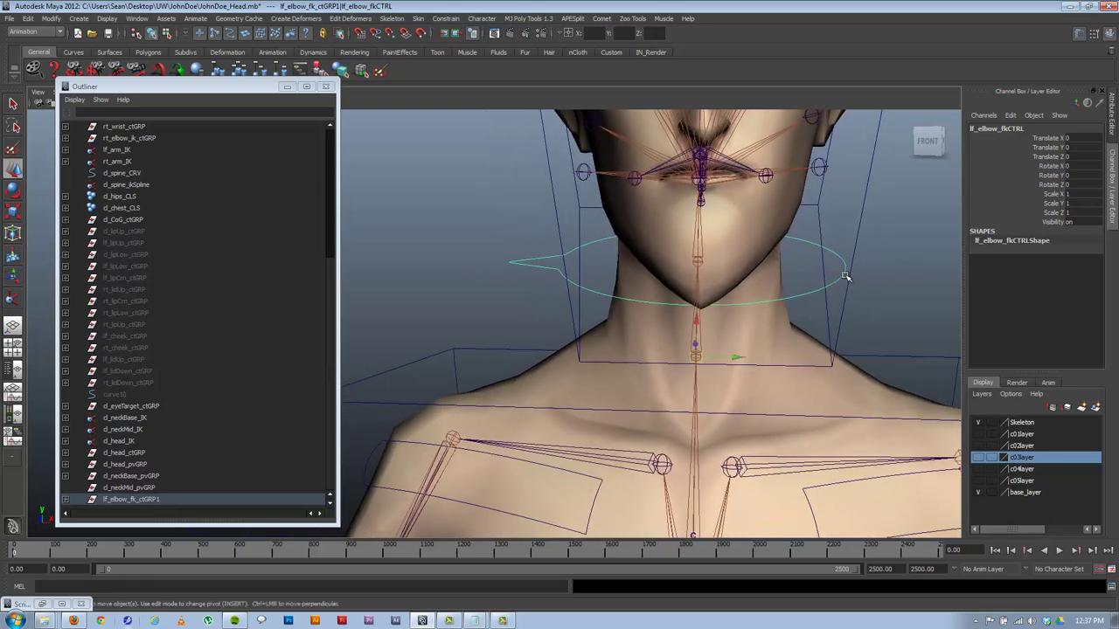
click(66, 500)
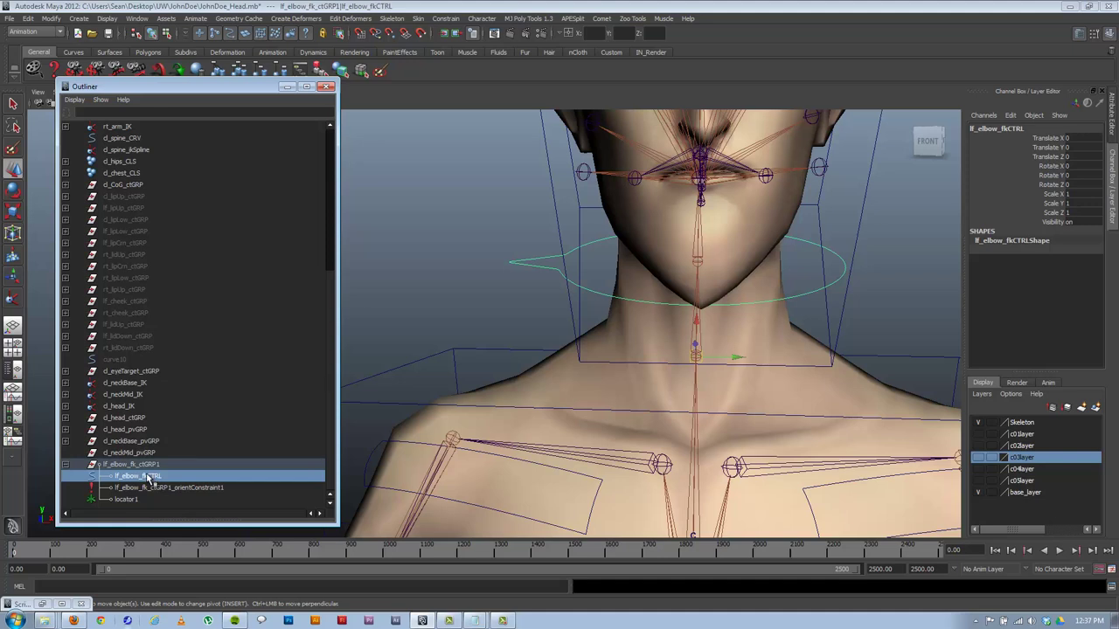
double_click(131, 475)
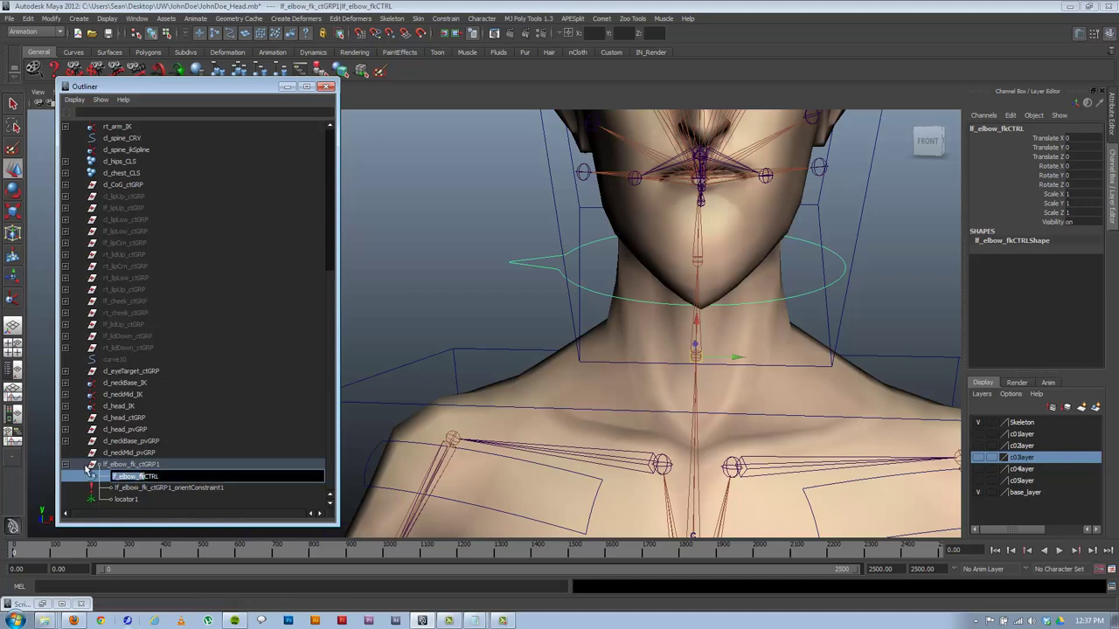
text(cl_neck_)
key(Return)
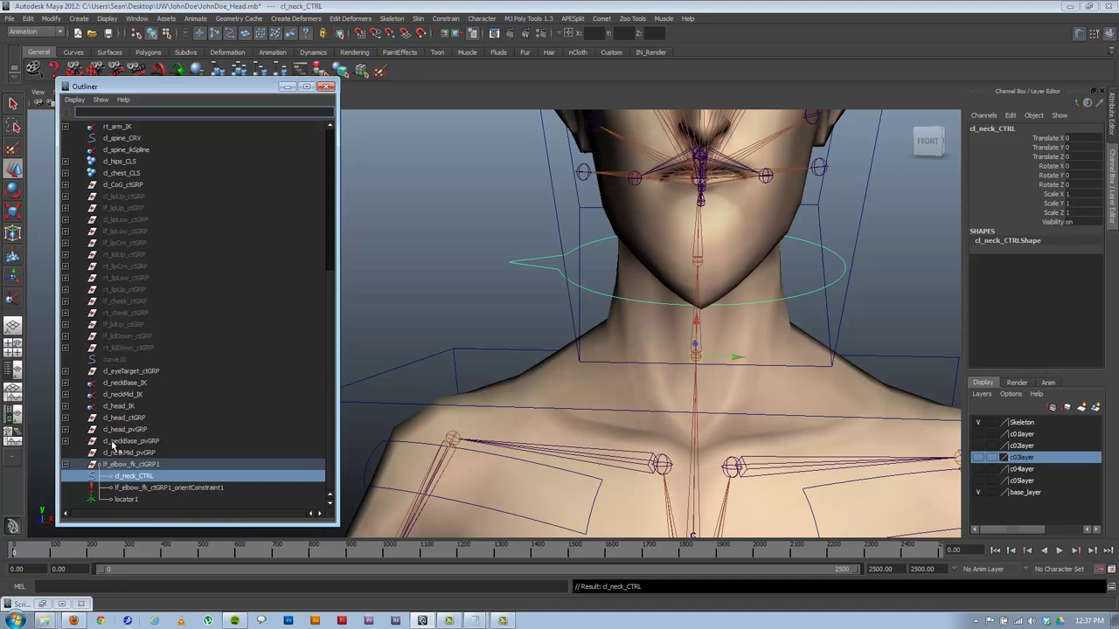
Rename the neck control's parent group lf_elbow_fk_ctGRP1 to cl_neck_ctGRP
click(133, 463)
double_click(147, 465)
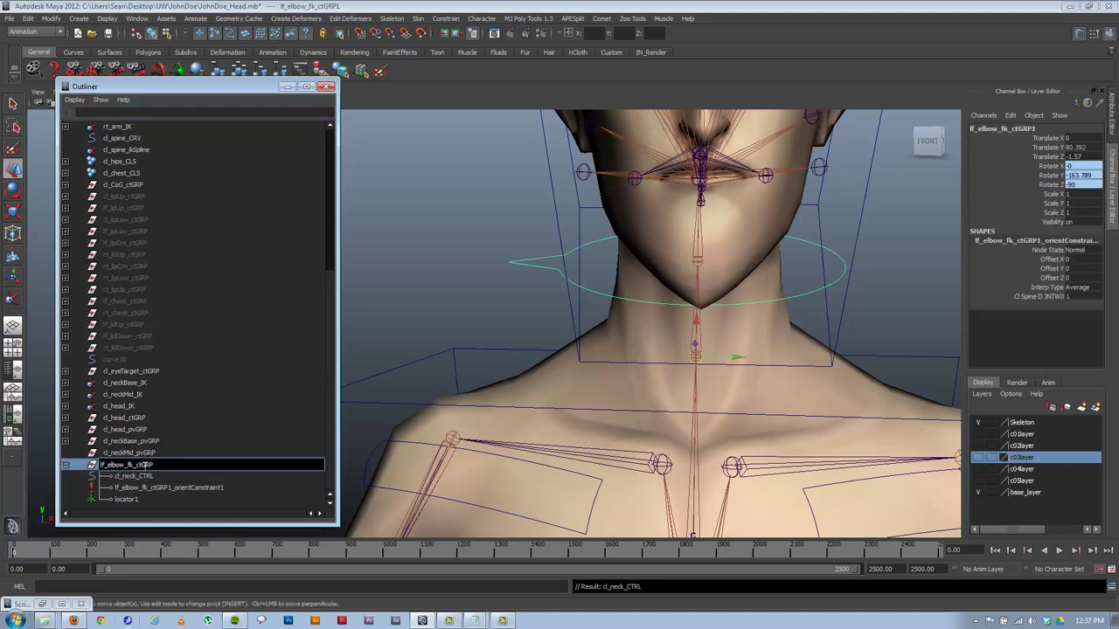
drag(145, 465, 21, 471)
text(c)
text(l_neck_ctG)
key(Return)
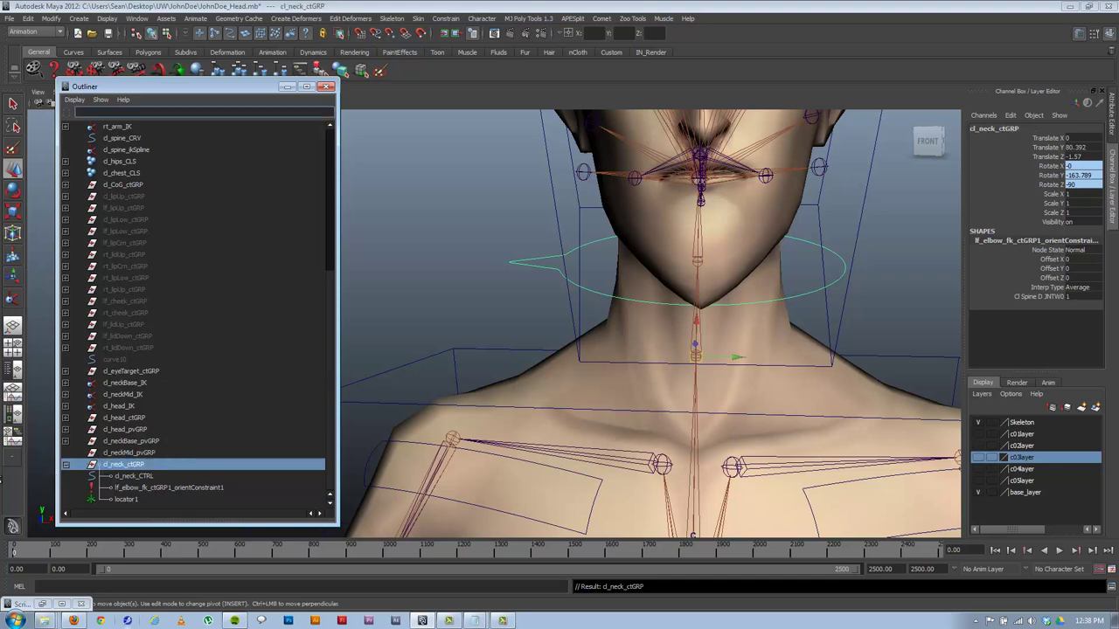
Delete locator1 and the leftover elbow orient constraint from the neck control group
click(113, 499)
key(Delete)
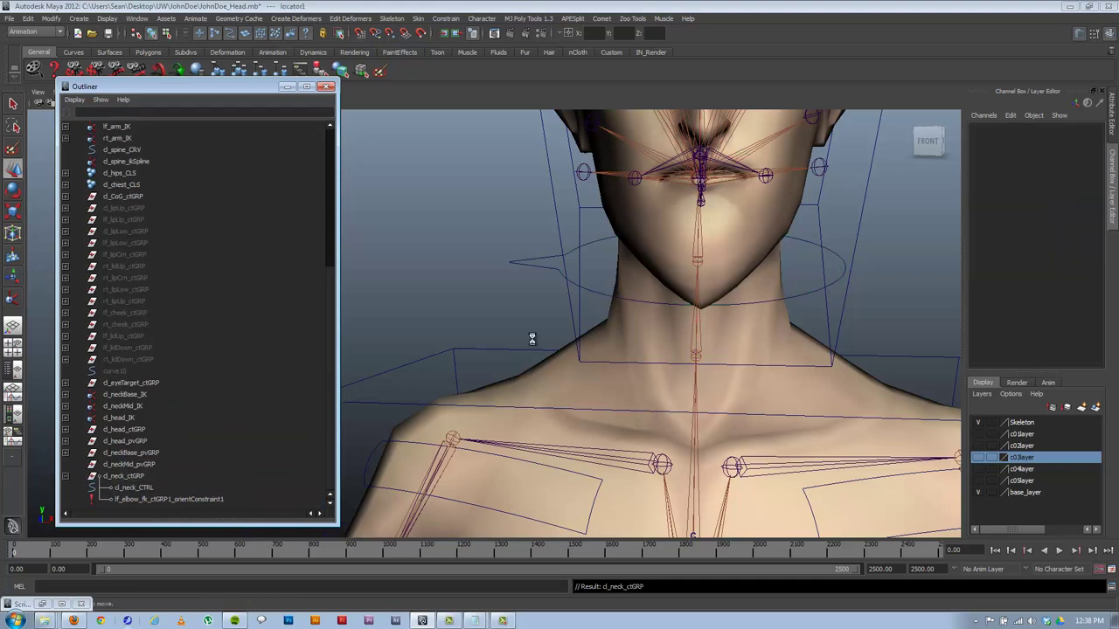
alt+drag(813, 295, 690, 322)
alt+drag(614, 335, 567, 316)
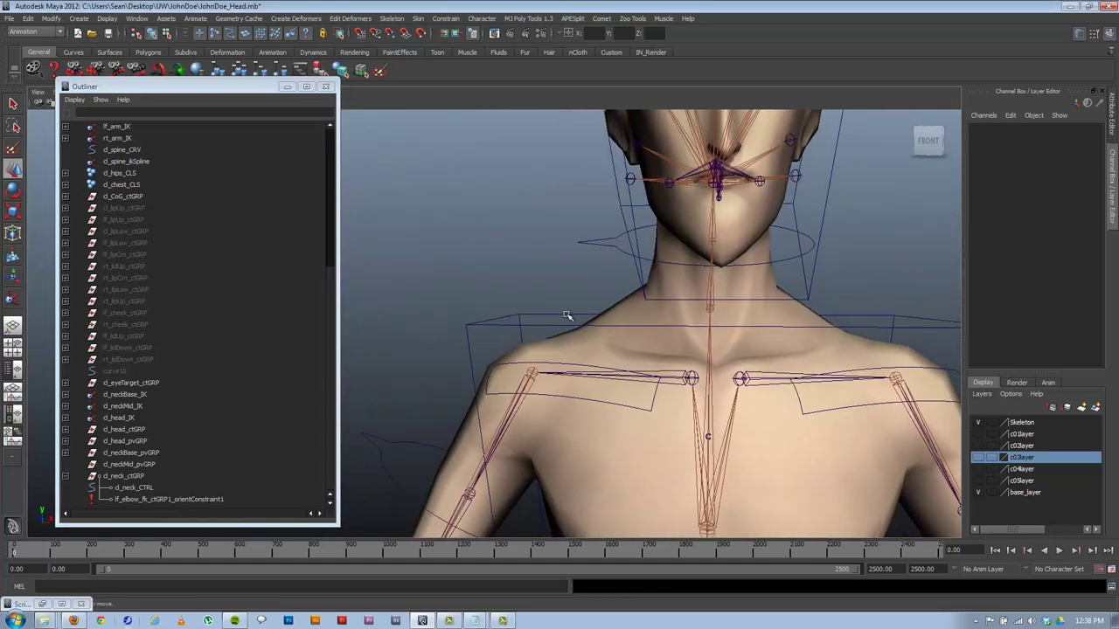
click(162, 499)
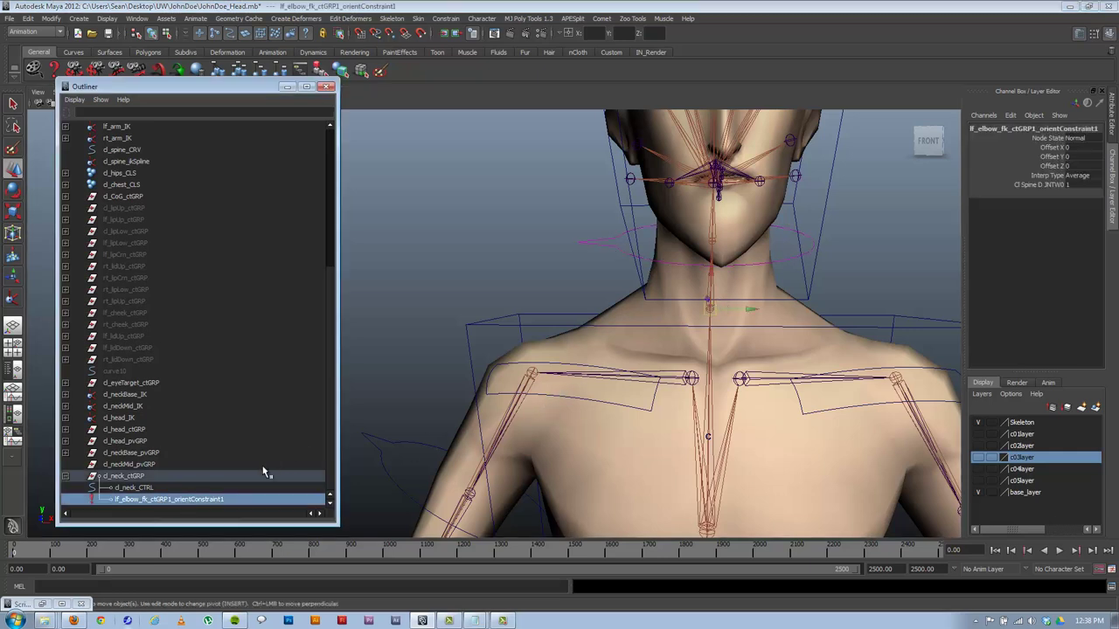
click(594, 369)
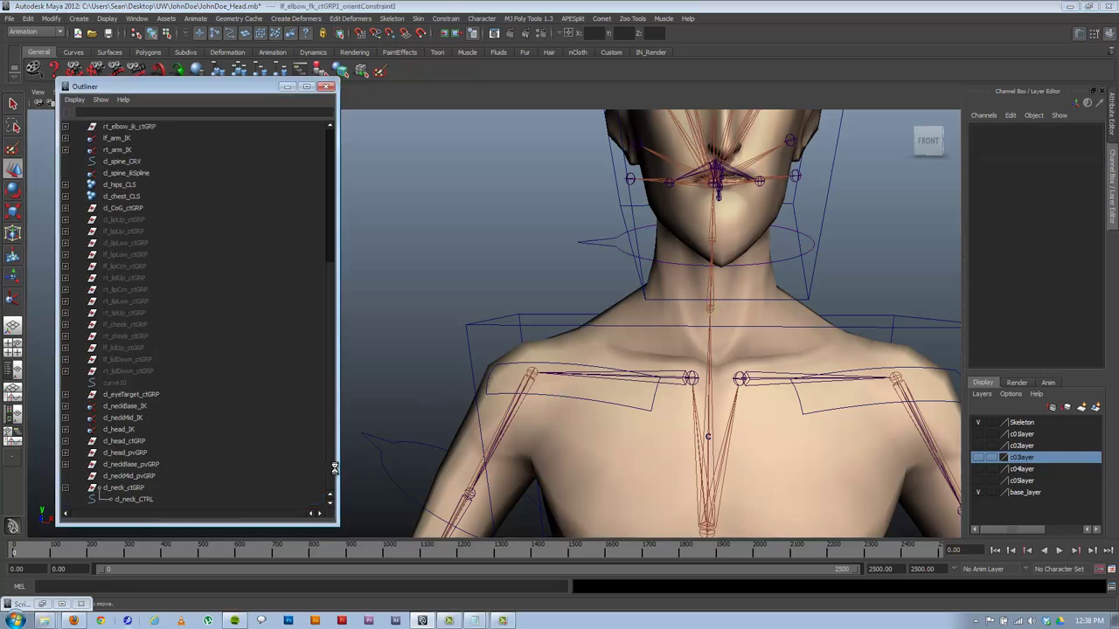
Parent-constrain cl_neck_ctGRP to the cl_spine_d_JNT joint at the base of the neck
click(715, 291)
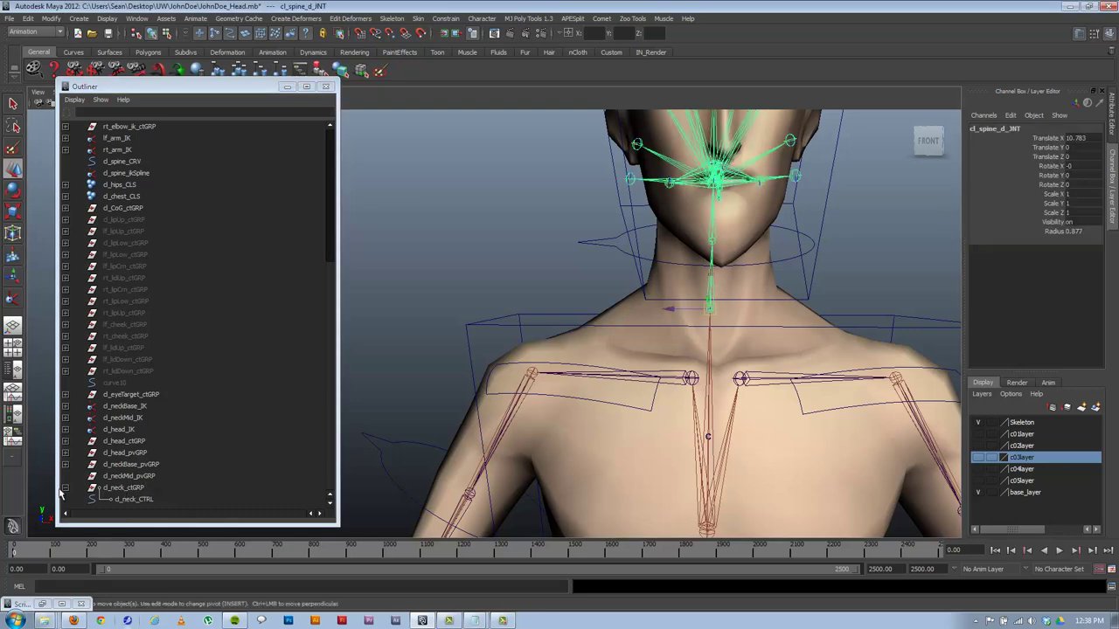
click(120, 487)
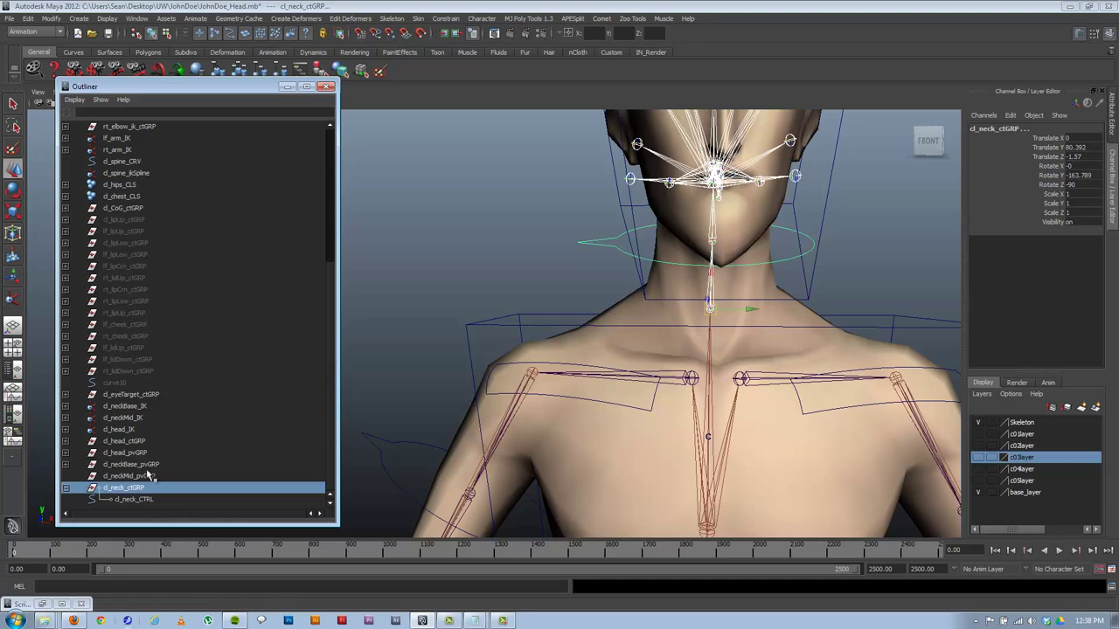
click(446, 18)
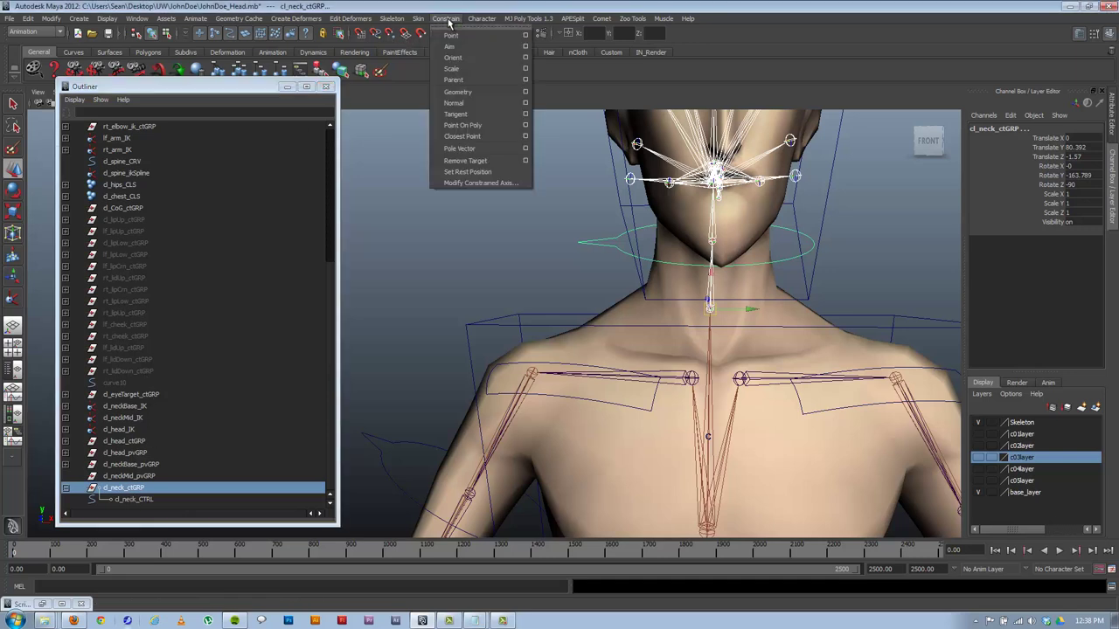
click(452, 80)
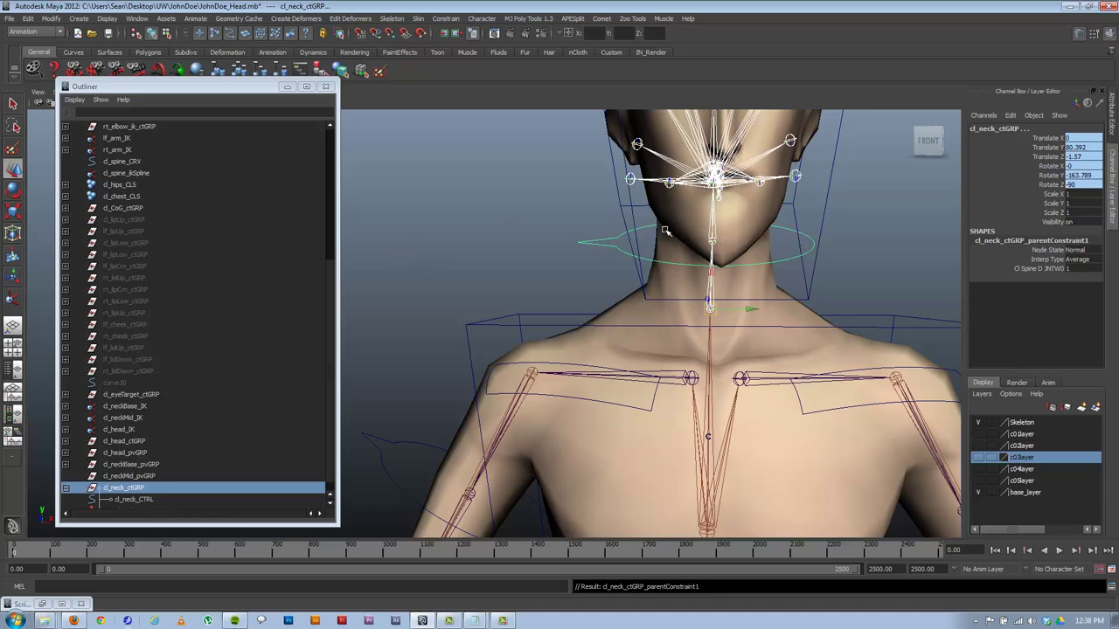
mouse_move(747, 325)
alt+mouse_down()
mouse_move(580, 333)
mouse_move(743, 325)
alt+mouse_up()
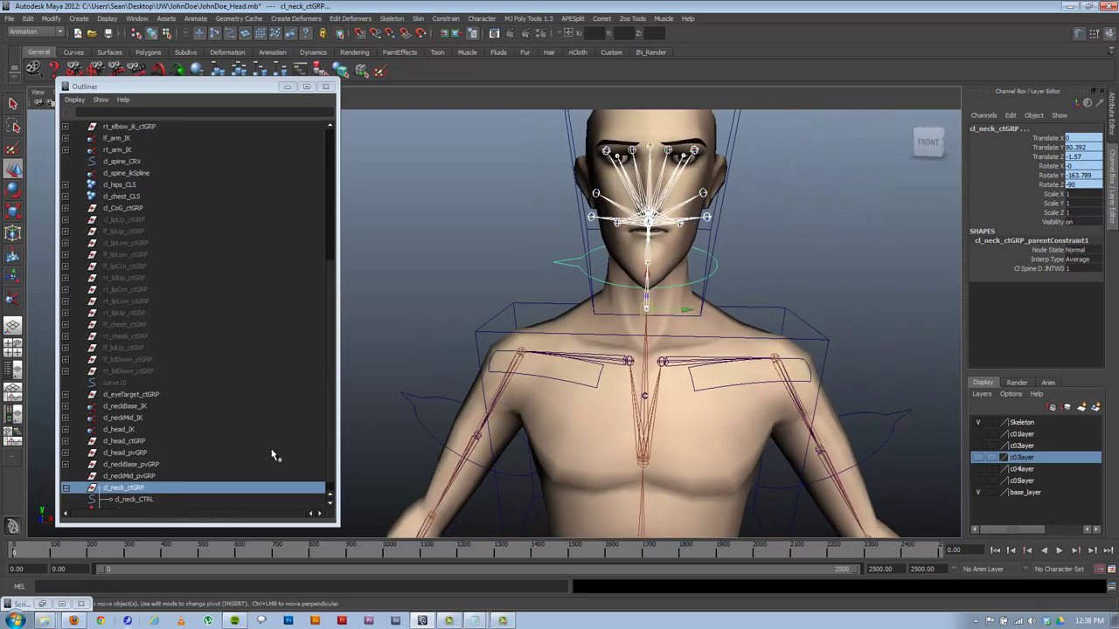
scroll(330, 454, down, 1)
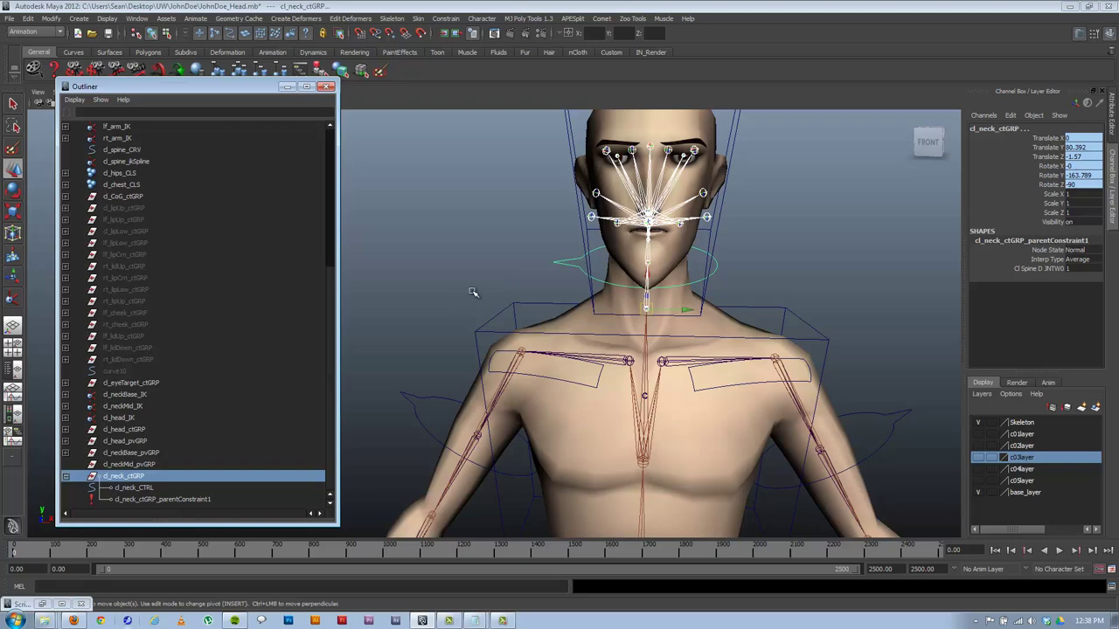
alt+drag(479, 294, 542, 286)
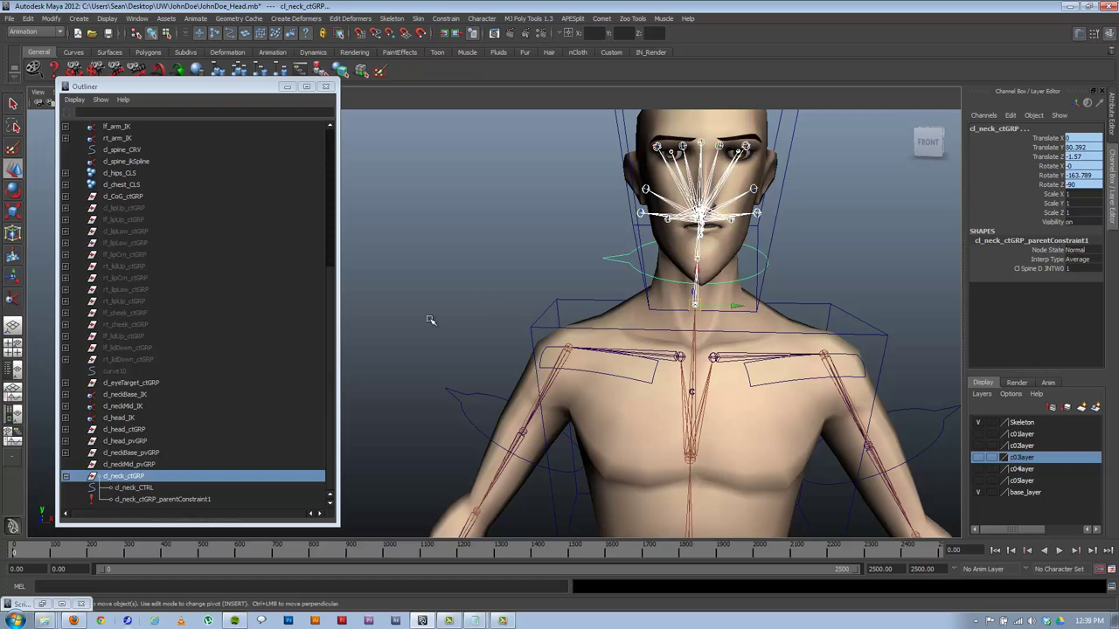
Parent-constrain cl_neckMid_pvGRP to the cl_neck_CTRL curve
click(146, 464)
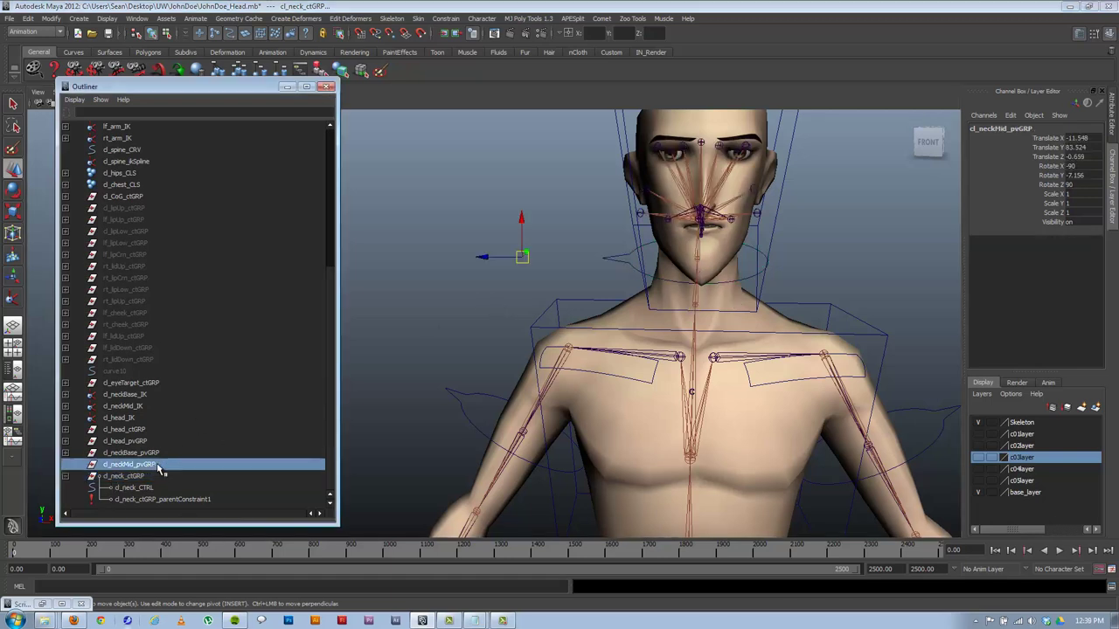
click(138, 488)
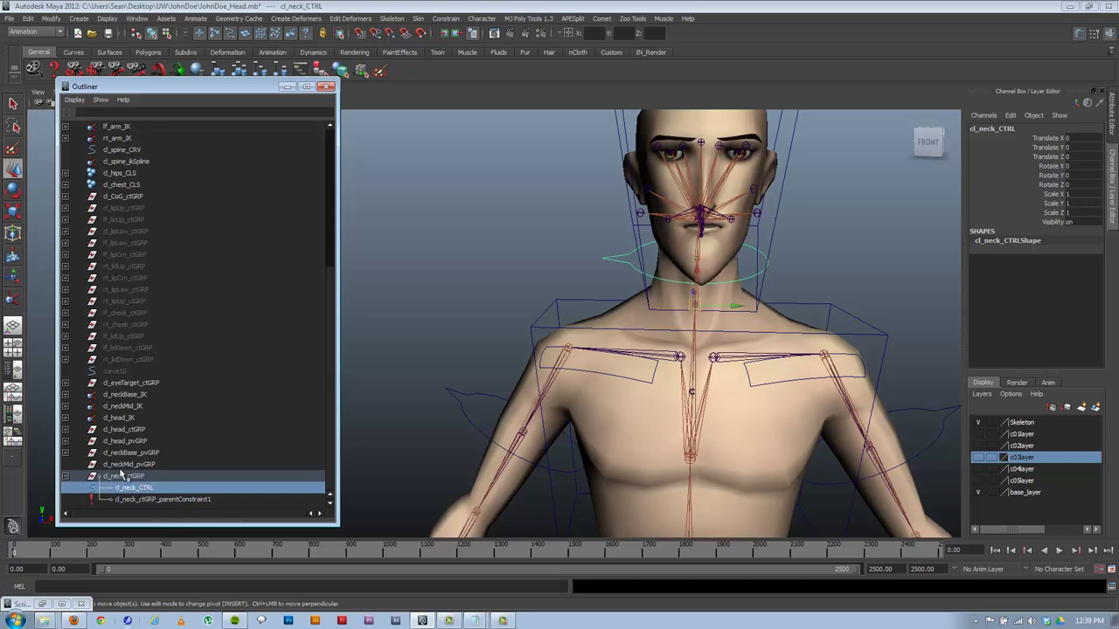
ctrl+click(129, 465)
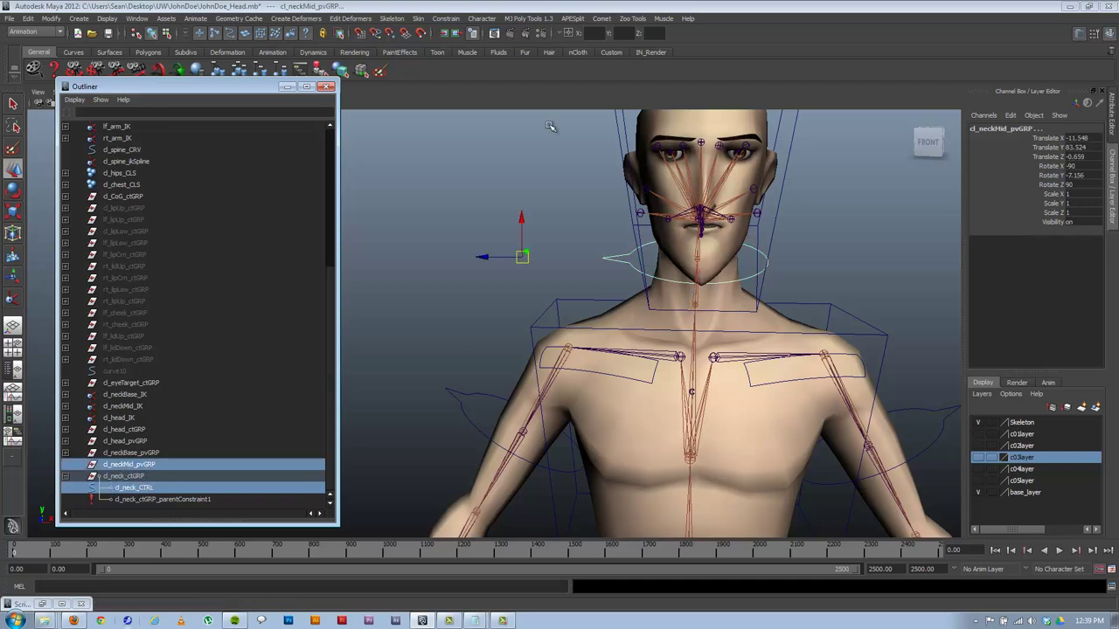
click(447, 19)
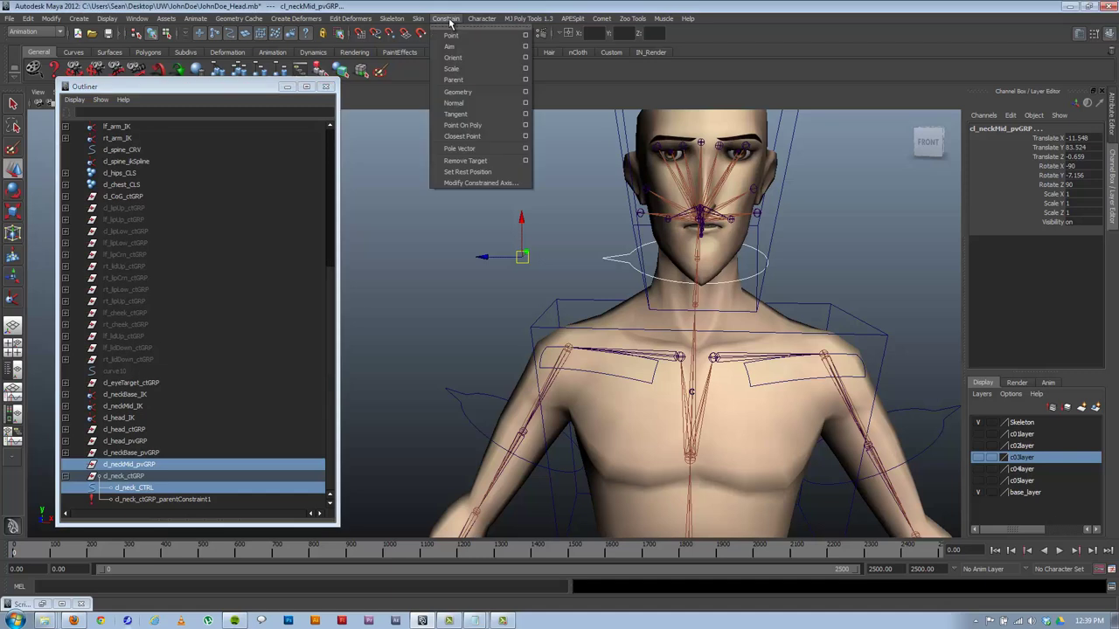
click(512, 80)
click(564, 251)
click(636, 268)
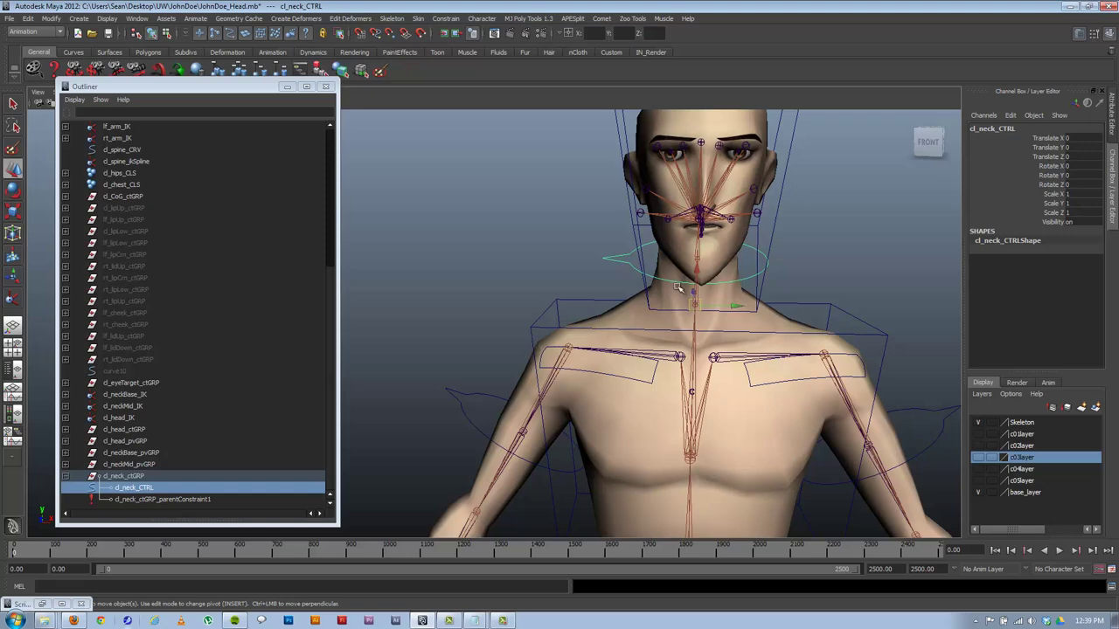
Create a locator in the scene for marking the middle neck joint
alt+drag(684, 266, 699, 314)
drag(262, 84, 218, 142)
click(122, 92)
click(136, 166)
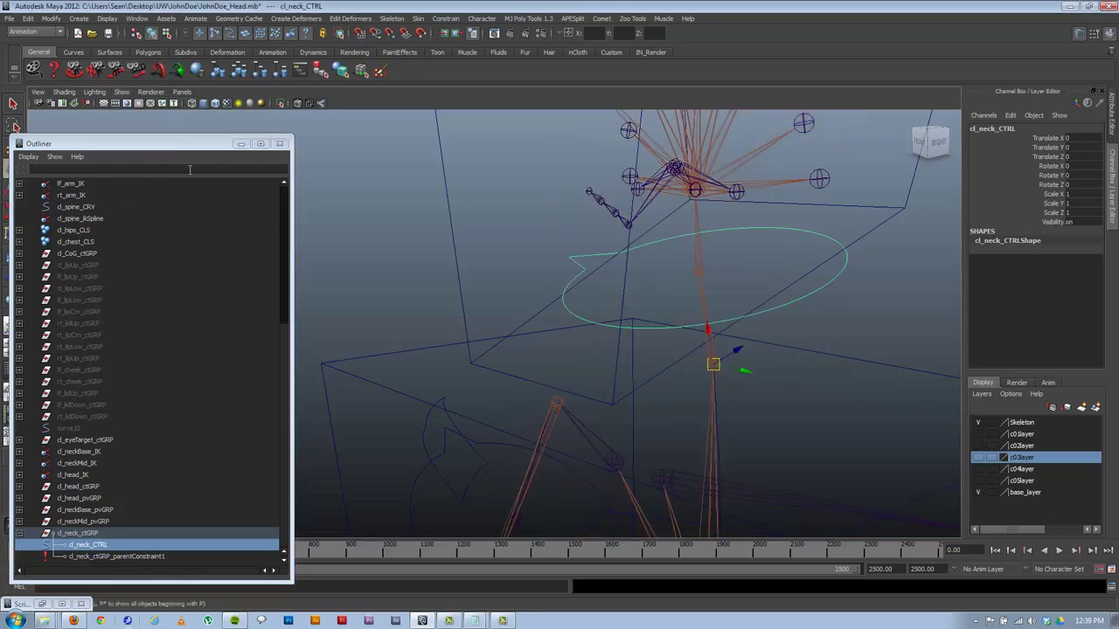
click(77, 19)
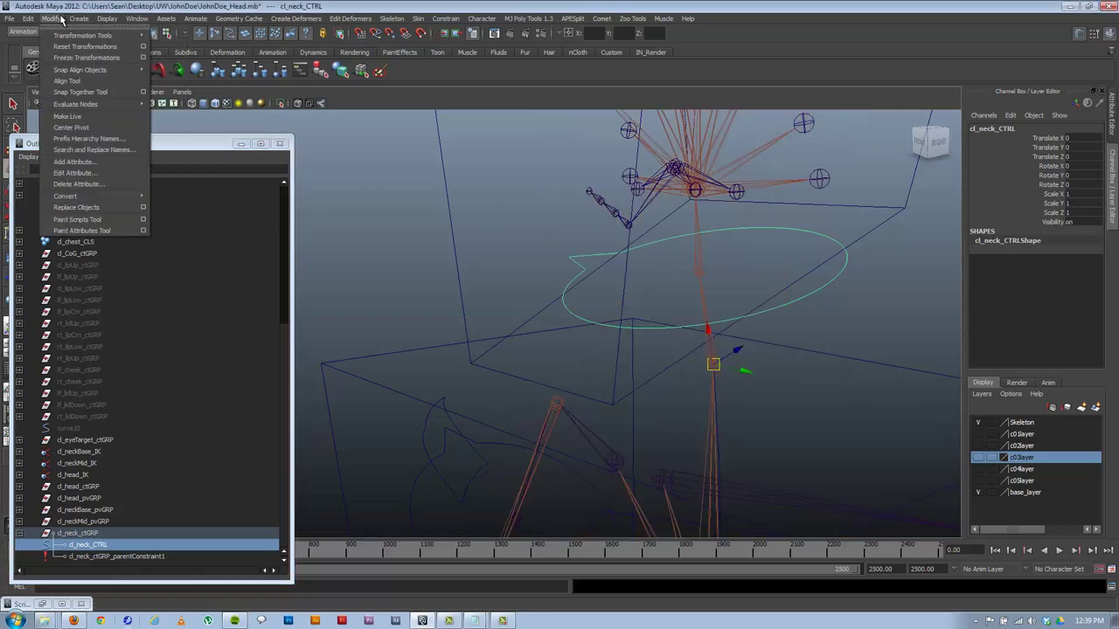
click(91, 206)
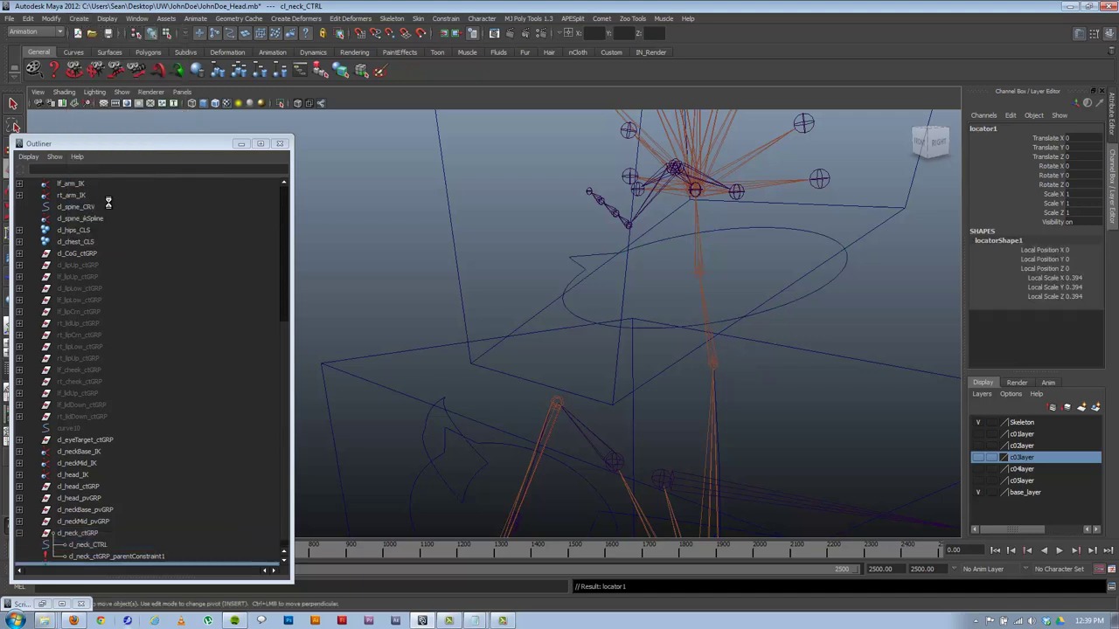
Parent the locator under the cl_spine_e_JNT joint and set its translate and rotate values to 0
click(698, 264)
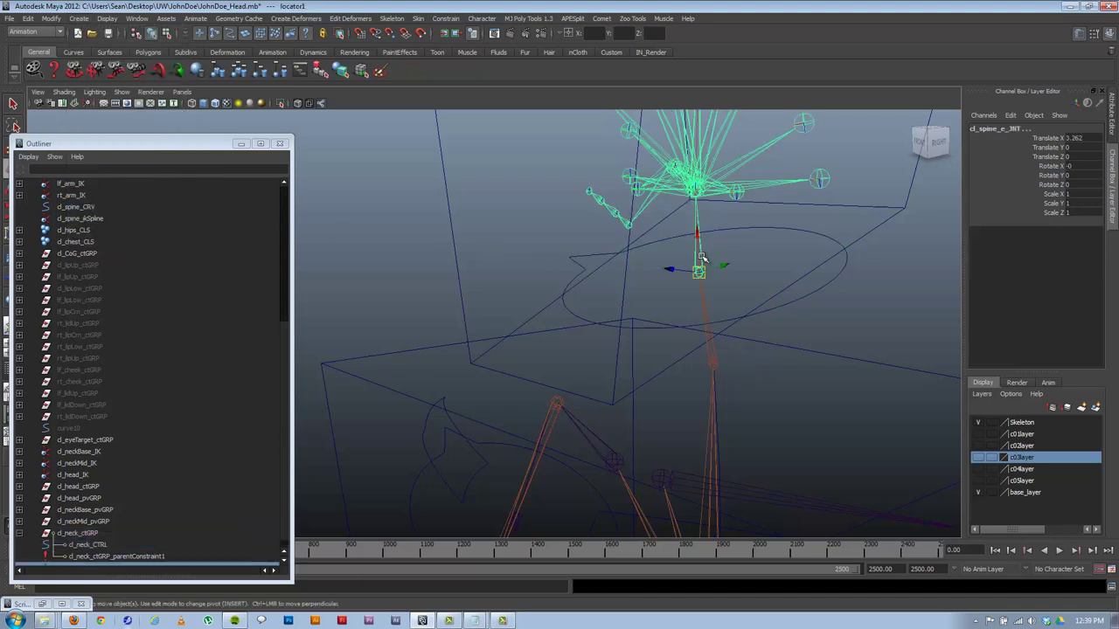
key(p)
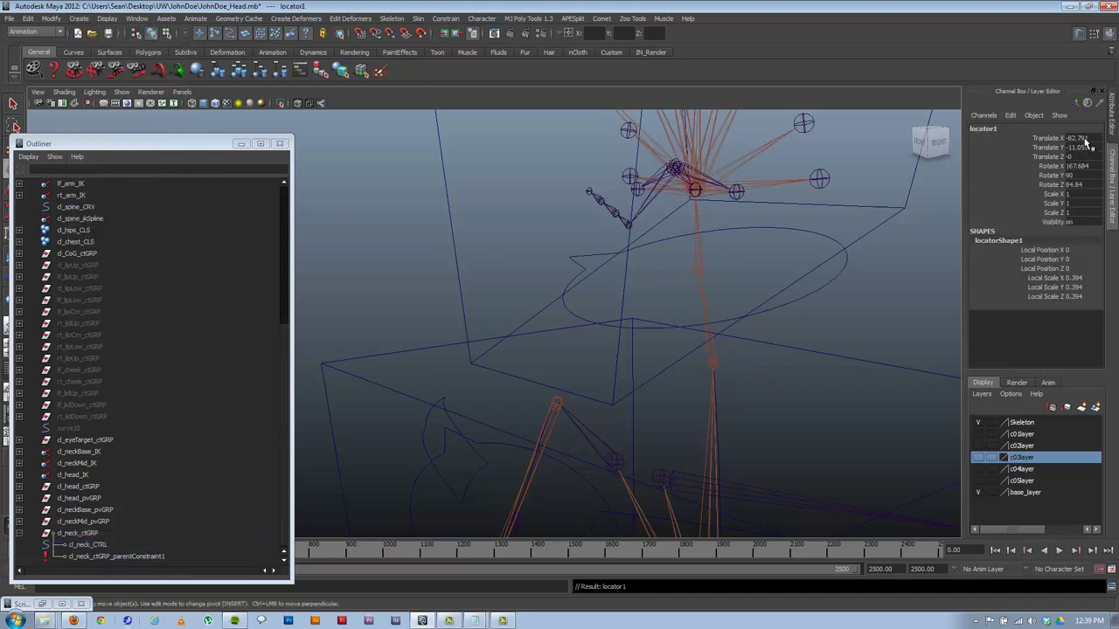
drag(1084, 138, 1085, 184)
text(0)
key(Return)
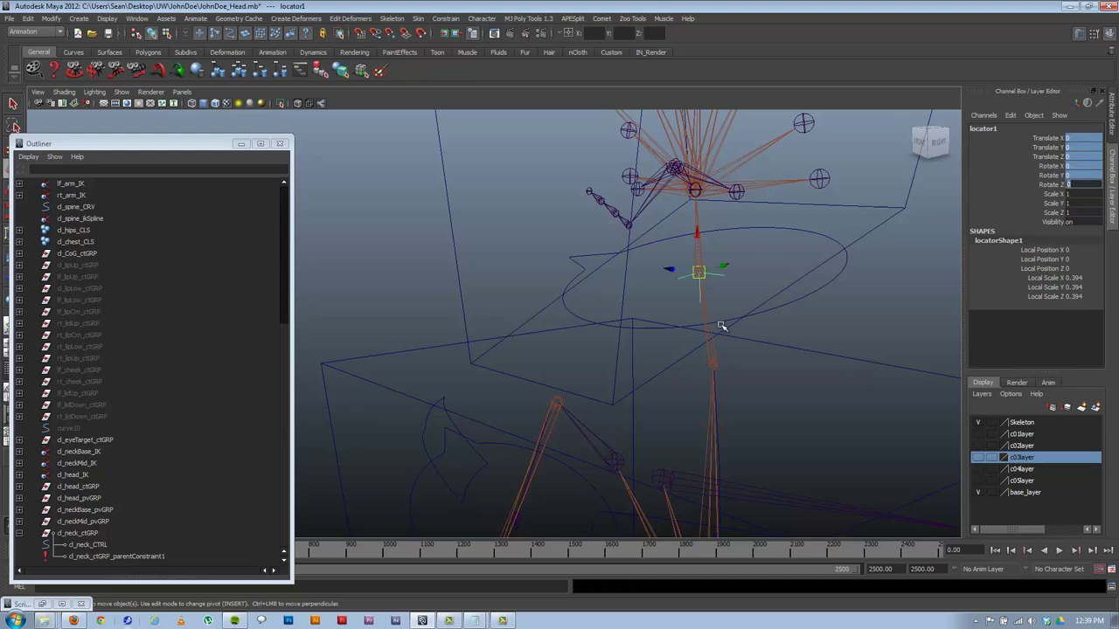
Try rotating cl_neck_CTRL about its local X axis with the Rotate tool
alt+drag(749, 317, 669, 313)
click(556, 316)
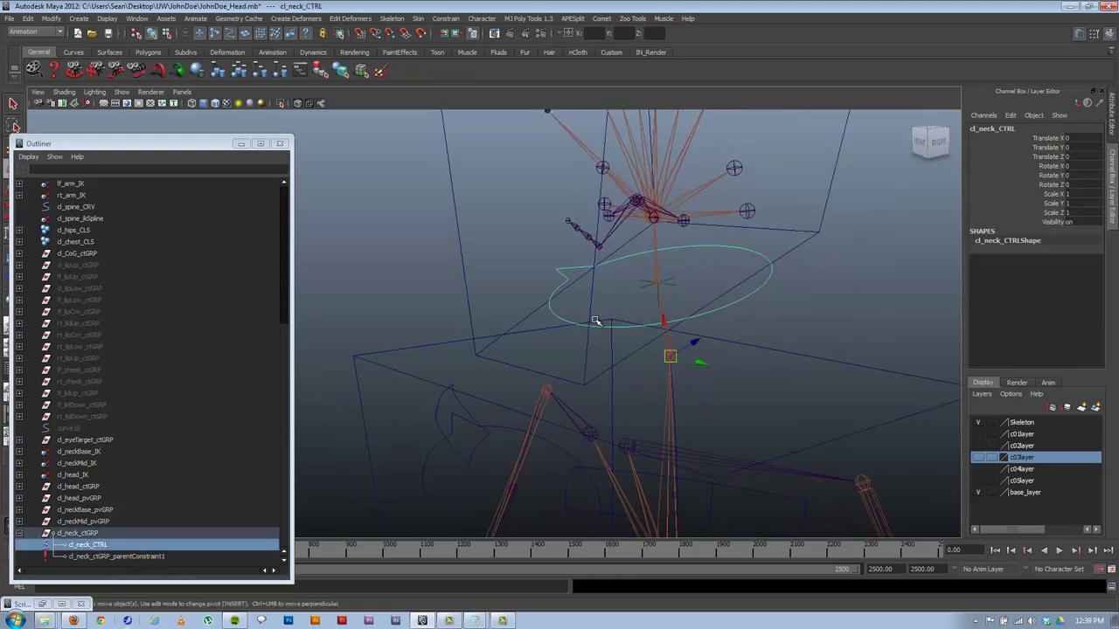
key(e)
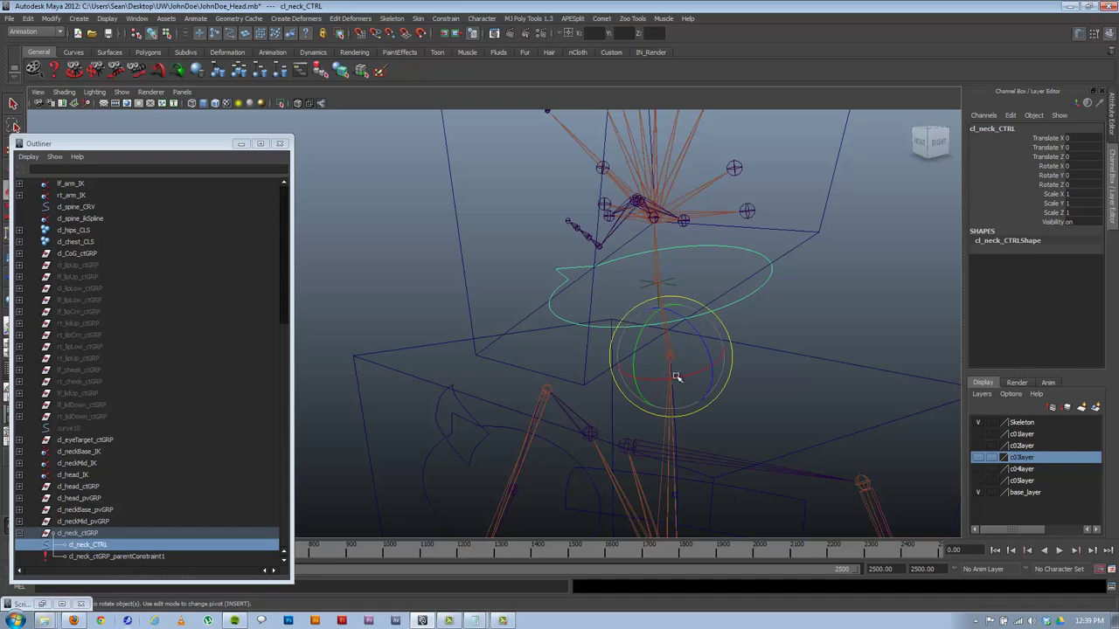
drag(669, 379, 689, 379)
key(ctrl+z)
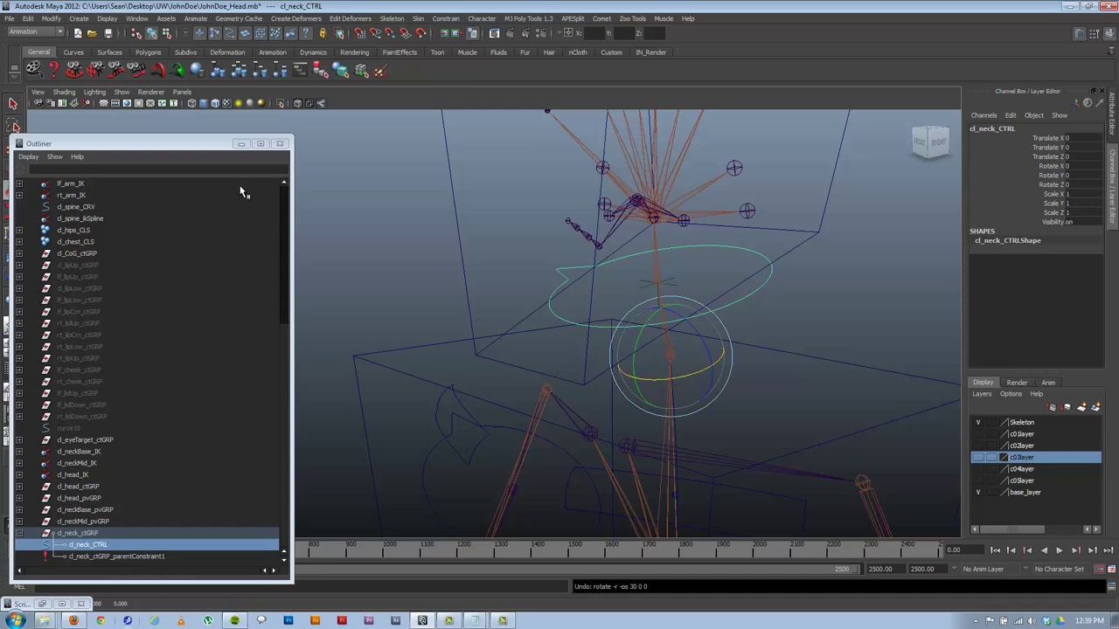
Turn off discrete rotation in the Rotate tool's settings
click(241, 144)
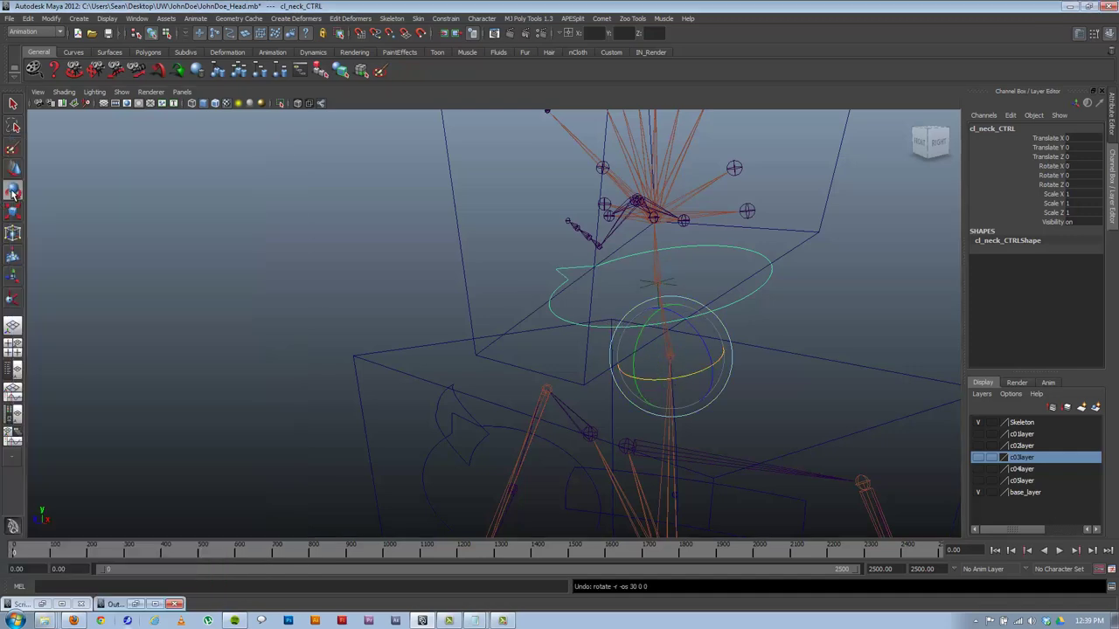
double_click(12, 190)
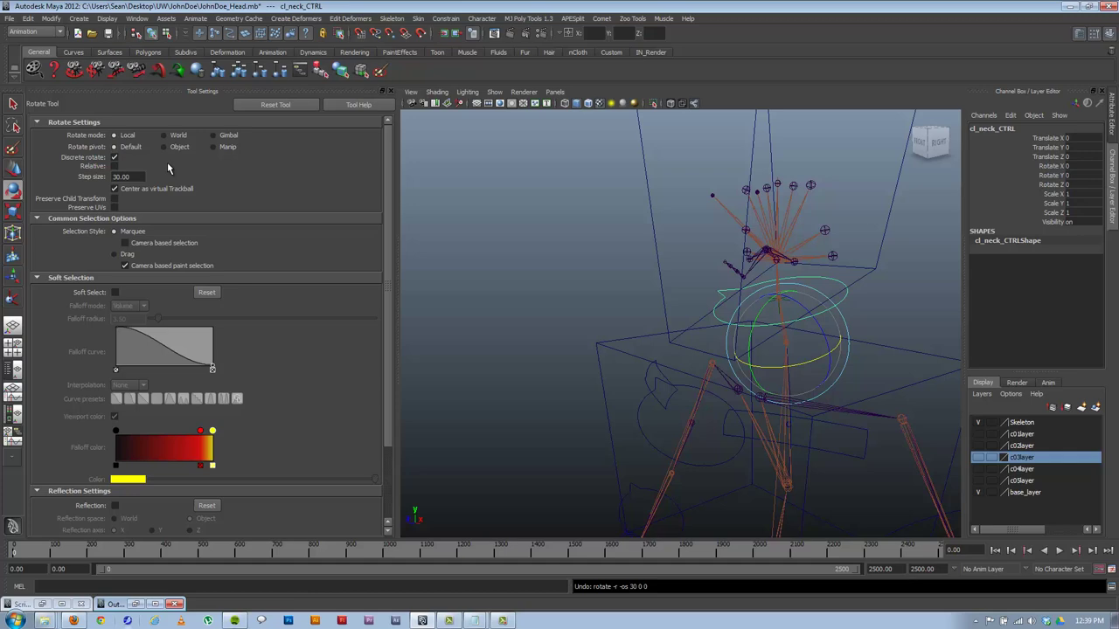
click(115, 158)
Test the neck control by freely rotating it about X, and undo the test rotations
mouse_move(793, 367)
mouse_down()
mouse_move(824, 365)
mouse_move(777, 372)
mouse_move(813, 368)
mouse_up()
alt+drag(804, 328, 795, 341)
alt+middle_drag(795, 342, 677, 348)
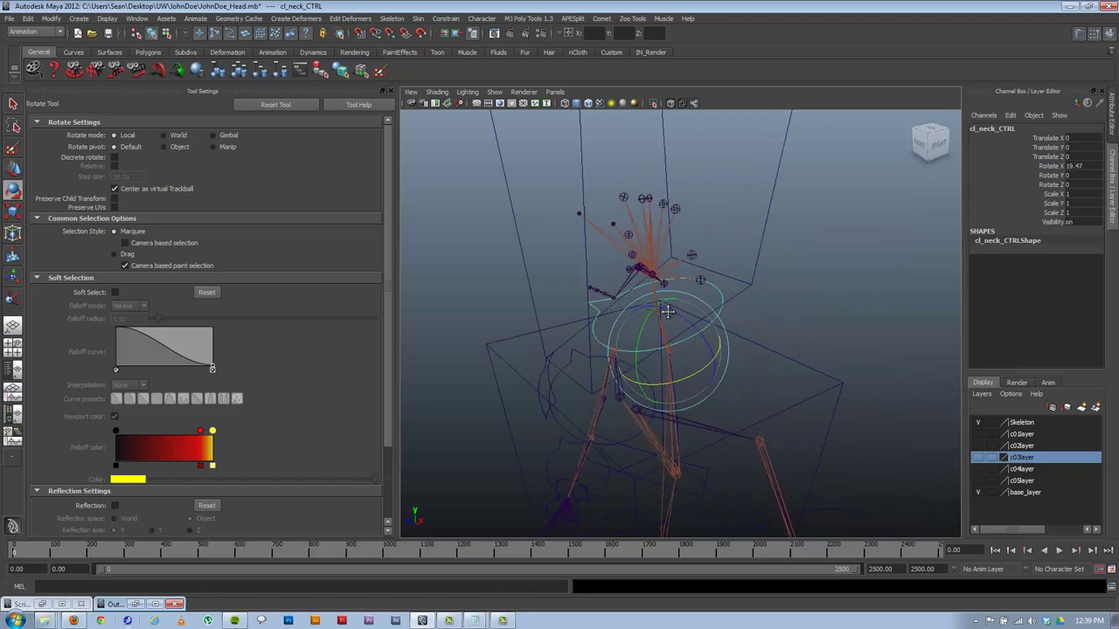
alt+right_drag(677, 348, 791, 385)
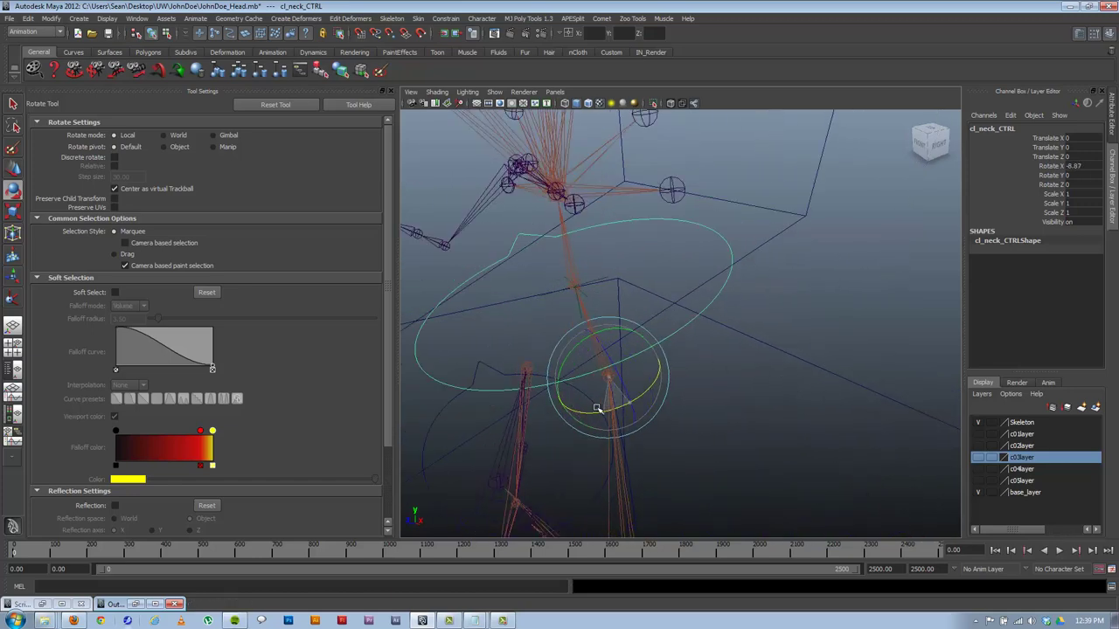
alt+drag(875, 371, 721, 371)
key(ctrl+z)
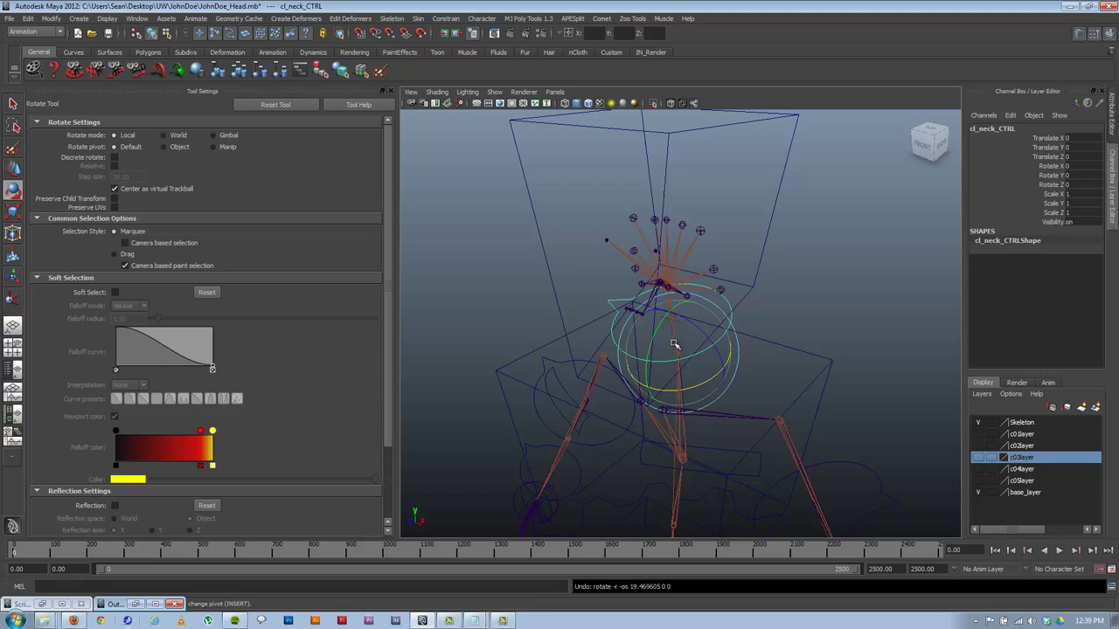
drag(675, 396, 678, 393)
key(ctrl+z)
alt+drag(672, 343, 689, 321)
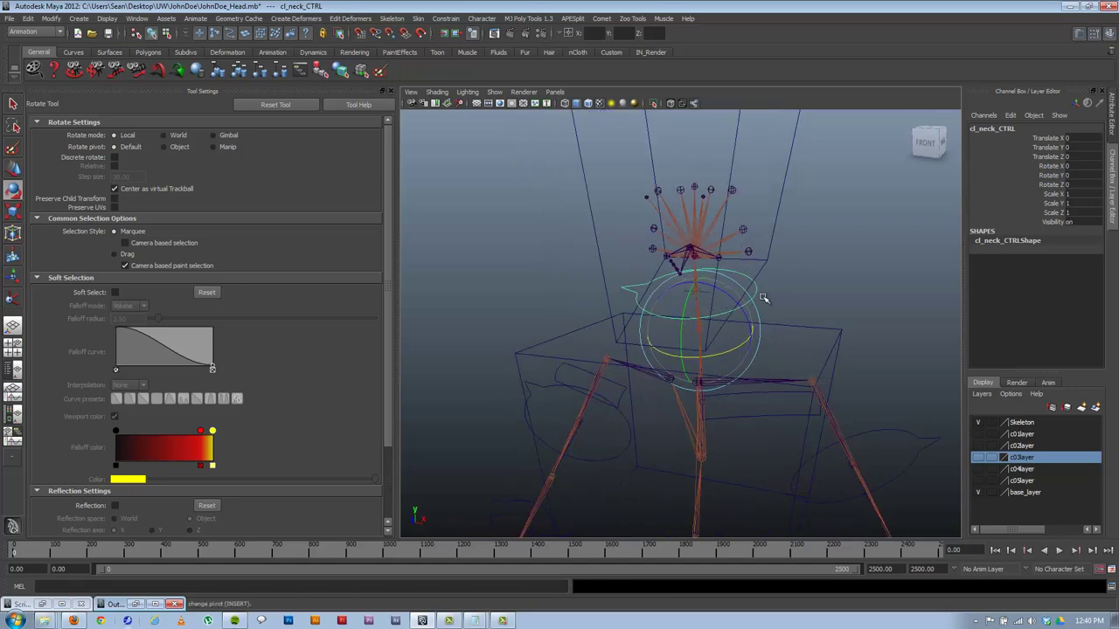
alt+drag(739, 299, 682, 304)
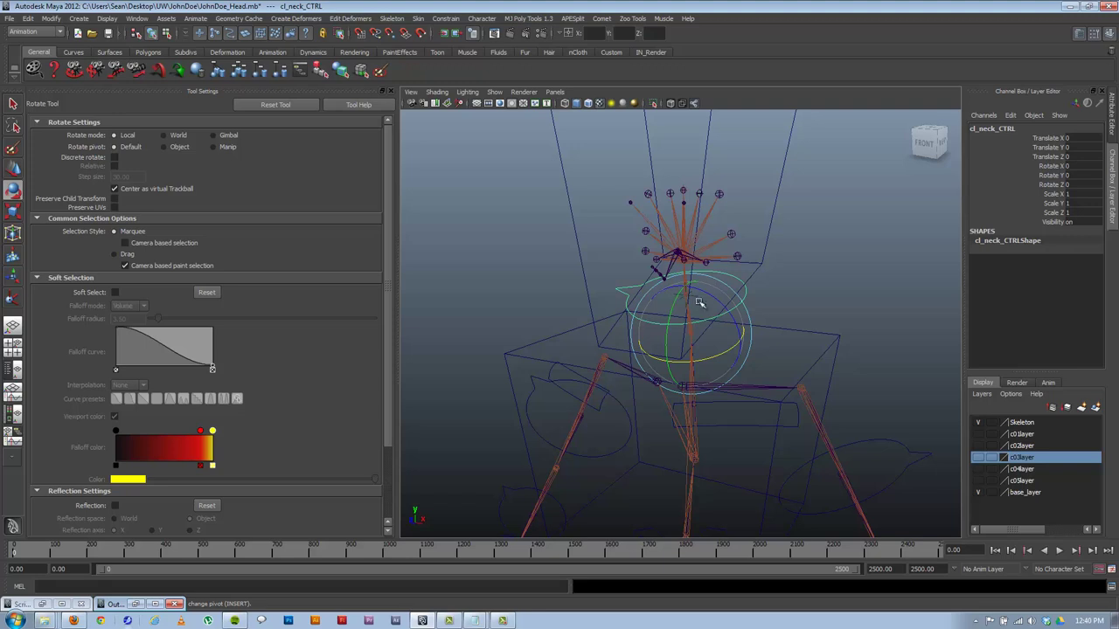
alt+drag(622, 334, 634, 339)
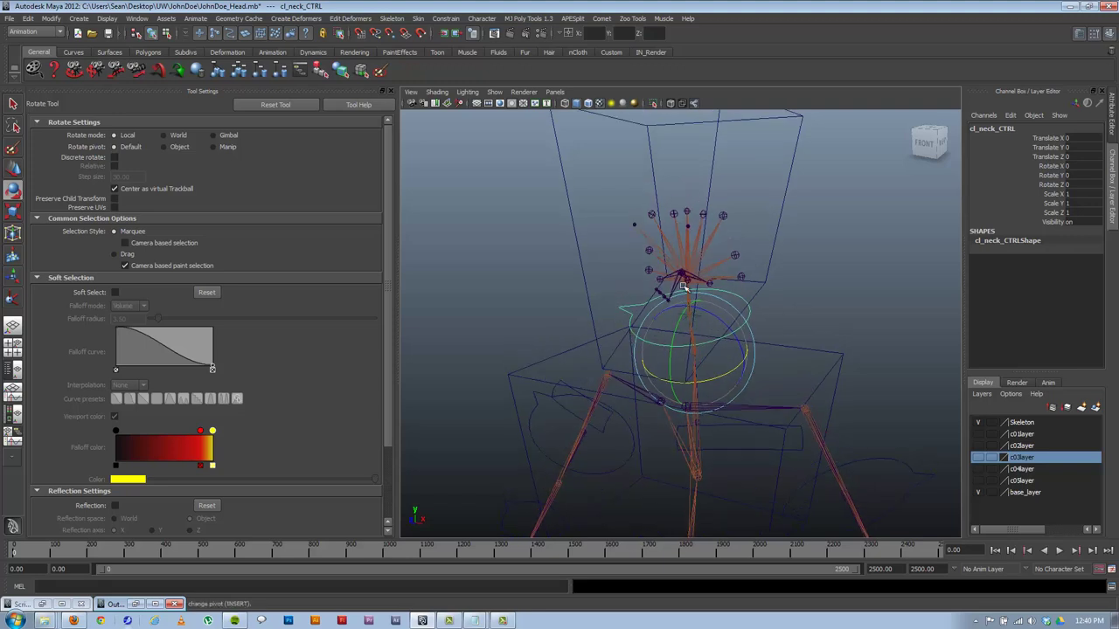
click(826, 272)
alt+drag(715, 307, 714, 259)
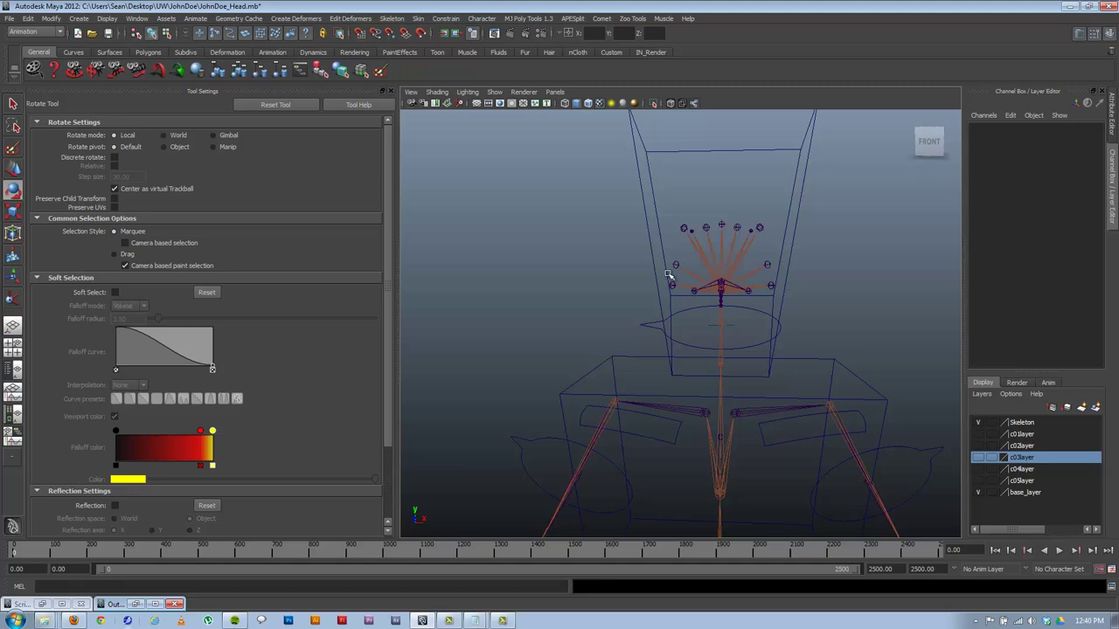
Parent-constrain the cl_head_IK handle to the head control curve cl_head_CTRL
click(382, 90)
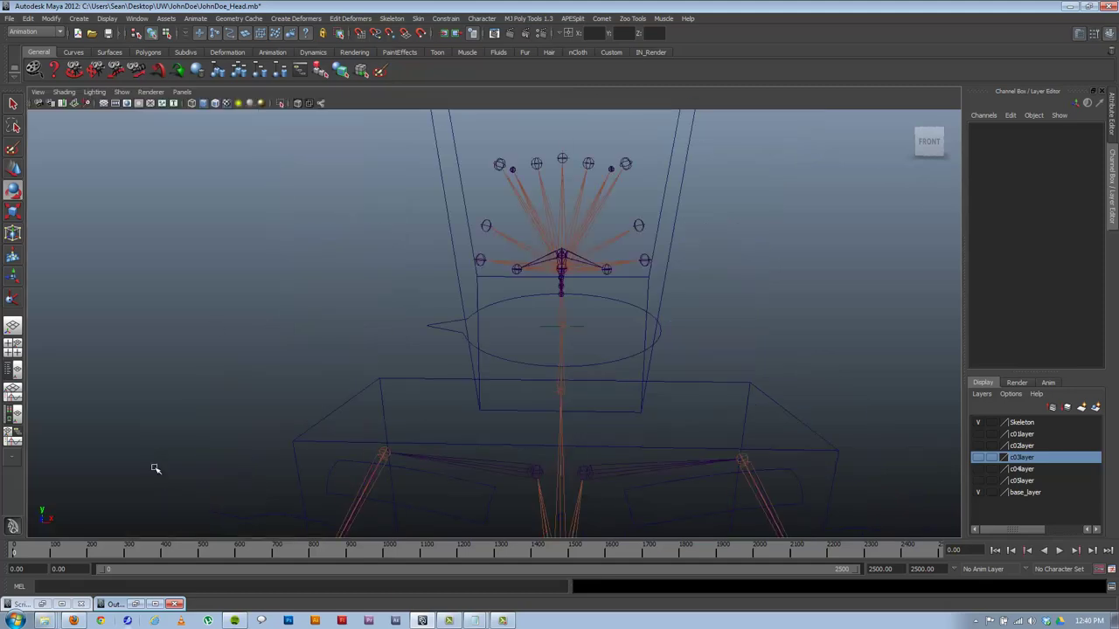
click(136, 604)
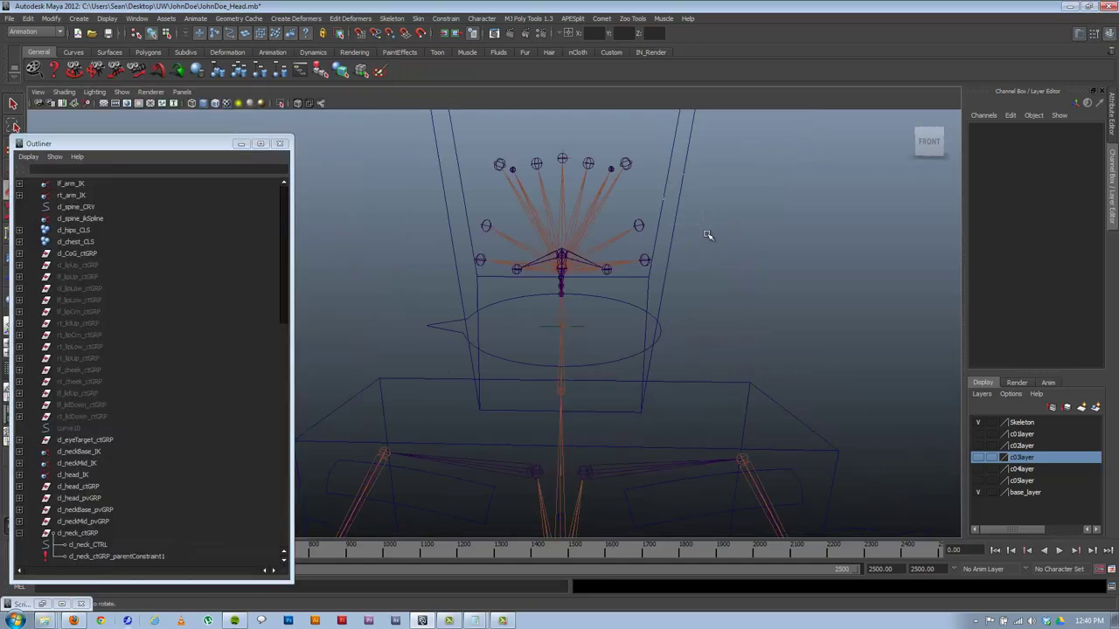
drag(707, 234, 708, 234)
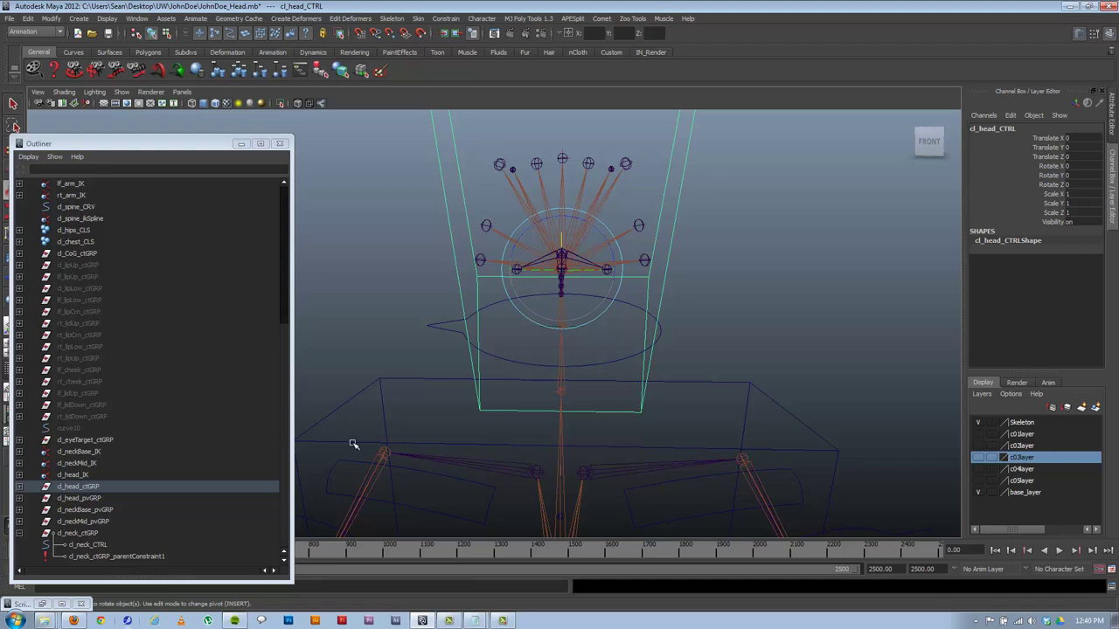
ctrl+click(81, 475)
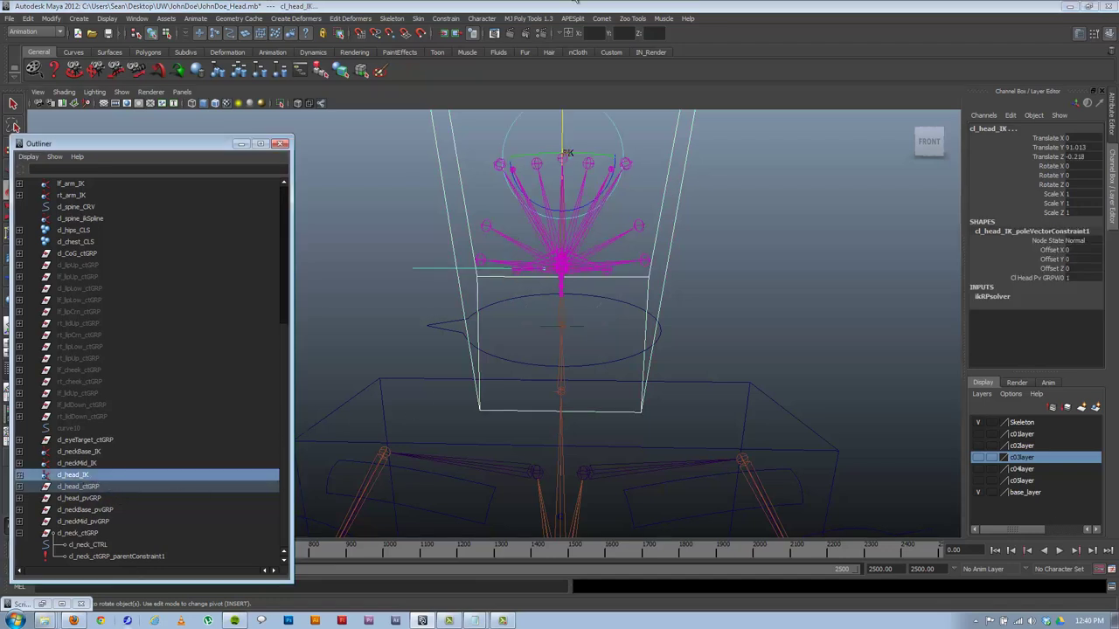
click(445, 18)
click(459, 81)
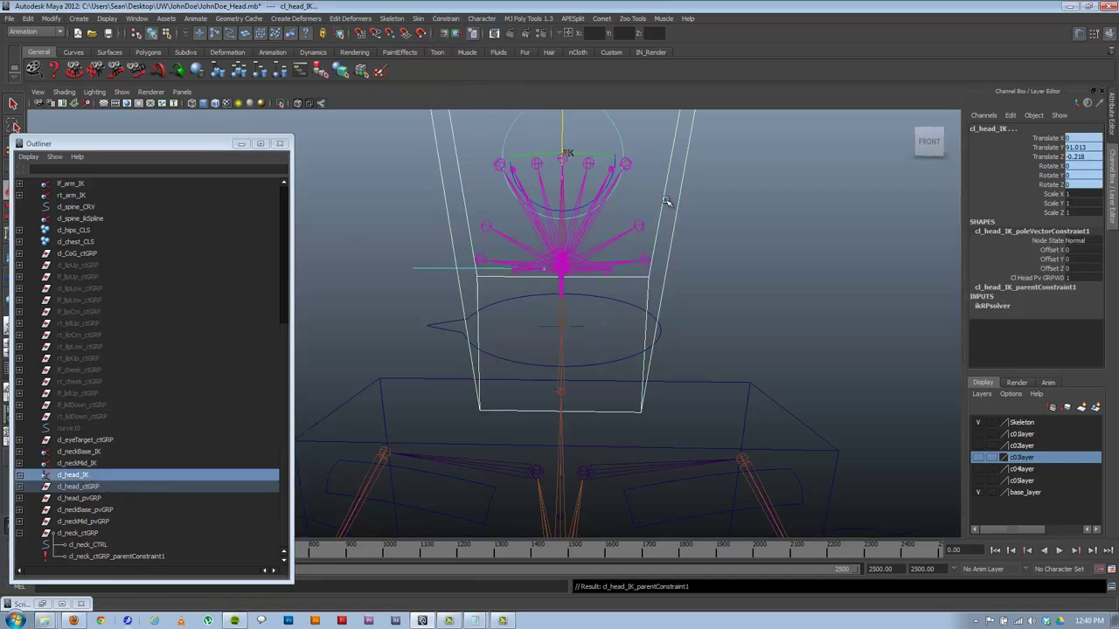
click(668, 191)
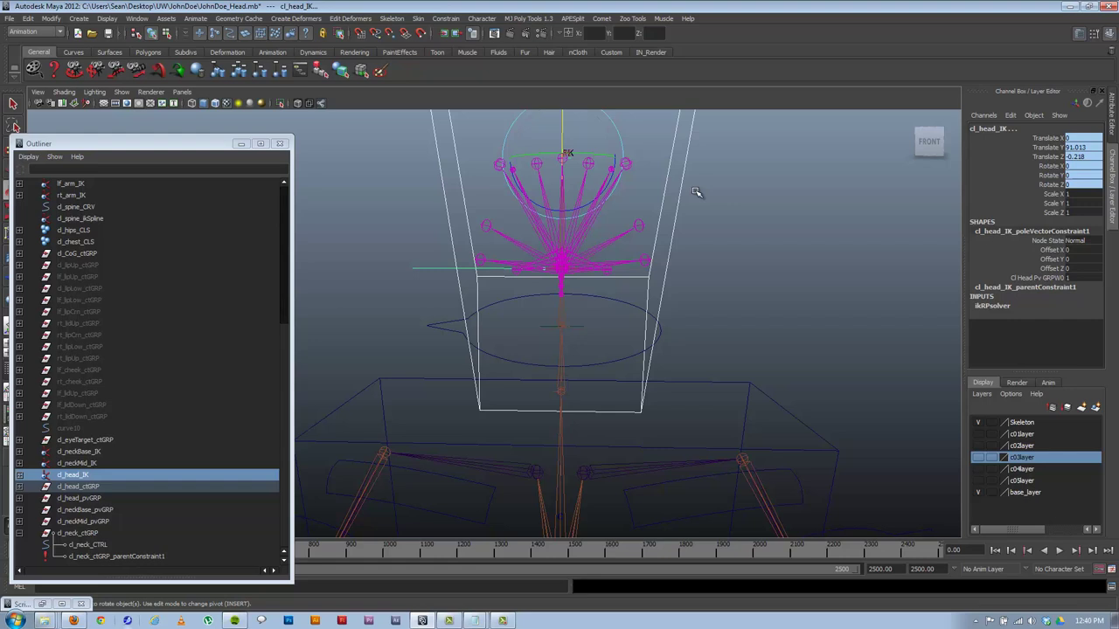
Parent-constrain the cl_neckMid_IK handle to cl_head_CTRL, then test-move the control and undo the move
click(79, 466)
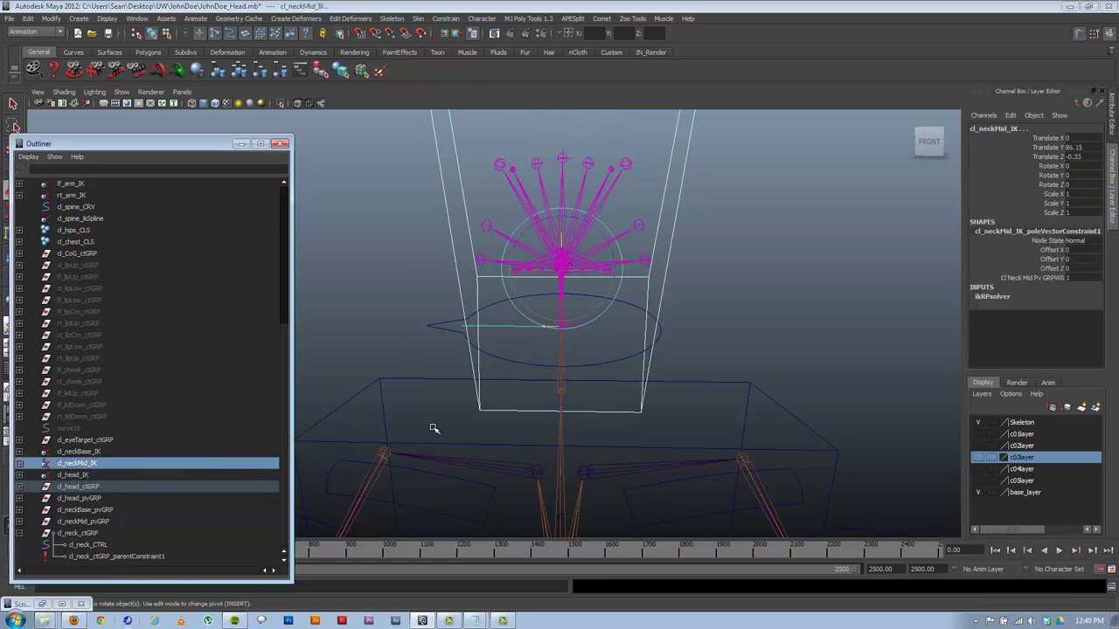
click(609, 241)
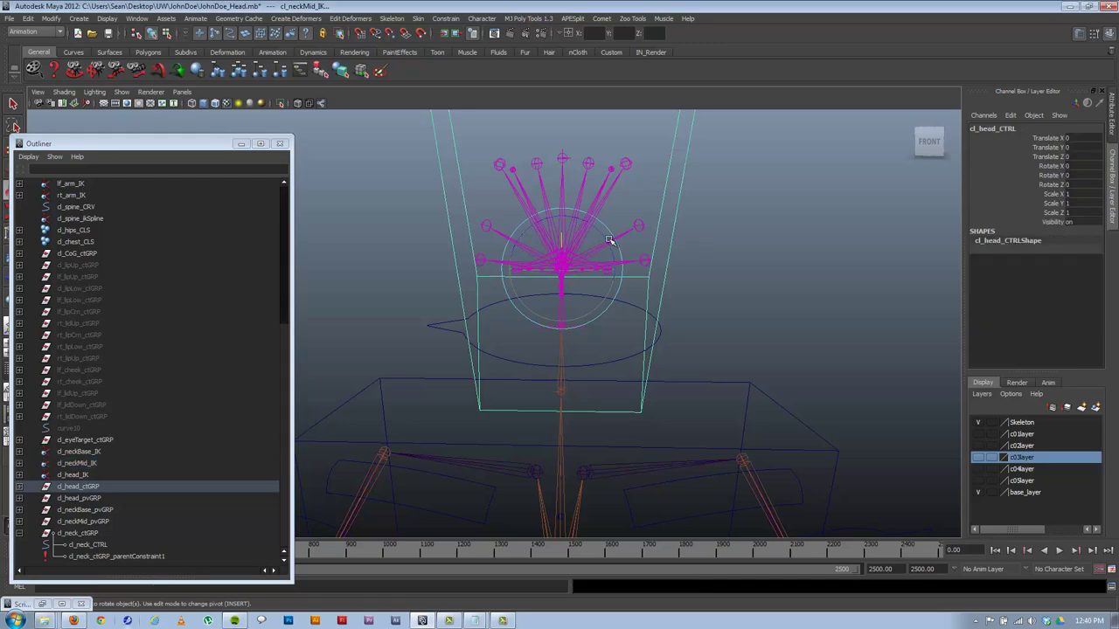
mouse_move(568, 262)
mouse_down()
mouse_move(626, 267)
mouse_move(512, 282)
mouse_move(604, 274)
mouse_move(566, 263)
mouse_move(519, 274)
mouse_move(599, 270)
mouse_move(565, 263)
mouse_up()
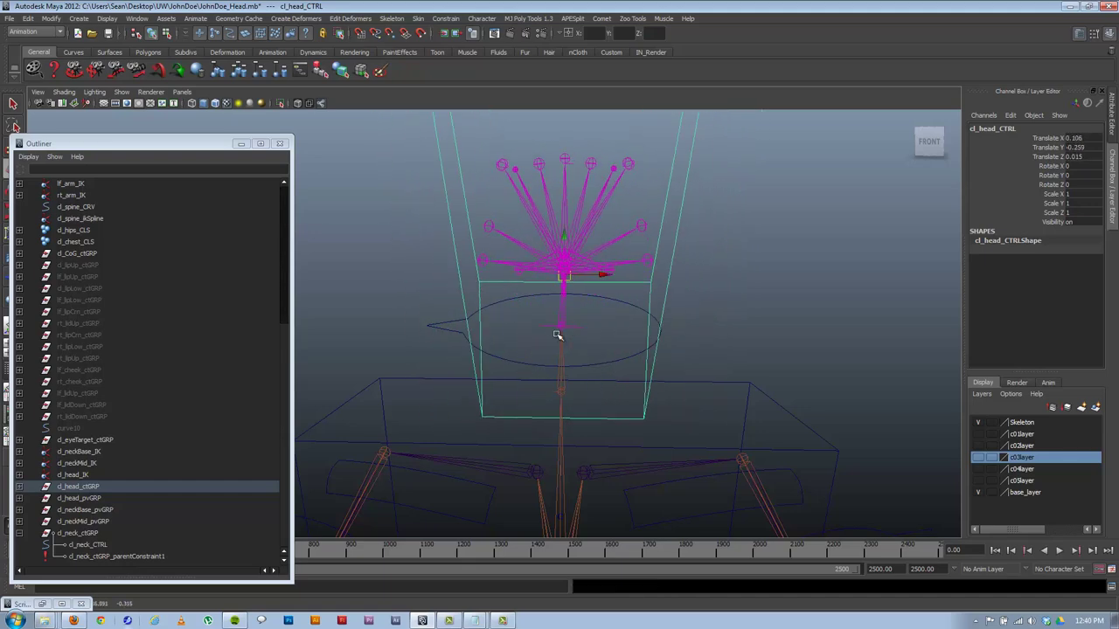
key(ctrl+z)
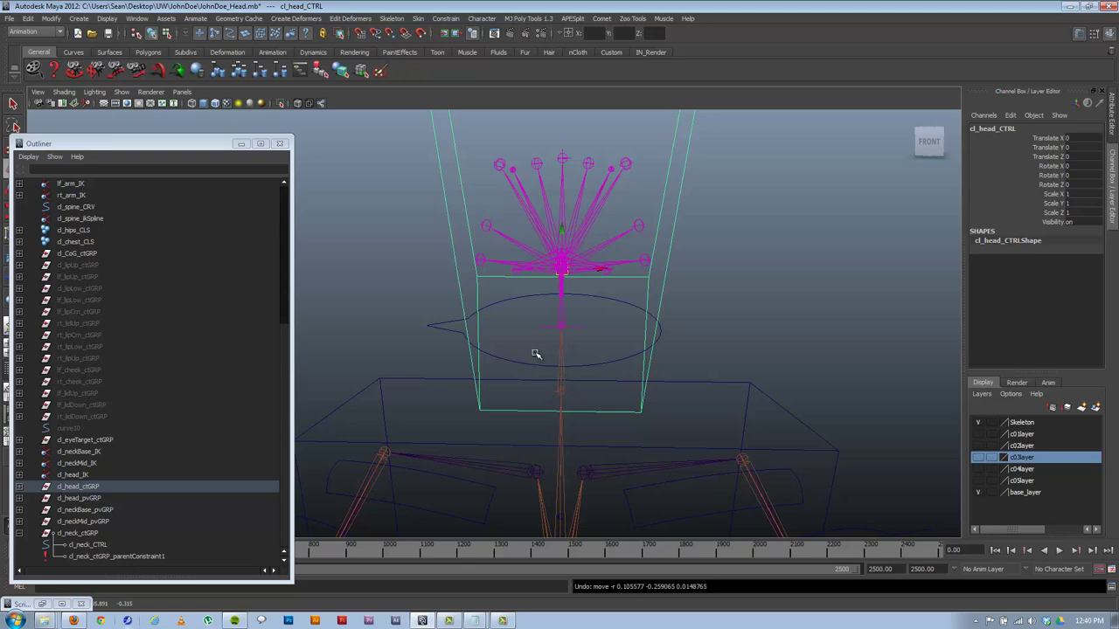
Select the head control, the chest control and the cl_neckBase_IK handle together for constraining
alt+middle_drag(536, 354, 629, 330)
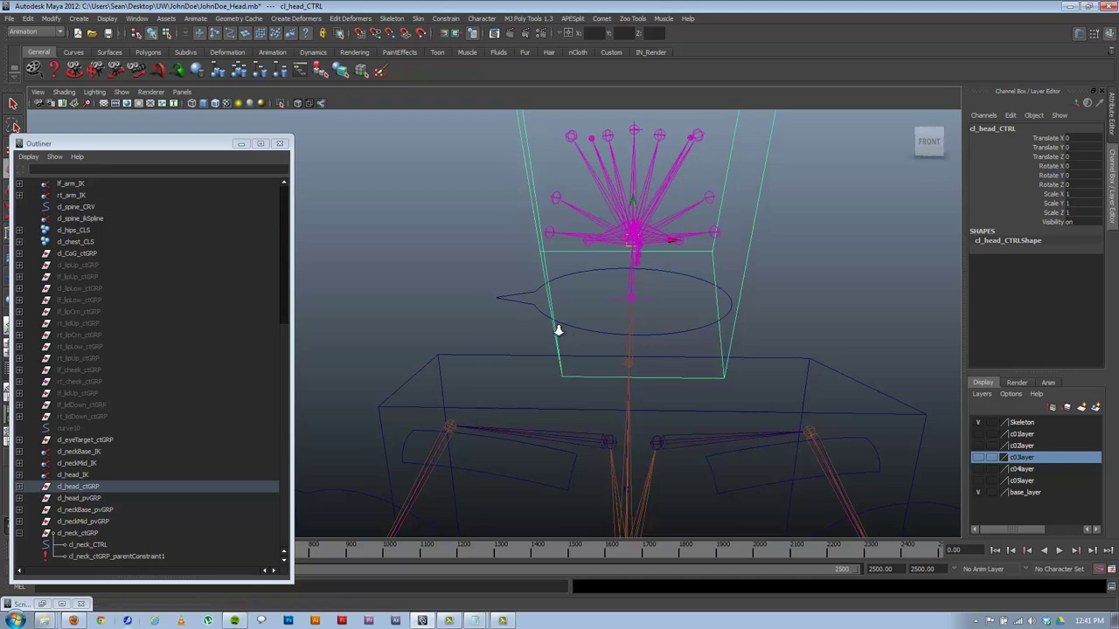
alt+right_drag(559, 330, 519, 312)
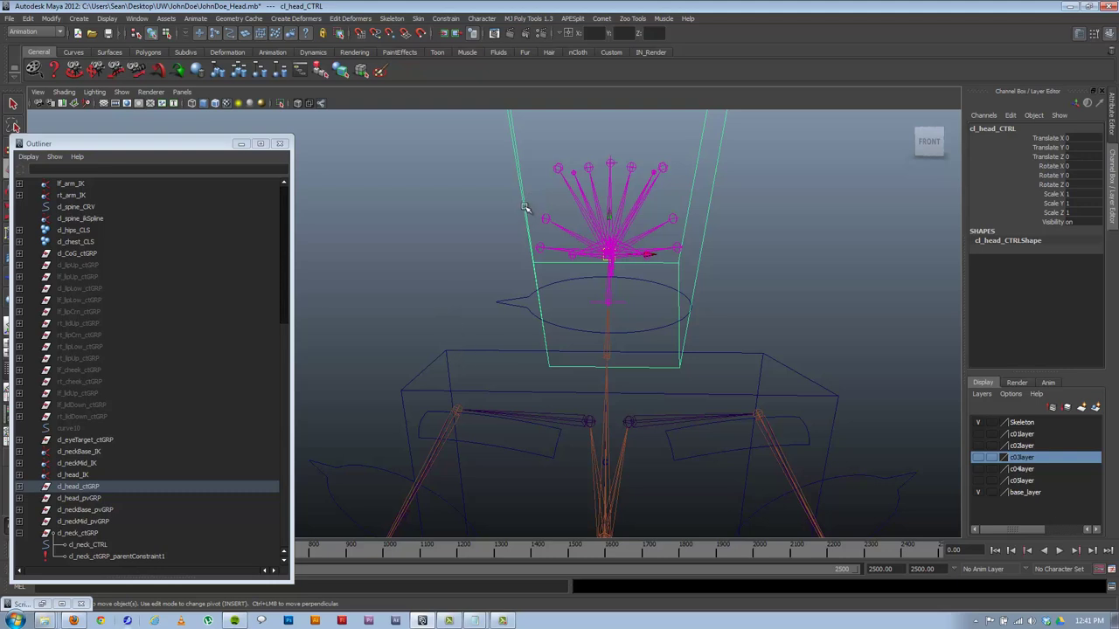
click(494, 352)
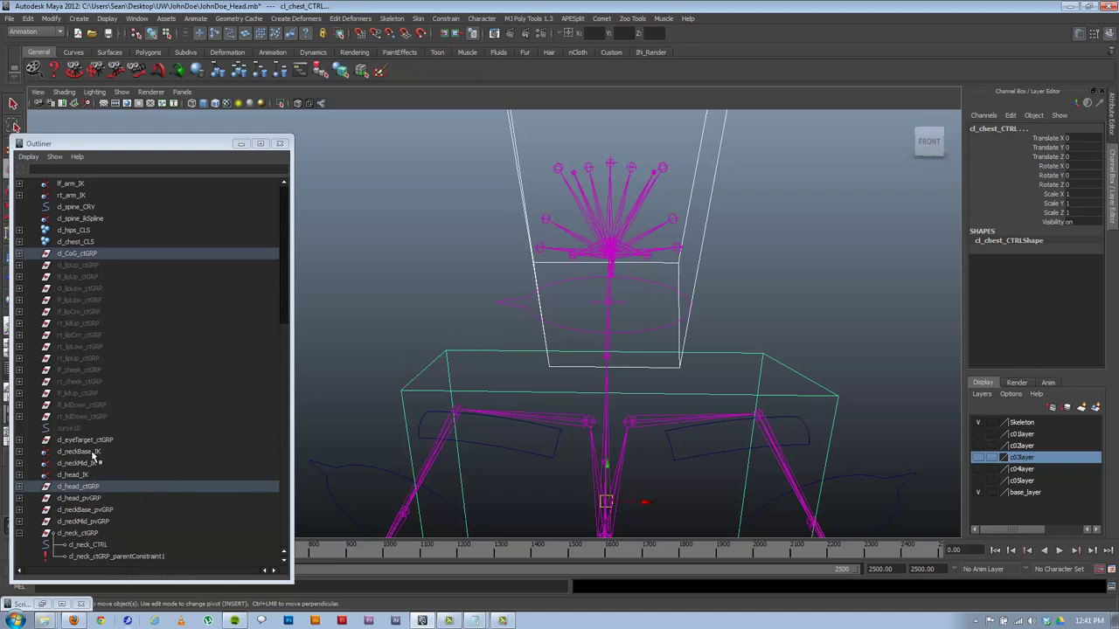
click(92, 453)
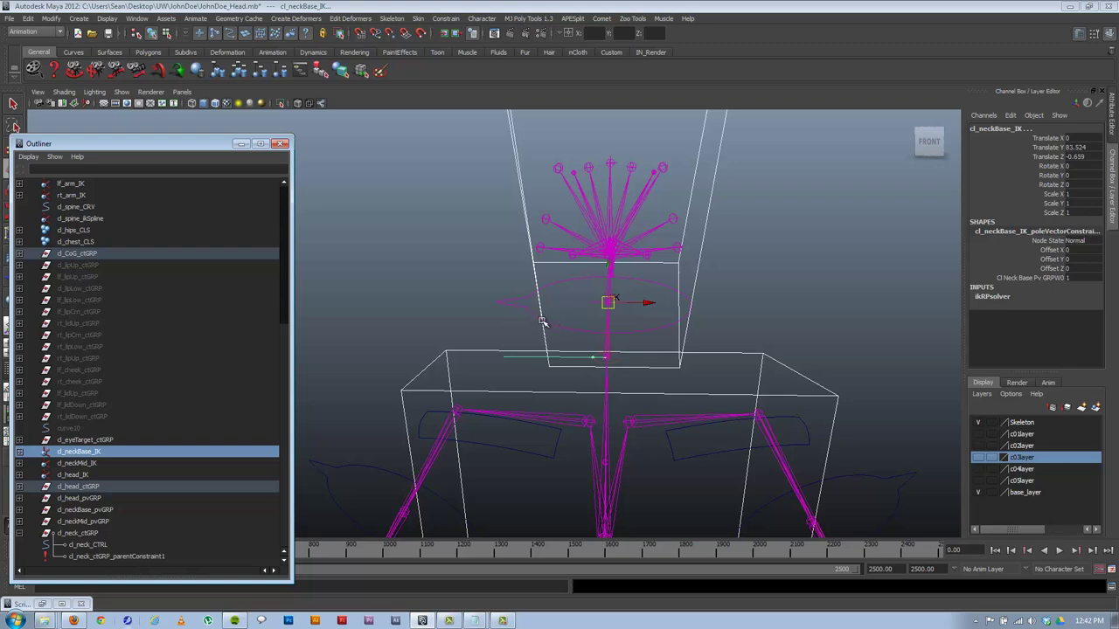
alt+middle_drag(544, 319, 540, 337)
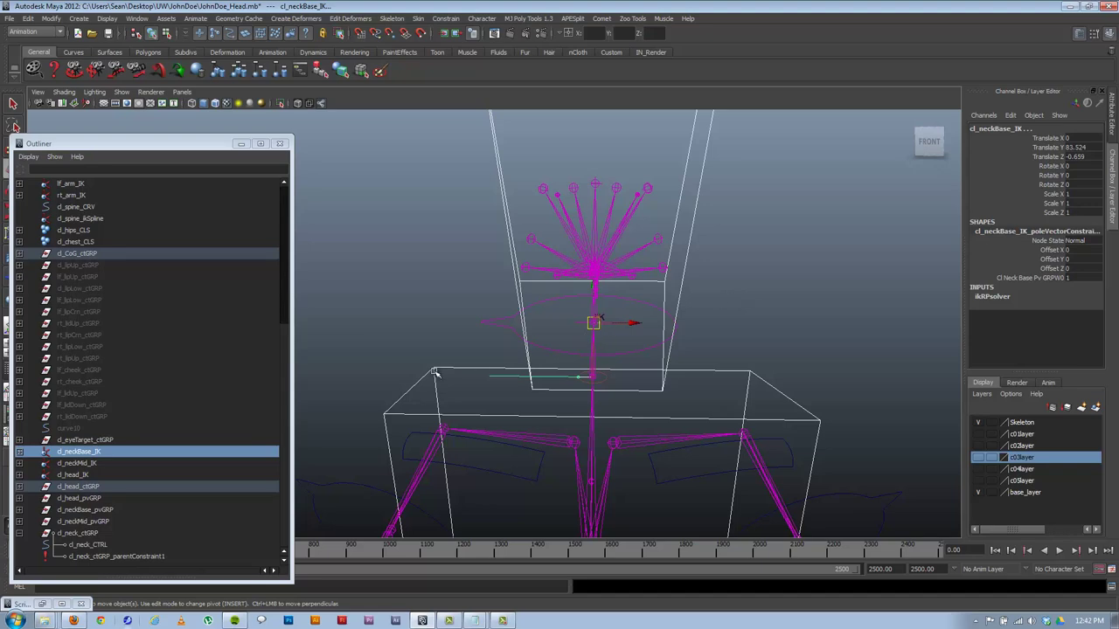
alt+drag(437, 373, 436, 370)
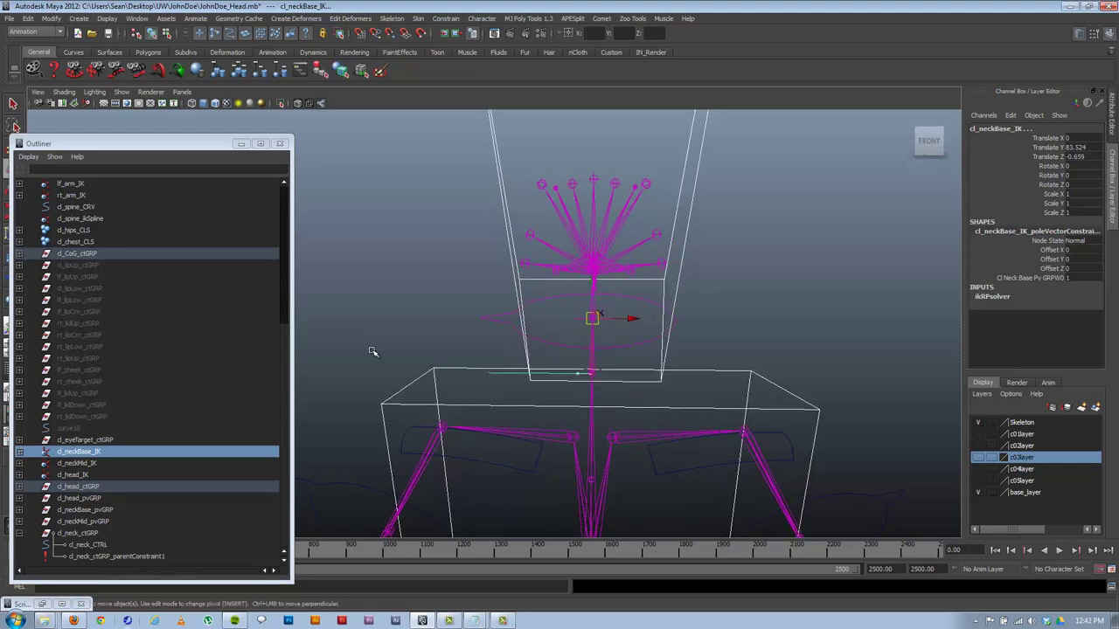
Parent-constrain cl_neckBase_IK to both the head control and the chest control
click(507, 240)
click(423, 378)
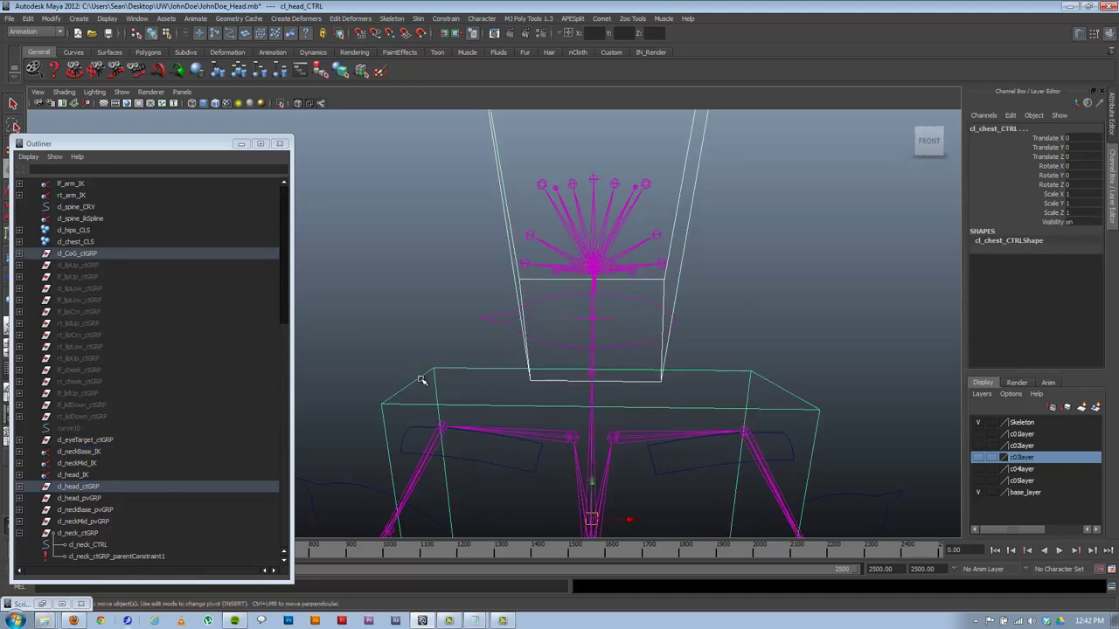
click(82, 453)
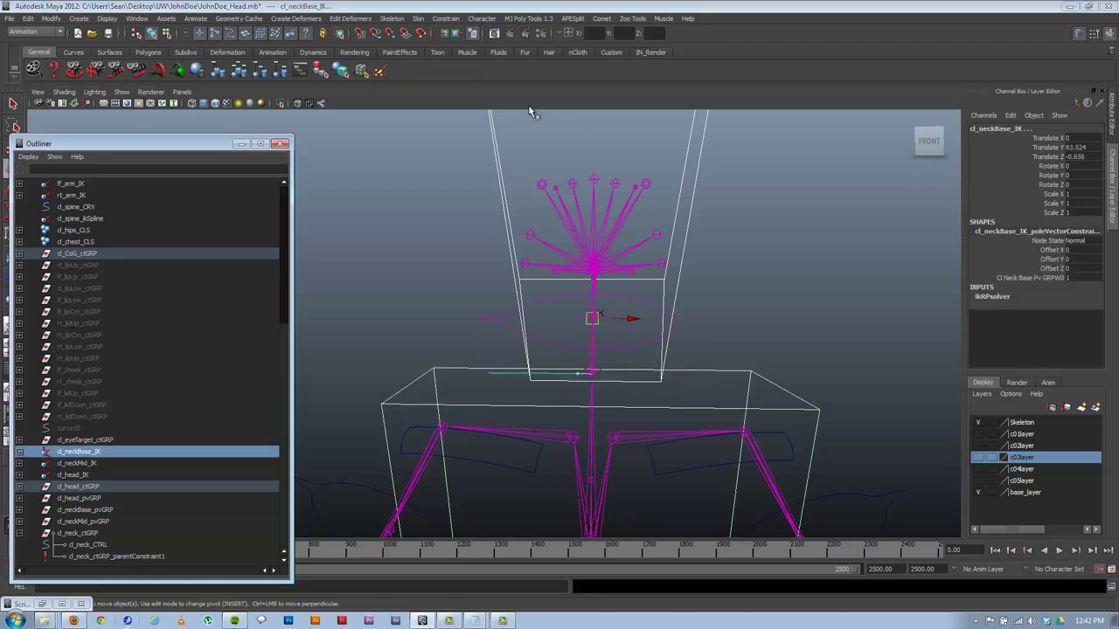
click(443, 19)
click(454, 79)
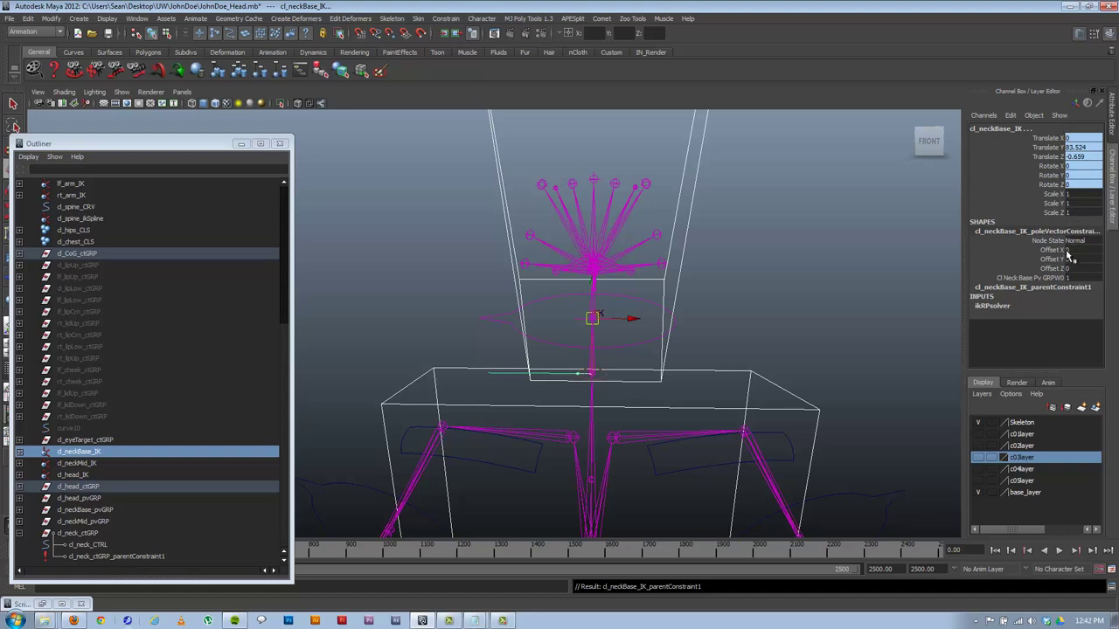
Set the Cl Head CTRLW0 weight of cl_neckBase_IK's parent constraint to 0.2
click(77, 452)
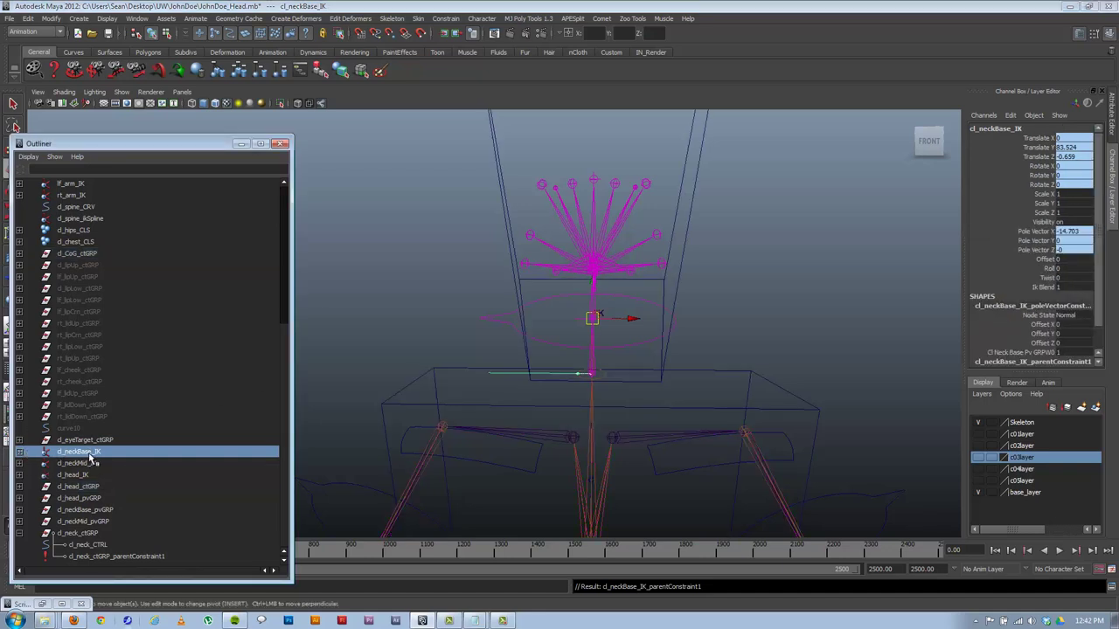
click(19, 452)
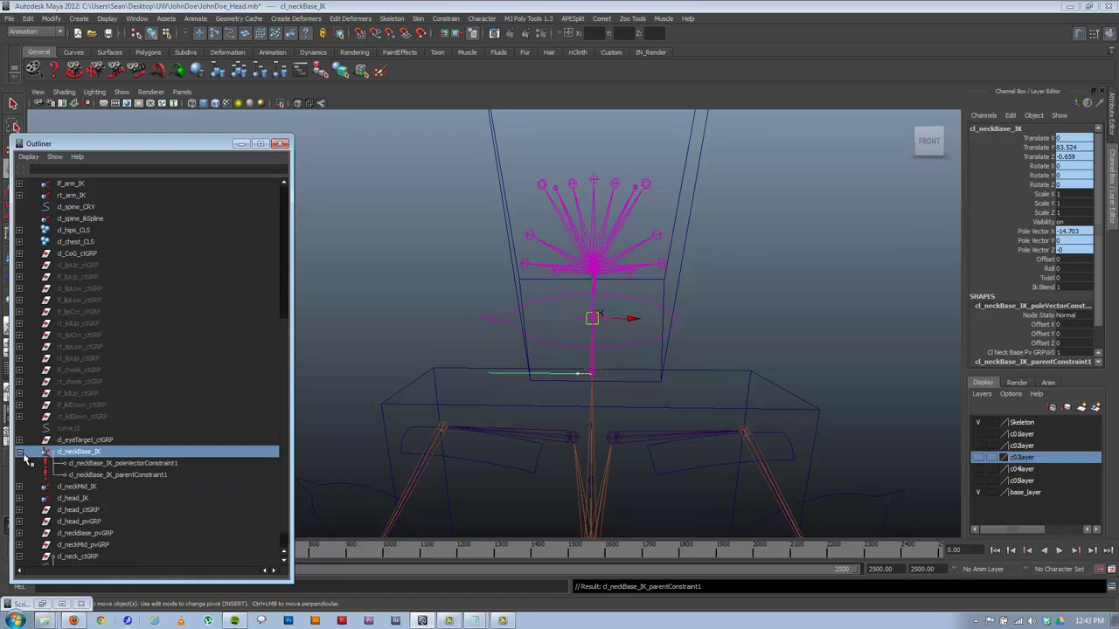
click(93, 477)
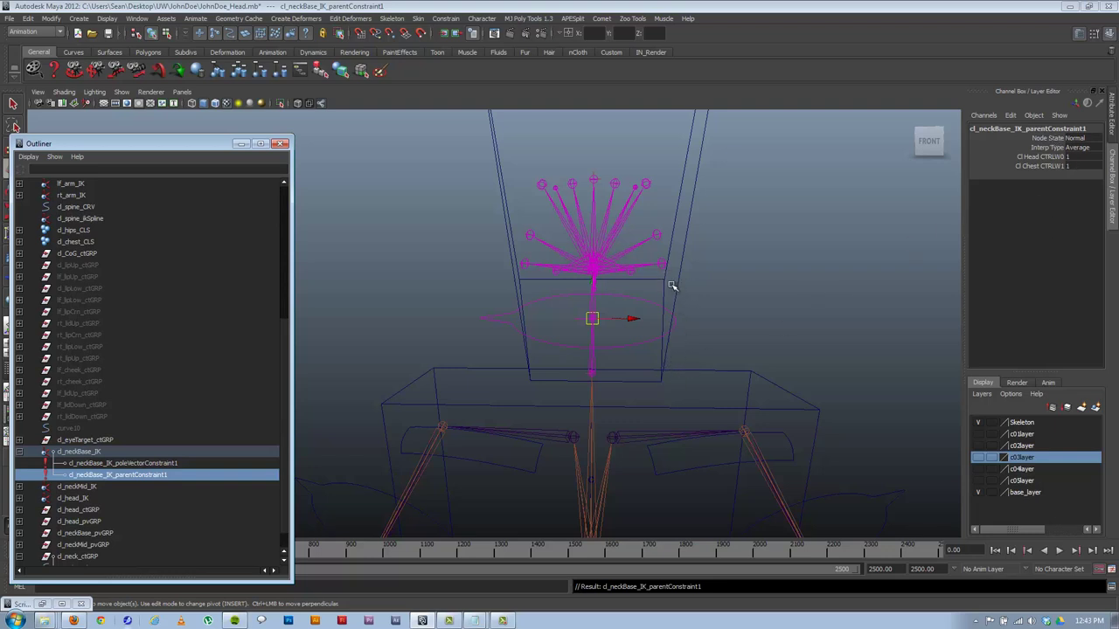
click(1071, 158)
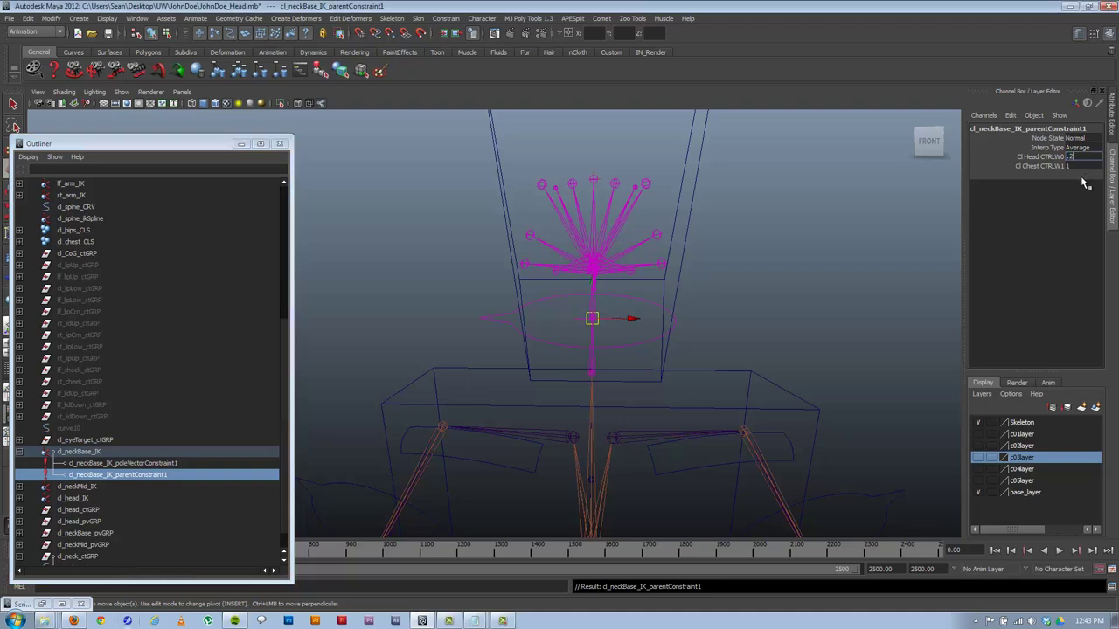
text(.2)
click(1078, 166)
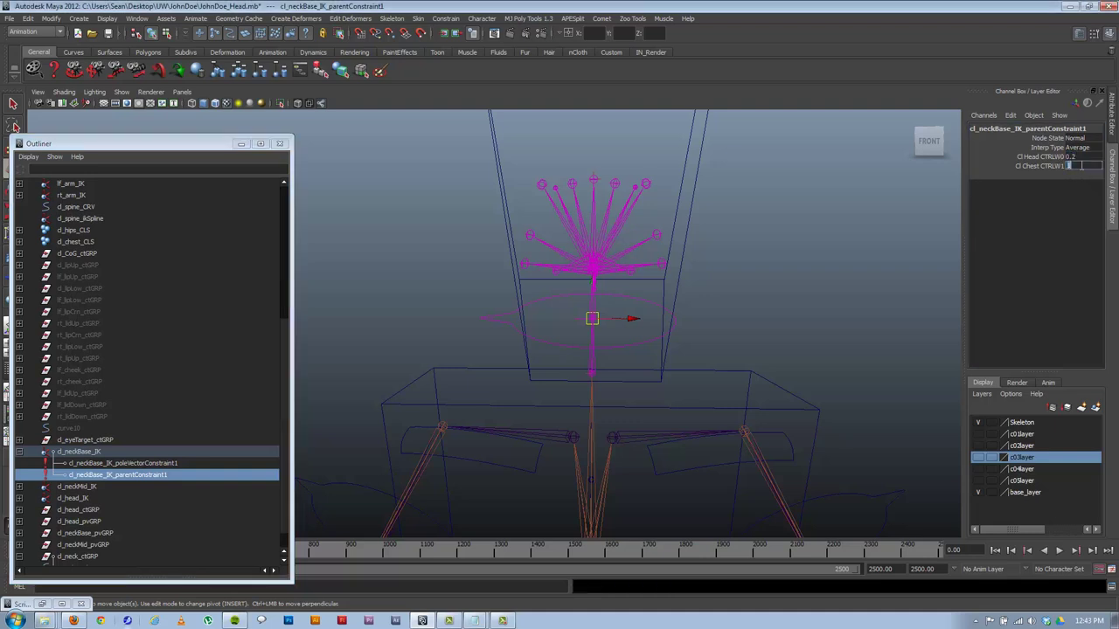
click(712, 297)
Try moving cl_head_CTRL sideways to about -2.9 in Translate X and rotating cl_neck_CTRL, and undo both changes
click(678, 288)
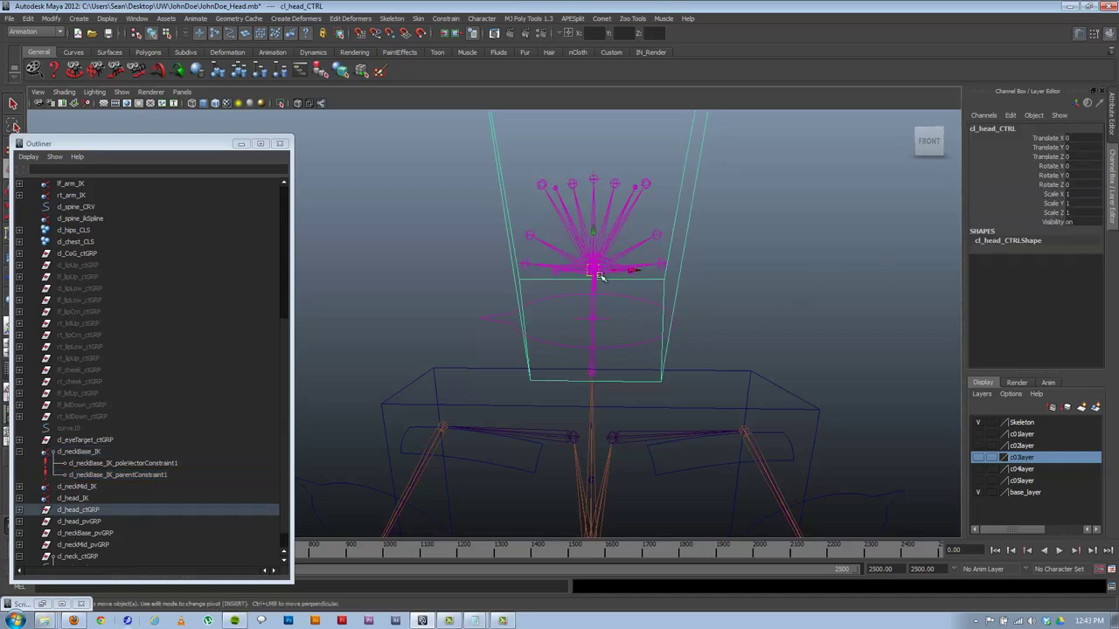
drag(632, 268, 589, 303)
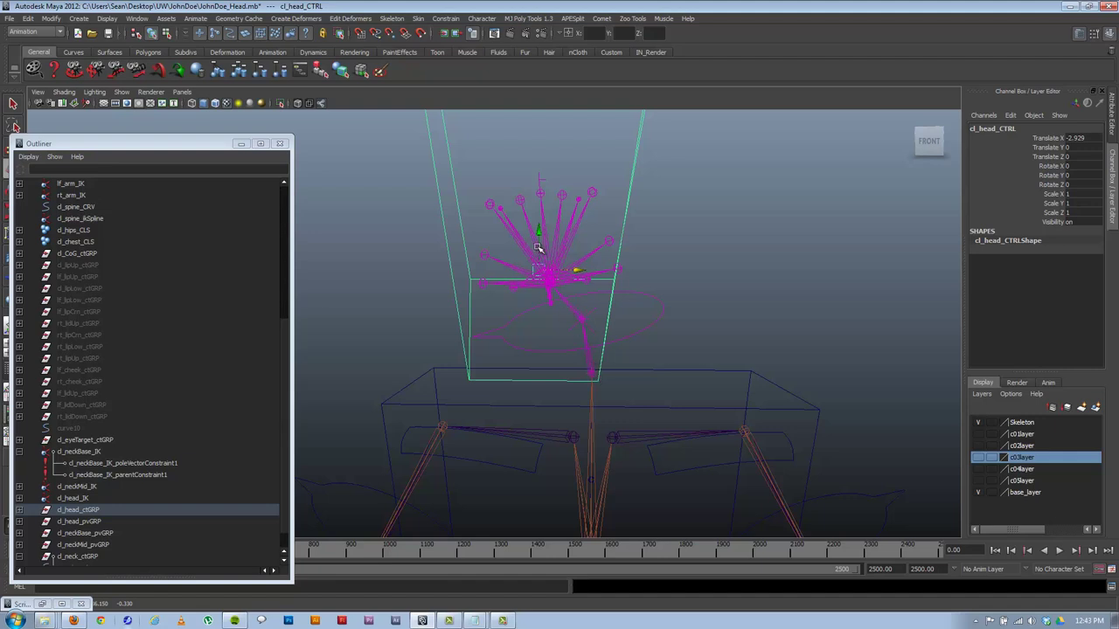
click(636, 338)
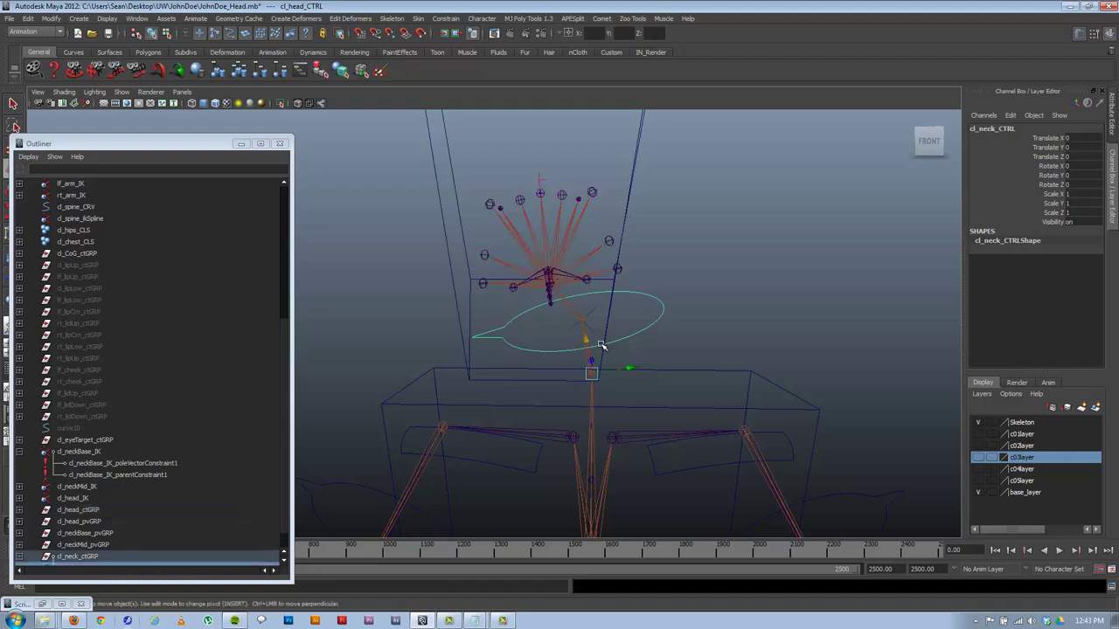
key(e)
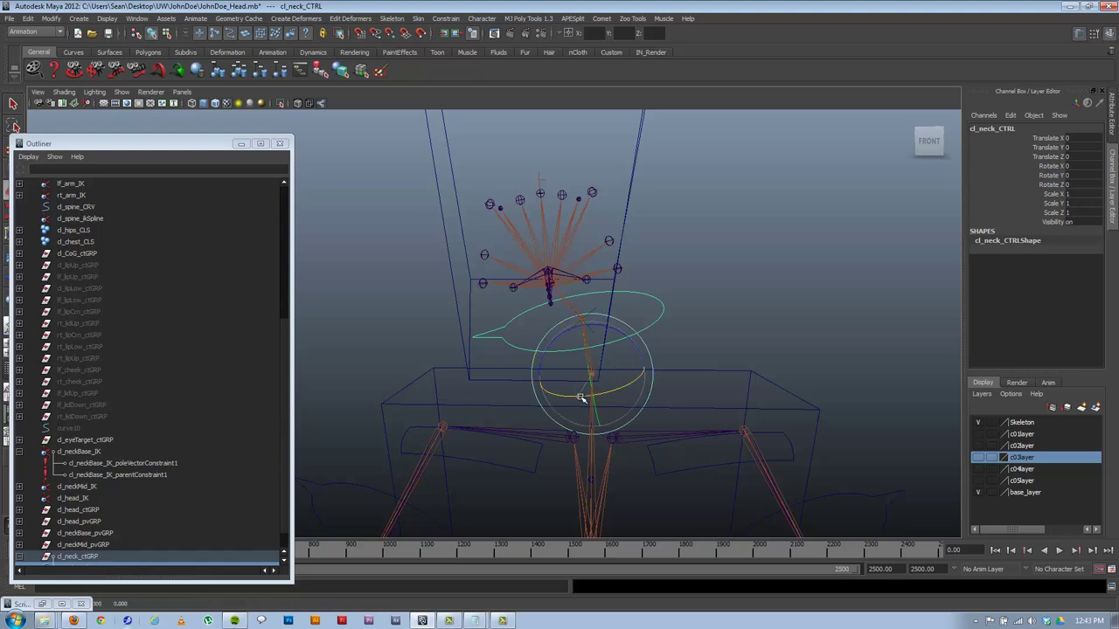
drag(582, 395, 574, 395)
key(ctrl+z)
key(ctrl+z)
key(ctrl+z)
click(680, 355)
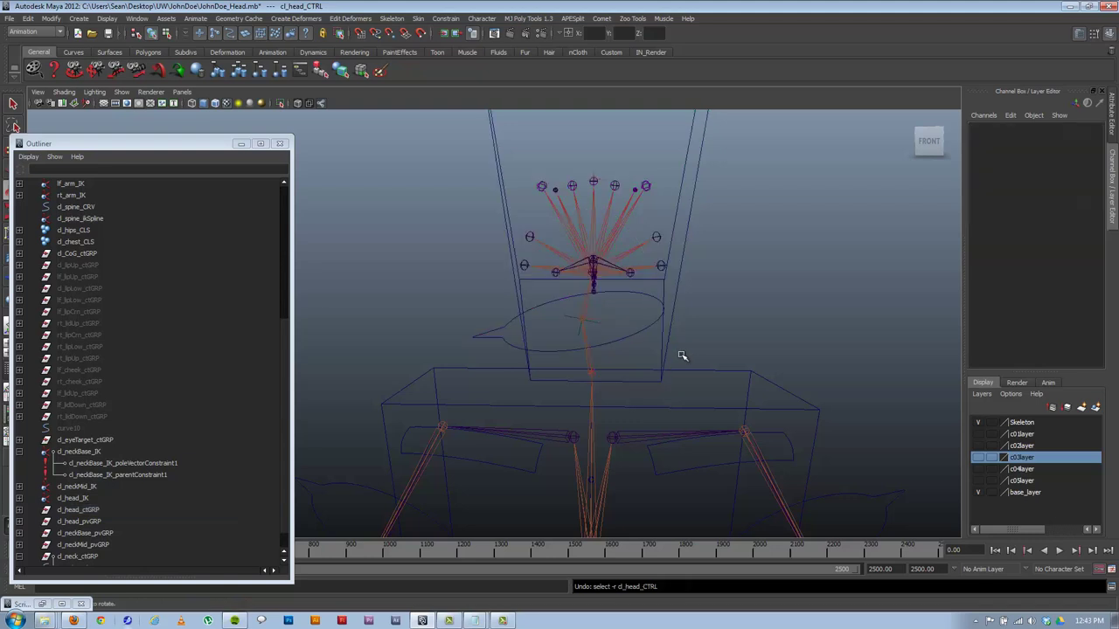
Set all translate and rotate values of cl_head_CTRL to 0
click(621, 289)
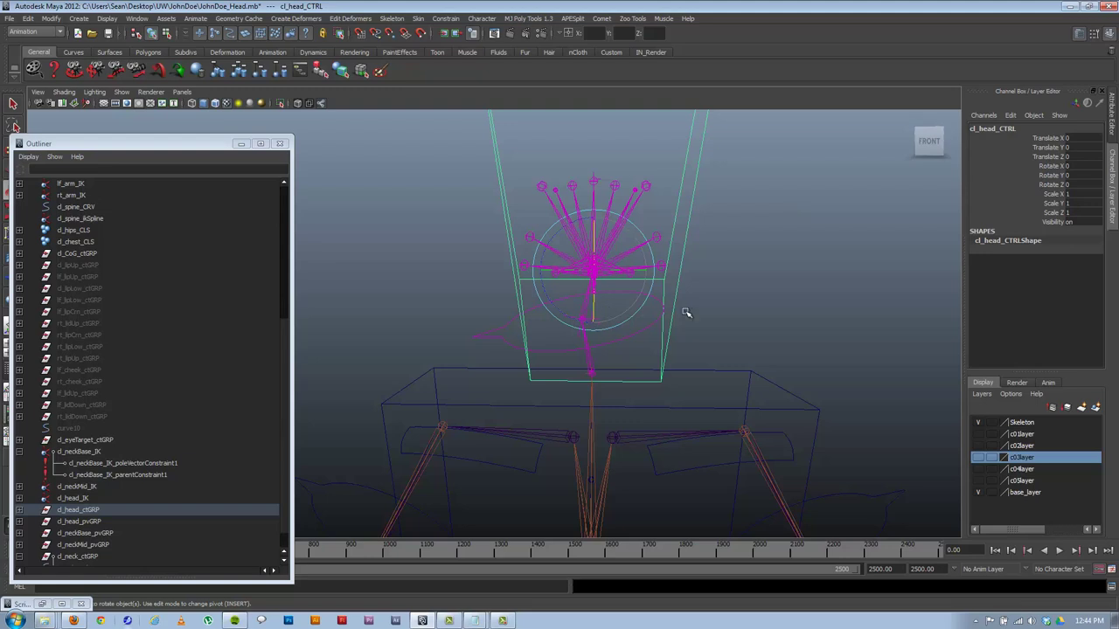
drag(1083, 138, 1080, 184)
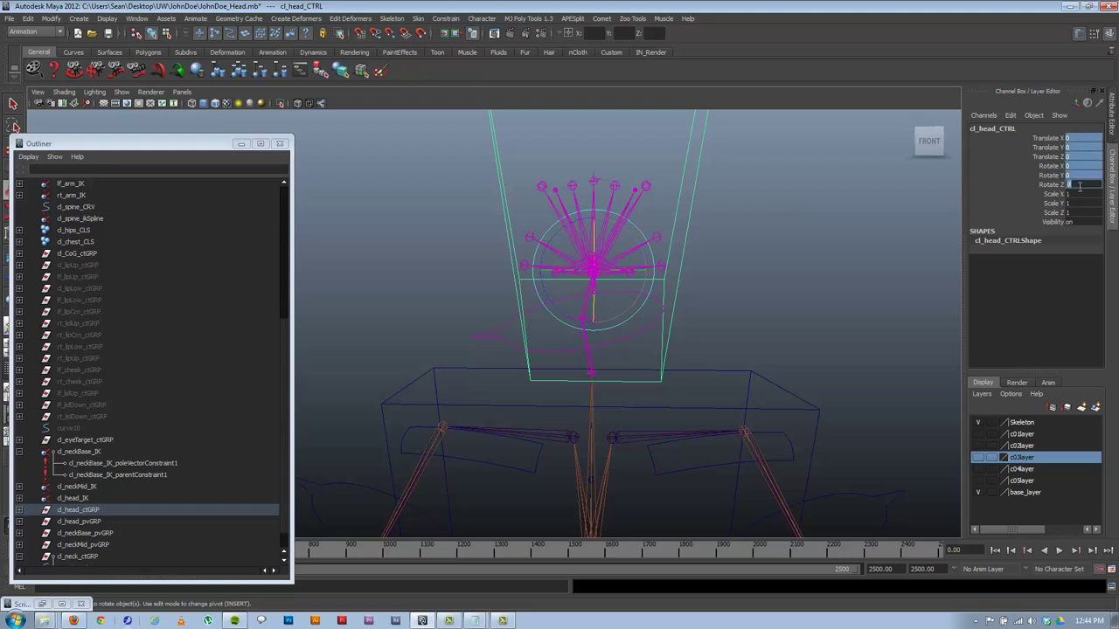
text(0)
key(Return)
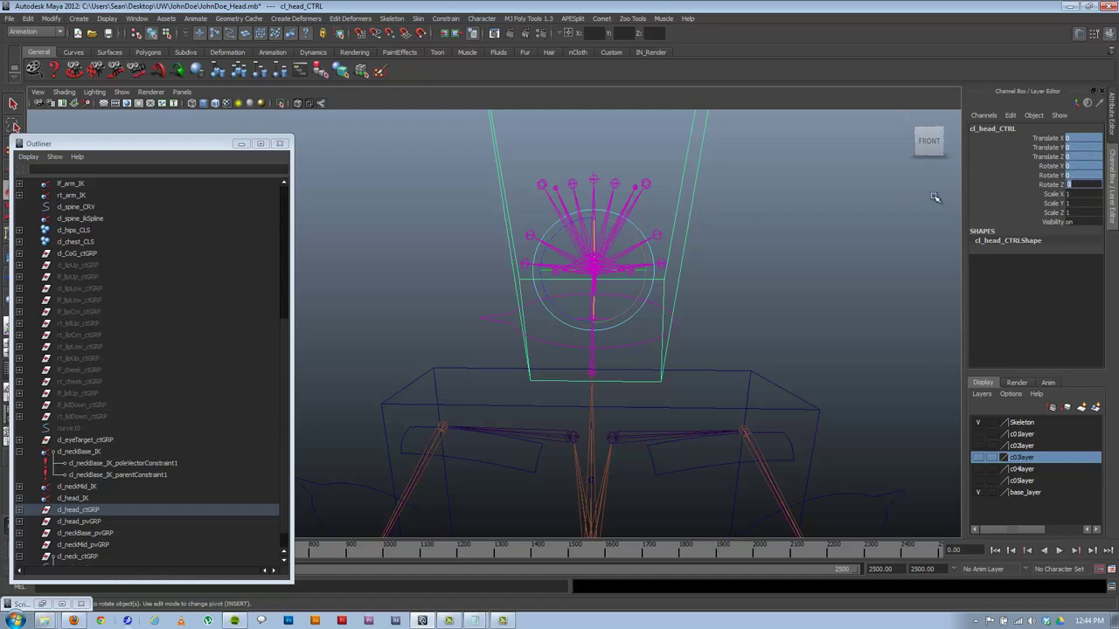
double_click(1072, 185)
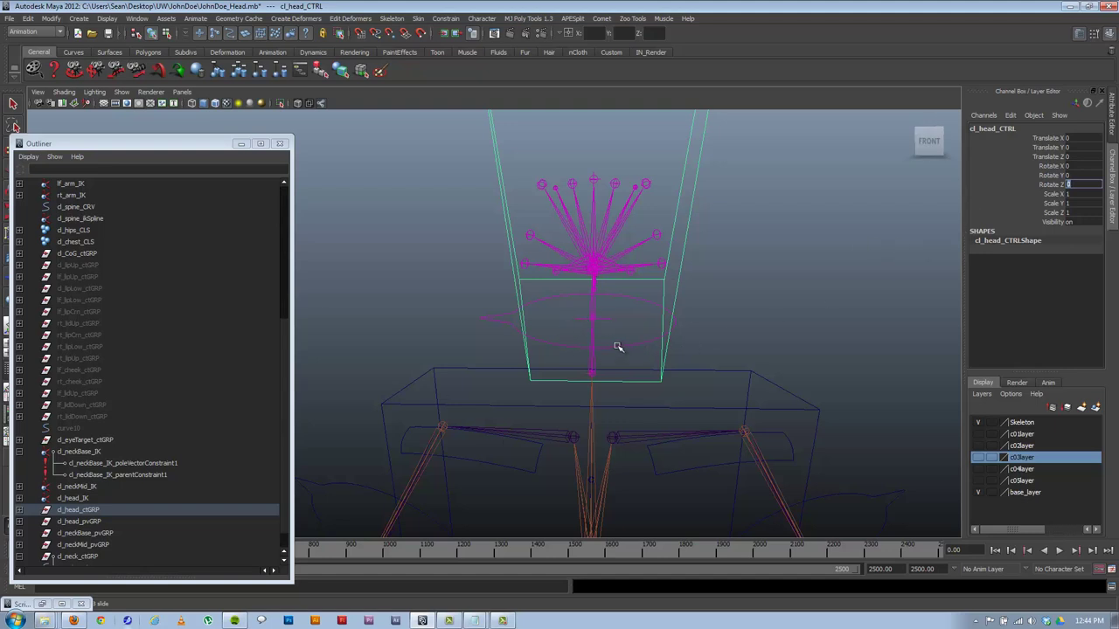
Locate cl_neck_CTRL in the scene hierarchy, collapse its cl_neck_ctGRP group and clear the selection
mouse_move(607, 348)
alt+mouse_down()
mouse_move(632, 344)
mouse_move(594, 364)
alt+mouse_up()
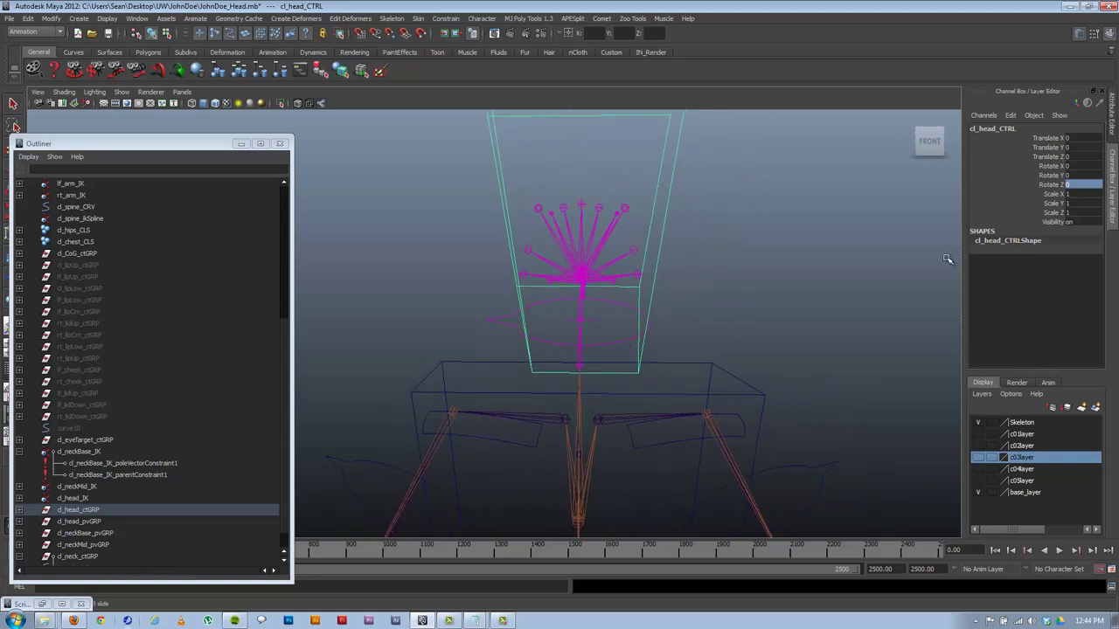
alt+drag(584, 325, 593, 322)
key(e)
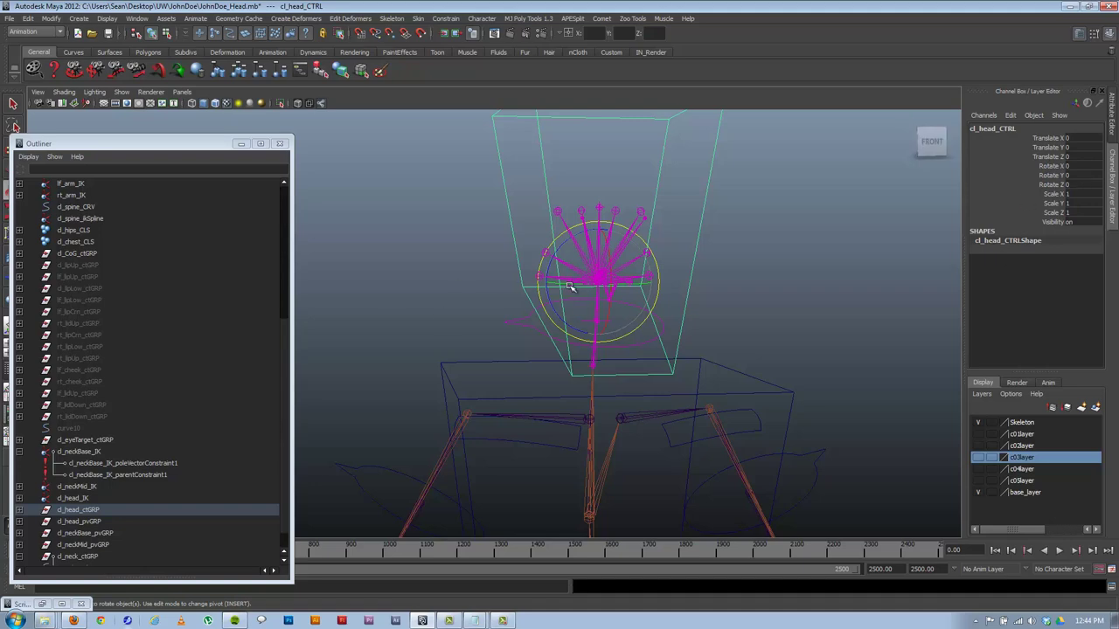
alt+drag(569, 286, 589, 347)
click(573, 336)
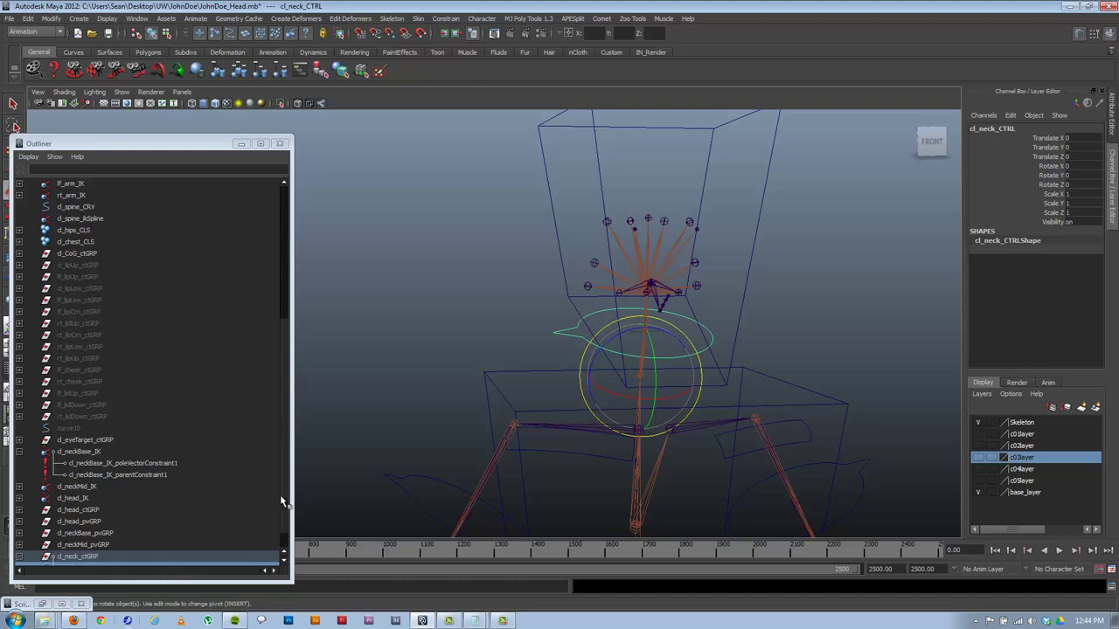
drag(283, 499, 287, 519)
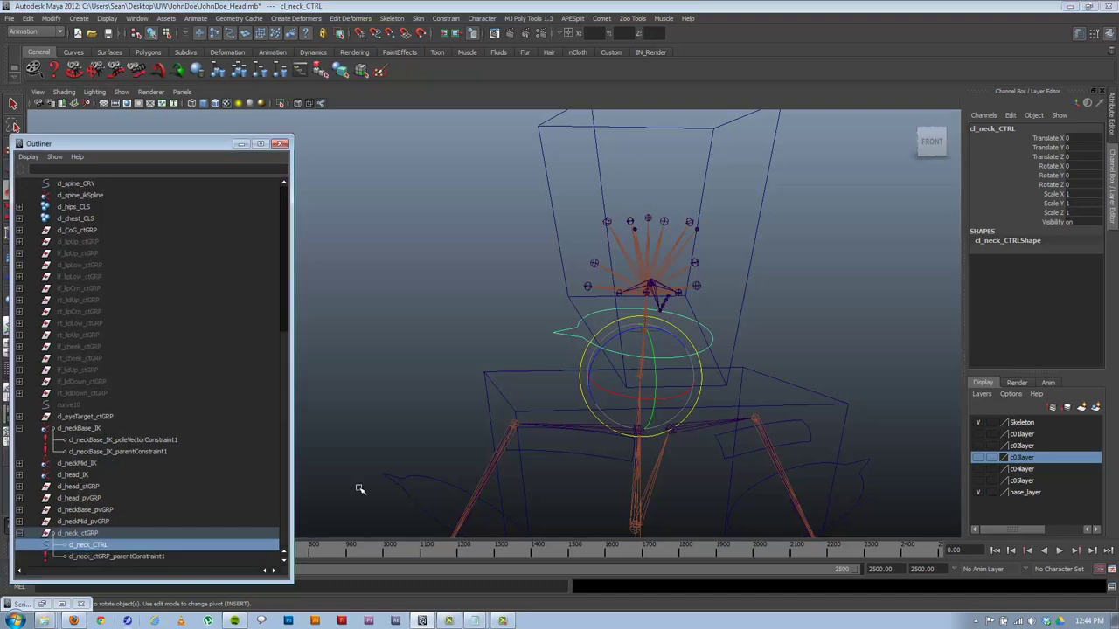
click(18, 533)
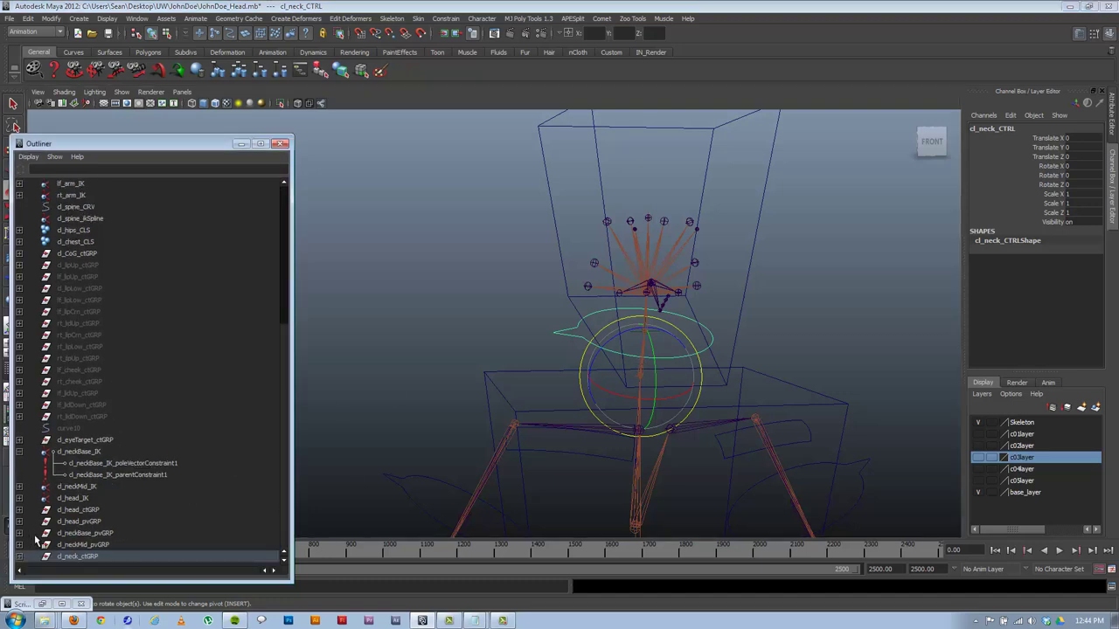
click(809, 283)
Try rotating cl_head_CTRL forward by about 47 degrees in X and undo the rotation
alt+drag(775, 277, 725, 243)
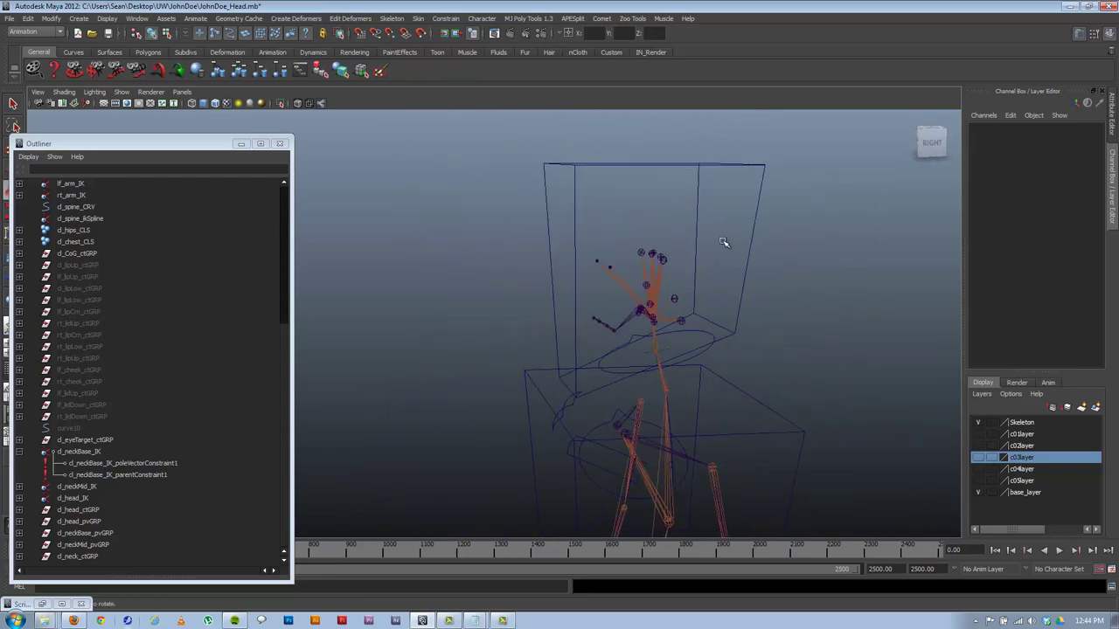
click(670, 268)
drag(614, 280, 600, 327)
key(ctrl+z)
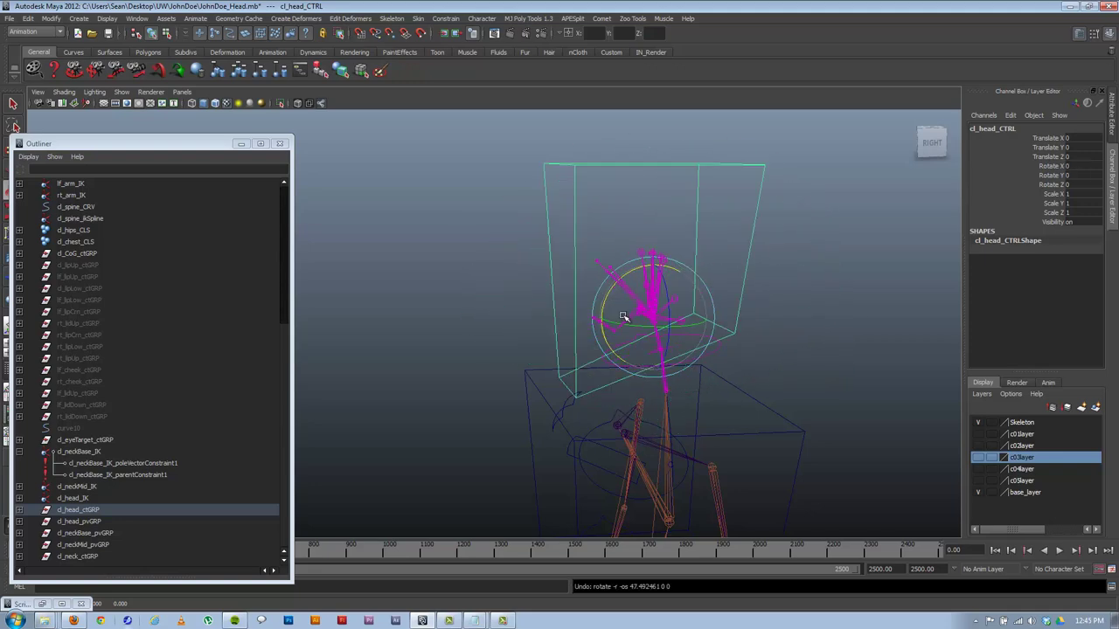
Test the neck by moving cl_head_CTRL forward and down to about -0.8, -2.6, 9.7, and examine the bend
alt+right_drag(606, 326, 699, 339)
key(w)
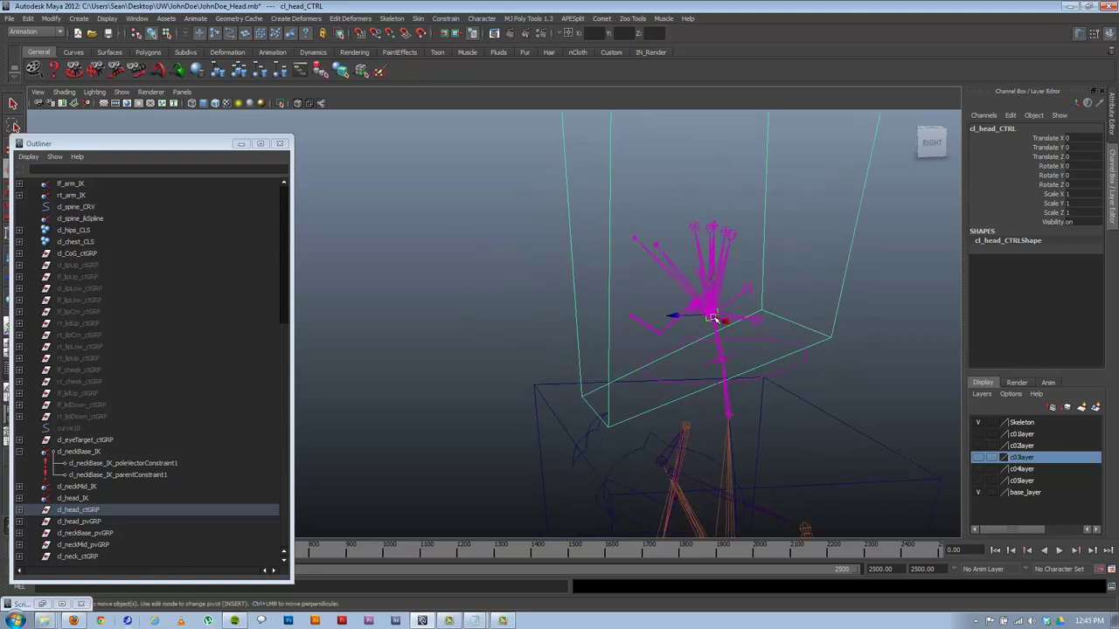
drag(713, 318, 535, 365)
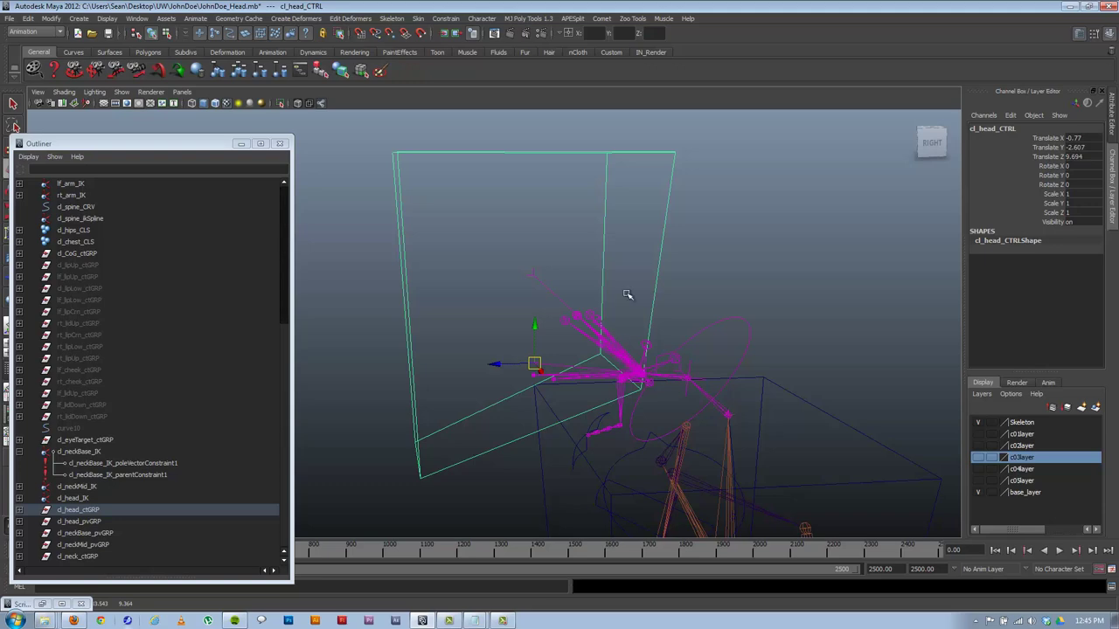
alt+drag(565, 352, 650, 380)
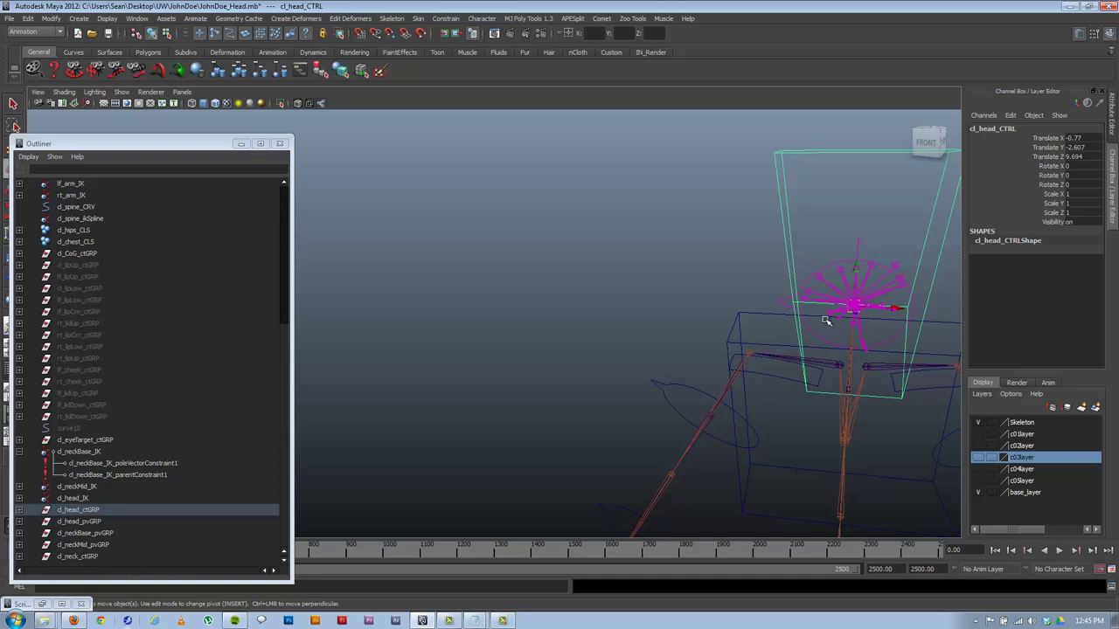
alt+drag(827, 320, 585, 333)
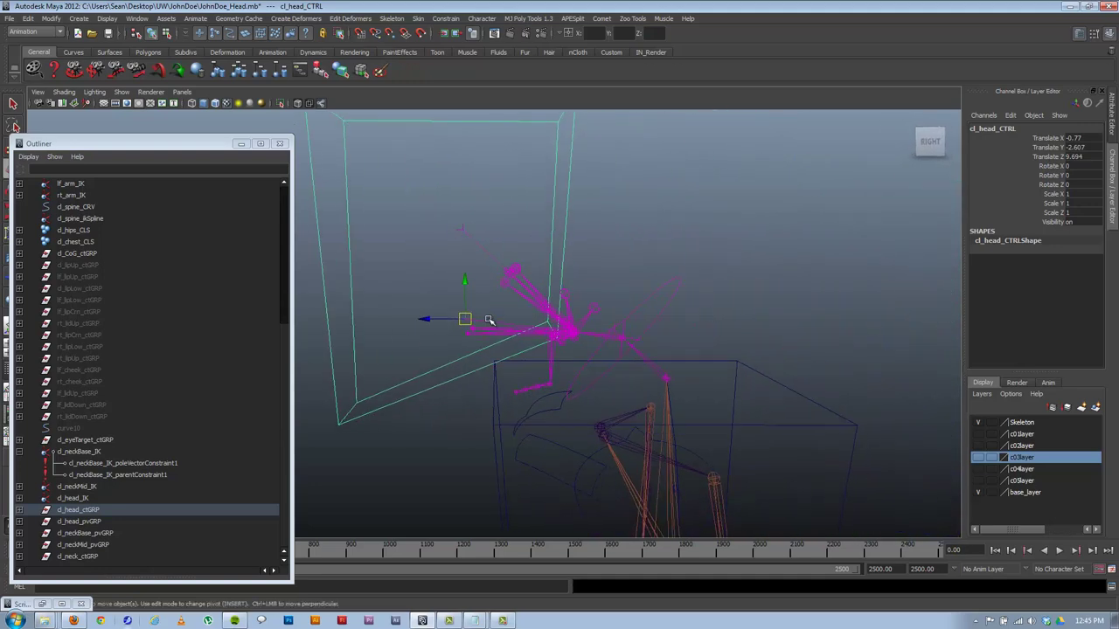
Try moving cl_neckMid_IK back toward the neck, and undo this and the preceding head control move
click(464, 321)
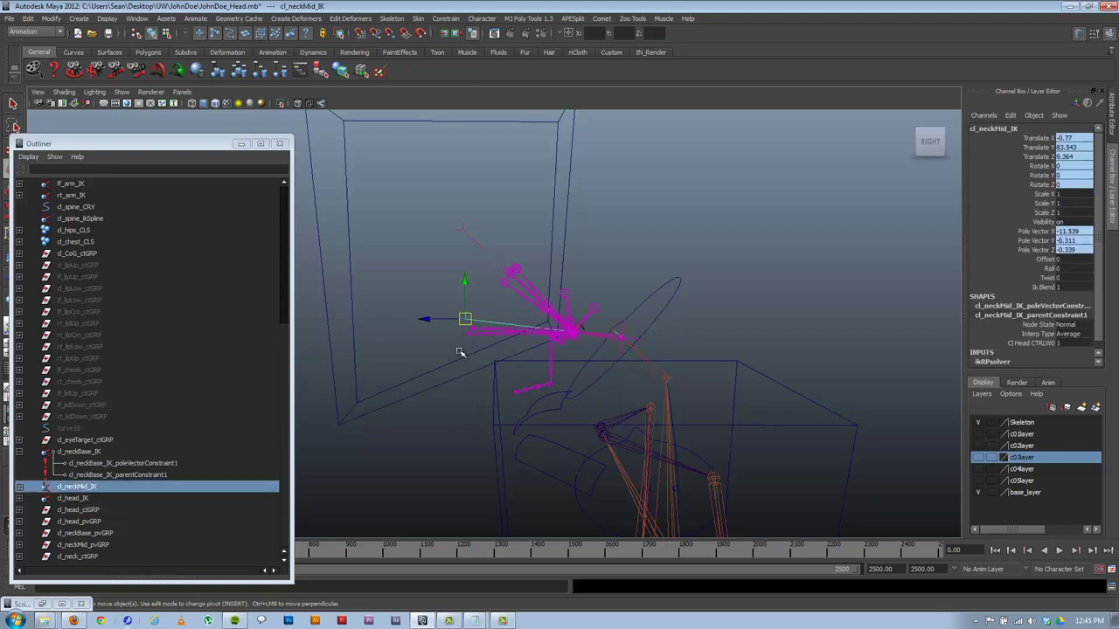
click(458, 357)
drag(464, 320, 573, 356)
key(ctrl+z)
key(ctrl+z)
key(ctrl+z)
key(ctrl+z)
key(ctrl+z)
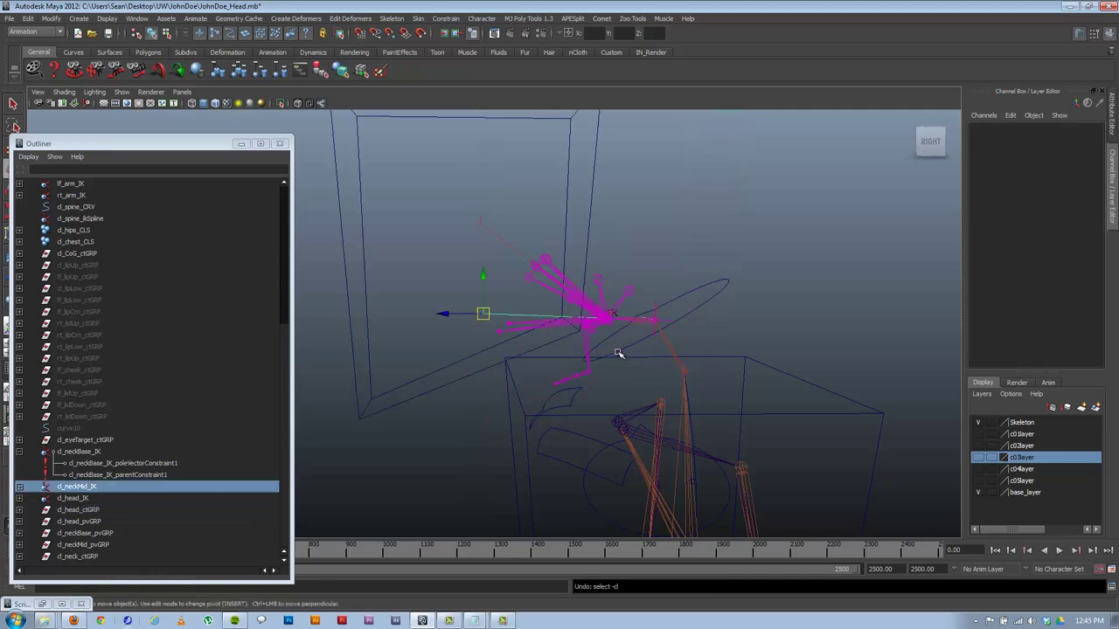
key(ctrl+z)
key(ctrl+z)
key(ctrl+z)
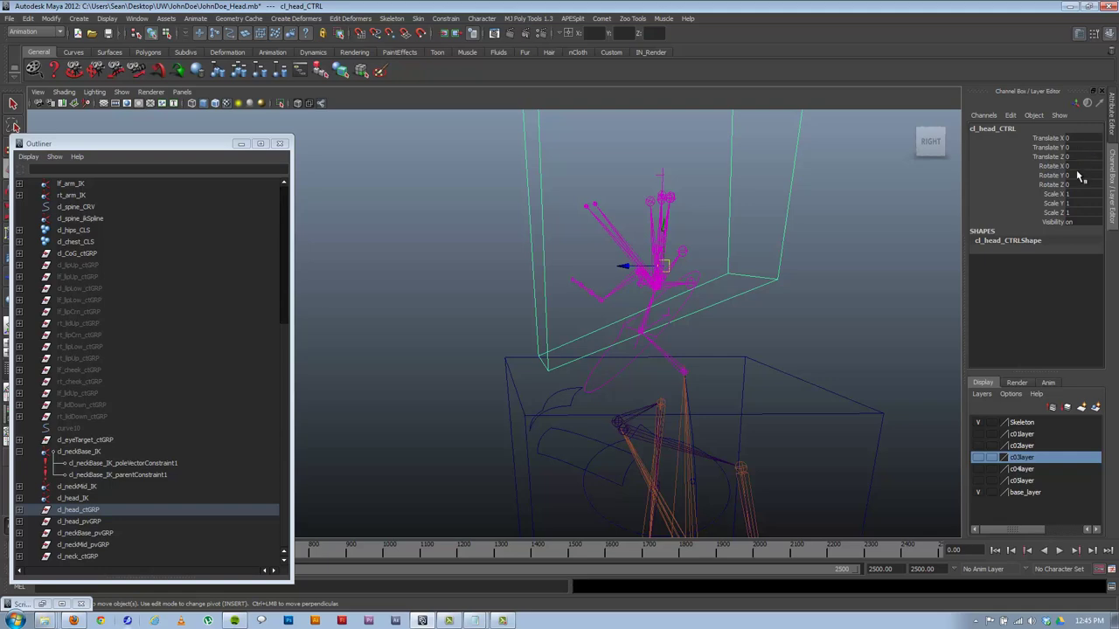
Set cl_head_CTRL's Rotate Y to 0, clear the selection and view the neck and upper body
click(1078, 174)
key(Return)
alt+drag(757, 304, 730, 300)
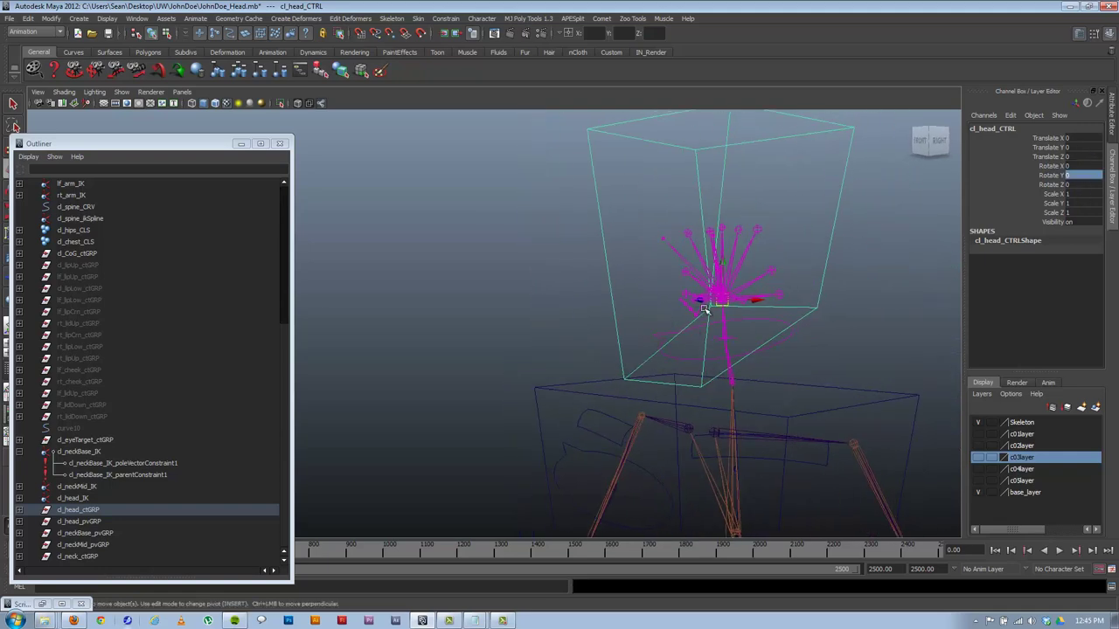
click(894, 328)
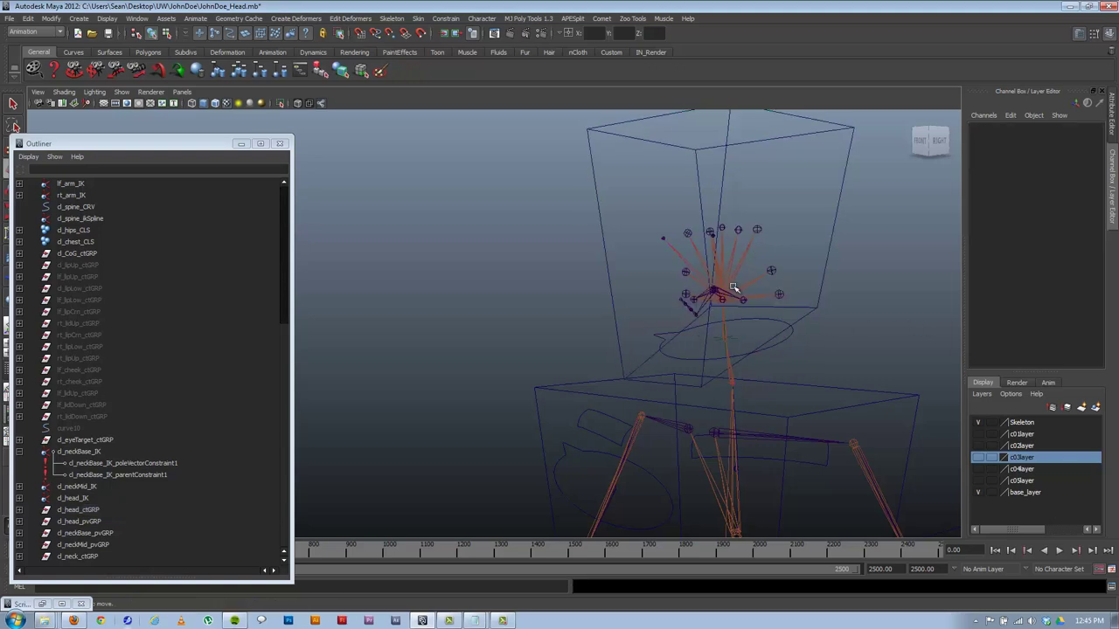
alt+drag(815, 406, 769, 371)
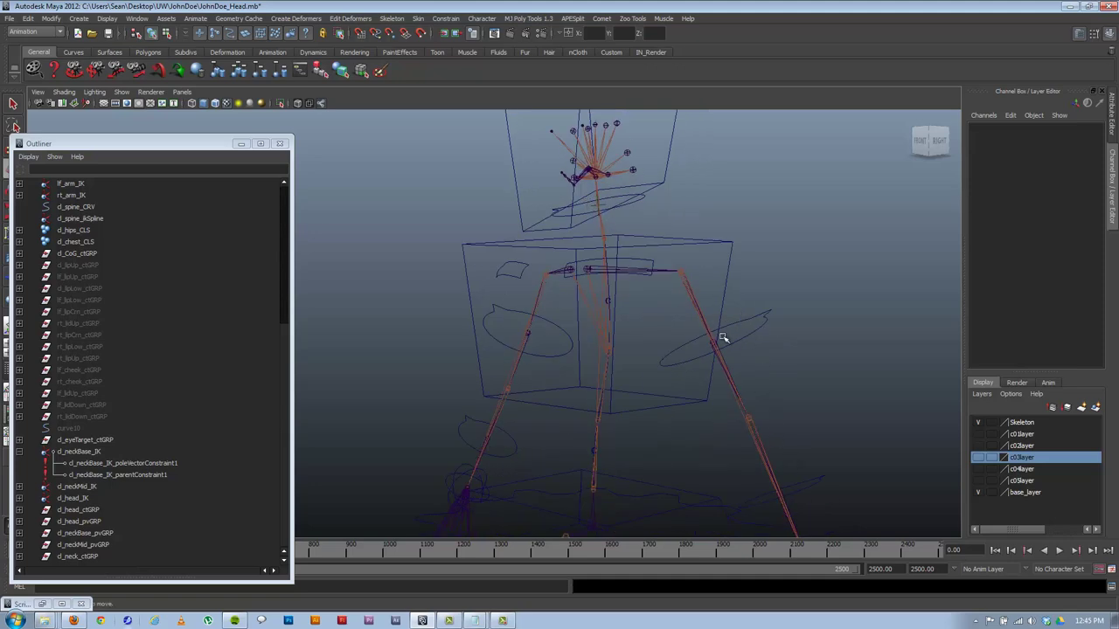
alt+drag(596, 209, 566, 329)
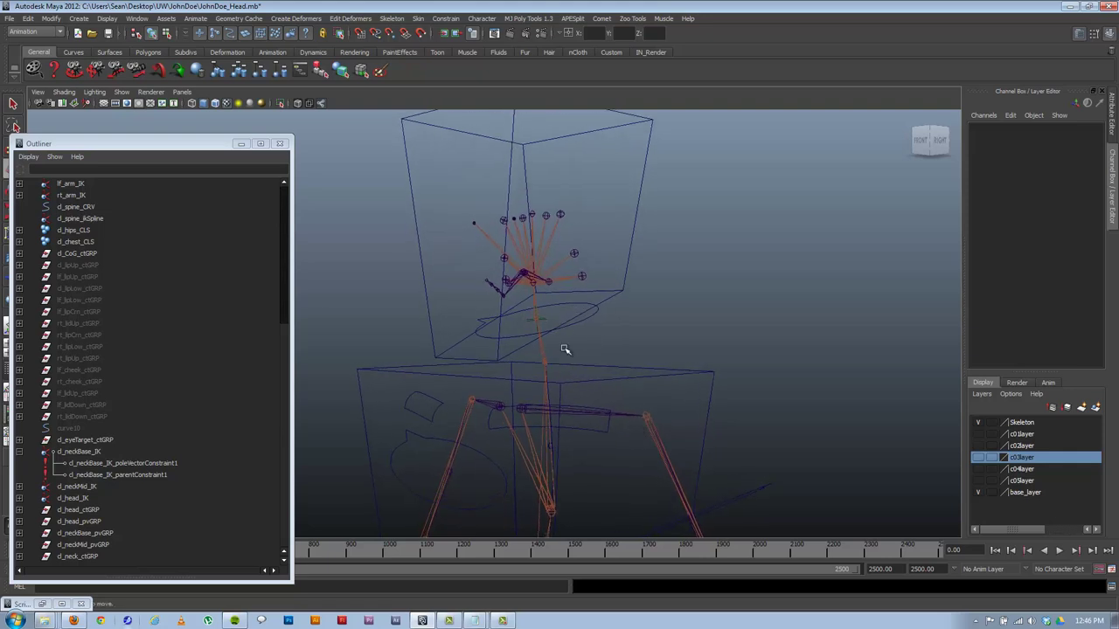
Select the left eye joint lf_eye_JNT and turn on polygon display to examine it against the head mesh
alt+drag(566, 350, 687, 440)
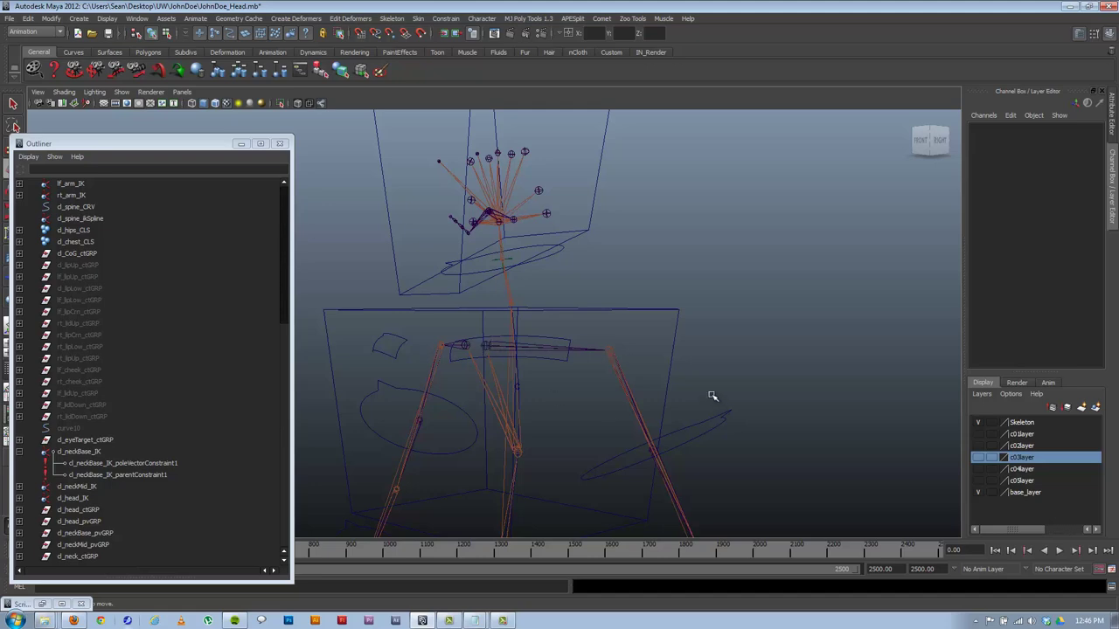
alt+drag(712, 396, 557, 370)
alt+middle_drag(557, 370, 626, 407)
alt+right_drag(542, 387, 710, 462)
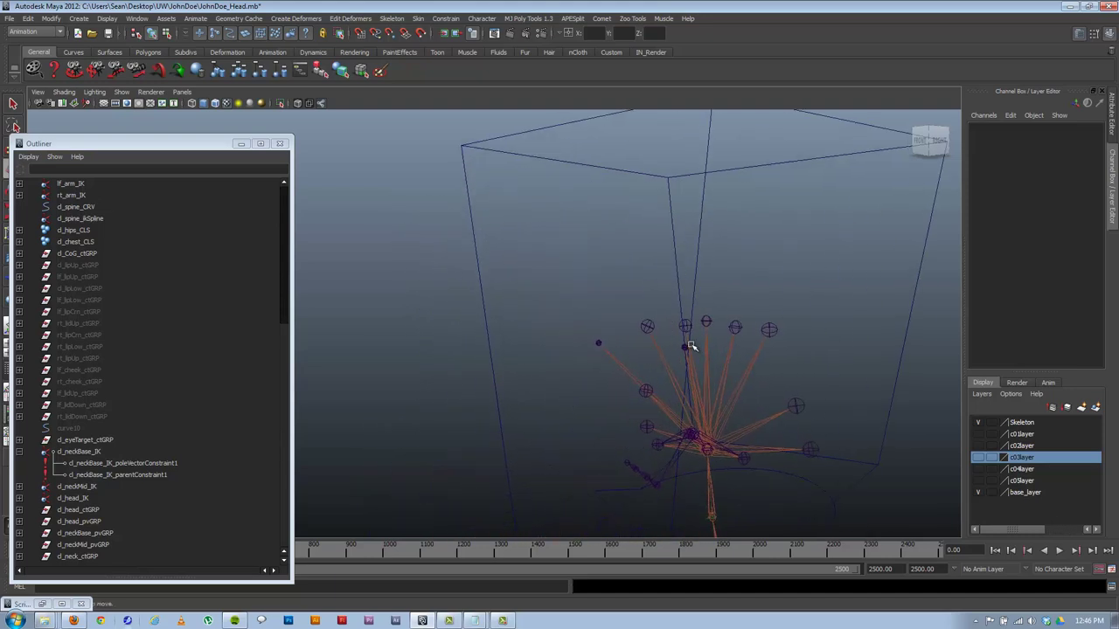
click(687, 348)
click(123, 93)
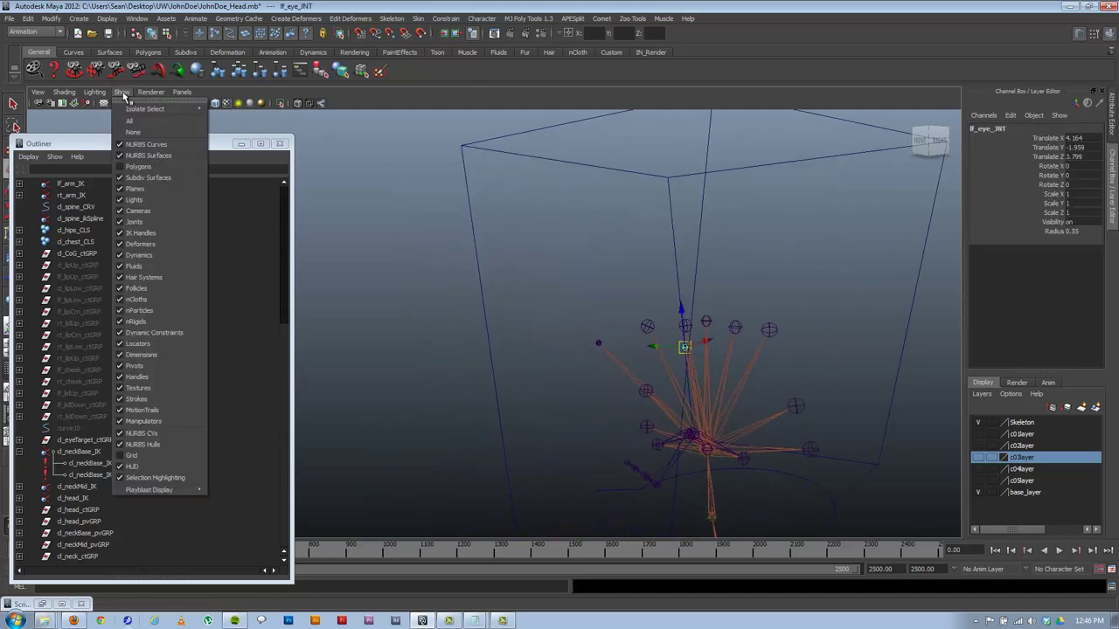
click(138, 166)
alt+middle_drag(642, 345, 538, 321)
alt+right_drag(481, 367, 636, 351)
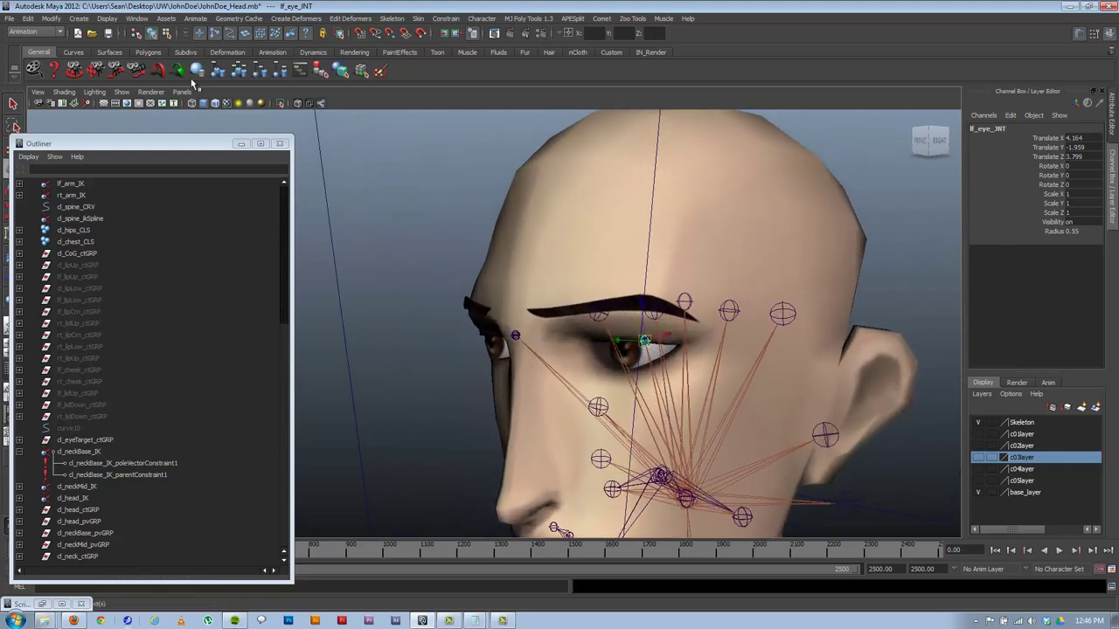
alt+drag(640, 356, 465, 350)
alt+drag(657, 324, 584, 362)
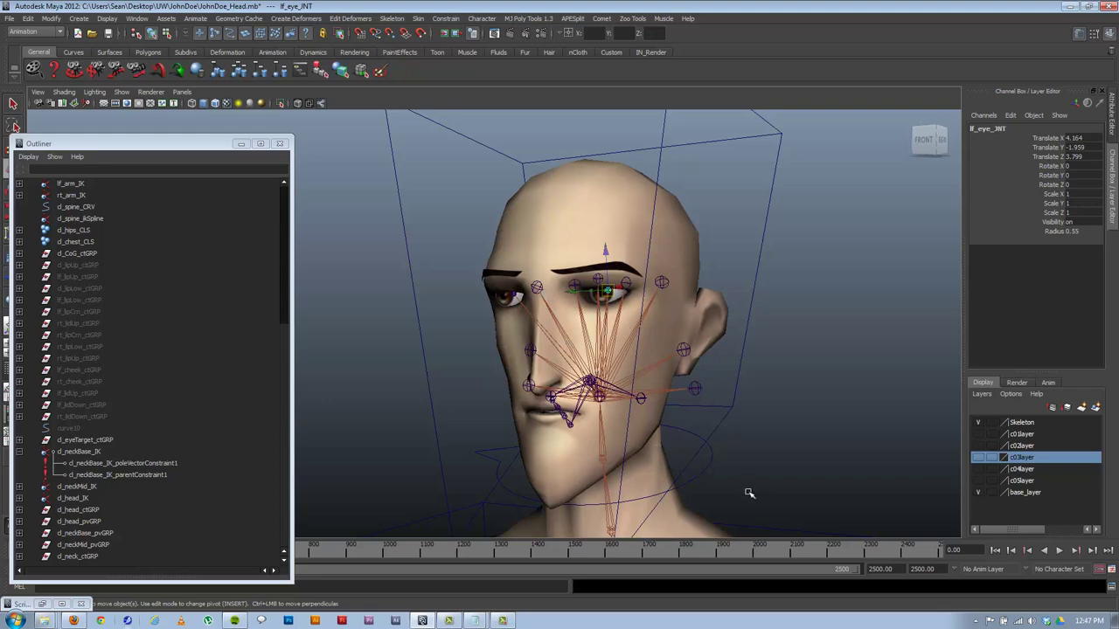
Locate the eye target controls between the feet and select the left eye control lf_eye_CTRL
alt+right_drag(749, 493, 350, 429)
alt+middle_drag(547, 474, 562, 121)
alt+middle_drag(559, 398, 526, 107)
alt+drag(519, 393, 542, 400)
alt+middle_drag(525, 382, 529, 306)
alt+right_drag(522, 379, 960, 507)
alt+middle_drag(702, 371, 614, 366)
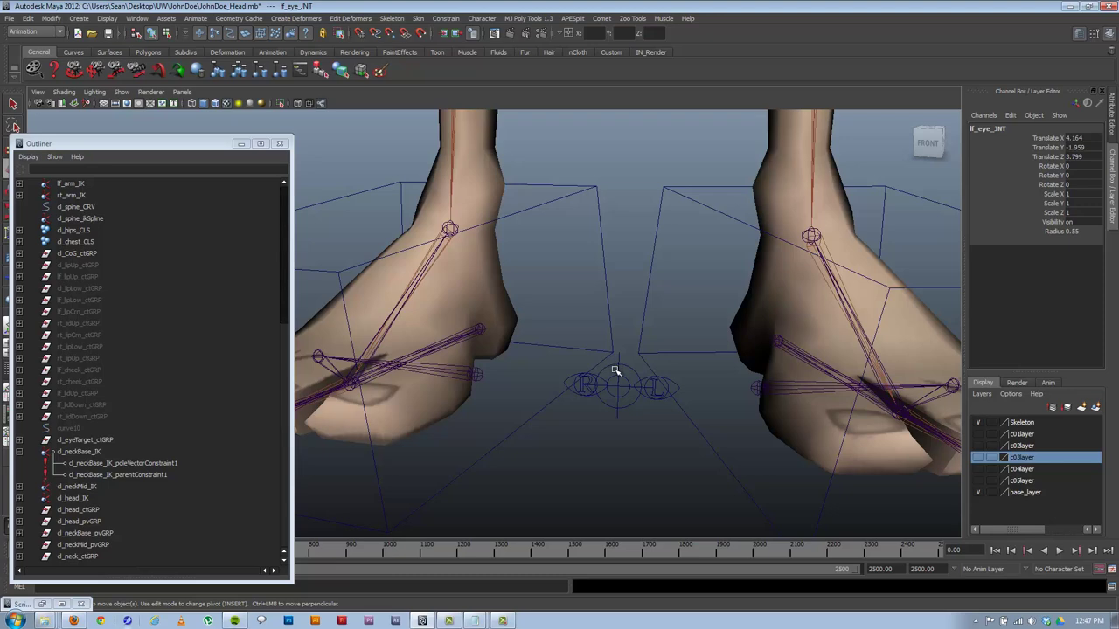
click(623, 378)
alt+right_drag(618, 382, 694, 405)
click(651, 397)
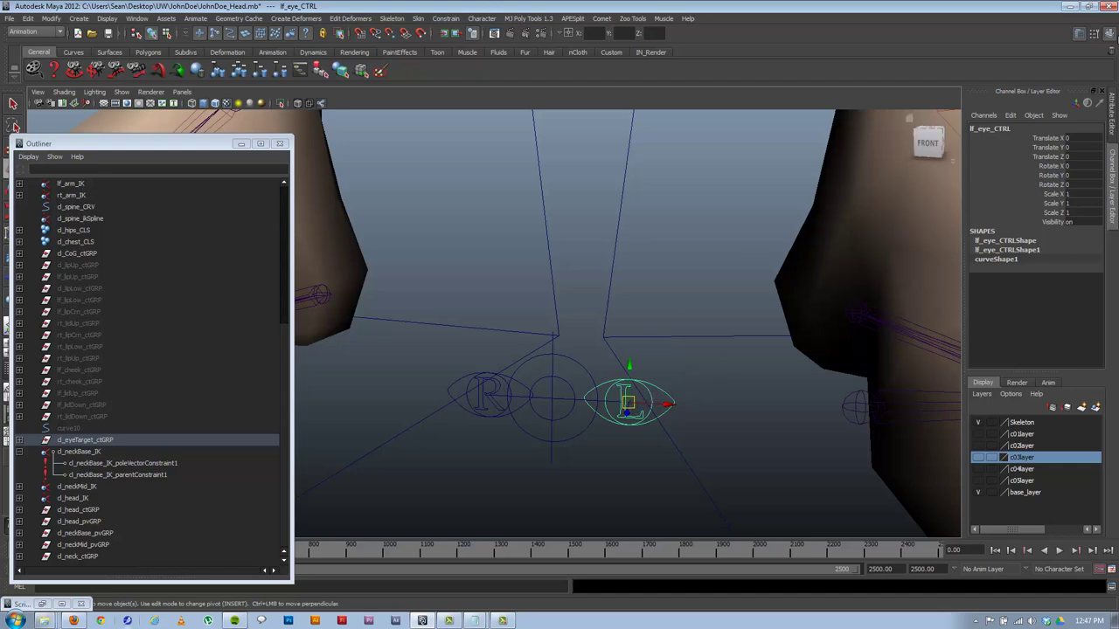
Inspect the name and shape nodes of lf_eye_CTRL and frame the control in the view
click(1006, 128)
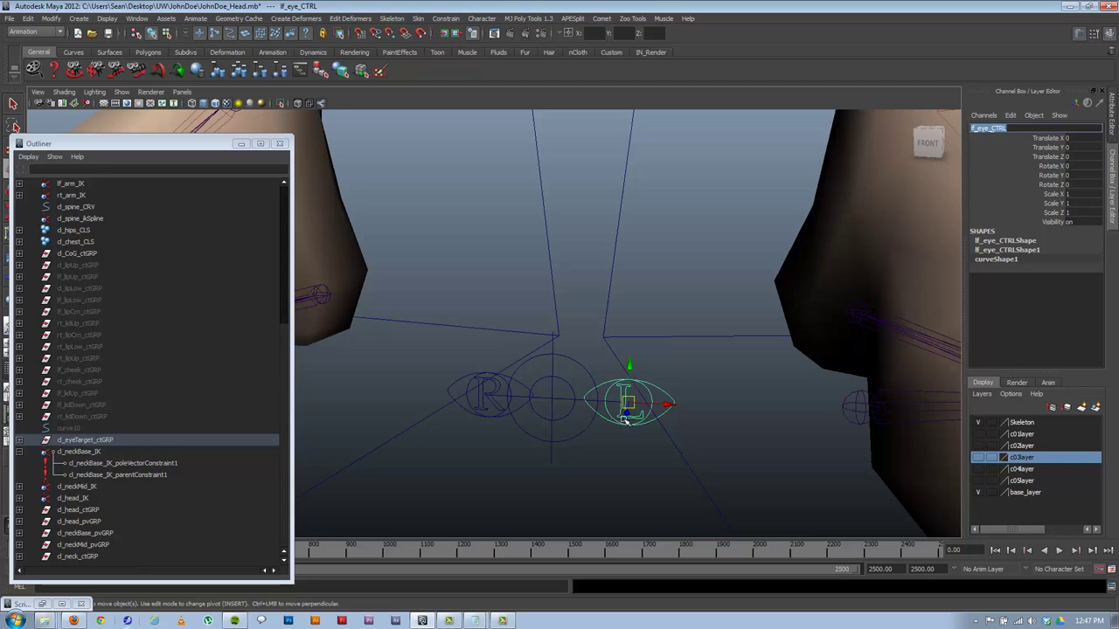
click(1031, 252)
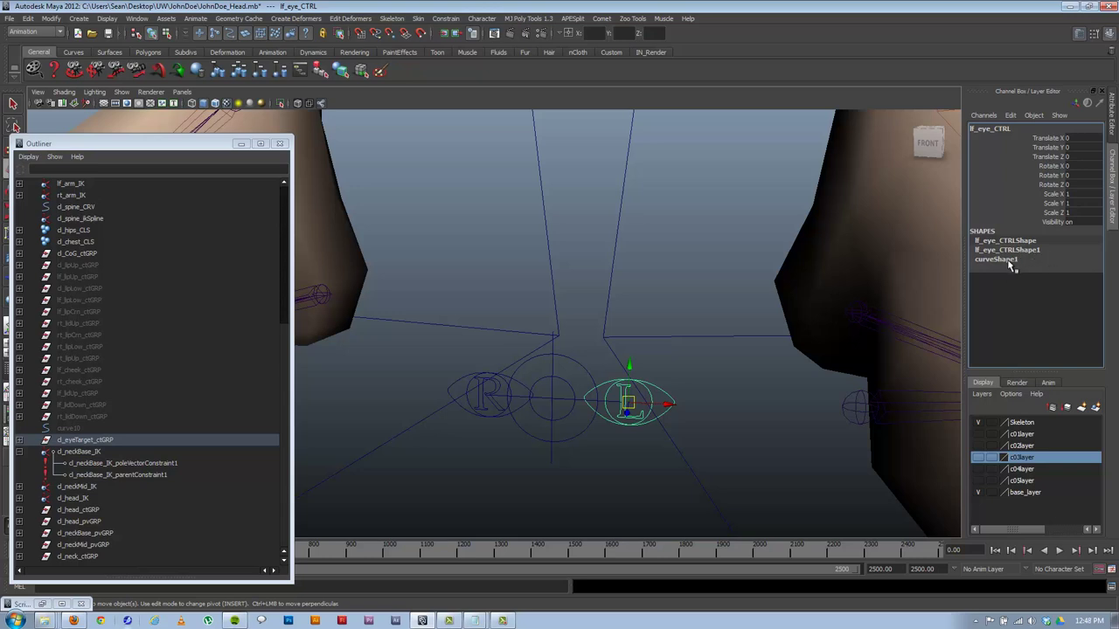
double_click(1008, 131)
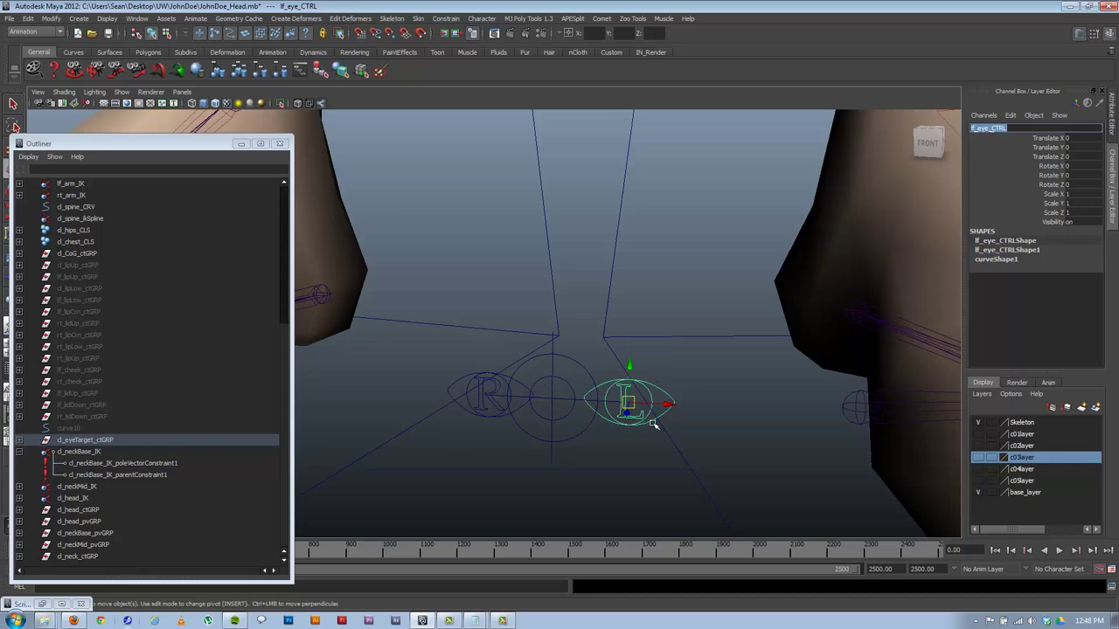
alt+right_drag(698, 412, 325, 371)
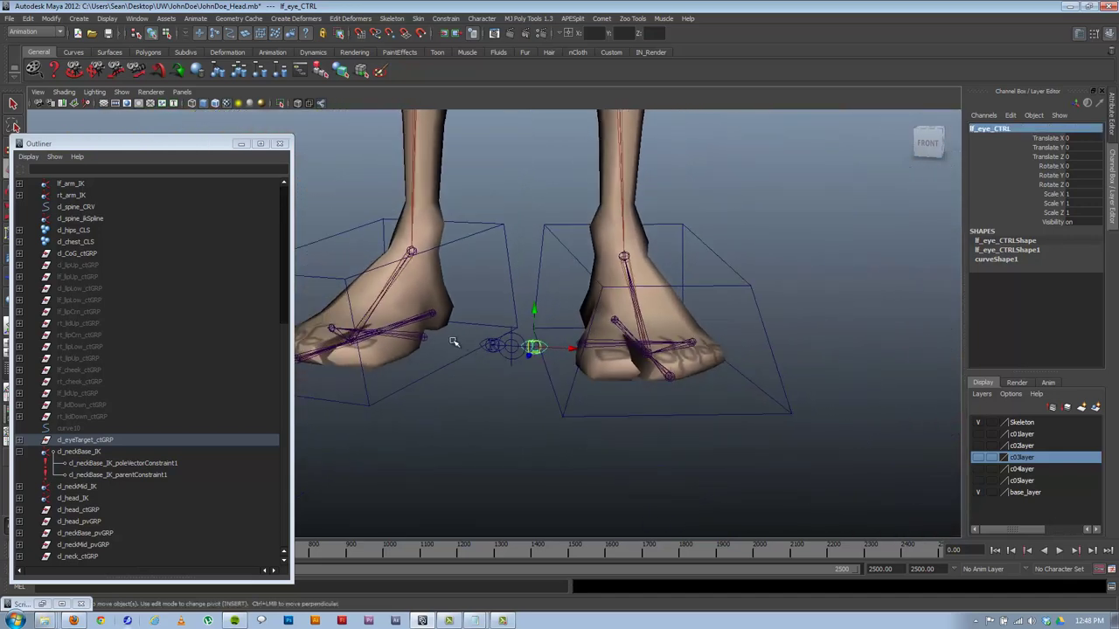
key(f)
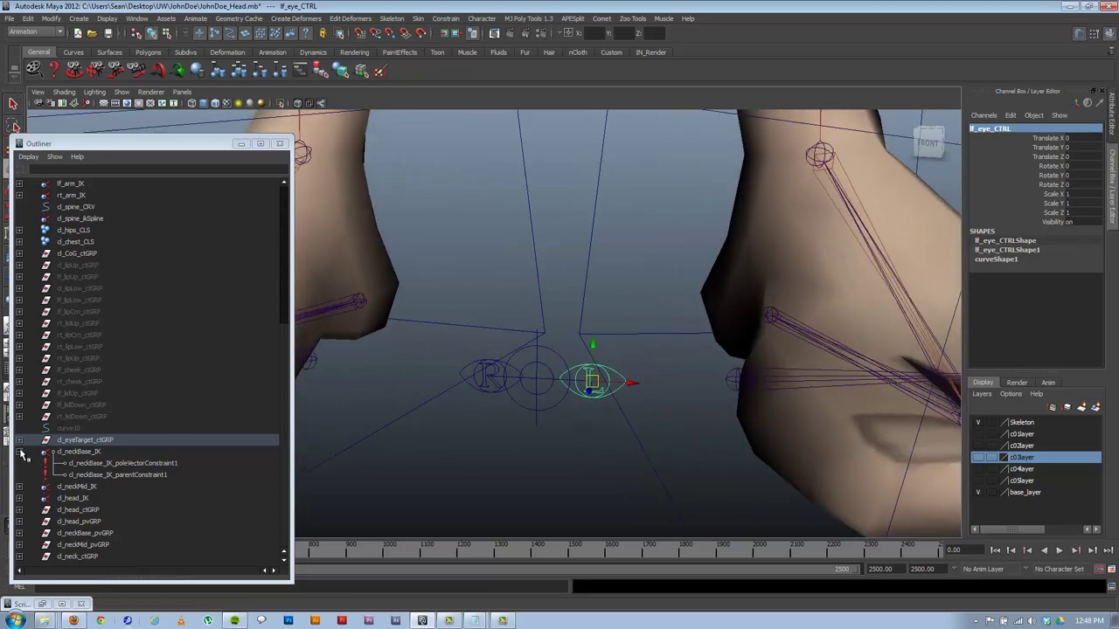
Collapse cl_neckBase_IK and expand the cl_eyeTarget_ctGRP hierarchy down to the left and right eye controls
click(21, 452)
click(19, 439)
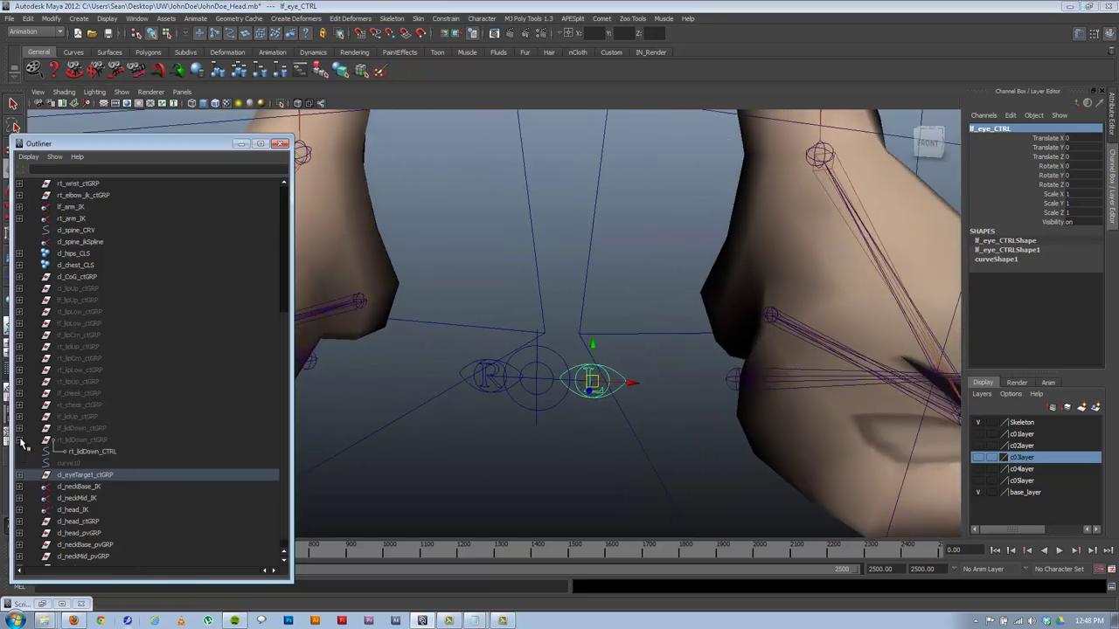
click(21, 441)
click(20, 463)
click(20, 474)
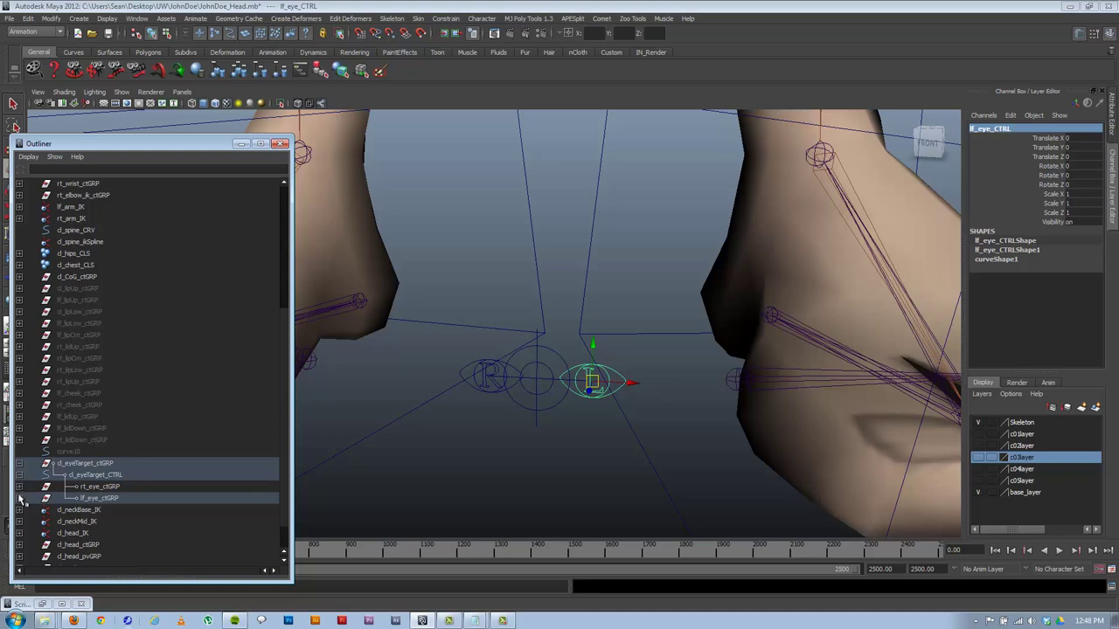
click(19, 499)
click(19, 486)
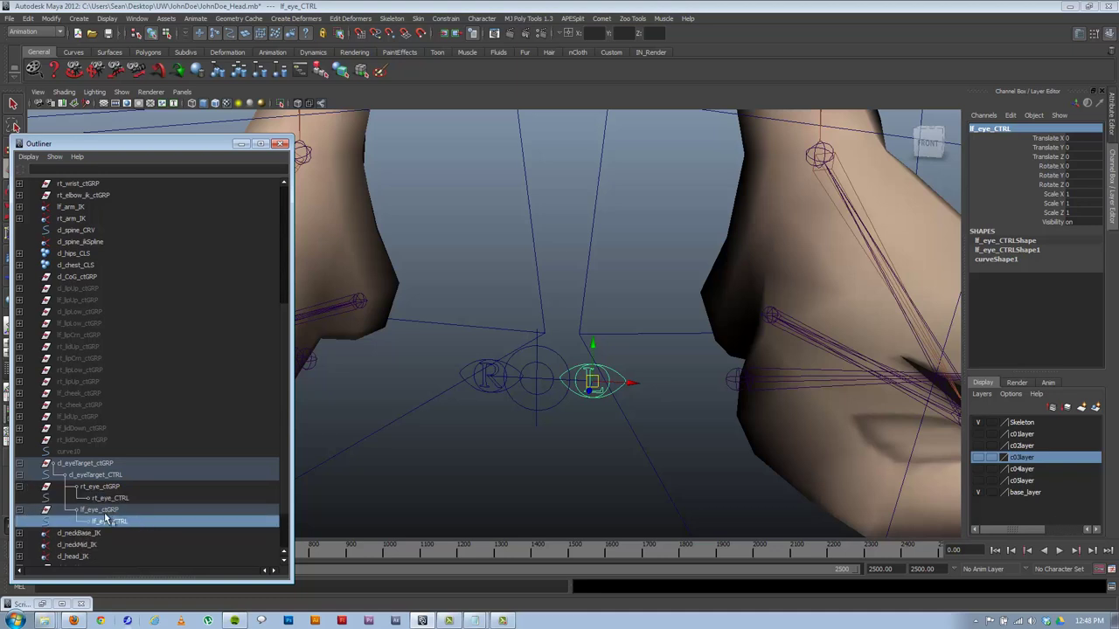
Review the eye controls and their groups one by one, then select cl_eyeTarget_ctGRP and collapse its hierarchy
click(105, 511)
click(113, 522)
click(118, 498)
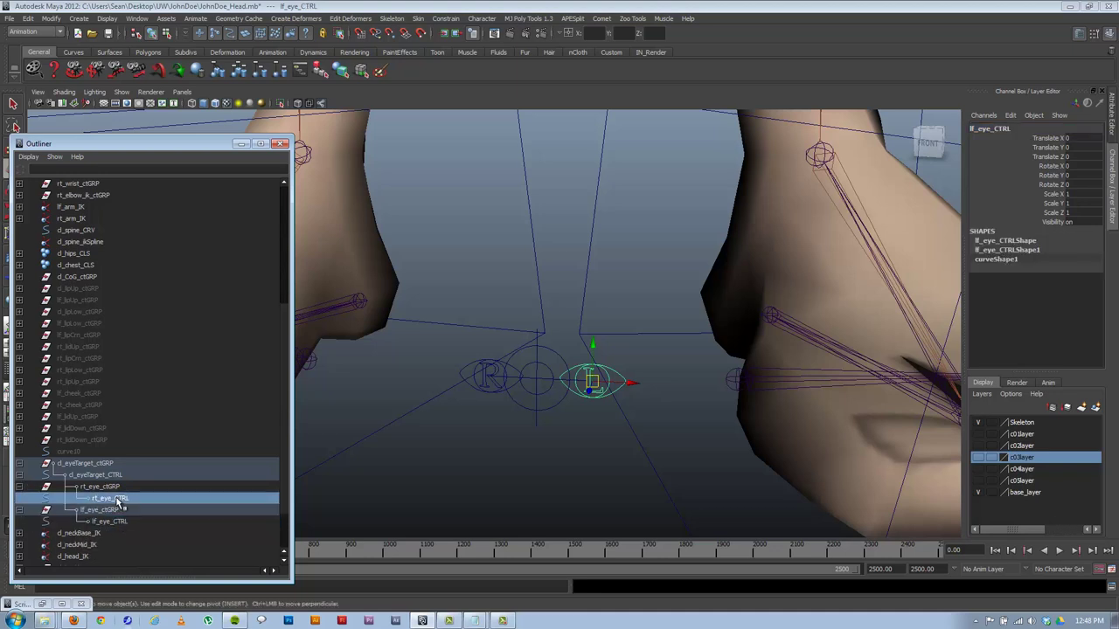
click(104, 487)
click(98, 474)
click(96, 464)
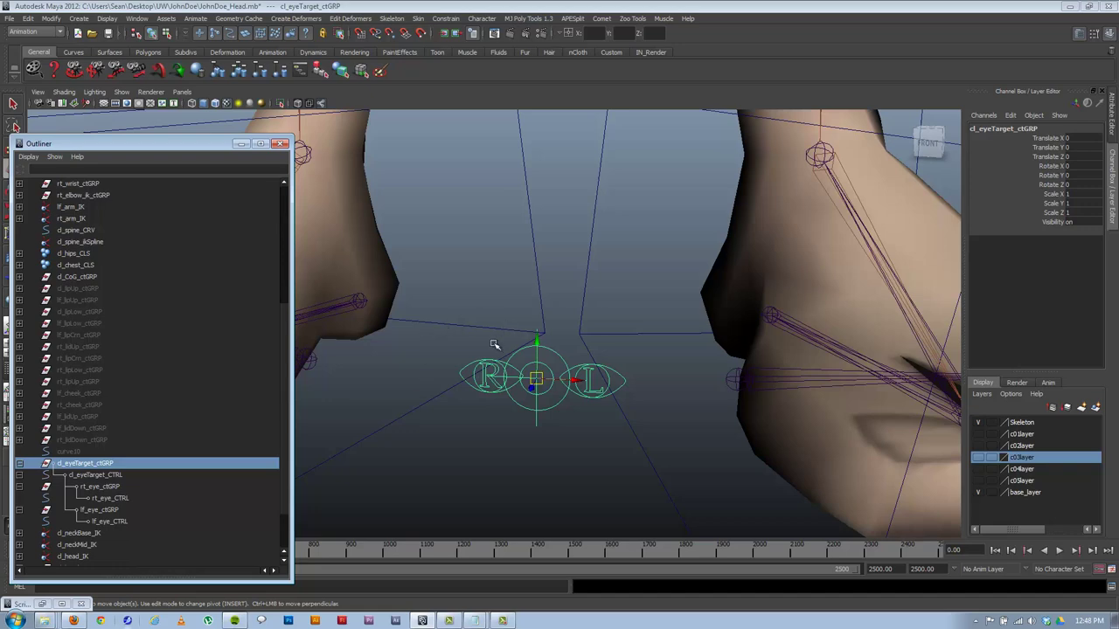
click(19, 510)
click(20, 486)
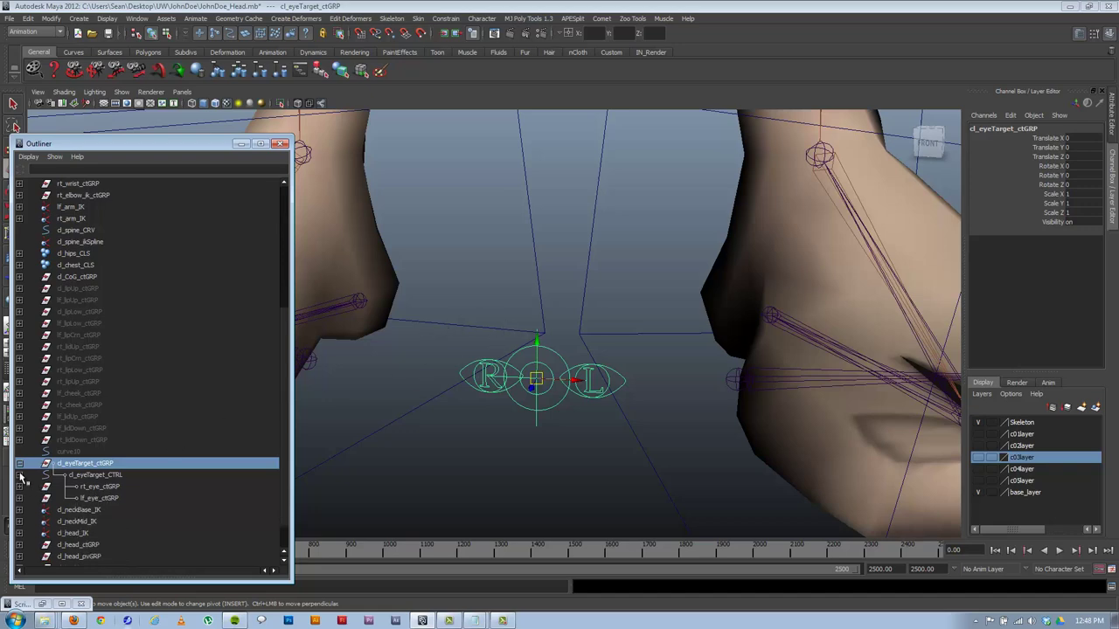
click(19, 475)
click(19, 463)
Raise cl_eyeTarget_ctGRP from the floor to the character's eye level, at about 89.5 in Translate Y
alt+right_drag(758, 332, 315, 294)
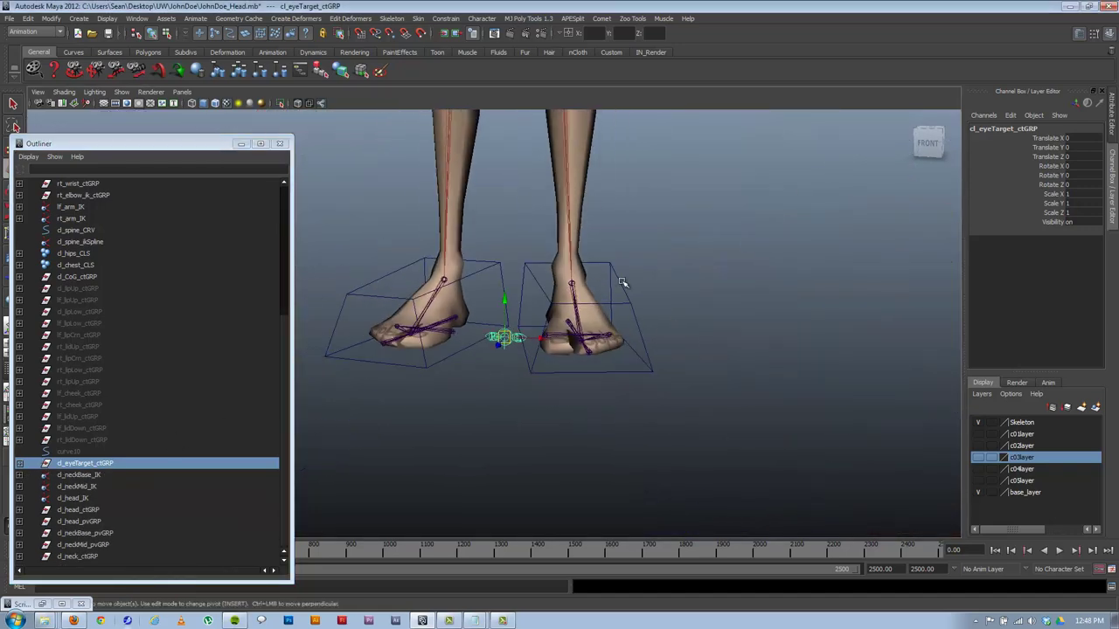
alt+middle_drag(642, 227, 699, 407)
alt+right_drag(826, 332, 500, 354)
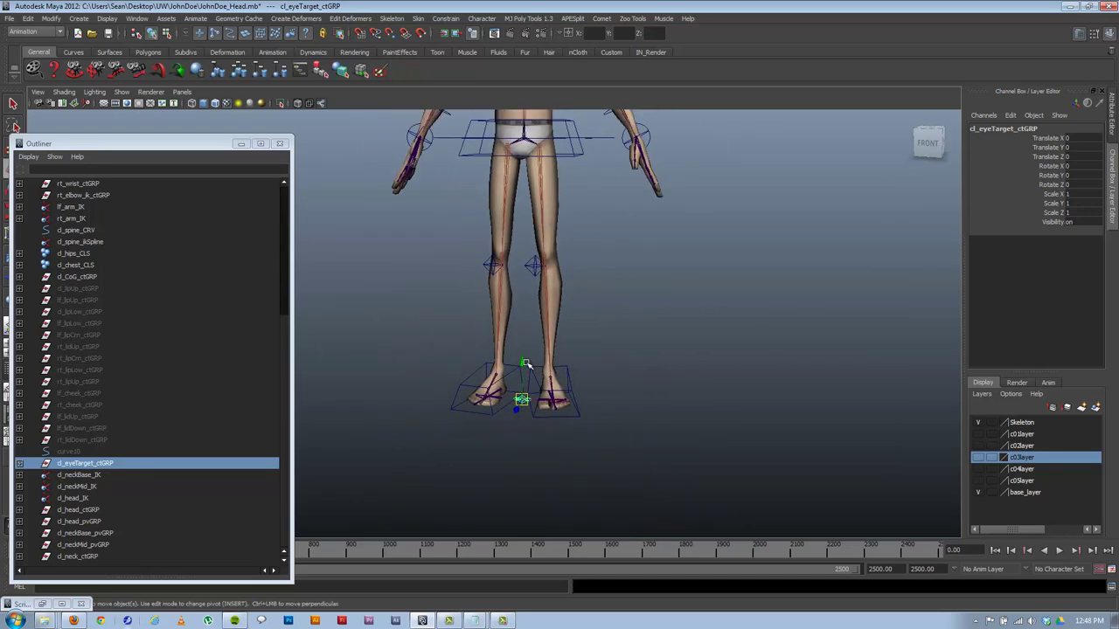
drag(524, 364, 529, 52)
alt+middle_drag(561, 262, 595, 389)
drag(602, 305, 602, 166)
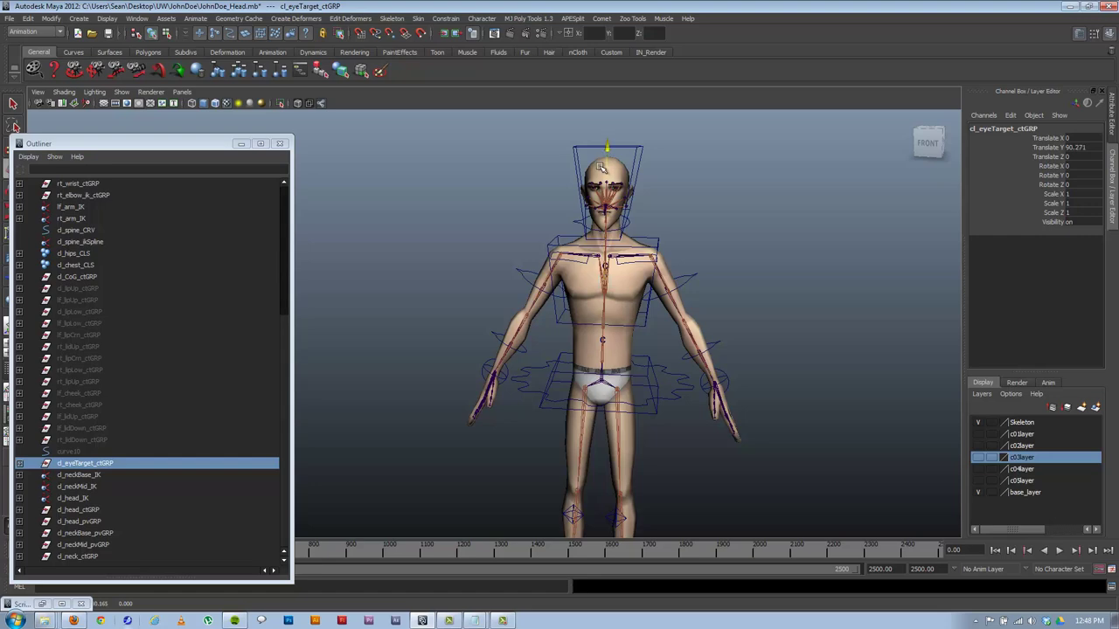
Hide the polygons and snap cl_eyeTarget_ctGRP to the eye joints in depth and height, at Translate Z 3.564 and Translate Y 90.226
click(120, 93)
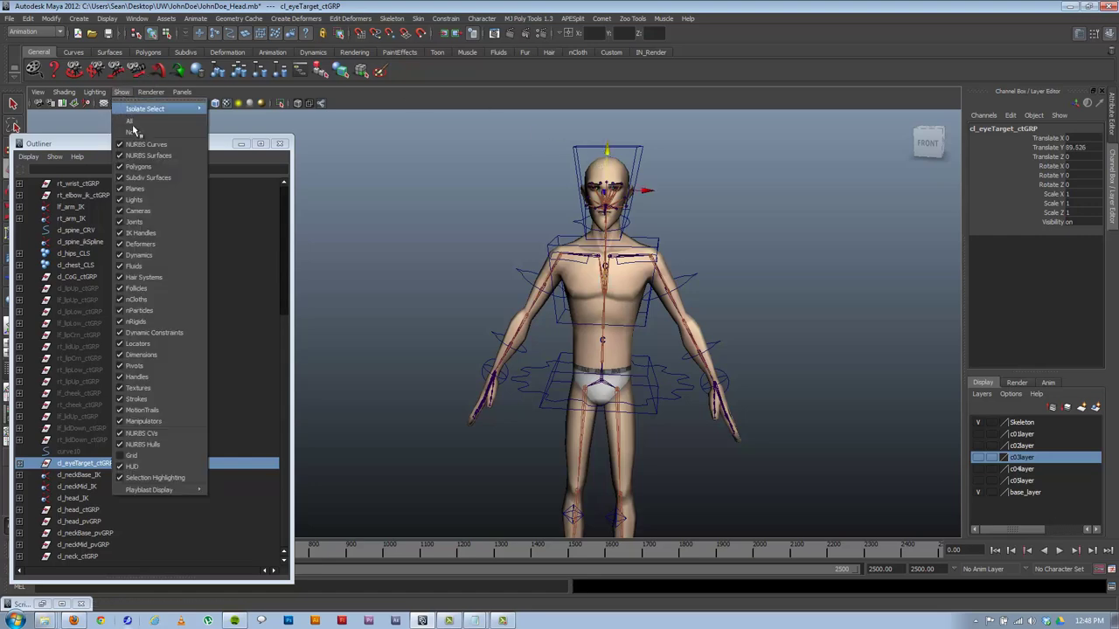
click(152, 168)
alt+drag(569, 265, 586, 304)
alt+right_drag(586, 304, 732, 205)
alt+middle_drag(732, 204, 520, 327)
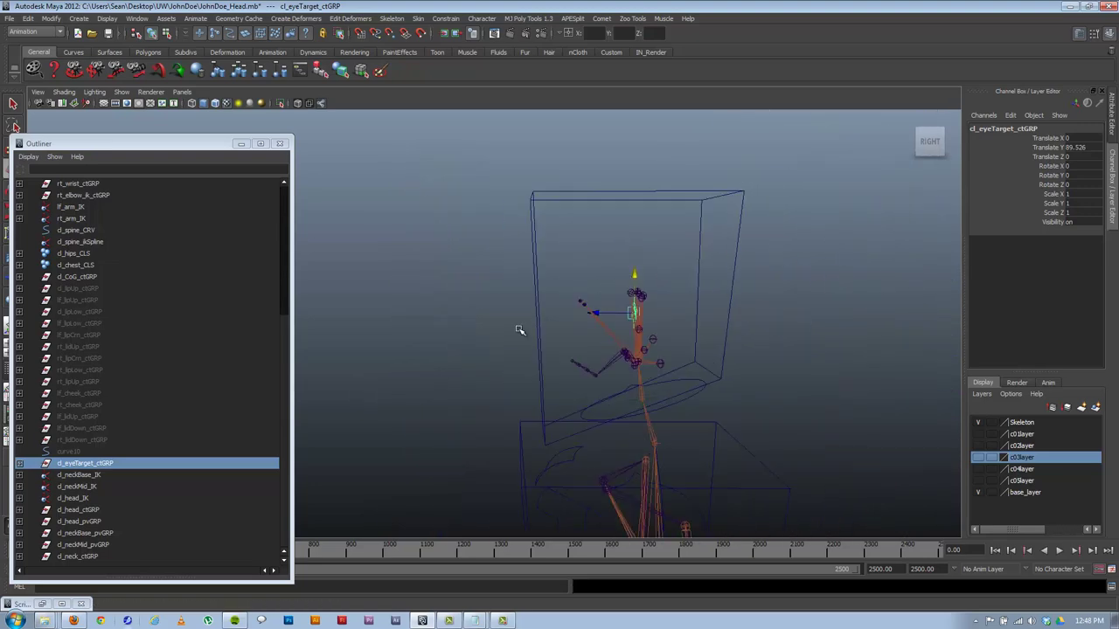
alt+right_drag(519, 327, 734, 394)
alt+drag(764, 349, 699, 324)
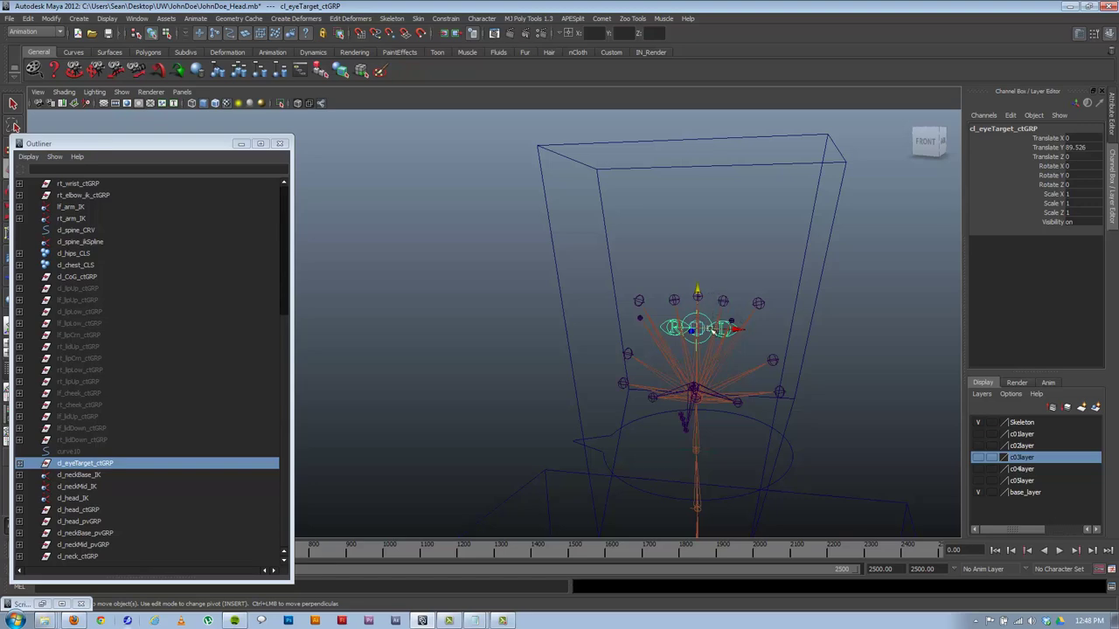
alt+drag(634, 392, 715, 369)
drag(783, 372, 733, 370)
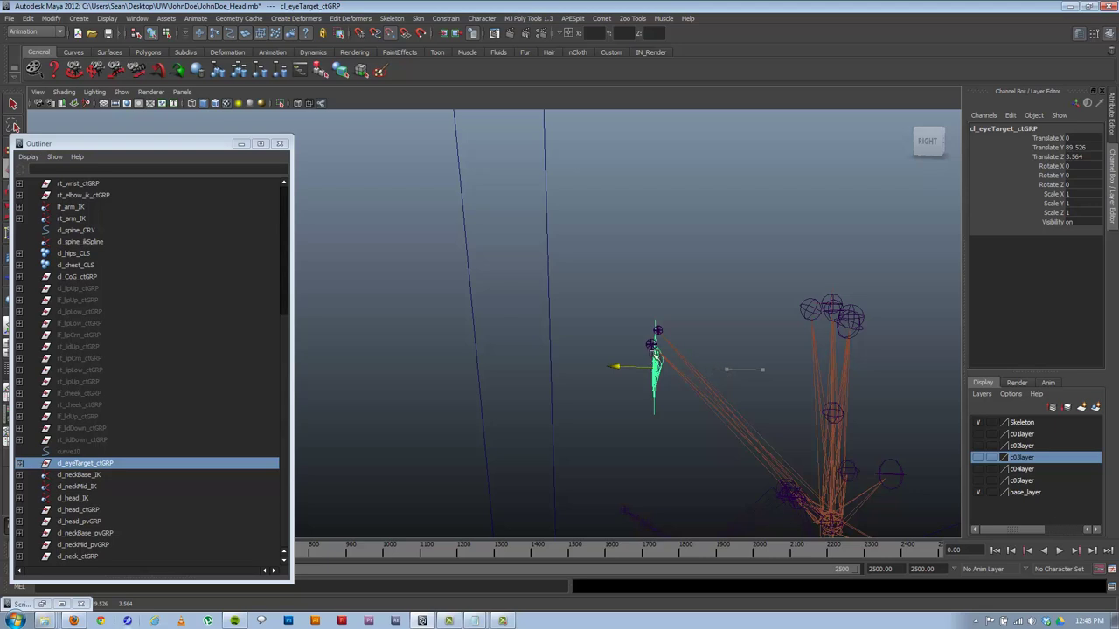
drag(656, 333, 656, 327)
Select lf_eye_ctGRP, the parent group of the left eye control, and snap it along X to the left eye joint at 1.959
alt+drag(670, 379, 733, 354)
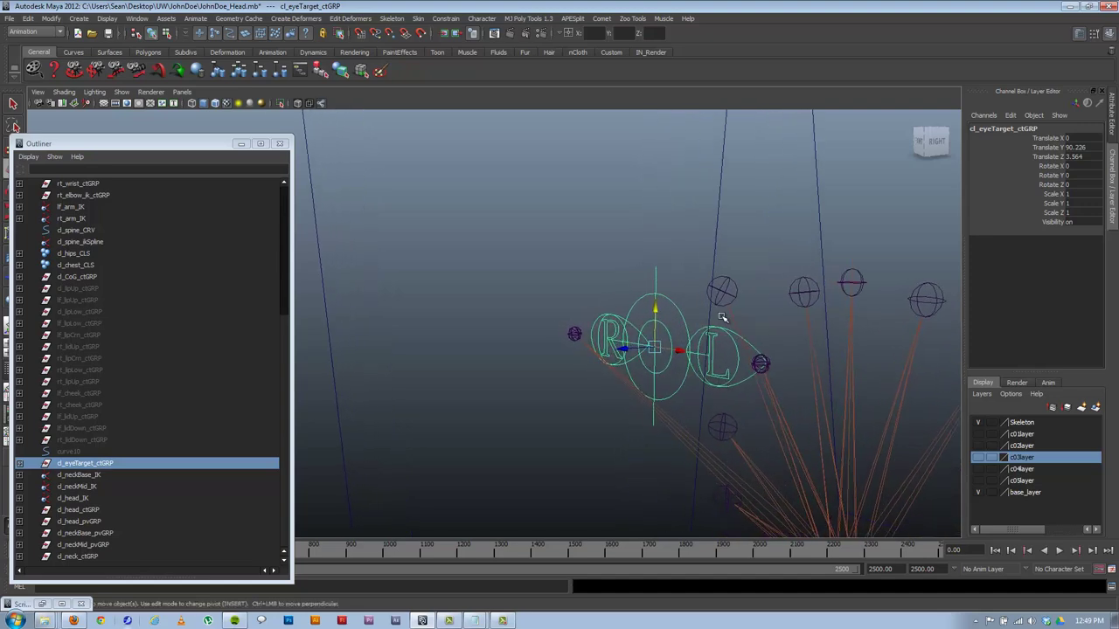
click(717, 330)
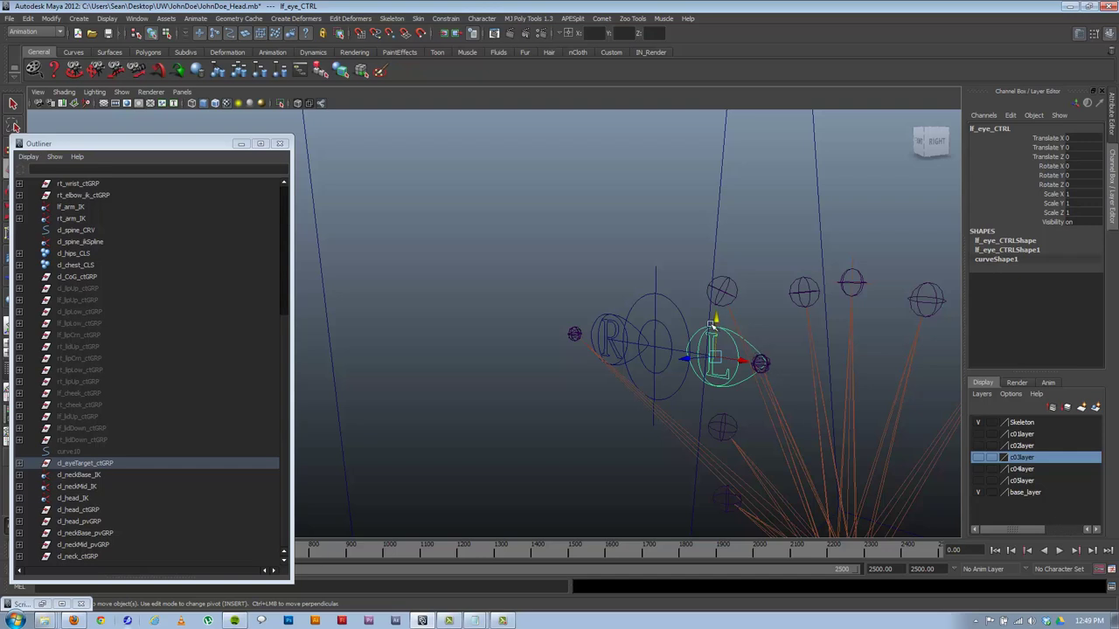
key(Up)
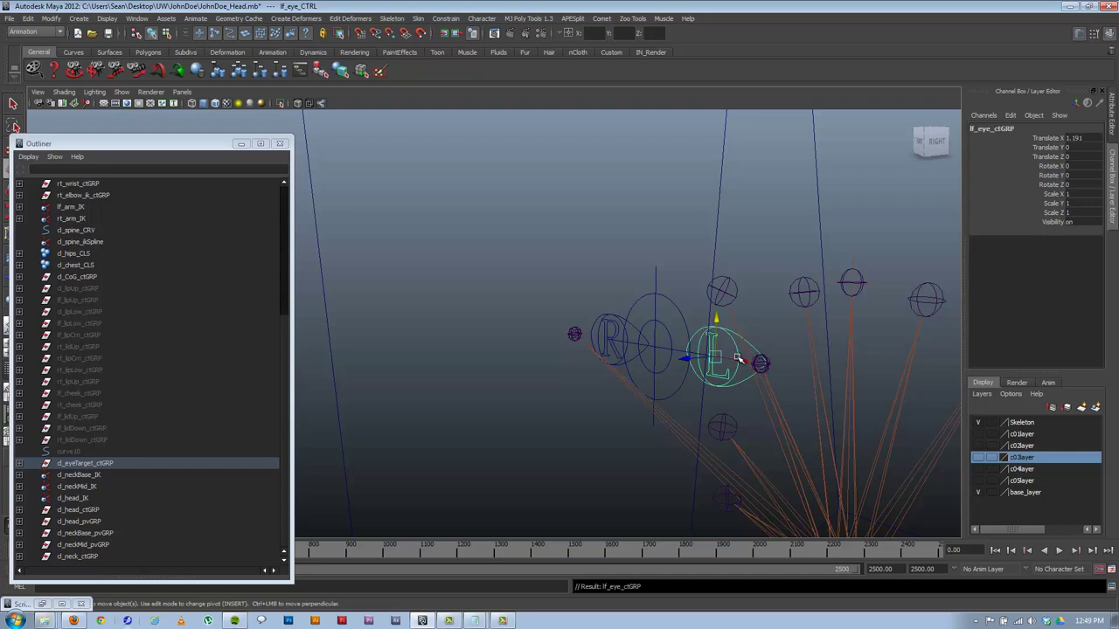
drag(743, 363, 761, 363)
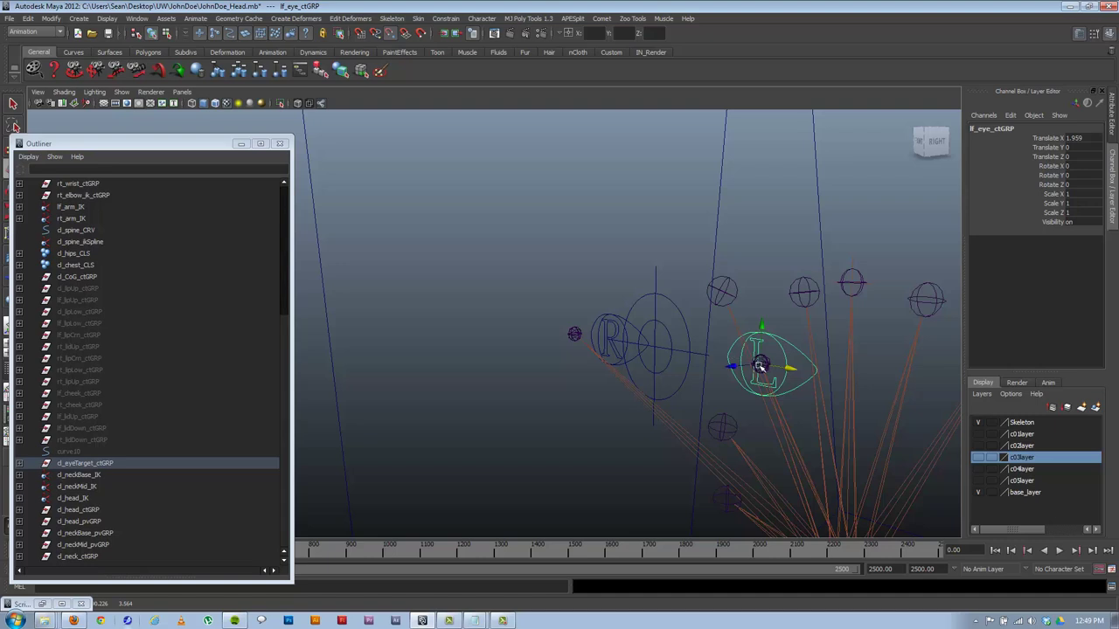
Snap rt_eye_ctGRP, the parent group of the right eye control, along X to the right eye joint at -1.959, and check both from the front
click(612, 320)
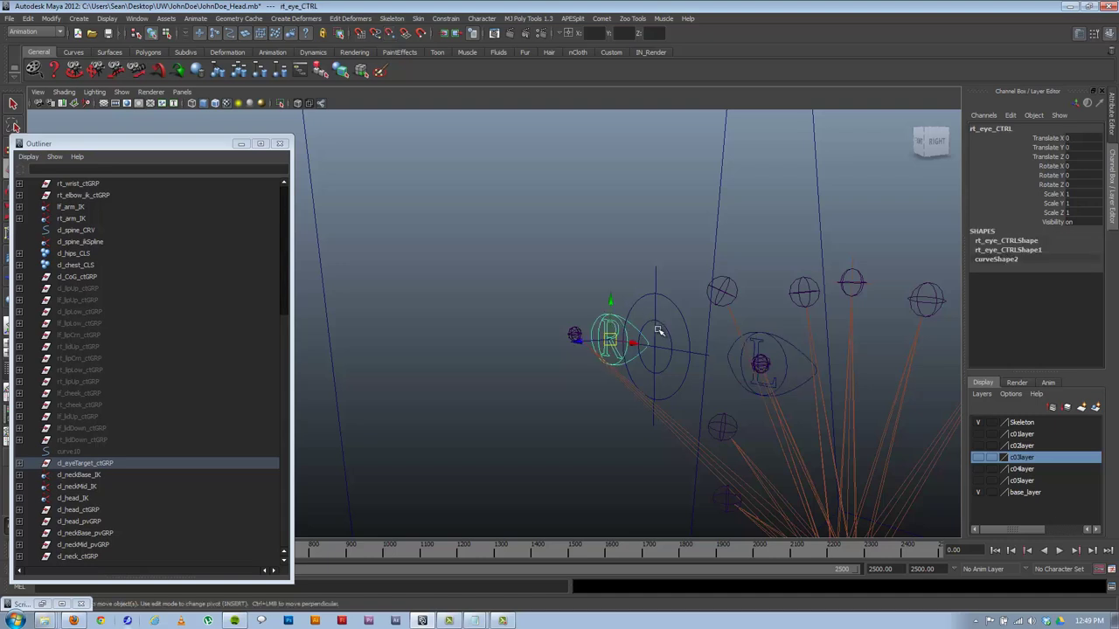
key(Up)
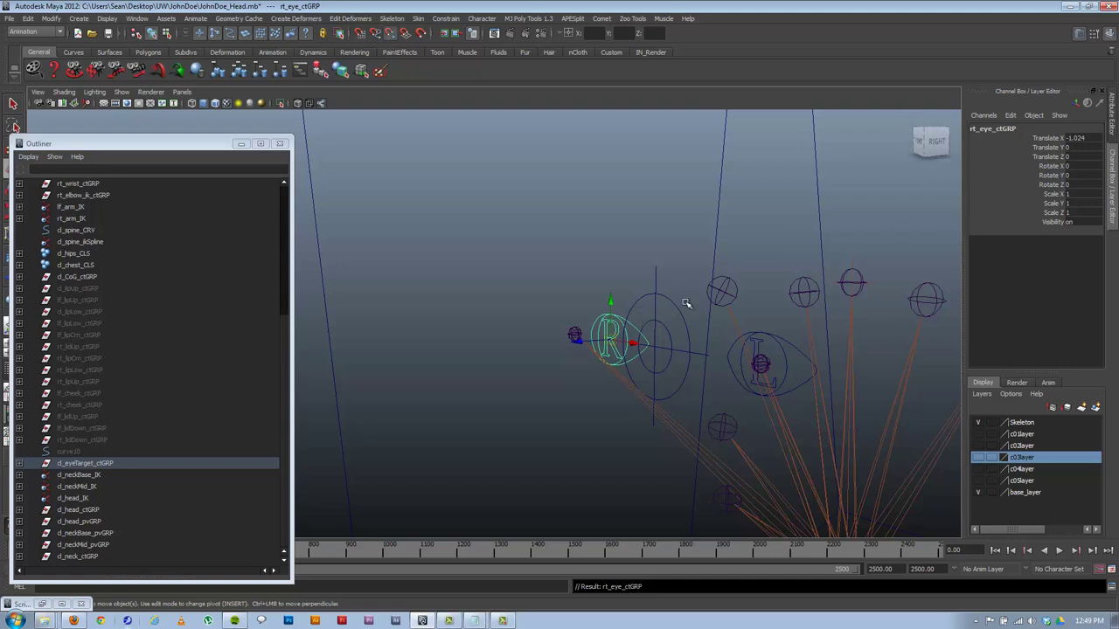
drag(614, 342, 584, 343)
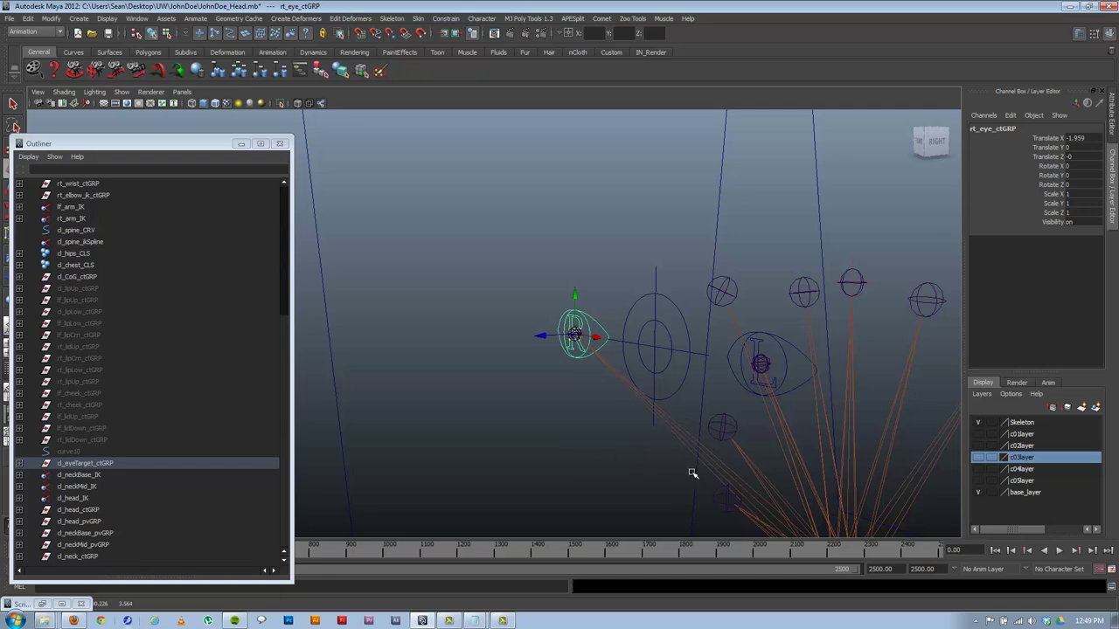
mouse_move(704, 460)
alt+right_down()
mouse_move(702, 429)
mouse_move(687, 430)
mouse_move(694, 460)
alt+right_up()
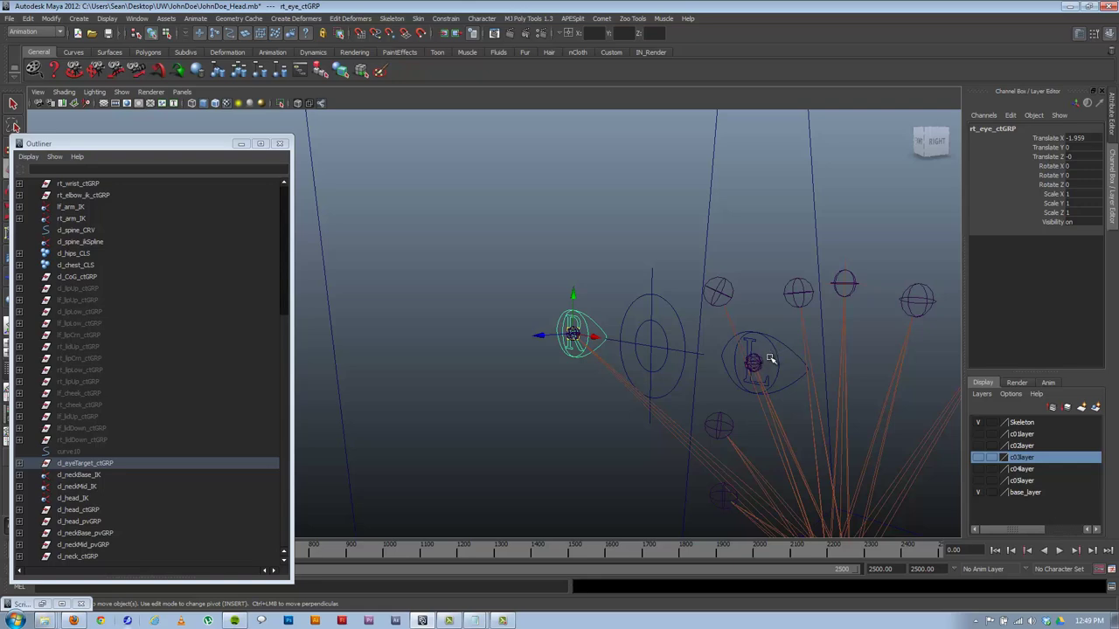
alt+drag(537, 455, 615, 379)
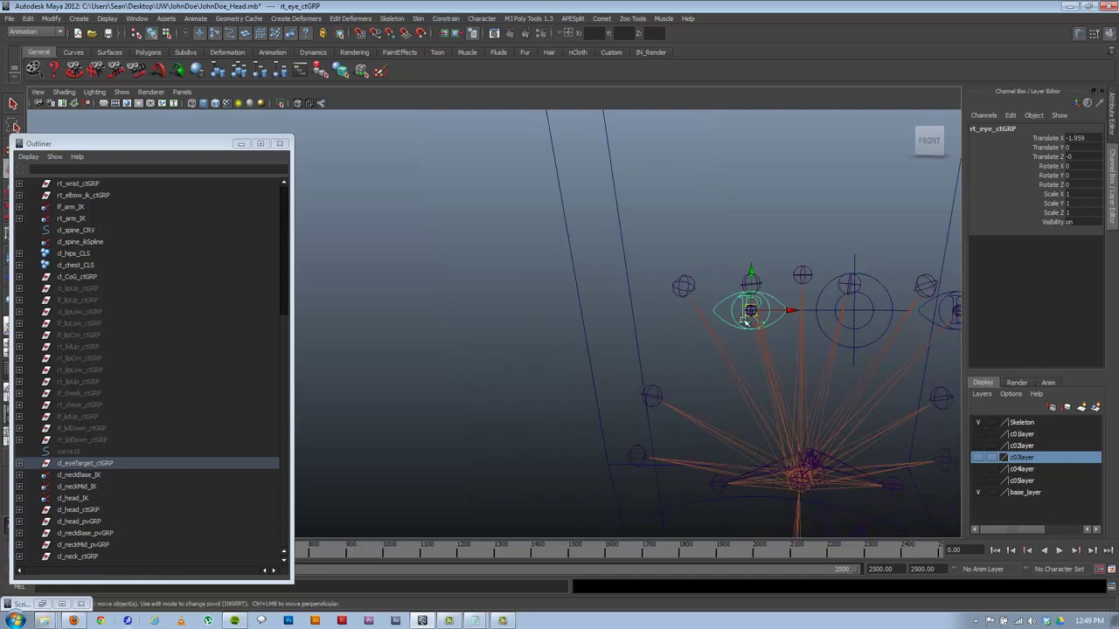
alt+middle_drag(792, 310, 640, 330)
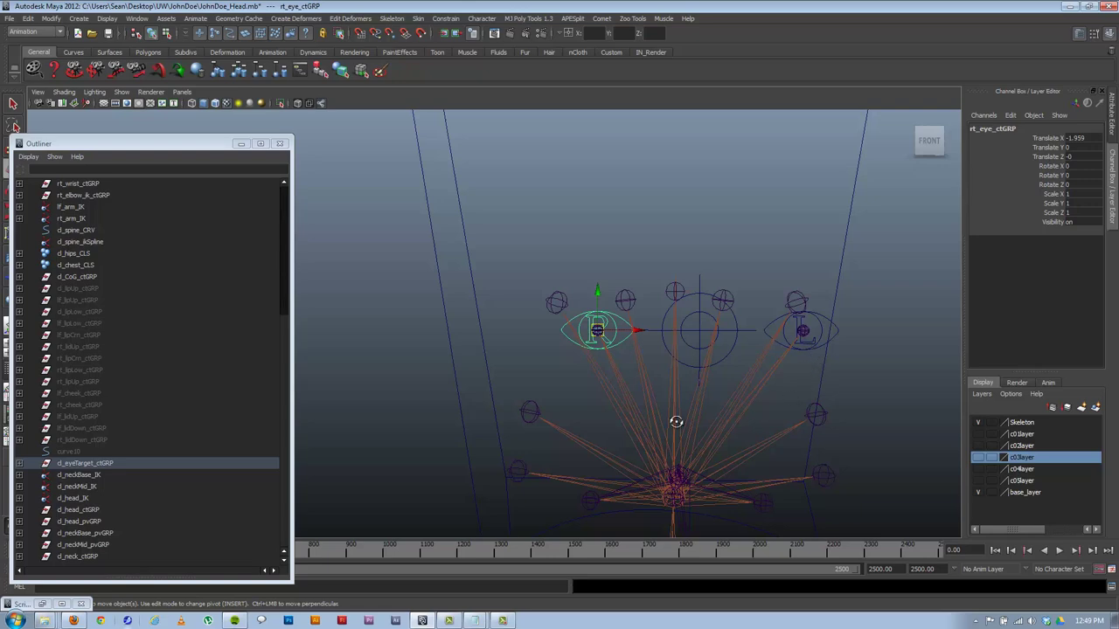
Create a locator and snap it to the left eye joint
alt+drag(811, 349, 706, 425)
click(79, 18)
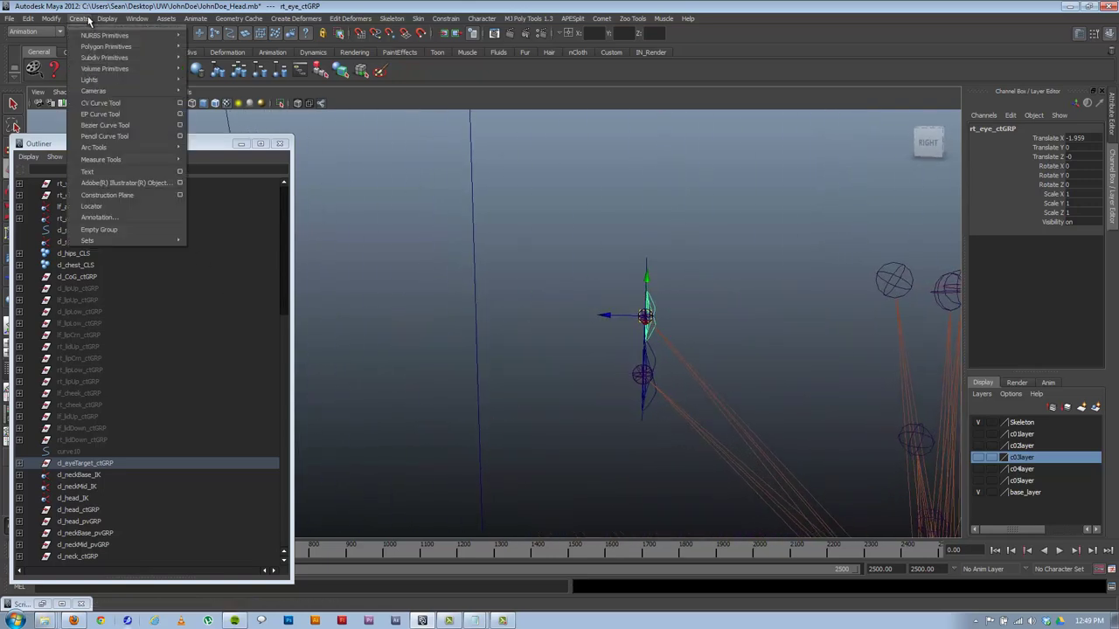
click(92, 206)
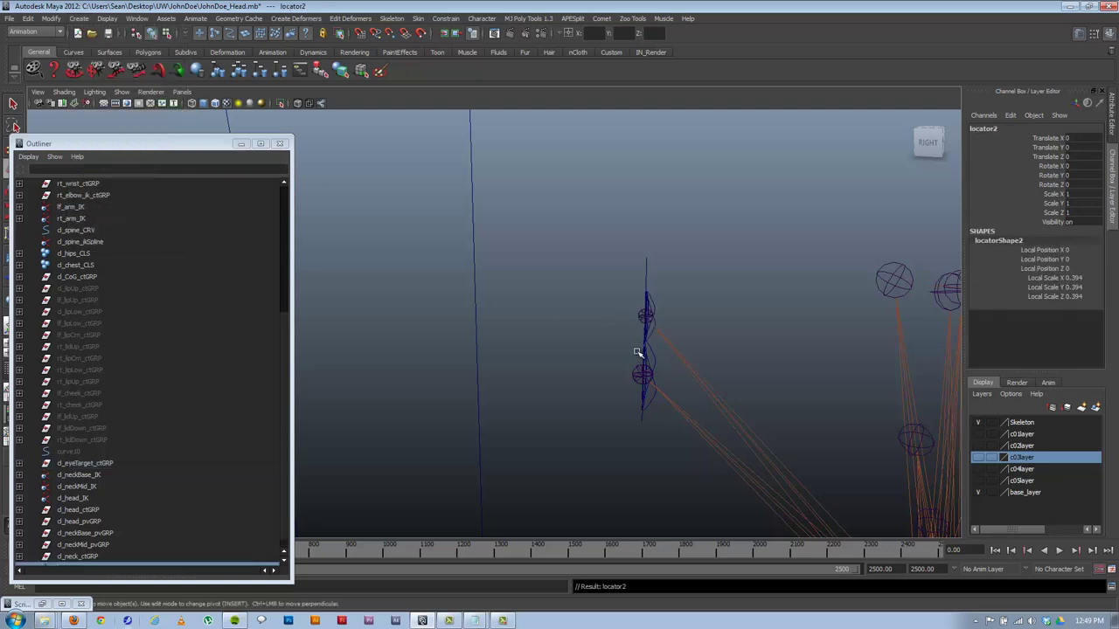
key(v)
middle_drag(624, 376, 643, 375)
Duplicate the left eye's locator and snap the copy to the right eye joint, at Translate X -1.959
key(ctrl+d)
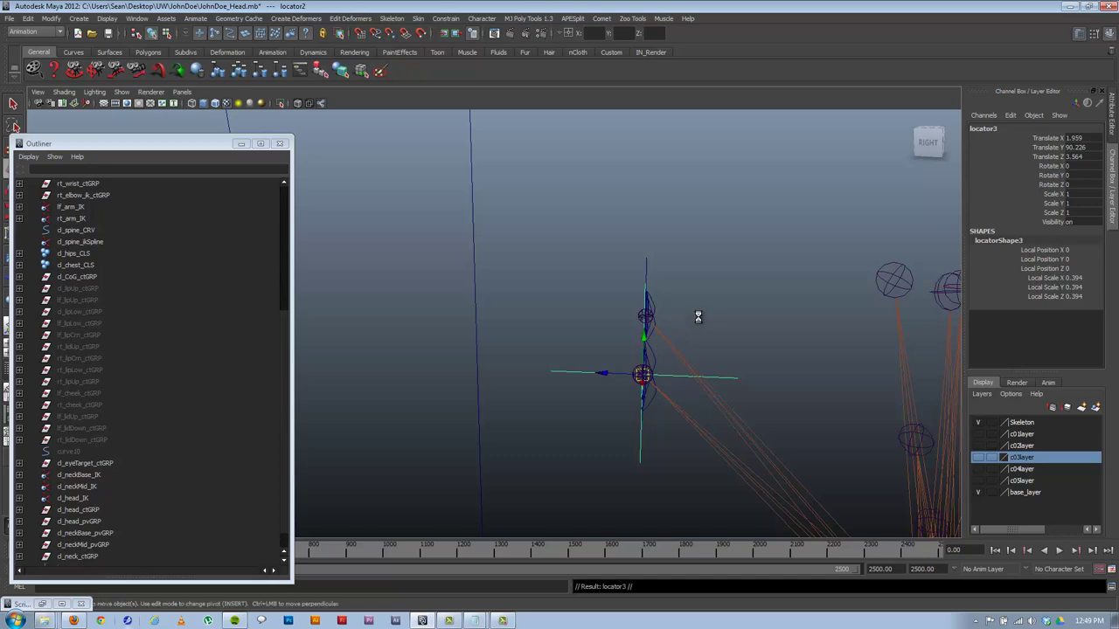
key(v)
middle_drag(617, 289, 628, 312)
alt+drag(665, 334, 600, 366)
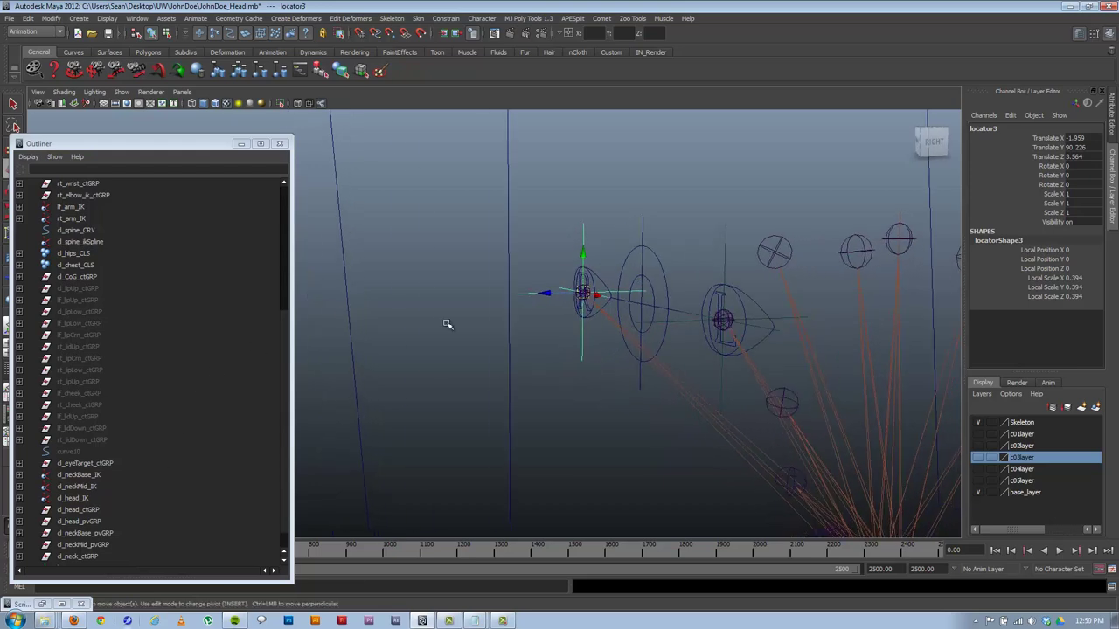
Expand the cl_hips_JNT hierarchy through the spine joints down to the children of cl_head_JNT, selecting the joints at the left eye
drag(283, 337, 276, 178)
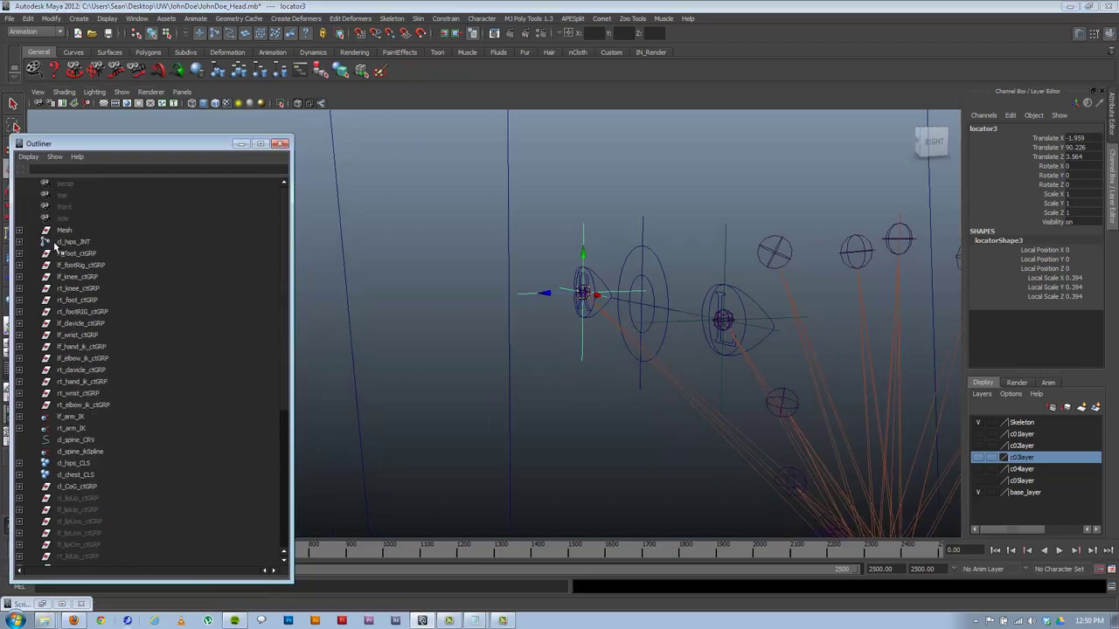
click(19, 242)
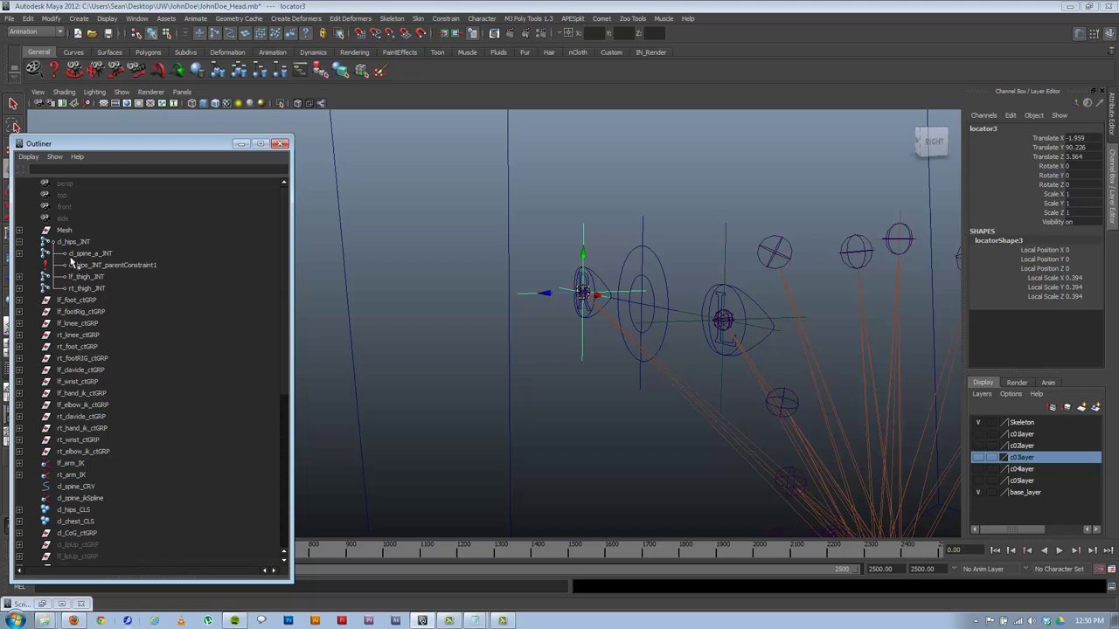
click(19, 253)
click(19, 265)
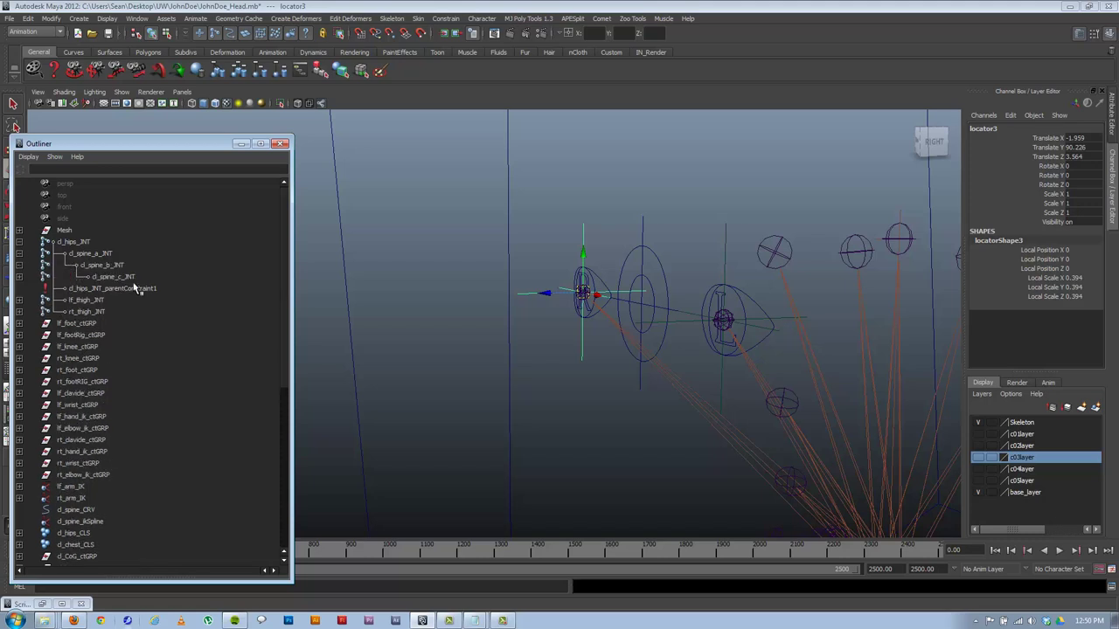
click(723, 320)
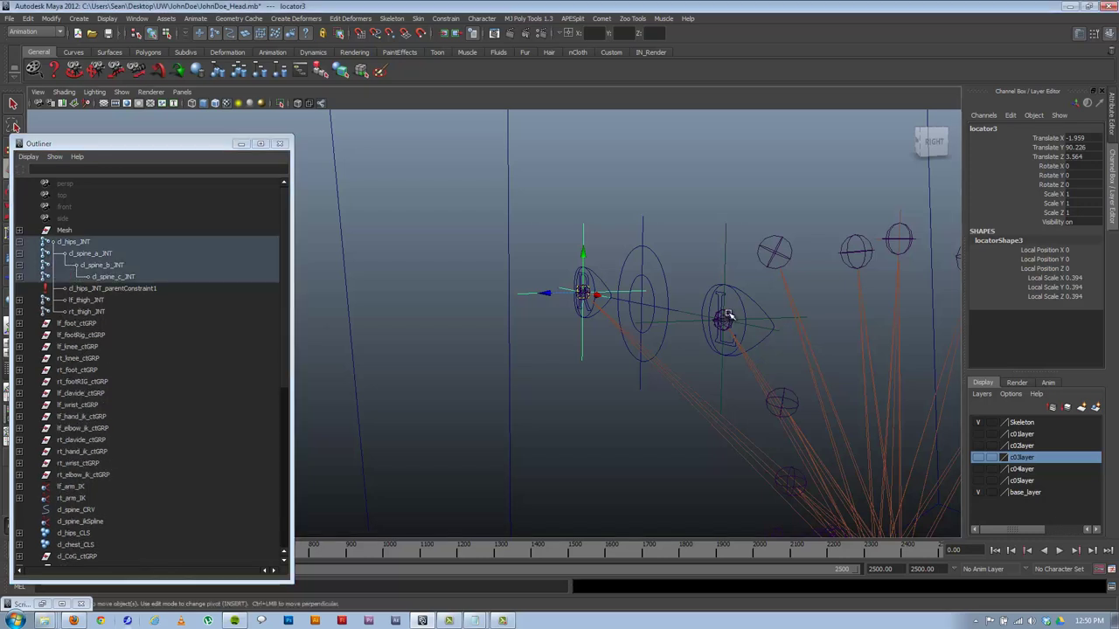
click(20, 277)
click(20, 289)
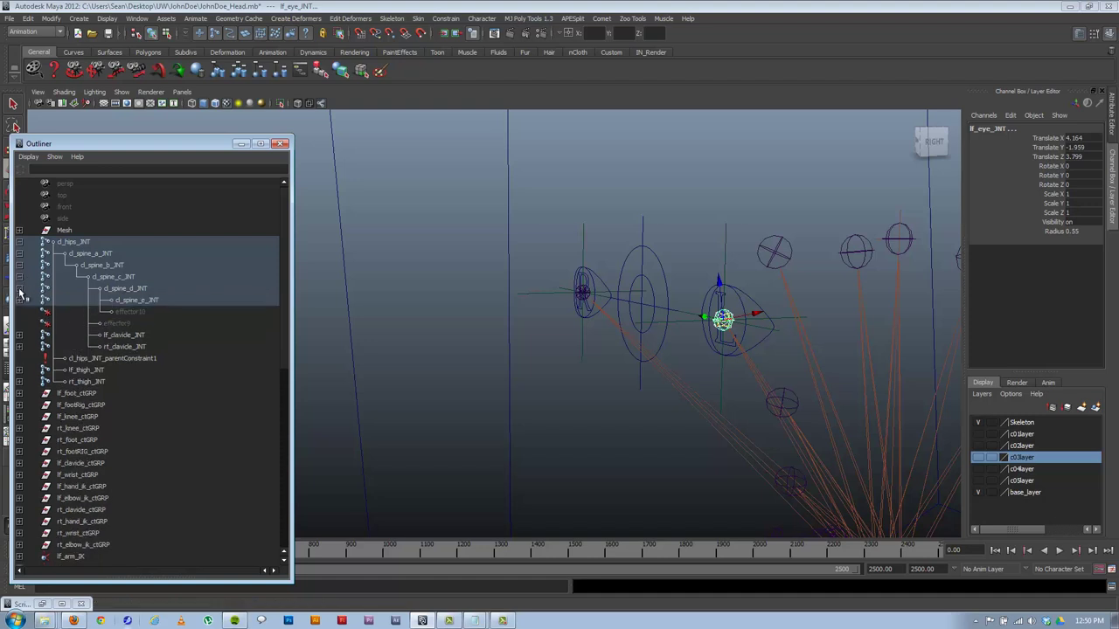
click(19, 300)
click(21, 312)
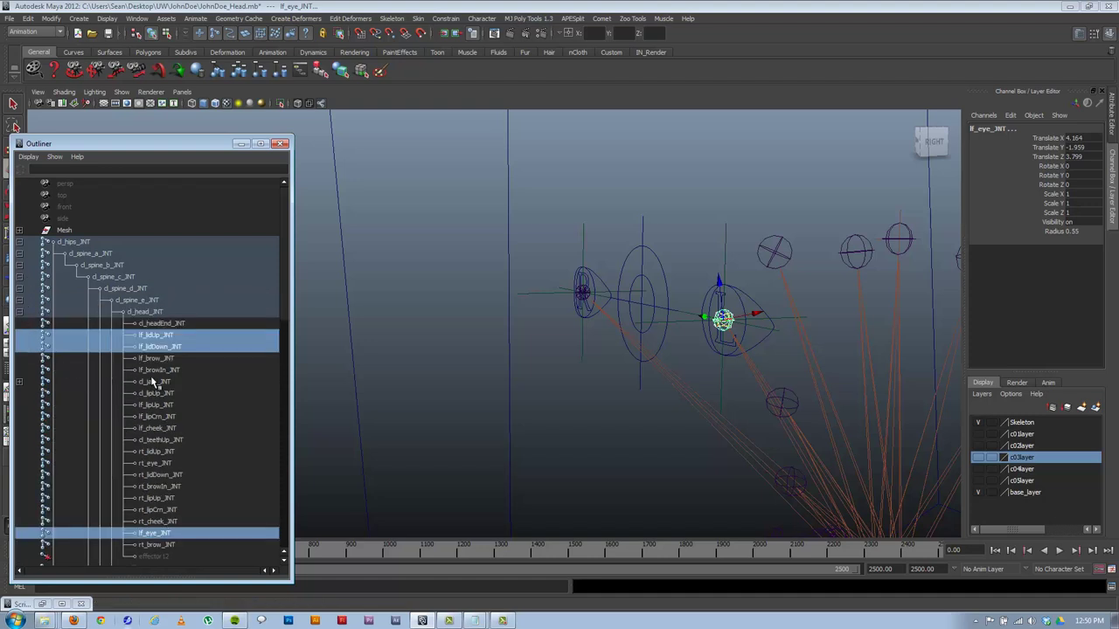
Pick out lf_eye_JNT among the lid joints under cl_head_JNT and parent locator2 to it
click(170, 334)
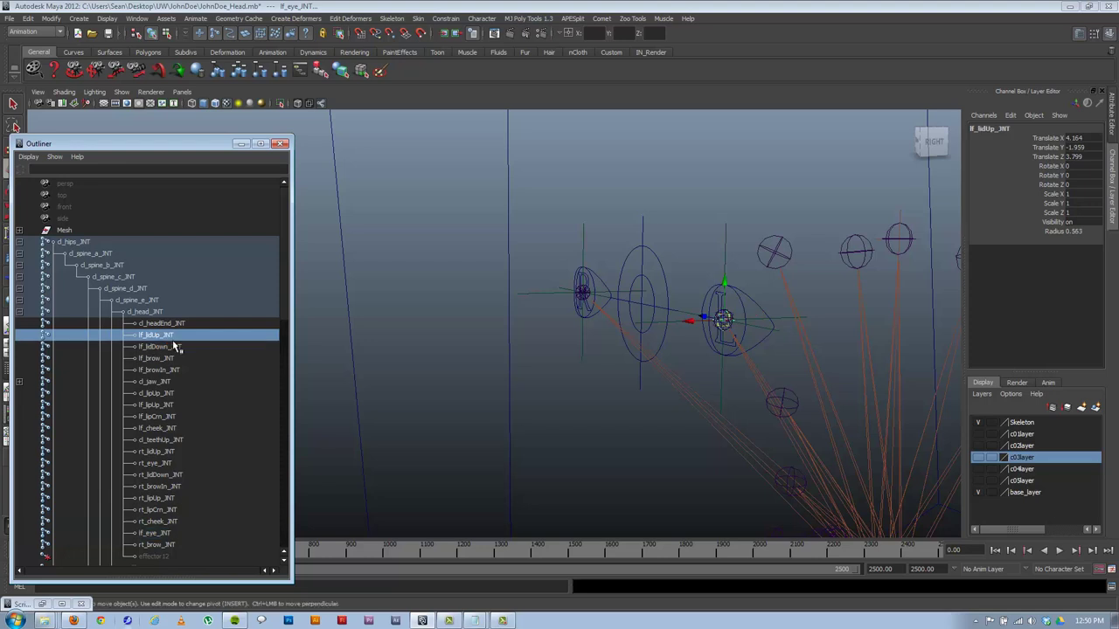
click(168, 348)
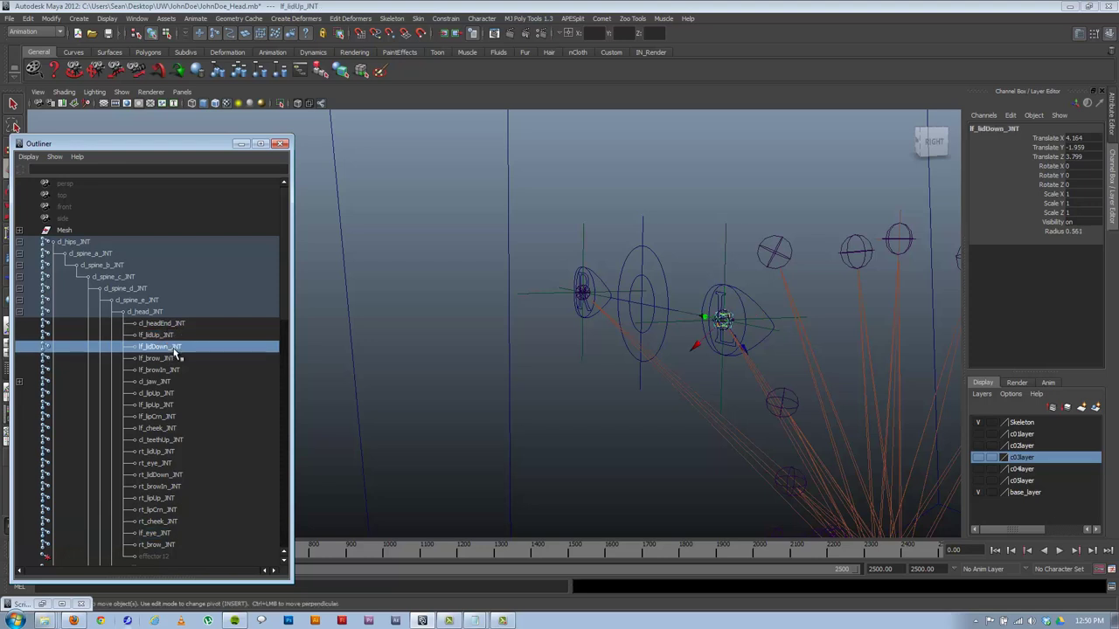
click(170, 451)
scroll(171, 451, down, 3)
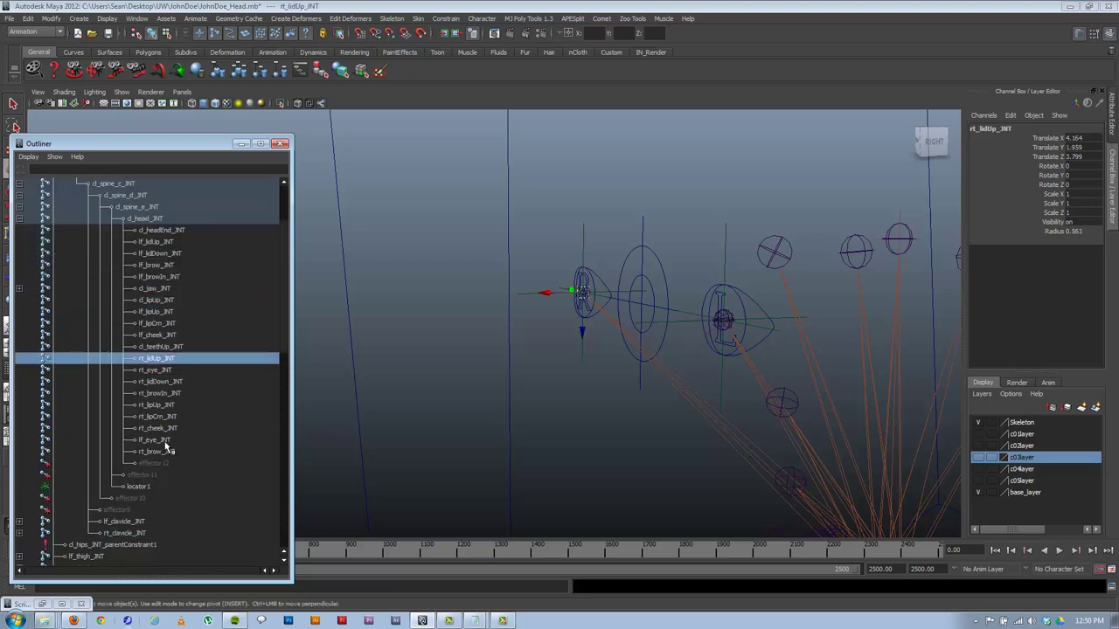
click(164, 441)
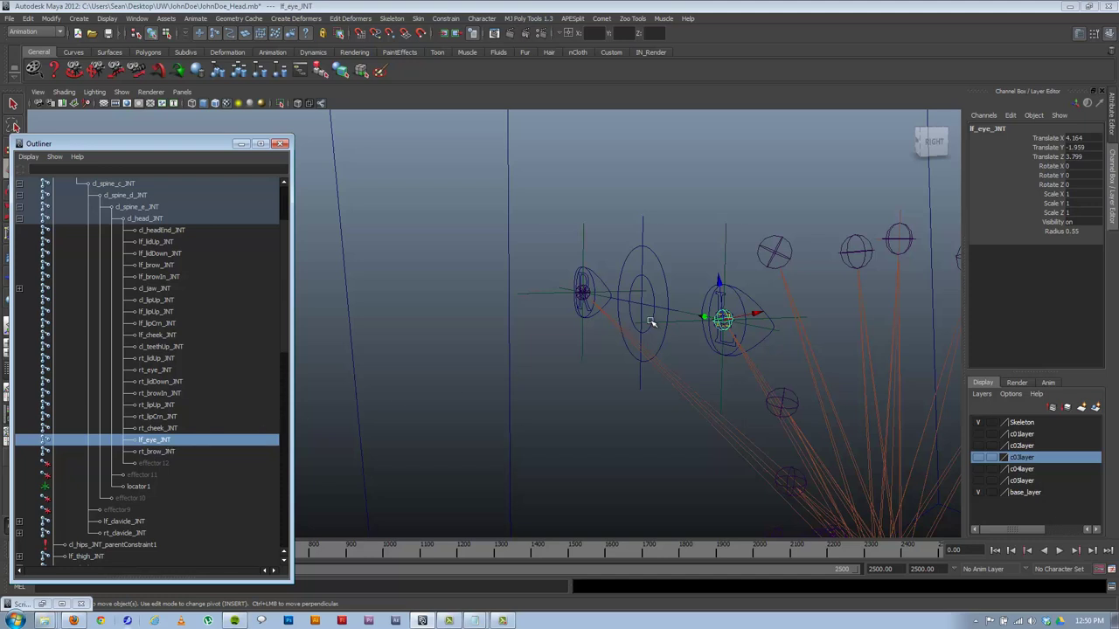
click(787, 318)
click(168, 441)
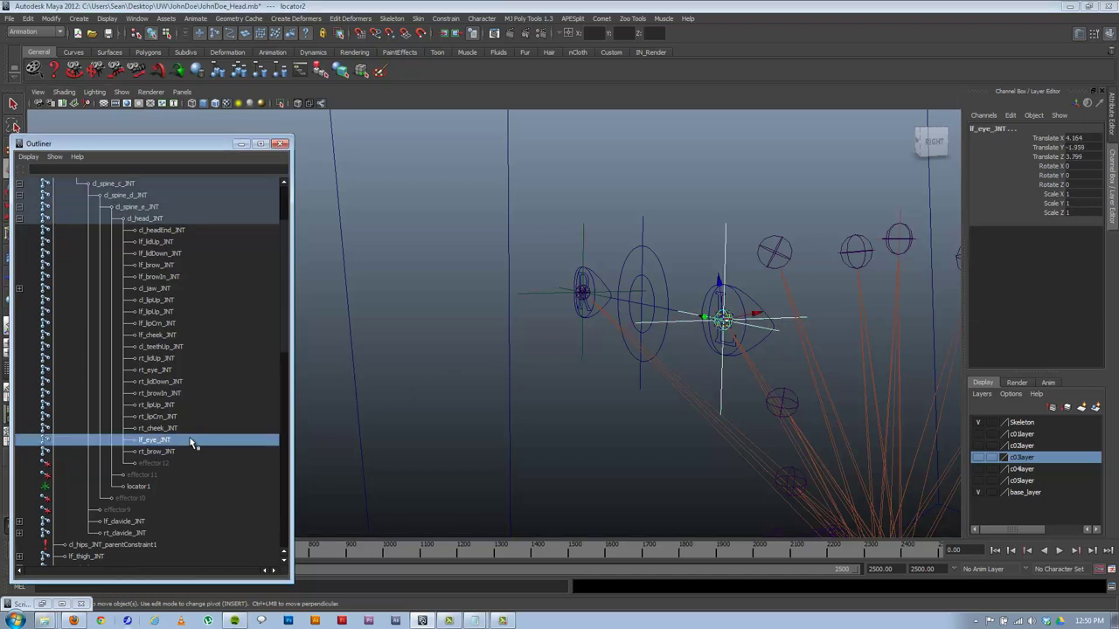
key(Down)
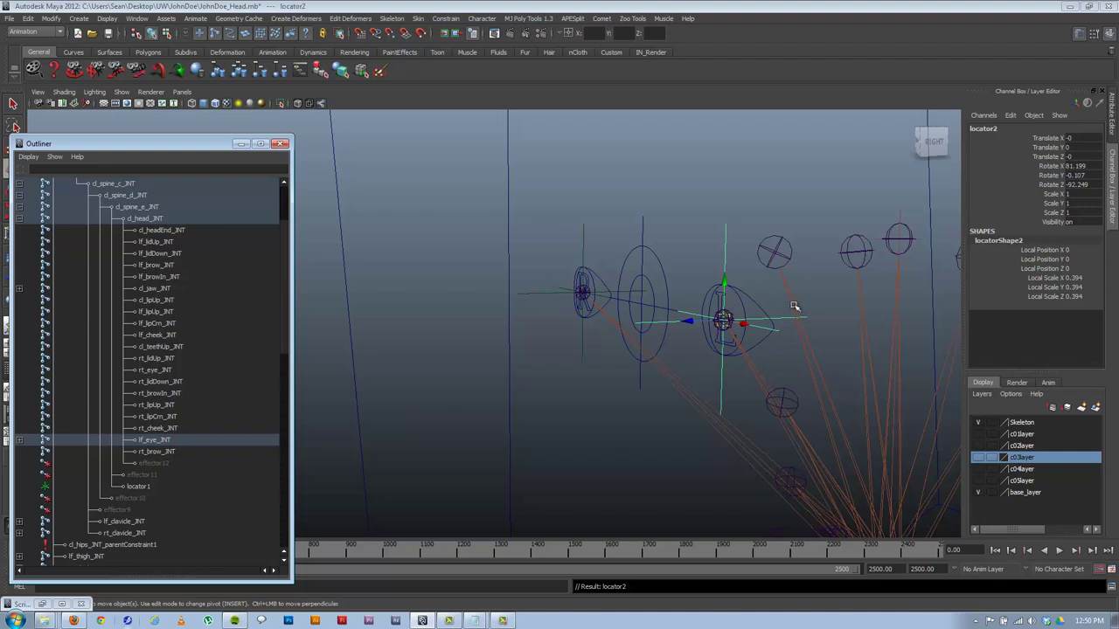
Parent locator3, the right eye's locator, to rt_eye_JNT
click(582, 239)
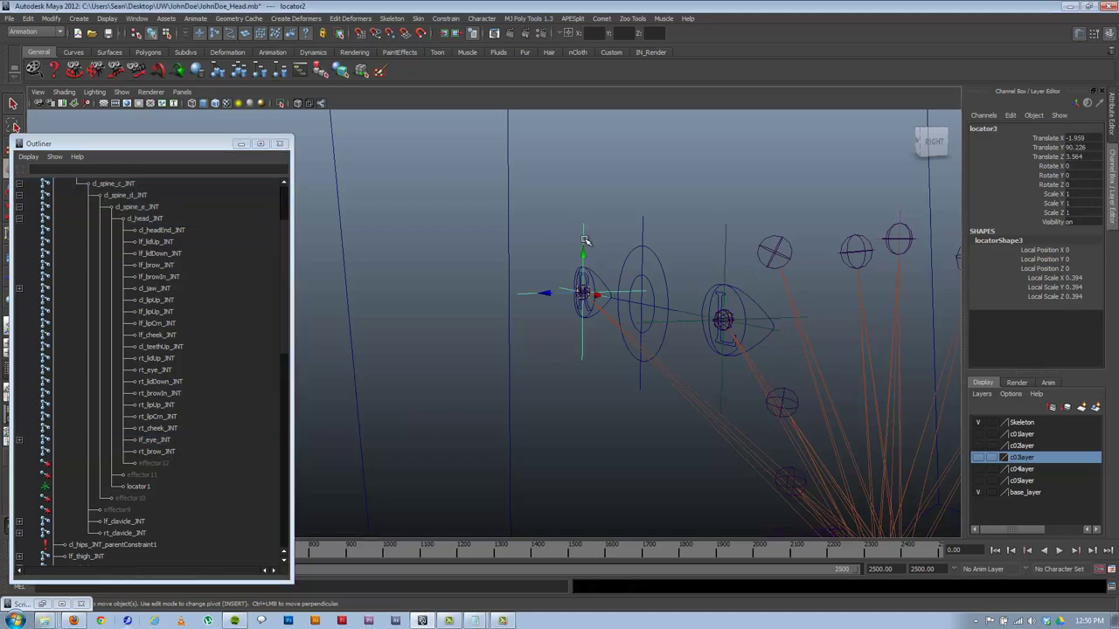
ctrl+click(160, 371)
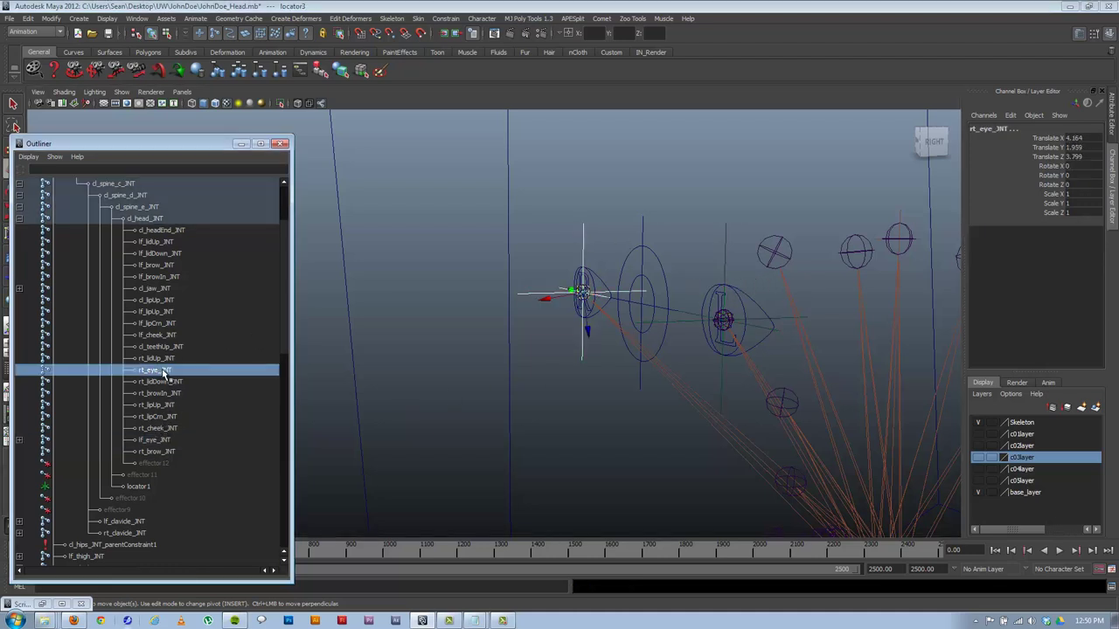
key(p)
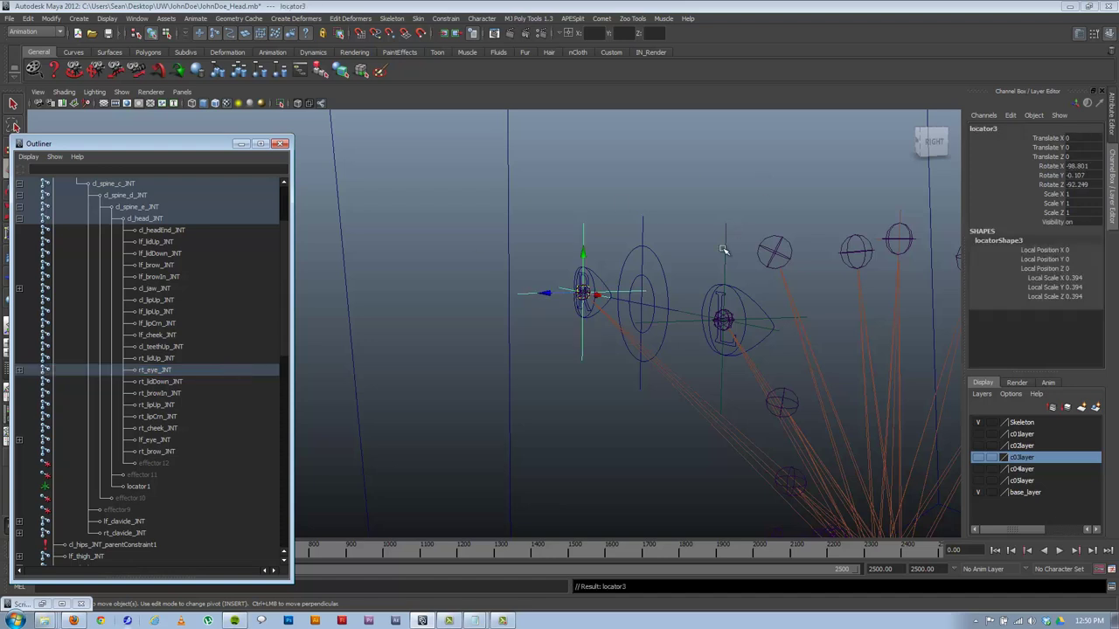
Set the translate and rotate values of both eye locators to 0 so they match the eye joints' orientation
click(726, 251)
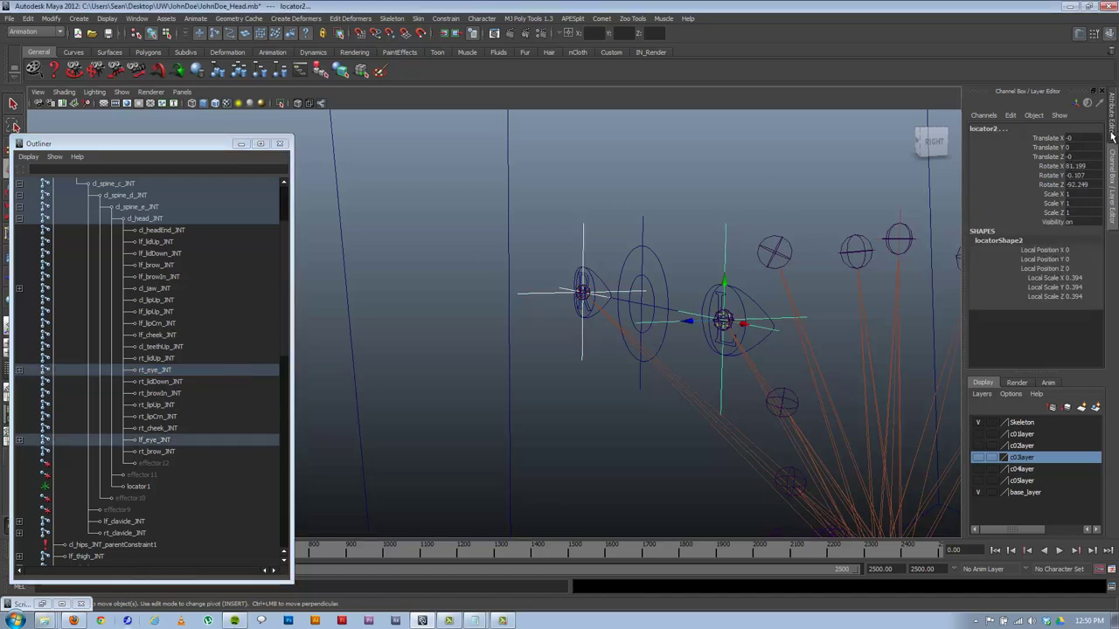
drag(1084, 139, 1084, 185)
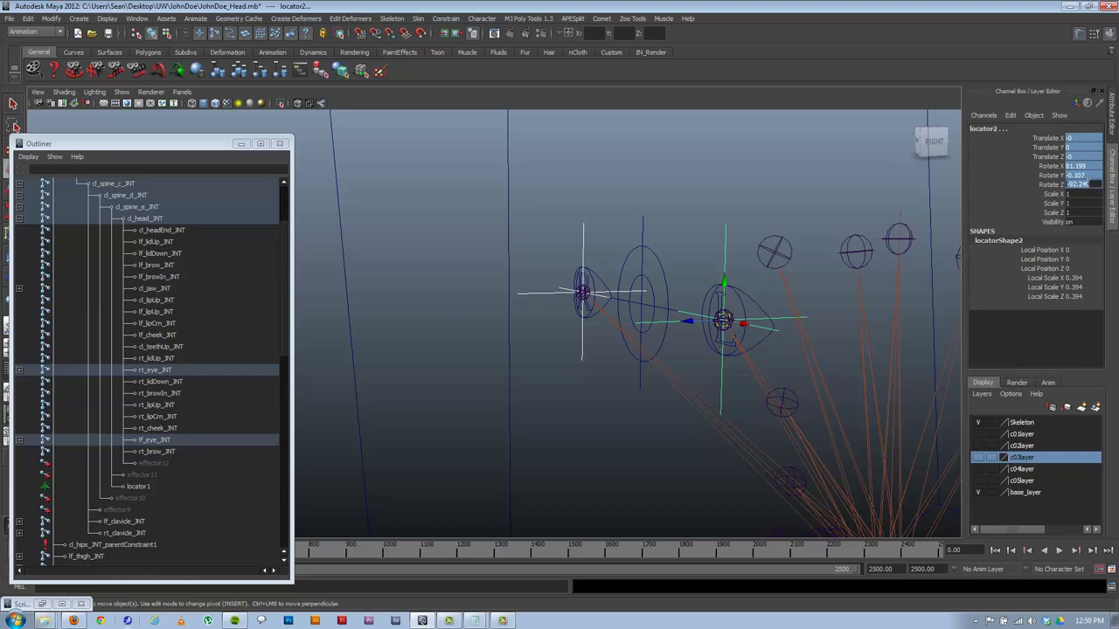
text(0)
key(Return)
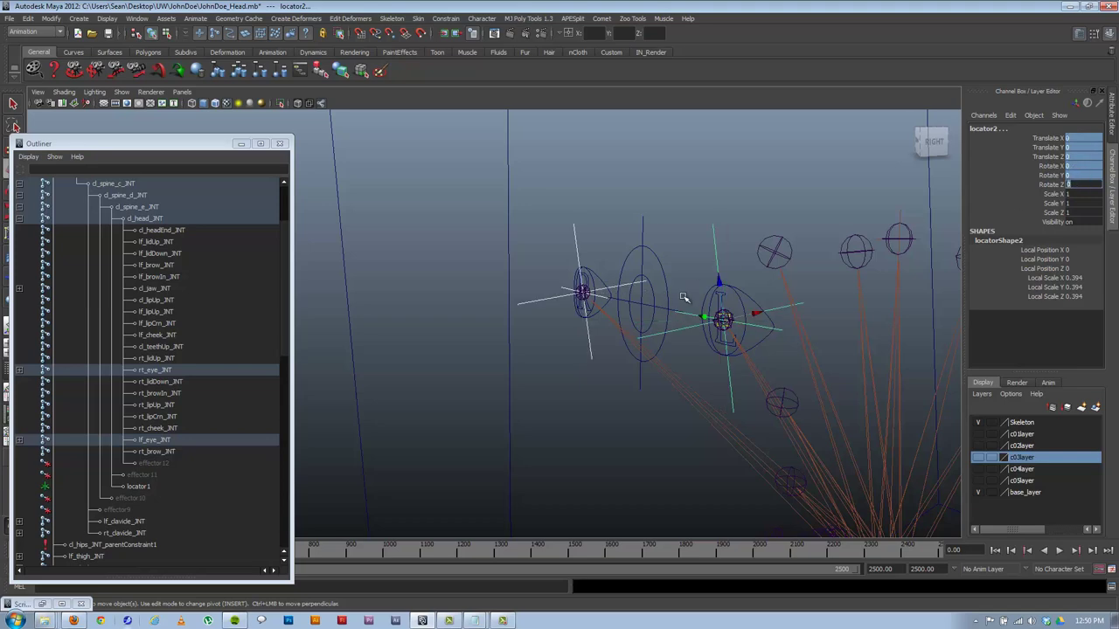
Select cl_eyeTarget_ctGRP, the parent group of the eye target control, and parent it to the left eye's locator2
alt+drag(667, 289, 760, 282)
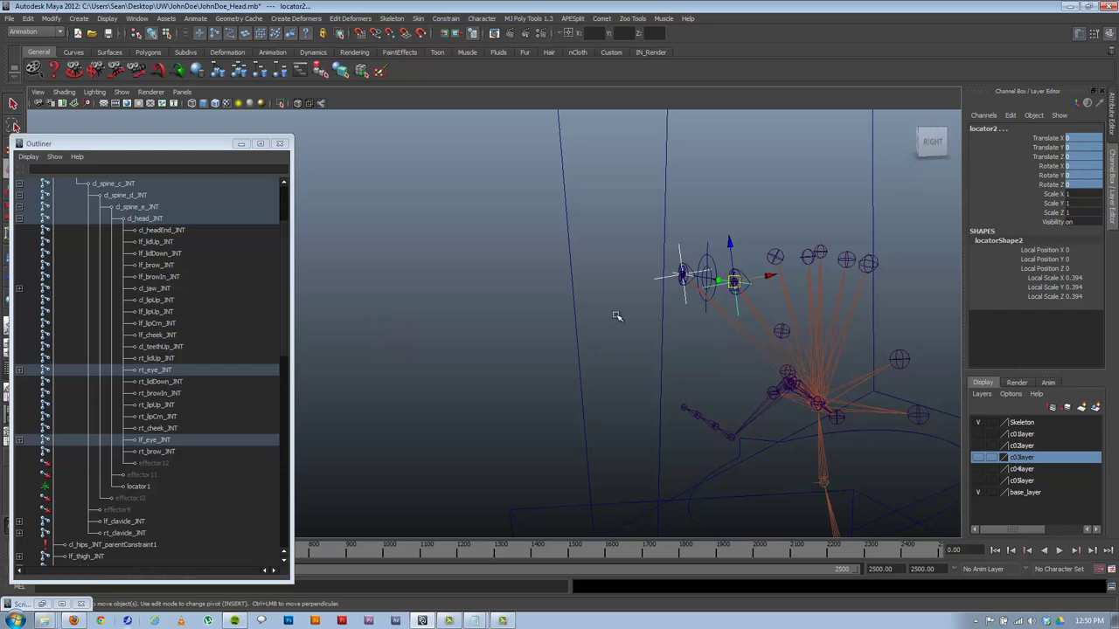
alt+drag(600, 329, 554, 343)
alt+right_drag(592, 353, 815, 264)
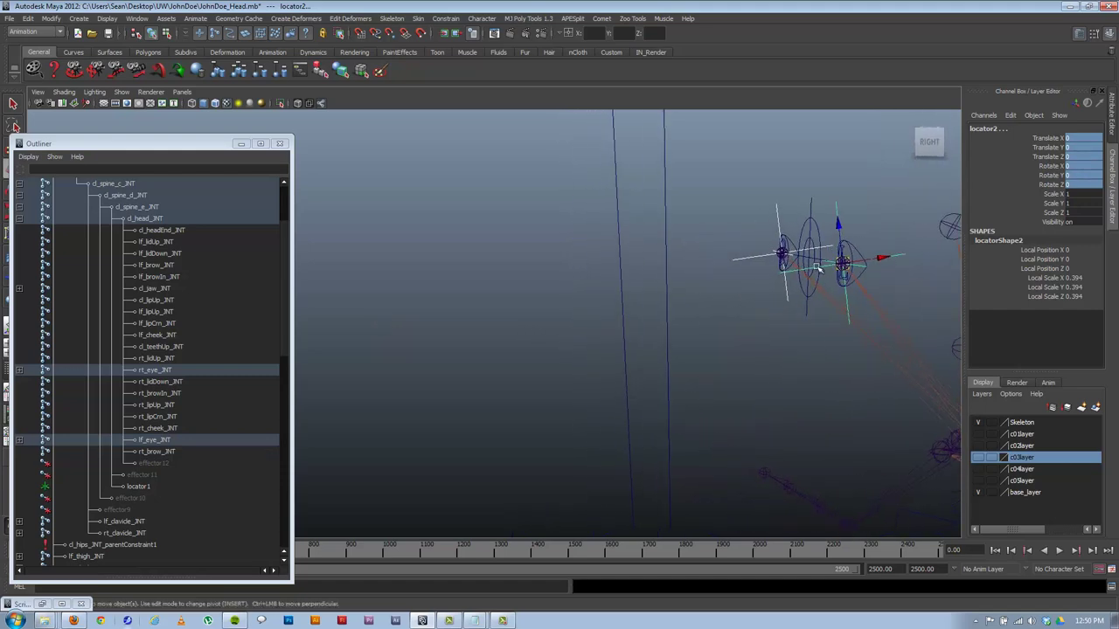
click(815, 207)
click(813, 206)
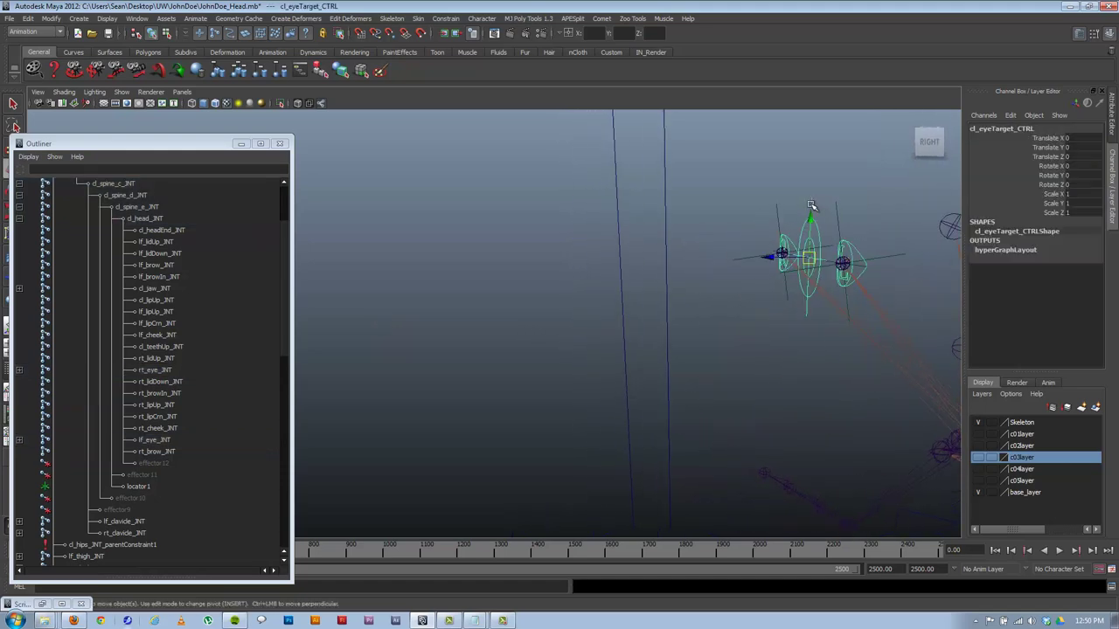
key(Up)
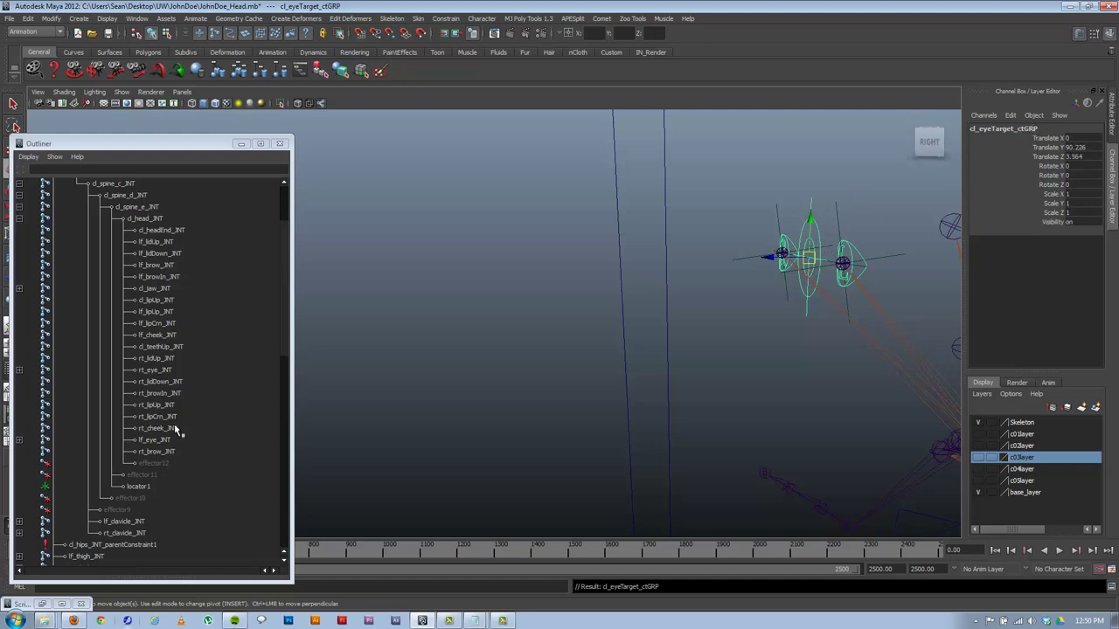
key(f)
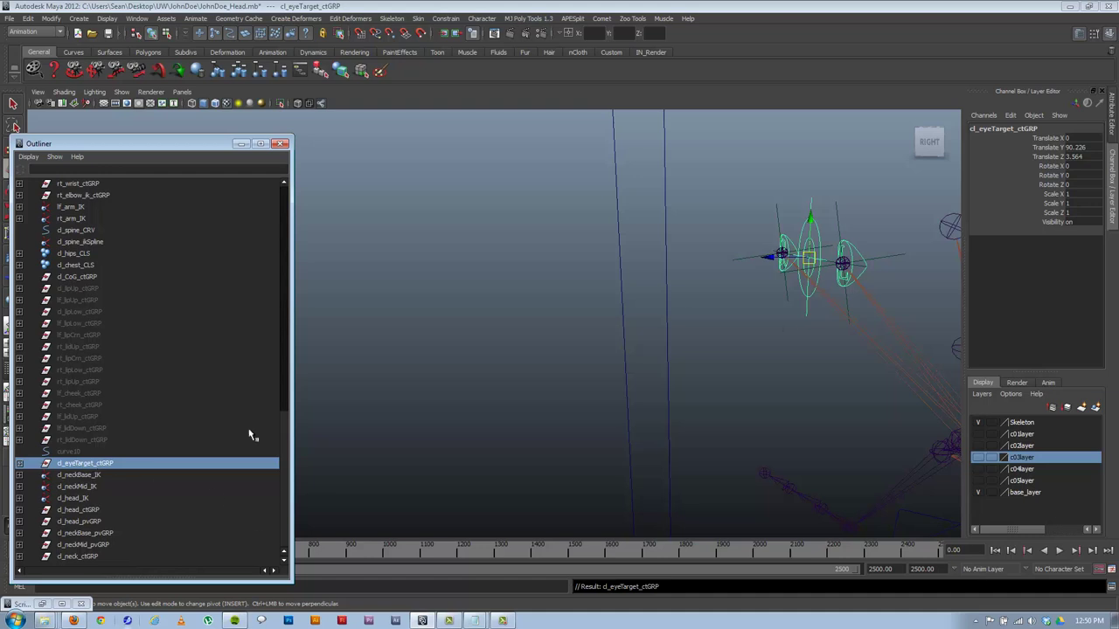
shift+click(886, 257)
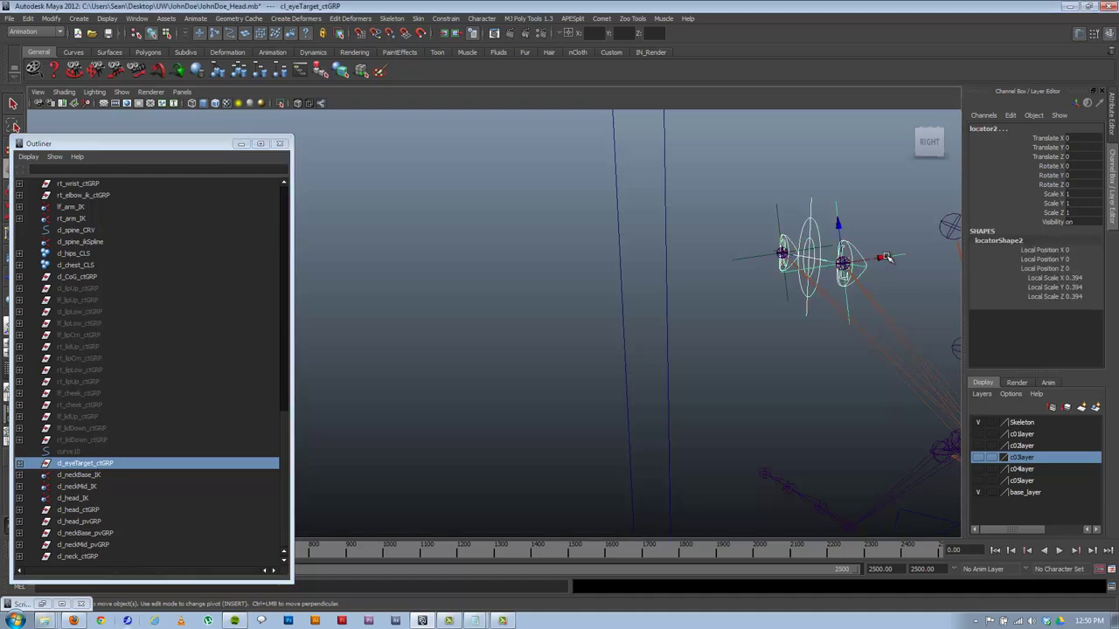
key(p)
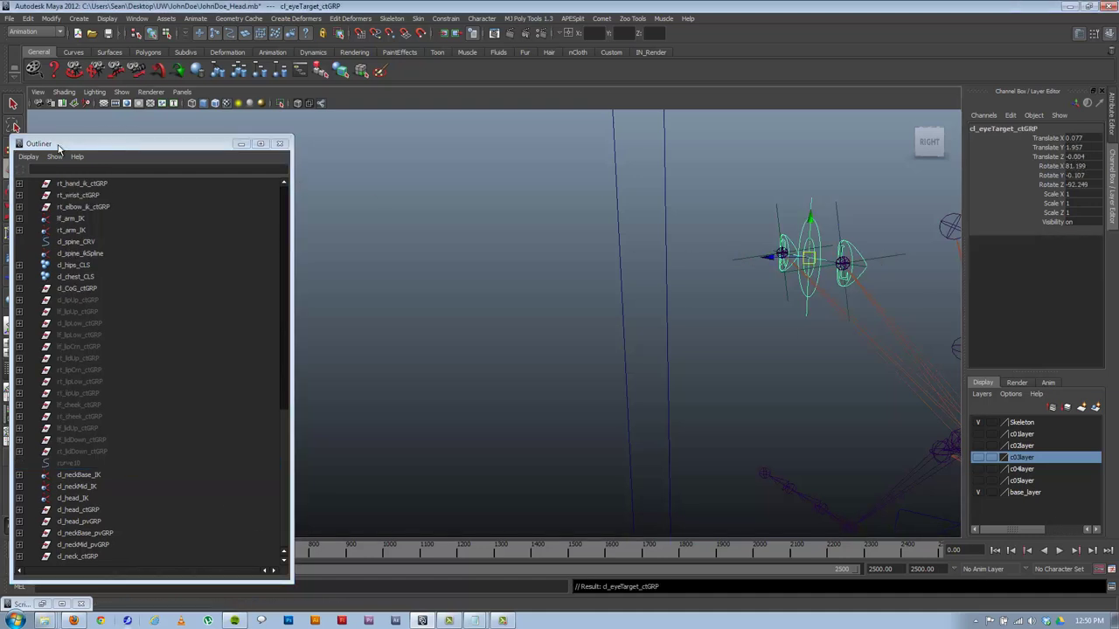
Open the Move tool's settings and set its move axis to Local
drag(61, 144, 195, 224)
double_click(14, 171)
click(14, 170)
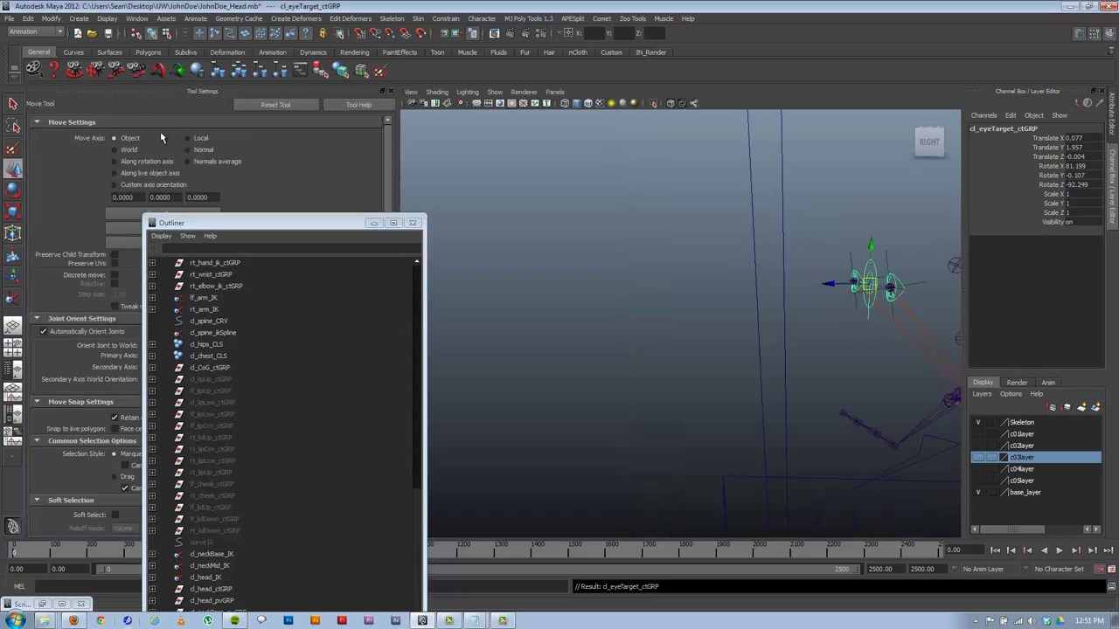
click(199, 142)
Move cl_eyeTarget_ctGRP along its local X axis to -11.841 in front of the face, showing the polygons to judge the distance
alt+drag(767, 267, 608, 330)
click(495, 92)
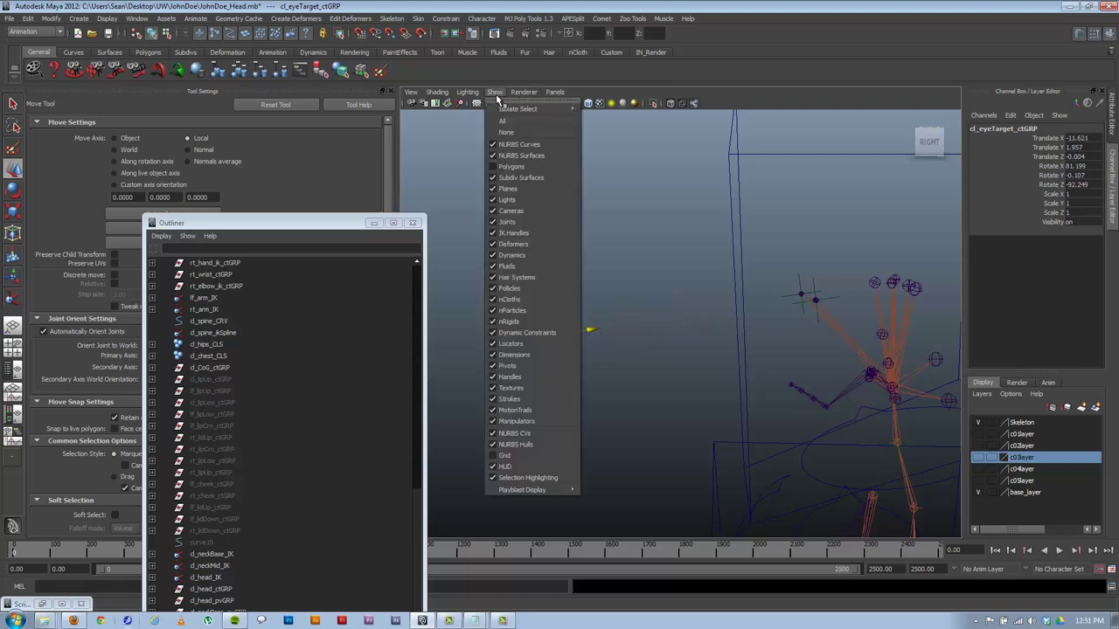
click(507, 168)
alt+right_drag(807, 270, 694, 295)
alt+drag(694, 294, 662, 318)
alt+drag(666, 329, 717, 332)
alt+right_drag(716, 332, 817, 360)
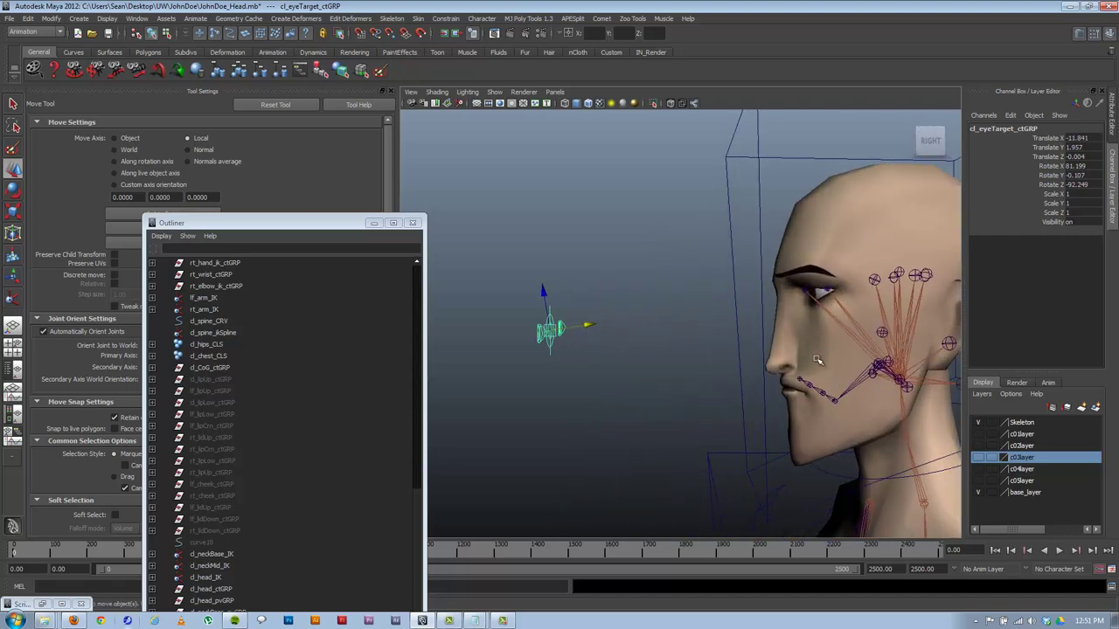
Hide the polygons and unparent cl_eyeTarget_ctGRP from the left eye's locator
click(495, 92)
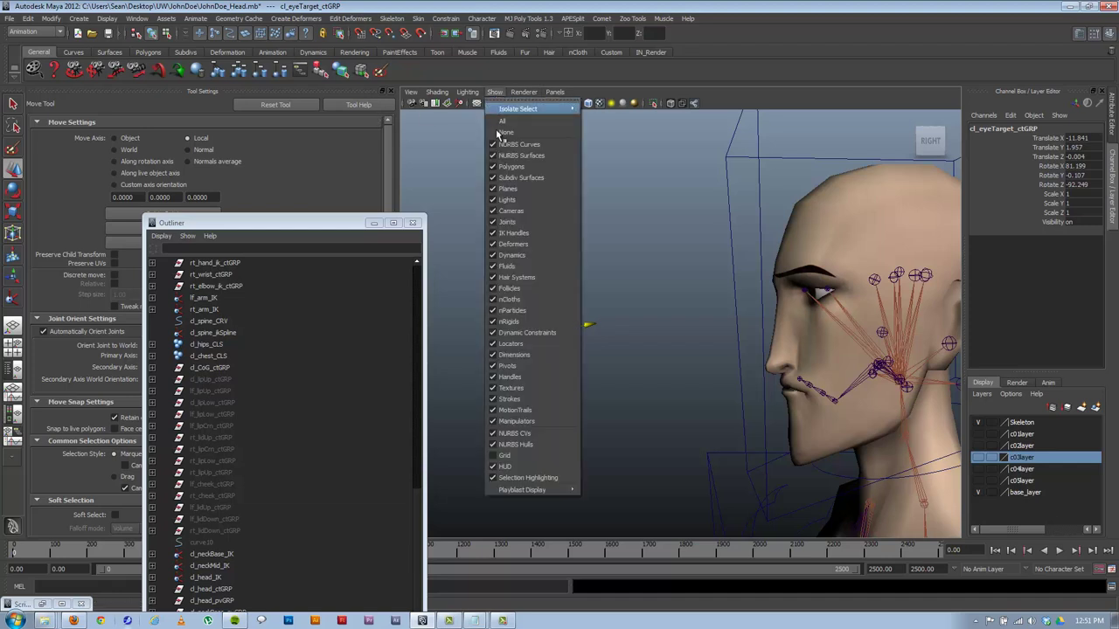
click(511, 167)
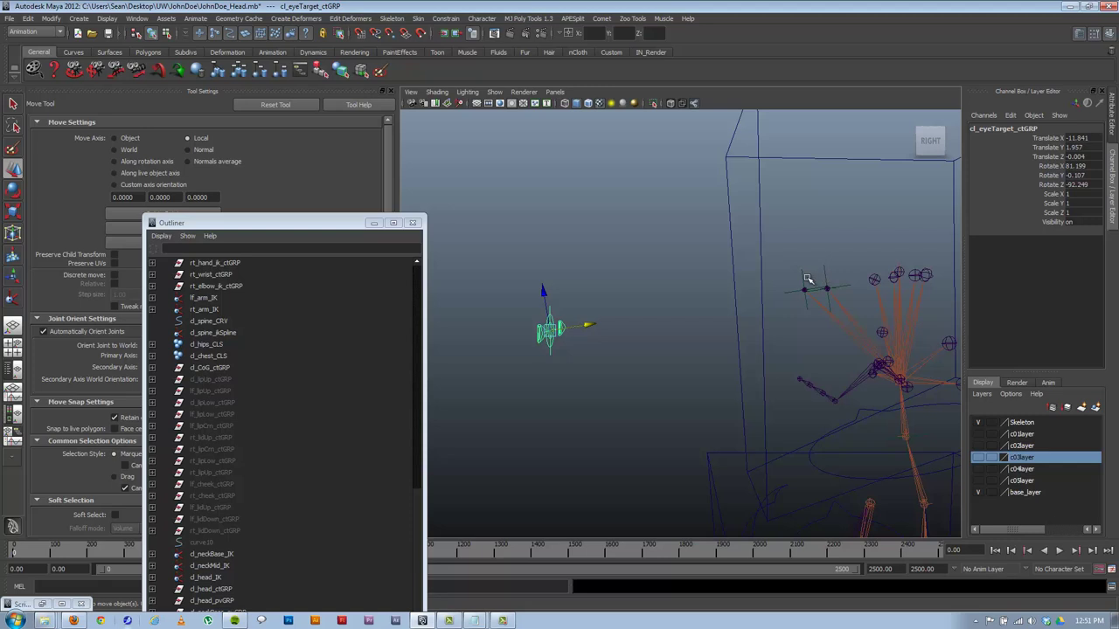
key(shift+p)
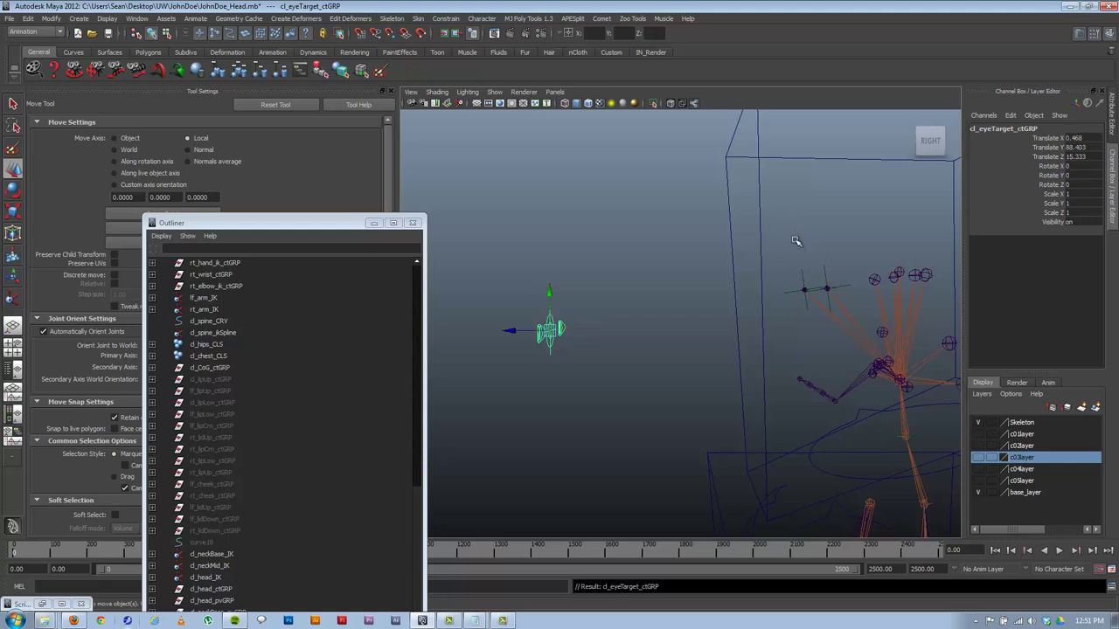
Duplicate both eye joint locators, unparent the copies to world, and move them forward to about 13.2 in Z near the eye controls
click(834, 273)
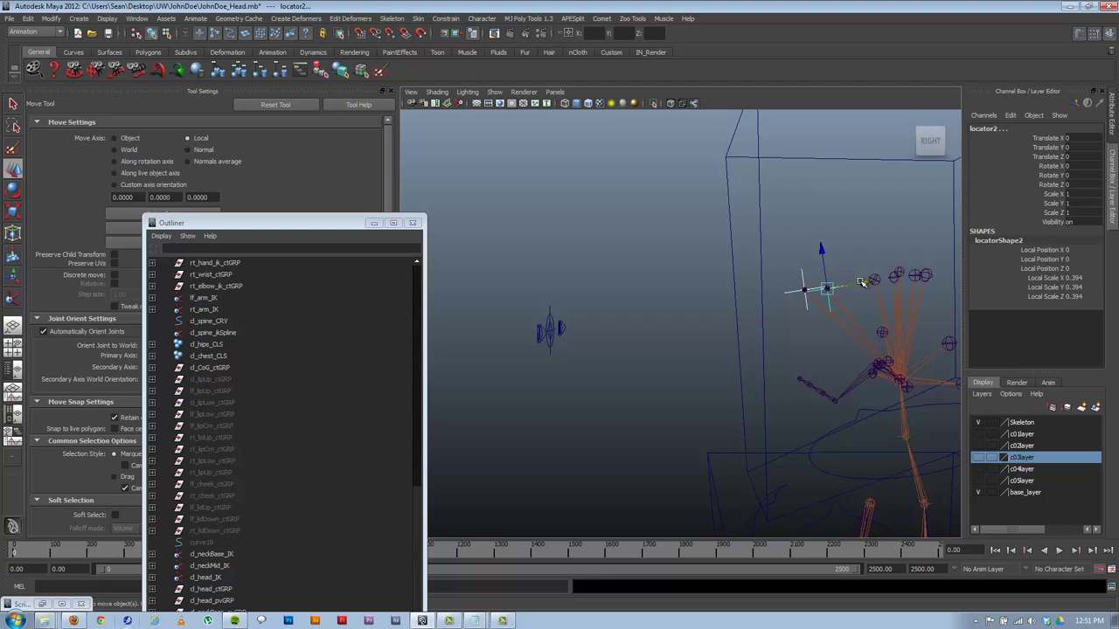
key(ctrl+d)
key(shift+p)
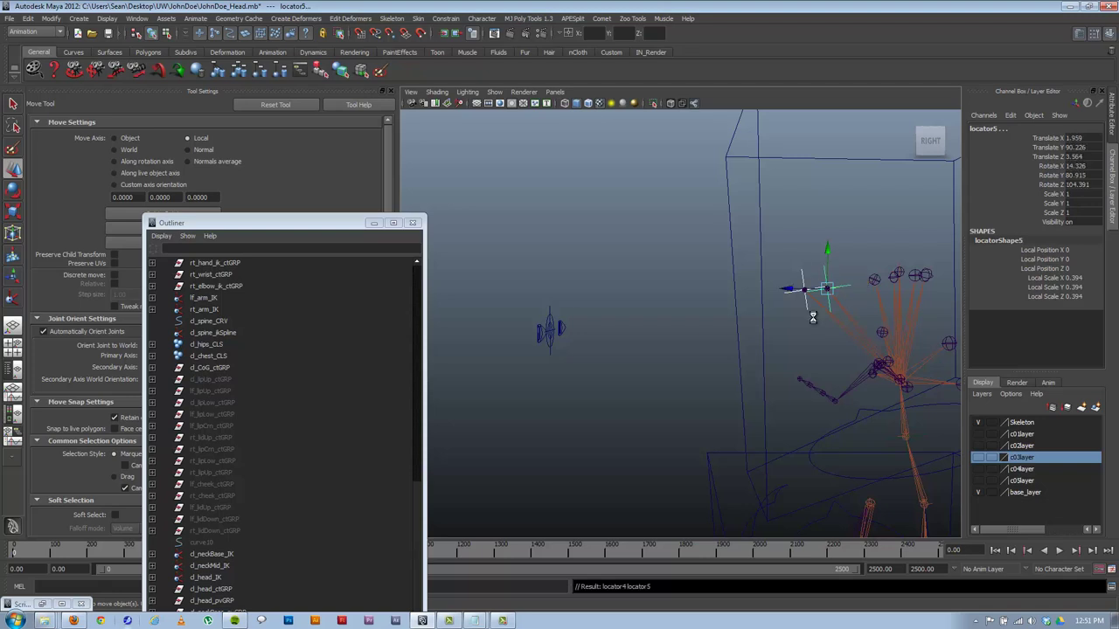
drag(791, 289, 557, 289)
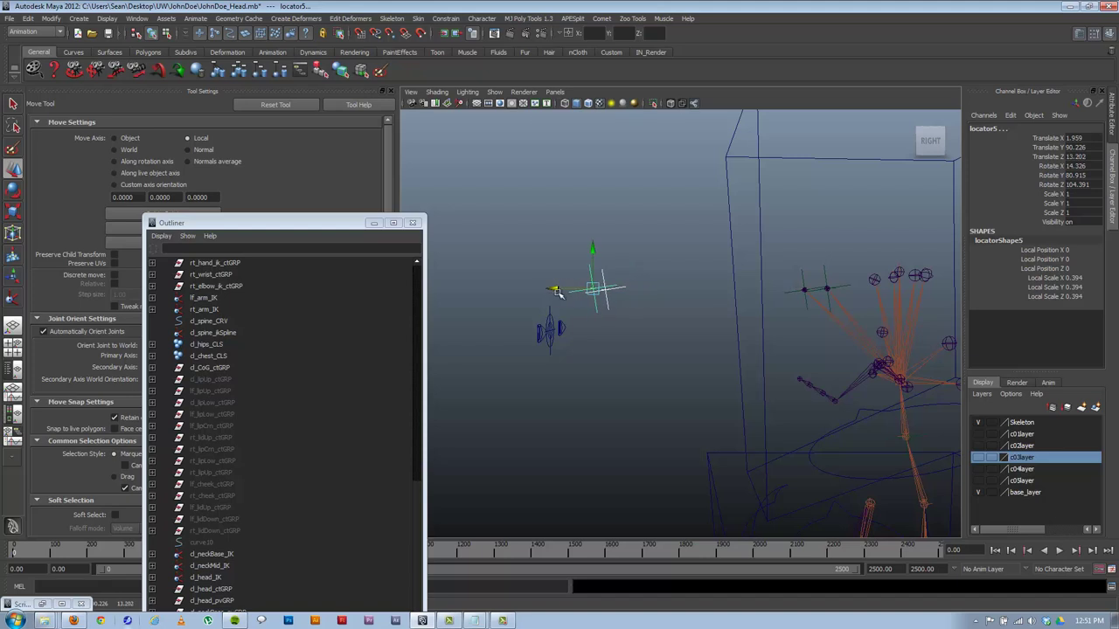
Parent locator5 to lf_eye_CTRL and set its translate and rotate values to 0
scroll(624, 324, up, 2)
scroll(624, 324, up, 1)
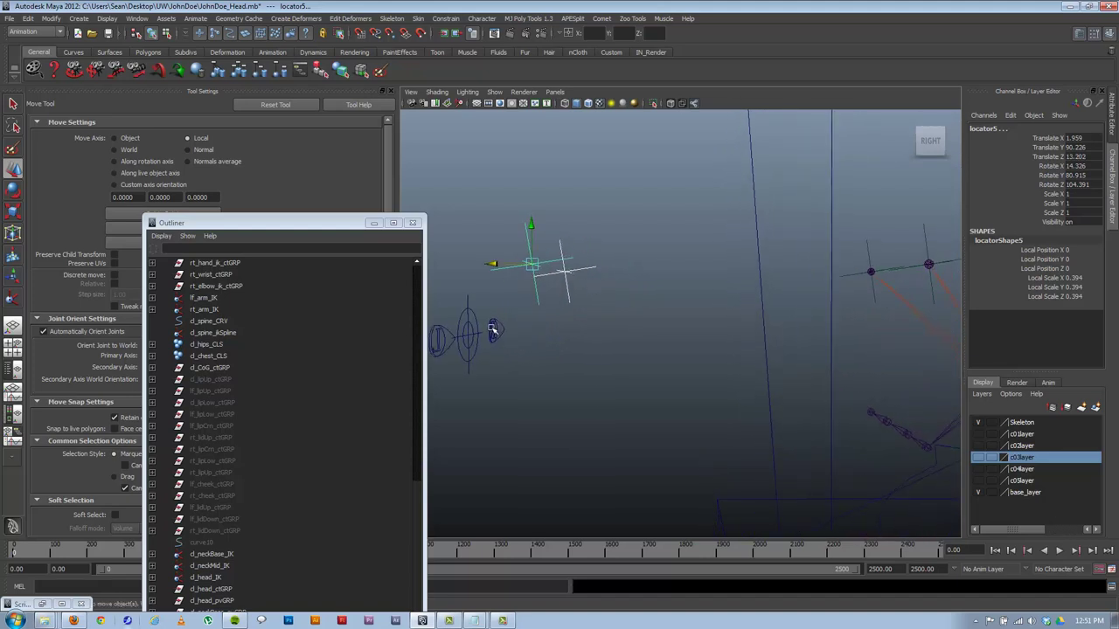
alt+middle_drag(492, 330, 575, 324)
click(611, 333)
click(620, 267)
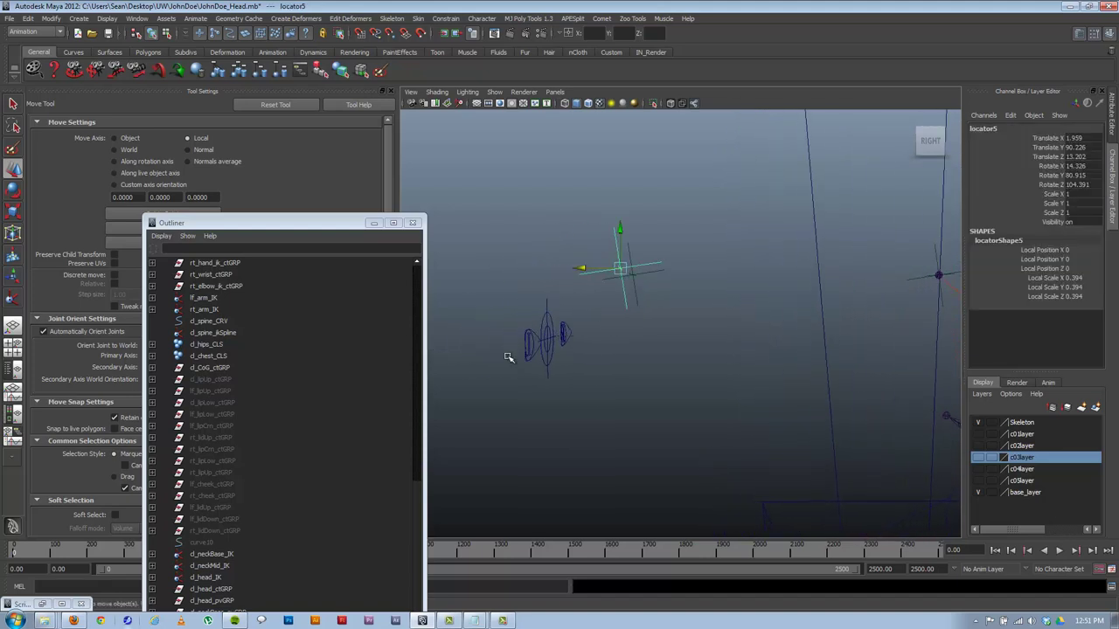
click(527, 347)
key(p)
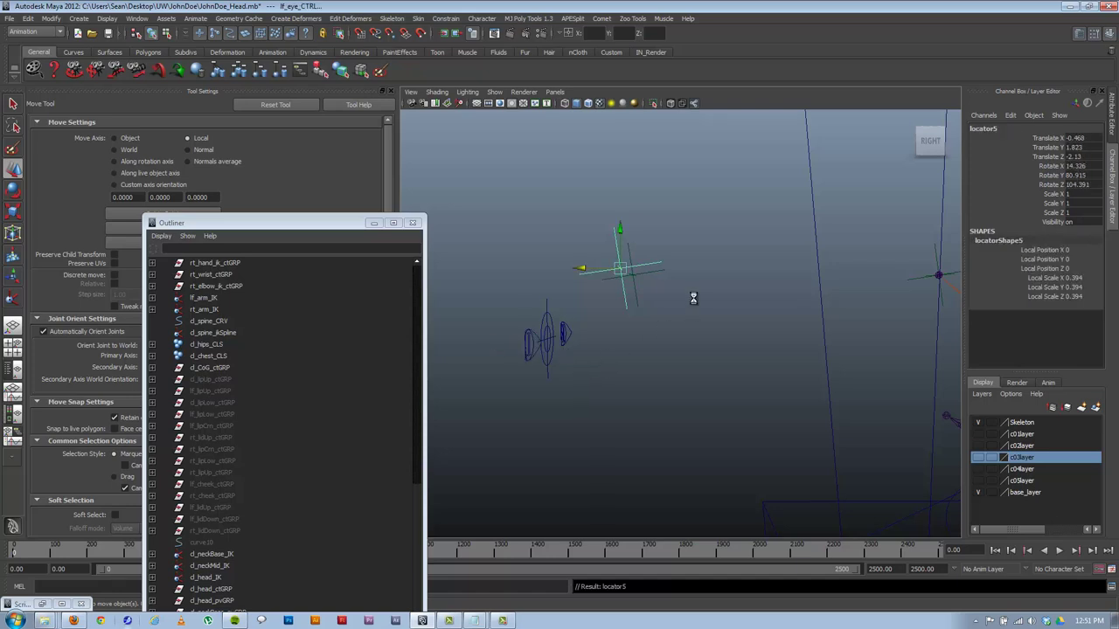
drag(1088, 185, 1082, 136)
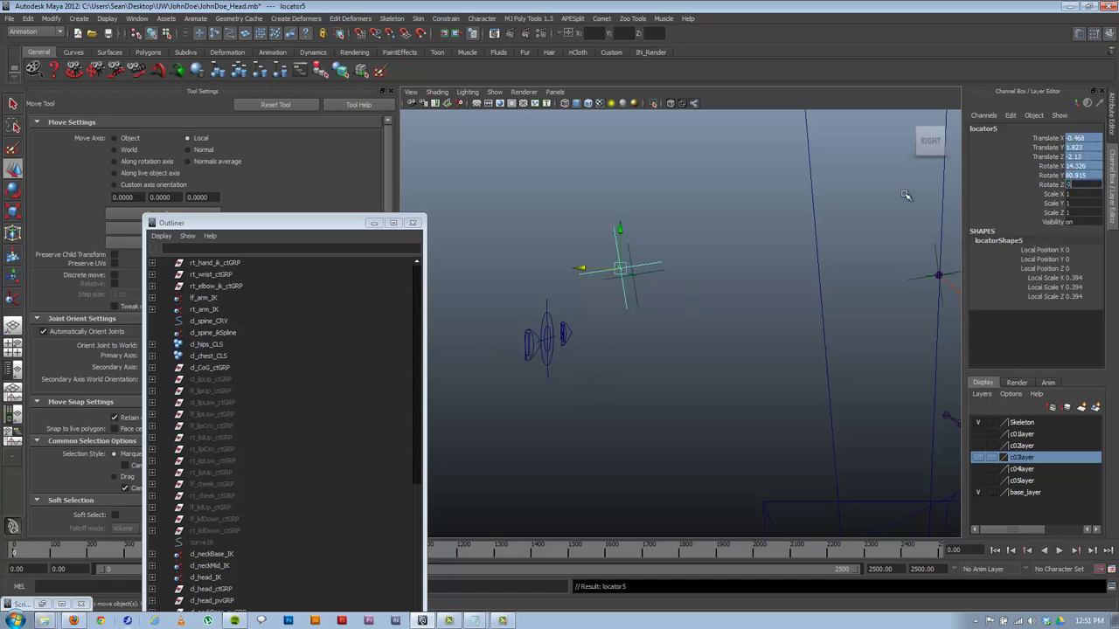
Parent locator4 to the right eye control and set its translate and rotate values to 0
click(530, 344)
click(632, 275)
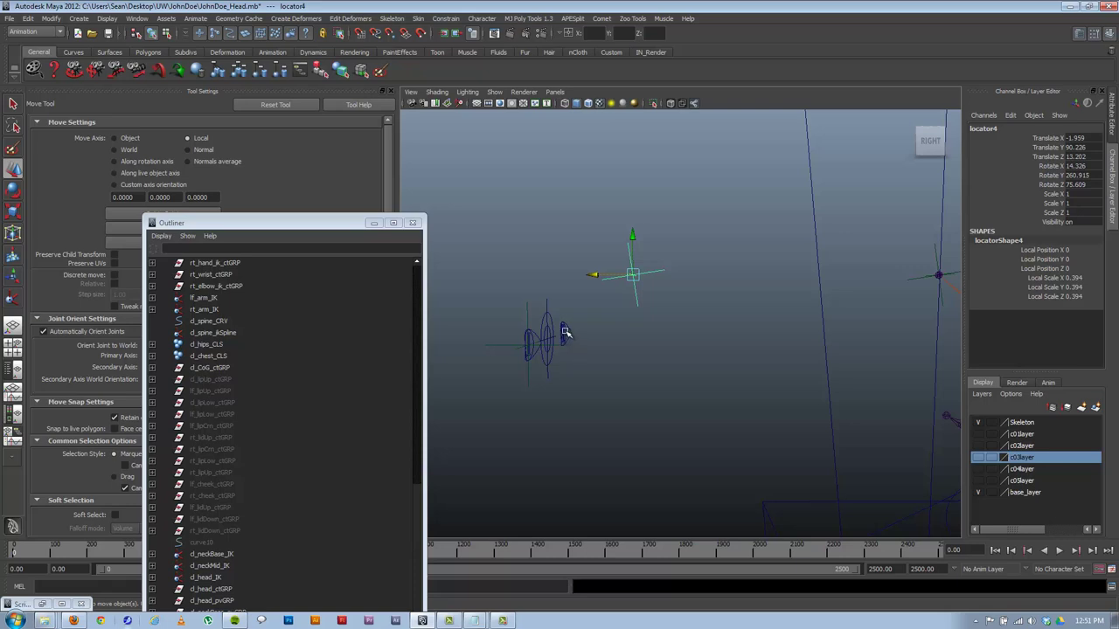
shift+click(567, 339)
key(p)
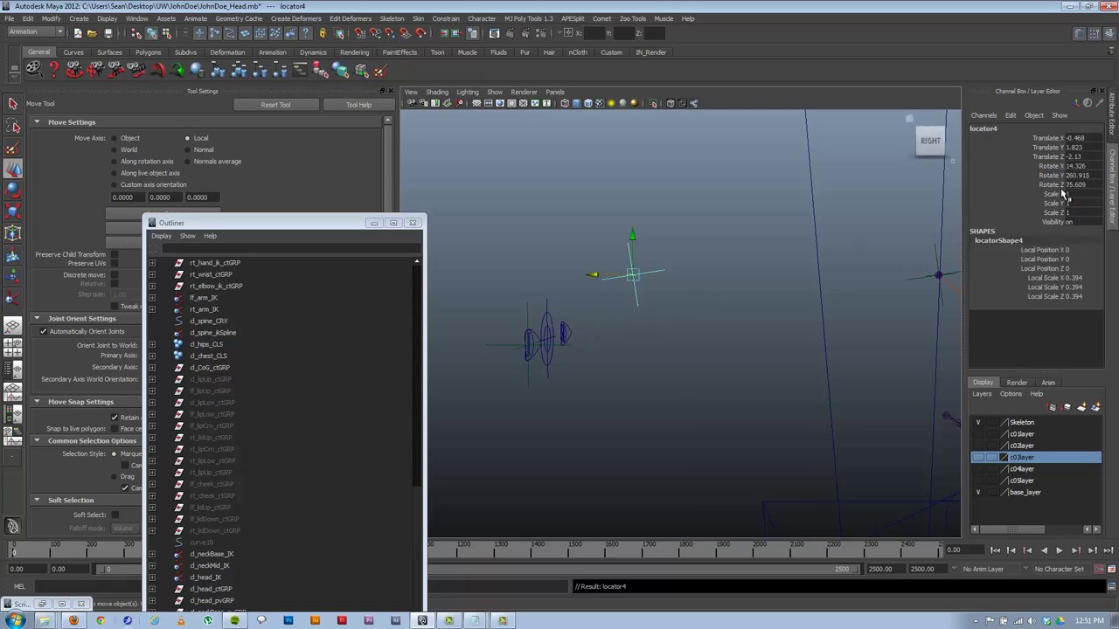
mouse_move(1082, 185)
mouse_down()
mouse_move(1080, 139)
mouse_move(1079, 185)
mouse_up()
text(0)
key(Return)
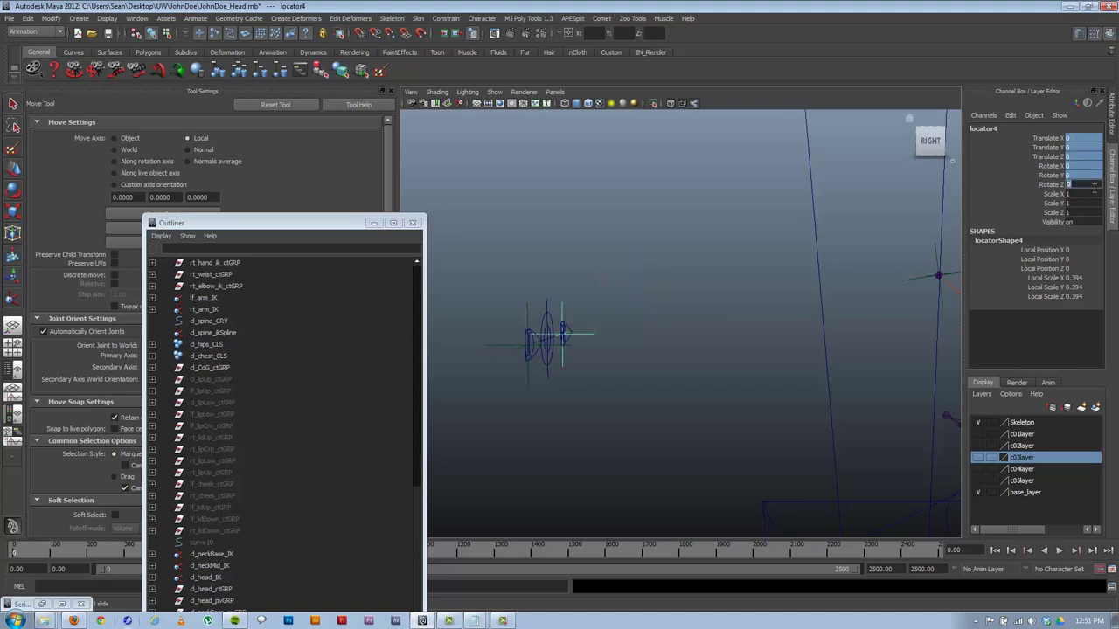
Minimize the Outliner to clear the view of the eye controls and head rig
alt+right_drag(813, 326, 636, 296)
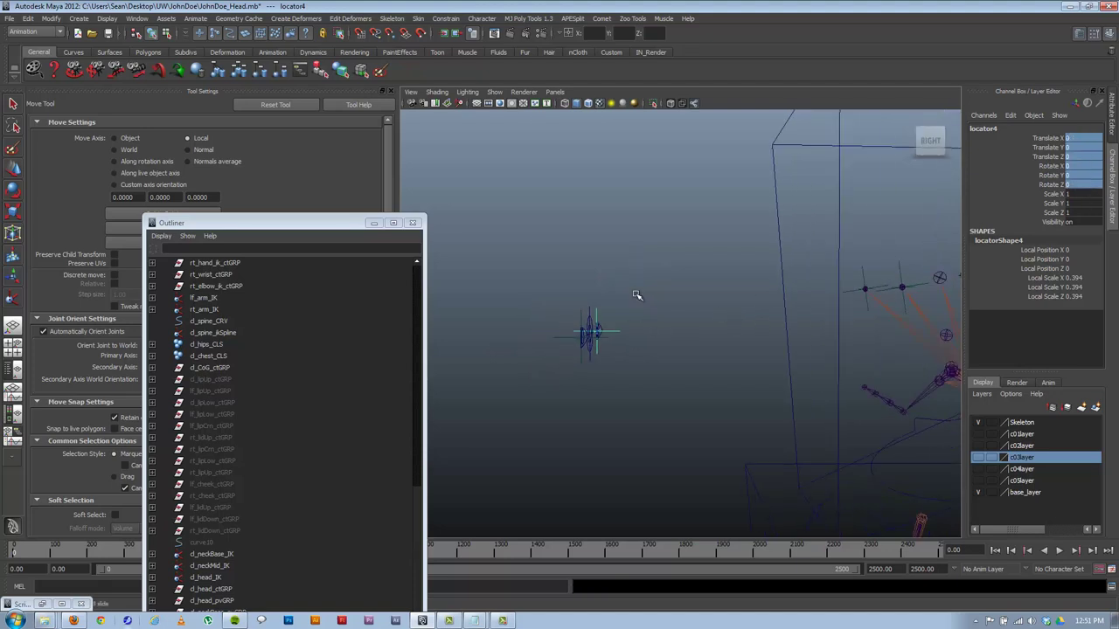
click(374, 224)
scroll(777, 309, up, 2)
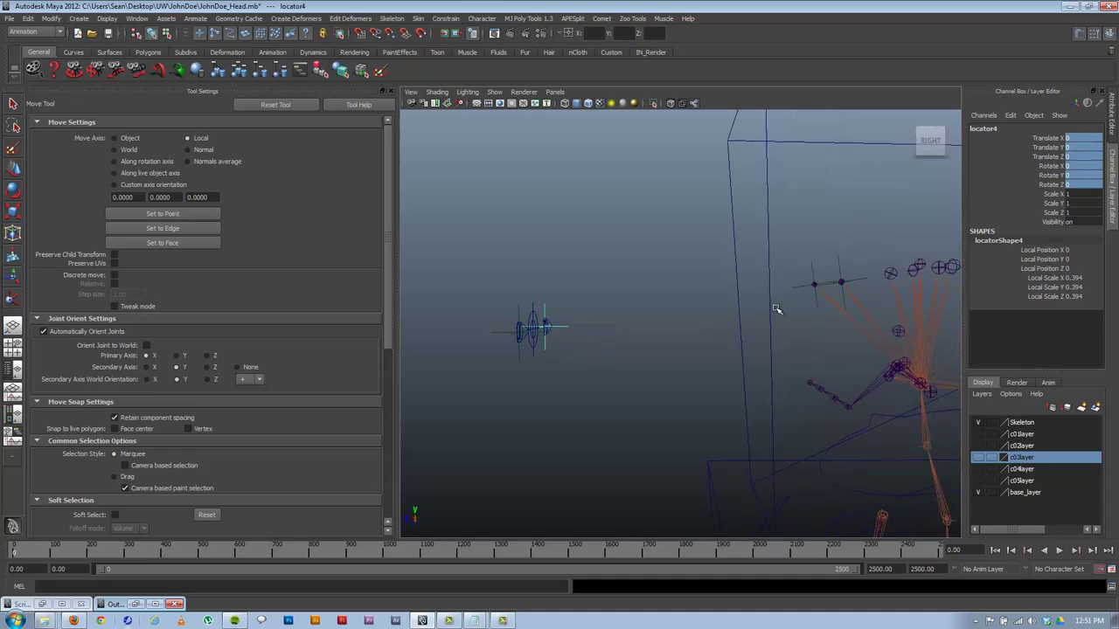
alt+right_drag(835, 391, 602, 385)
alt+middle_drag(767, 419, 747, 213)
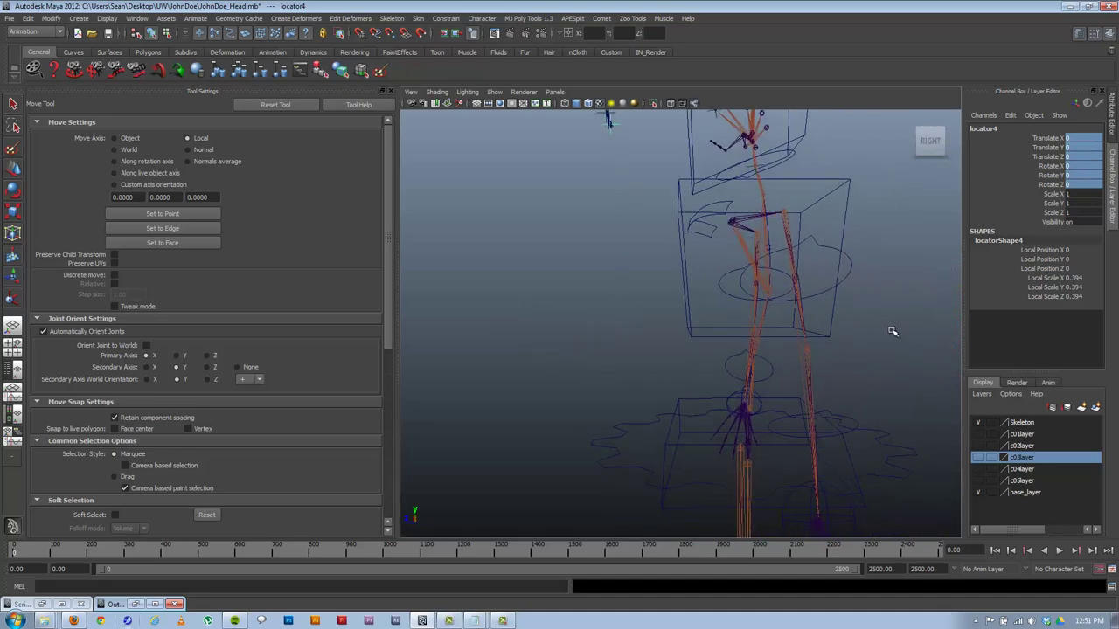
alt+middle_drag(744, 340, 778, 503)
alt+middle_drag(727, 295, 709, 456)
alt+right_drag(682, 350, 827, 379)
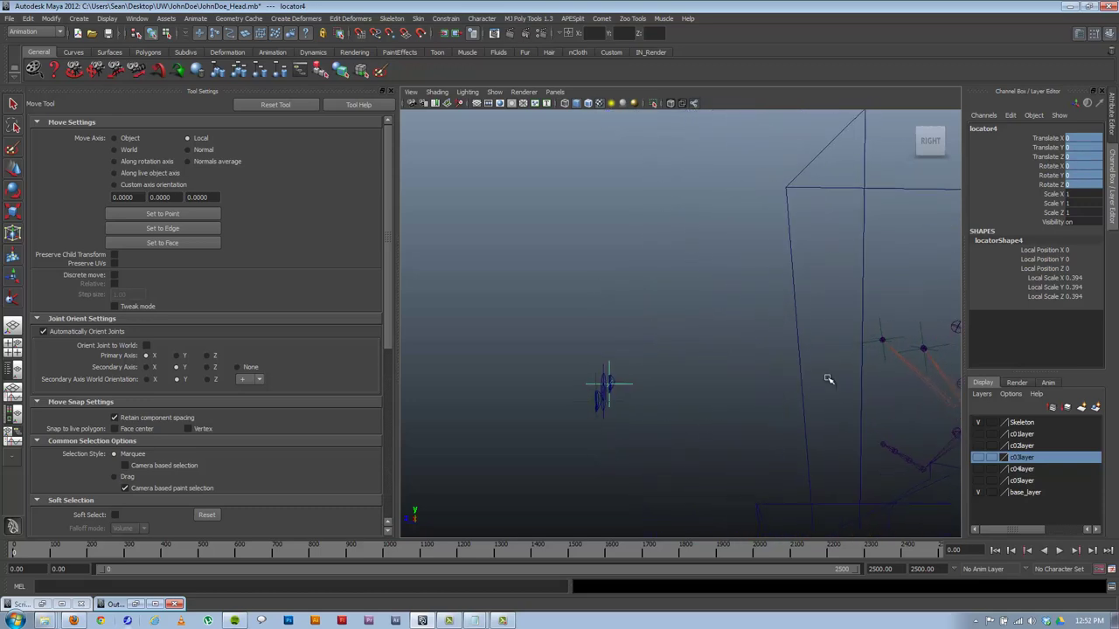
alt+middle_drag(777, 361, 734, 339)
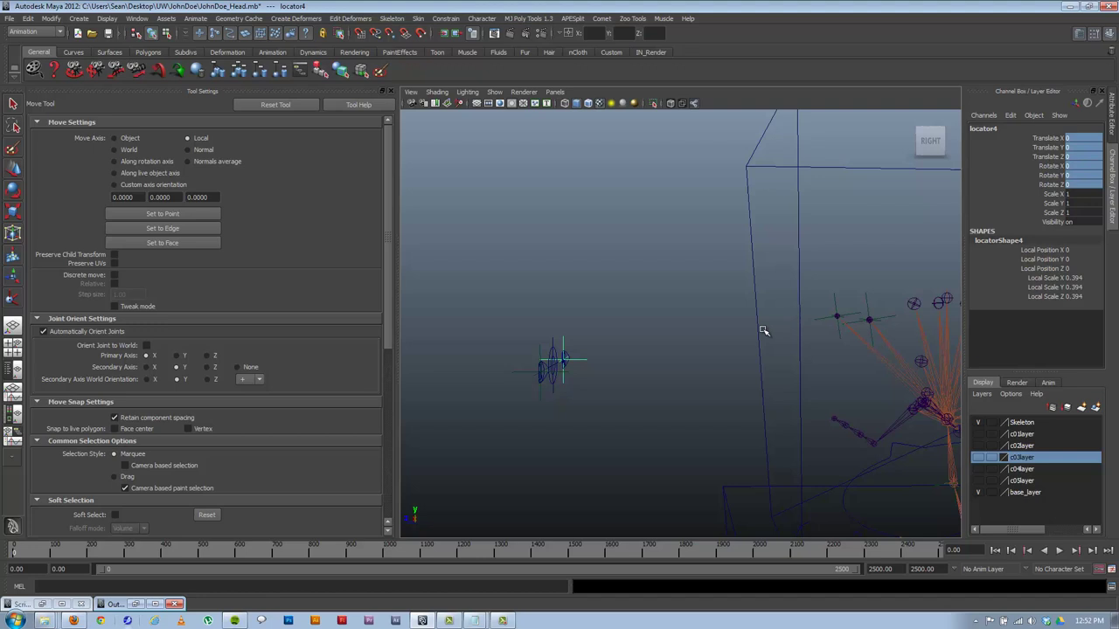
Set the move axis to Object and move locator2 along its X axis to -11.918, snapping it to the left eye control
click(539, 369)
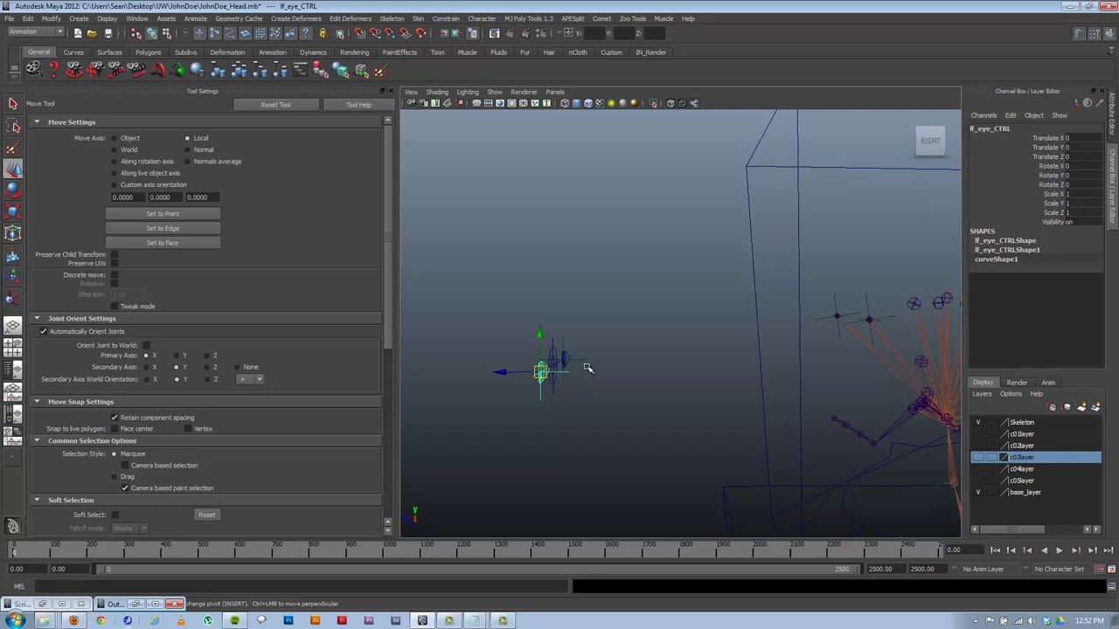
click(869, 316)
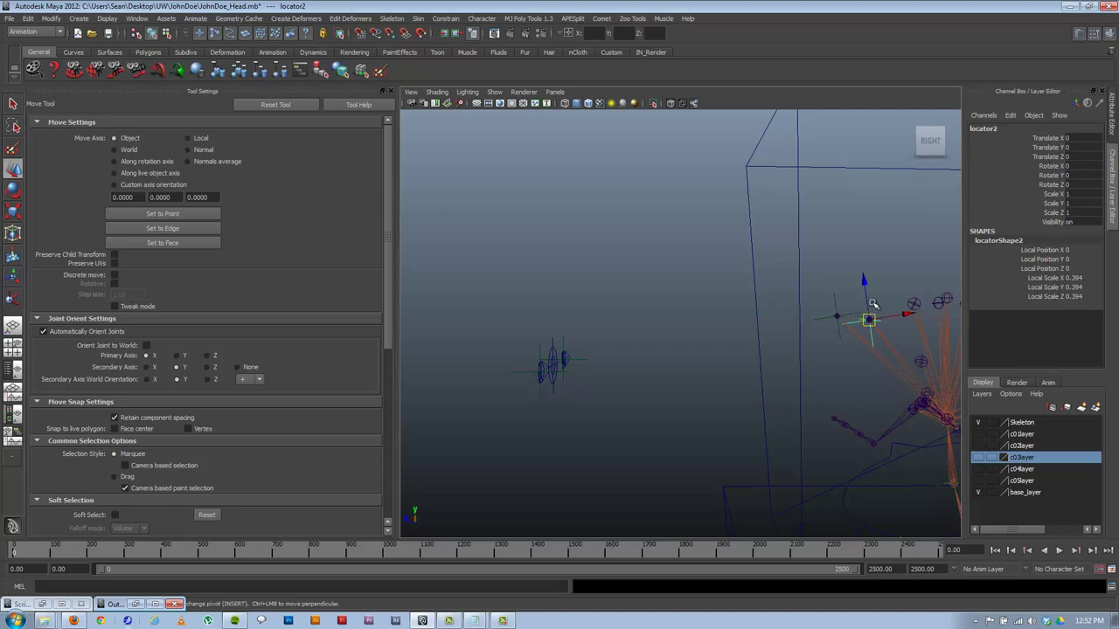
key(v)
drag(906, 314, 537, 372)
Compare the axis orientations of locator2 and locator5 at the left eye control
key(f)
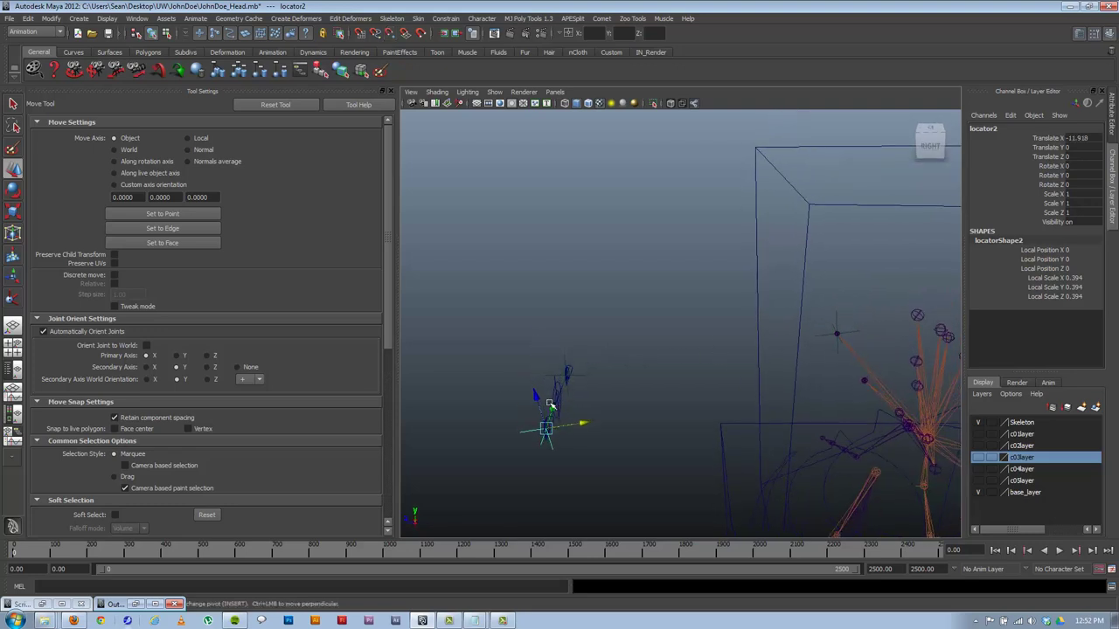
alt+drag(697, 369, 629, 346)
alt+middle_drag(540, 345, 600, 349)
alt+right_drag(600, 350, 612, 353)
alt+drag(613, 353, 625, 358)
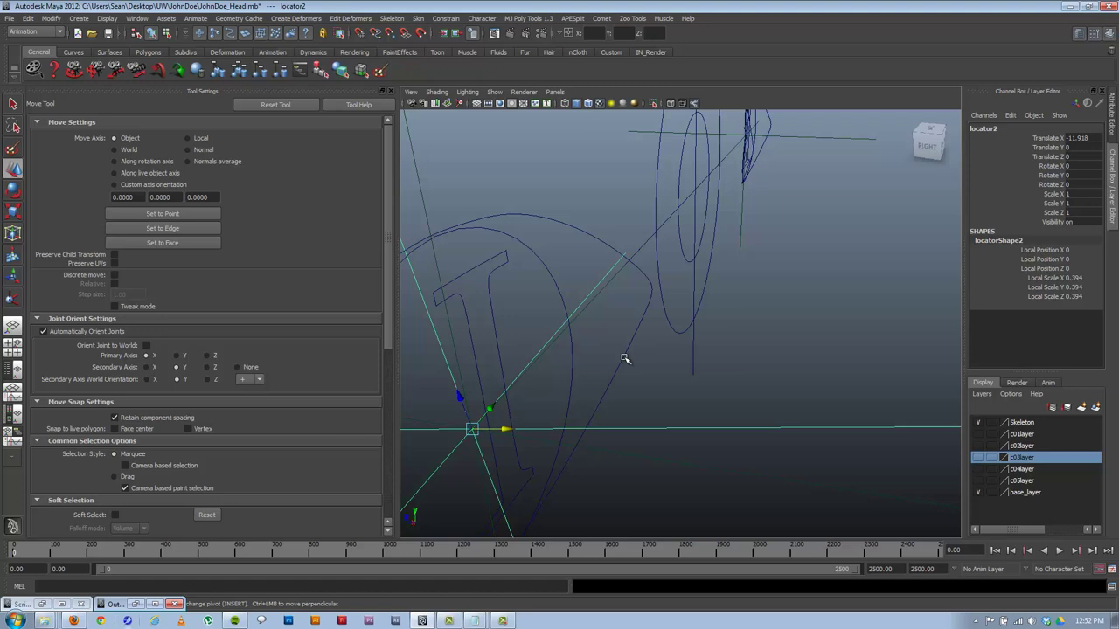
click(573, 440)
click(565, 444)
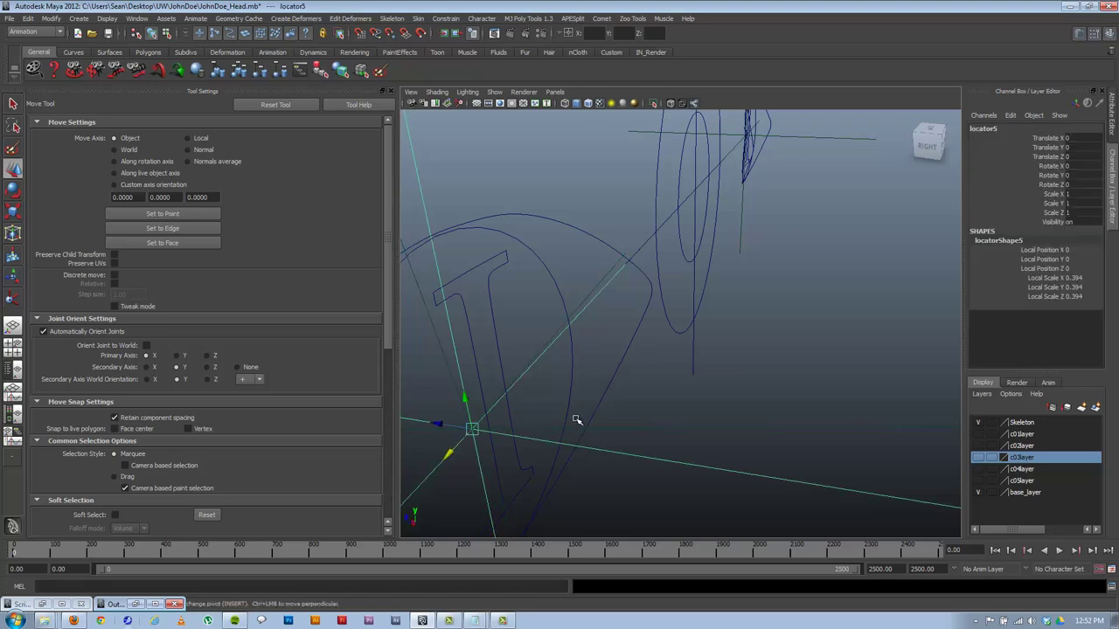
click(559, 431)
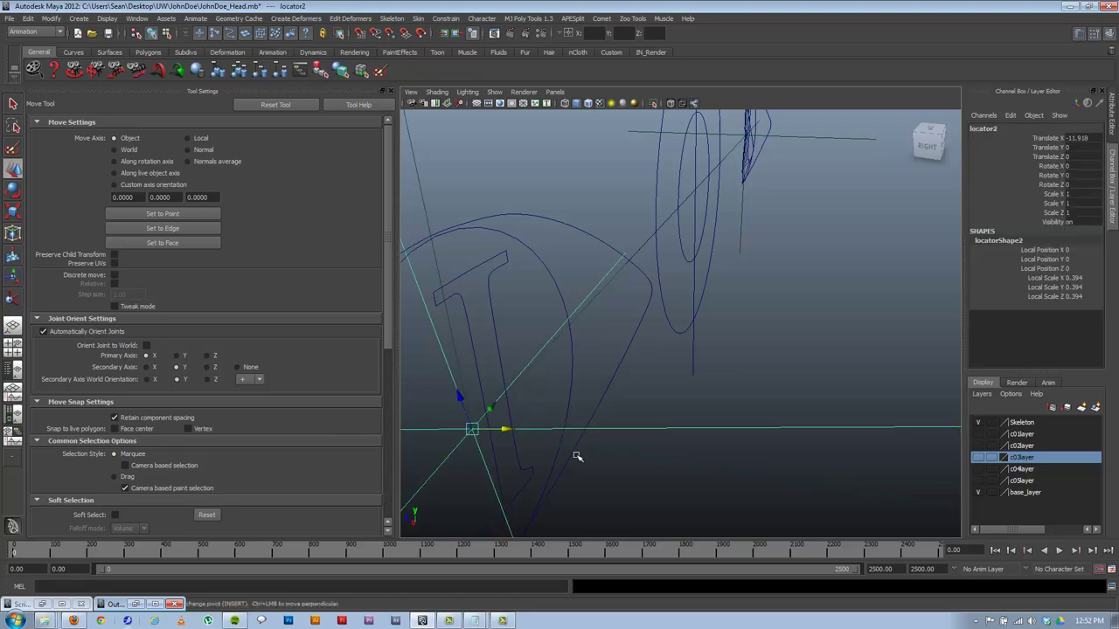
click(587, 449)
click(589, 441)
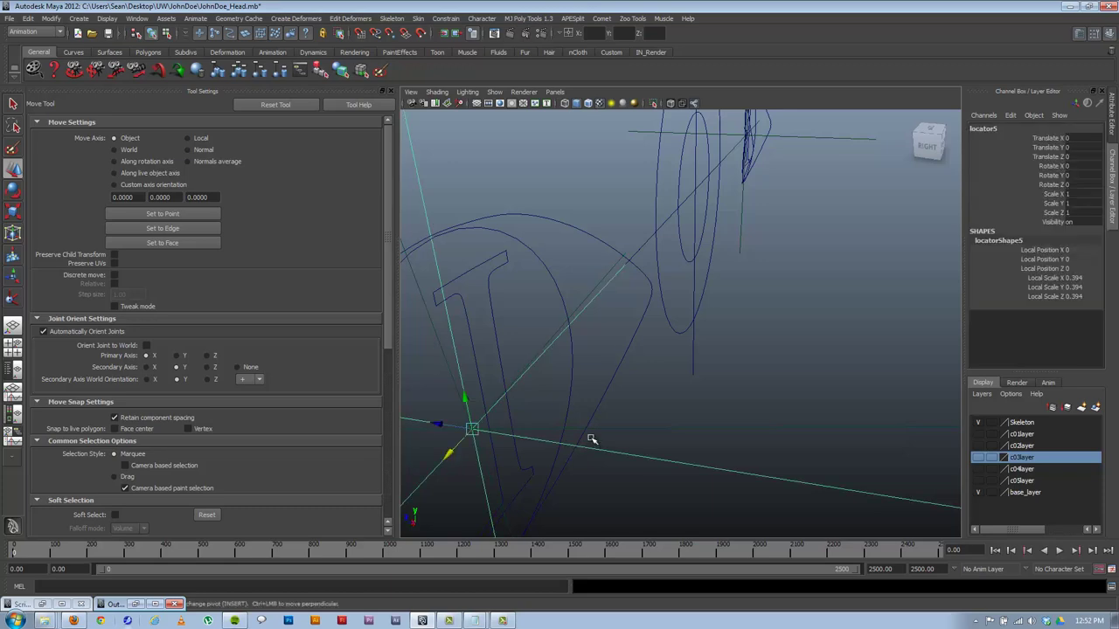
click(596, 431)
click(598, 428)
alt+right_drag(729, 391, 662, 374)
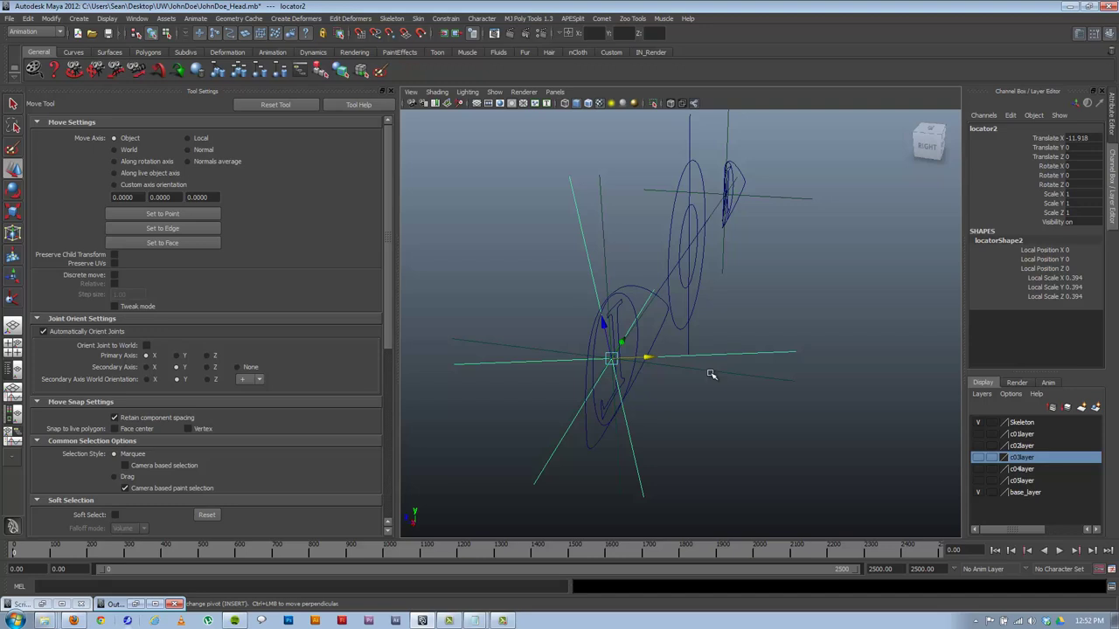
Unparent locator2 and set its Rotate X, Y and Z to 0
click(1077, 166)
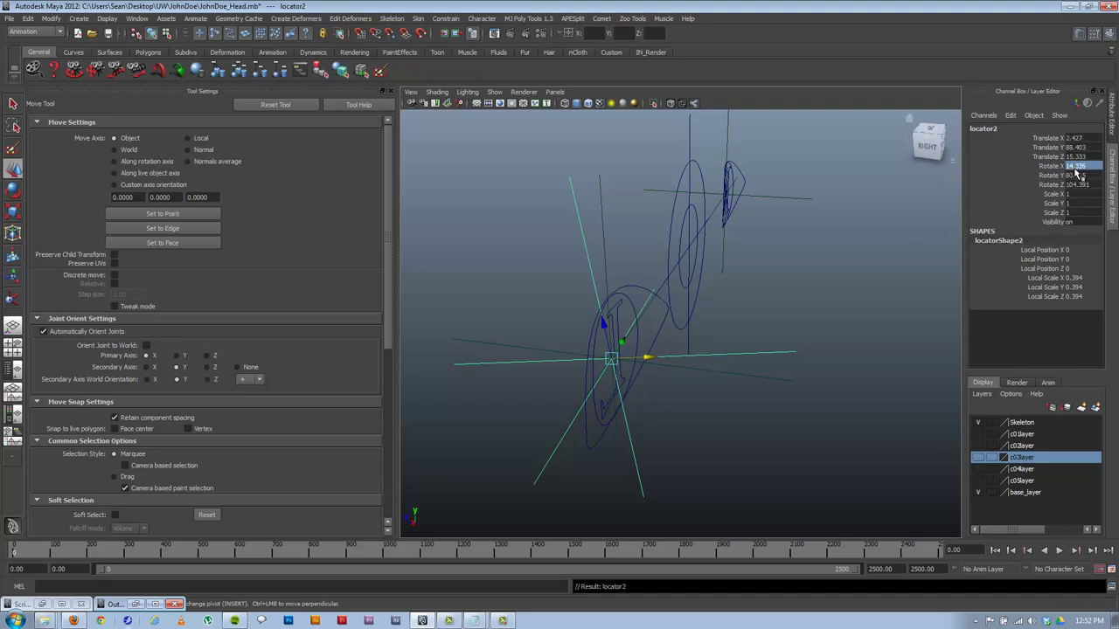
drag(1077, 172, 1077, 184)
text(0)
key(Return)
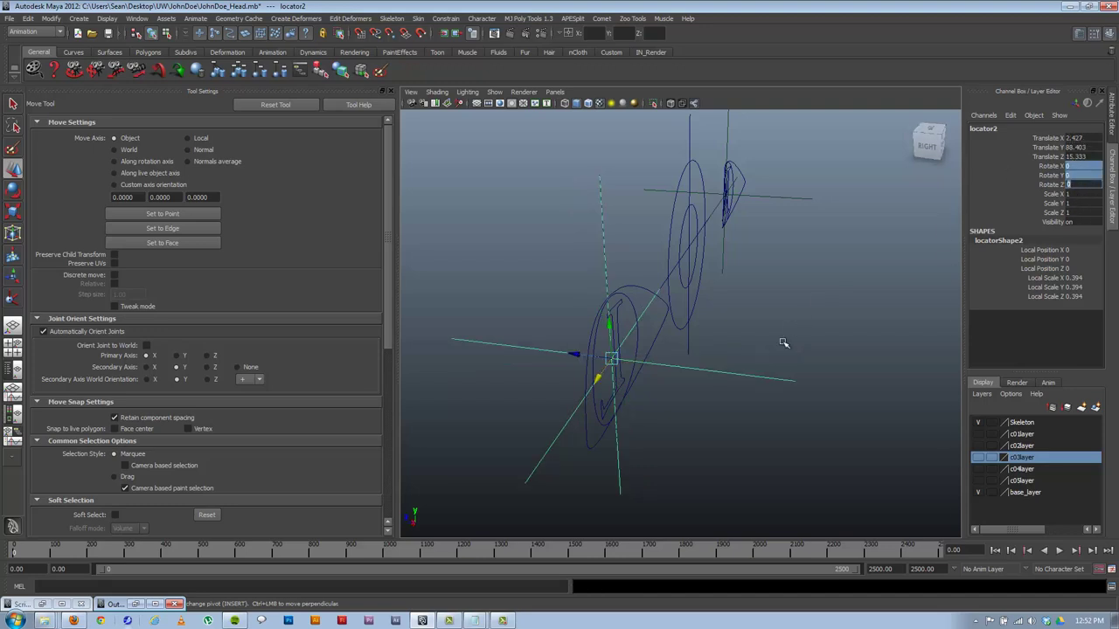
Undo the rotation reset, the unparenting and the forward move of locator2
scroll(603, 400, up, 5)
scroll(625, 400, down, 10)
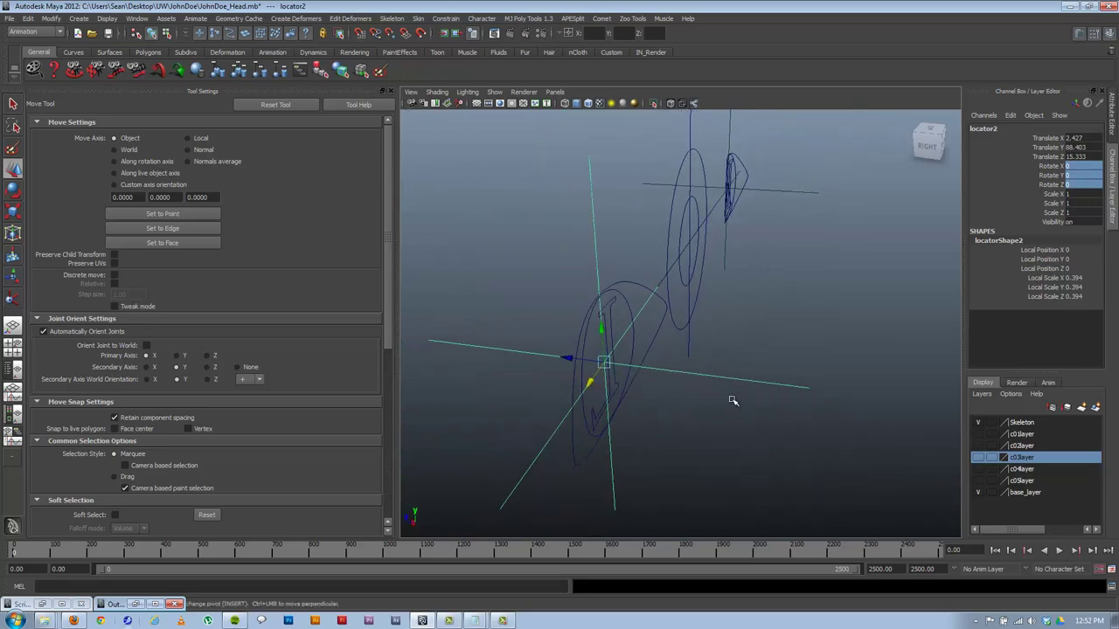
key(ctrl+z)
key(ctrl+z)
key(ctrl+z)
key(ctrl+z)
key(ctrl+z)
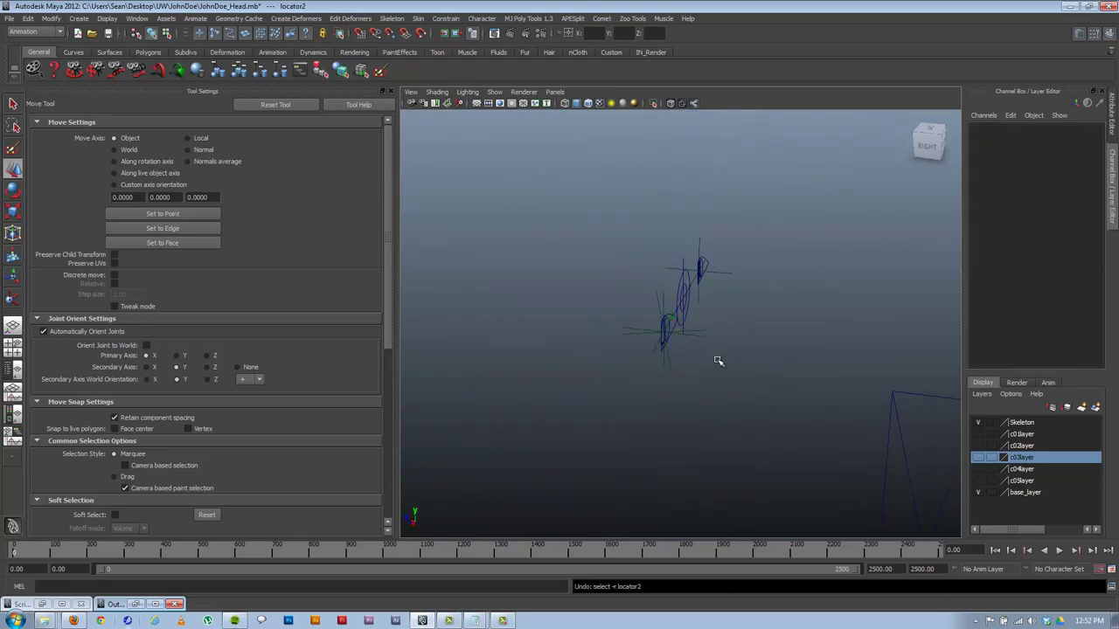
key(ctrl+z)
key(ctrl+z)
key(ctrl+z)
key(ctrl+z)
key(ctrl+z)
key(ctrl+z)
key(ctrl+z)
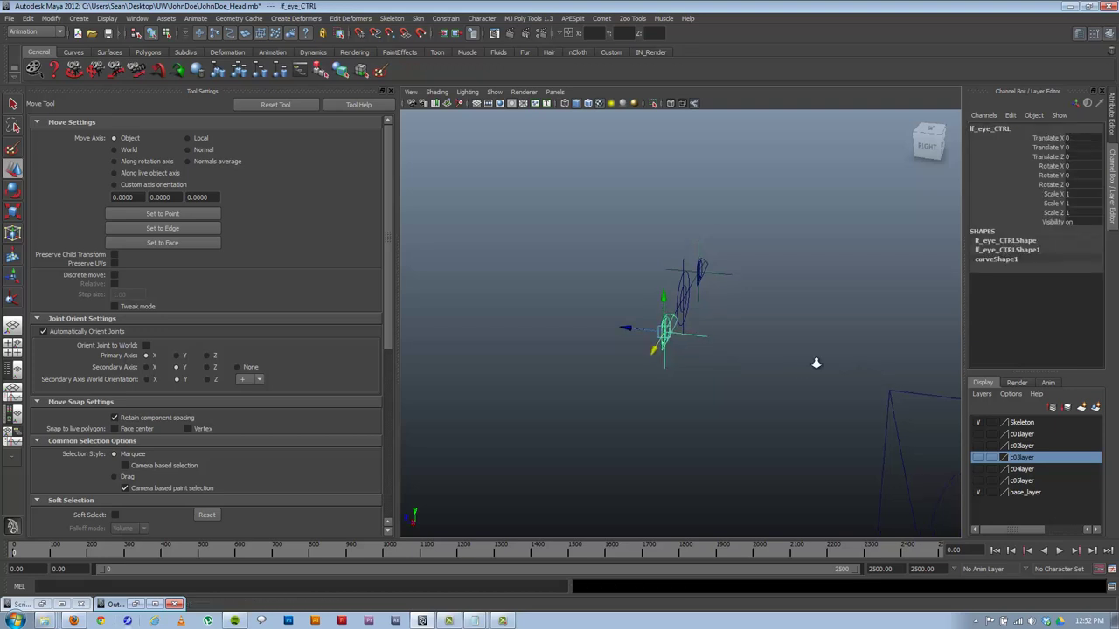
Examine how the left eye control lines up with the left eye joint from the side and from the front
mouse_move(638, 382)
alt+mouse_down()
mouse_move(684, 345)
mouse_move(656, 377)
alt+mouse_up()
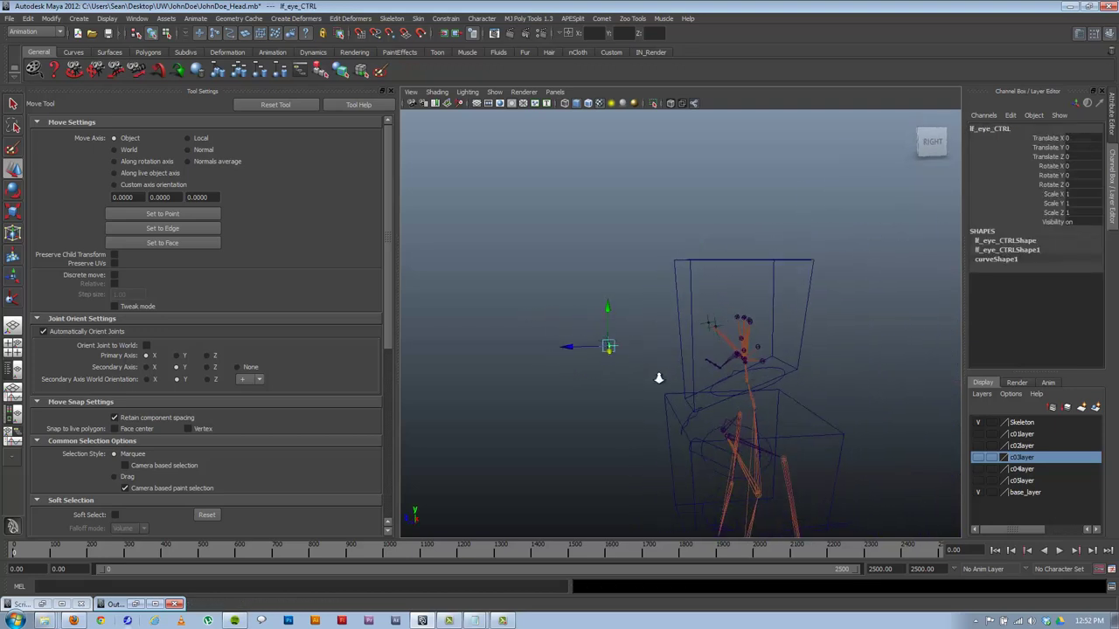
alt+right_drag(656, 377, 862, 419)
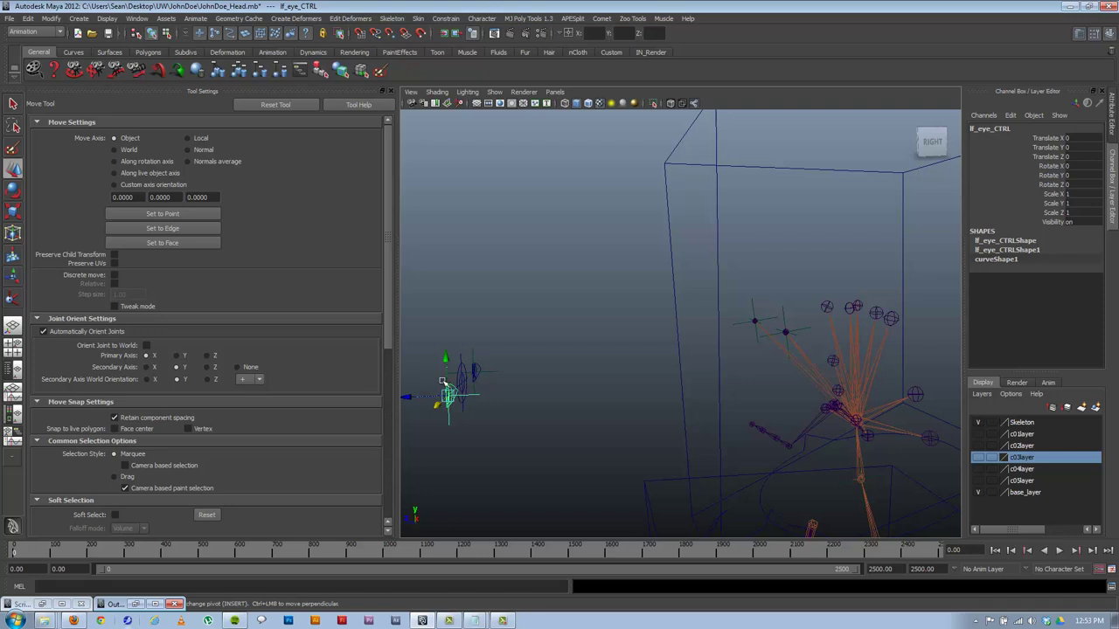
alt+drag(582, 382, 835, 336)
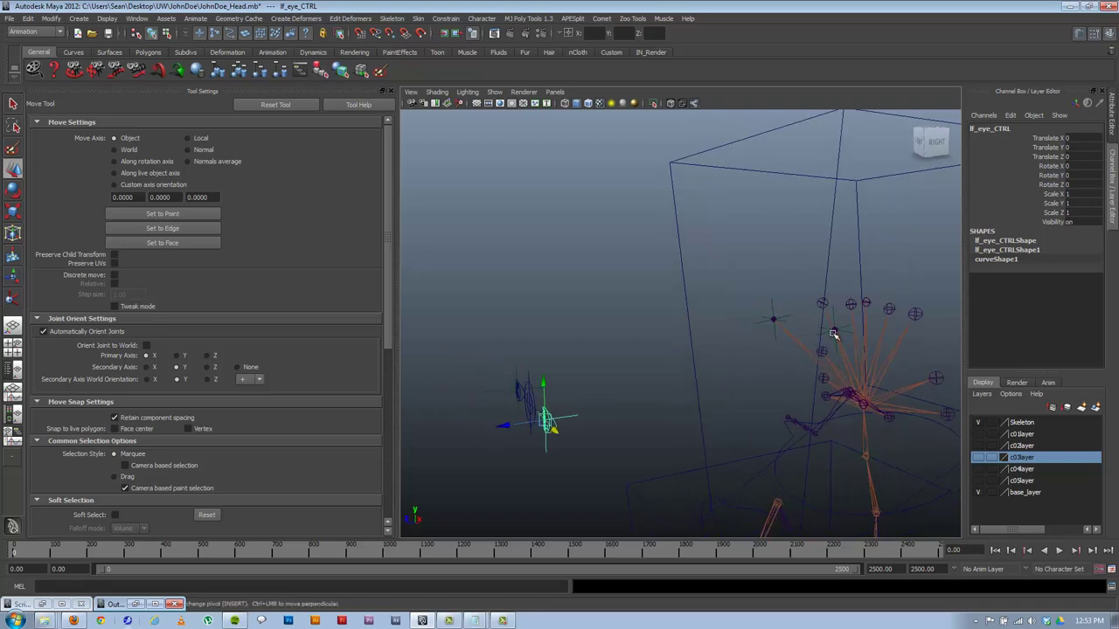
alt+drag(719, 369, 607, 425)
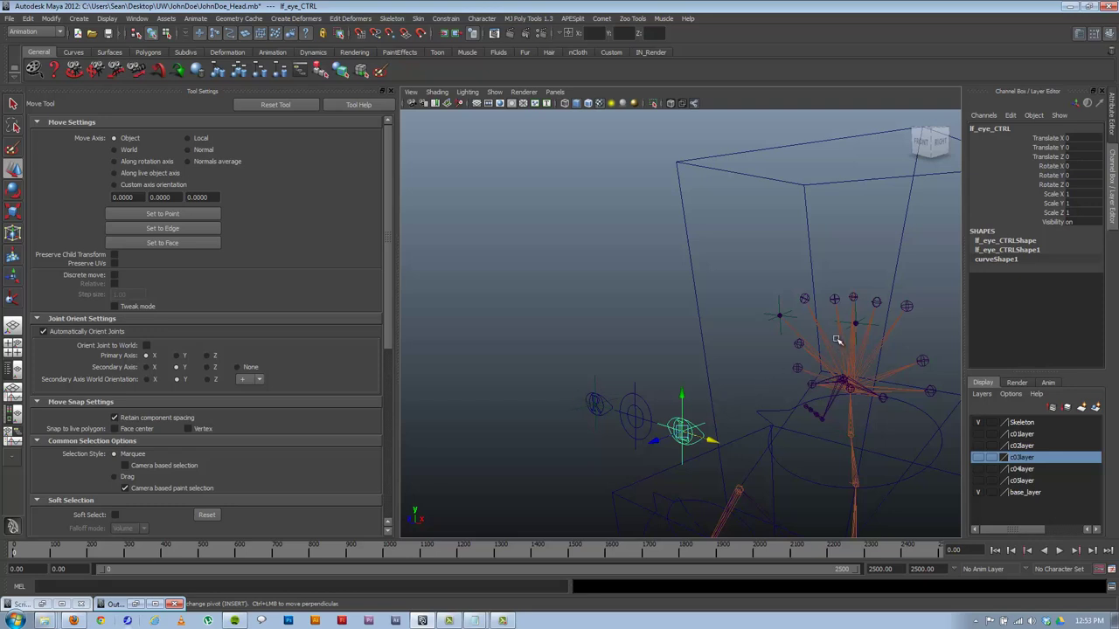
alt+drag(837, 340, 792, 357)
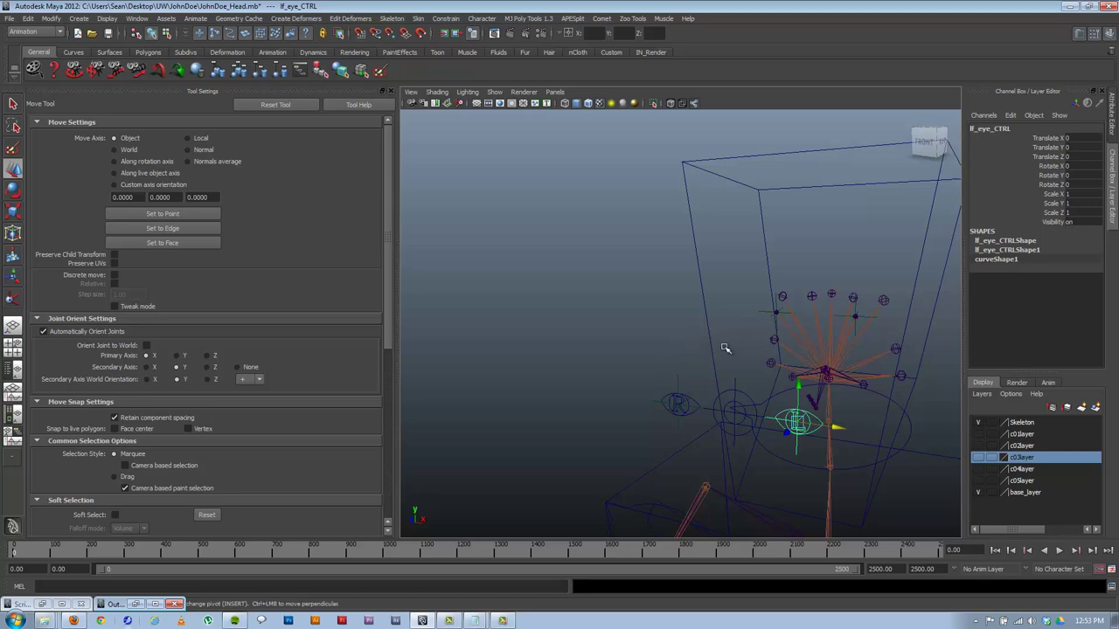
alt+drag(725, 348, 551, 421)
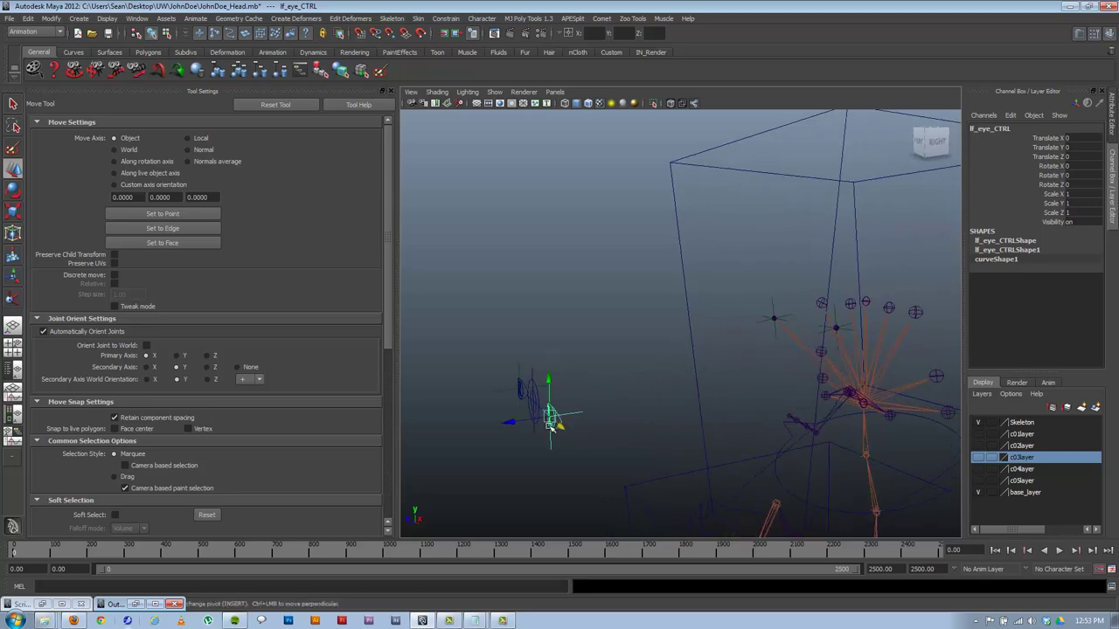
Move locator2 from the left eye joint forward along its X axis to the left eye control and offset it to Translate Y -0.785
click(825, 333)
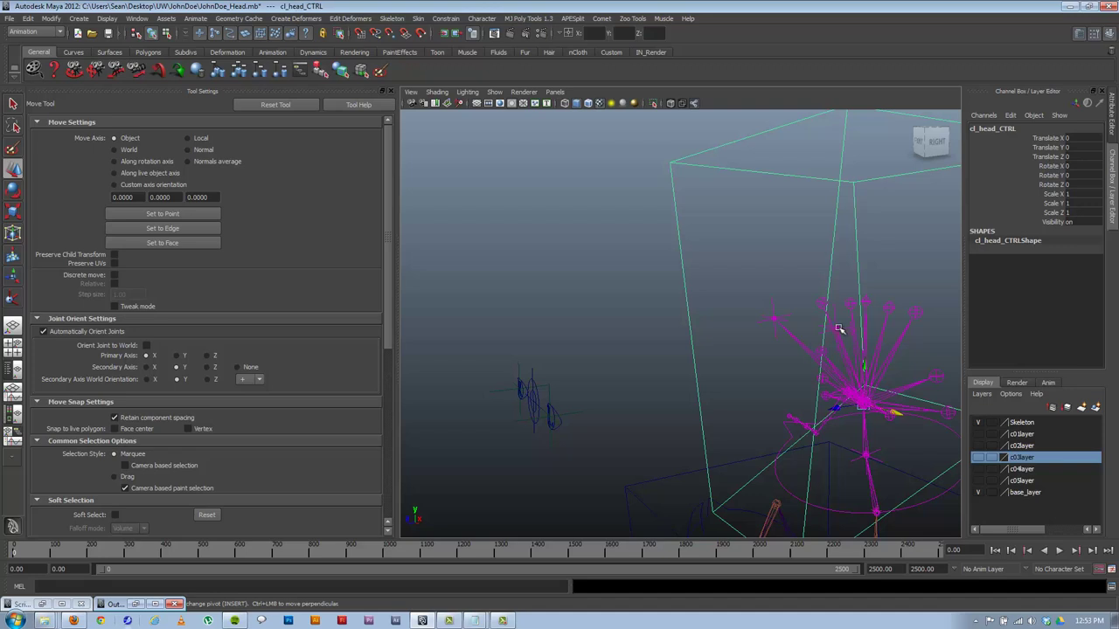
click(841, 326)
click(840, 328)
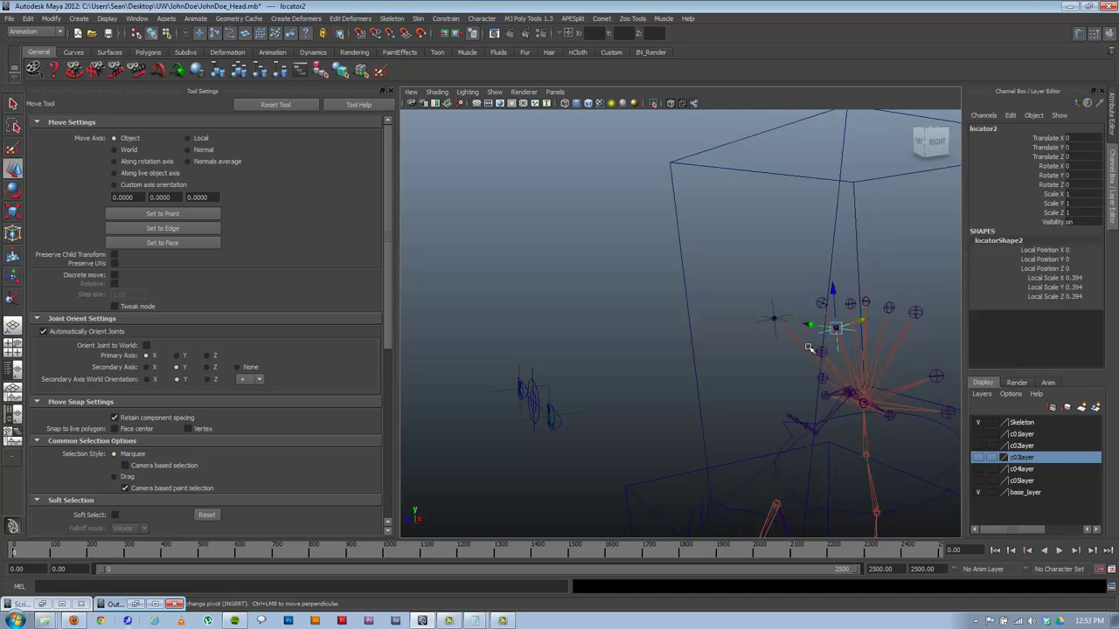
drag(862, 320, 689, 440)
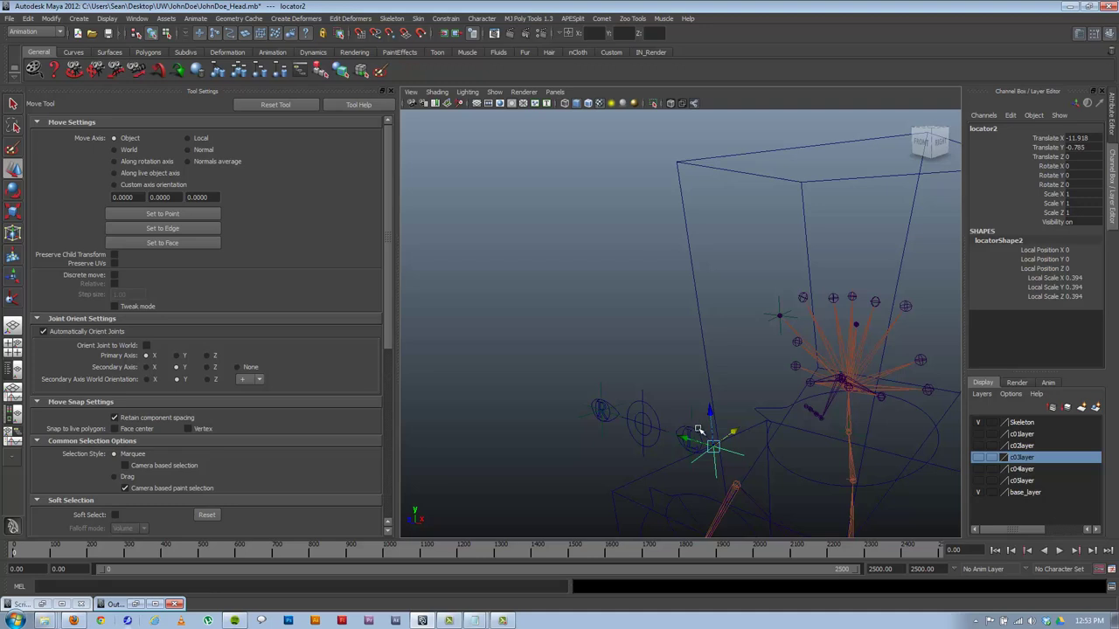
Move the left eye control's group lf_eye_ctGRP sideways to Translate X 2.743, in line with locator2
click(697, 428)
key(Up)
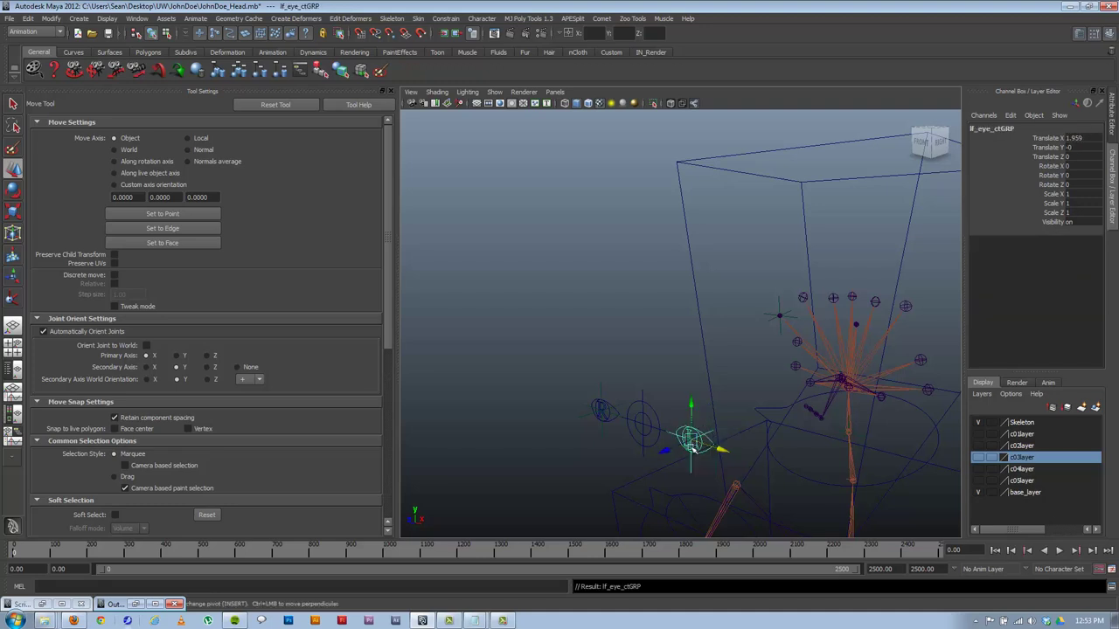
drag(693, 448, 726, 459)
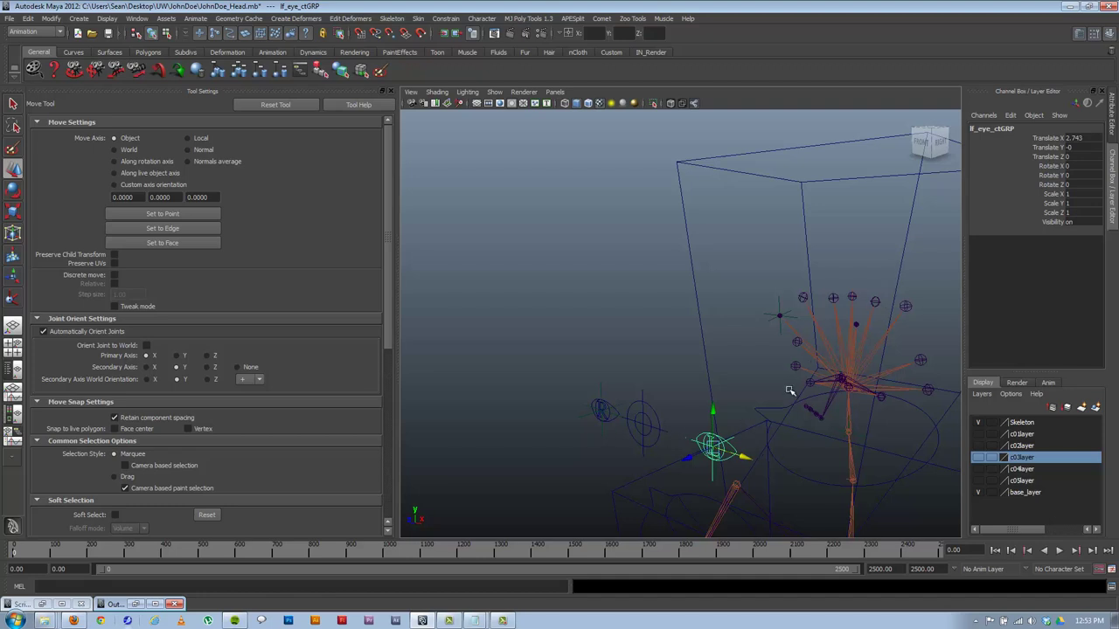
Undo the moves of lf_eye_ctGRP and locator2 and clear the selection
key(ctrl+z)
key(ctrl+z)
key(ctrl+z)
key(ctrl+z)
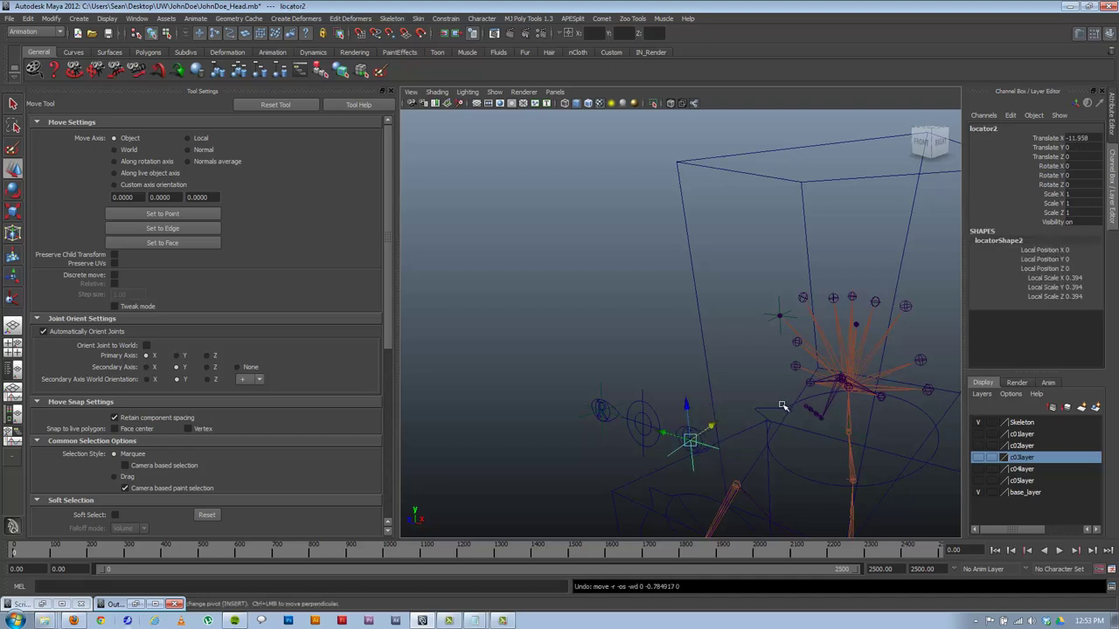
key(ctrl+z)
key(ctrl+z)
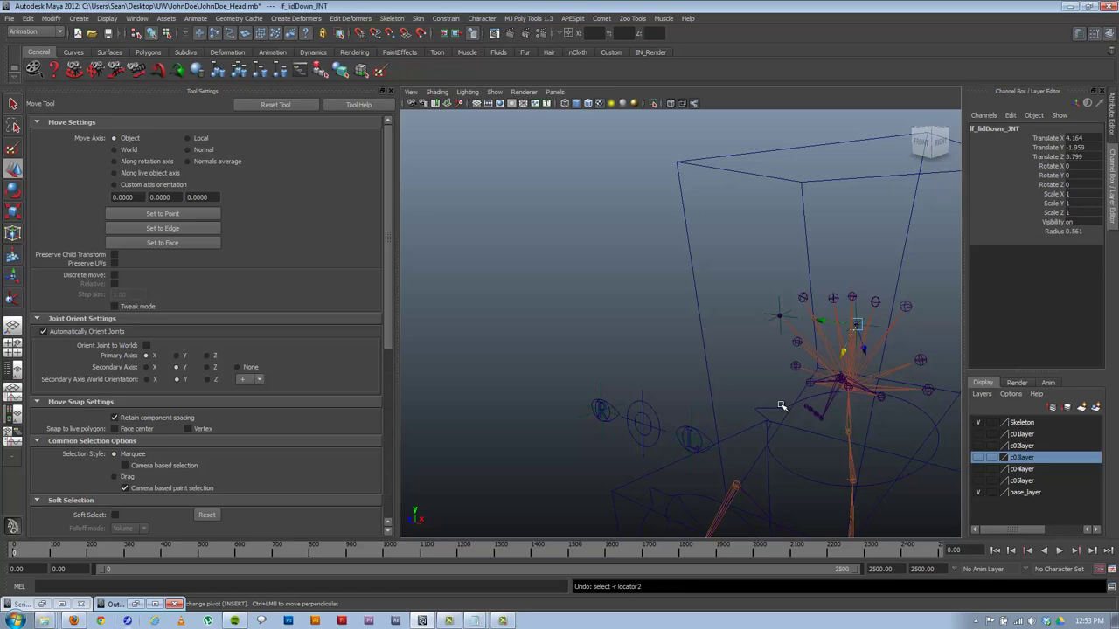
key(ctrl+z)
click(623, 366)
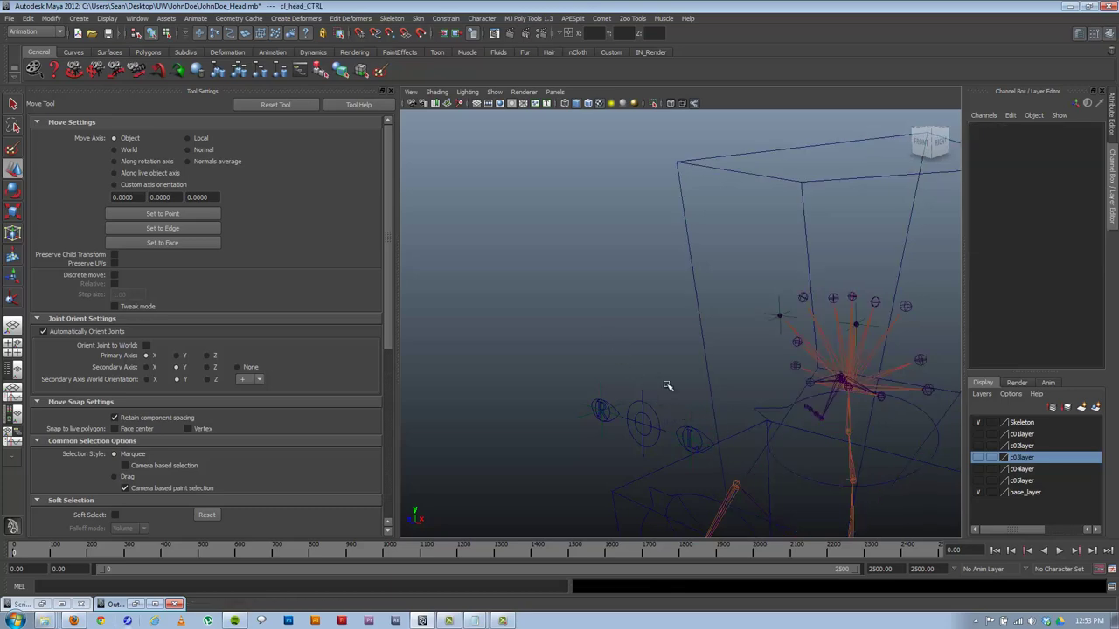
alt+drag(667, 385, 605, 384)
drag(499, 362, 520, 448)
click(548, 447)
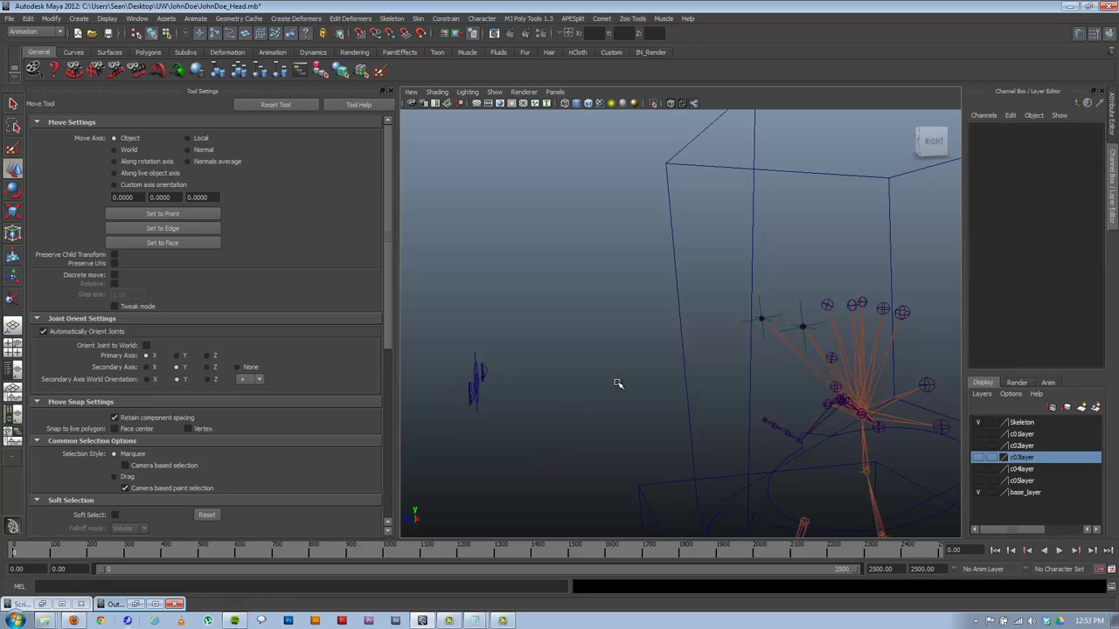
mouse_move(620, 382)
alt+mouse_down()
mouse_move(706, 382)
mouse_move(637, 388)
alt+mouse_up()
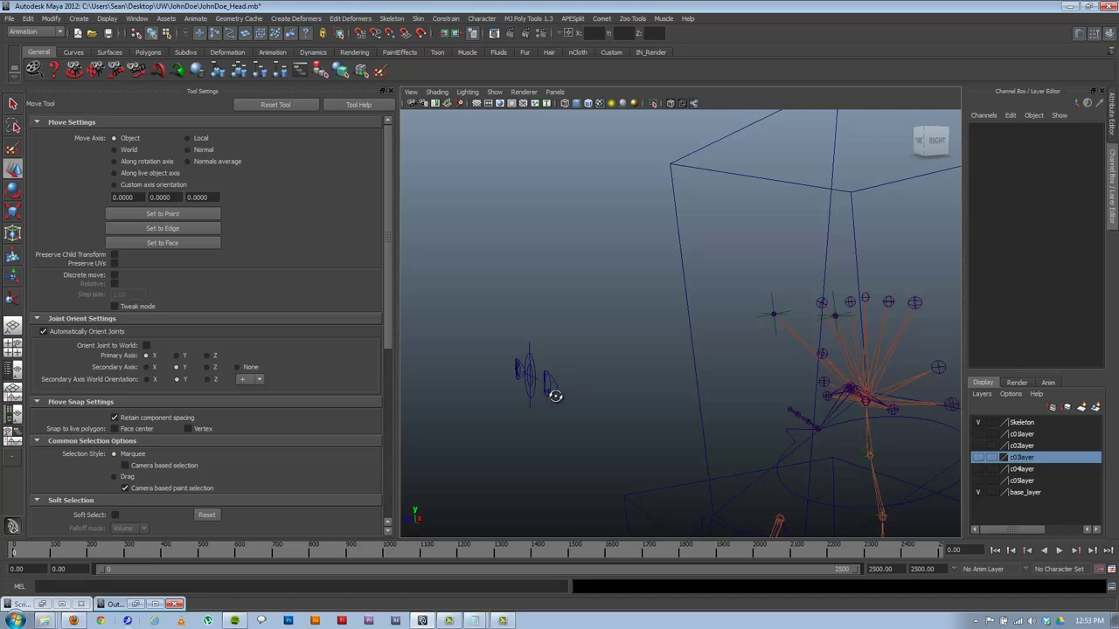
alt+drag(554, 394, 727, 406)
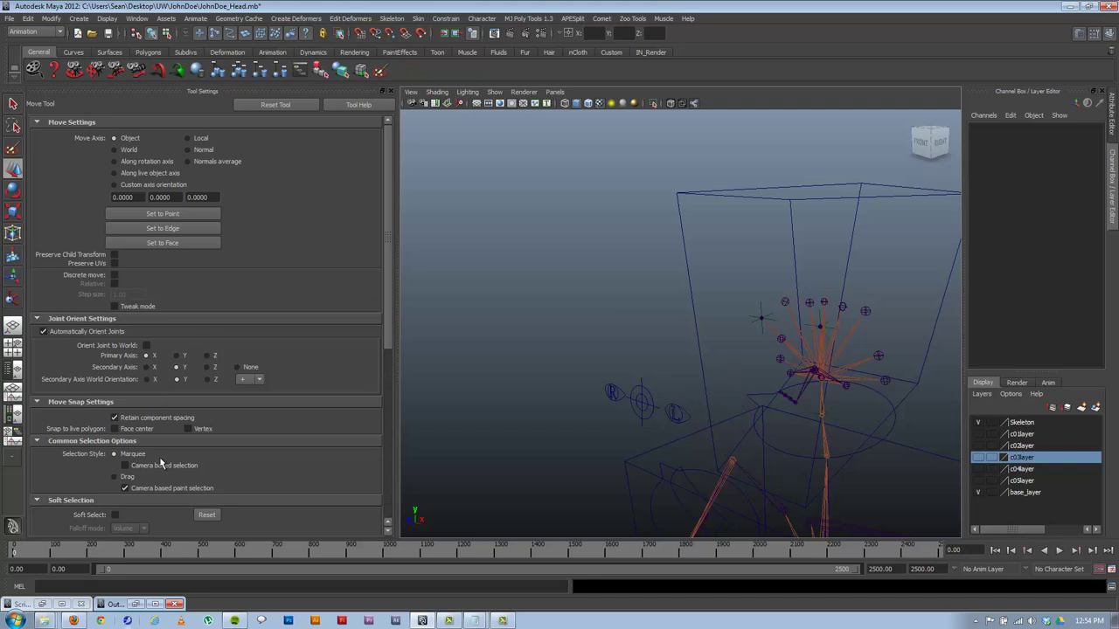
Close the Move tool's settings and select lf_eye_JNT in the Outliner, placing the Outliner clear of the eye rig
click(390, 91)
click(136, 605)
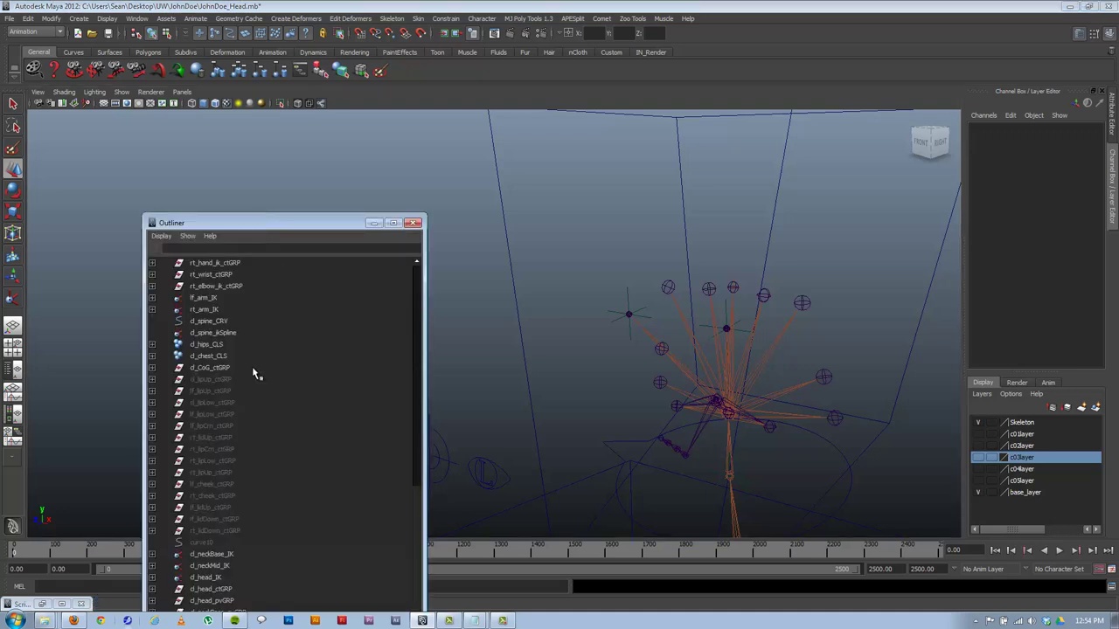
drag(417, 466, 418, 354)
click(302, 403)
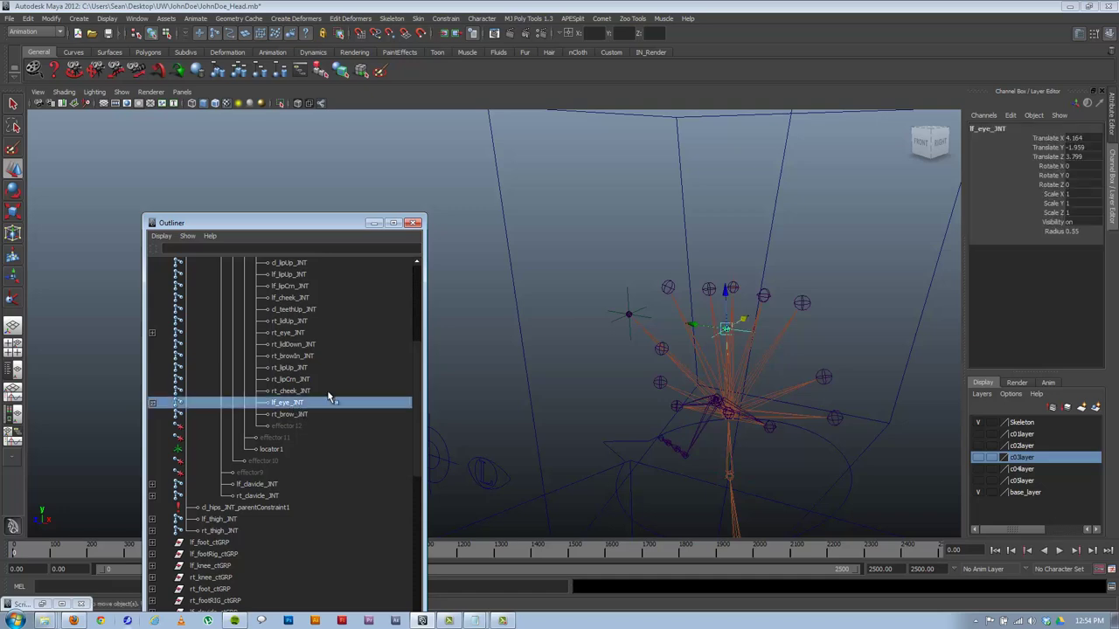
drag(303, 223, 210, 84)
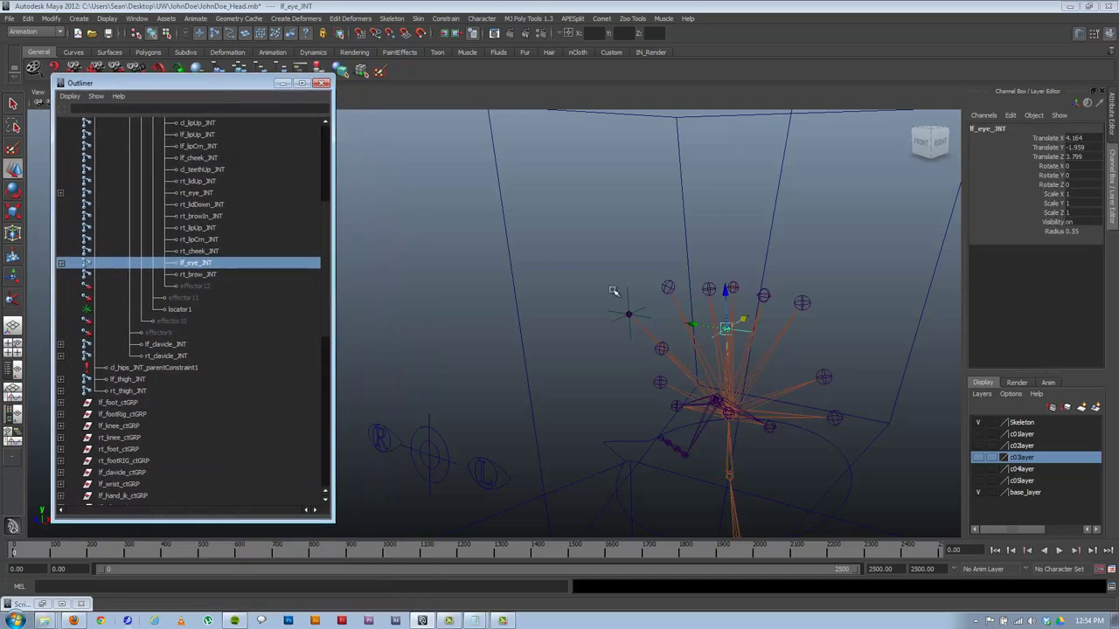
Compare the left eye joint with the left eye control and locator2, selecting lf_eye_CTRL and locator2 in turn
alt+drag(610, 307, 600, 311)
alt+drag(691, 329, 739, 287)
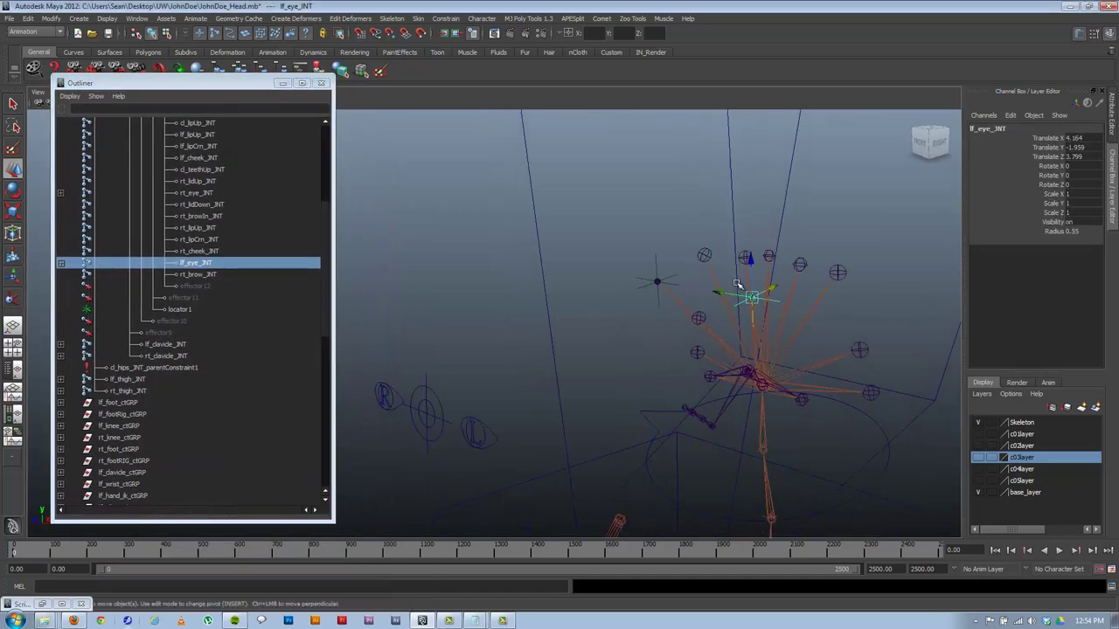
alt+drag(612, 328, 750, 295)
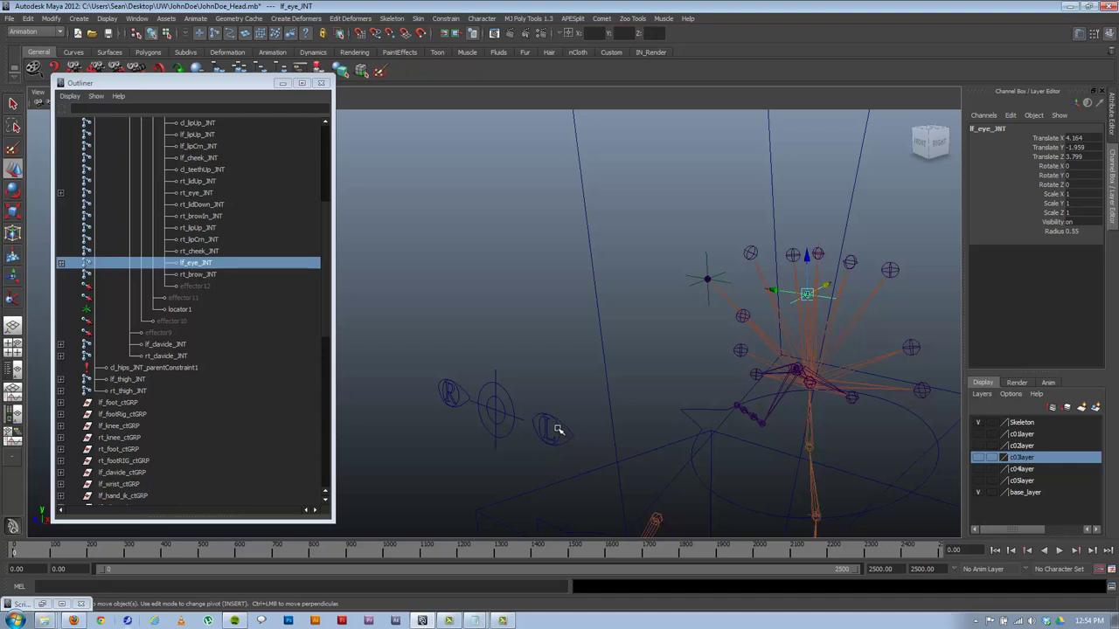
click(550, 427)
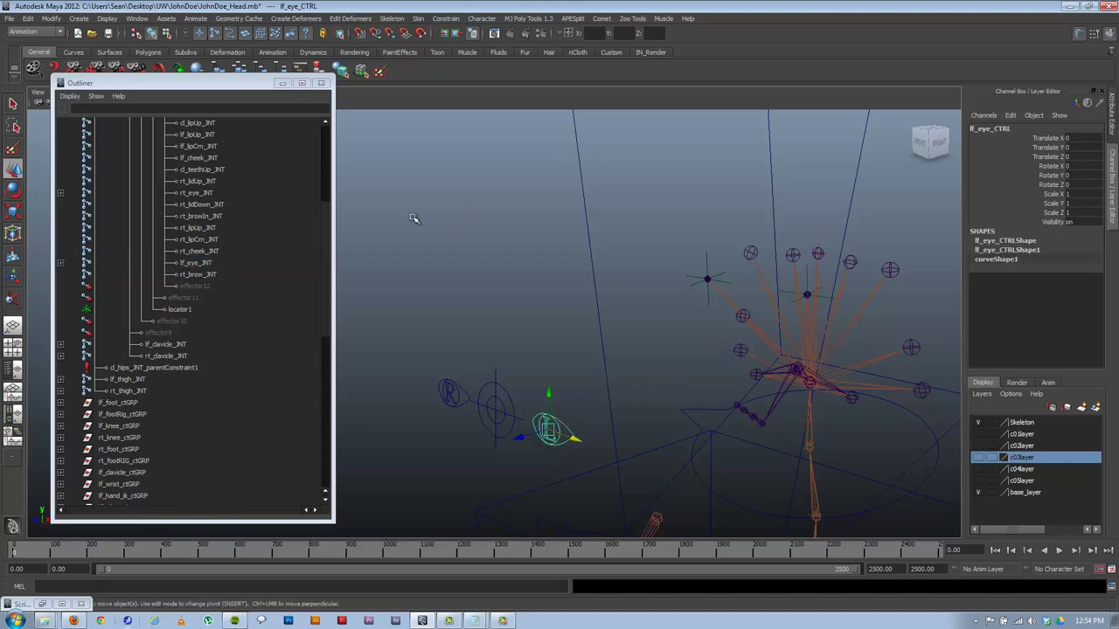
click(282, 83)
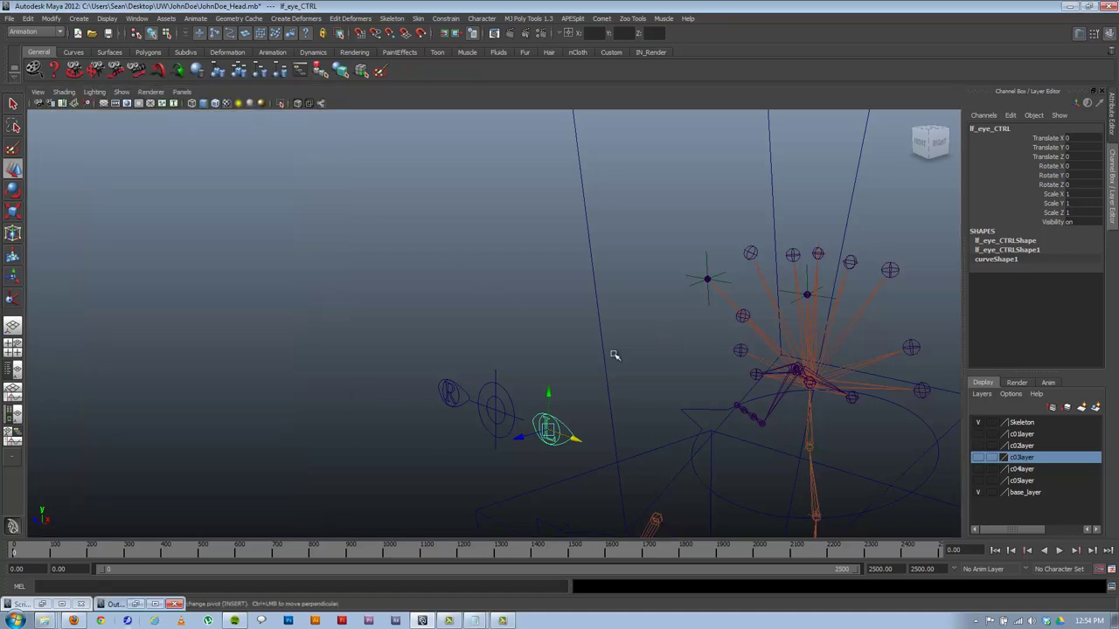
alt+middle_drag(620, 324, 554, 294)
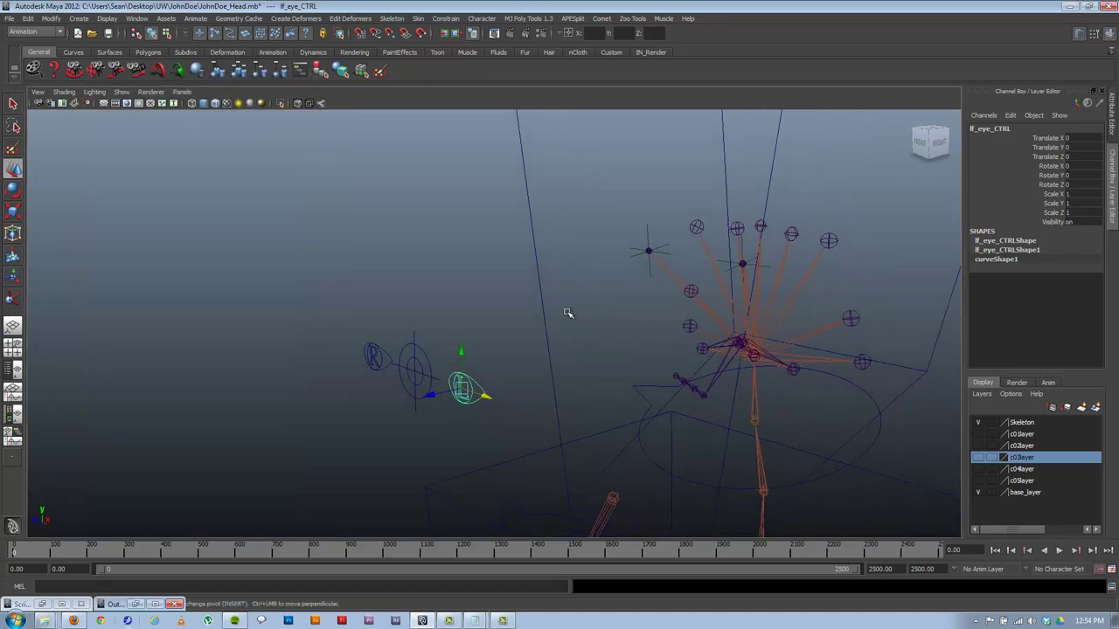
click(743, 263)
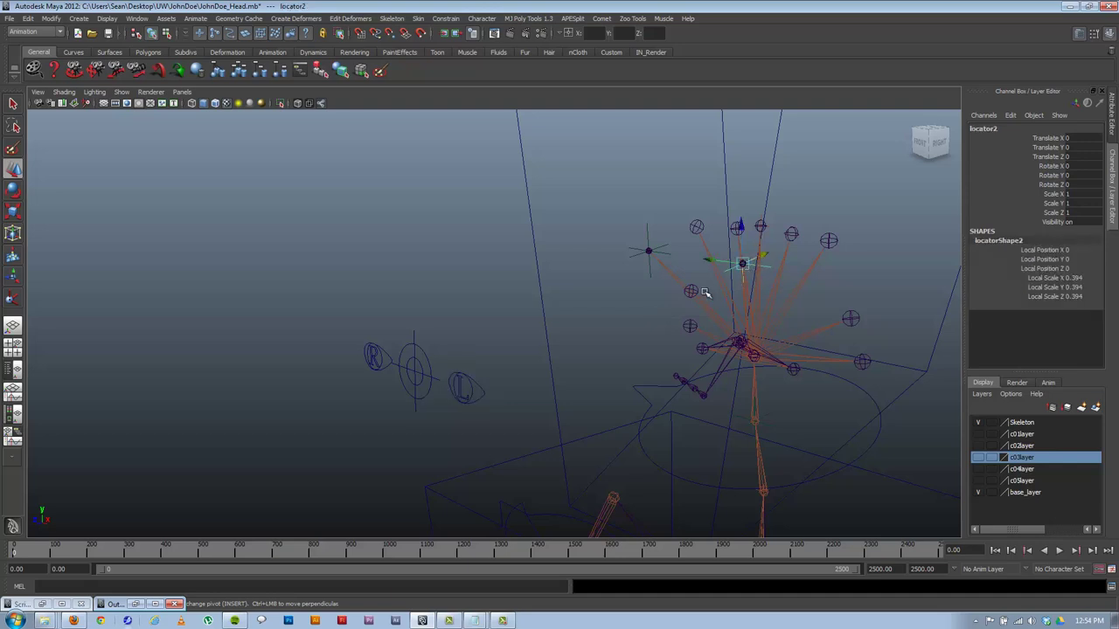
Bring back the Outliner and look over the eye controls, eye joints and locators on the head rig
click(138, 600)
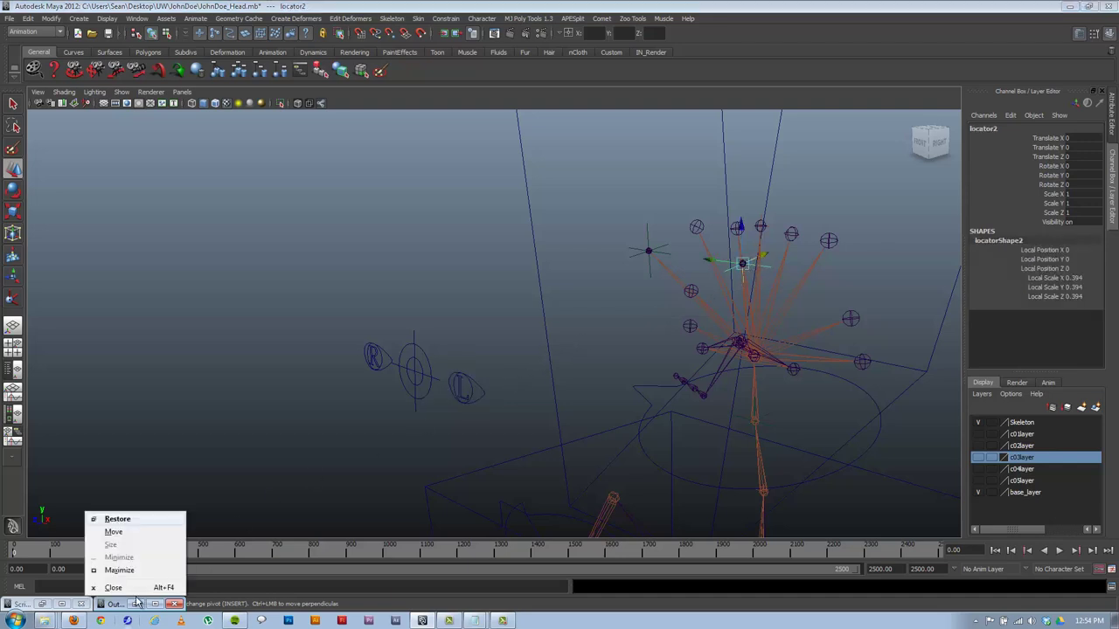
click(135, 604)
click(144, 600)
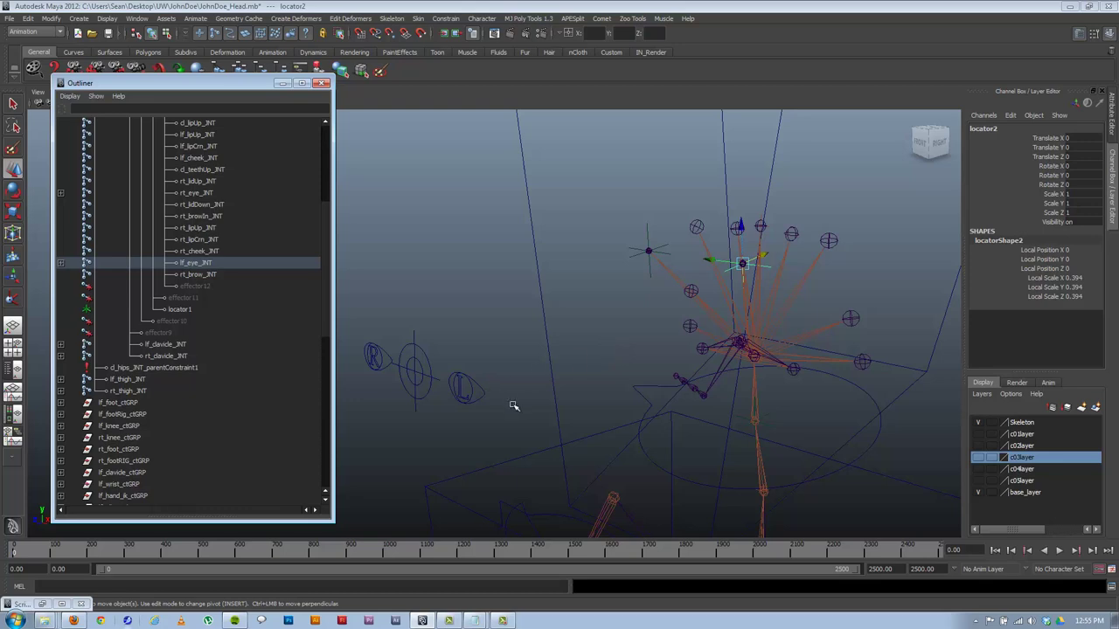
mouse_move(512, 407)
alt+mouse_down()
mouse_move(534, 407)
mouse_move(524, 406)
alt+mouse_up()
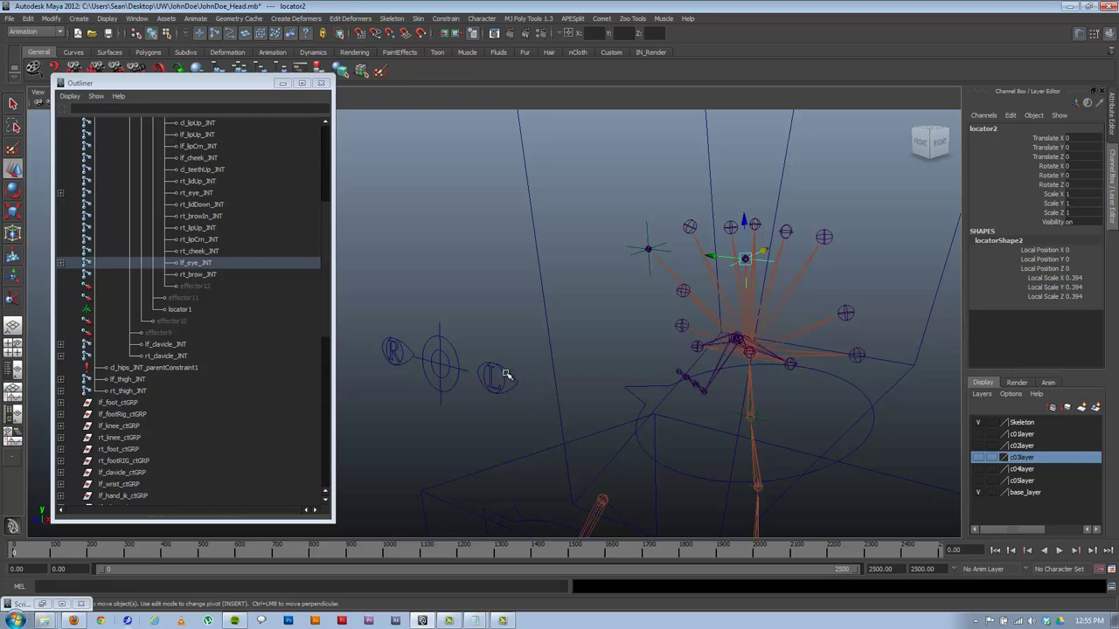
alt+right_drag(655, 362, 512, 300)
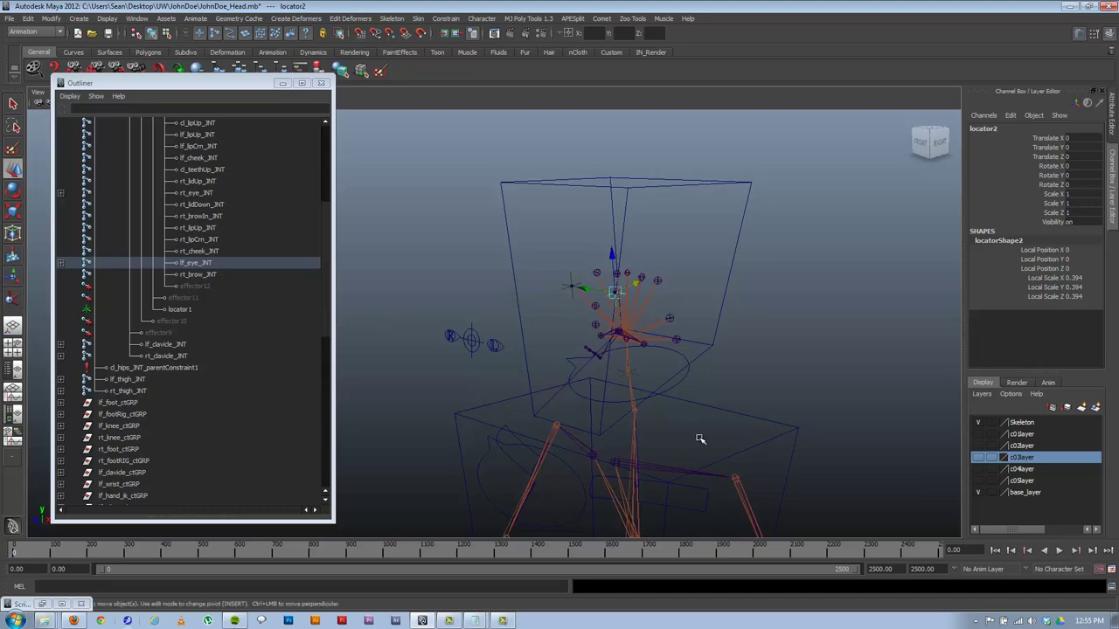
alt+right_drag(699, 438, 413, 457)
alt+right_drag(438, 422, 934, 452)
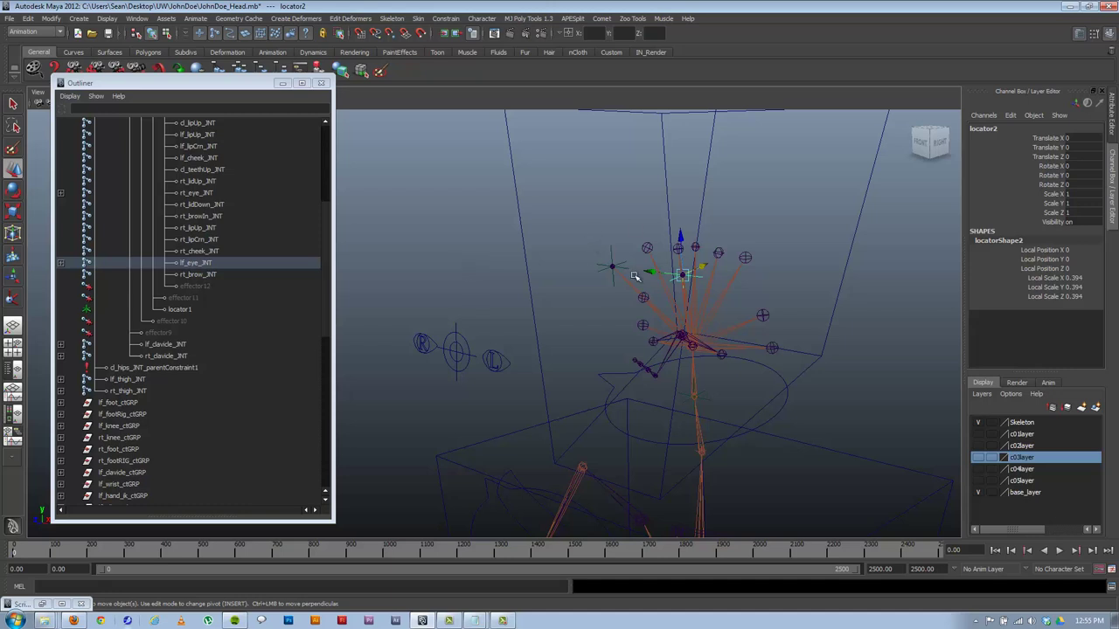
alt+drag(644, 298, 734, 341)
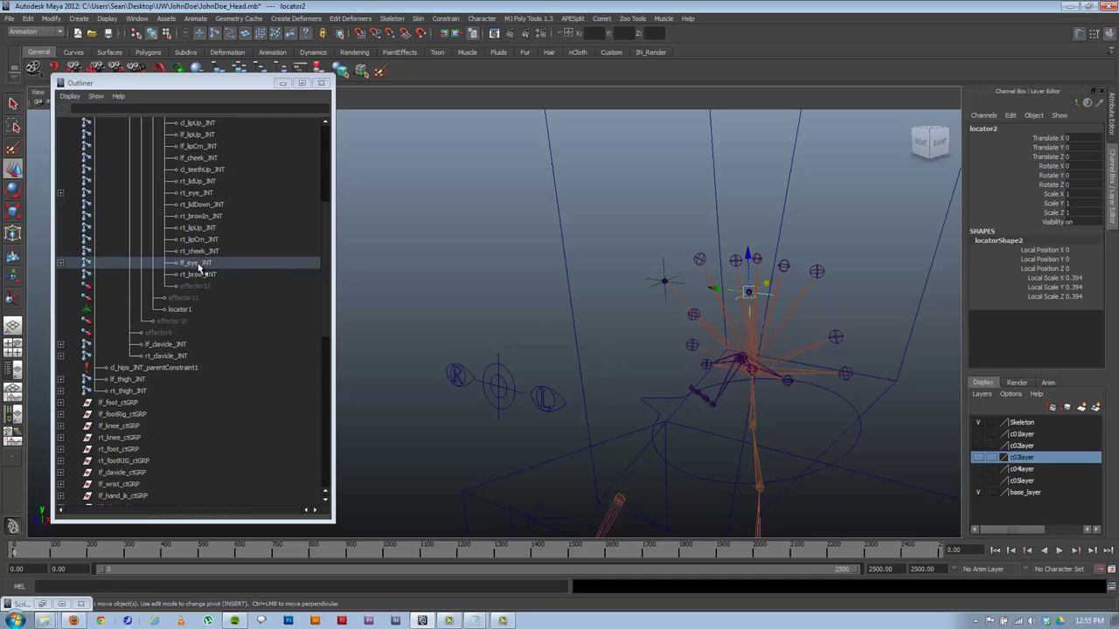
Try a point constraint from lf_eye_CTRL to lf_eye_JNT, then undo it and clear the selection
click(544, 398)
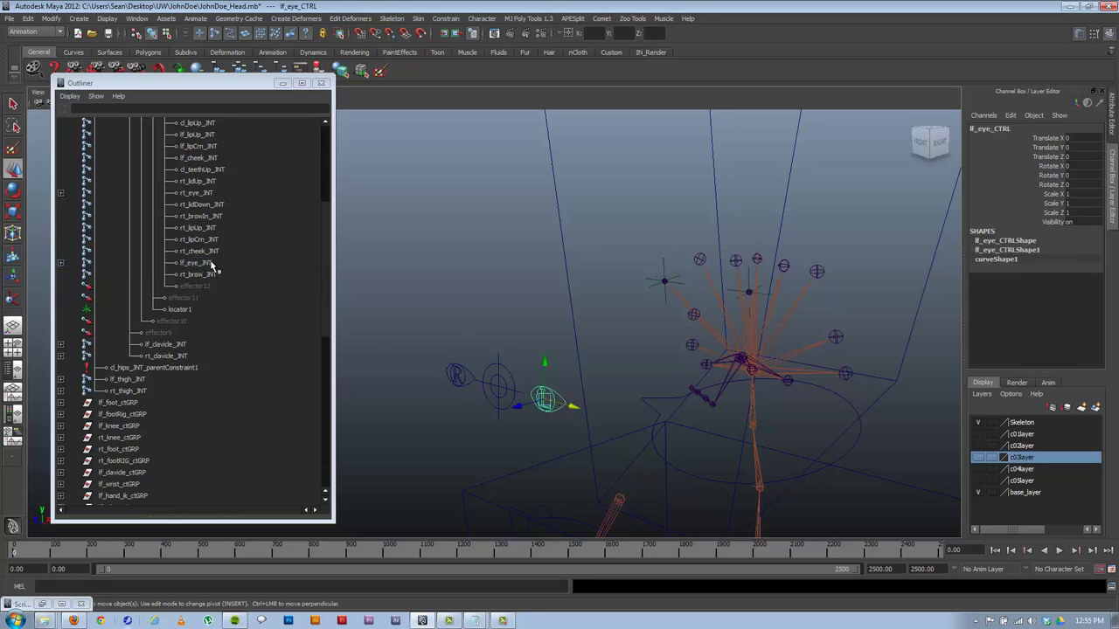
click(202, 262)
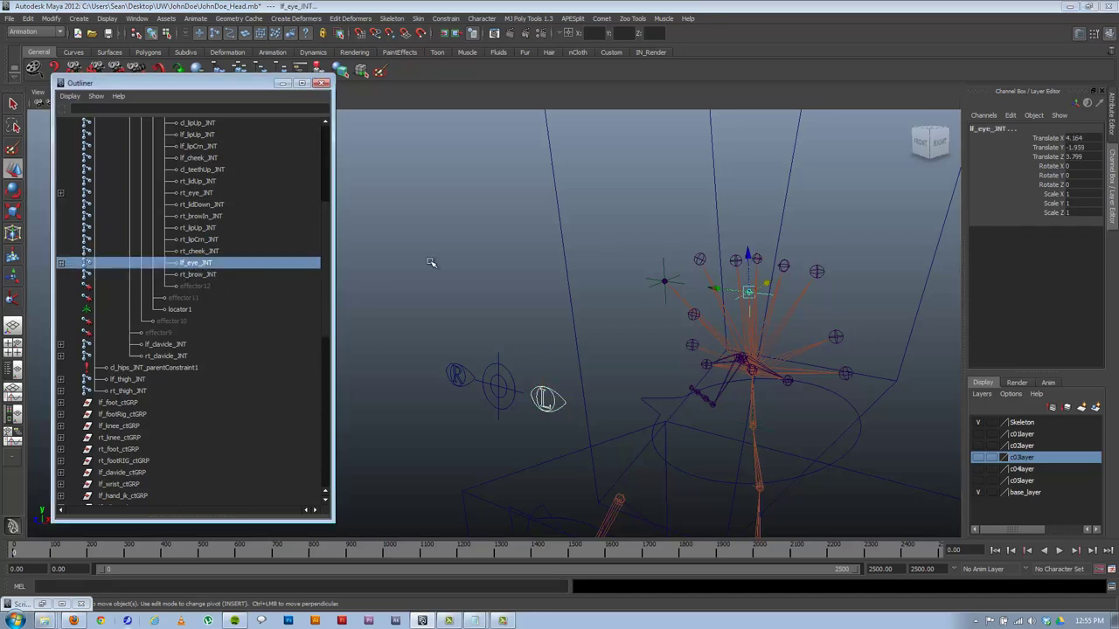
click(475, 18)
mouse_move(446, 19)
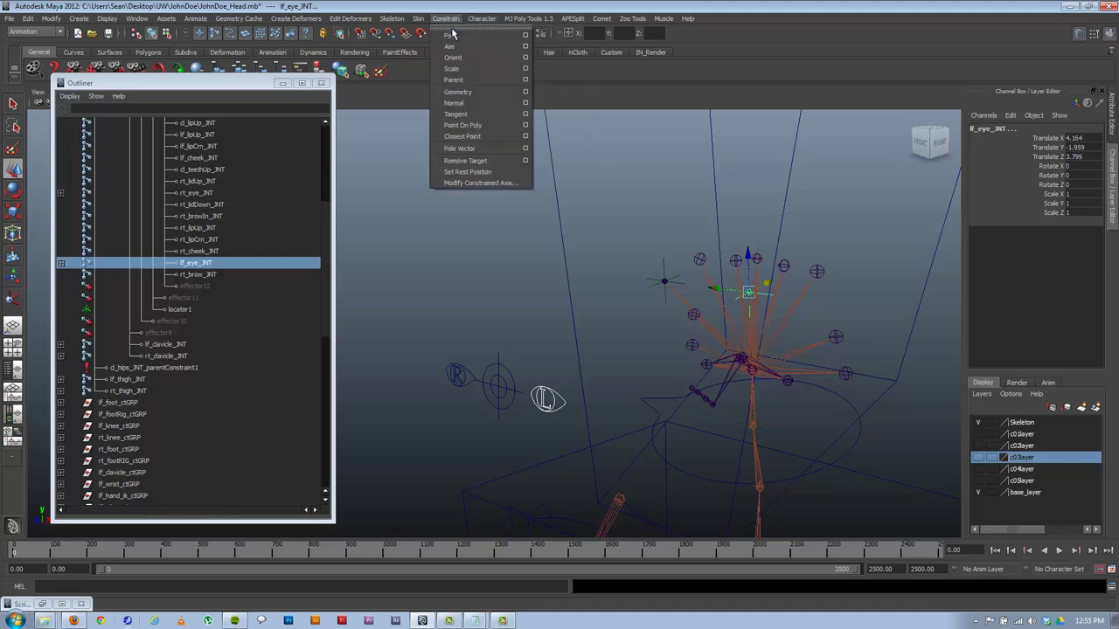
click(451, 26)
click(450, 29)
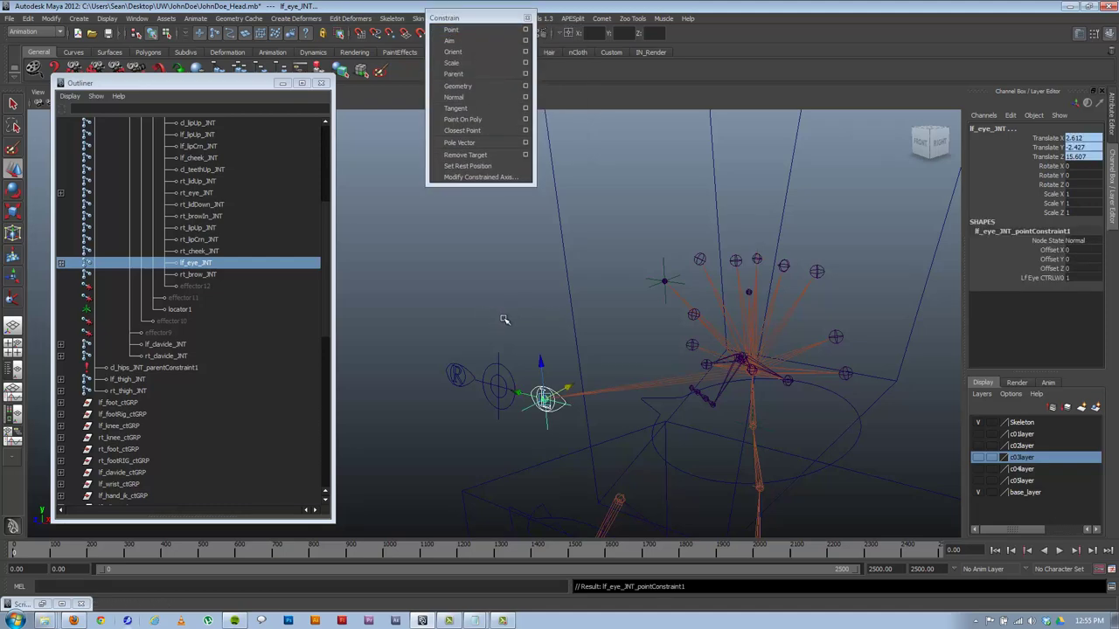
key(ctrl+z)
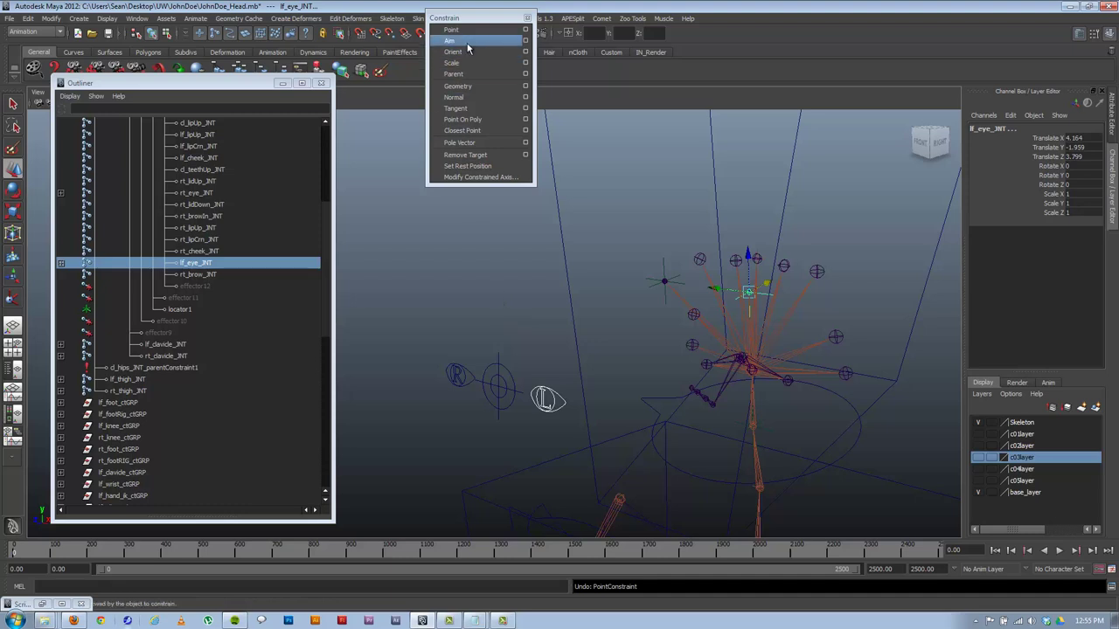
click(527, 17)
click(543, 414)
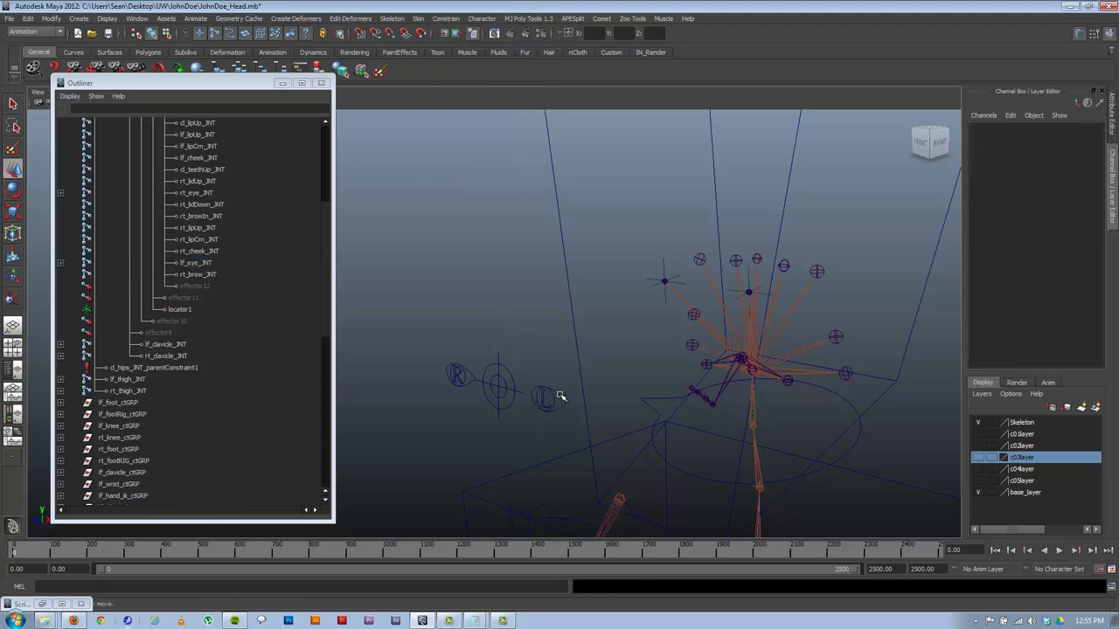
Select lf_eye_CTRL and lf_eye_JNT, open the Aim constraint options and reset them to their defaults
click(556, 398)
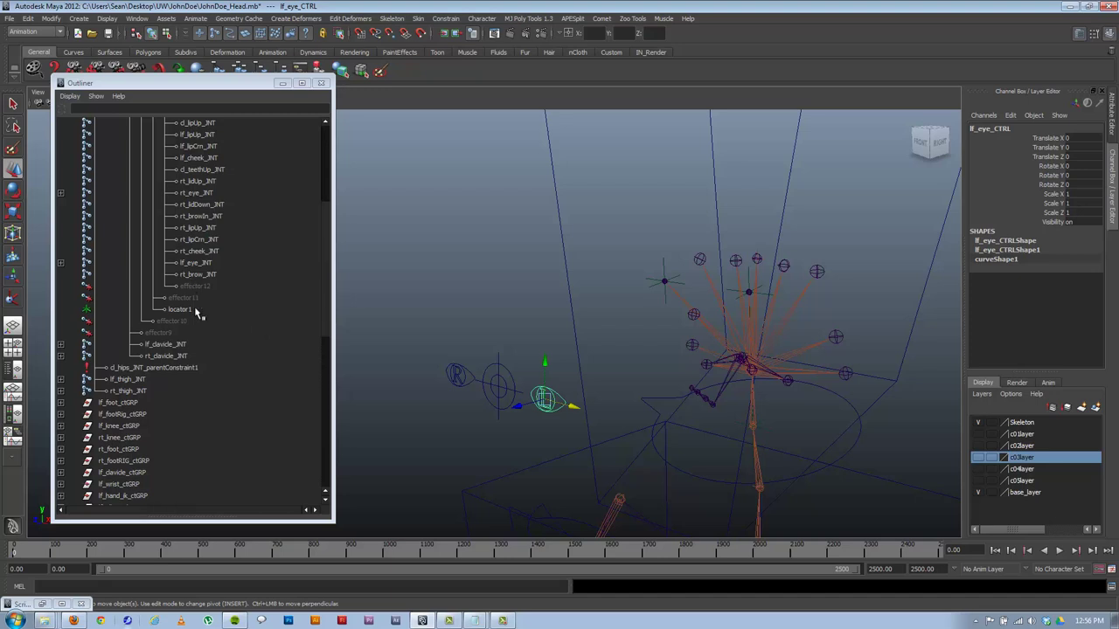
click(216, 264)
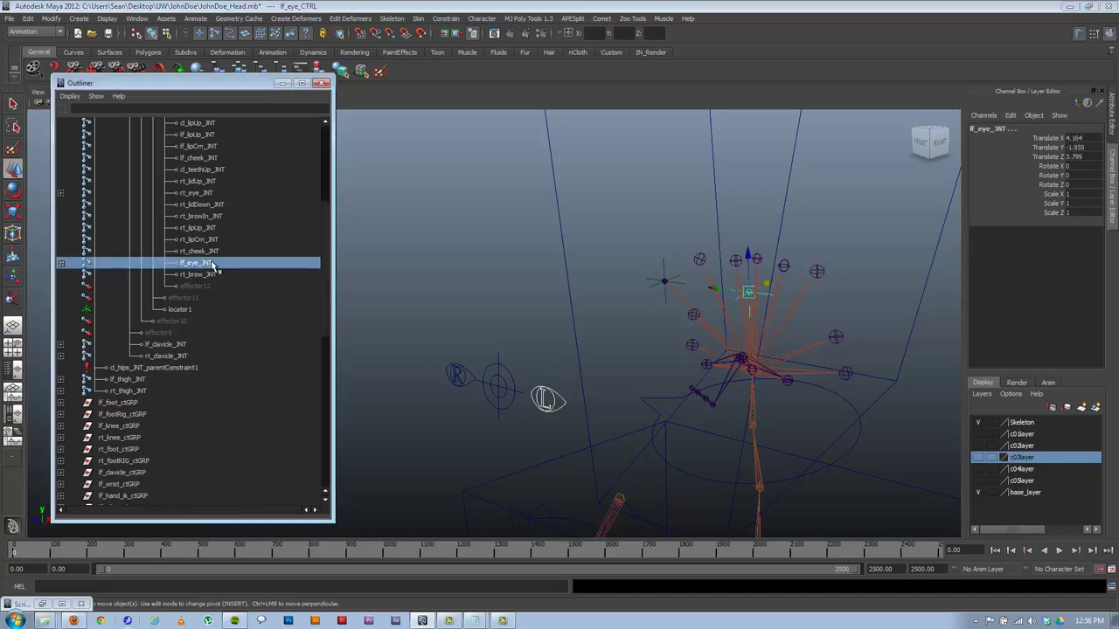
click(446, 19)
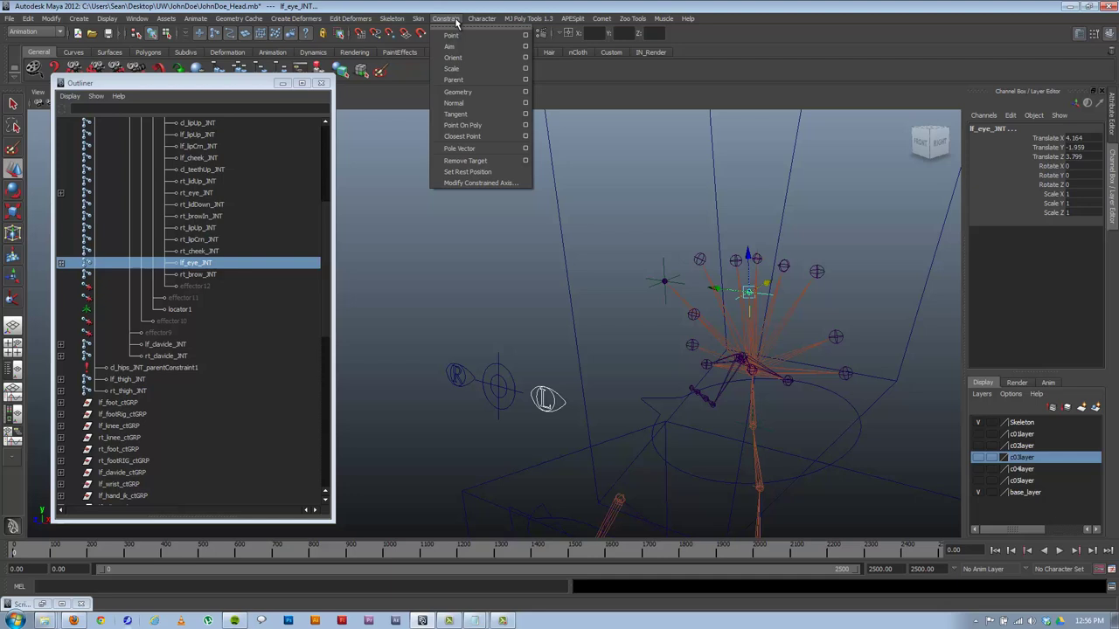
click(526, 47)
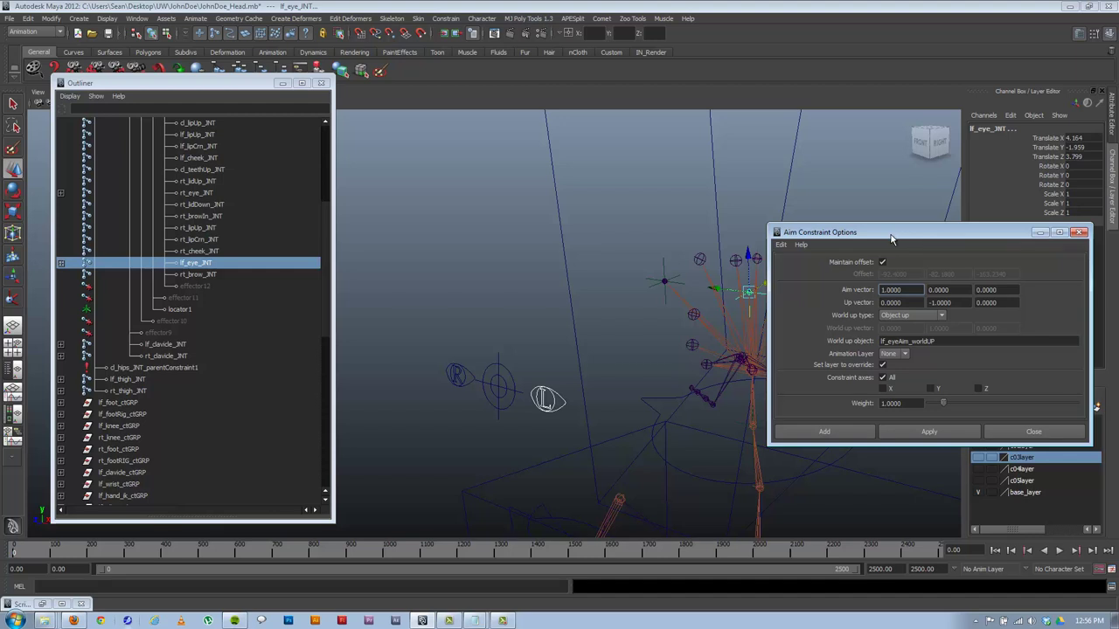
drag(892, 238, 861, 62)
click(749, 69)
click(760, 97)
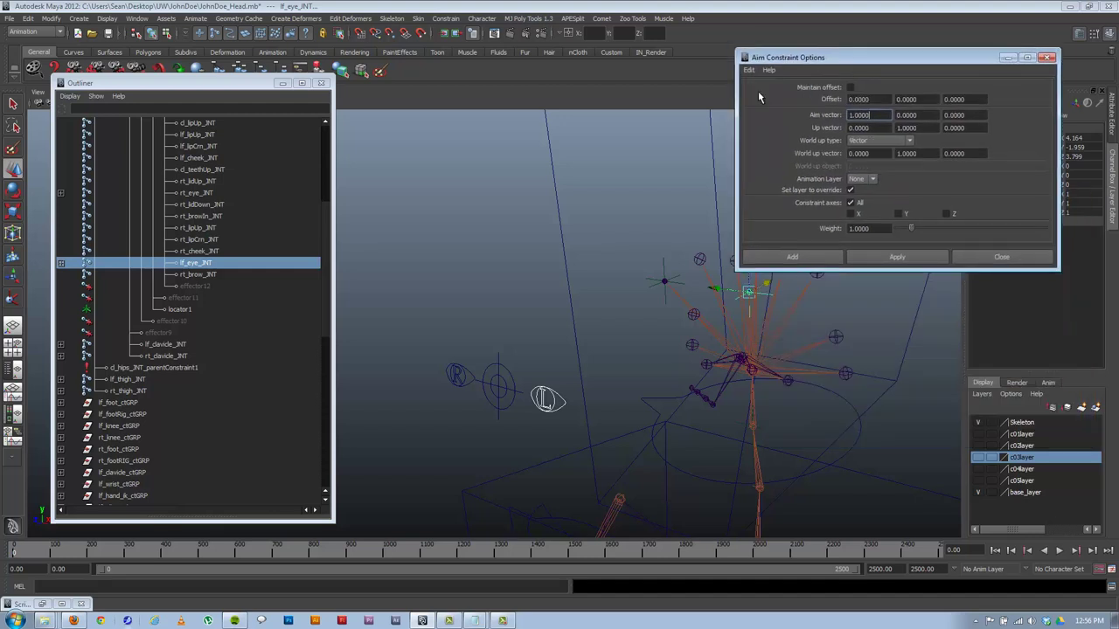
Set the aim constraint to maintain offset, aim vector -1, 0, 0, up vector 0, 0, 1 and world up type Object rotation up
click(853, 87)
drag(852, 63, 338, 90)
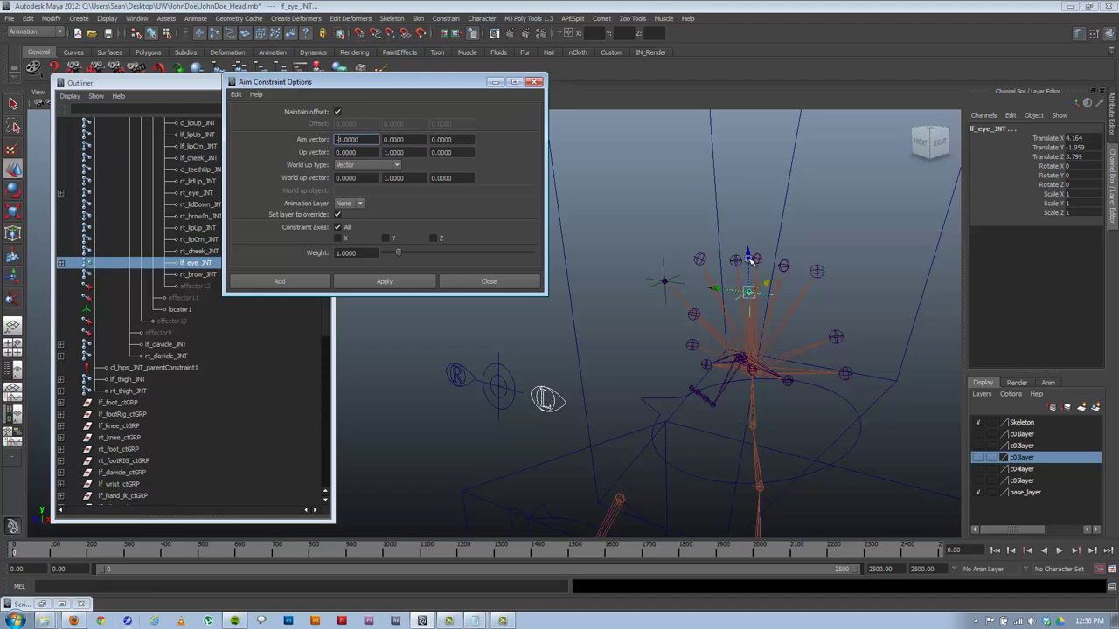
text(-)
double_click(394, 152)
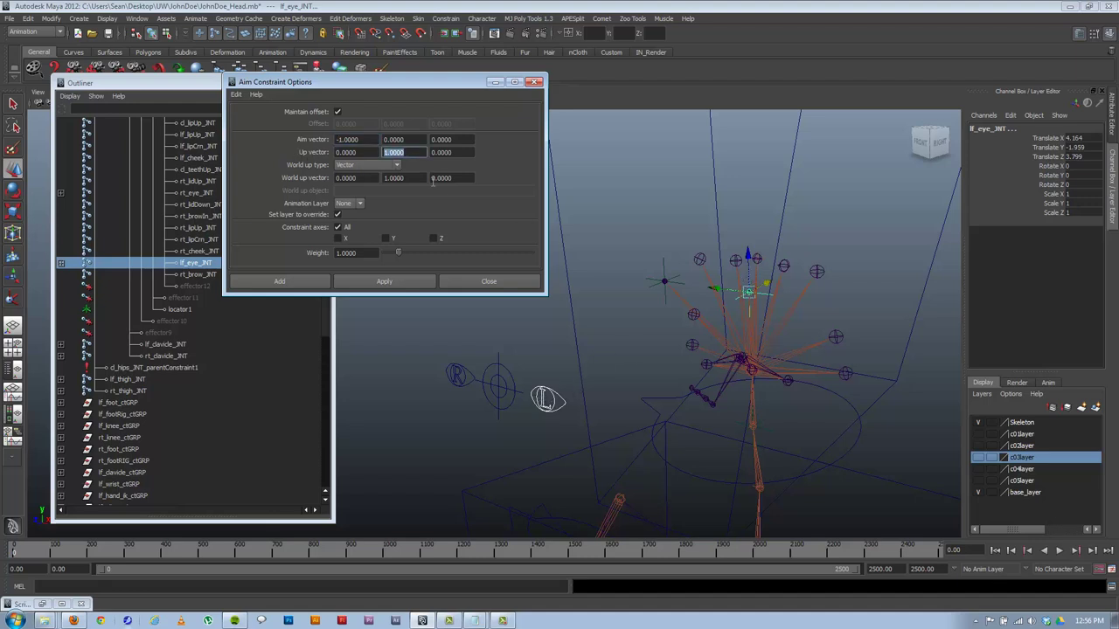
text(0)
key(Tab)
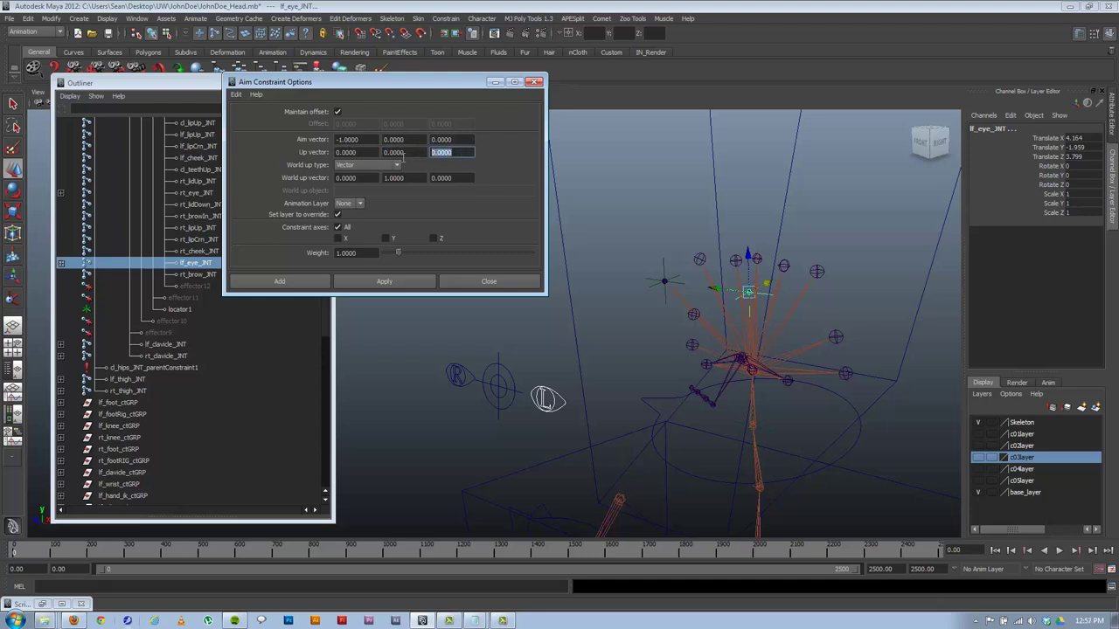
text(1)
click(461, 140)
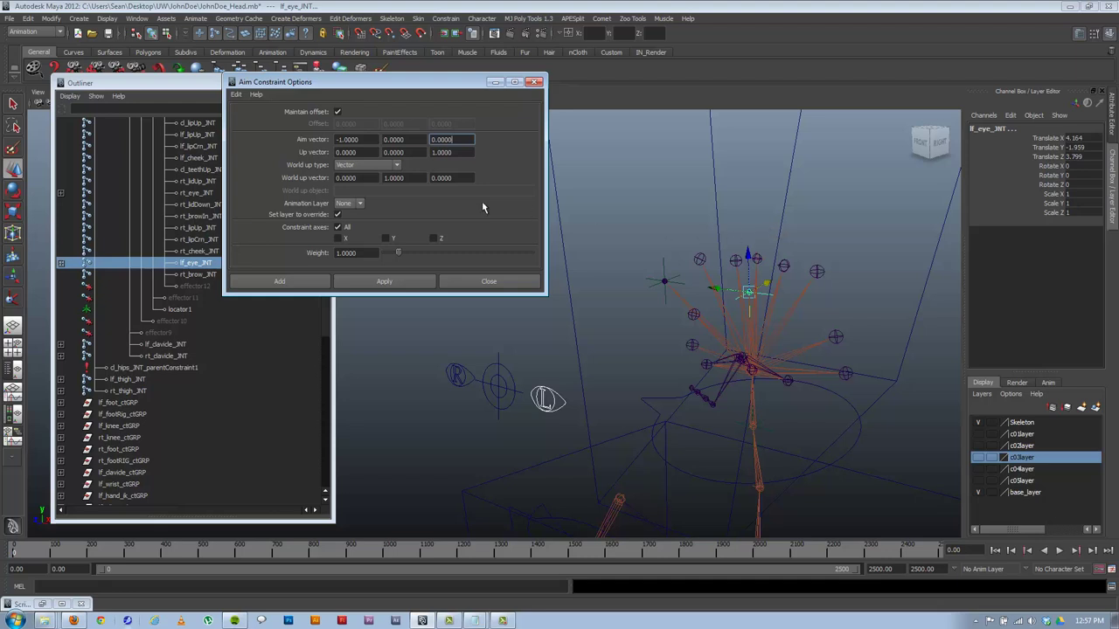
click(390, 165)
click(386, 192)
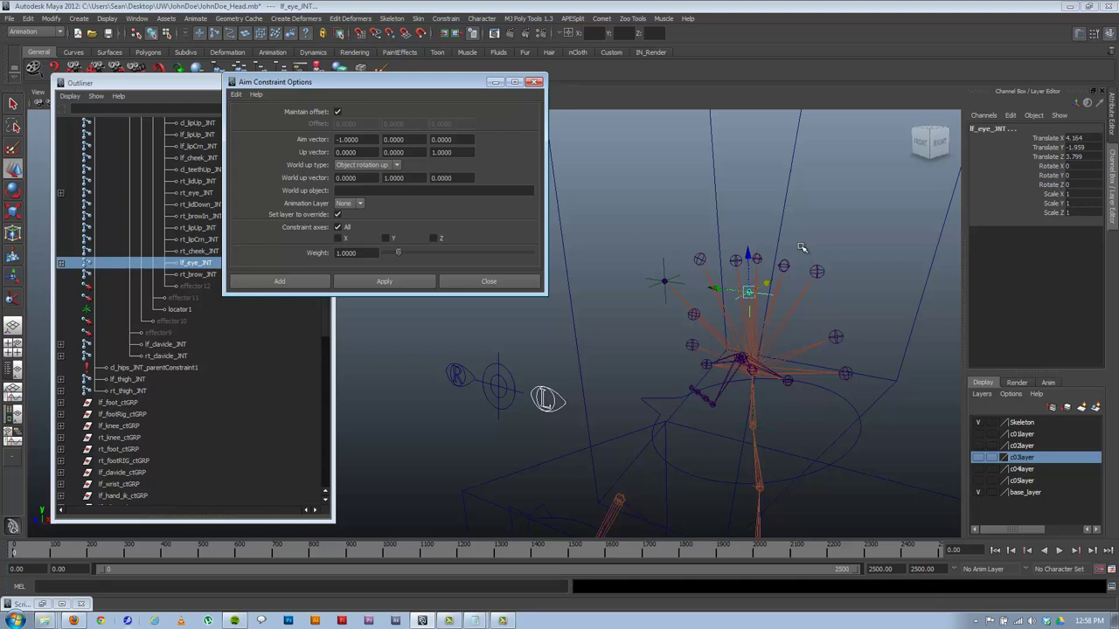
Create an empty group with nothing selected and rename it eyeUpVector_GRP
click(397, 424)
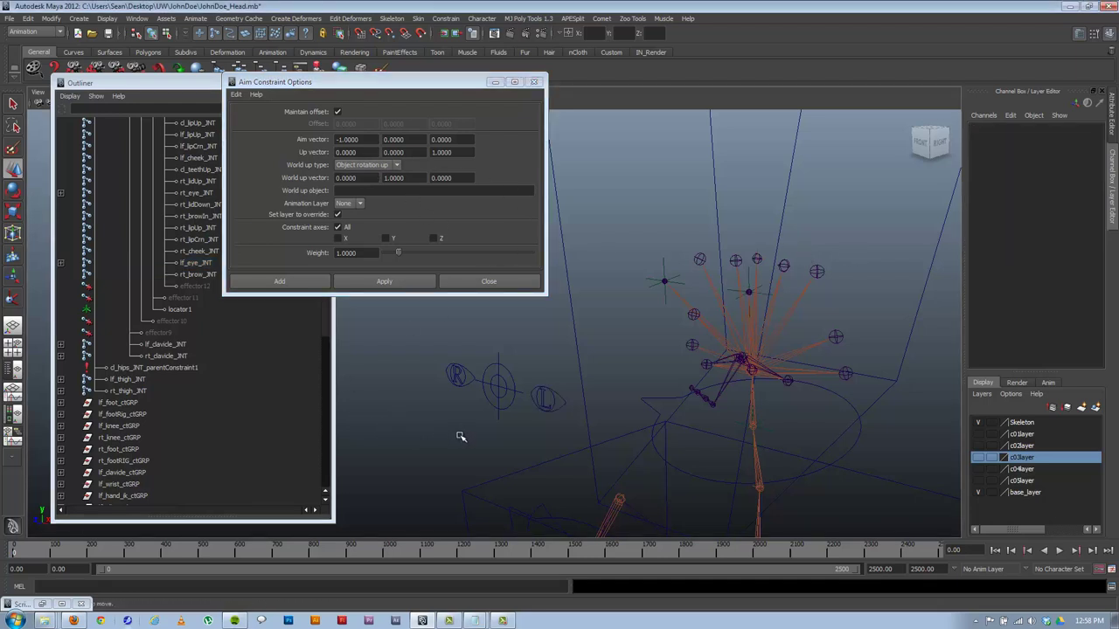
key(ctrl+o)
click(606, 312)
key(ctrl+g)
drag(329, 330, 324, 485)
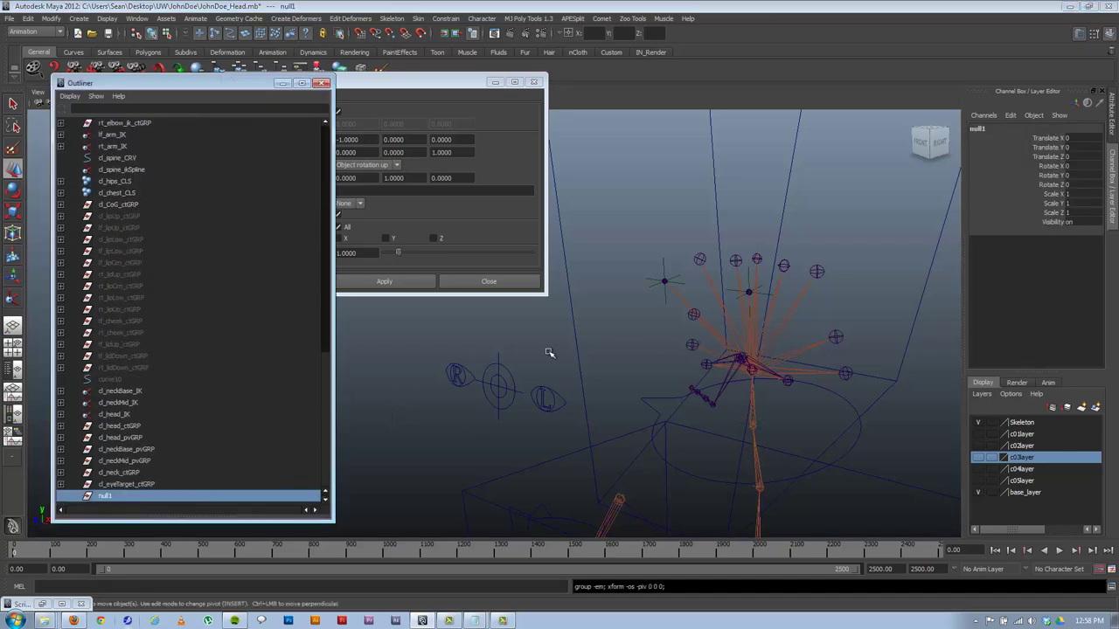
double_click(131, 497)
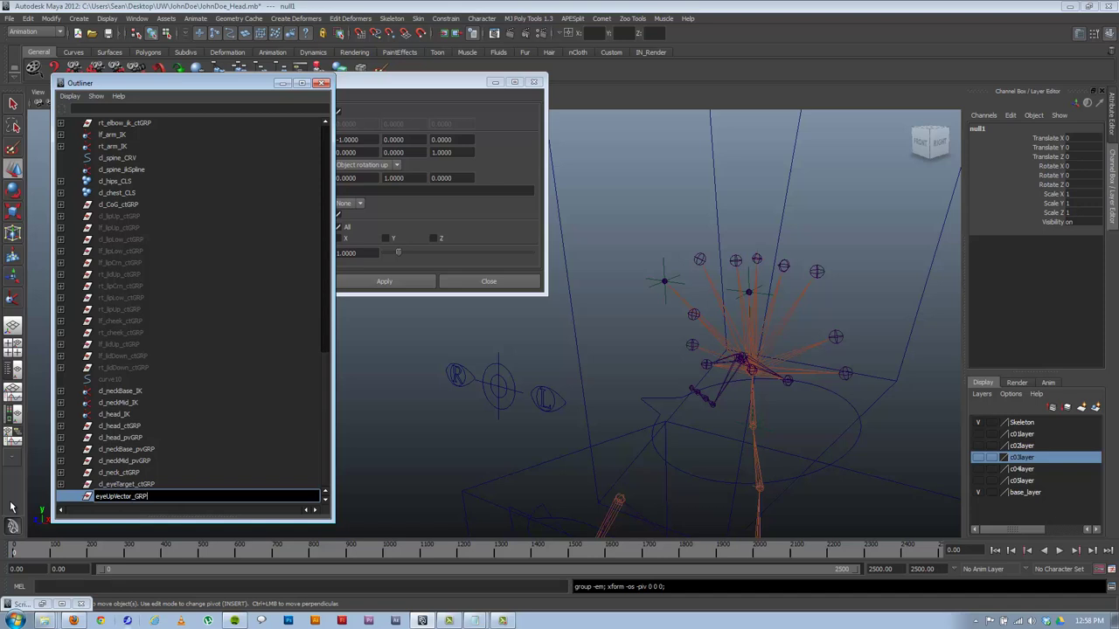
key(Return)
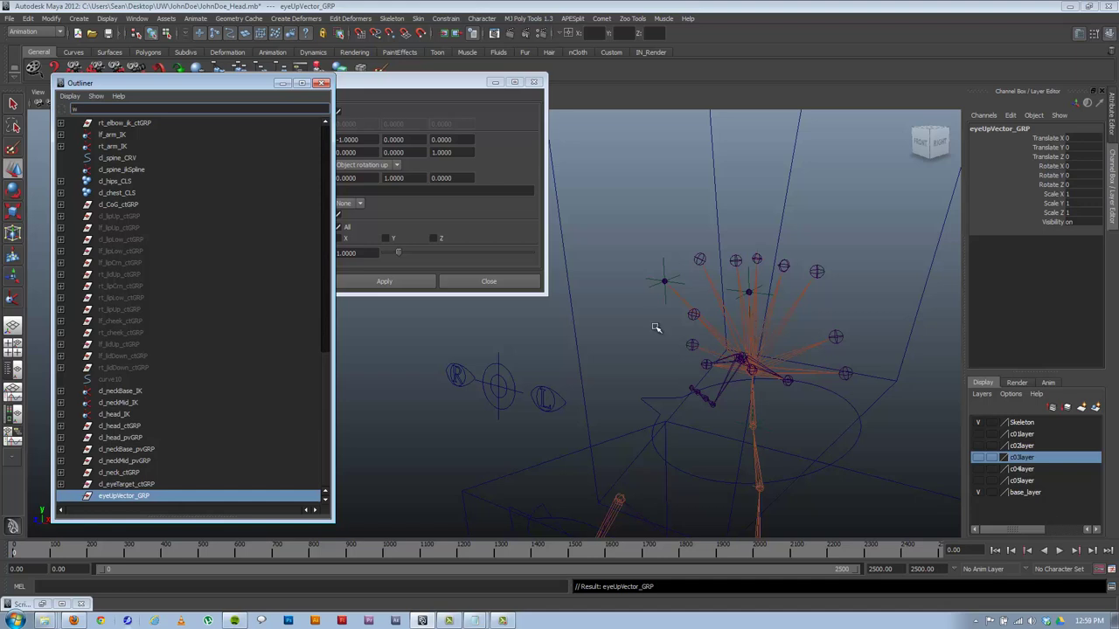
text(w)
drag(117, 110, 24, 130)
key(BackSpace)
key(Return)
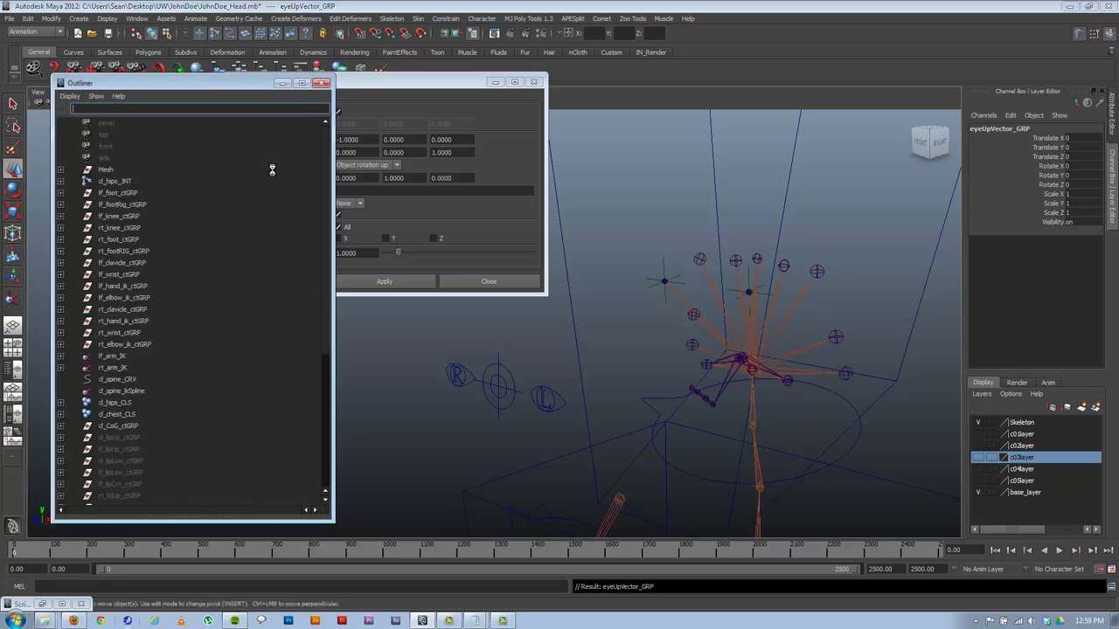
drag(328, 337, 332, 503)
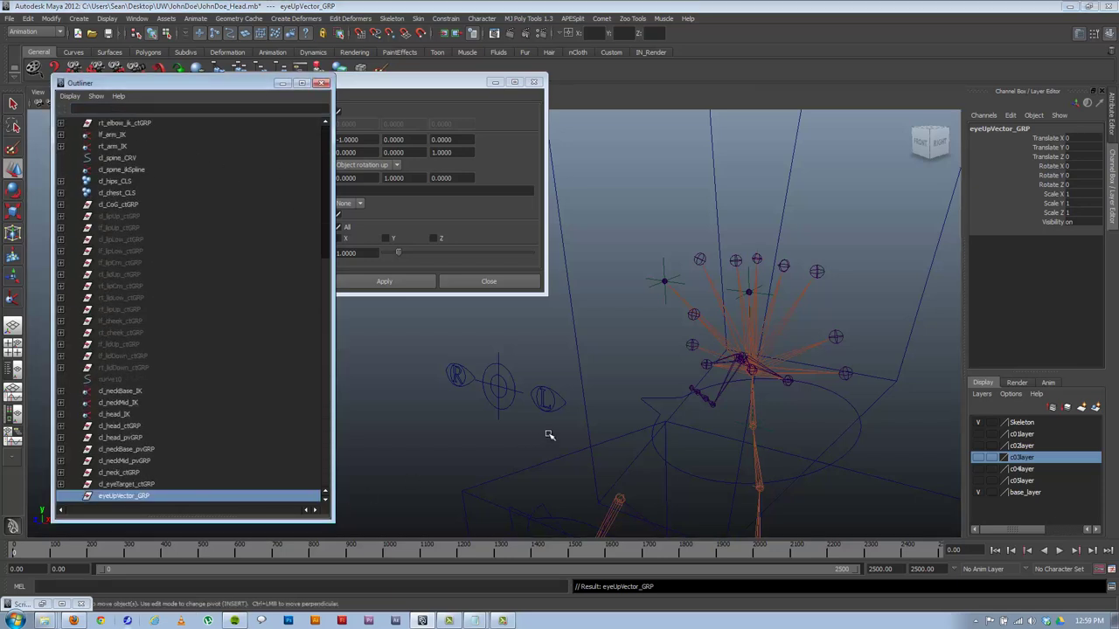
Snap eyeUpVector_GRP to the head joint, then move it above and between the eyes to about Y 93.732, Z 3.564
key(v)
middle_drag(776, 350, 759, 361)
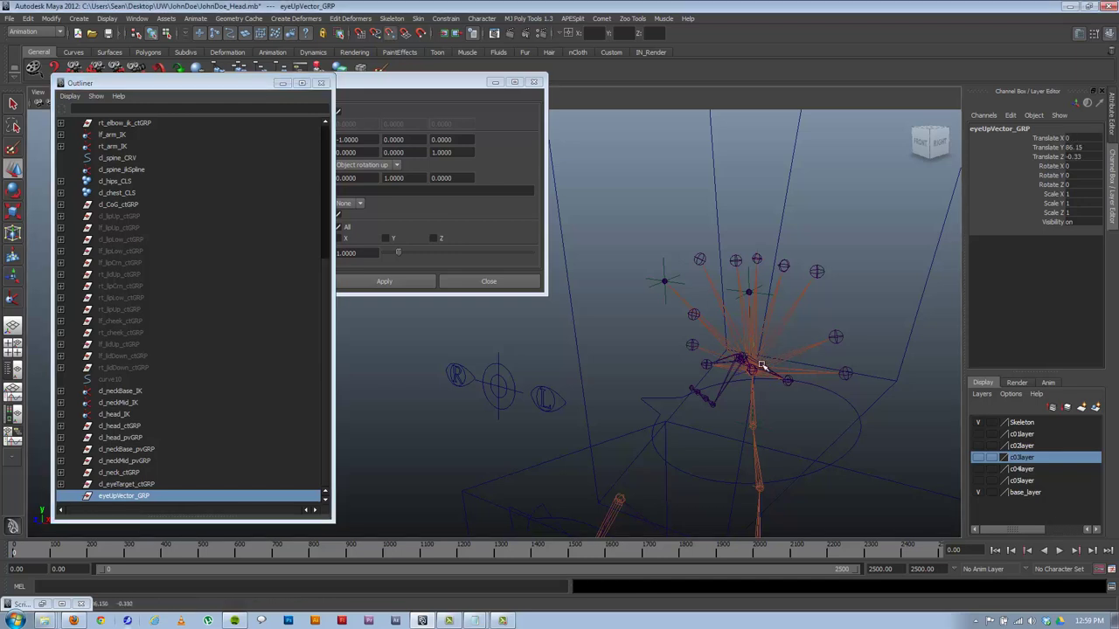
drag(751, 335, 743, 206)
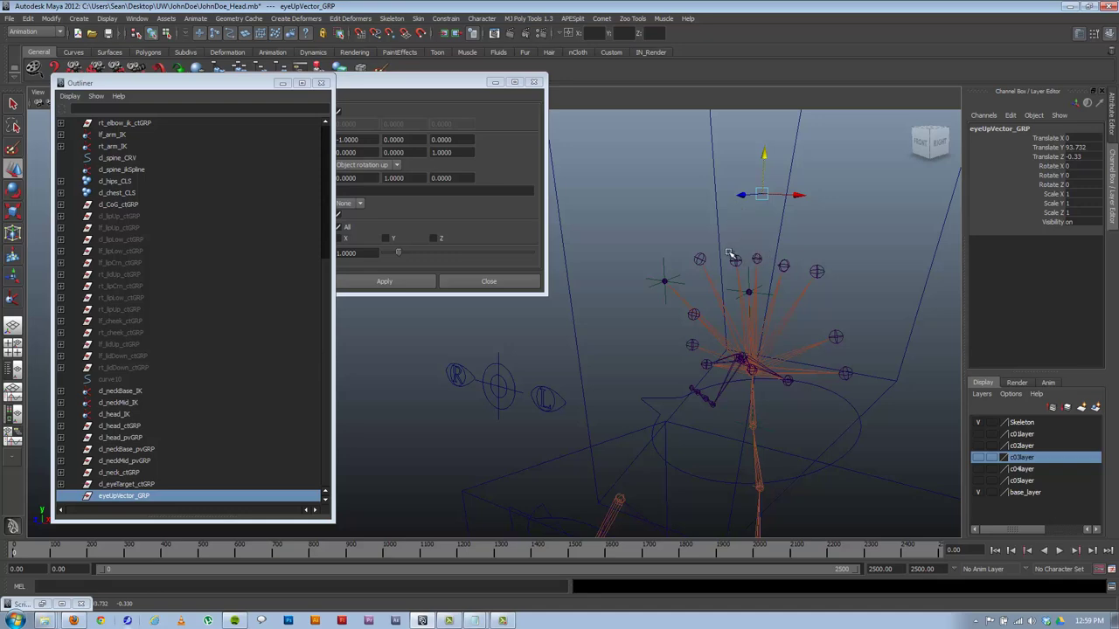
alt+drag(729, 253, 666, 248)
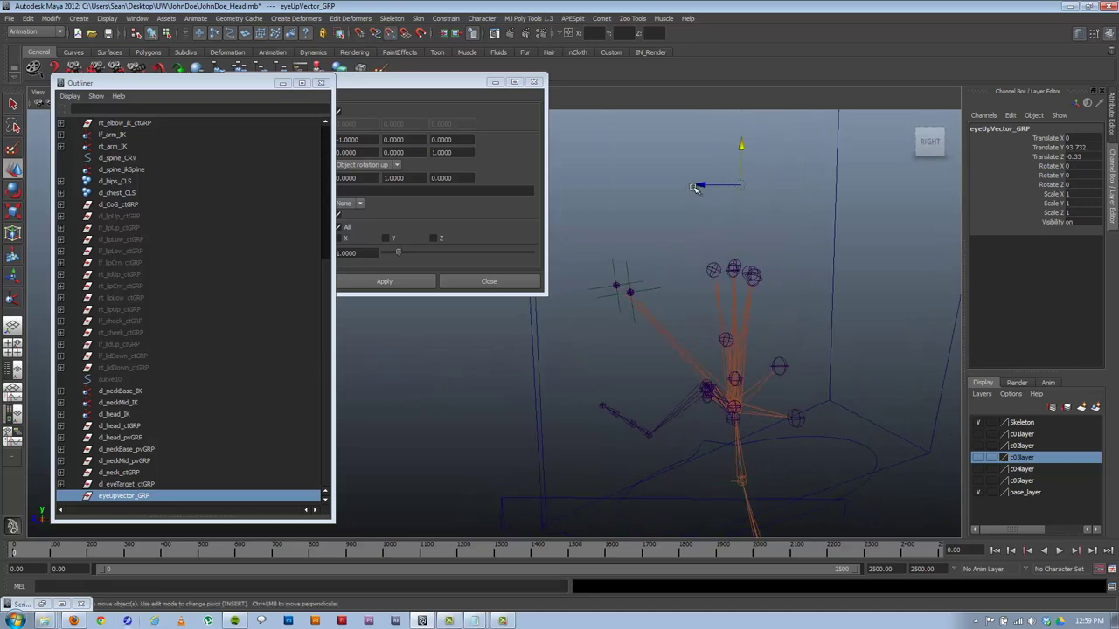
drag(694, 187, 632, 290)
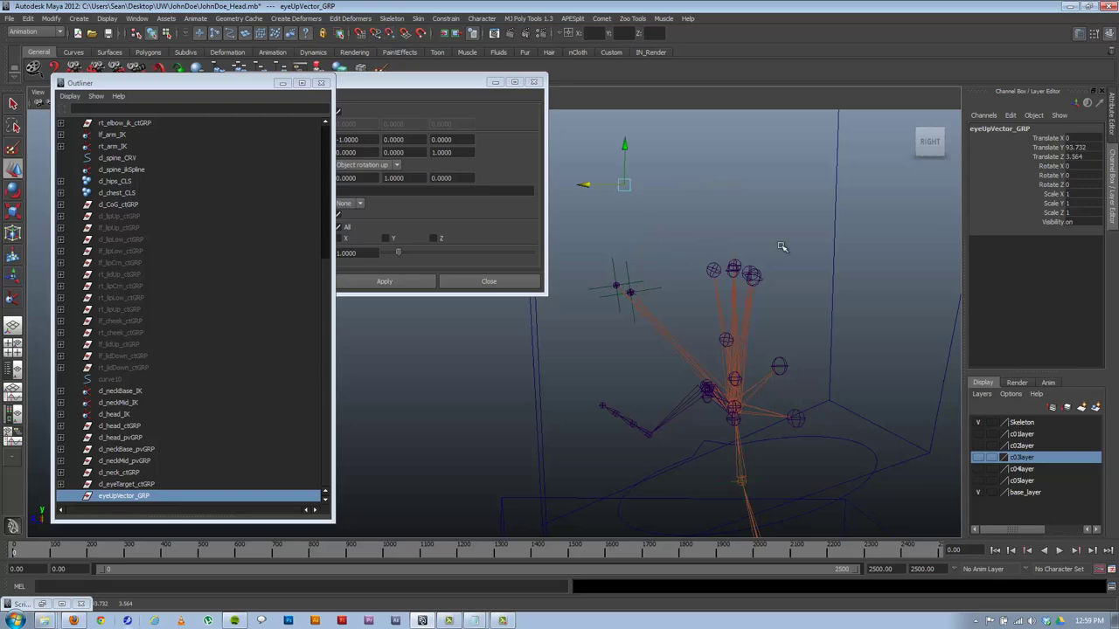
alt+drag(782, 248, 734, 257)
mouse_move(595, 258)
alt+mouse_down()
mouse_move(637, 268)
mouse_move(600, 260)
alt+mouse_up()
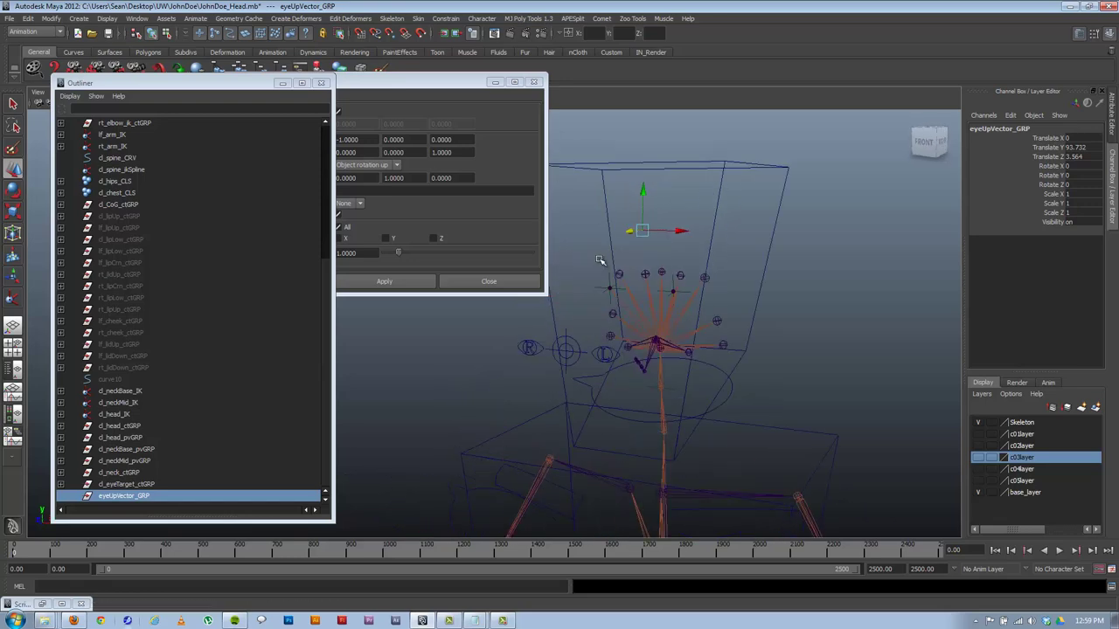
alt+right_drag(599, 260, 679, 306)
Parent-constrain eyeUpVector_GRP to cl_head_JNT
click(1020, 128)
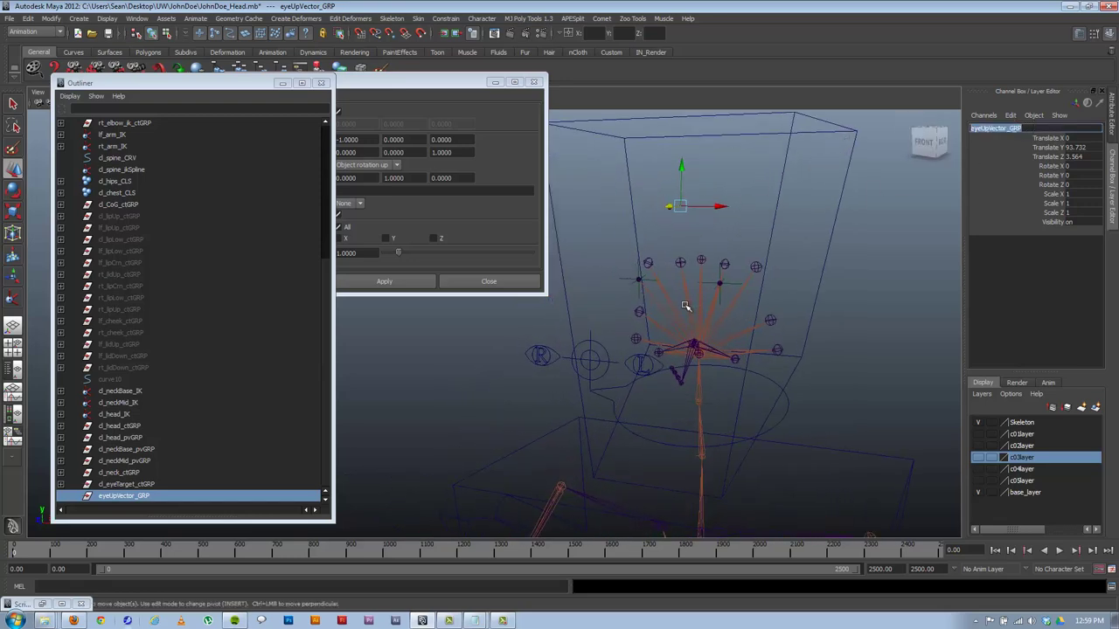
click(857, 298)
click(700, 315)
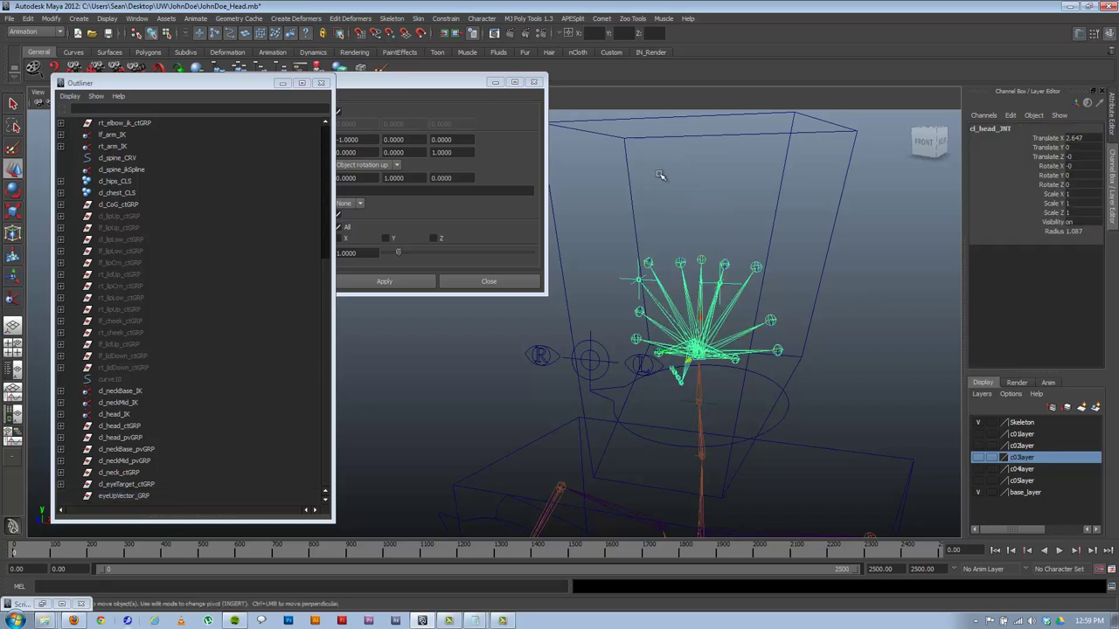
click(112, 497)
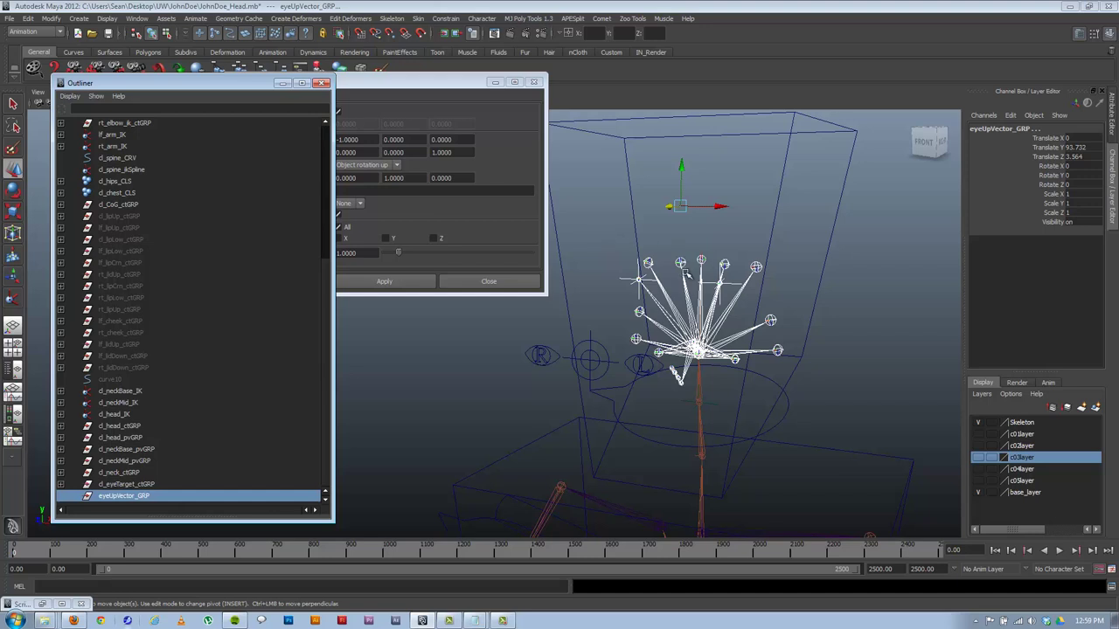
click(477, 19)
click(470, 84)
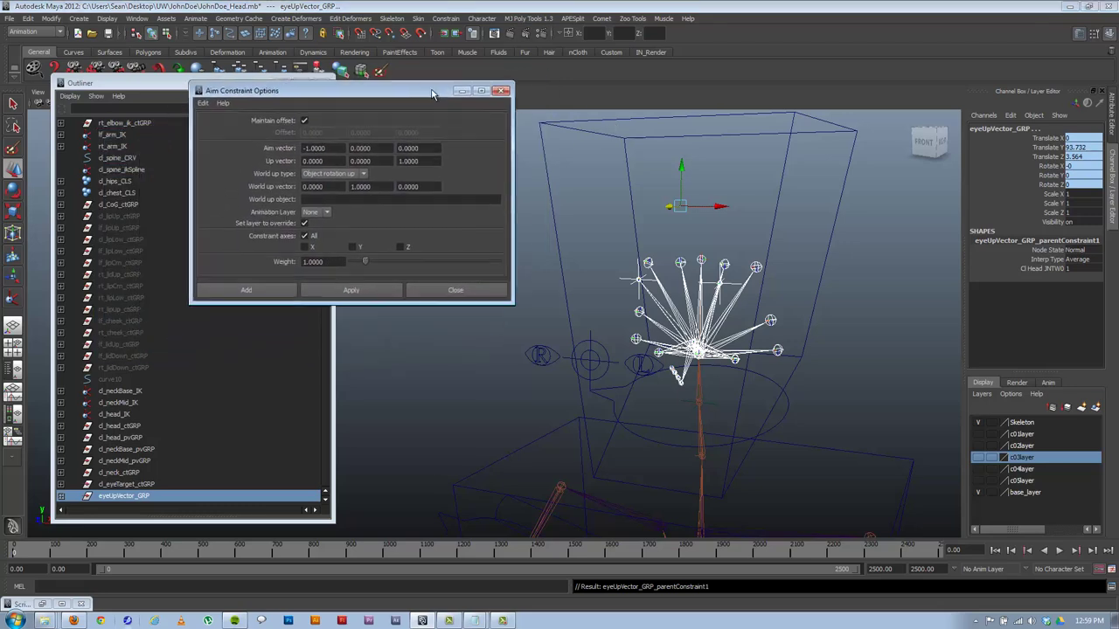
Select lf_eye_CTRL, expand the joint hierarchy from cl_hips_JNT down to cl_head_JNT, and add lf_eye_JNT to the selection
drag(432, 94, 437, 91)
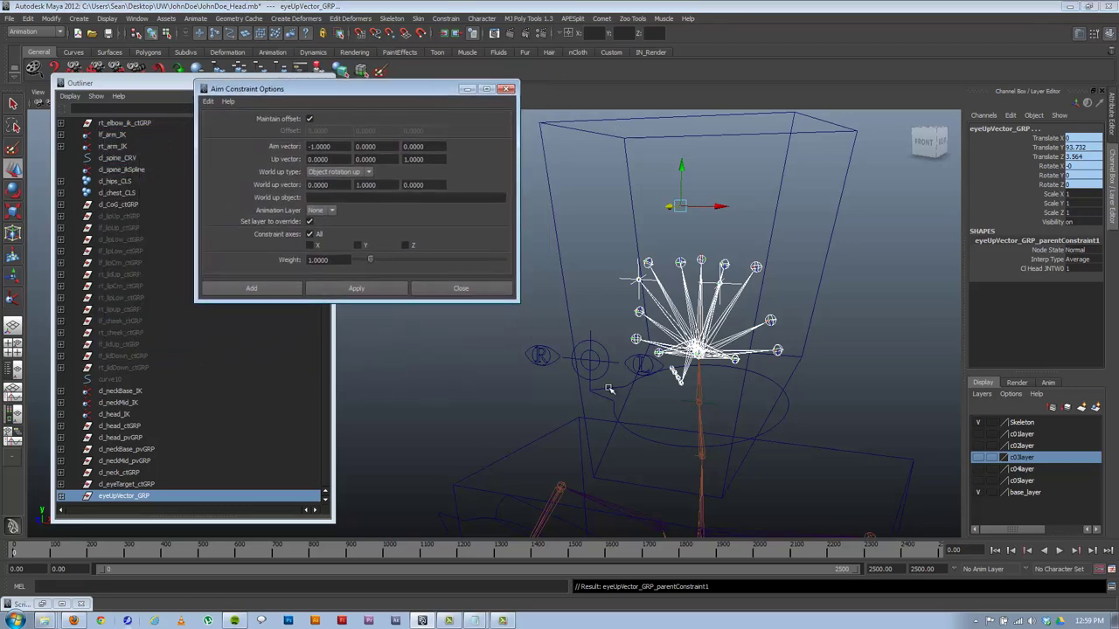
click(647, 367)
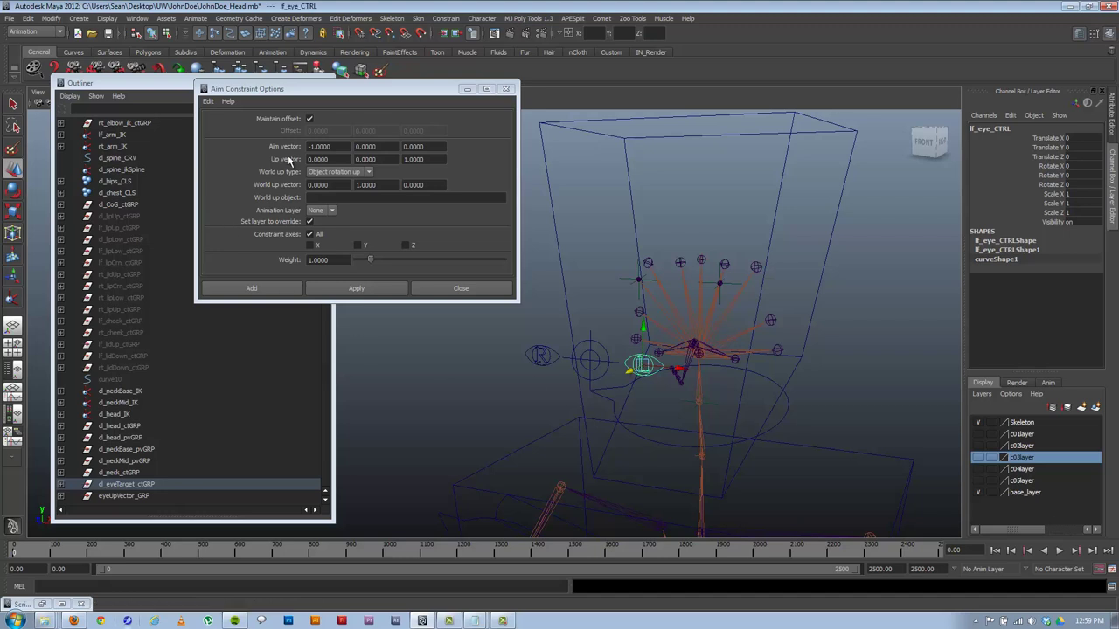
drag(328, 91, 515, 72)
drag(329, 289, 339, 144)
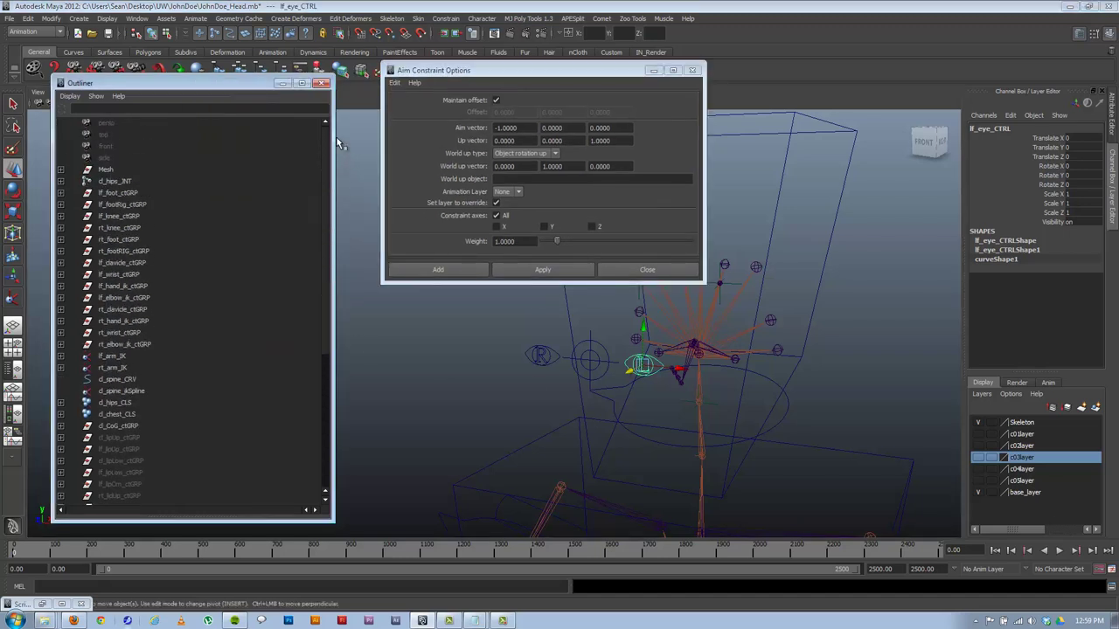
click(61, 181)
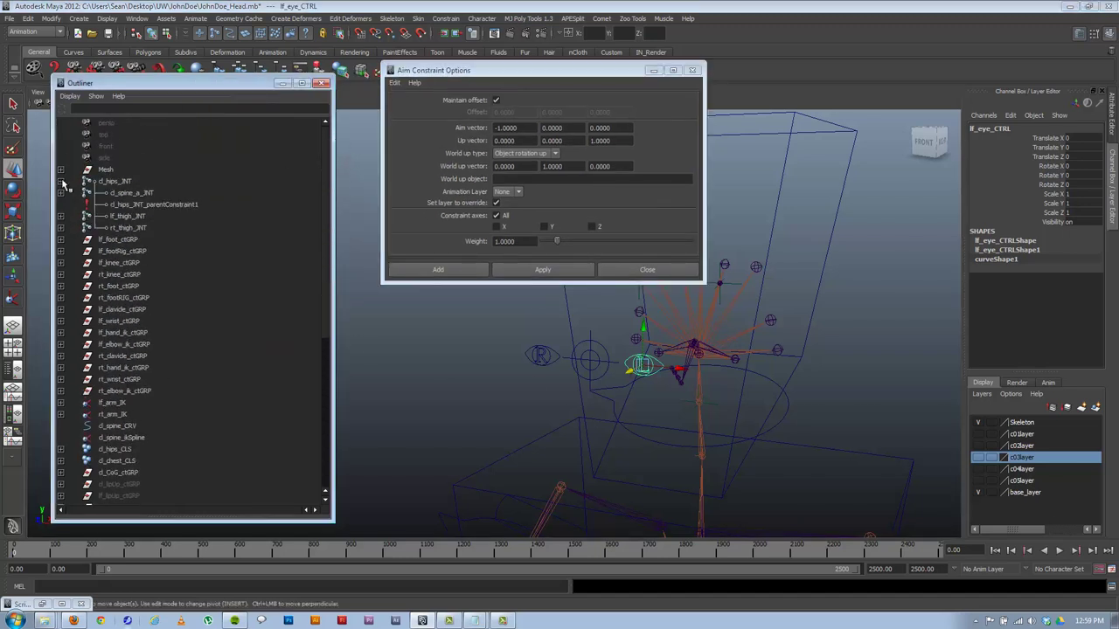
click(61, 192)
click(61, 204)
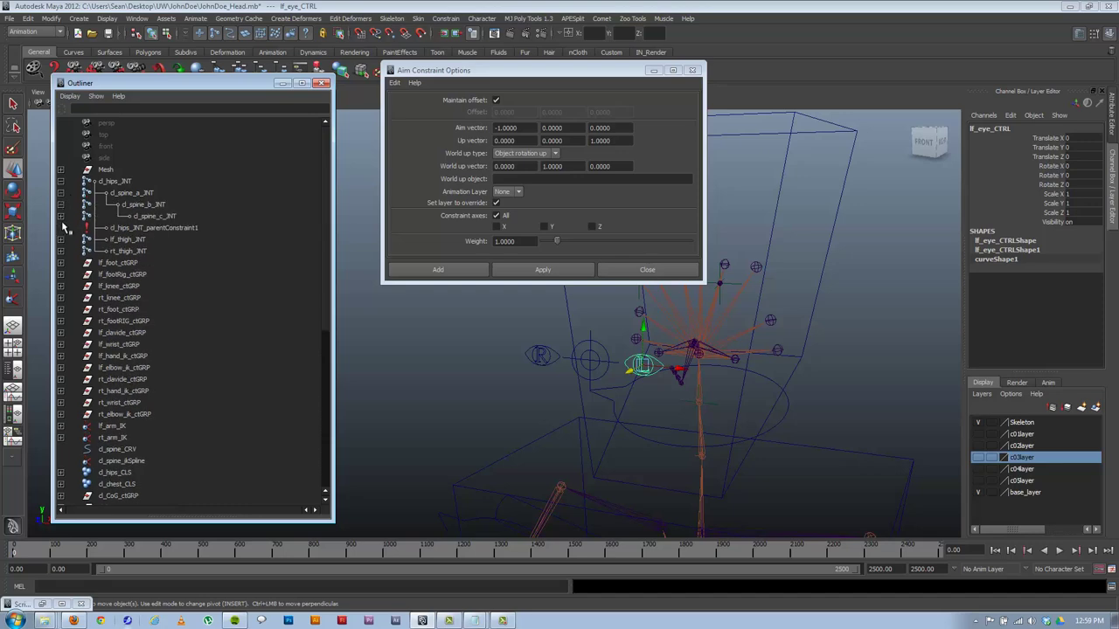
click(61, 216)
click(61, 227)
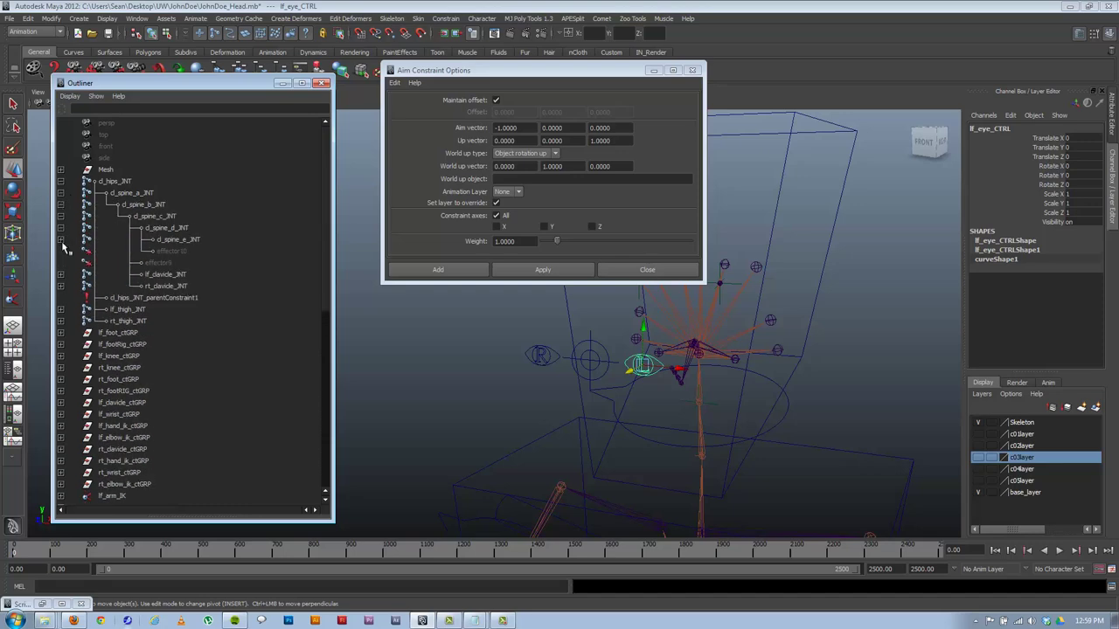
click(61, 239)
click(61, 251)
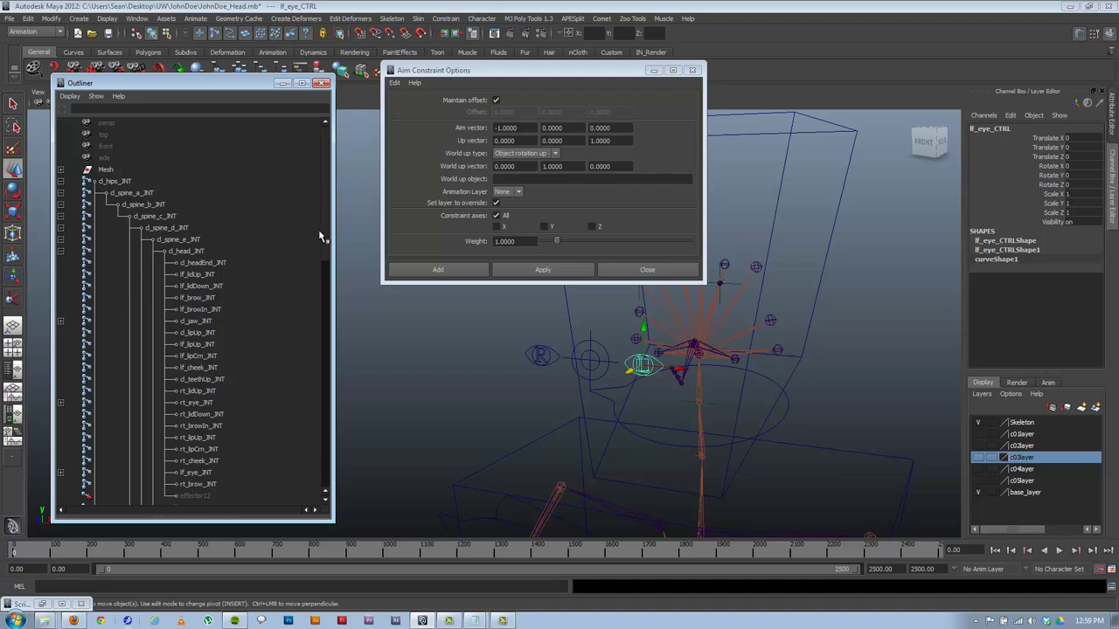
scroll(320, 236, down, 4)
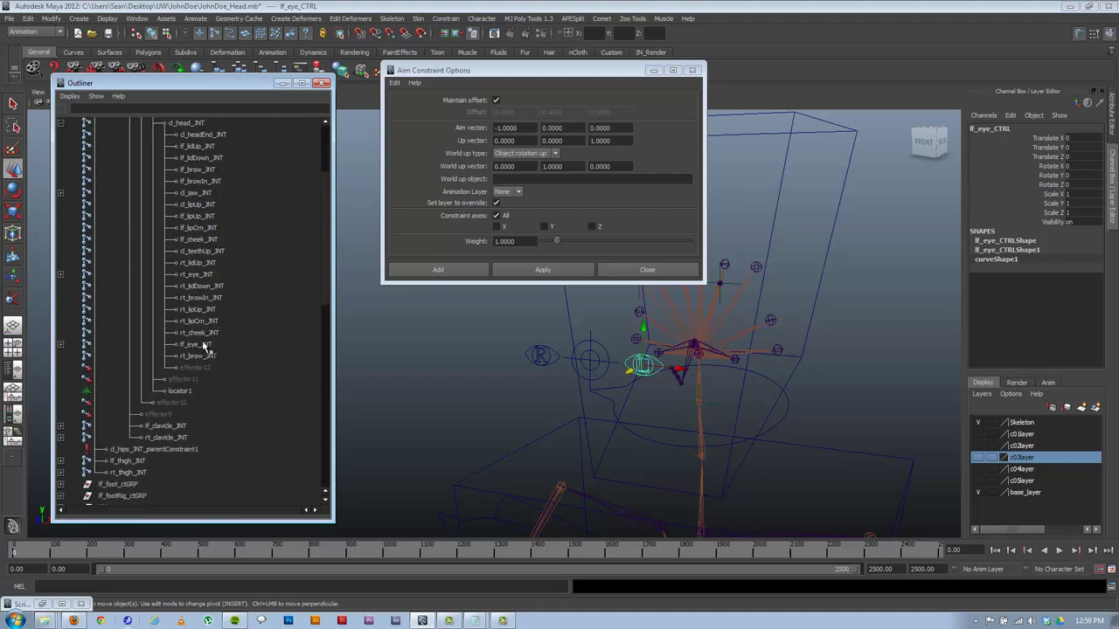
click(197, 344)
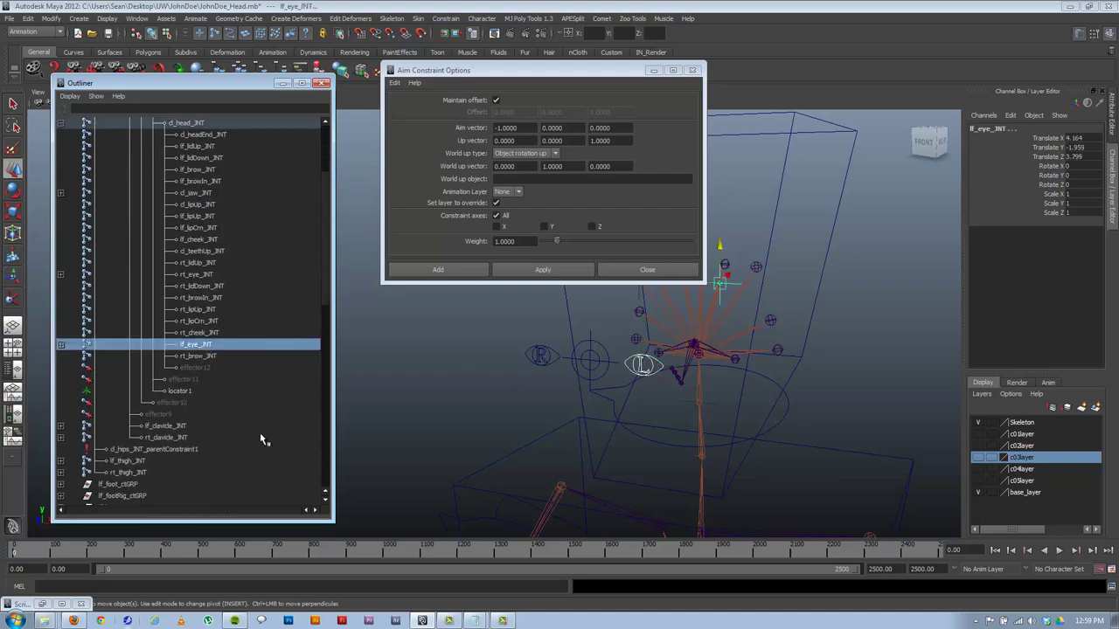
Split the Outliner so the head joints and control groups show together, and reselect lf_eye_CTRL followed by lf_eye_JNT
drag(325, 281, 315, 322)
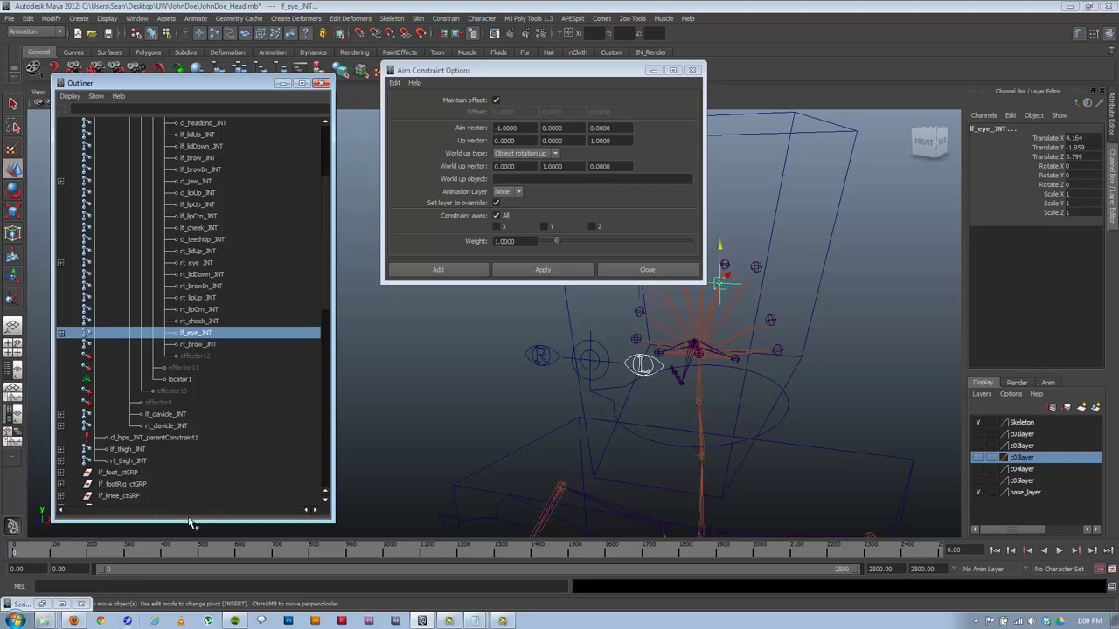
drag(188, 516, 330, 487)
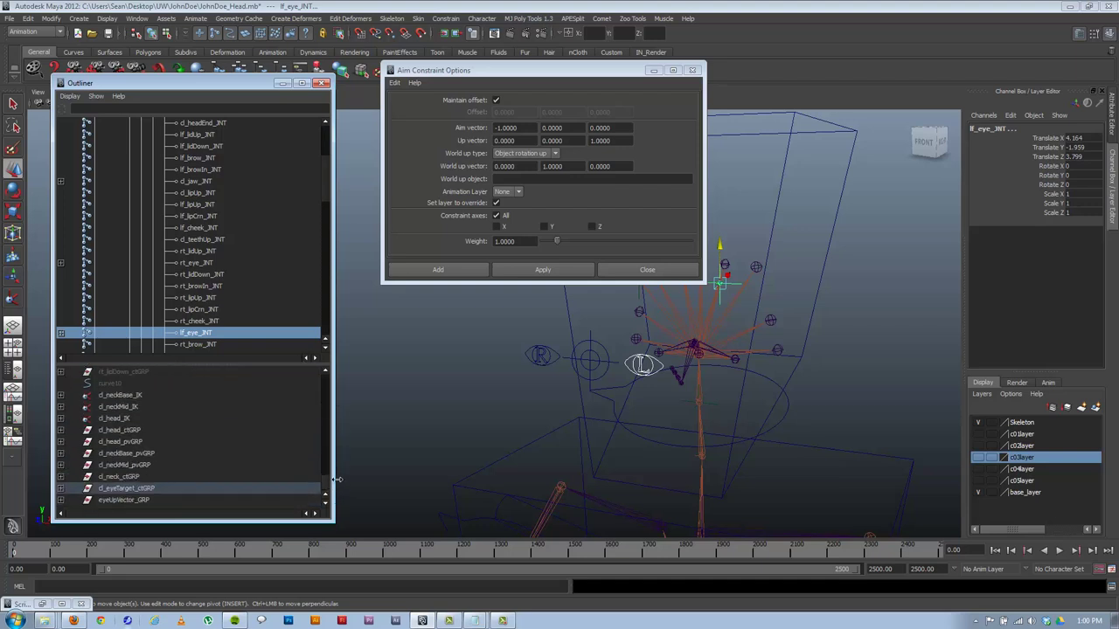
double_click(196, 335)
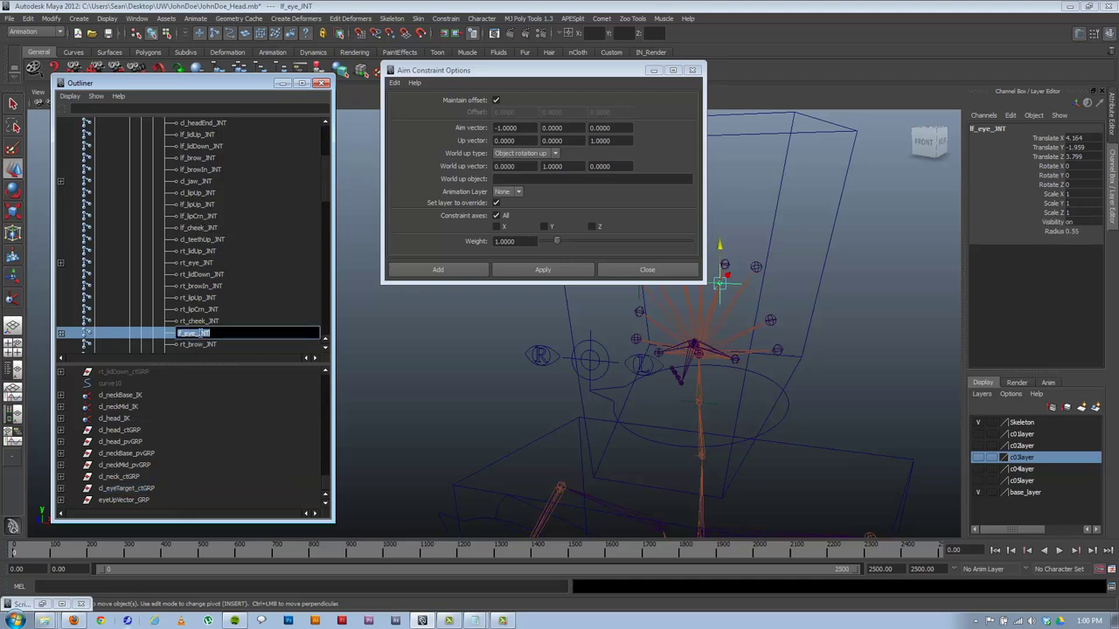
click(146, 491)
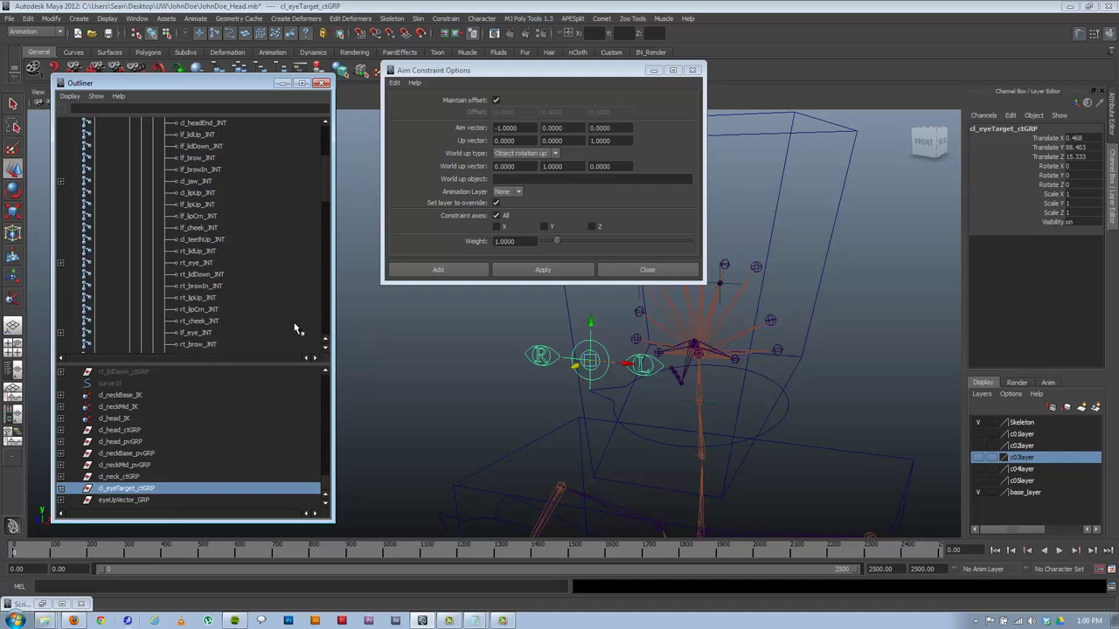
click(644, 368)
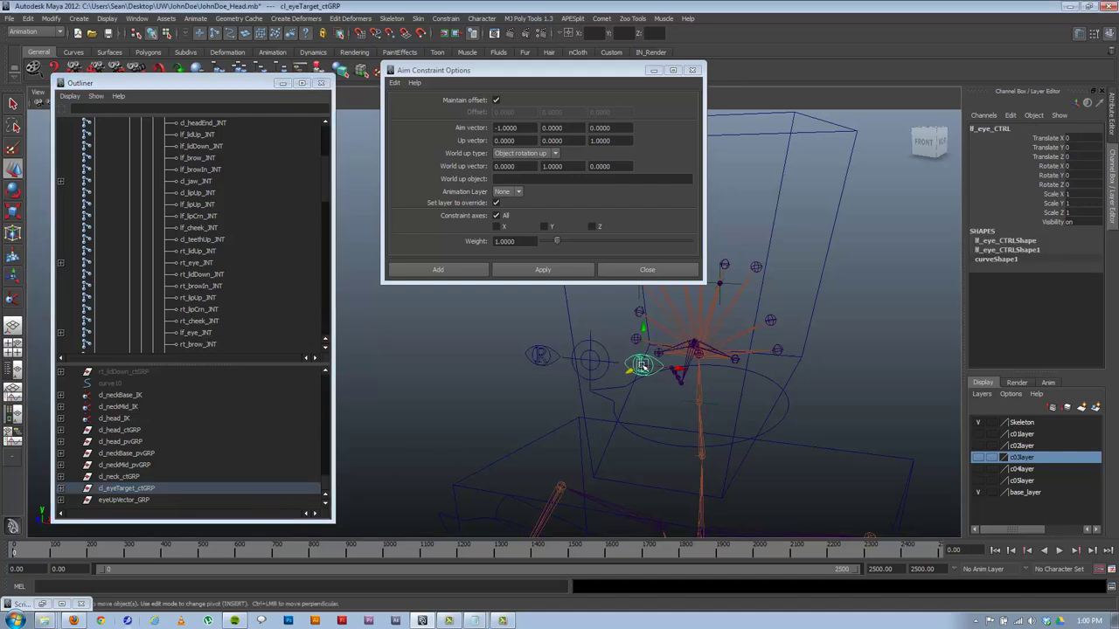
click(195, 335)
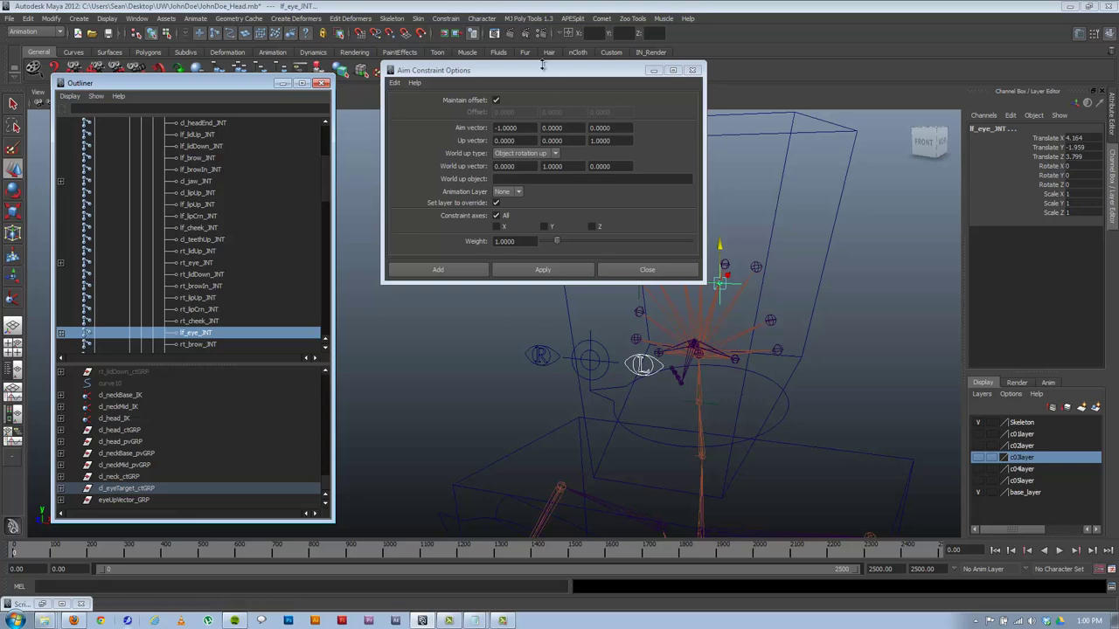
Set the aim constraint's world up object to eyeUpVector_GRP
drag(542, 70, 393, 76)
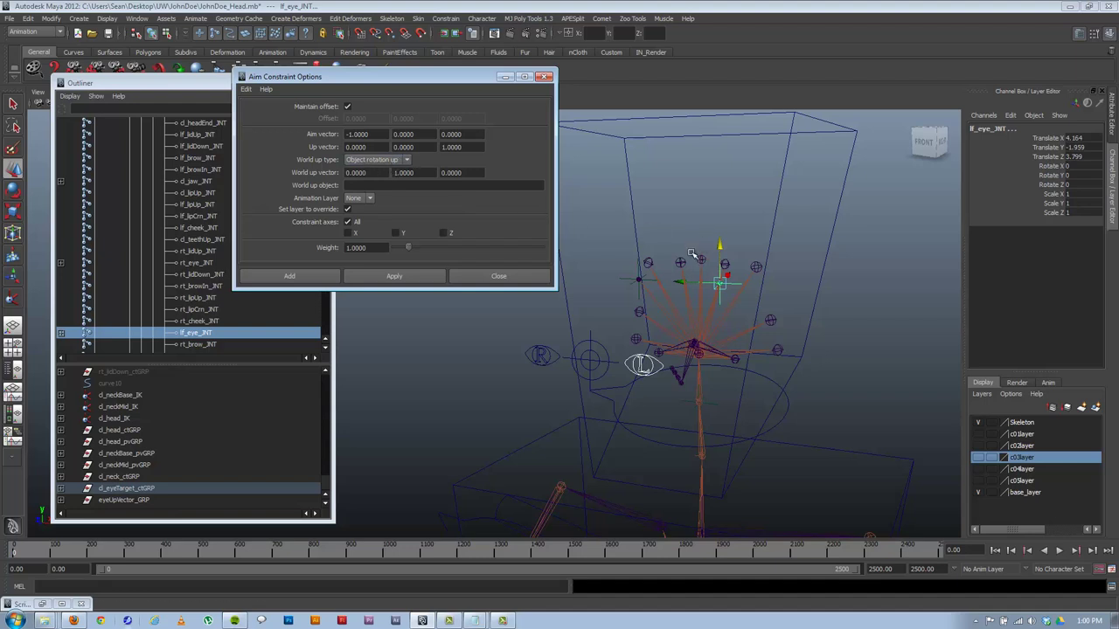
click(411, 185)
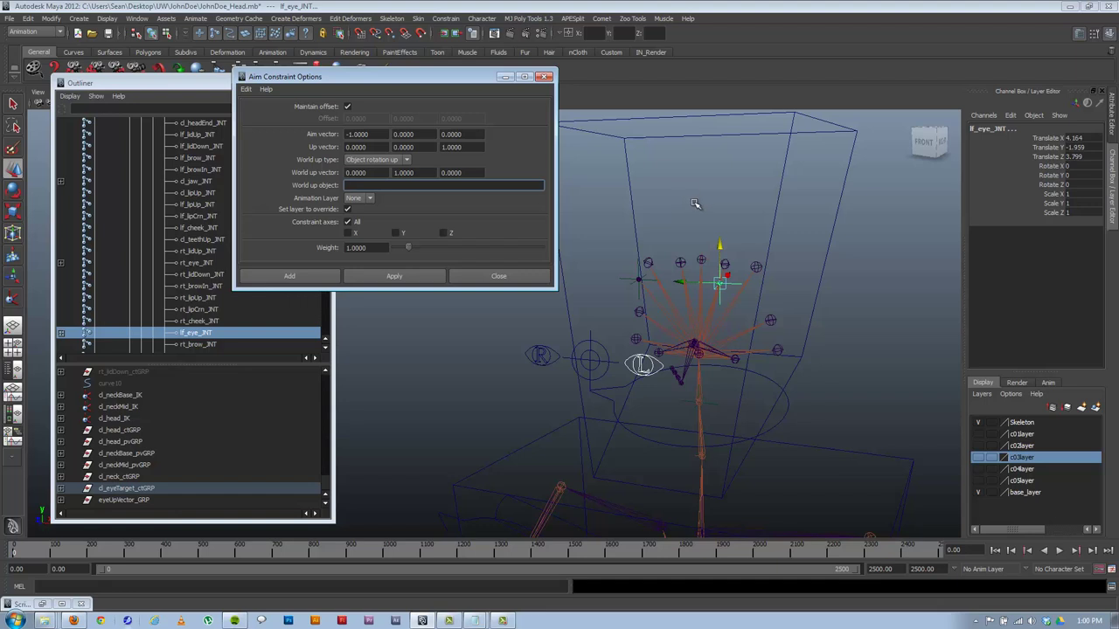
text(eyeUpVector_GRP)
click(131, 501)
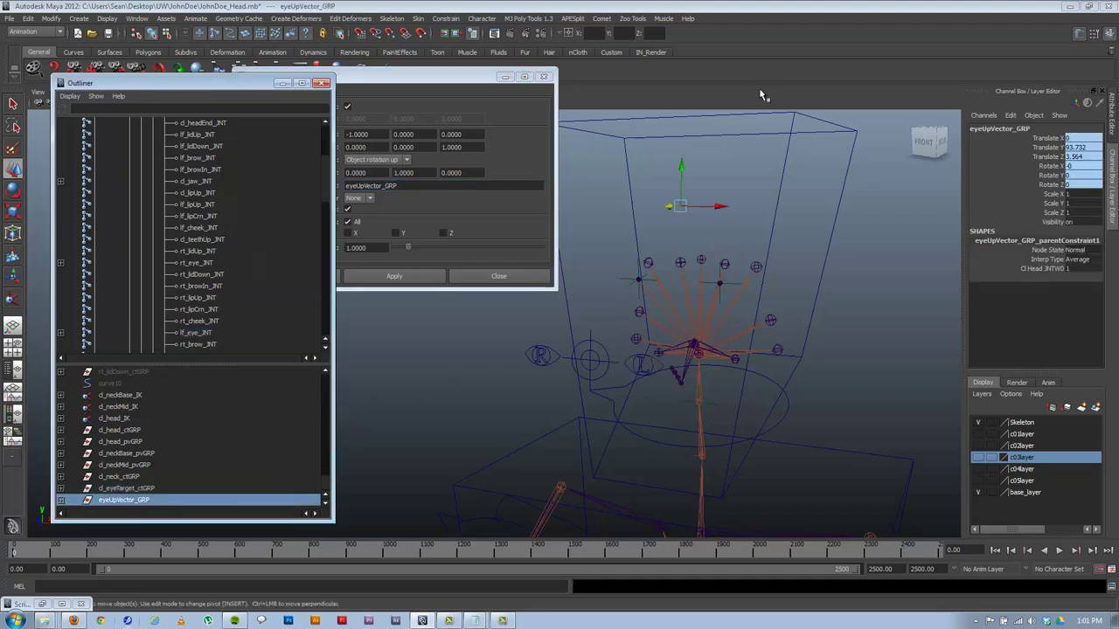
click(439, 78)
drag(440, 77, 493, 81)
click(473, 170)
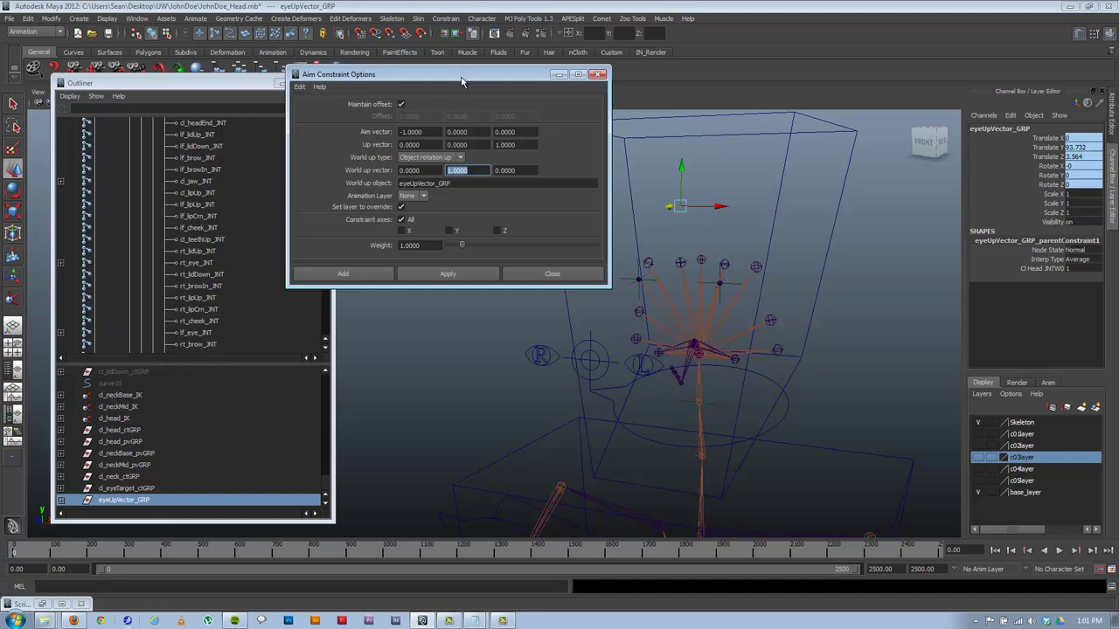
drag(458, 79, 395, 73)
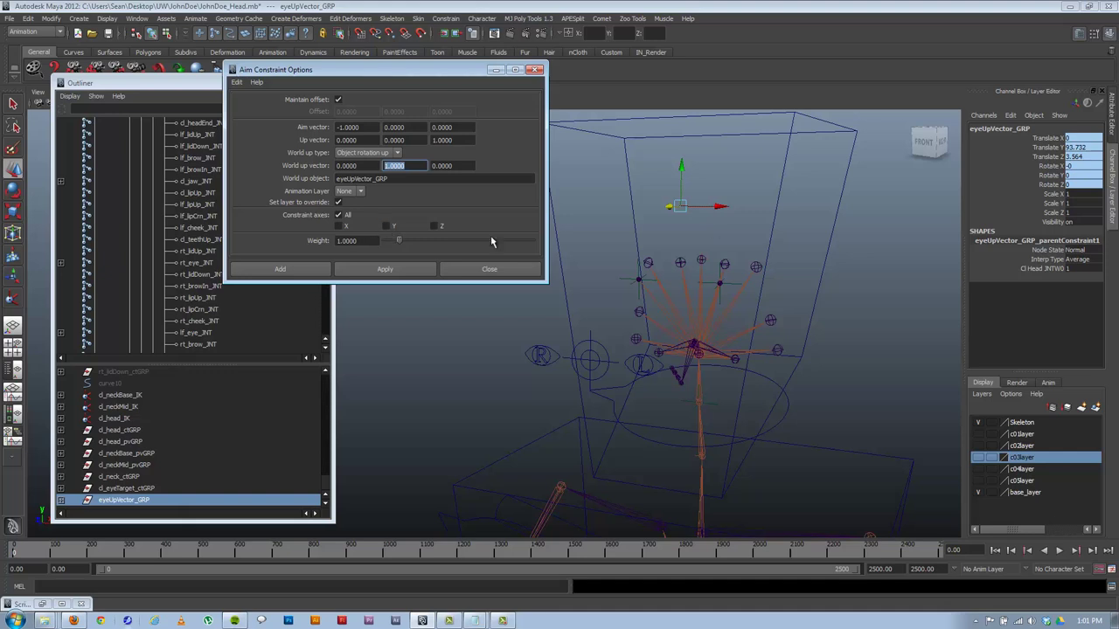
Aim-constrain lf_eye_JNT to lf_eye_CTRL with the current constraint options
click(641, 367)
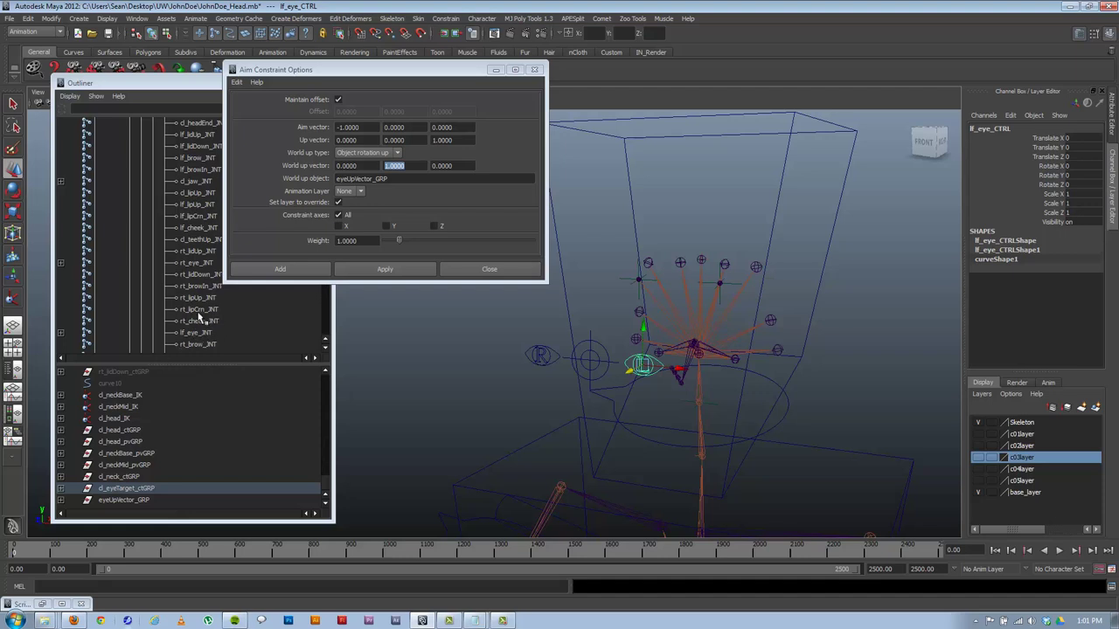
key(w)
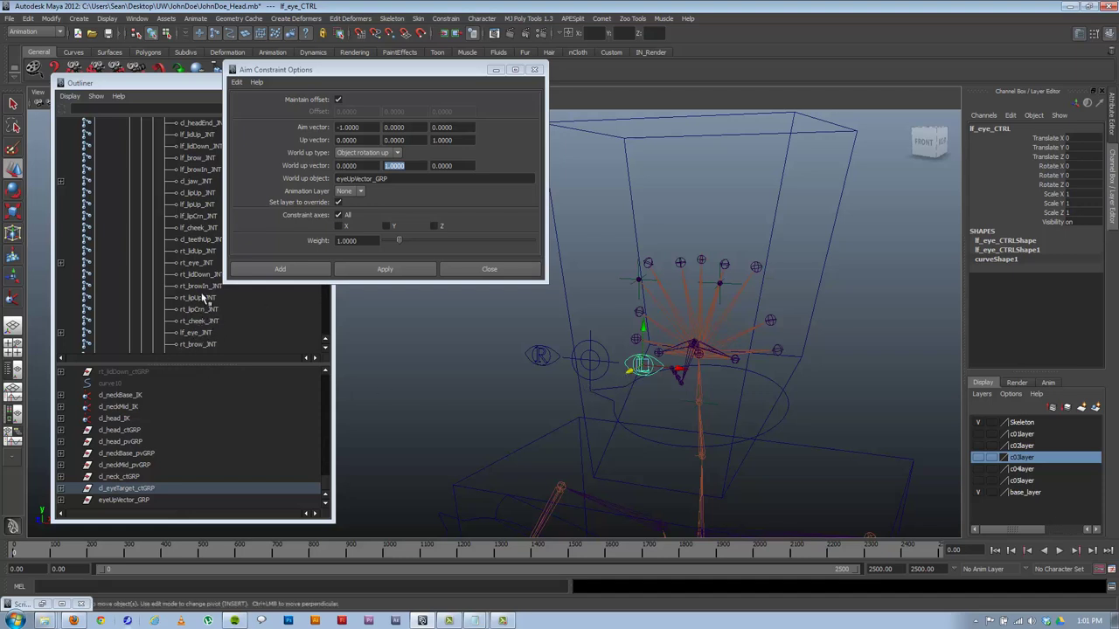
click(193, 333)
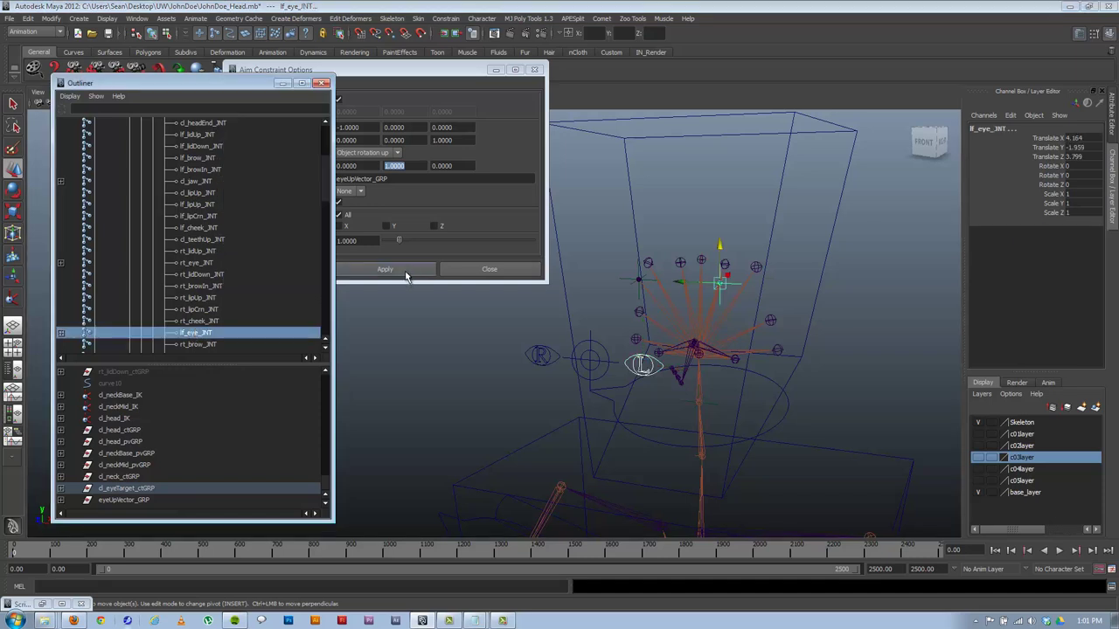
click(405, 275)
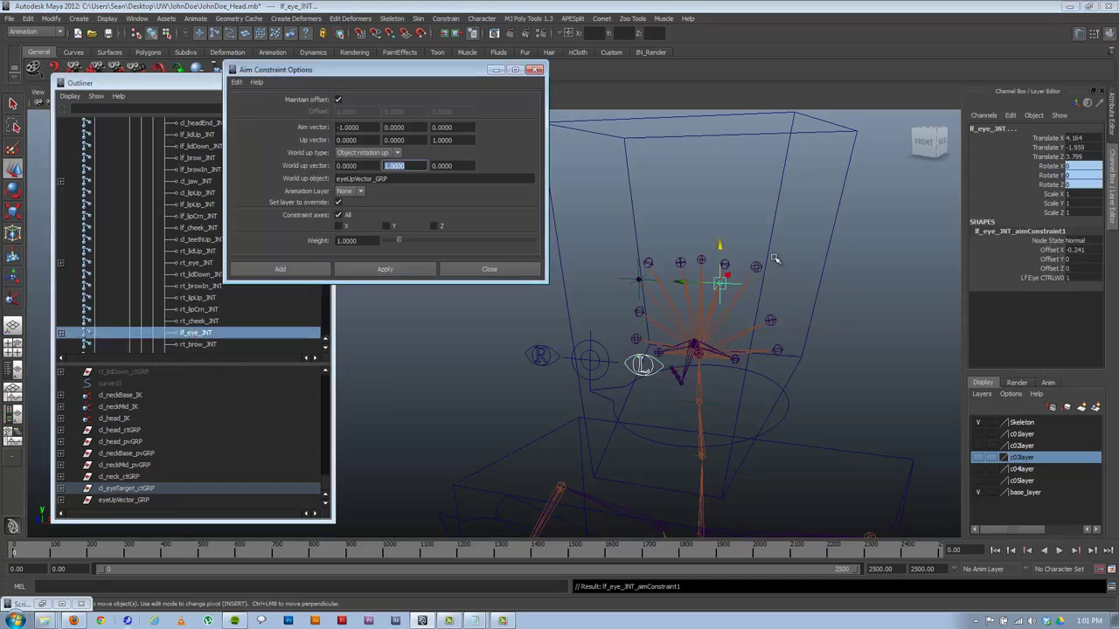
Go from the left eye's locator up to lf_eye_JNT and inspect its constrained rotation values
alt+right_drag(757, 259, 798, 285)
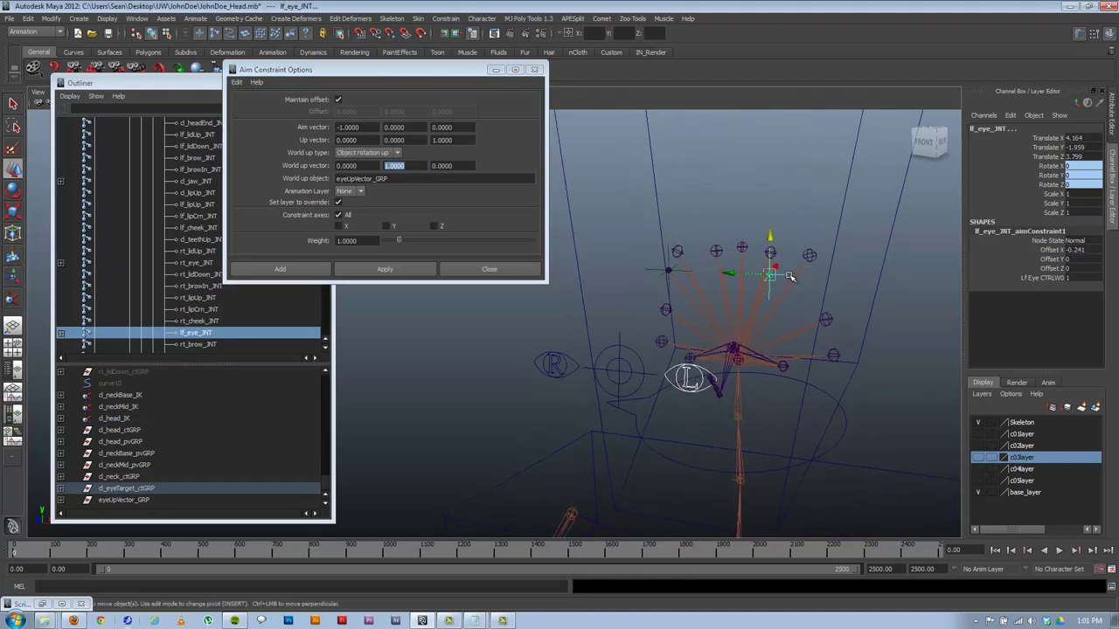
click(792, 277)
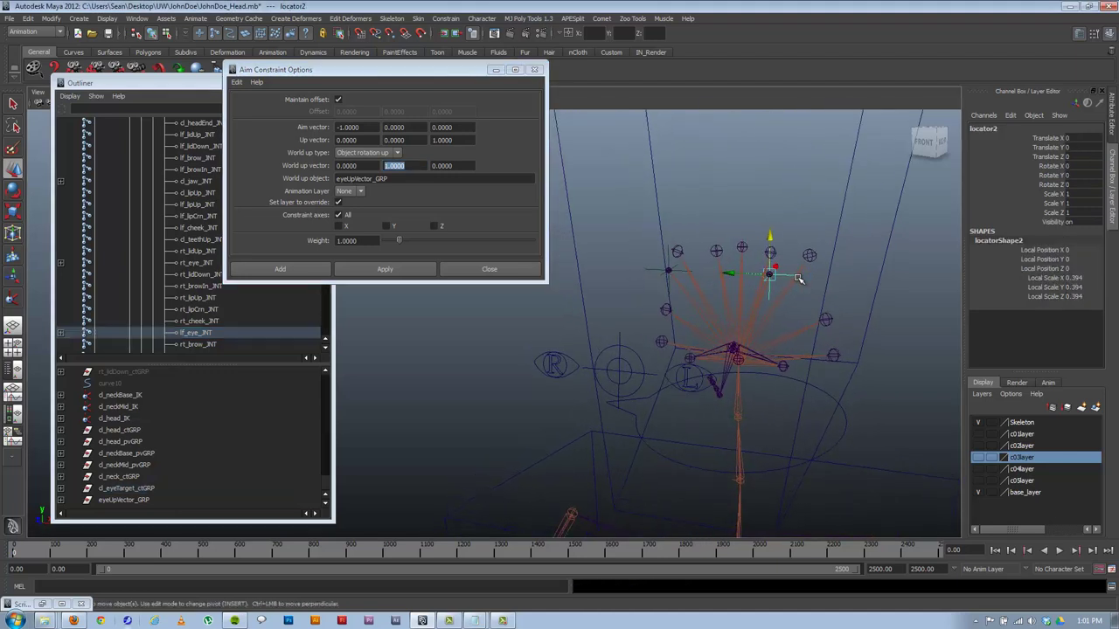
key(Up)
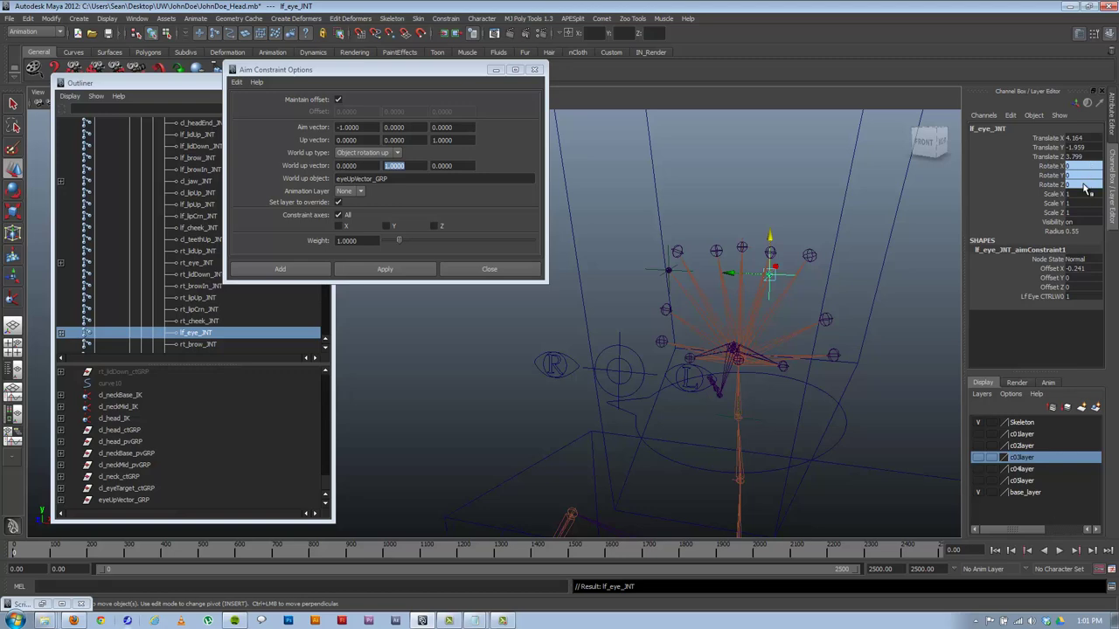
Test the left eye's aim by moving lf_eye_CTRL
click(691, 378)
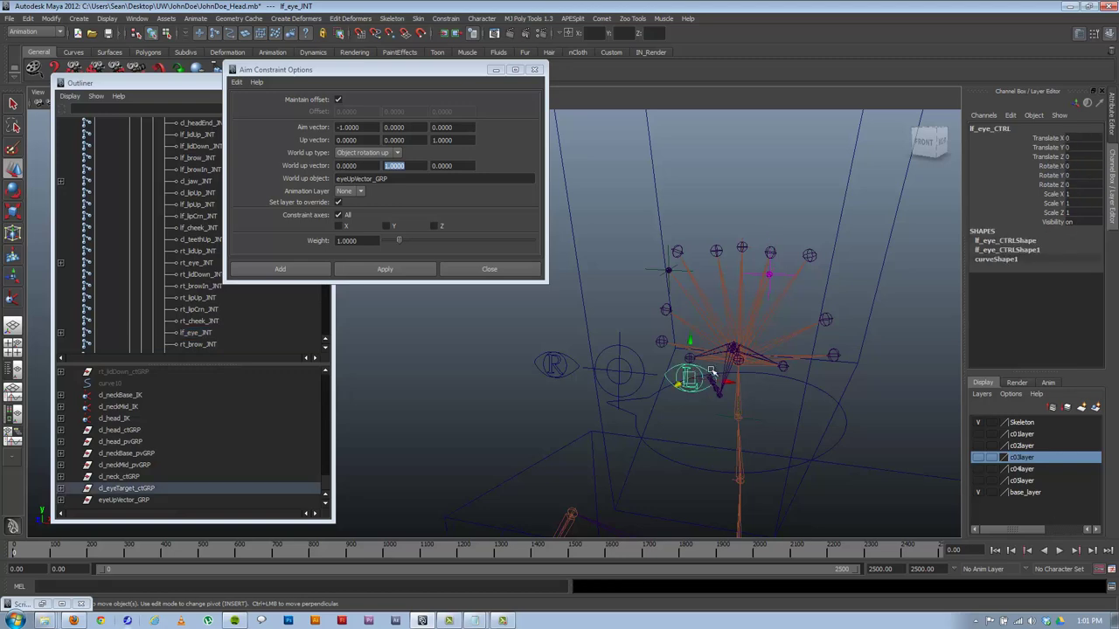
alt+drag(738, 389, 619, 301)
drag(654, 345, 762, 397)
Test how the eyes behave by rotating cl_head_CTRL, and undo the rotation
click(841, 223)
mouse_move(818, 283)
alt+mouse_down()
mouse_move(811, 267)
mouse_move(801, 284)
mouse_move(831, 273)
alt+mouse_up()
key(e)
alt+drag(732, 298, 741, 236)
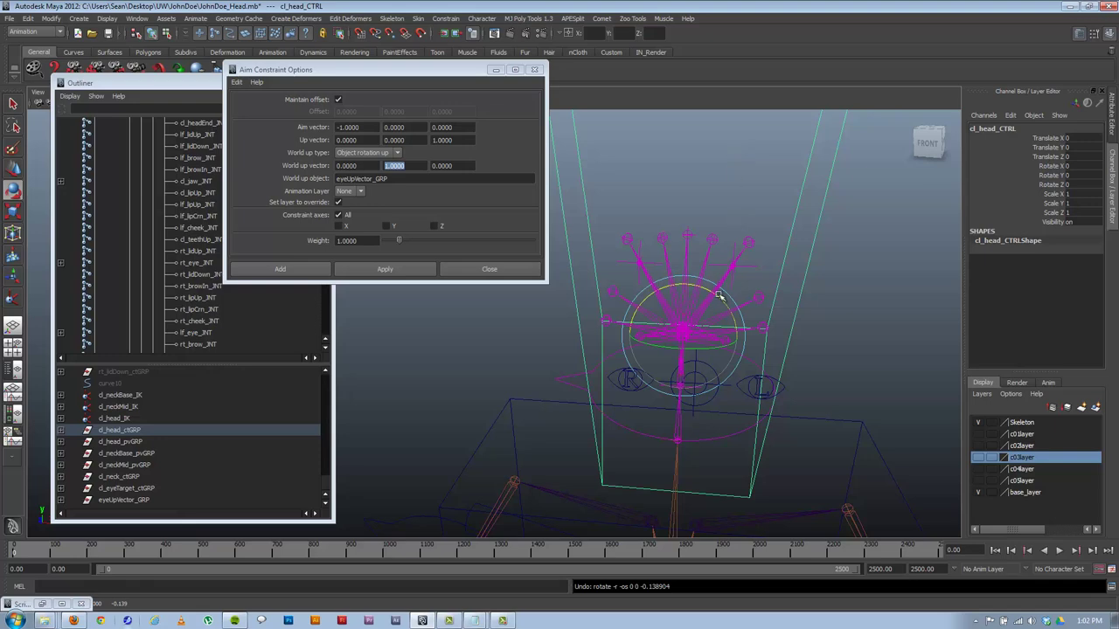
click(1080, 166)
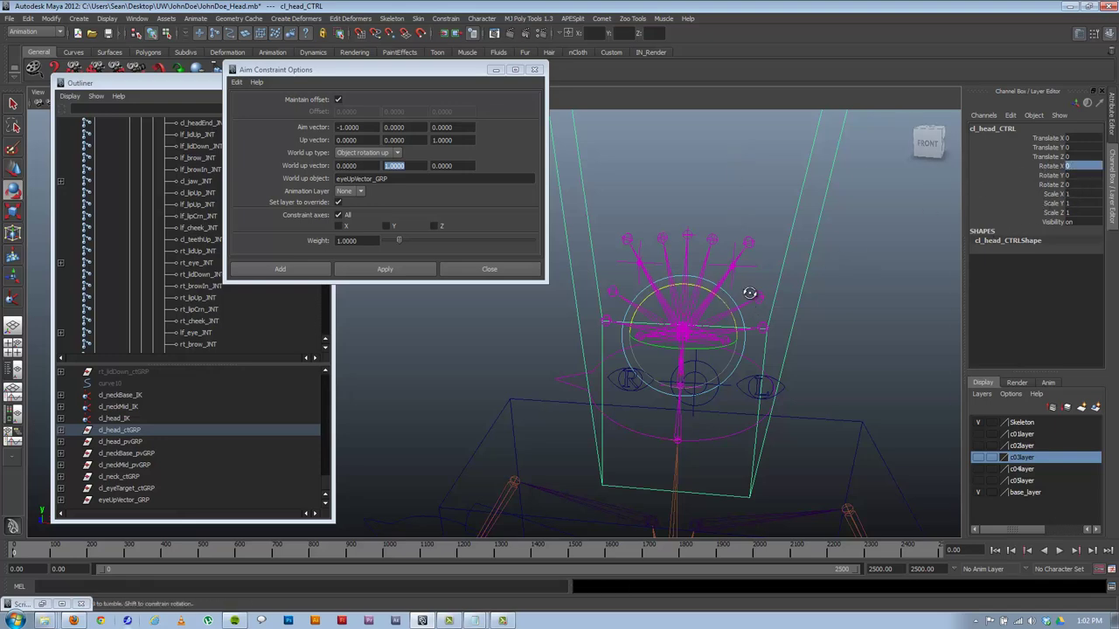
alt+drag(744, 289, 754, 297)
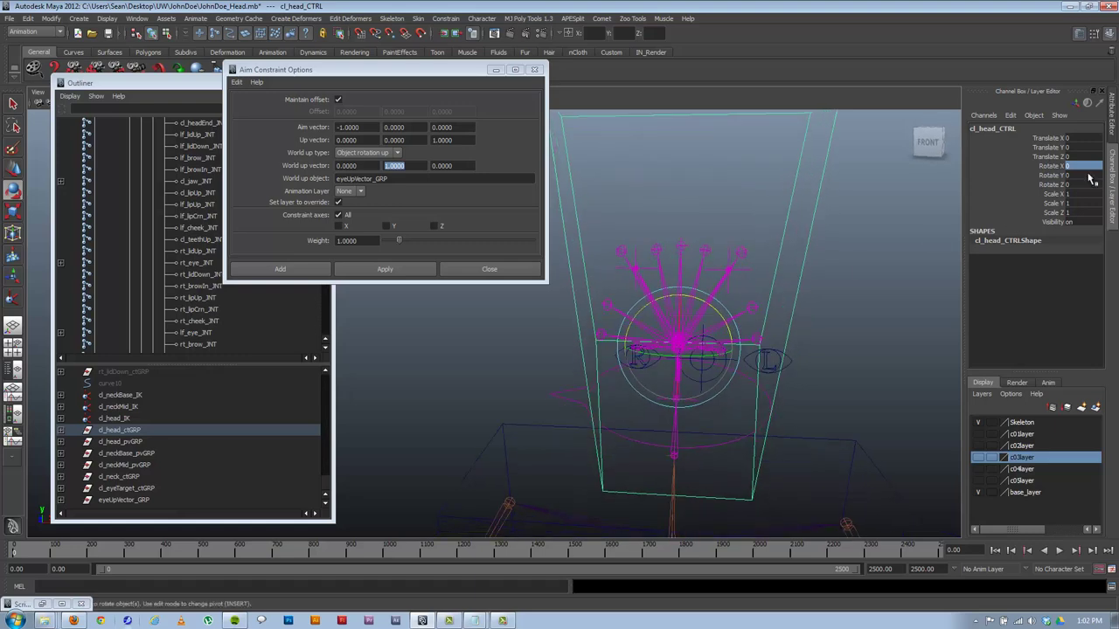
Test-move cl_head_CTRL, undo the move, and clear the selection
click(1077, 158)
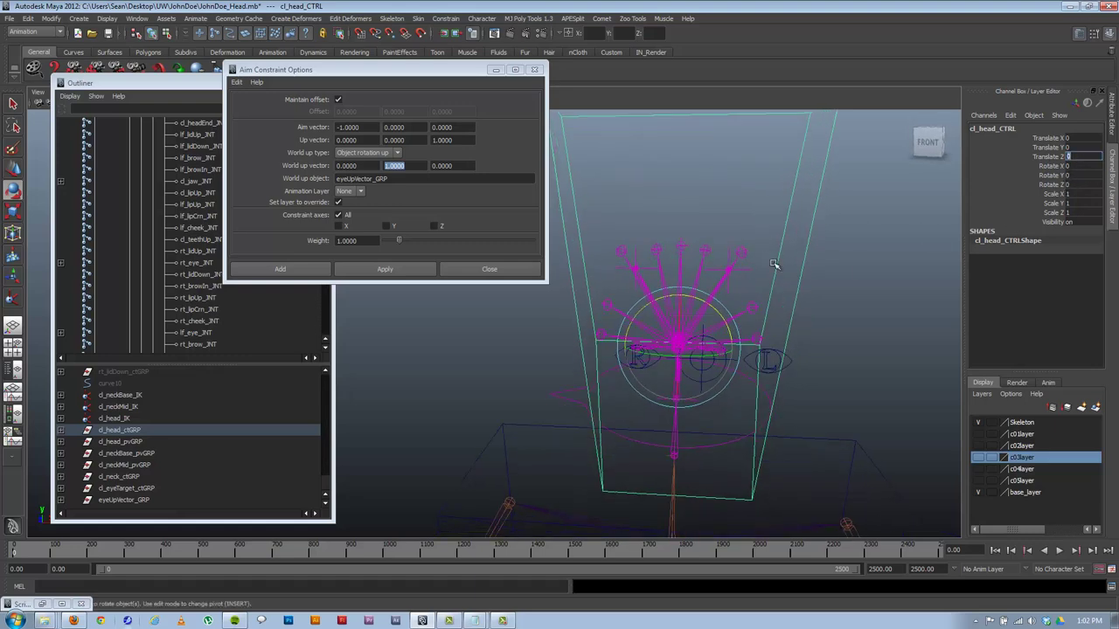
click(799, 245)
mouse_move(680, 342)
mouse_down()
mouse_move(669, 347)
mouse_move(689, 341)
mouse_up()
key(ctrl+z)
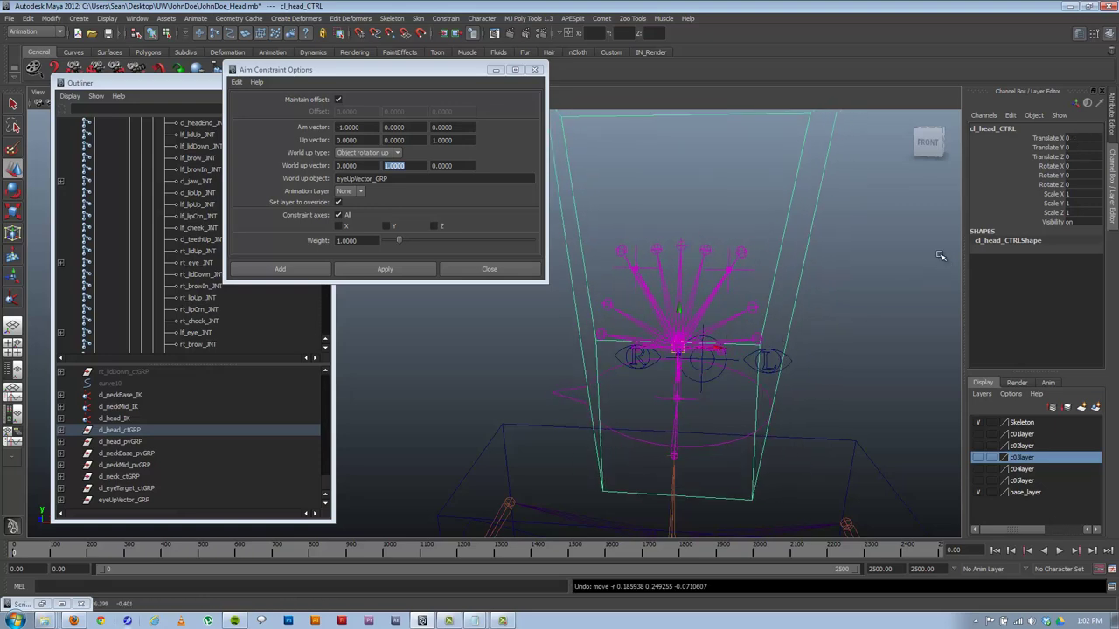
alt+drag(792, 317, 749, 320)
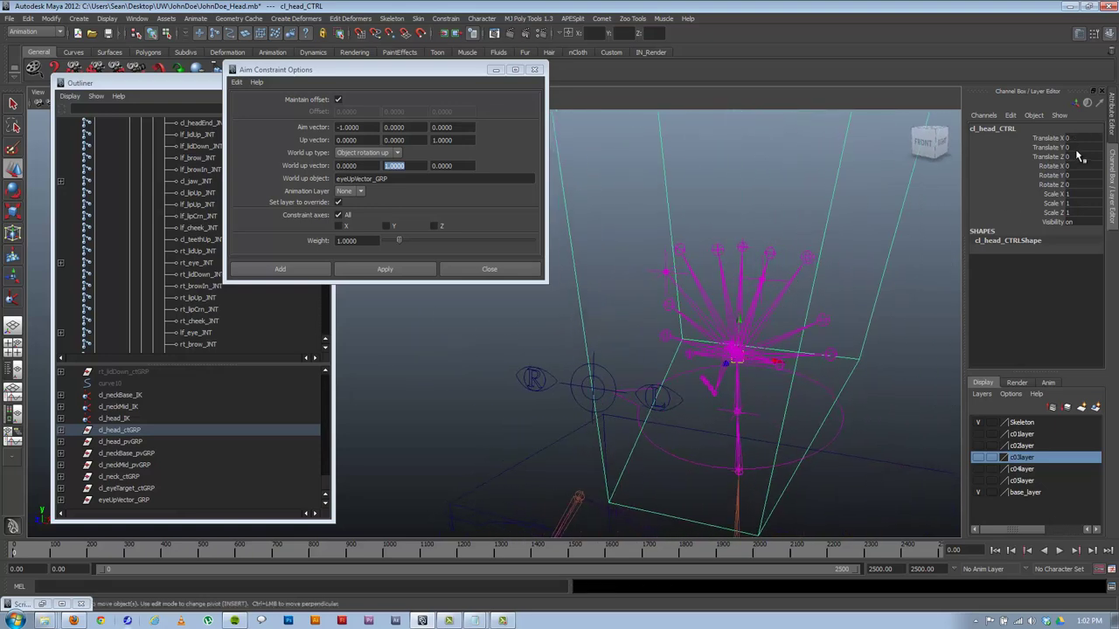
drag(1084, 147, 1074, 167)
click(890, 387)
alt+drag(890, 387, 696, 382)
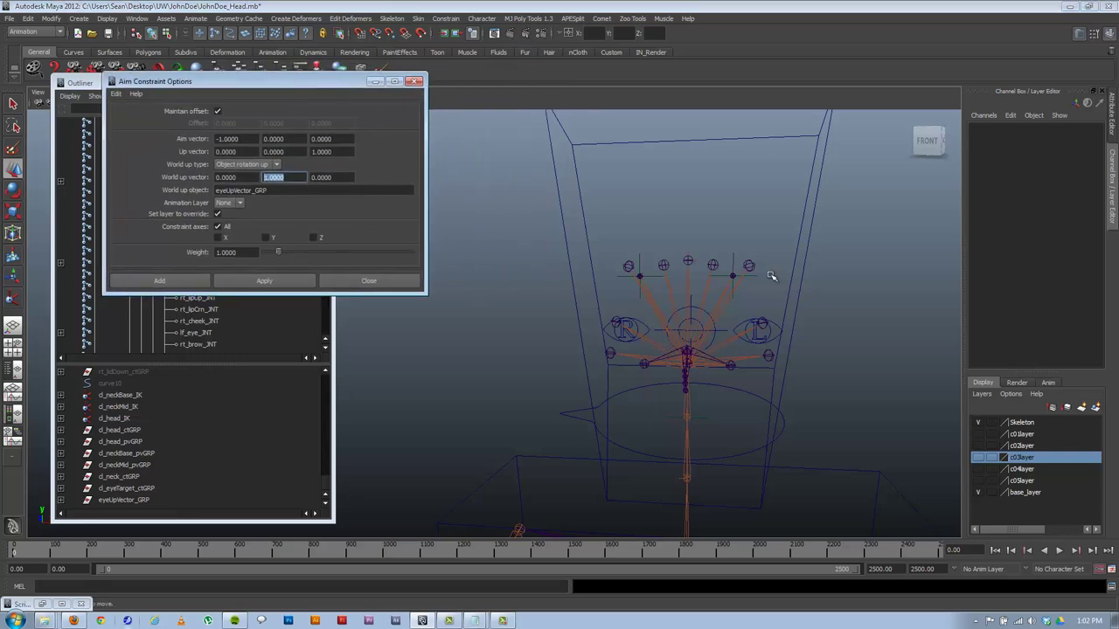
Aim-constrain rt_eye_JNT to rt_eye_CTRL using the same options with eyeUpVector_GRP as world up object, and close the constraint options
alt+drag(772, 276, 678, 389)
click(677, 389)
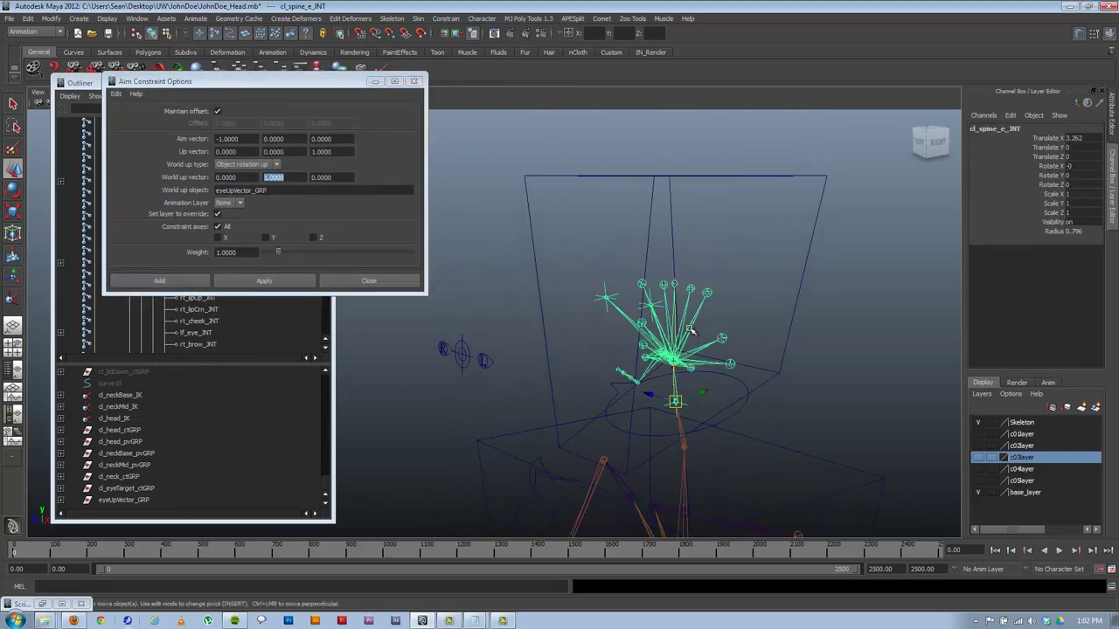
alt+drag(690, 331, 648, 378)
click(640, 376)
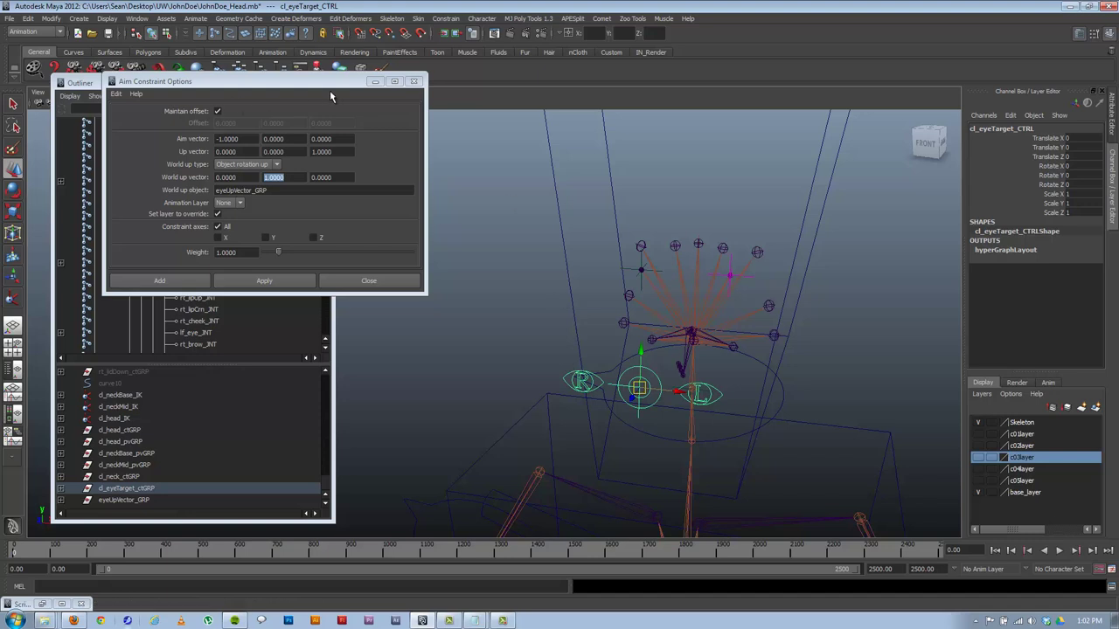
drag(300, 85, 531, 38)
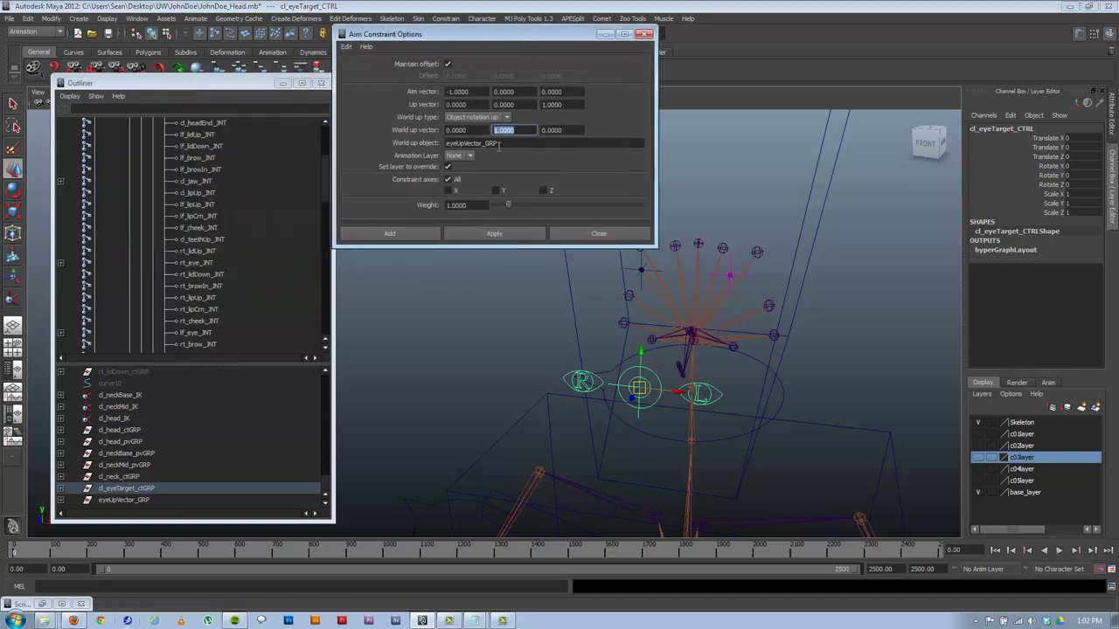
click(584, 381)
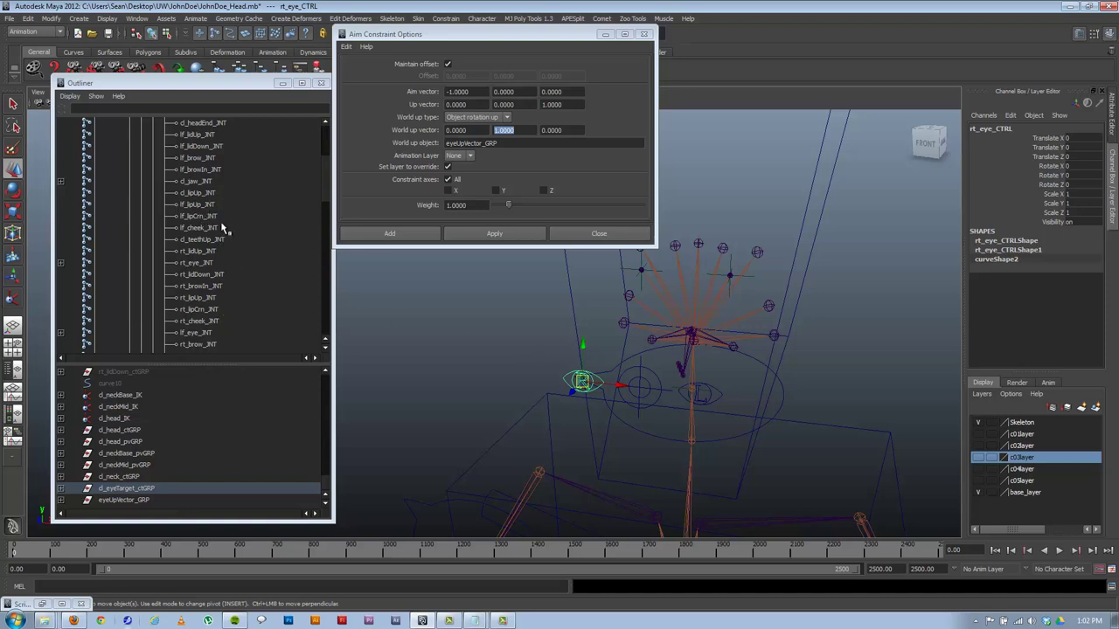
ctrl+click(197, 263)
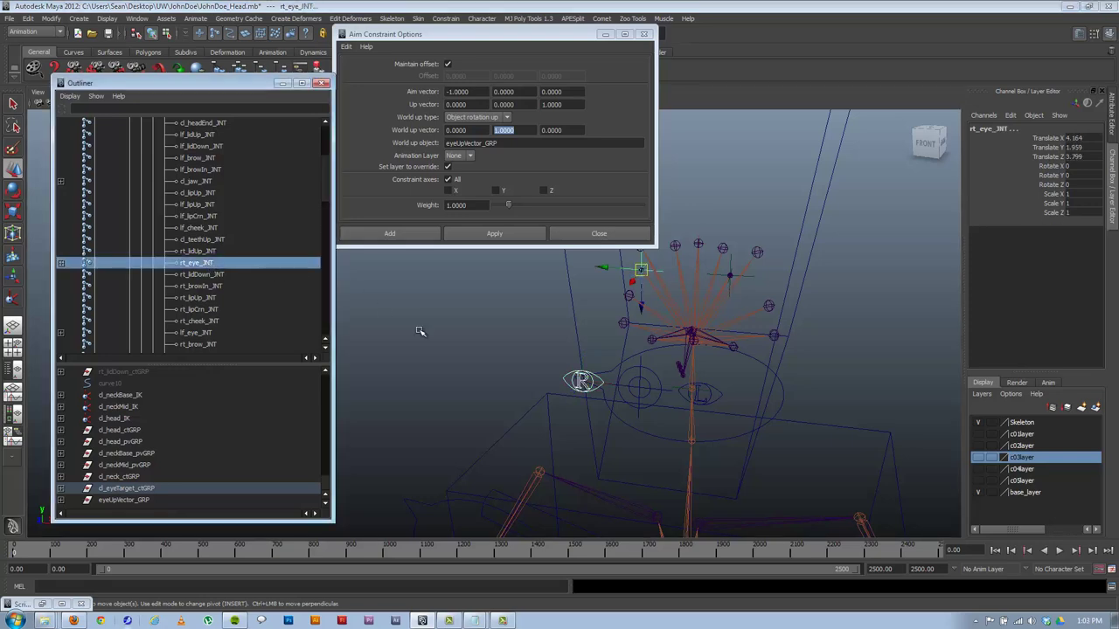
click(495, 234)
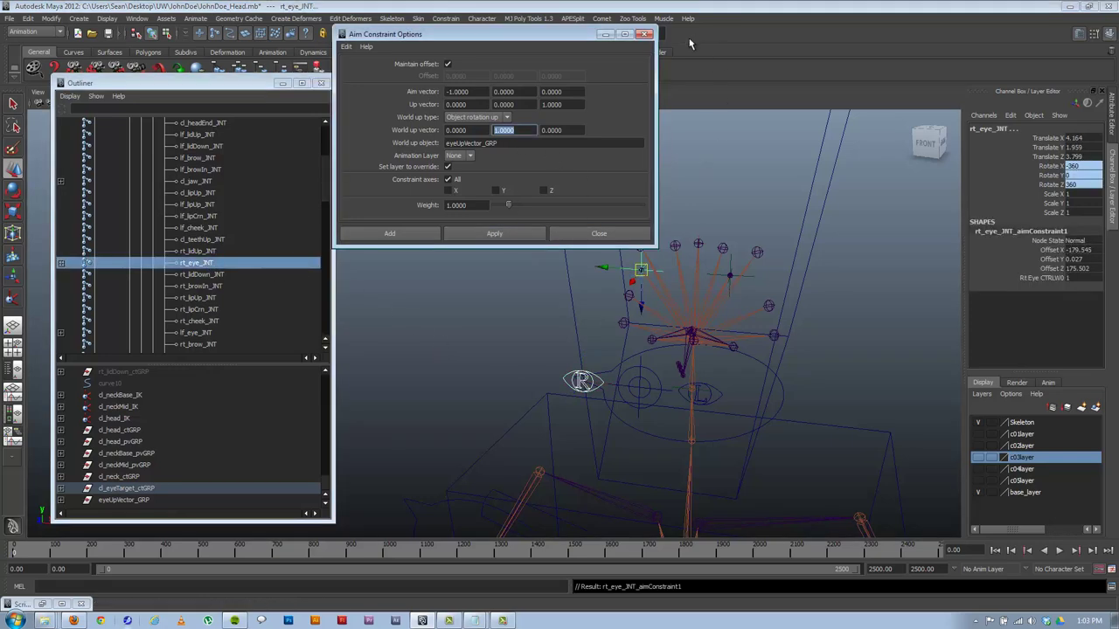
click(644, 35)
Test both eyes' aim by moving cl_eyeTarget_CTRL slightly, and undo the moves
click(642, 387)
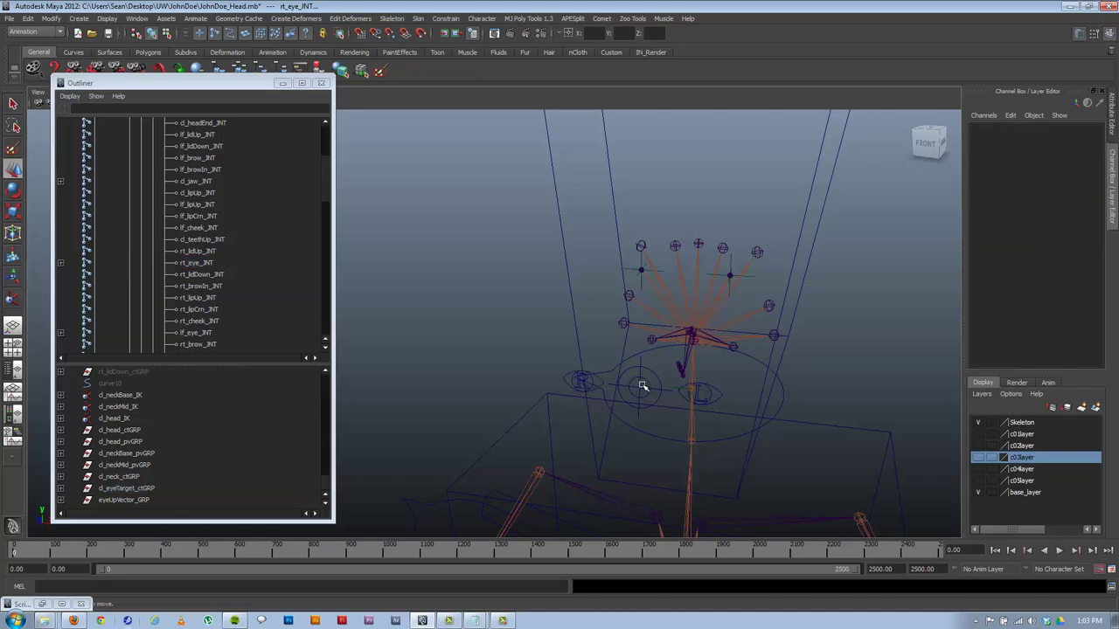
click(643, 388)
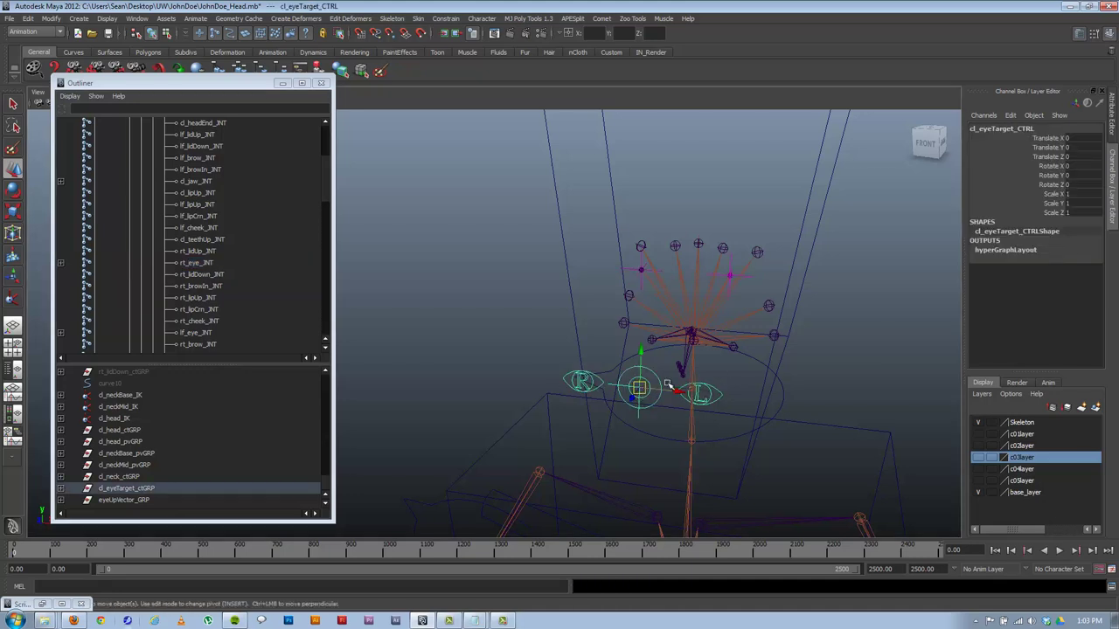
drag(641, 391, 582, 382)
key(ctrl+z)
key(ctrl+z)
key(ctrl+z)
key(ctrl+z)
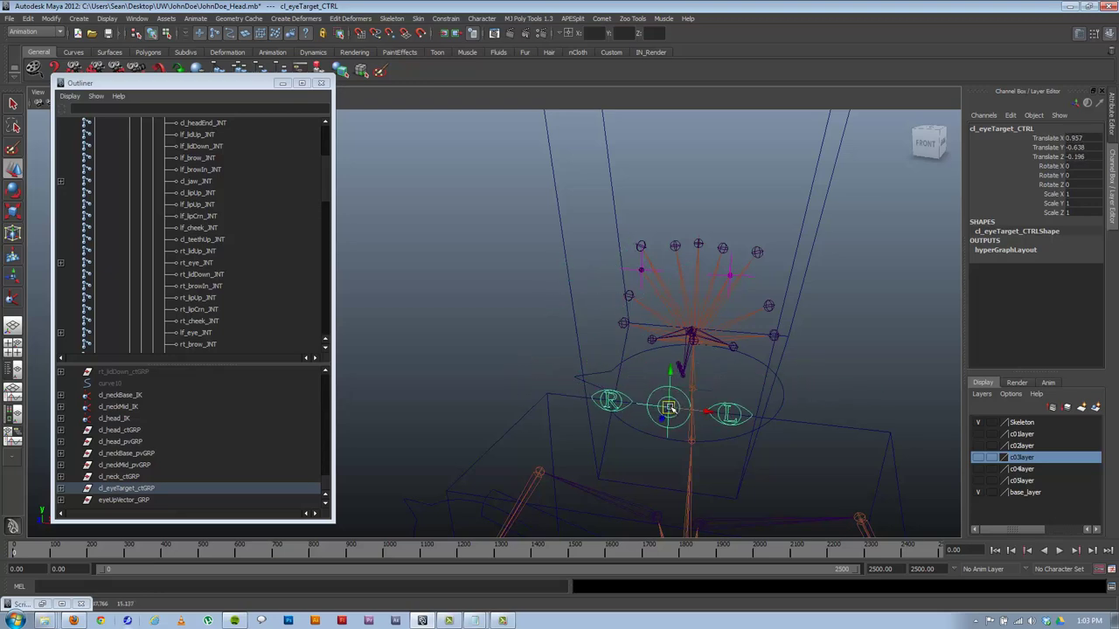
Test how the eyes follow when cl_eyeTarget_CTRL is moved far to the character's side and back, and undo both moves
alt+drag(753, 377, 505, 378)
alt+right_drag(506, 377, 743, 438)
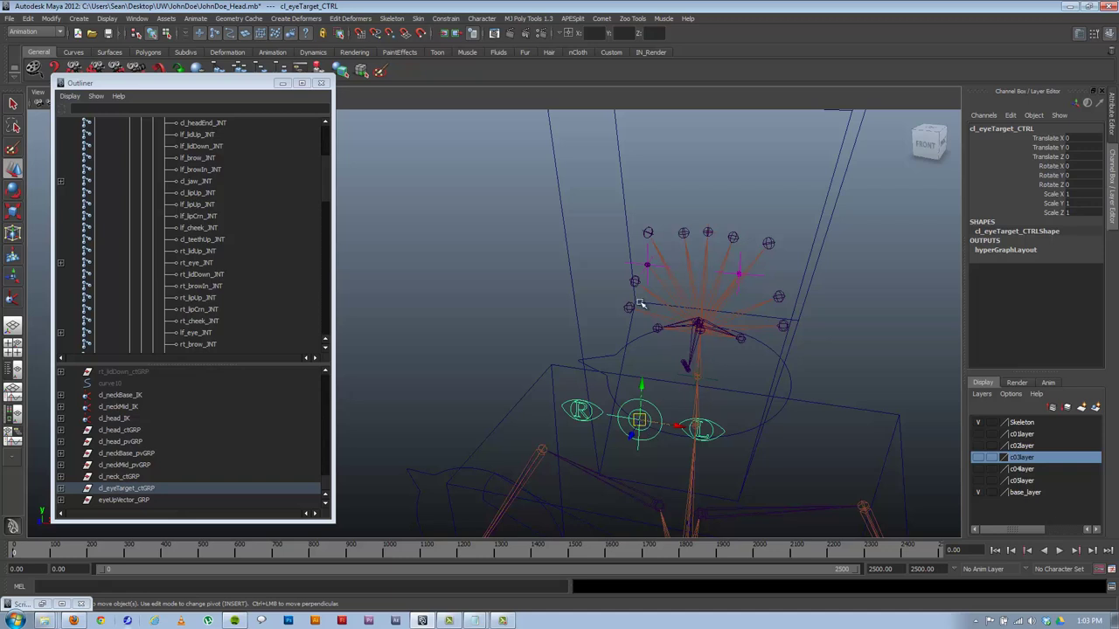
drag(641, 422, 874, 428)
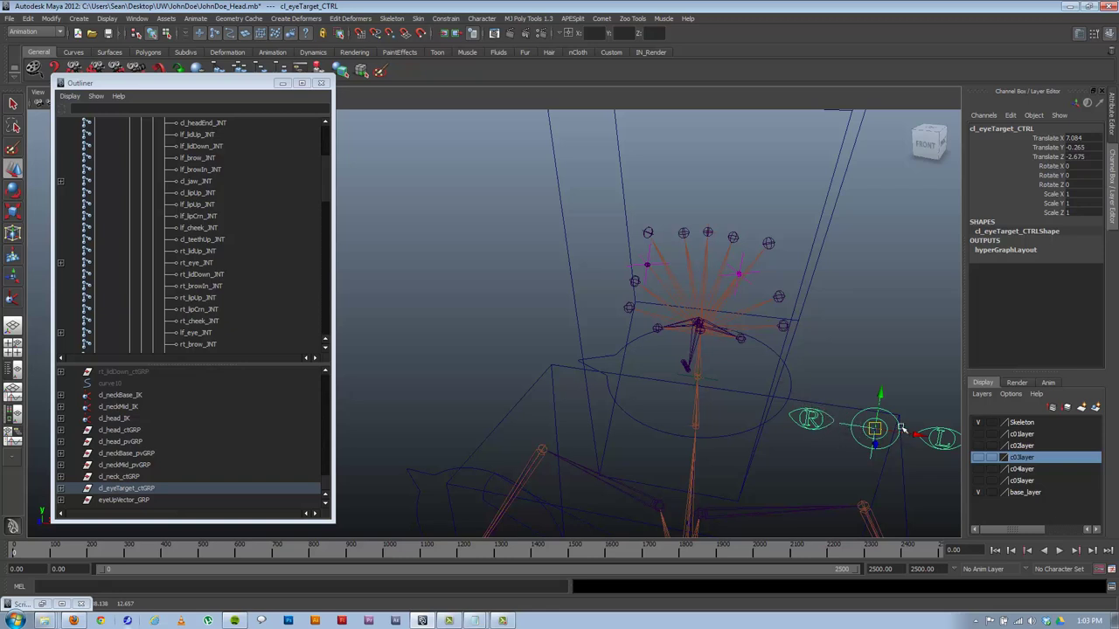
drag(882, 432, 693, 412)
key(ctrl+z)
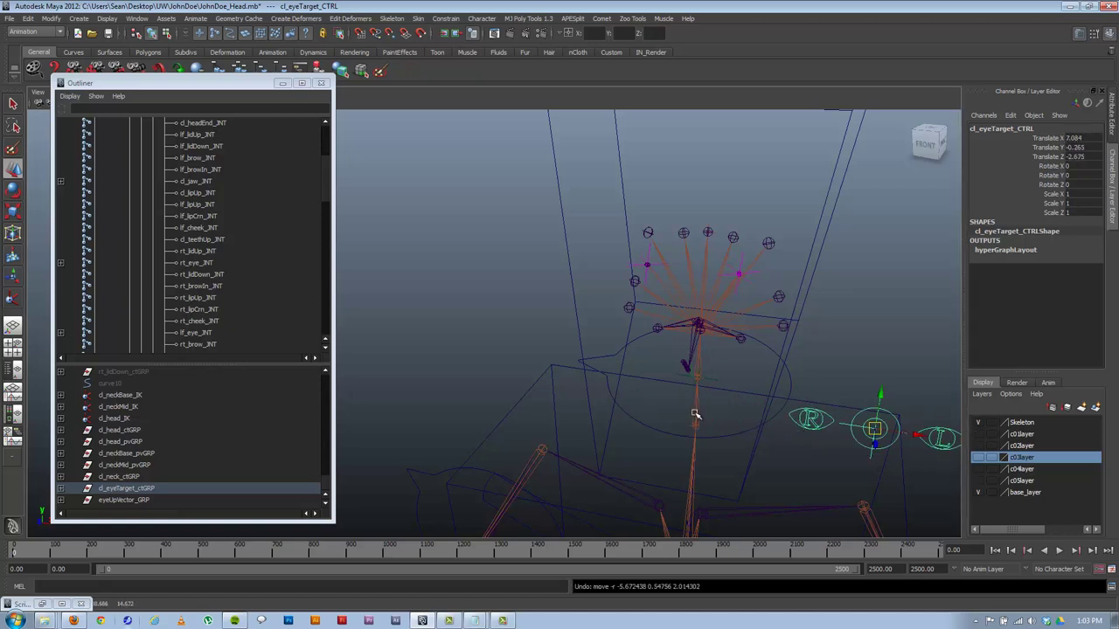
key(ctrl+z)
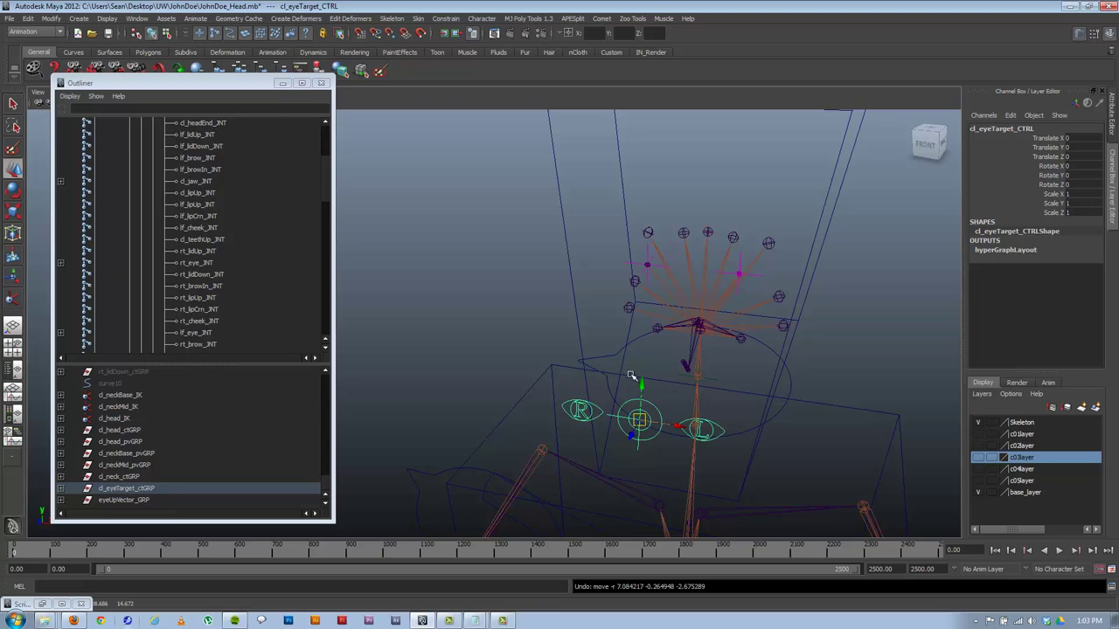
Duplicate eyeUpVector_GRP and delete the parent constraint inside the duplicate
alt+drag(631, 376, 607, 348)
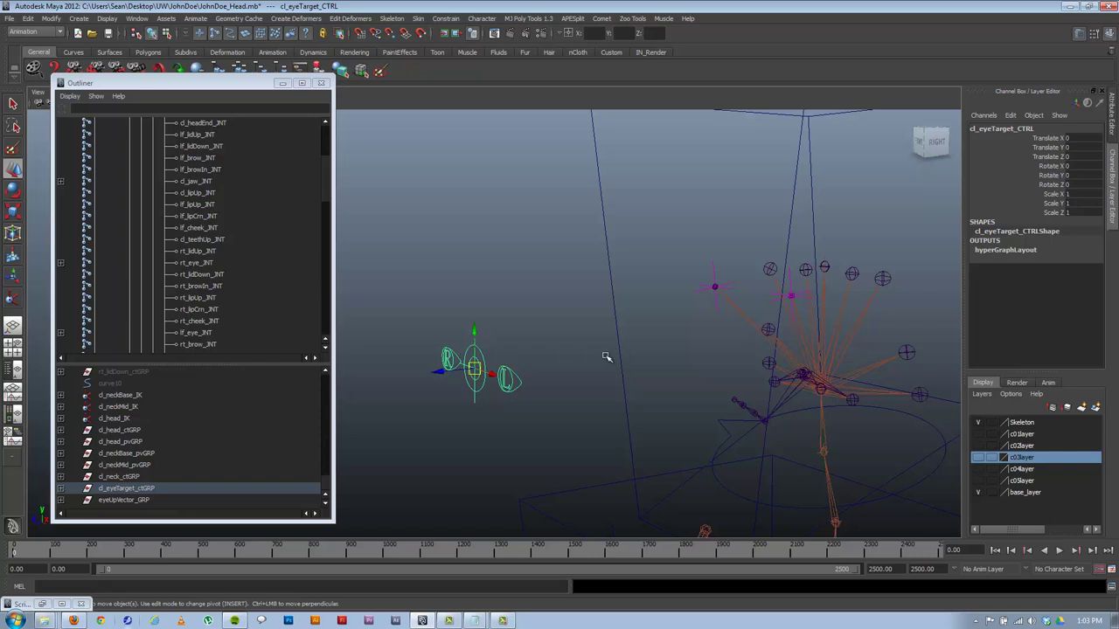
click(135, 501)
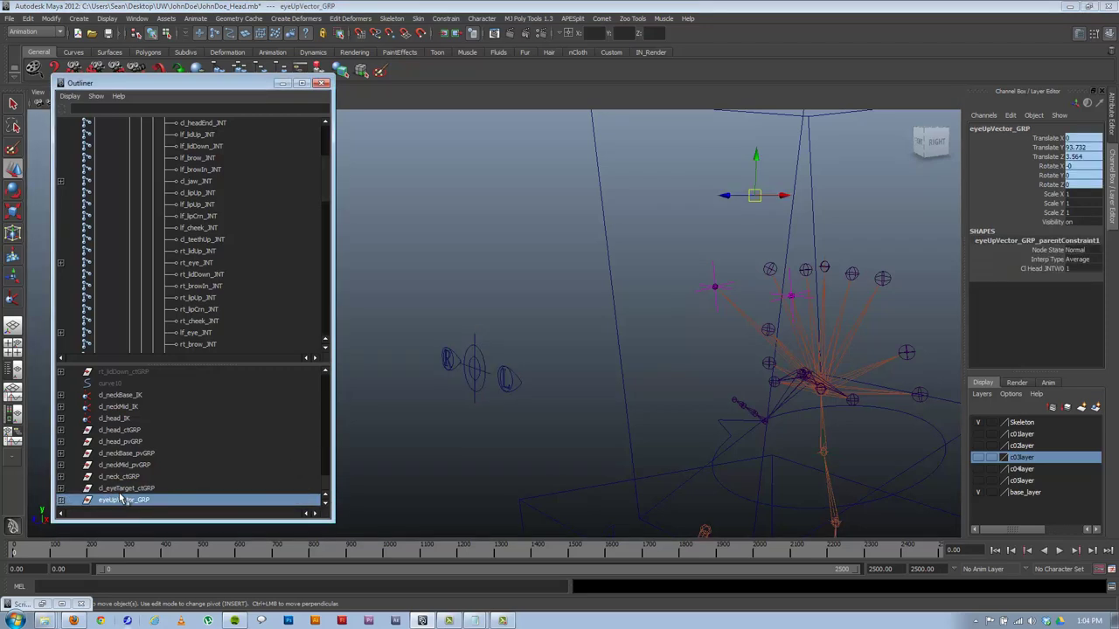
key(ctrl+d)
click(325, 493)
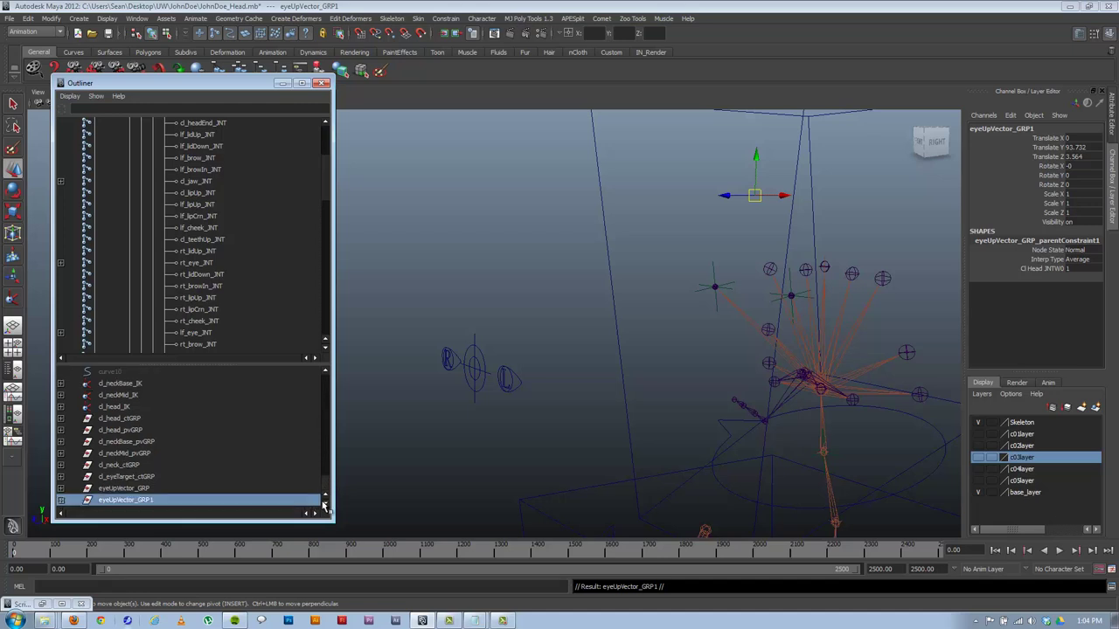
click(60, 501)
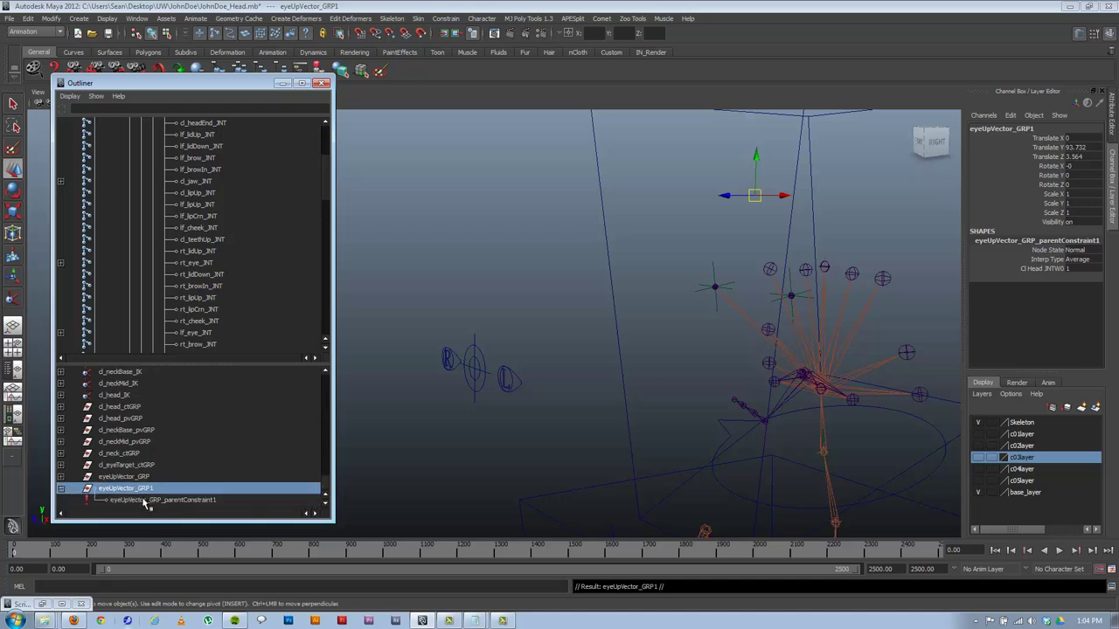
click(147, 501)
key(Delete)
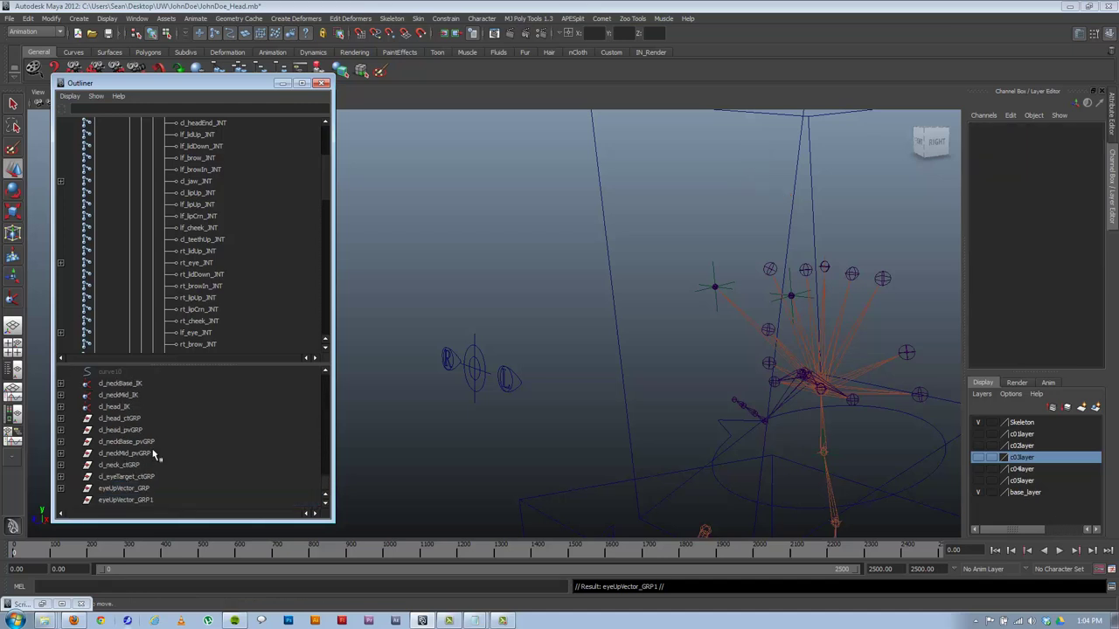
Rename the duplicated up-vector group to eyeCTRLUpVector_GRP, copy its name, and clear the selection
click(137, 501)
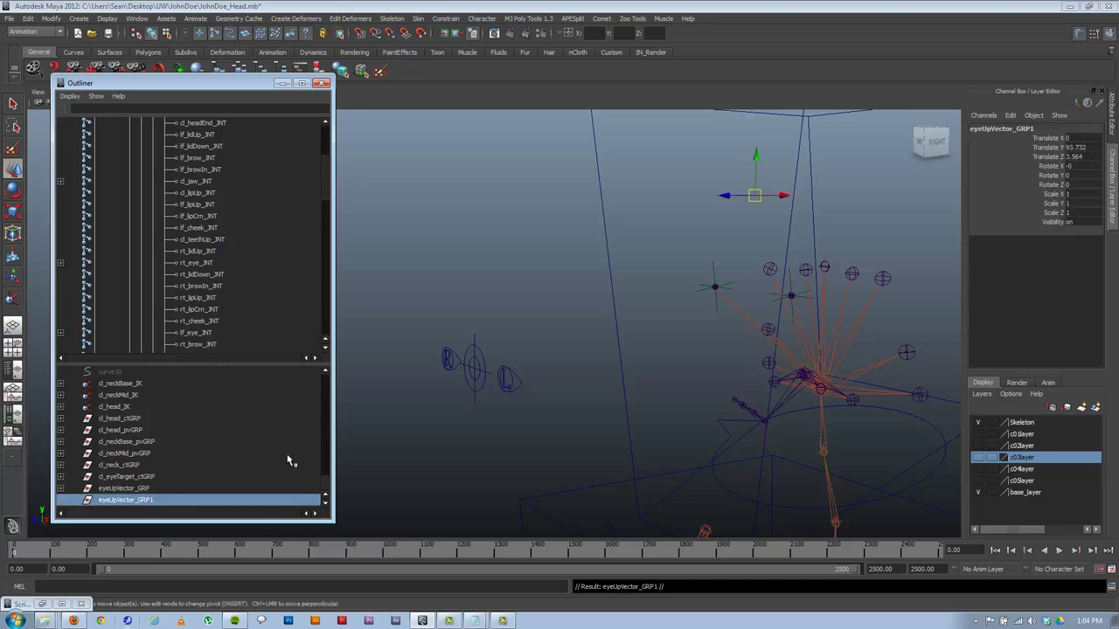
click(476, 367)
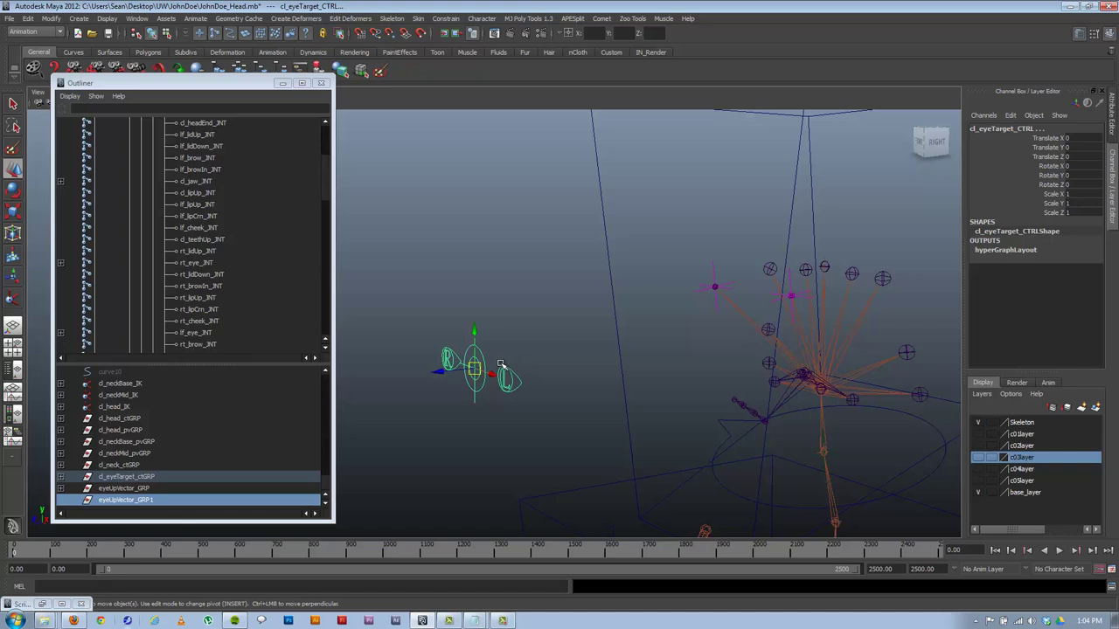
key(ctrl+z)
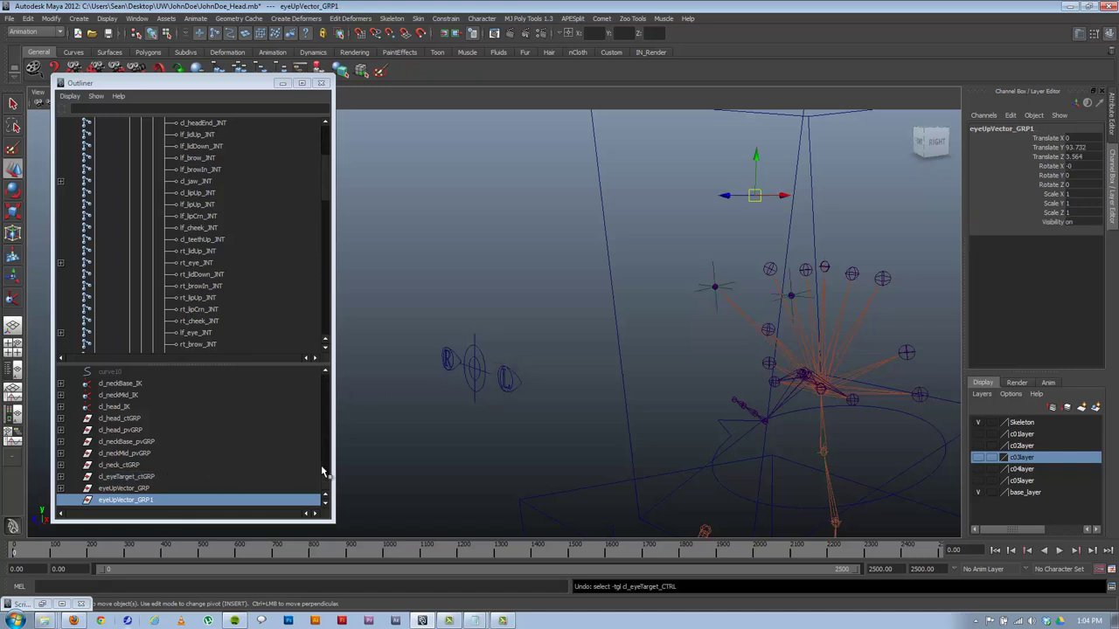
click(125, 501)
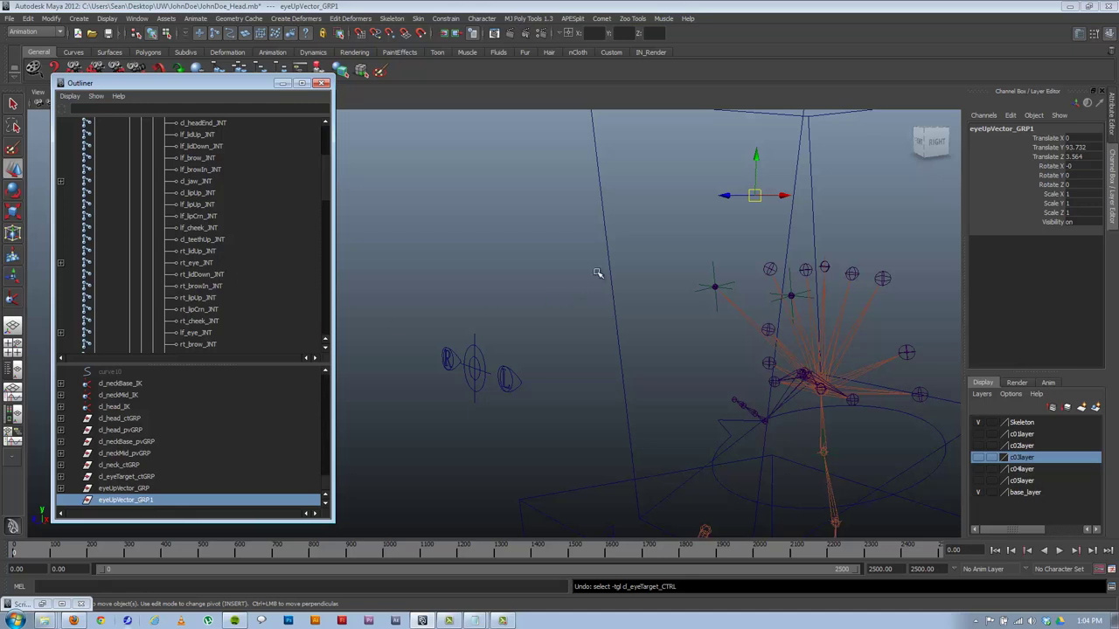
click(1039, 129)
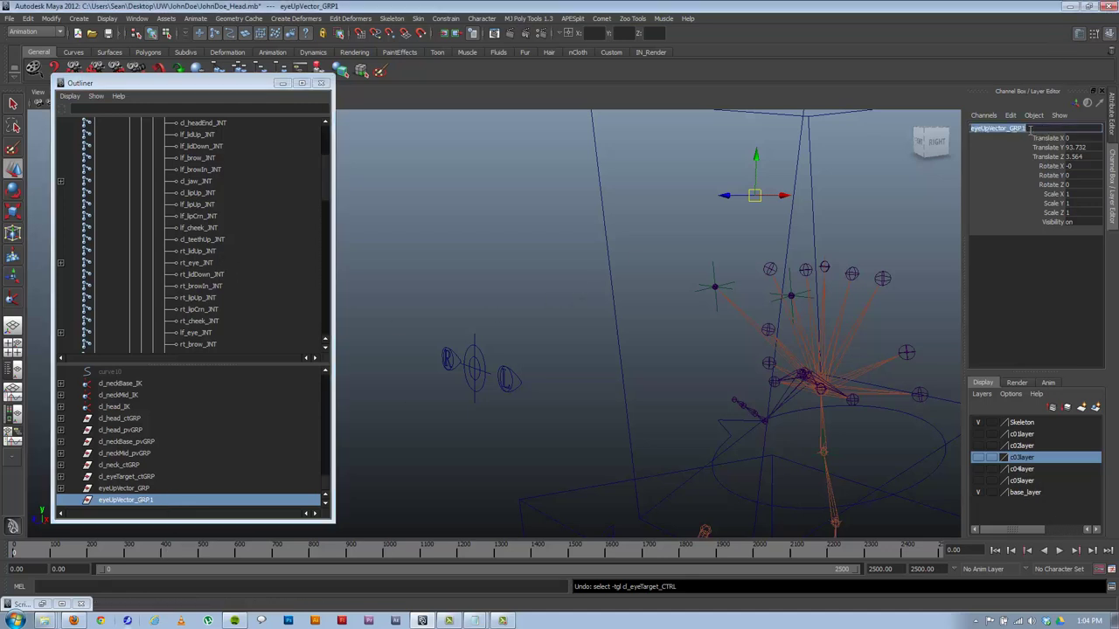
key(BackSpace)
text(CTRL)
key(Return)
key(ctrl+c)
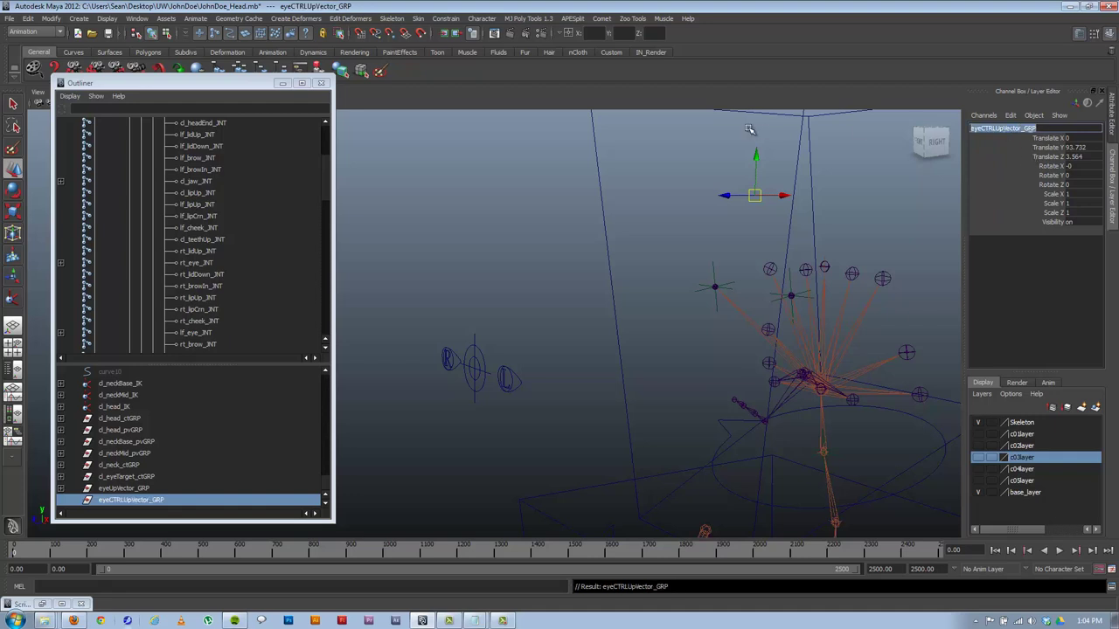
click(562, 296)
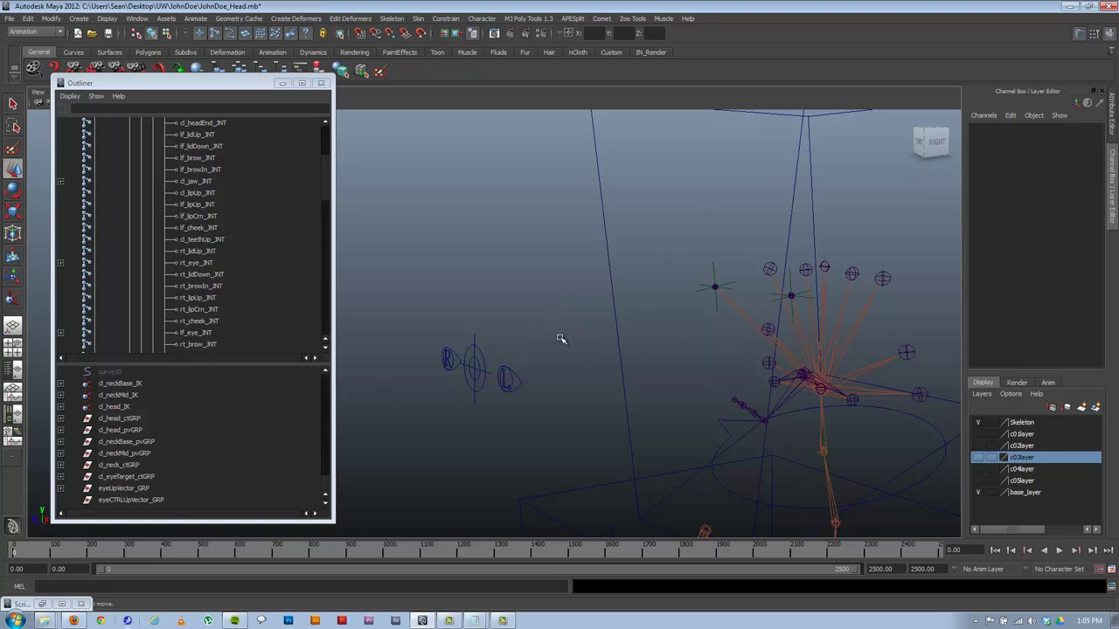
With cl_head_JNT and then cl_eyeTarget_CTRL selected, open the Aim constraint options and set the world up object to eyeCTRLUpVector_GRP
alt+drag(500, 359, 529, 372)
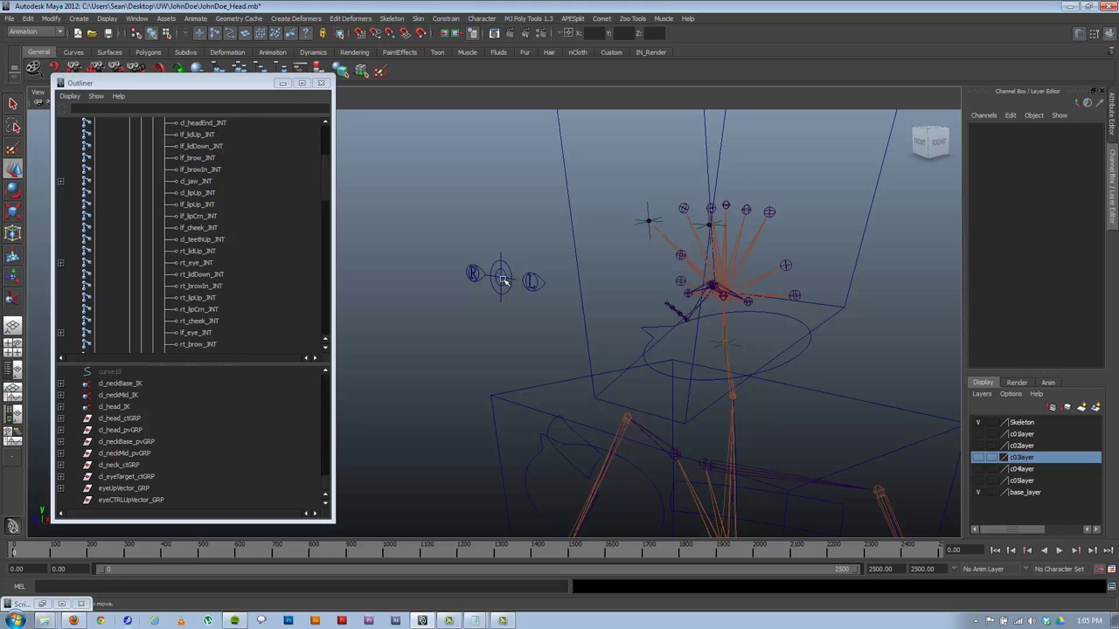
click(720, 264)
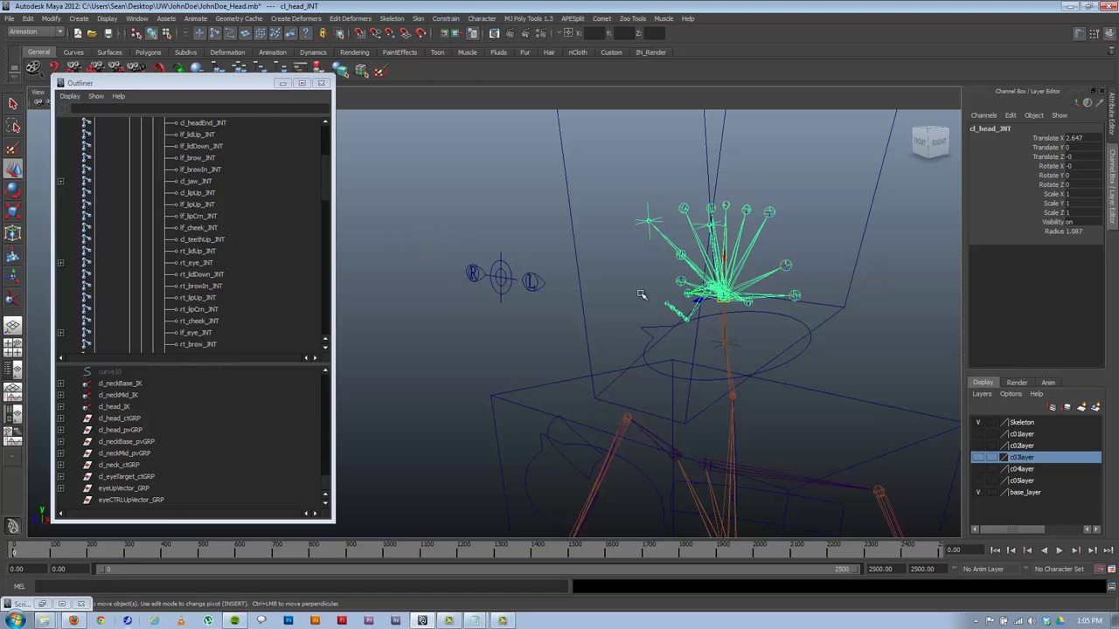
click(504, 277)
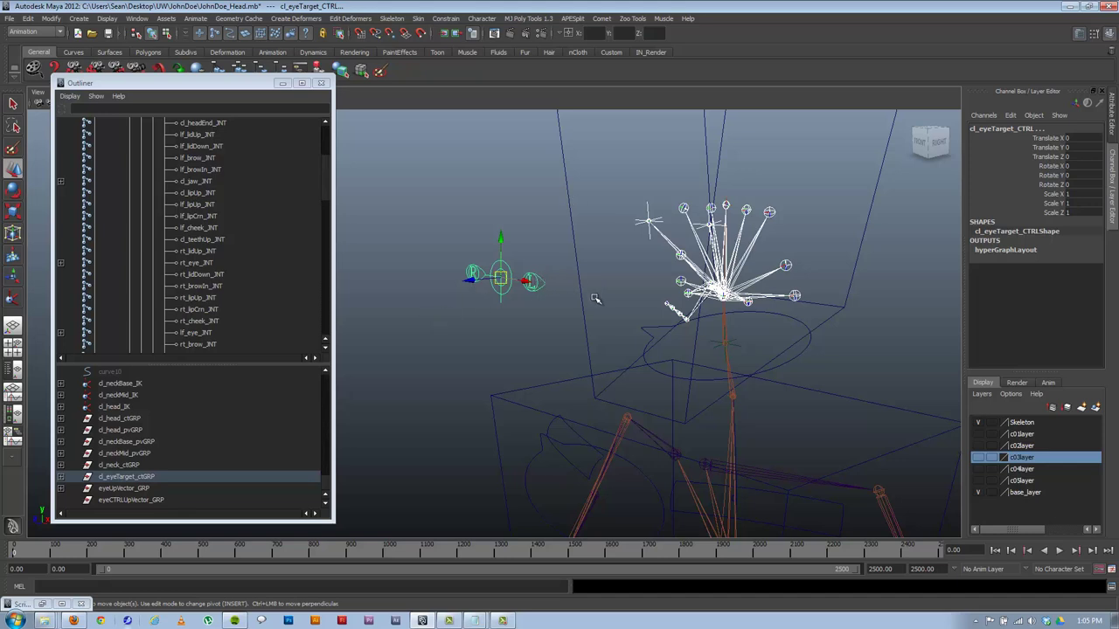
click(482, 19)
mouse_move(446, 18)
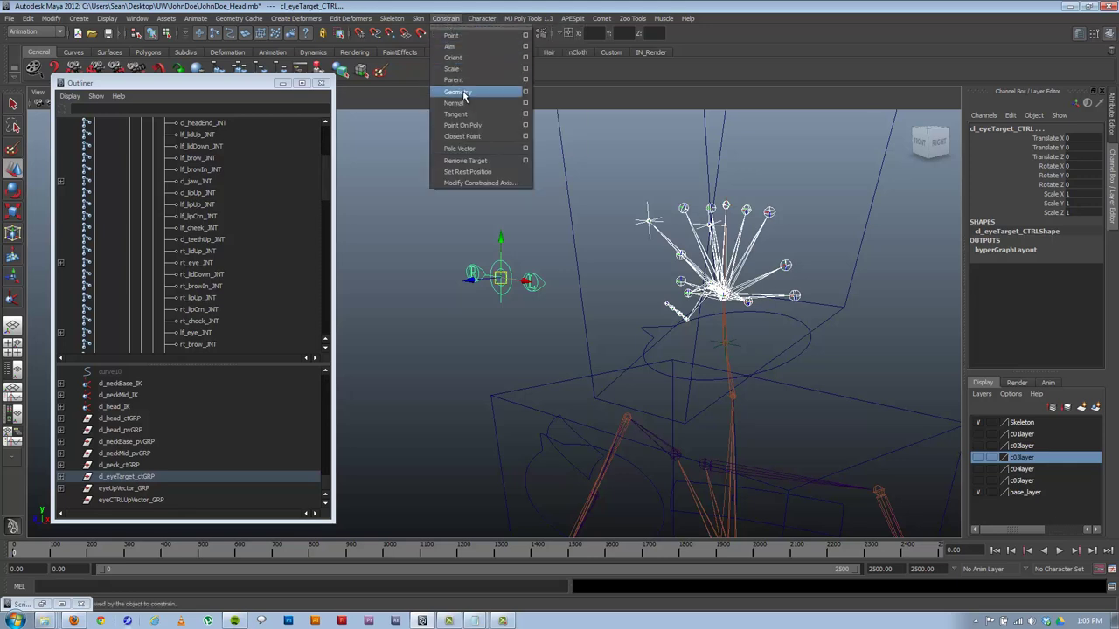
click(526, 46)
double_click(489, 143)
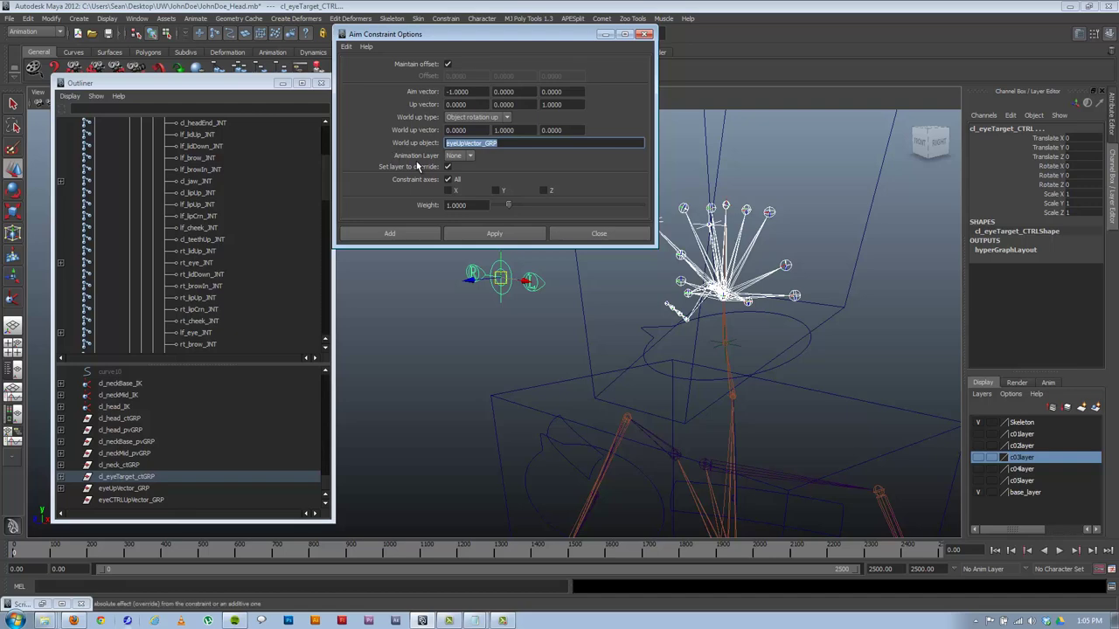
key(ctrl+v)
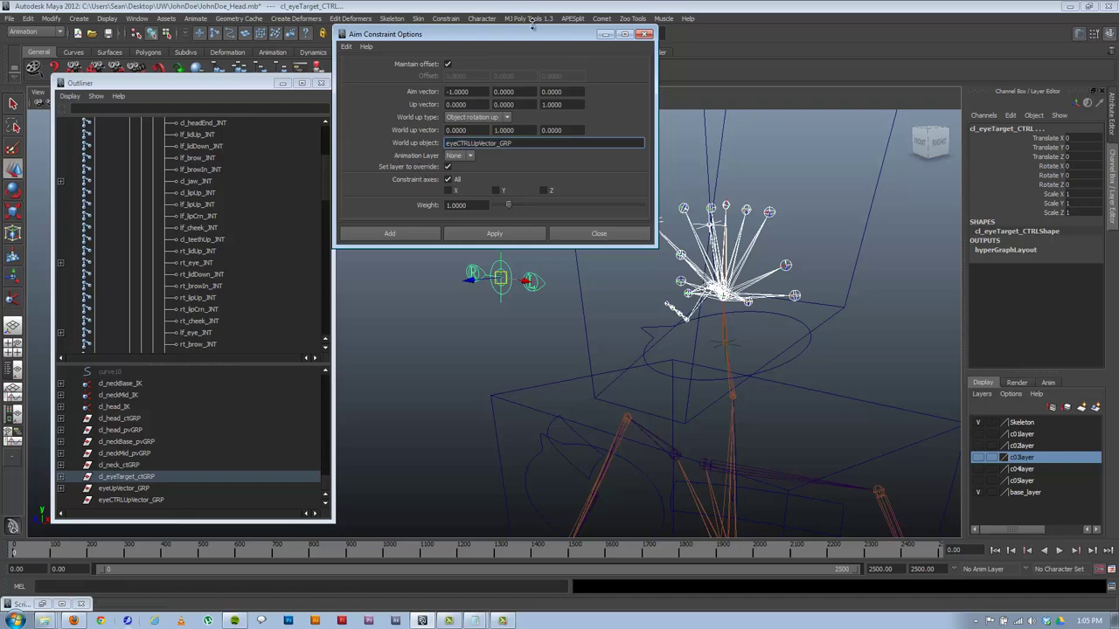
drag(528, 38, 811, 38)
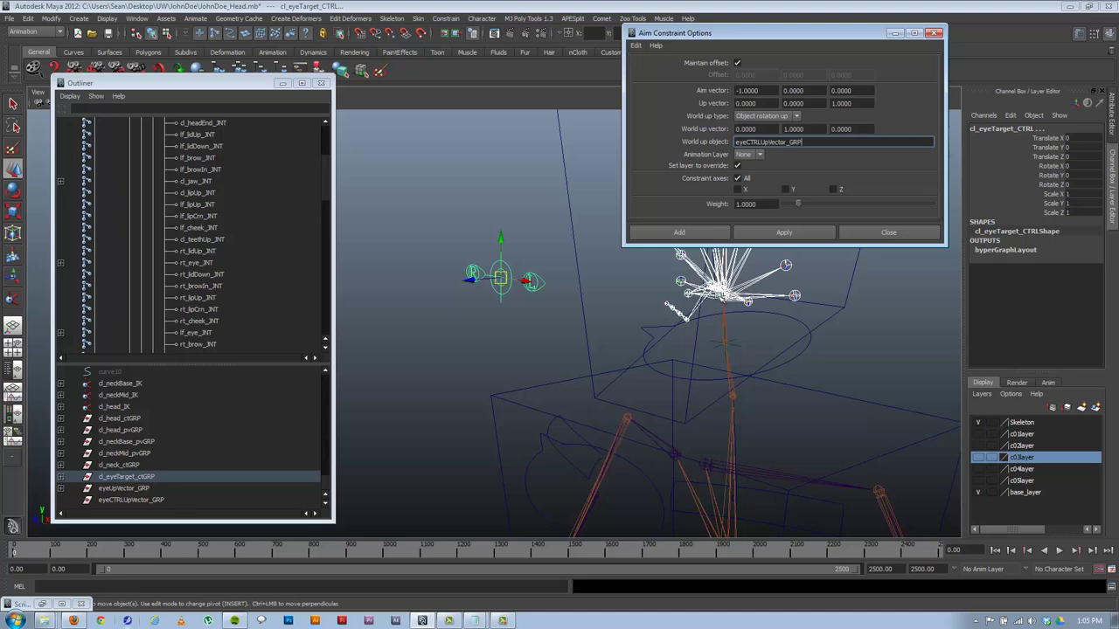
Set the Aim constraint's aim vector to 0, 0, -1
click(748, 91)
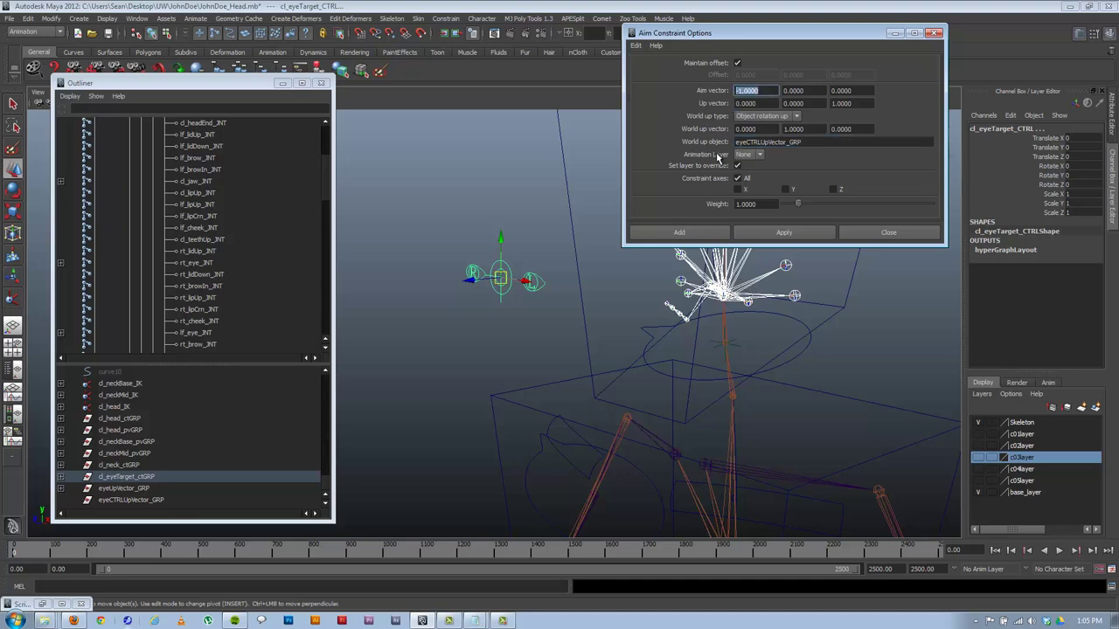
text(0)
key(Tab)
key(Tab)
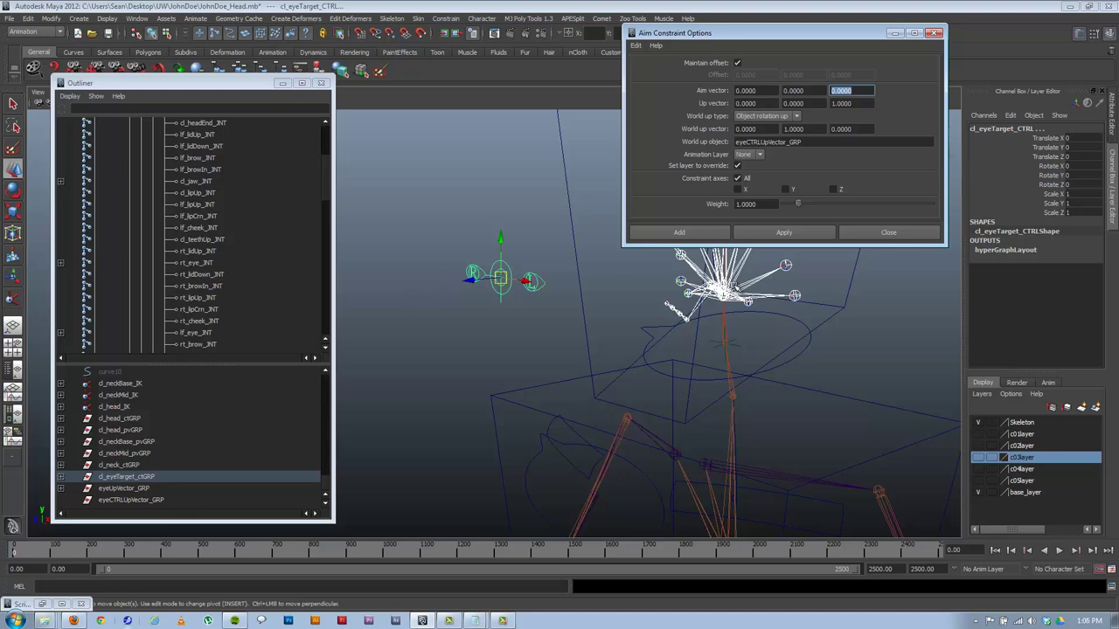
text(-1)
key(Return)
Set the Aim constraint's up vector to 0, 1, 0
key(Tab)
key(Tab)
key(Tab)
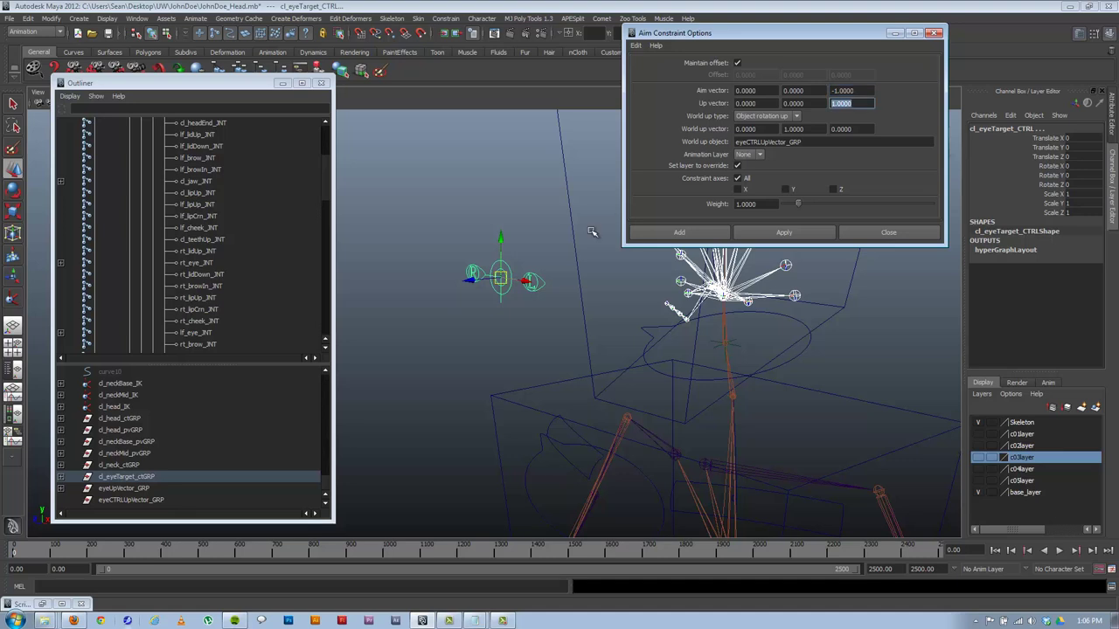
text(0)
drag(814, 105, 716, 116)
text(1)
key(Return)
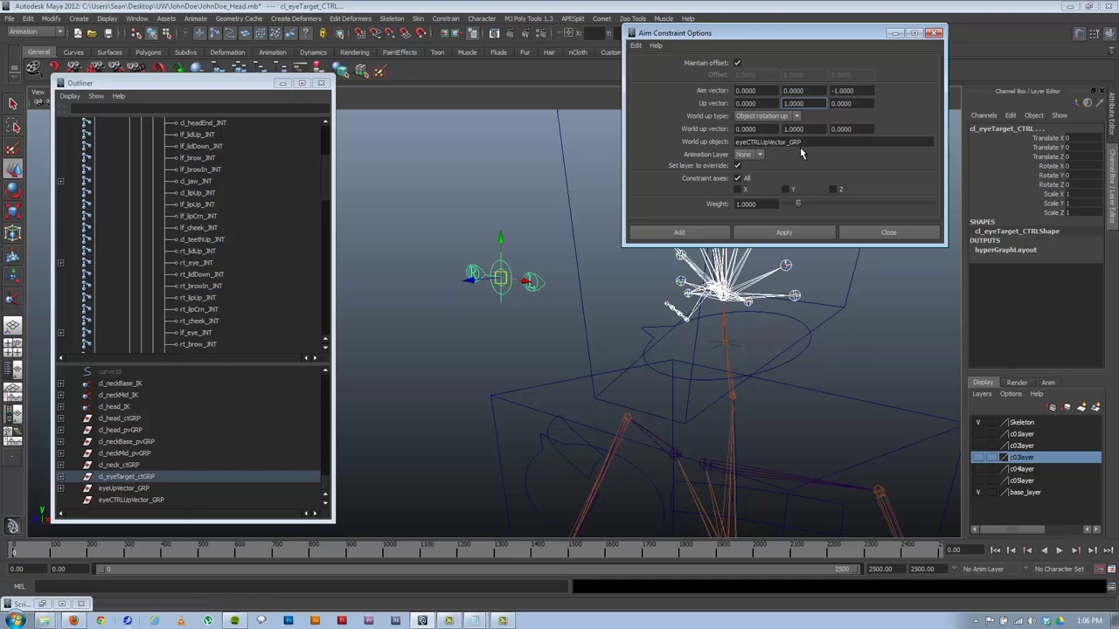
Apply the Aim constraint to cl_eyeTarget_CTRL and put the constraint options away
drag(790, 35, 781, 76)
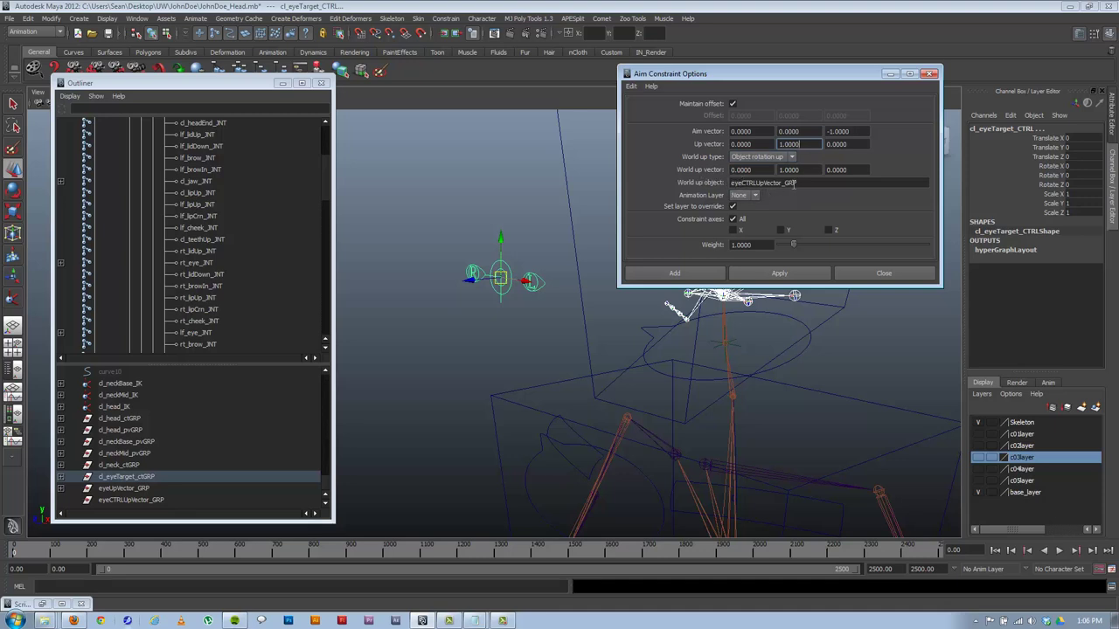
click(781, 274)
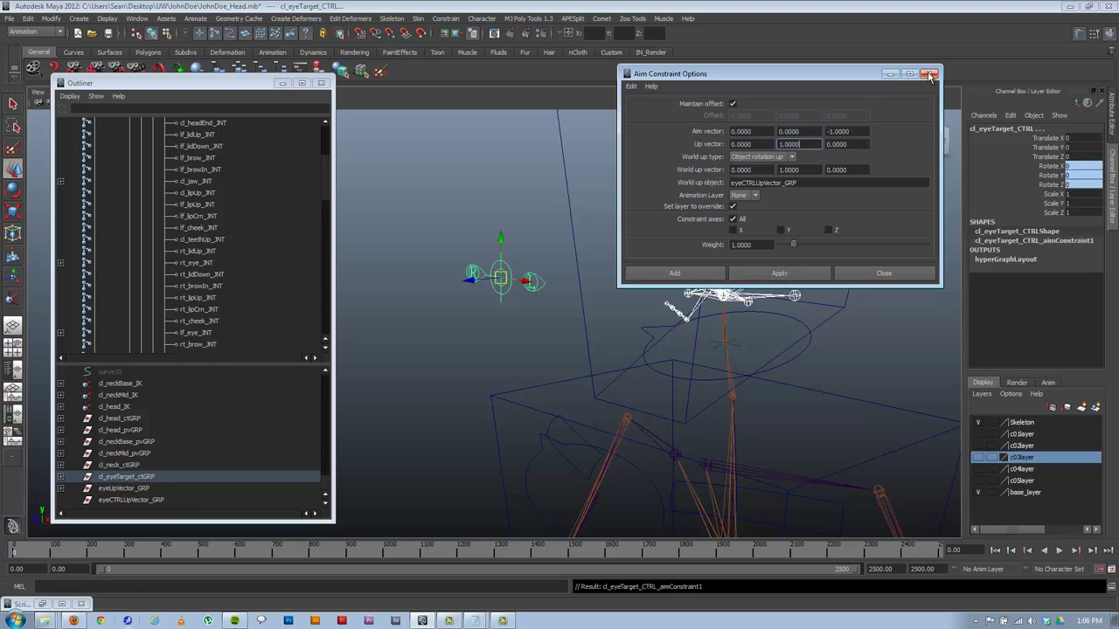
click(890, 74)
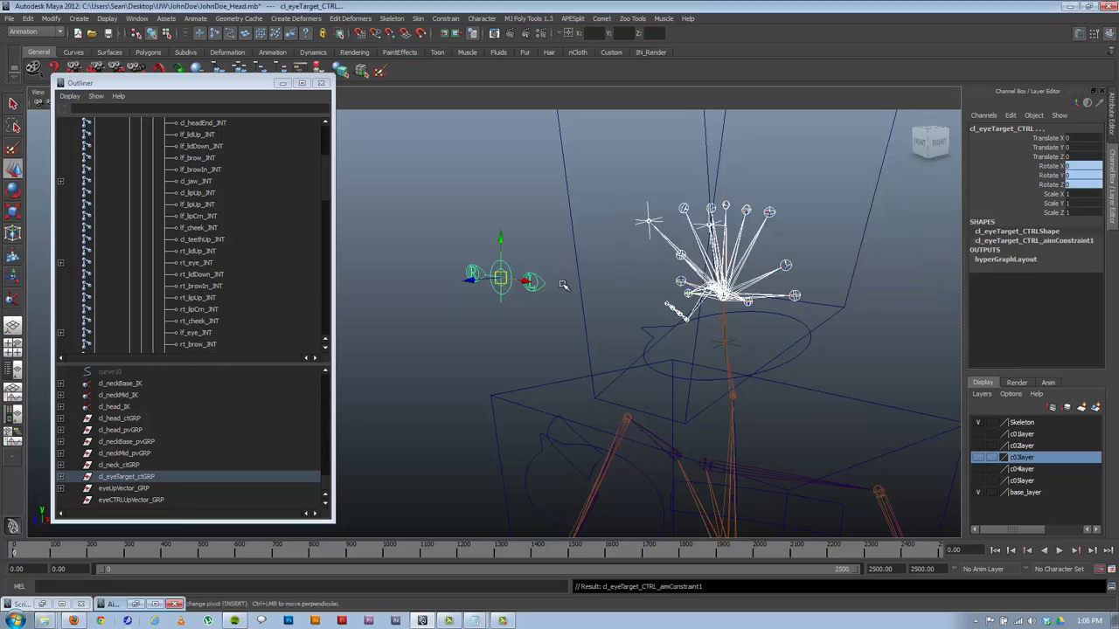
Test how cl_eyeTarget_CTRL turns toward the head joint when moved to two other positions, and undo both moves
click(470, 340)
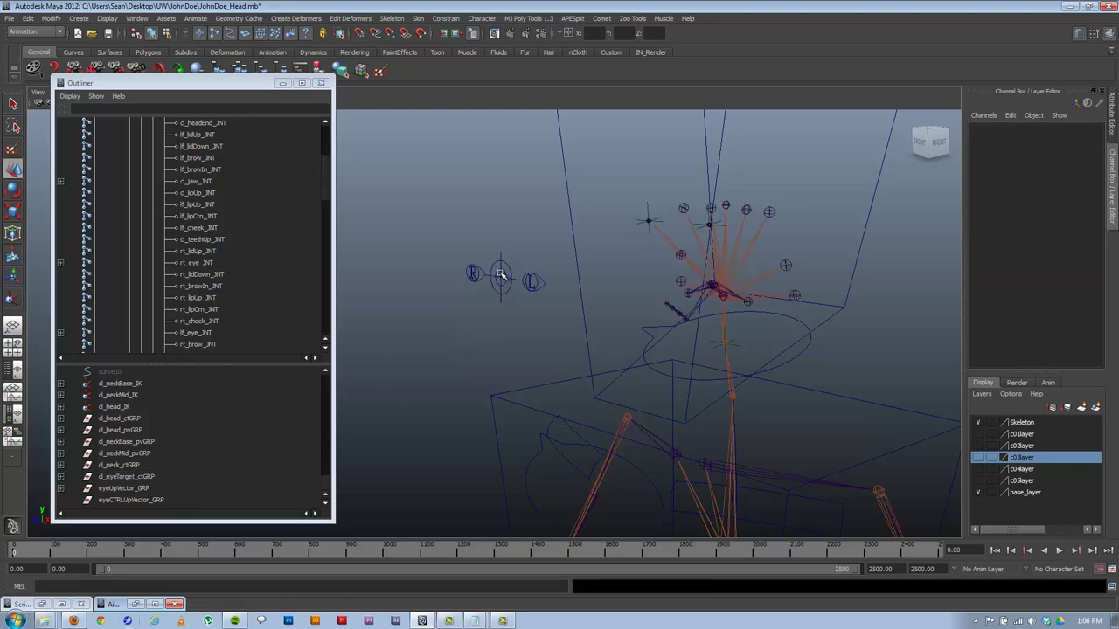
click(499, 278)
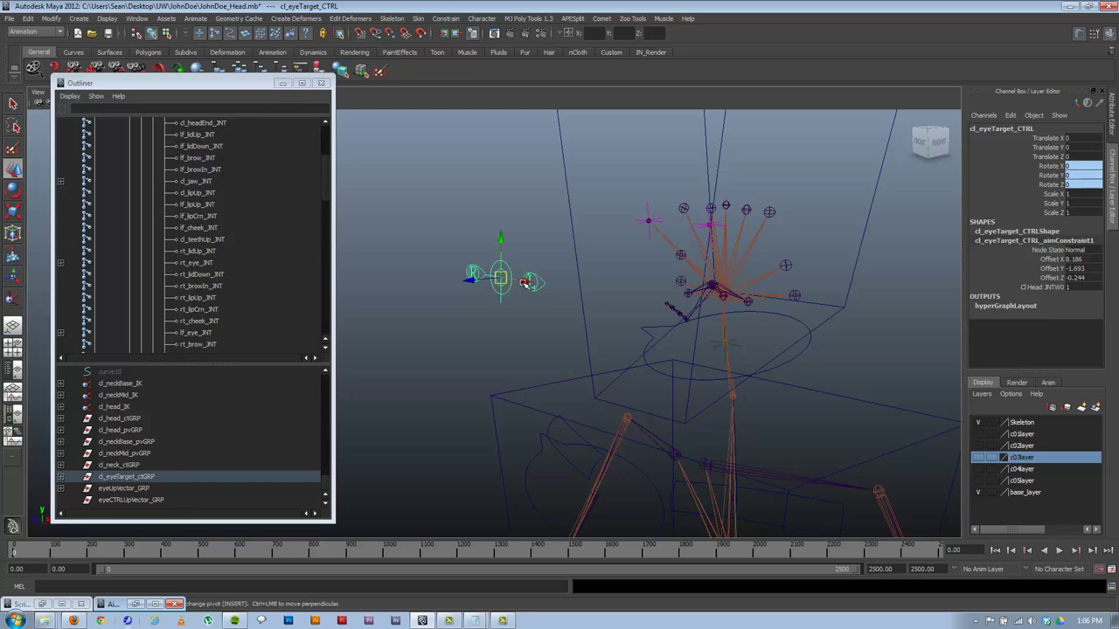
drag(525, 280, 672, 387)
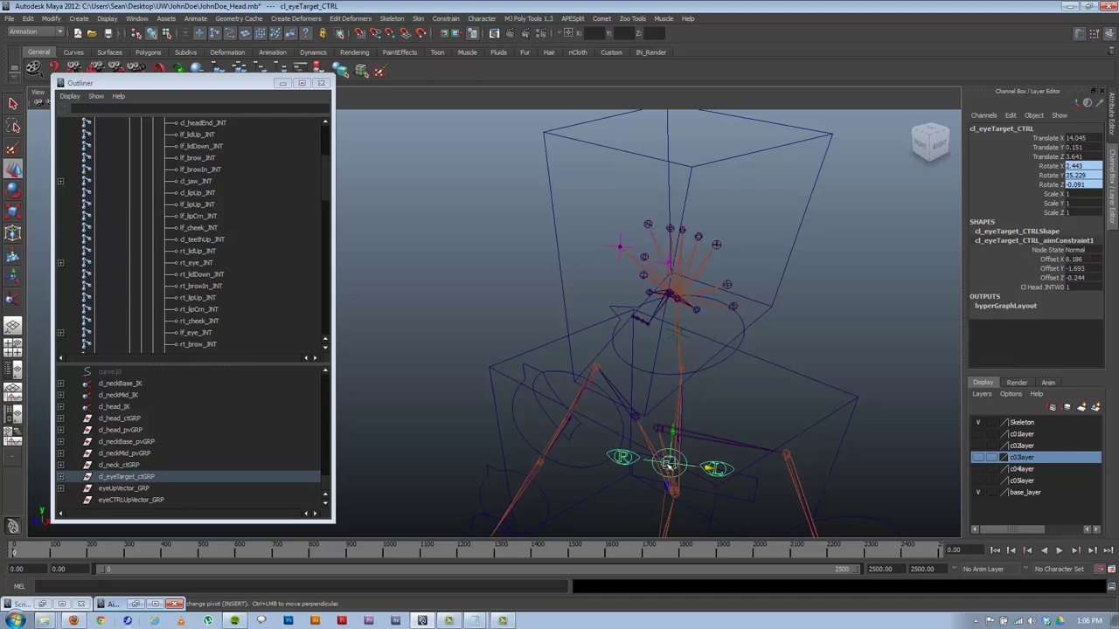
drag(668, 464, 422, 257)
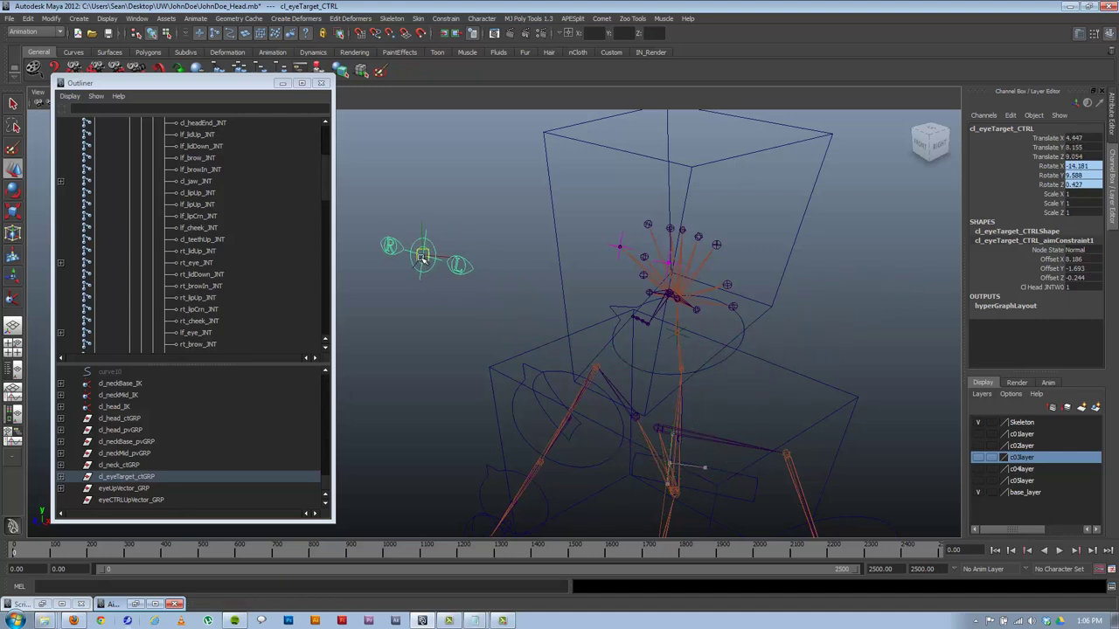
key(ctrl+z)
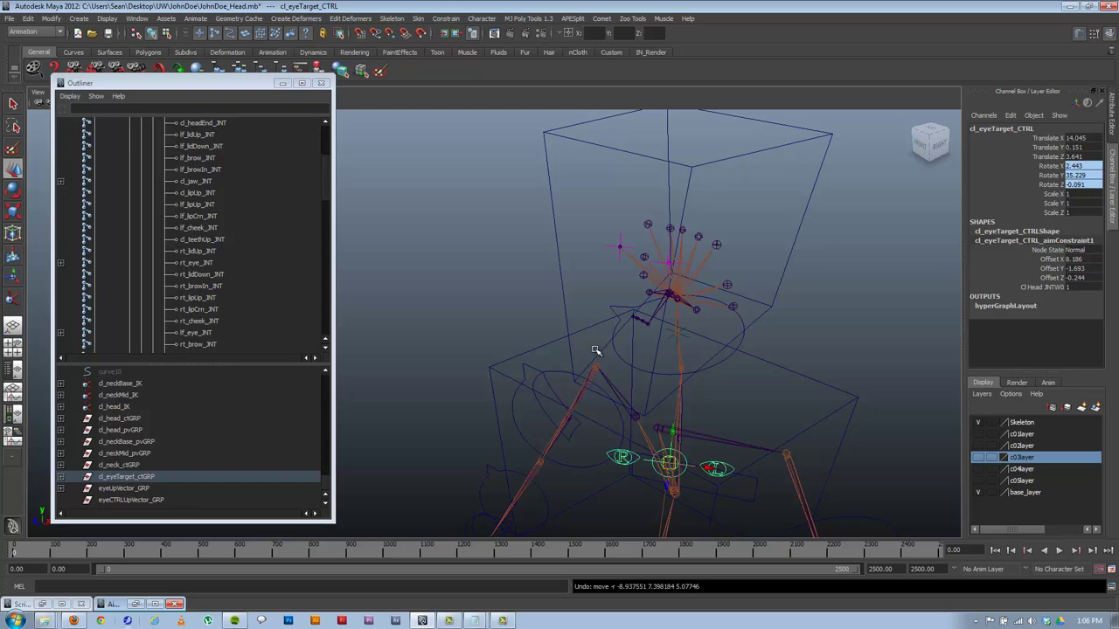
key(ctrl+z)
Add a keyable float attribute named tilt to cl_eyeTarget_CTRL
alt+drag(592, 357, 657, 342)
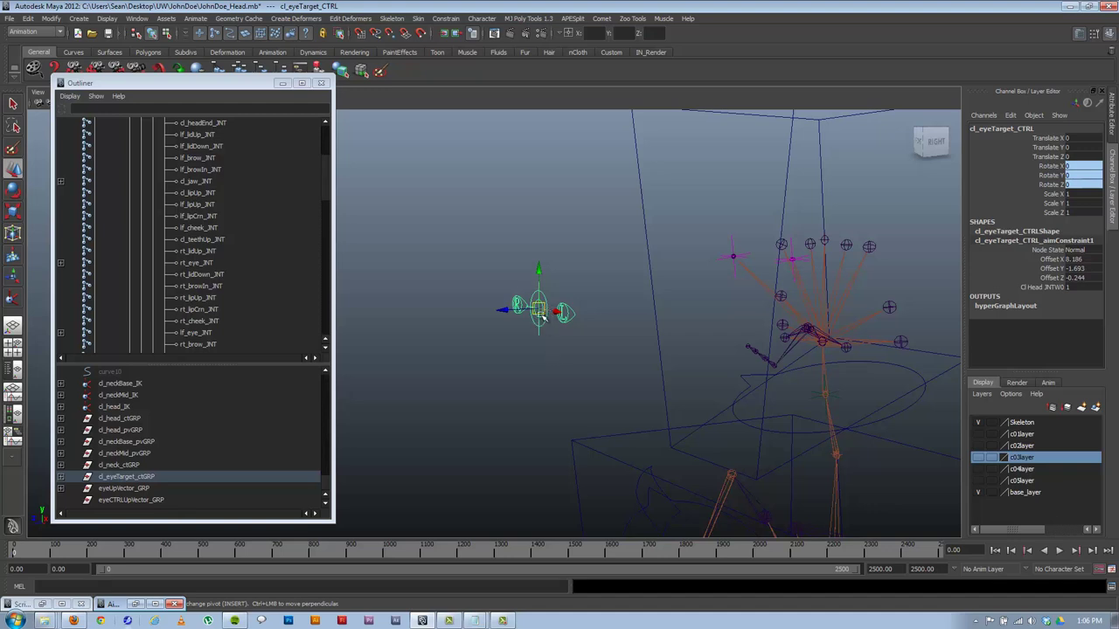
click(51, 19)
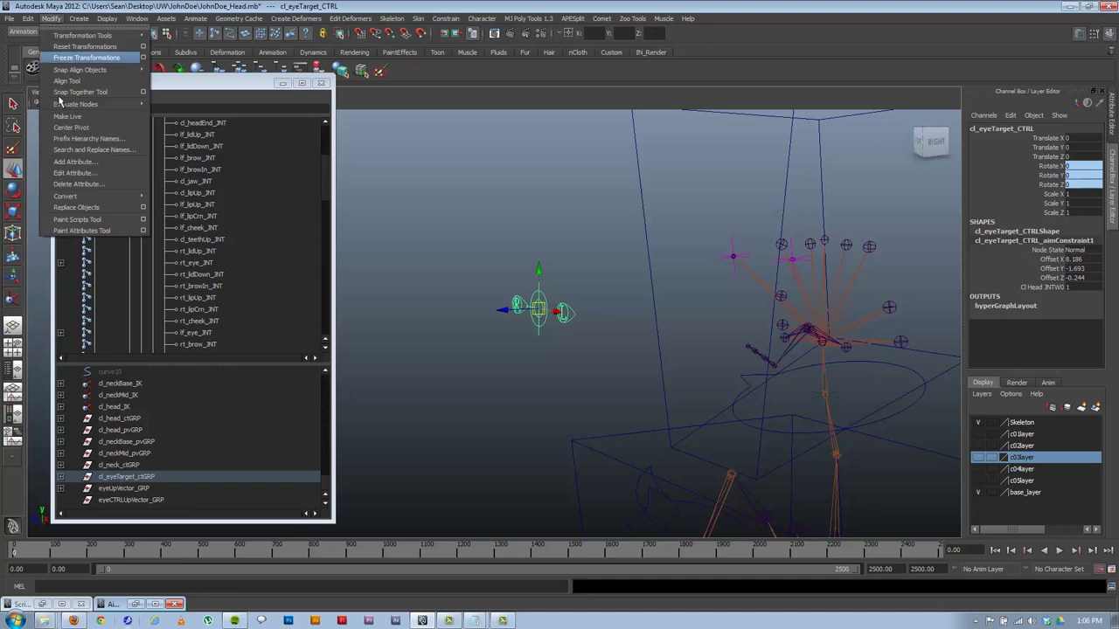
click(99, 163)
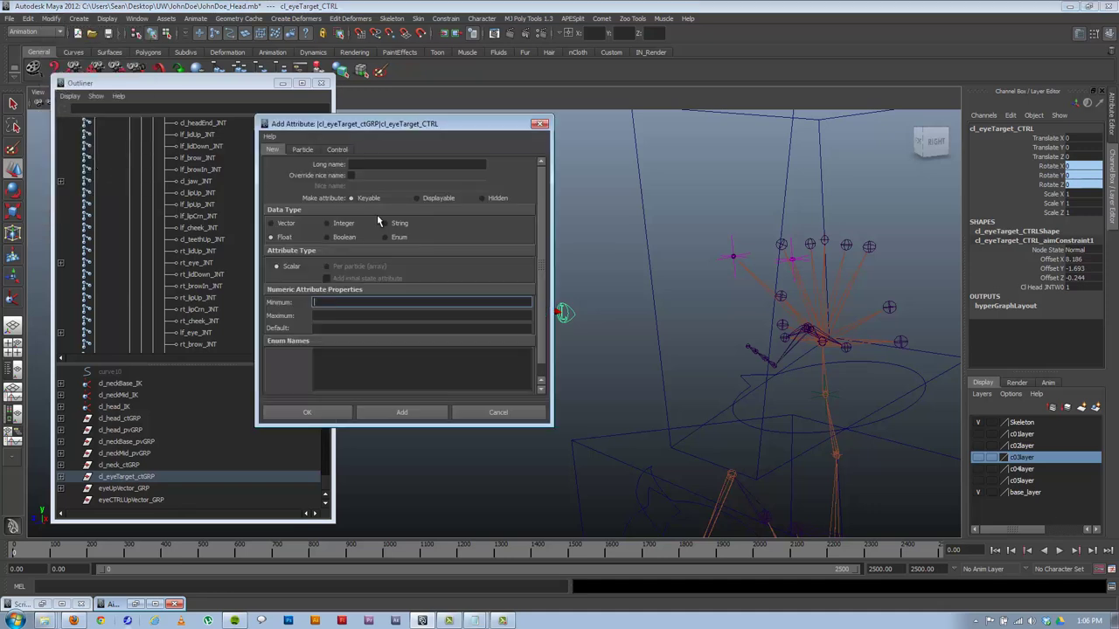
click(366, 164)
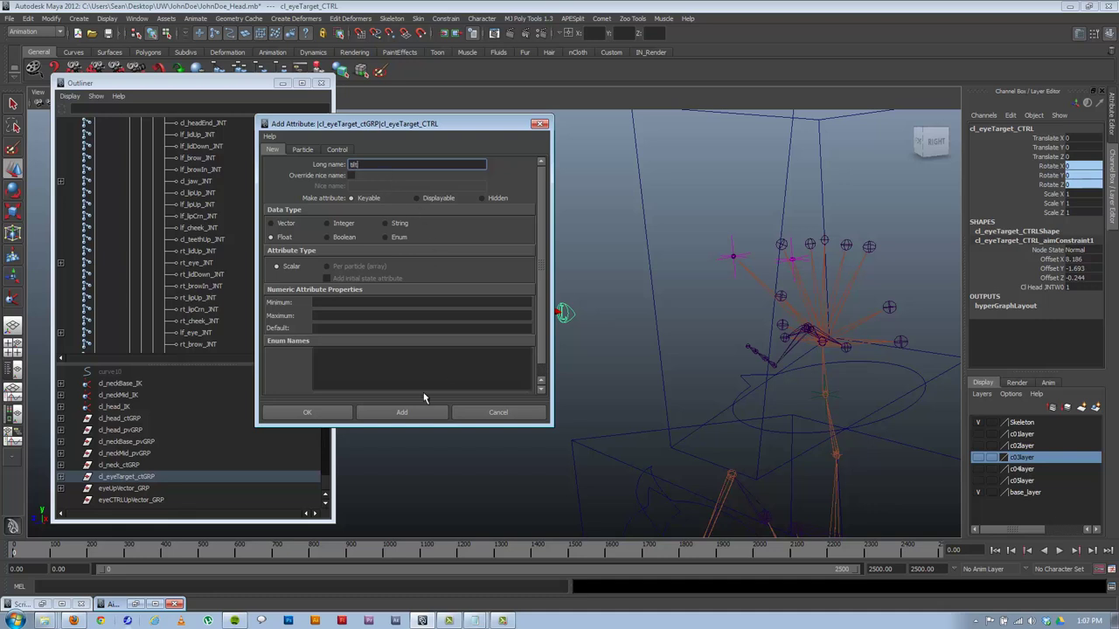
click(404, 412)
click(542, 124)
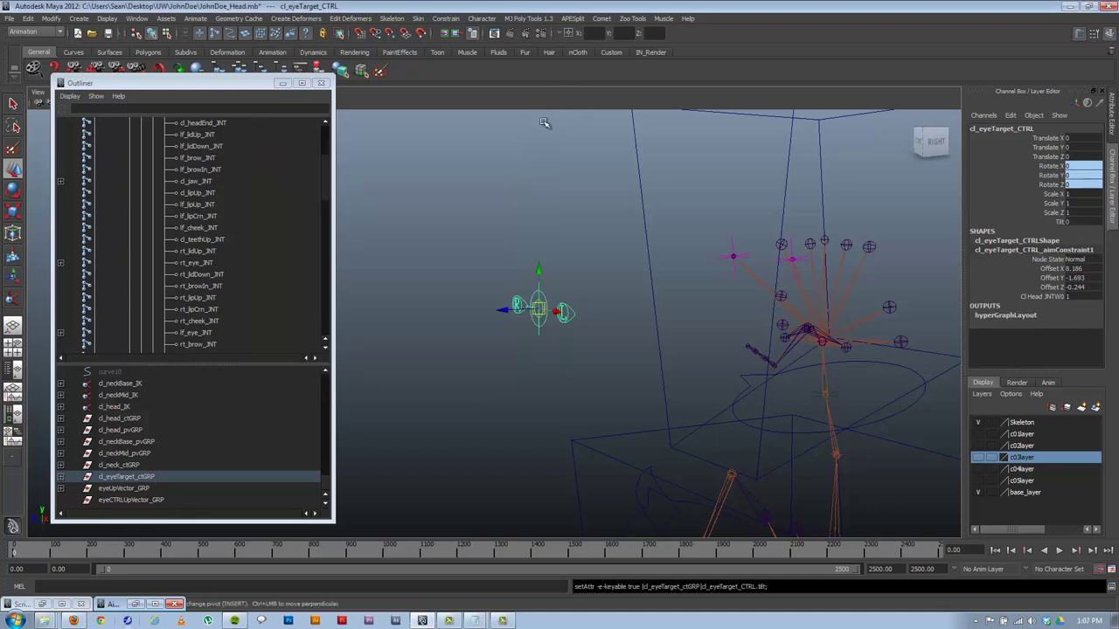
Select cl_eyeTarget_CTRL_aimConstraint1 under cl_eyeTarget_CTRL and show its full aim constraint attributes
click(60, 477)
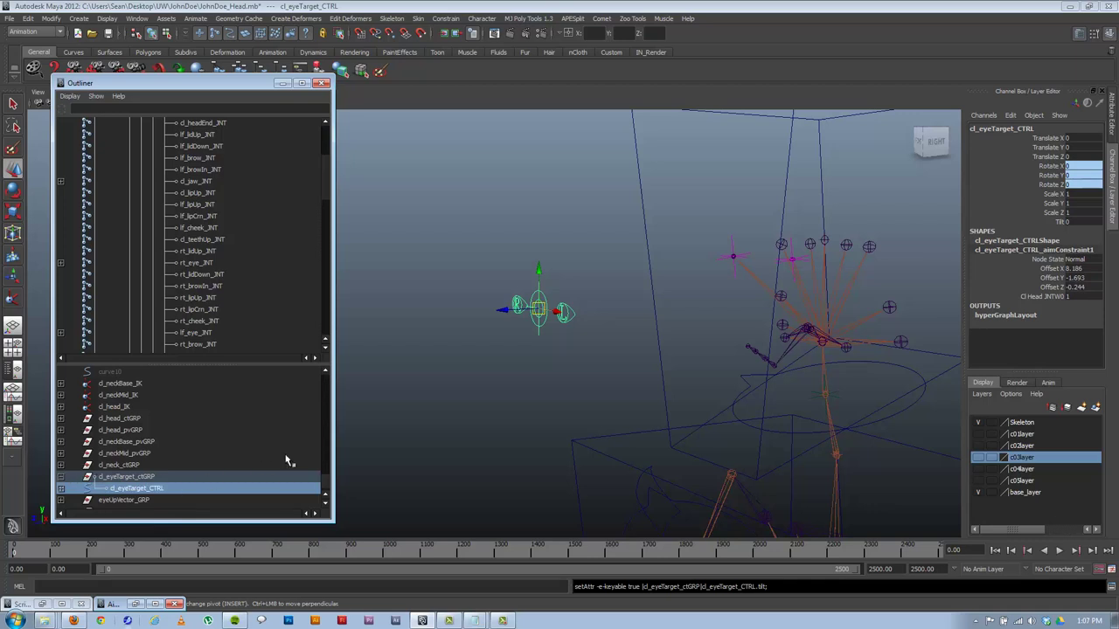
scroll(326, 486, down, 1)
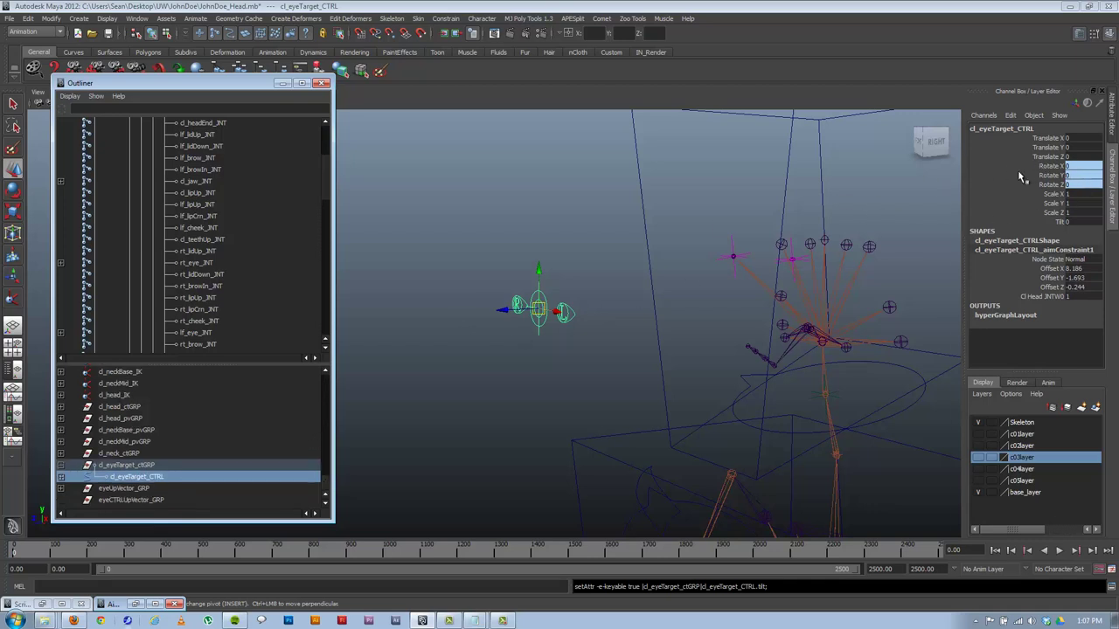
drag(1051, 166, 1058, 189)
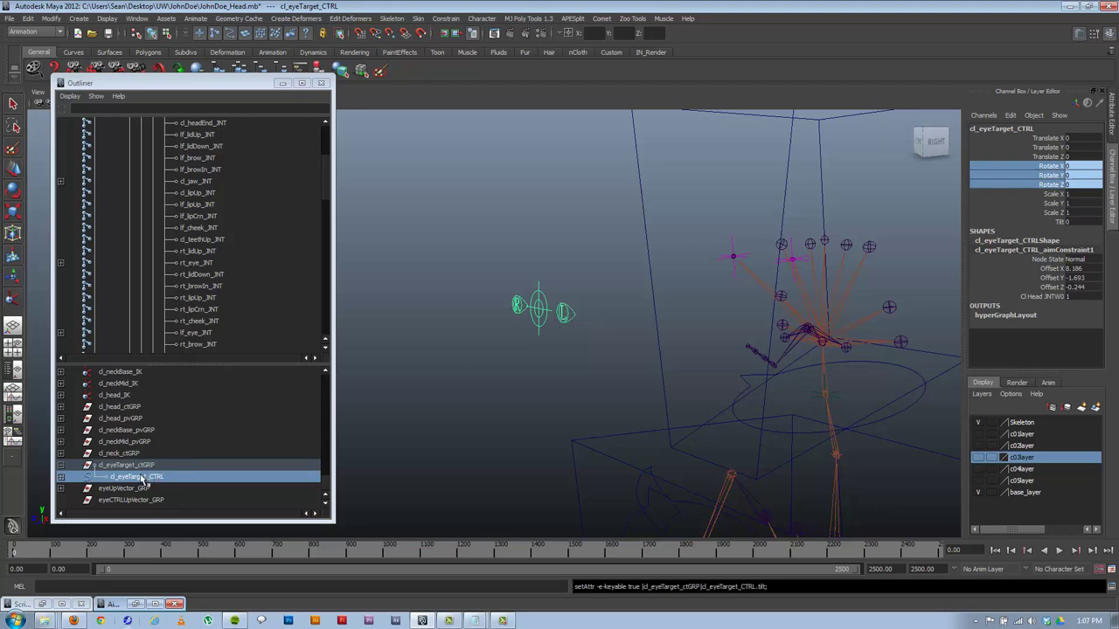
click(61, 478)
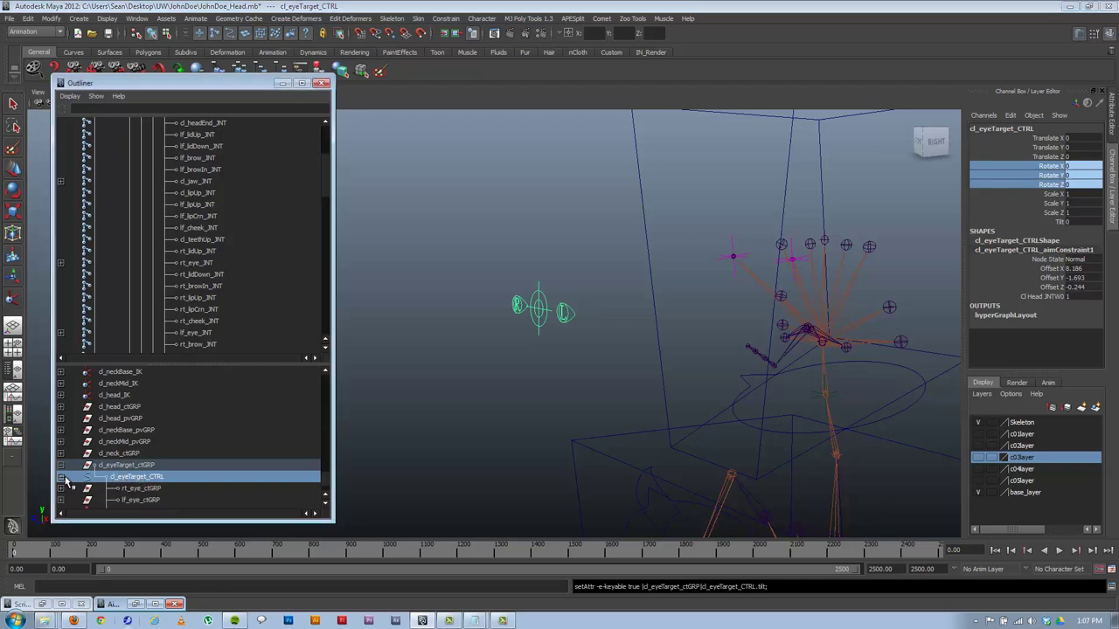
scroll(319, 486, down, 3)
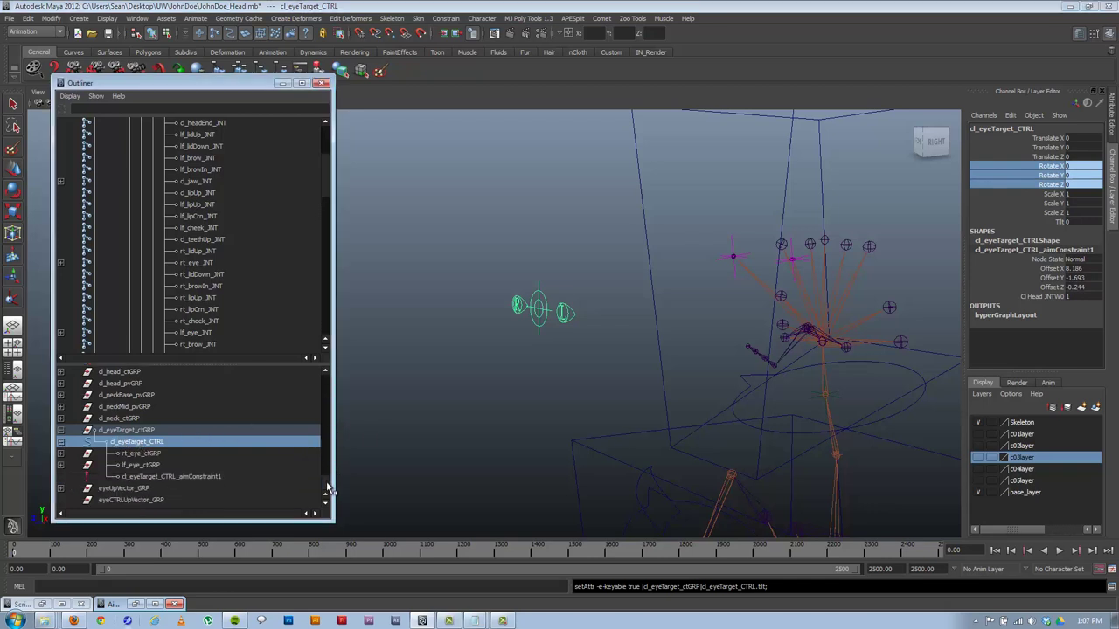
click(179, 477)
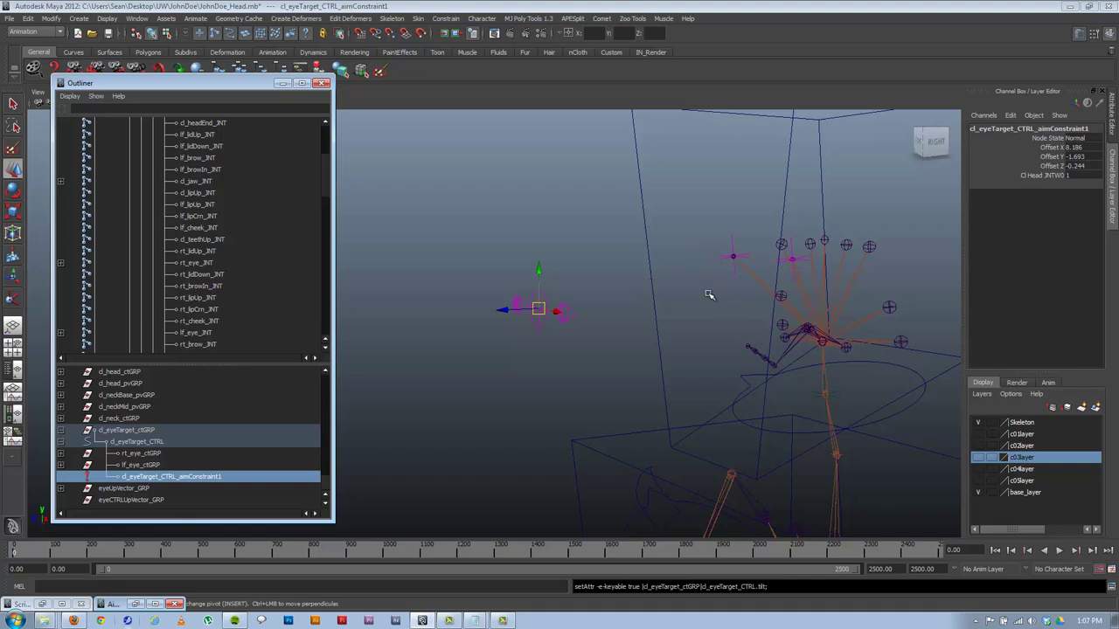
key(ctrl+a)
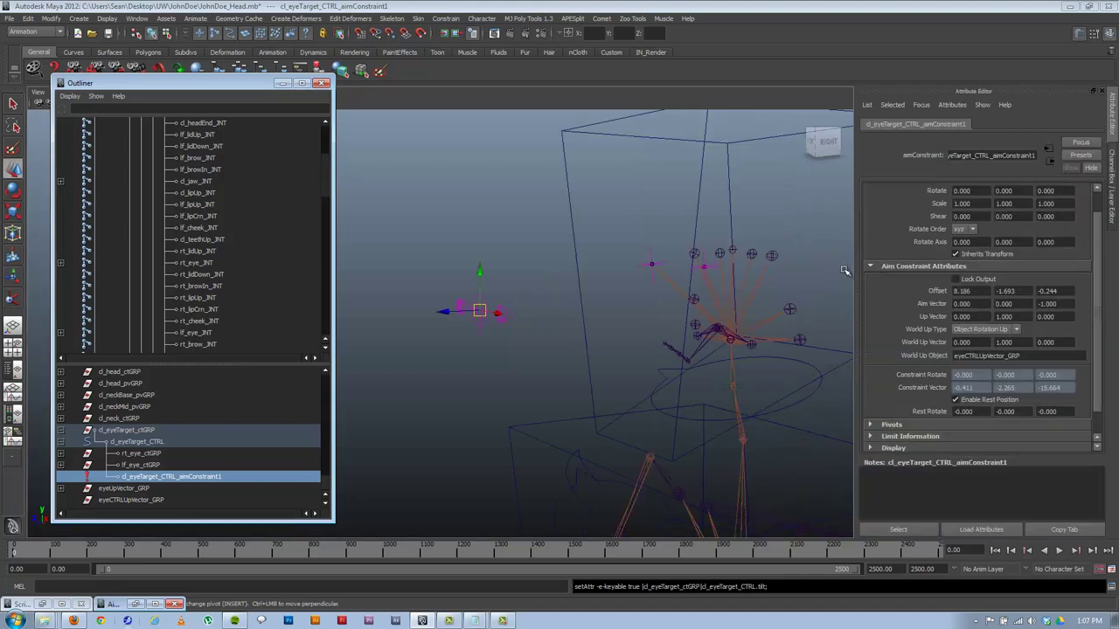
Examine the X, Y and Z Offset values of the eye target's aim constraint against its rotation axes
click(982, 291)
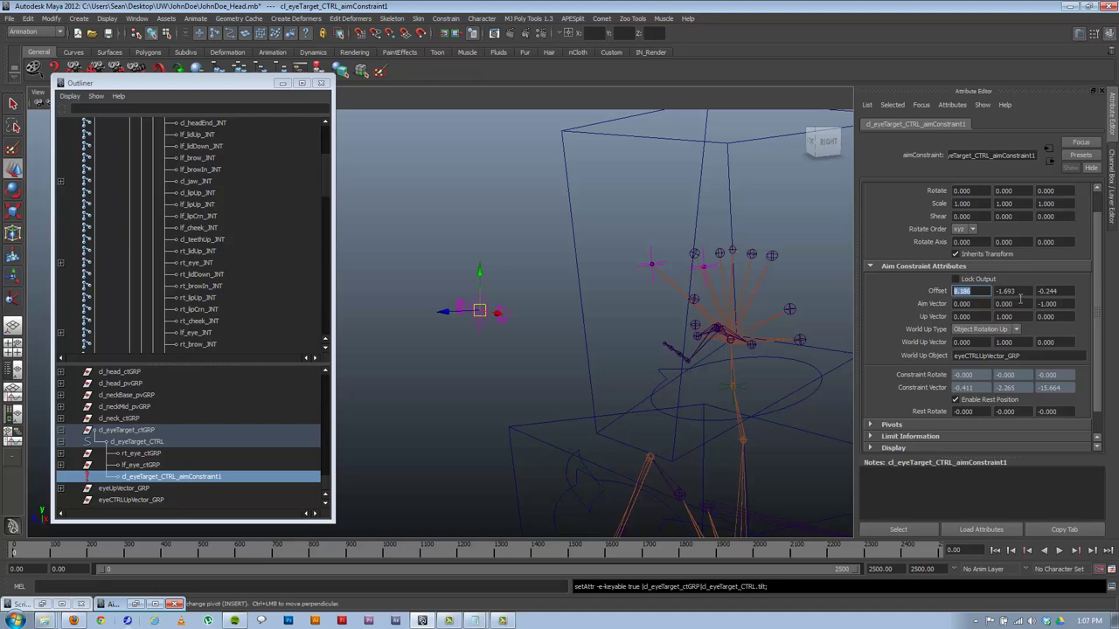
click(1014, 291)
click(1068, 292)
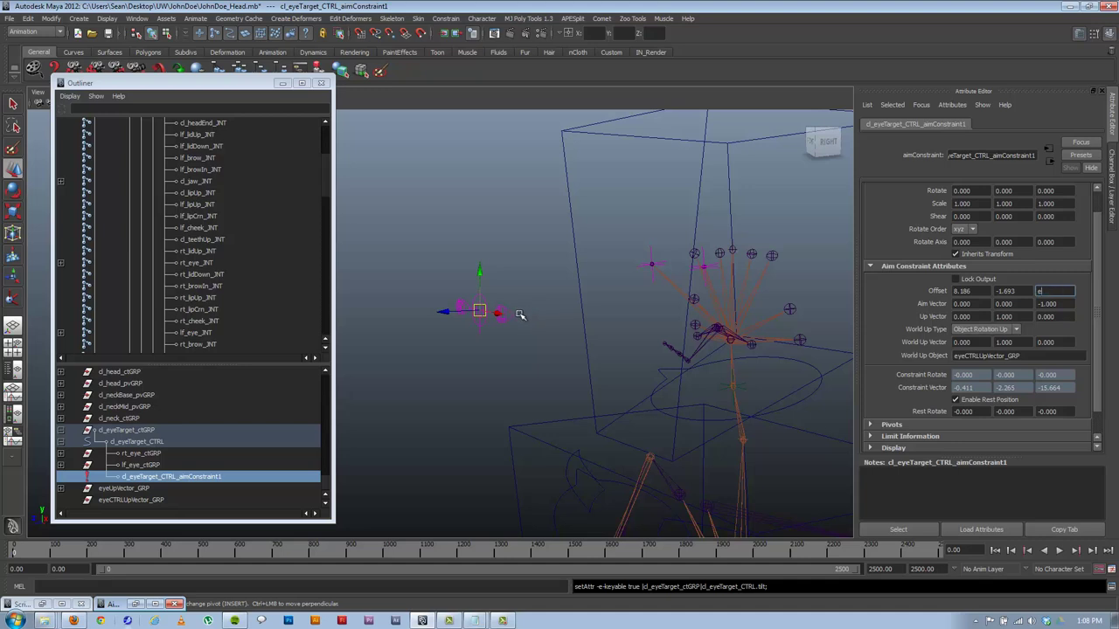
key(e)
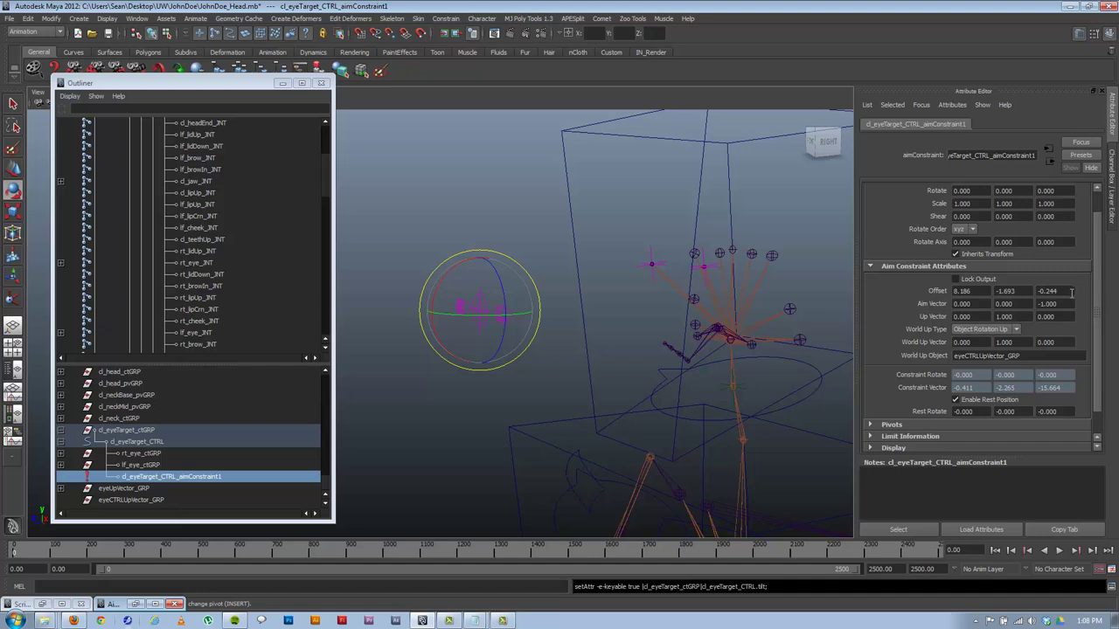
click(1067, 292)
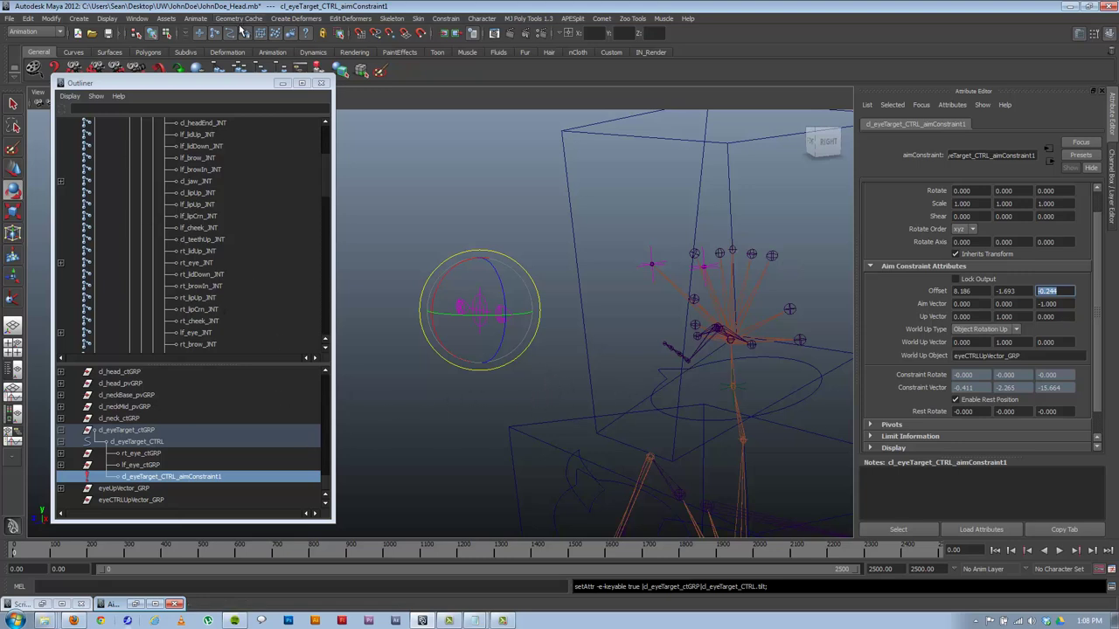
Graph the connections of cl_eyeTarget_CTRL_aimConstraint1 in the Hypergraph, with its individual connections displayed separately
click(137, 18)
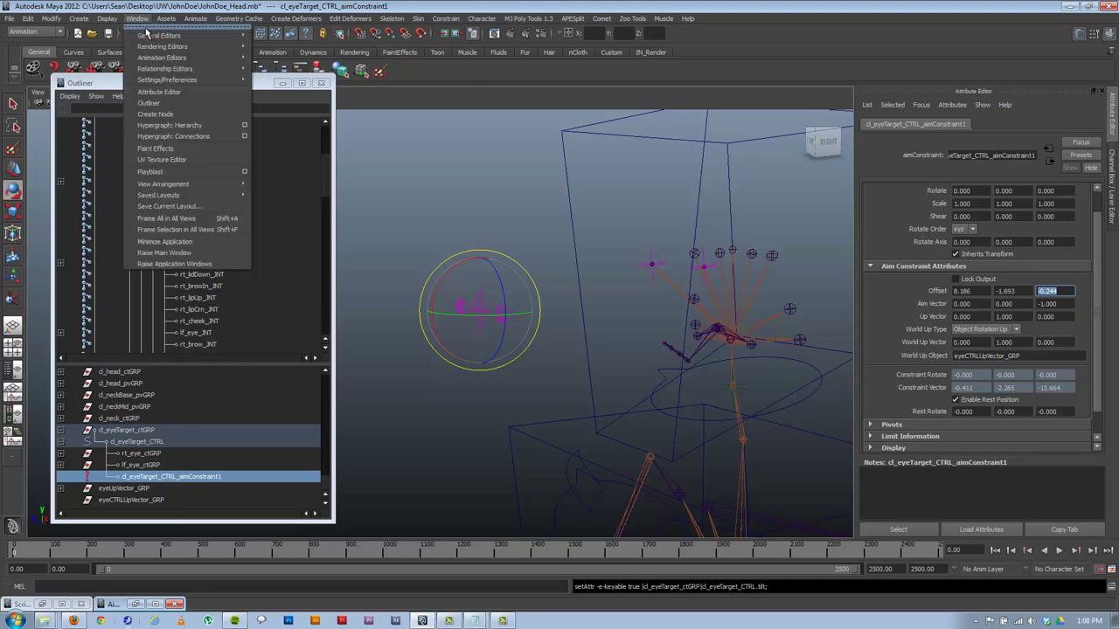
click(296, 12)
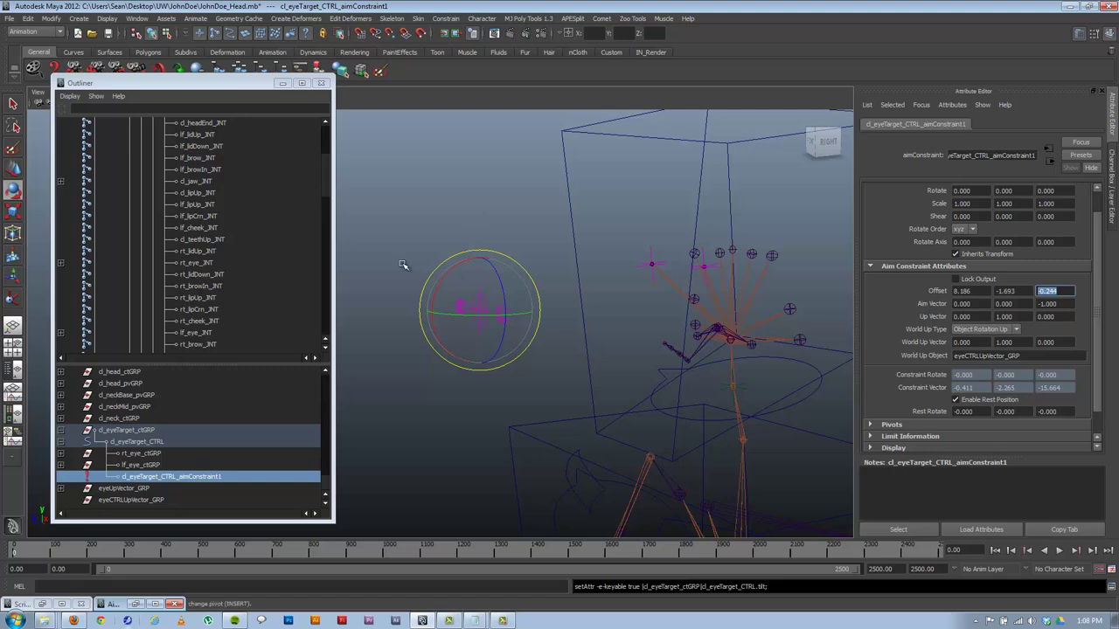
click(138, 19)
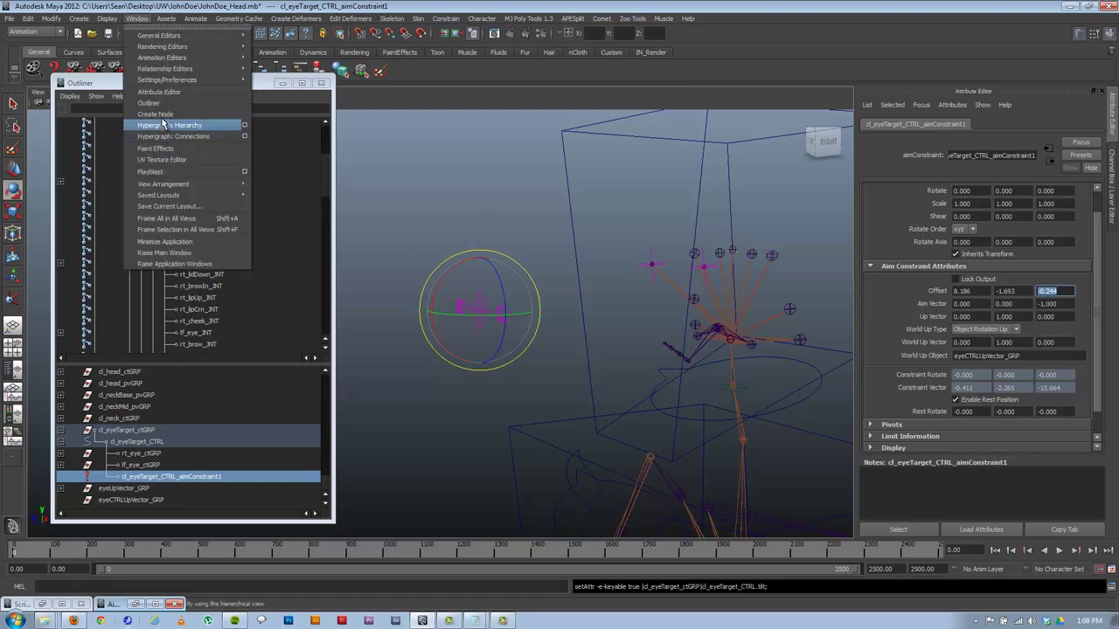
click(173, 136)
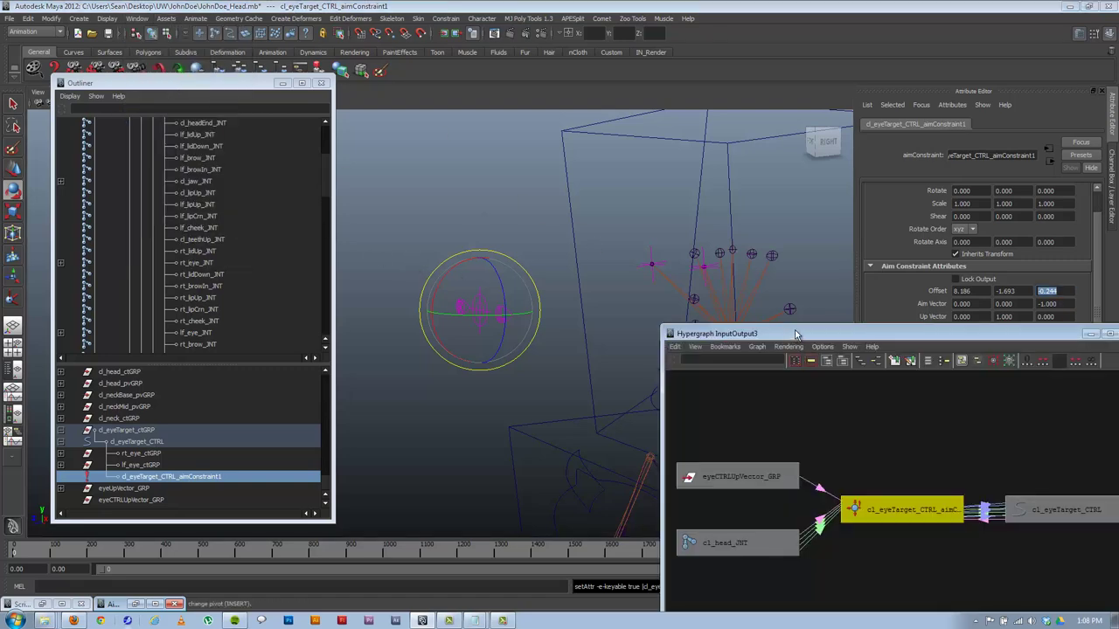
drag(796, 336, 348, 182)
click(495, 208)
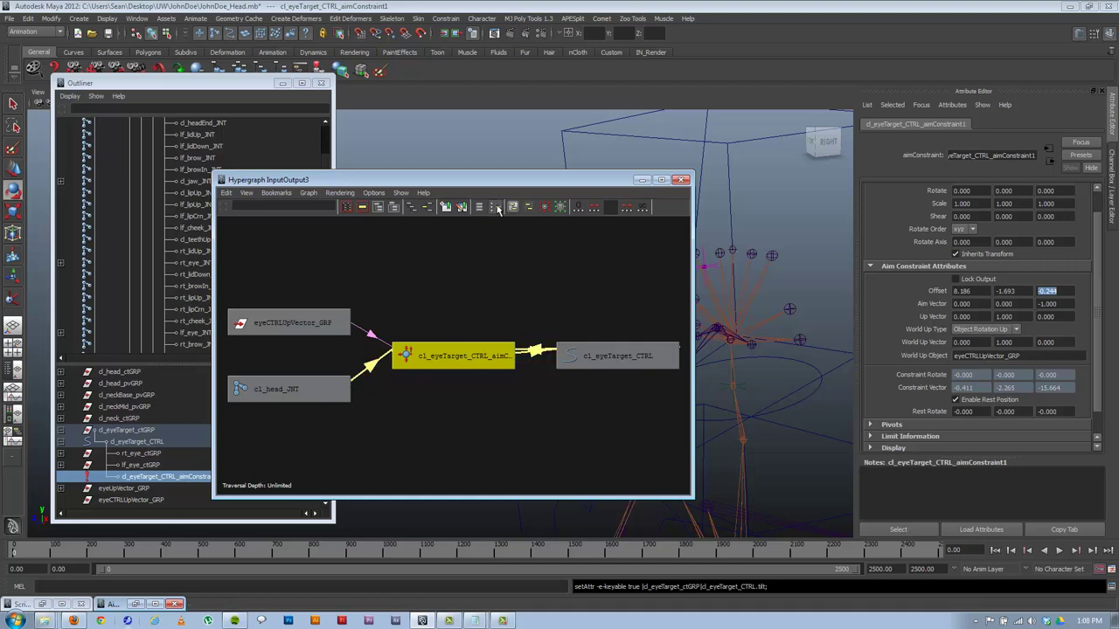
click(495, 208)
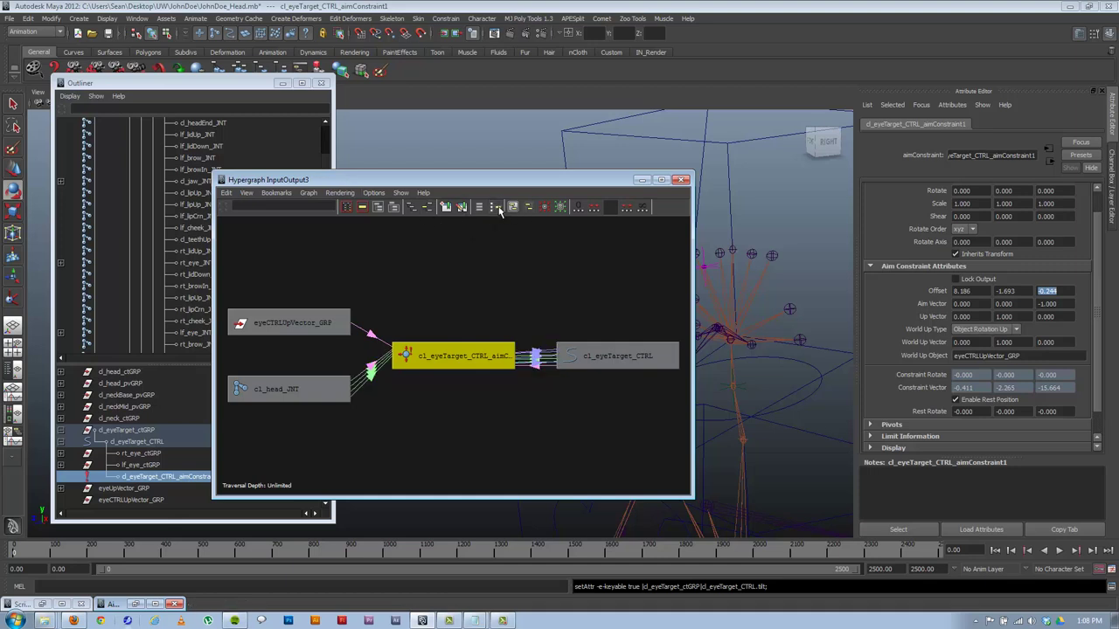
click(428, 207)
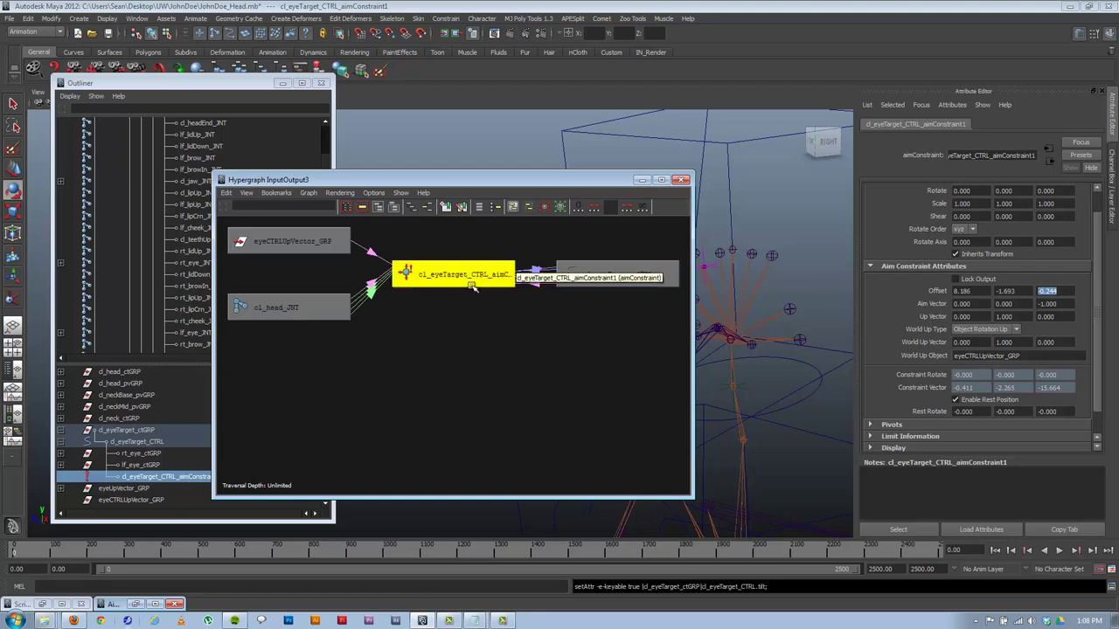
Create a +/- Average utility node in the Hypergraph beside the aim constraint network, with its operation left at Sum
click(340, 192)
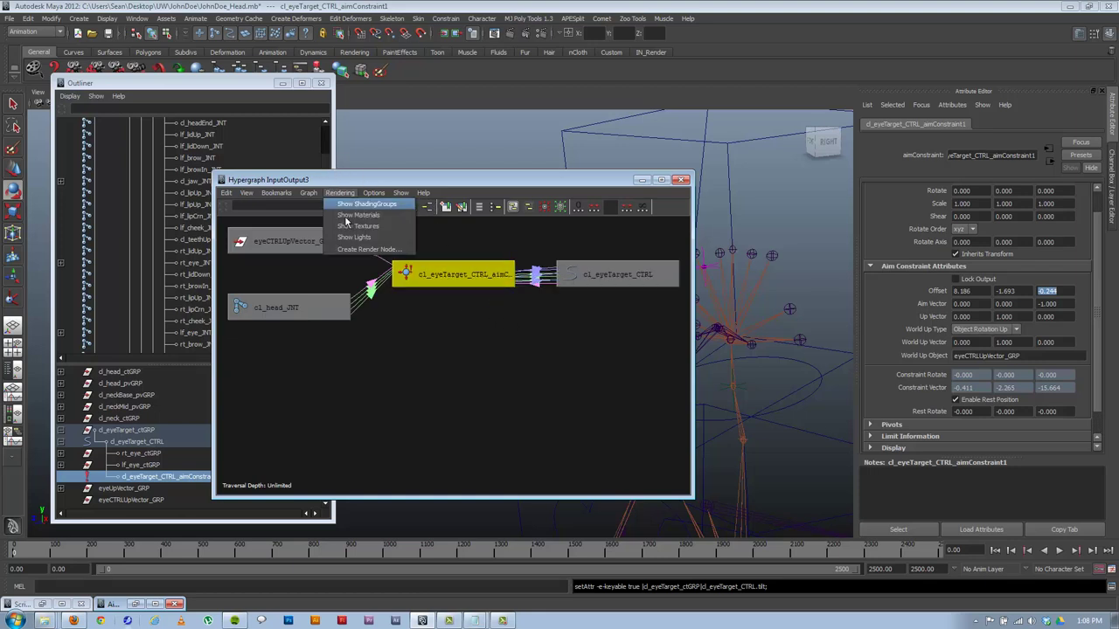
click(357, 250)
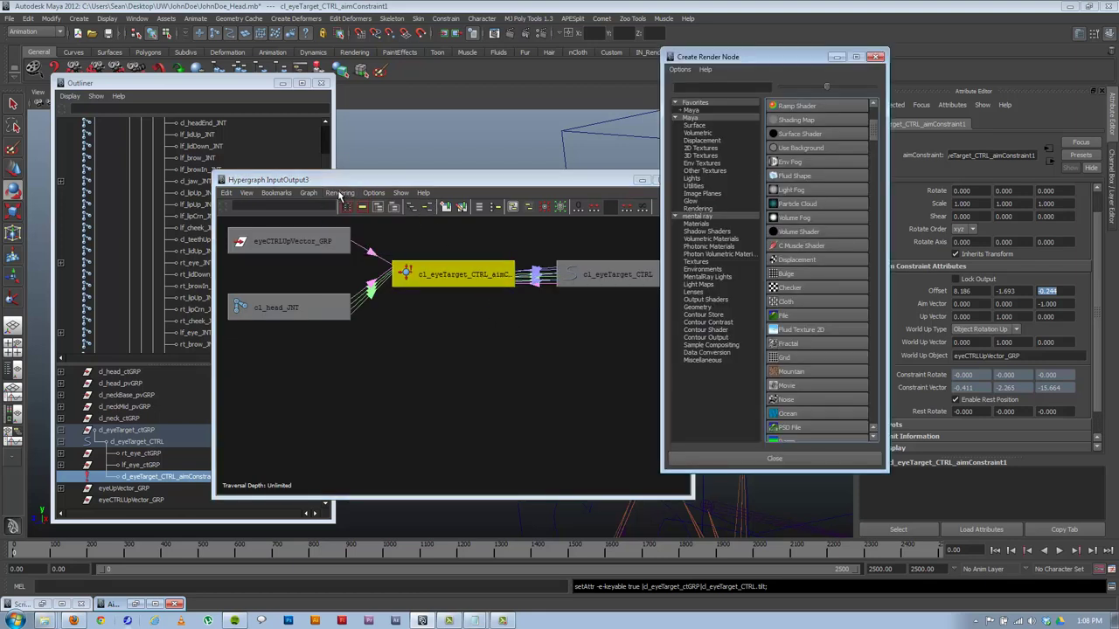
click(342, 192)
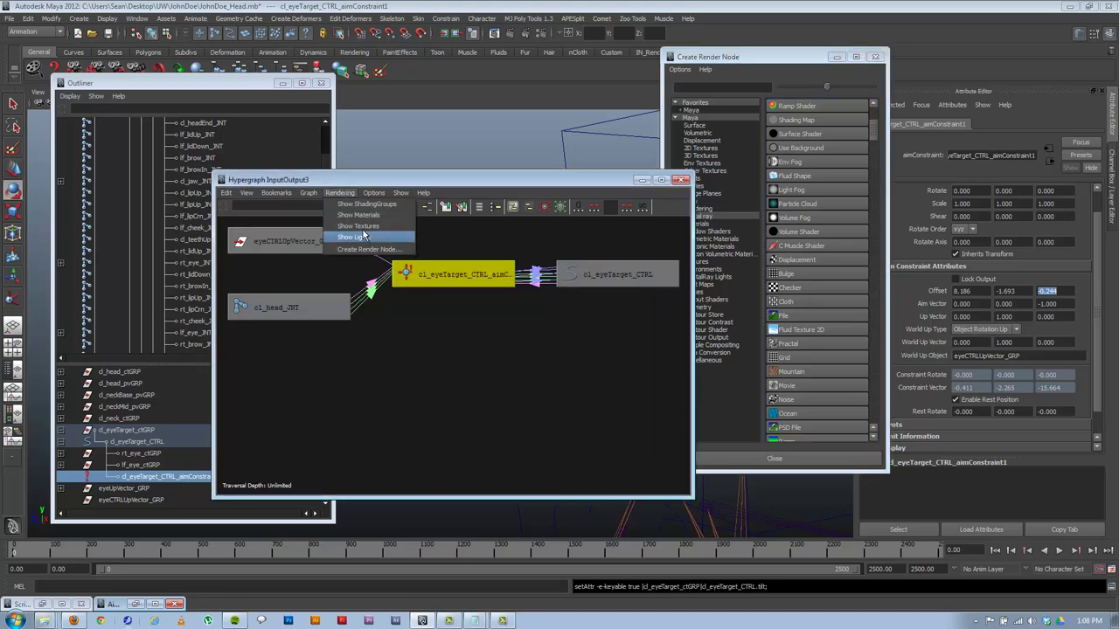
click(378, 180)
drag(735, 58, 107, 81)
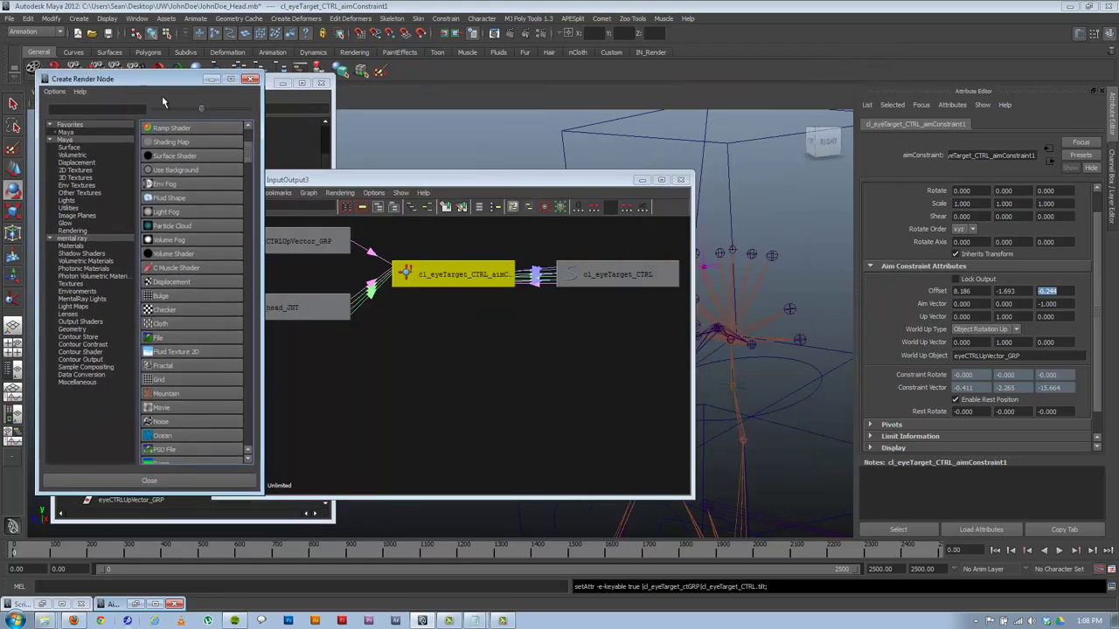
click(74, 208)
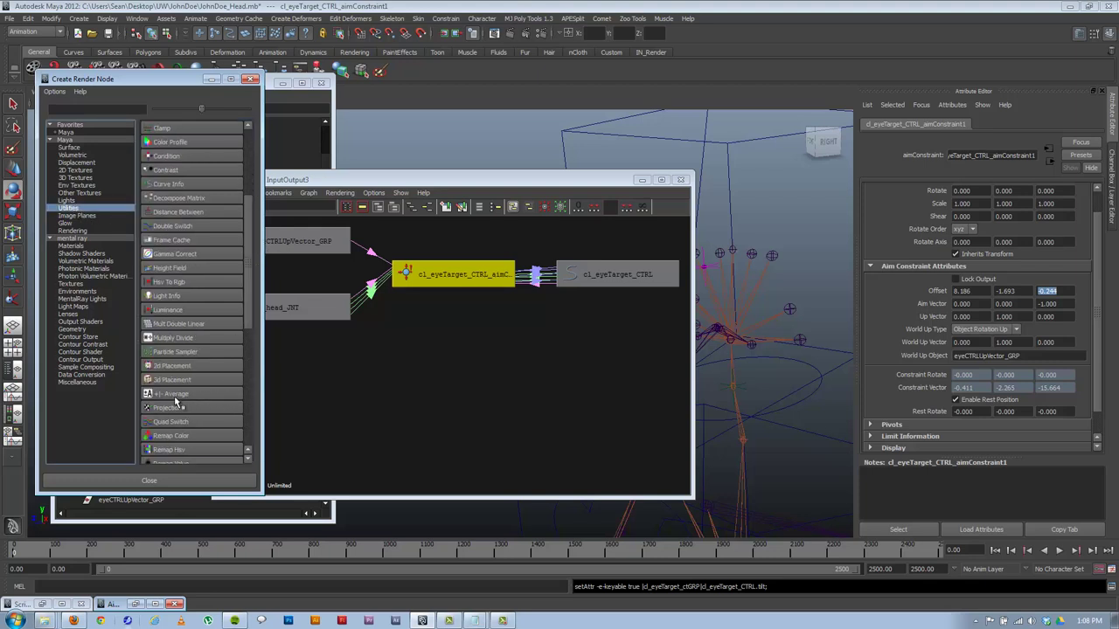
click(174, 395)
click(317, 313)
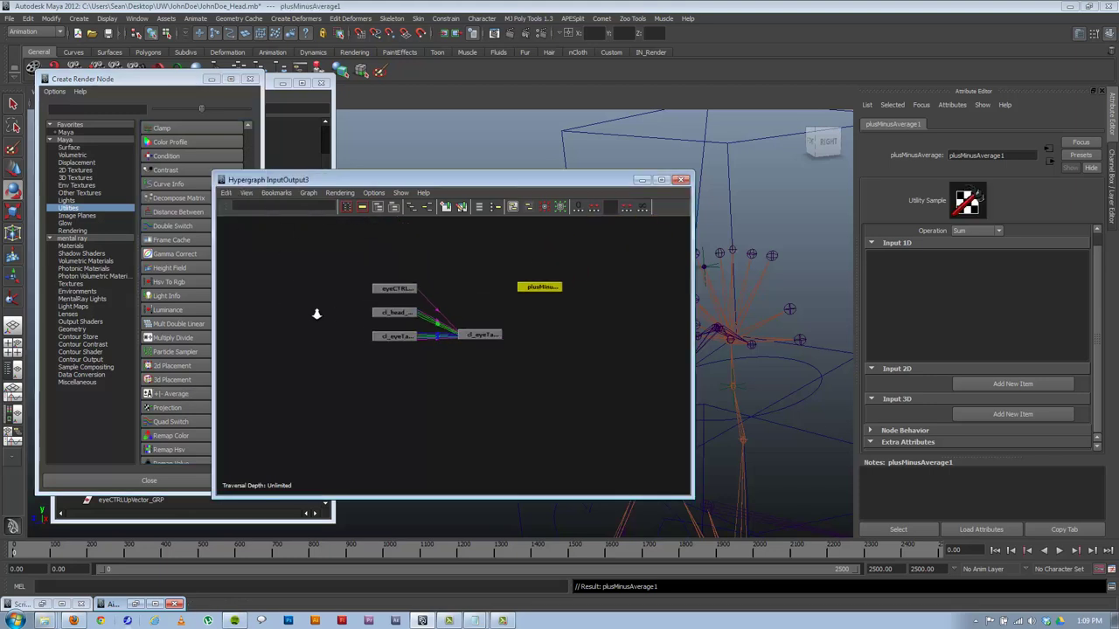
drag(518, 263, 514, 268)
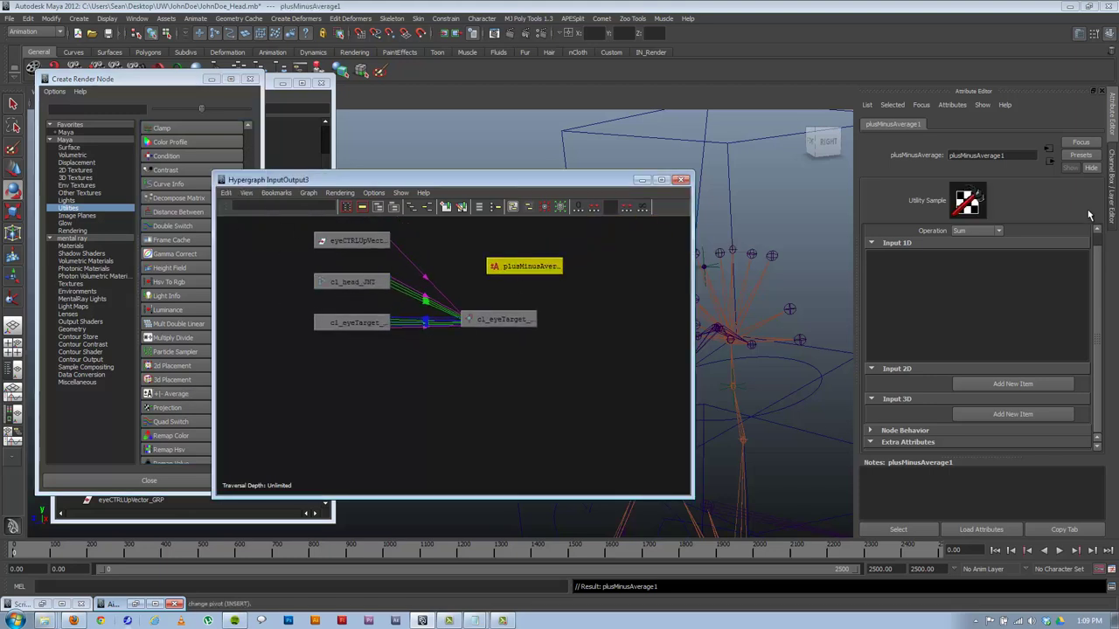
click(998, 232)
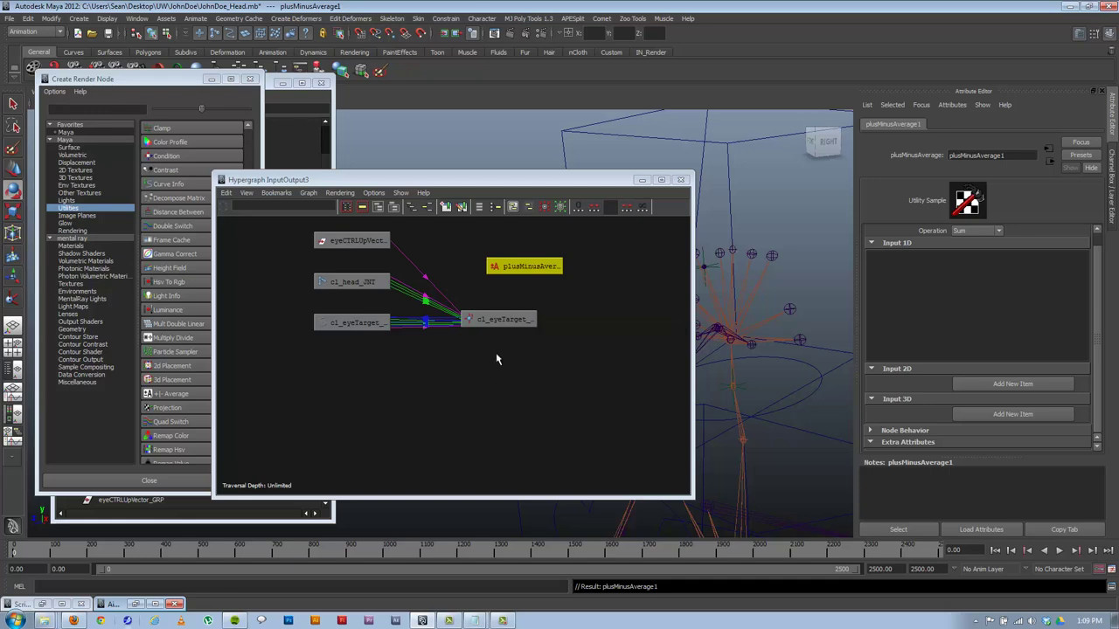
Check the Offset X, Y and Z values of cl_eyeTarget_CTRL_aimConstraint1, including its full aim constraint attributes
click(1113, 166)
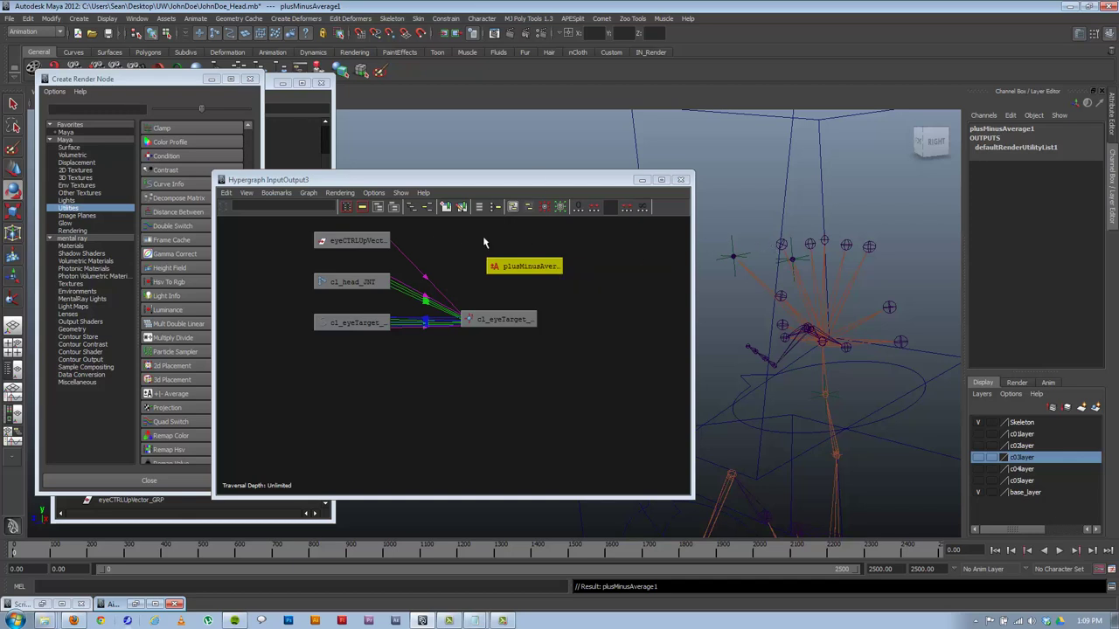
drag(496, 181, 554, 171)
click(538, 310)
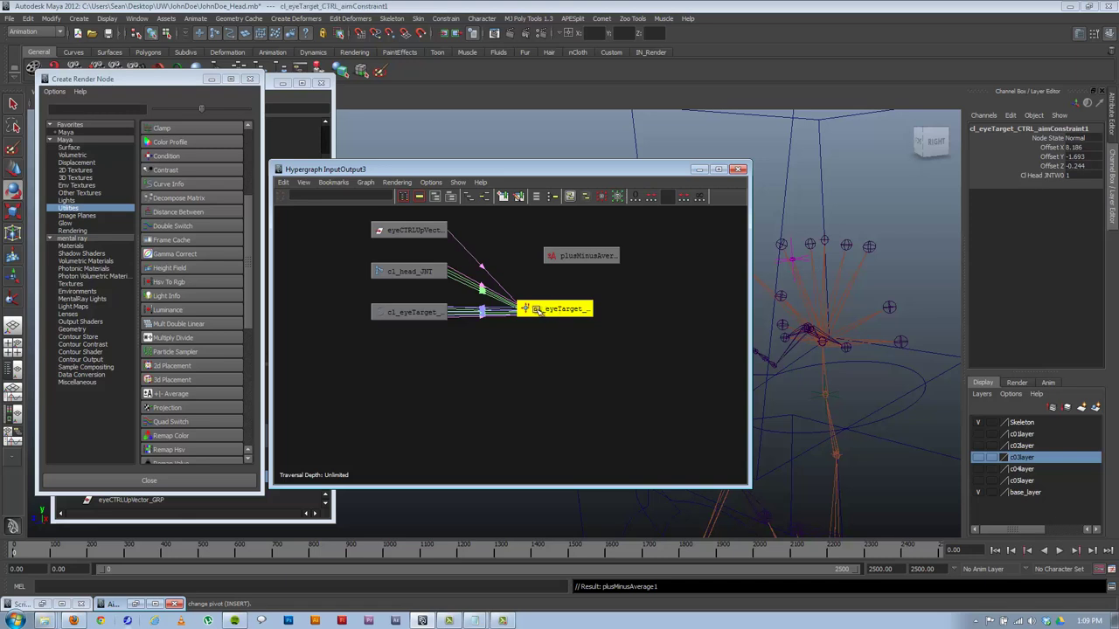
double_click(536, 310)
click(1069, 288)
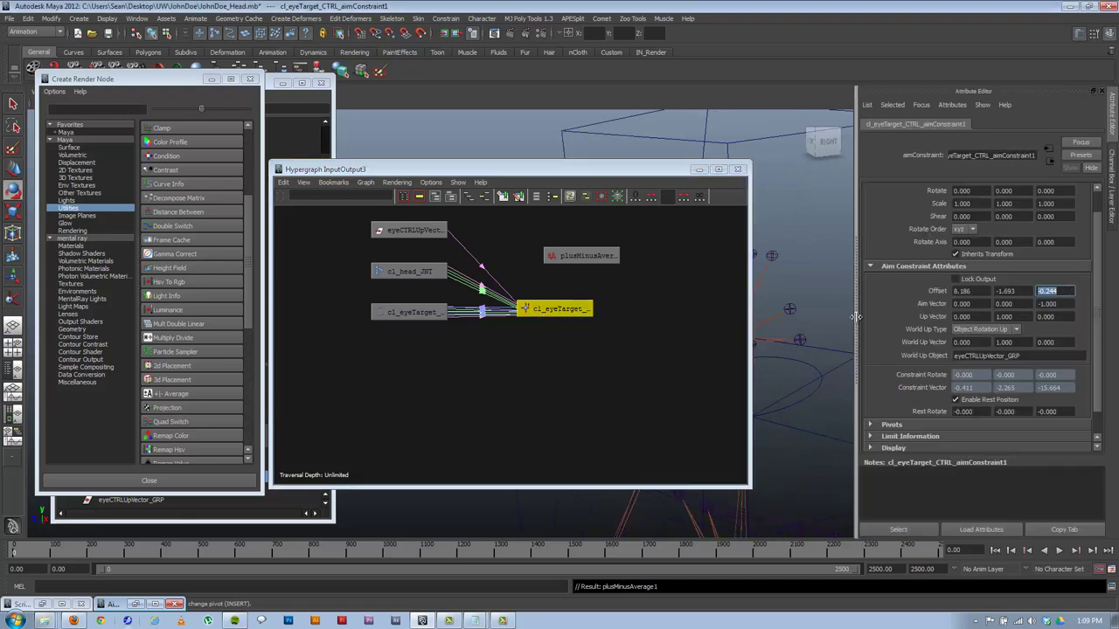
click(1112, 122)
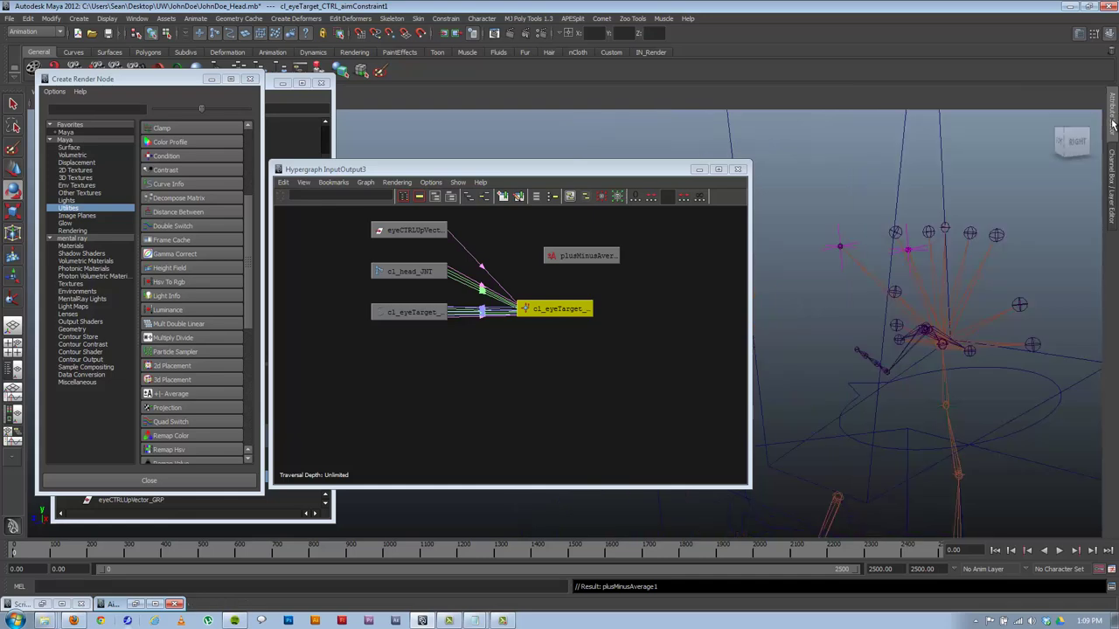
click(1112, 184)
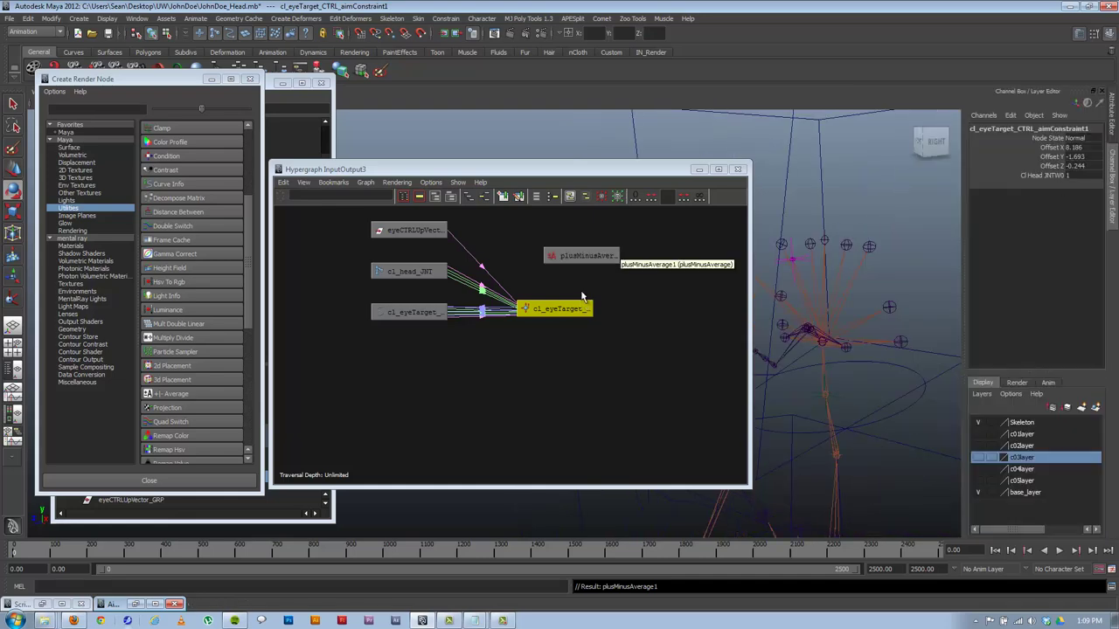
Add a keyable float attribute named offsetZ with a default of -0.244 to plusMinusAverage1
click(582, 255)
click(51, 19)
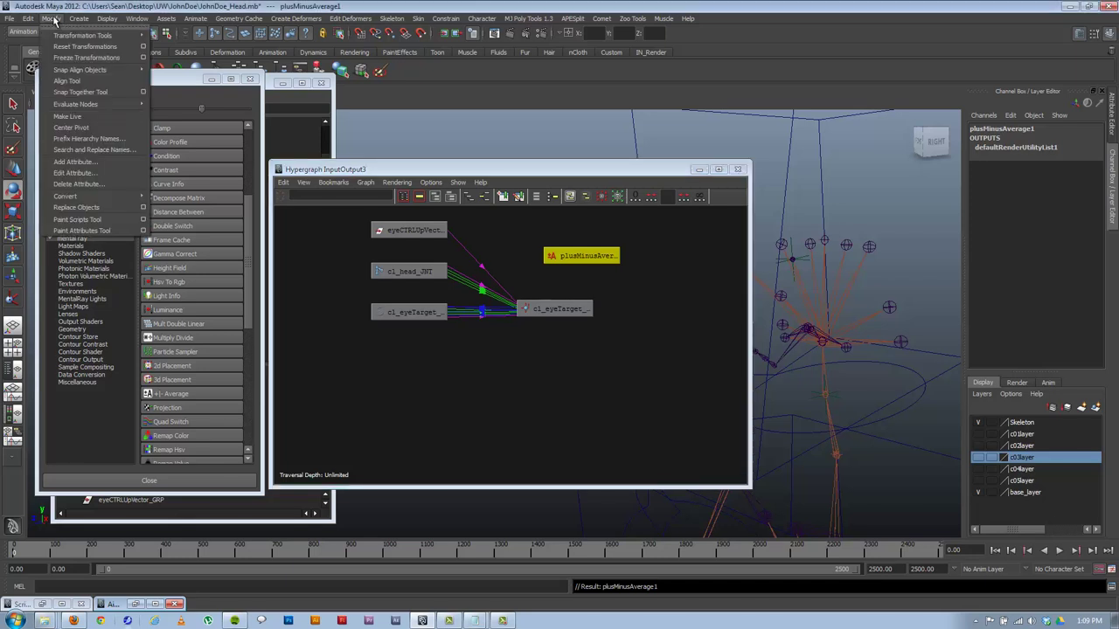
click(77, 163)
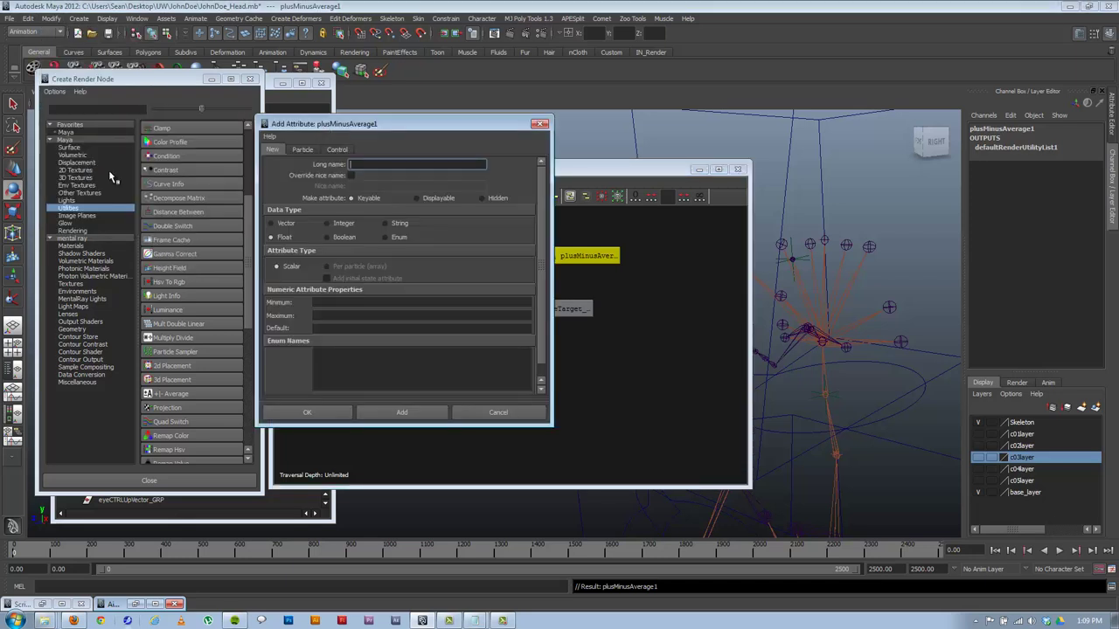
click(353, 328)
text(-0.244)
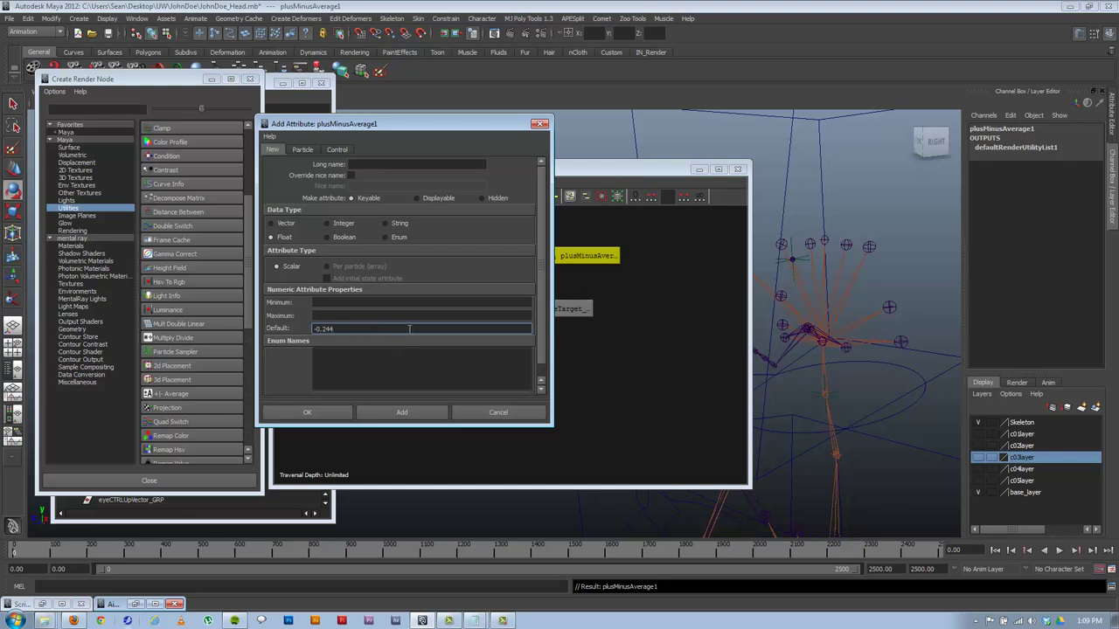
key(Tab)
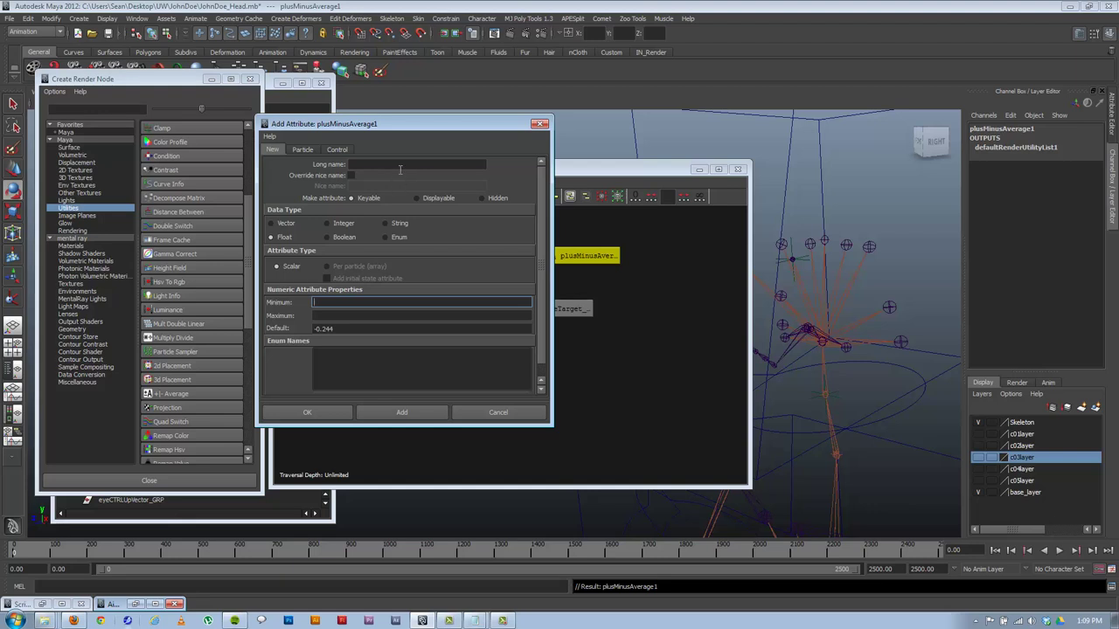
click(406, 164)
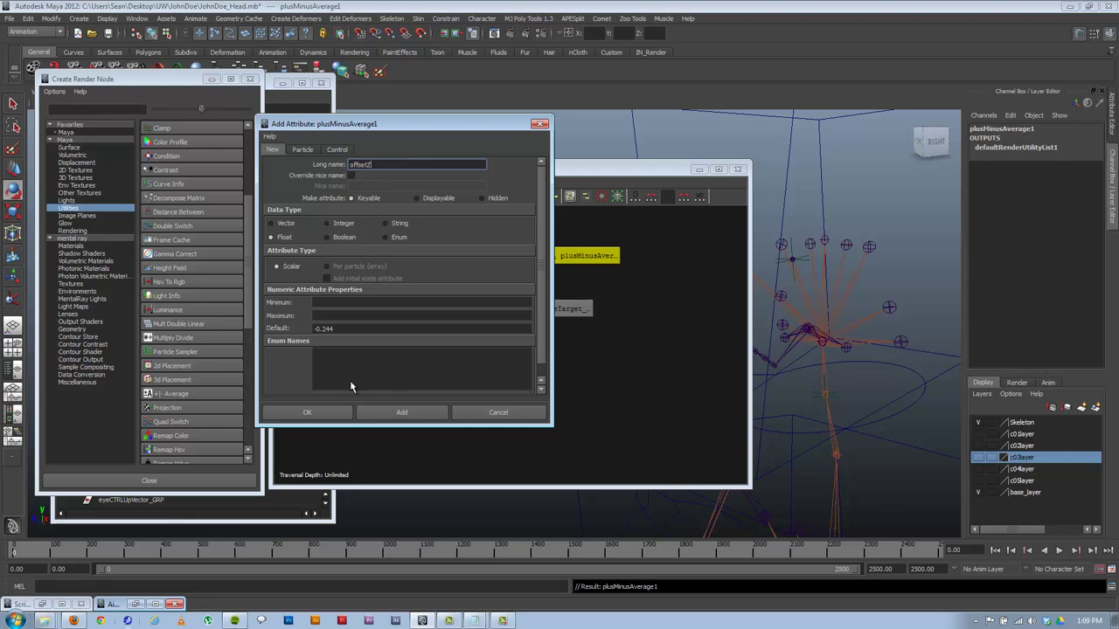
click(400, 412)
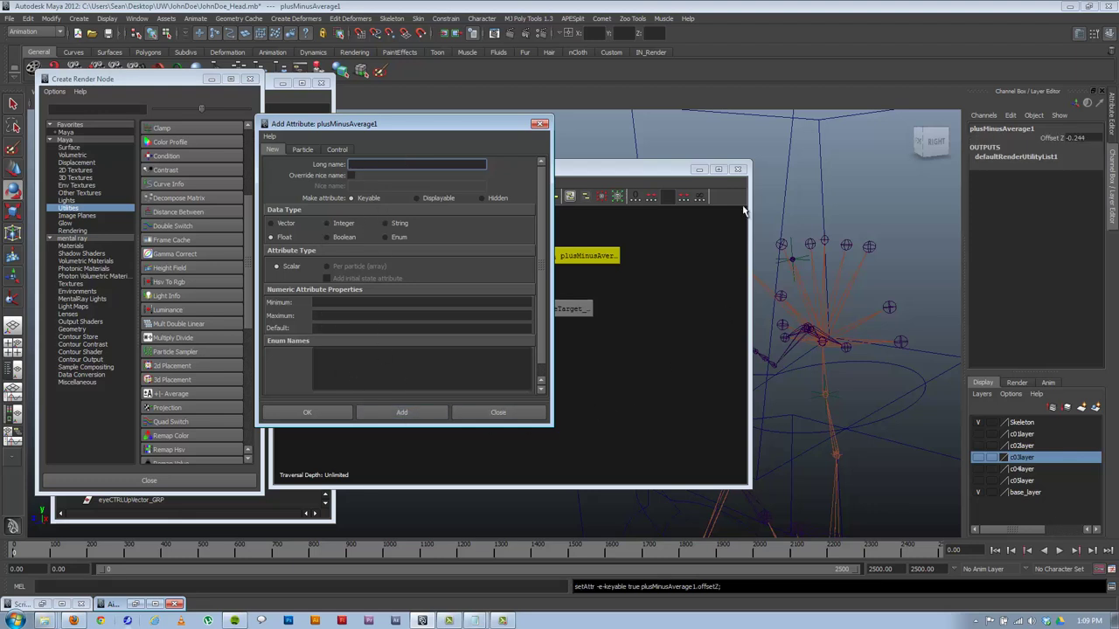
click(540, 125)
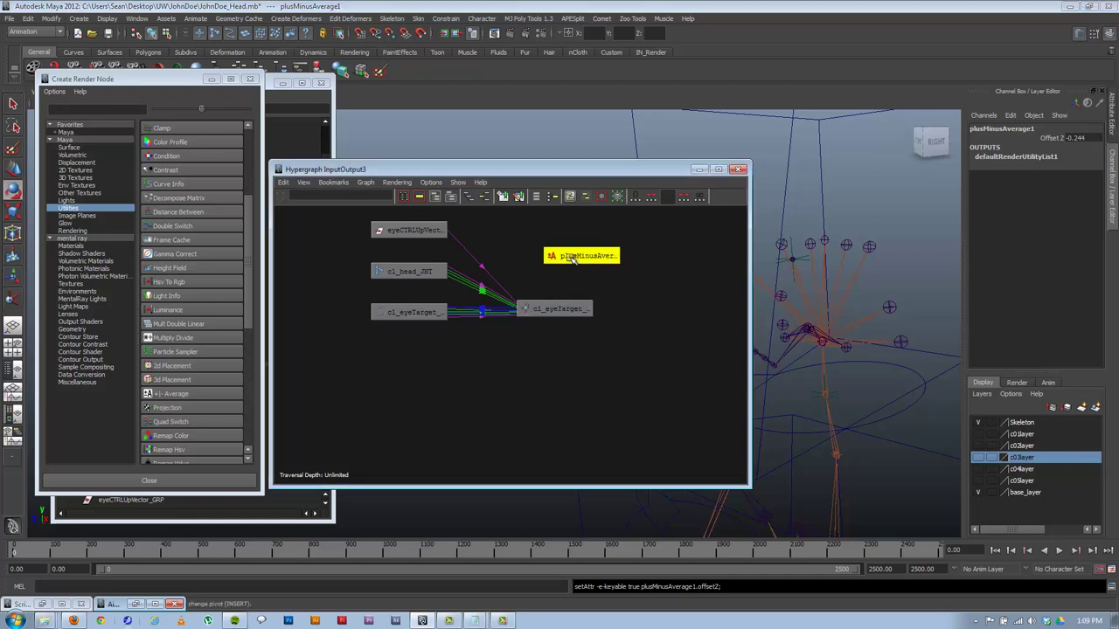
Load plusMinusAverage1 as both source and target in the Connection Editor and connect its offsetZ to input1D[0]
click(138, 19)
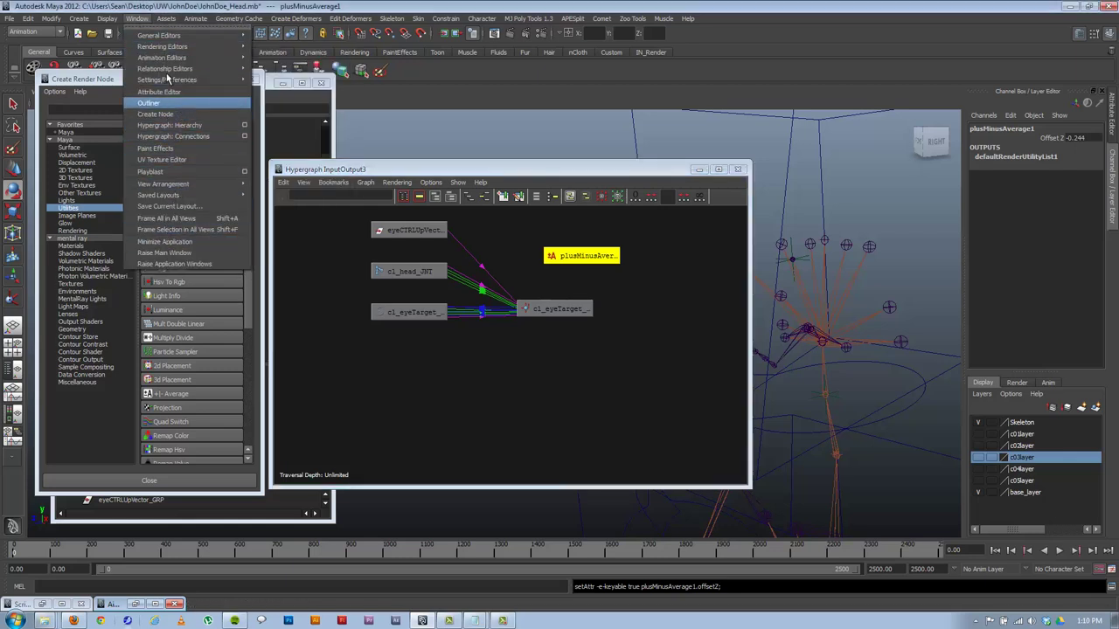
mouse_move(175, 35)
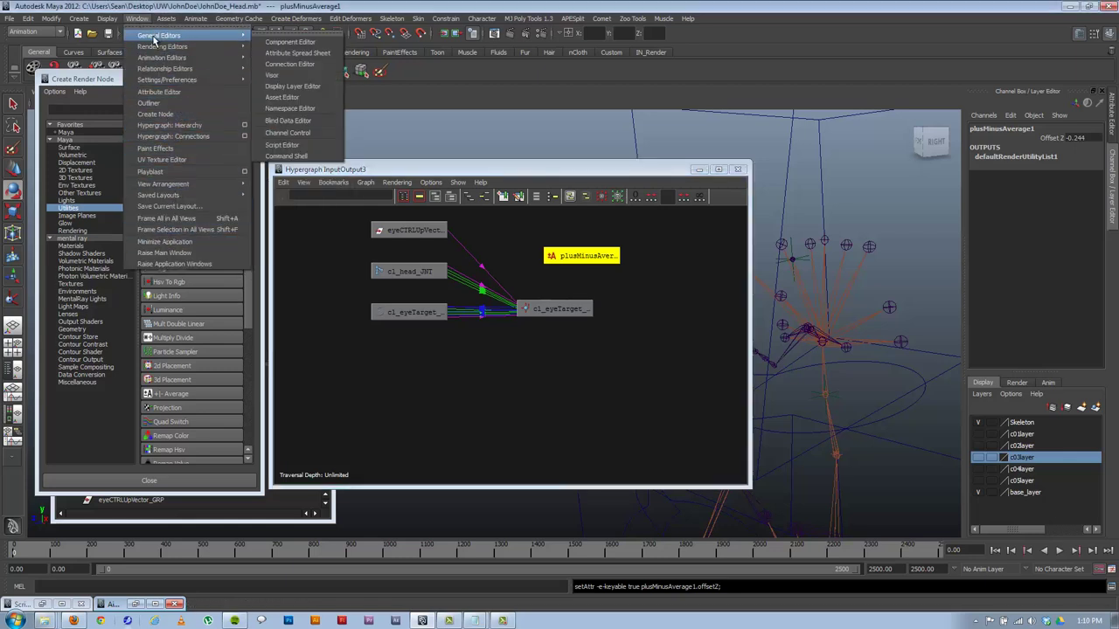
click(289, 64)
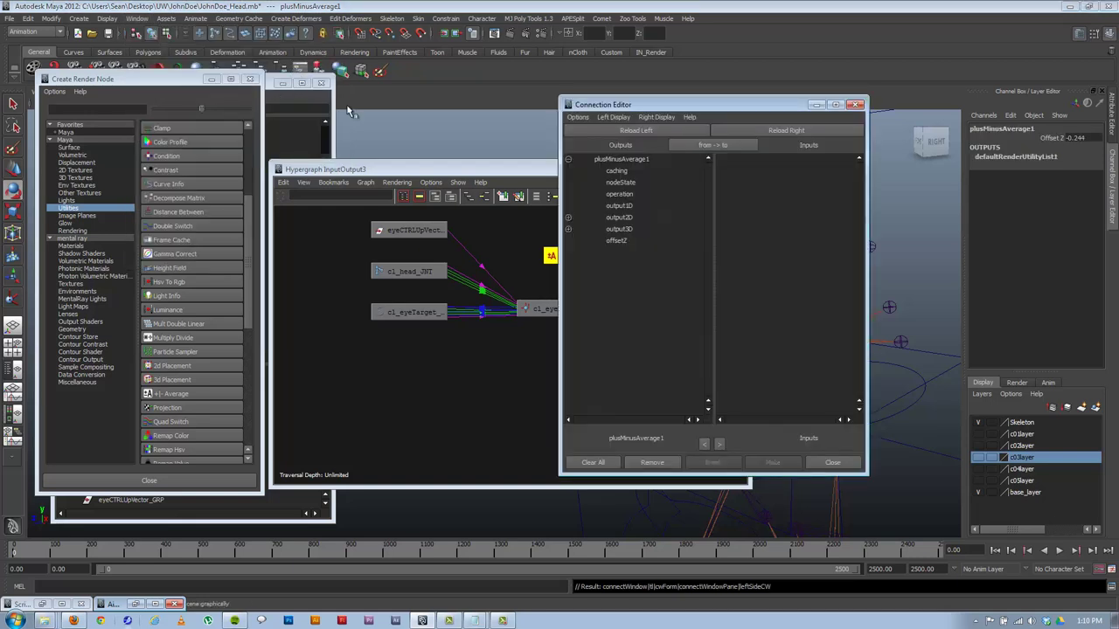
click(793, 131)
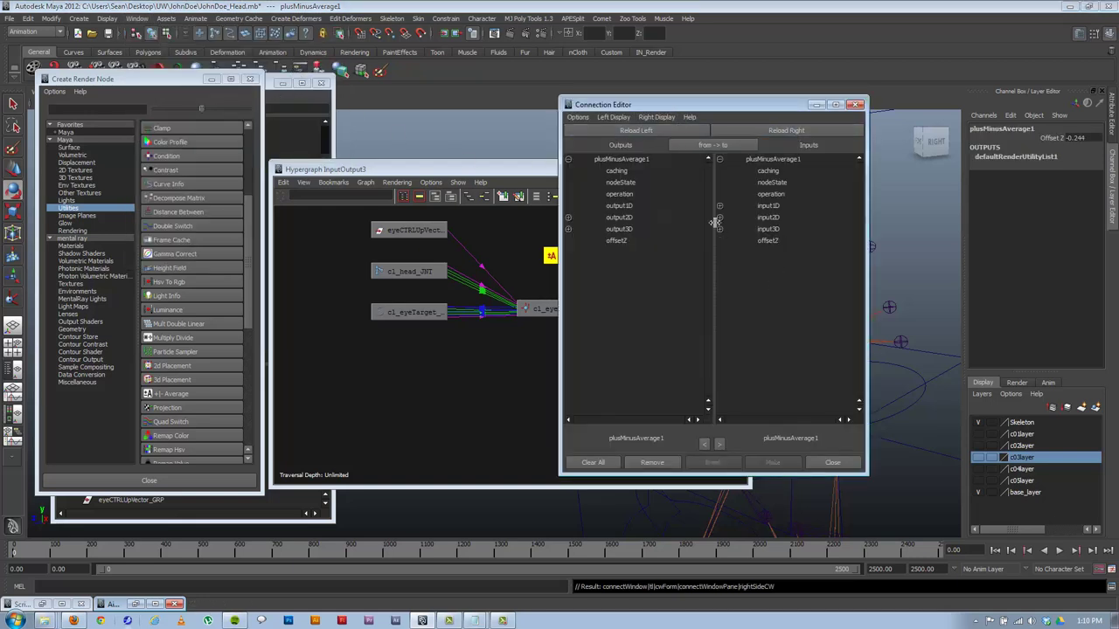
click(614, 241)
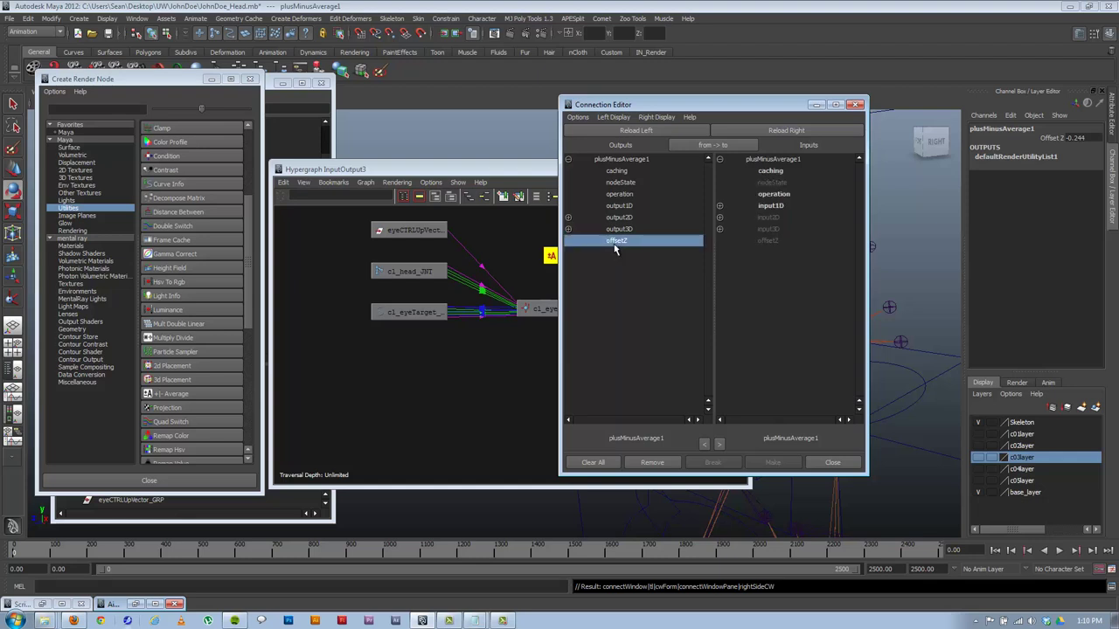
click(770, 207)
click(720, 206)
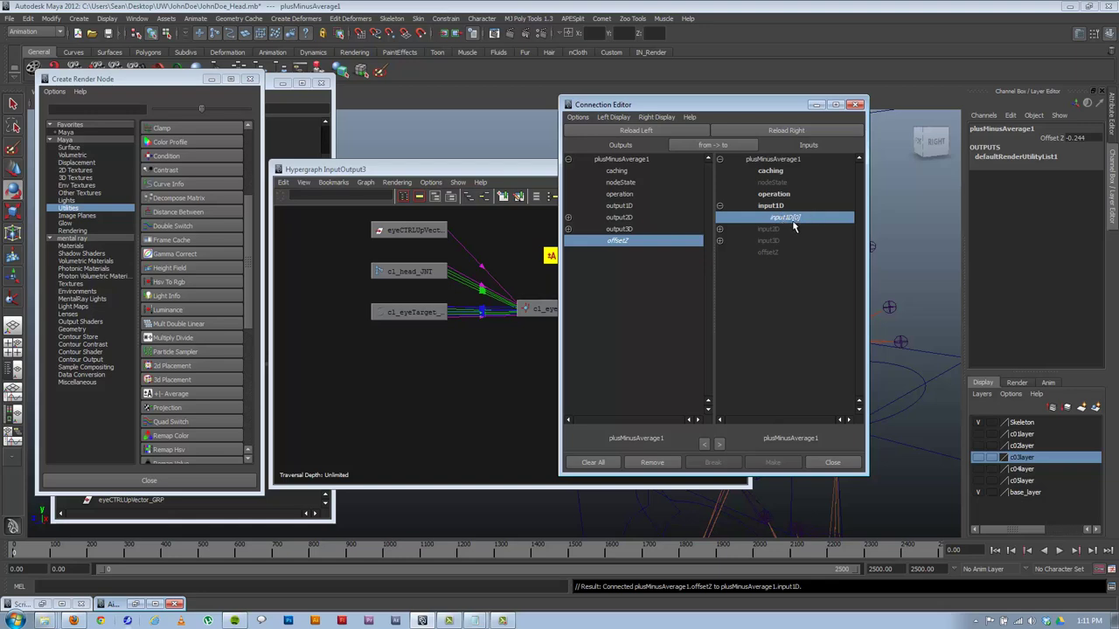
Copy the echoed connectAttr command for offsetZ from the Script Editor history and replace the existing MEL script line with it
click(1110, 587)
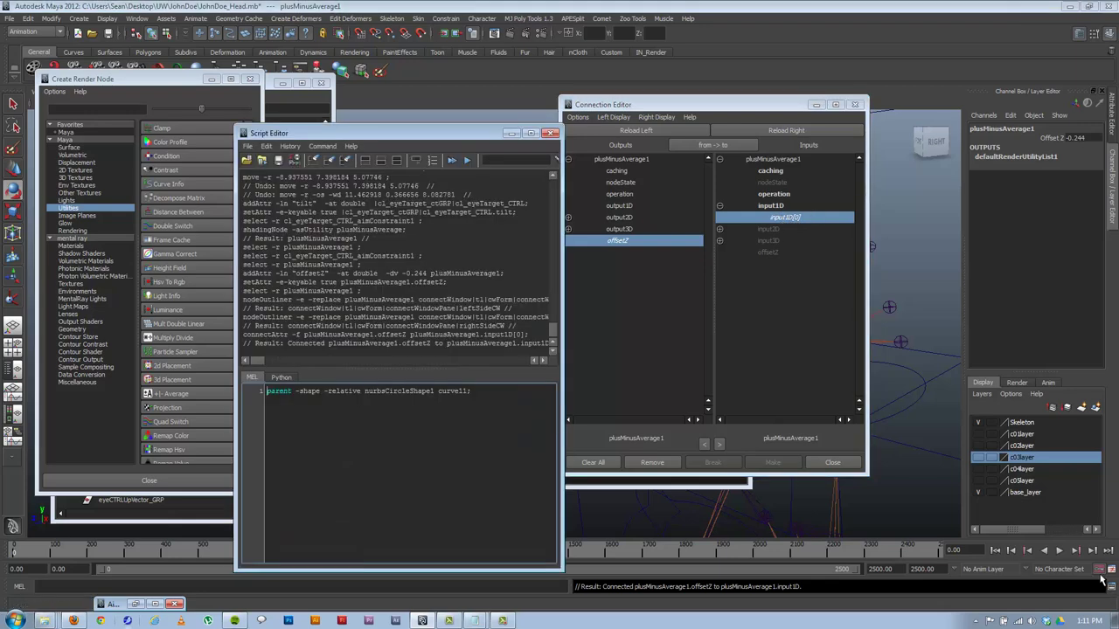
drag(561, 309, 731, 304)
drag(481, 136, 340, 140)
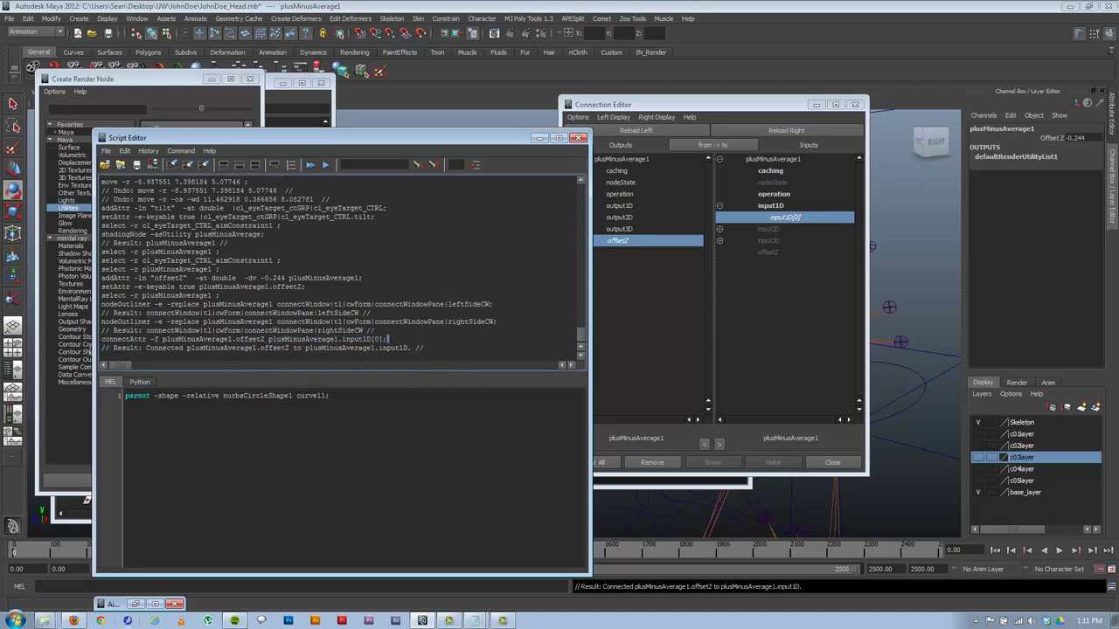
drag(386, 339, 91, 341)
key(ctrl+c)
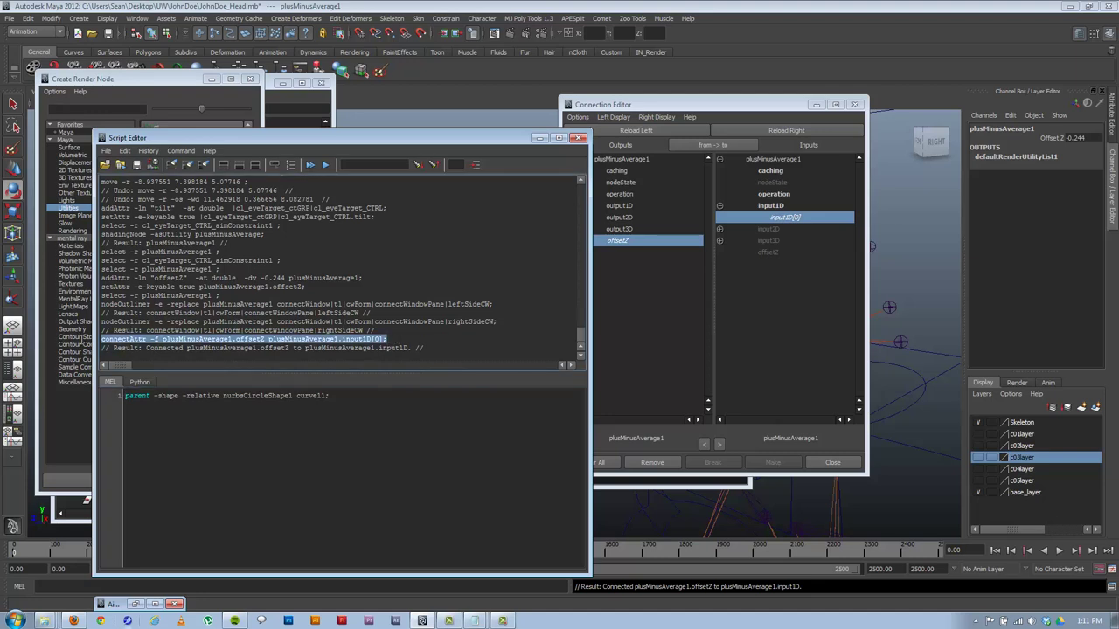
click(323, 423)
key(ctrl+a)
key(ctrl+v)
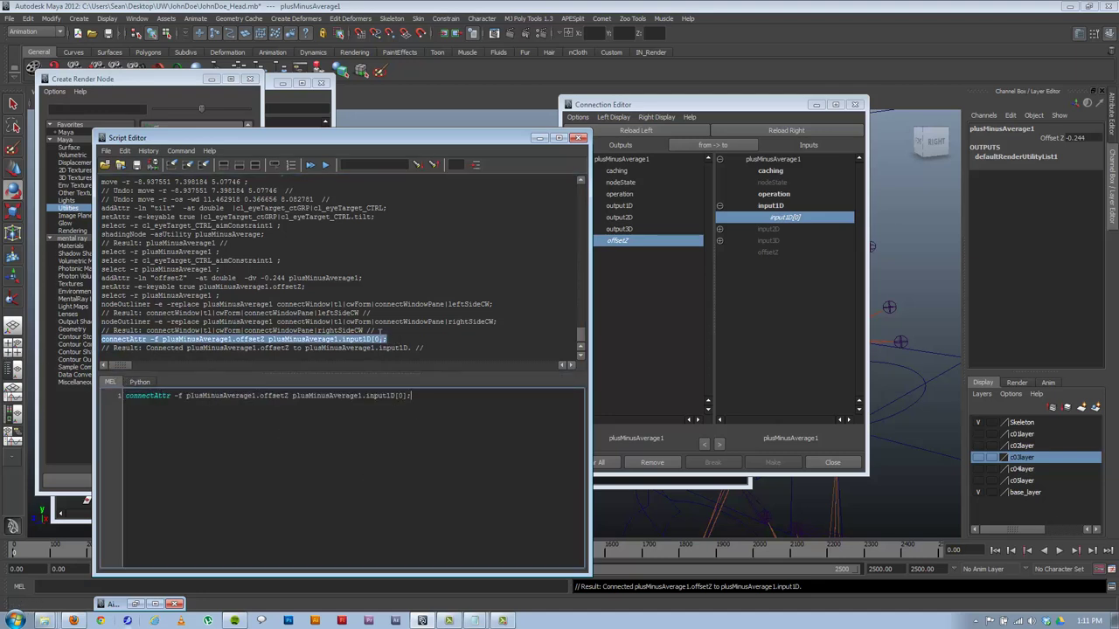
Examine the parts of the connectAttr line: the command, the -f flag, and the source and destination node attributes
click(392, 339)
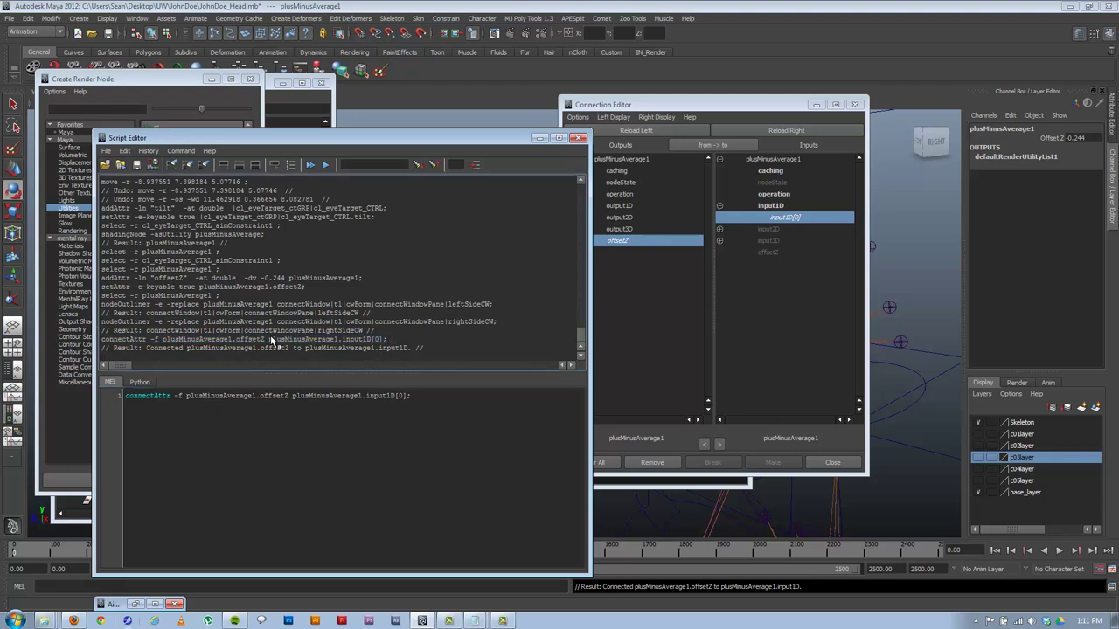
double_click(170, 396)
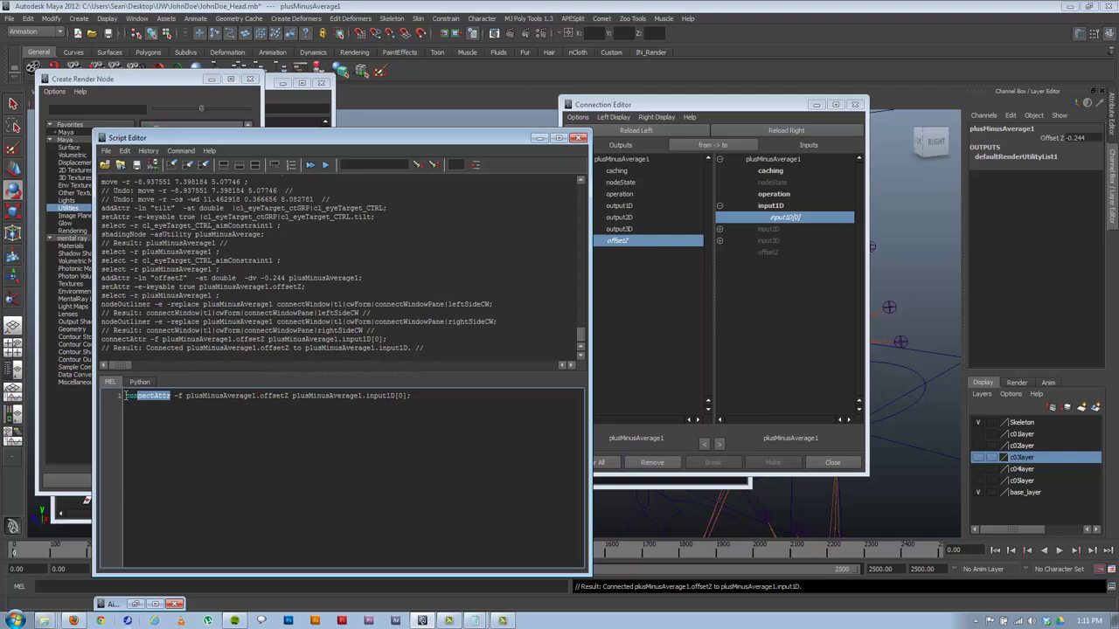
double_click(178, 396)
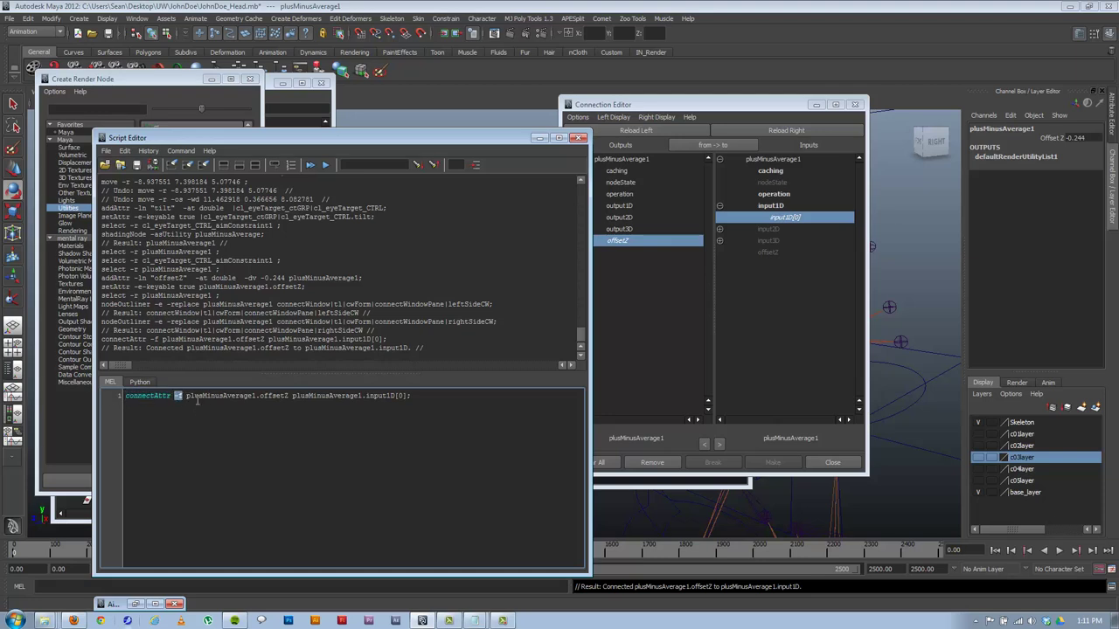
drag(186, 396, 255, 398)
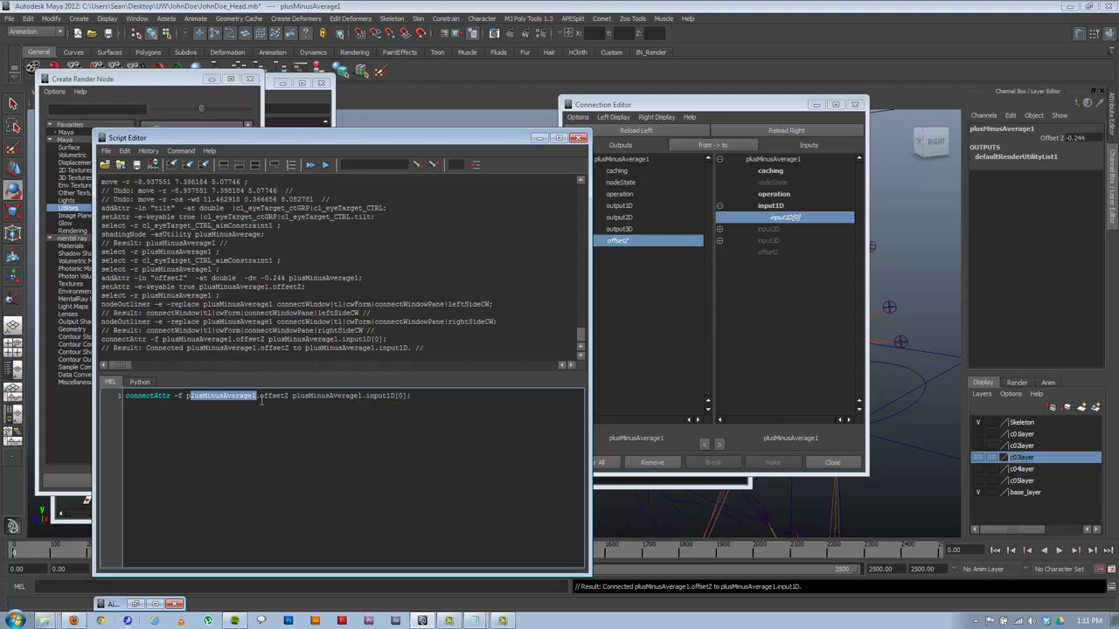
drag(187, 396, 407, 397)
double_click(271, 396)
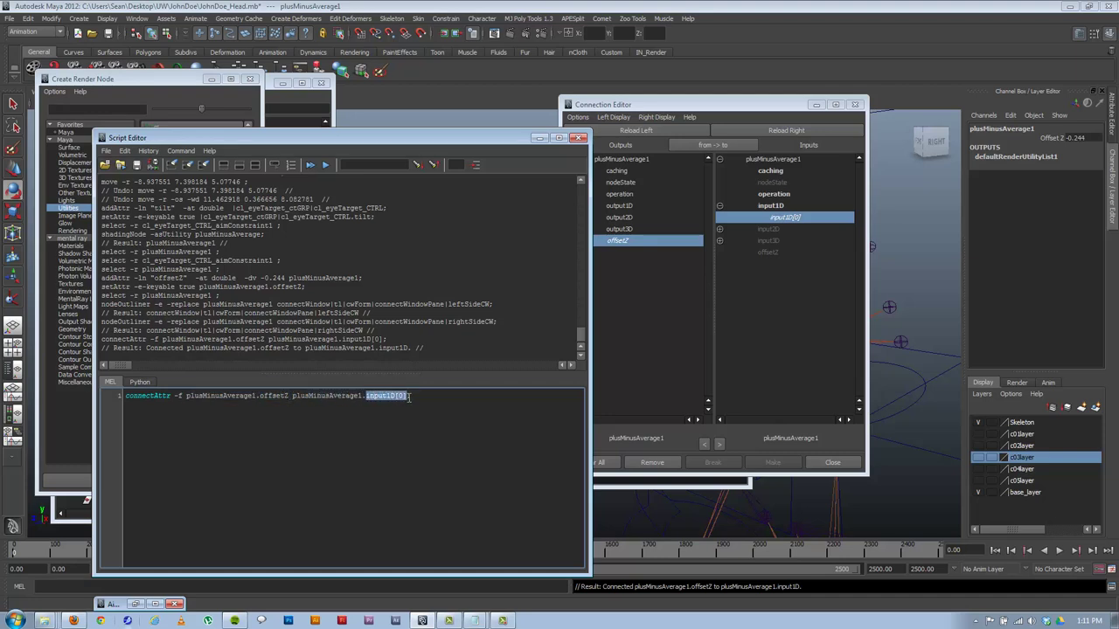
Copy the eye target control's name and replace the source node in the connectAttr line with cl_eyeTarget_CTRL
click(410, 396)
drag(490, 136, 376, 98)
click(854, 104)
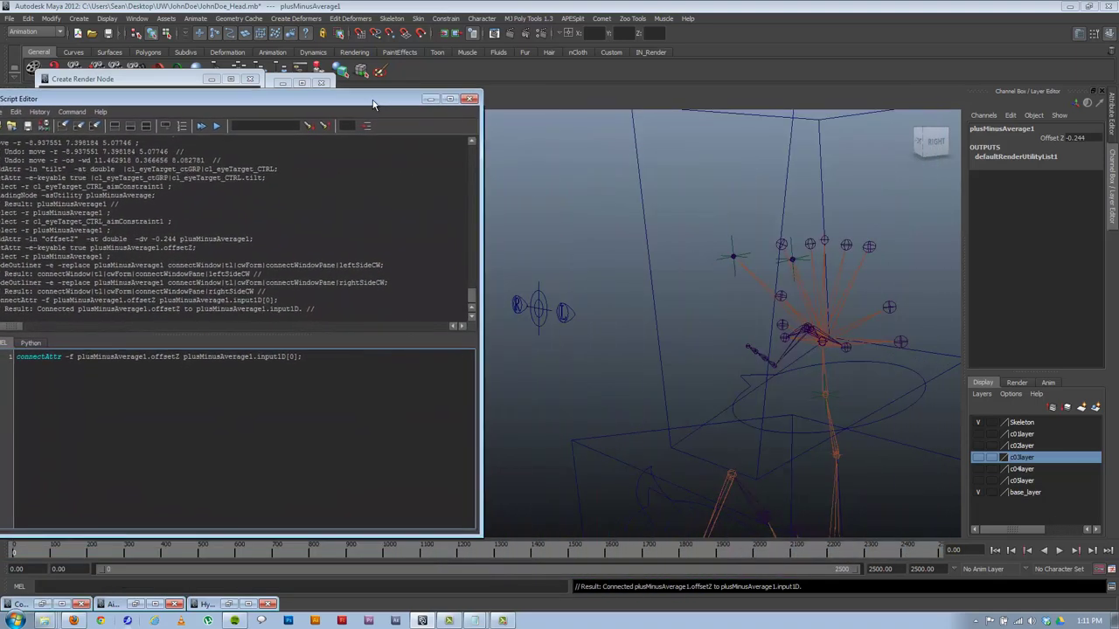
click(539, 295)
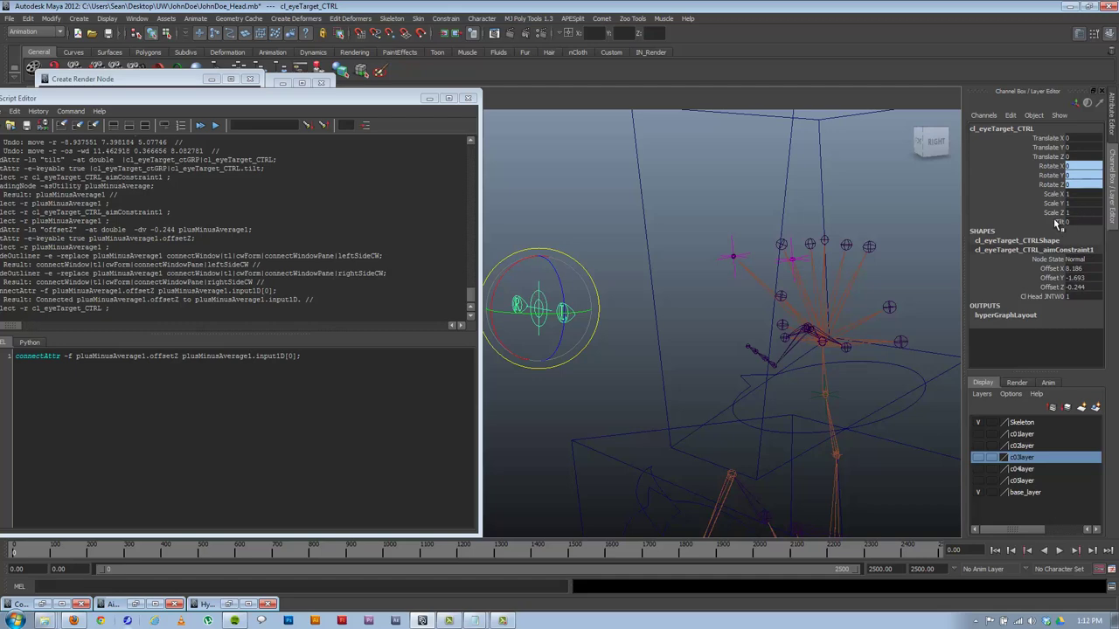
double_click(1001, 129)
key(ctrl+c)
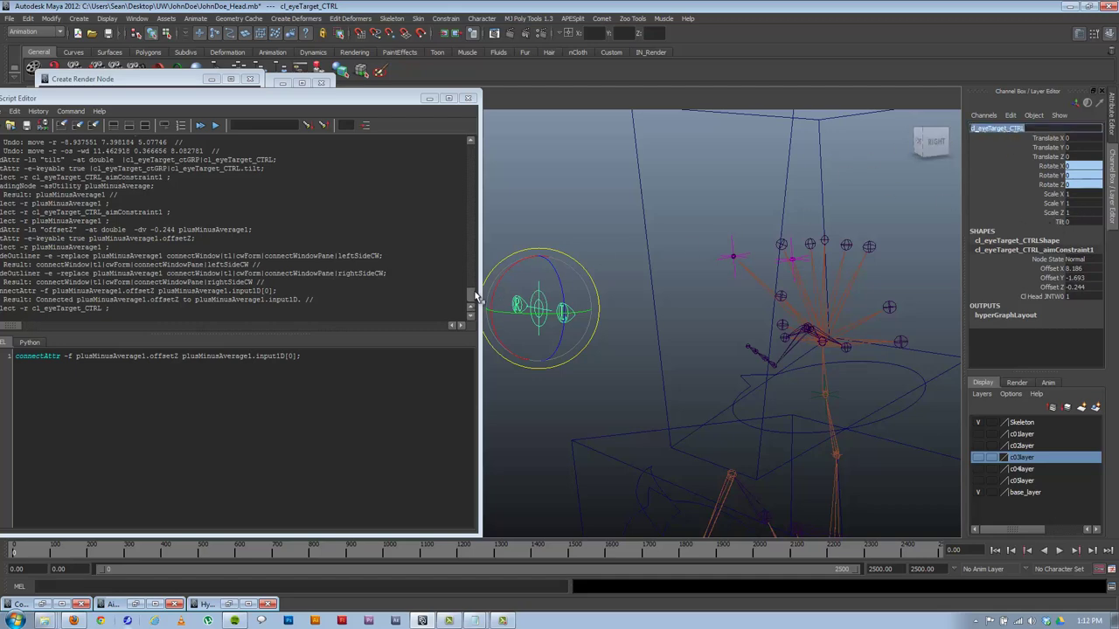
drag(229, 103, 351, 104)
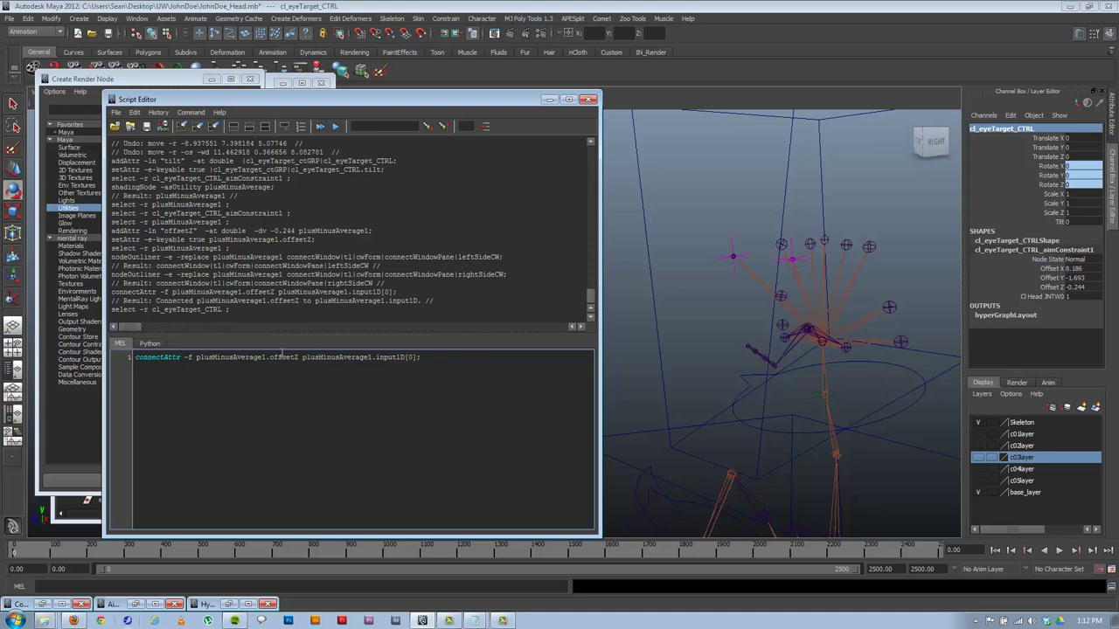
drag(266, 358, 198, 359)
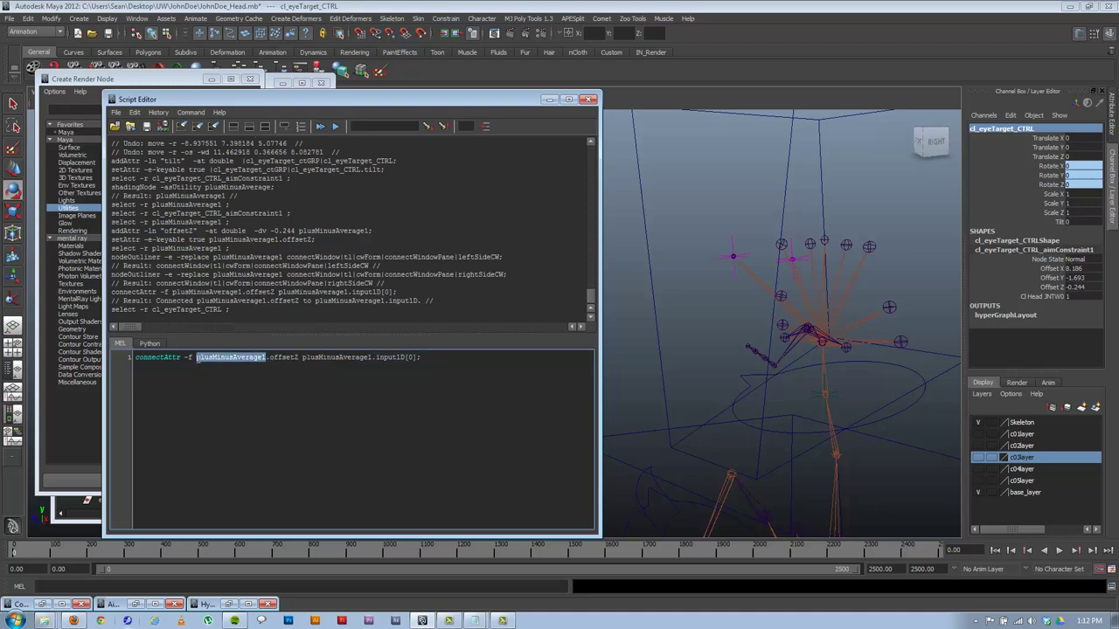
key(ctrl+v)
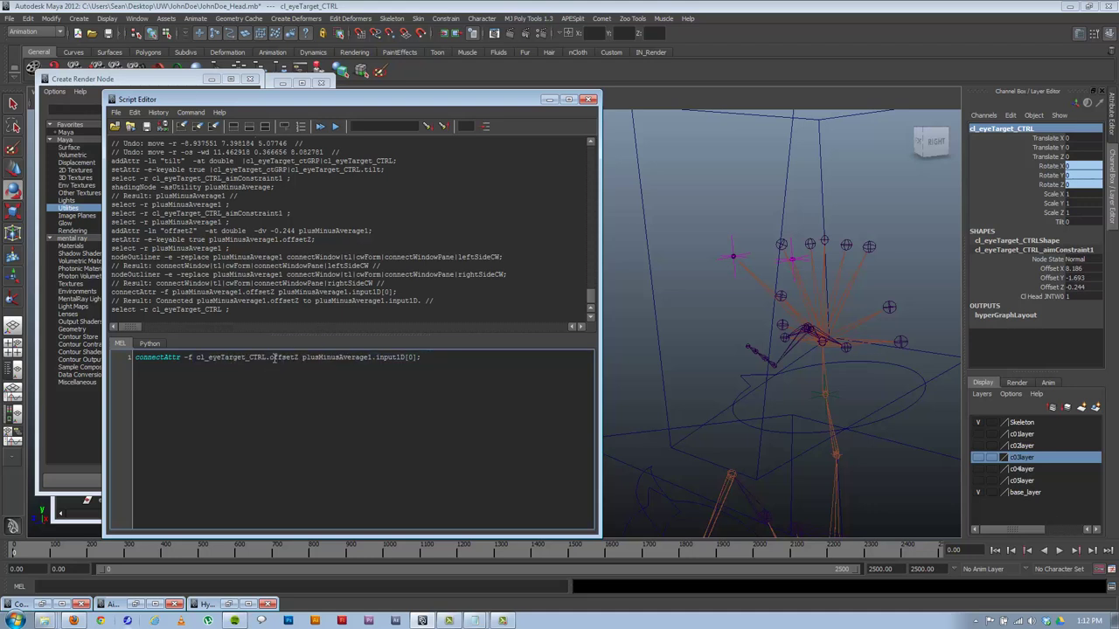
Change the source attribute to tilt and the destination to input1D[1], run the connectAttr line, and minimize the Script Editor
drag(270, 358, 299, 359)
text(tilt)
key(BackSpace)
key(BackSpace)
text(lt)
text(1)
key(ctrl+a)
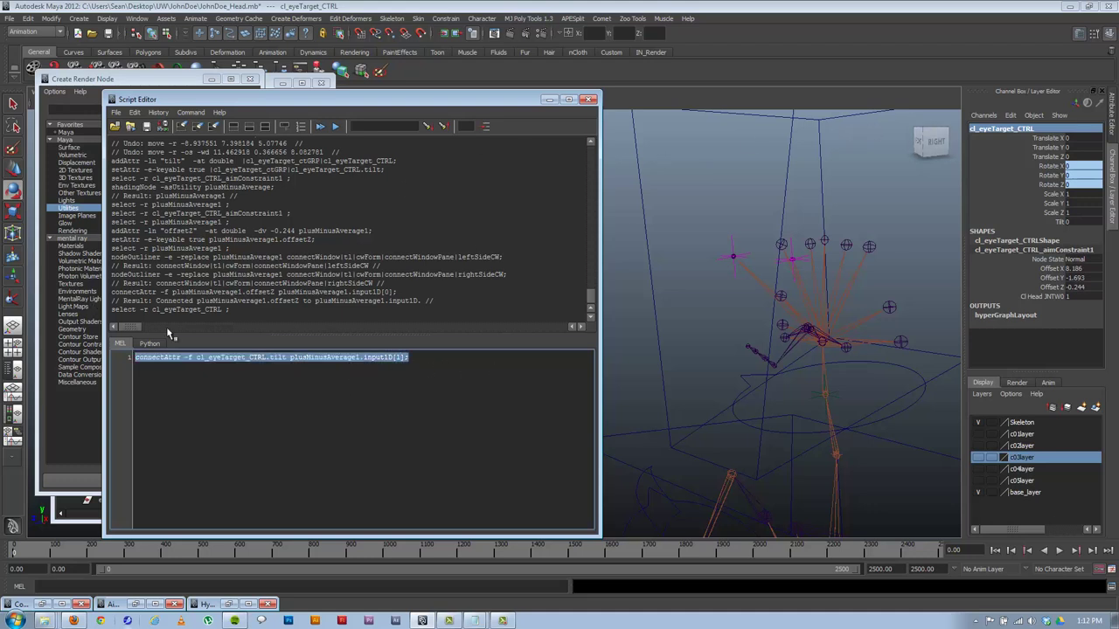
key(ctrl+Return)
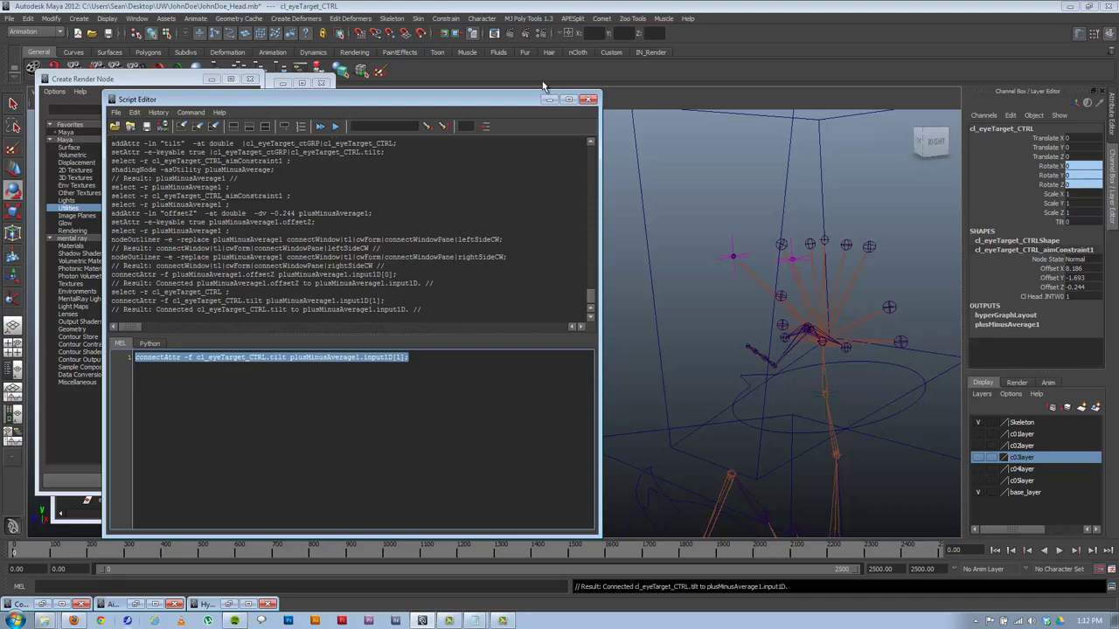
click(548, 100)
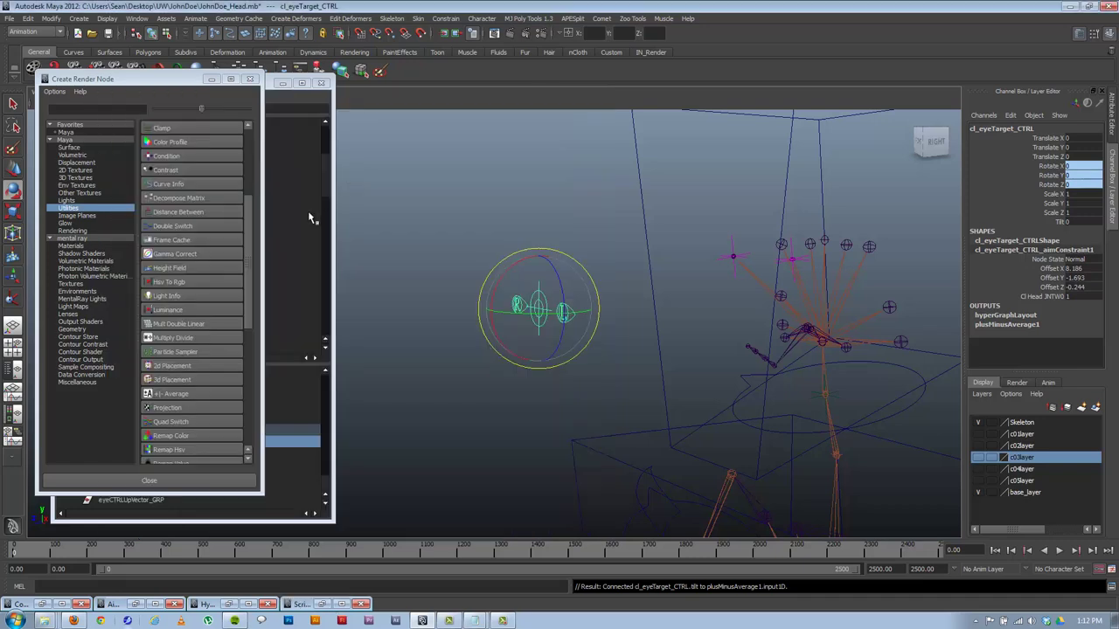
Reload plusMinusAverage1 as the Connection Editor's target and expand input1D to check its connected inputs
click(38, 605)
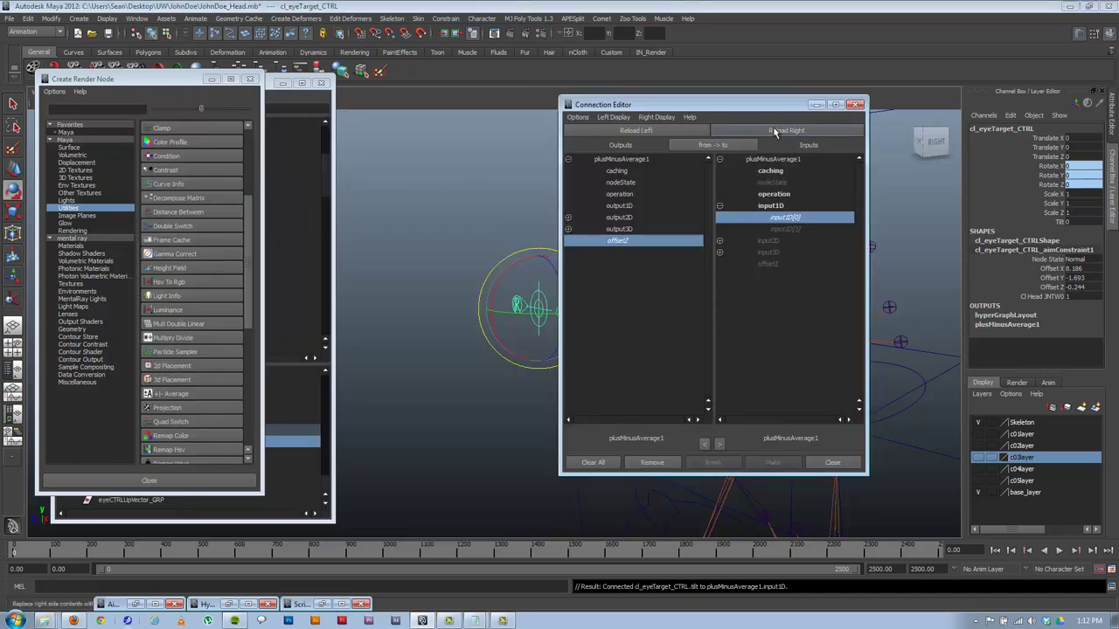
click(778, 131)
drag(856, 190, 845, 140)
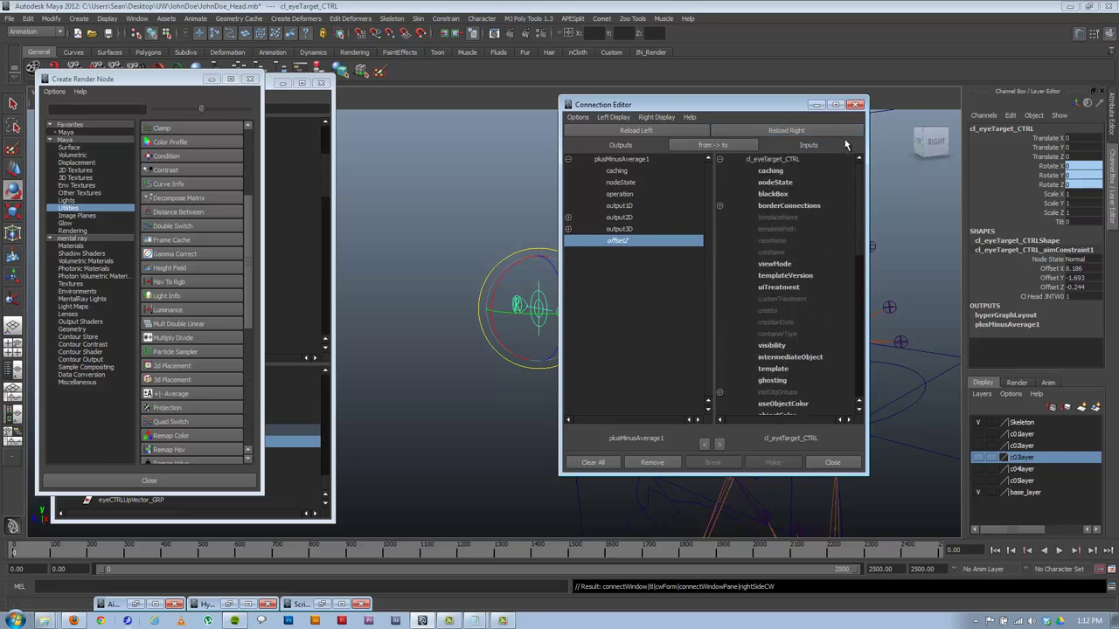
click(230, 604)
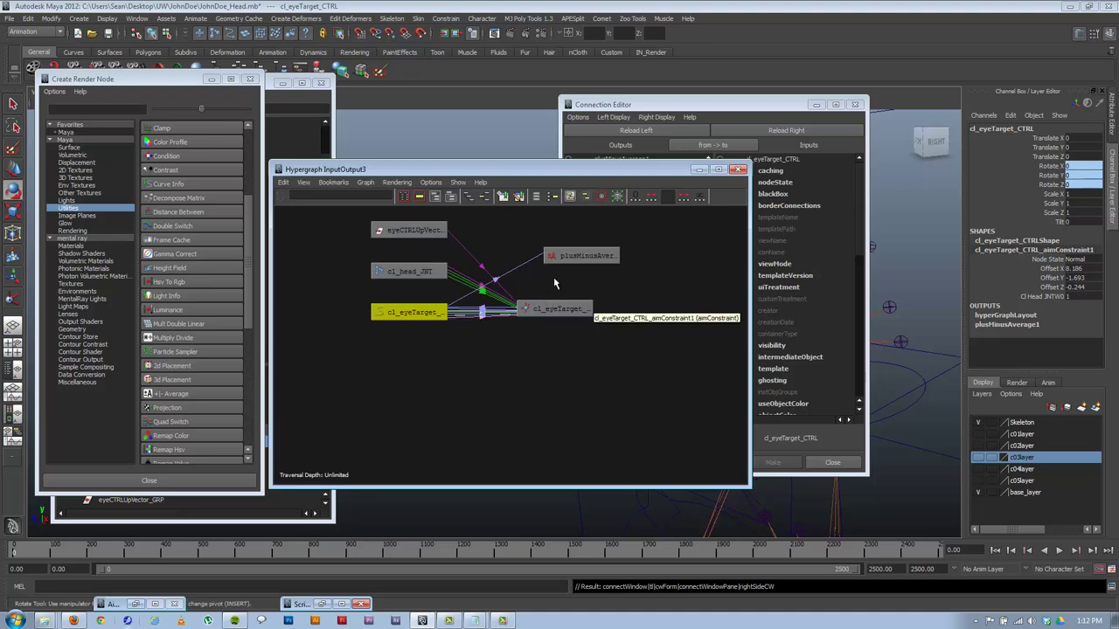
click(576, 251)
click(774, 129)
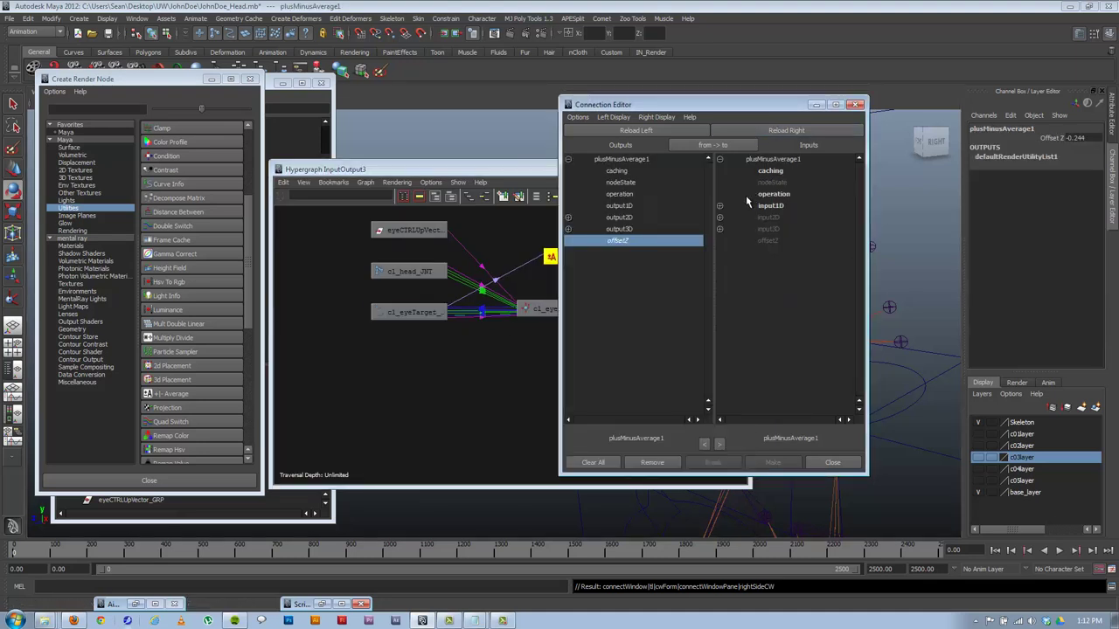
click(718, 207)
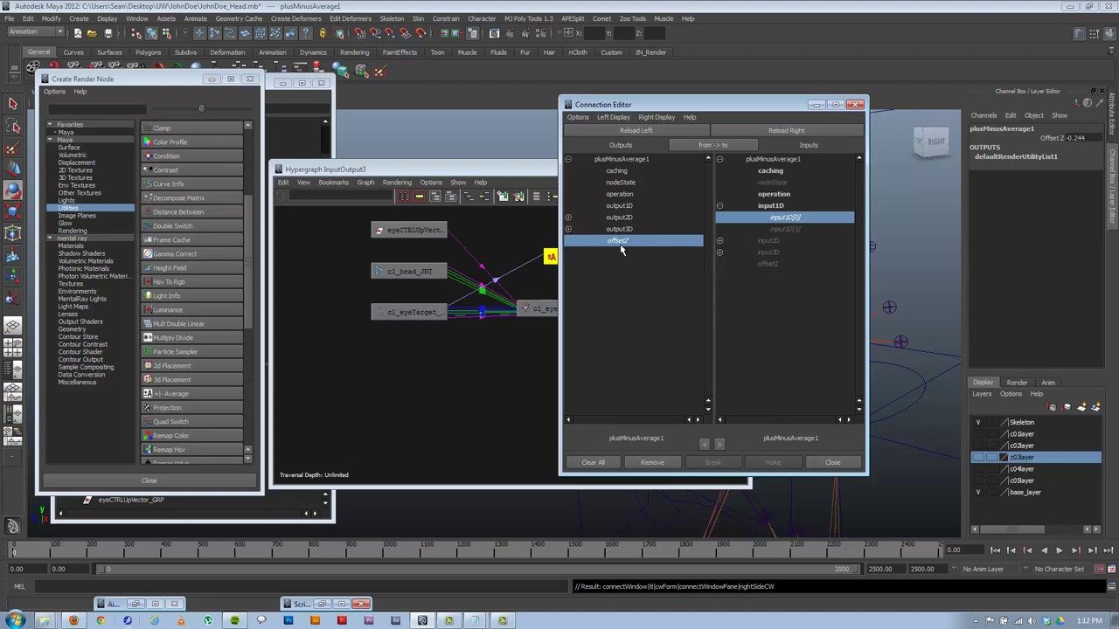
Rearrange the Connection Editor and Hypergraph windows side by side and reload plusMinusAverage1 as the connection source
drag(641, 99, 317, 164)
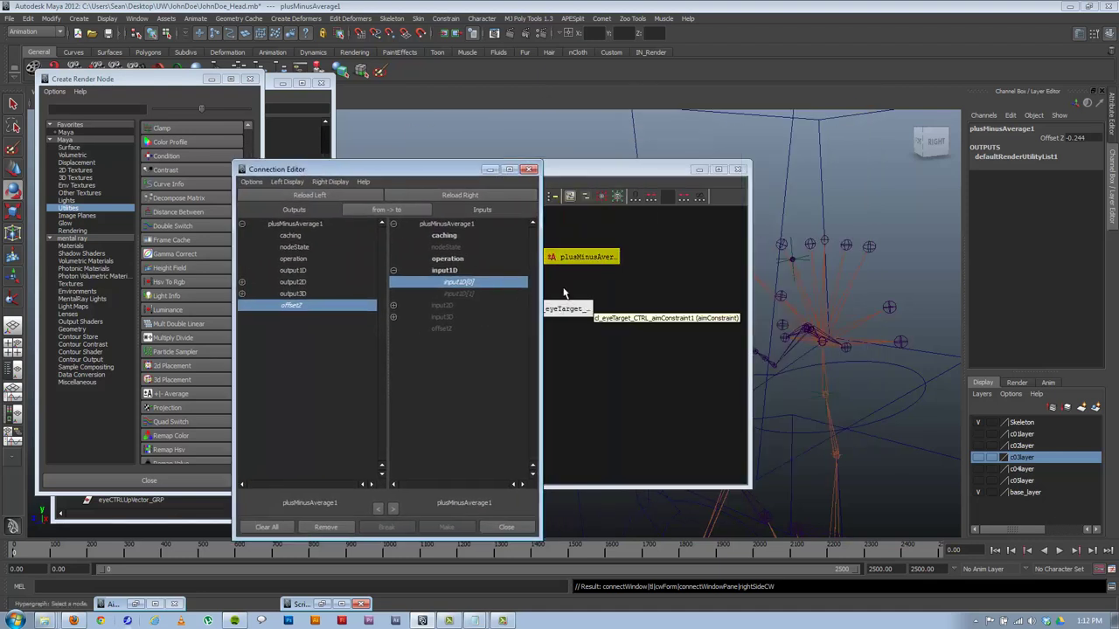
click(584, 256)
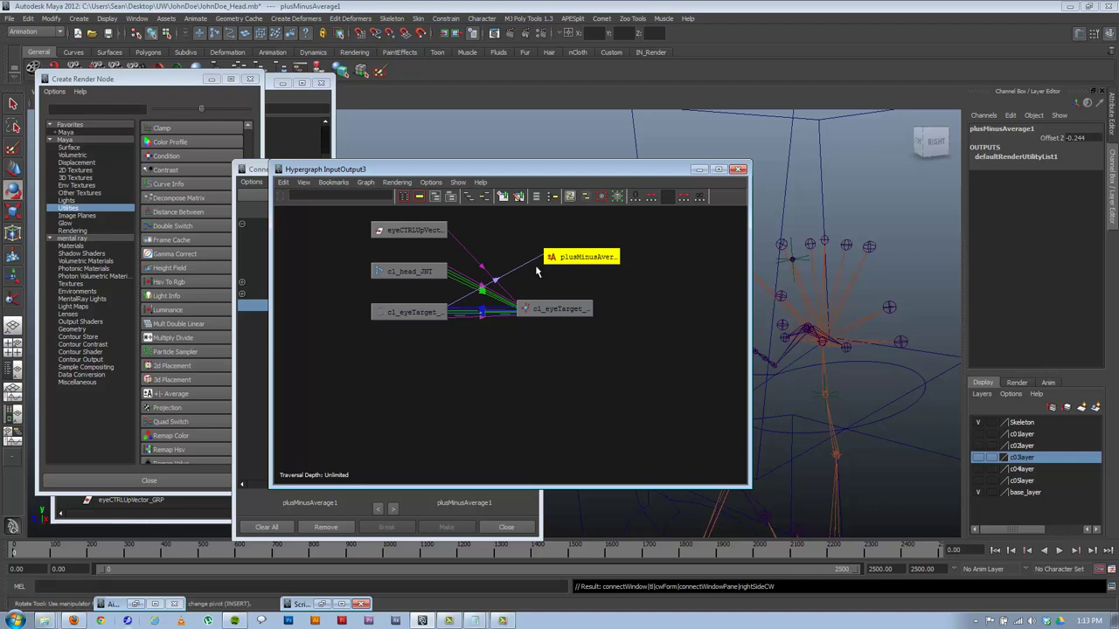
drag(489, 169, 658, 144)
click(707, 286)
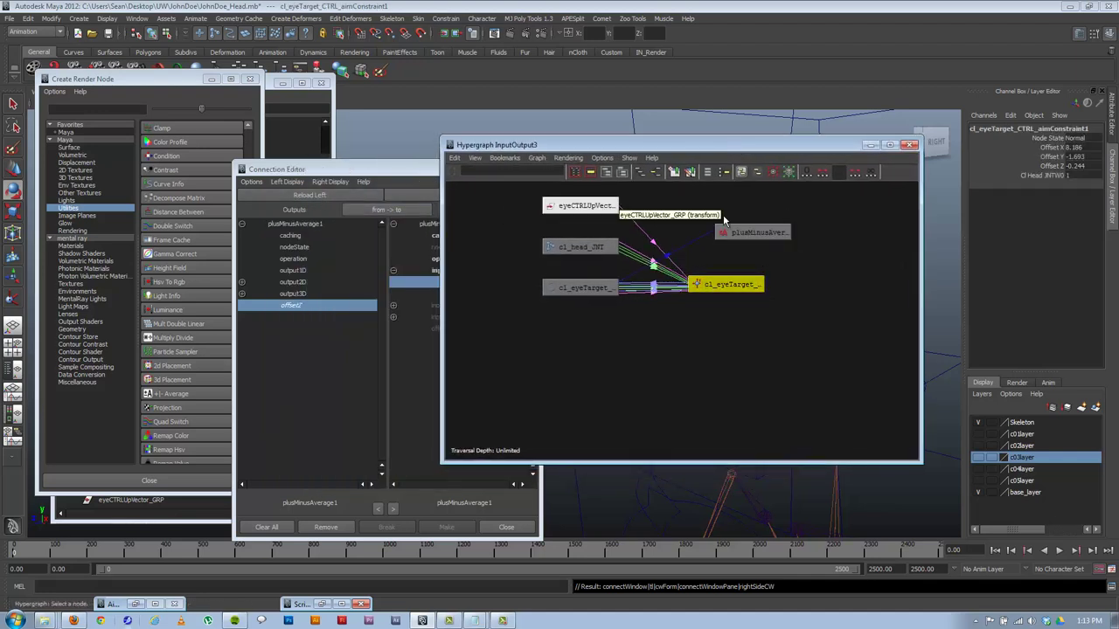
click(752, 232)
click(335, 193)
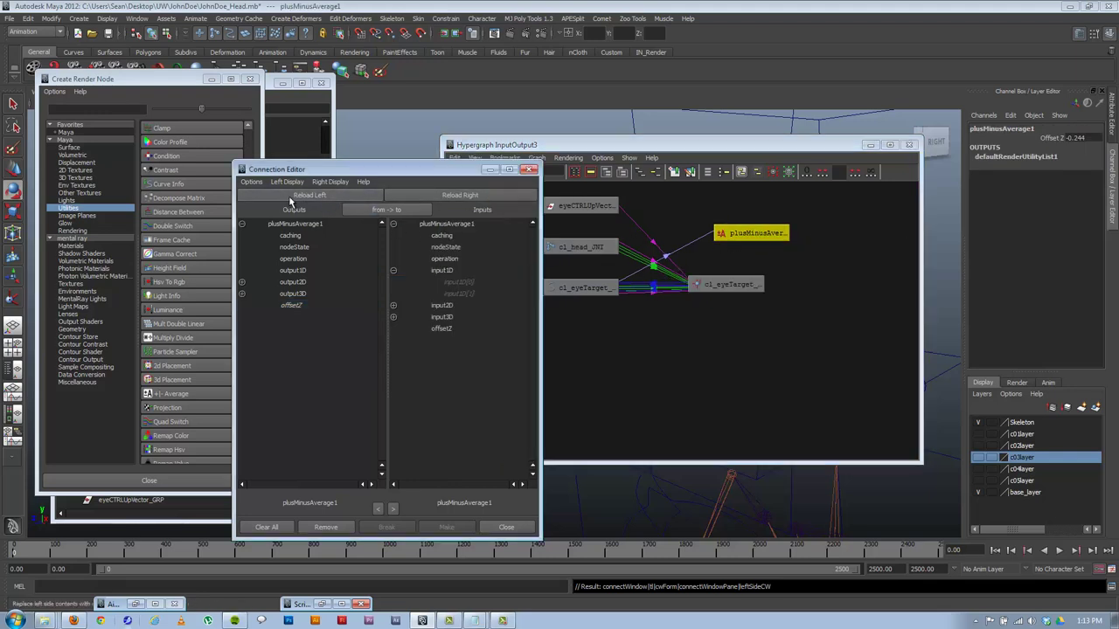
Rename the plusMinusAverage1 node to eyeCTRL_Plus
double_click(996, 128)
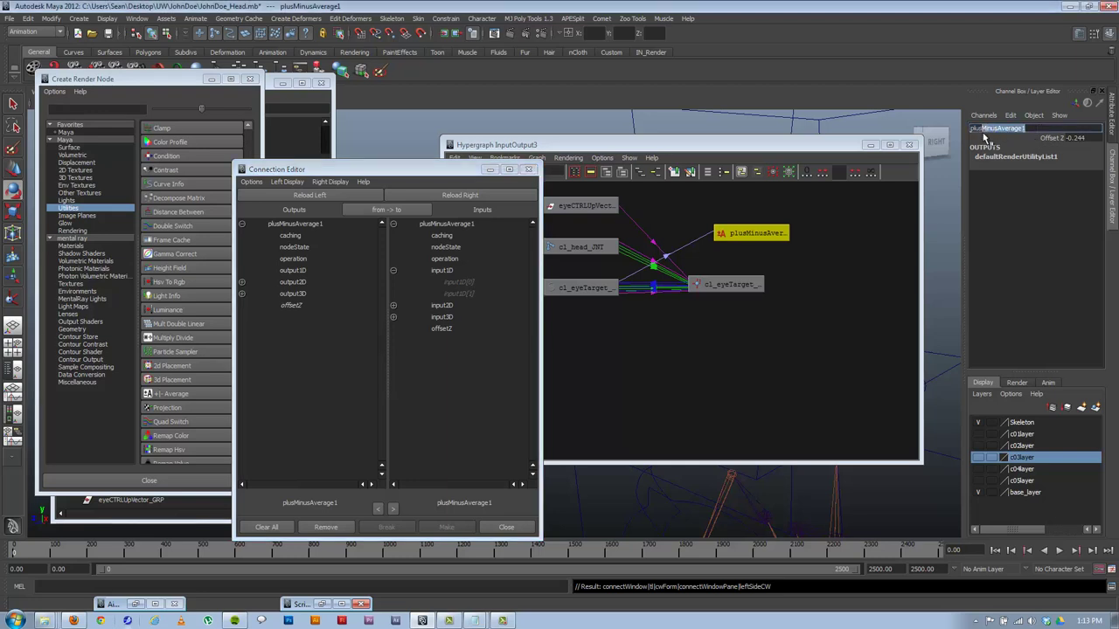
key(BackSpace)
text(eye)
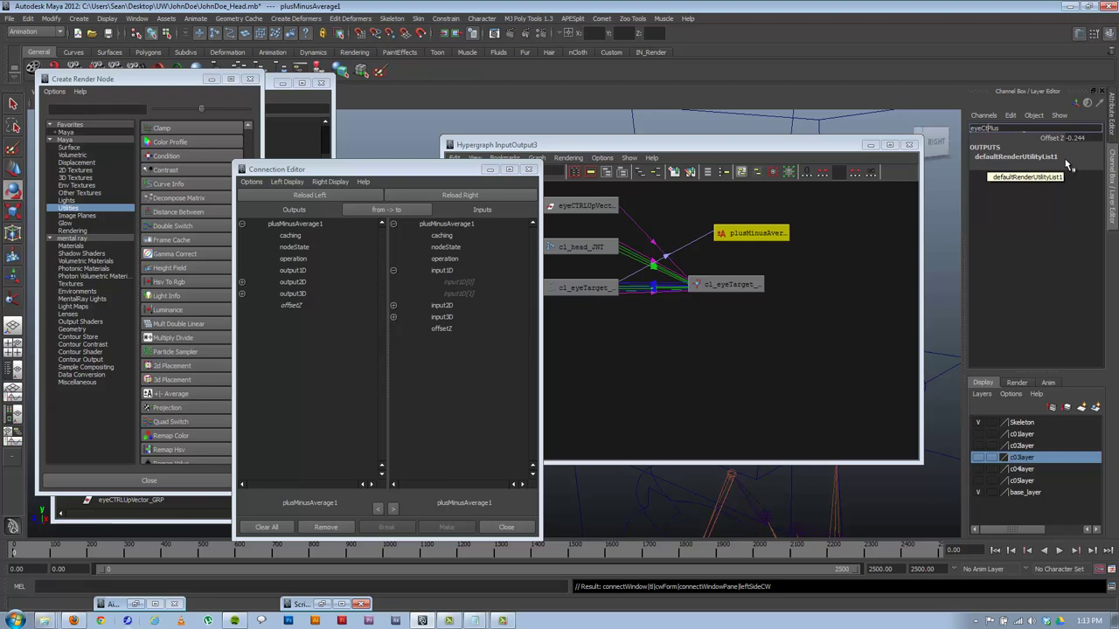
text(CTRL_)
key(Return)
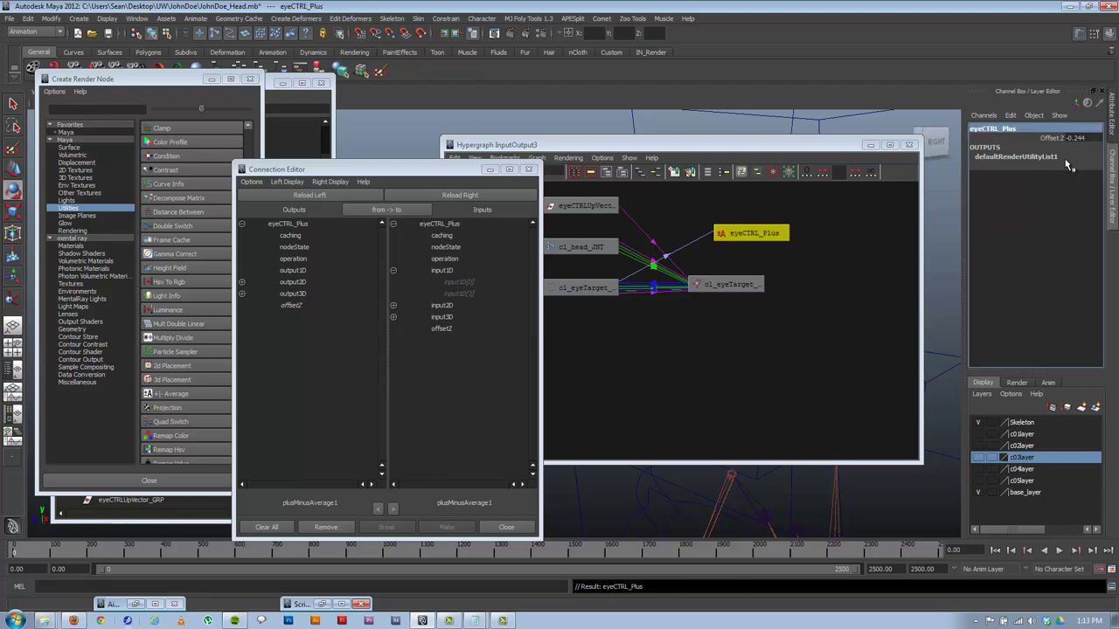
Load cl_eyeTarget_CTRL_aimConstraint1 as the target in the Connection Editor
drag(490, 168, 402, 166)
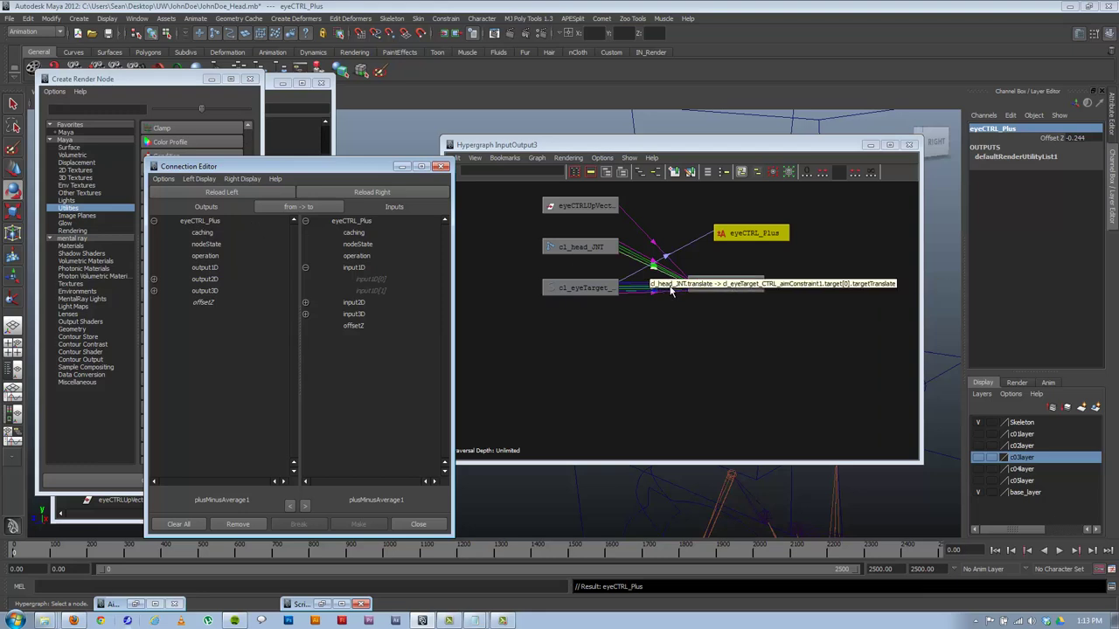
click(738, 287)
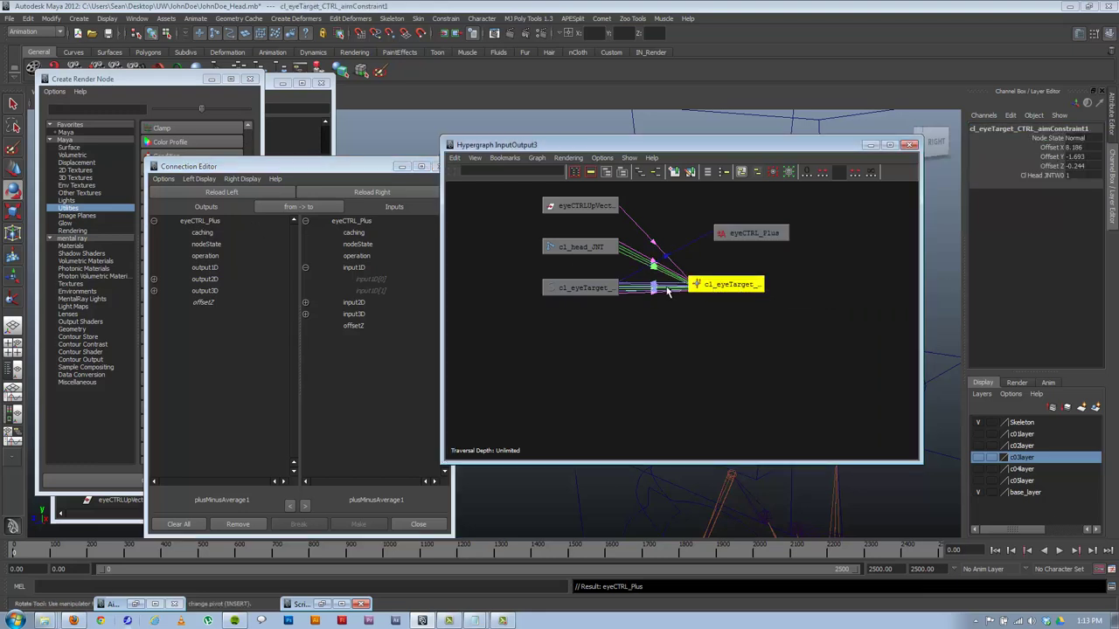
click(284, 98)
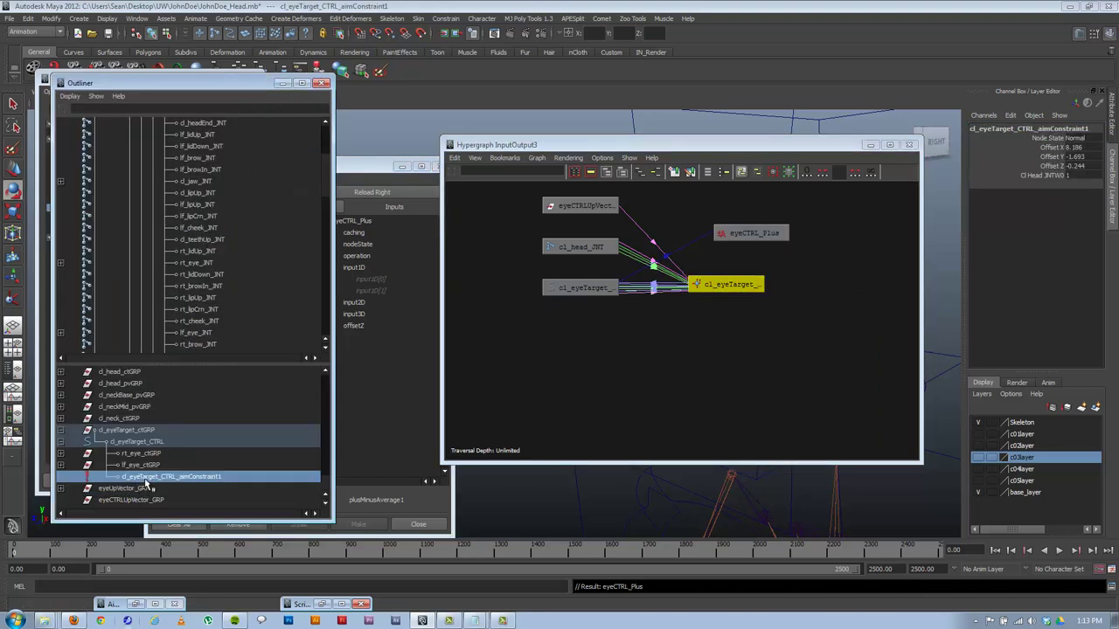
click(366, 172)
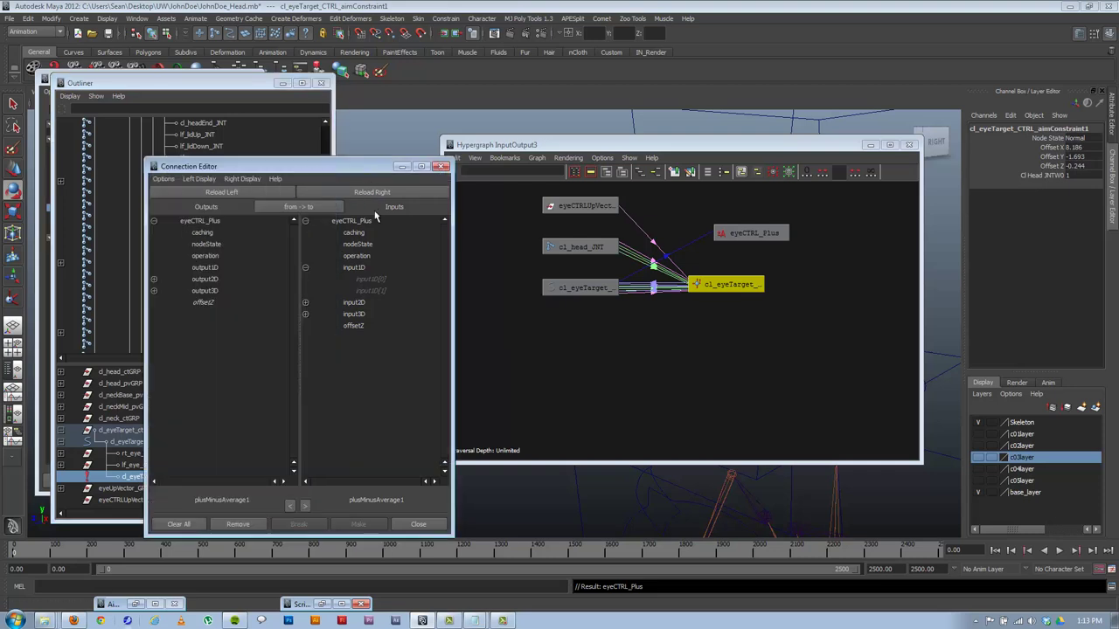
click(372, 192)
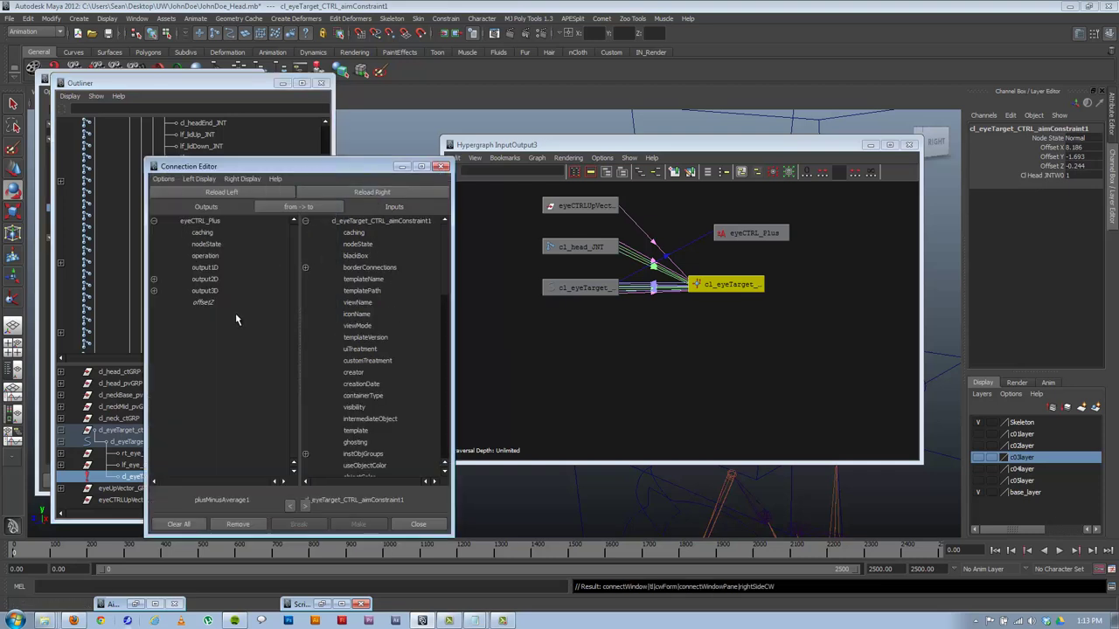
Connect output1D of eyeCTRL_Plus to offsetZ of cl_eyeTarget_CTRL_aimConstraint1
click(206, 269)
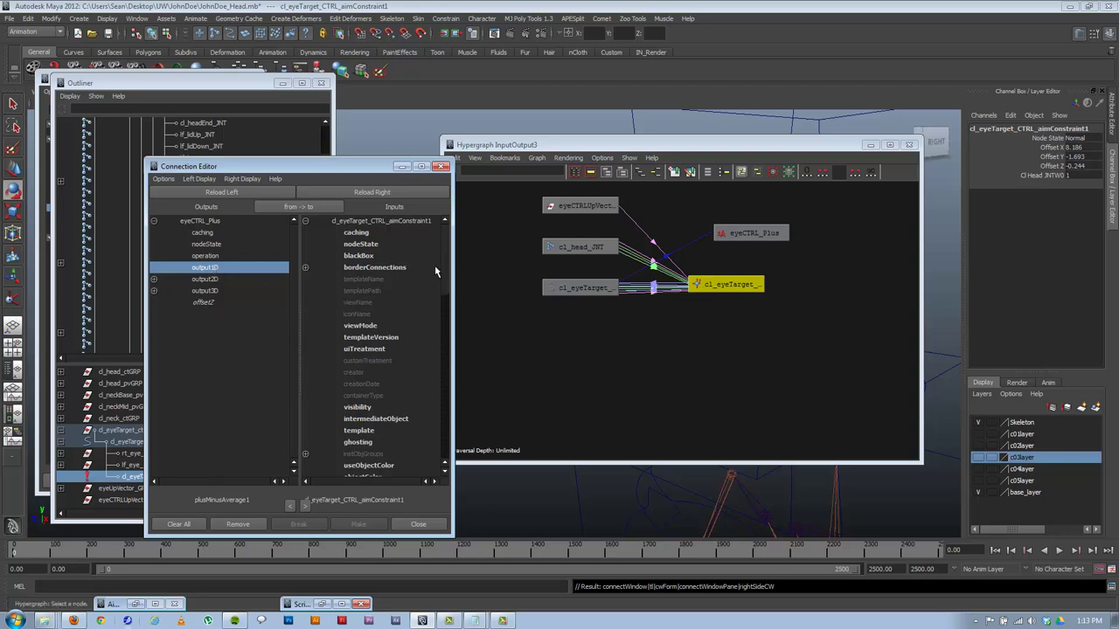
drag(443, 264, 450, 385)
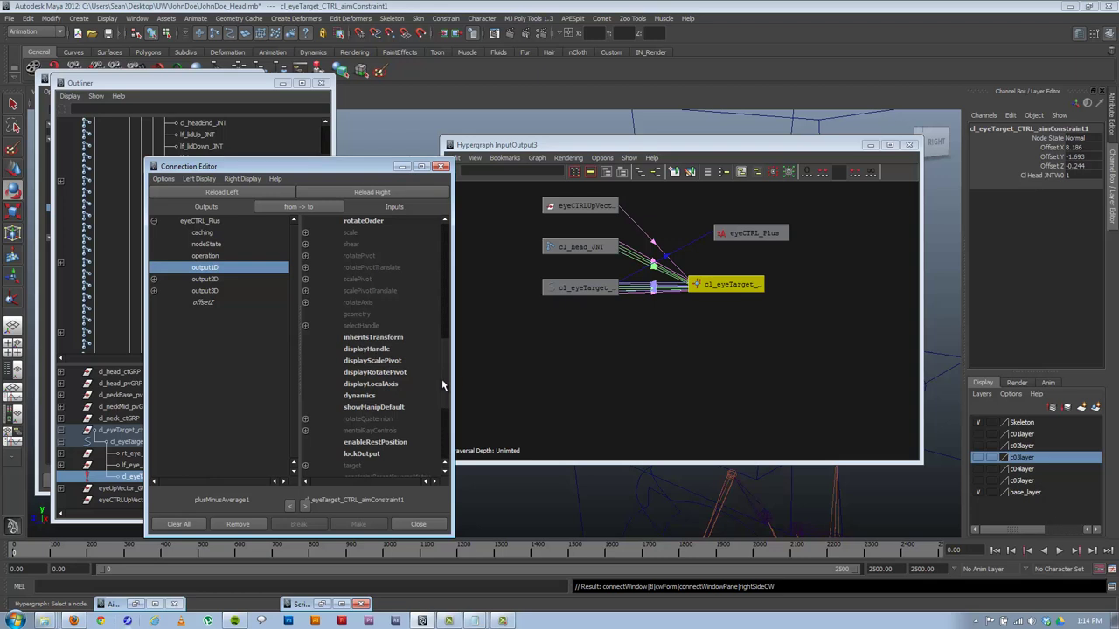
scroll(442, 358, up, 3)
scroll(441, 358, up, 3)
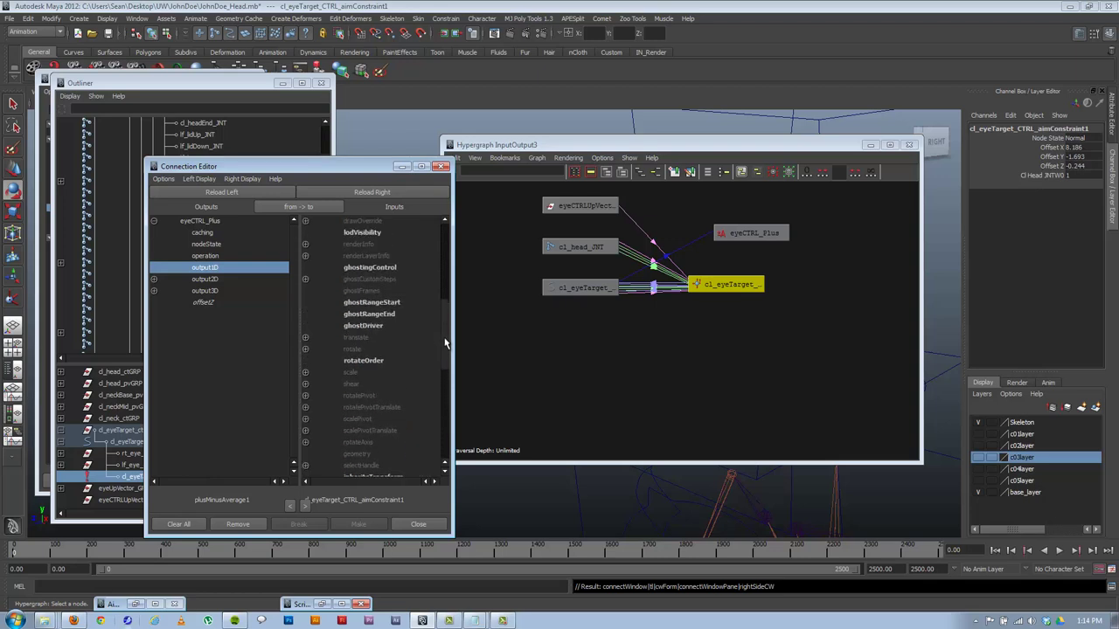
scroll(447, 334, up, 5)
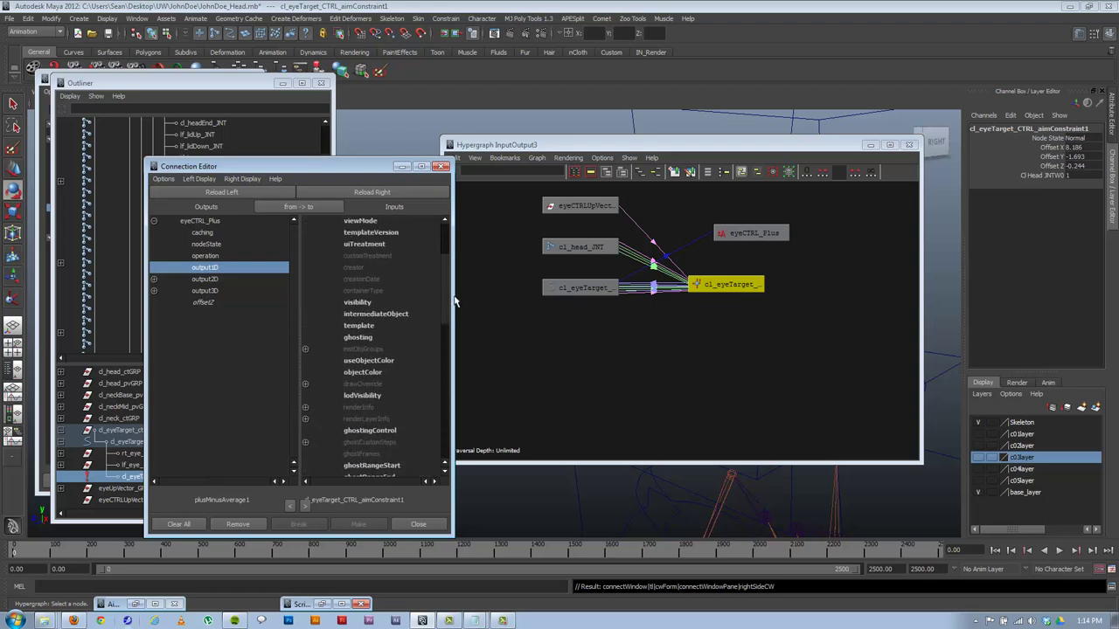
scroll(453, 293, down, 3)
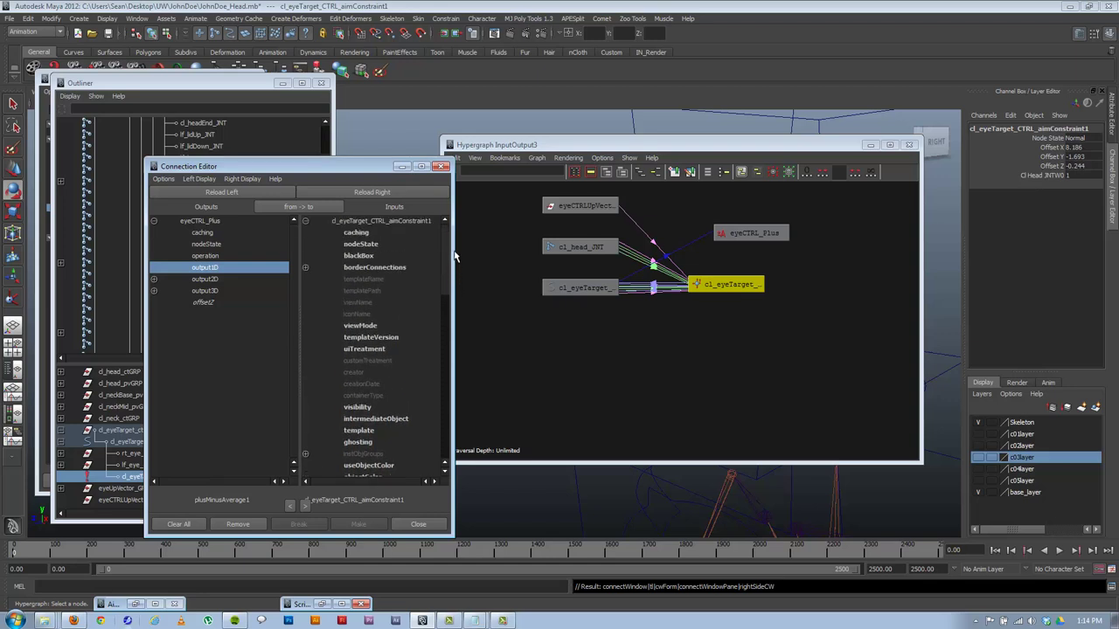
scroll(452, 307, down, 3)
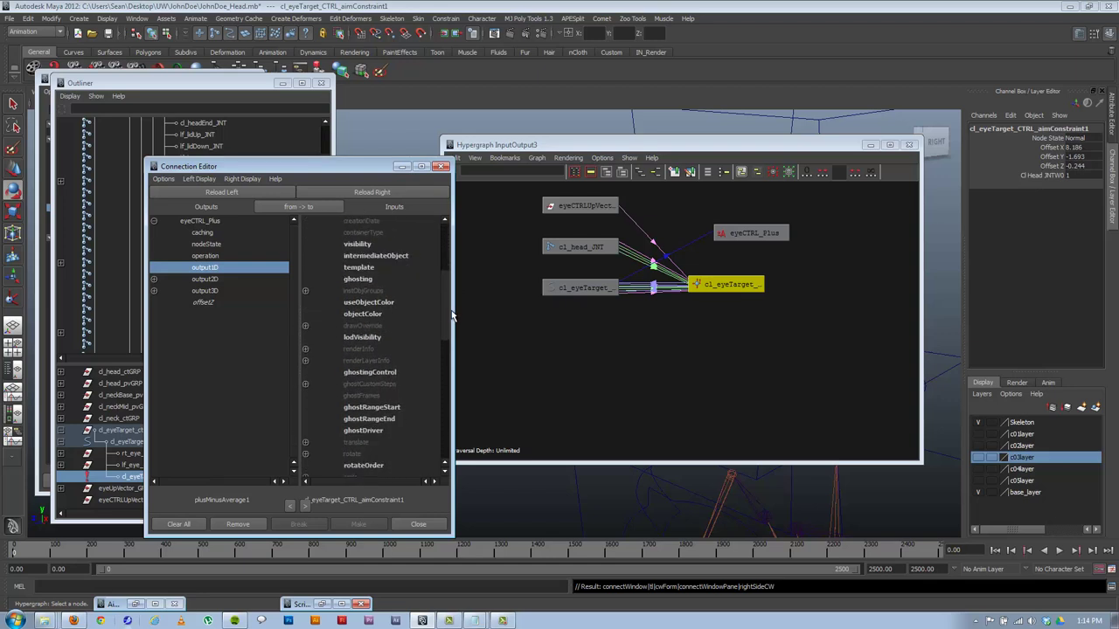
scroll(450, 337, down, 3)
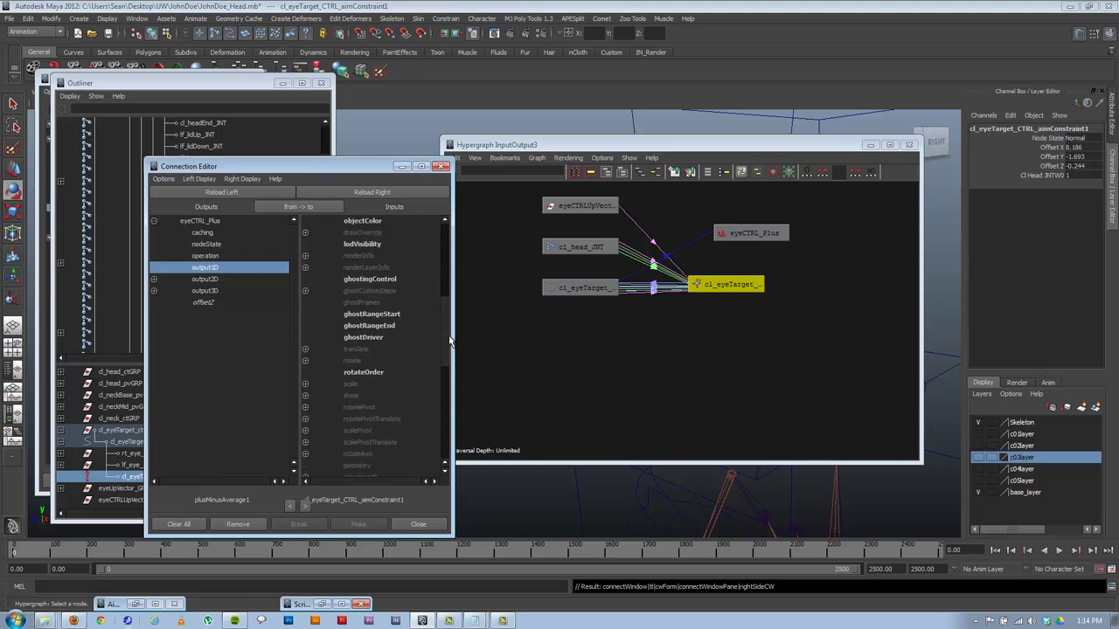
scroll(450, 347, down, 1)
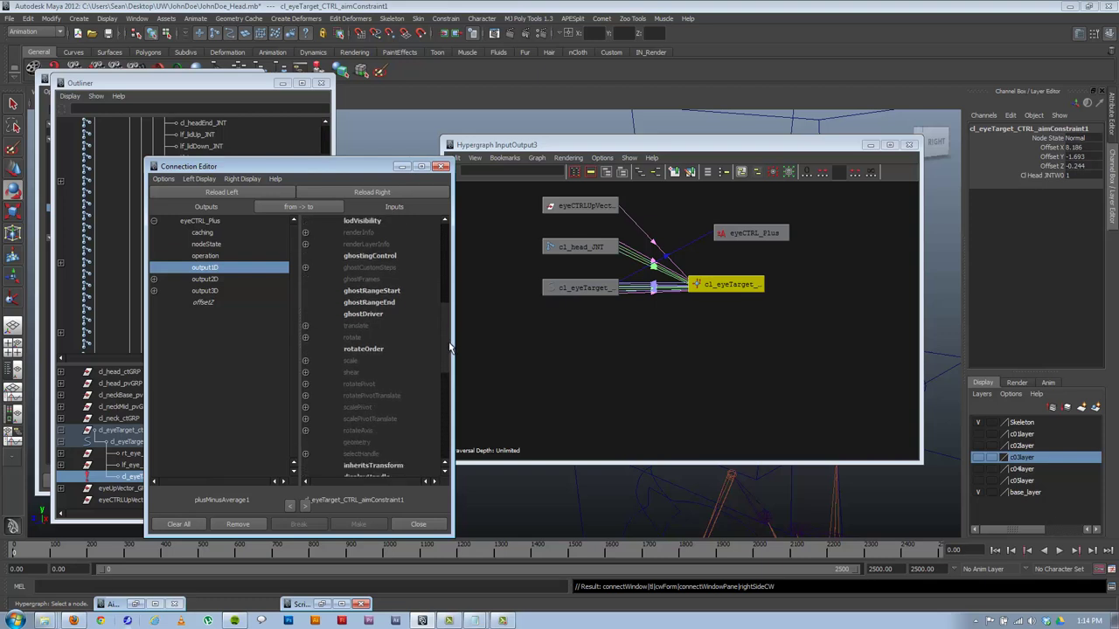
scroll(450, 349, down, 4)
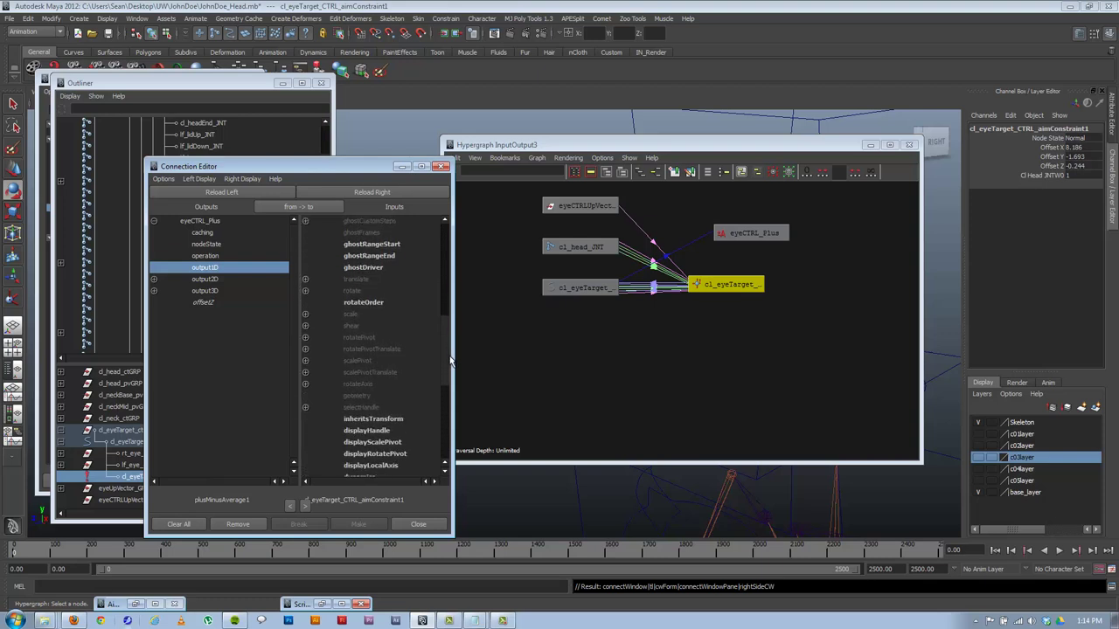
scroll(450, 359, down, 5)
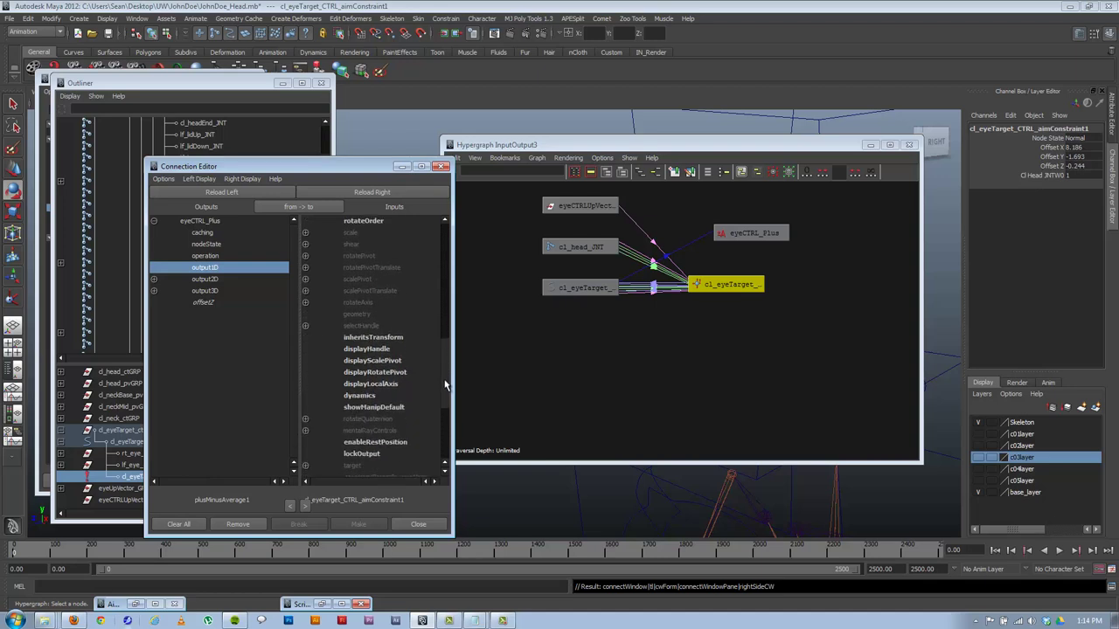
scroll(446, 387, down, 4)
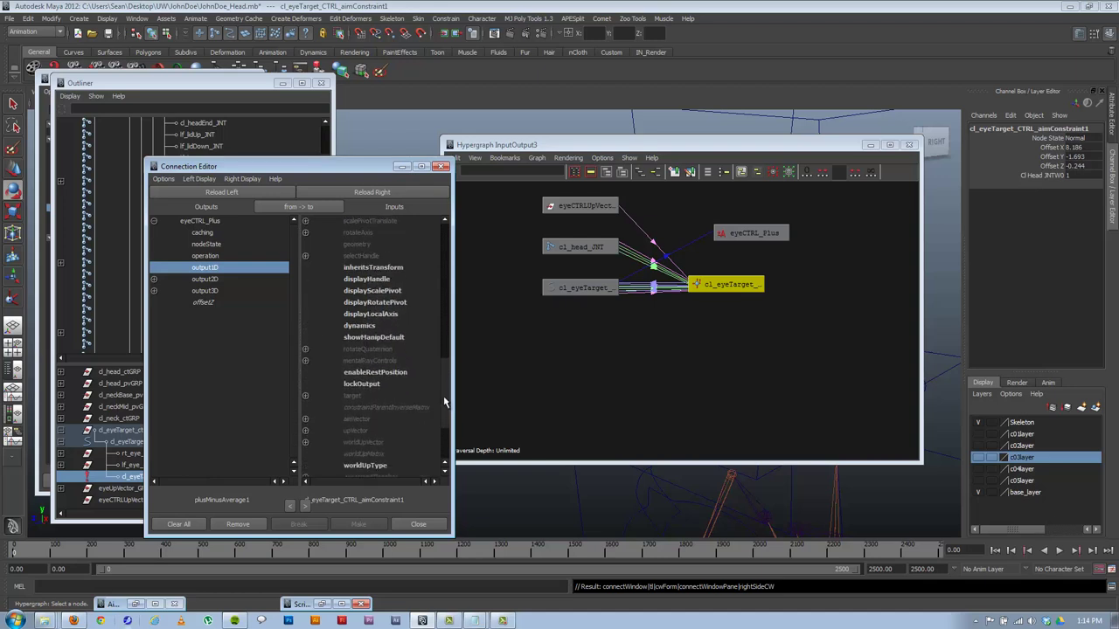
scroll(444, 405, down, 5)
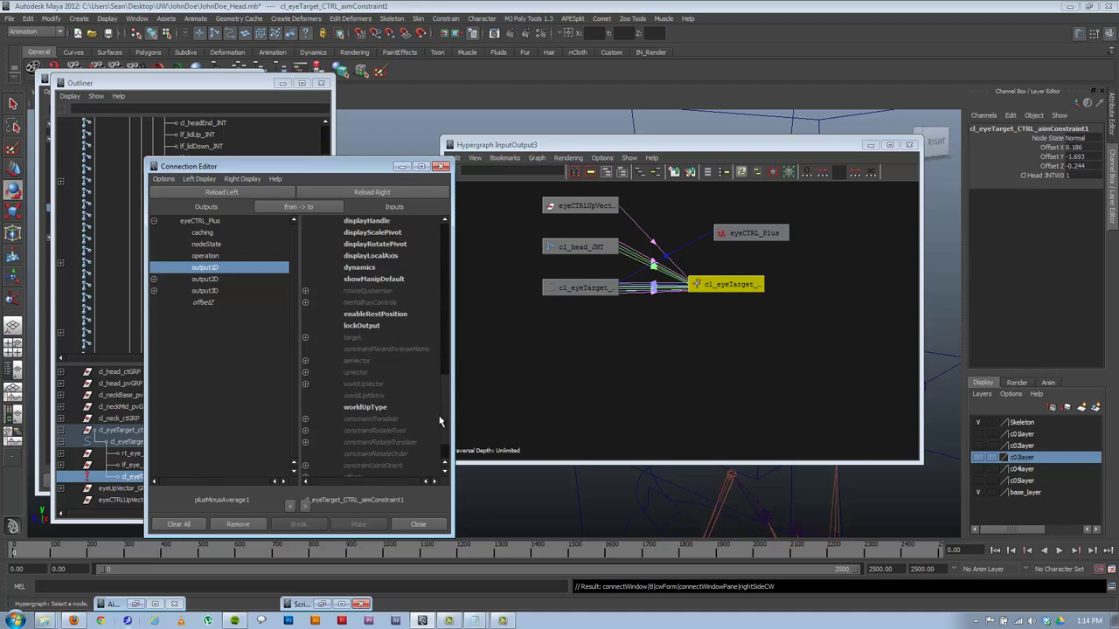
scroll(439, 426, down, 1)
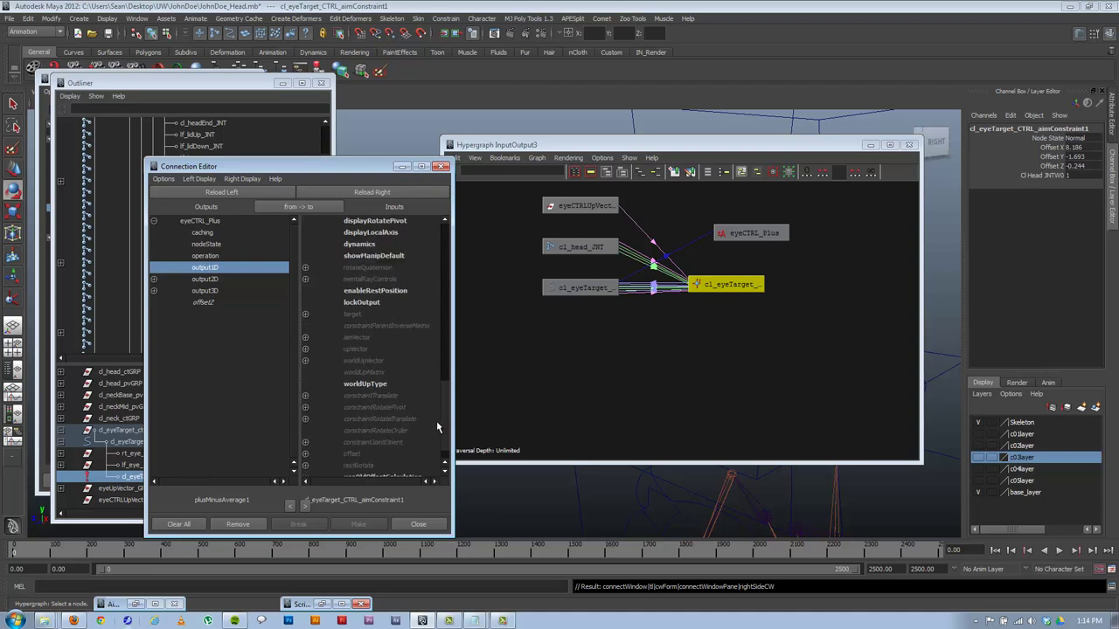
scroll(437, 421, down, 2)
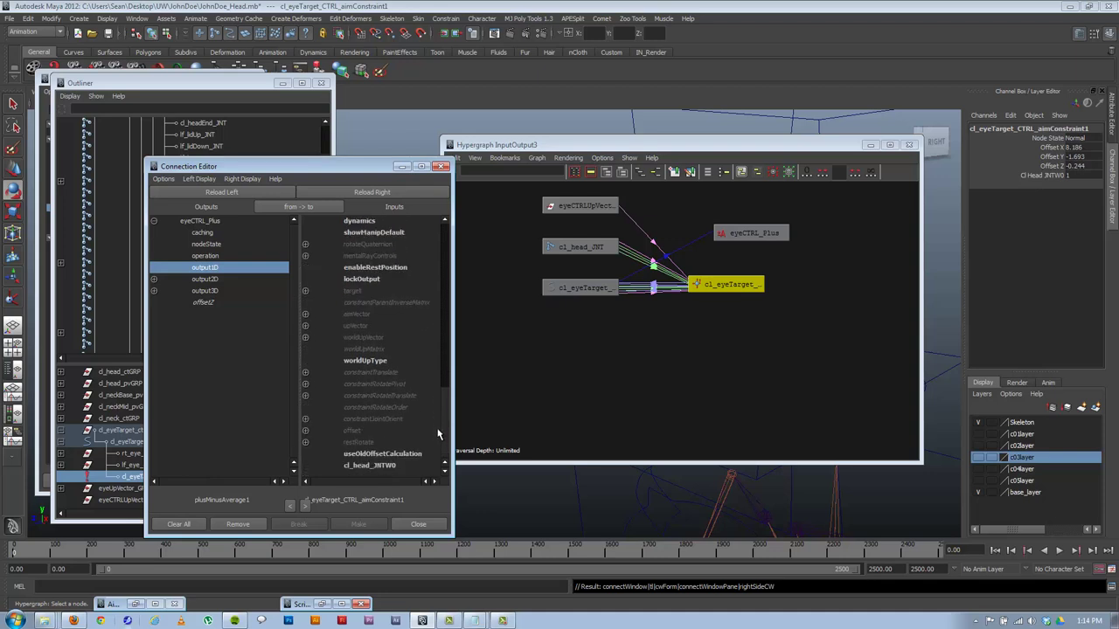
click(305, 431)
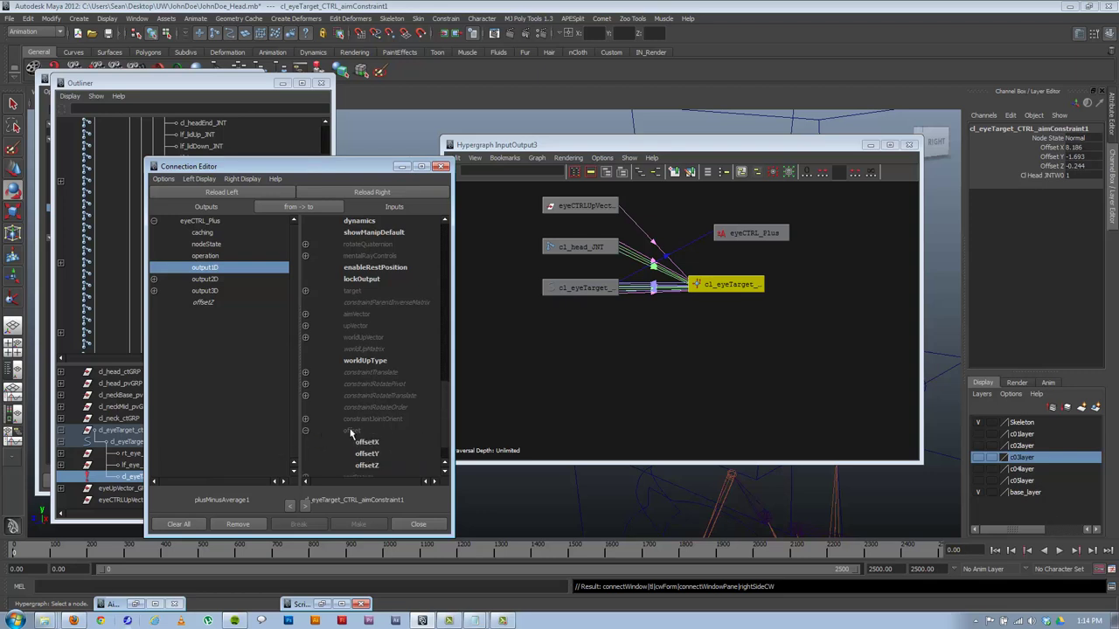
scroll(443, 420, down, 1)
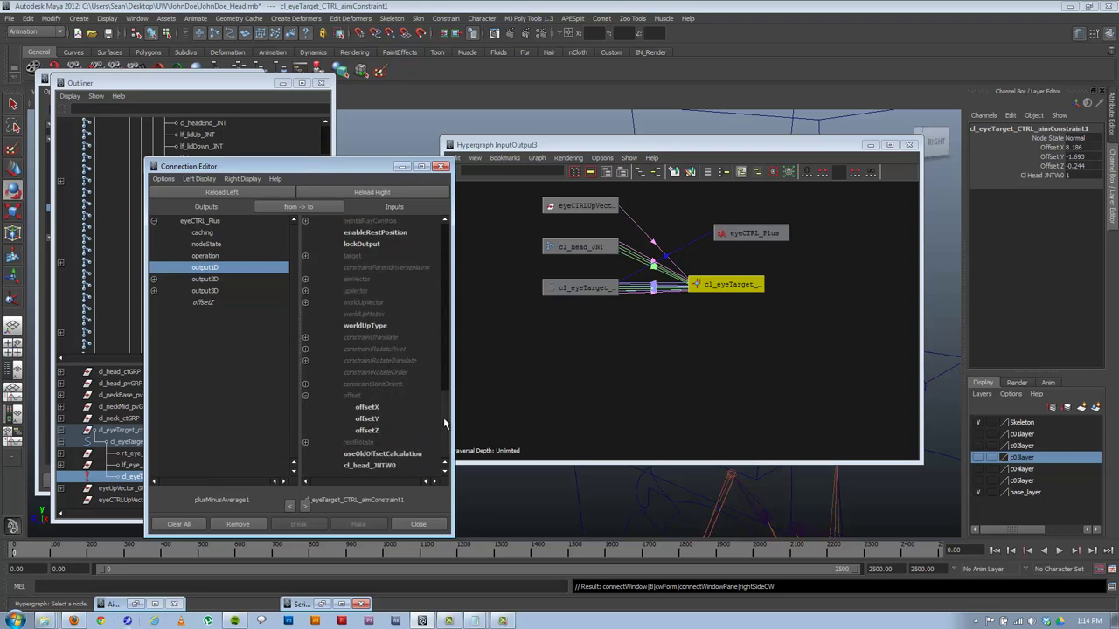
click(365, 431)
Open the eye target aim constraint's attributes to check the driven offset, and minimise the Hypergraph window
click(722, 285)
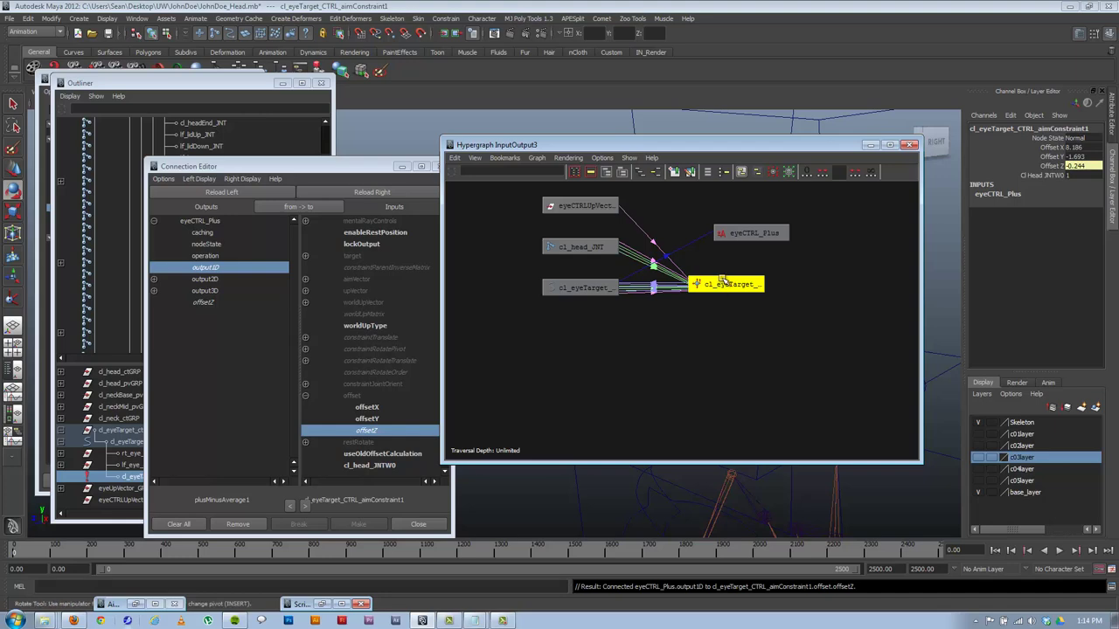
double_click(722, 284)
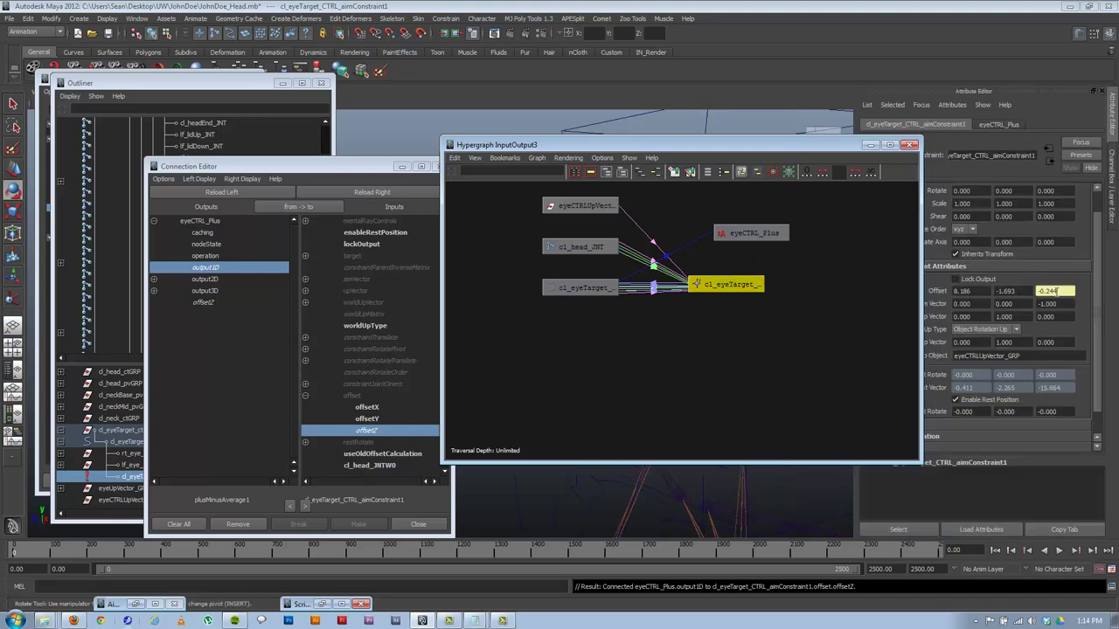
click(871, 145)
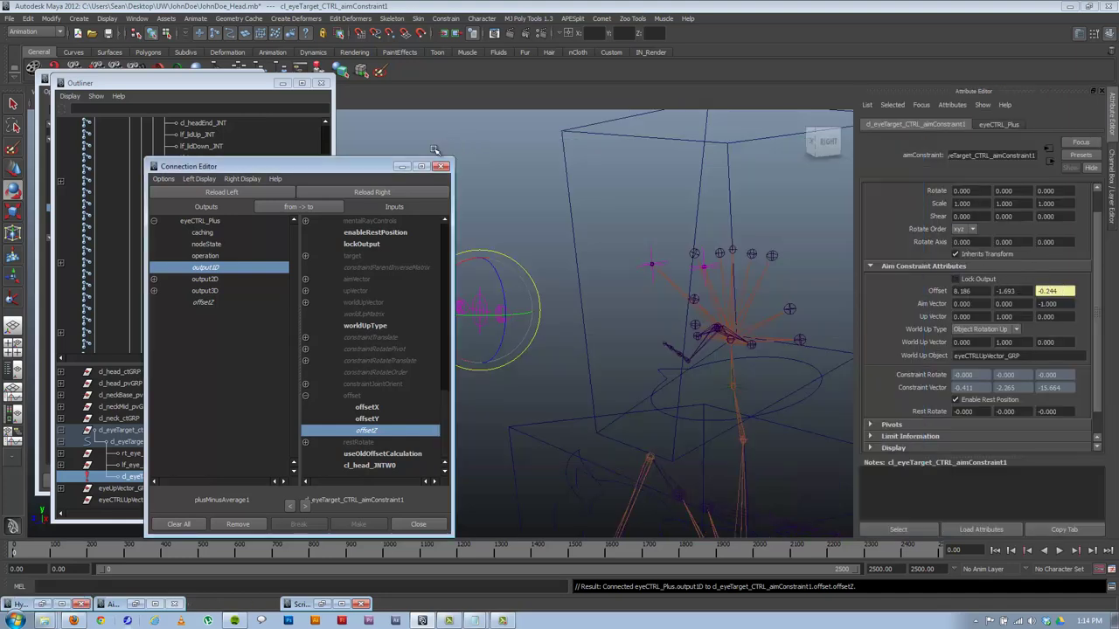
Undo the offsetZ connection, reload the aim constraint as the target and reconnect output1D to its offsetZ
key(ctrl+z)
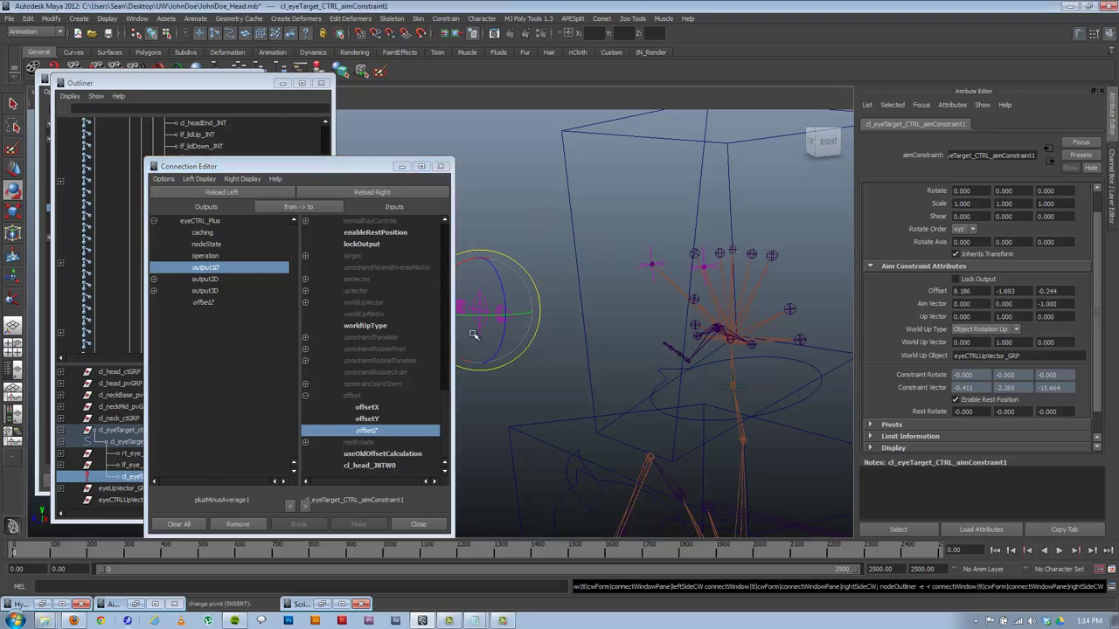
click(389, 196)
click(305, 431)
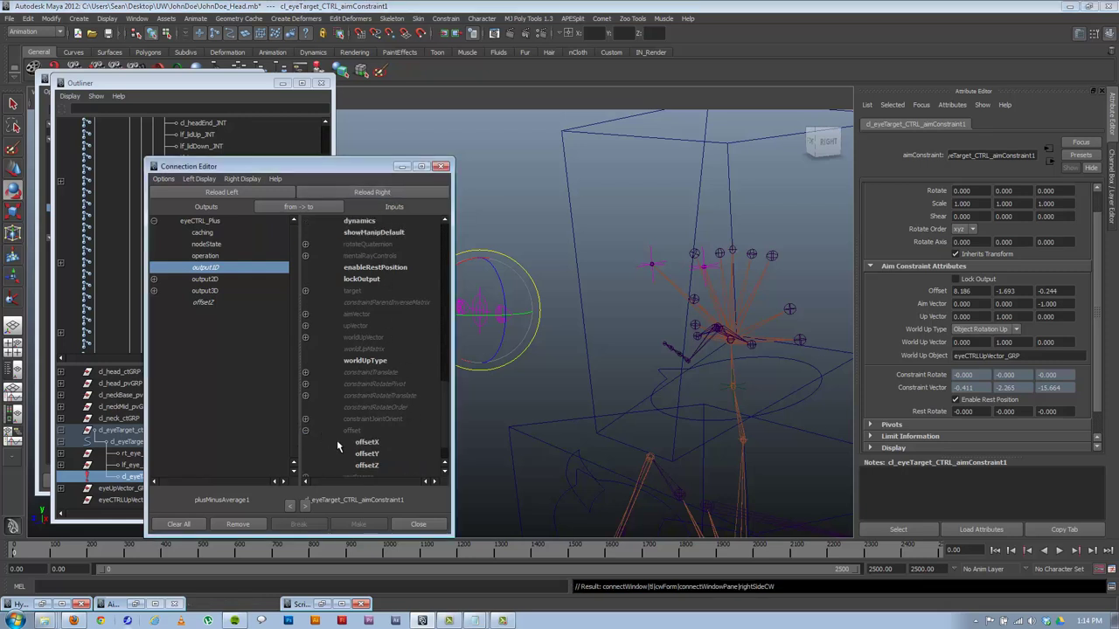
click(372, 466)
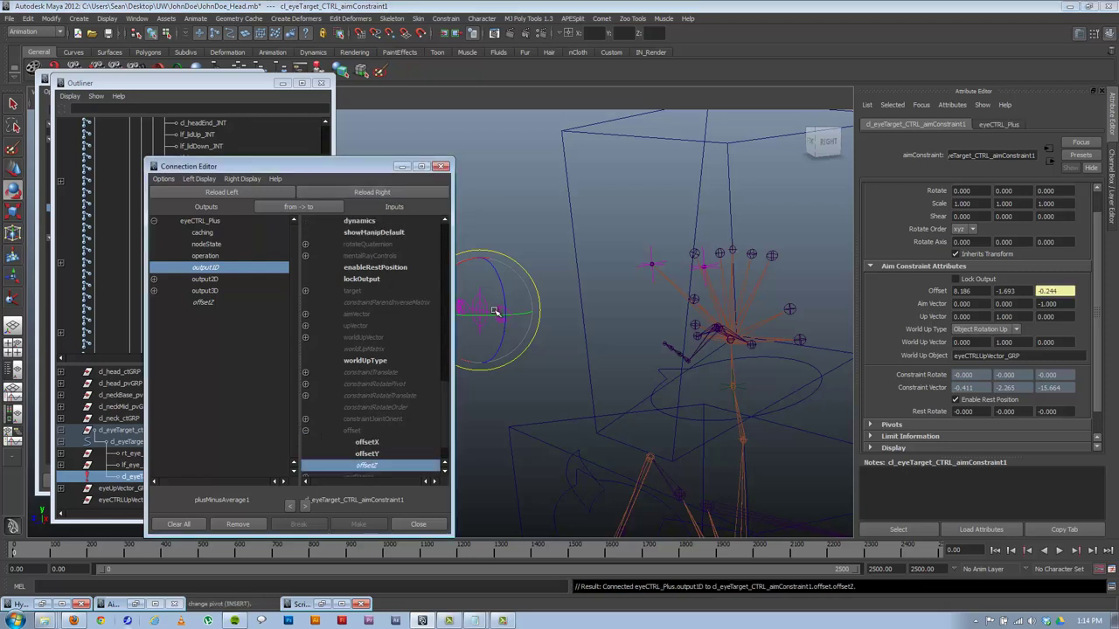
Minimise the Connection Editor, select the cl_eyeTarget_CTRL curve and show its channel values
click(401, 166)
click(473, 308)
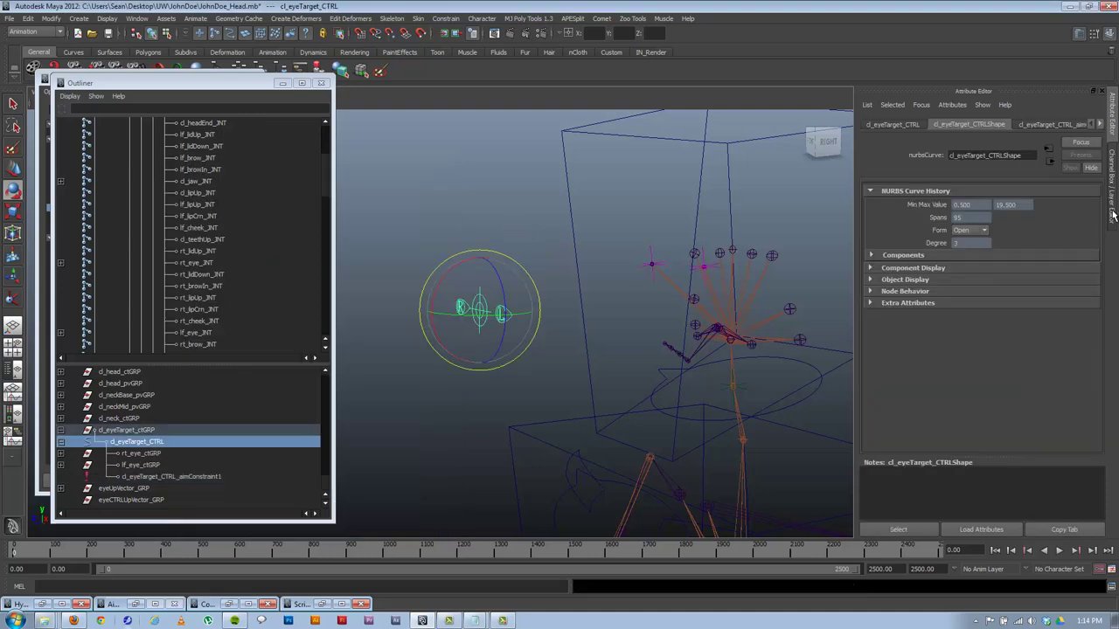
click(1109, 179)
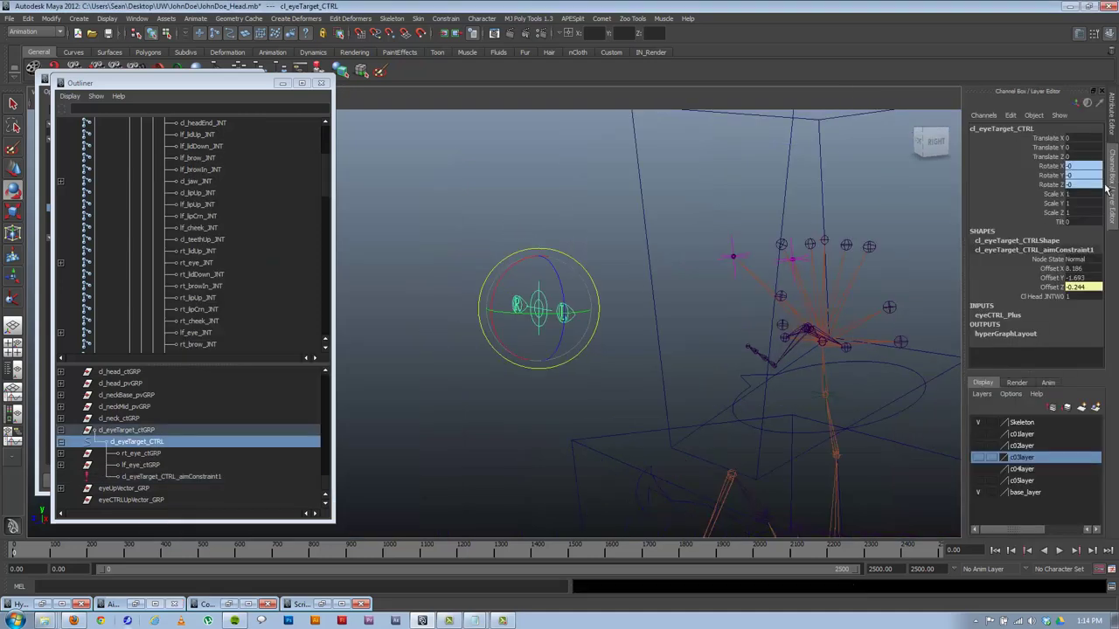
Test the eye target control's Tilt by varying its value, and undo the last change
click(1063, 223)
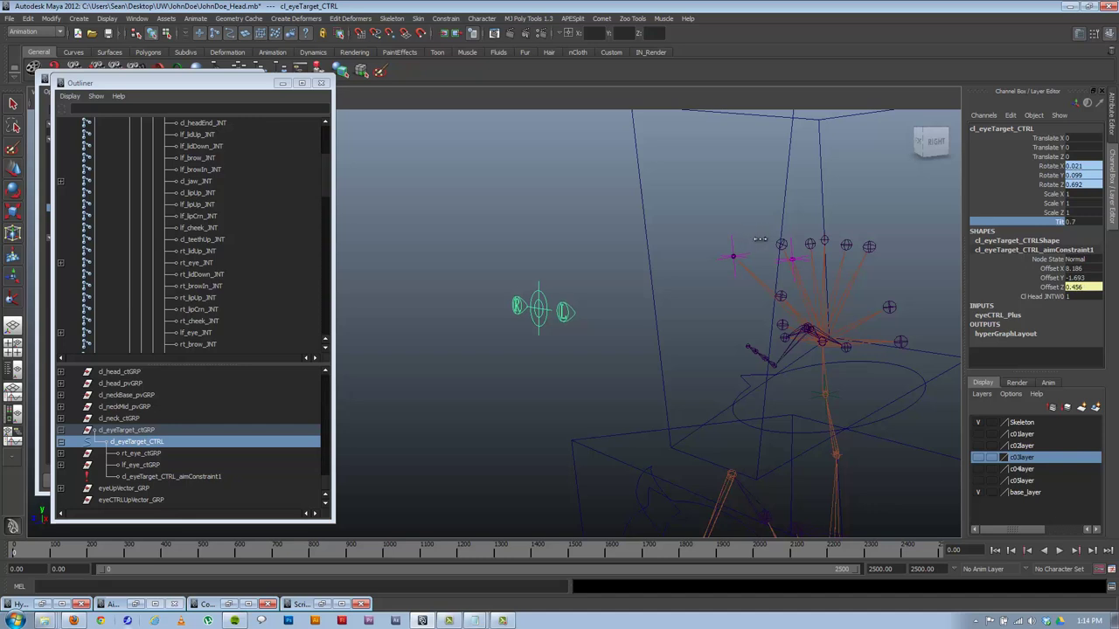
middle_drag(759, 243, 1018, 173)
click(919, 141)
alt+drag(779, 259, 651, 262)
key(ctrl+z)
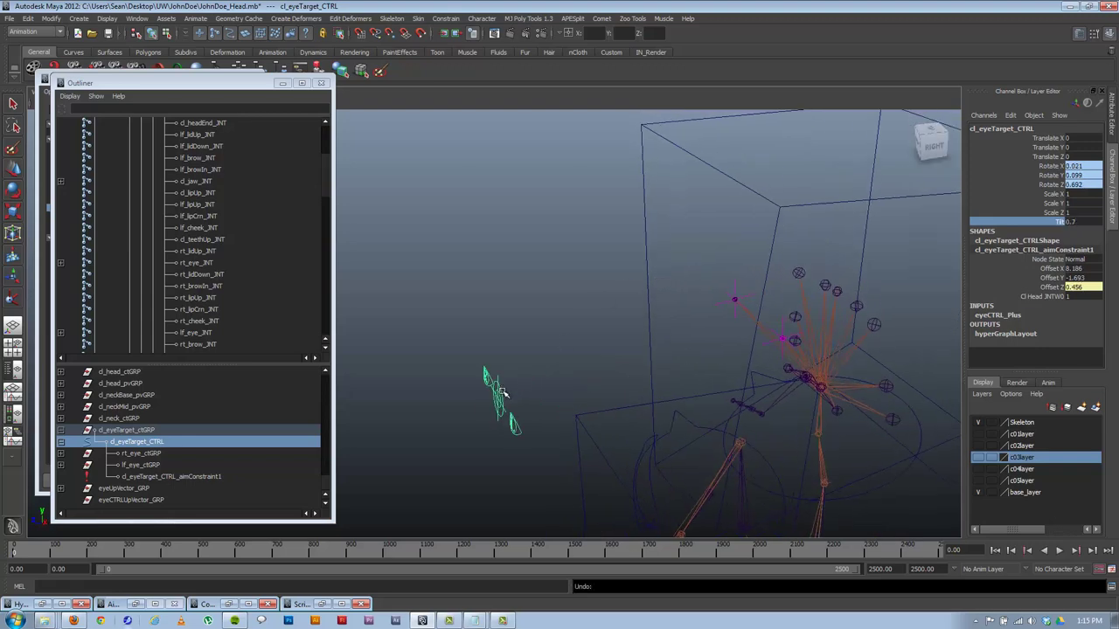
Activate the Rotate tool on cl_eyeTarget_CTRL and examine the control's transform attributes and rotate order
alt+drag(545, 393, 484, 339)
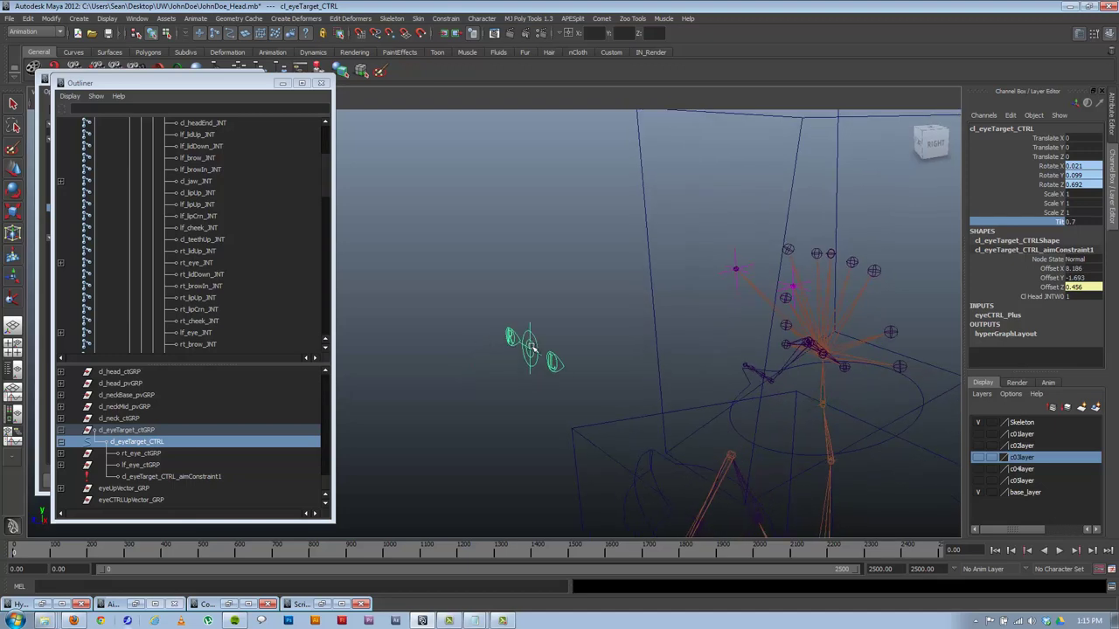
key(e)
key(ctrl+a)
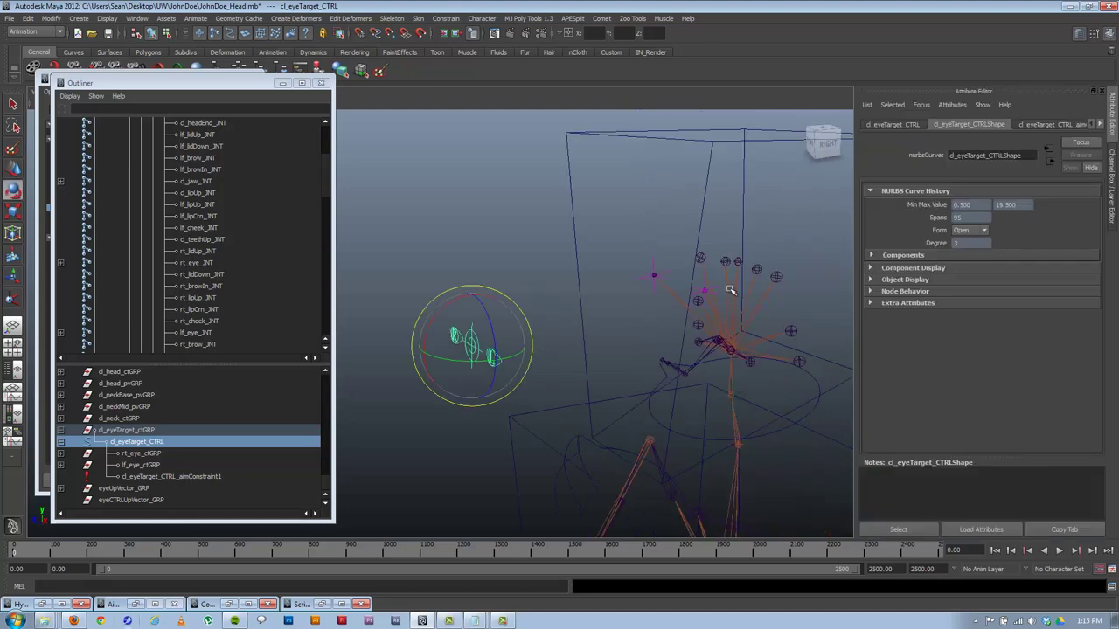
click(1114, 131)
click(1114, 154)
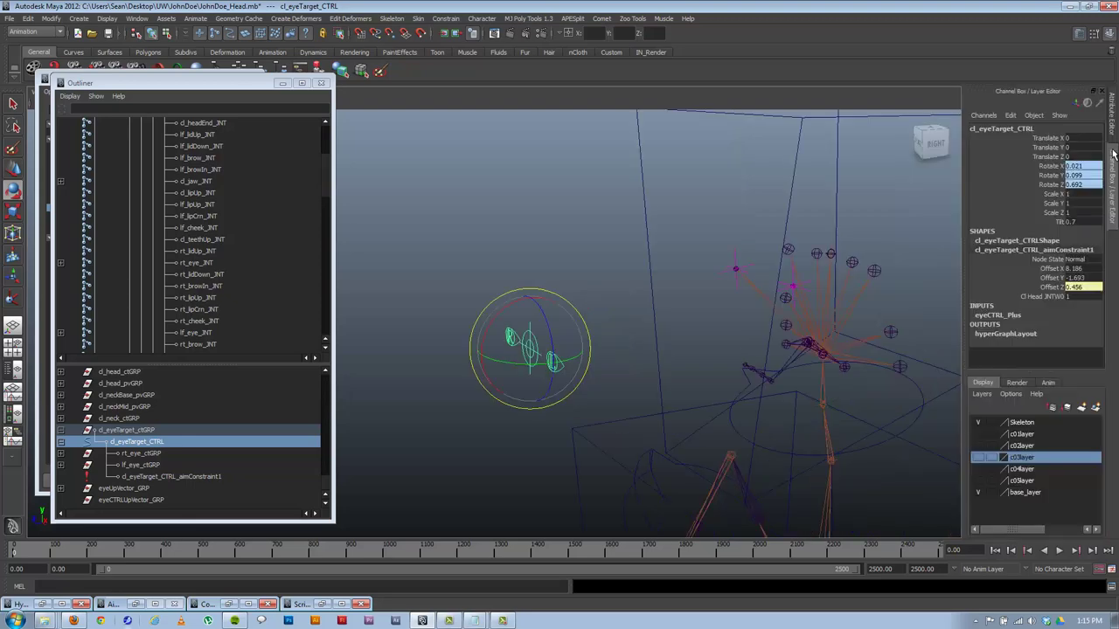
click(1112, 133)
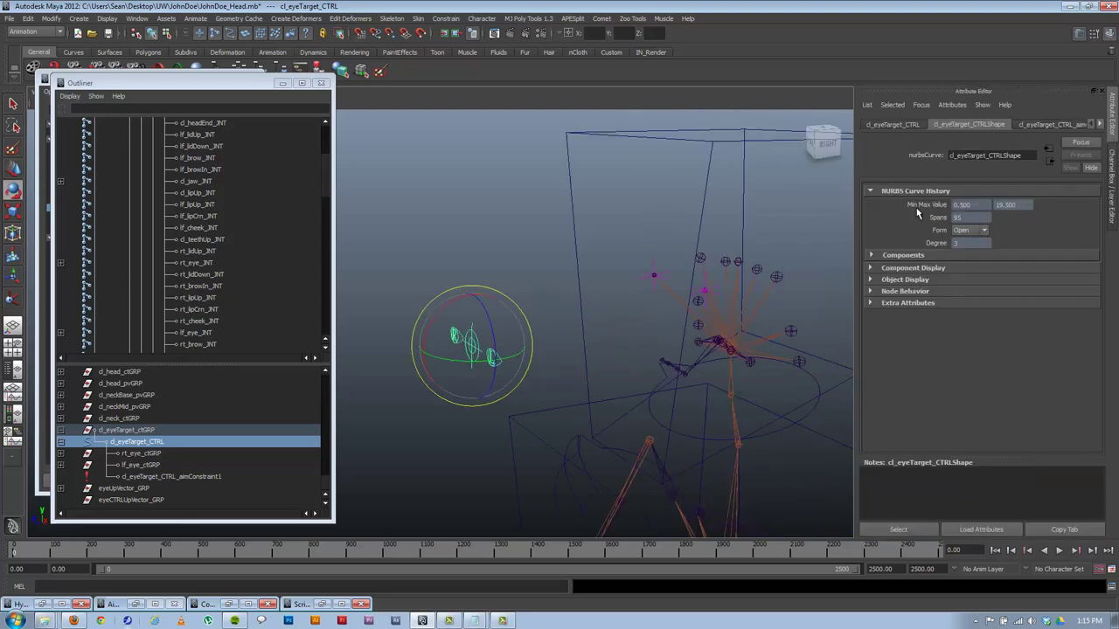
click(906, 124)
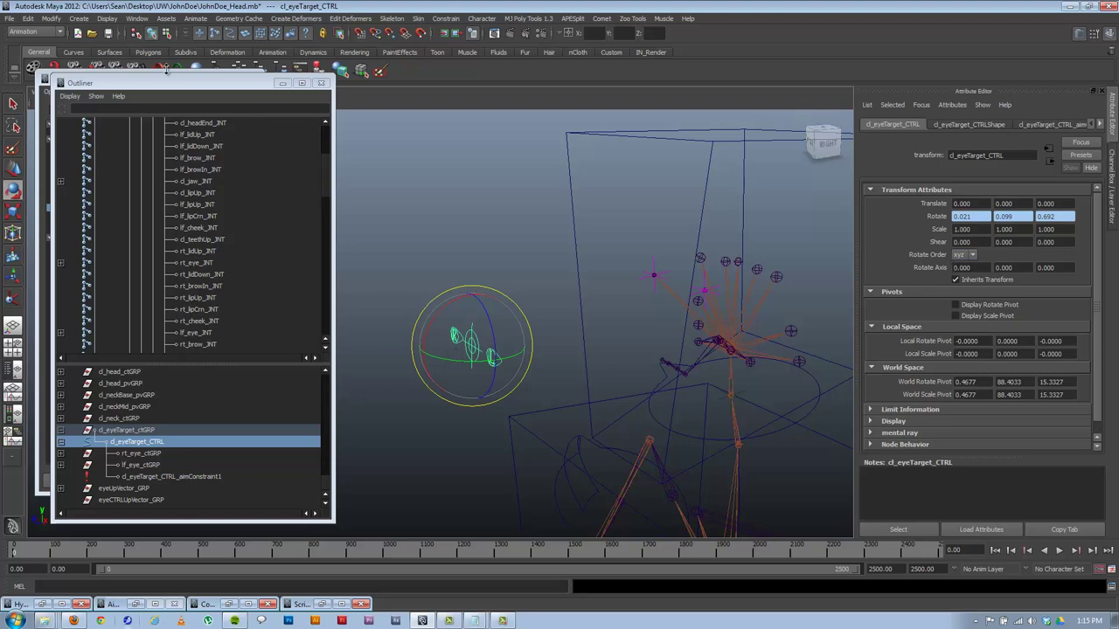
Minimize the Outliner and Create Render Node windows and set the Rotate tool's rotate mode to Gimbal
click(230, 77)
click(282, 83)
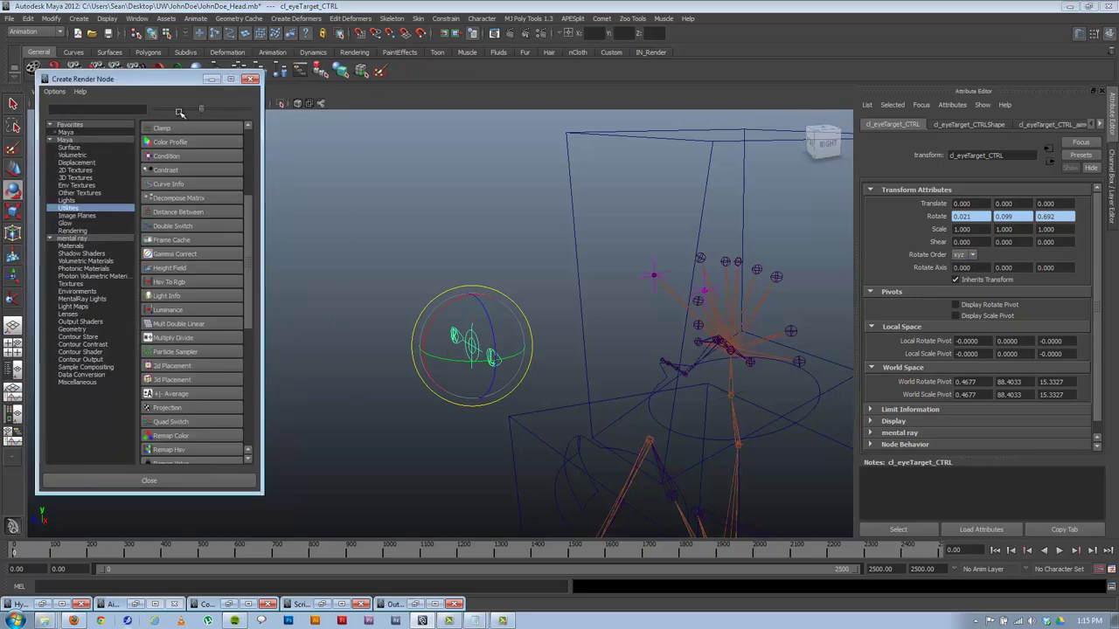
click(213, 71)
double_click(13, 190)
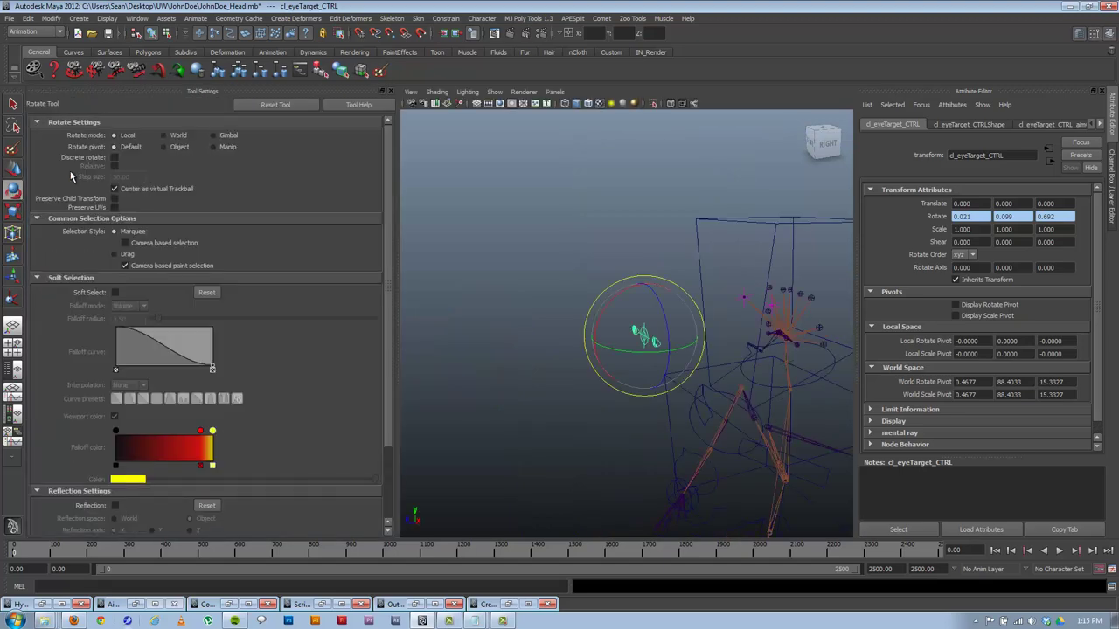
click(230, 137)
Try tilting the eye target control to about 49.5 with its Tilt attribute and inspect its gimbal axes
alt+drag(551, 267, 530, 263)
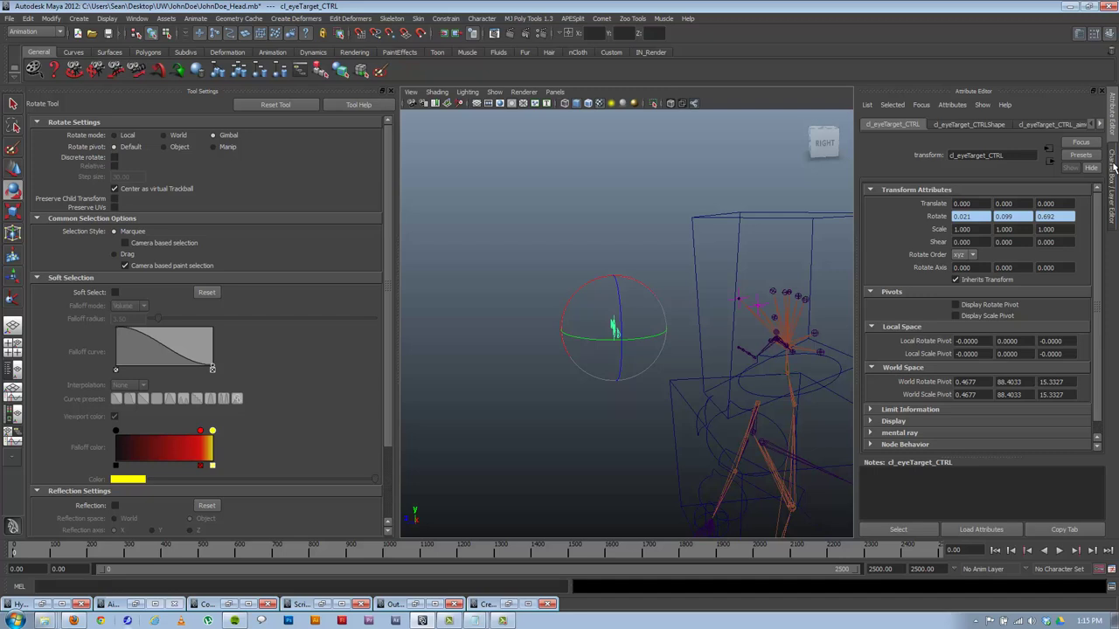
click(1112, 166)
click(1062, 221)
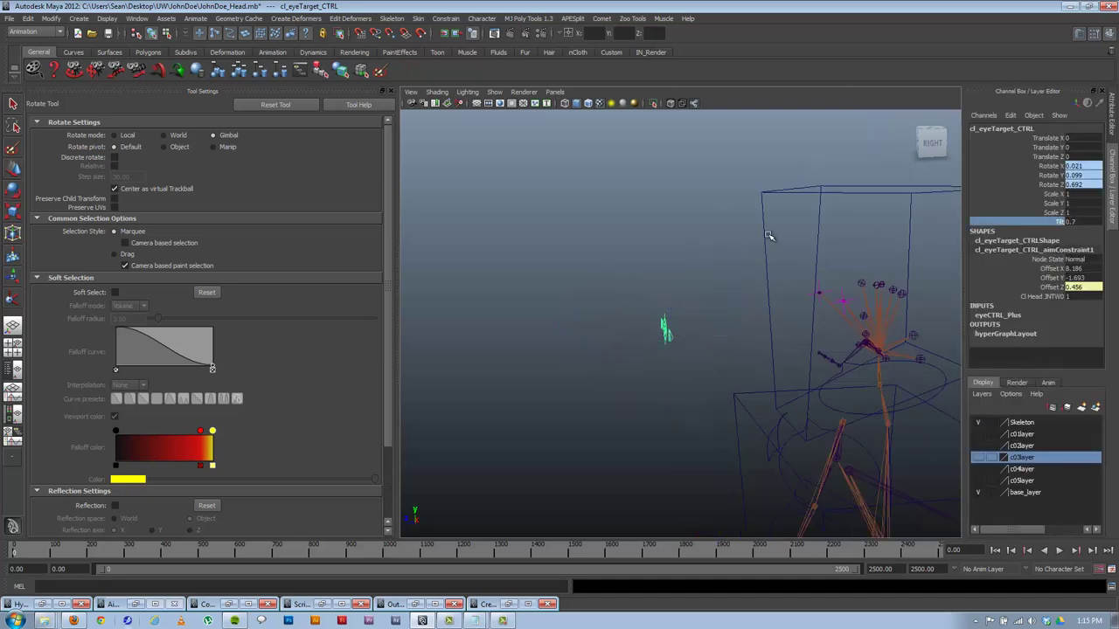
middle_drag(794, 242, 1113, 221)
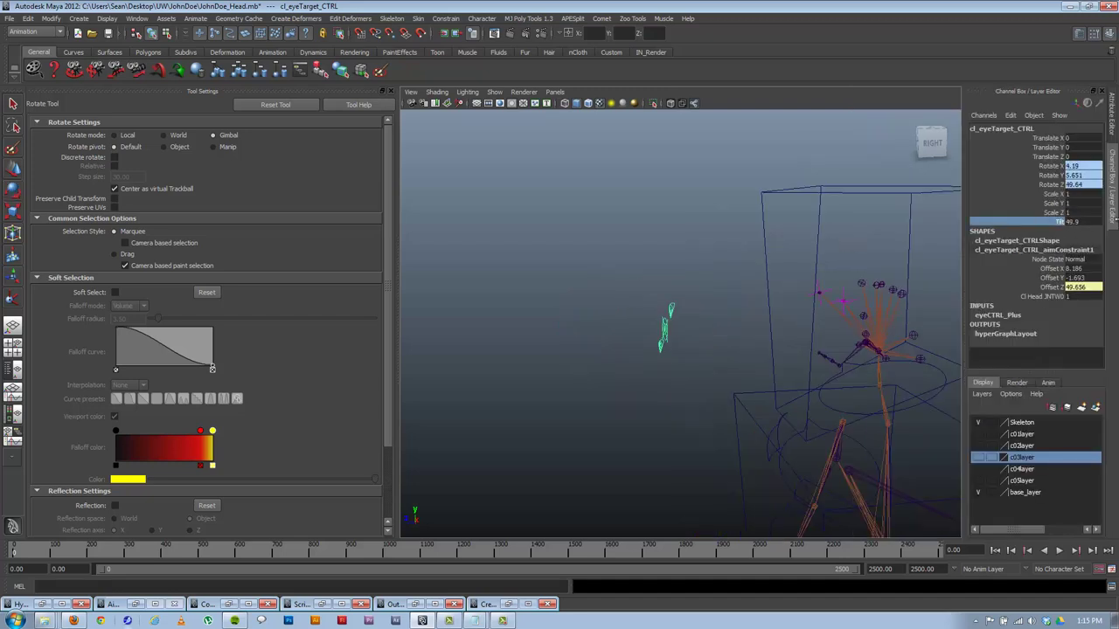
click(13, 189)
alt+drag(512, 263, 762, 298)
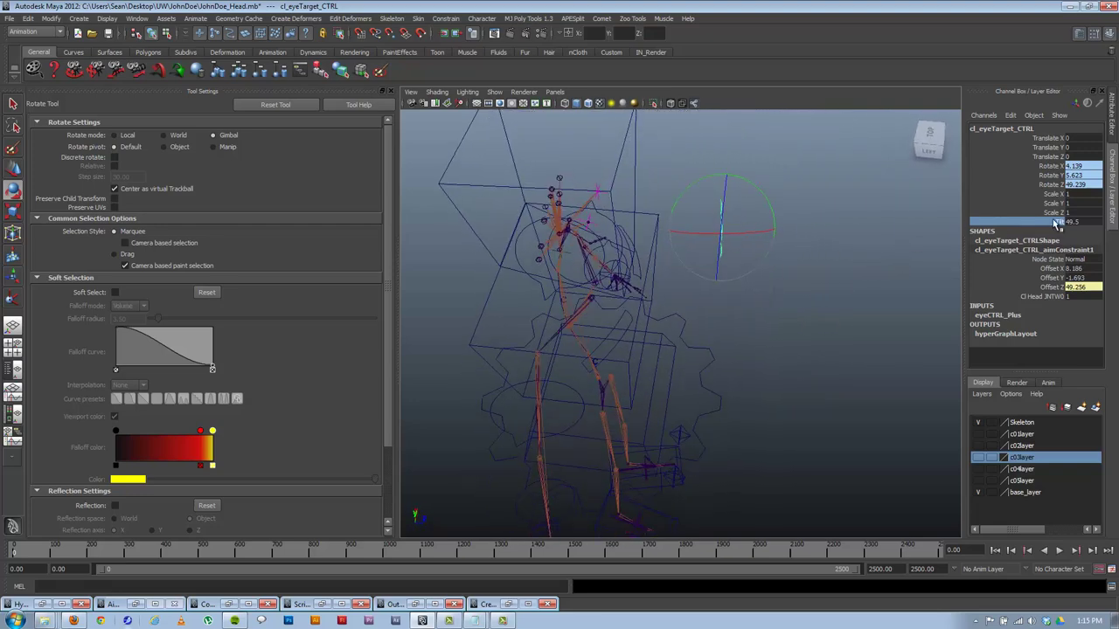
Undo the test changes to the eye target control's Tilt attribute
key(z)
key(z)
key(z)
key(z)
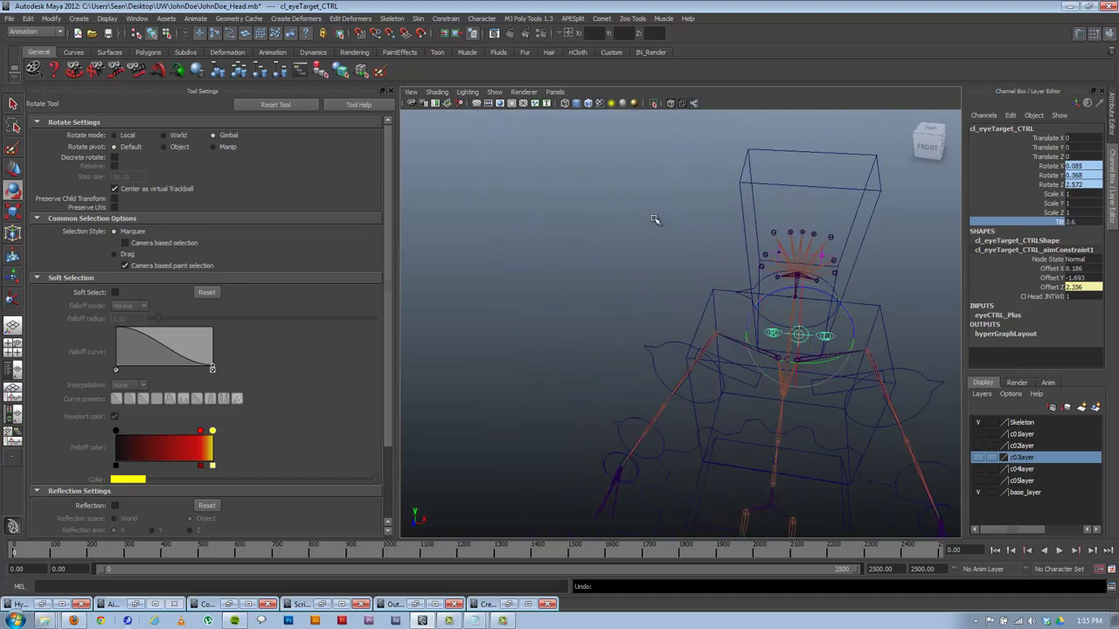
alt+drag(676, 262, 684, 242)
alt+middle_drag(685, 242, 626, 245)
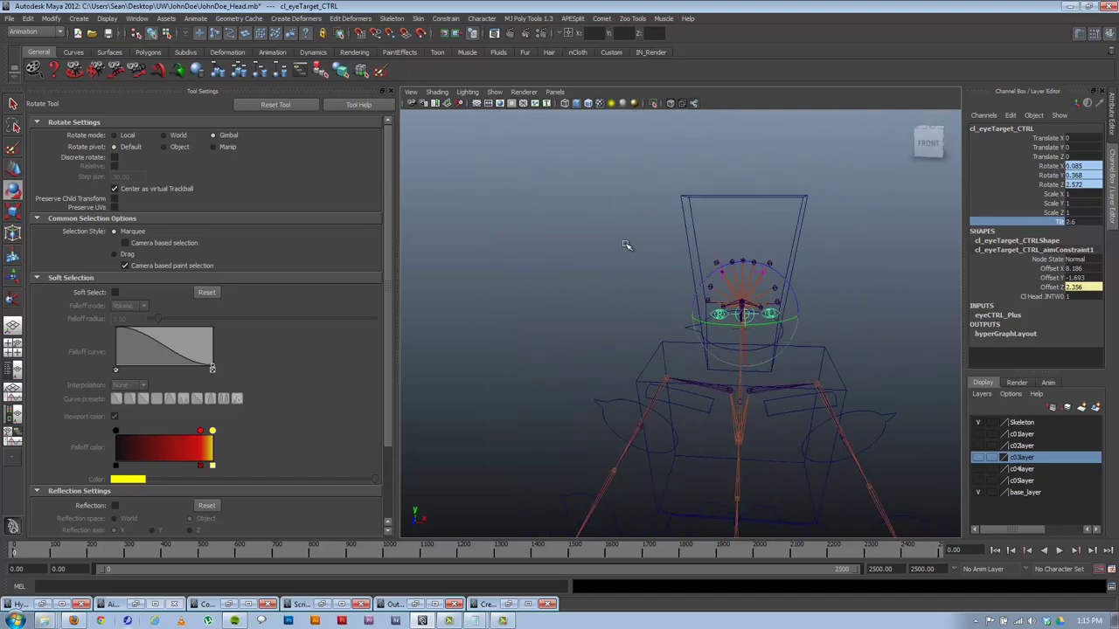
key(z)
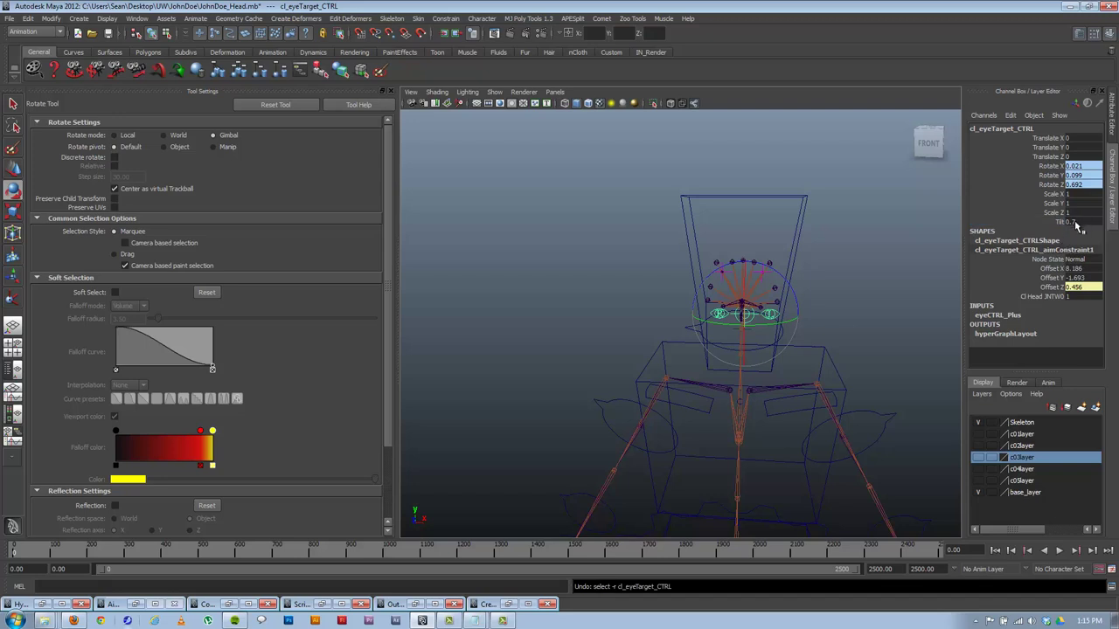
Set the Tilt attribute of cl_eyeTarget_CTRL to 0
click(1075, 223)
text(0)
key(Return)
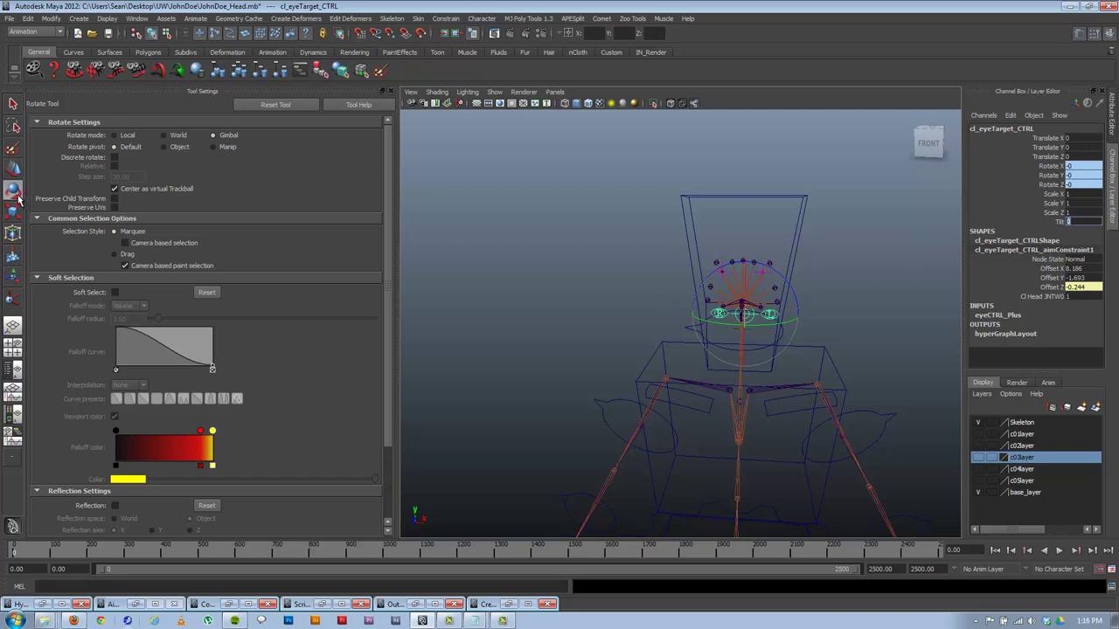
Change the rotate order of cl_eyeTarget_CTRL to zyx and return to its channel values
click(1111, 128)
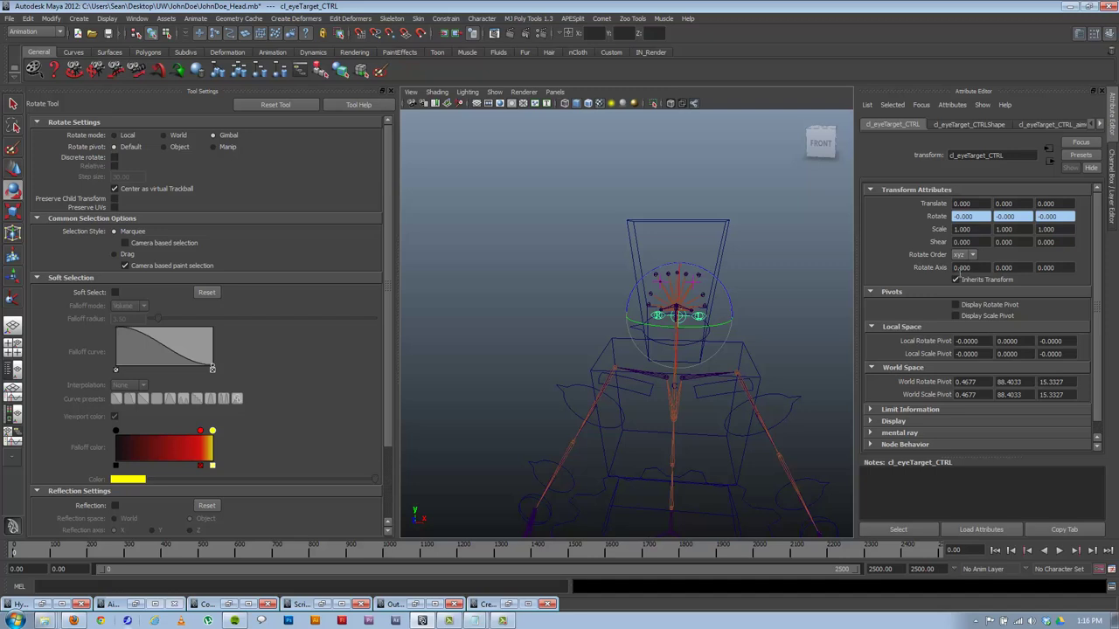
click(972, 256)
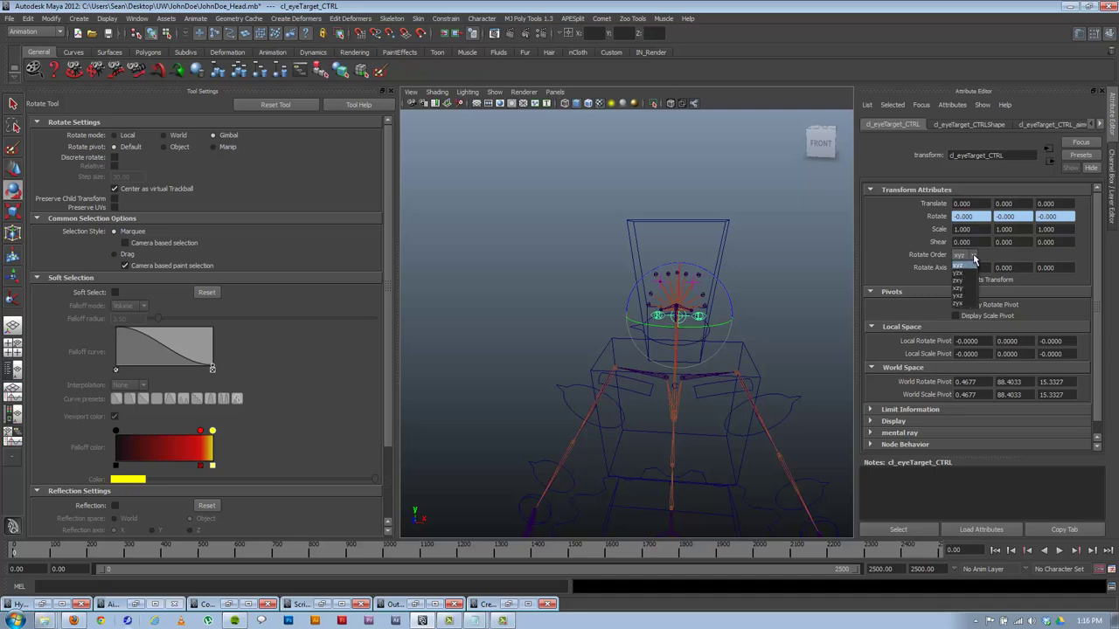
click(973, 303)
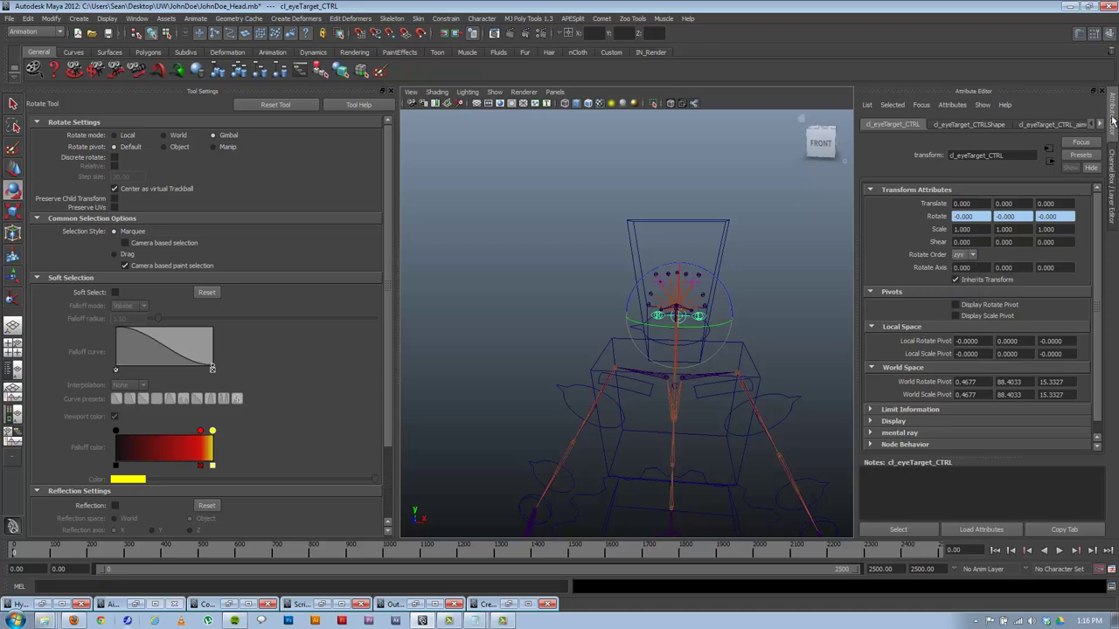
click(1112, 154)
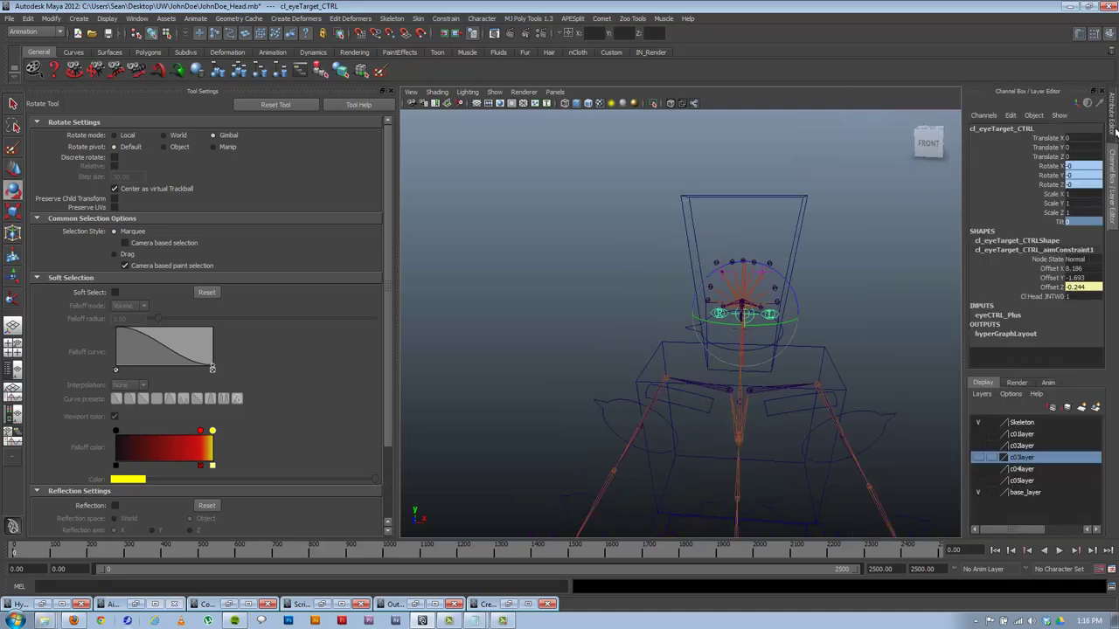
Try large Tilt values, such as about 60.7, on the eye target control from several angles and undo them
click(1060, 222)
middle_drag(779, 261, 825, 271)
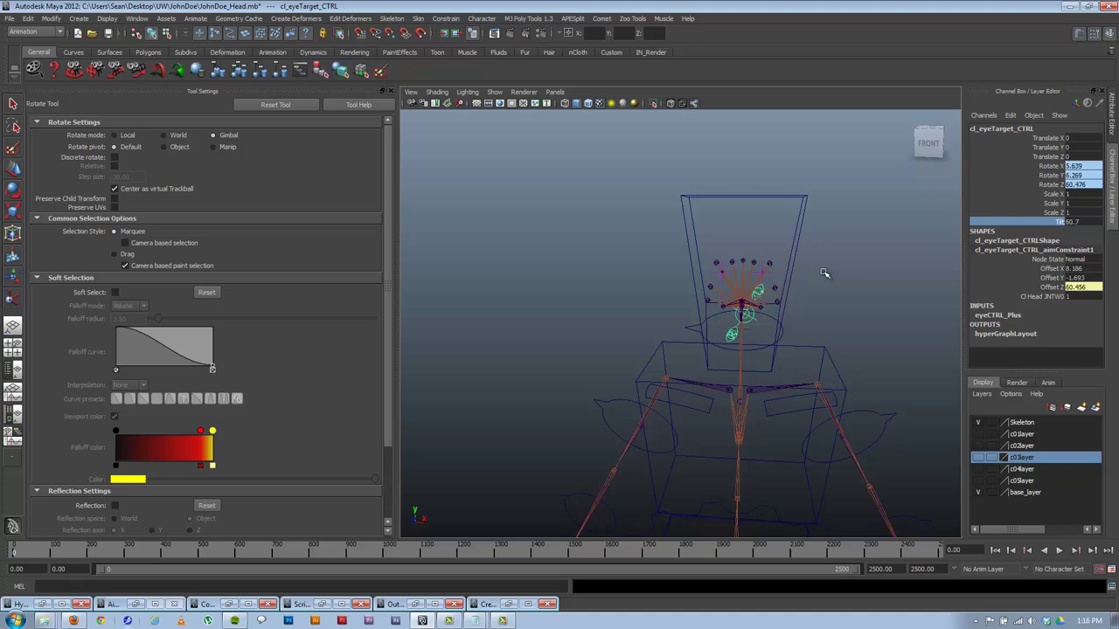
alt+drag(737, 296, 650, 311)
mouse_move(755, 281)
middle_down()
mouse_move(548, 279)
mouse_move(744, 274)
middle_up()
alt+drag(744, 274, 703, 335)
middle_drag(703, 336, 1118, 292)
alt+drag(811, 274, 676, 235)
key(ctrl+z)
key(ctrl+z)
key(ctrl+z)
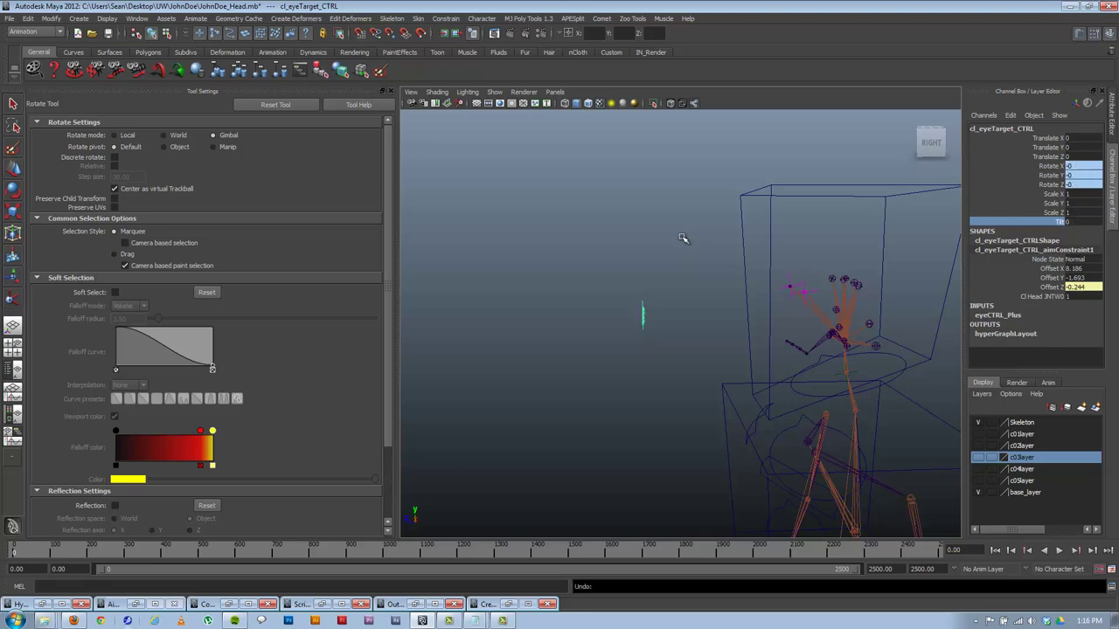
Try tilting the eye target control in the negative direction, seen from the front, and undo the tilt
alt+drag(663, 276, 792, 288)
middle_drag(794, 271, 481, 239)
key(ctrl+z)
key(ctrl+z)
key(ctrl+z)
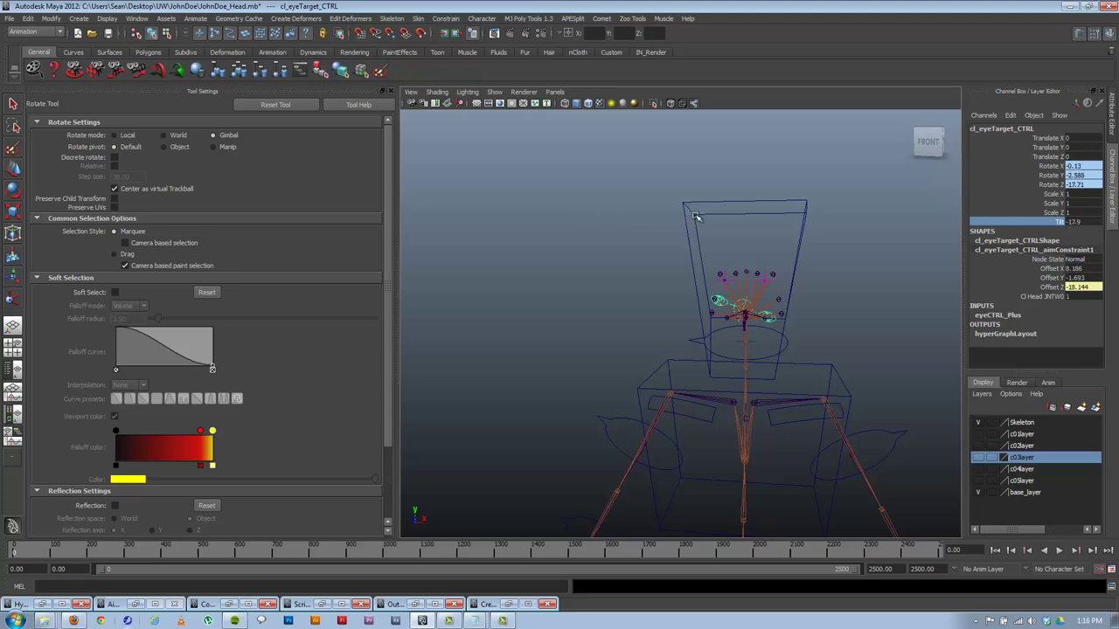
alt+drag(697, 227, 616, 280)
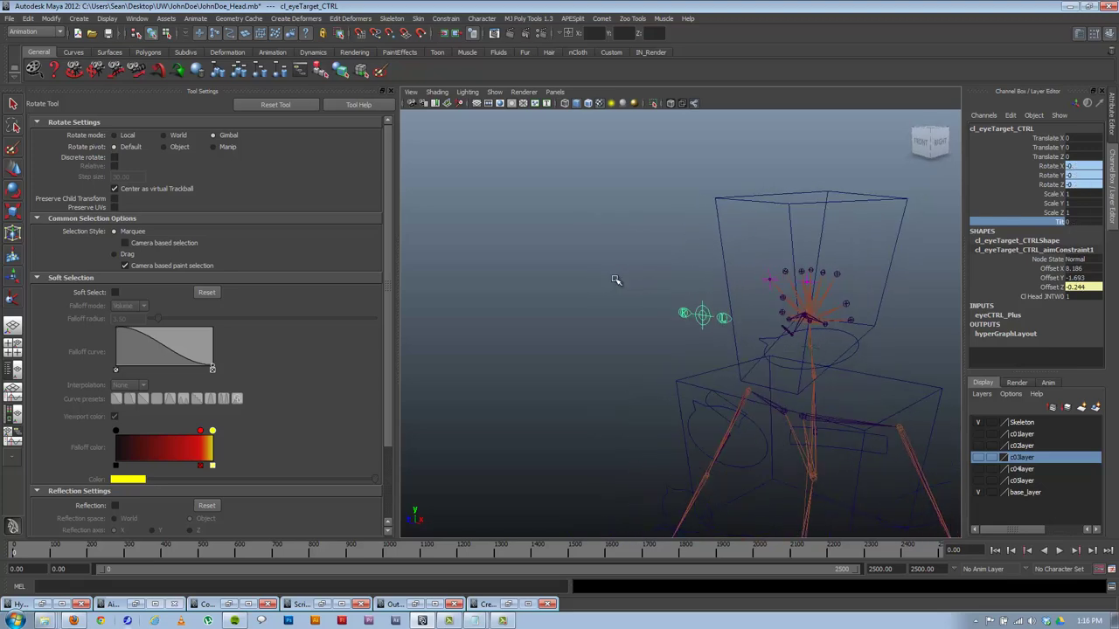
Close the tool settings, try moving the eye target control around with the Move tool, and undo the moves
click(384, 92)
alt+drag(532, 245, 622, 320)
key(e)
key(w)
key(ctrl+z)
key(ctrl+z)
key(ctrl+z)
key(ctrl+z)
key(ctrl+z)
key(ctrl+z)
key(ctrl+z)
key(ctrl+z)
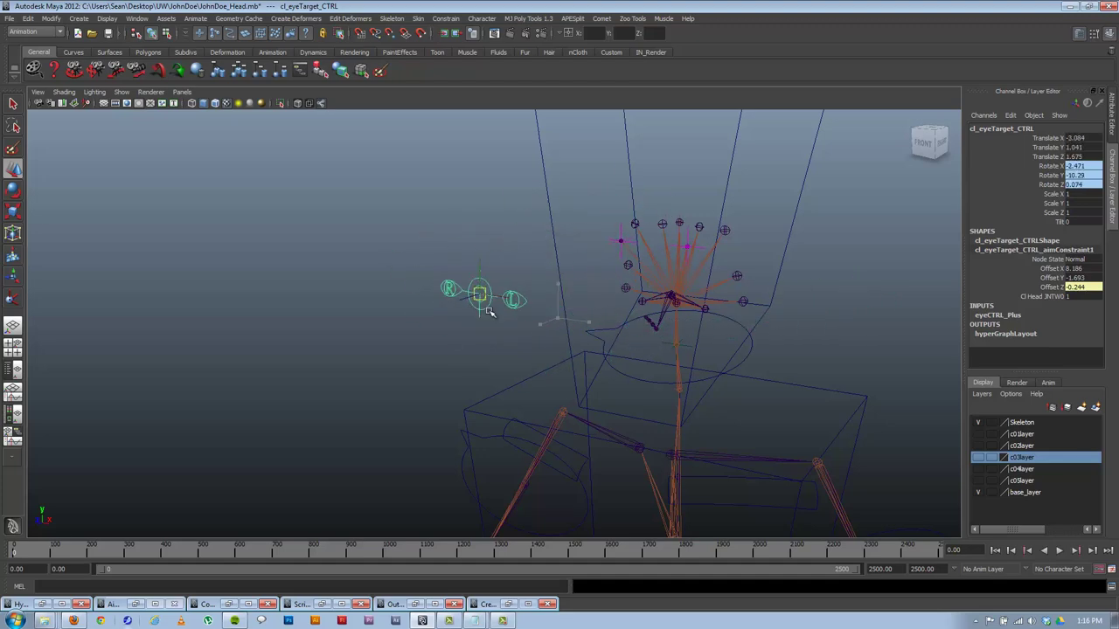
Deselect the eye target control, save the head scene, and look over the face joints
alt+drag(789, 379, 772, 351)
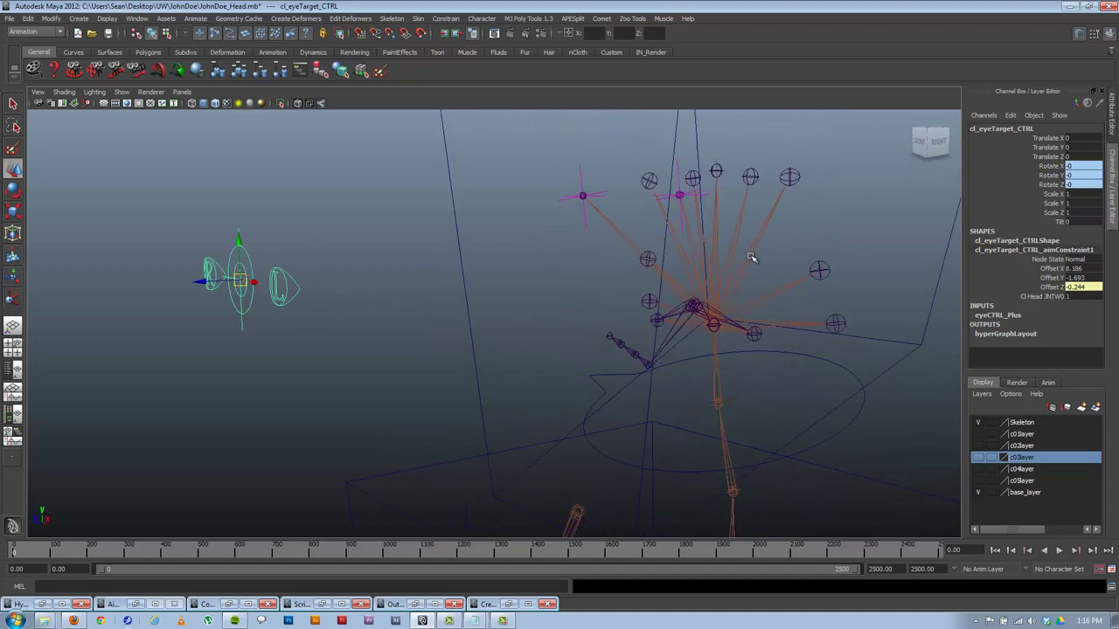
alt+drag(750, 257, 657, 342)
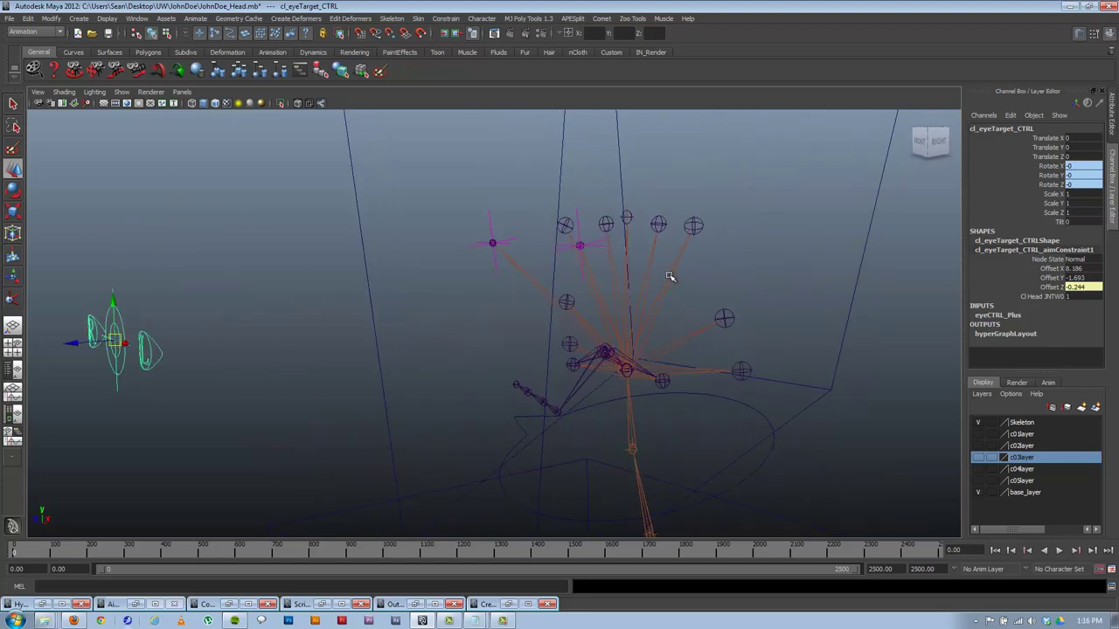
alt+drag(677, 252, 661, 272)
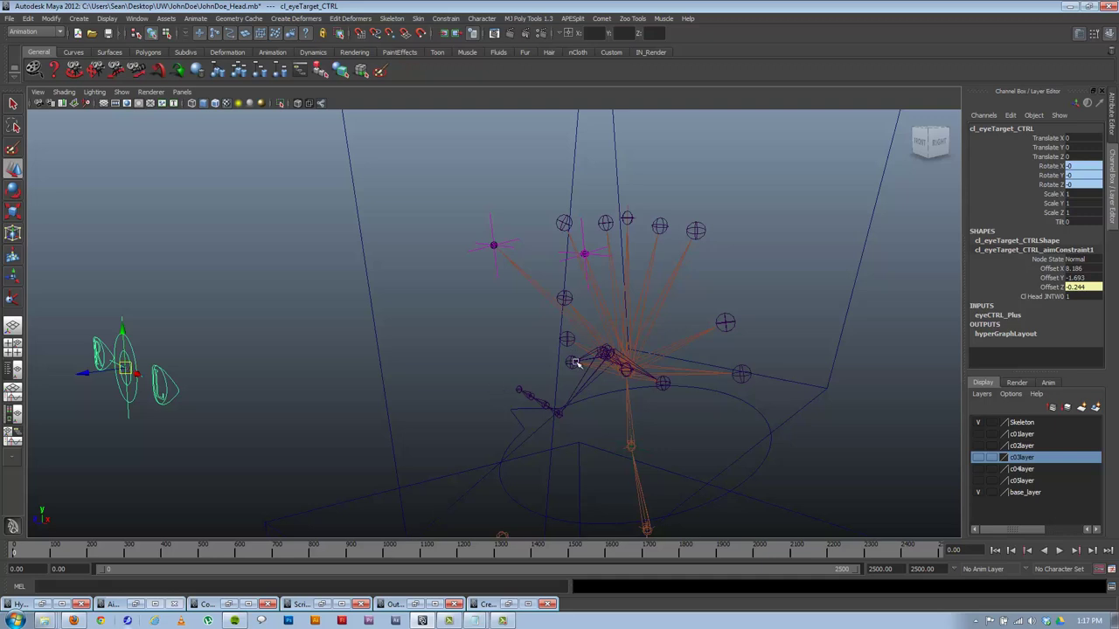
alt+drag(597, 350, 564, 346)
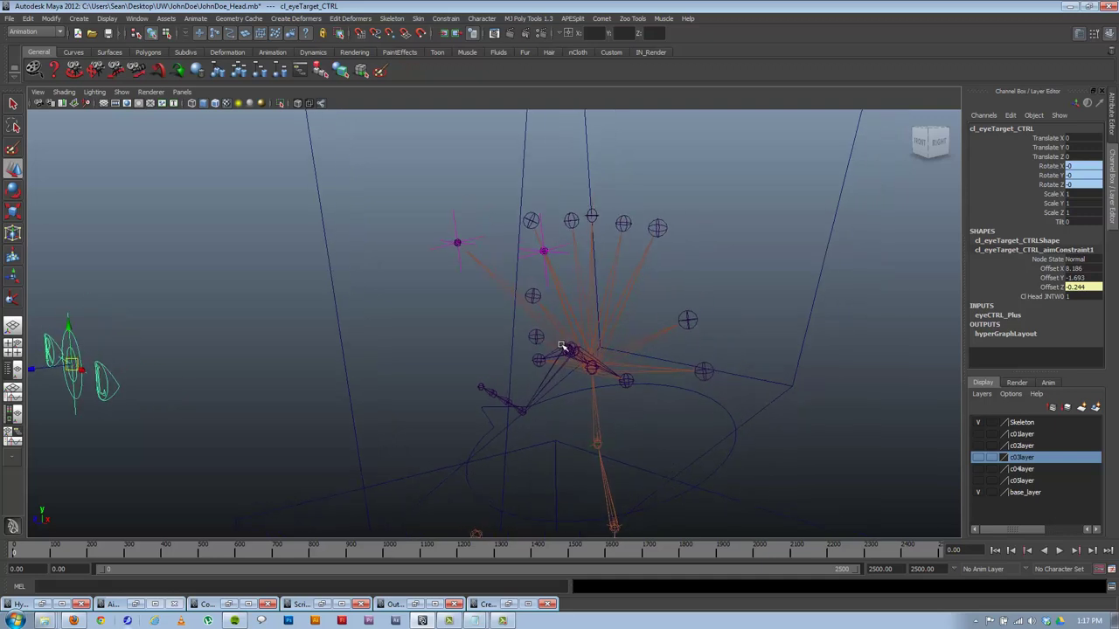
click(705, 278)
mouse_move(682, 312)
alt+mouse_down()
mouse_move(612, 292)
mouse_move(687, 317)
alt+mouse_up()
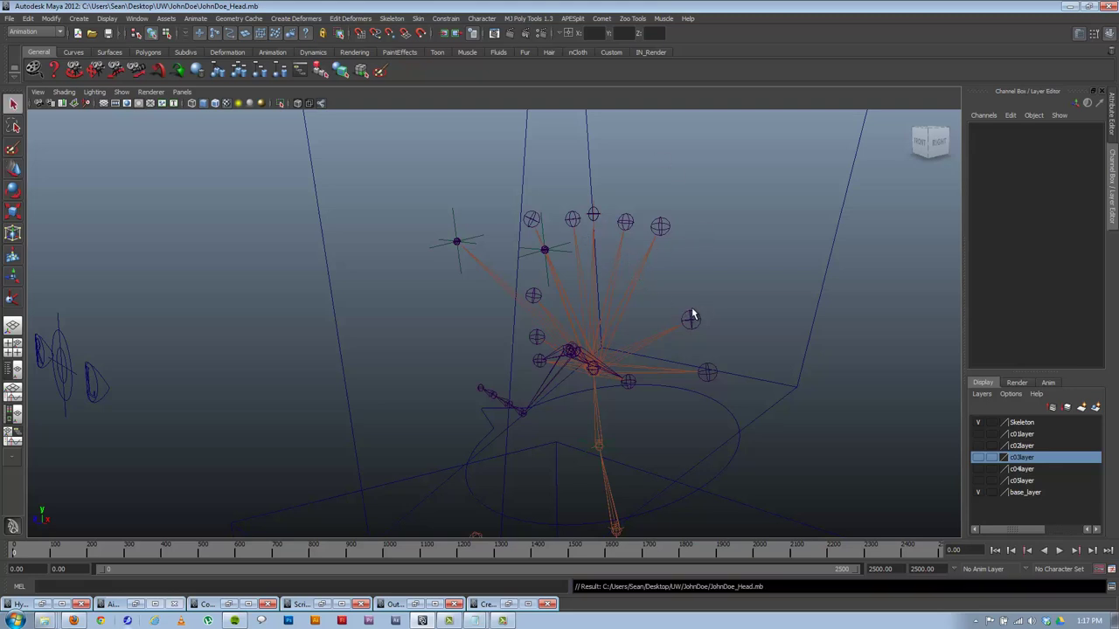
alt+drag(693, 321, 639, 379)
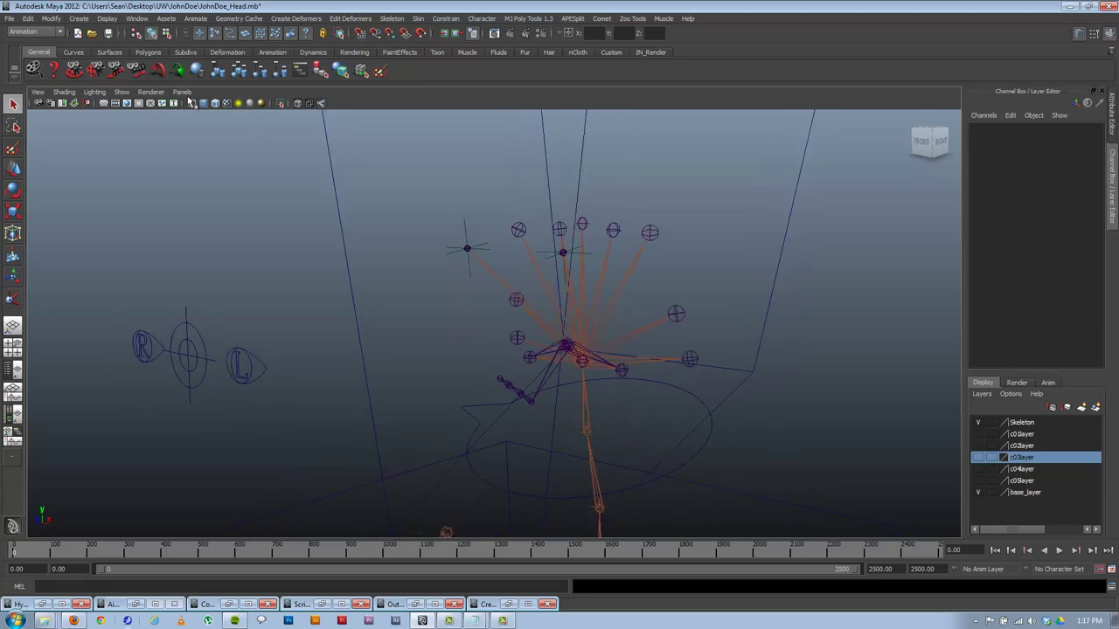
Display the polygon head mesh in the viewport and view the face joints against it
click(125, 92)
click(140, 166)
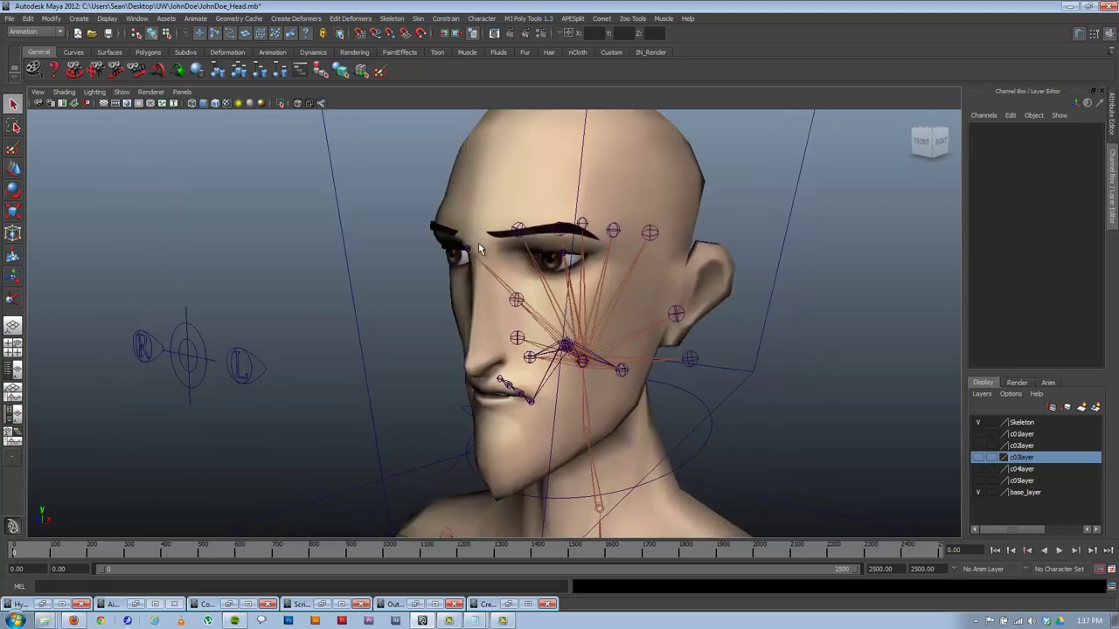
alt+drag(479, 249, 504, 279)
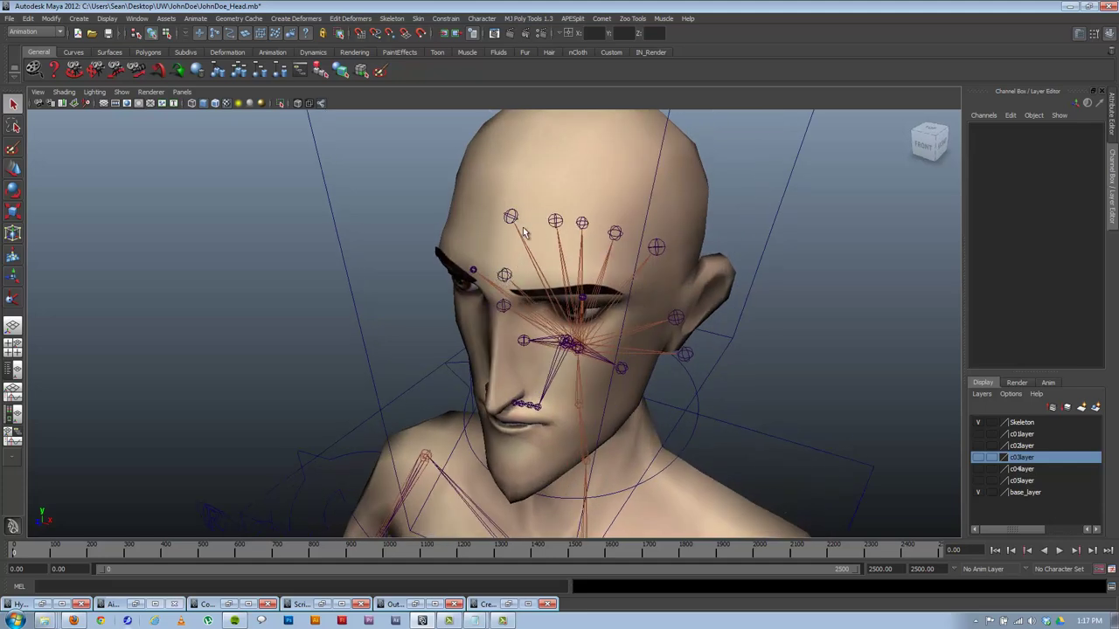
alt+drag(535, 236, 516, 219)
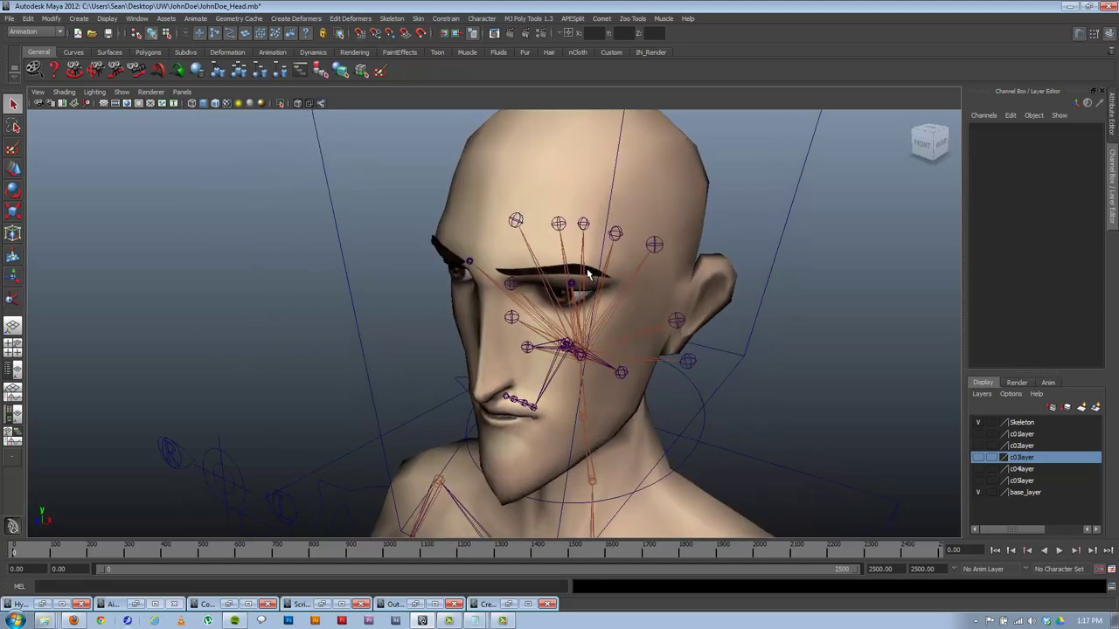
Select the left inner brow joint, lf_browIn_JNT, and frame the left eyebrow closely
click(559, 226)
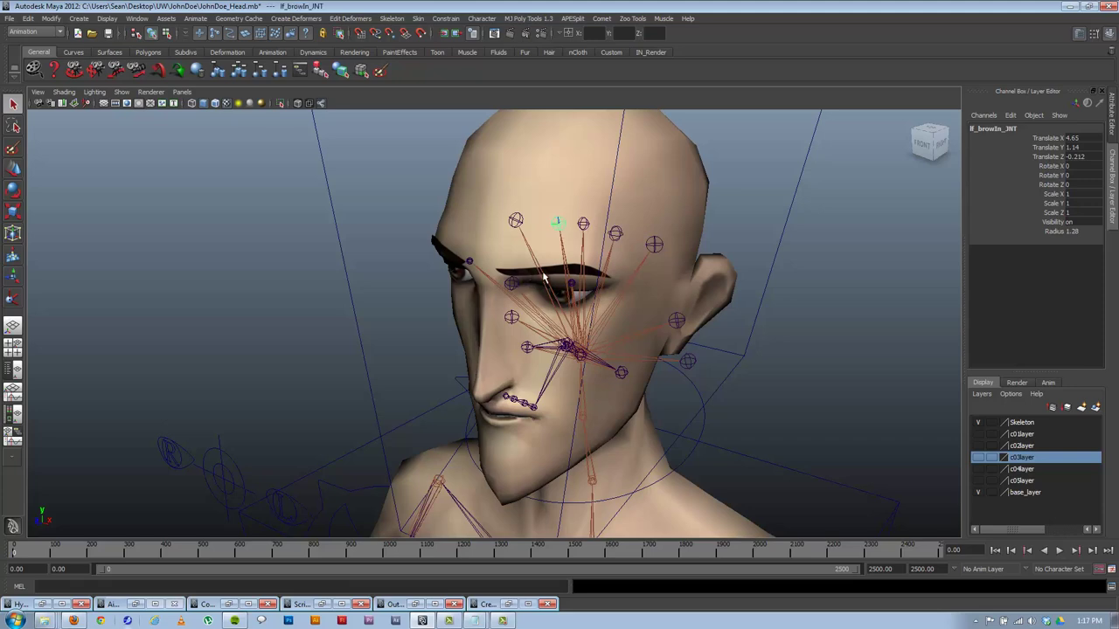
mouse_move(543, 277)
alt+mouse_down()
mouse_move(573, 310)
mouse_move(543, 260)
alt+mouse_up()
alt+right_drag(543, 260, 654, 298)
alt+drag(515, 184, 444, 276)
alt+right_drag(494, 292, 614, 299)
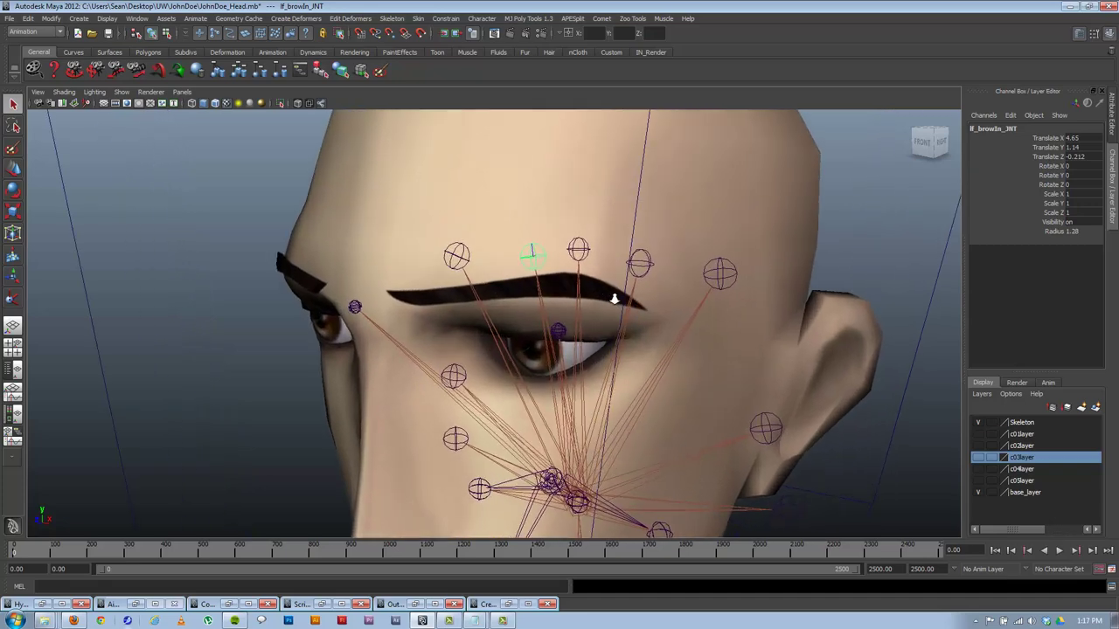
Check the left eyebrow mesh against the brow joints and turn on Wireframe on Shaded around the eye
click(427, 298)
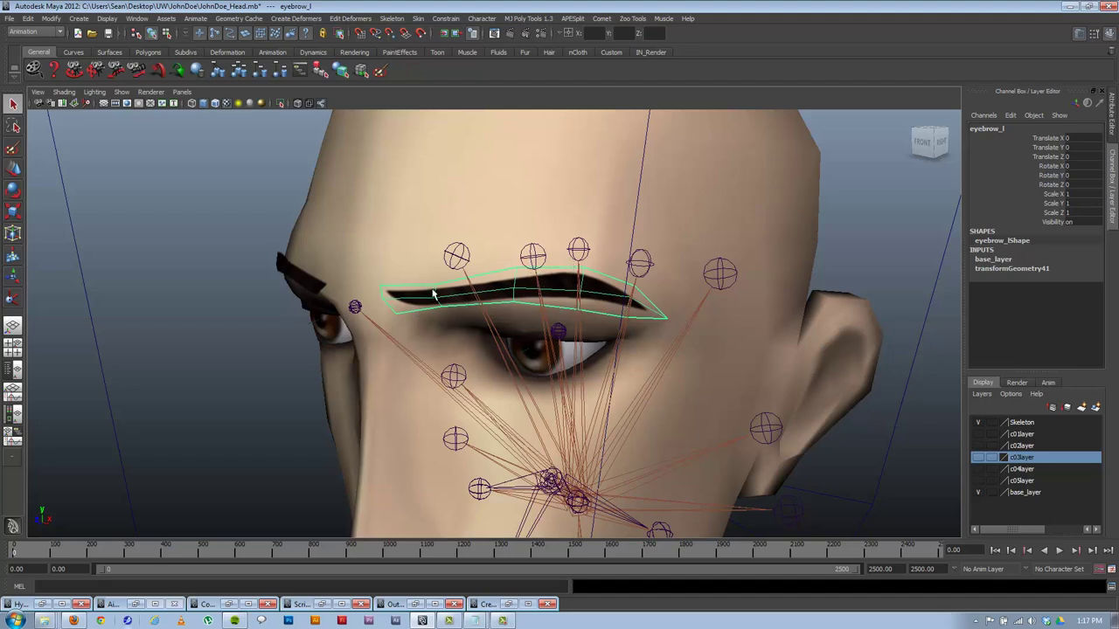
mouse_move(531, 293)
alt+mouse_down()
mouse_move(577, 288)
mouse_move(519, 276)
alt+mouse_up()
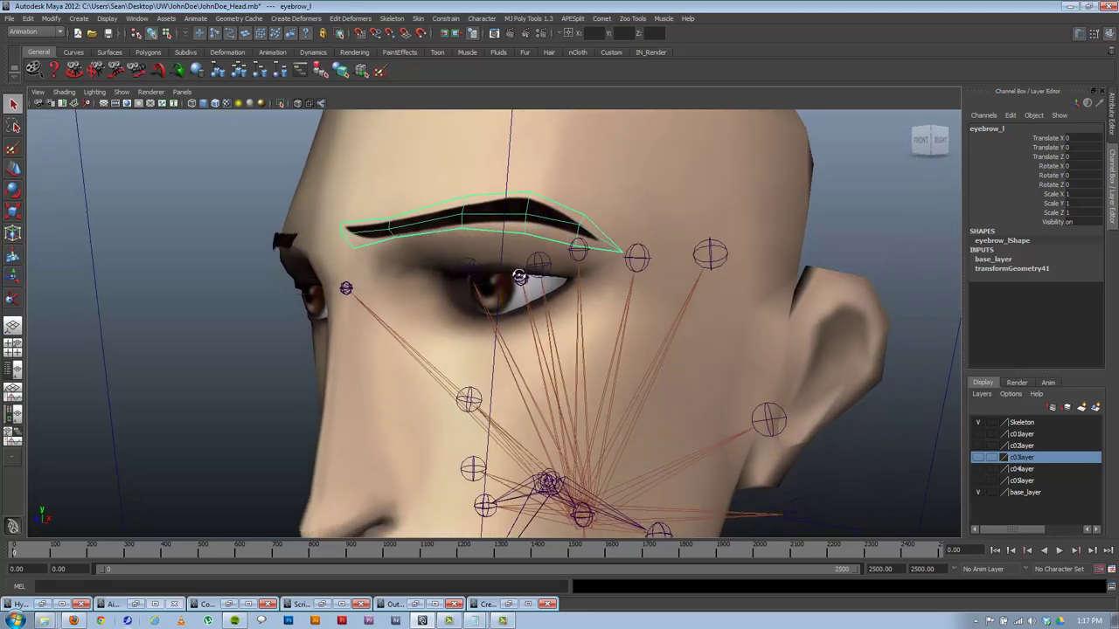
click(884, 239)
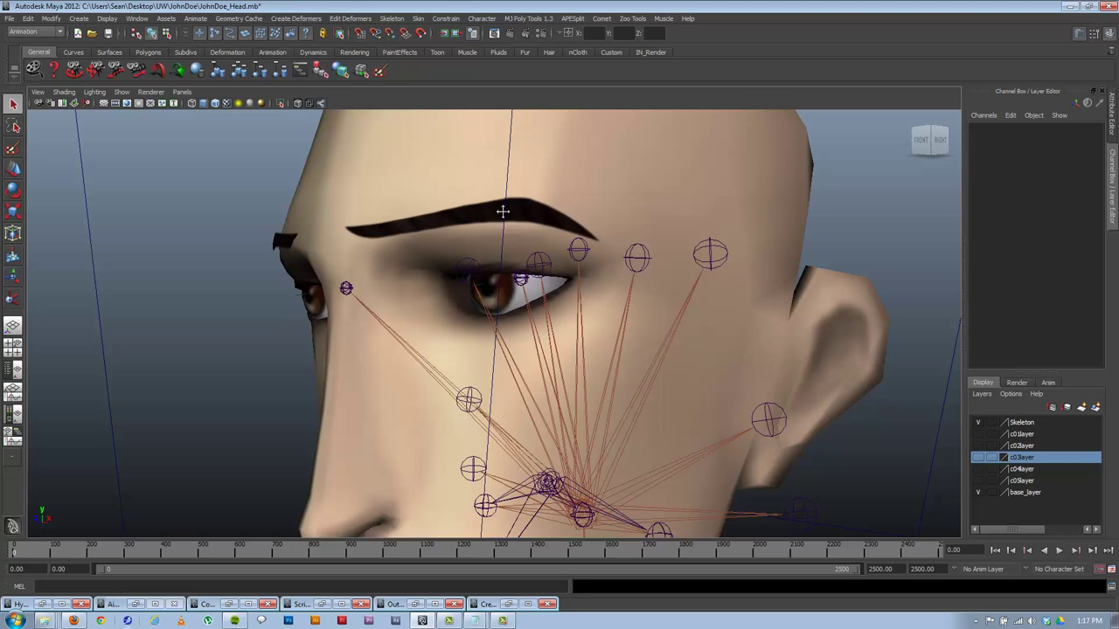
mouse_move(501, 210)
alt+mouse_down()
mouse_move(512, 215)
mouse_move(502, 226)
alt+mouse_up()
alt+right_drag(502, 226, 543, 238)
alt+middle_drag(503, 197, 482, 223)
click(63, 92)
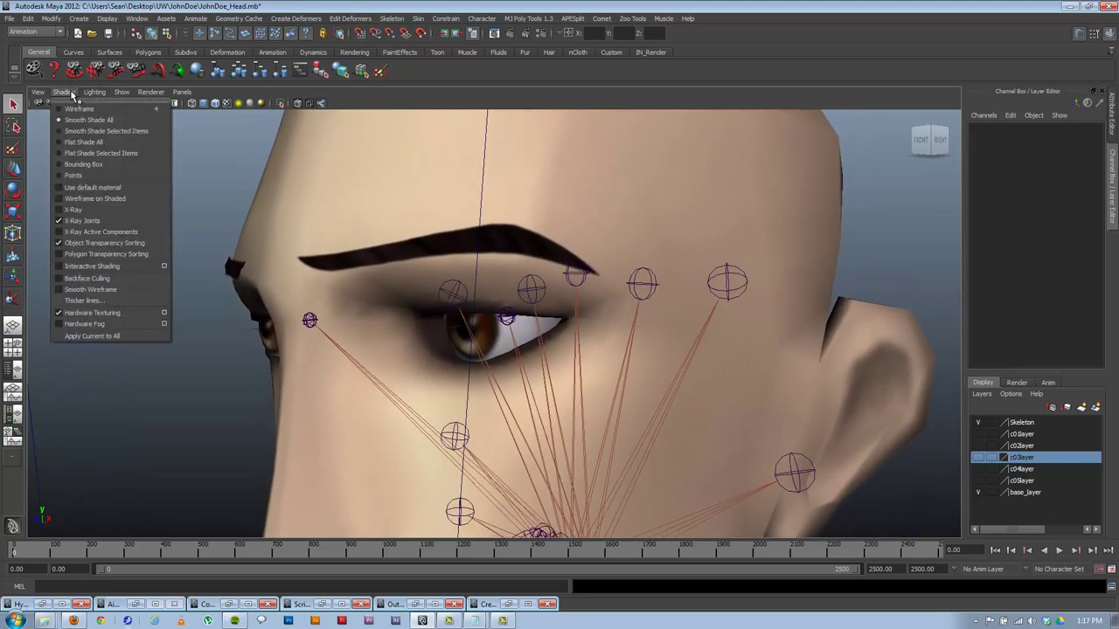
click(99, 200)
mouse_move(370, 220)
alt+mouse_down()
mouse_move(382, 187)
mouse_move(359, 208)
alt+mouse_up()
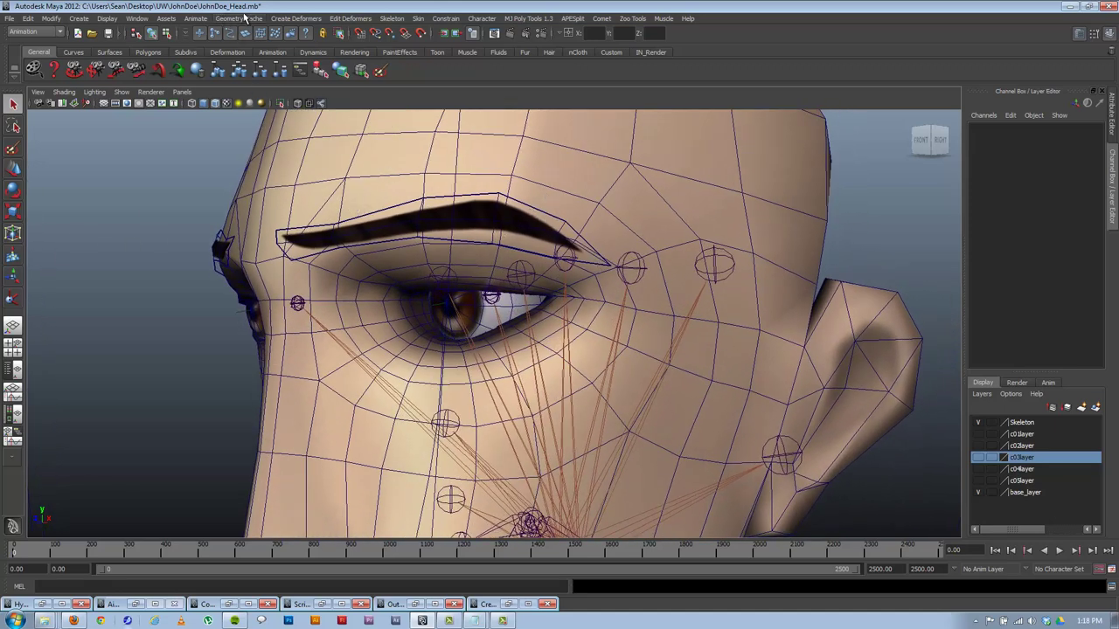
Draw a closed linear CV curve snapped to the mesh vertices around the outer part of the left eyebrow
click(109, 19)
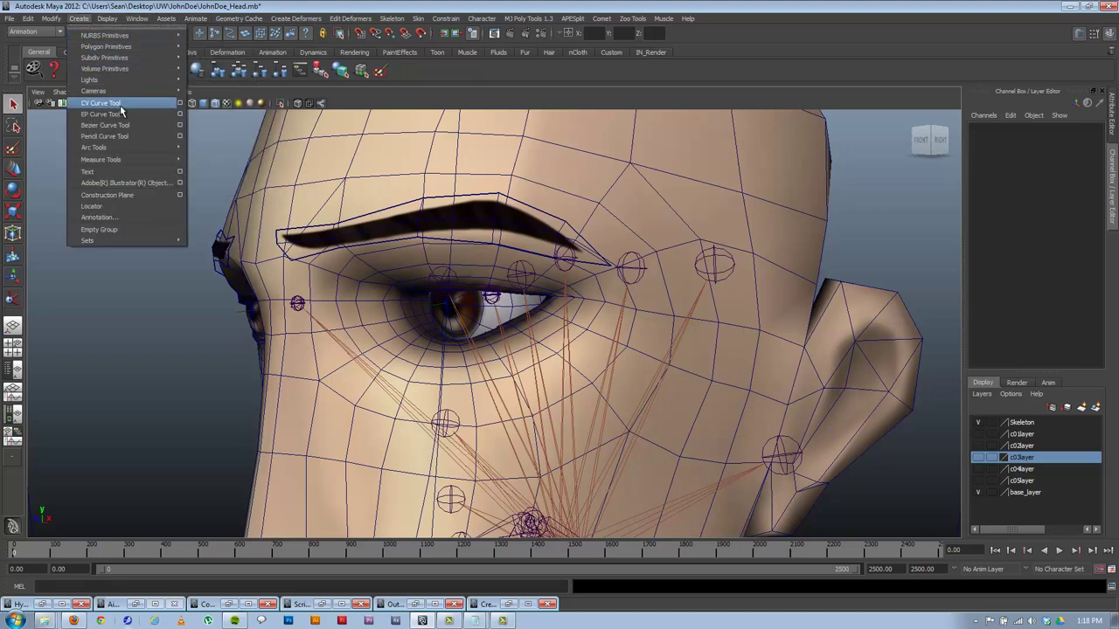
click(179, 103)
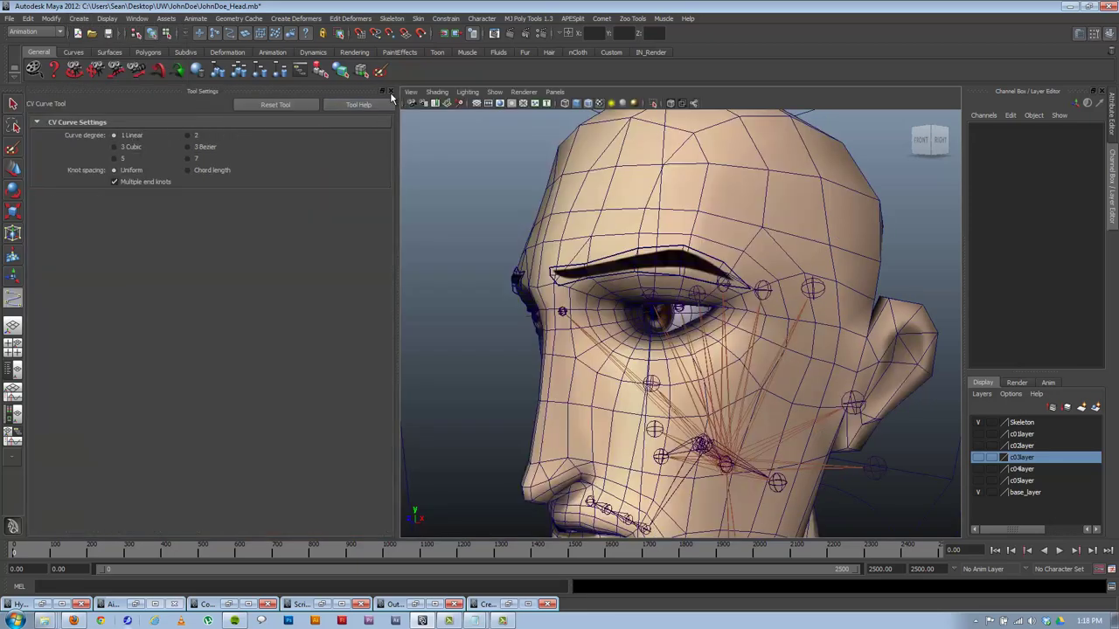
click(390, 91)
alt+drag(475, 213, 518, 189)
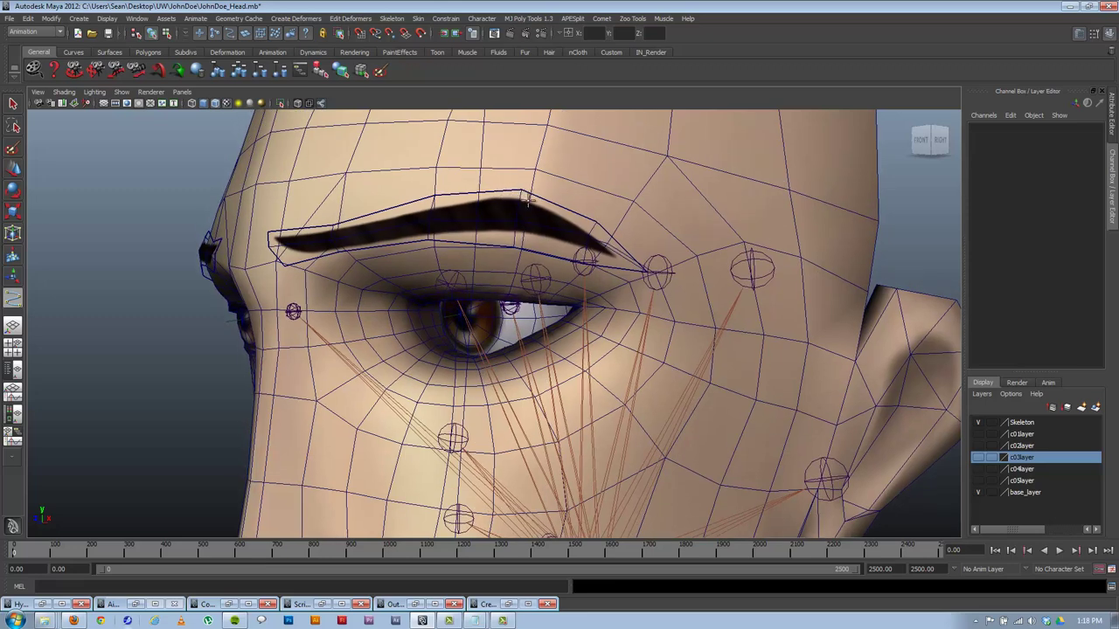
key(x)
key(v)
click(522, 192)
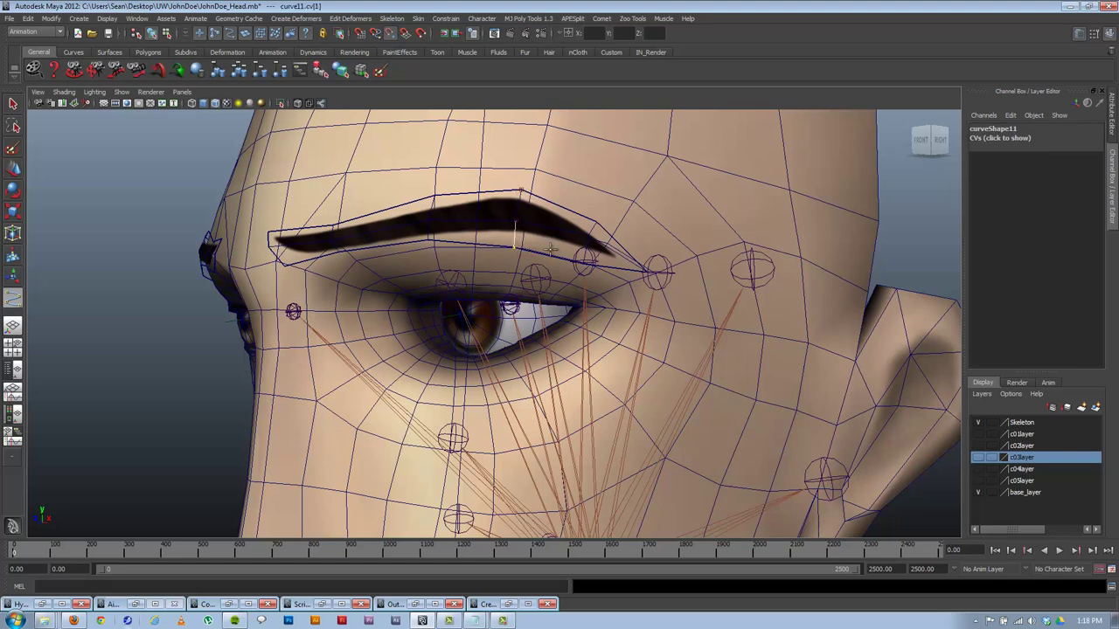
click(586, 262)
click(649, 270)
click(624, 259)
click(597, 225)
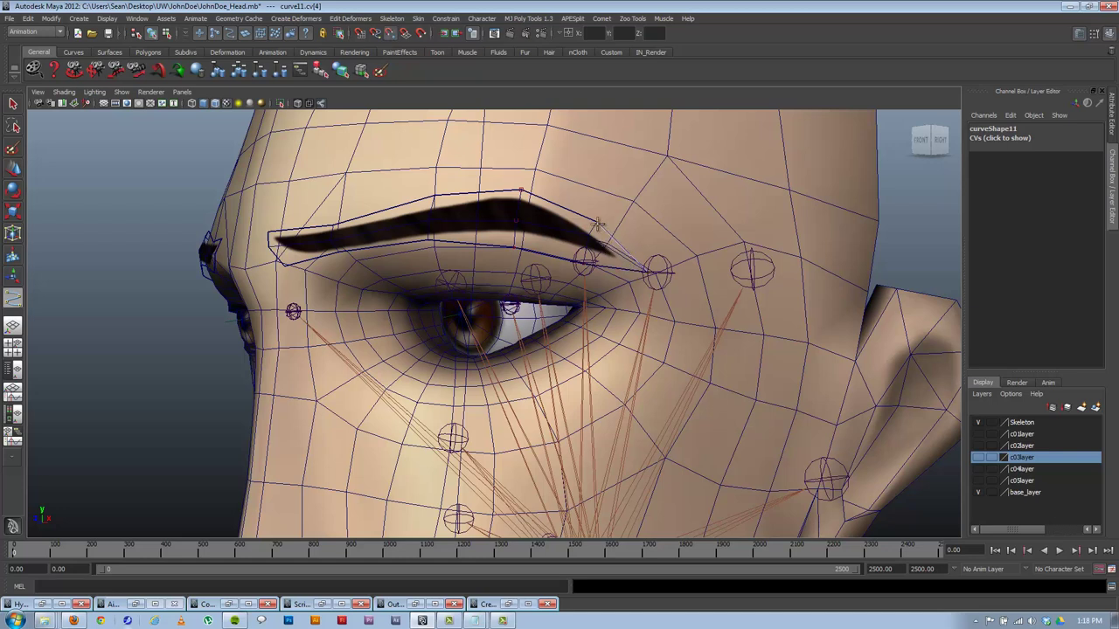
click(523, 189)
key(w)
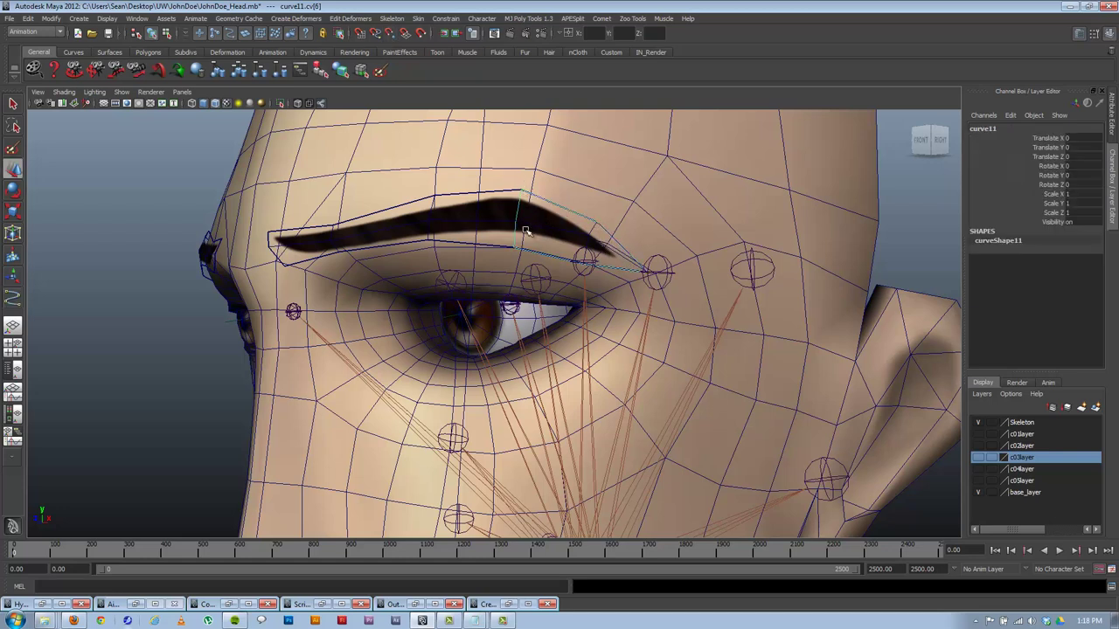
Draw a second closed linear CV curve snapped to the vertices around the inner half of the left eyebrow
alt+drag(525, 230, 564, 224)
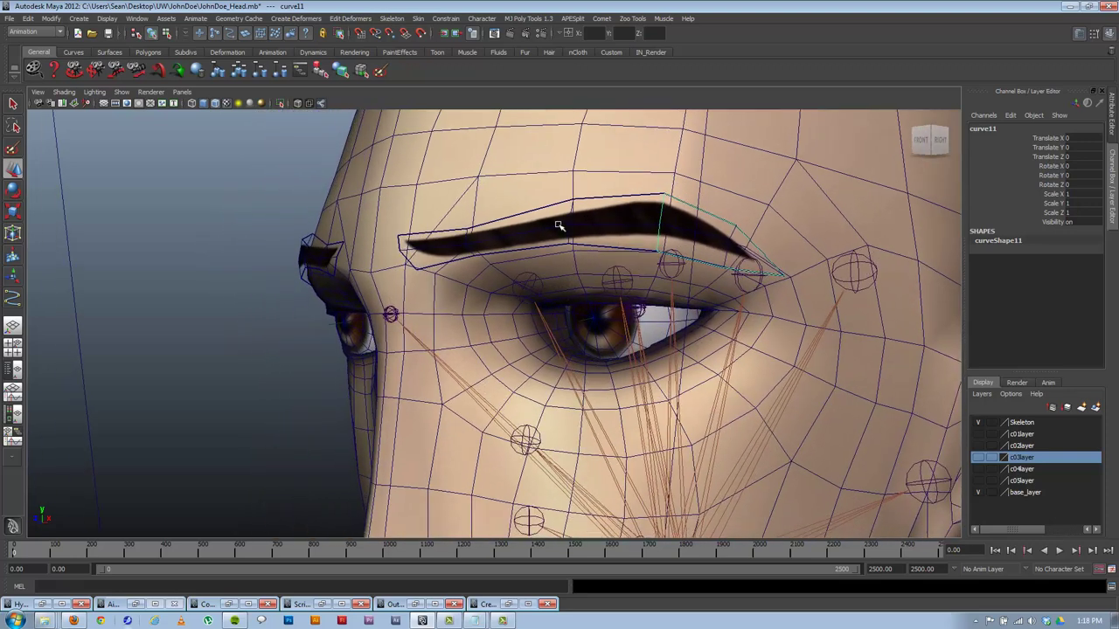
click(560, 226)
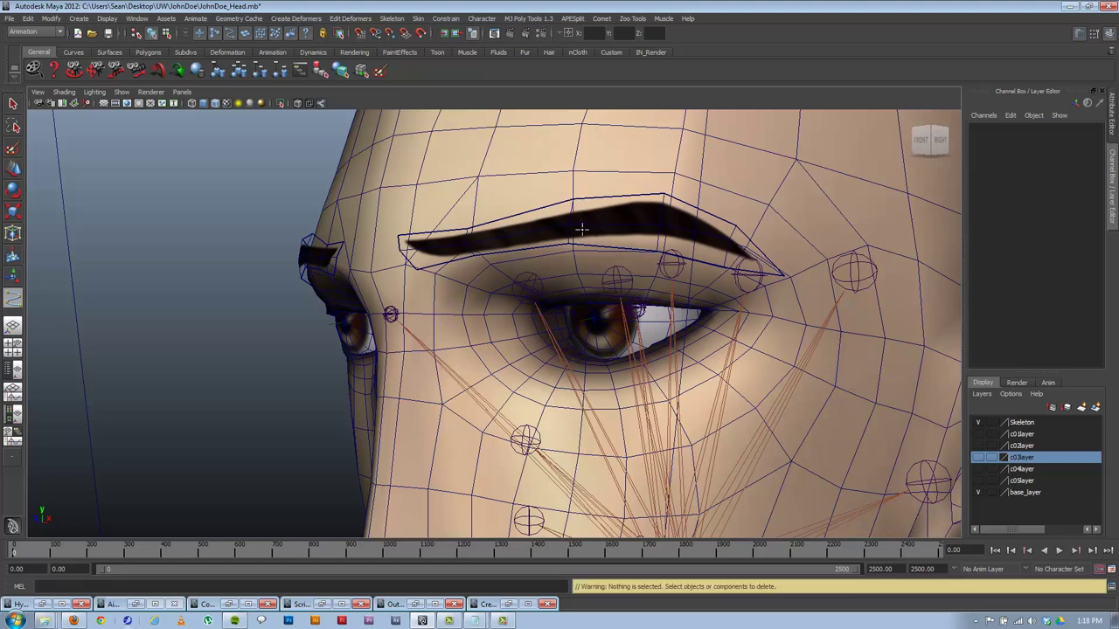
click(577, 210)
click(472, 224)
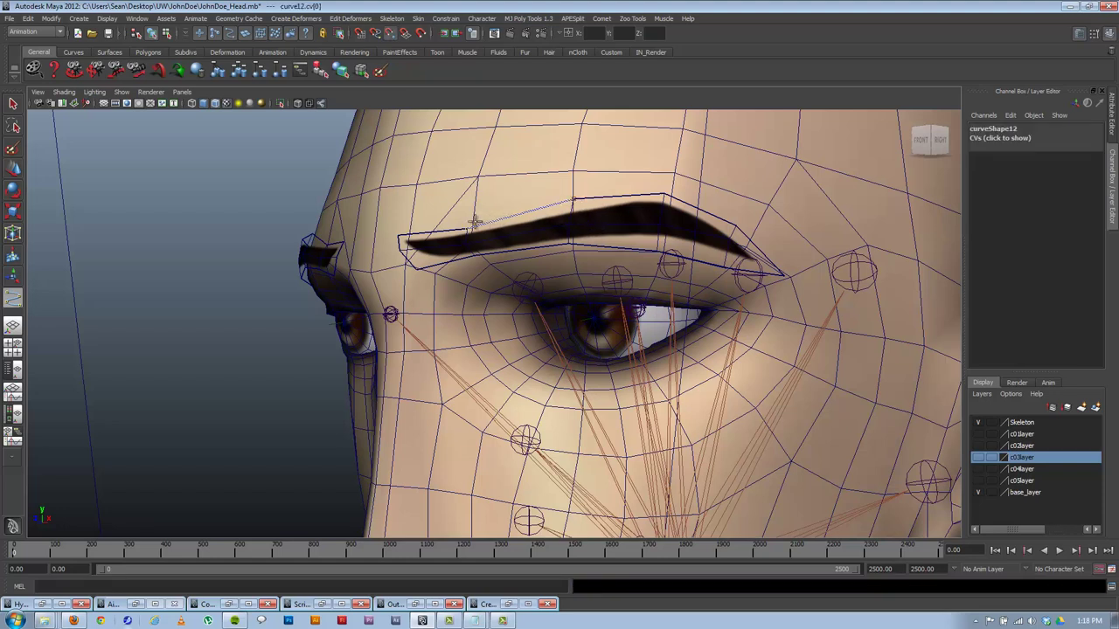
click(400, 235)
click(399, 249)
click(417, 268)
click(468, 252)
click(564, 244)
click(572, 201)
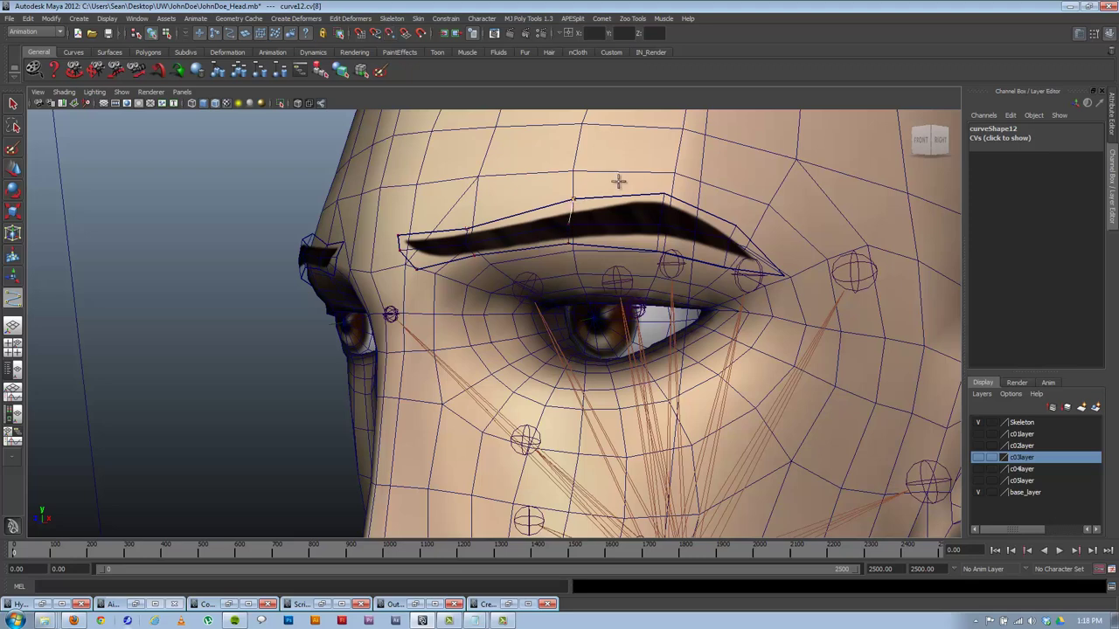
key(Return)
Turn off Wireframe on Shaded in the viewport and deselect the inner eyebrow curve
alt+drag(620, 253, 374, 133)
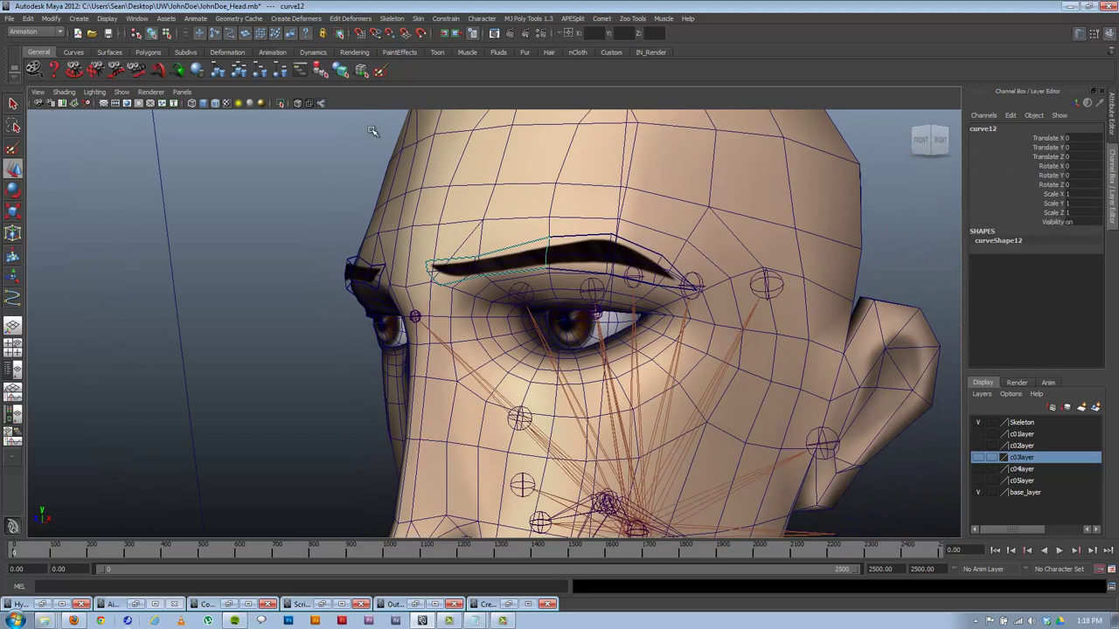
click(66, 92)
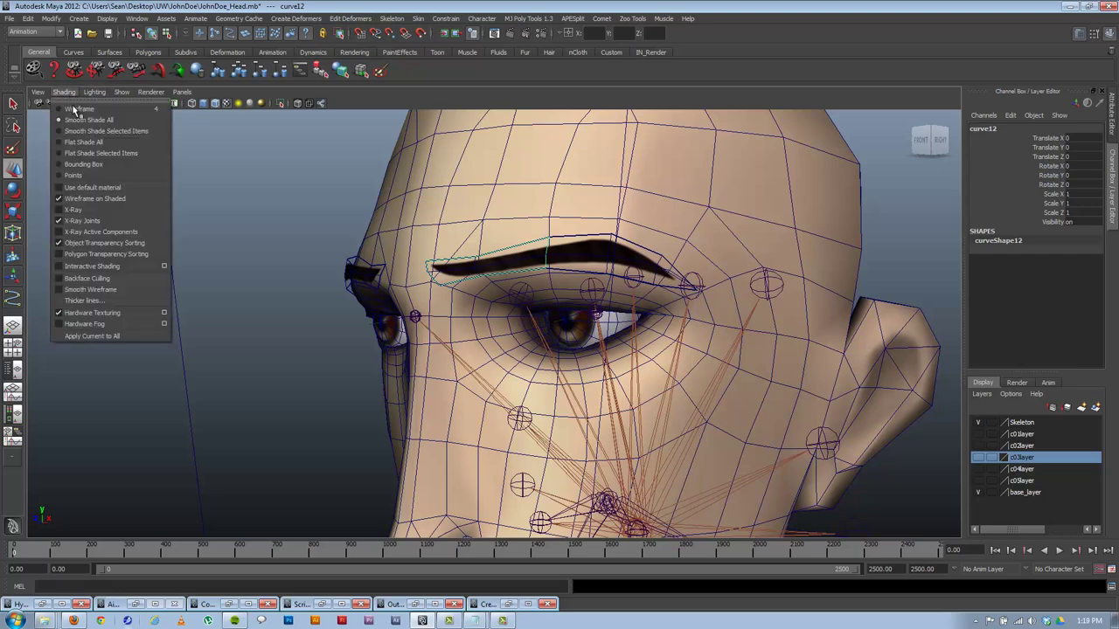
click(96, 198)
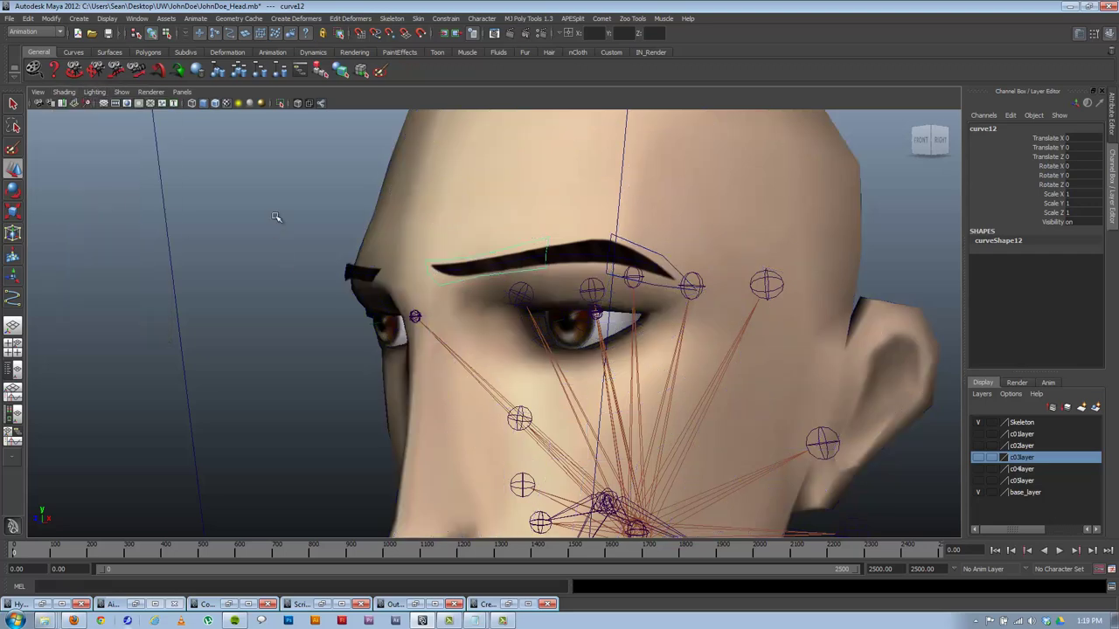
click(315, 259)
alt+drag(537, 273, 428, 245)
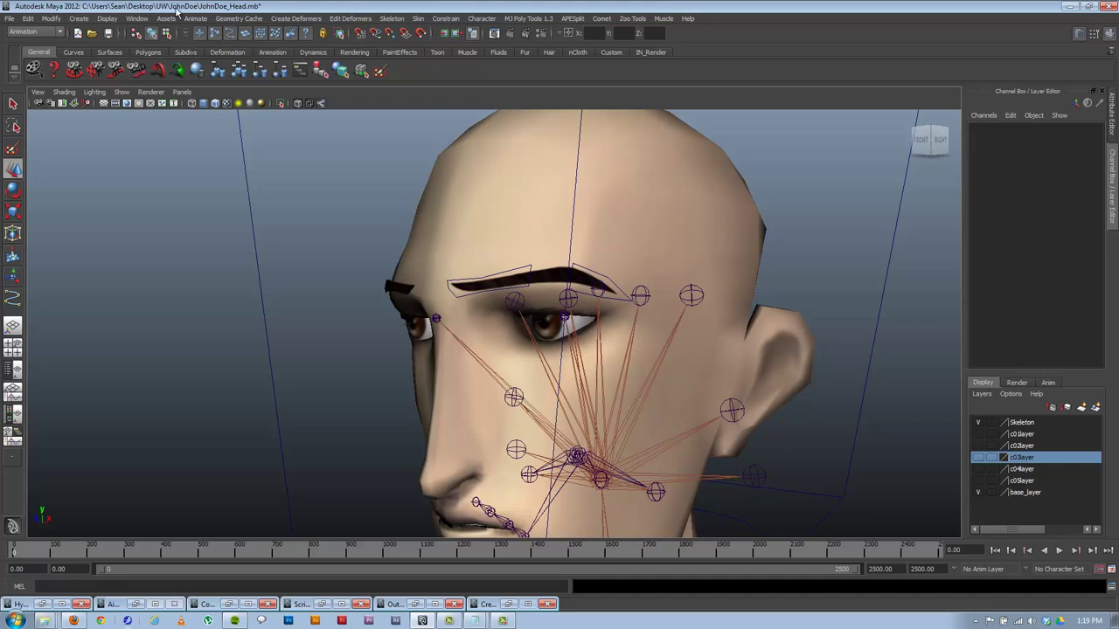
Find the hidden curve10 in the Outliner, make it visible, and minimize the Outliner
click(131, 18)
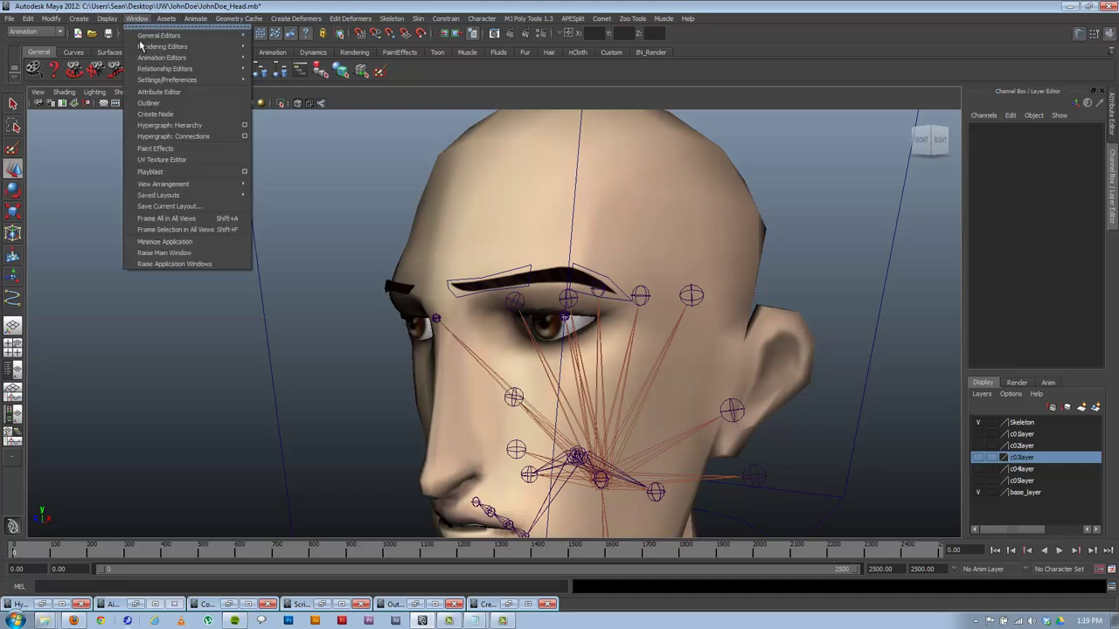
click(158, 104)
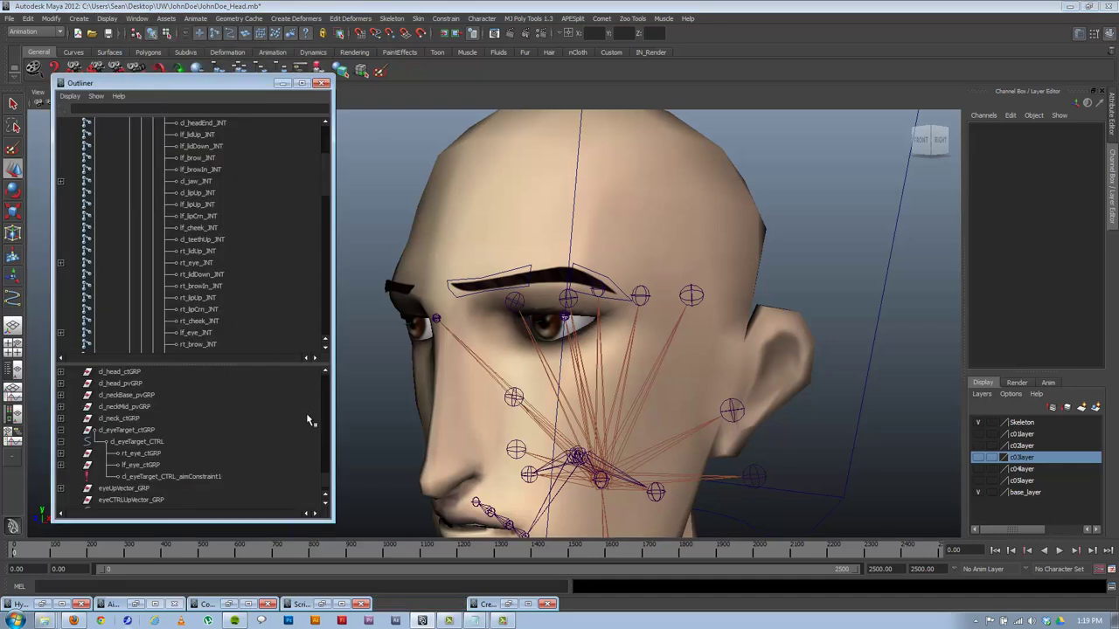
scroll(324, 488, up, 3)
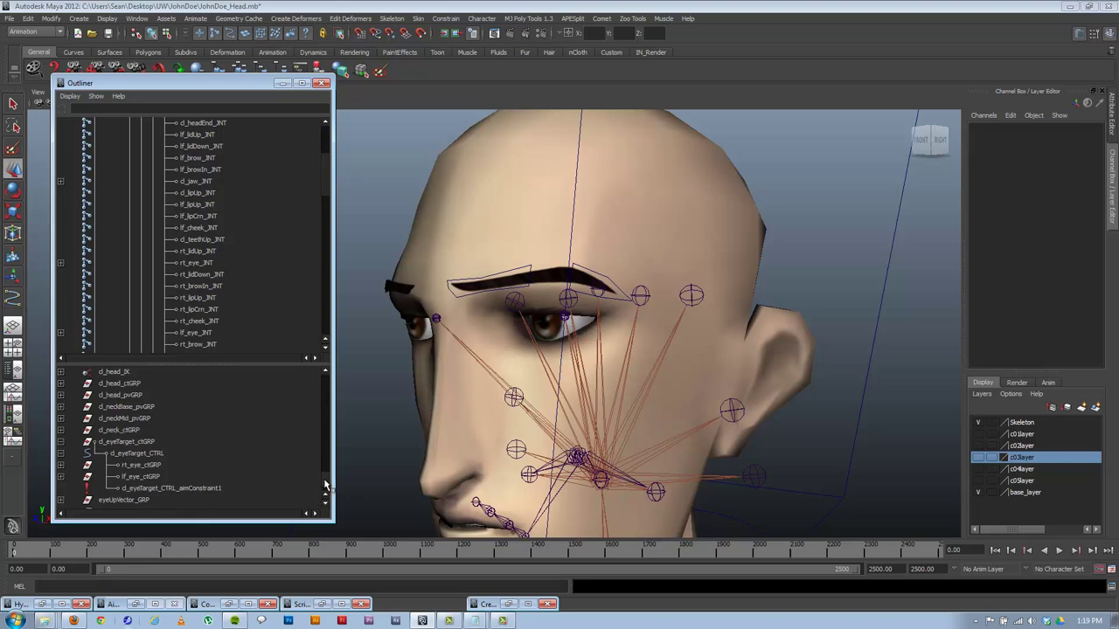
click(112, 421)
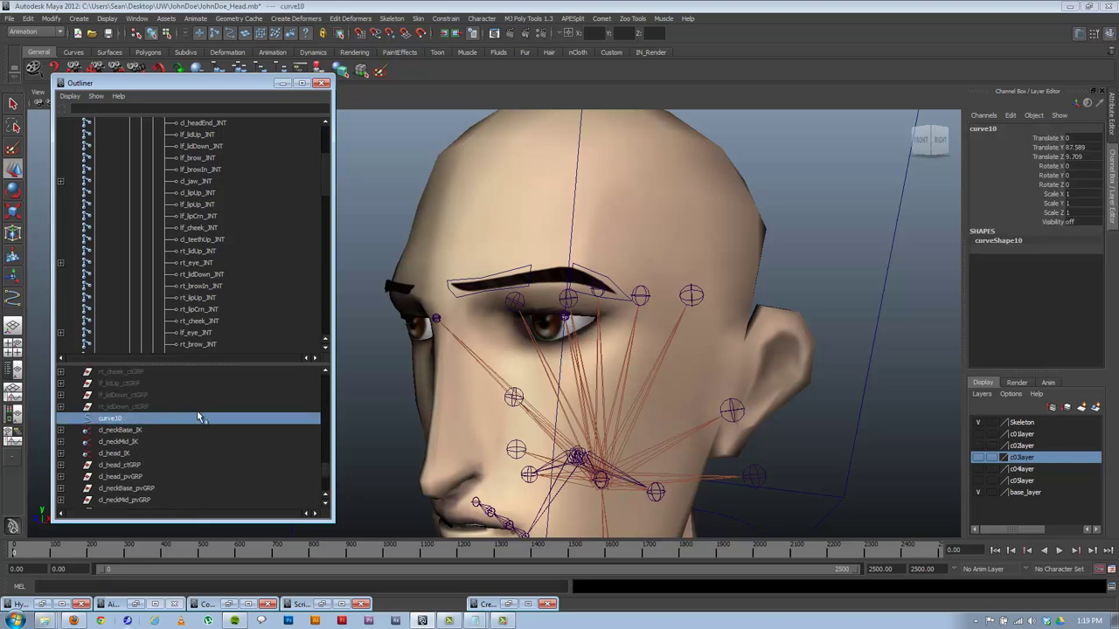
key(shift+h)
click(281, 84)
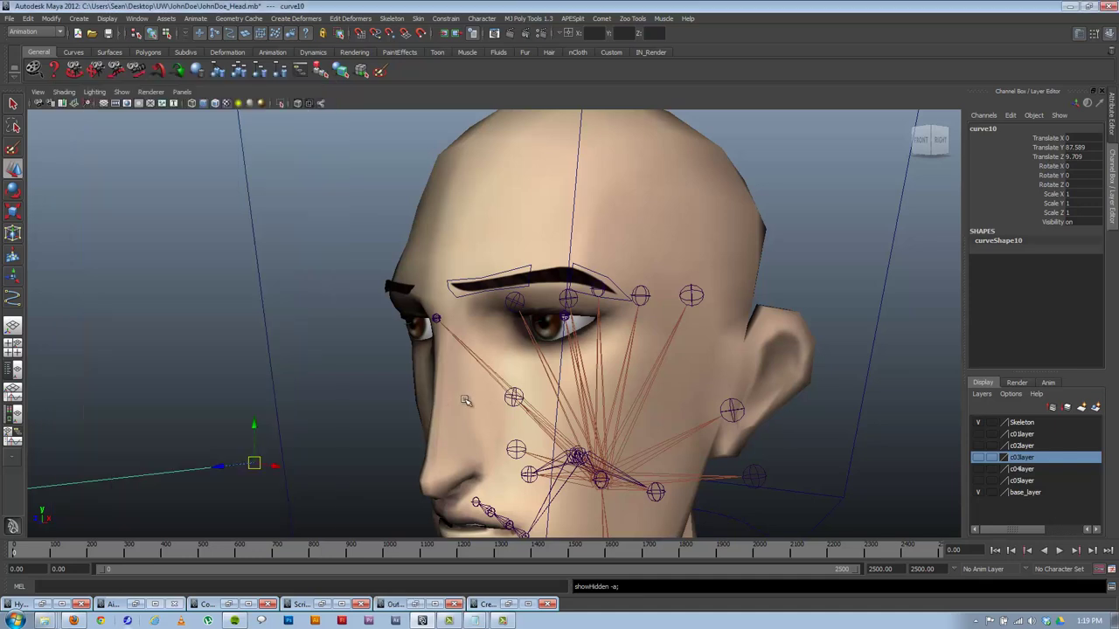
Duplicate curve10, move the copy up in front of the left brow to about X 0.664, Y 90.48, Z 8.449, and deselect it
alt+right_drag(488, 345, 389, 352)
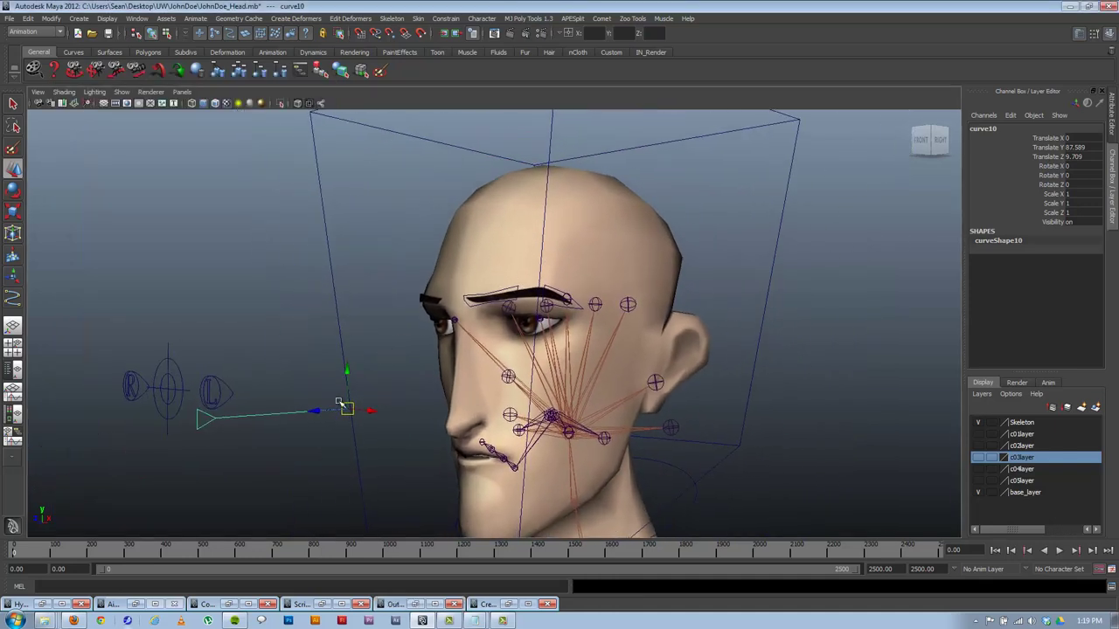
alt+drag(342, 404, 328, 407)
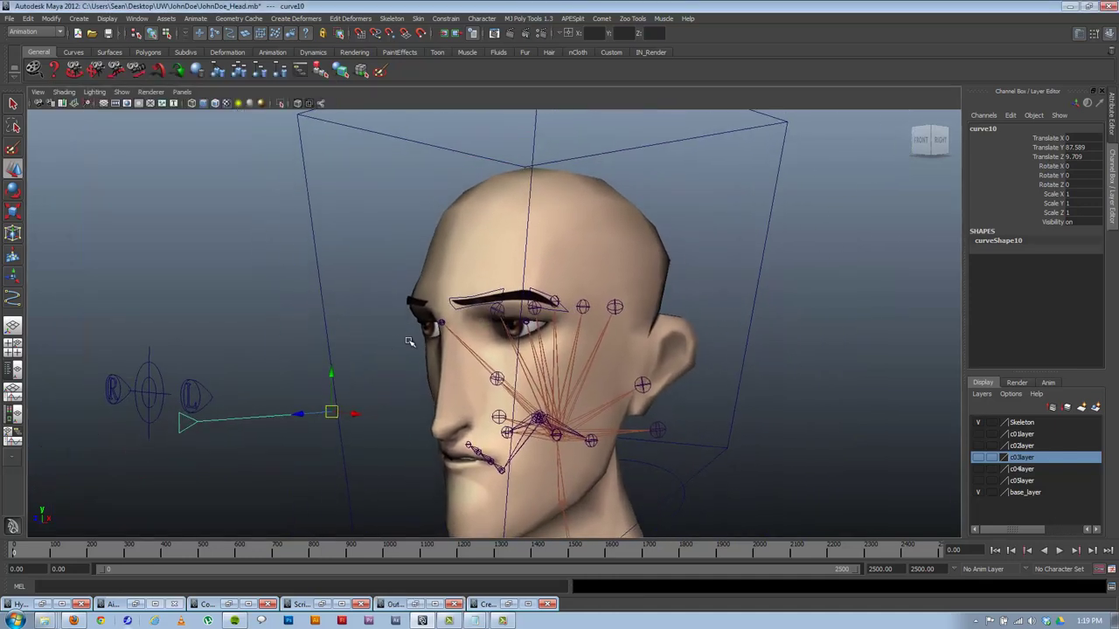
alt+drag(352, 369, 320, 386)
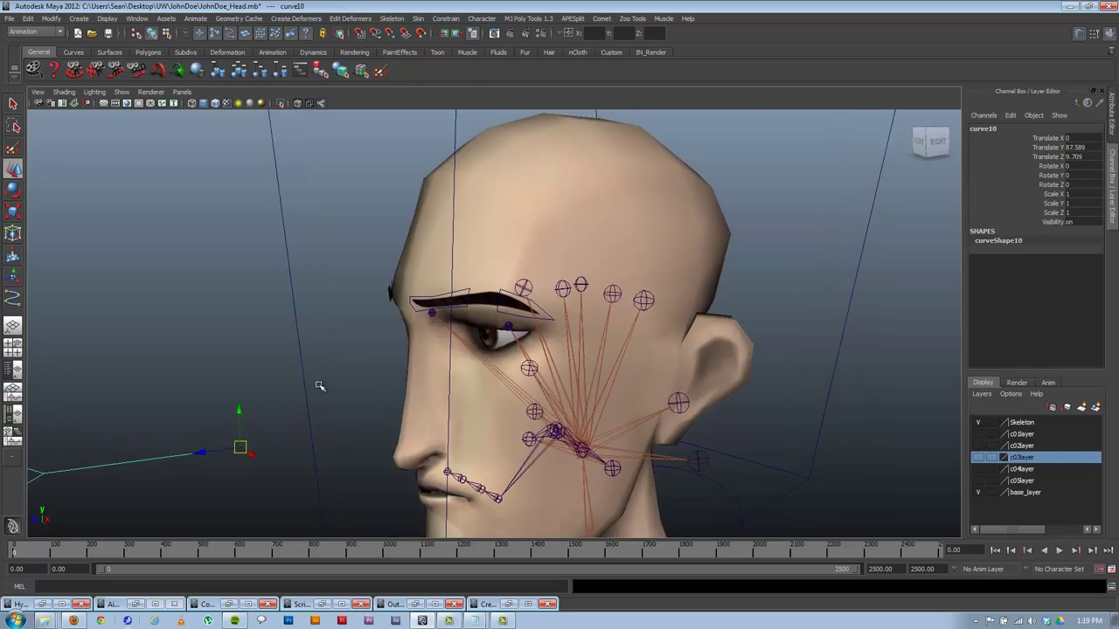
alt+middle_drag(407, 374, 448, 352)
alt+drag(428, 369, 413, 377)
key(ctrl+d)
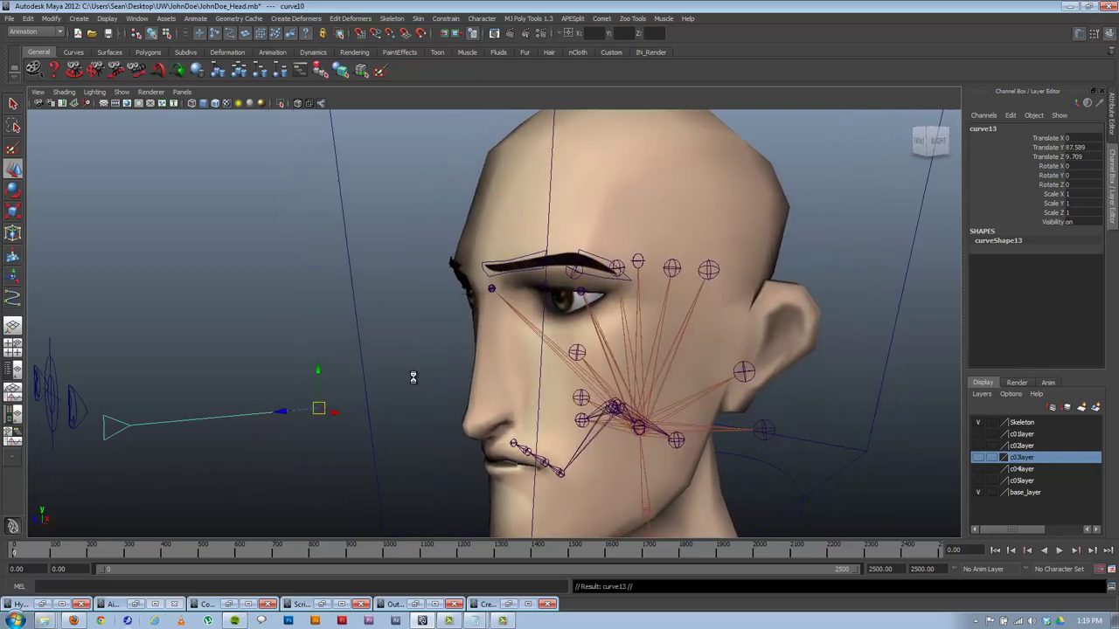
drag(330, 409, 385, 320)
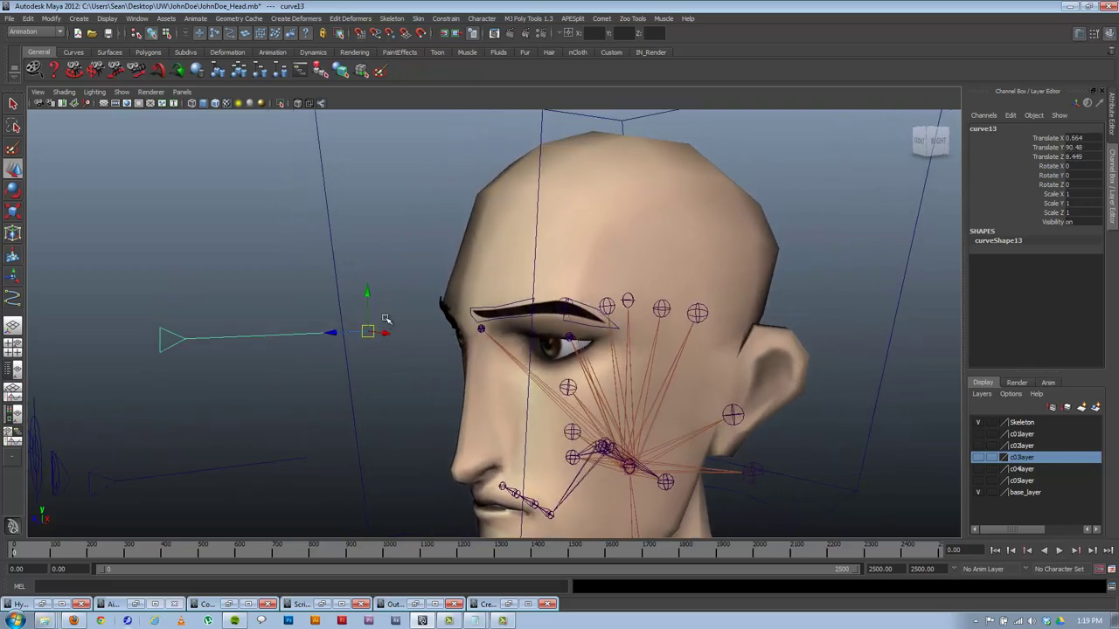
alt+right_drag(386, 319, 429, 367)
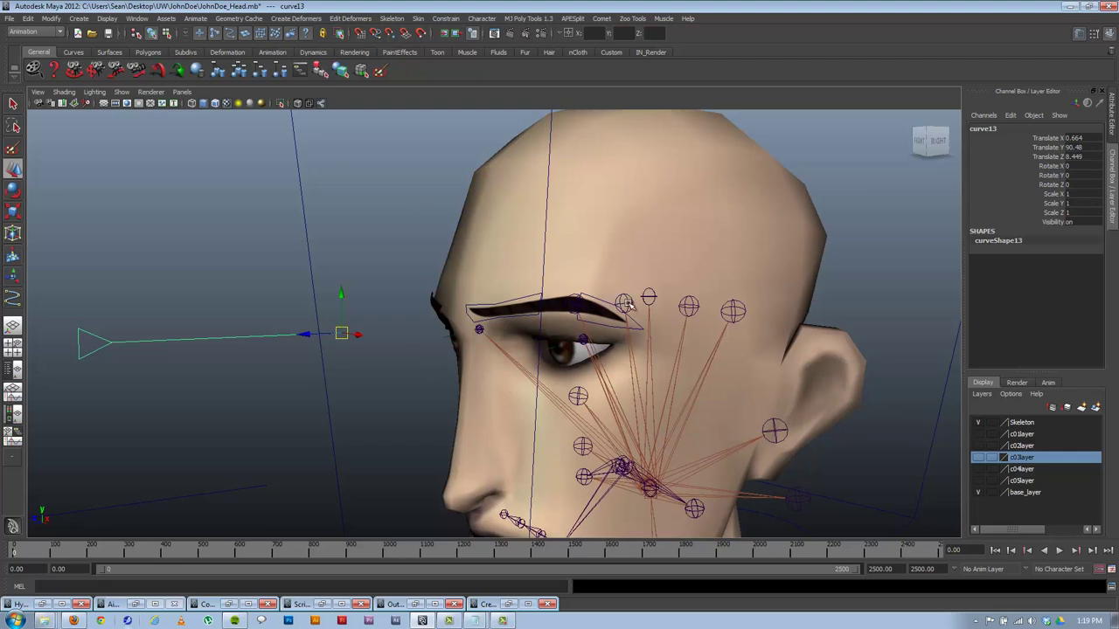
click(387, 271)
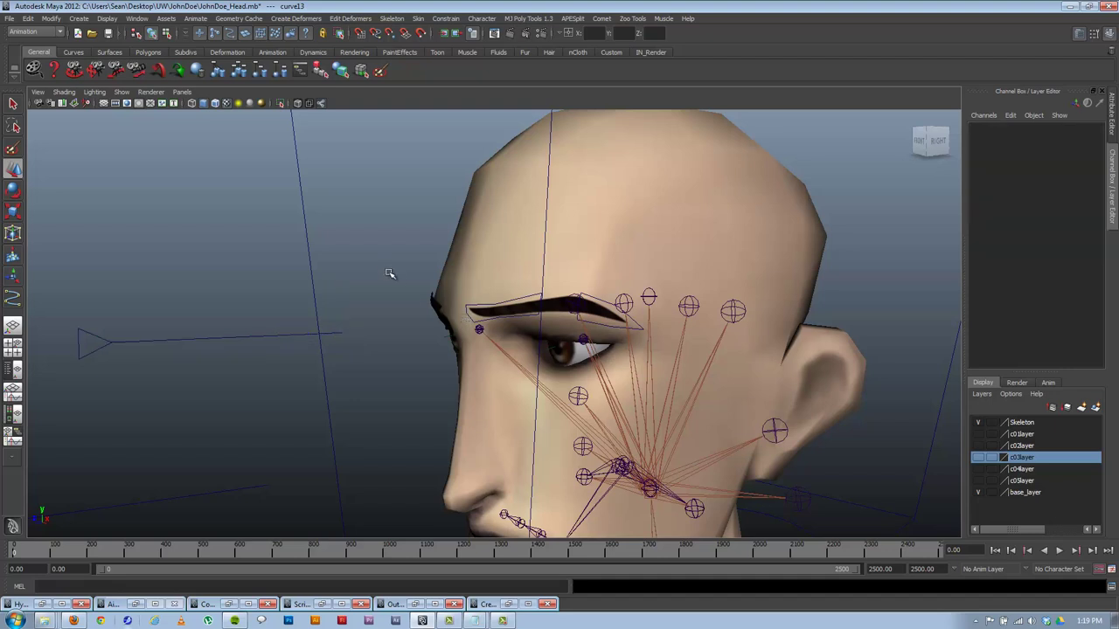
Select the copied arrow curve in front of the left brow and hide polygon objects in the viewport
click(409, 604)
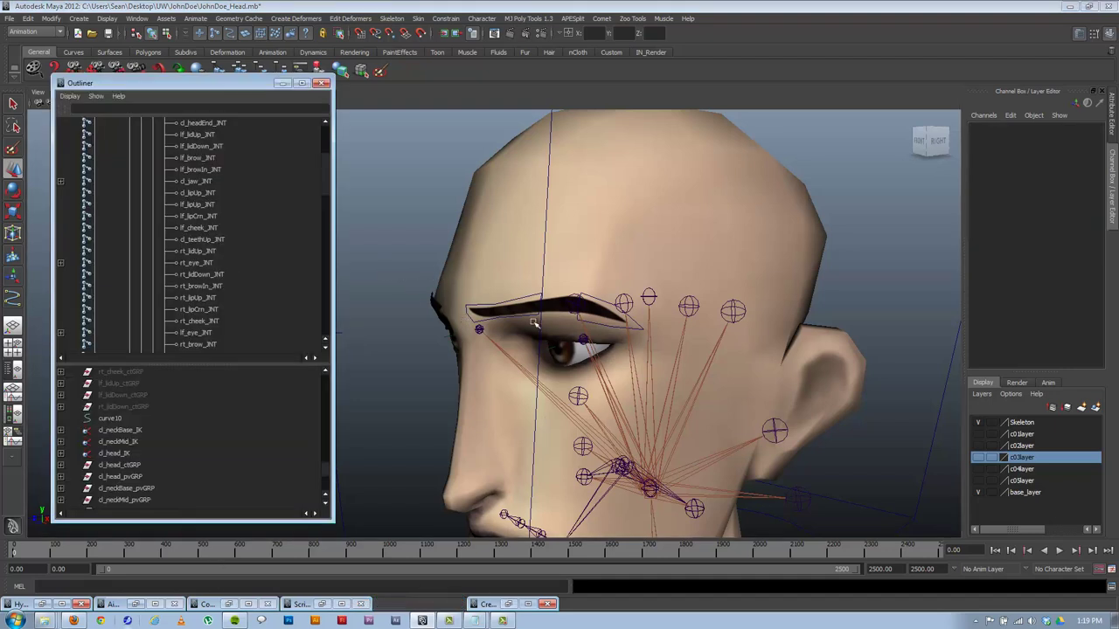
click(281, 83)
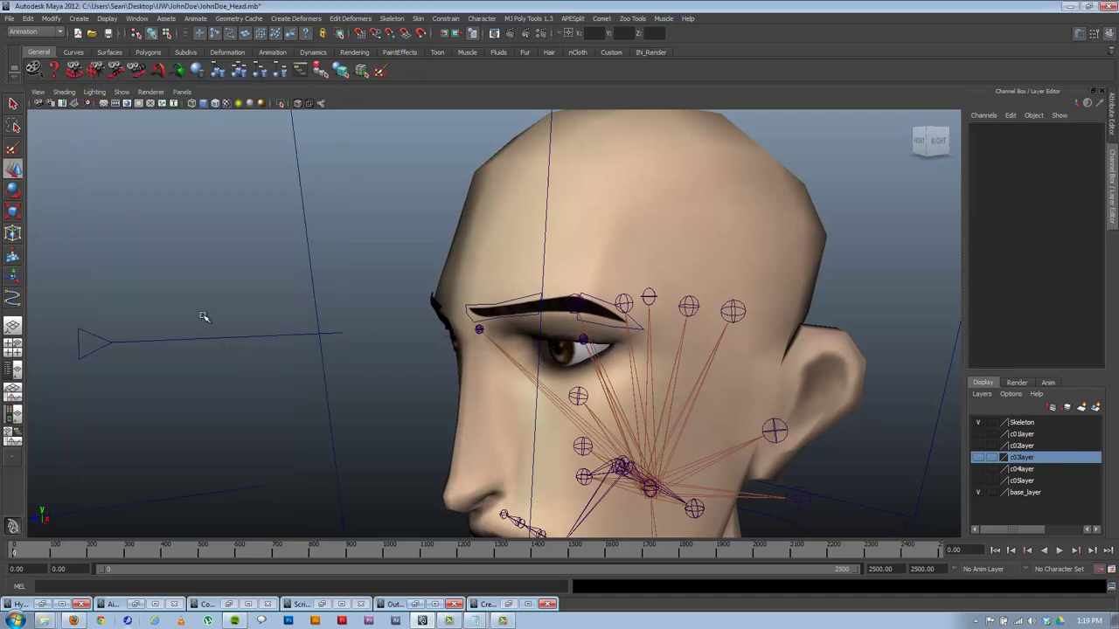
drag(202, 314, 215, 365)
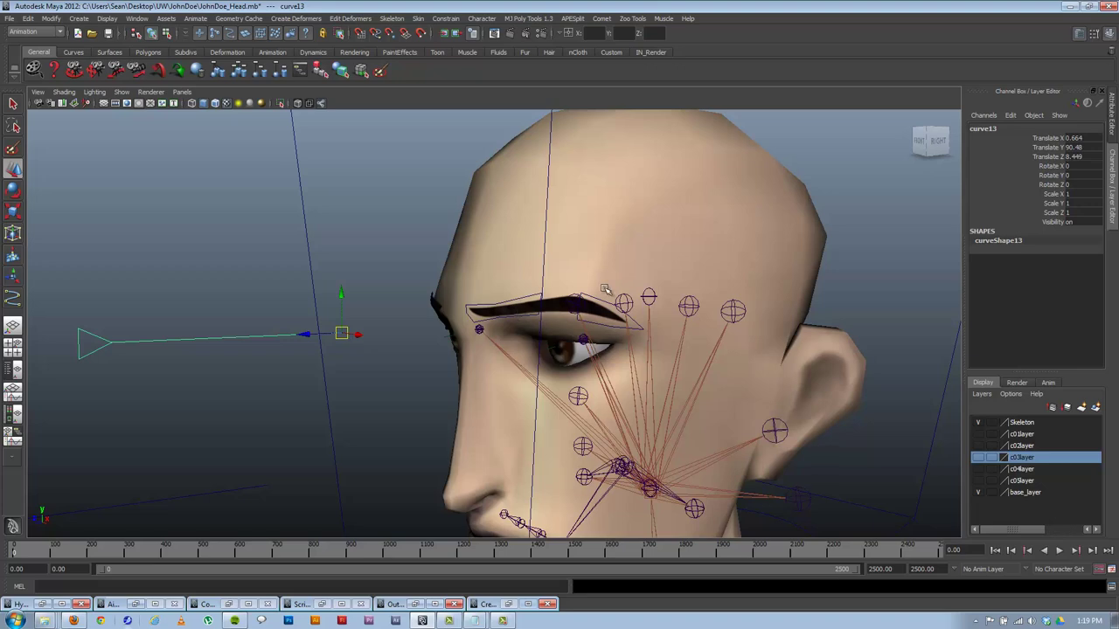
alt+drag(530, 286, 503, 273)
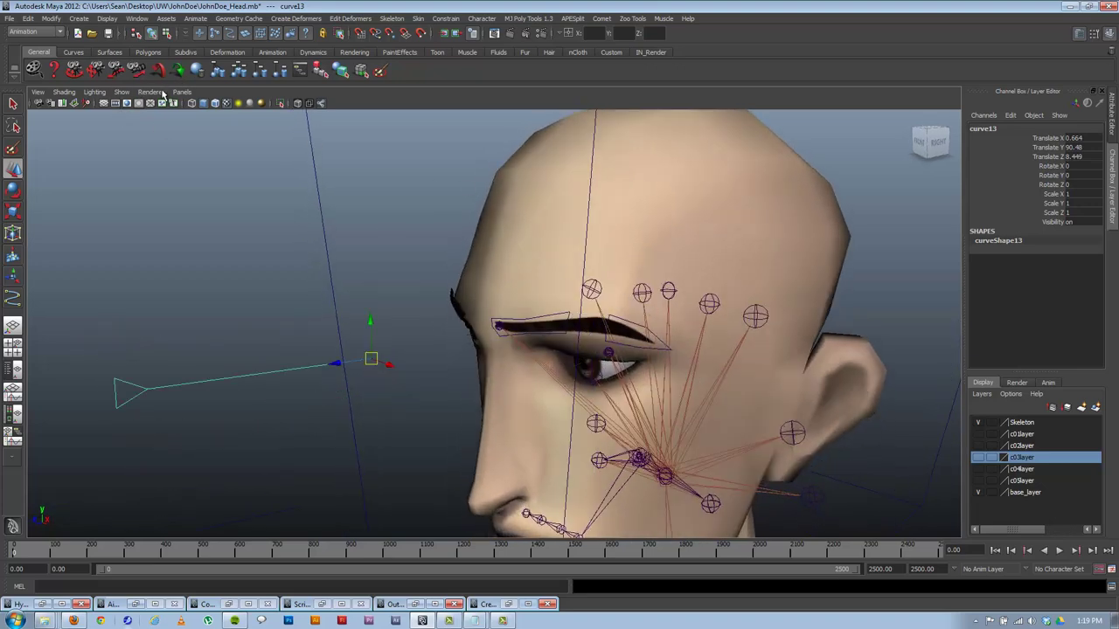
click(123, 92)
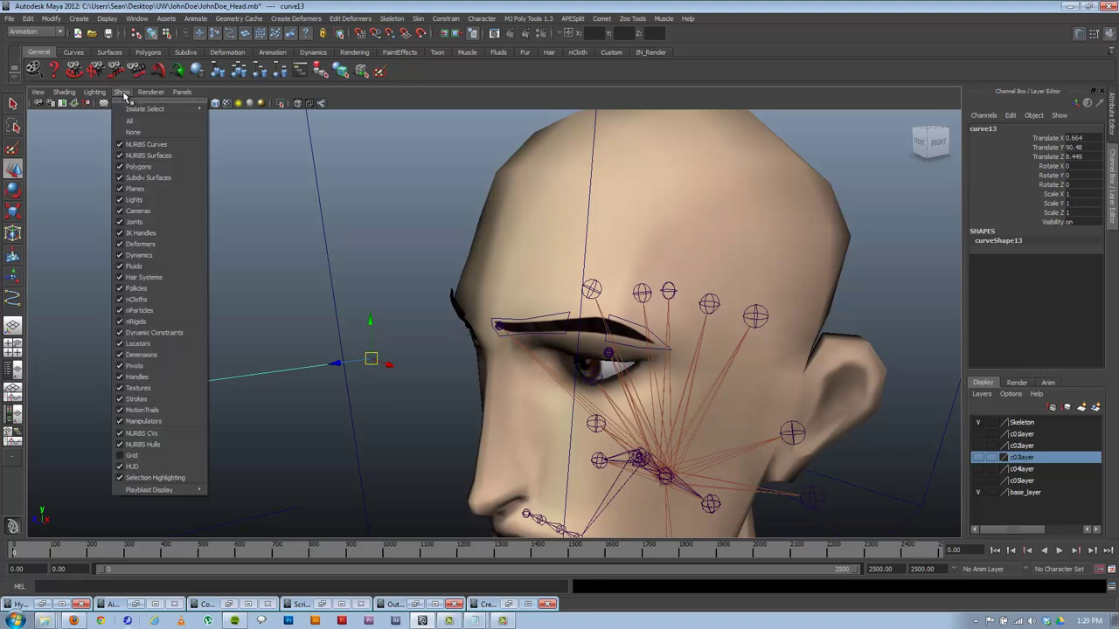
click(147, 166)
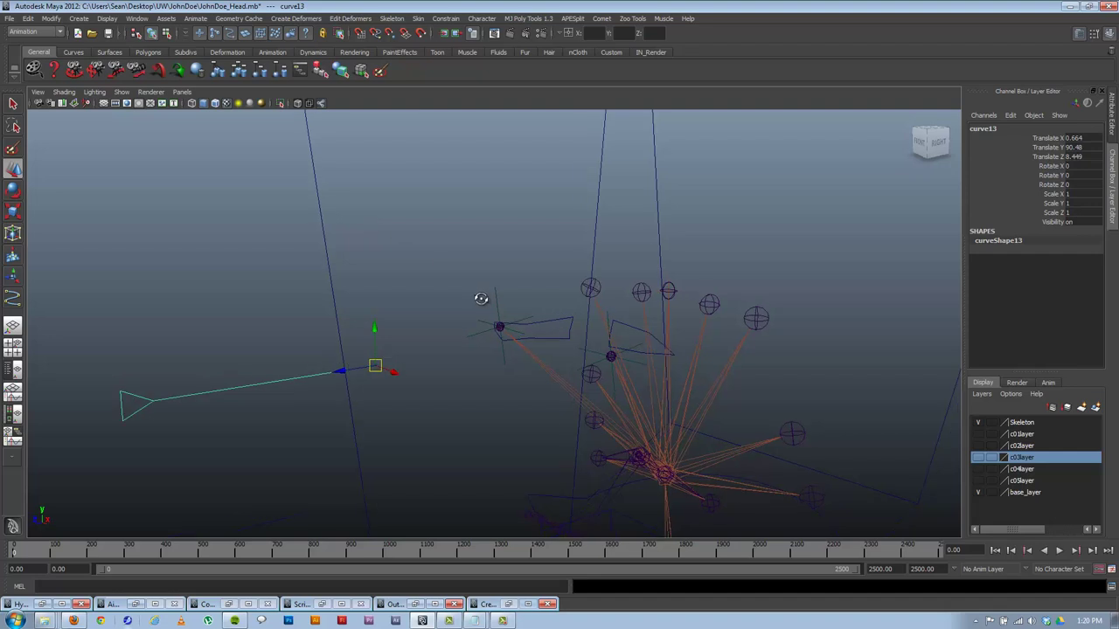
alt+drag(481, 298, 464, 313)
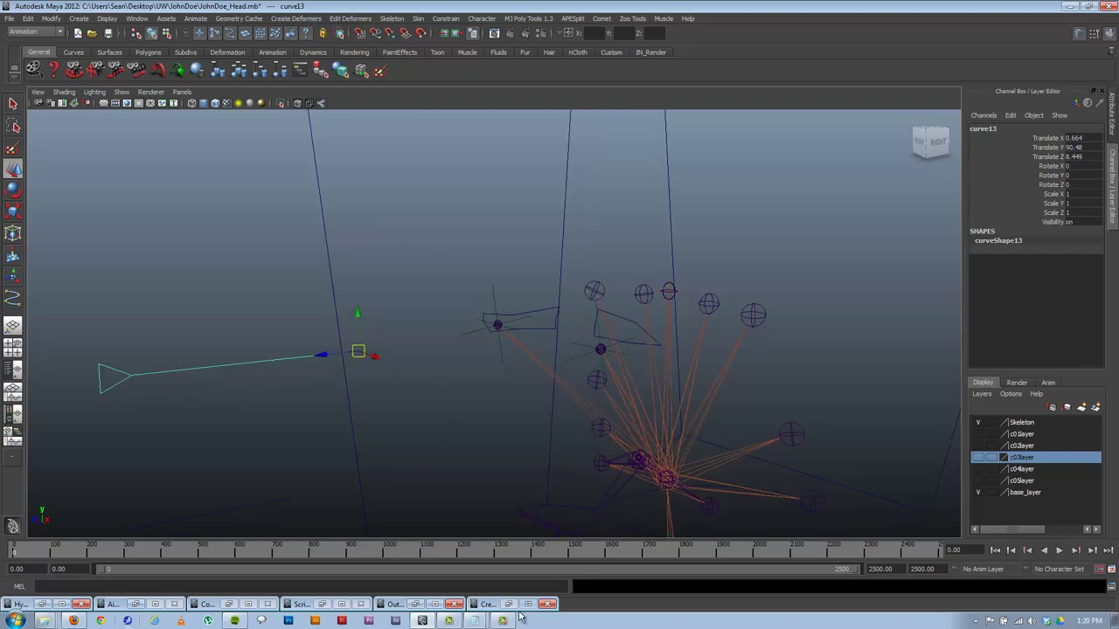
Open the Outliner and, with nothing selected, create an empty group at the origin
click(420, 606)
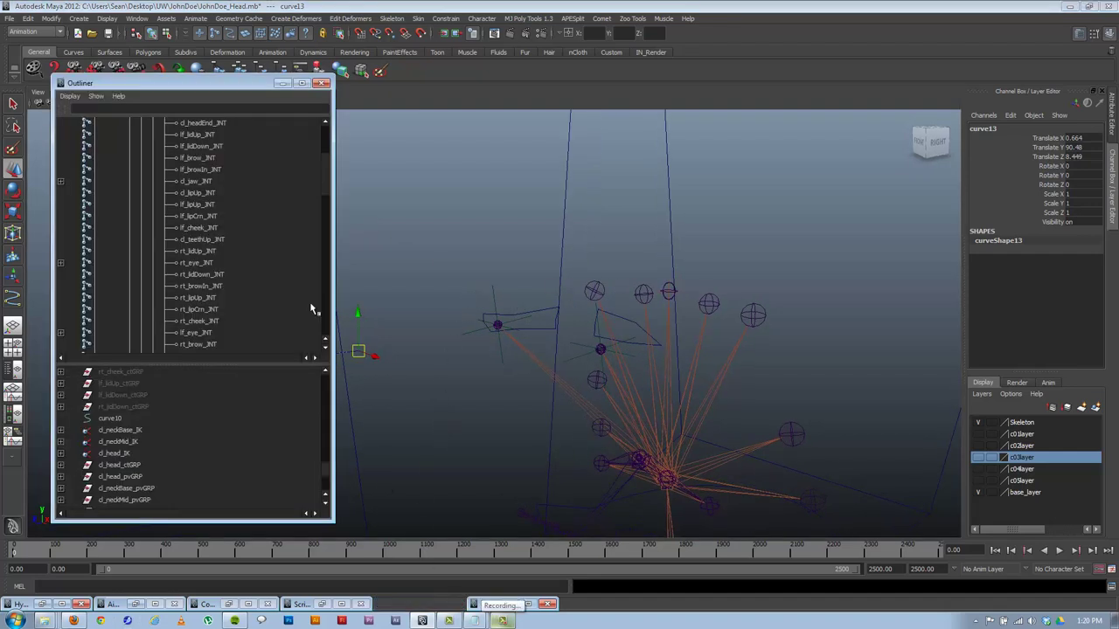
click(459, 391)
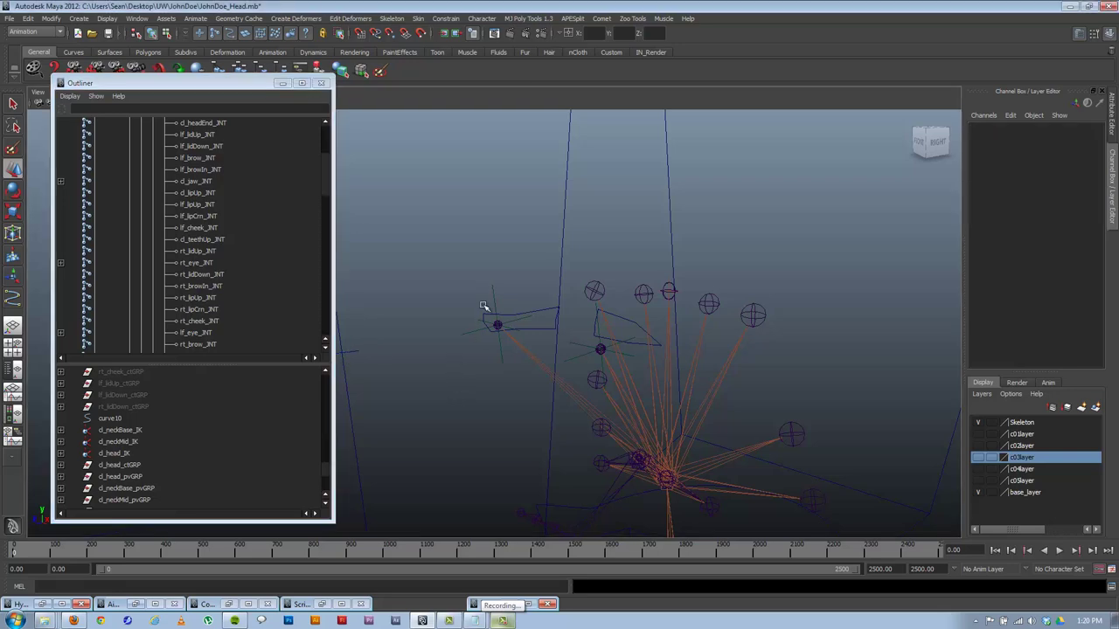
key(ctrl+g)
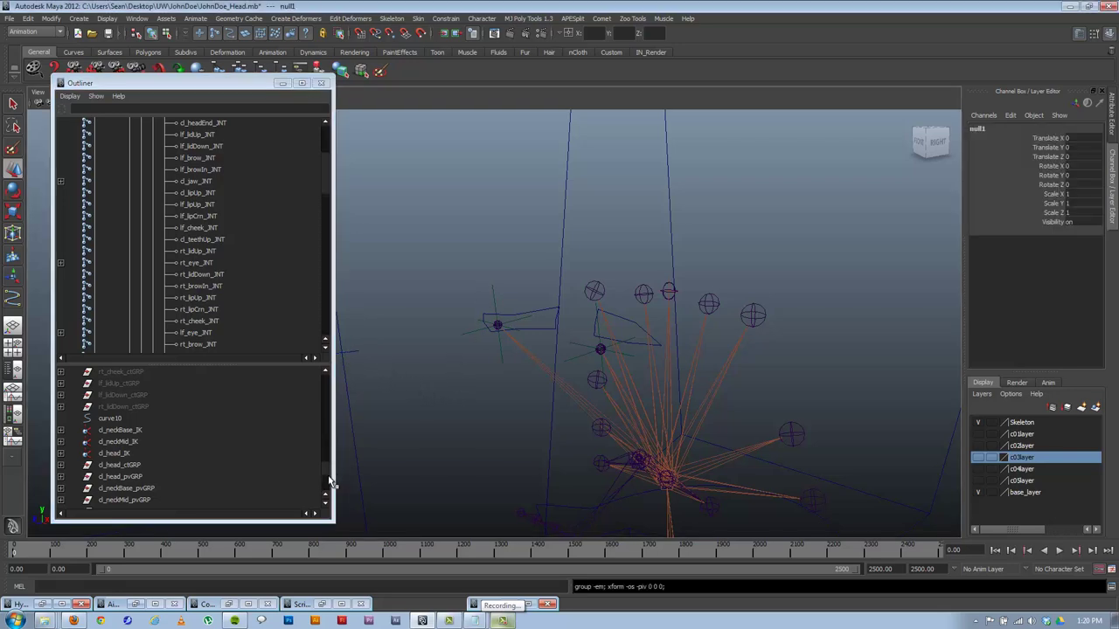
drag(329, 476, 327, 507)
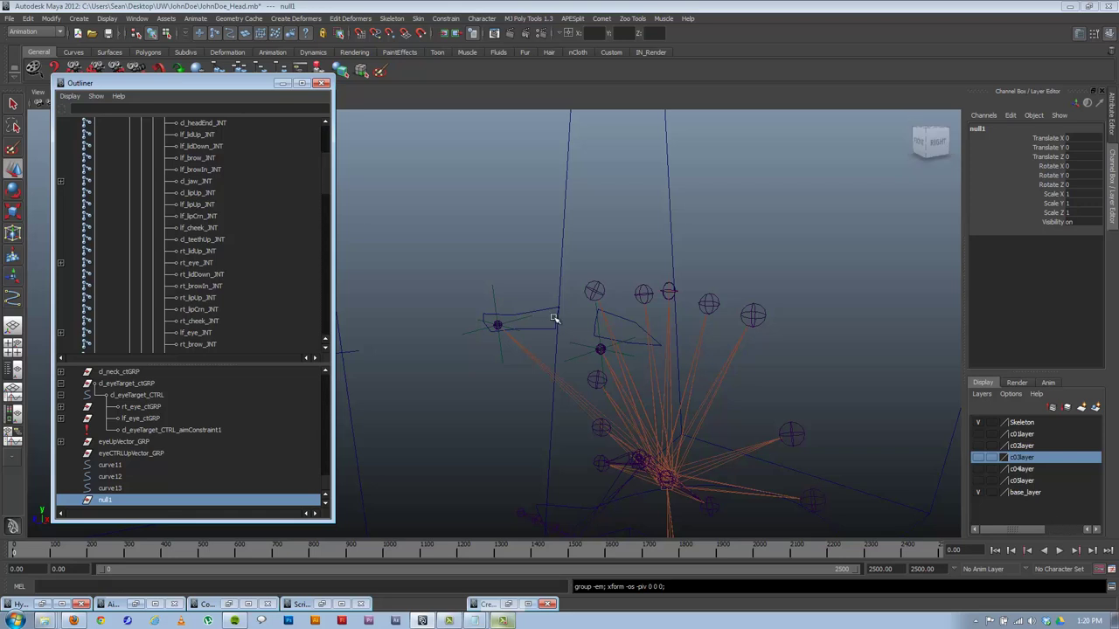
Merge the split Outliner into one long list and rename the new empty group as lf_brow_ctGRP, based on the left outer brow joint's name
click(595, 293)
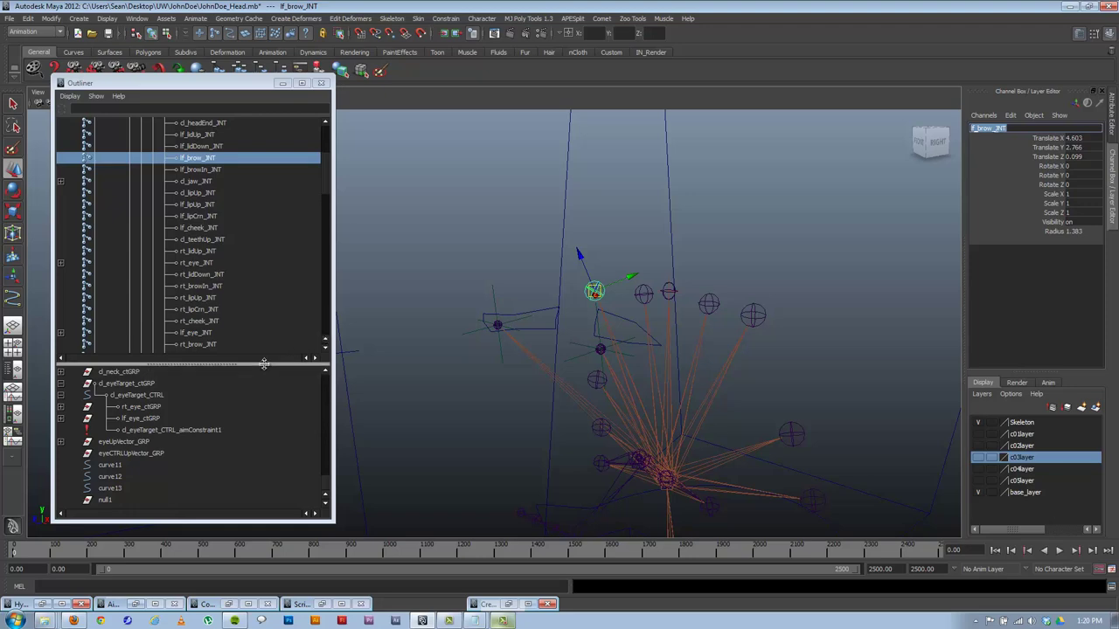
drag(265, 364, 265, 516)
drag(324, 278, 328, 491)
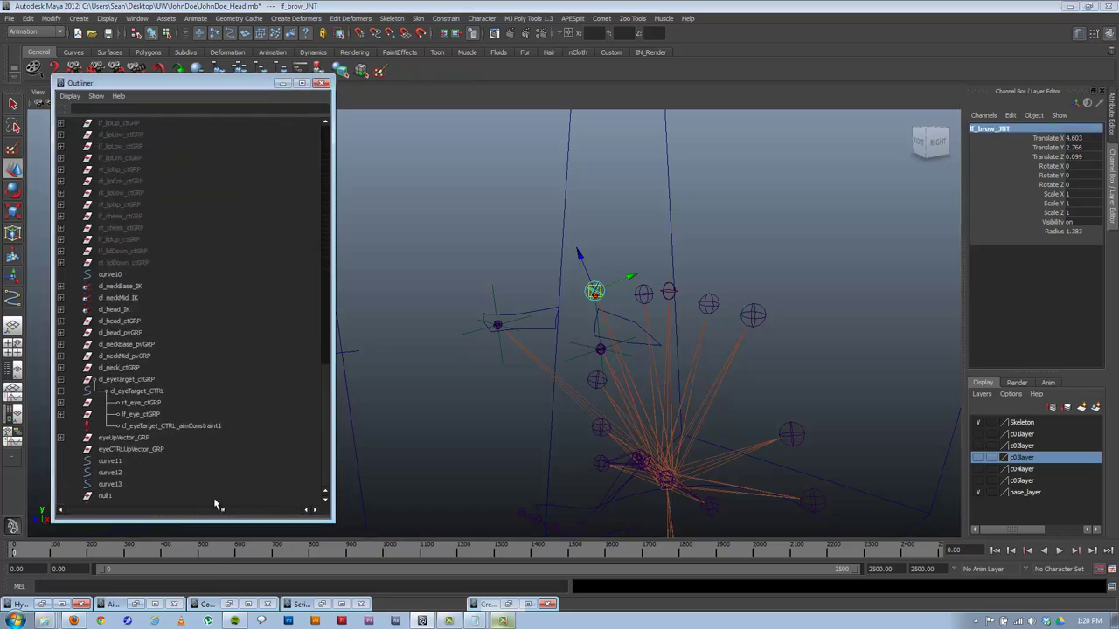
click(106, 496)
double_click(140, 496)
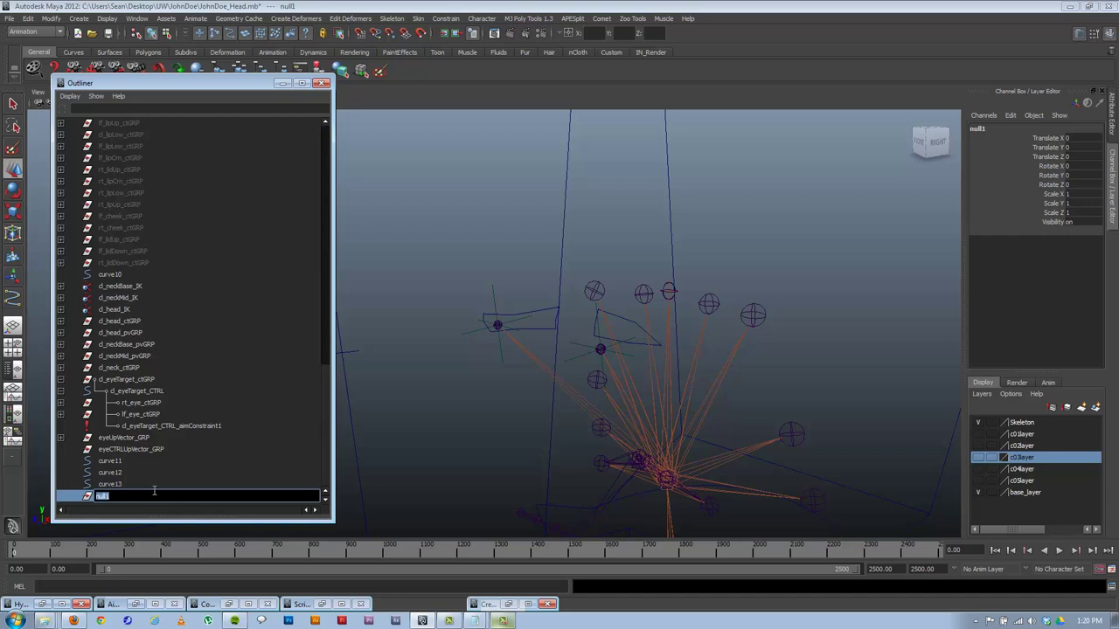
text(lf_brow_JNT)
text(ctGRP)
key(Return)
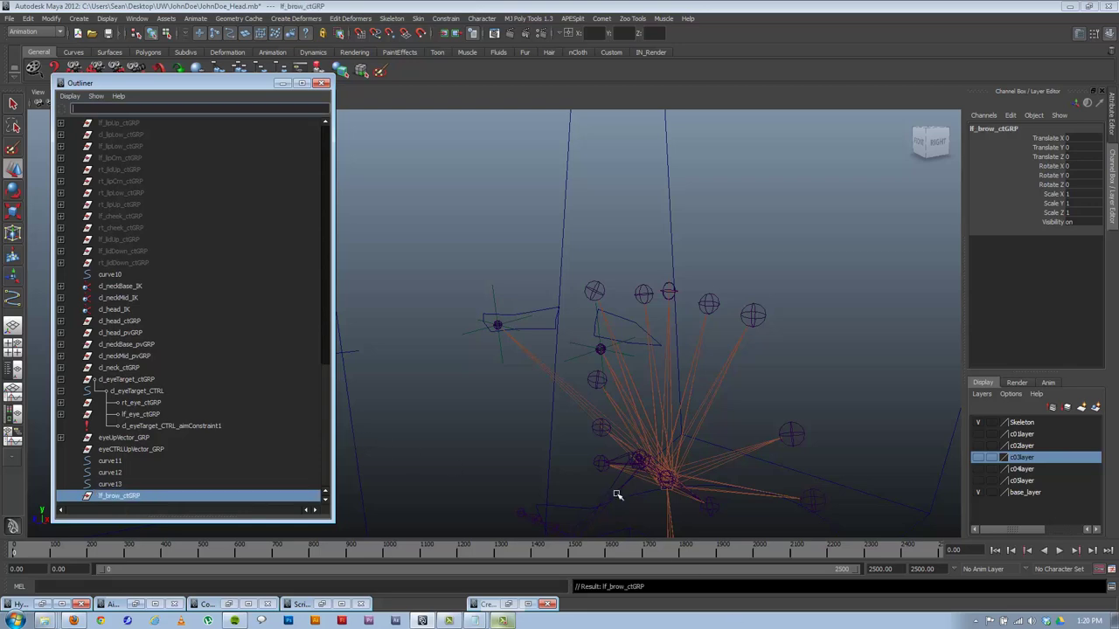
Rename the left outer brow joint lf_brow_JNT as lf_browOut_JNT
click(622, 297)
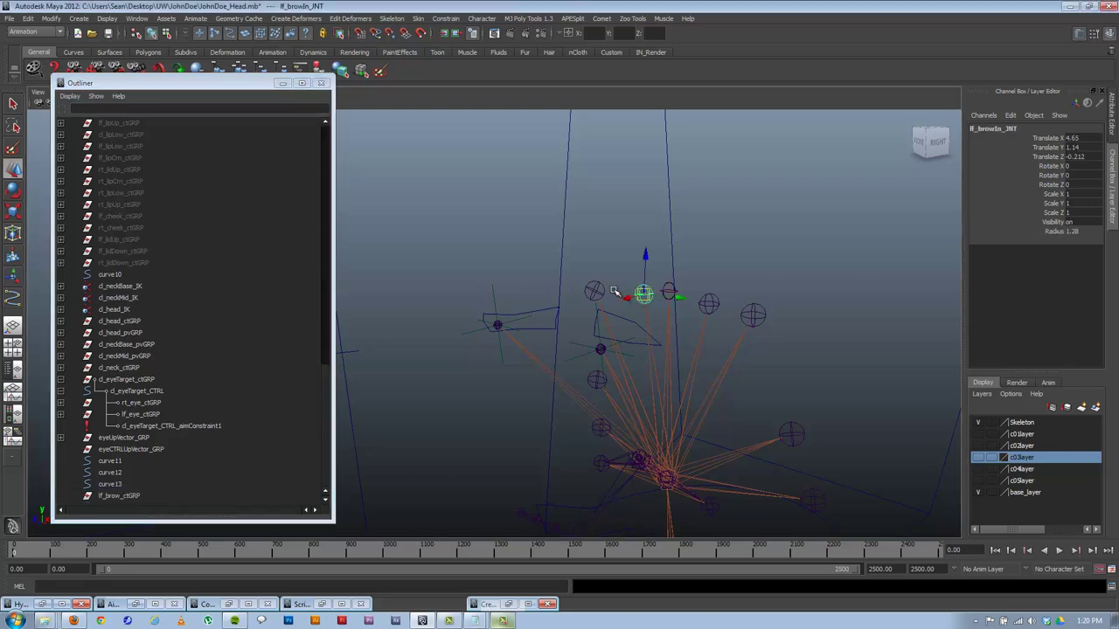
click(609, 289)
click(595, 291)
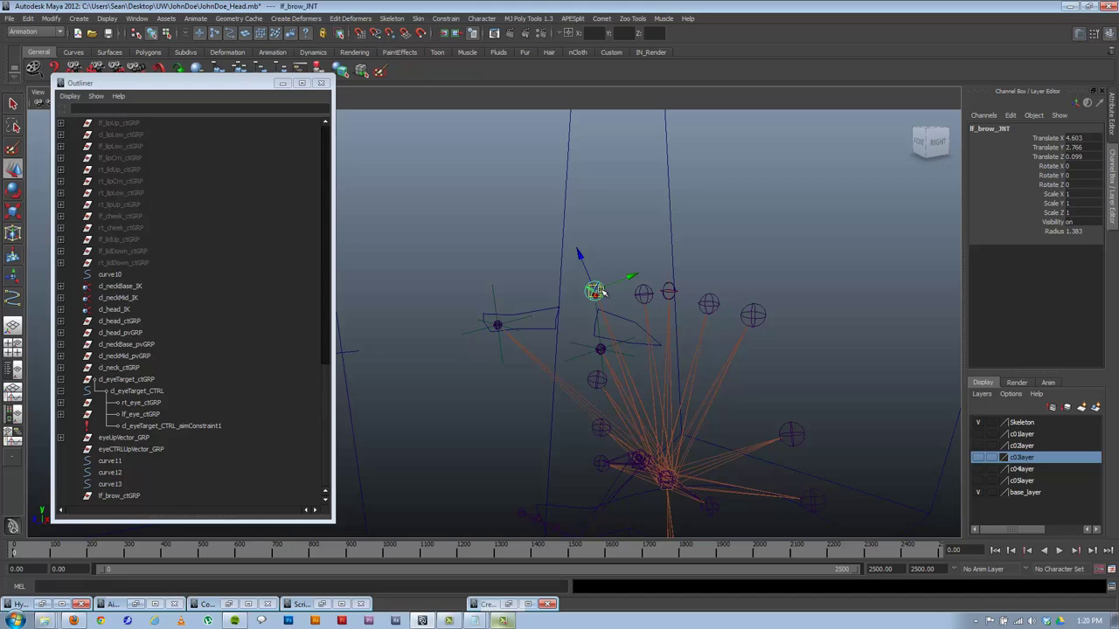
click(993, 130)
click(991, 128)
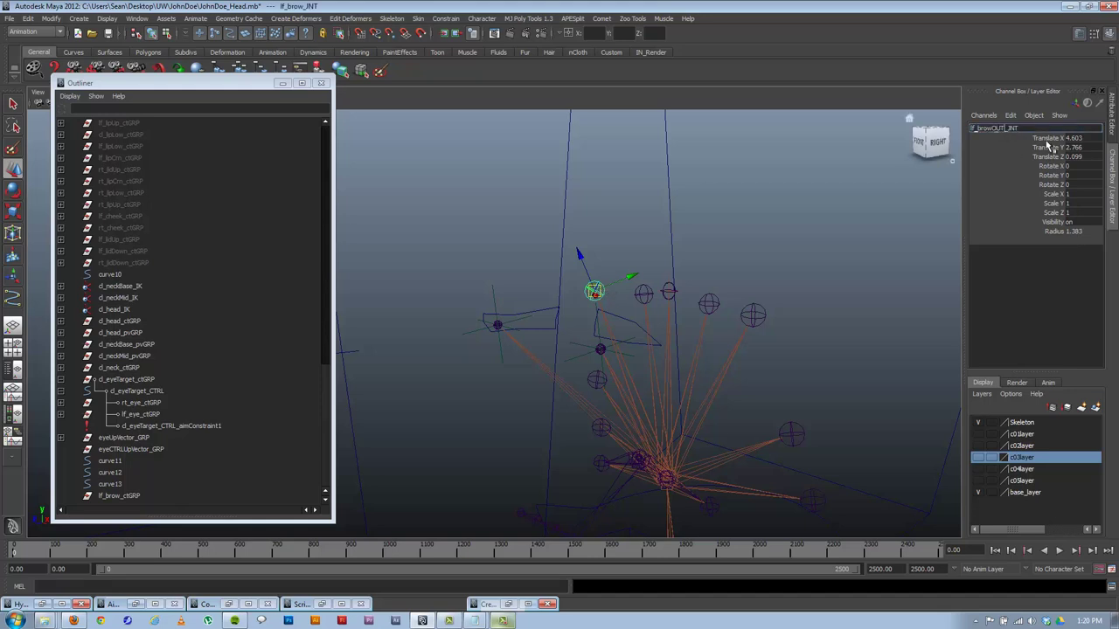
text(Out)
key(Return)
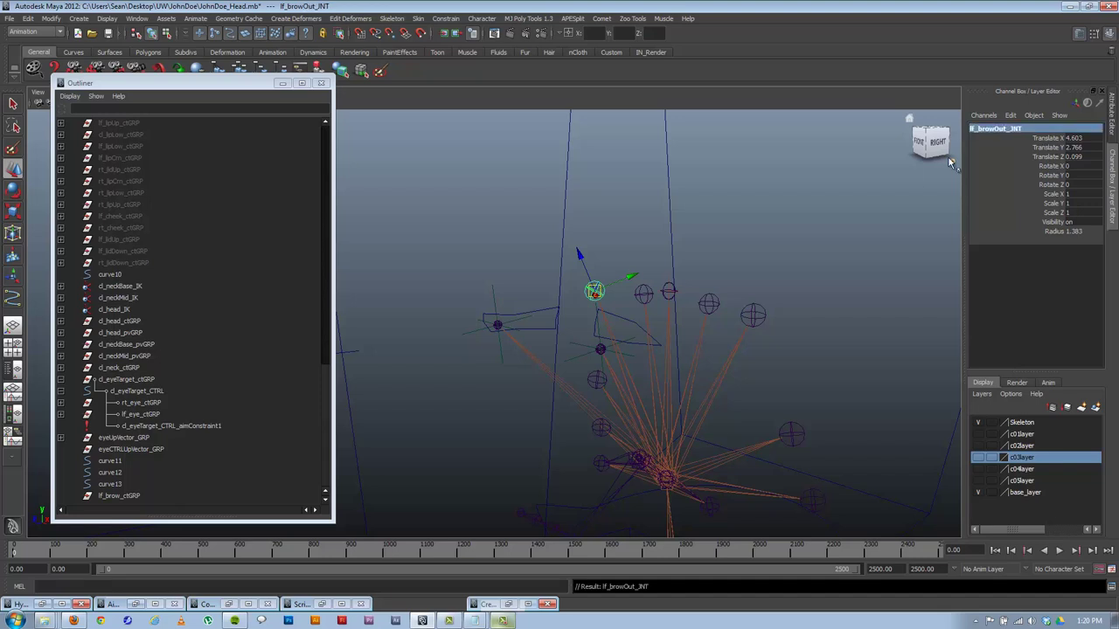
Rename the matching right joint rt_brow_JNT as rt_browOut_JNT and deselect it
click(753, 316)
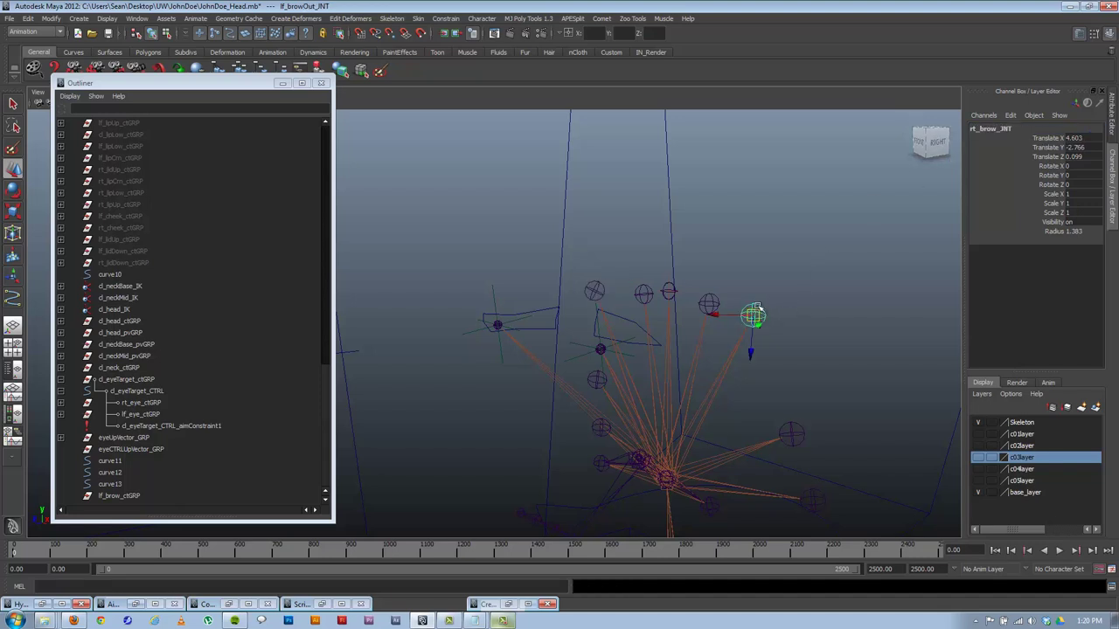
click(997, 129)
drag(971, 128, 995, 128)
click(995, 128)
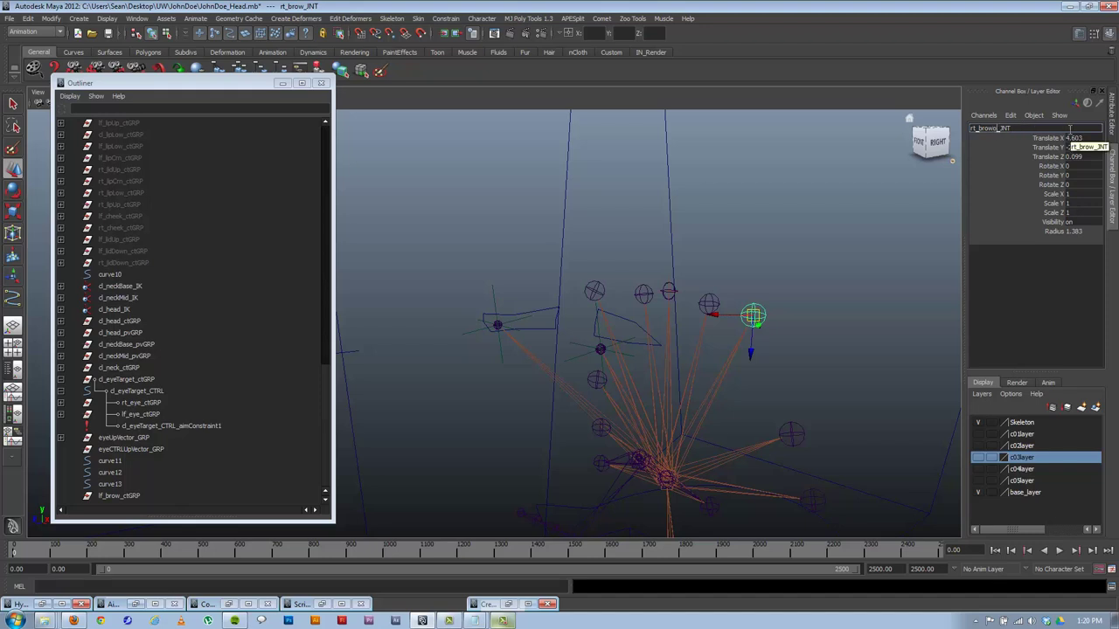
key(Return)
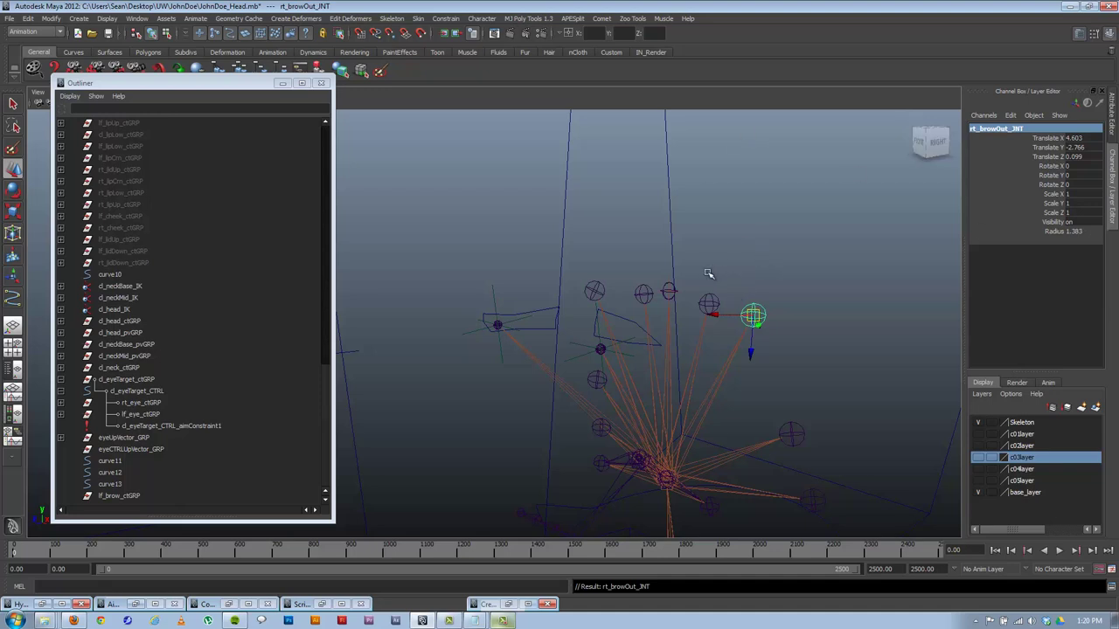
click(779, 243)
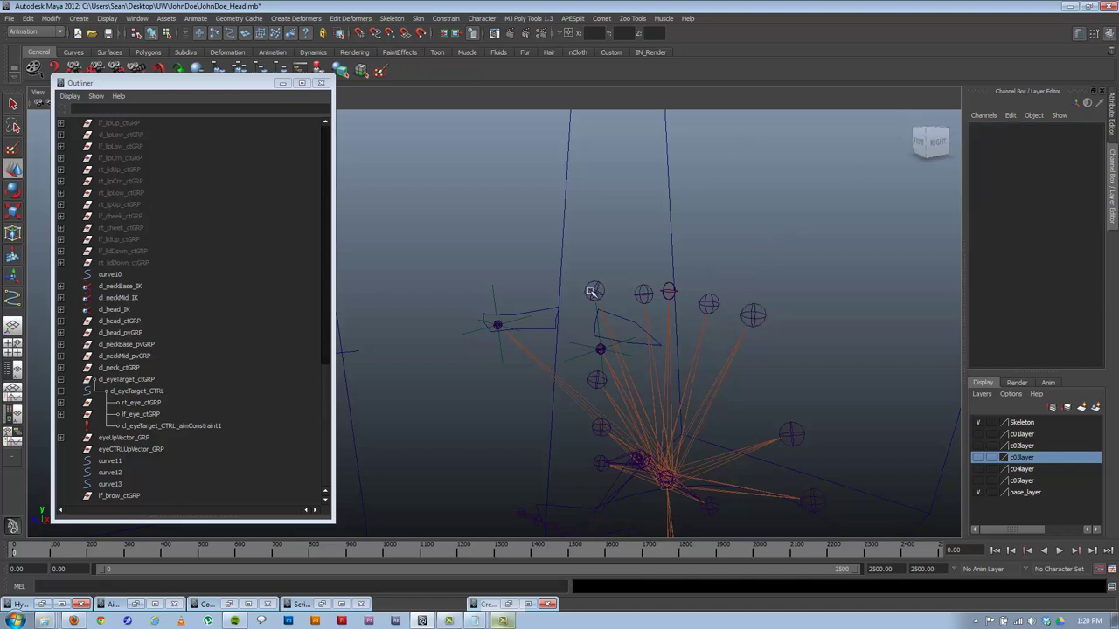
Check the left outer and inner brow joints, rename the lf_brow_ctGRP group as lf_browOut_ctGRP, and deselect it
click(593, 292)
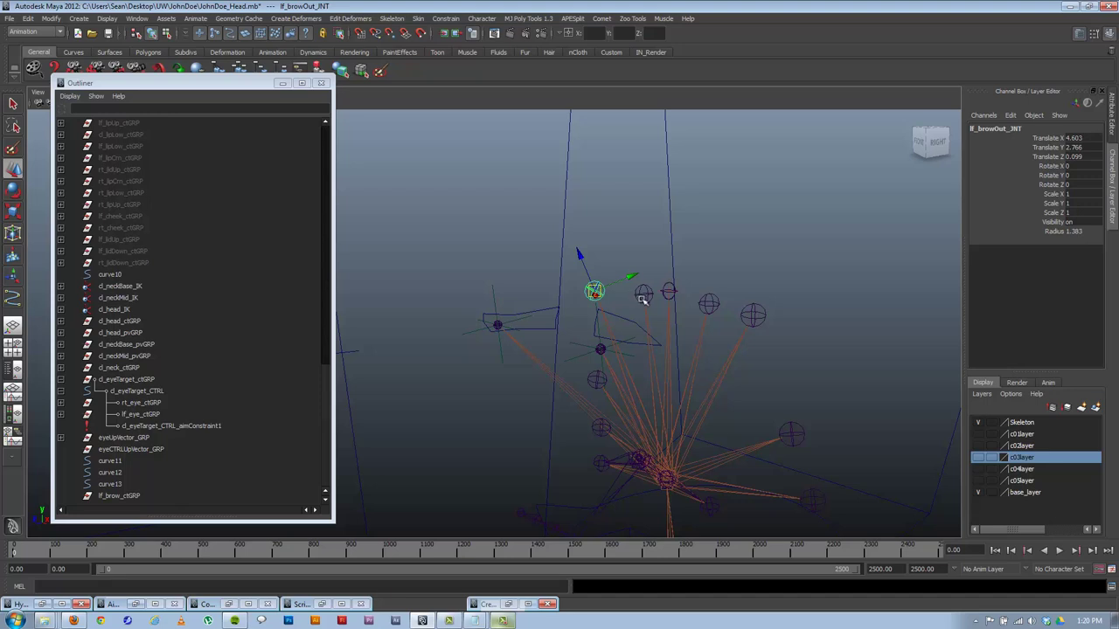
click(643, 296)
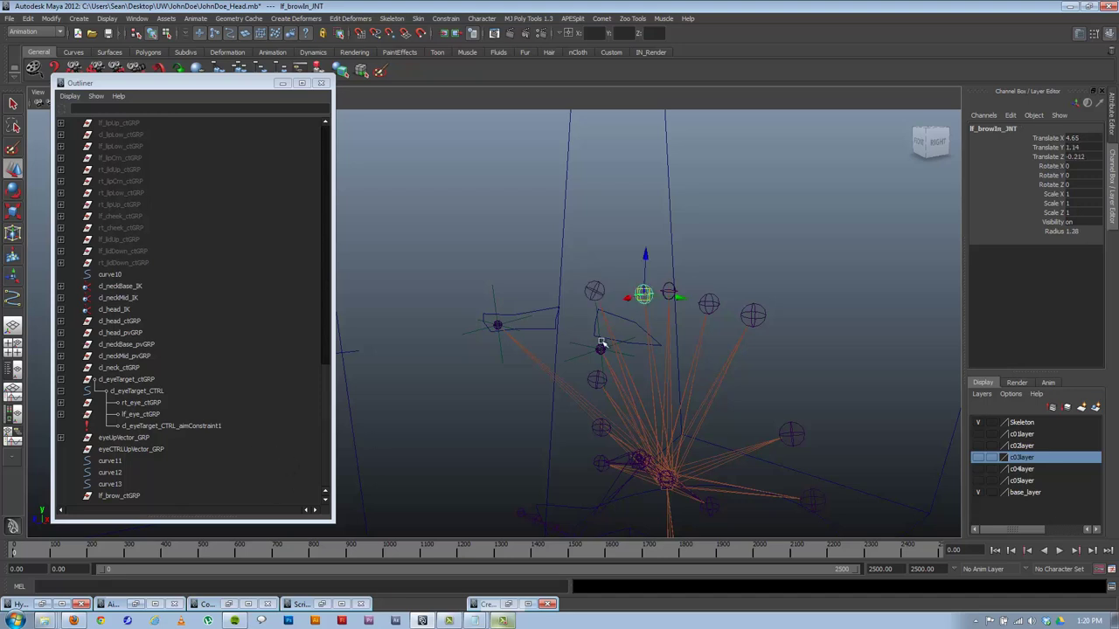
click(595, 292)
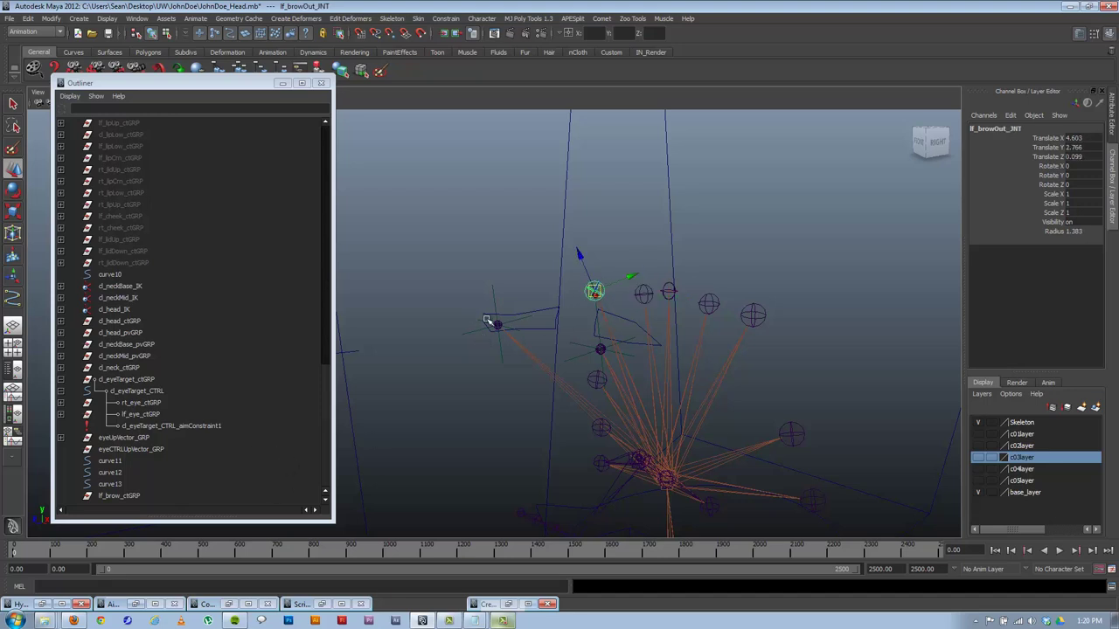
click(120, 497)
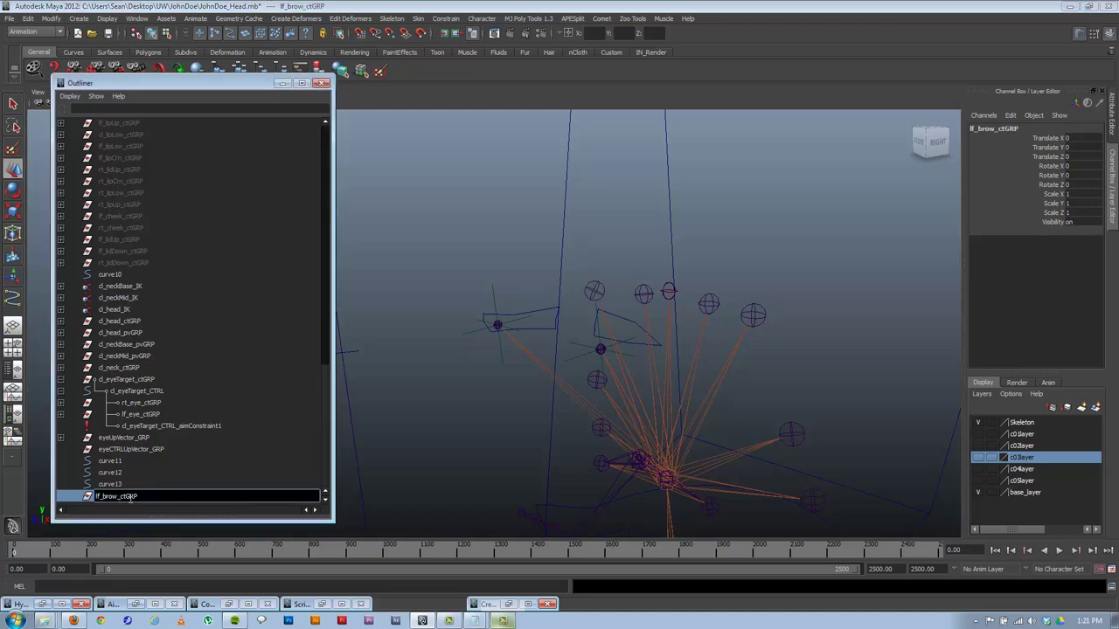
text(Out)
key(Return)
click(399, 257)
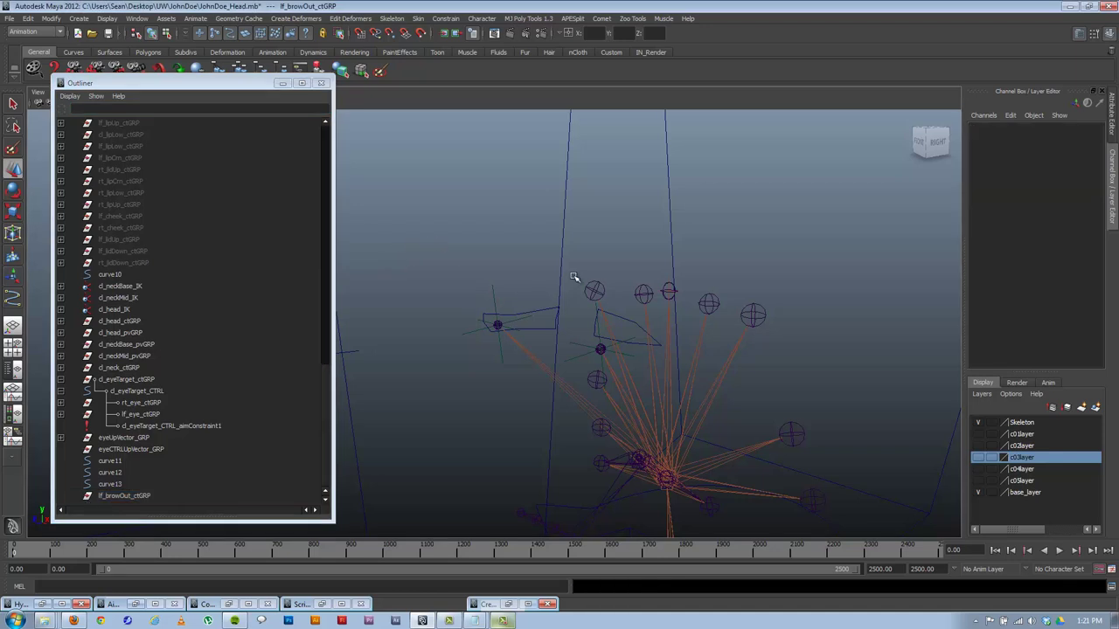
Point constrain and orient constrain lf_browOut_ctGRP to the lf_browOut_JNT joint
click(595, 291)
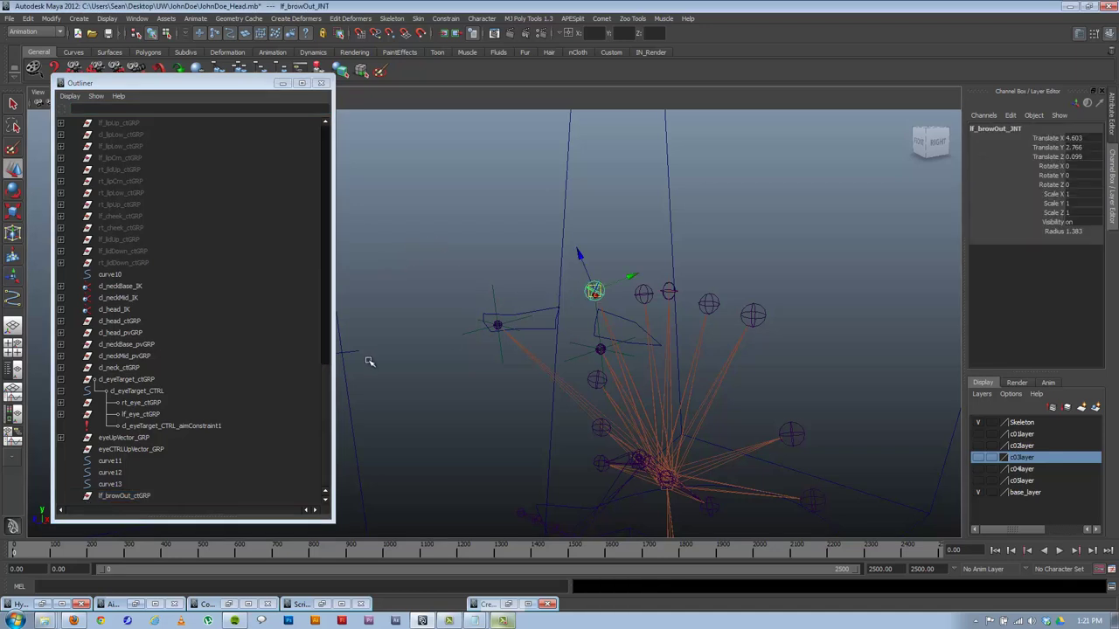
click(127, 497)
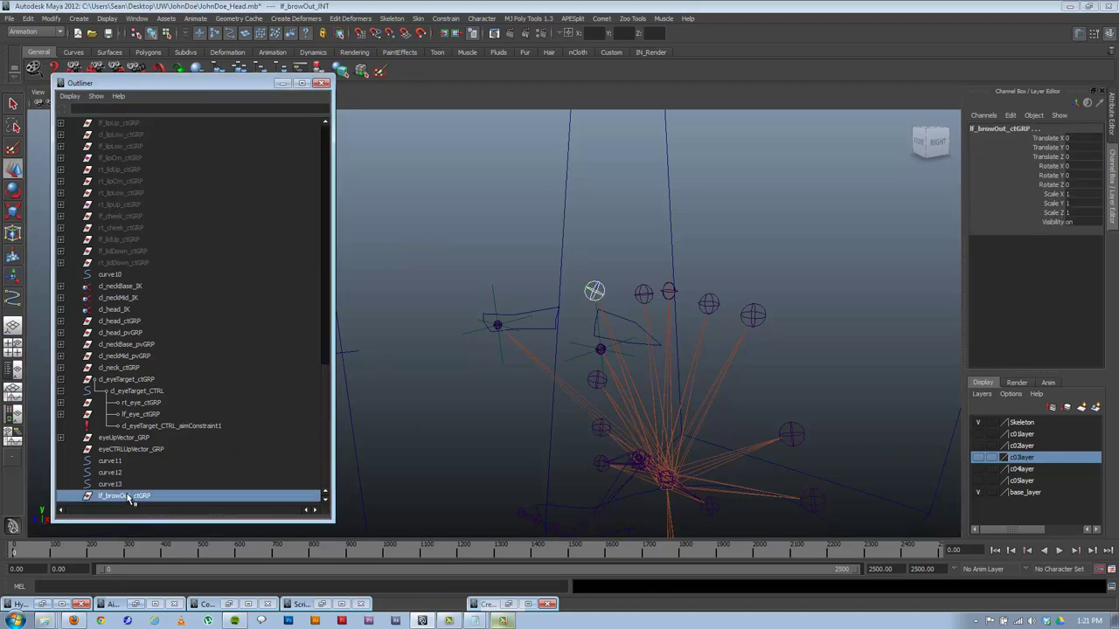
click(444, 19)
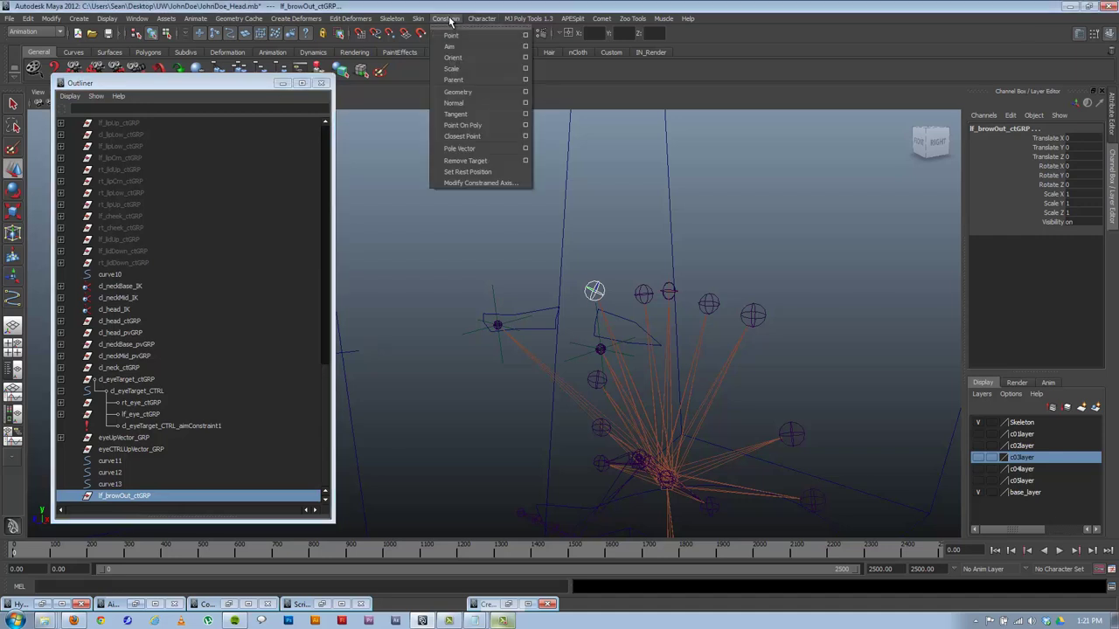
click(451, 35)
click(445, 18)
click(451, 57)
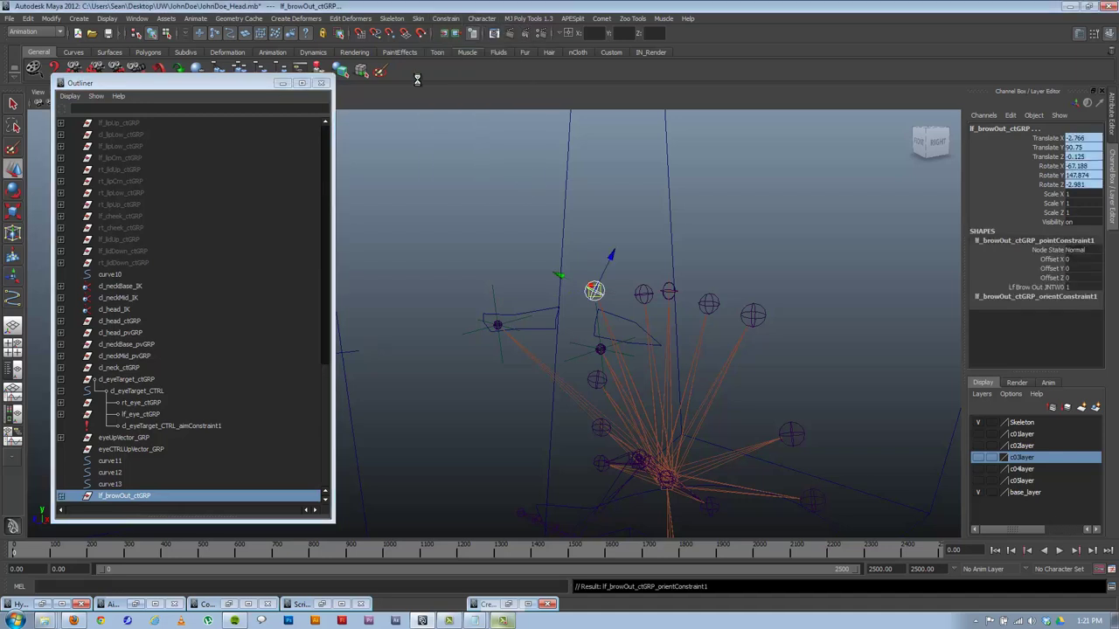
Delete the point and orient constraints under lf_browOut_ctGRP and select the group again
click(60, 497)
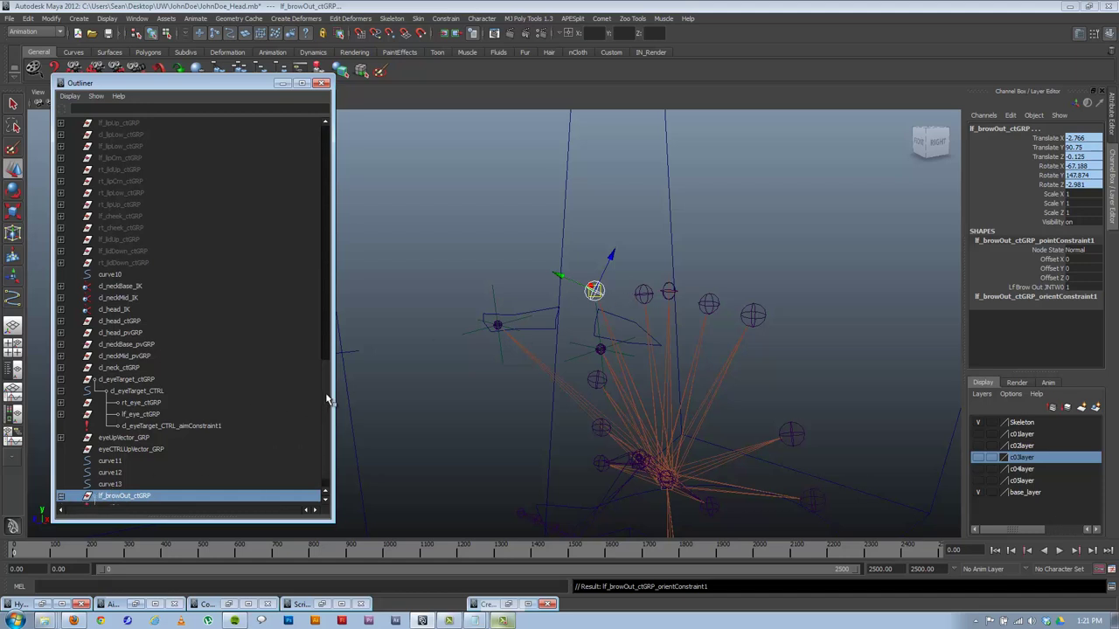
scroll(187, 477, down, 1)
click(180, 484)
ctrl+click(200, 495)
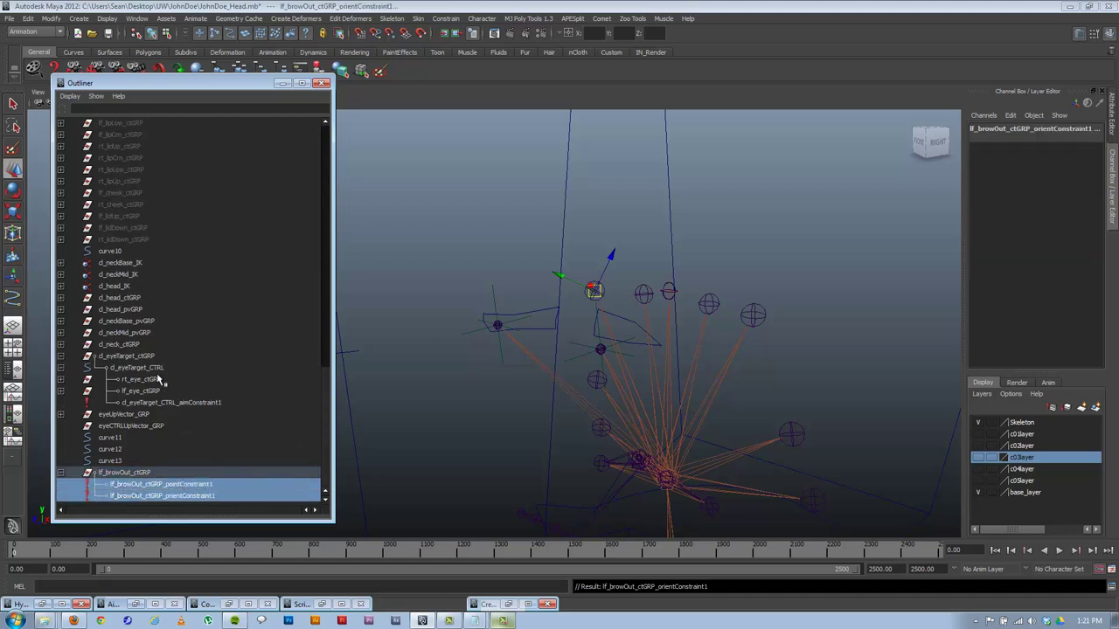
key(Delete)
click(123, 497)
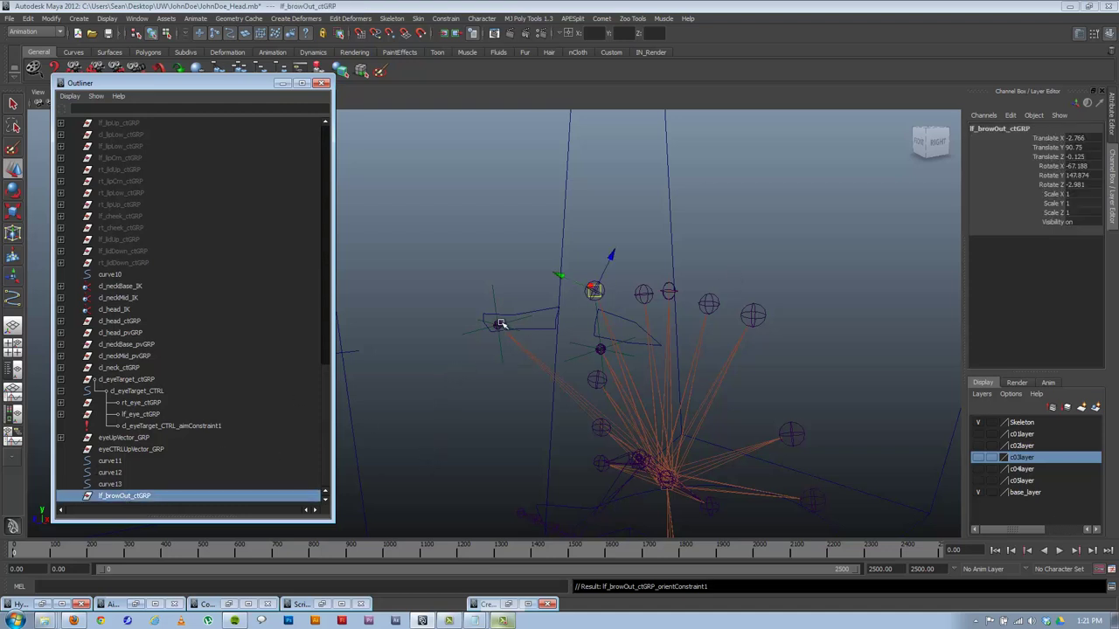
Parent the arrow-shaped curve13 under the lf_browOut_ctGRP group
alt+drag(598, 360, 544, 340)
click(535, 330)
click(530, 333)
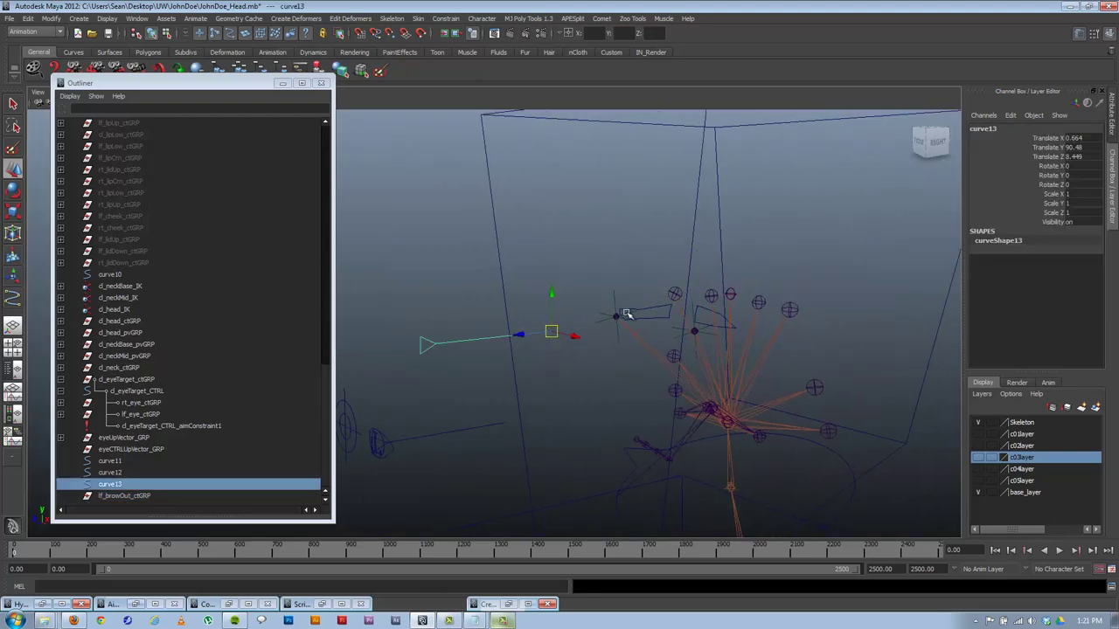
alt+right_drag(520, 355, 642, 379)
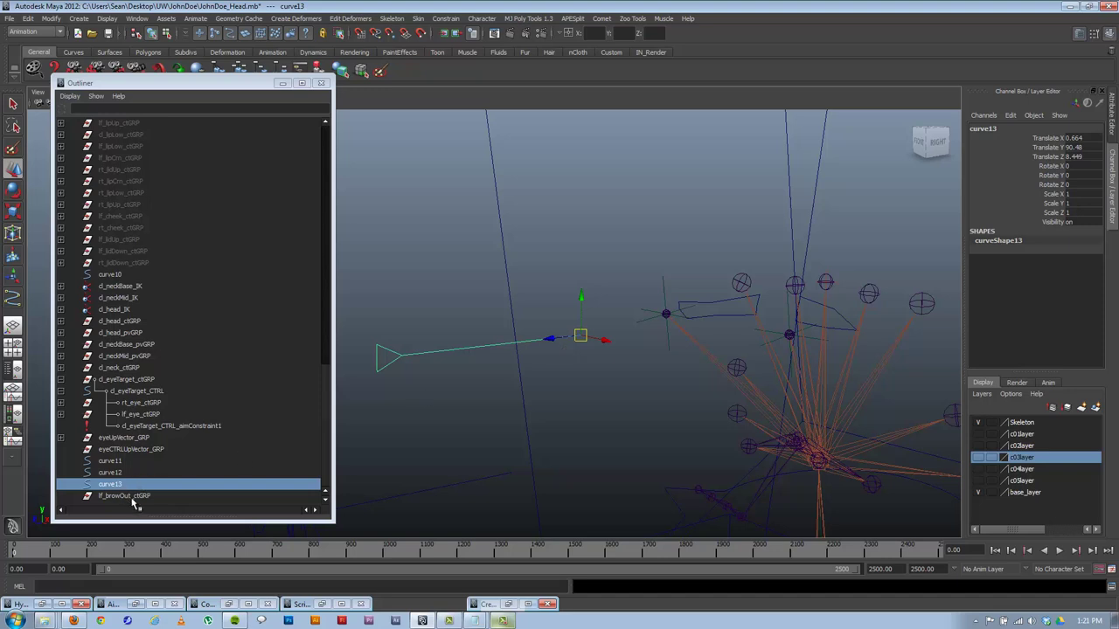
ctrl+click(133, 499)
key(p)
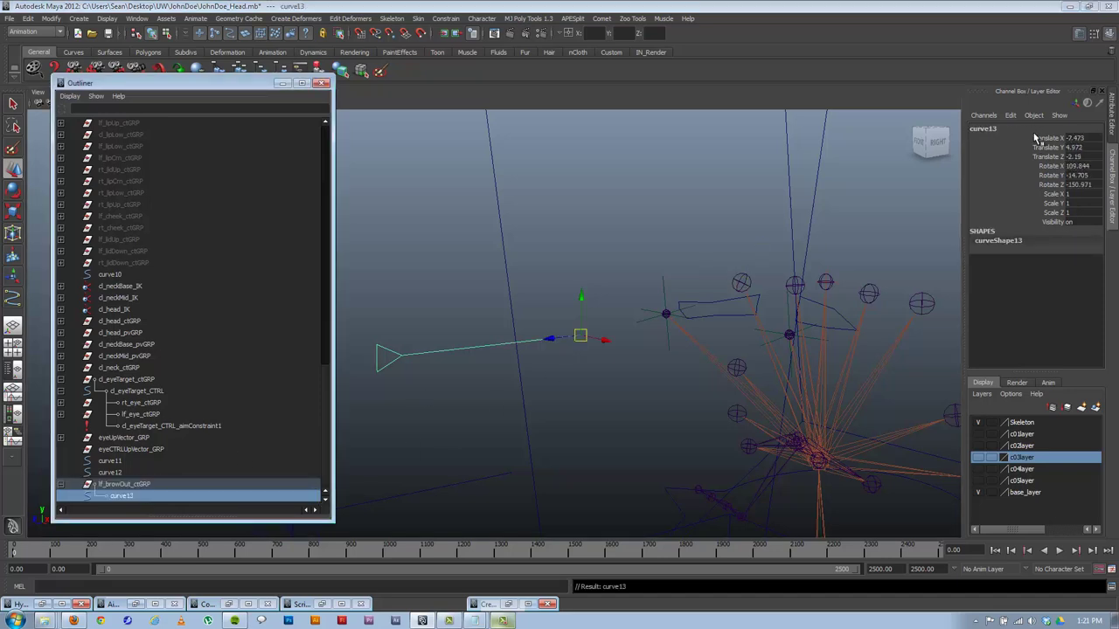
Zero out all translate and rotate values of curve13 so it snaps to its parent group
drag(1073, 186, 1088, 135)
text(0)
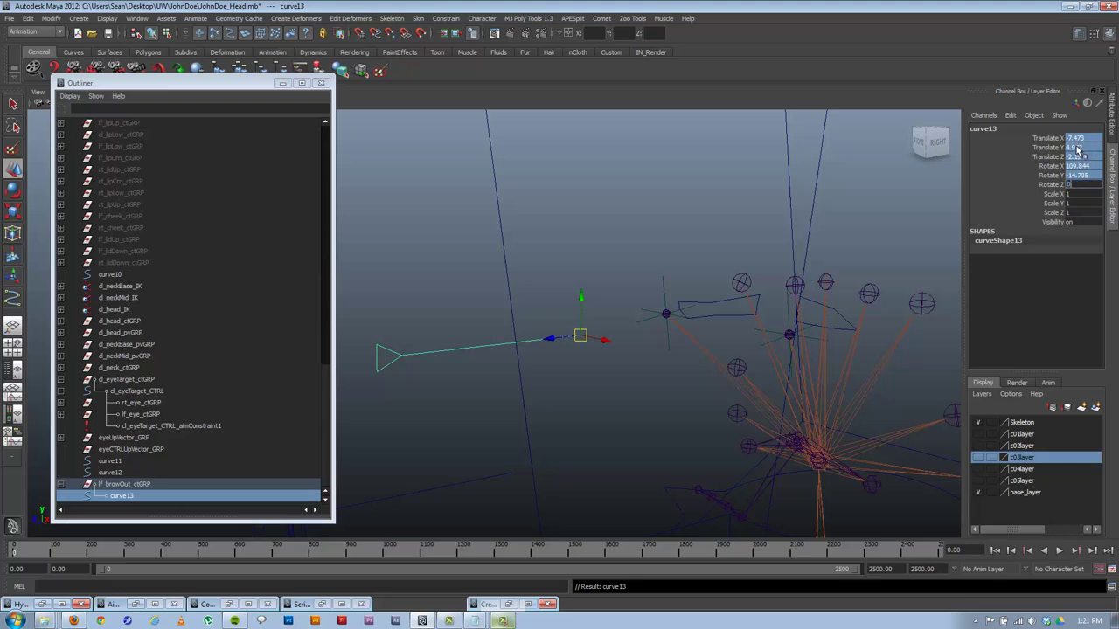
key(Return)
alt+drag(697, 292, 755, 279)
alt+drag(870, 153, 749, 271)
click(741, 256)
click(733, 225)
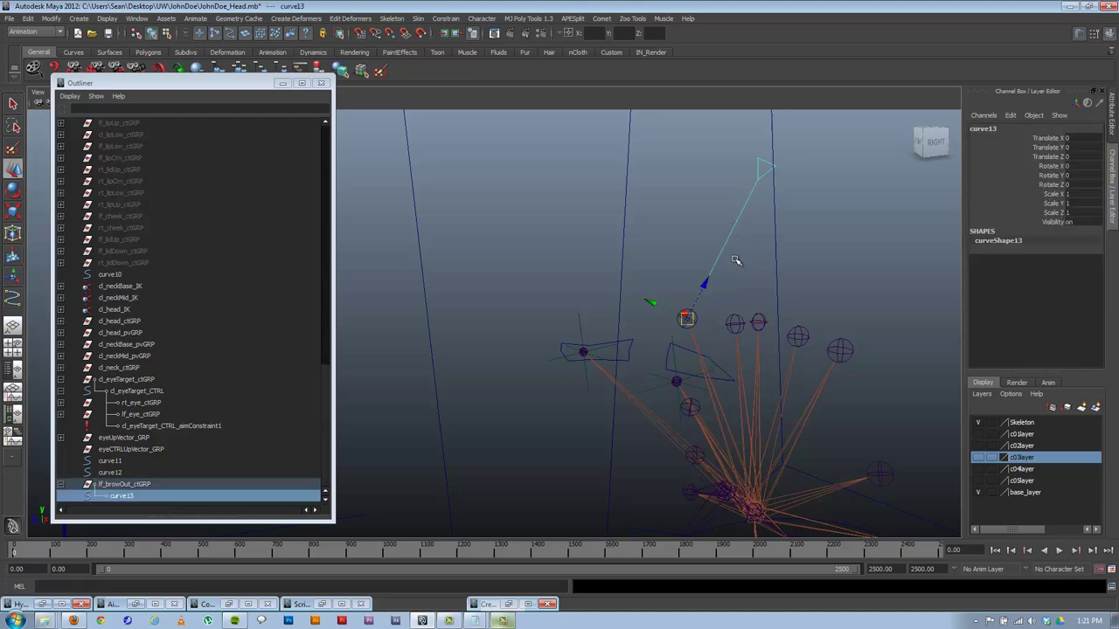
Turn on discrete rotation in the Rotate tool's settings, with the Outliner minimized
key(e)
click(283, 83)
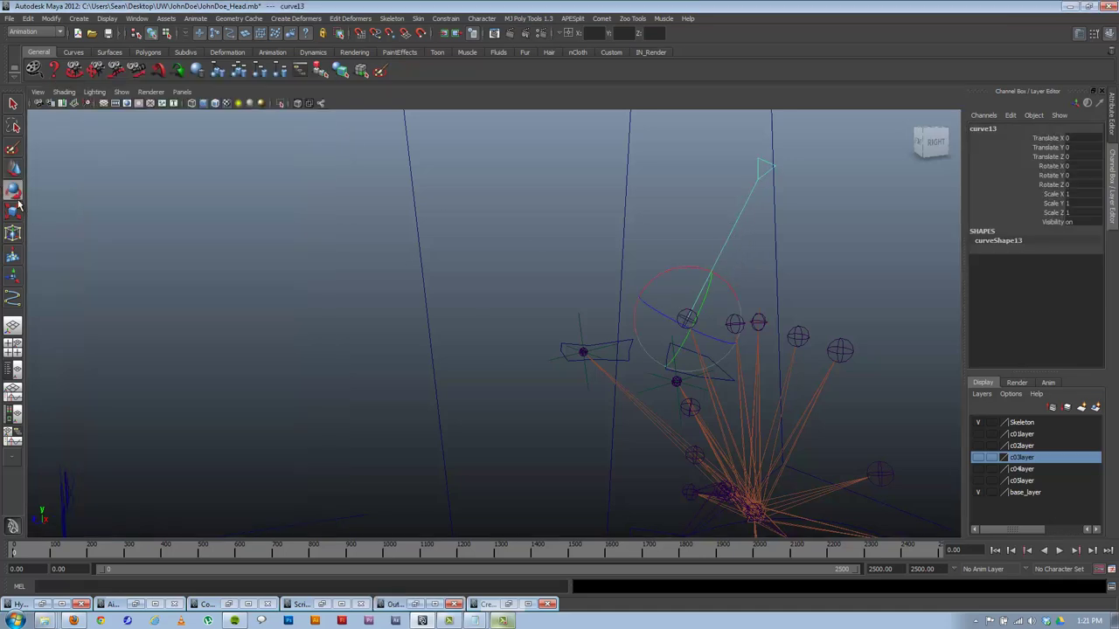
double_click(14, 193)
click(114, 158)
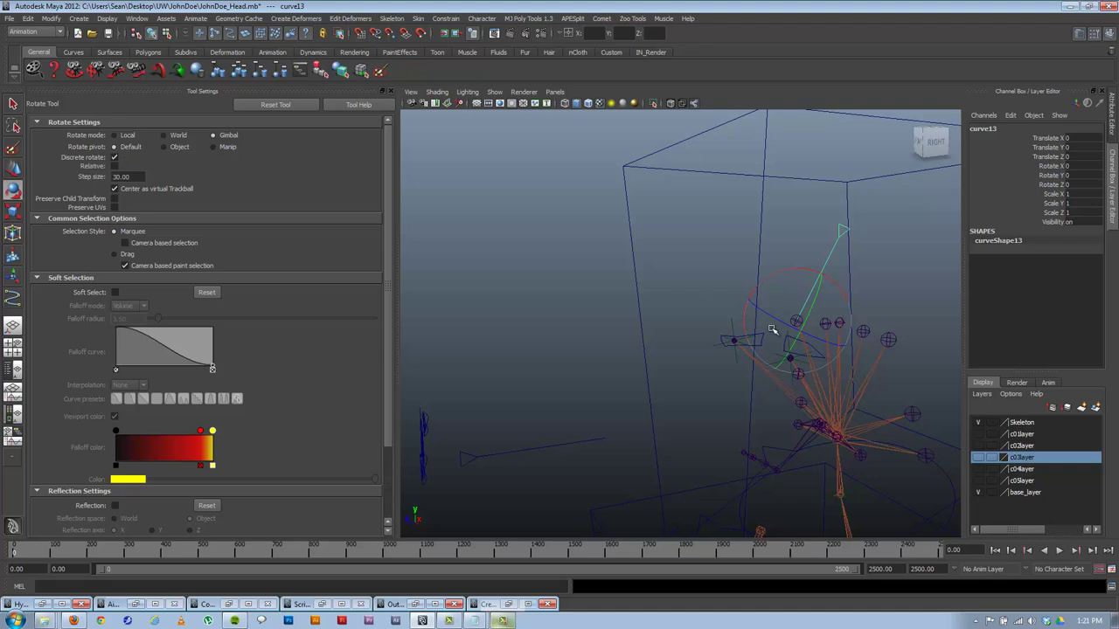
Rotate curve13 to -90 degrees in Y and freeze its transformations
mouse_move(815, 300)
mouse_down()
mouse_move(800, 361)
mouse_move(819, 278)
mouse_up()
alt+drag(796, 343, 811, 358)
drag(817, 307, 786, 315)
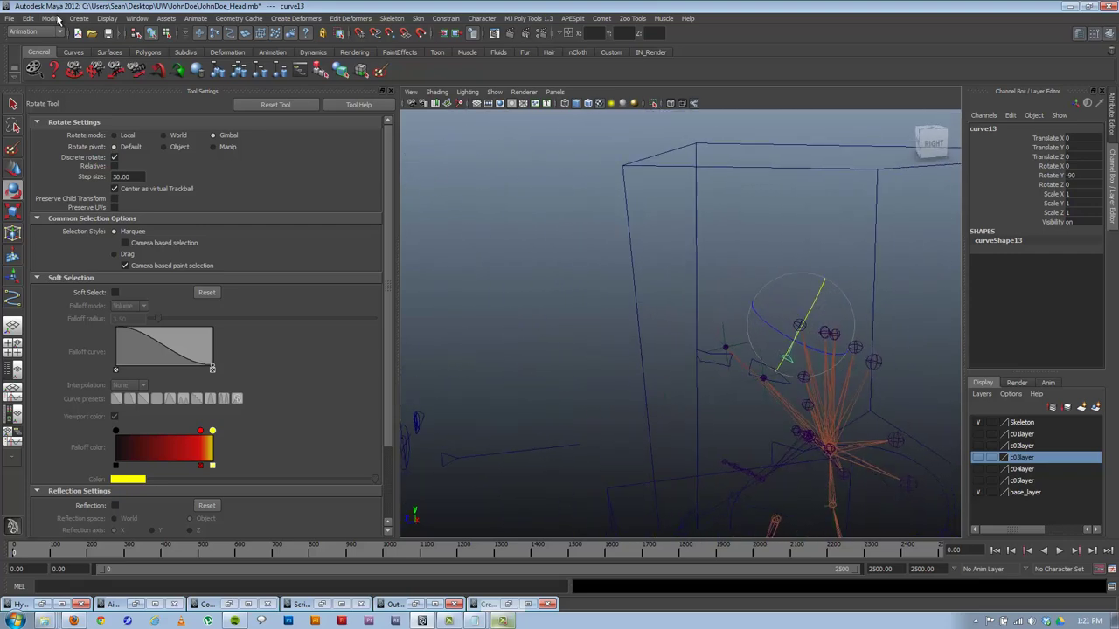
click(58, 19)
click(77, 46)
alt+drag(780, 314, 789, 302)
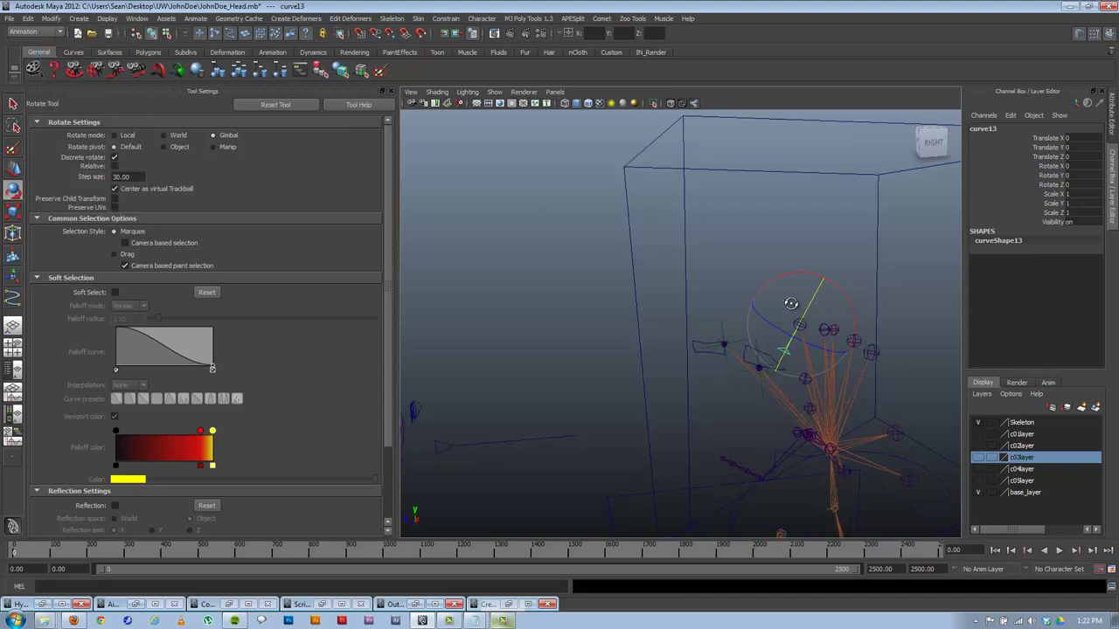
Switch the rotate mode to Local, rotate curve13 to 90 degrees in X, and freeze its transformations
click(129, 135)
drag(838, 288, 624, 349)
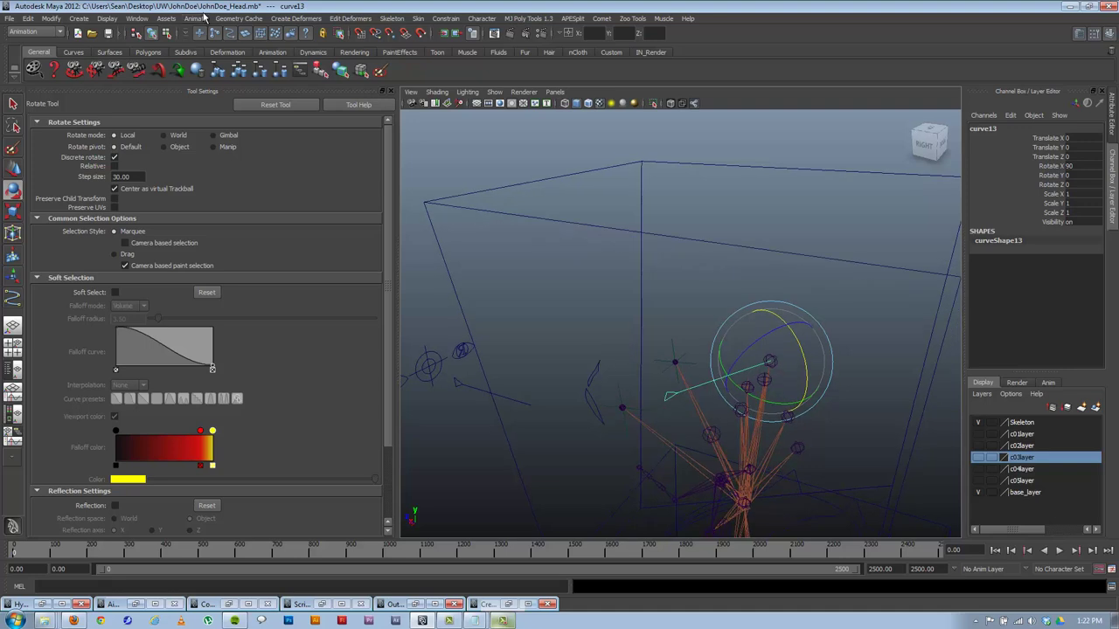
click(51, 19)
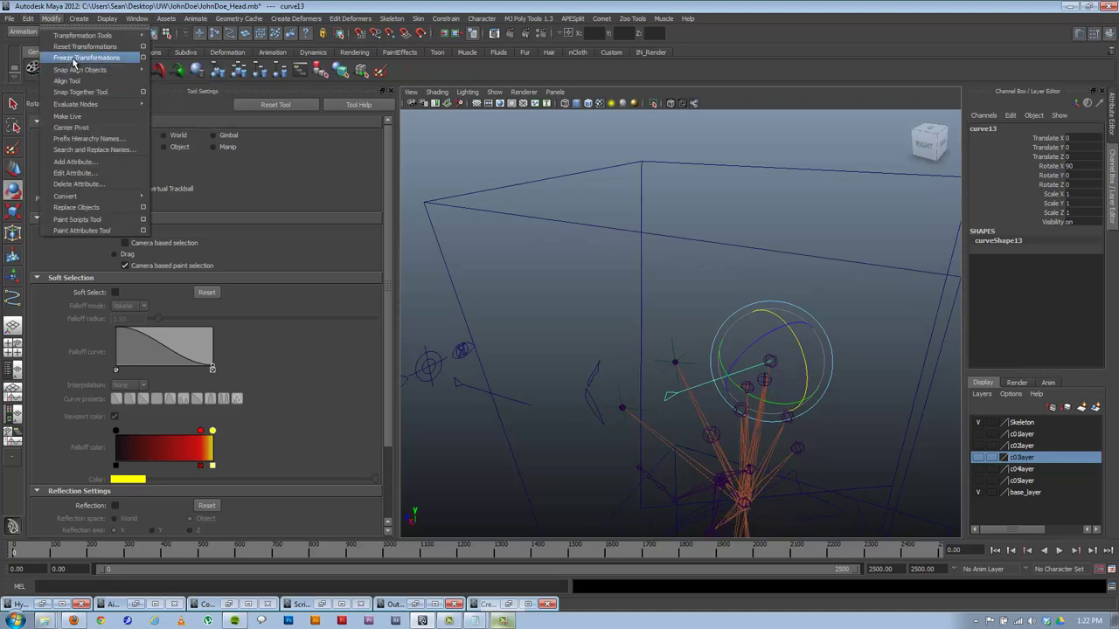
click(73, 59)
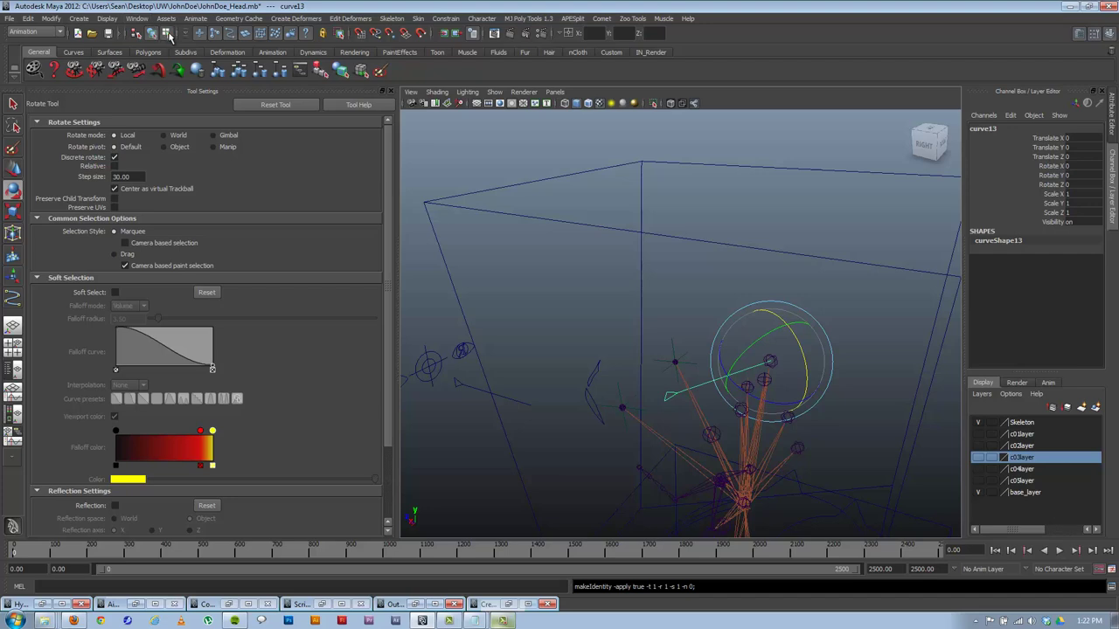
Select the arrowhead control vertices of curve13 in component mode and move them along the line of the curve
click(166, 33)
alt+drag(640, 361, 627, 347)
alt+right_drag(627, 347, 726, 408)
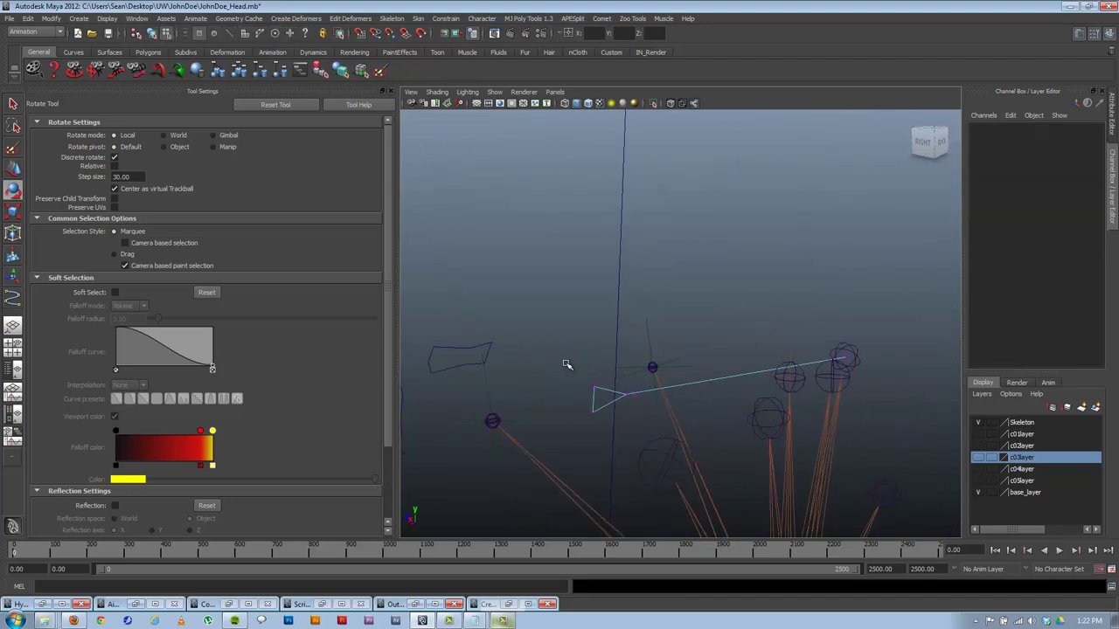
drag(568, 366, 673, 453)
key(w)
alt+drag(639, 393, 607, 368)
drag(706, 399, 721, 378)
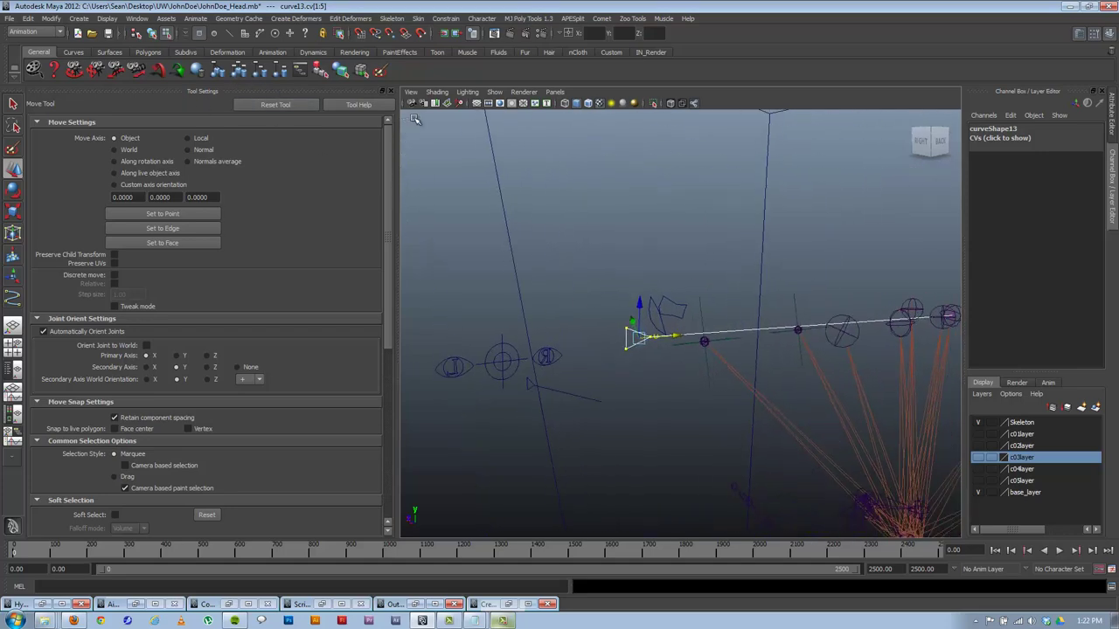
Show polygons in the viewport and check the curve13 arrowhead against the outer brow from front and side angles
click(495, 92)
click(507, 165)
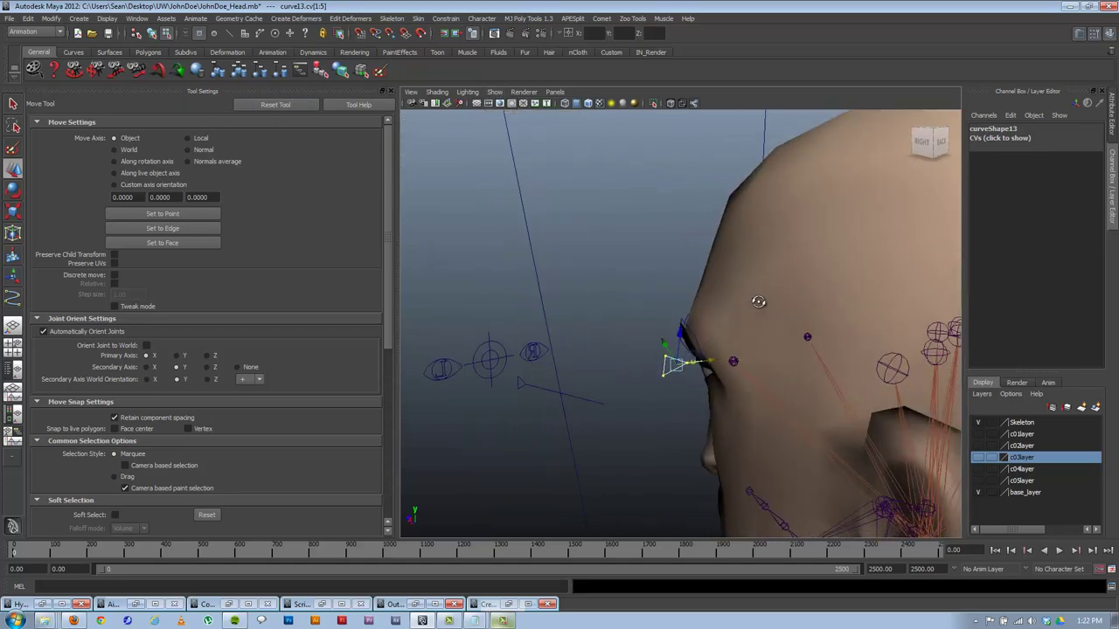
alt+drag(757, 302, 668, 317)
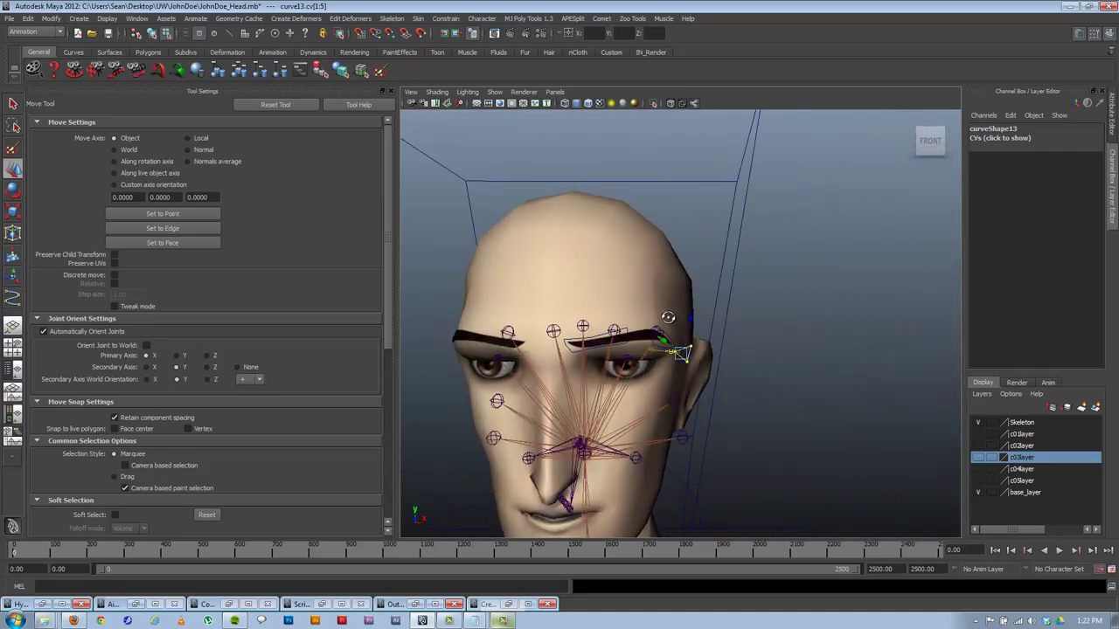
alt+right_drag(667, 318, 857, 424)
mouse_move(665, 359)
alt+mouse_down()
mouse_move(550, 359)
mouse_move(673, 350)
alt+mouse_up()
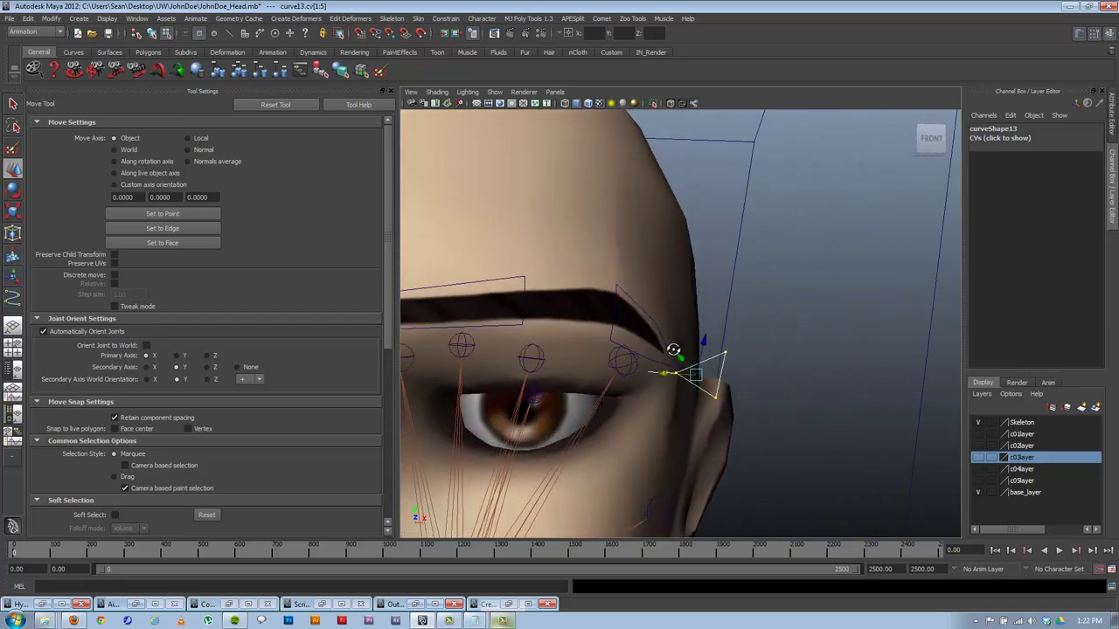
alt+right_drag(673, 350, 578, 336)
alt+drag(675, 305, 590, 314)
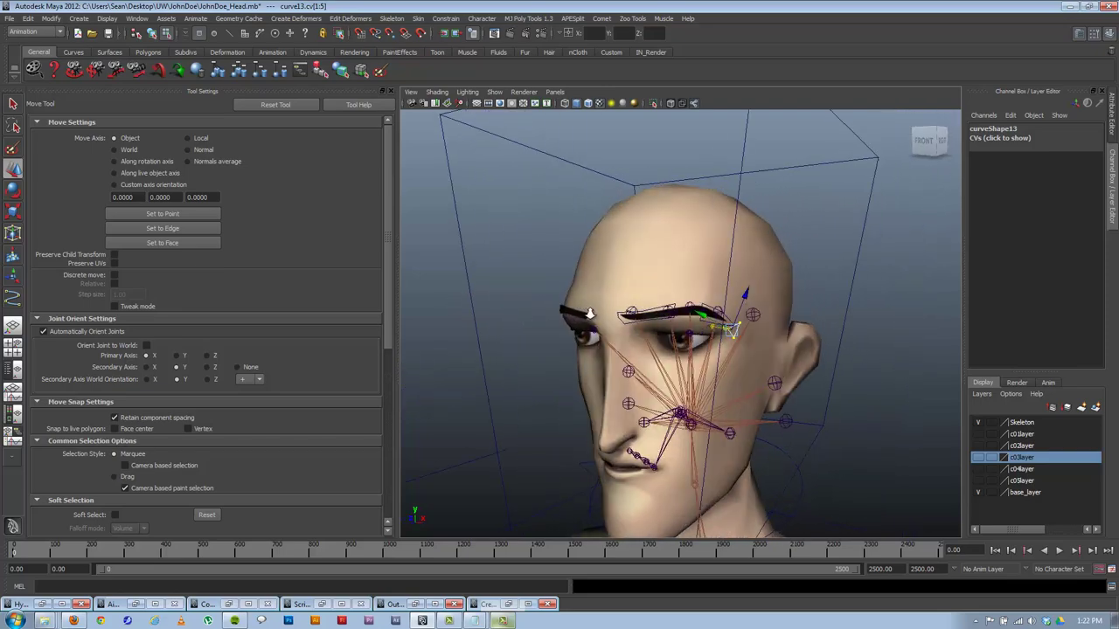
alt+right_drag(590, 314, 686, 319)
alt+drag(686, 319, 759, 334)
Return to object mode, select the lf_browOut_JNT joint, and hide polygons in the viewport
click(627, 281)
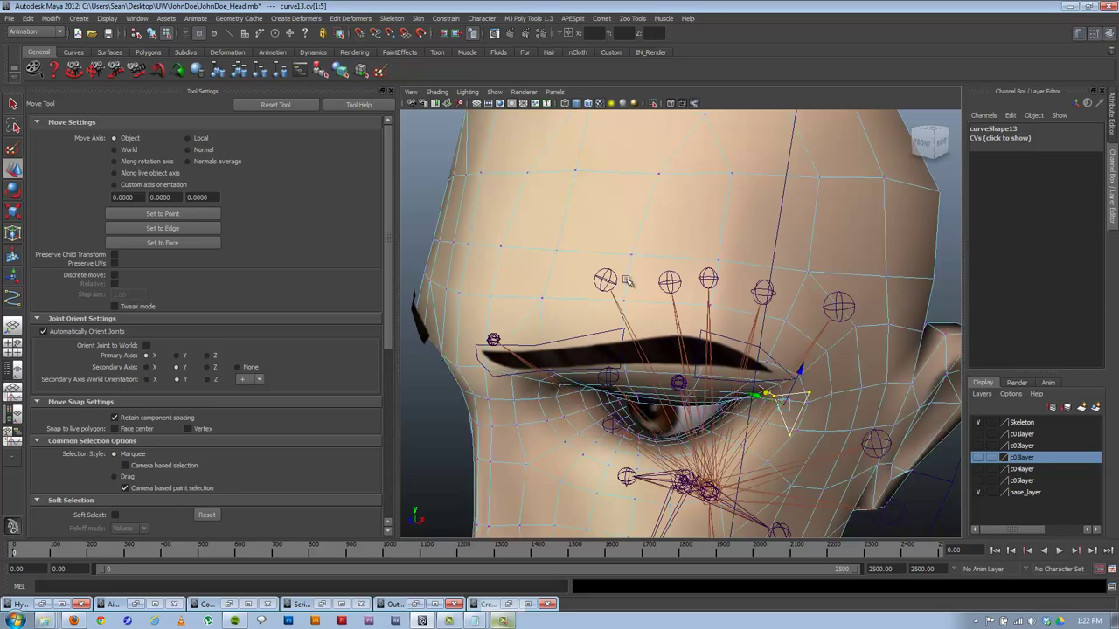
click(526, 251)
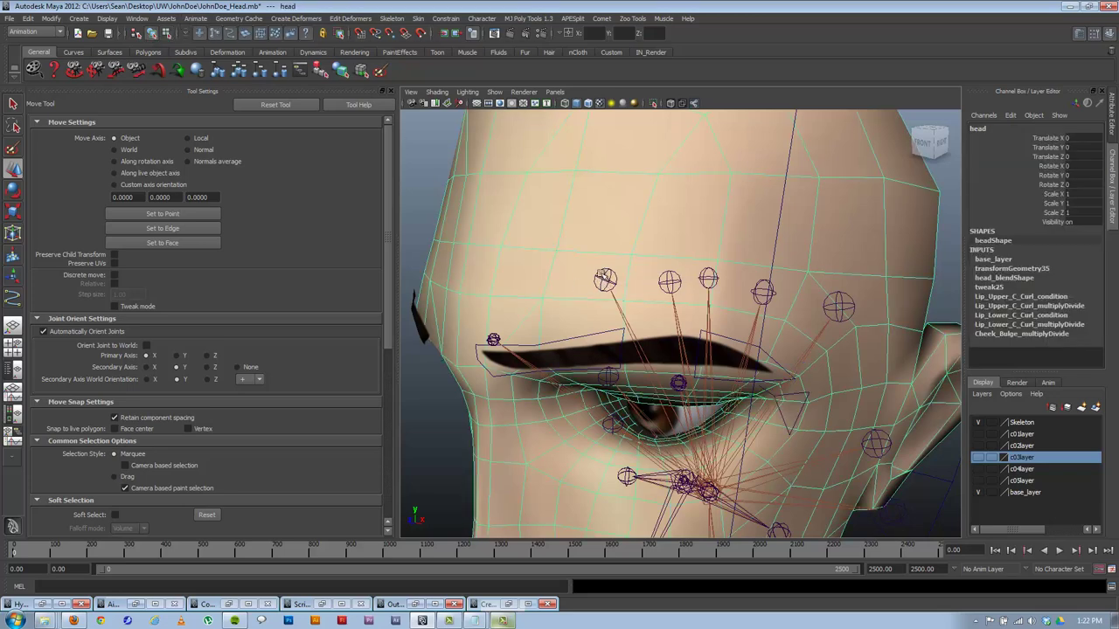
click(605, 278)
click(495, 92)
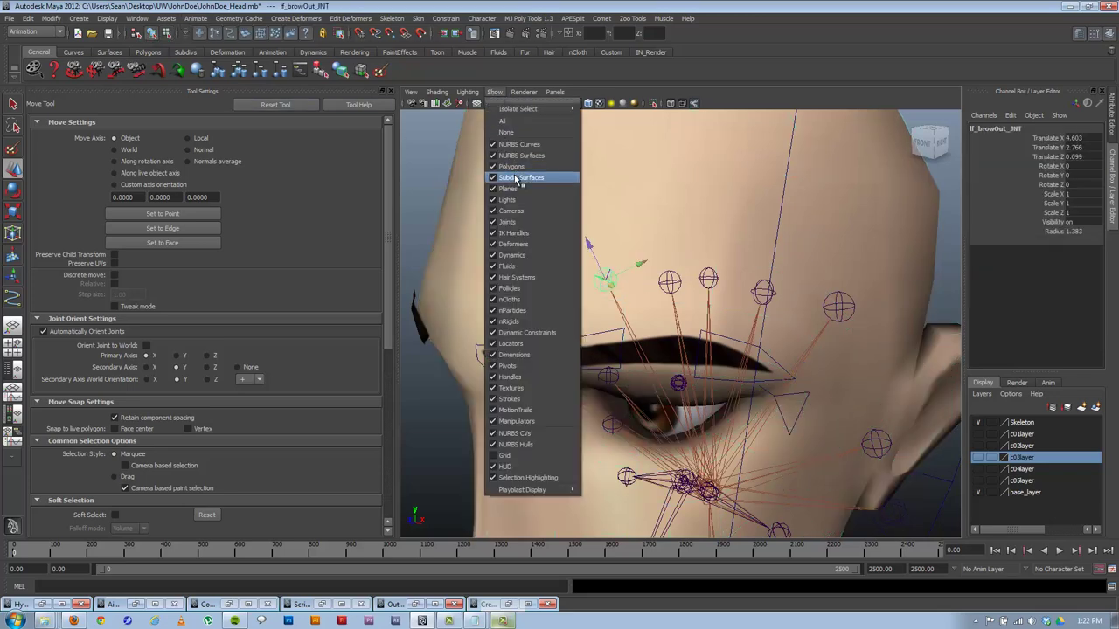
click(514, 166)
alt+drag(638, 289, 661, 288)
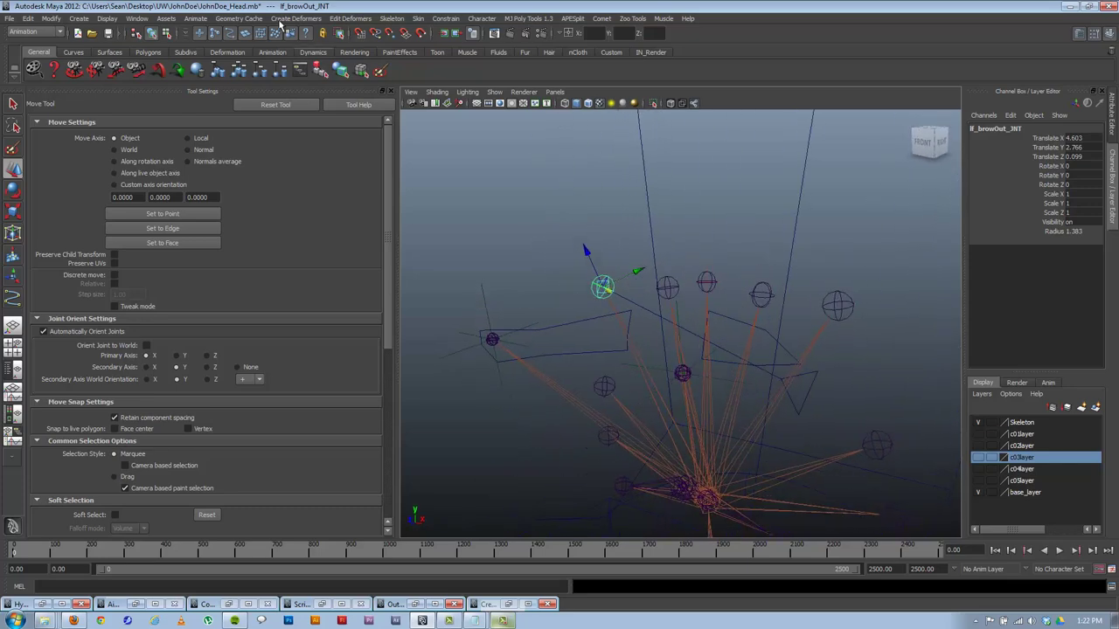
Use component mode with miscellaneous components enabled to inspect the local rotation axis of the right outer brow joint
click(165, 34)
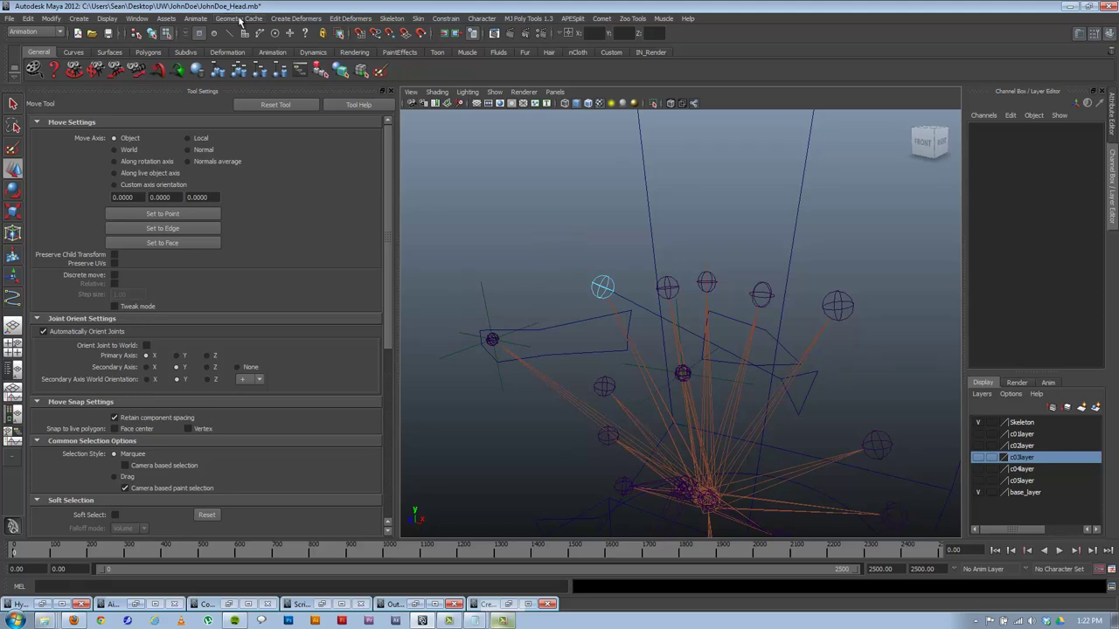
click(305, 33)
alt+drag(646, 292, 690, 288)
click(812, 300)
Show polygons again, return to object mode, and select the rt_browOut_JNT joint
click(495, 92)
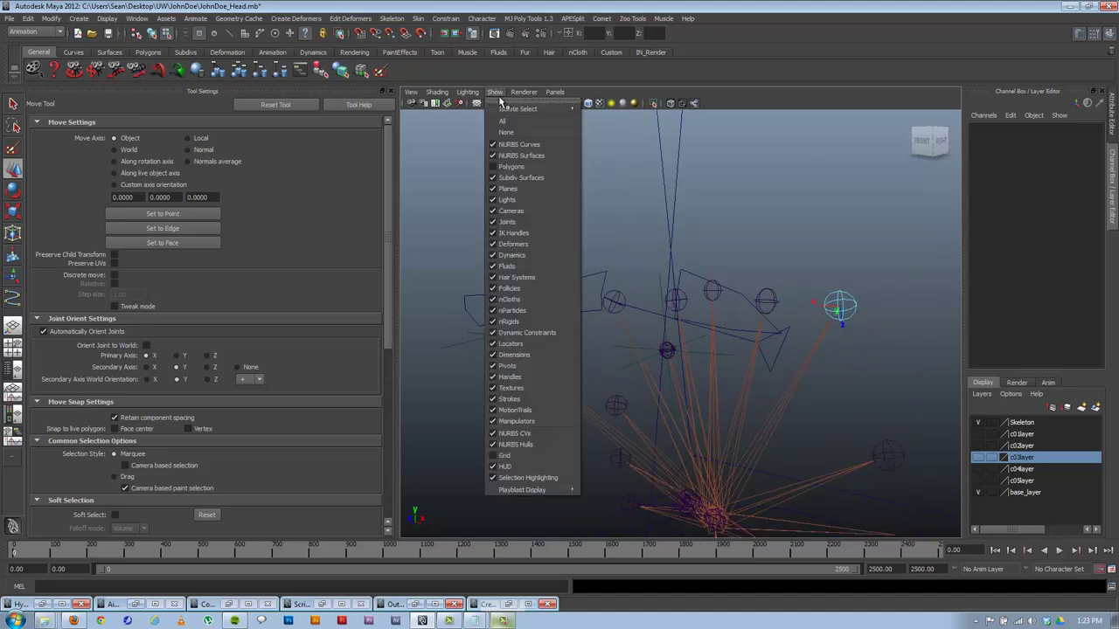
click(511, 168)
alt+drag(682, 250, 735, 260)
alt+right_drag(734, 260, 665, 249)
click(785, 309)
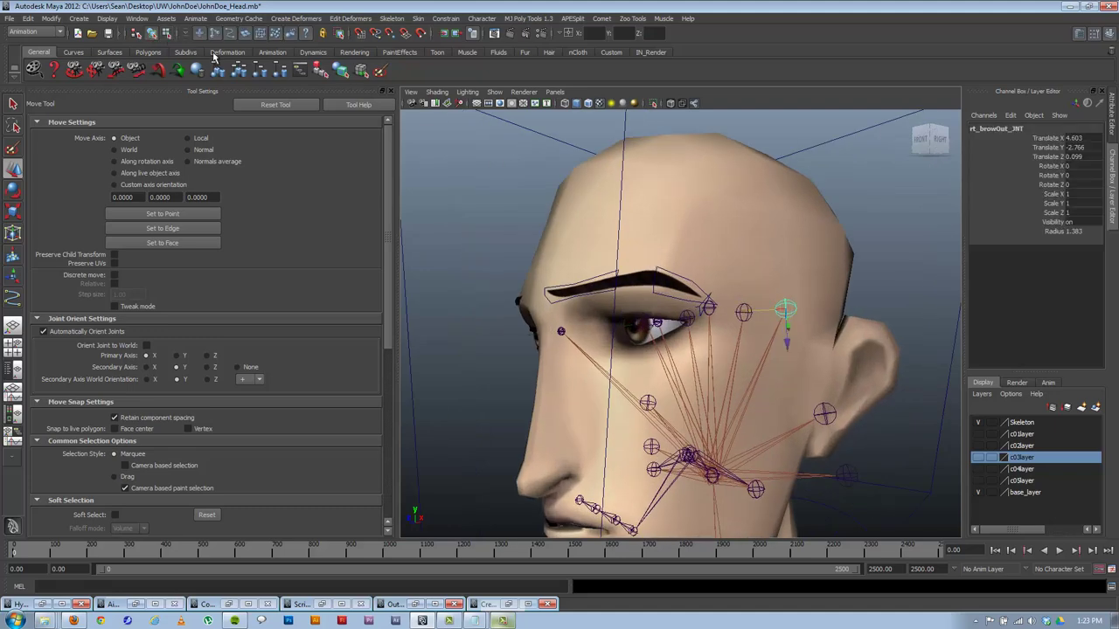
Examine the brow control curves and joints against the head model from several angles and distances
alt+drag(785, 289, 749, 302)
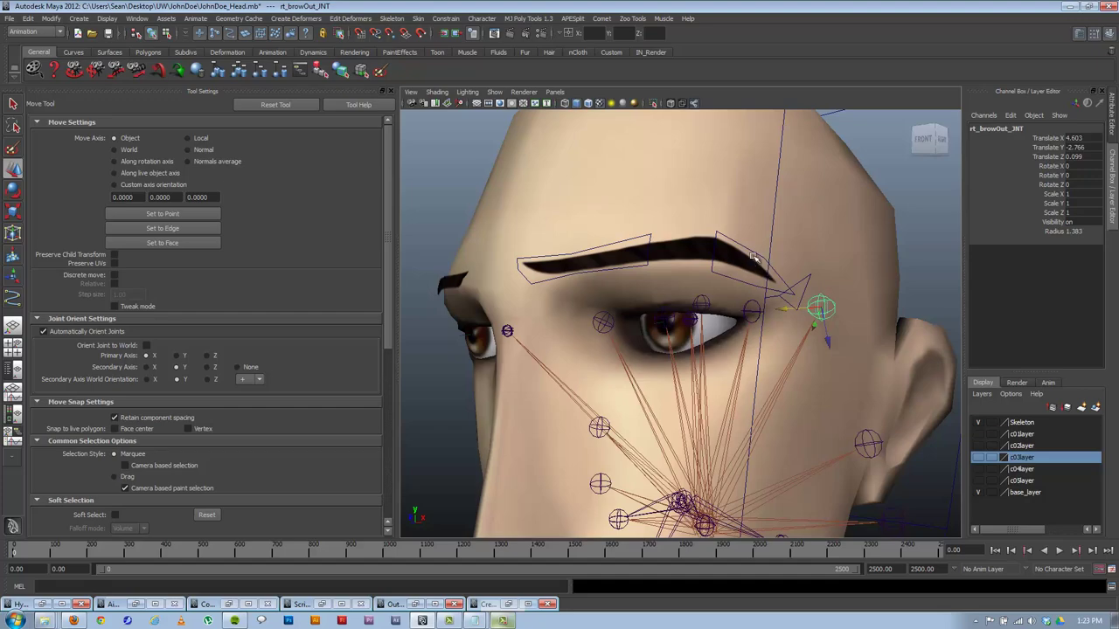
mouse_move(750, 262)
alt+mouse_down()
mouse_move(710, 269)
mouse_move(748, 277)
mouse_move(712, 282)
mouse_move(742, 278)
alt+mouse_up()
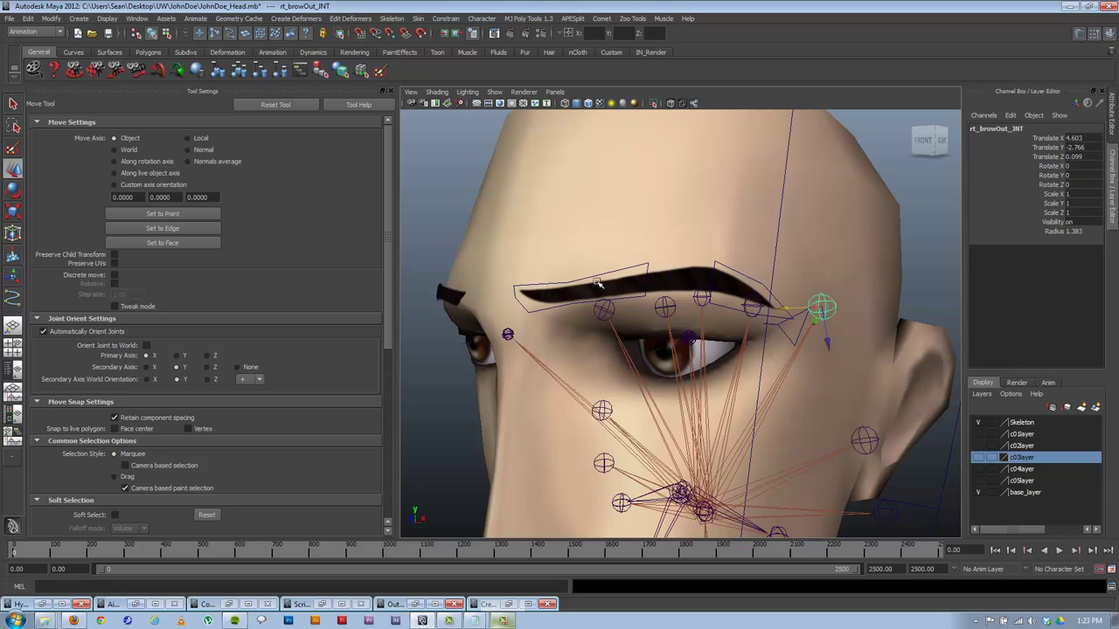
alt+drag(659, 285, 616, 288)
alt+right_drag(616, 288, 407, 286)
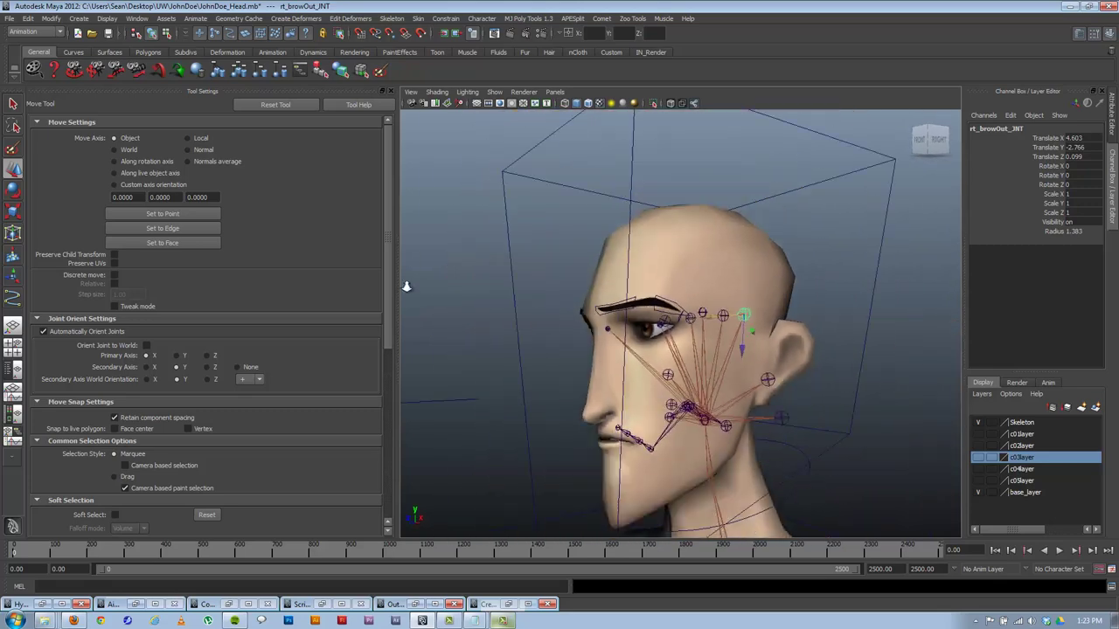
alt+drag(407, 286, 549, 367)
alt+drag(622, 348, 651, 336)
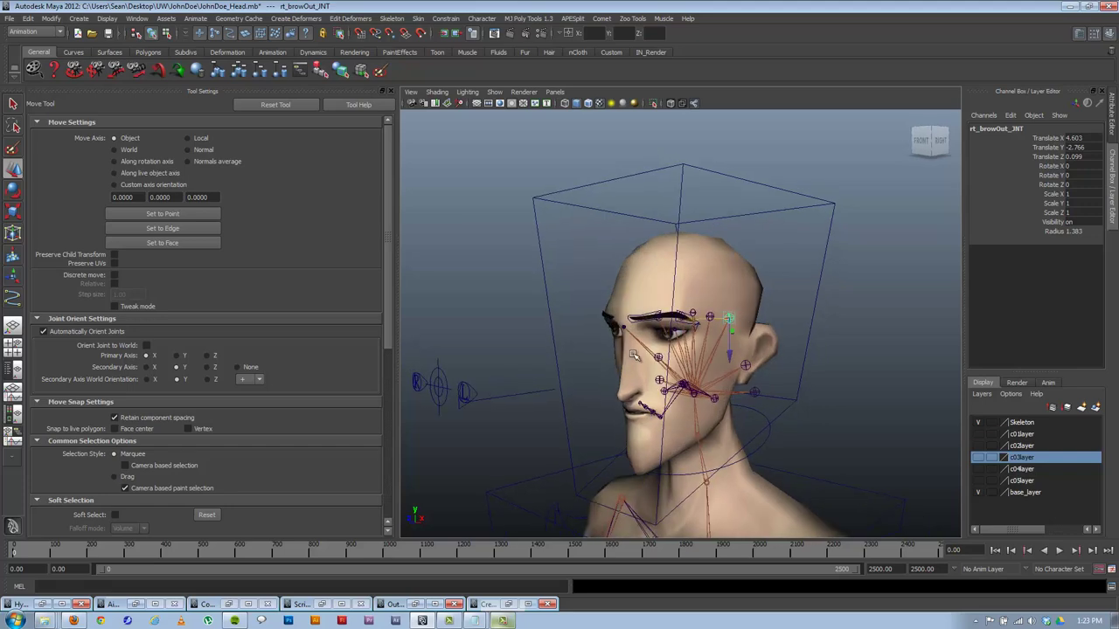
alt+right_drag(652, 336, 752, 382)
alt+drag(660, 333, 680, 306)
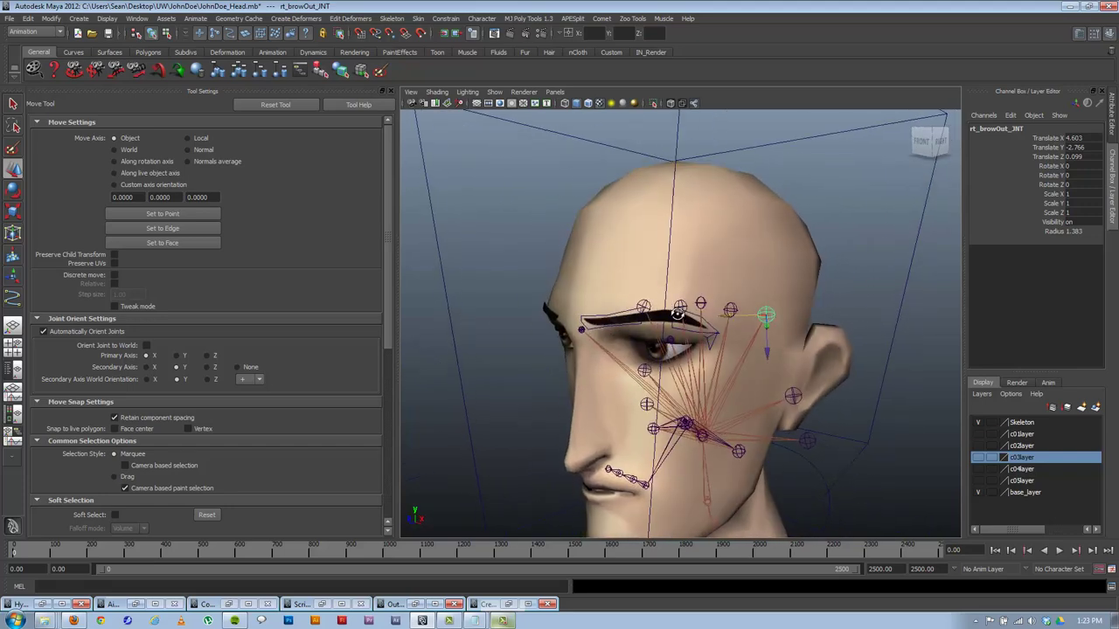
alt+right_drag(680, 306, 715, 335)
Hide polygons and parent the outer brow outline curve11 under the lf_browOut_ctGRP group
click(494, 93)
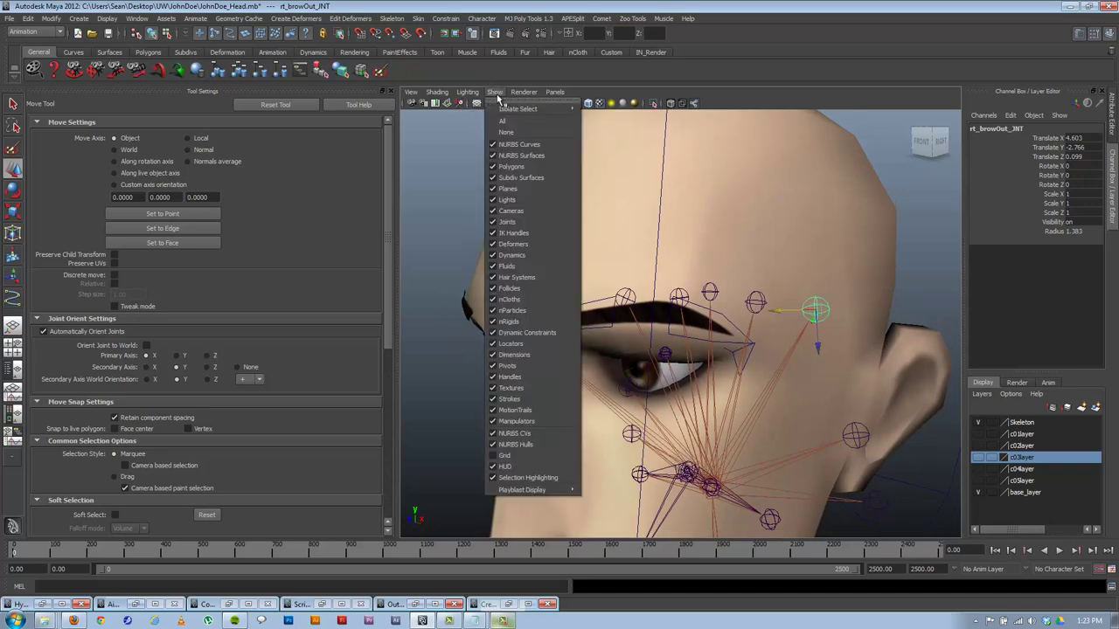
click(511, 166)
alt+drag(741, 306, 595, 343)
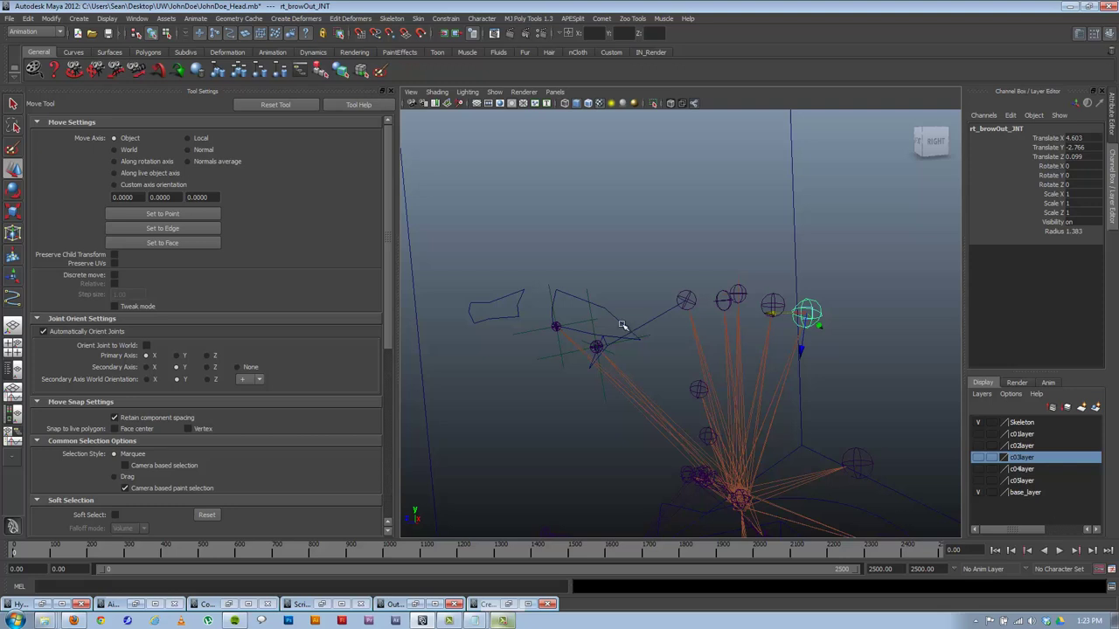
click(622, 326)
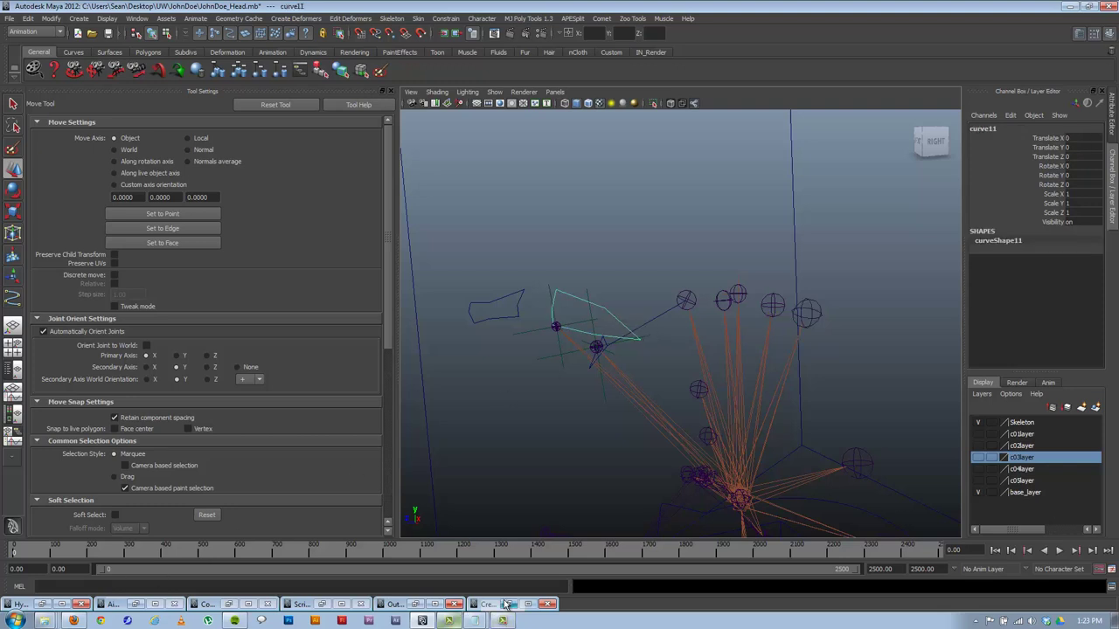
click(398, 604)
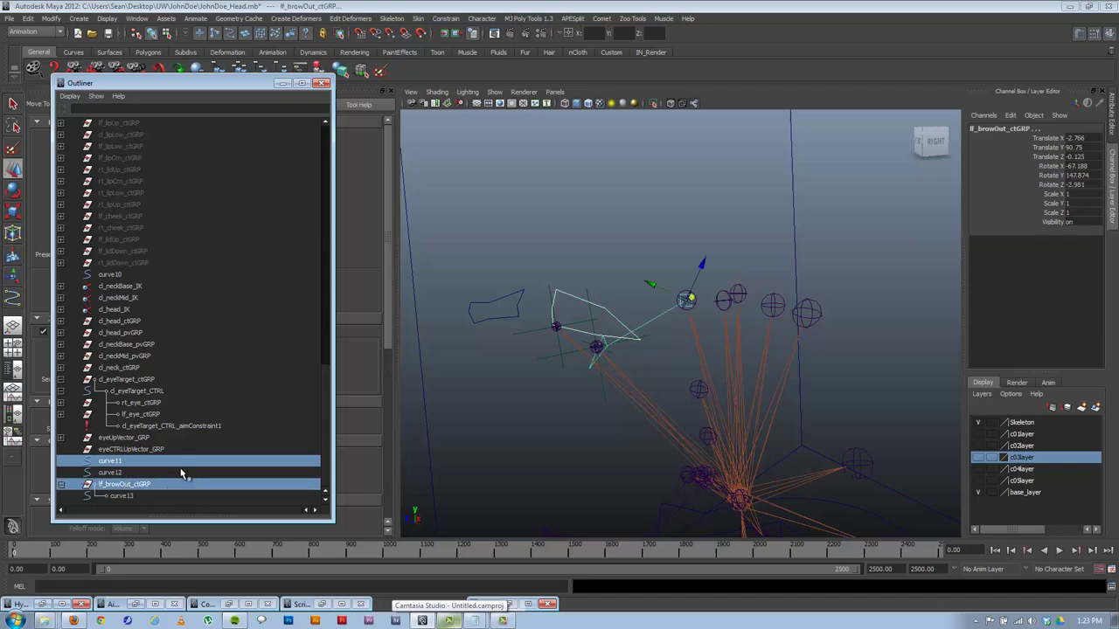
middle_drag(181, 462, 181, 481)
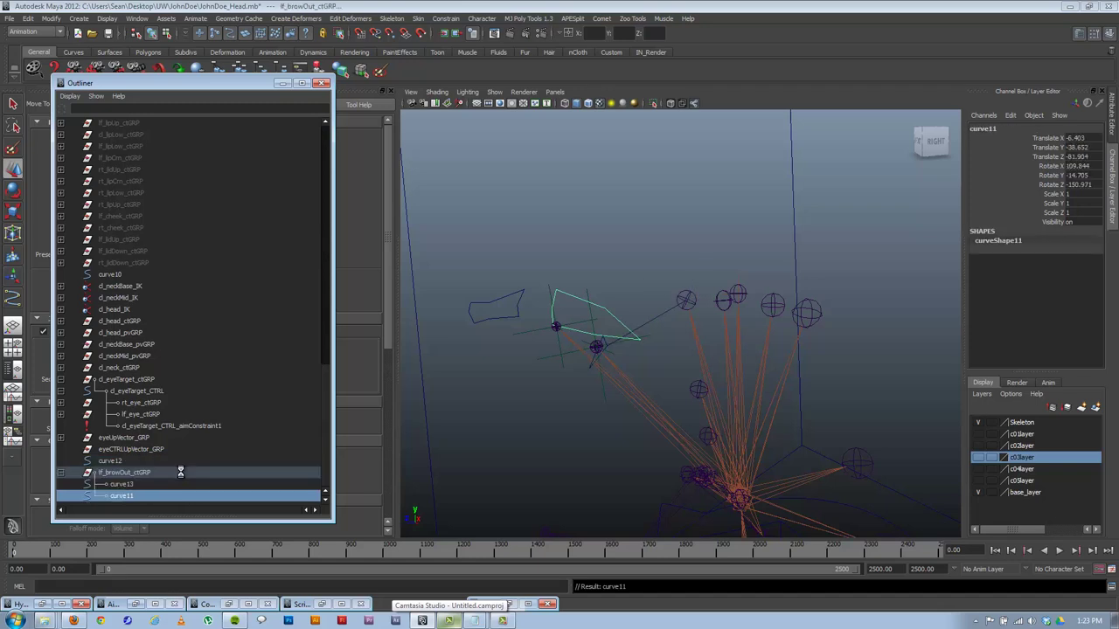
Freeze the transformations of curve11 under lf_browOut_ctGRP and check it against curve13
click(122, 473)
click(119, 495)
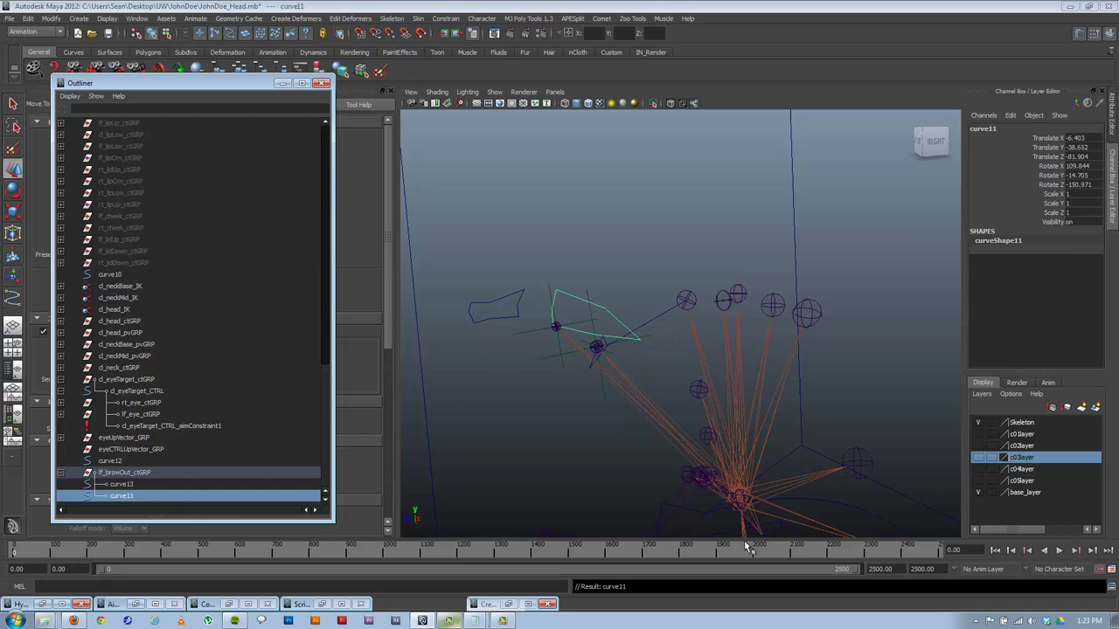
click(53, 18)
click(69, 60)
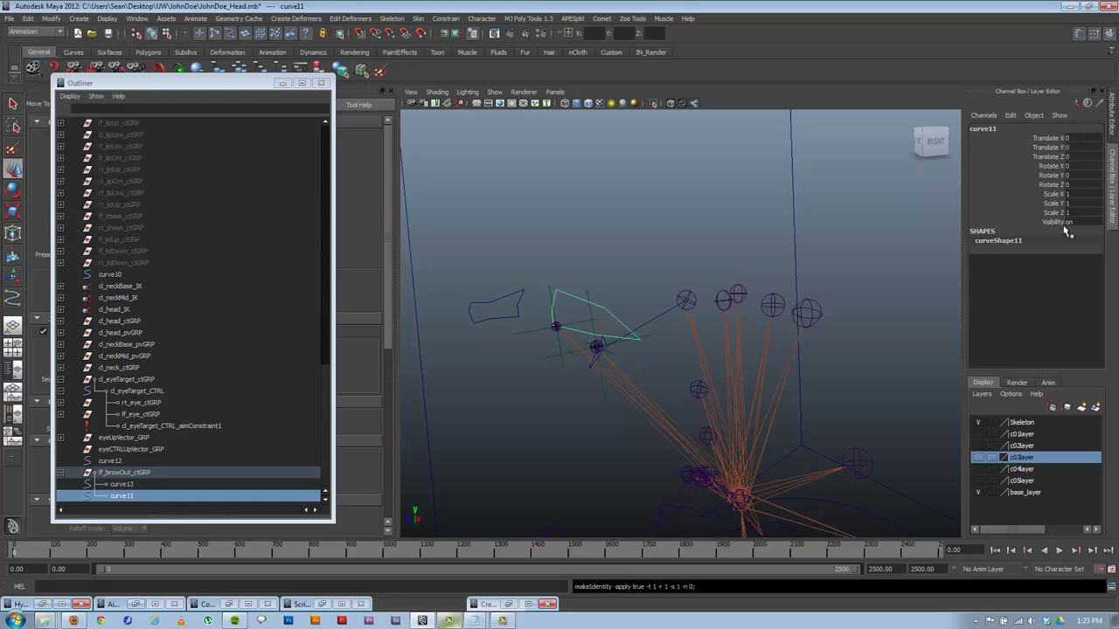
click(52, 18)
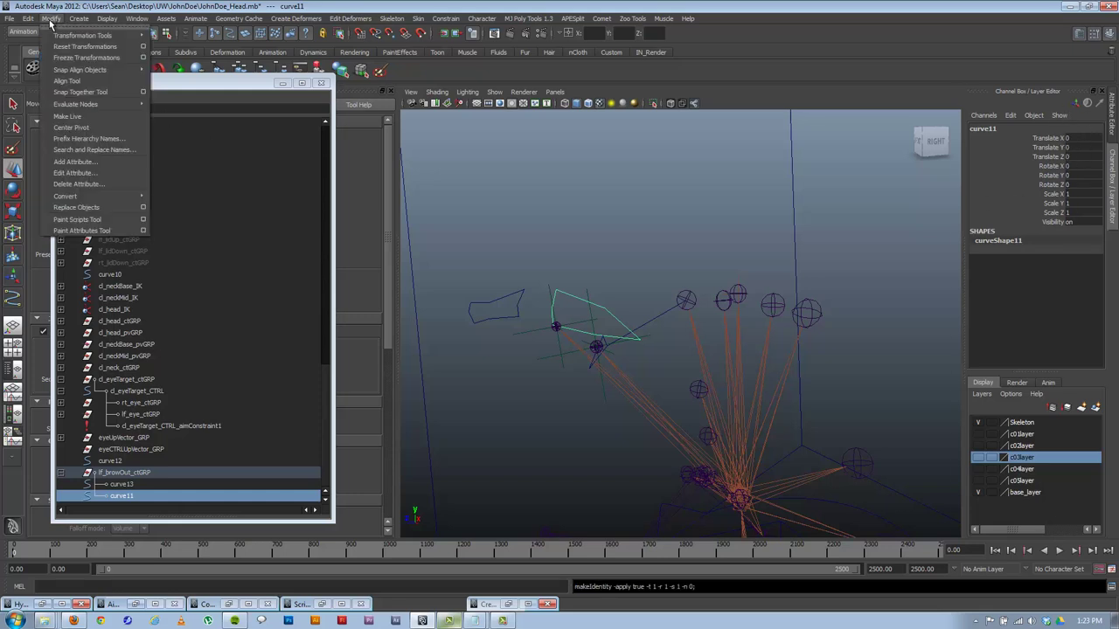
click(56, 54)
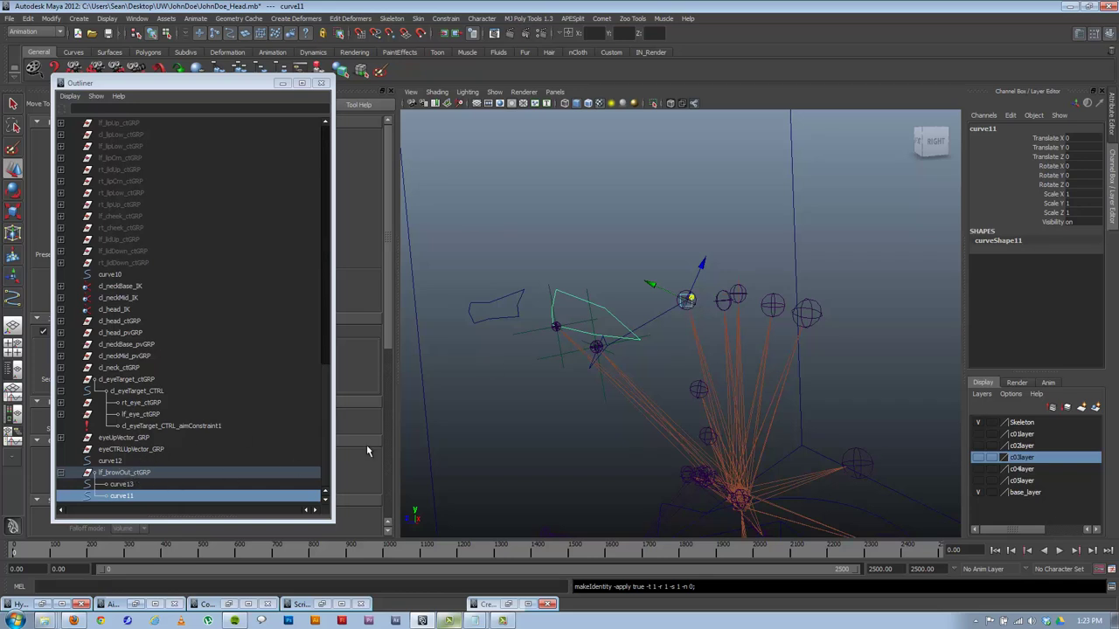
click(651, 324)
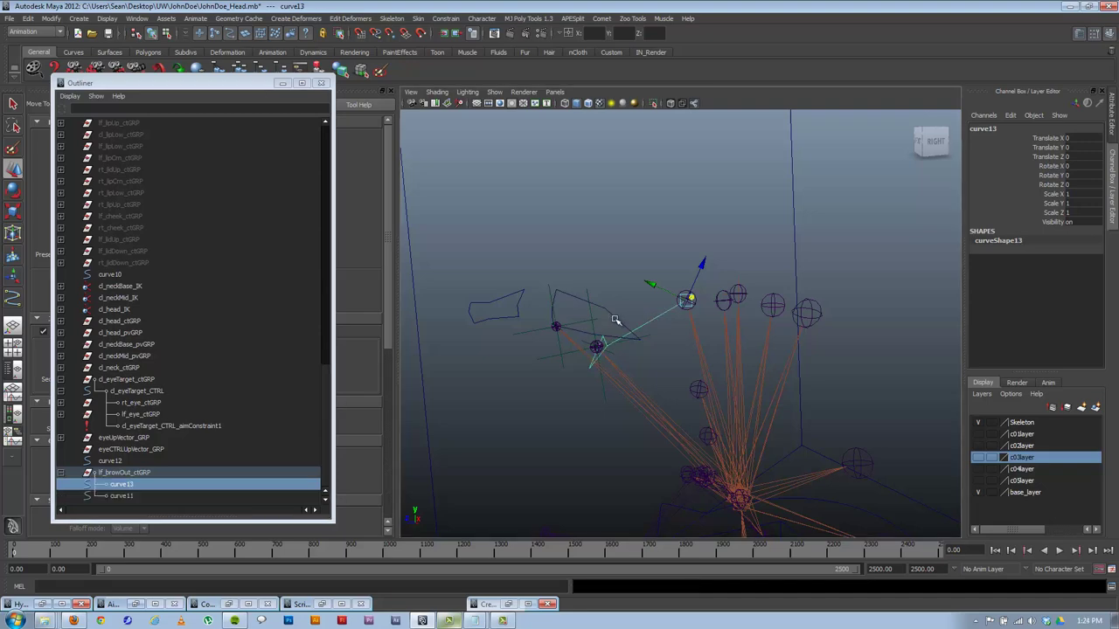
click(615, 319)
Parent the curveShape11 shape under curve13 with the MEL command "parent -shape -relative curveShape11 curve13"
alt+drag(617, 307, 548, 356)
click(123, 486)
click(122, 496)
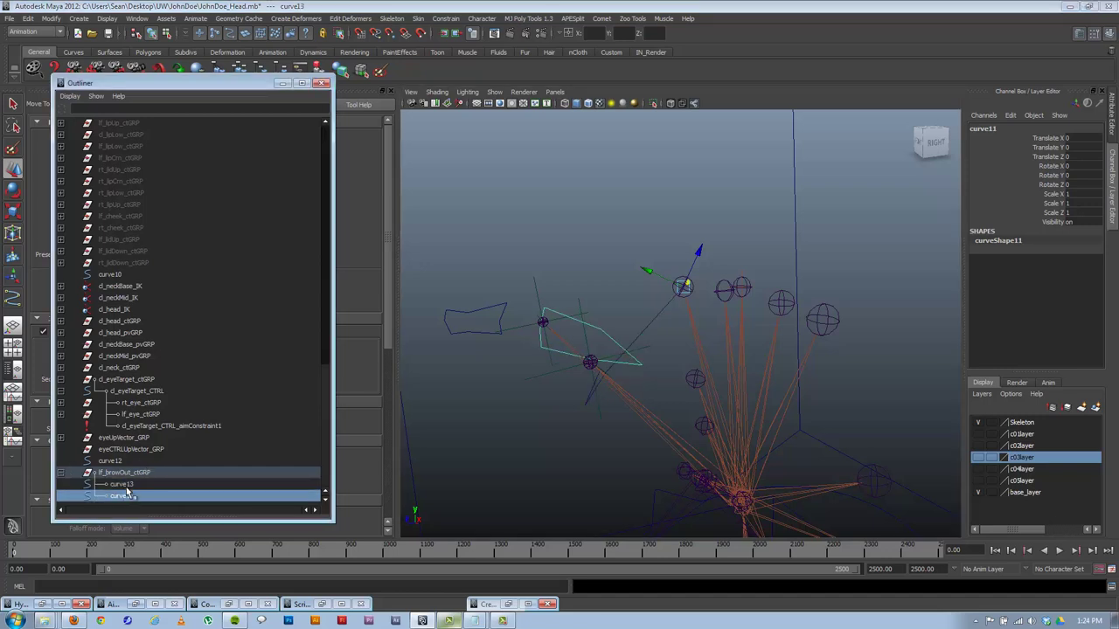
alt+drag(560, 344, 579, 334)
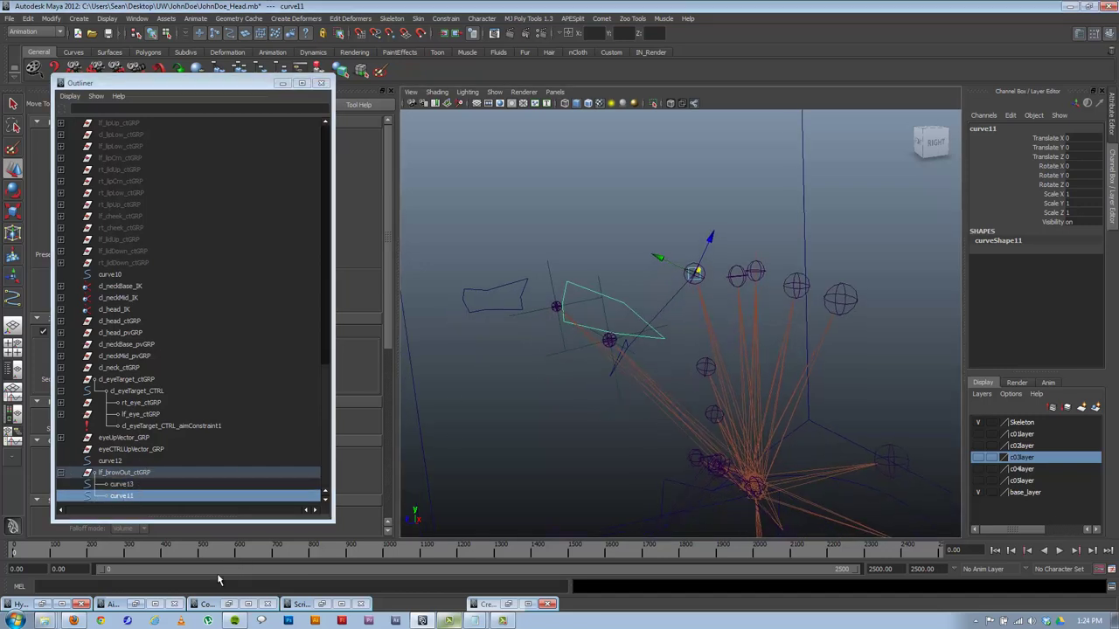
click(220, 584)
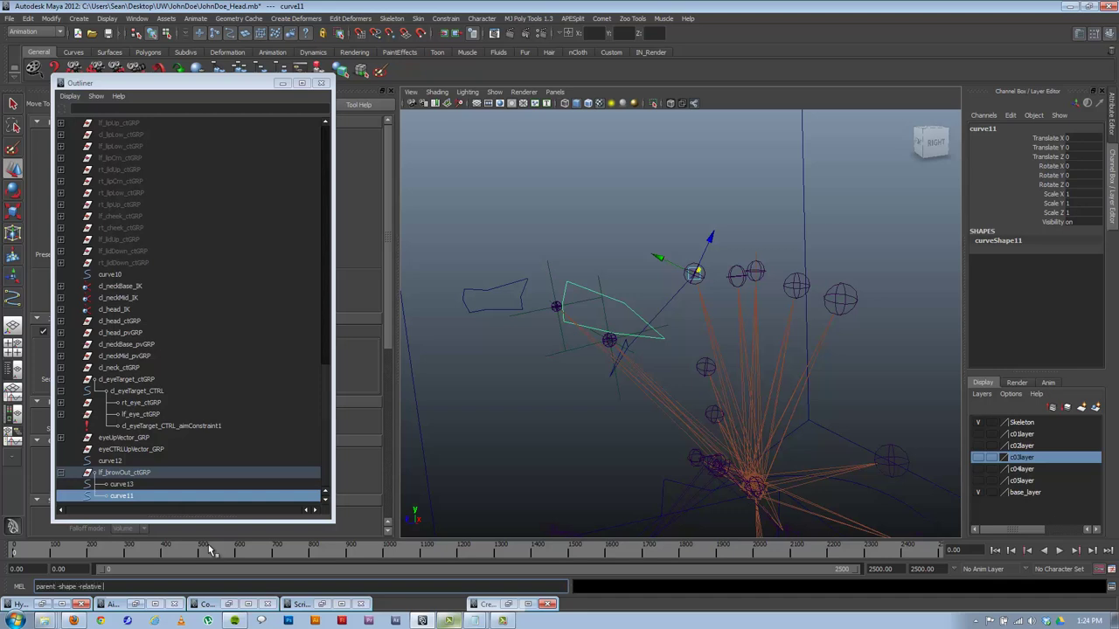
double_click(1002, 241)
key(ctrl+c)
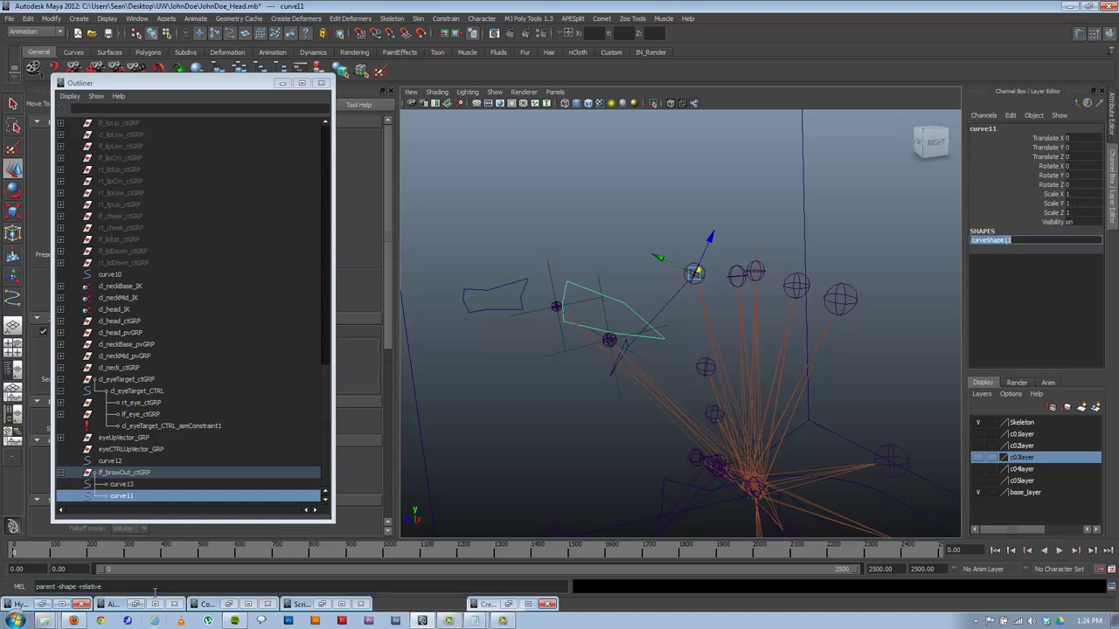
click(154, 587)
key(ctrl+v)
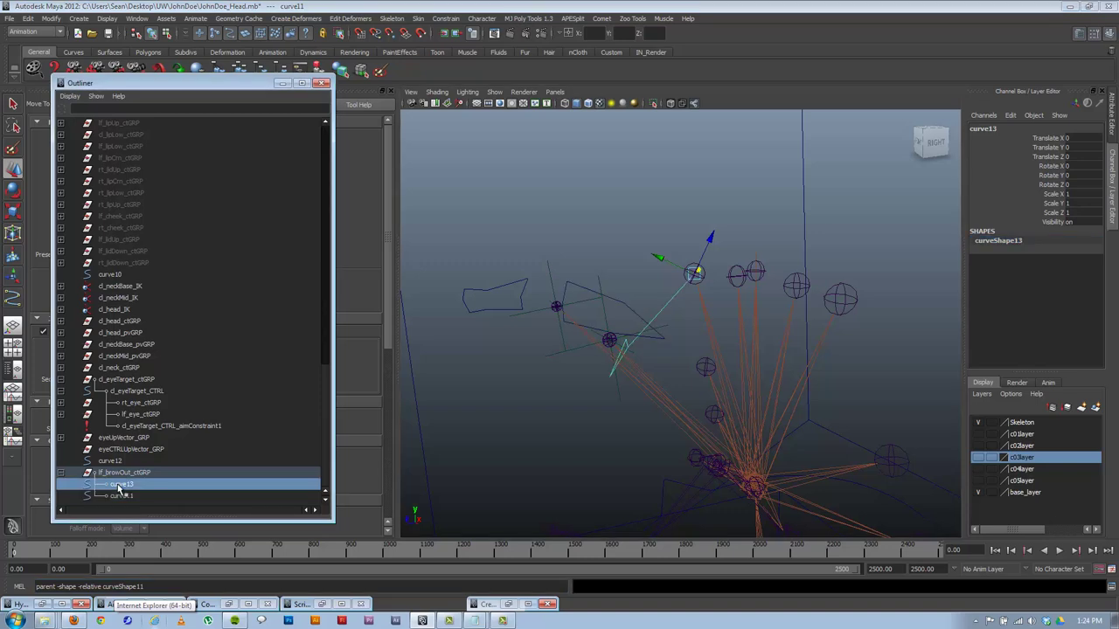
double_click(136, 485)
click(167, 587)
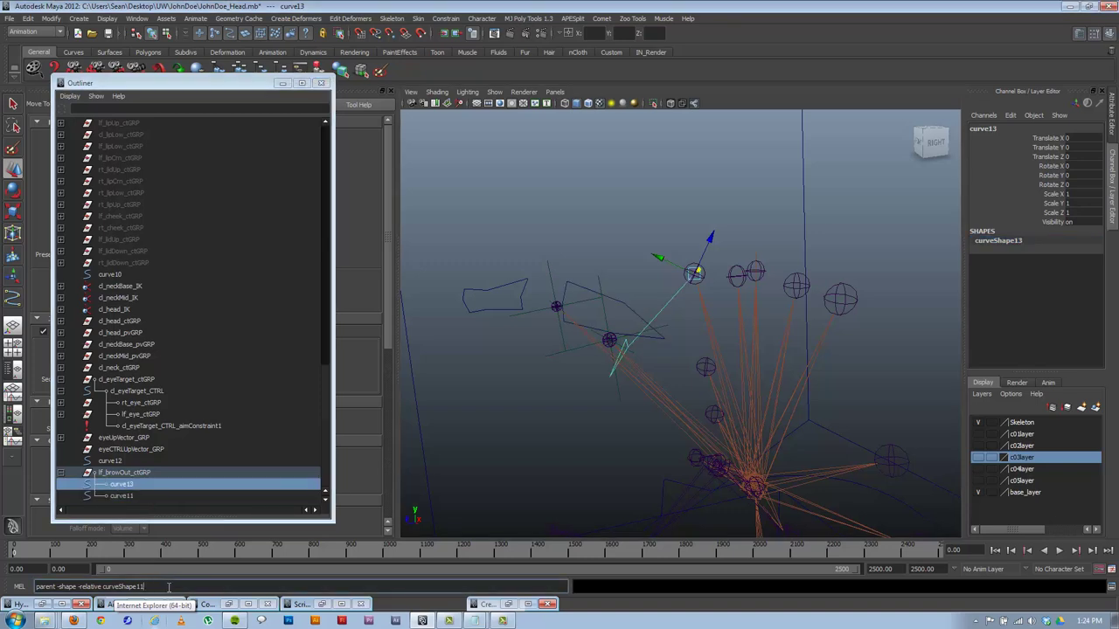
key(ctrl+a)
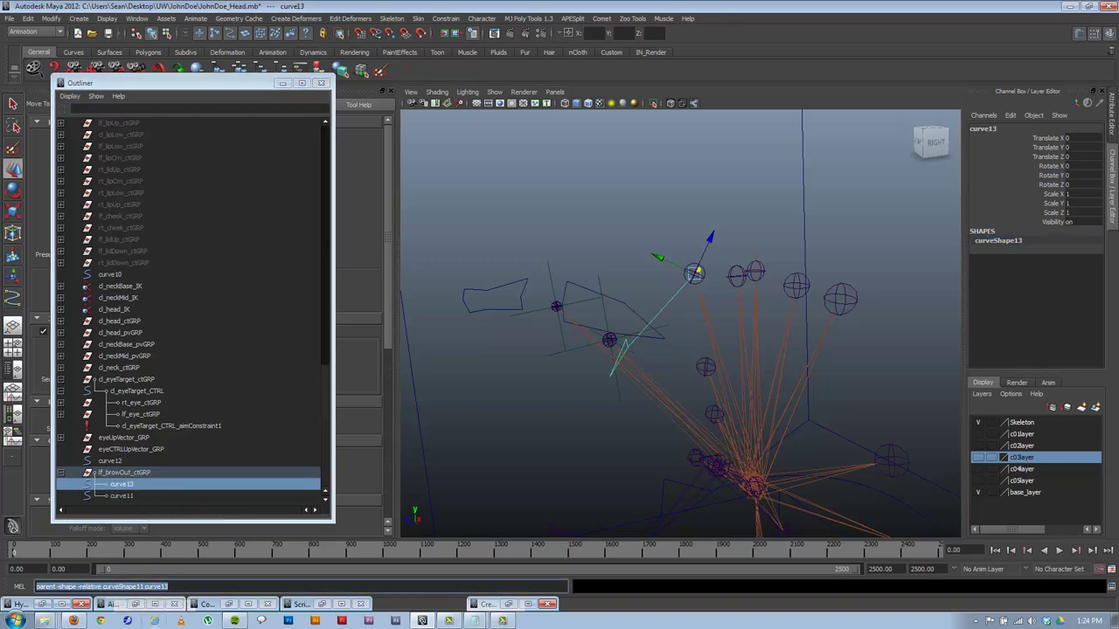
key(Return)
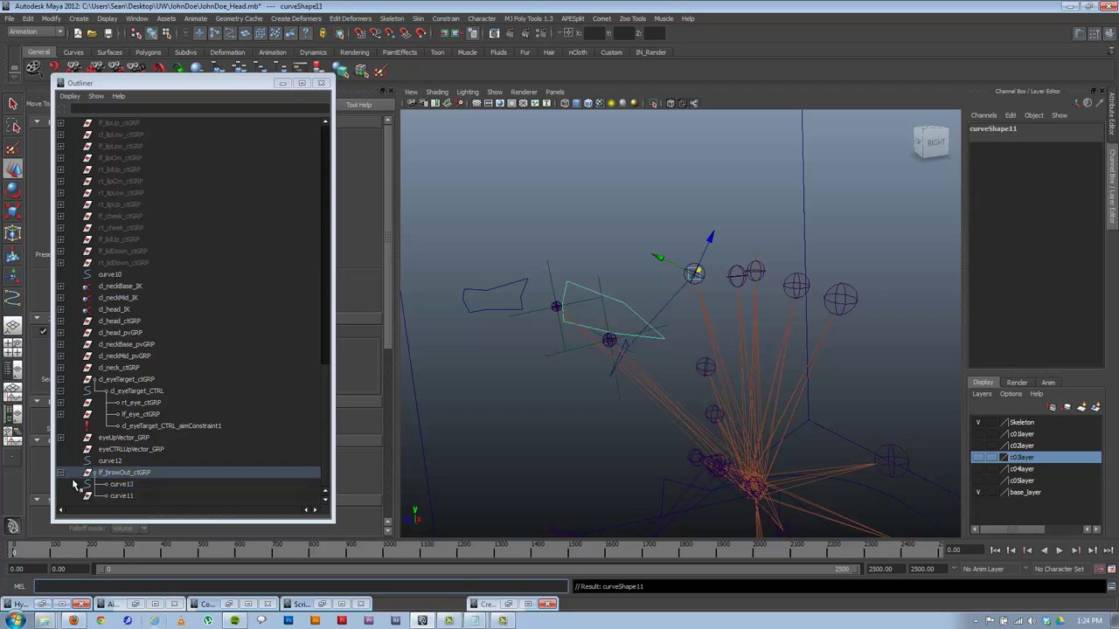
Delete the emptied curve11 node from lf_browOut_ctGRP and select the combined curve13
click(109, 496)
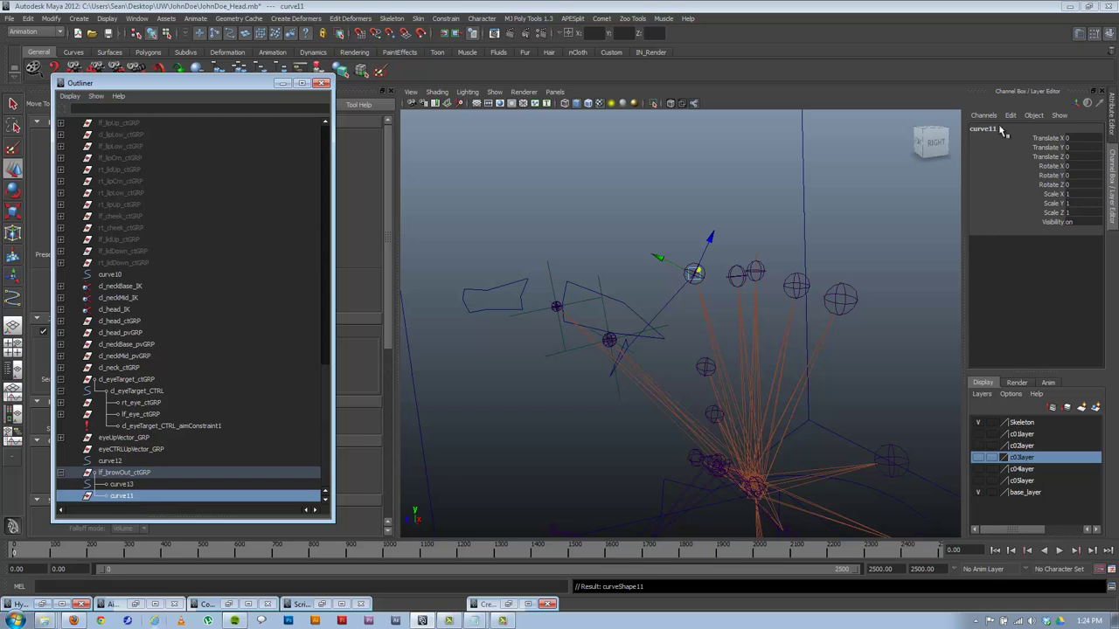
key(Delete)
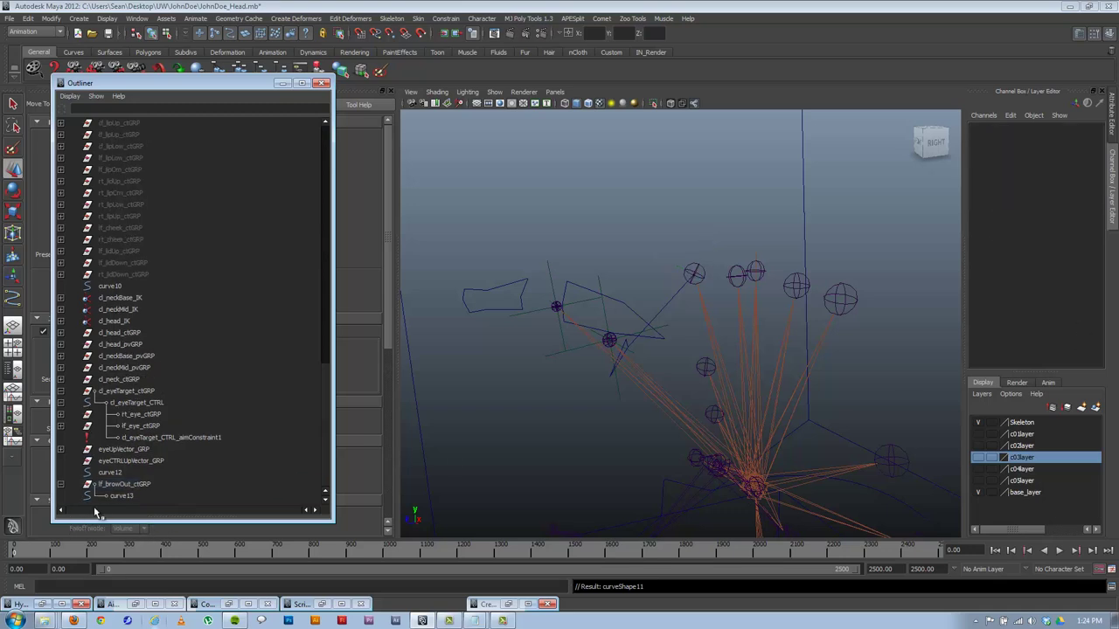
click(120, 495)
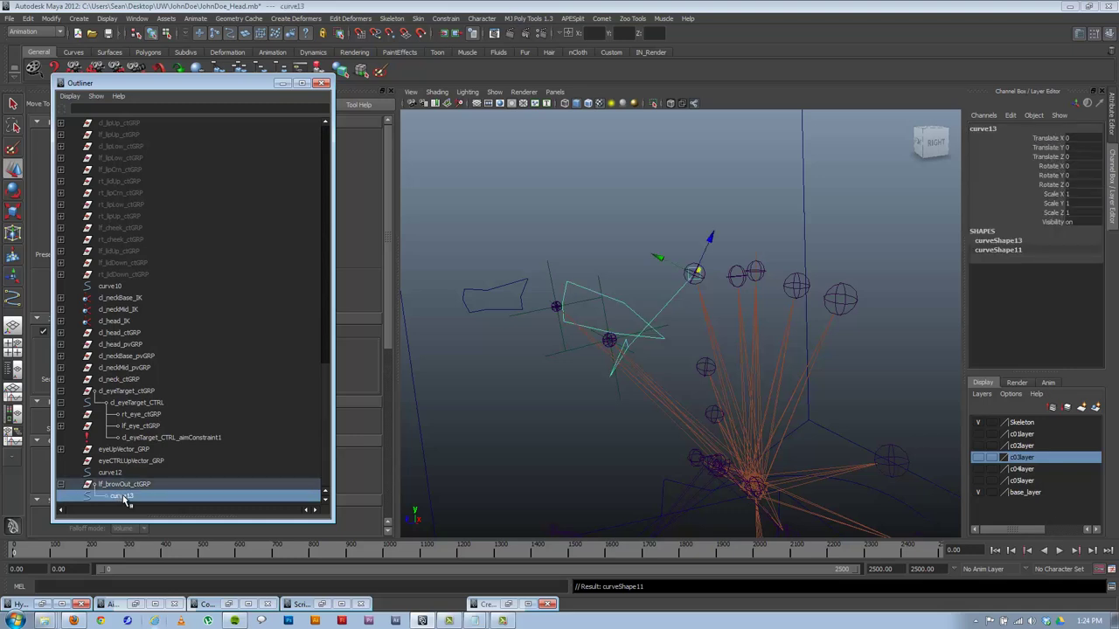
Rename the combined curve13 as lf_browOut_CTRL, basing the name on the left outer brow joint
double_click(991, 128)
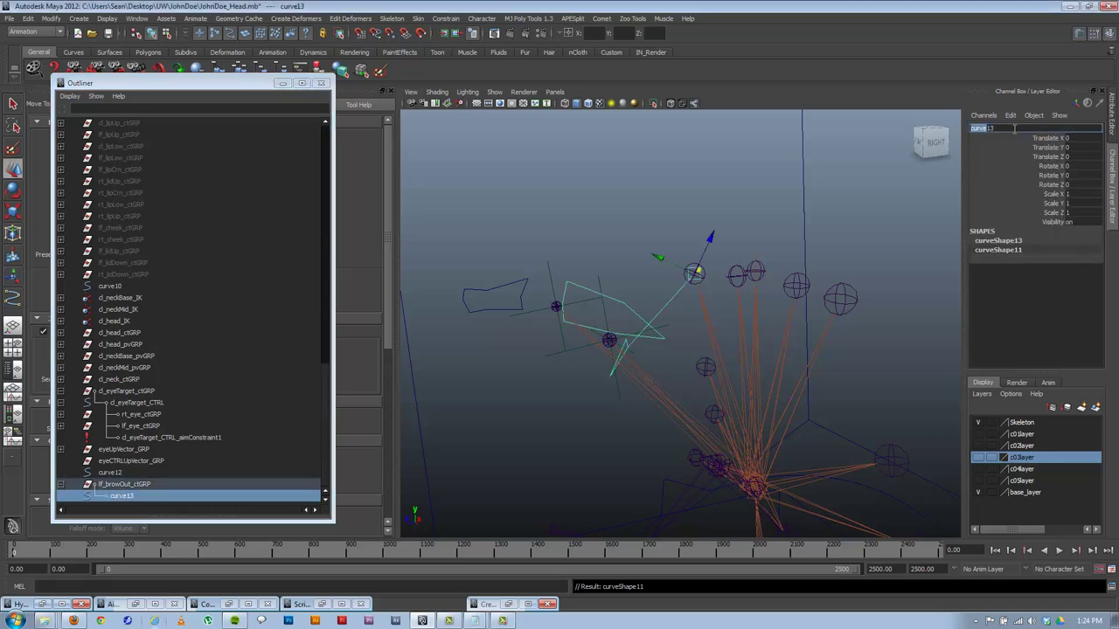
key(End)
click(704, 280)
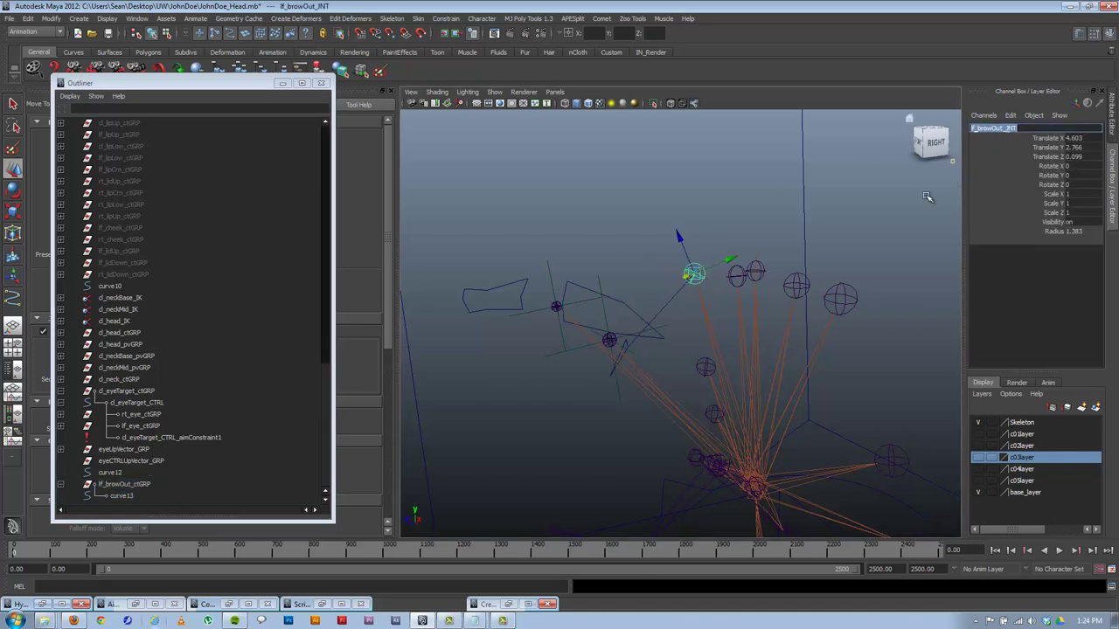
click(663, 324)
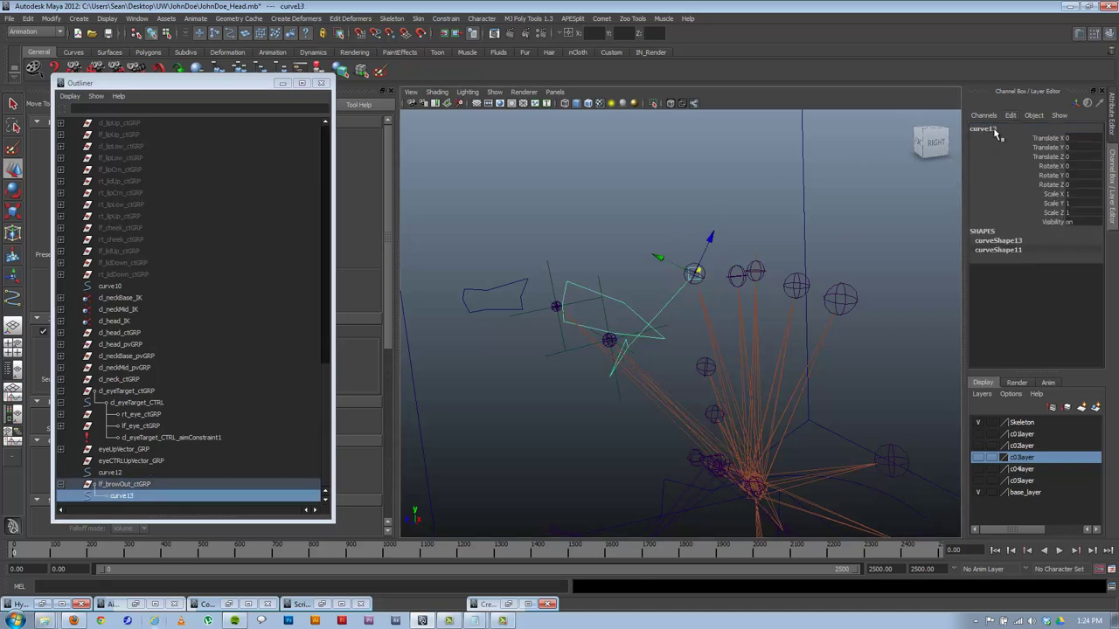
text(lf_browOut_JNT)
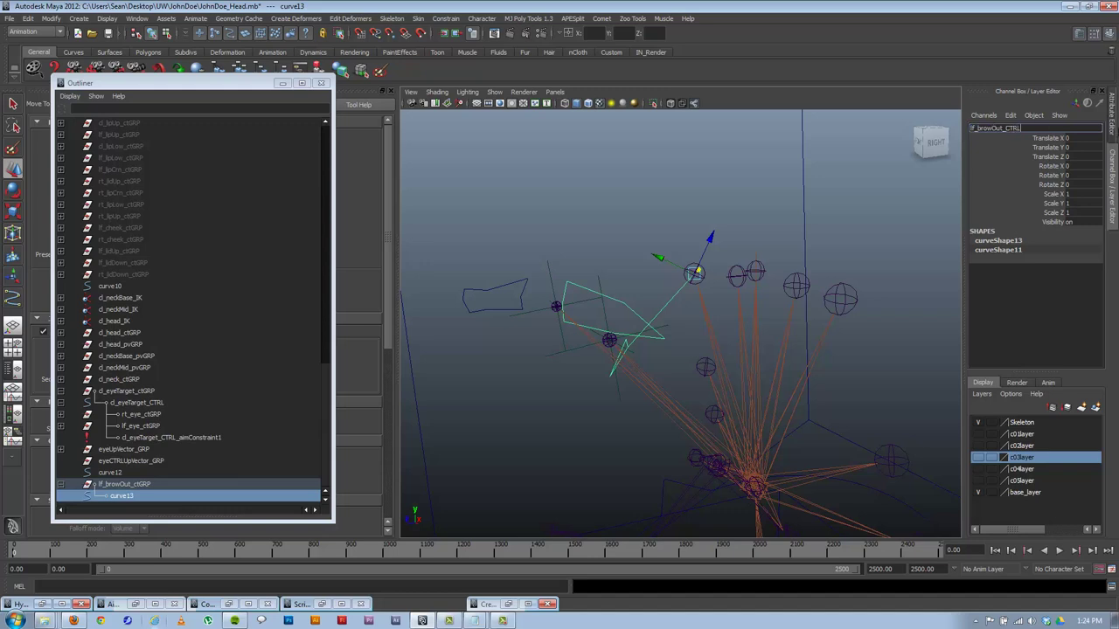
key(Return)
Apply a parent constraint from lf_browOut_CTRL to the lf_browOut_JNT joint
mouse_move(646, 278)
alt+mouse_down()
mouse_move(729, 275)
mouse_move(678, 276)
mouse_move(670, 294)
mouse_move(646, 297)
alt+mouse_up()
click(659, 271)
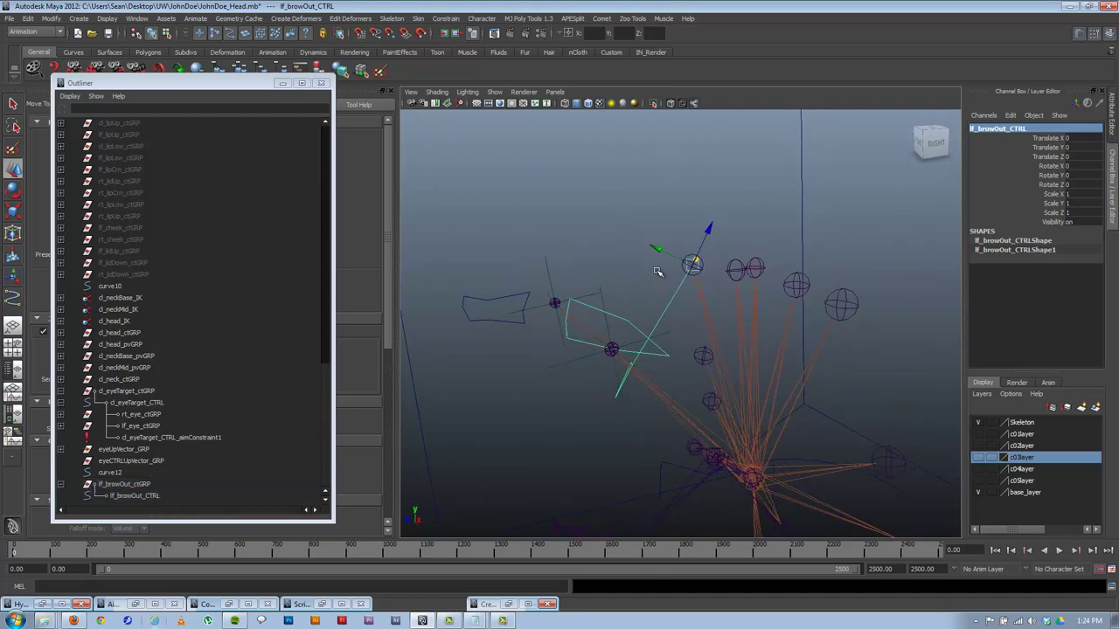
click(661, 321)
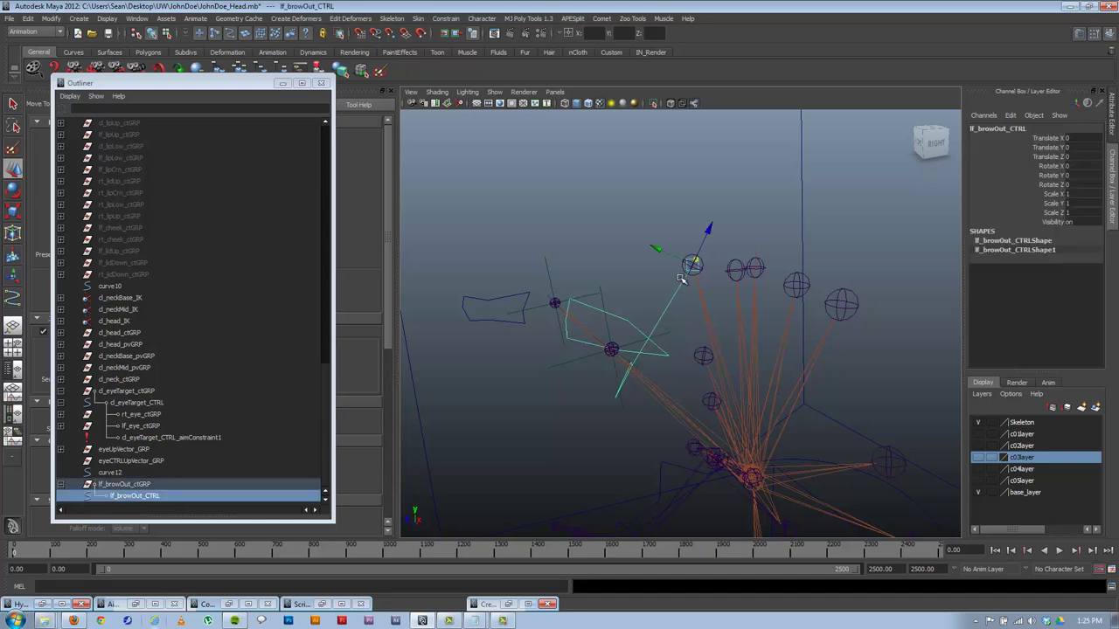
key(q)
click(481, 19)
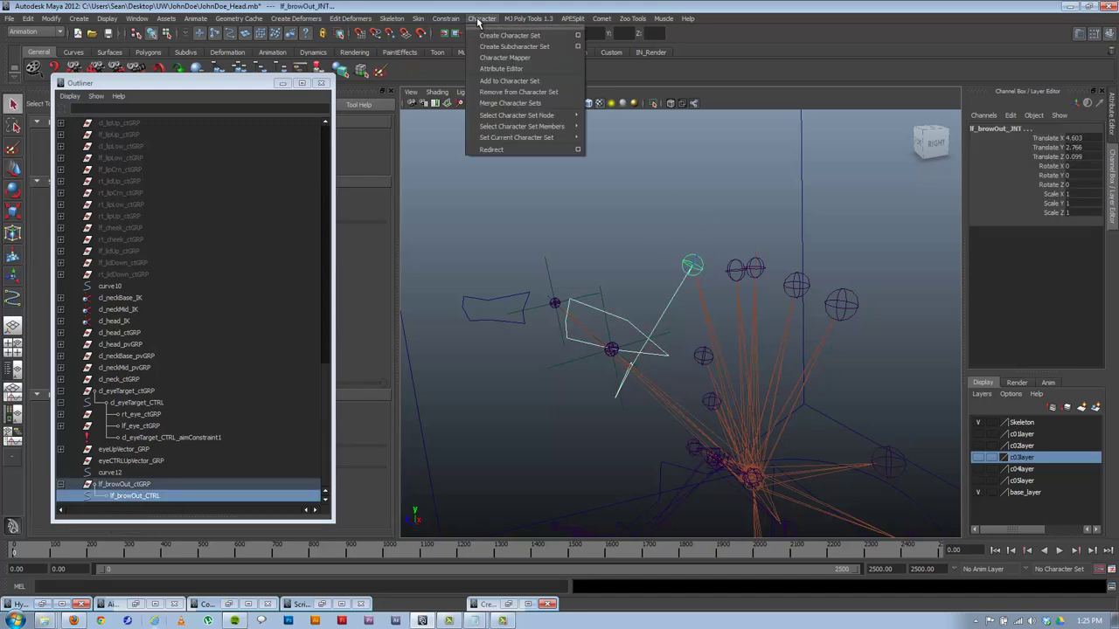
click(453, 79)
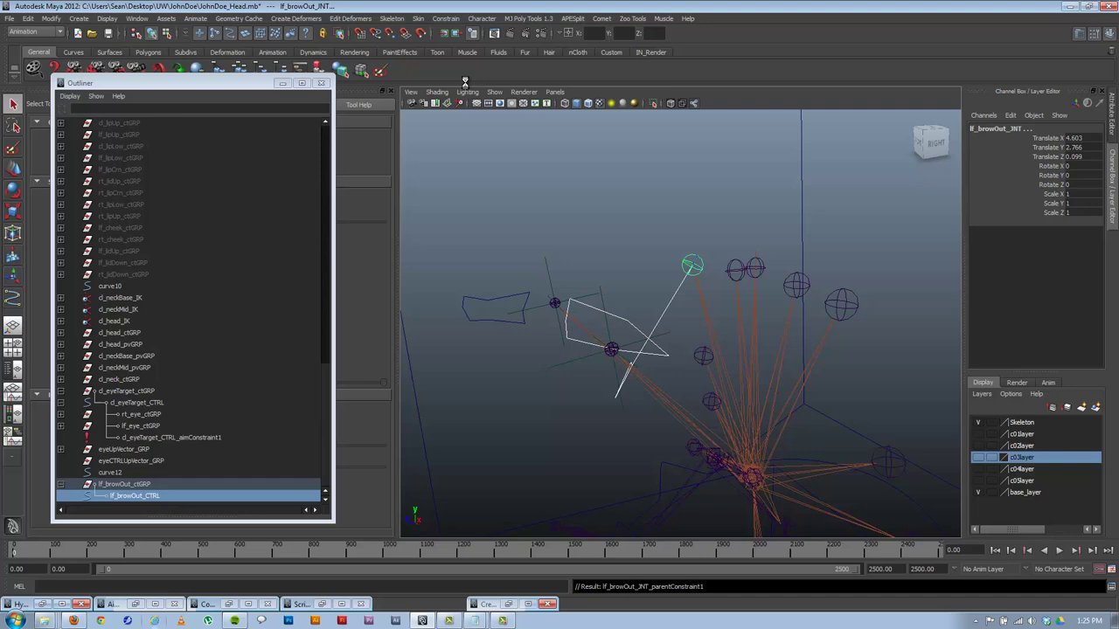
Test the constraint by rotating lf_browOut_CTRL, undo the rotation, and clear the selection
alt+drag(700, 295, 710, 288)
click(699, 289)
key(e)
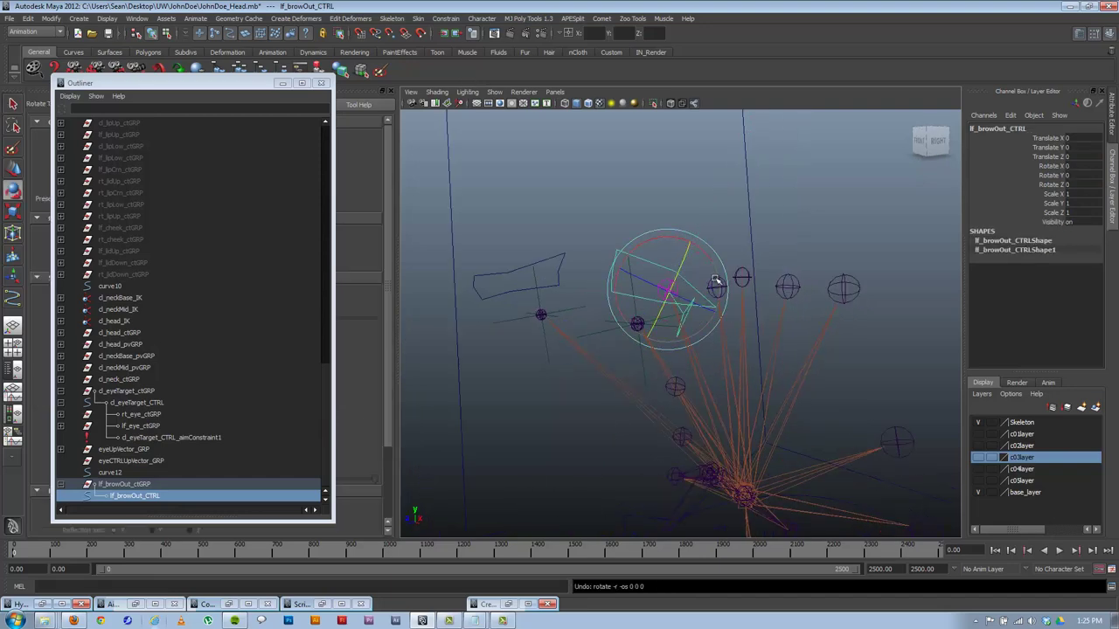
alt+drag(674, 294, 640, 297)
click(624, 204)
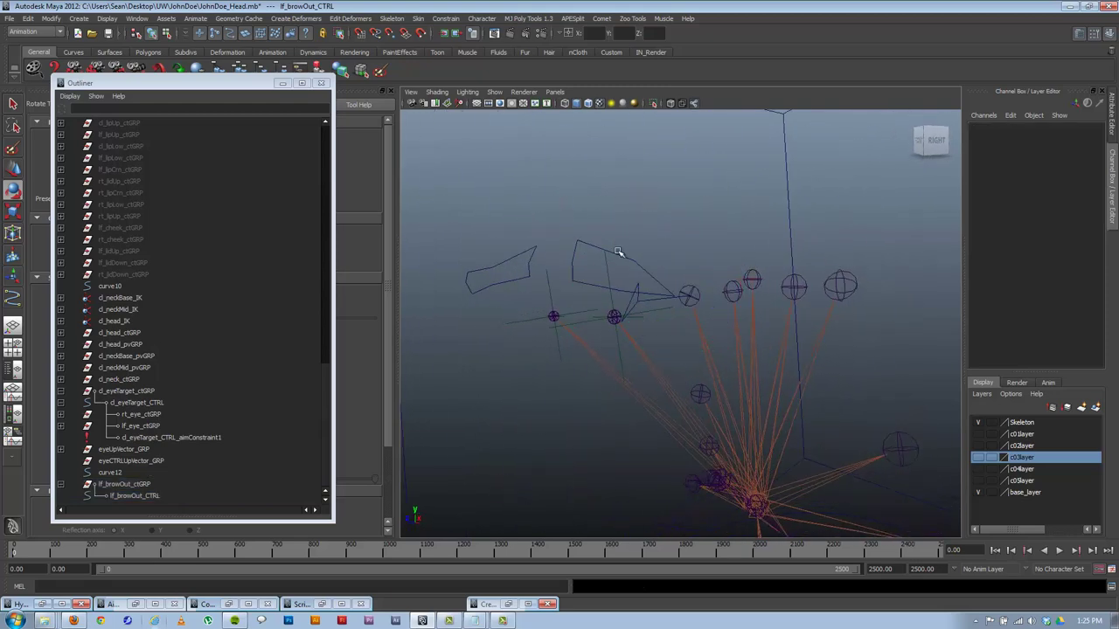
Delete joint46, the extra end joint at the tip of the tongue chain
alt+right_drag(618, 253, 608, 330)
alt+drag(607, 332, 674, 478)
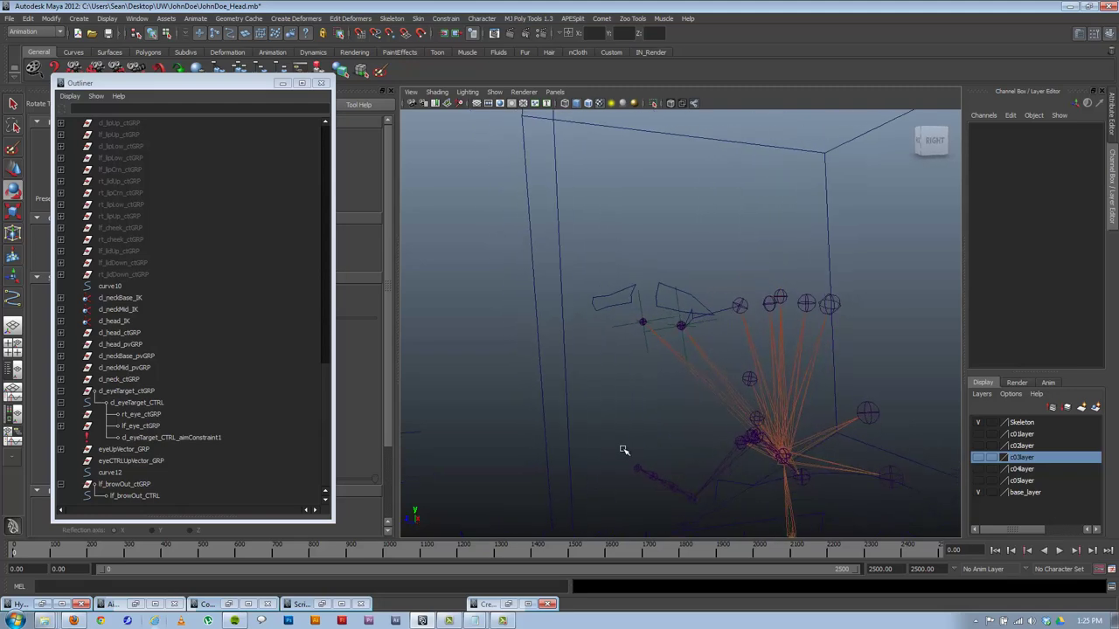
alt+drag(623, 450, 630, 408)
click(640, 405)
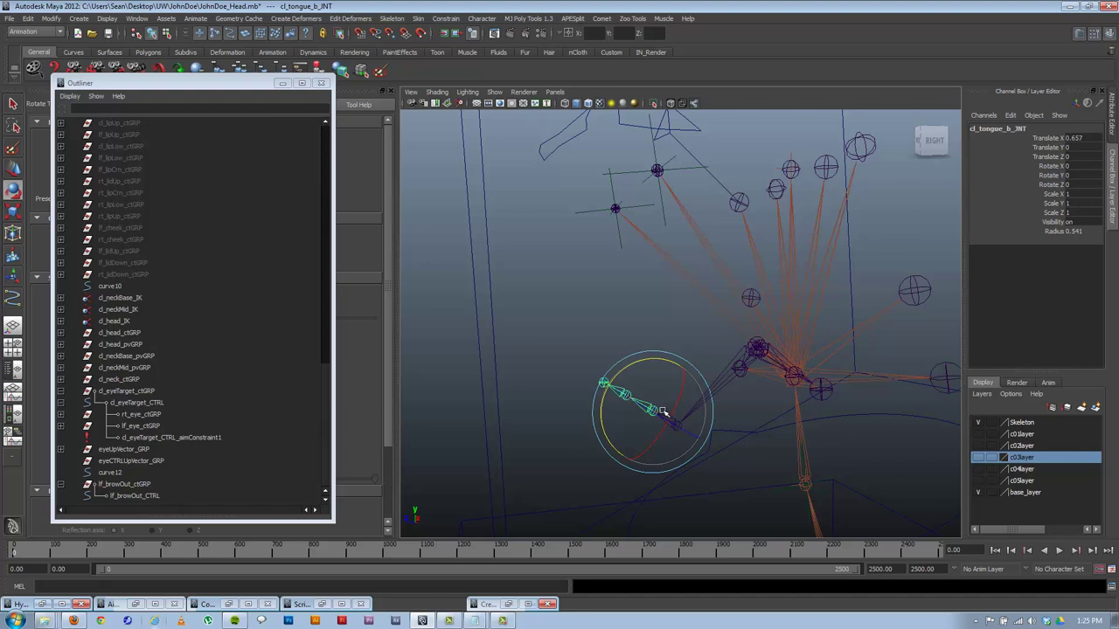
key(Down)
key(Down)
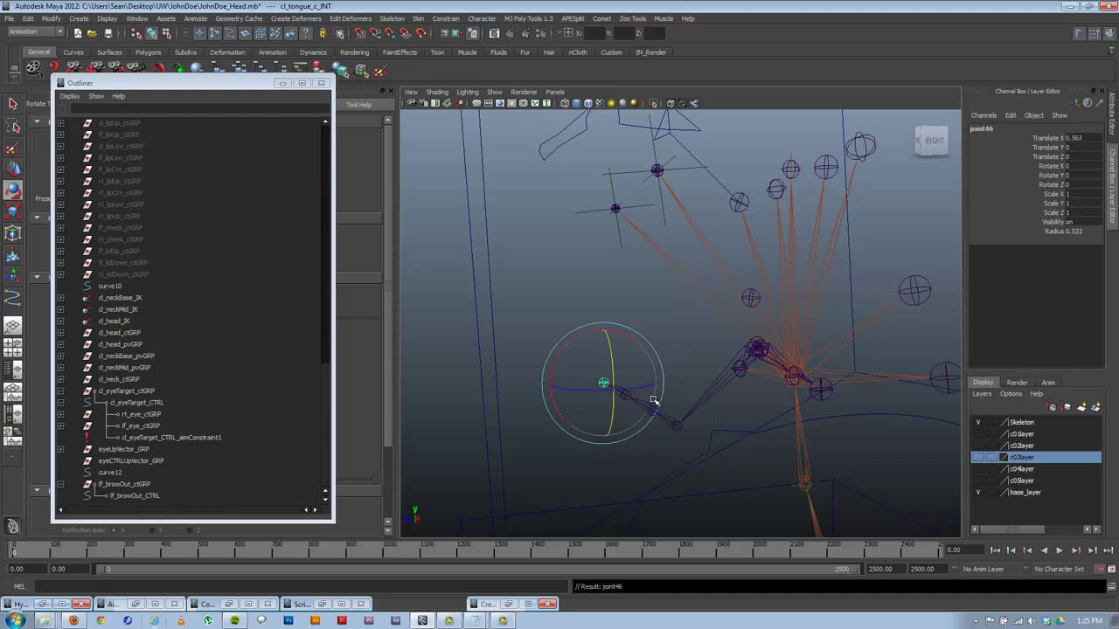
key(Delete)
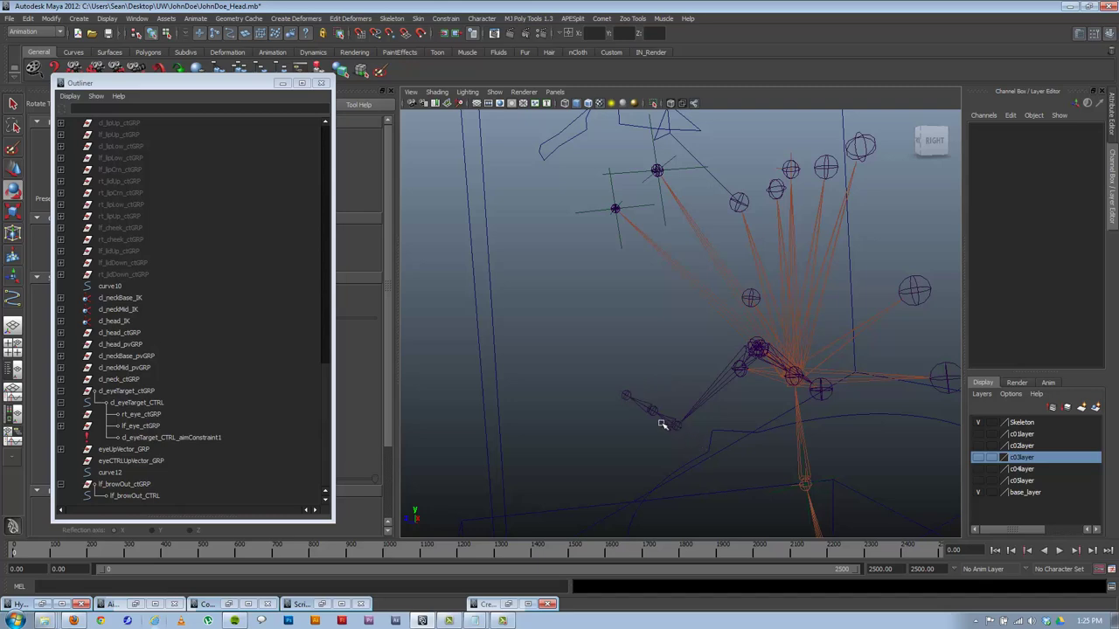
Examine the joints under cl_jaw_JNT one by one, including the lower lip and lower teeth joints
alt+drag(739, 391, 783, 391)
click(728, 385)
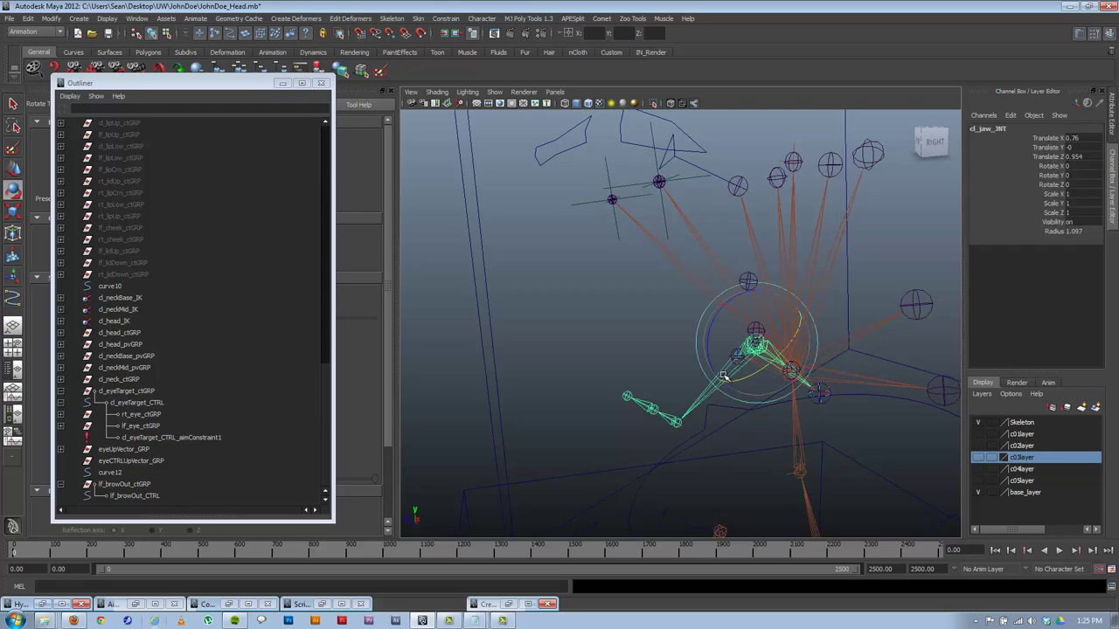
alt+drag(793, 446, 892, 493)
alt+middle_drag(812, 392, 638, 239)
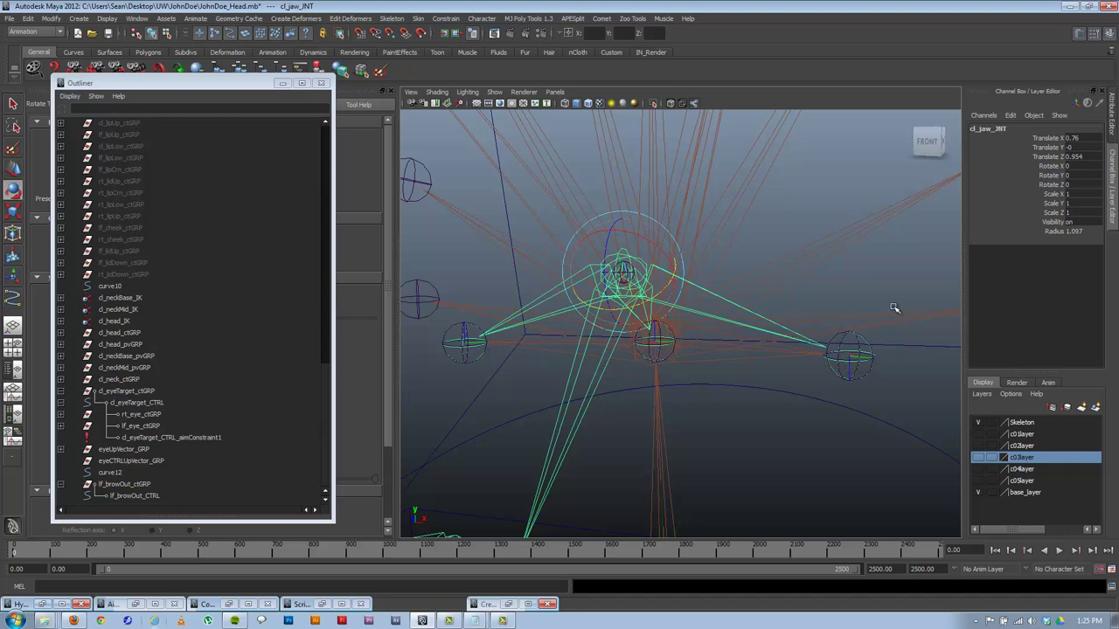
key(Down)
key(Right)
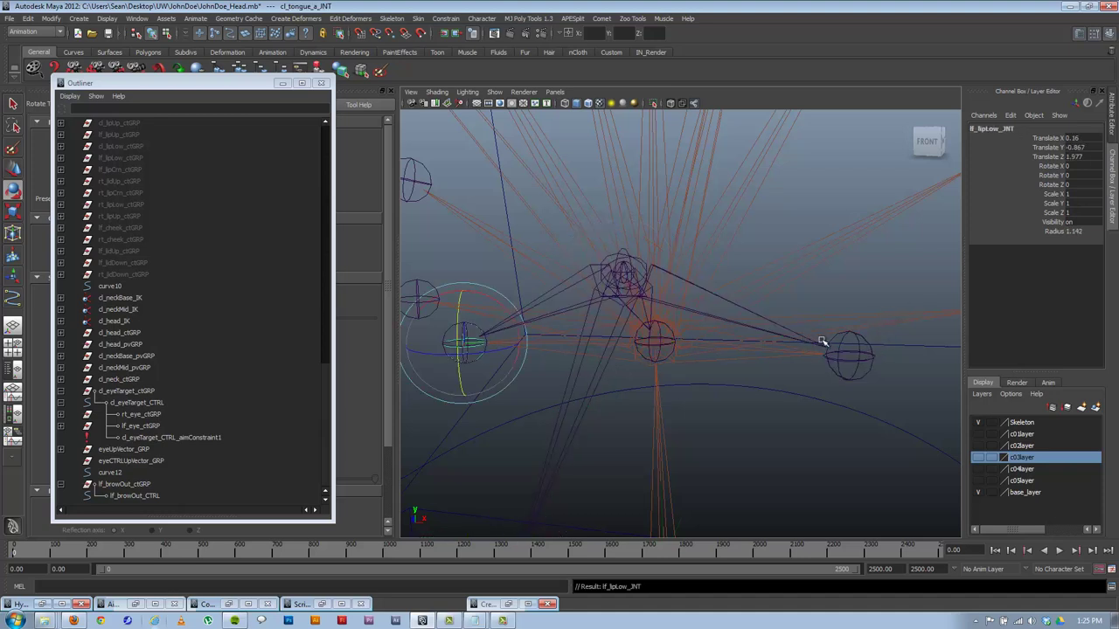
key(Right)
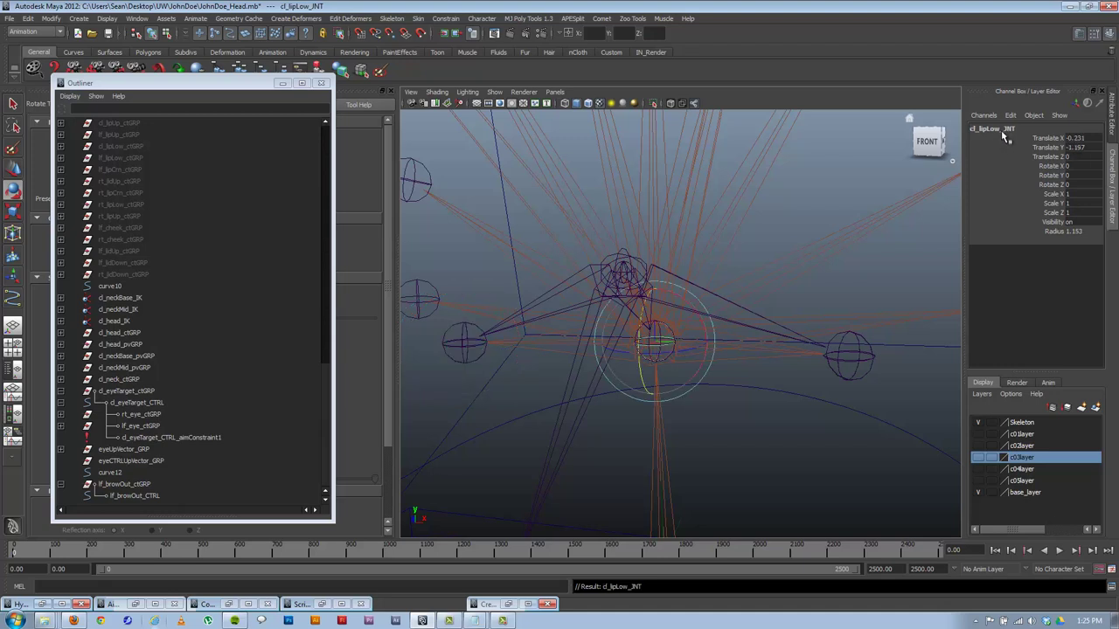
key(Right)
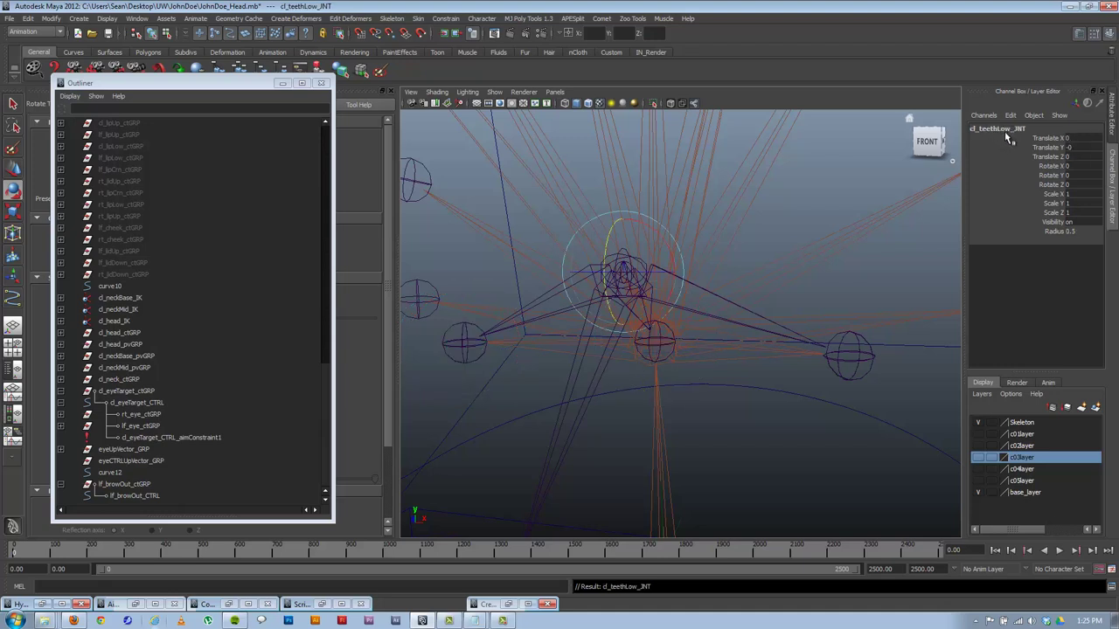
Test the jaw hierarchy by rotating cl_jaw_JNT about -30 degrees around its Z axis, and undo the rotation
key(Right)
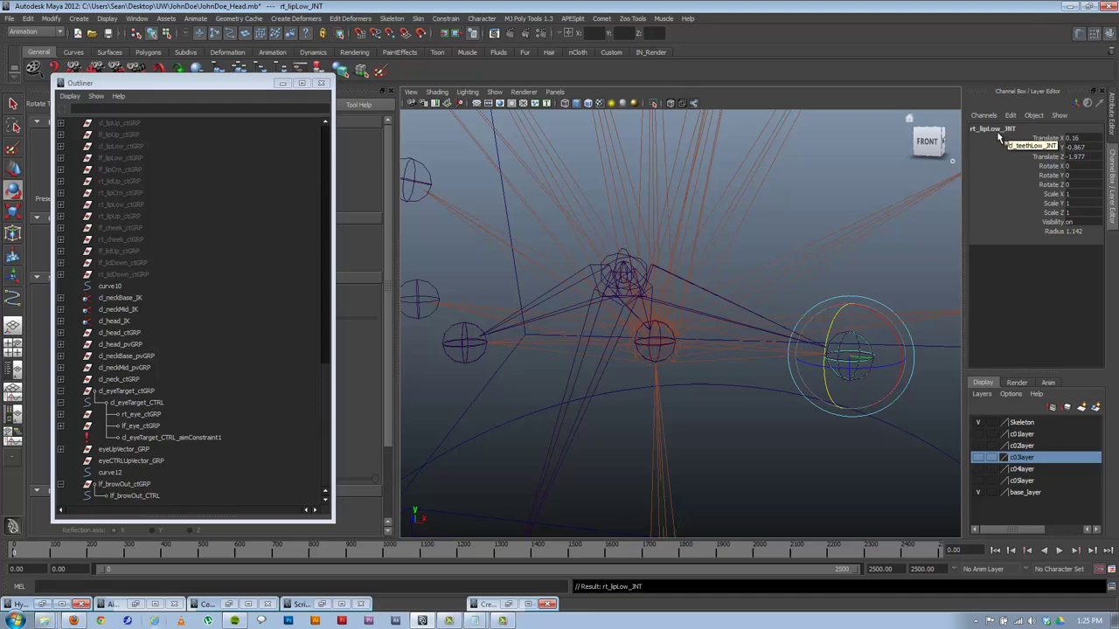
alt+drag(676, 338, 610, 339)
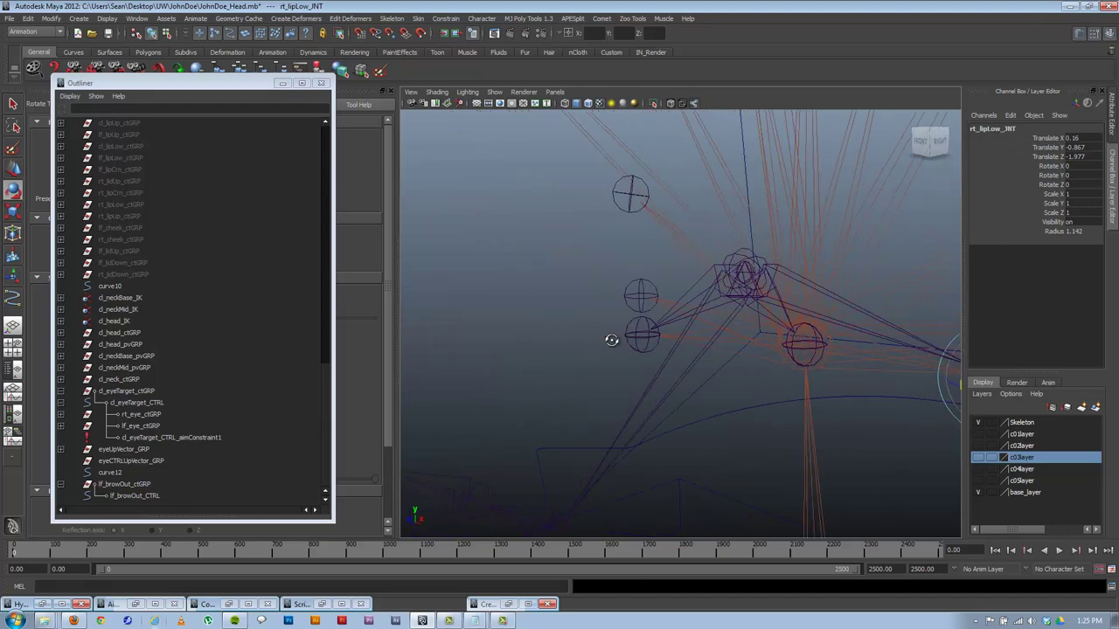
alt+right_drag(757, 386, 623, 374)
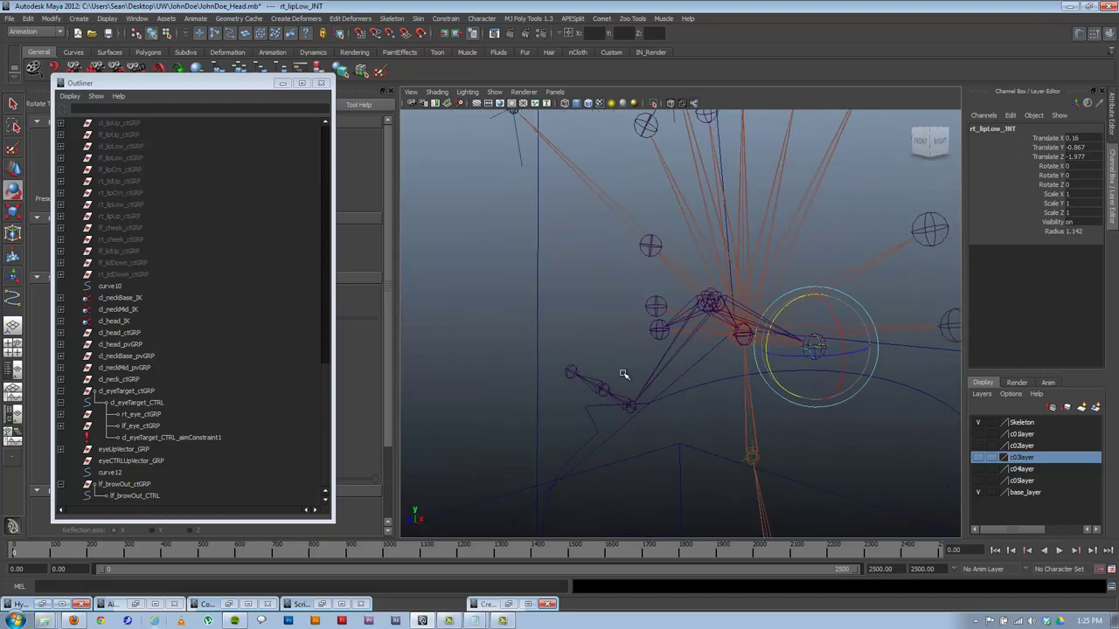
click(671, 358)
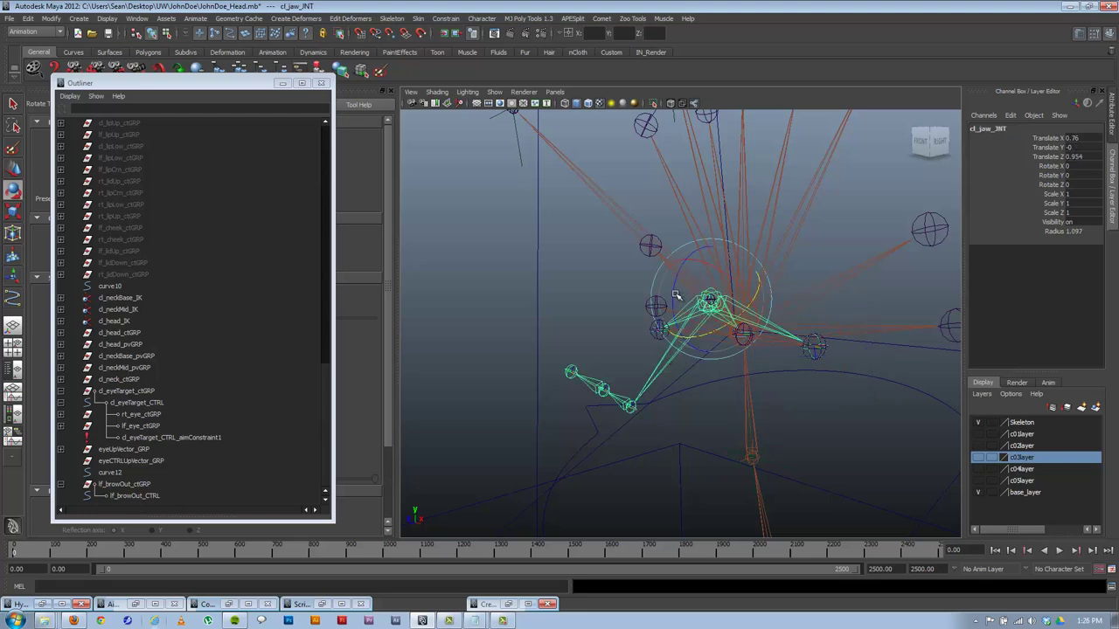
drag(675, 296, 687, 315)
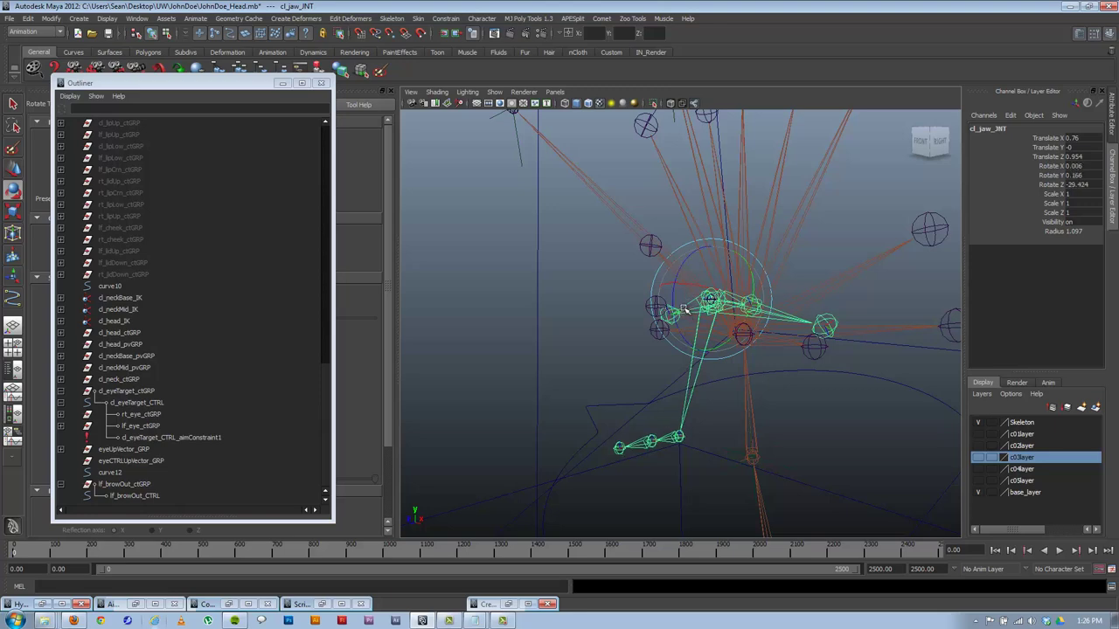
key(ctrl+z)
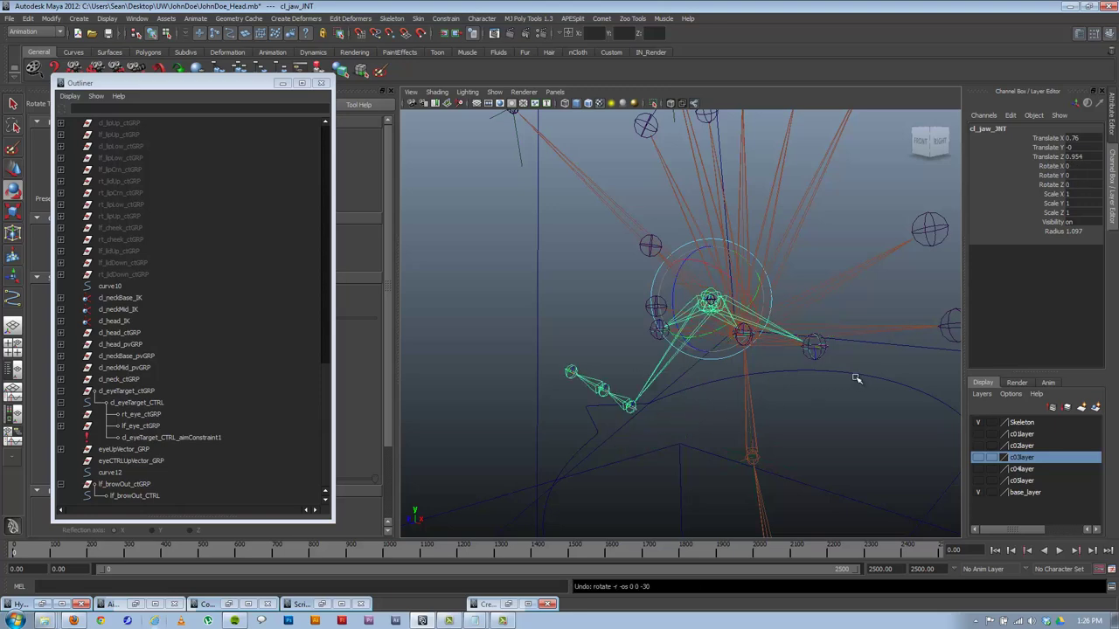
Clear the joint selection and create an empty group
alt+drag(857, 379, 674, 372)
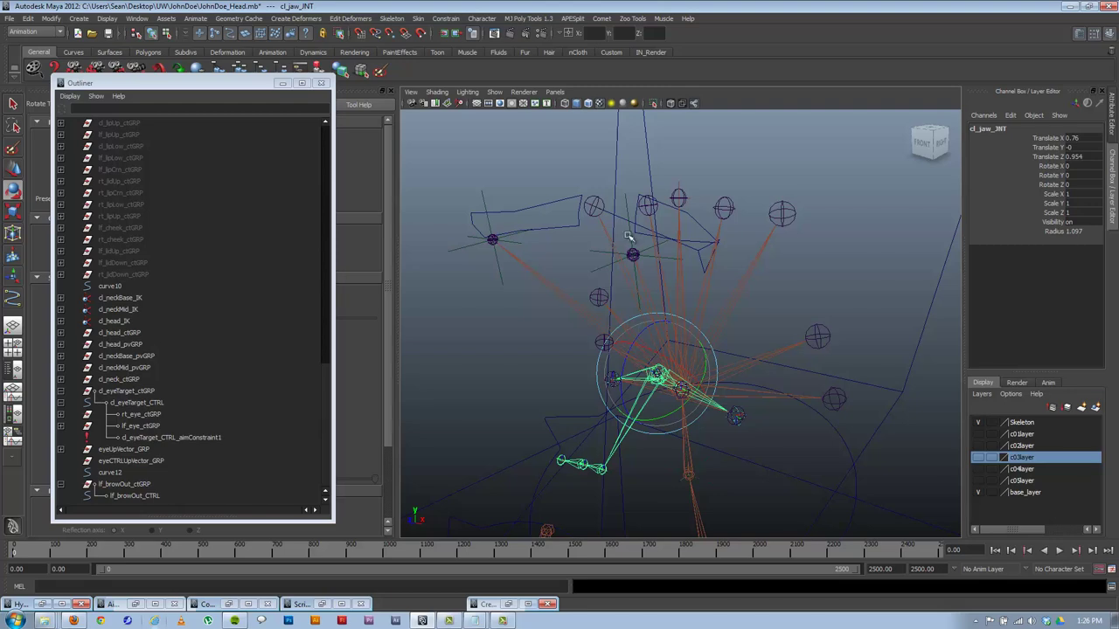
alt+drag(659, 318, 692, 333)
alt+middle_drag(740, 287, 781, 271)
scroll(694, 277, down, 5)
alt+drag(694, 279, 664, 276)
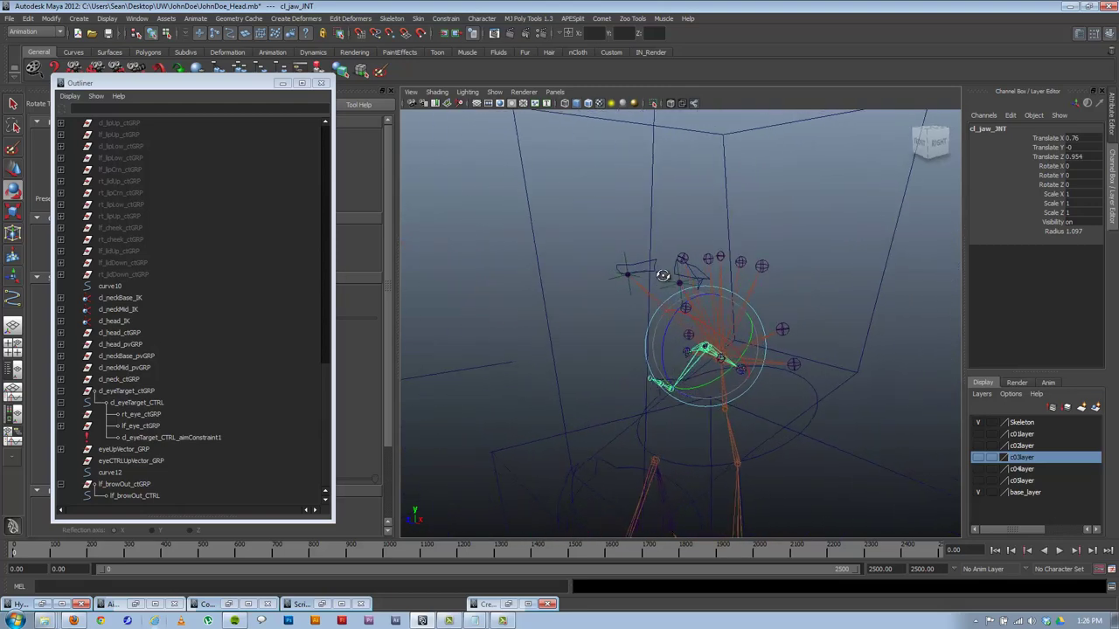
alt+middle_drag(664, 292, 704, 301)
mouse_move(702, 301)
alt+mouse_down()
mouse_move(717, 310)
mouse_move(689, 306)
alt+mouse_up()
alt+right_drag(689, 306, 663, 364)
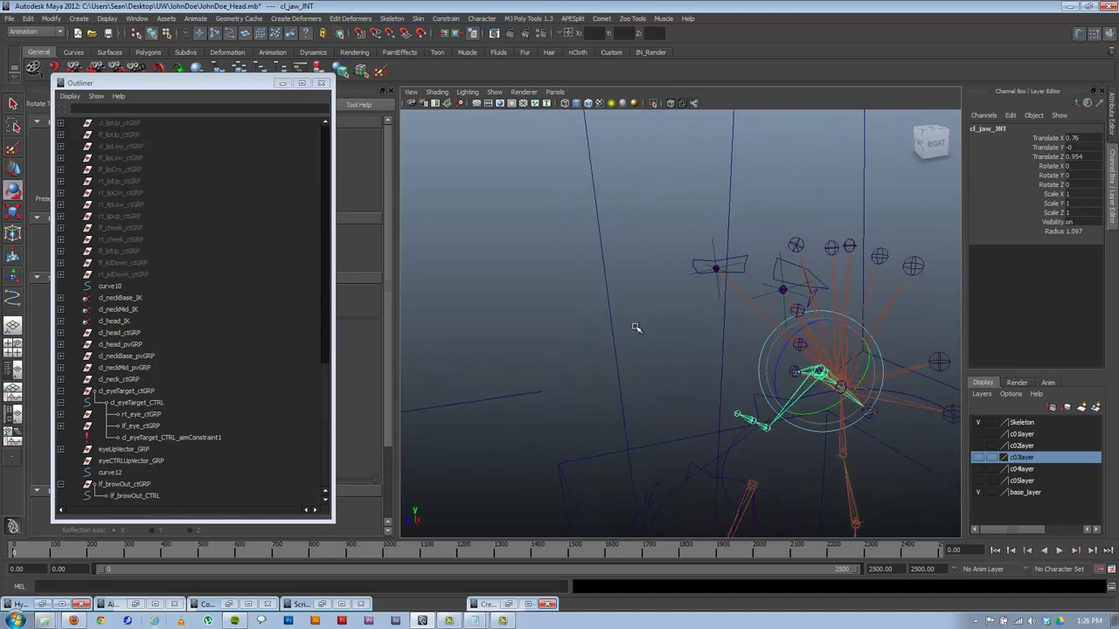
click(636, 328)
key(ctrl+g)
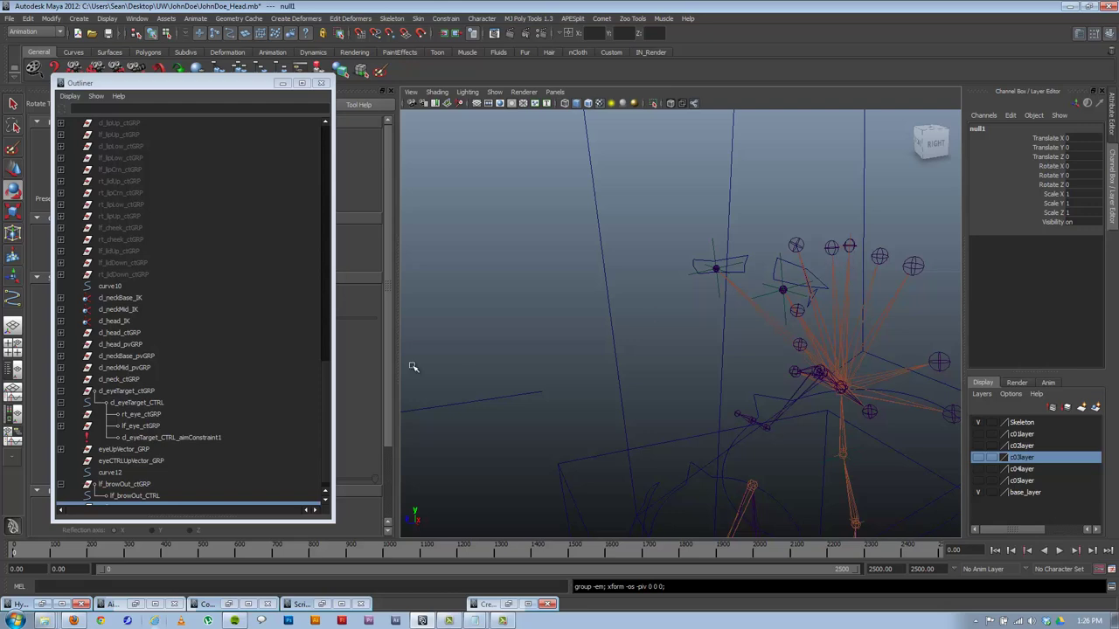
drag(327, 371, 321, 426)
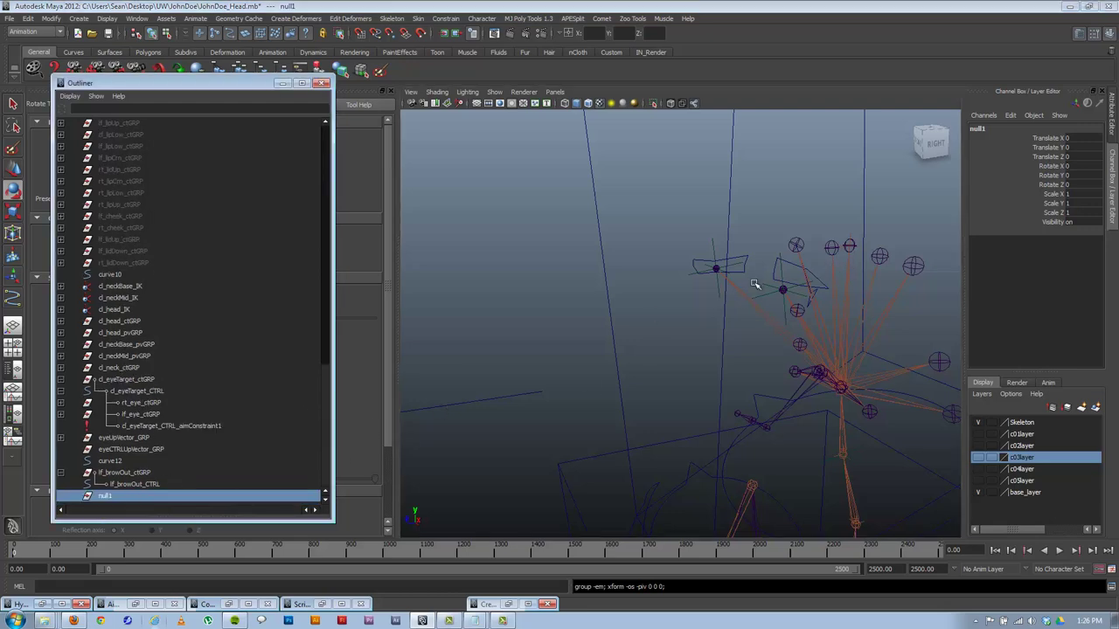
Rename the empty group to lf_browIn_ctGRP, reusing the name of the lf_browIn_JNT joint
click(830, 248)
alt+drag(749, 298, 774, 326)
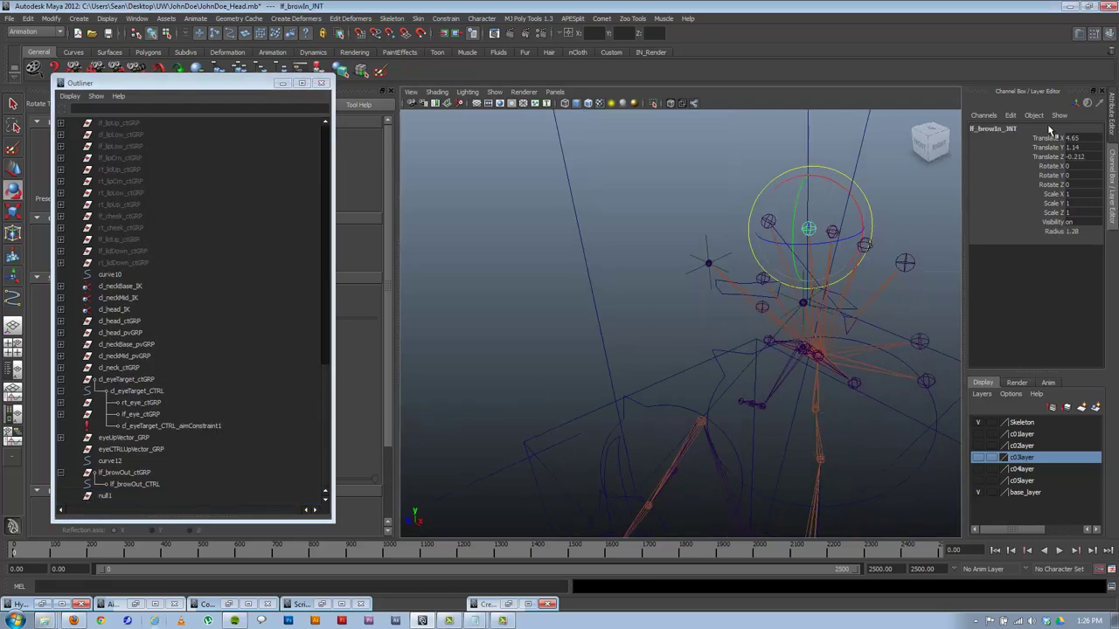
click(1008, 129)
key(ctrl+c)
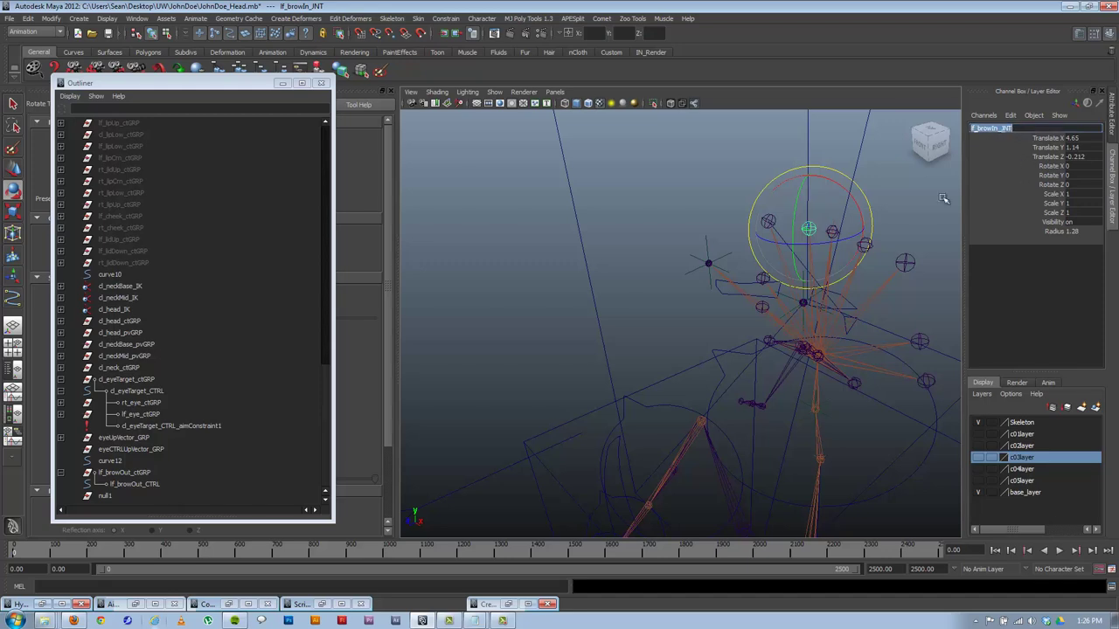
click(105, 497)
double_click(131, 497)
key(ctrl+v)
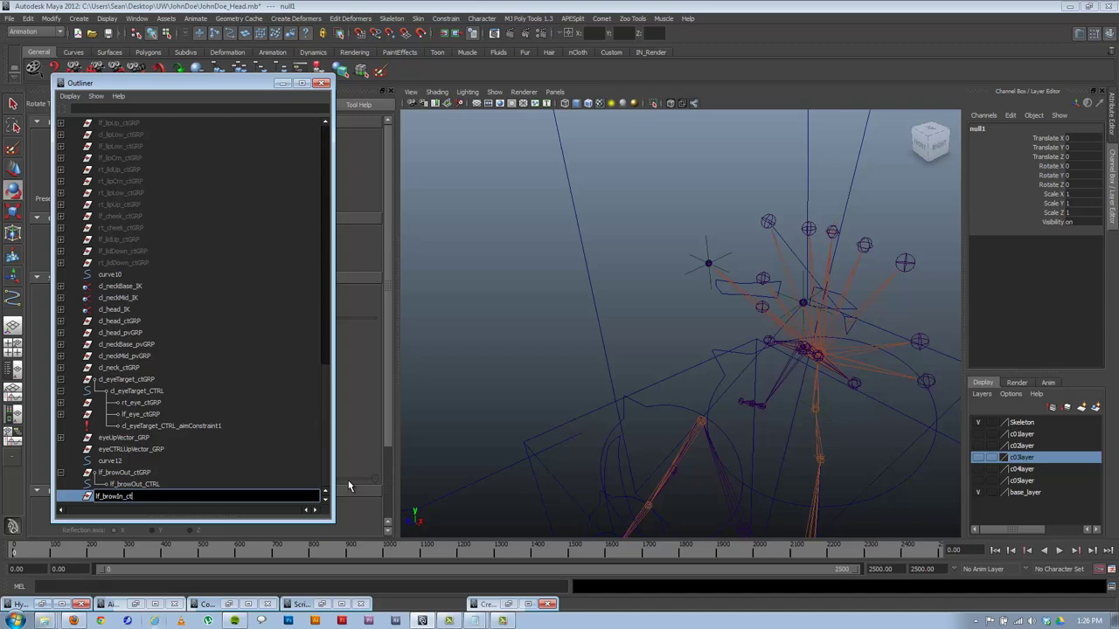
key(Return)
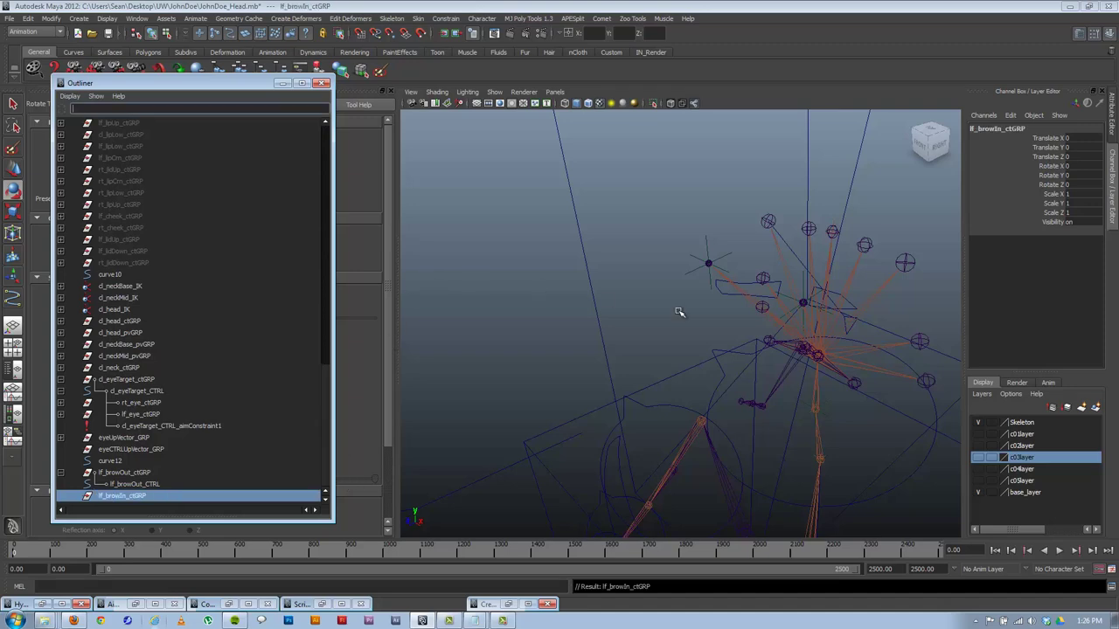
Apply a point constraint and an orient constraint from lf_browIn_JNT to lf_browIn_ctGRP
alt+drag(680, 313, 662, 315)
key(w)
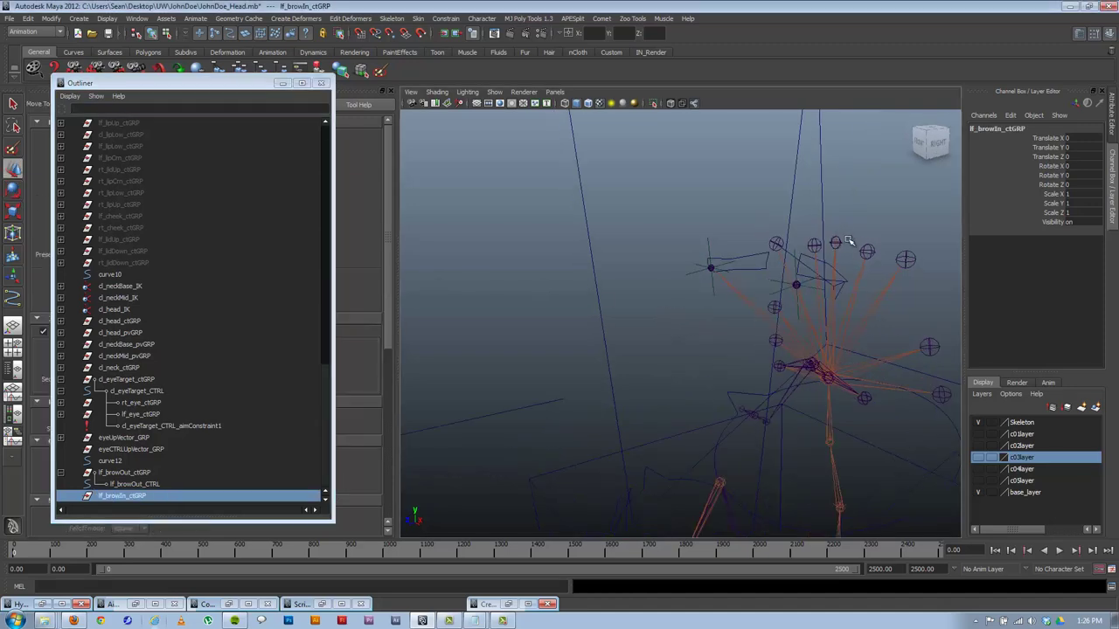
click(814, 245)
ctrl+click(131, 495)
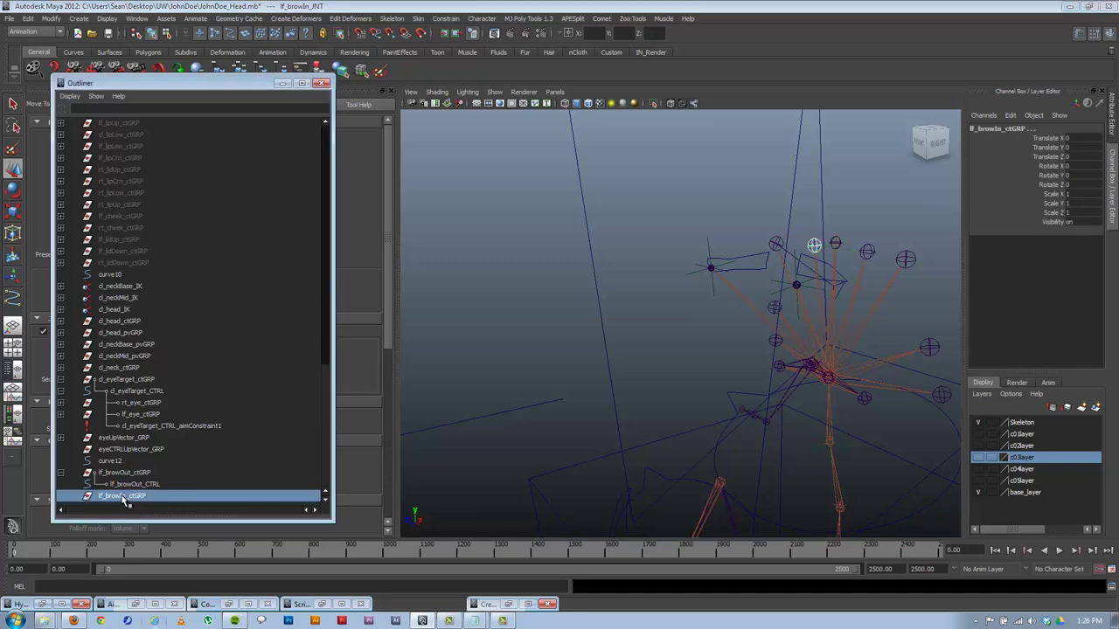
click(446, 18)
click(451, 35)
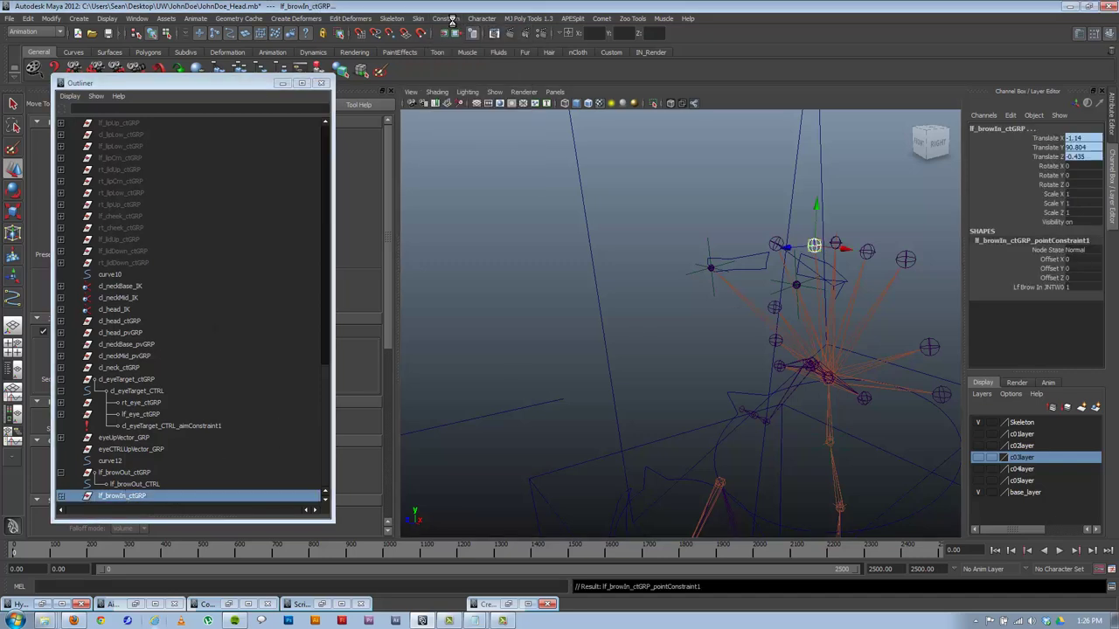
click(446, 18)
click(452, 57)
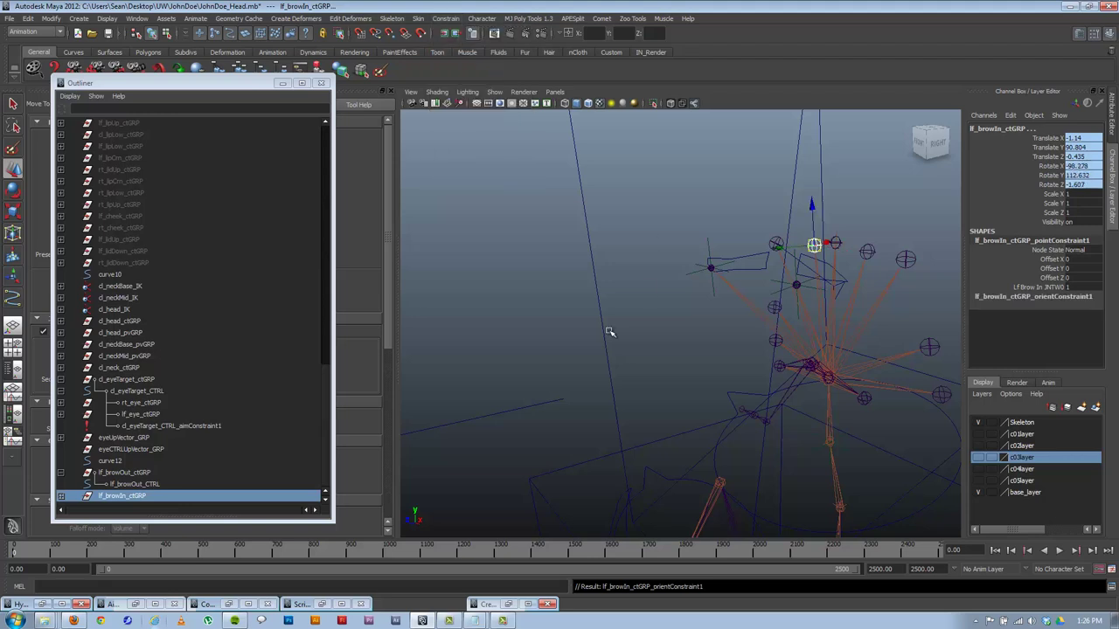
Delete the point and orient constraints under lf_browIn_ctGRP
click(60, 497)
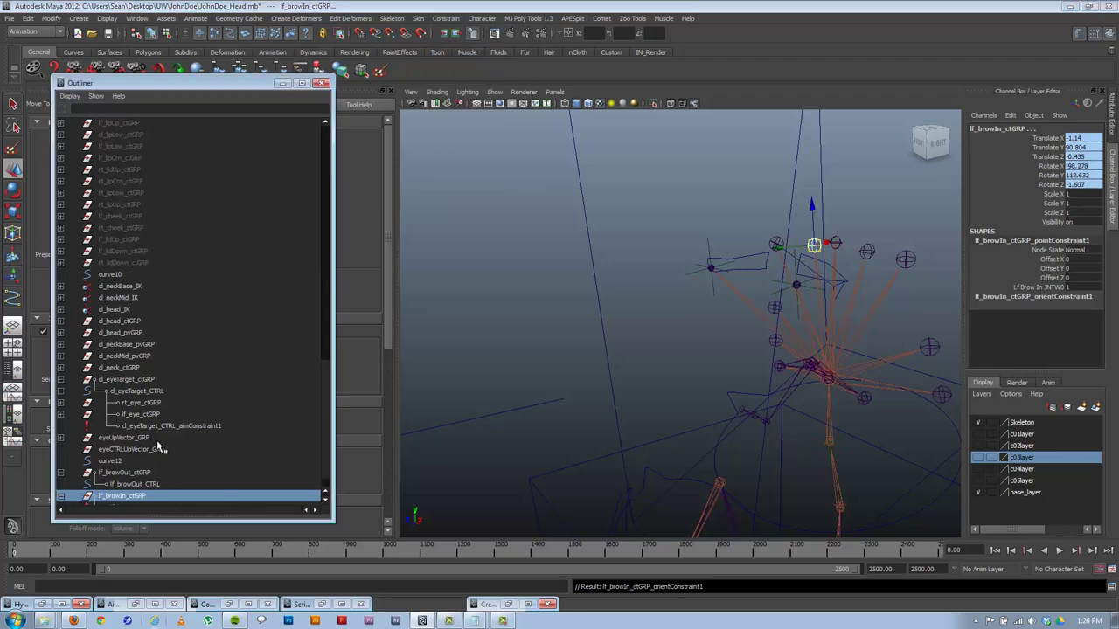
click(138, 484)
ctrl+click(133, 496)
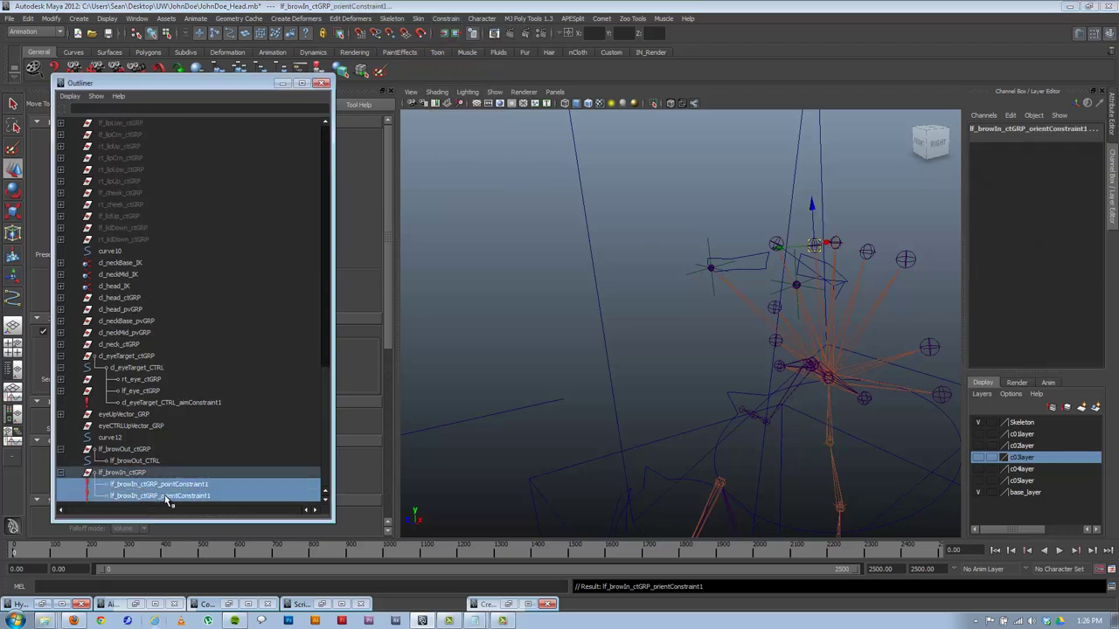
key(Delete)
click(151, 497)
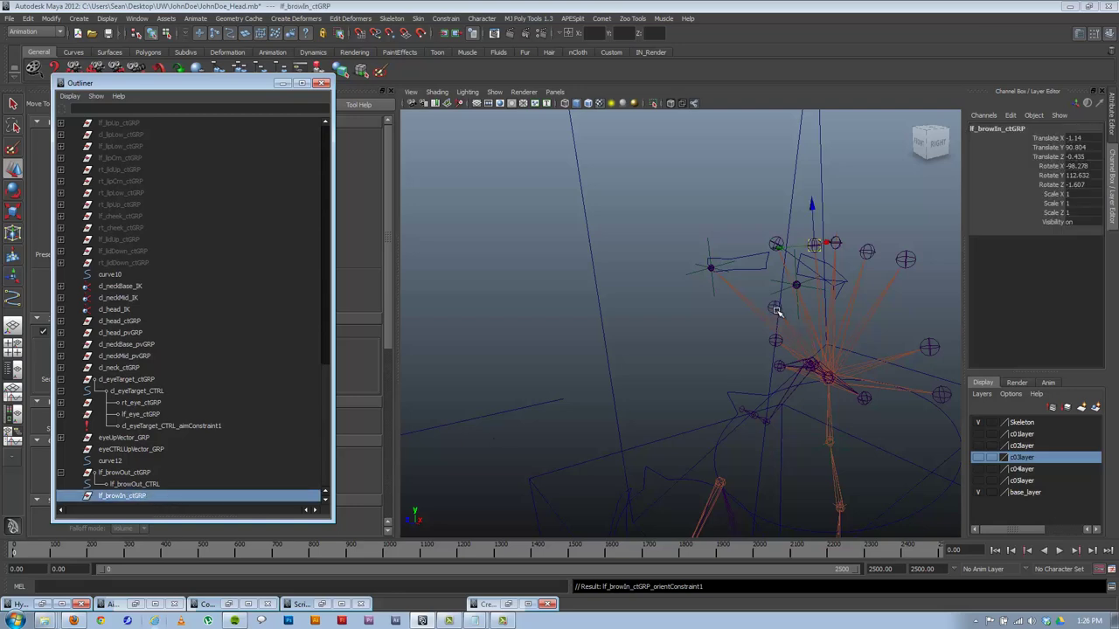
Parent curve10 under lf_browIn_ctGRP
alt+drag(736, 315, 705, 312)
key(super)
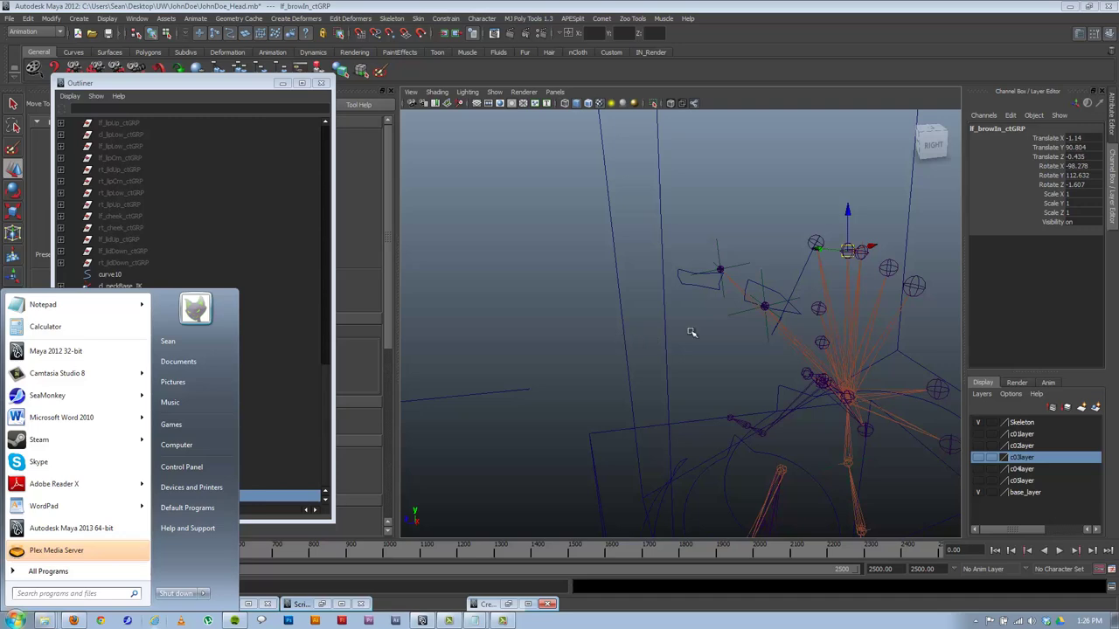
click(673, 336)
click(520, 386)
alt+drag(520, 385, 569, 339)
middle_drag(137, 498, 310, 491)
Set all translate and rotate values of curve10 to 0
drag(1098, 190, 1084, 139)
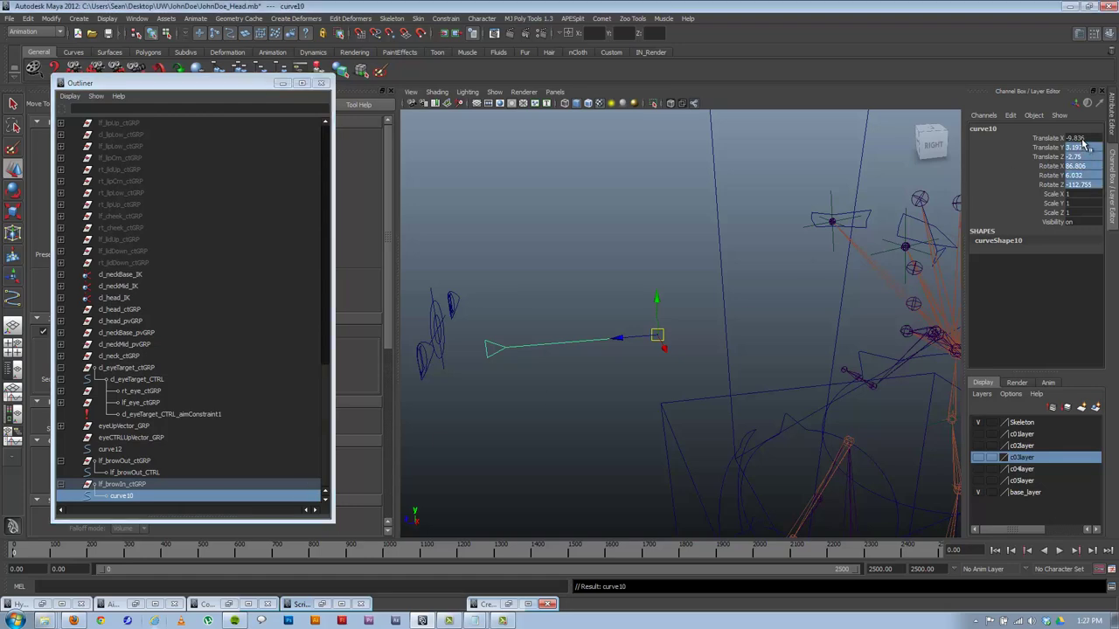
text(0)
key(Return)
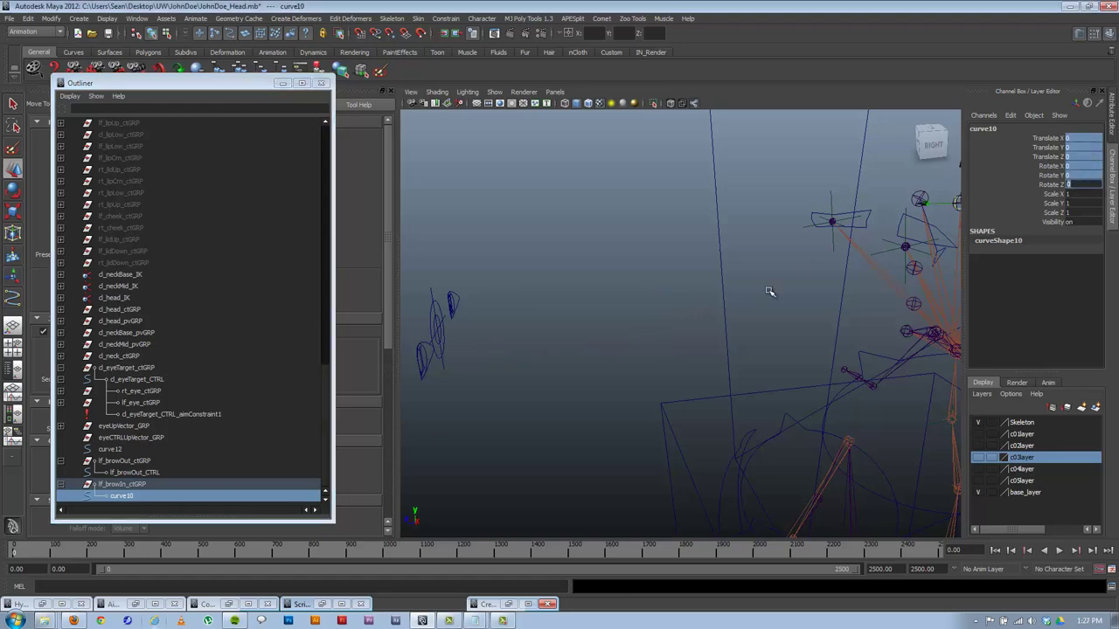
Rotate curve10 to 90, 0, -90 so its arrow end points forward from the inner brow joint
alt+drag(769, 292, 785, 267)
key(e)
drag(846, 228, 852, 283)
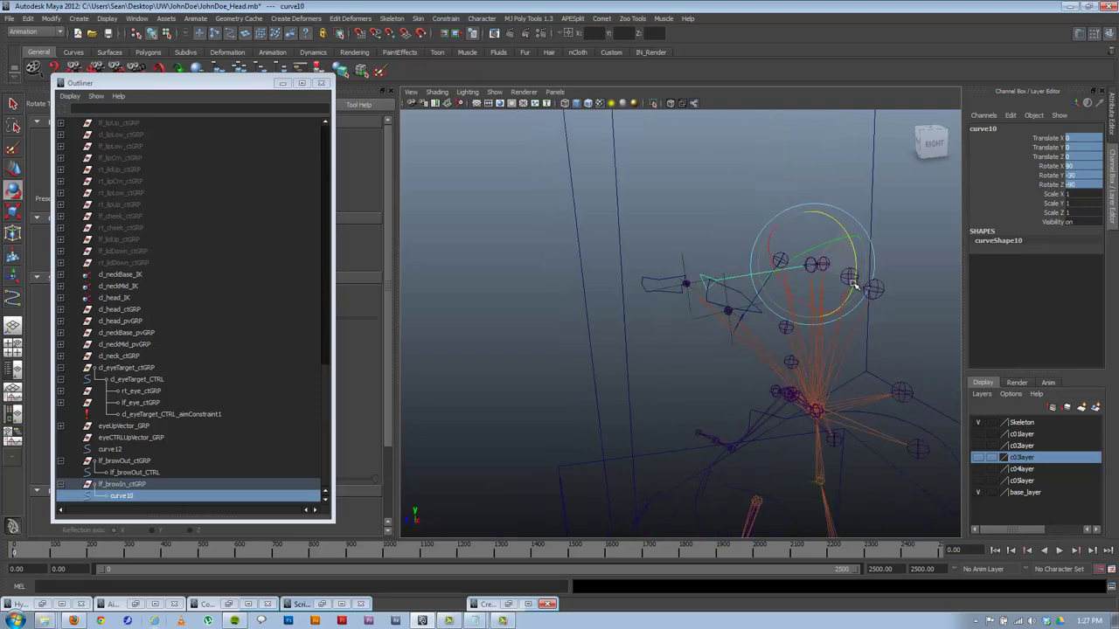
mouse_move(694, 282)
alt+mouse_down()
mouse_move(770, 284)
mouse_move(676, 293)
mouse_move(688, 300)
alt+mouse_up()
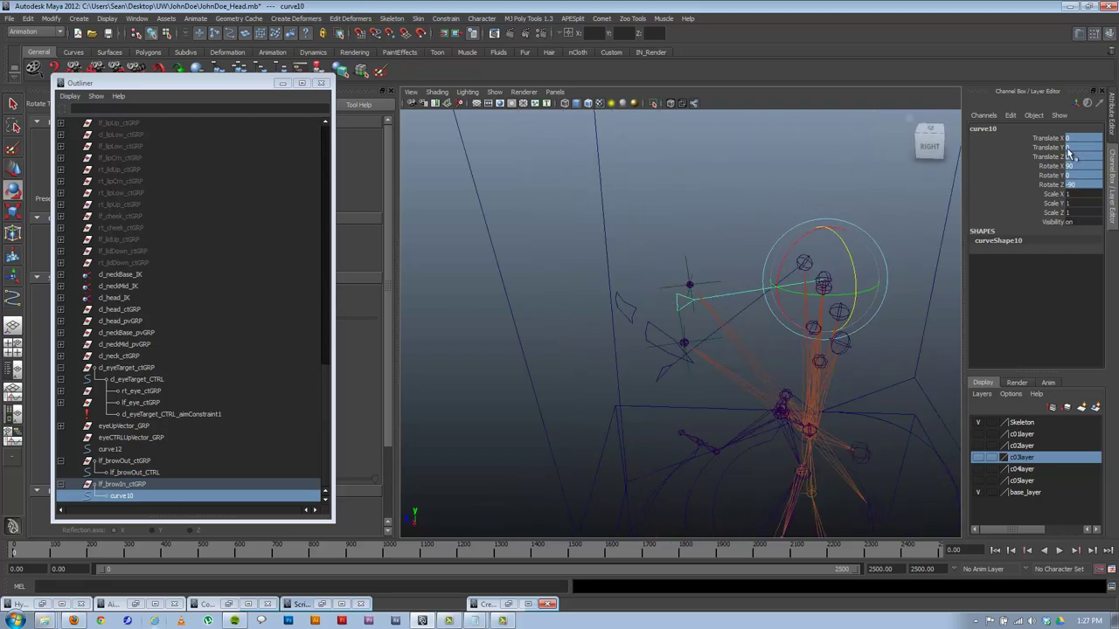
Select the arrow-end CVs 1 to 5 of curve10 and move them forward, away from the joints
alt+right_drag(639, 268, 702, 299)
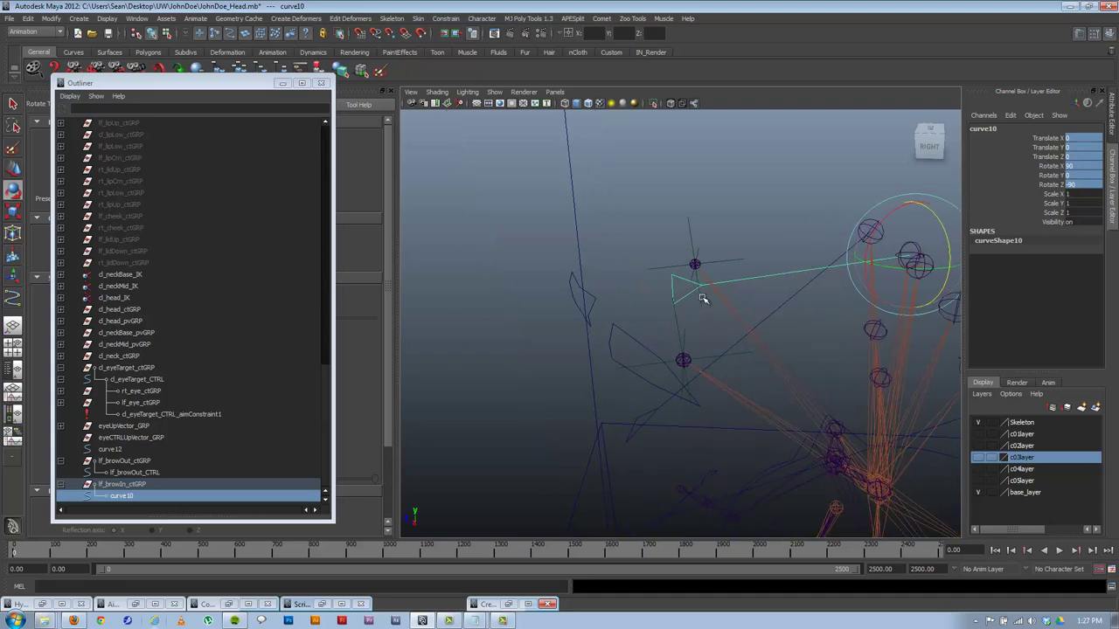
click(166, 34)
drag(648, 261, 737, 323)
alt+drag(682, 278, 647, 278)
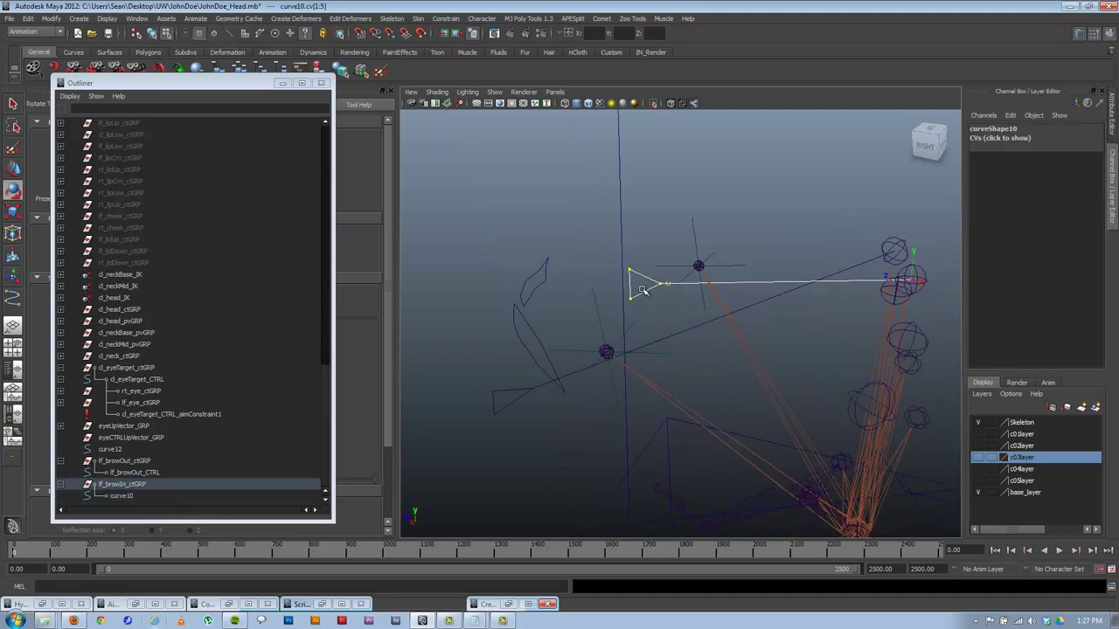
key(w)
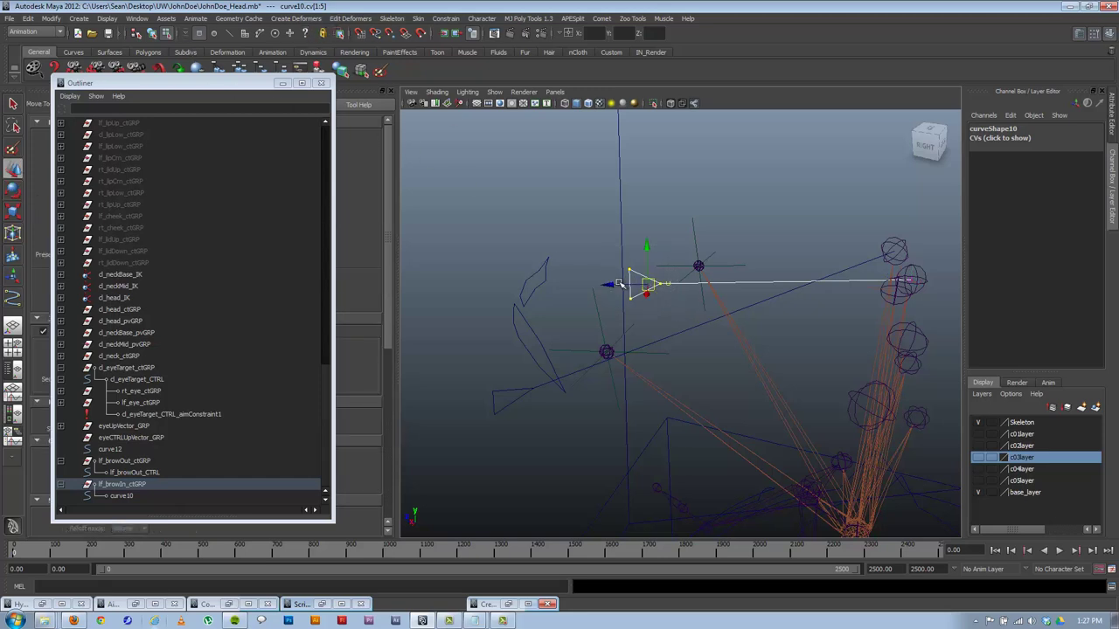
drag(619, 284, 456, 285)
Turn on the display of polygons in the viewport to see the head mesh
click(495, 92)
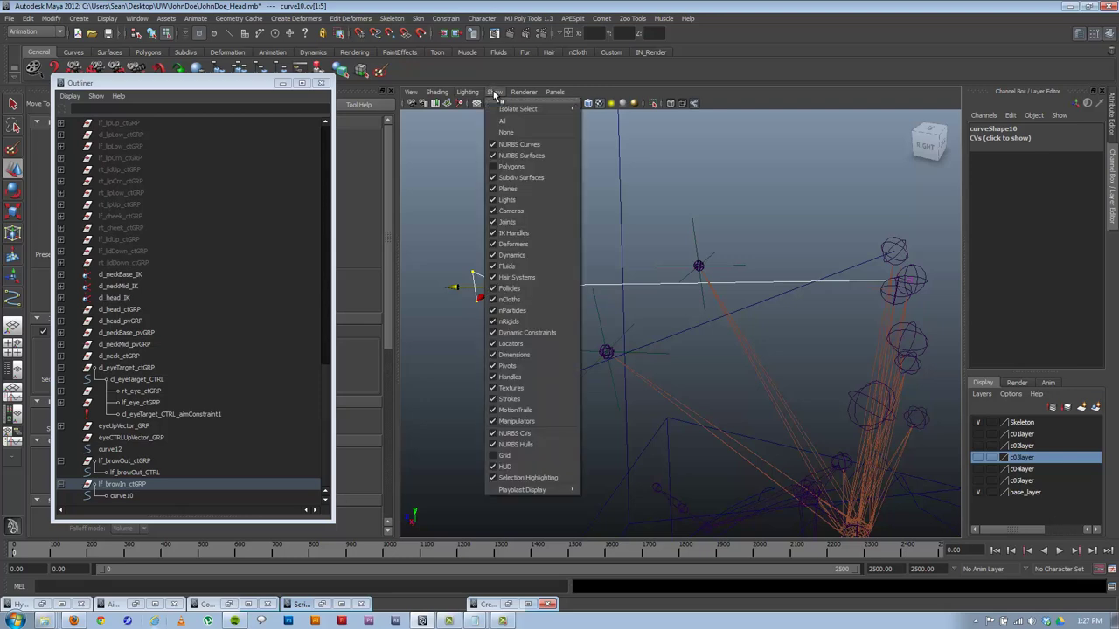
click(512, 166)
scroll(587, 247, up, 5)
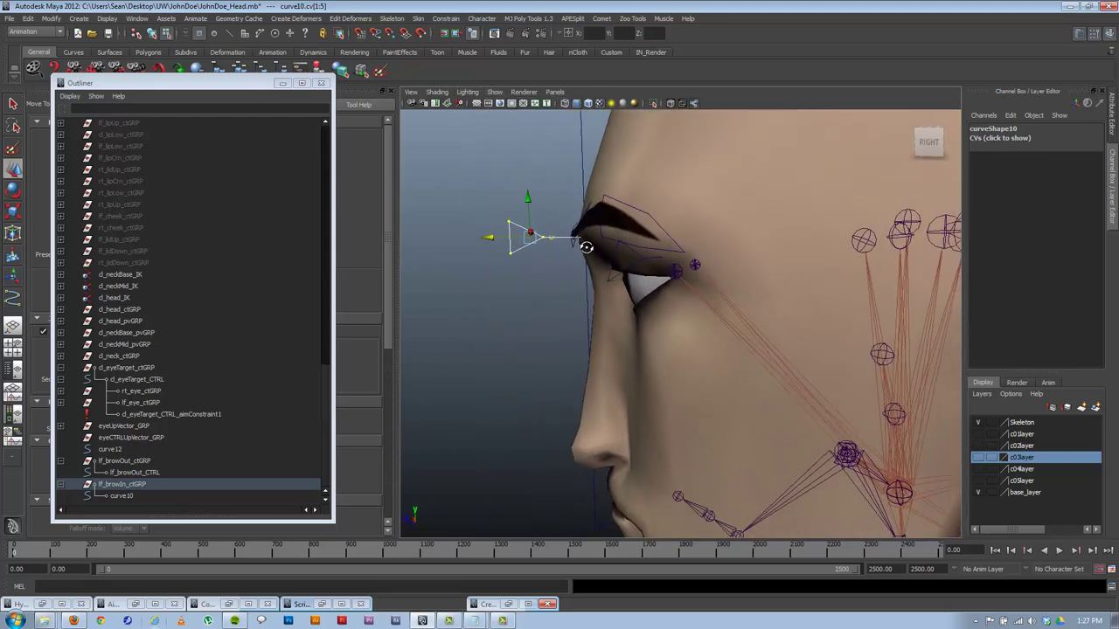
Move the arrow-end CVs of curve10 back until they sit close to the inner end of the left eyebrow
drag(488, 245, 502, 248)
alt+right_drag(686, 261, 498, 253)
alt+drag(497, 253, 689, 274)
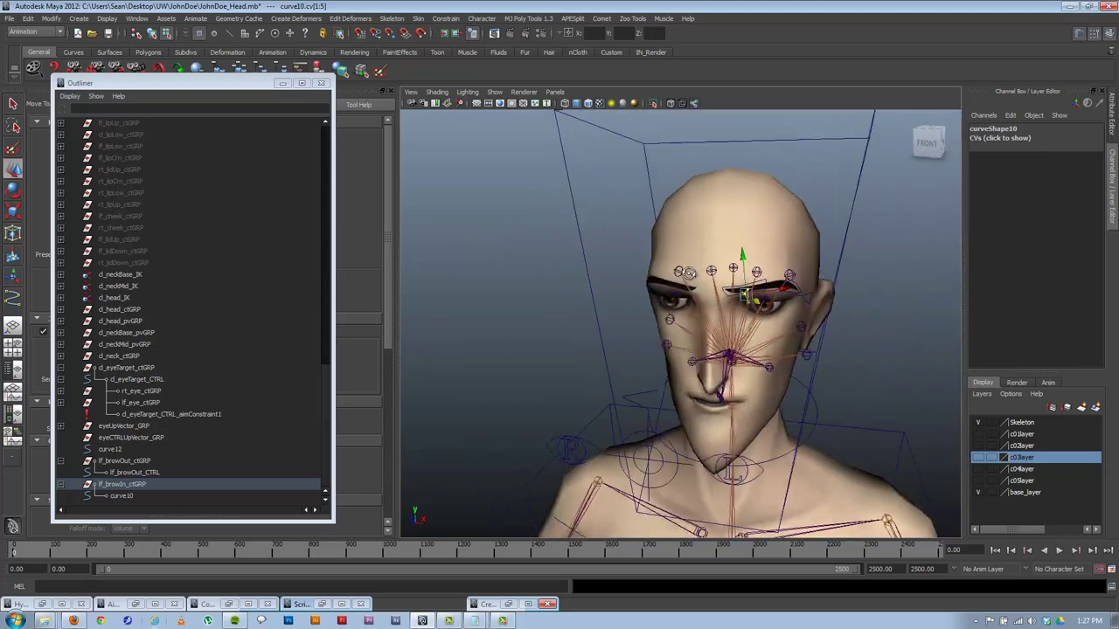
alt+drag(612, 253, 559, 265)
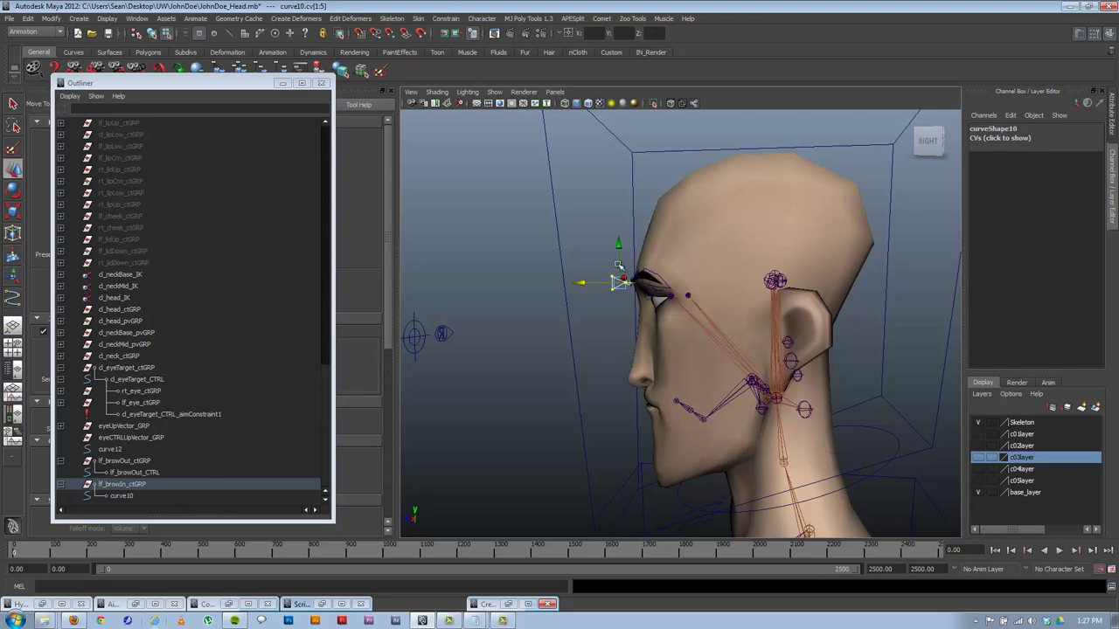
drag(580, 283, 644, 300)
alt+right_drag(644, 300, 880, 323)
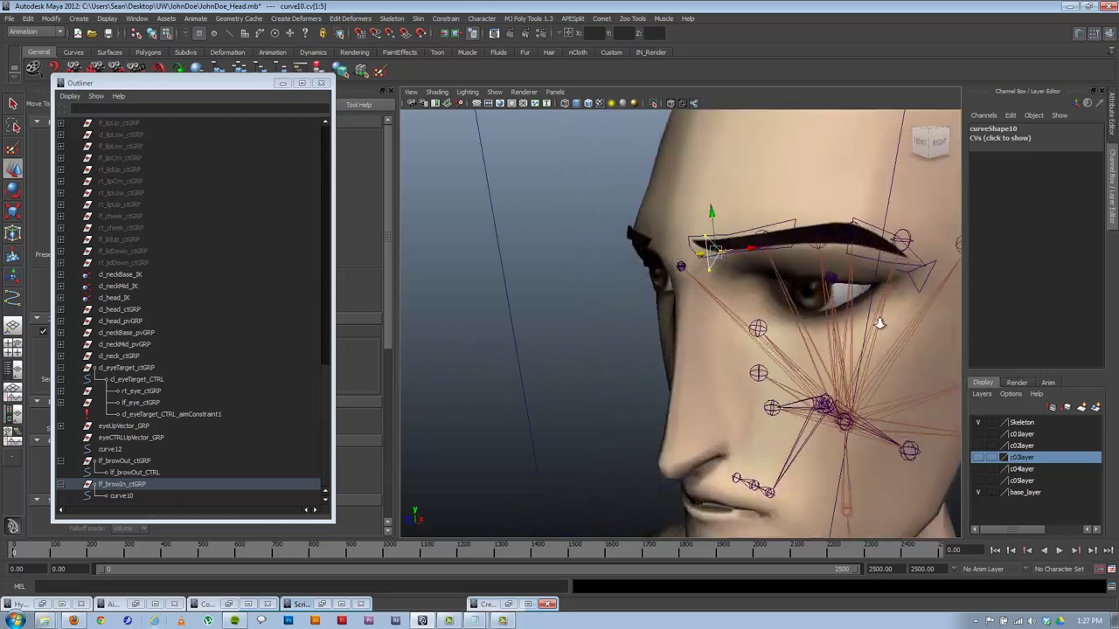
Turn off the display of polygons in the viewport and return to object selection mode
alt+drag(880, 322, 843, 269)
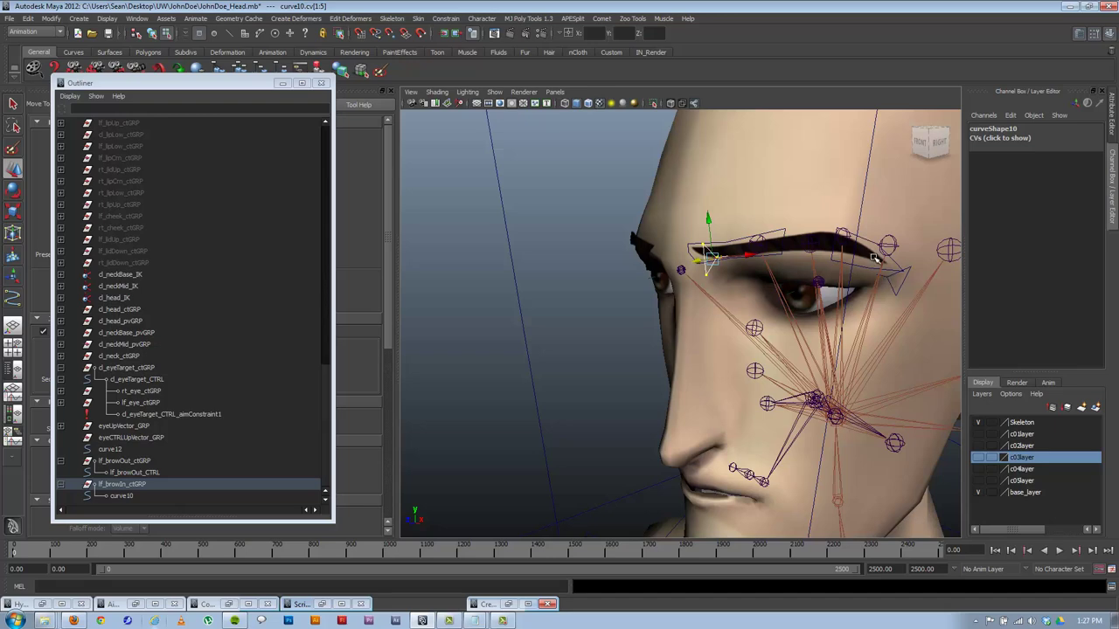
alt+drag(720, 278, 677, 302)
click(495, 91)
click(511, 166)
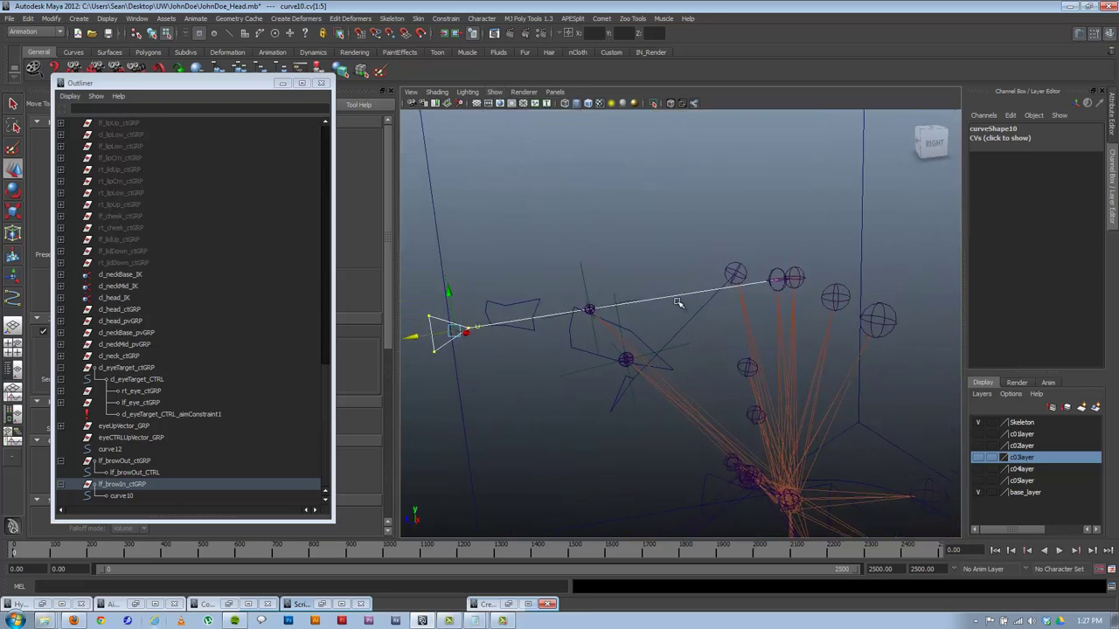
click(729, 273)
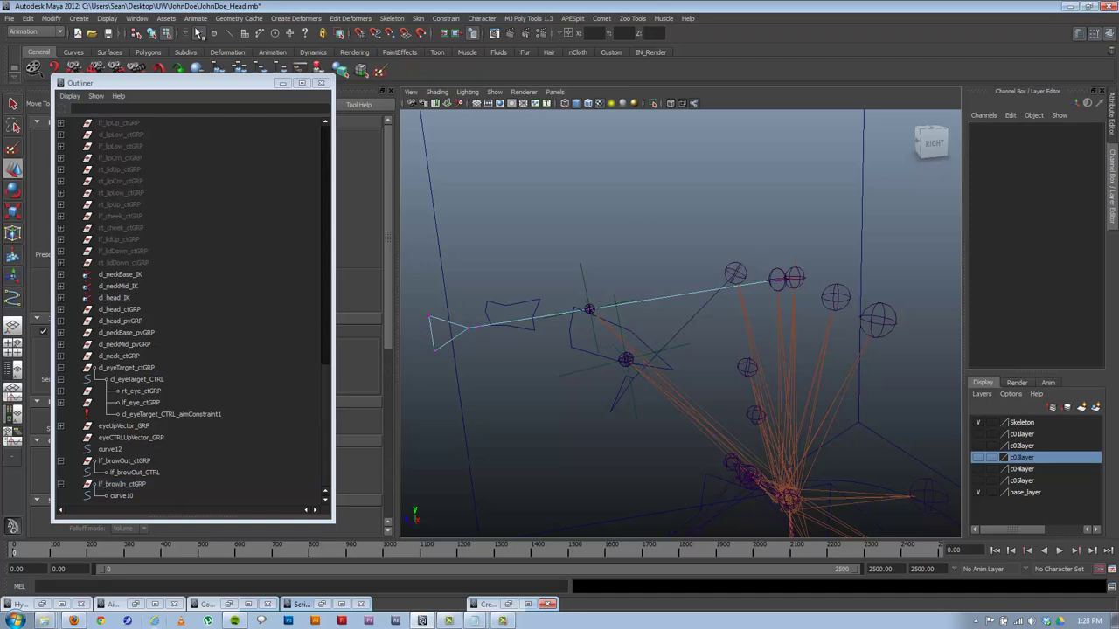
click(151, 33)
Try deleting the parent constraint under lf_browOut_JNT and undo the deletion
click(672, 259)
click(734, 271)
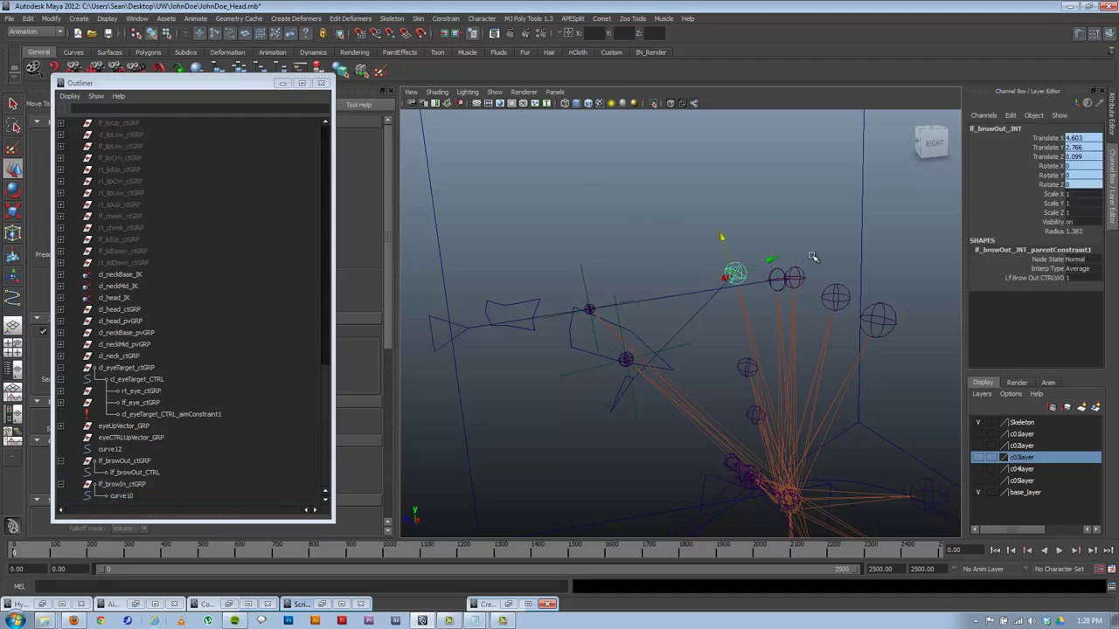
key(Down)
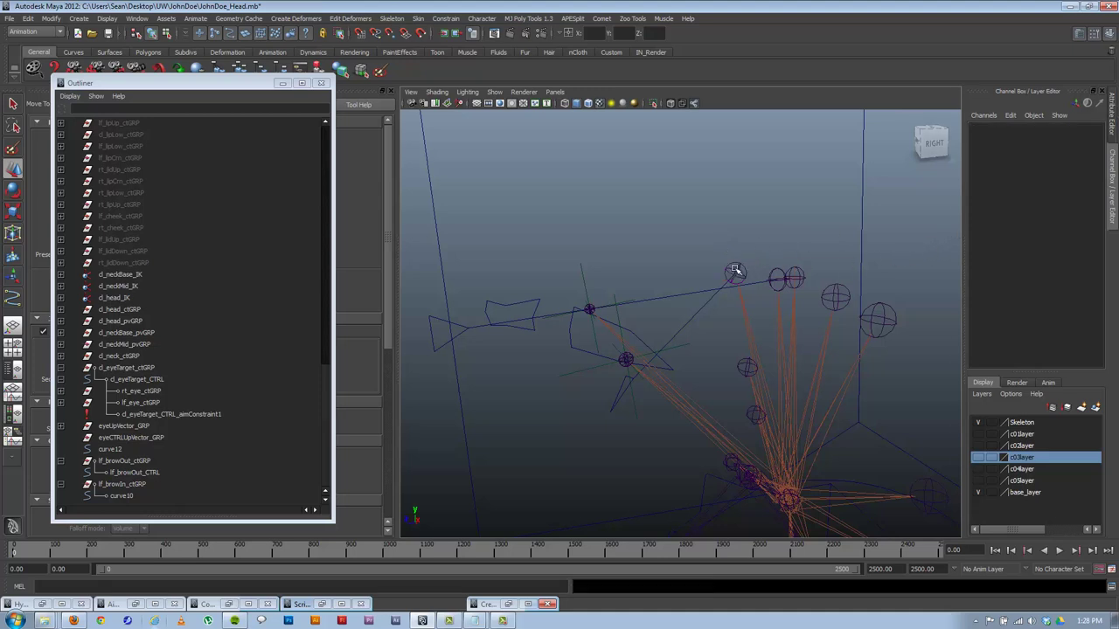
click(734, 273)
mouse_move(734, 273)
alt+mouse_down()
mouse_move(712, 280)
mouse_move(726, 284)
alt+mouse_up()
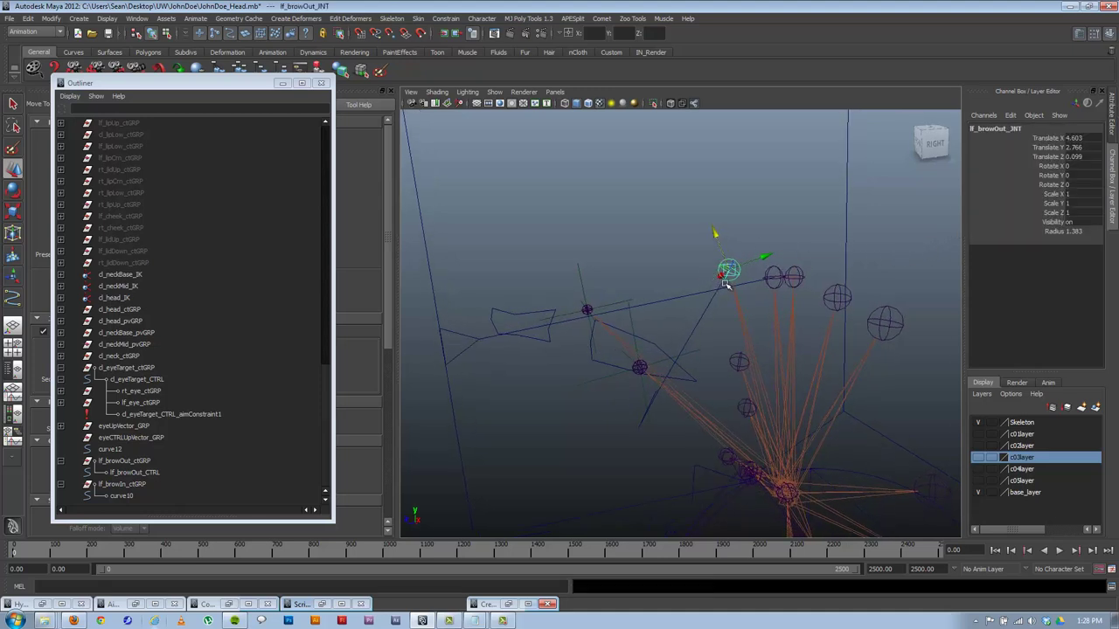
key(ctrl+z)
key(ctrl+z)
Select the parent constraint under lf_browOut_JNT and delete it
click(653, 242)
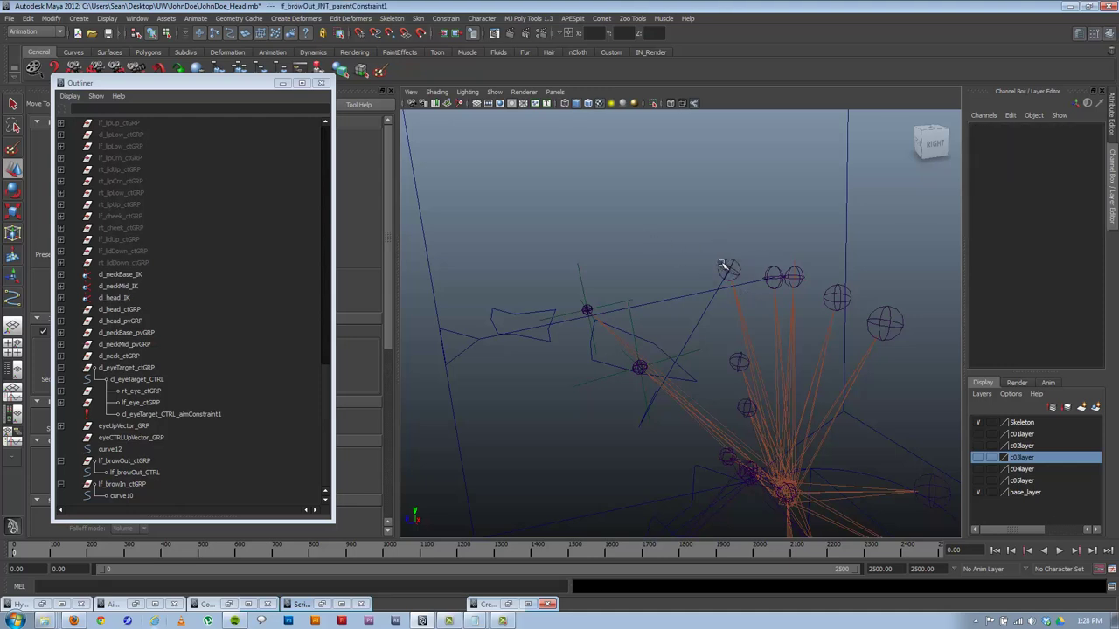
click(724, 267)
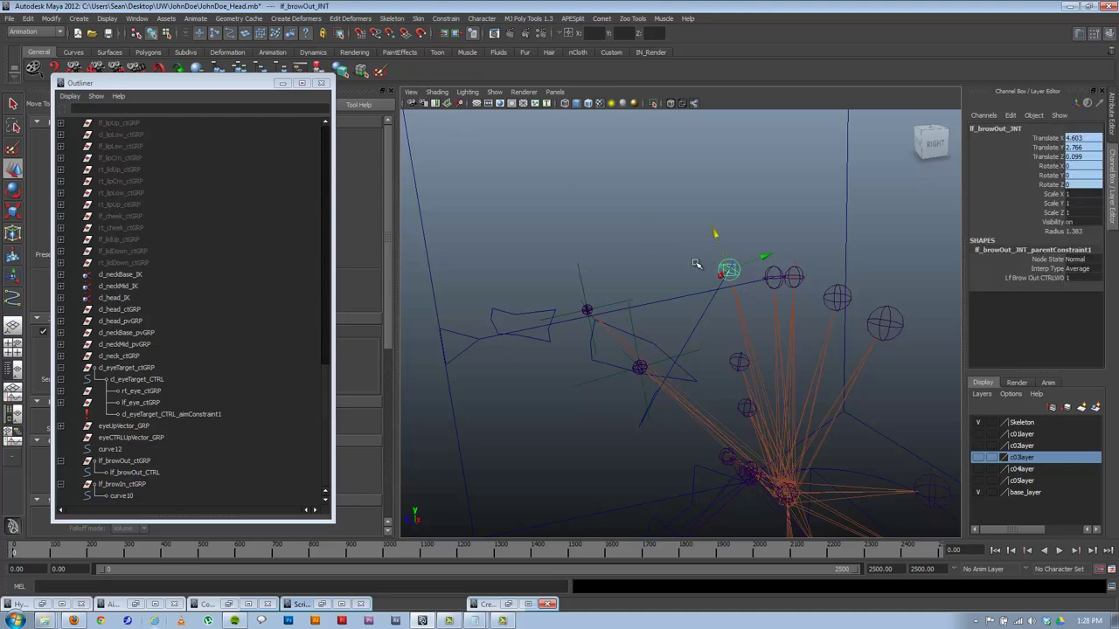
click(661, 267)
click(727, 270)
key(Down)
key(Delete)
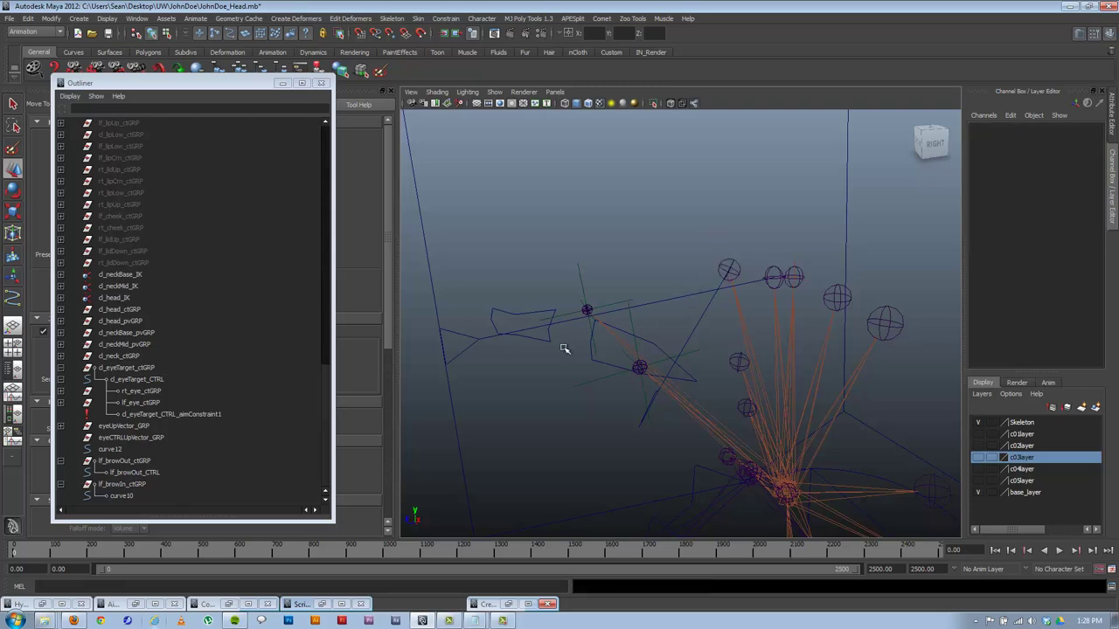
click(136, 462)
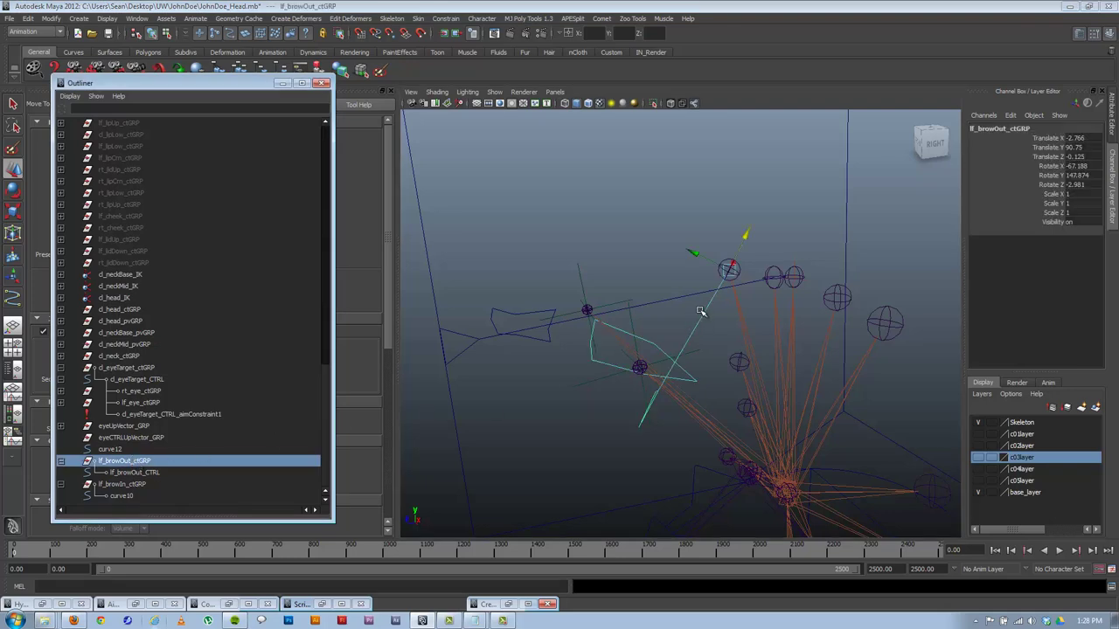
mouse_move(601, 316)
alt+mouse_down()
mouse_move(604, 302)
mouse_move(588, 313)
mouse_move(616, 320)
mouse_move(619, 334)
mouse_move(628, 318)
mouse_move(621, 326)
alt+mouse_up()
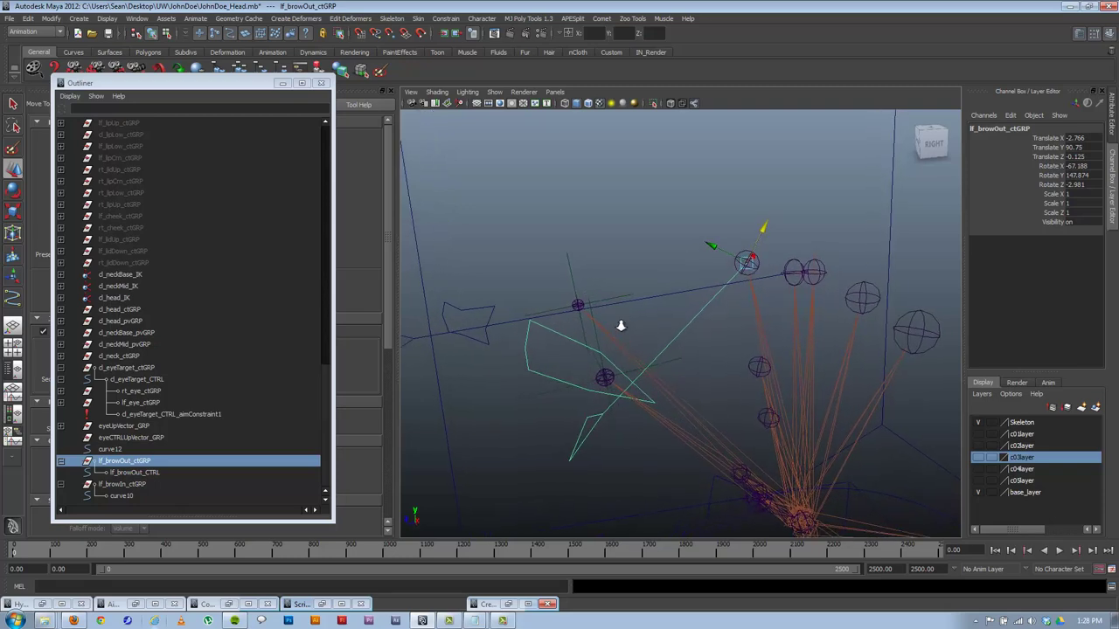
click(688, 233)
click(727, 281)
click(741, 270)
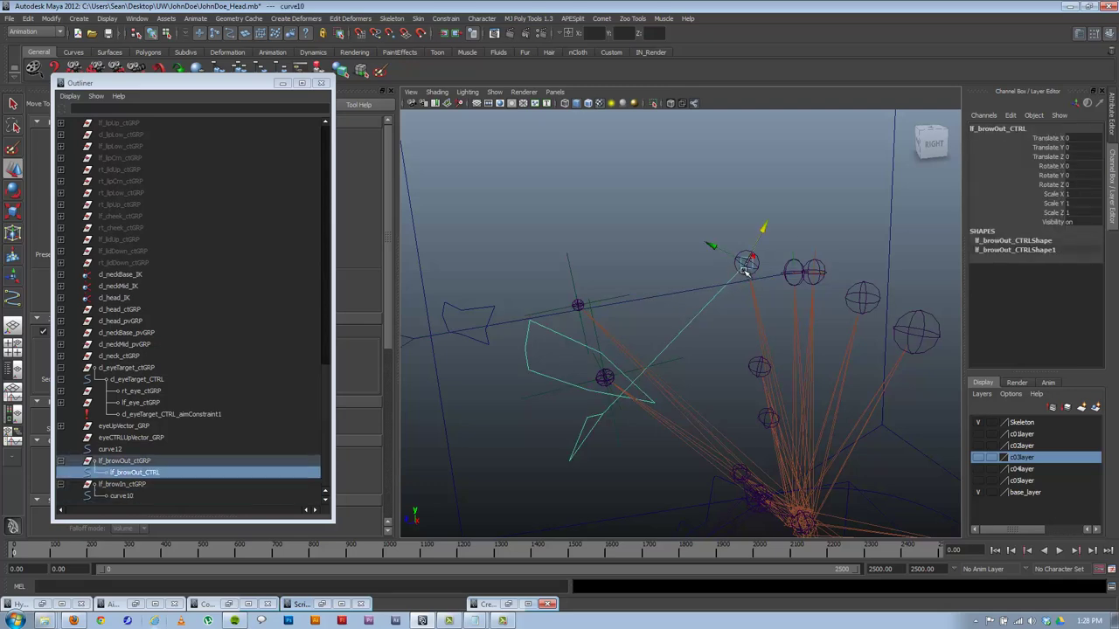
Duplicate curve10 and move the copy up and away from the brow joints, to about -1.18, 1.181, 2.033
alt+drag(589, 322, 542, 327)
click(550, 329)
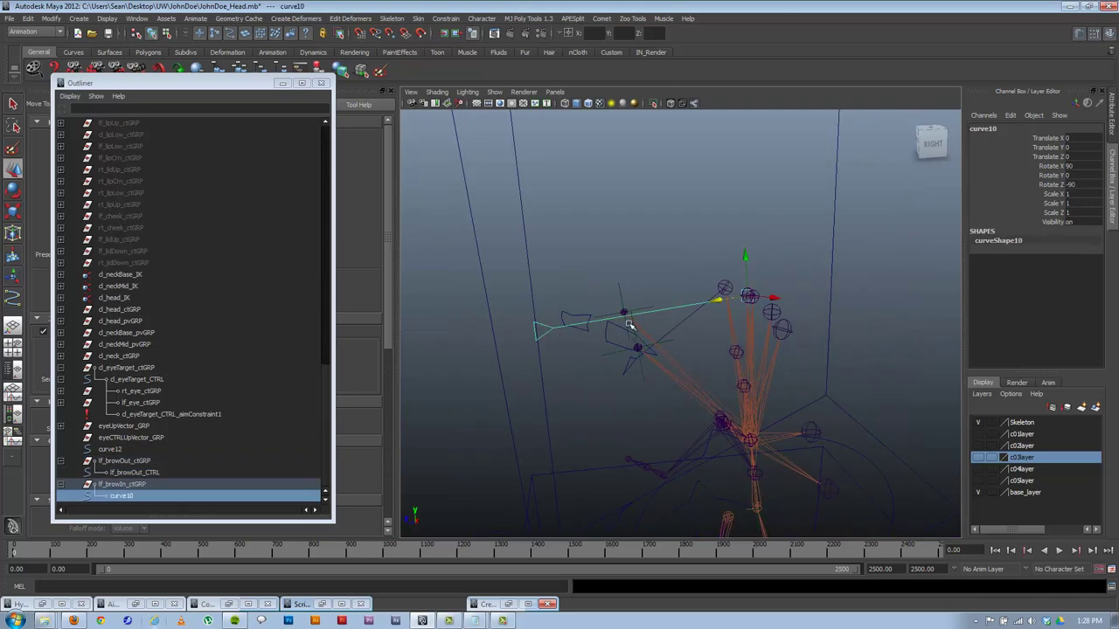
key(ctrl+d)
drag(749, 296, 697, 240)
alt+right_drag(622, 301, 699, 330)
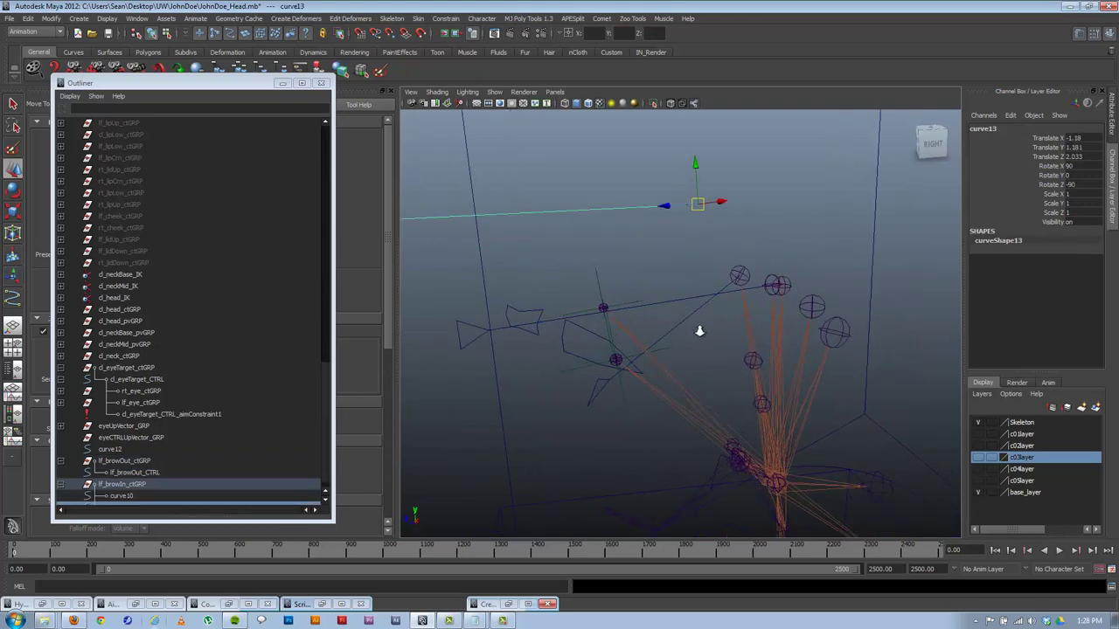
Parent-constrain lf_browOut_ctGRP to lf_browOut_JNT so the outer brow control follows the joint
alt+drag(699, 330, 627, 338)
click(687, 321)
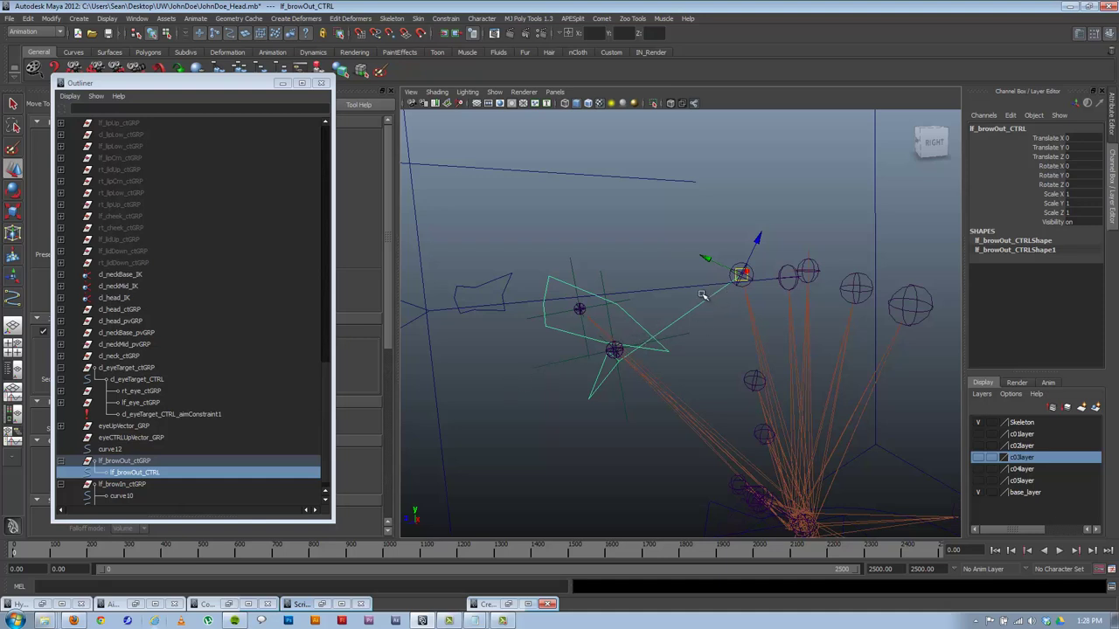
alt+drag(702, 296, 641, 378)
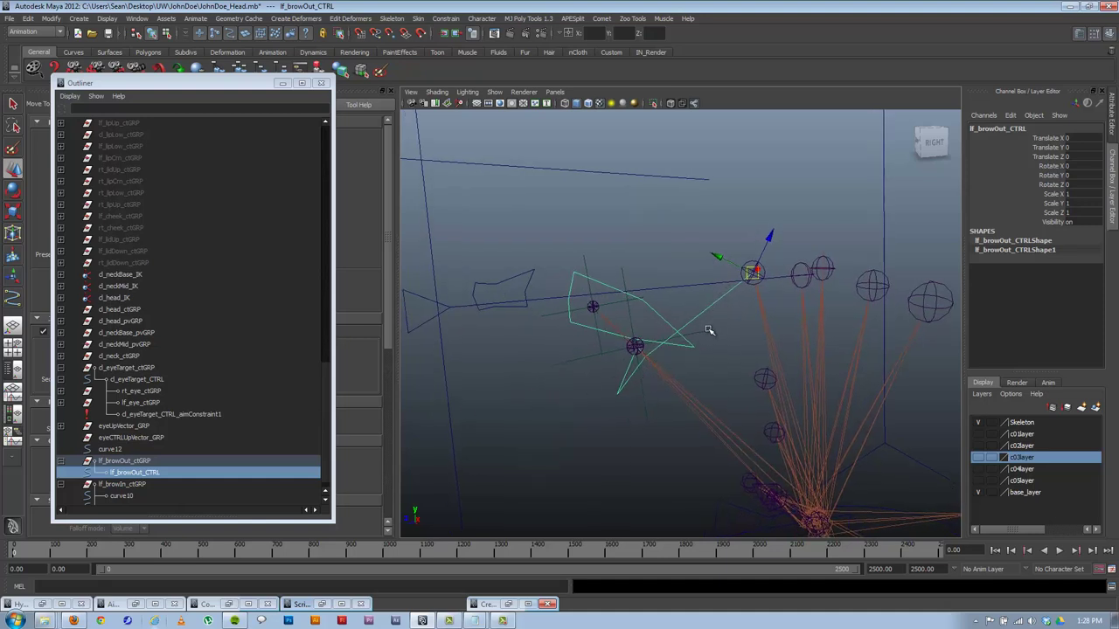
click(749, 269)
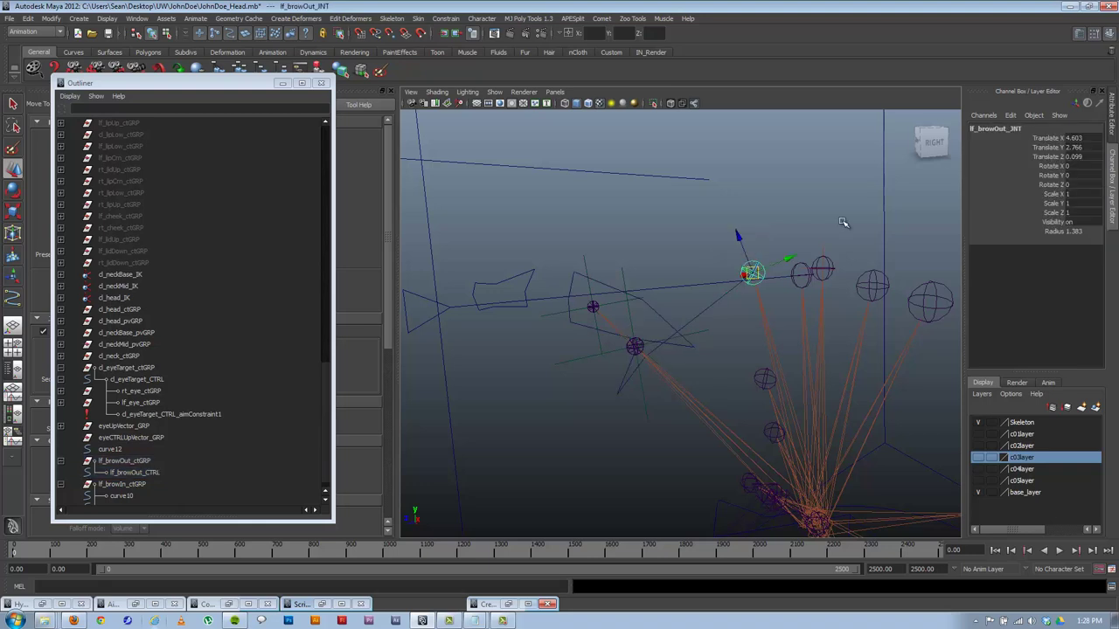
click(129, 460)
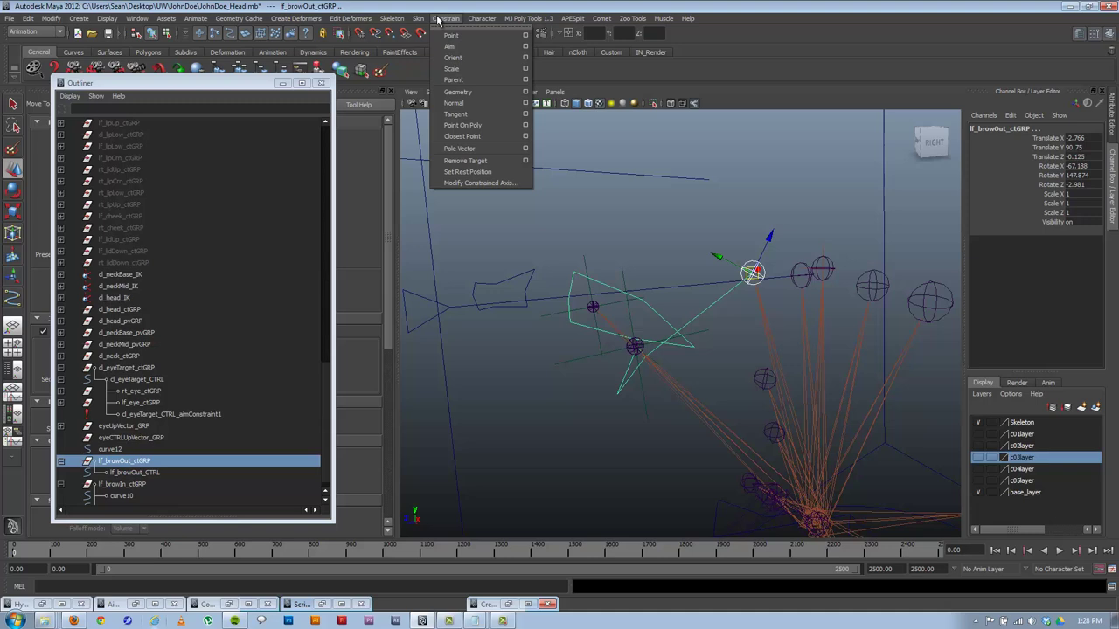
click(453, 79)
click(669, 266)
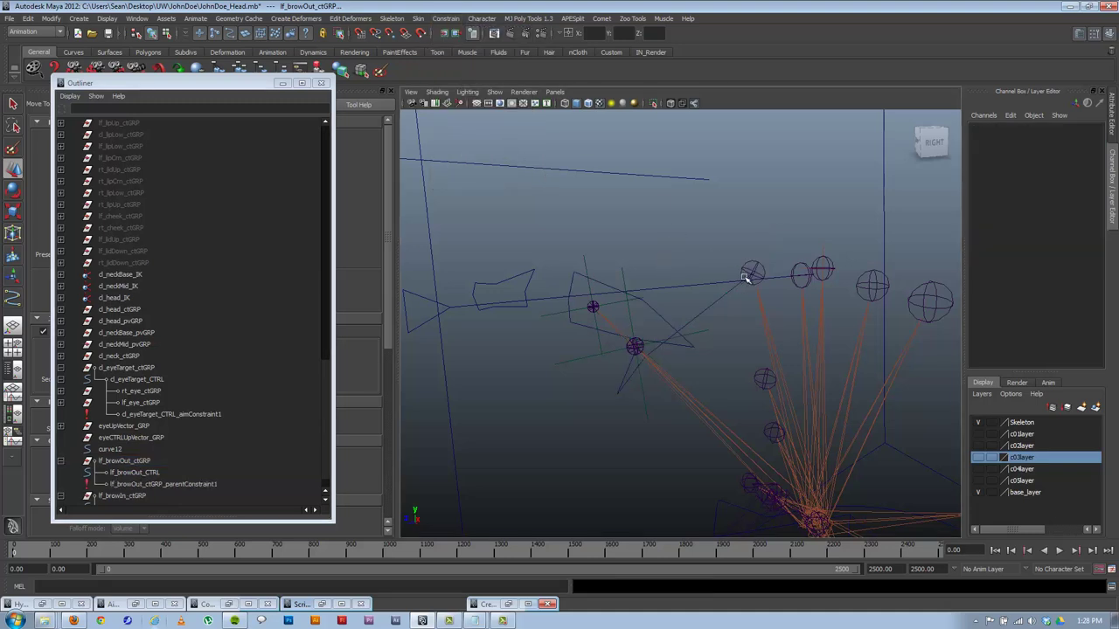
Select the local rotation axis of lf_browOut_JNT in component mode and turn off discrete rotation, undoing the first trial rotation
click(751, 274)
click(166, 33)
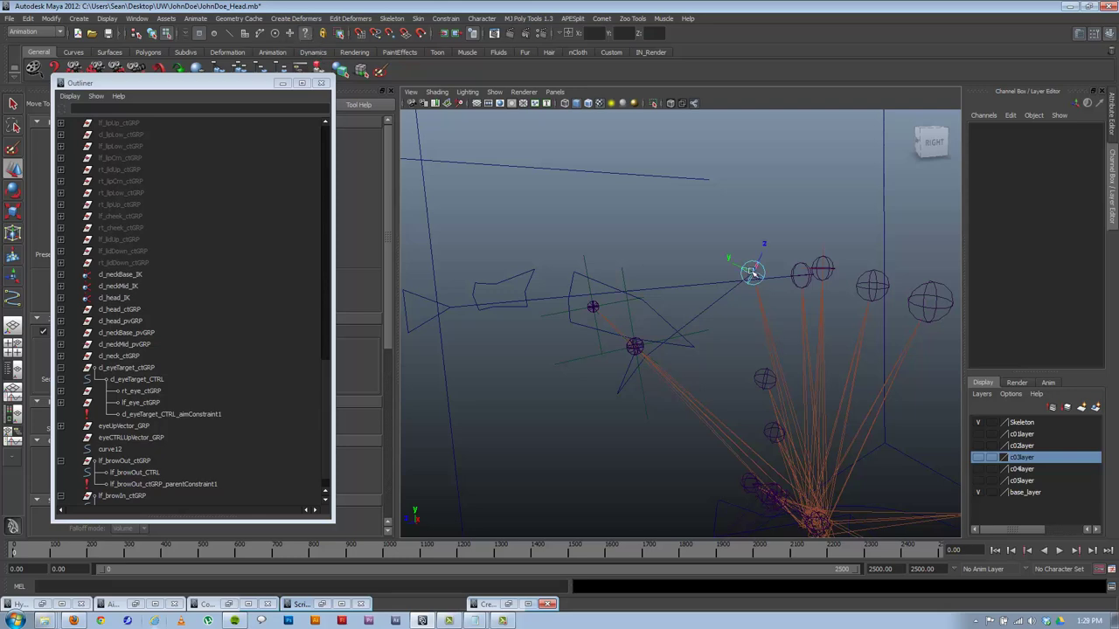
click(752, 273)
key(e)
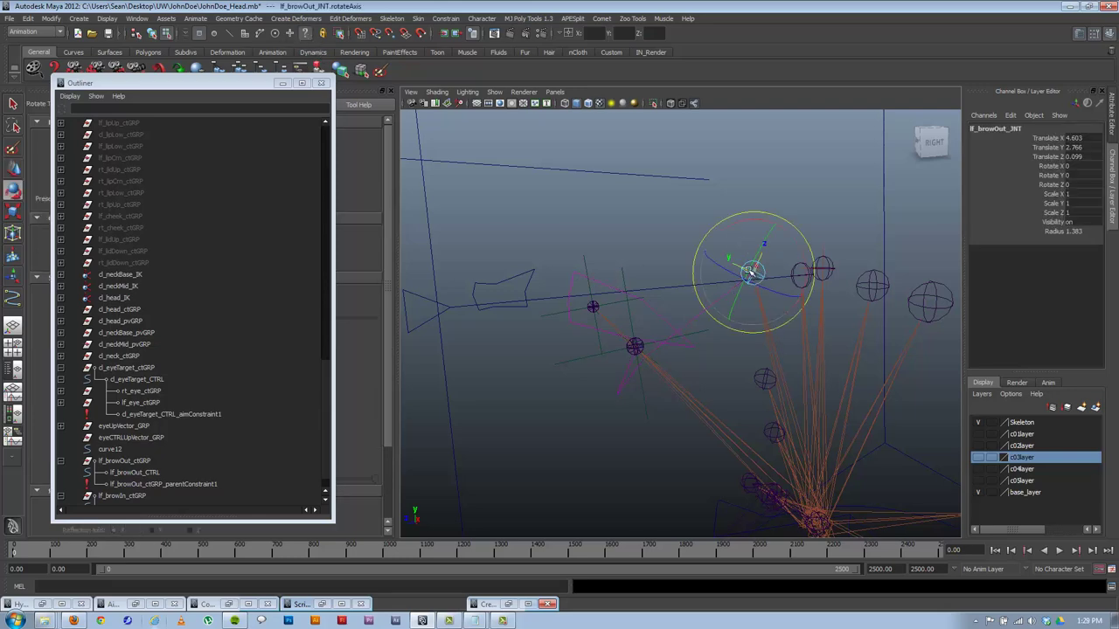
drag(219, 85, 243, 233)
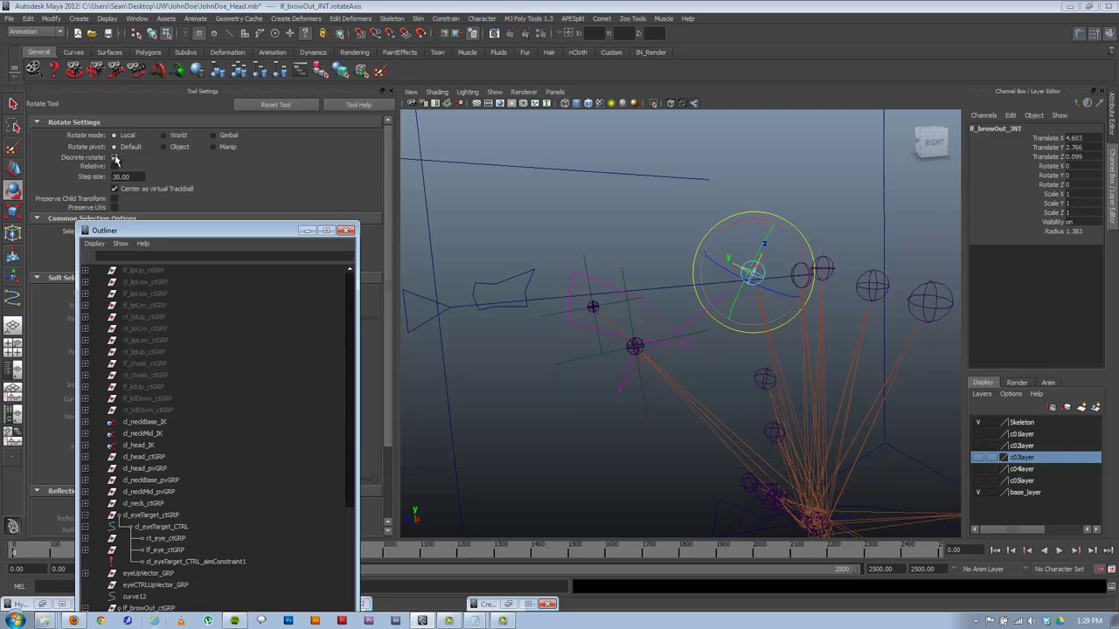
click(114, 157)
click(757, 256)
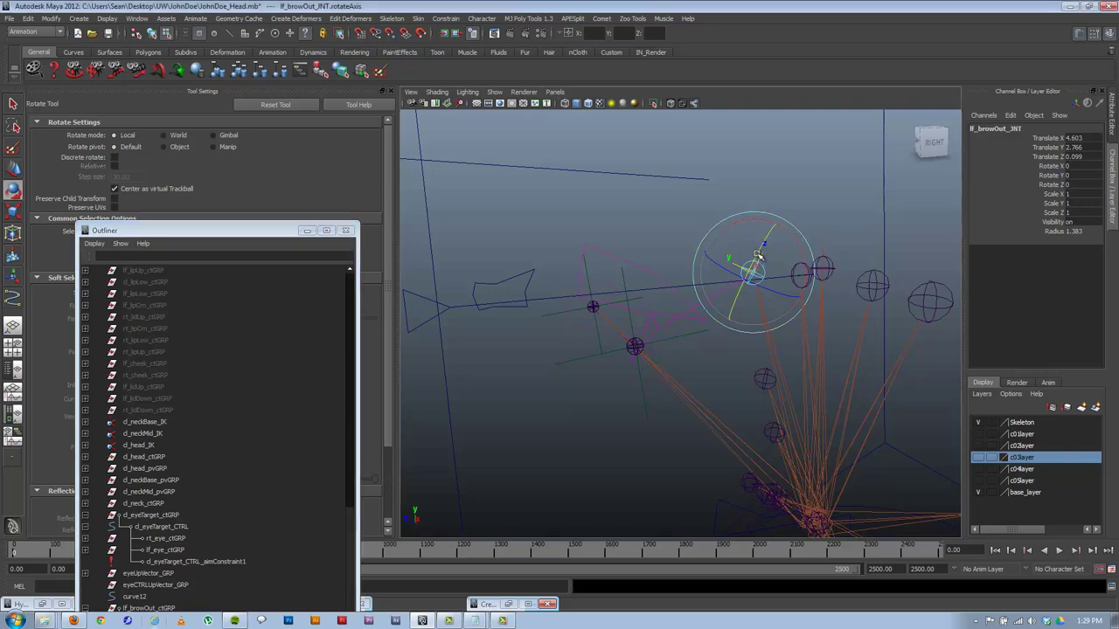
key(ctrl+z)
Show the head mesh and rotate the local rotation axis of lf_browOut_JNT to reorient the outer brow control against the eyebrow
click(494, 92)
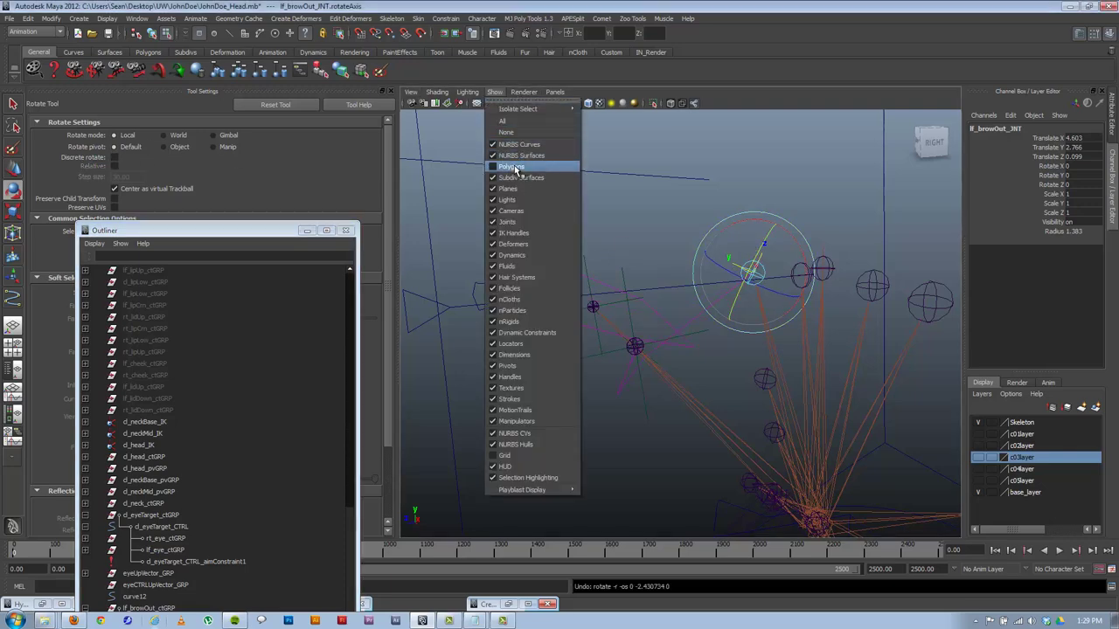
click(514, 167)
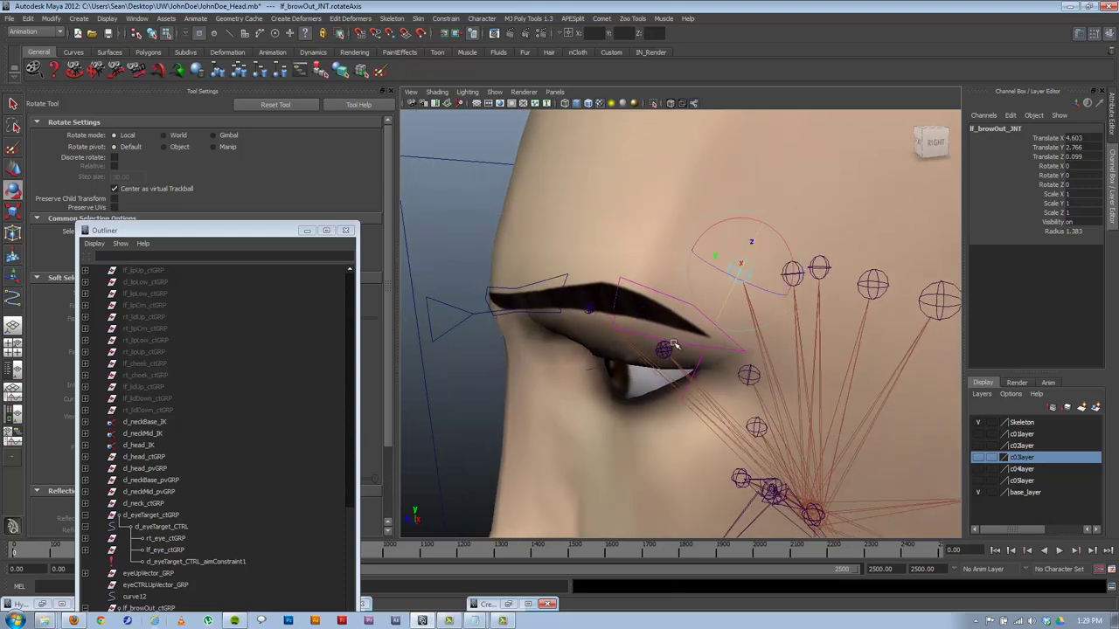
alt+drag(652, 317, 642, 313)
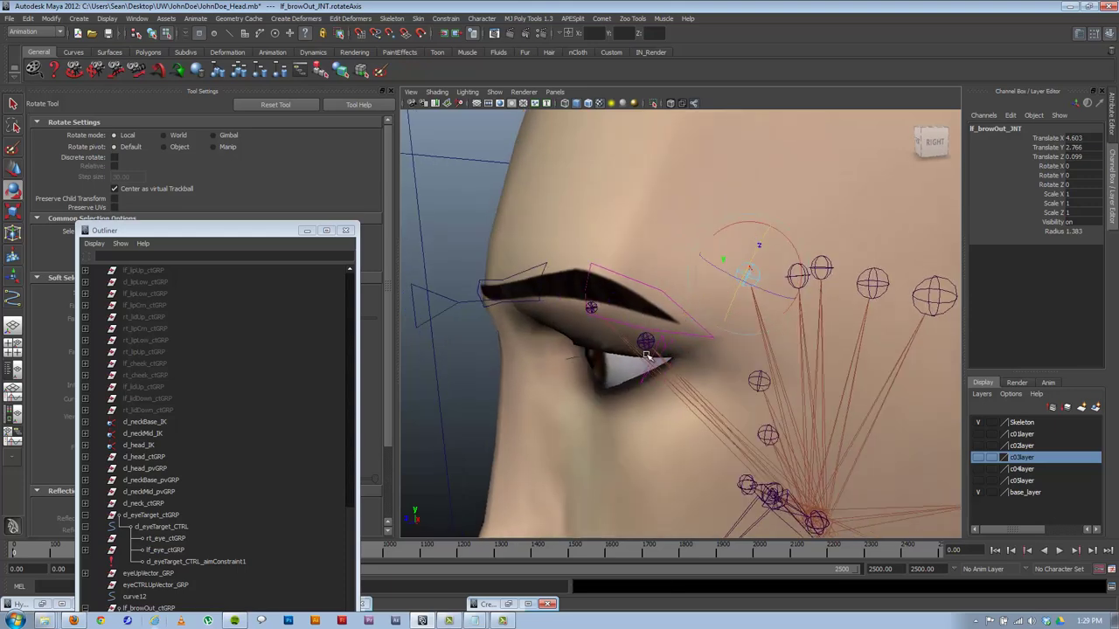
drag(753, 261, 726, 305)
Hide the polygons in the viewport so only the joints and control curves are displayed
click(495, 91)
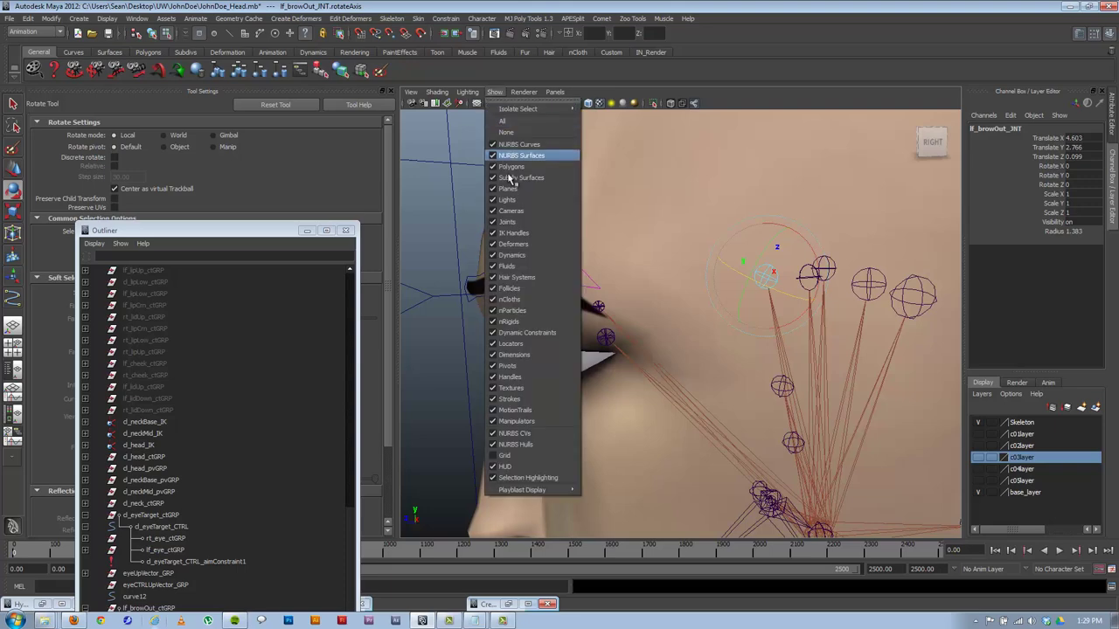
click(511, 167)
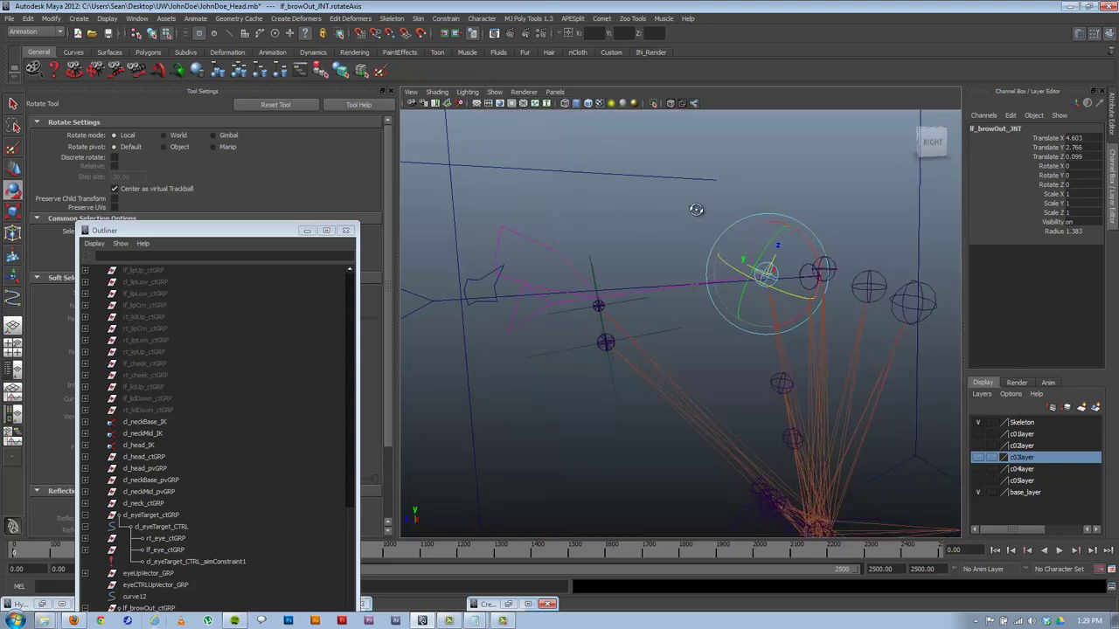
alt+drag(699, 210, 645, 250)
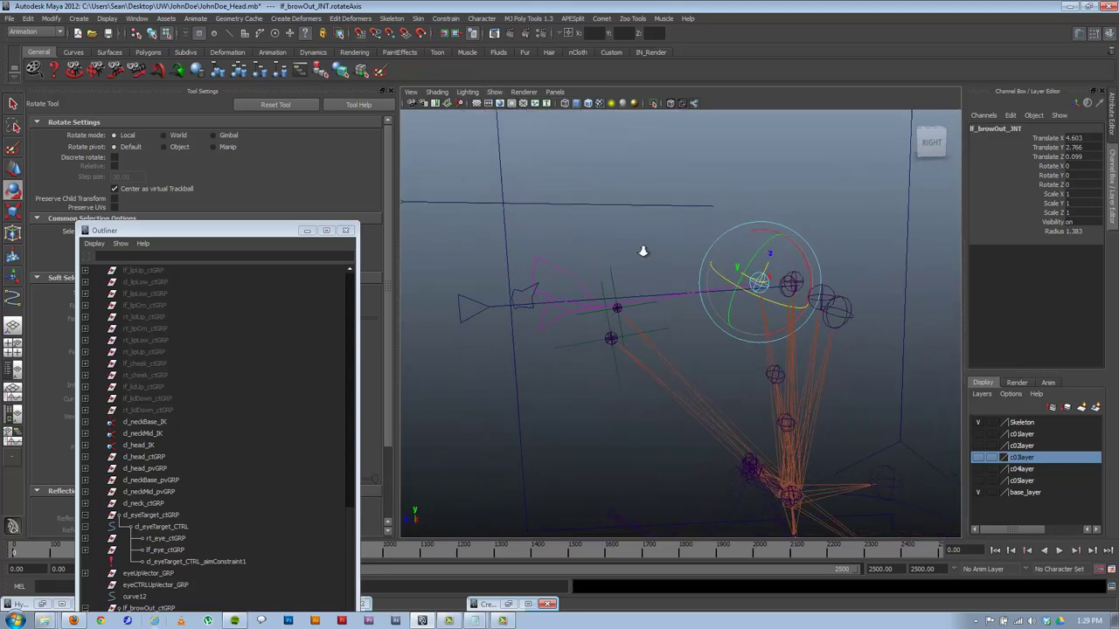
Delete the parent constraint under lf_browOut_ctGRP and select the group
drag(252, 230, 269, 82)
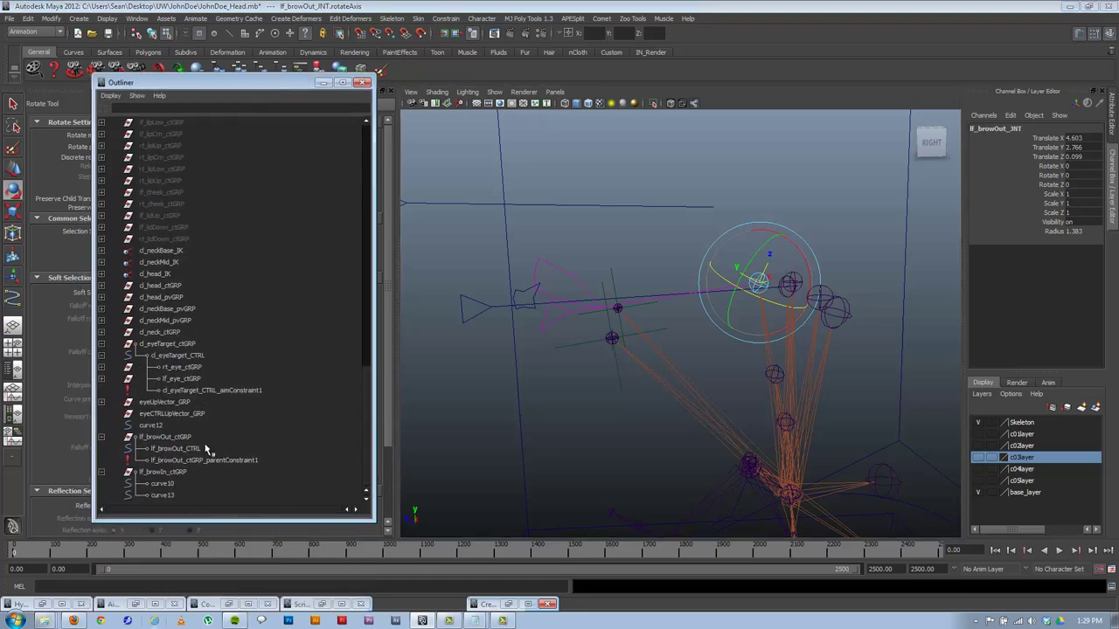
click(190, 461)
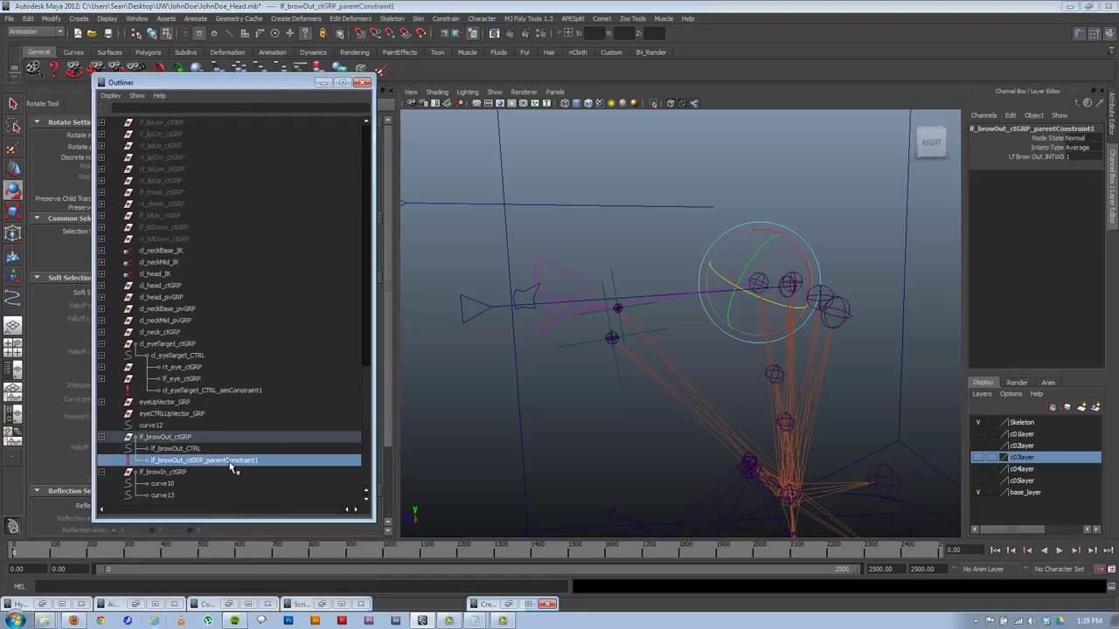
key(Delete)
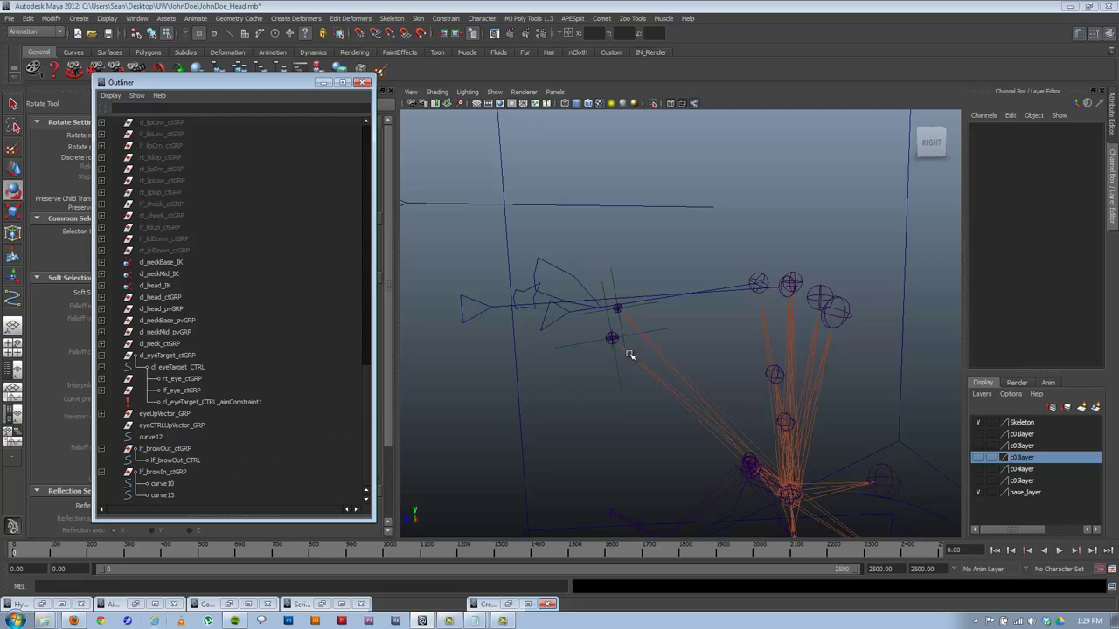
mouse_move(633, 353)
alt+mouse_down()
mouse_move(644, 340)
mouse_move(635, 350)
alt+mouse_up()
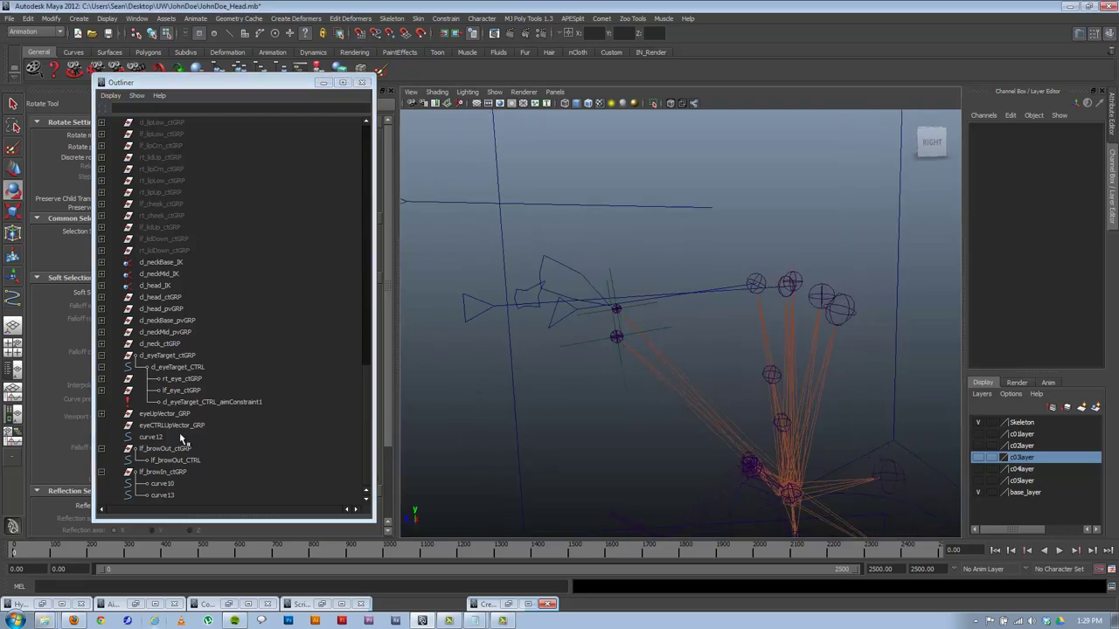
click(178, 450)
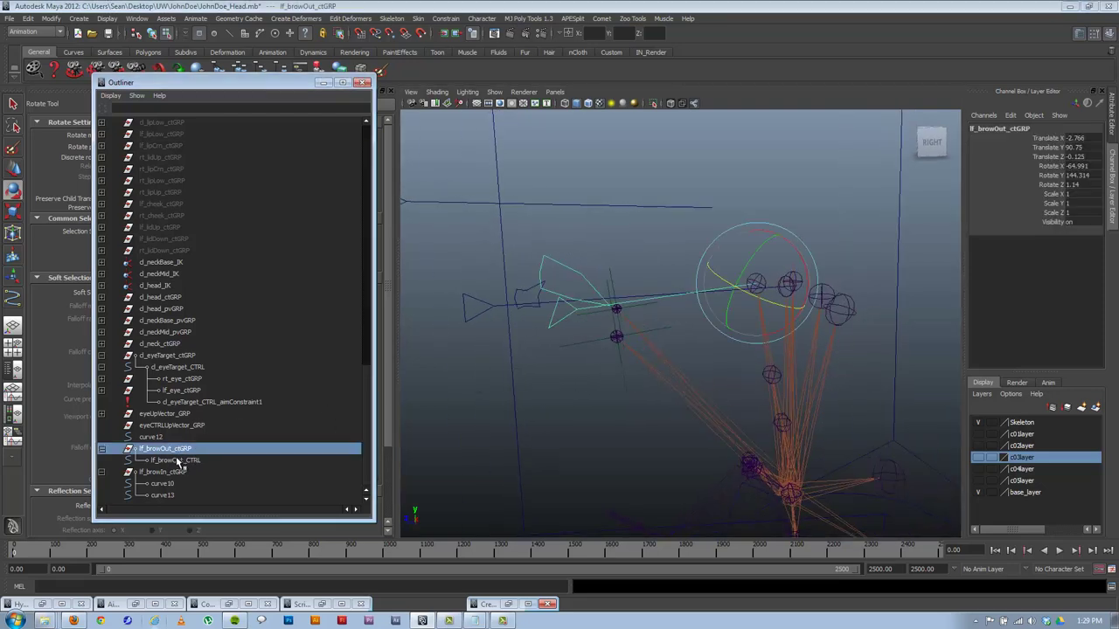
alt+drag(665, 300, 668, 310)
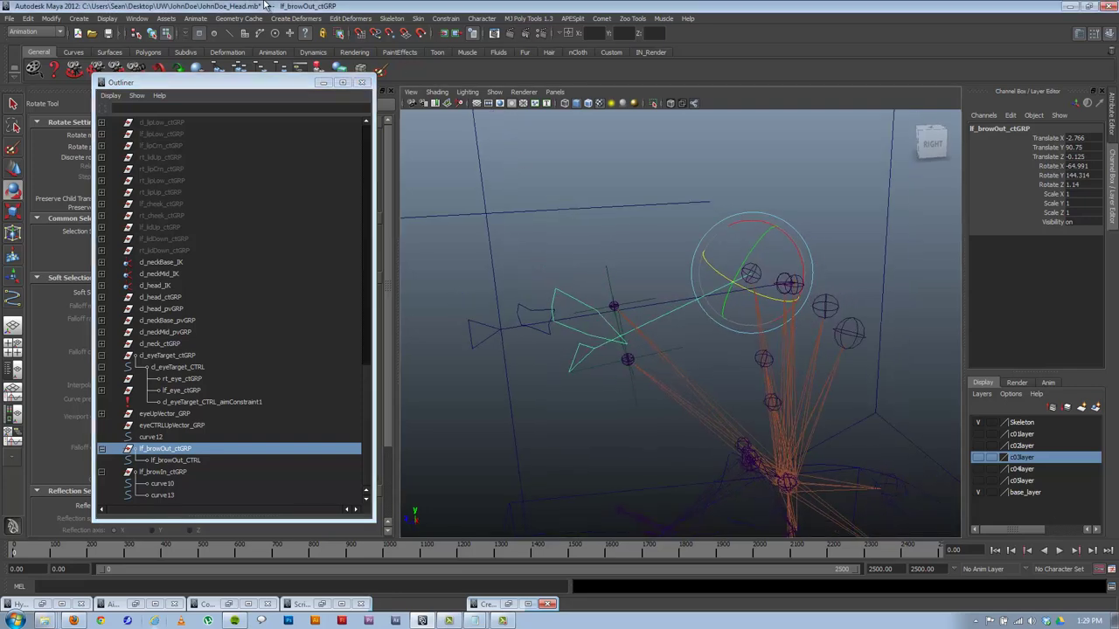
Delete the old right outer brow joint, rt_browOut_JNT
click(675, 240)
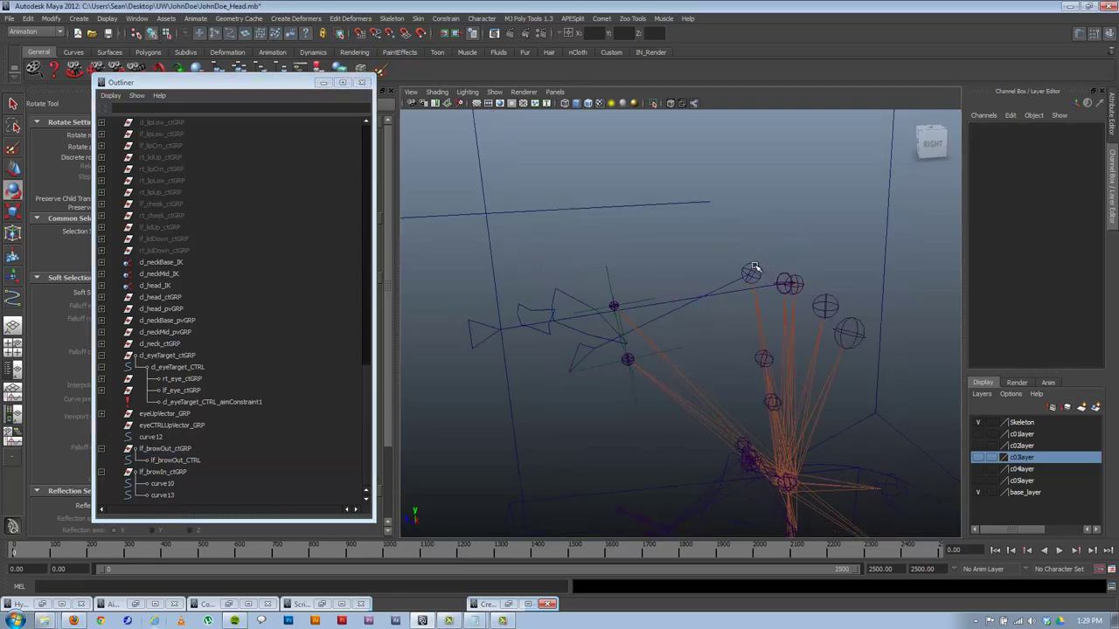
click(757, 271)
alt+drag(694, 304, 847, 264)
click(855, 279)
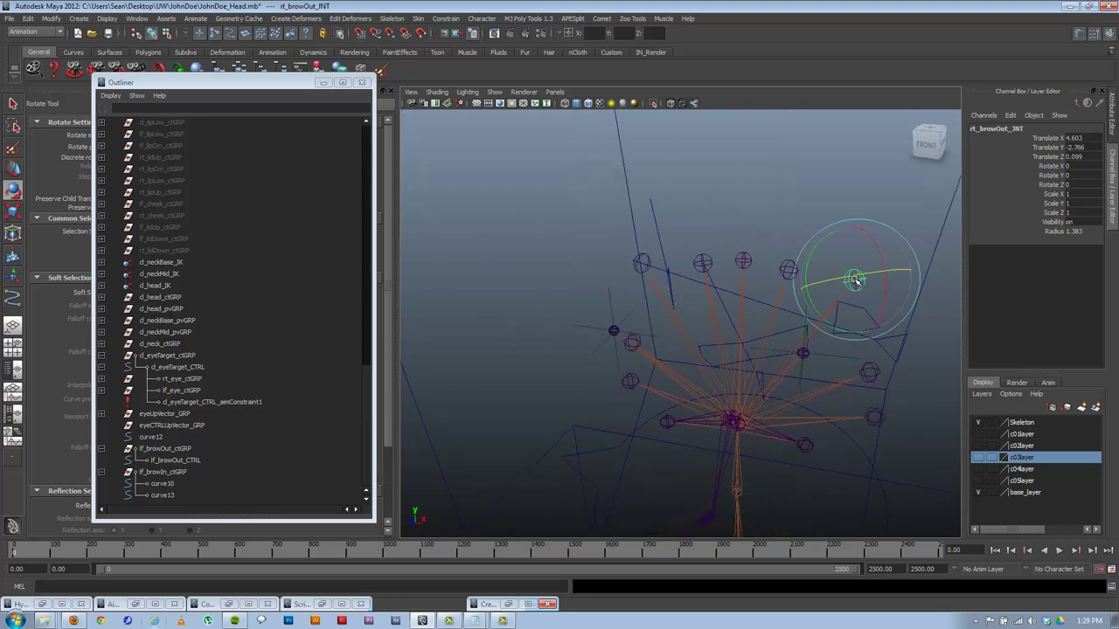
key(Delete)
Mirror lf_browOut_JNT across YZ with the Behavior function, replacing lf_ with rt_ in the joint name
click(643, 260)
alt+drag(660, 261, 631, 223)
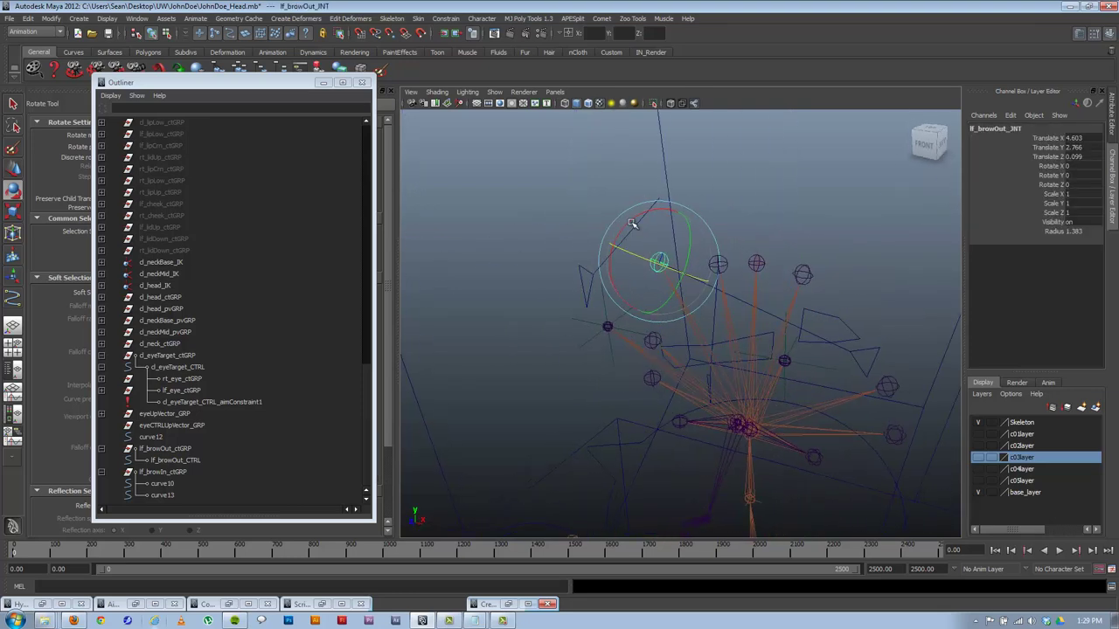
click(416, 17)
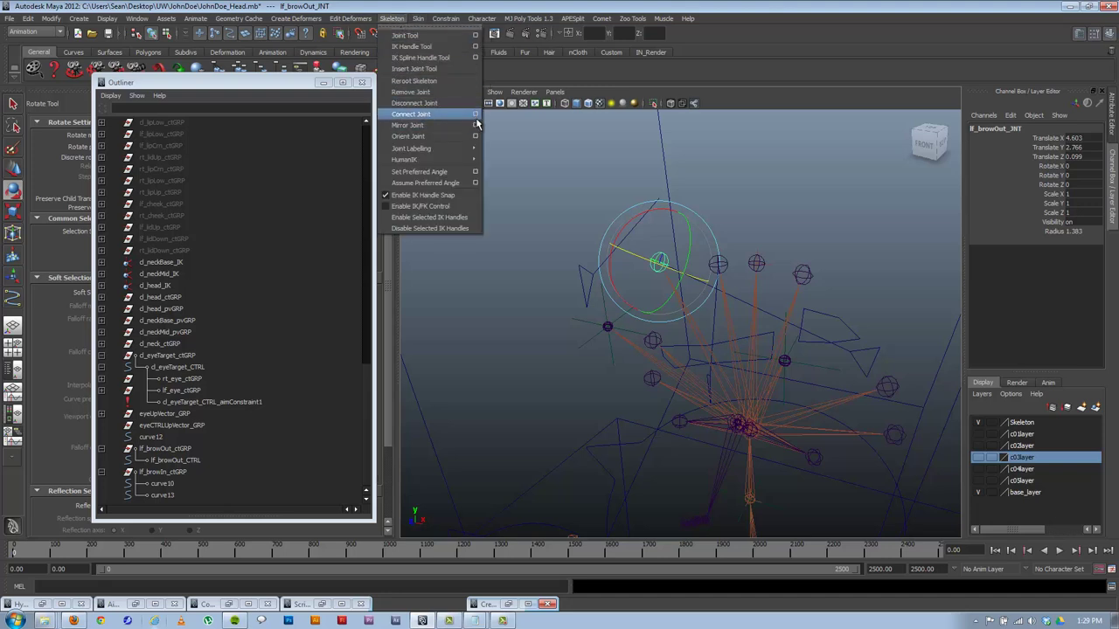
click(476, 126)
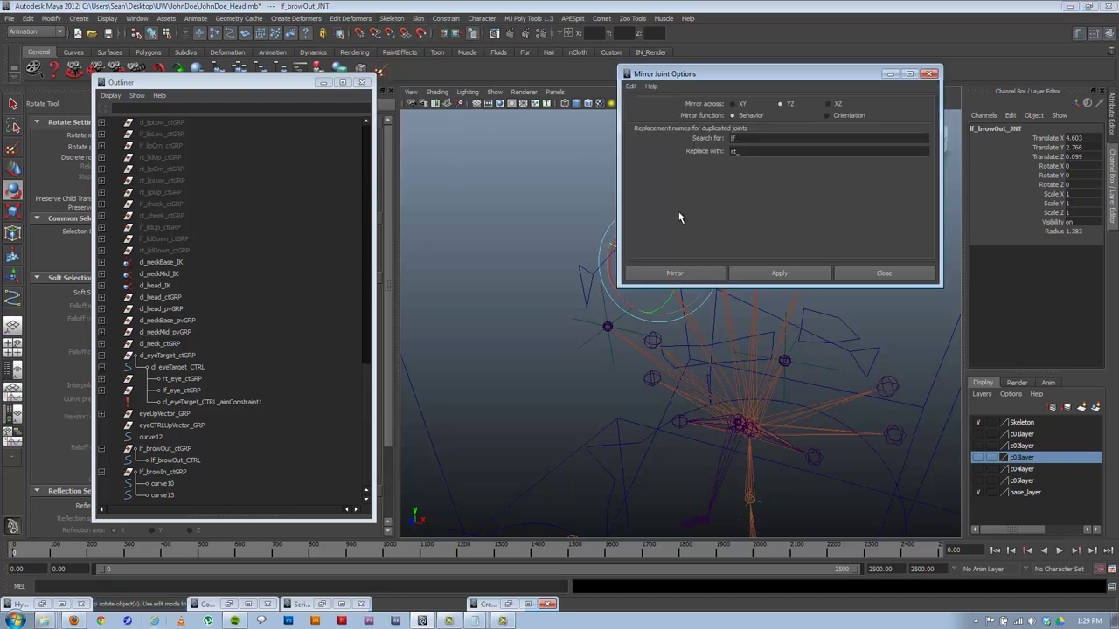
click(674, 274)
mouse_move(674, 278)
alt+mouse_down()
mouse_move(631, 283)
mouse_move(679, 270)
alt+mouse_up()
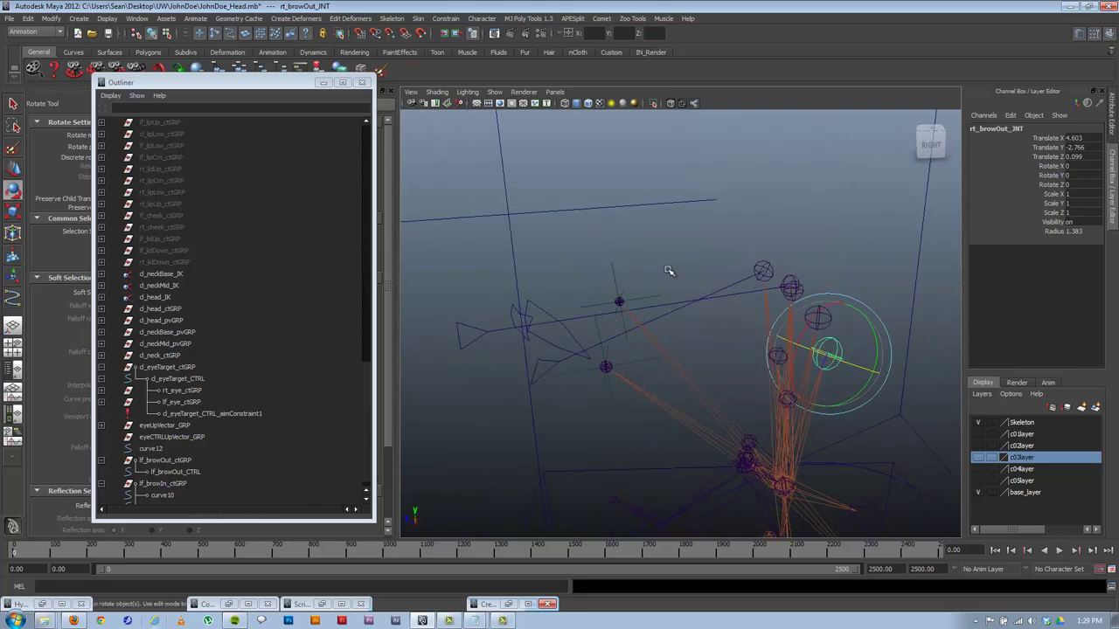
Delete the old lf_browOut_CTRL curve from under lf_browOut_ctGRP
alt+drag(618, 308, 704, 303)
click(719, 298)
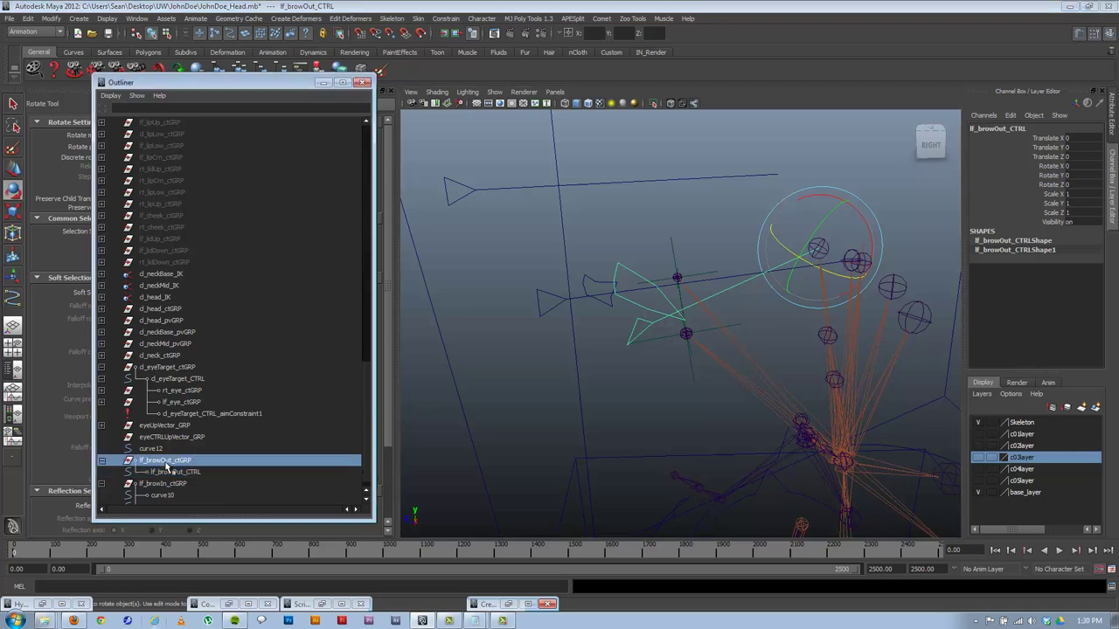
key(Delete)
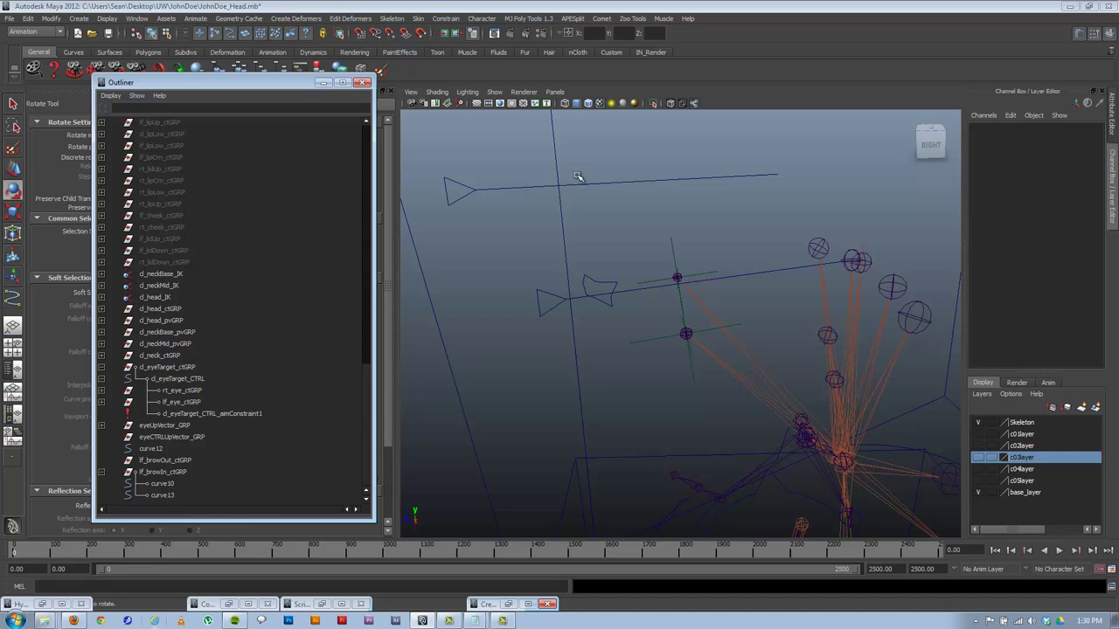
Parent curve13 under lf_browOut_ctGRP and set its translation and rotation values to 0
click(620, 181)
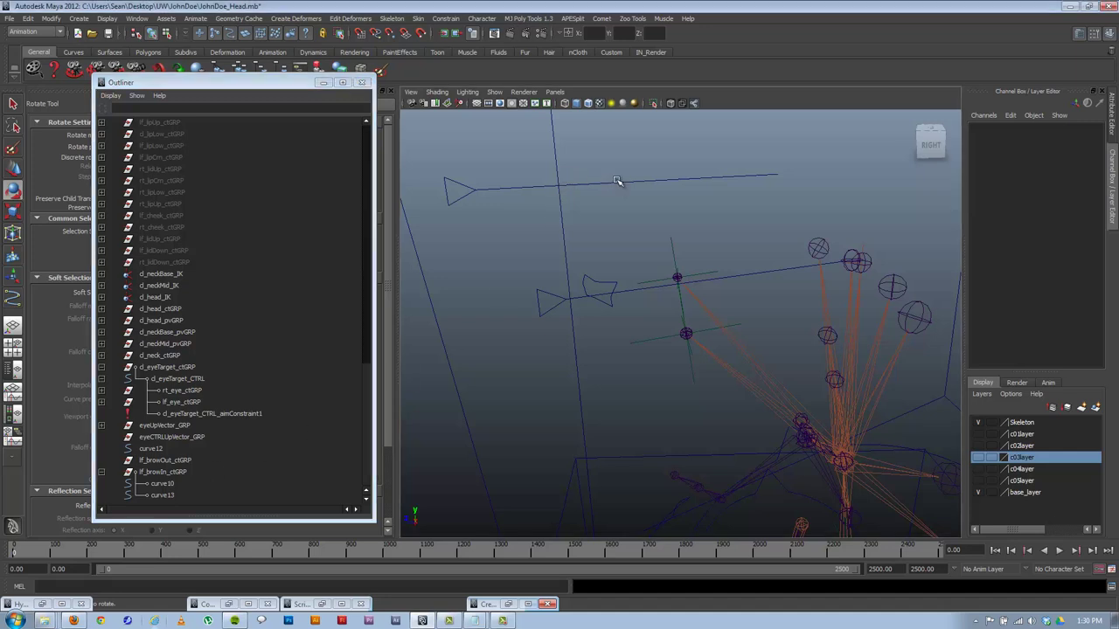
ctrl+click(173, 461)
key(p)
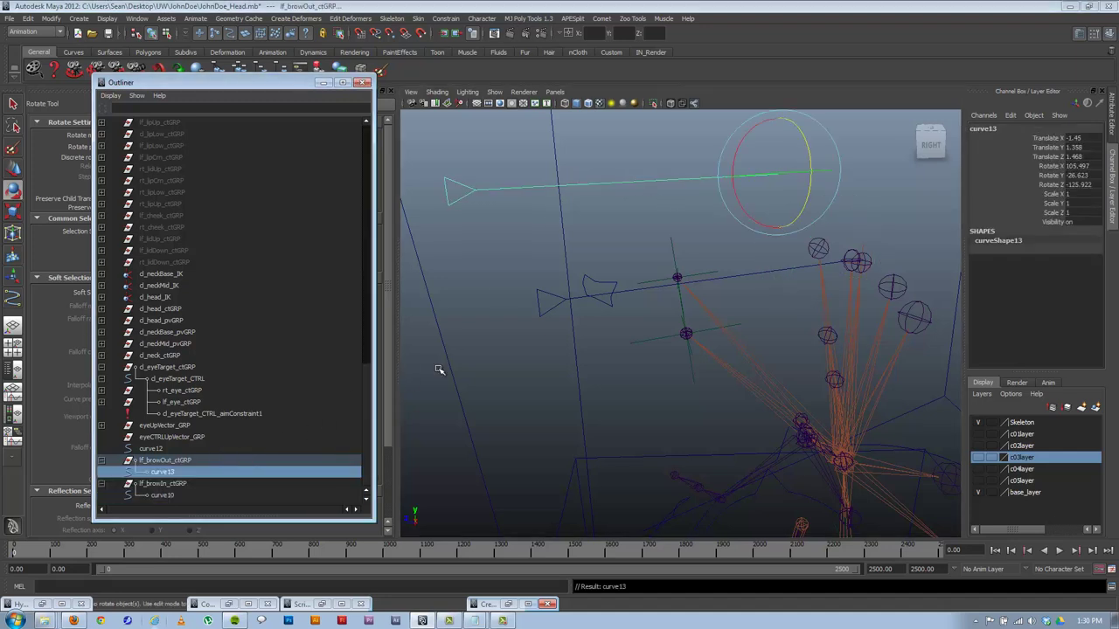
drag(1084, 185, 1077, 145)
text(0)
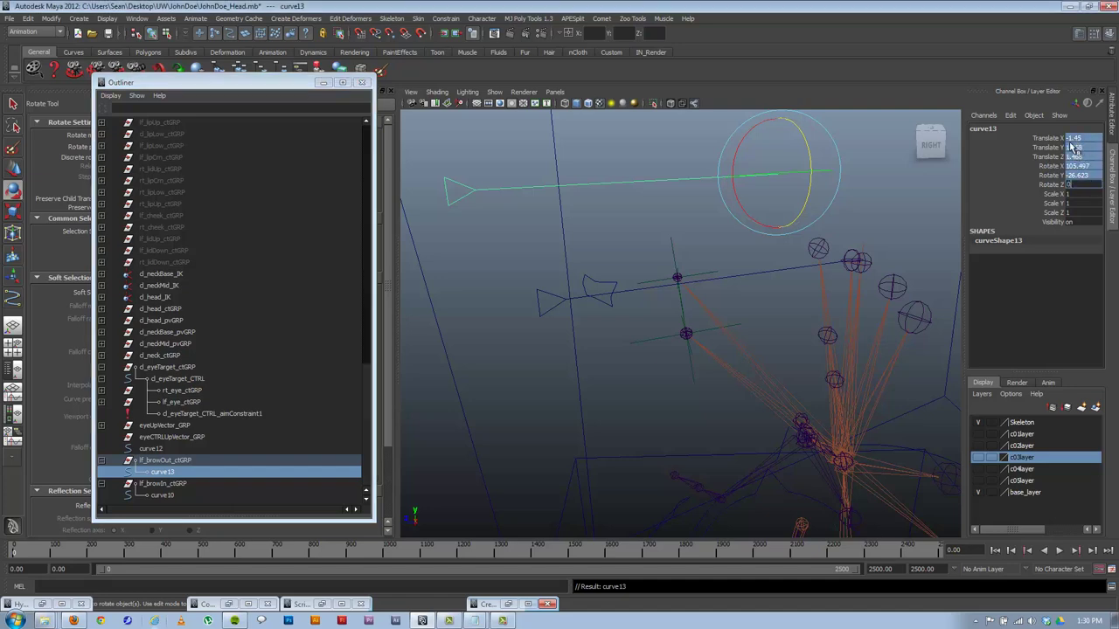
key(Return)
Rotate curve13 with 30-degree discrete rotation until Rotate X is 90, Rotate Y is 0 and Rotate Z is -90
alt+drag(828, 240, 735, 312)
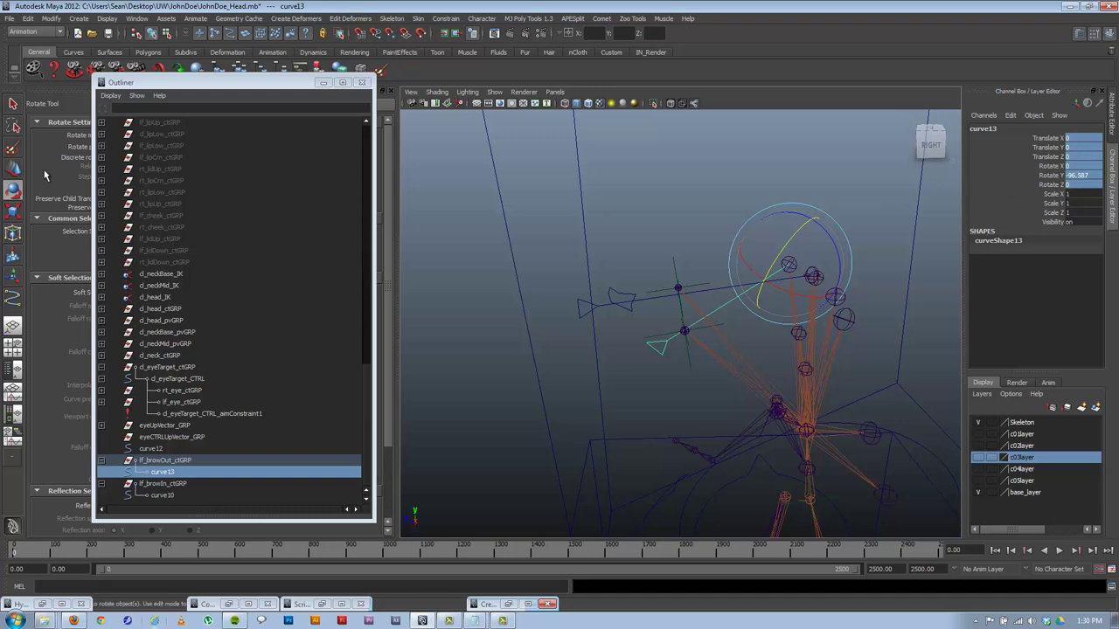
drag(191, 85, 332, 236)
double_click(1084, 176)
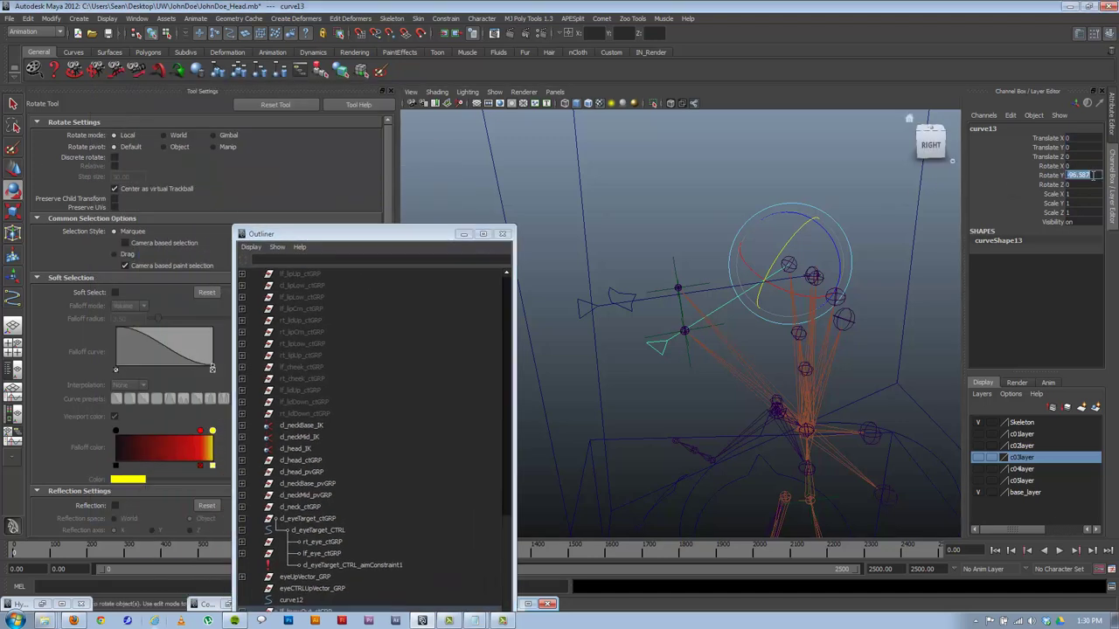
text(-90)
key(Return)
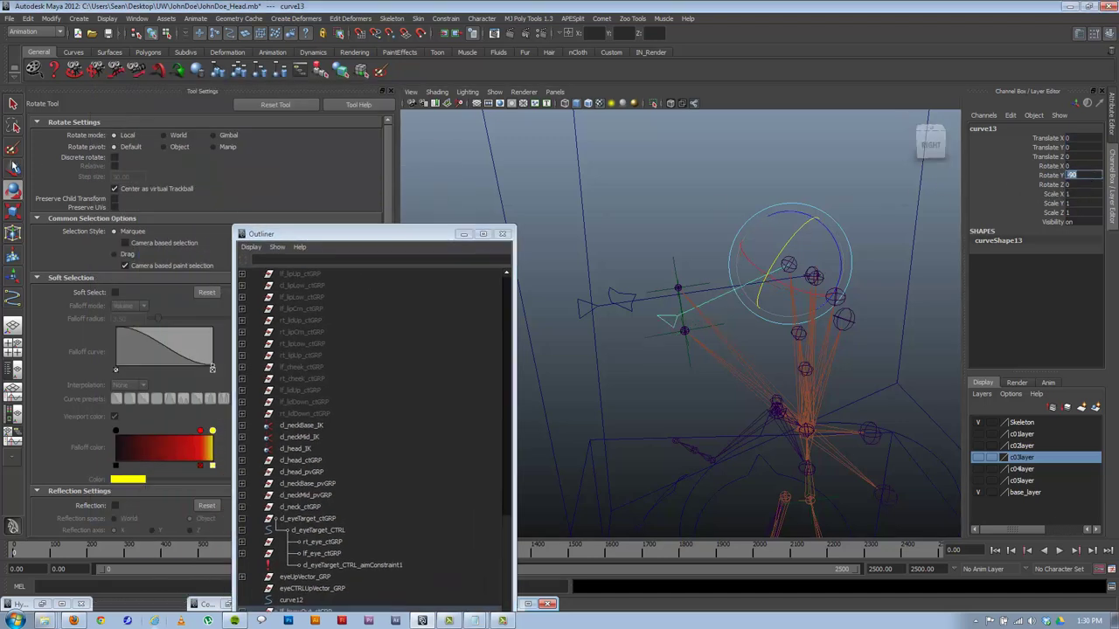
click(114, 159)
drag(835, 236, 829, 301)
alt+drag(656, 290, 668, 288)
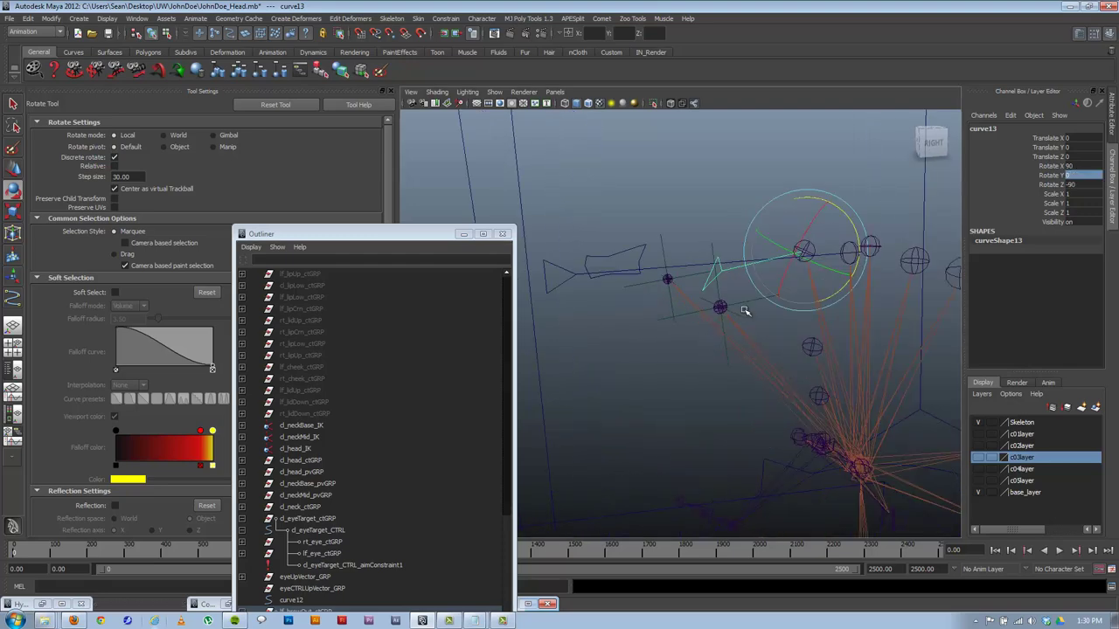
Show the polygons in the viewport again and turn on Wireframe on Shaded around the left brow
key(w)
click(470, 92)
mouse_move(499, 92)
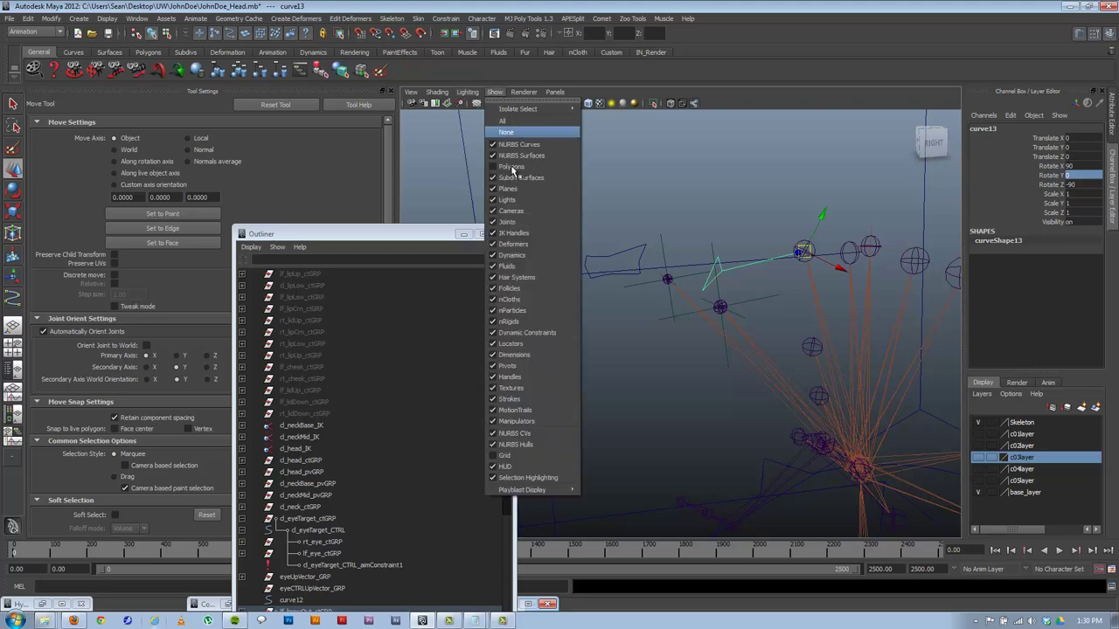
click(512, 167)
drag(425, 235, 354, 184)
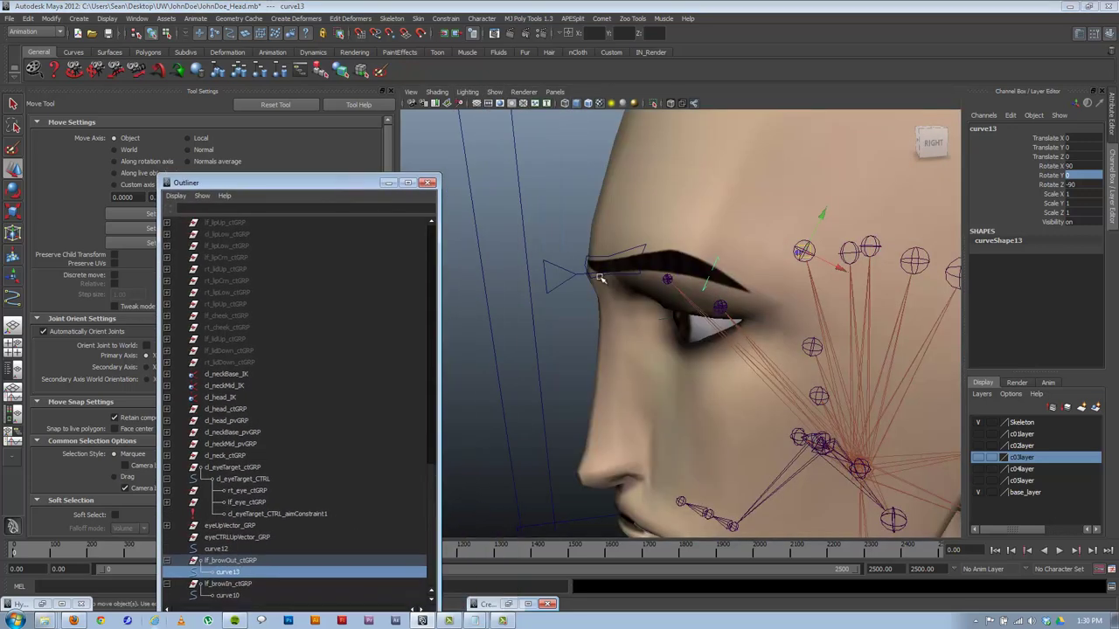
mouse_move(599, 283)
alt+mouse_down()
mouse_move(586, 281)
mouse_move(603, 278)
alt+mouse_up()
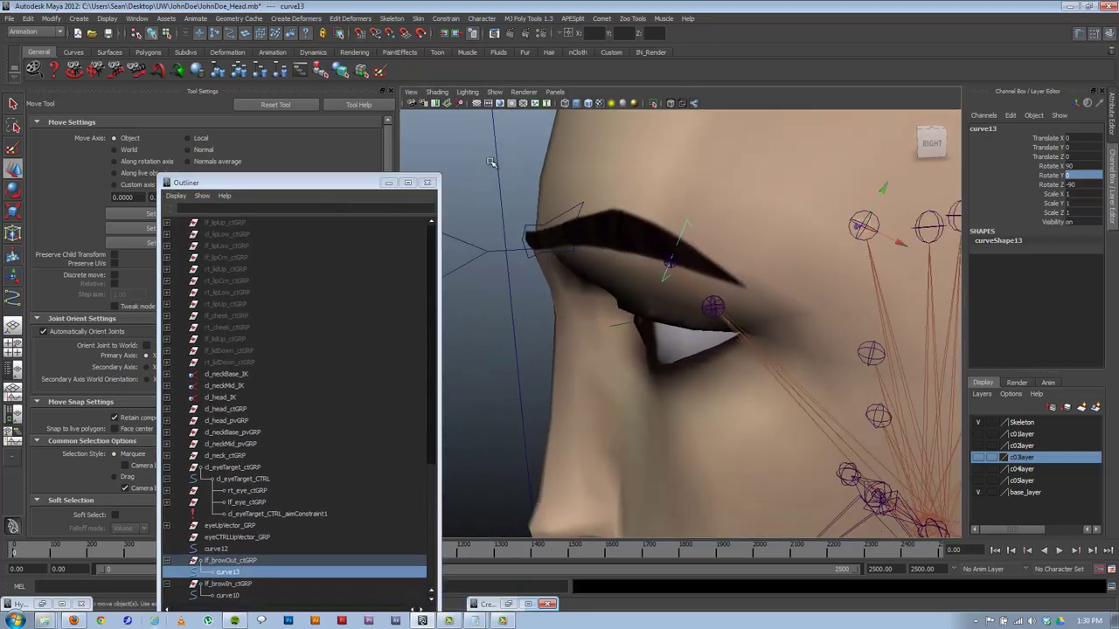
click(436, 92)
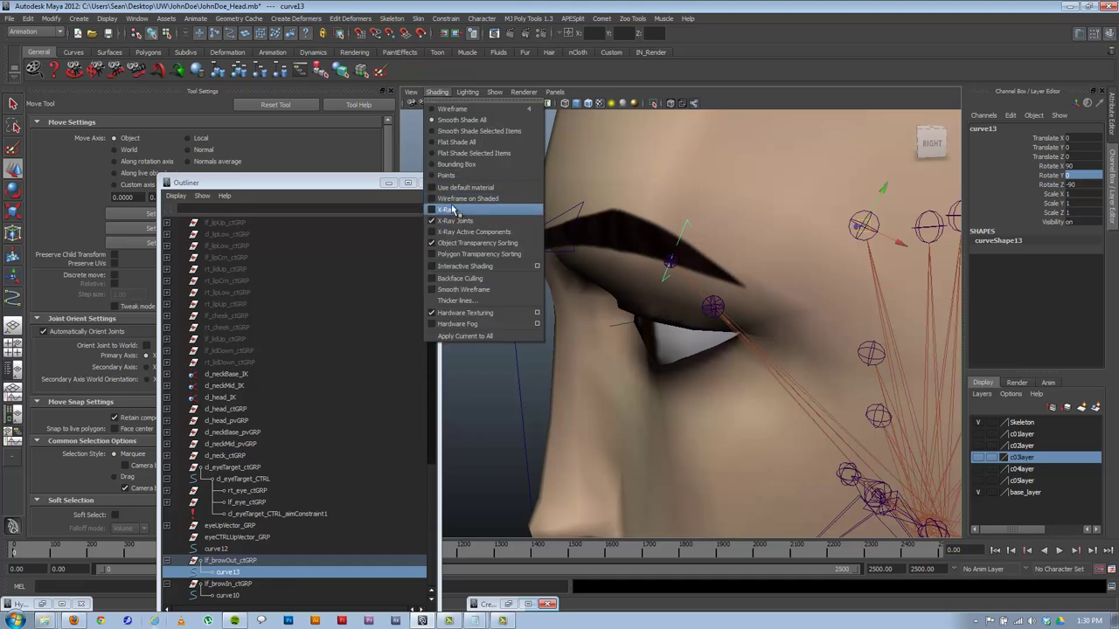
click(451, 201)
Draw a closed linear CV curve outlining the outer half of the left eyebrow
click(14, 298)
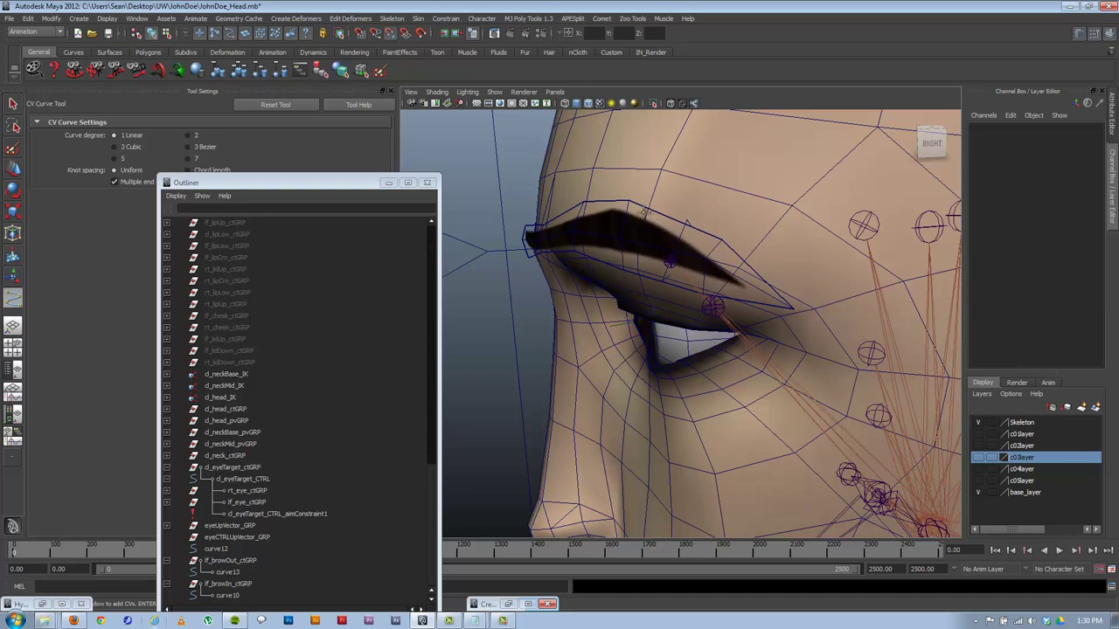
click(630, 204)
click(621, 239)
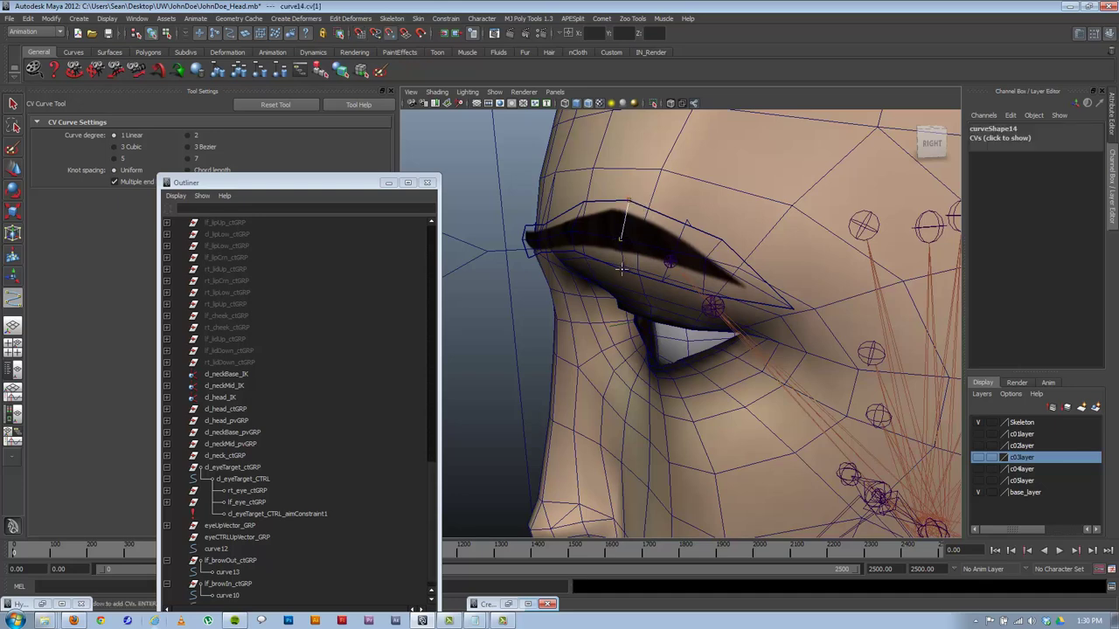
click(623, 271)
click(792, 306)
click(720, 240)
click(634, 201)
click(631, 201)
key(w)
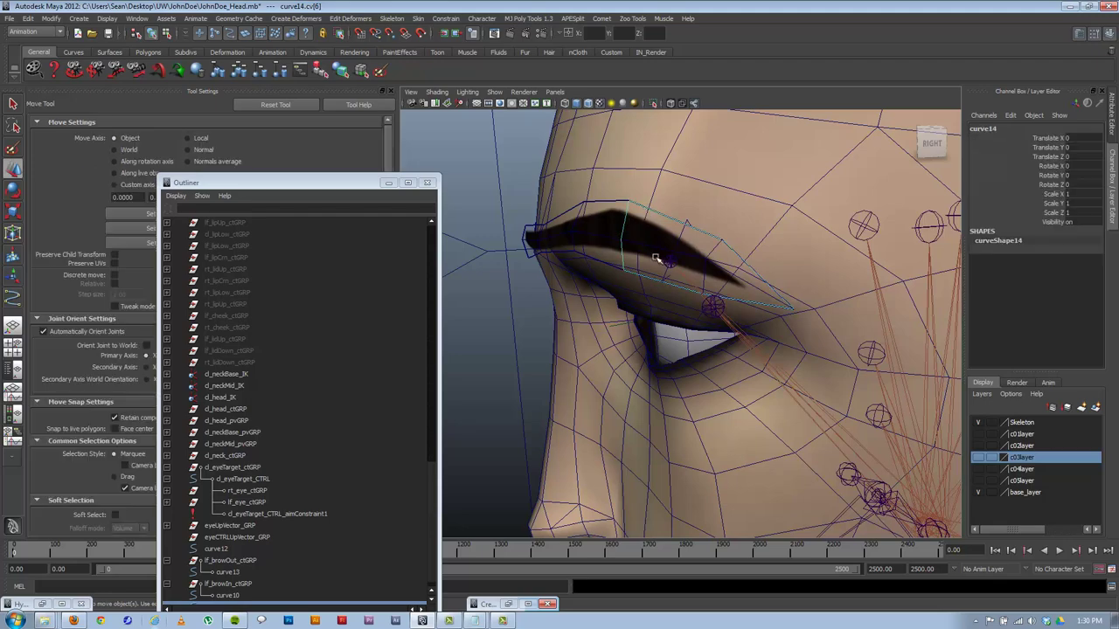
Move the arrowhead CVs of curve13 outward in front of the brow in component mode, and return to object mode
alt+right_drag(659, 259, 684, 251)
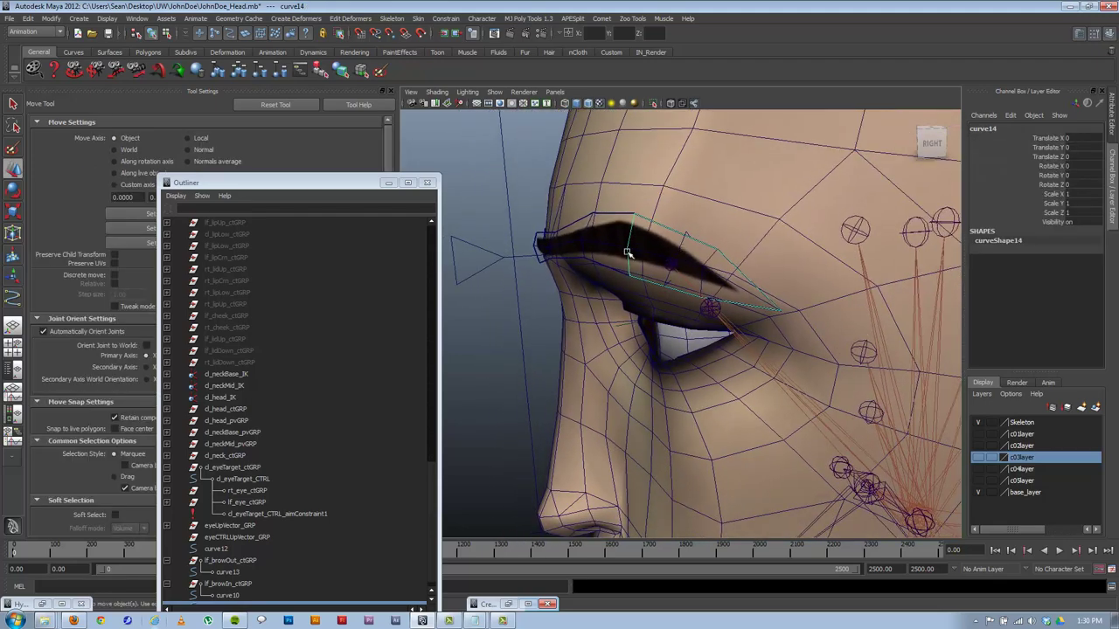
alt+drag(627, 252, 571, 250)
alt+middle_drag(614, 220, 636, 227)
scroll(636, 227, down, 3)
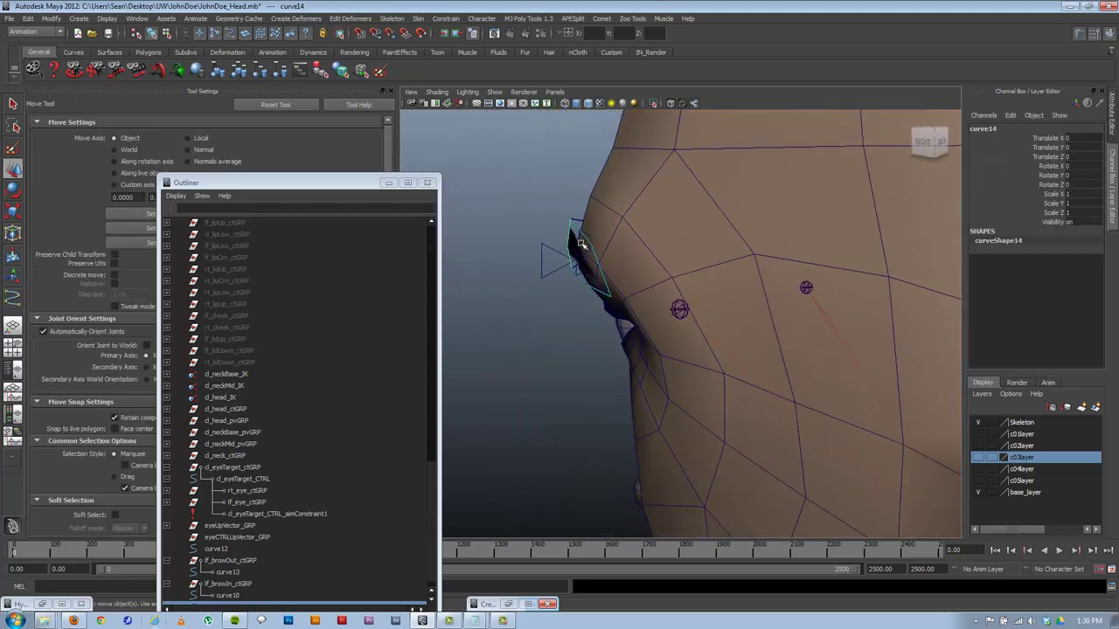
click(577, 238)
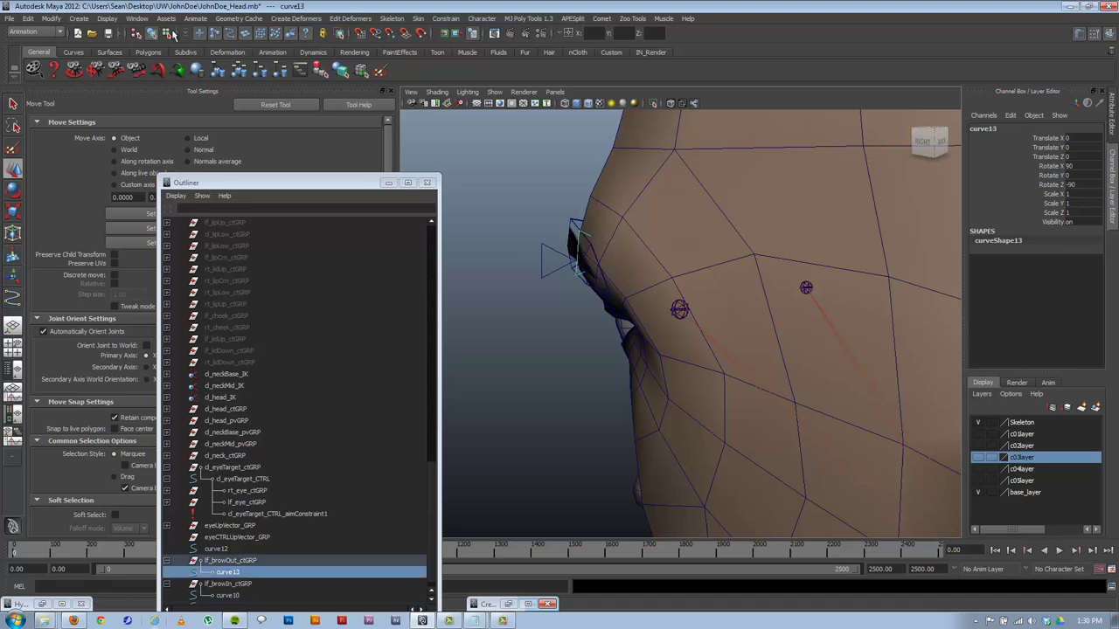
click(504, 239)
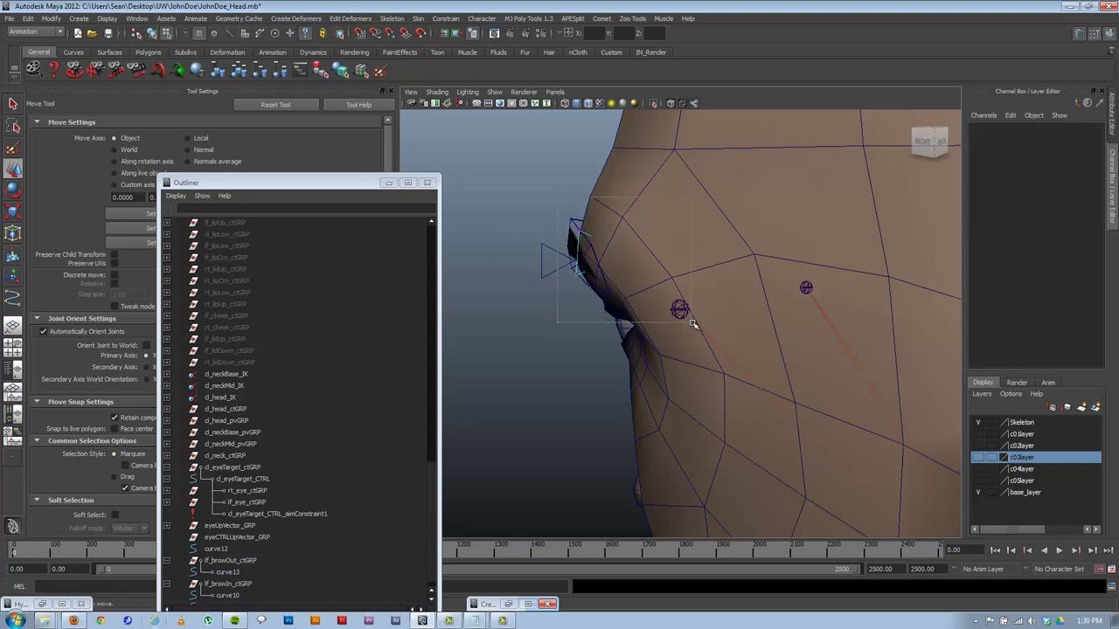
drag(572, 216, 557, 256)
alt+middle_drag(574, 255, 610, 280)
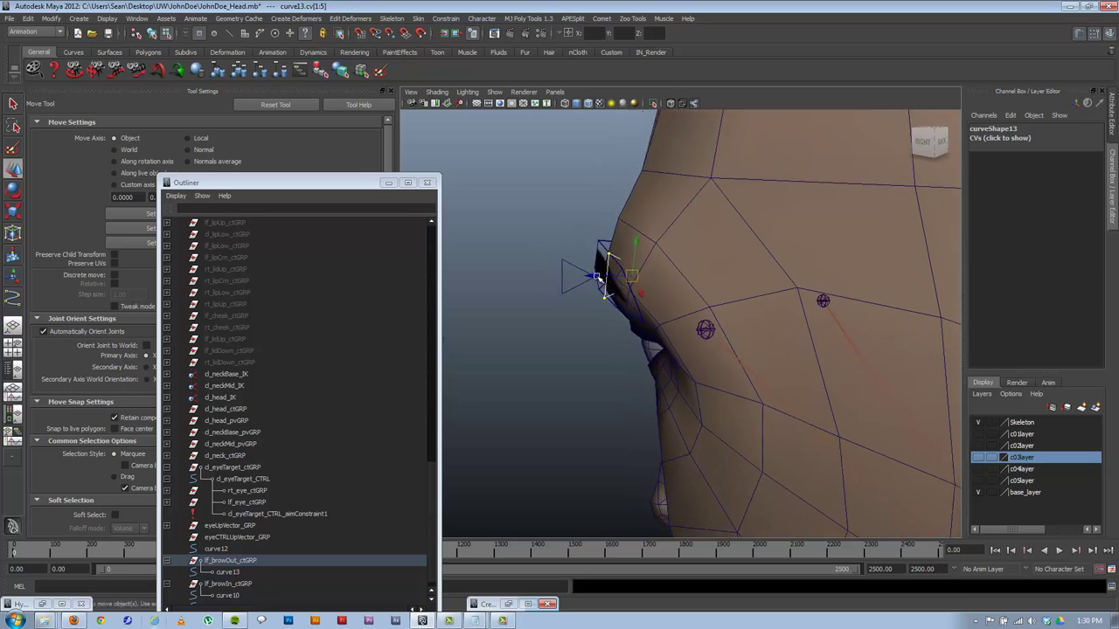
drag(597, 276, 518, 277)
alt+drag(665, 326, 748, 322)
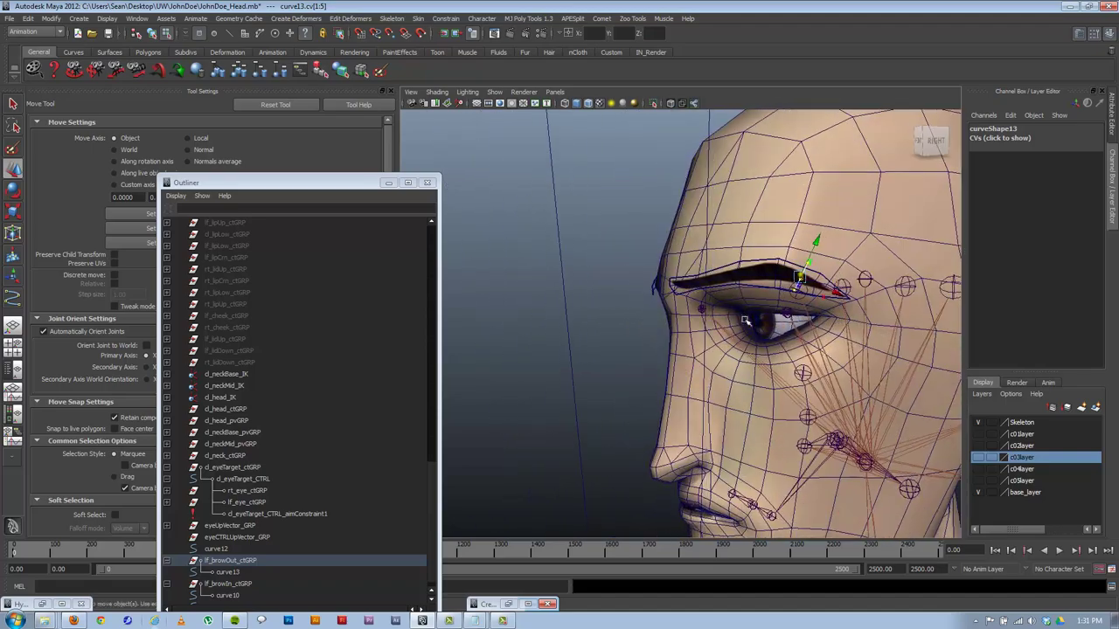
alt+middle_drag(752, 265, 684, 278)
alt+right_drag(684, 281, 726, 320)
alt+drag(724, 320, 736, 253)
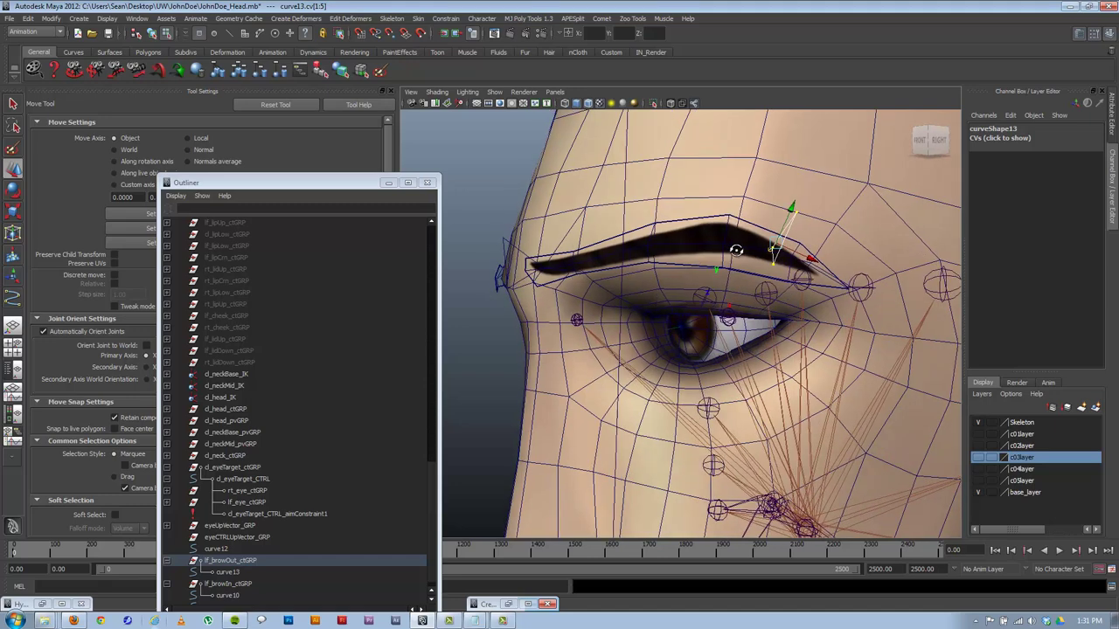
click(151, 34)
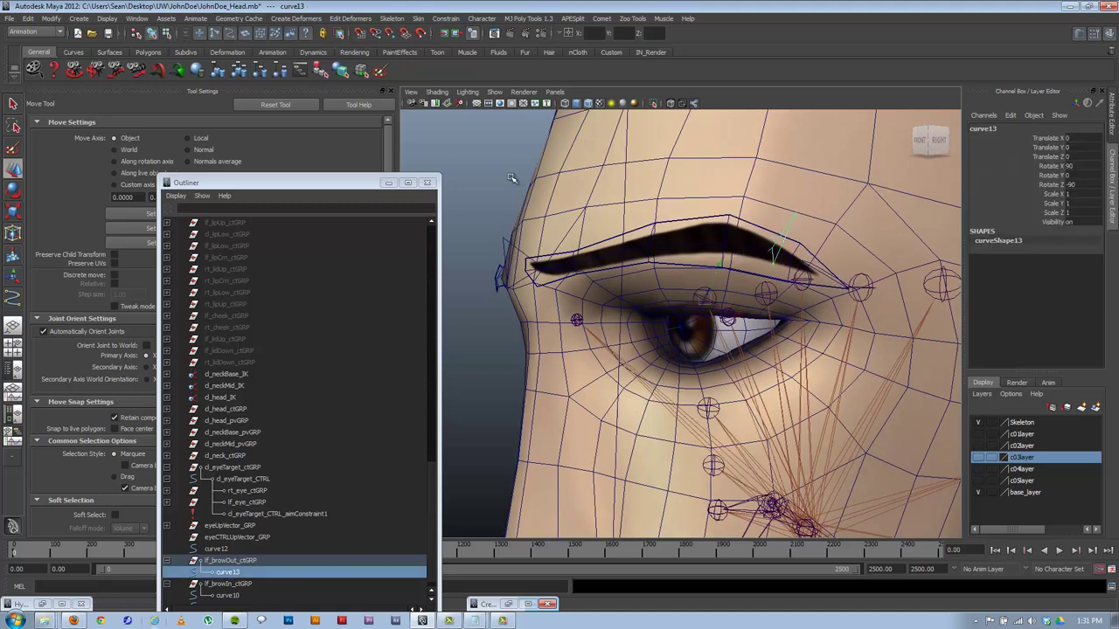
Parent curve14 under lf_browOut_ctGRP, and freeze and reset its transformations
scroll(306, 573, down, 1)
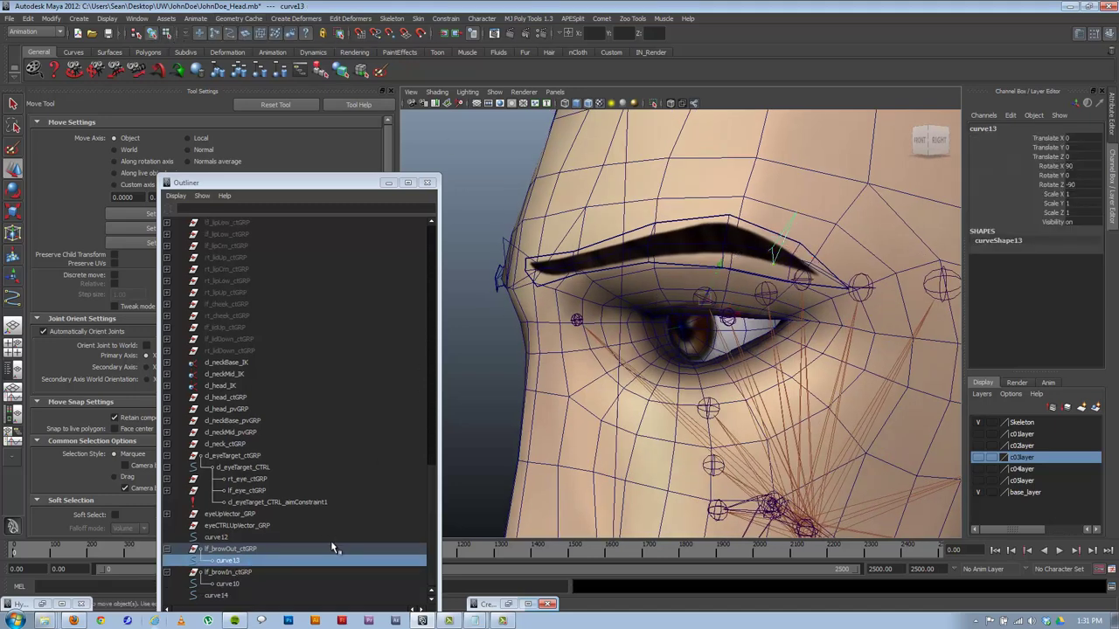
click(234, 598)
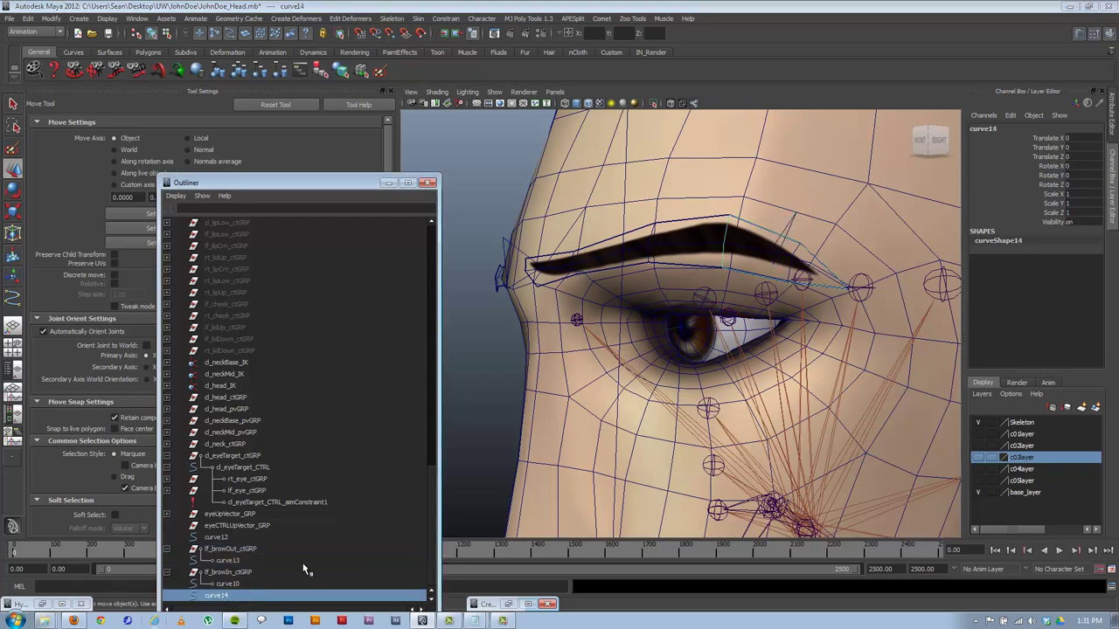
middle_drag(225, 595, 229, 549)
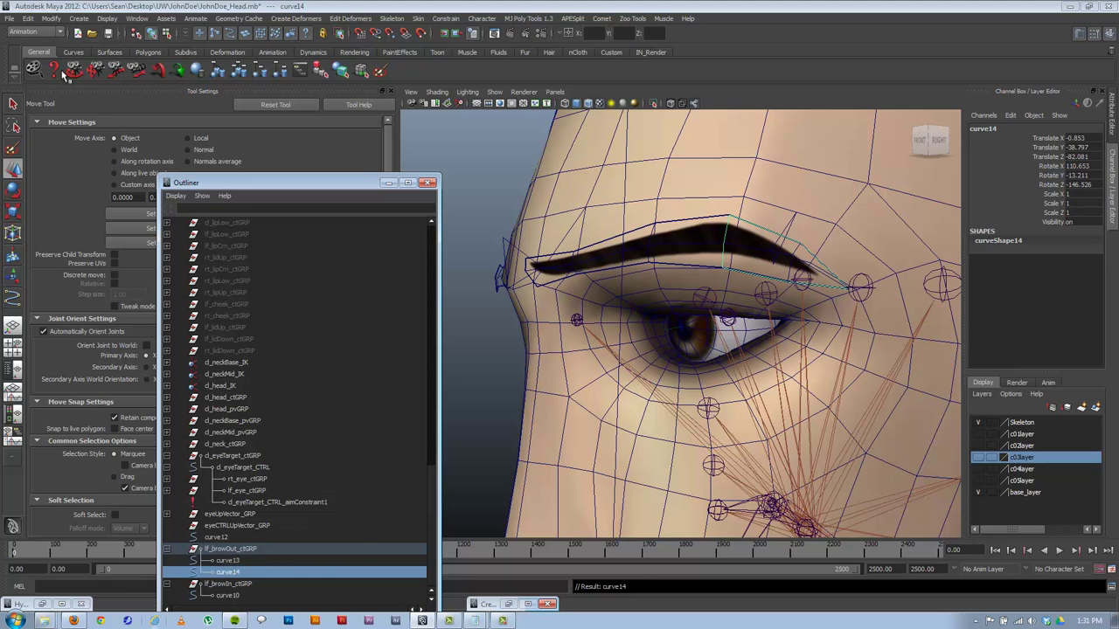
click(55, 19)
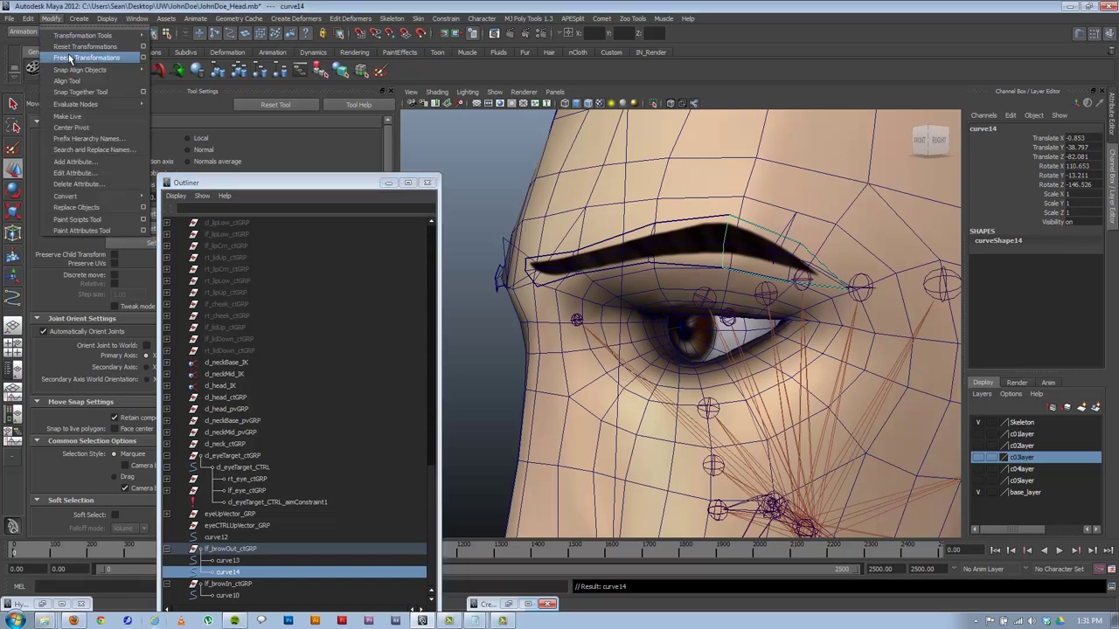
click(74, 59)
click(51, 19)
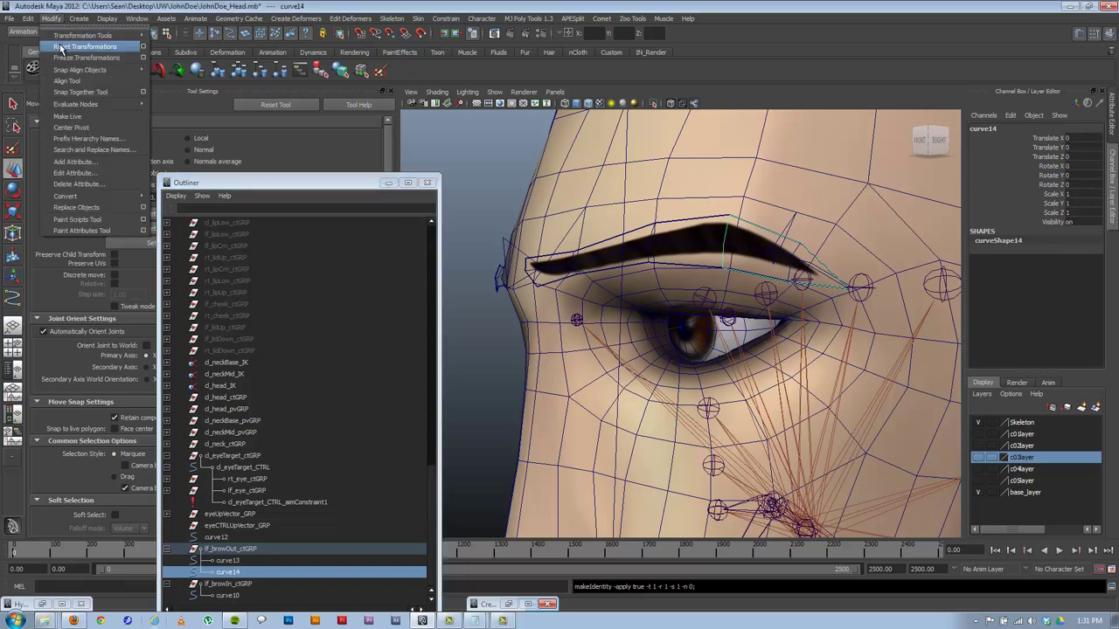
click(61, 49)
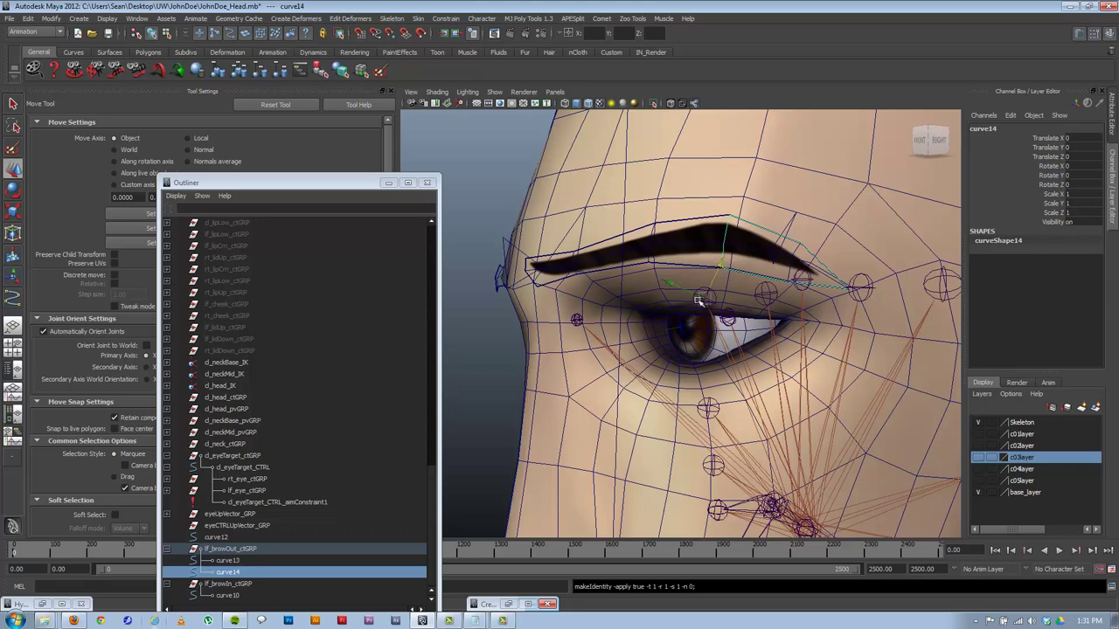
Freeze the transformations of curve13, the arrow curve of the outer left brow
alt+drag(723, 284, 691, 284)
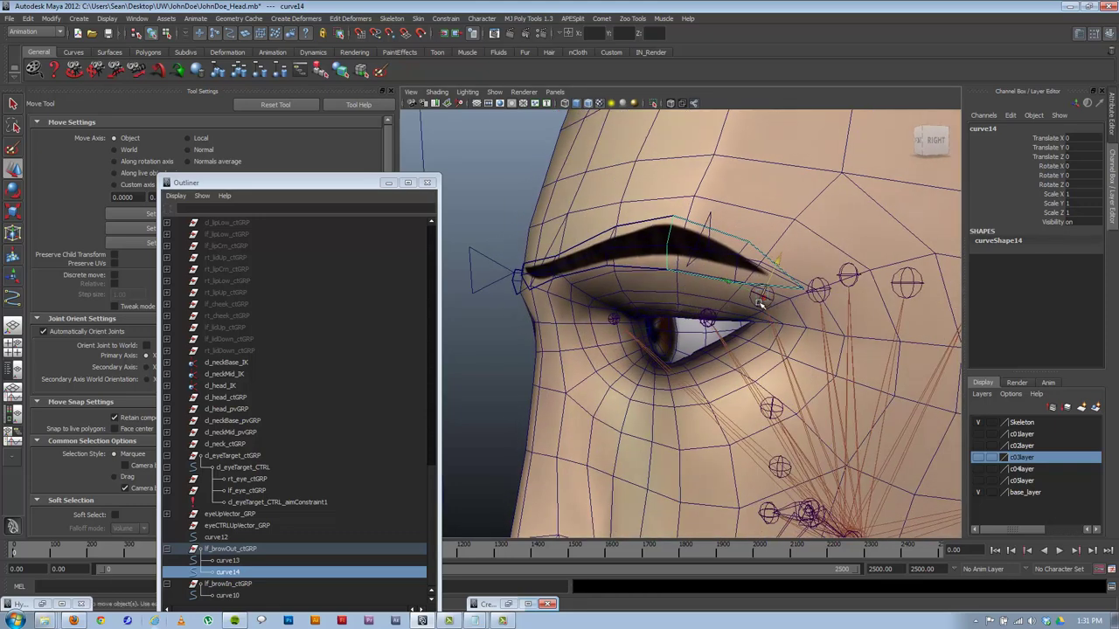
alt+drag(715, 274, 667, 253)
click(677, 249)
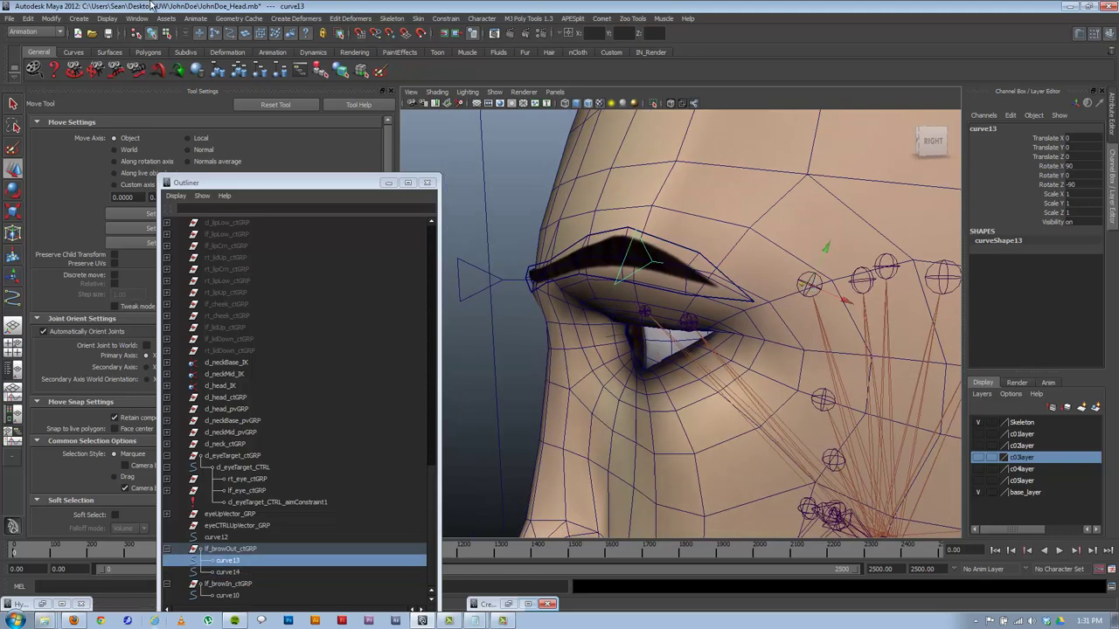
click(53, 18)
click(68, 58)
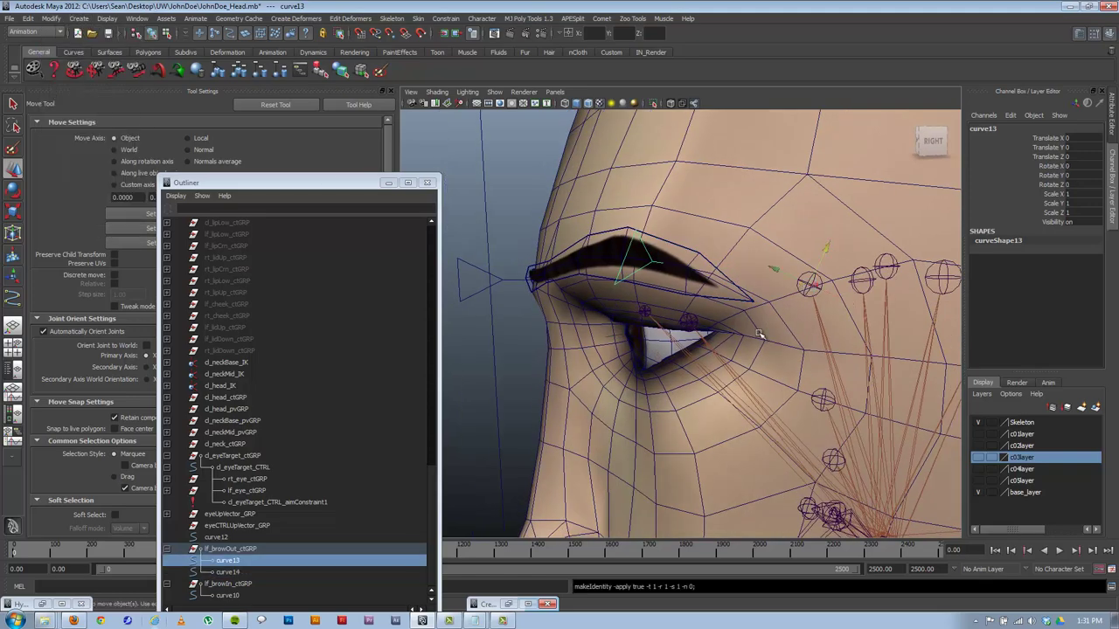
alt+drag(572, 284, 603, 285)
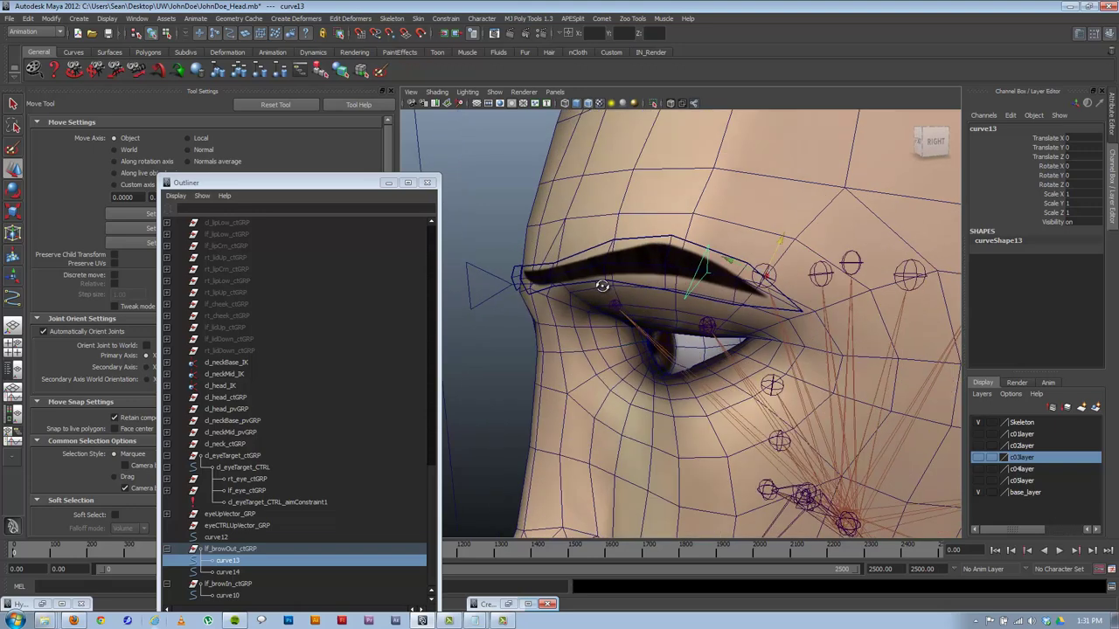
Parent curveShape14 onto curve13 with the MEL command parent -shape -relative curveShape14 curve13
drag(346, 181, 356, 79)
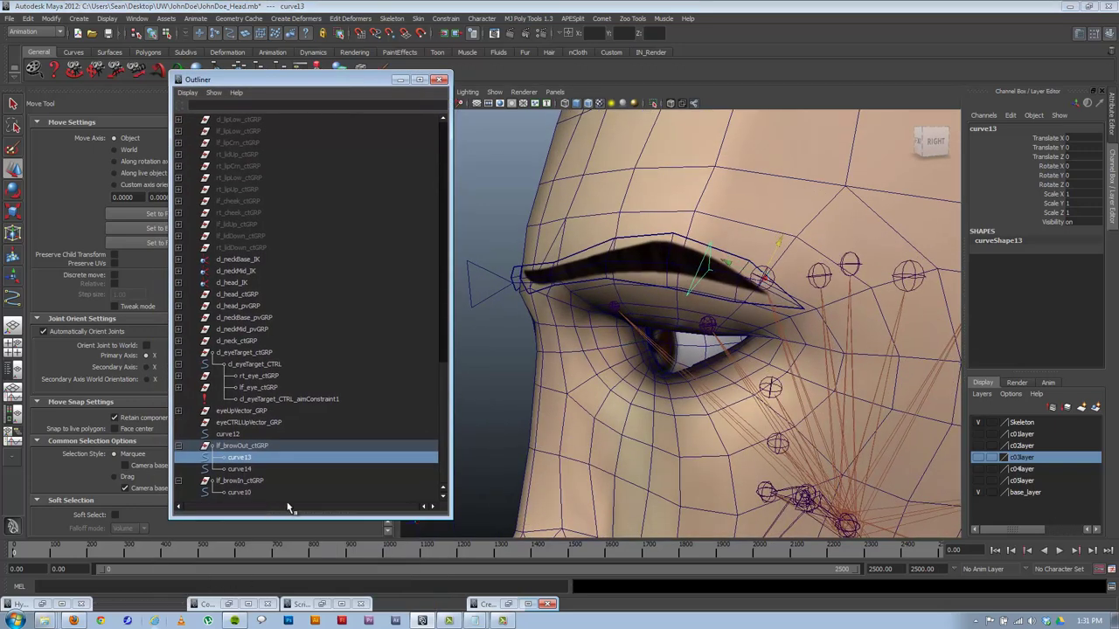
double_click(238, 470)
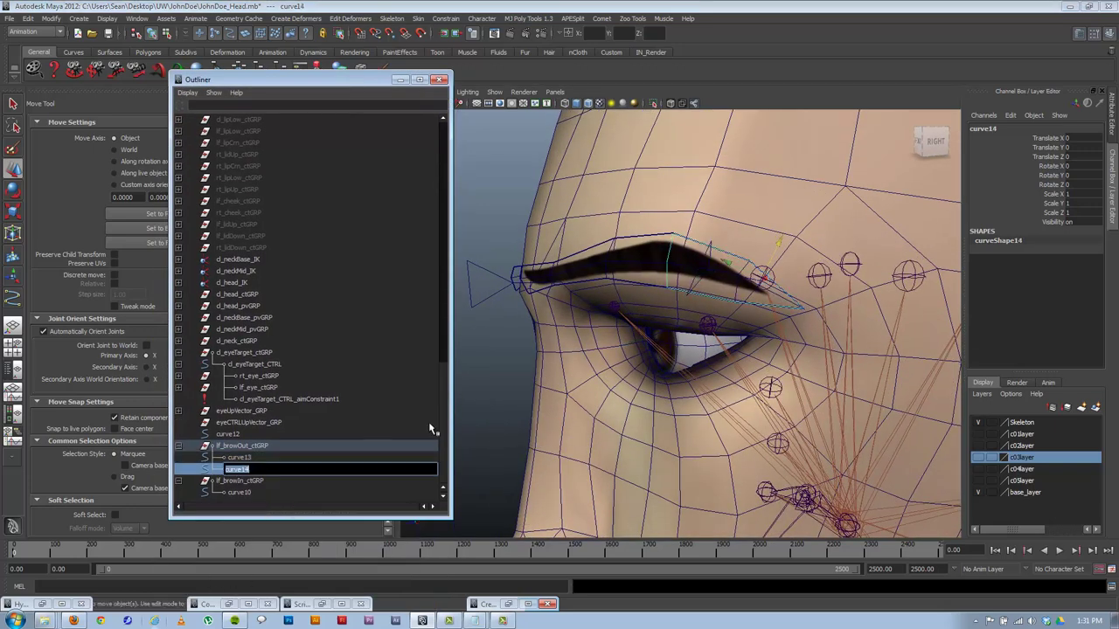
double_click(1016, 241)
click(231, 587)
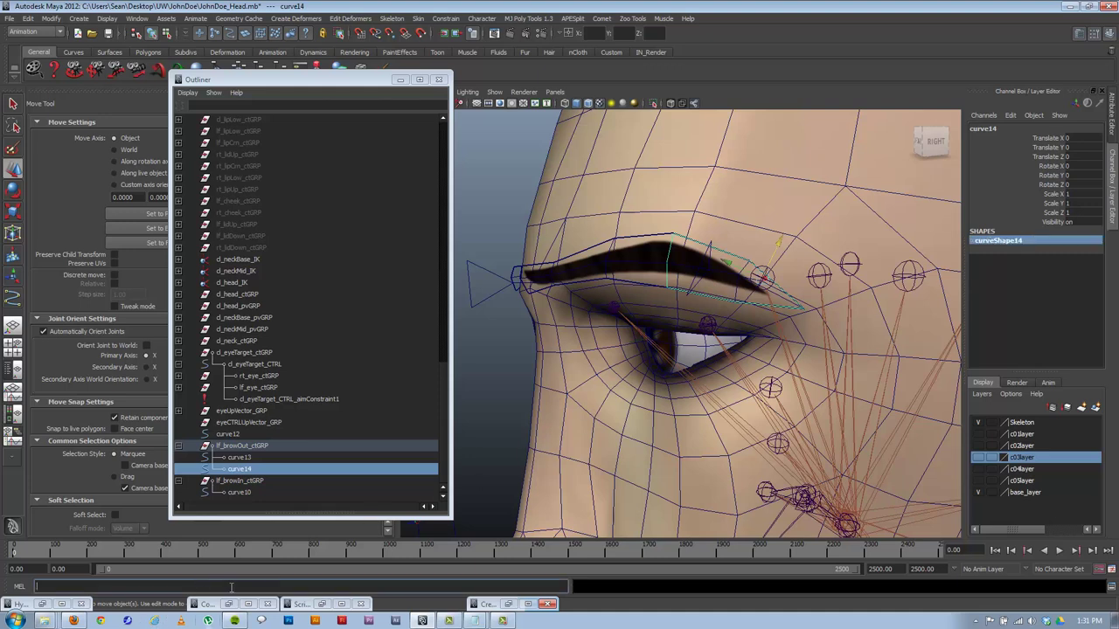
text(parent -shape -relative curveShape14)
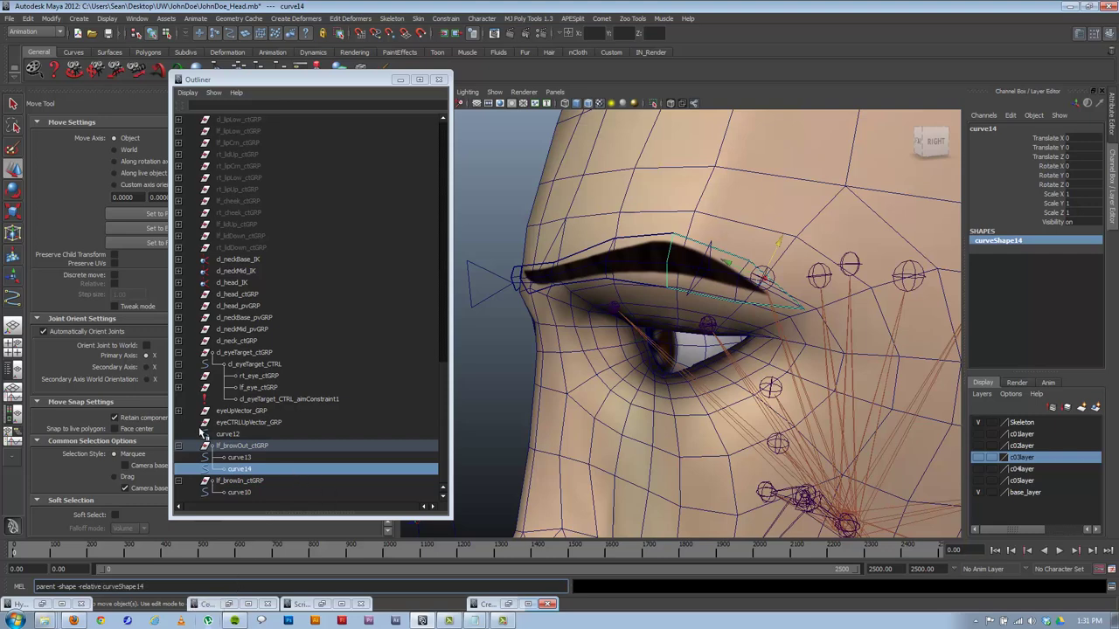
click(229, 458)
click(982, 130)
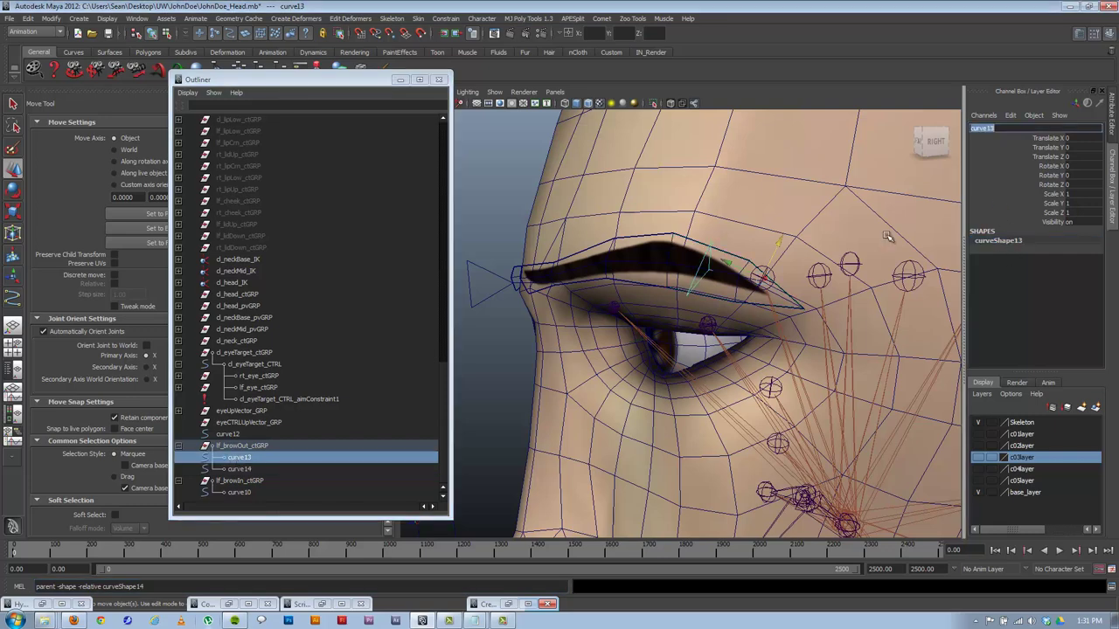
click(190, 588)
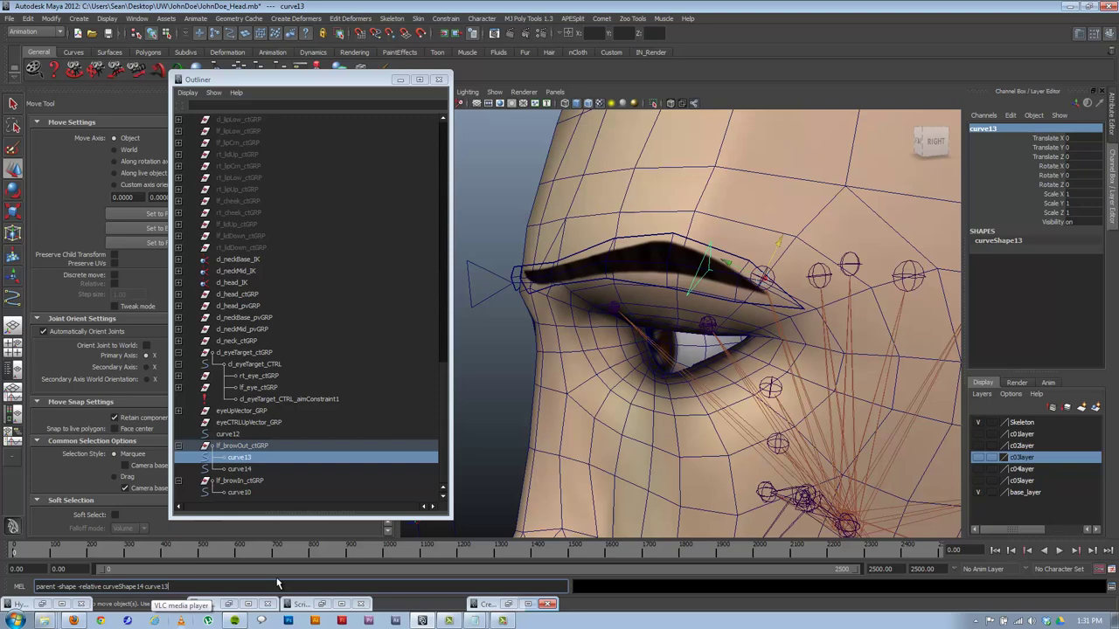
key(Return)
Delete the empty curve14 transform and select the combined curve13 control
click(252, 470)
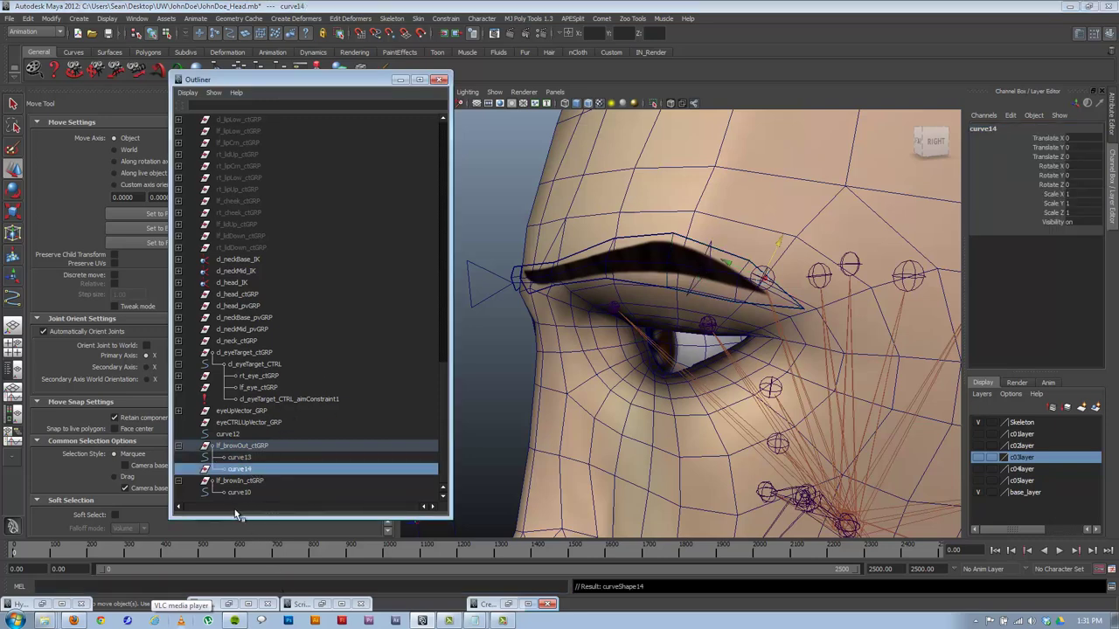
key(Delete)
click(708, 262)
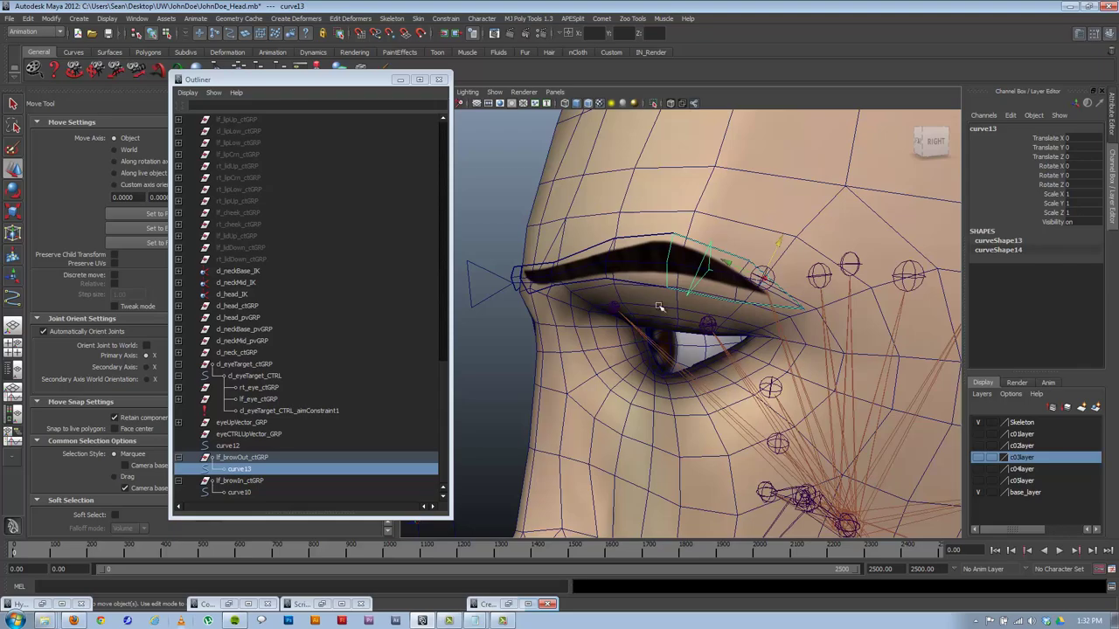
Parent curve12, the outline around the inner half of the left eyebrow, under lf_browIn_ctGRP
alt+drag(754, 294, 731, 286)
mouse_move(660, 285)
alt+mouse_down()
mouse_move(803, 274)
mouse_move(656, 304)
alt+mouse_up()
alt+drag(699, 277, 726, 274)
click(687, 252)
mouse_move(675, 299)
alt+mouse_down()
mouse_move(697, 305)
mouse_move(676, 303)
alt+mouse_up()
alt+drag(712, 262, 670, 288)
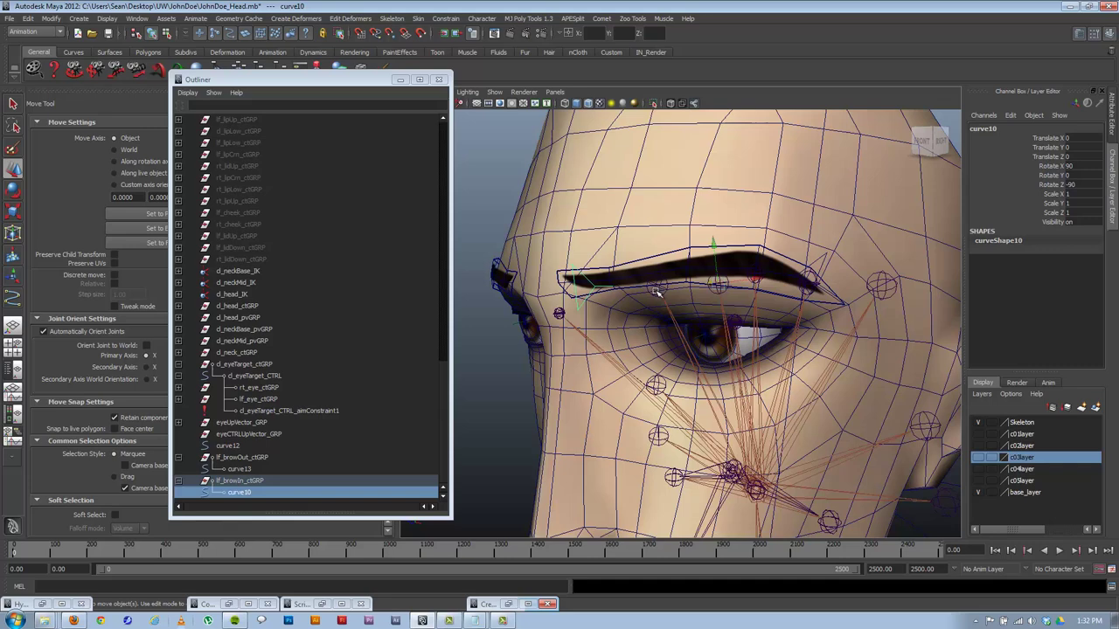
click(610, 273)
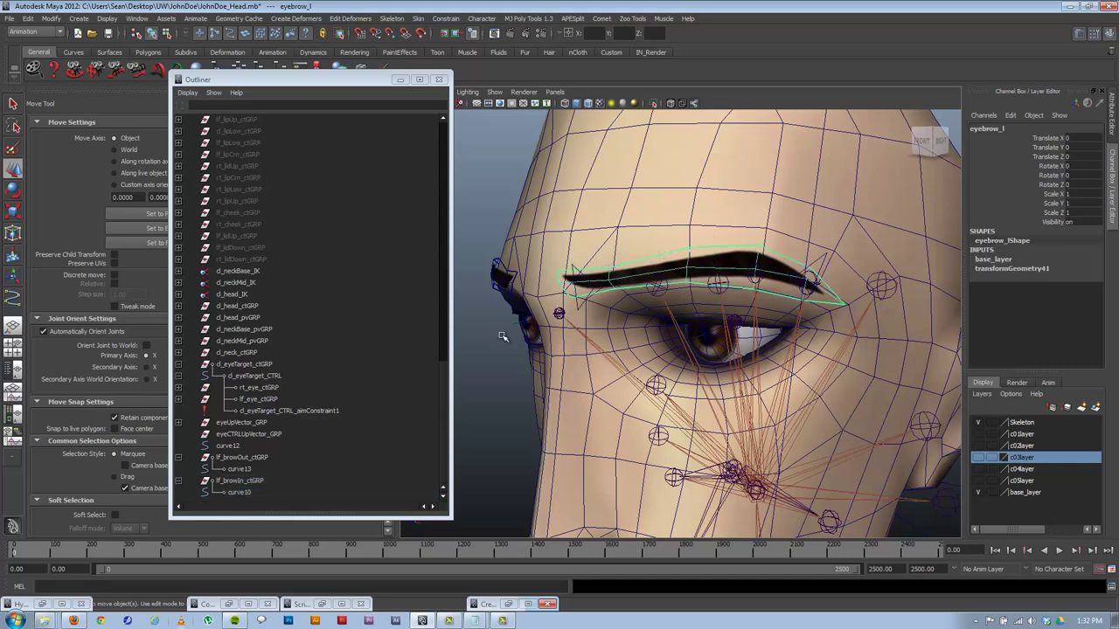
click(243, 492)
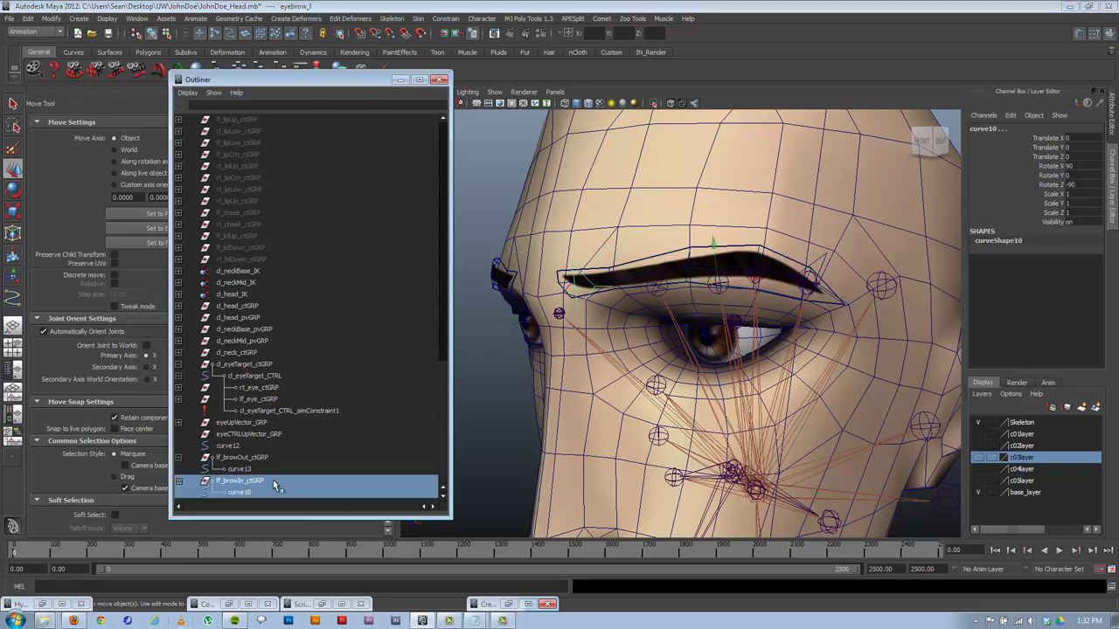
click(247, 494)
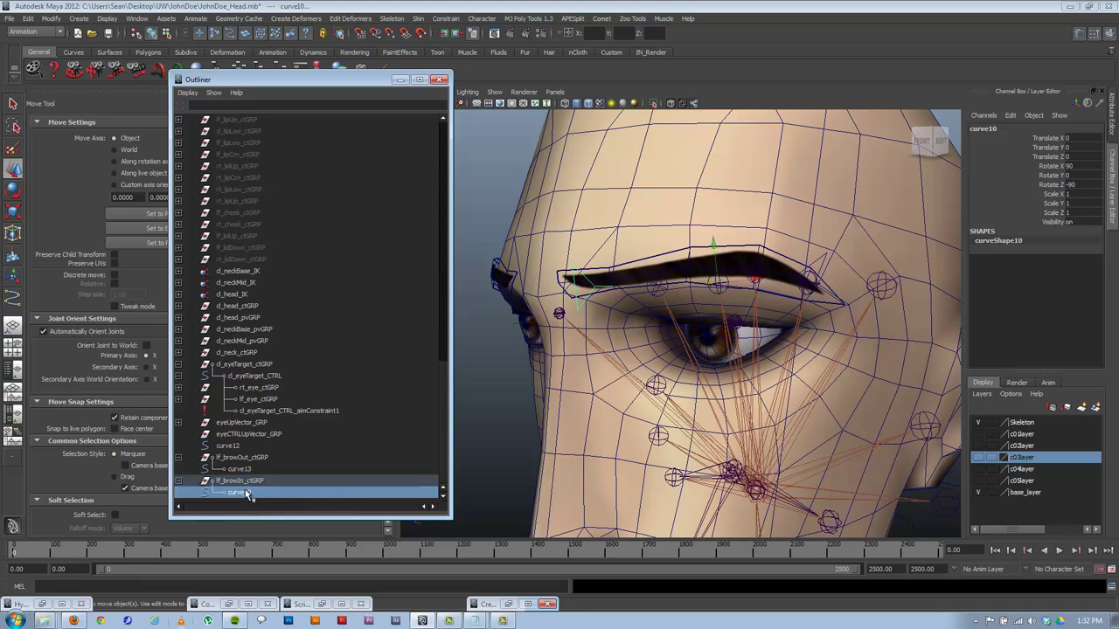
click(236, 446)
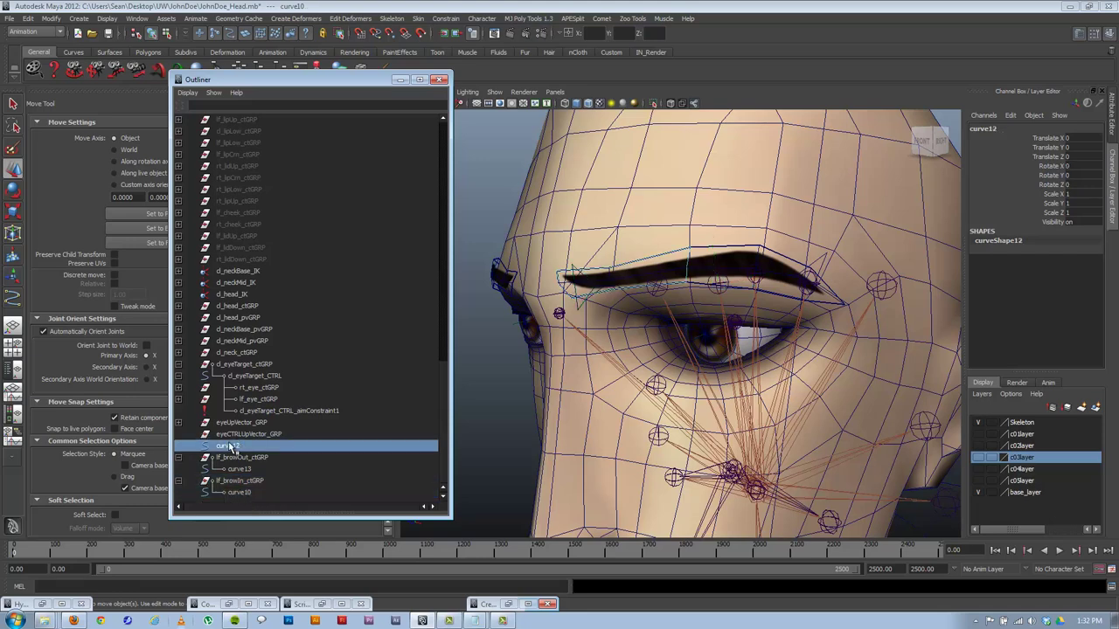
middle_drag(236, 446, 252, 481)
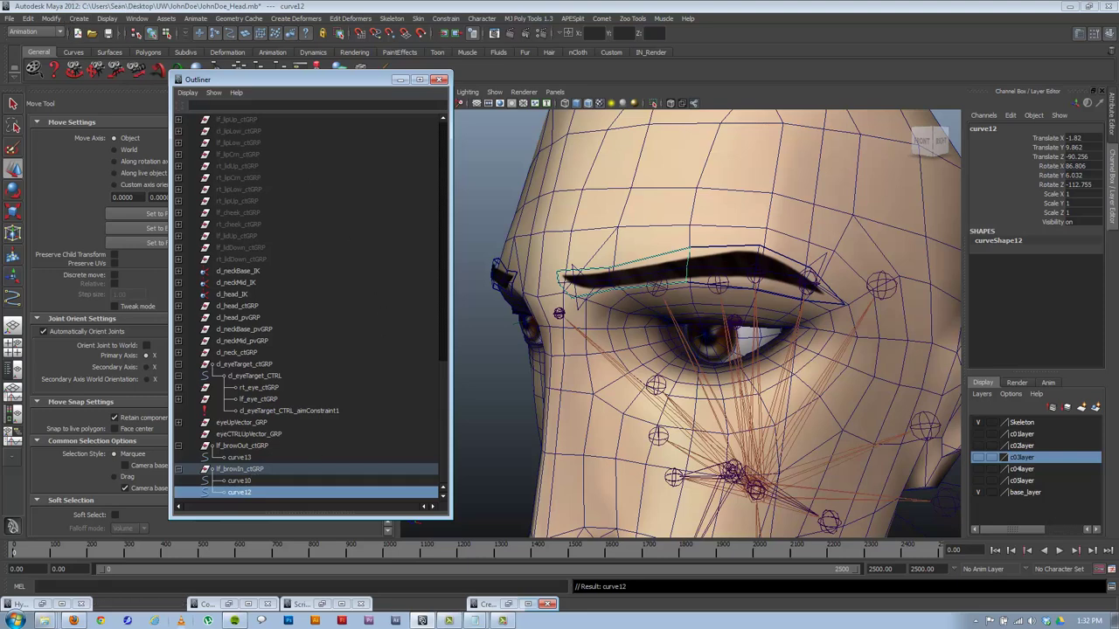
Freeze and reset the transformations of curve12
click(50, 19)
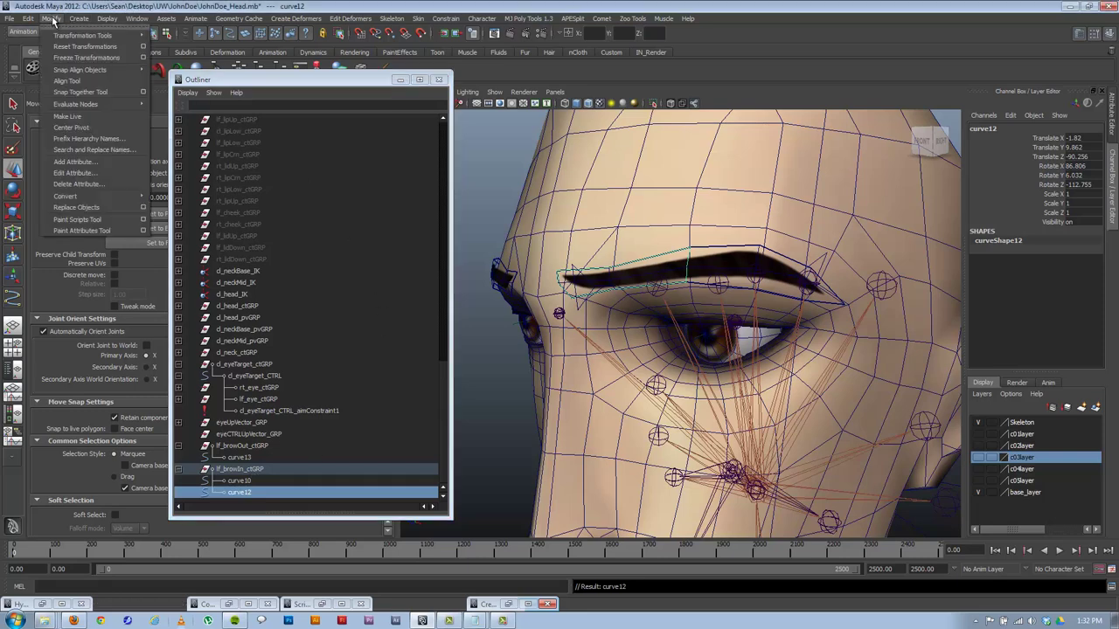
click(69, 62)
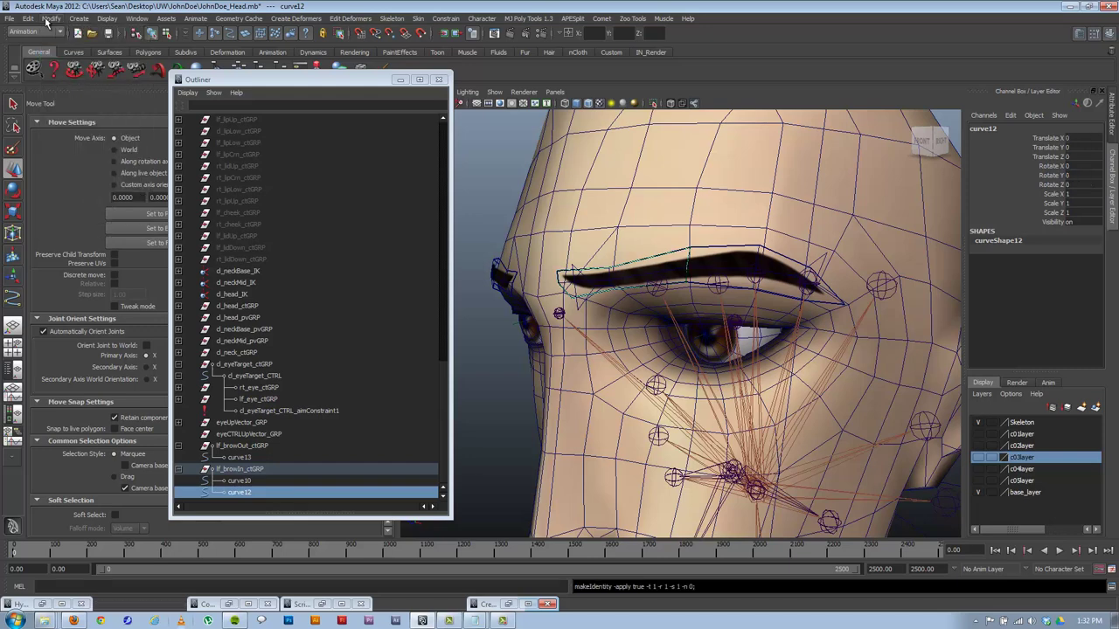
click(51, 19)
click(58, 49)
Freeze the transformations of curve10, the arrow curve of the inner left brow
click(237, 481)
click(51, 18)
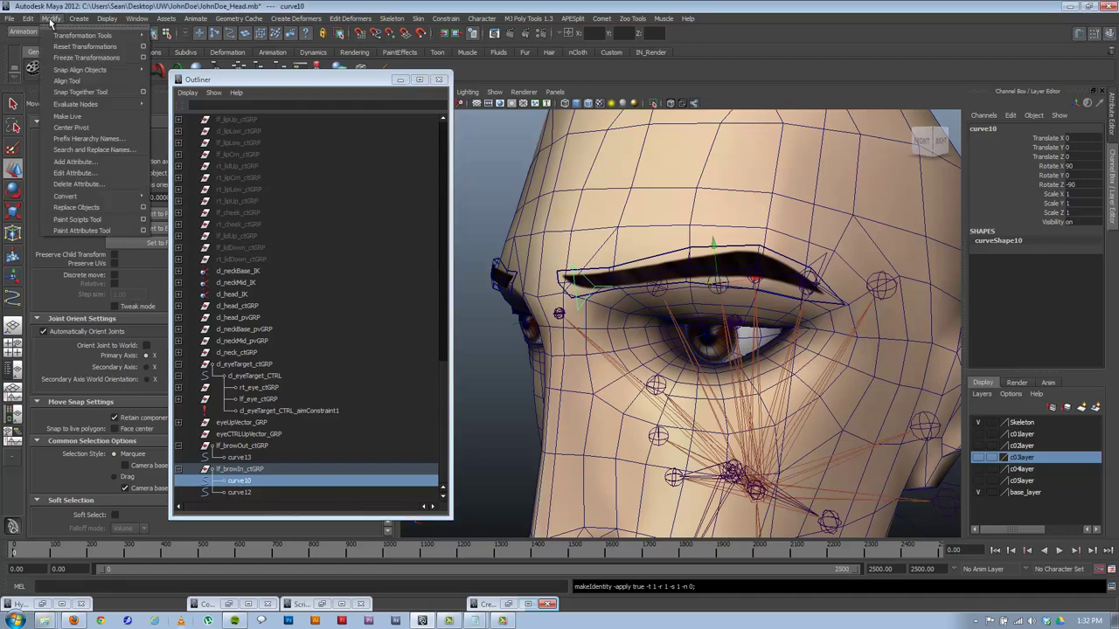
click(88, 56)
mouse_move(652, 348)
alt+mouse_down()
mouse_move(667, 370)
mouse_move(657, 356)
alt+mouse_up()
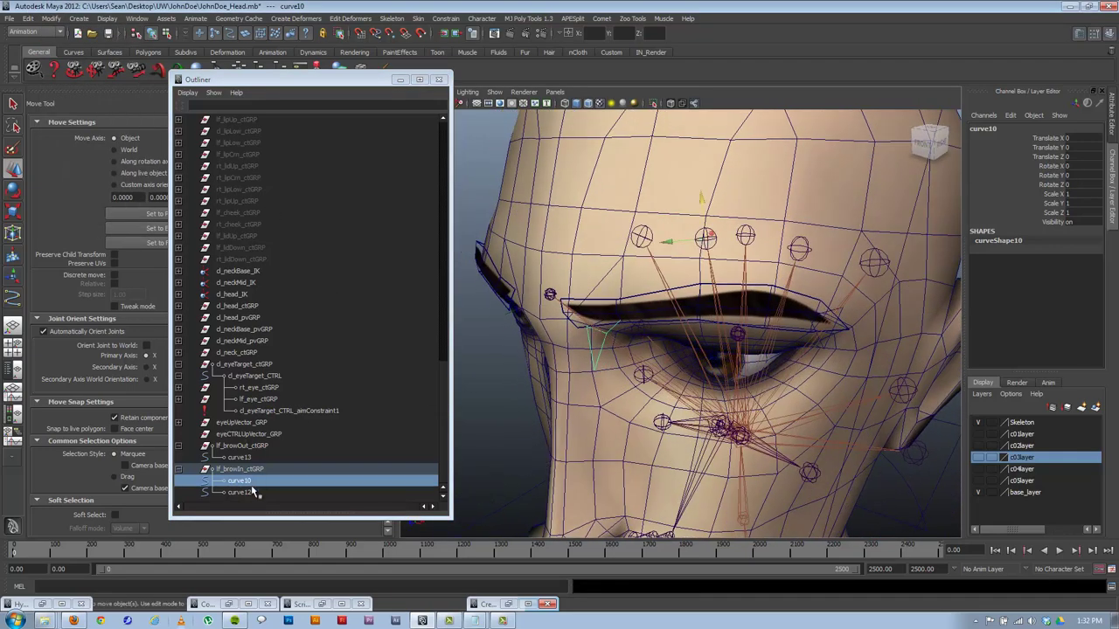
Copy the earlier parent -shape -relative command from the script history into the MEL input for reuse
click(131, 585)
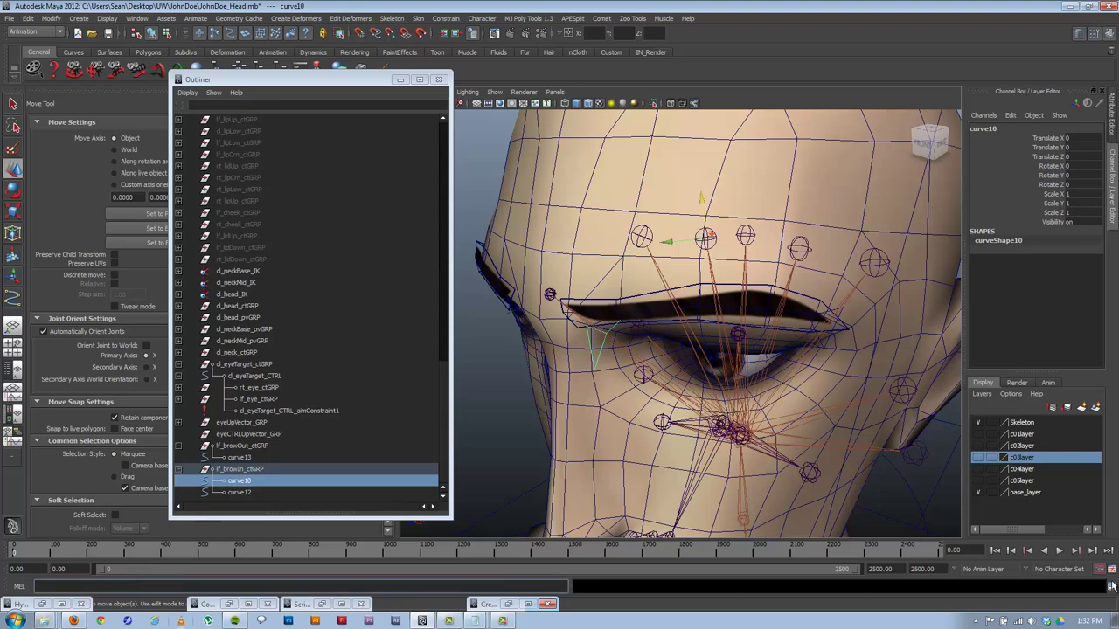
click(322, 604)
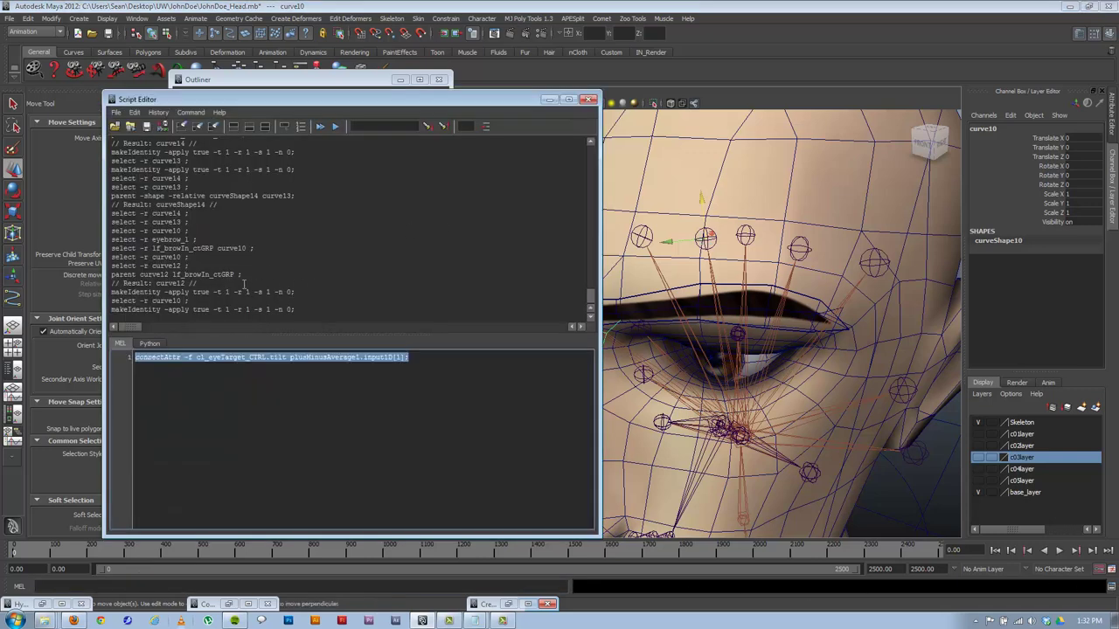
drag(297, 195, 59, 195)
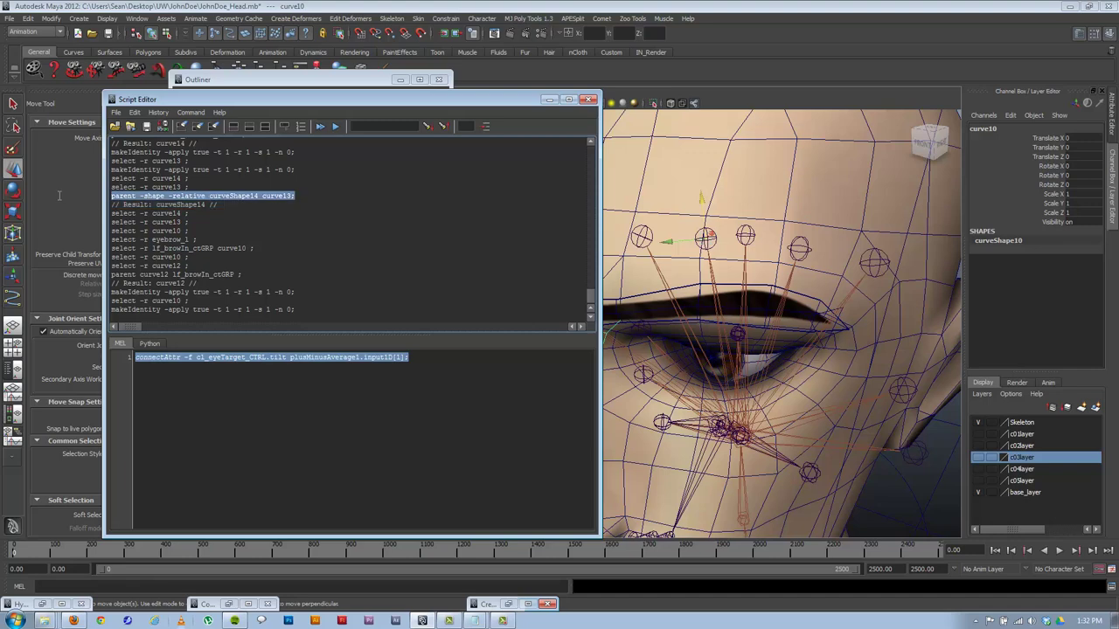
text(parent -shape -relative curveShape14 curve13;)
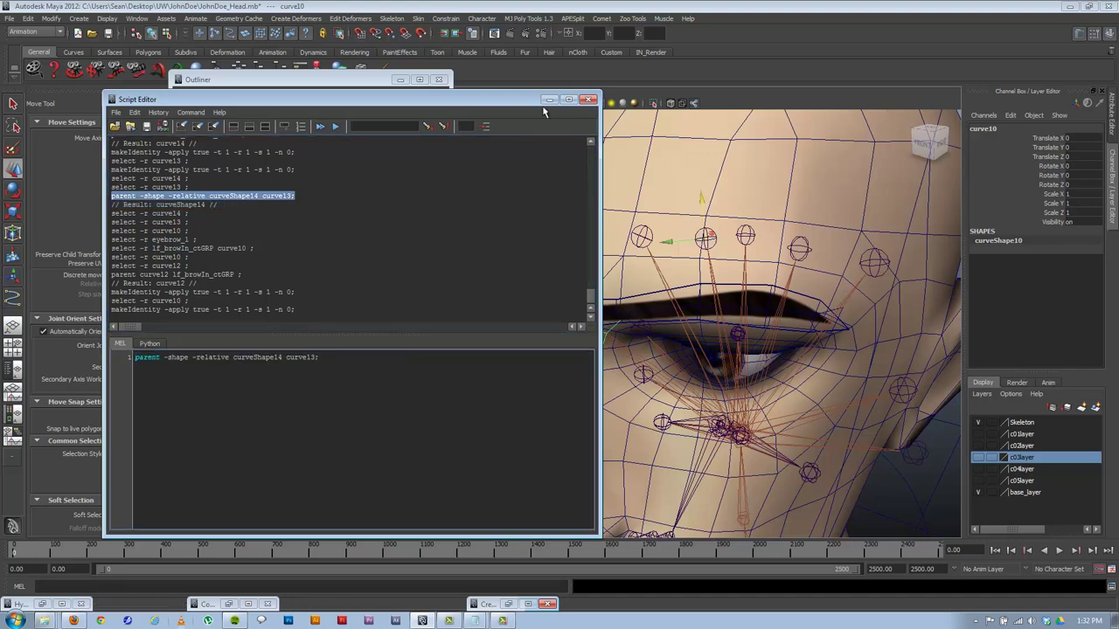
drag(507, 103, 846, 77)
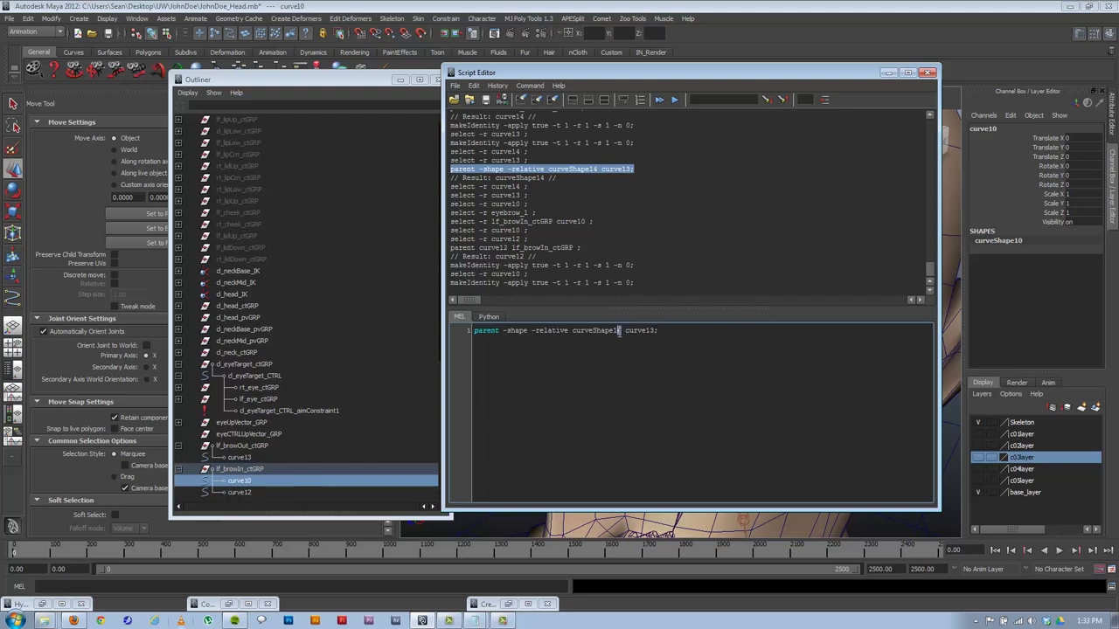
Change the MEL command to "parent -shape -relative curveShape10 curve12;" and run it
click(238, 492)
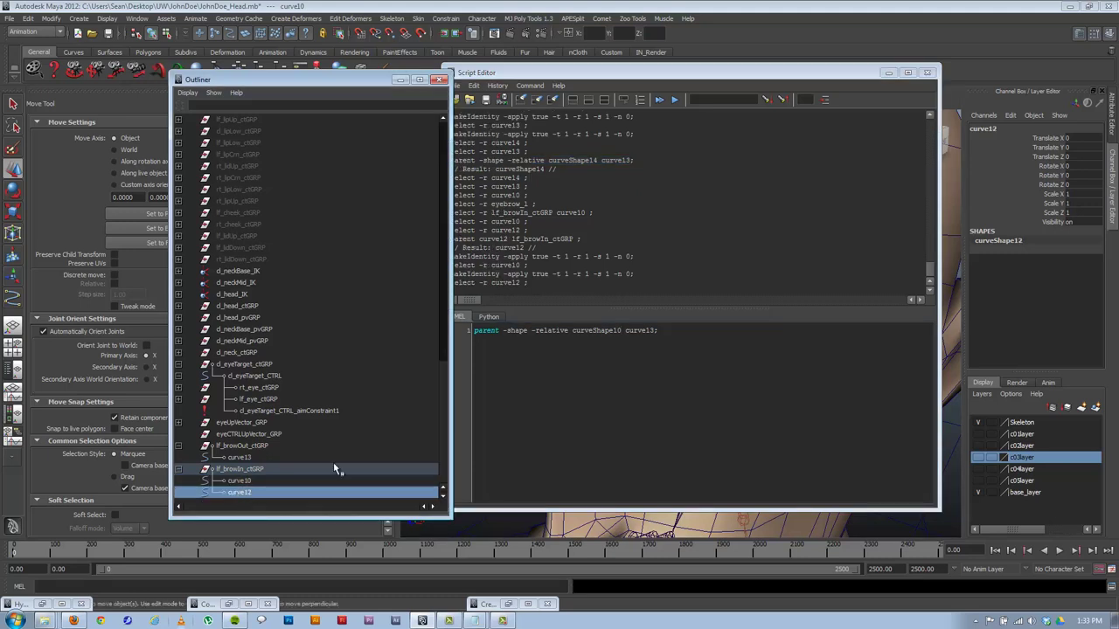
click(653, 331)
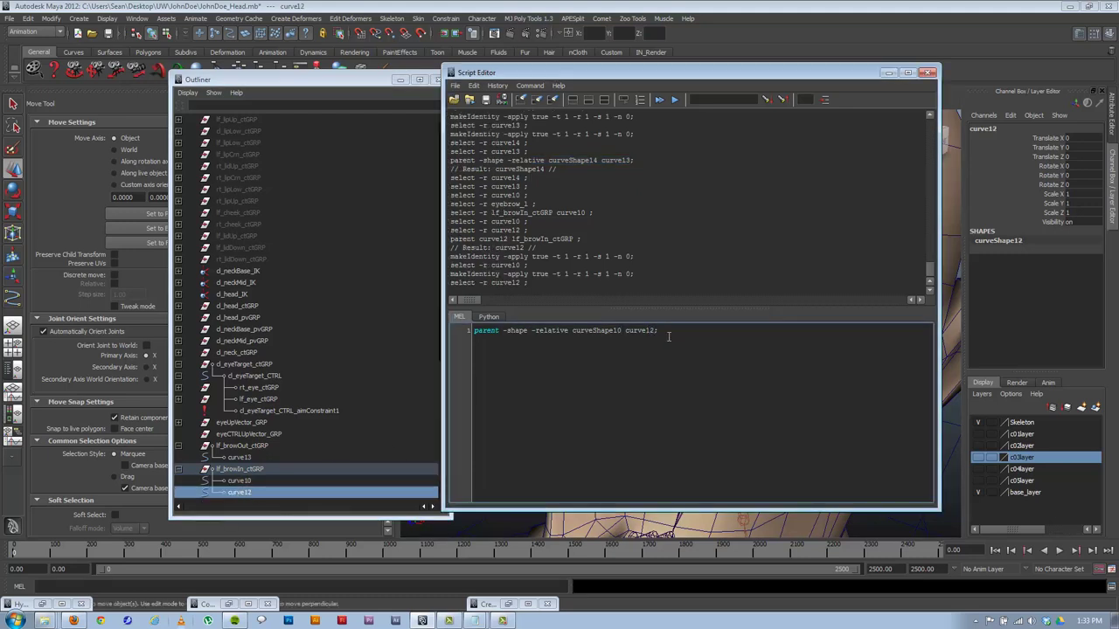
key(ctrl+a)
key(ctrl+Return)
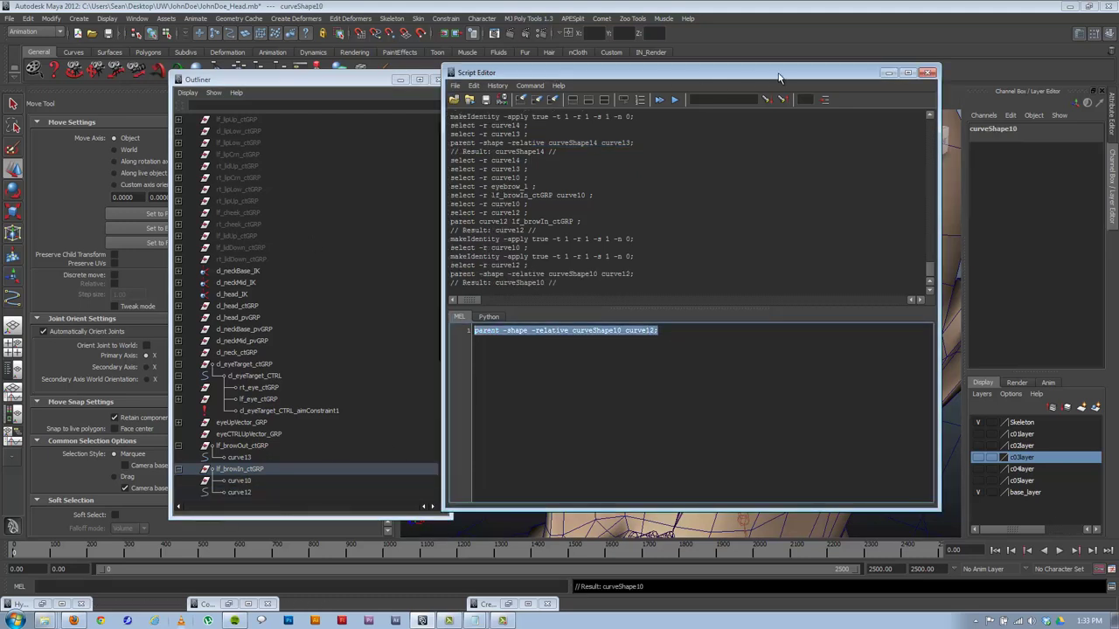
click(888, 72)
Select the combined curve12 control and turn off Wireframe on Shaded in the viewport
click(591, 343)
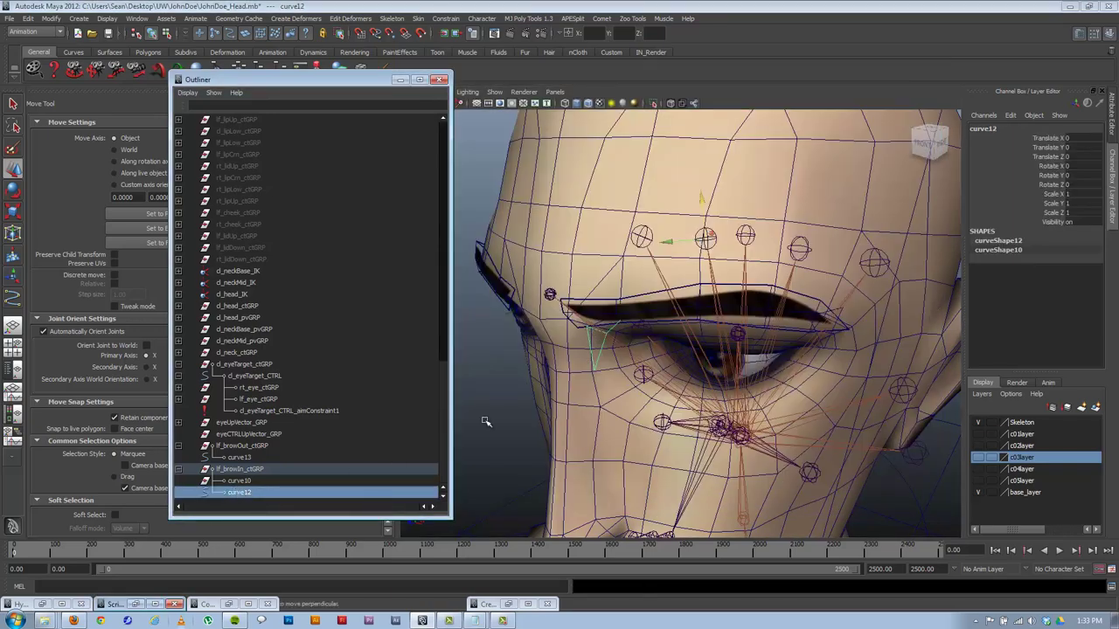
alt+drag(664, 332, 417, 401)
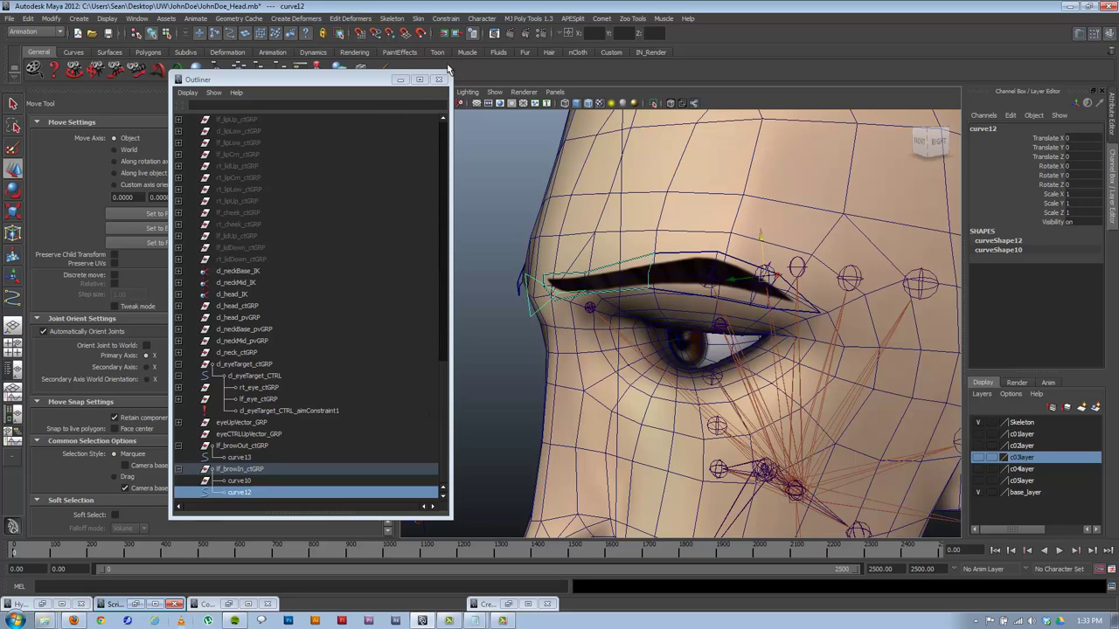
drag(313, 80, 165, 102)
click(418, 94)
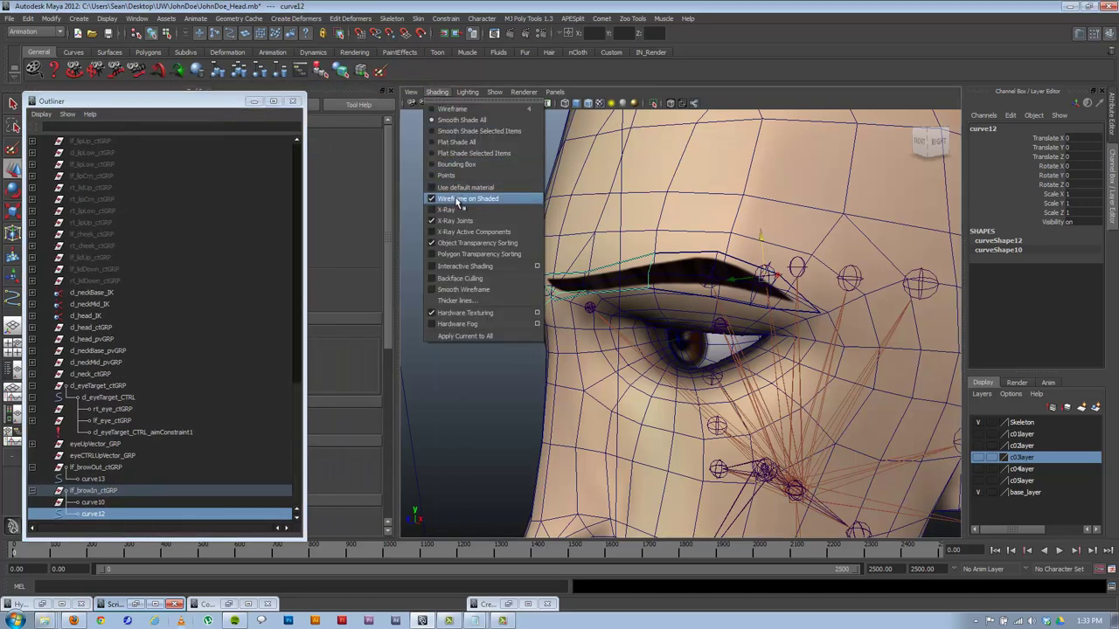
click(441, 152)
Delete the empty curve10 transform from lf_browIn_ctGRP
click(117, 502)
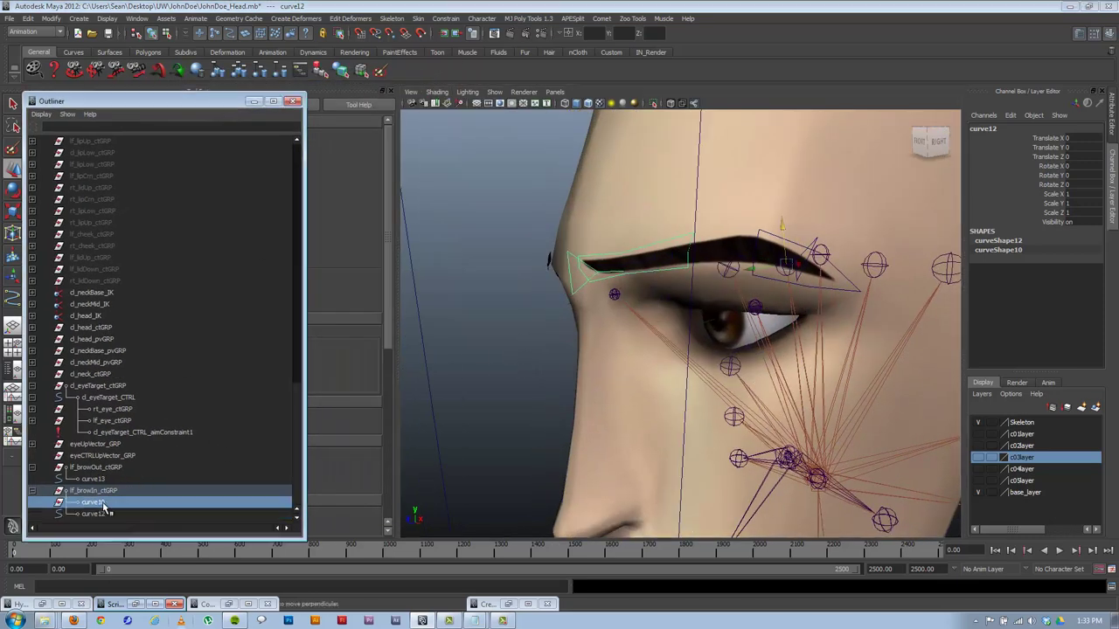
key(Delete)
click(665, 241)
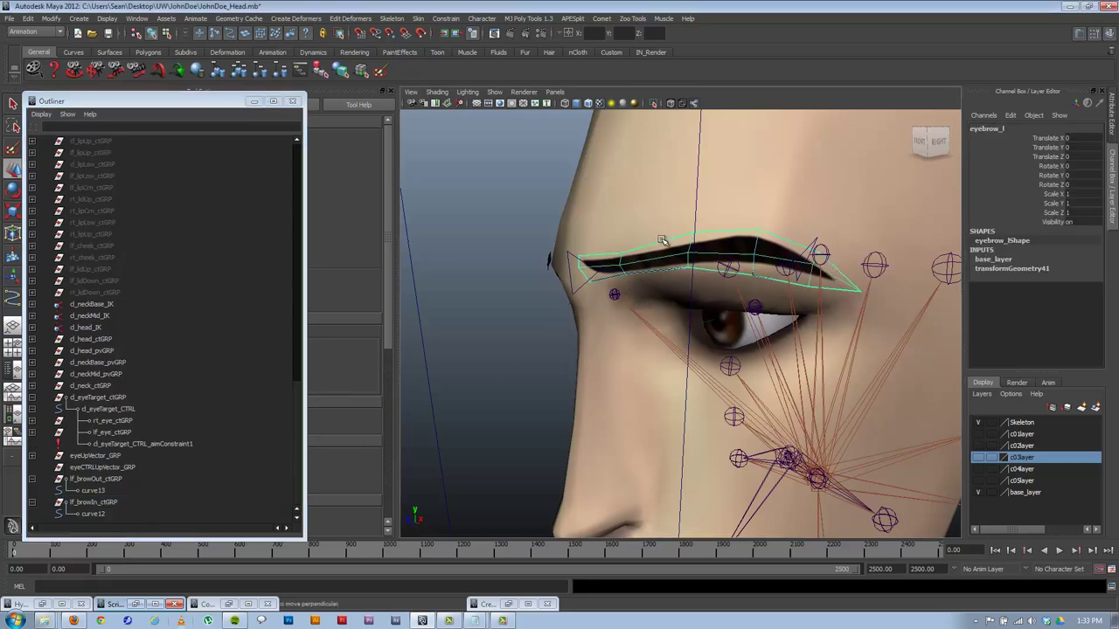
alt+drag(622, 238, 612, 253)
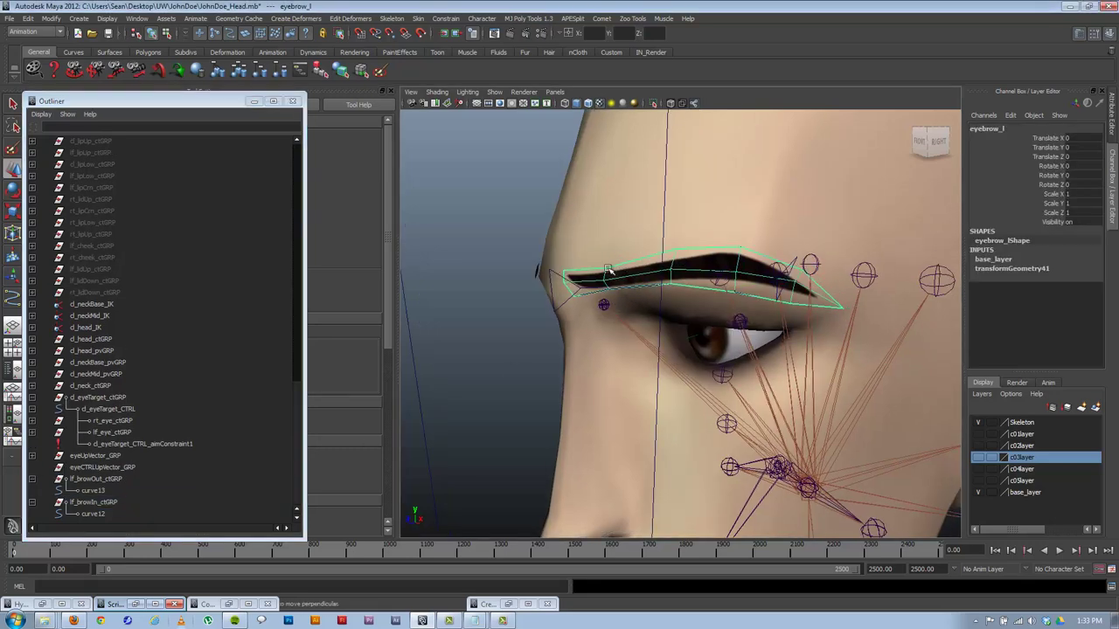
Show the control vertices of curve12 and curve13, and select the outline points around the inner half of the left eyebrow
click(93, 515)
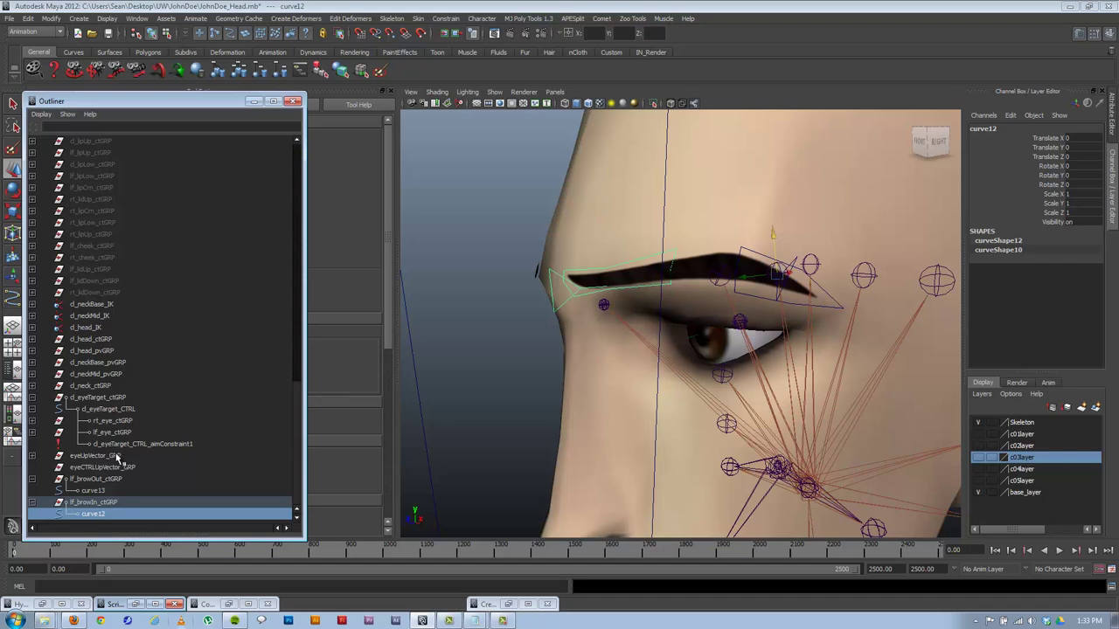
ctrl+click(105, 492)
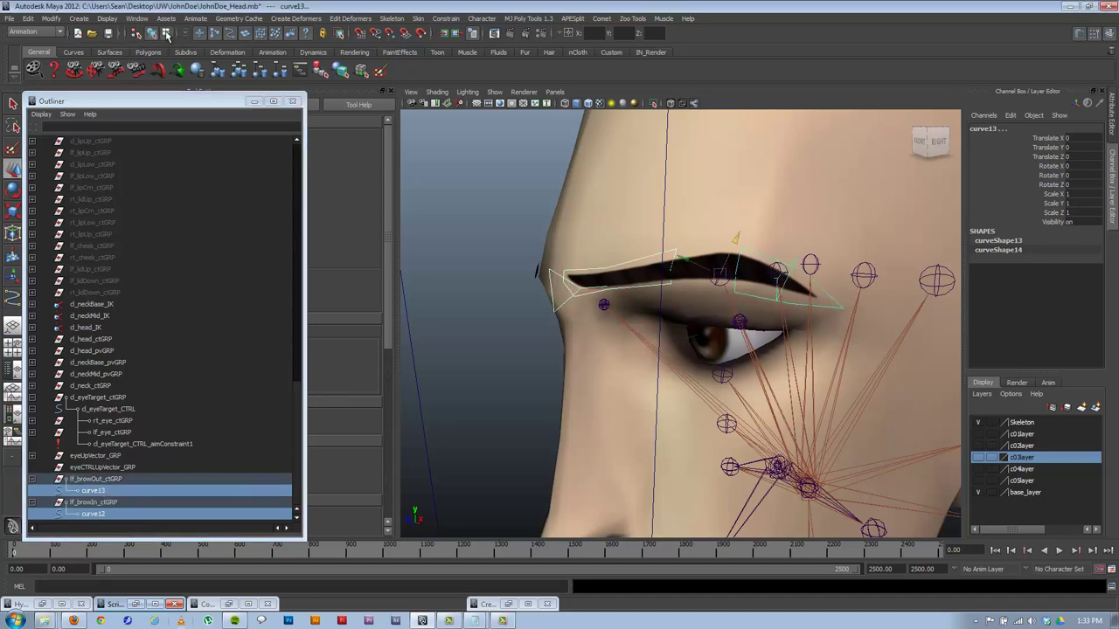
click(166, 34)
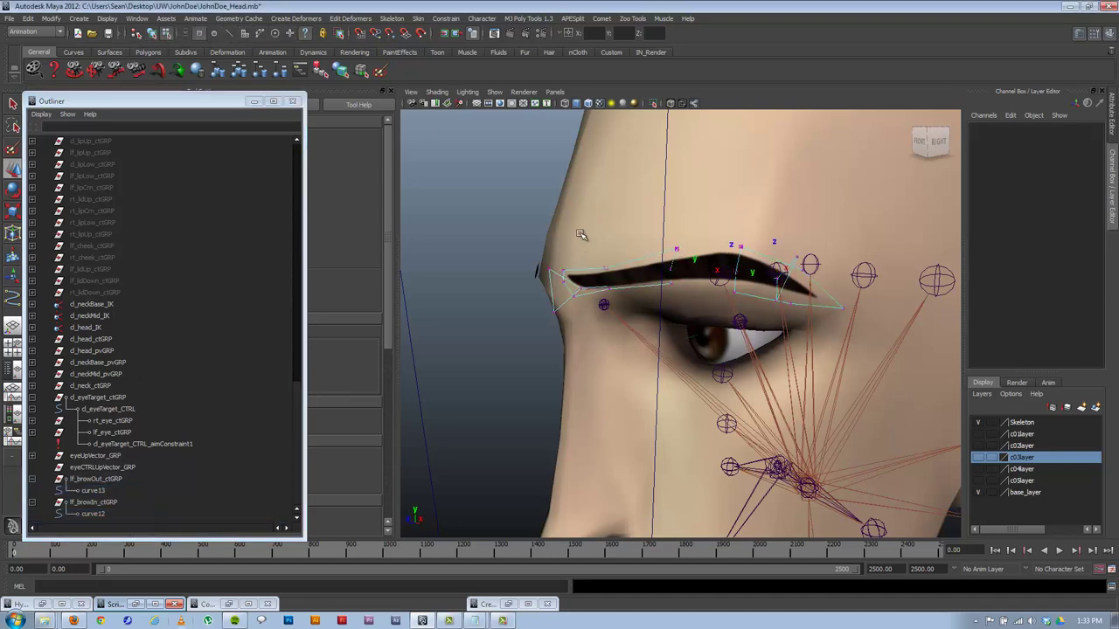
alt+drag(572, 255, 580, 267)
drag(660, 251, 692, 324)
shift+click(605, 282)
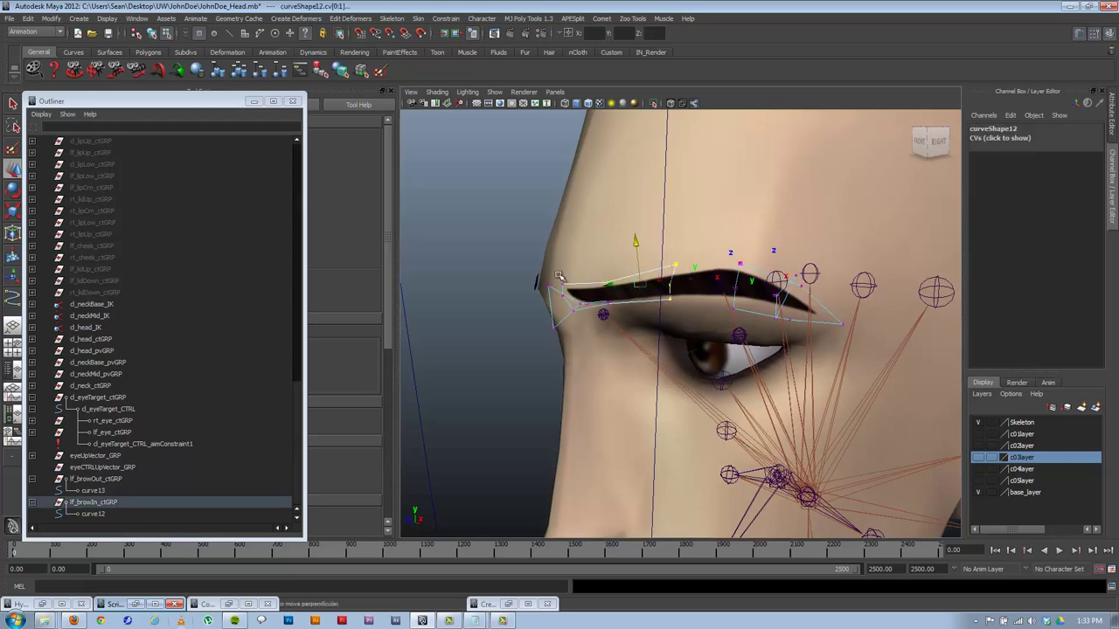
shift+drag(558, 274, 561, 310)
scroll(644, 355, up, 4)
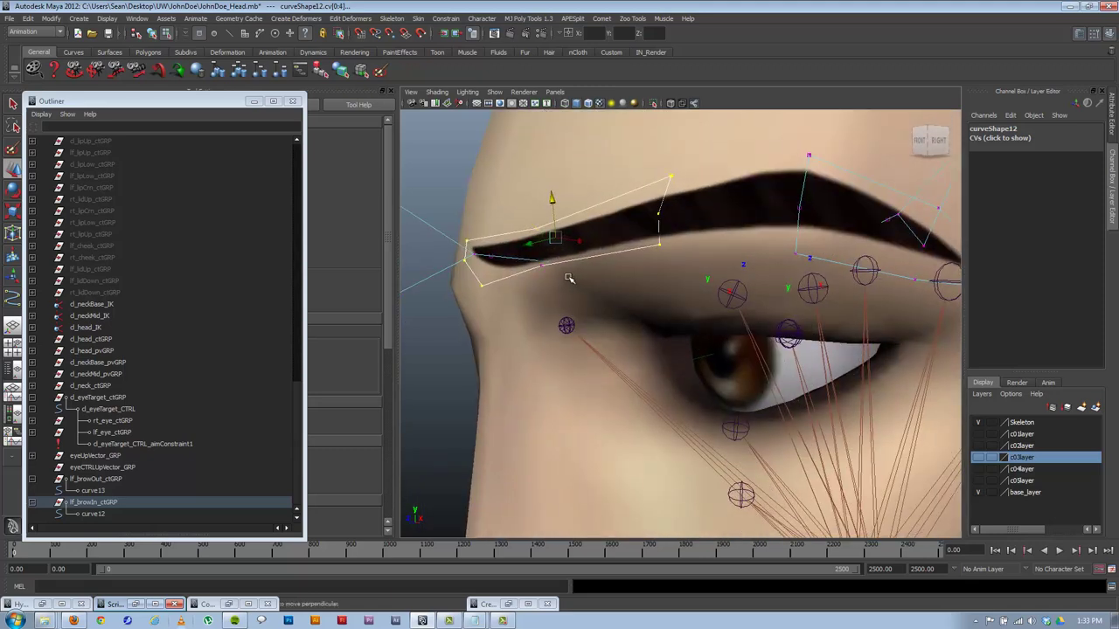
Add the outline points around the outer half of the left eyebrow to the selection, leaving out its arrow points
mouse_move(686, 288)
alt+mouse_down()
mouse_move(674, 288)
mouse_move(681, 308)
alt+mouse_up()
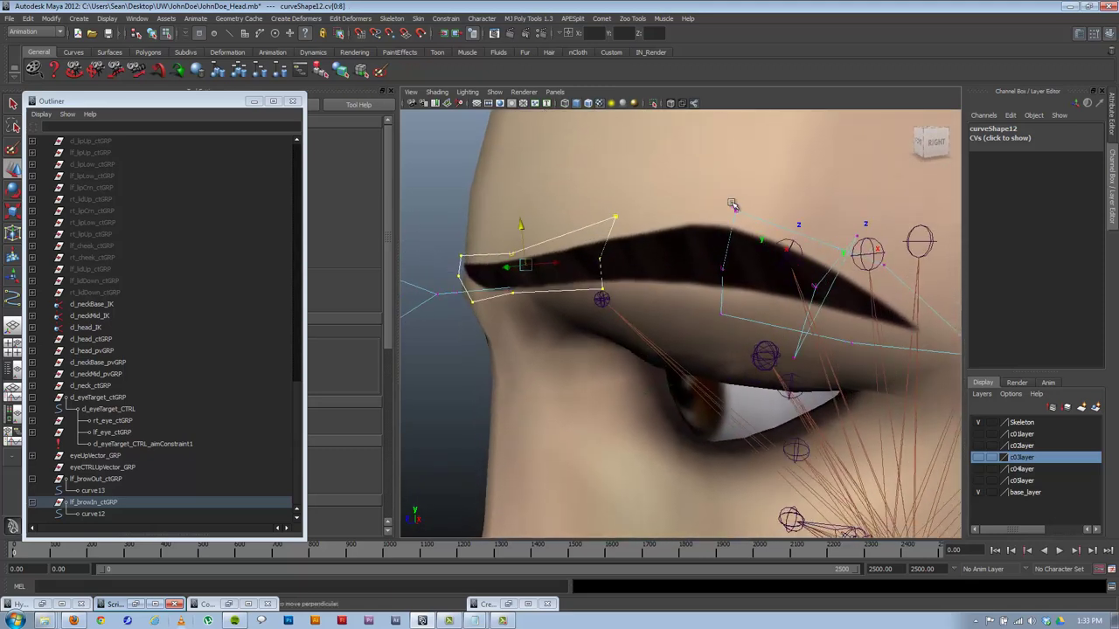
shift+drag(703, 191, 755, 361)
alt+drag(749, 309, 793, 303)
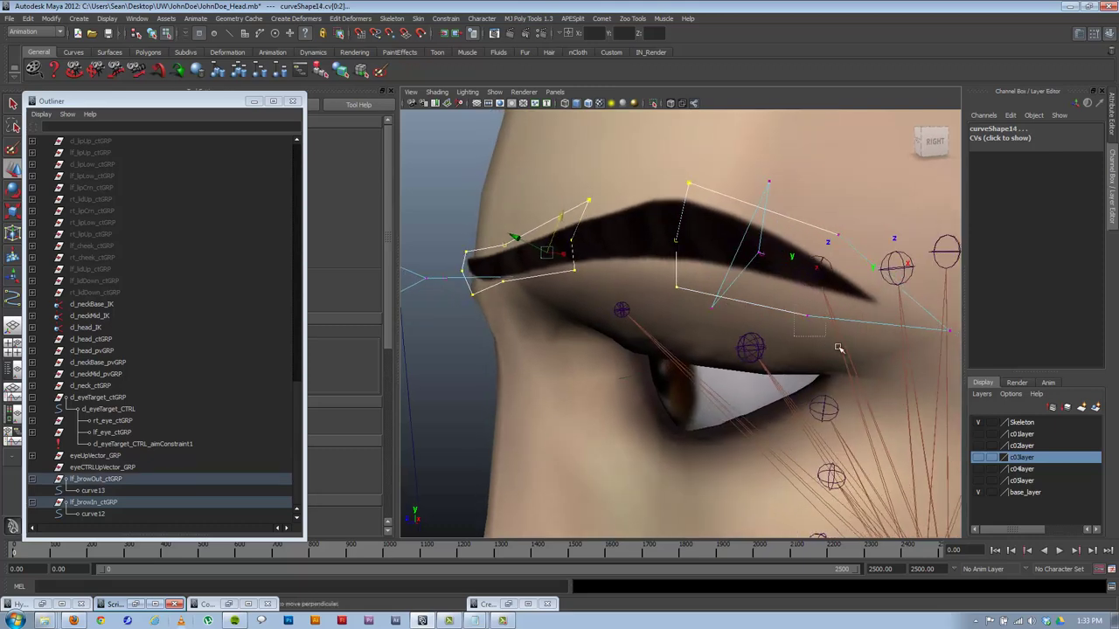
alt+drag(837, 273, 860, 297)
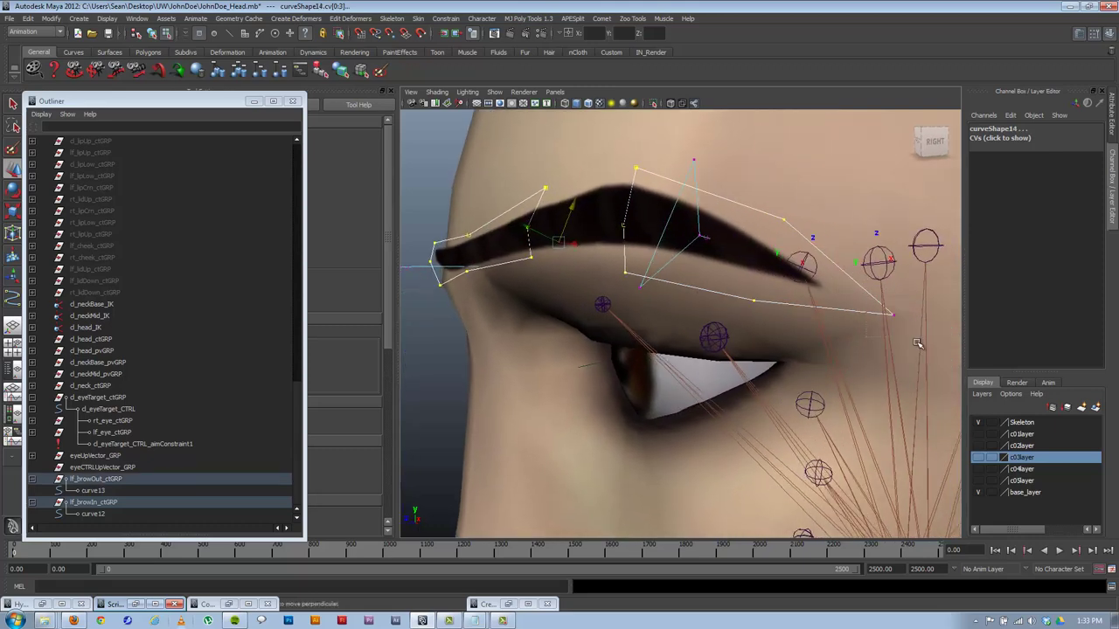
Move the selected outline points of both left brow controls forward, away from the face
drag(222, 104, 212, 231)
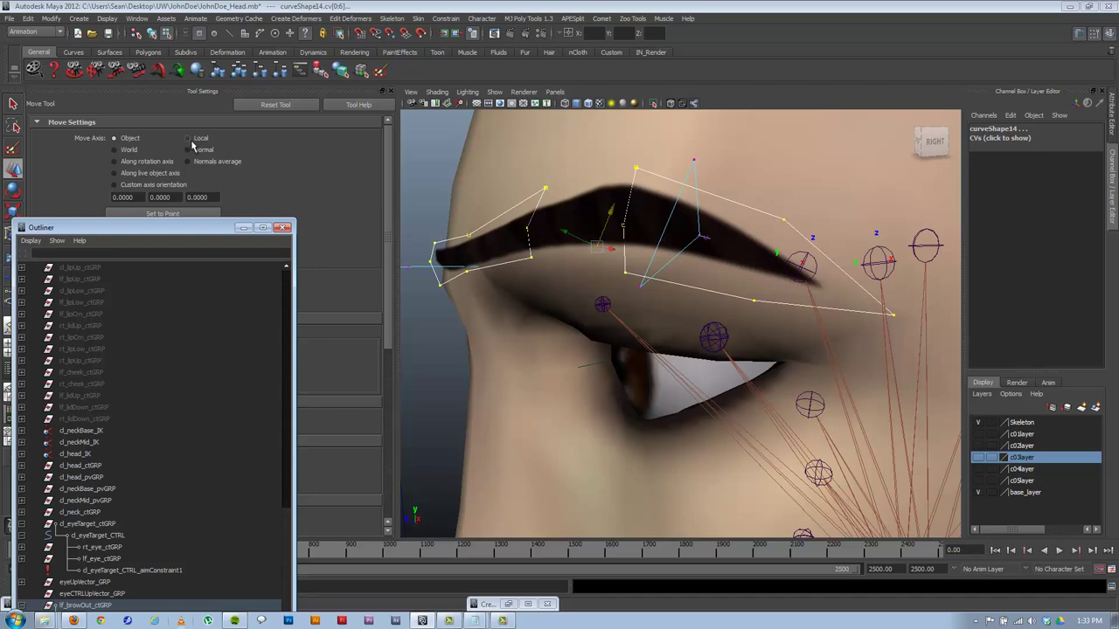
alt+right_drag(749, 293, 596, 263)
alt+drag(596, 263, 601, 321)
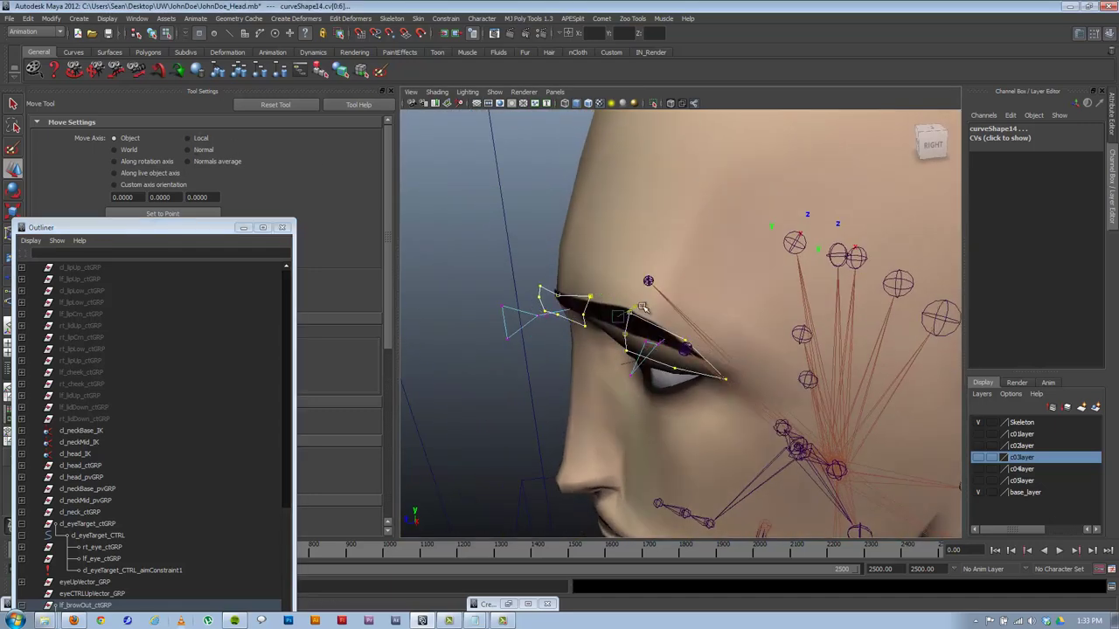
alt+drag(759, 262, 594, 305)
key(r)
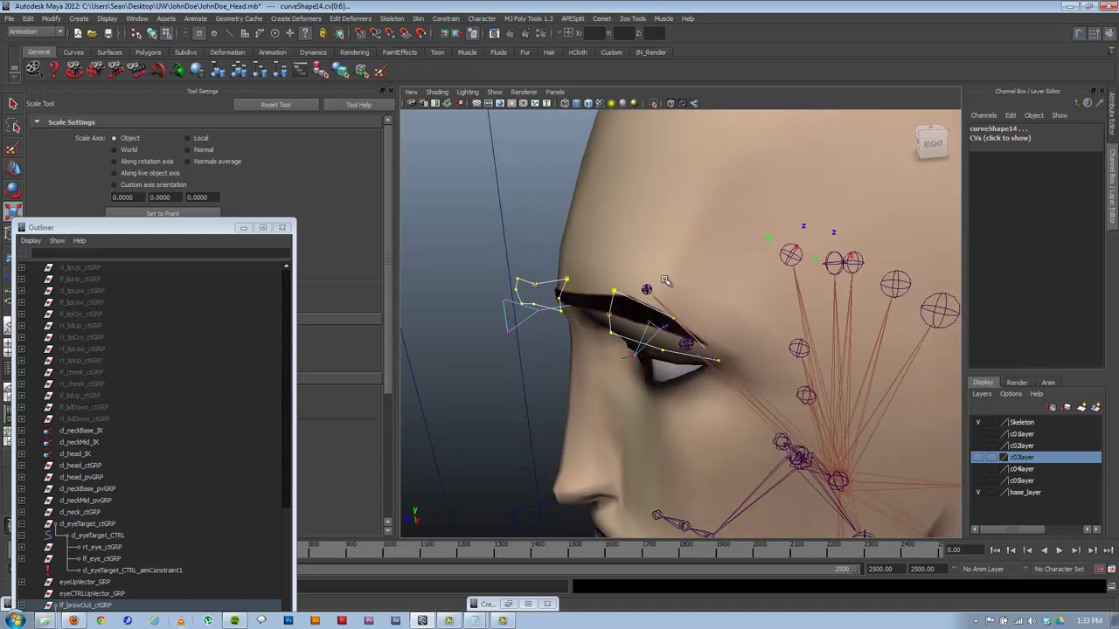
mouse_move(658, 283)
alt+mouse_down()
mouse_move(666, 294)
mouse_move(699, 280)
mouse_move(629, 262)
mouse_move(787, 250)
mouse_move(666, 268)
alt+mouse_up()
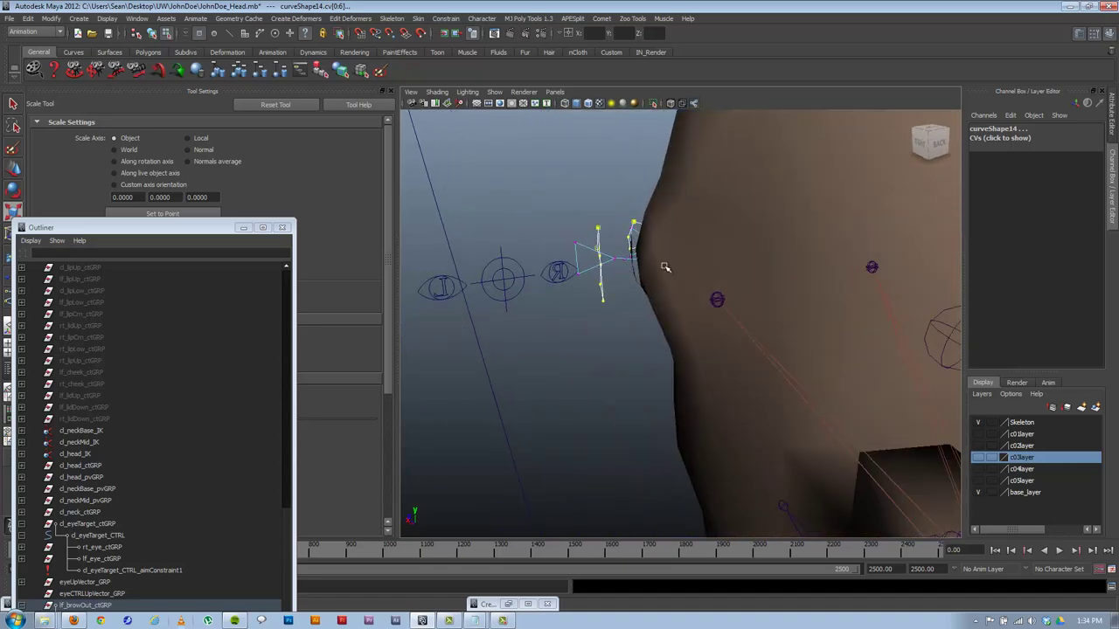
Move the arrow points of the outer brow control, curveShape13, forward to suit its repositioned outline
drag(561, 235, 589, 302)
alt+right_drag(576, 288, 623, 306)
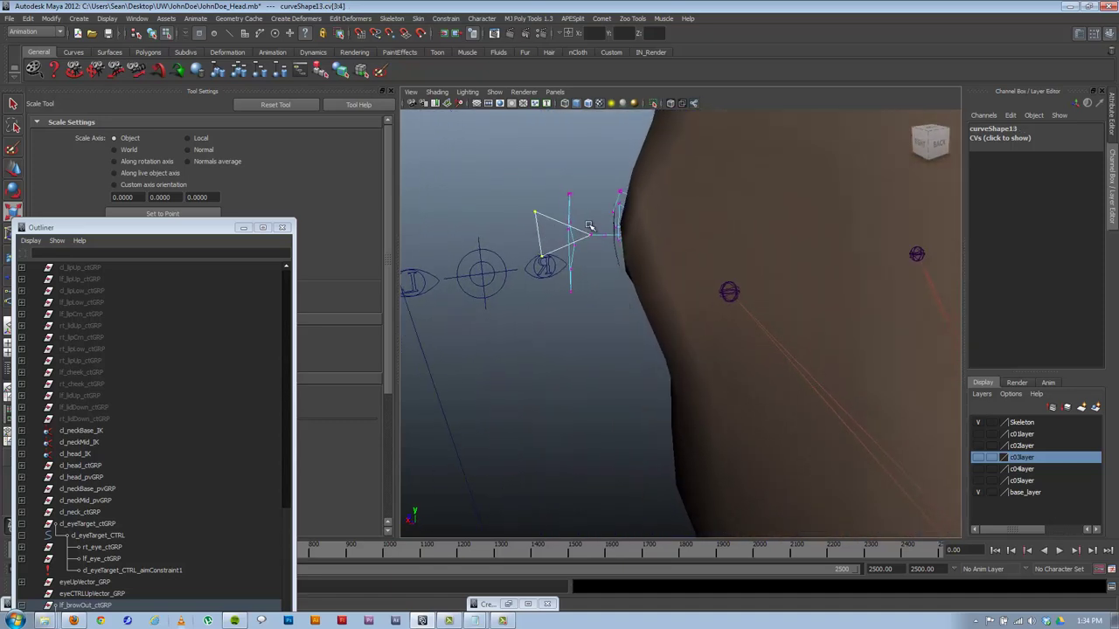
key(w)
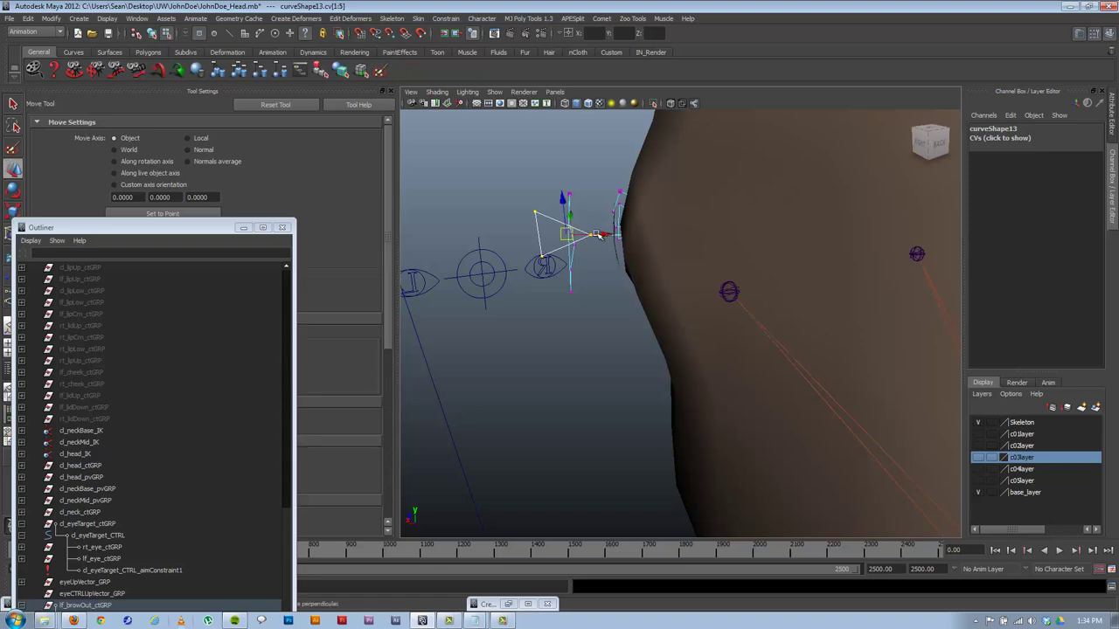
drag(592, 248, 610, 279)
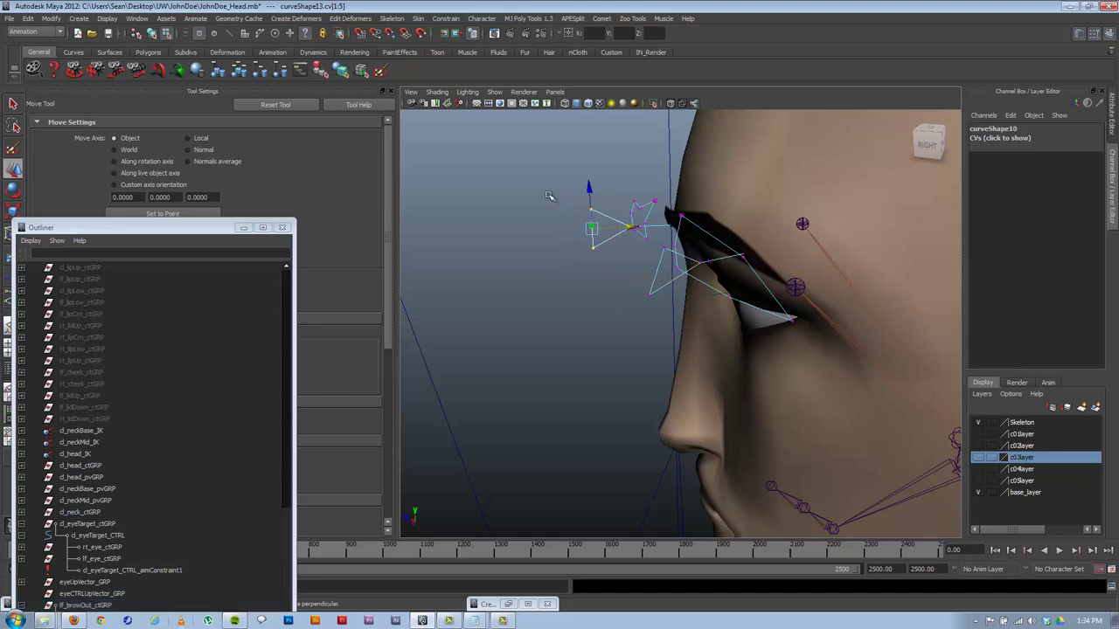
Select the arrow points of the inner brow control, curveShape10, and adjust their distance in front of its outline
alt+middle_drag(554, 202, 574, 258)
alt+right_drag(573, 259, 722, 353)
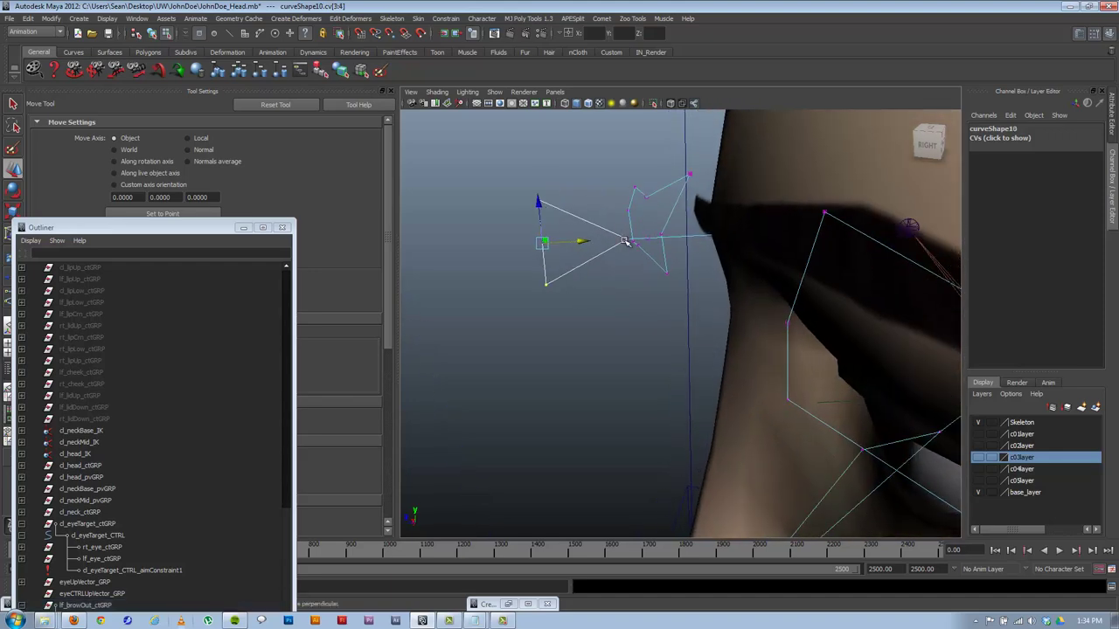
middle_drag(625, 242, 645, 234)
shift+click(650, 244)
drag(638, 242, 593, 243)
alt+right_drag(784, 270, 680, 295)
alt+drag(680, 295, 743, 295)
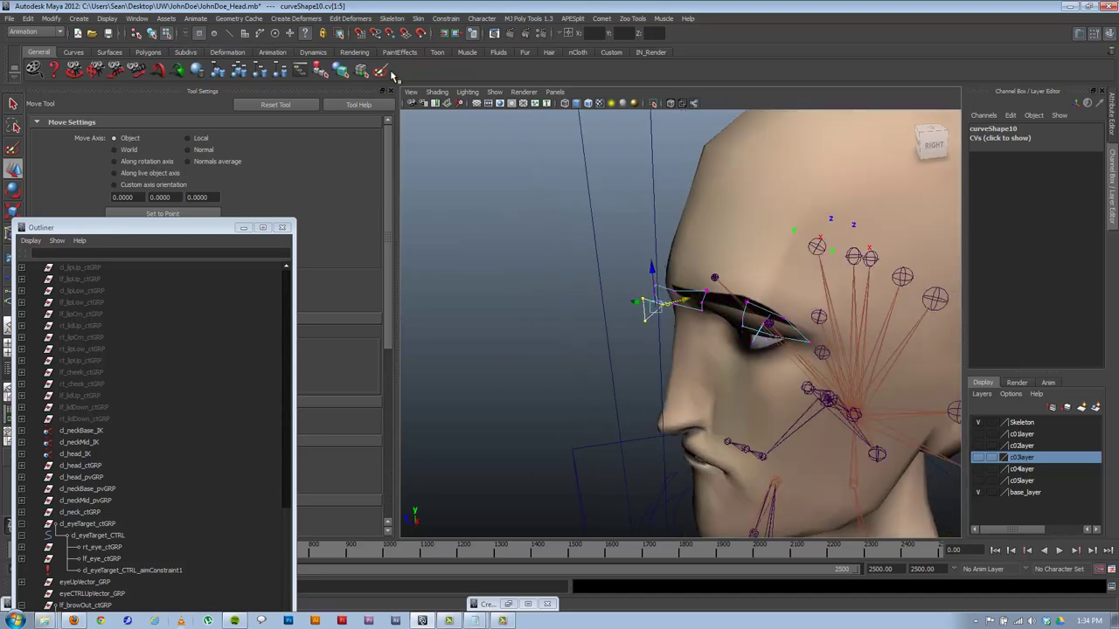
Hide polygons in the viewport, return to object selection mode and deselect the brow controls
click(496, 93)
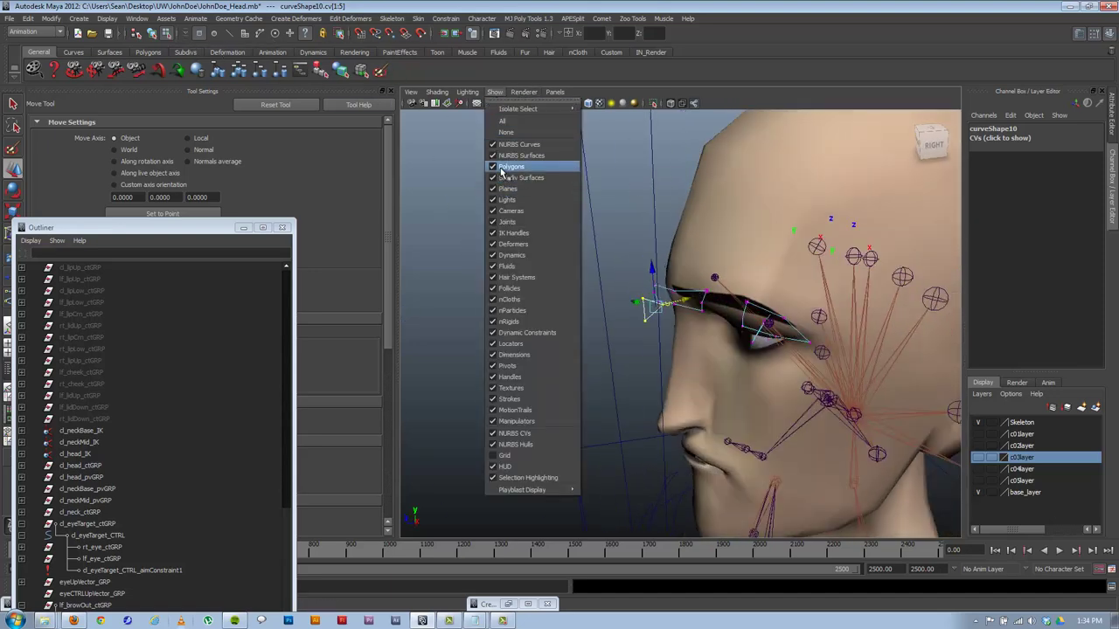
click(516, 173)
click(153, 34)
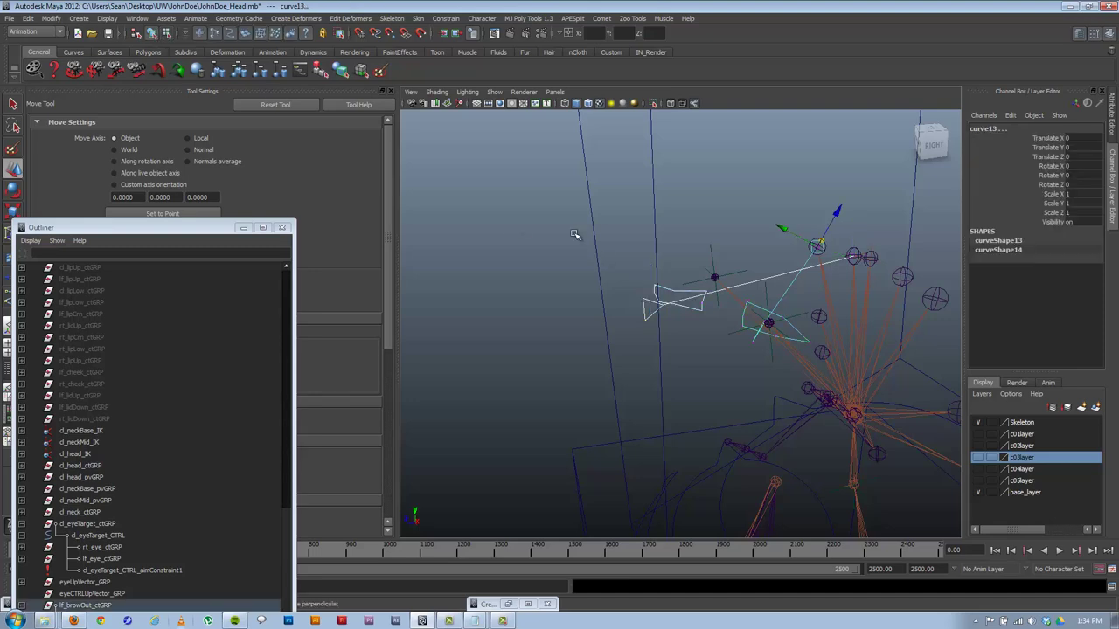
click(577, 235)
alt+drag(577, 306, 634, 283)
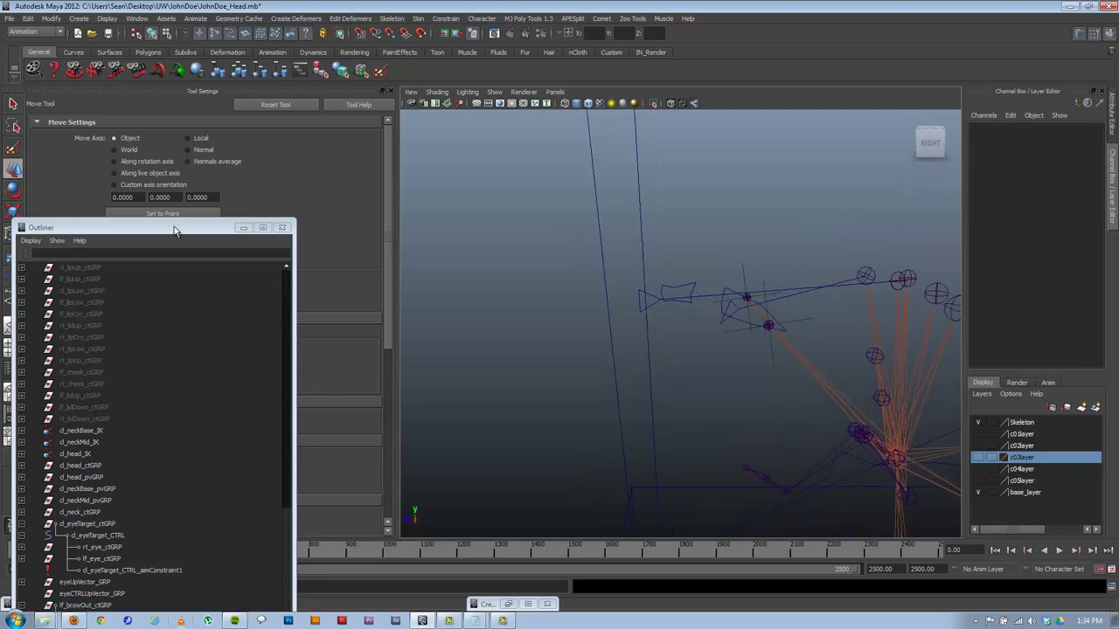
drag(174, 230, 401, 114)
alt+drag(725, 288, 774, 284)
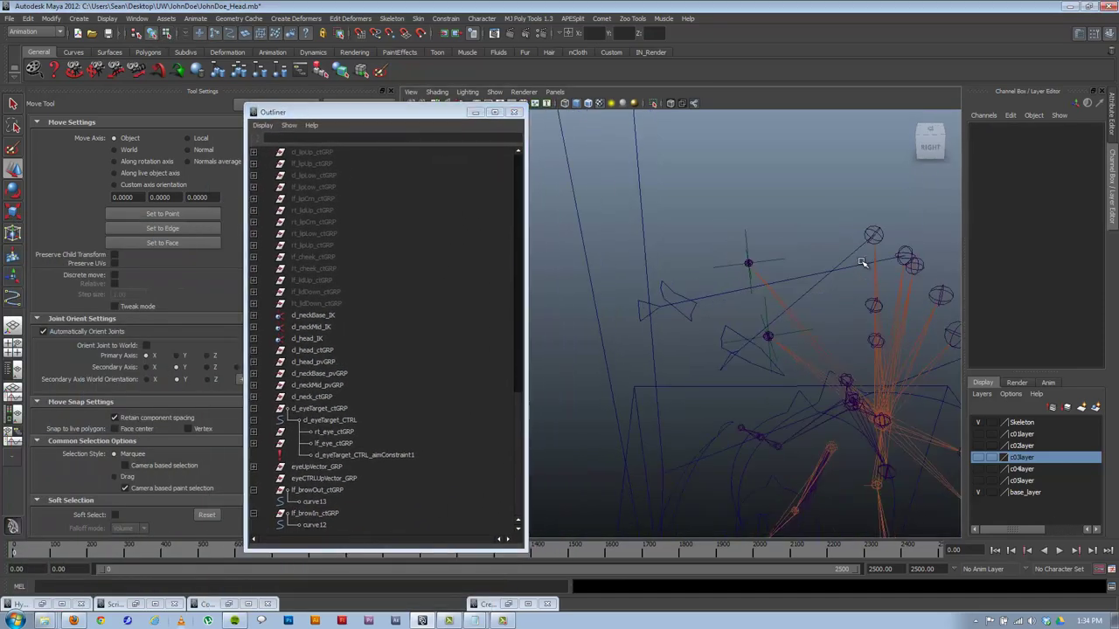
Parent constrain the outer left brow joint, lf_browOut_JNT, to its control curve13
click(881, 243)
key(q)
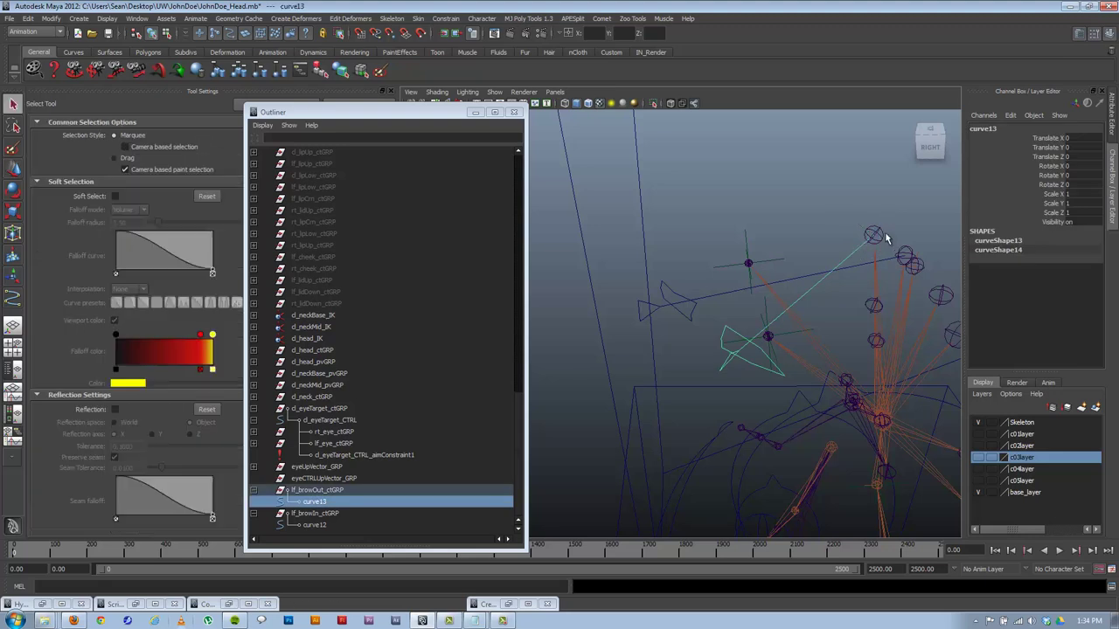
click(881, 232)
click(418, 19)
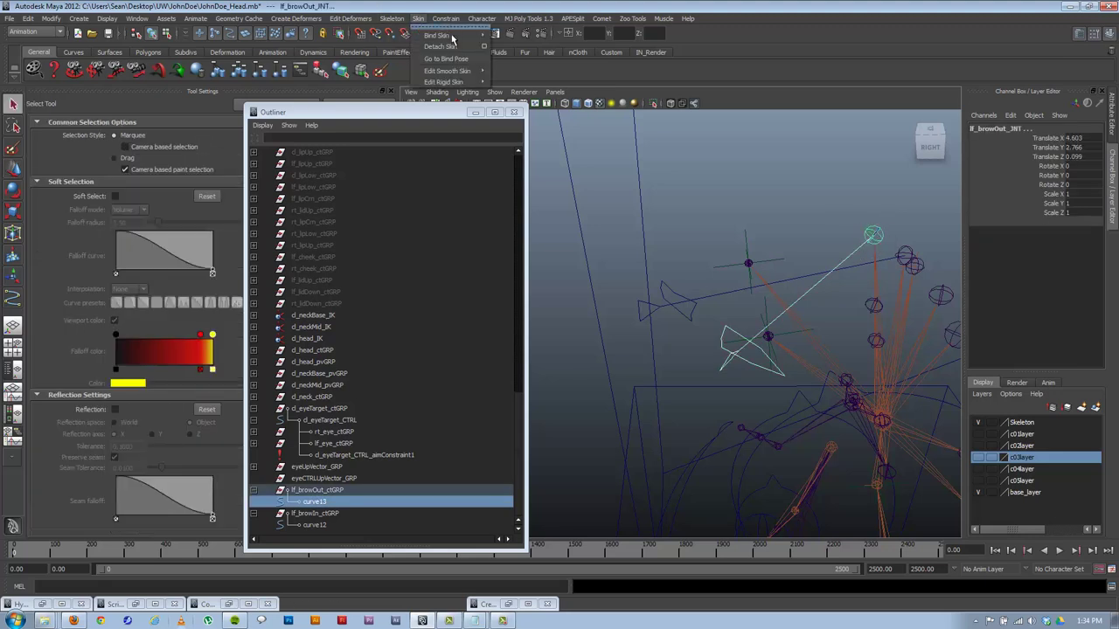
click(453, 80)
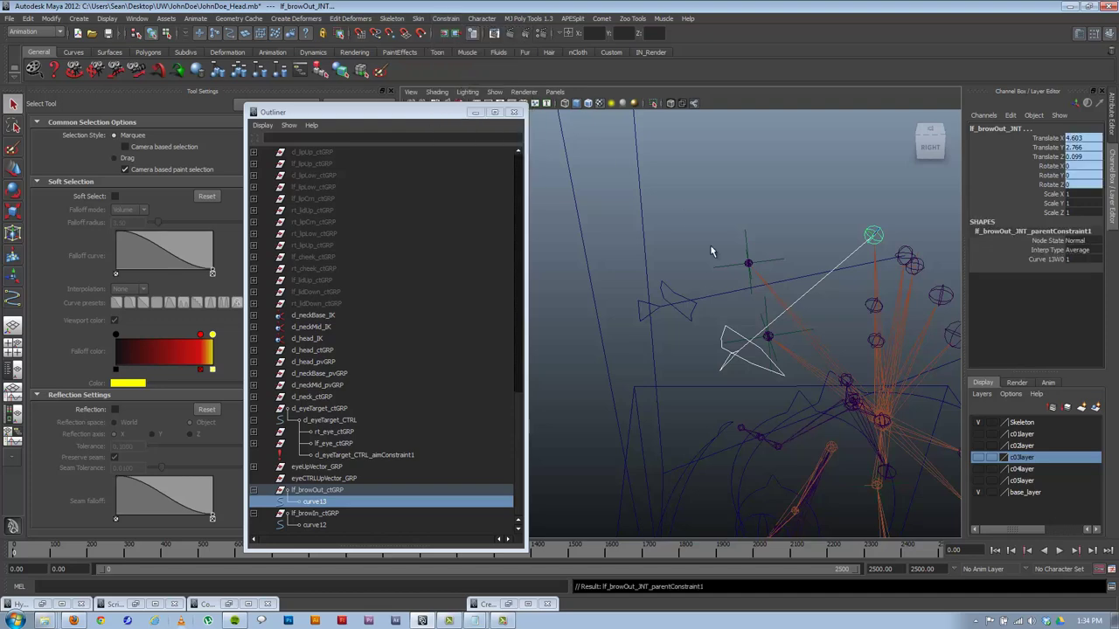
Parent constrain the inner left brow joint, lf_browIn_JNT, to its control curve12
click(904, 255)
shift+click(889, 257)
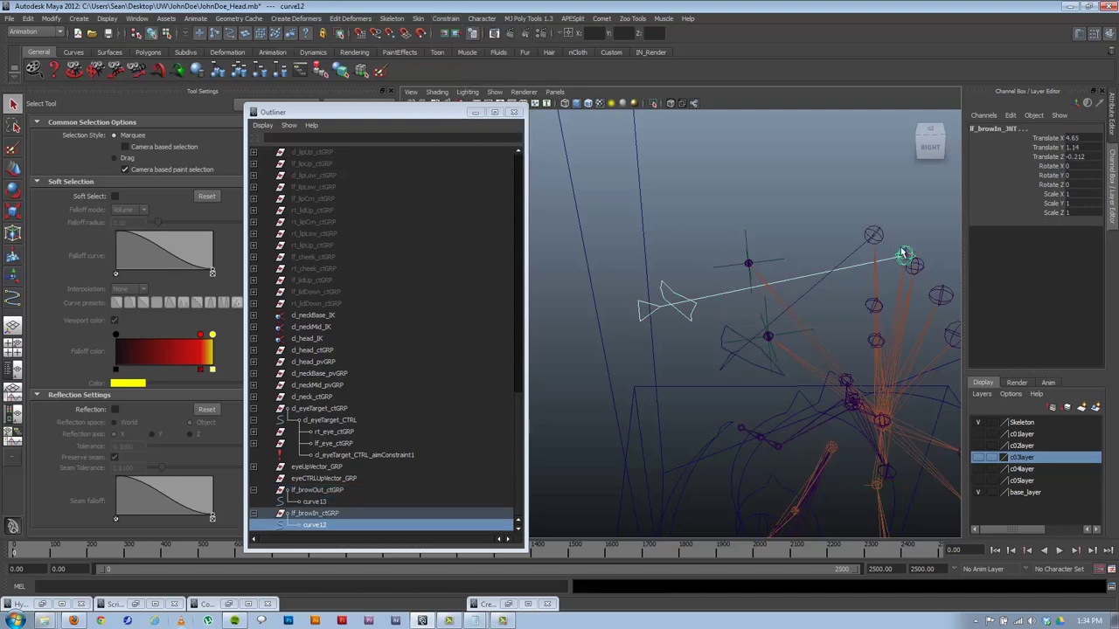
key(g)
alt+drag(709, 359, 769, 341)
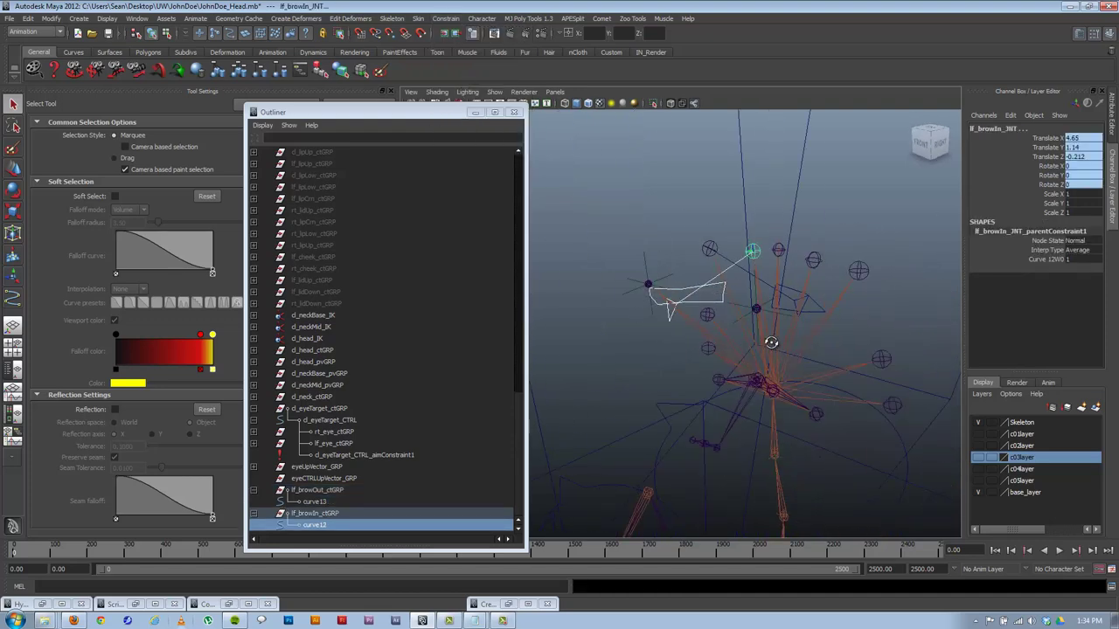
Turn off discrete rotation, test the inner brow control curve12 with a small free rotation, and undo that rotation
click(807, 305)
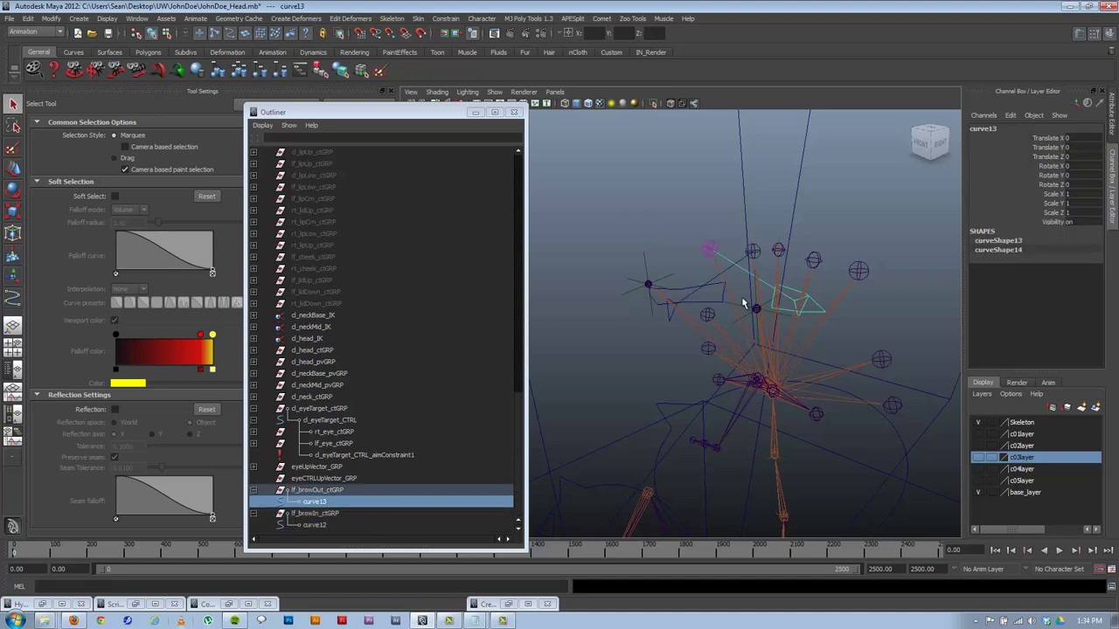
click(691, 299)
key(e)
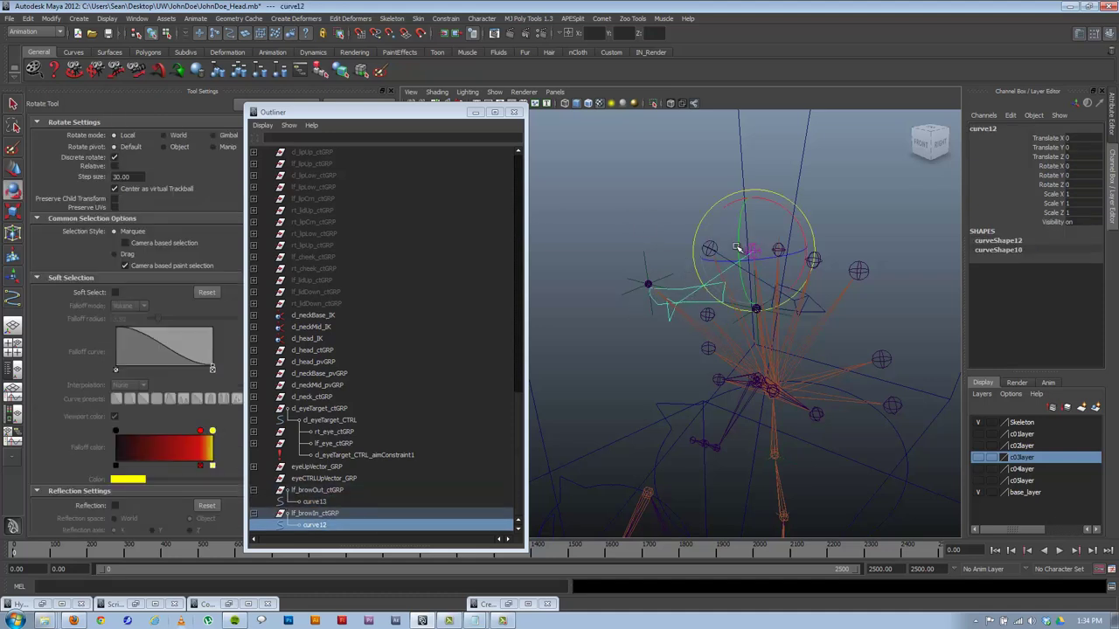
click(114, 157)
drag(748, 247, 750, 258)
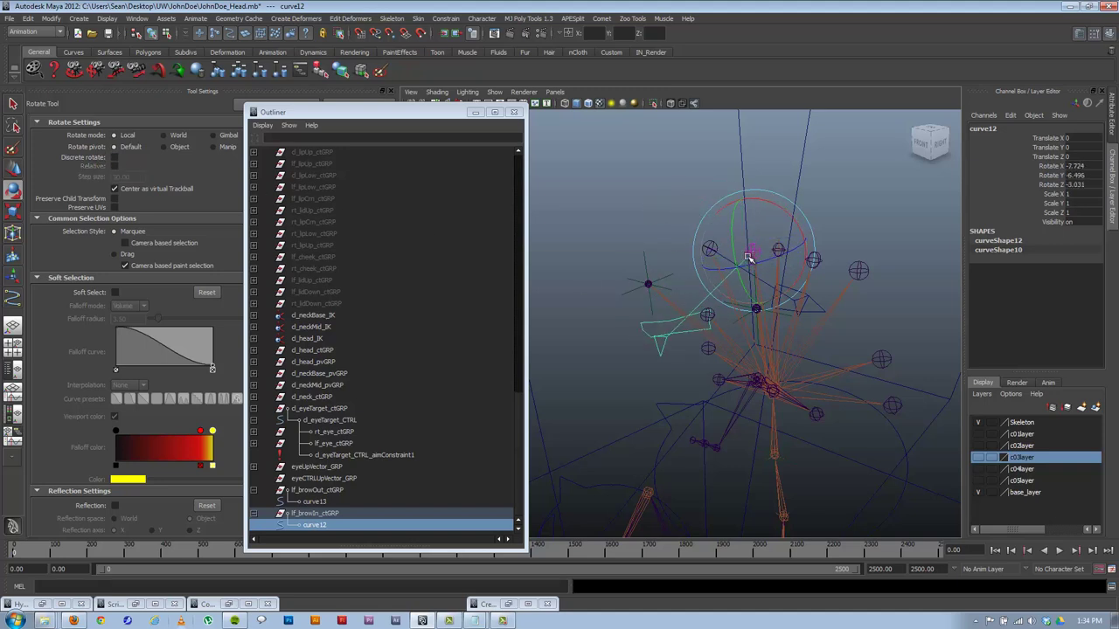
key(ctrl+z)
Minimize the Outliner and show polygons in the viewport again to view the brow controls against the face
click(475, 112)
click(499, 92)
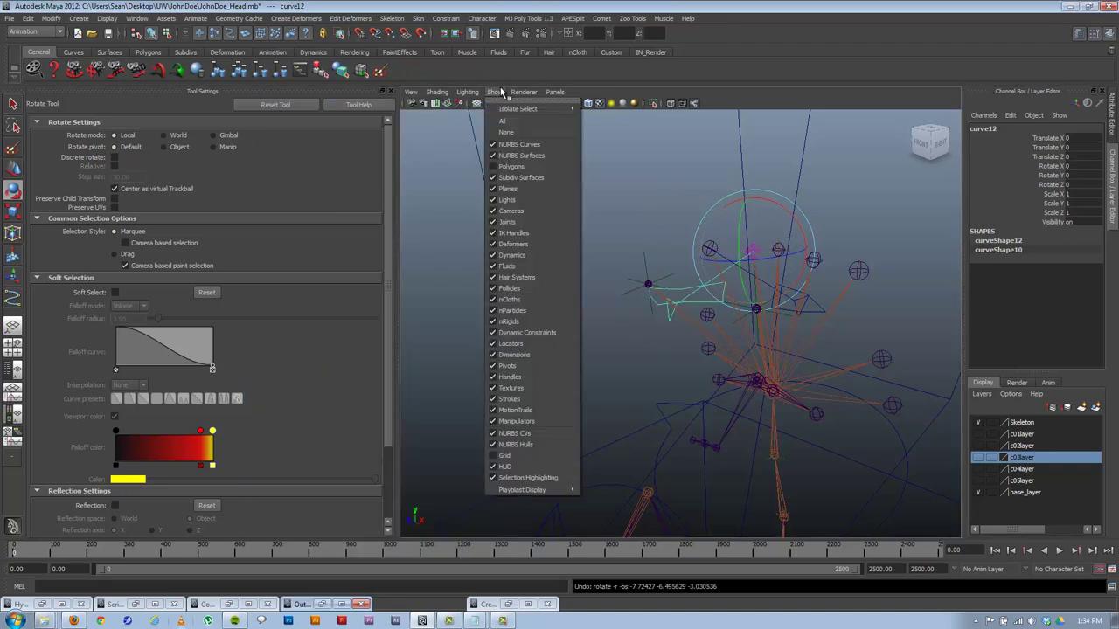
click(511, 166)
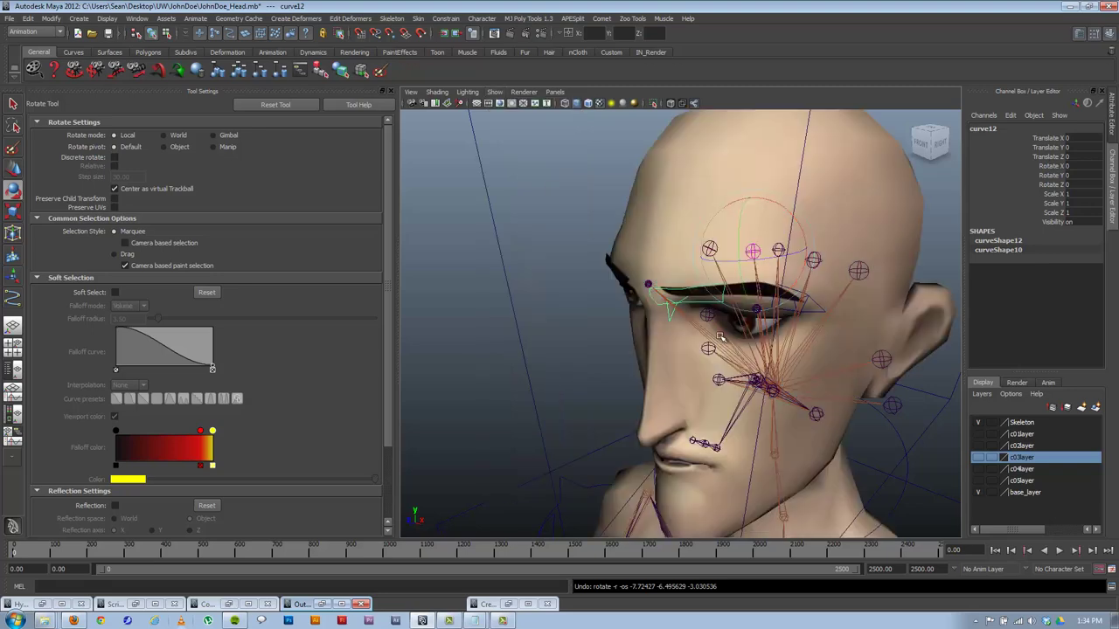
alt+drag(799, 391, 775, 382)
alt+right_drag(838, 391, 562, 342)
alt+drag(562, 342, 639, 367)
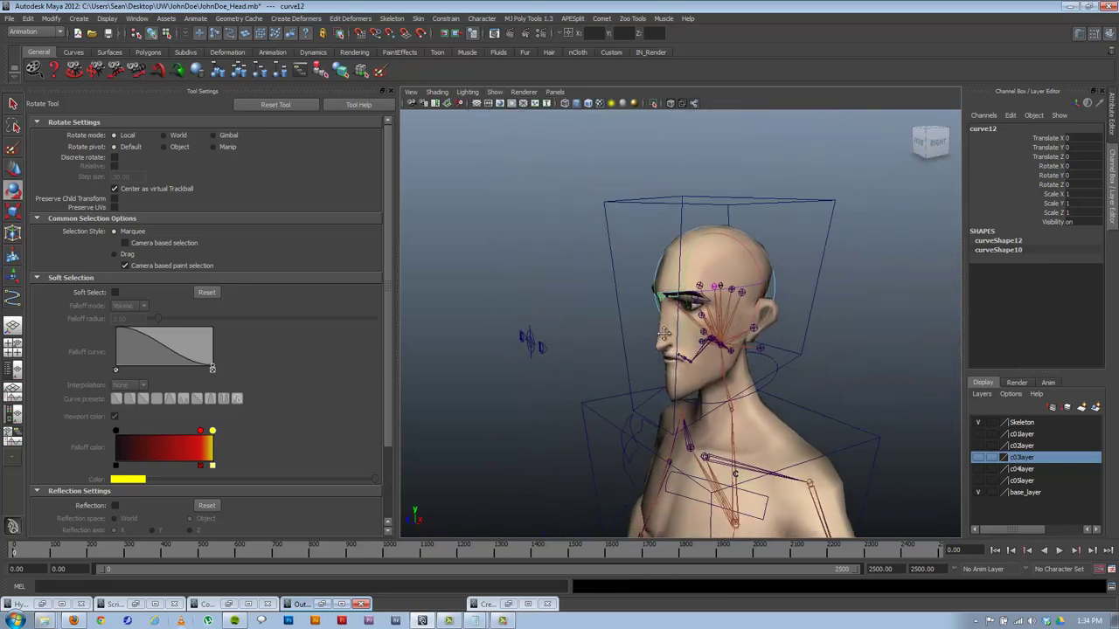
alt+right_drag(638, 368, 737, 385)
alt+drag(737, 384, 754, 389)
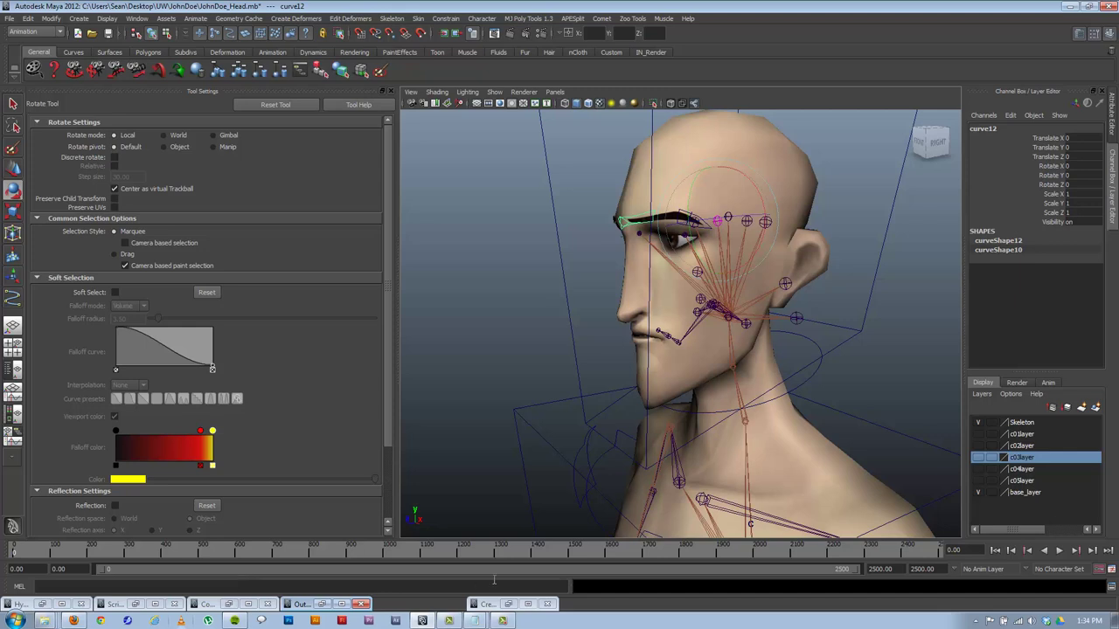
Collapse both left brow groups and unhide the facial control groups from d_lipUp_ctGRP to rt_lidDown_ctGRP
click(319, 604)
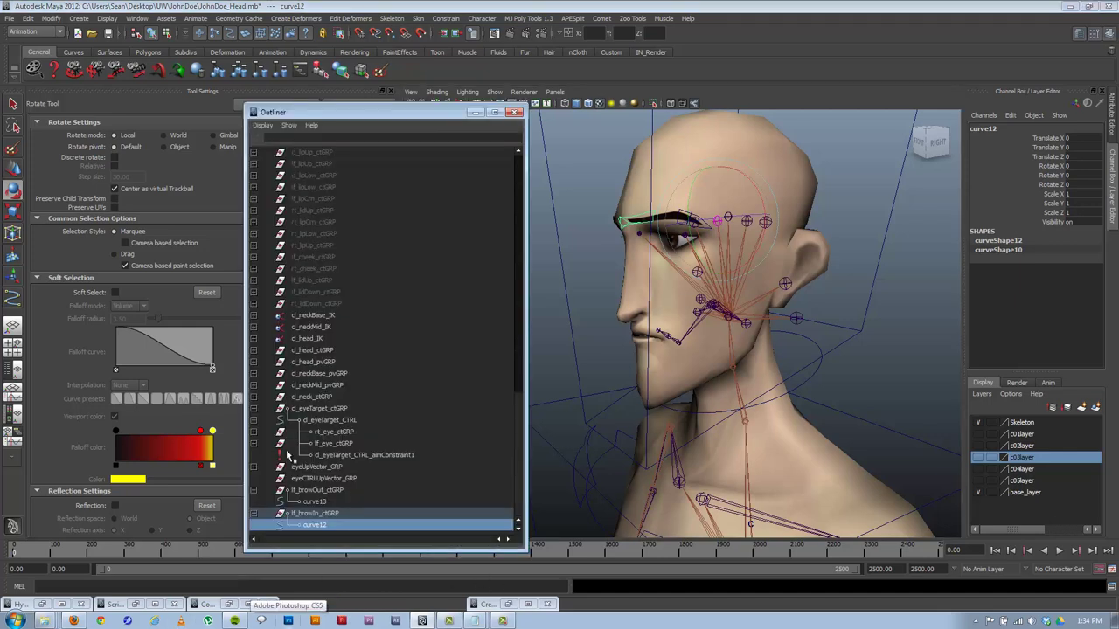
click(255, 517)
click(254, 501)
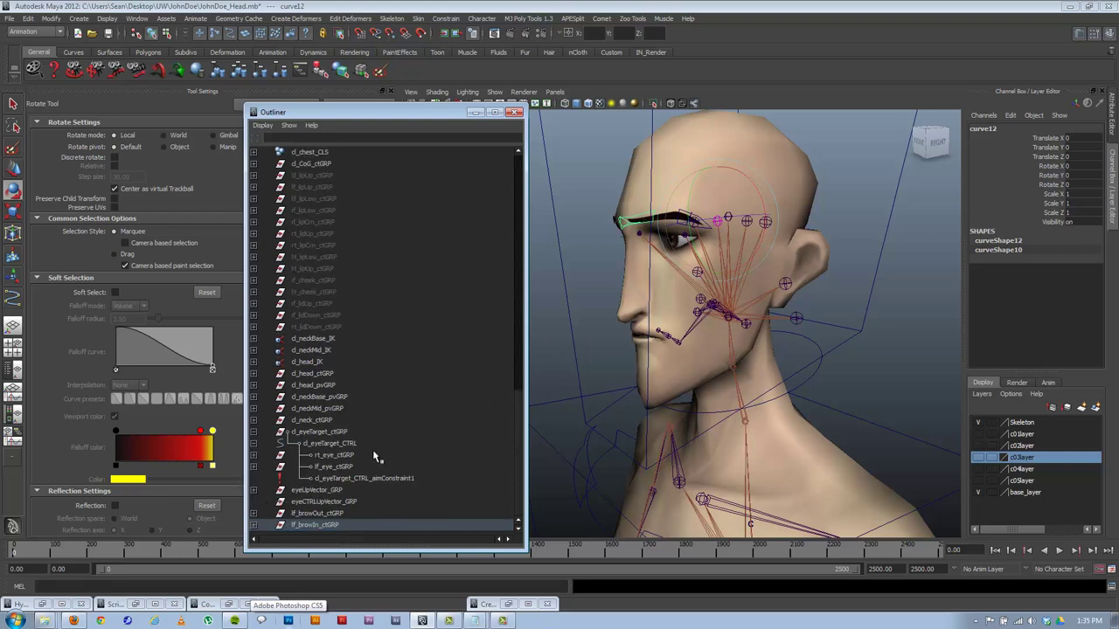
click(320, 327)
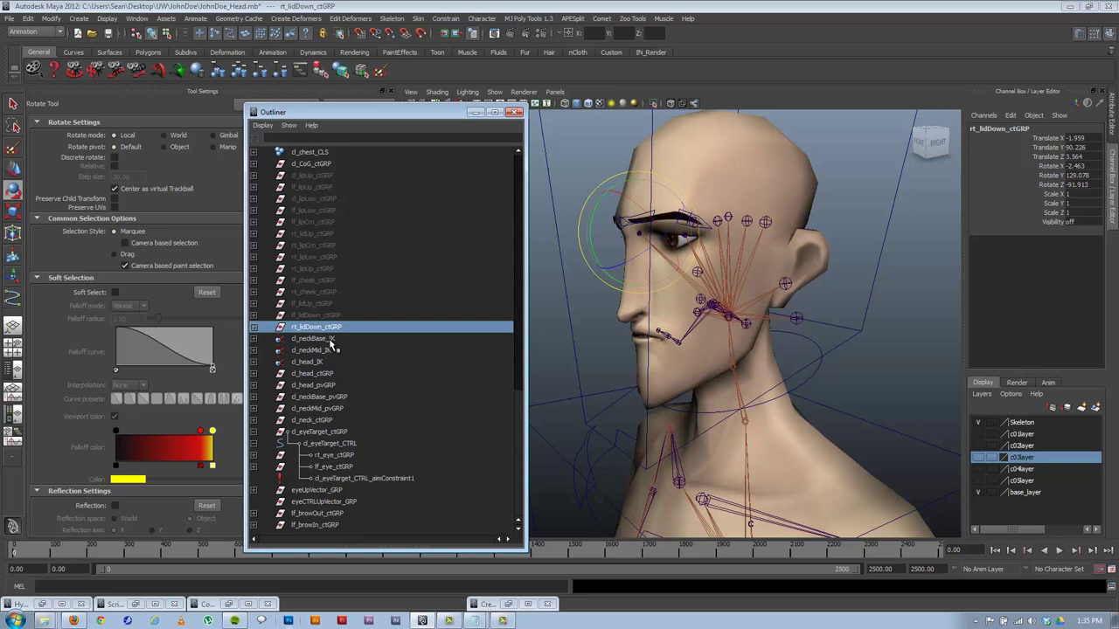
shift+click(346, 176)
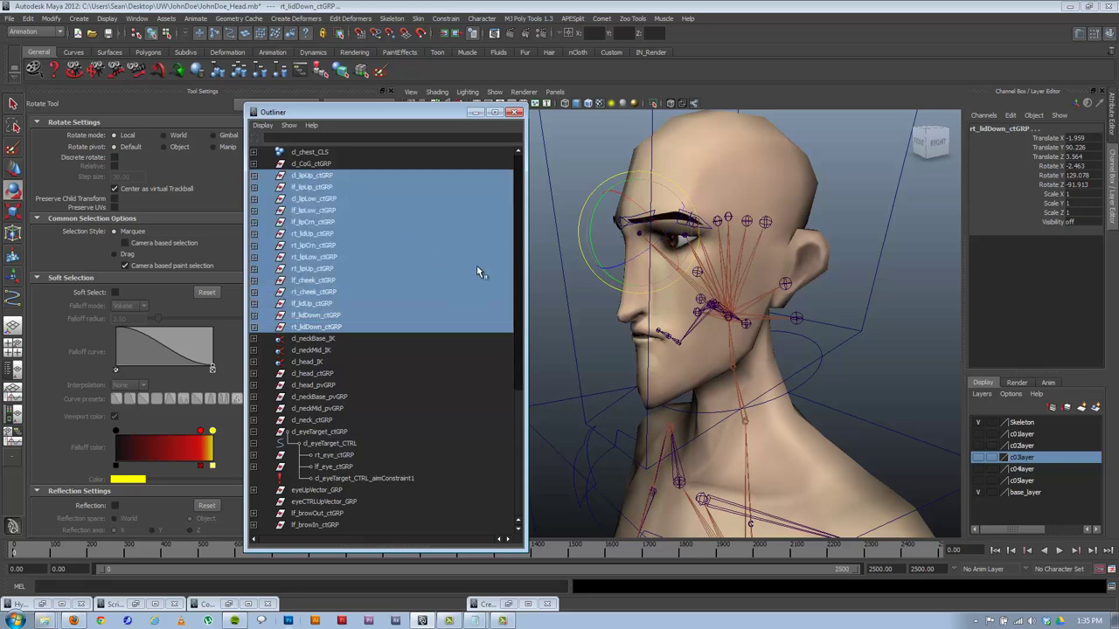
key(shift+h)
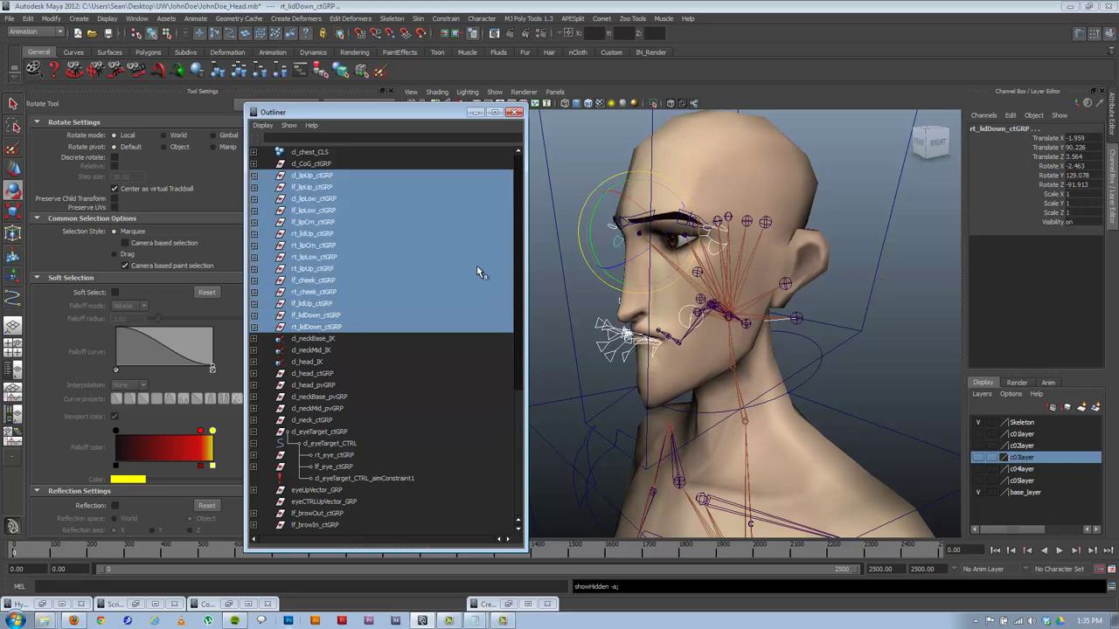
click(475, 113)
click(515, 296)
Hide joints in the viewport and inspect the lip controls from the side of the face
alt+drag(639, 323, 611, 305)
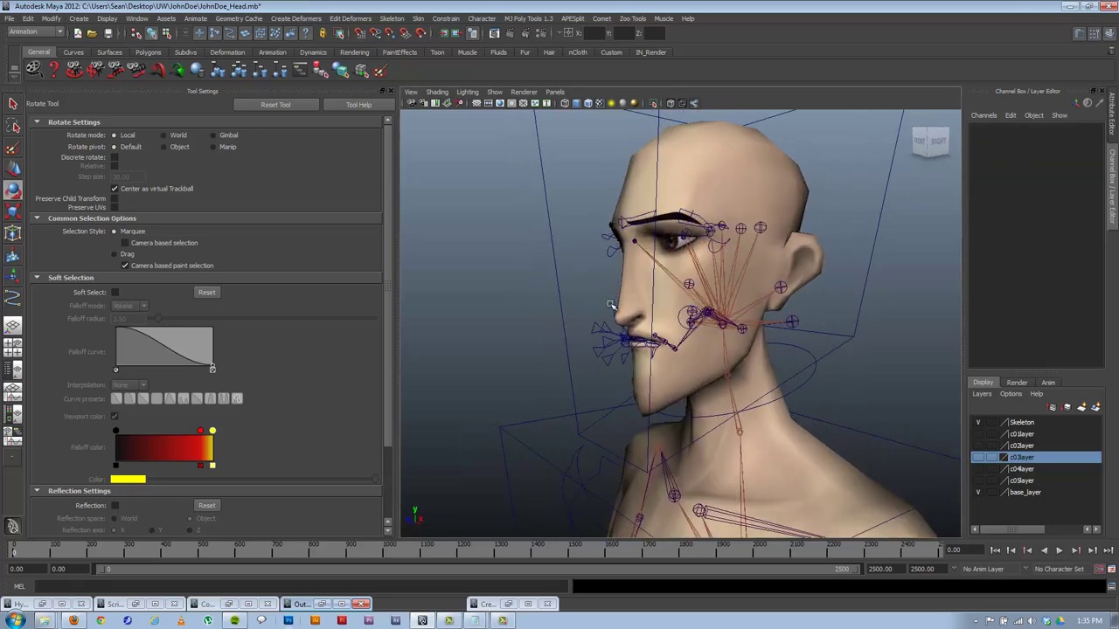
click(494, 92)
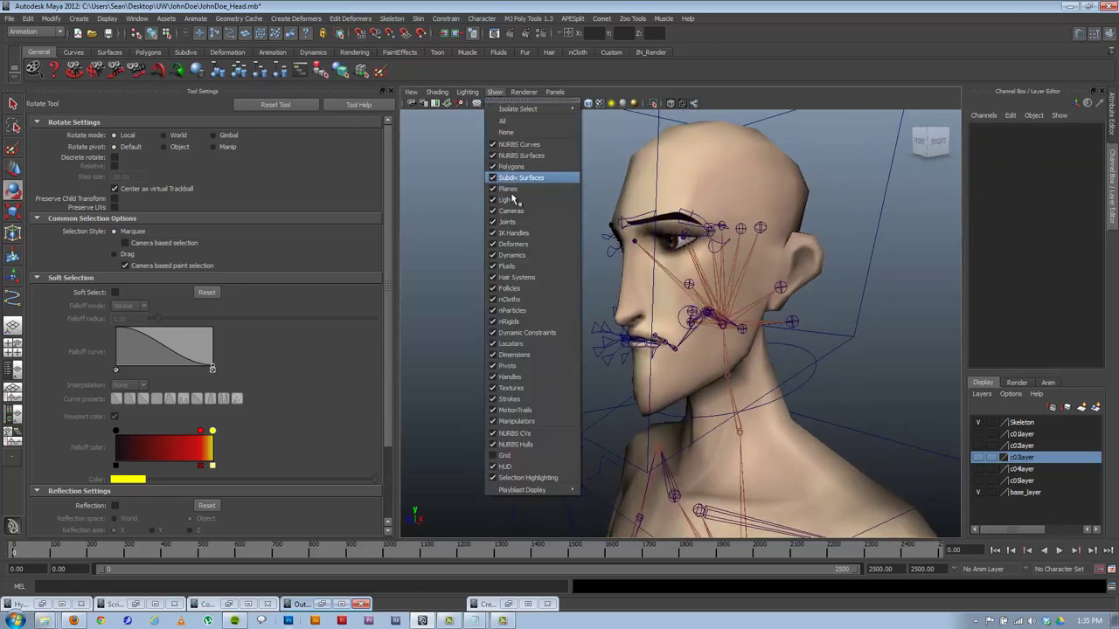
click(517, 223)
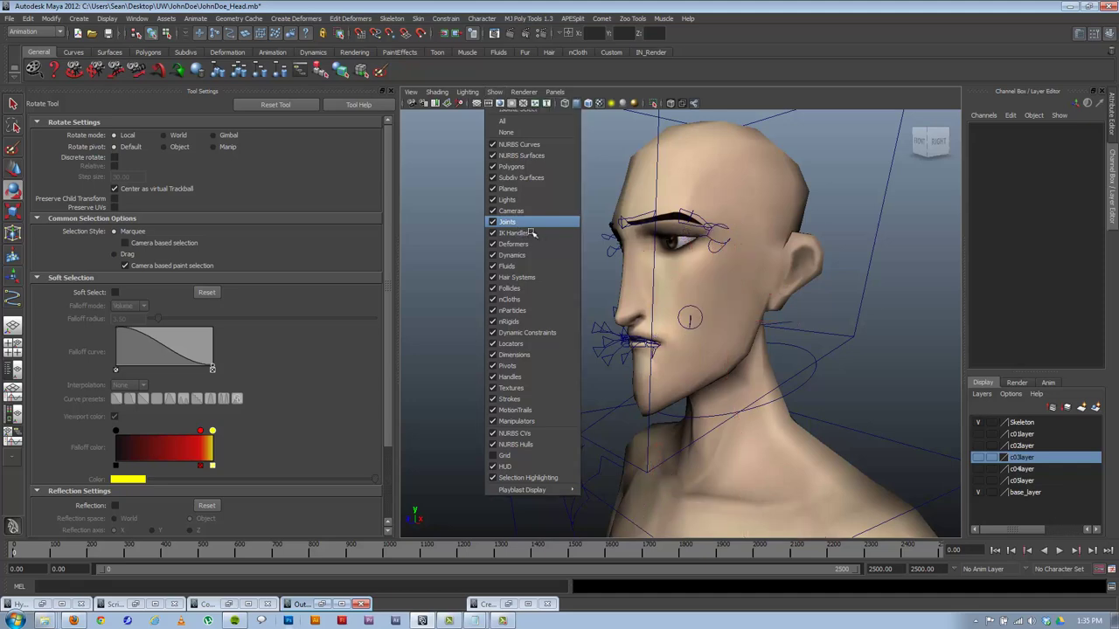
alt+drag(679, 290, 634, 317)
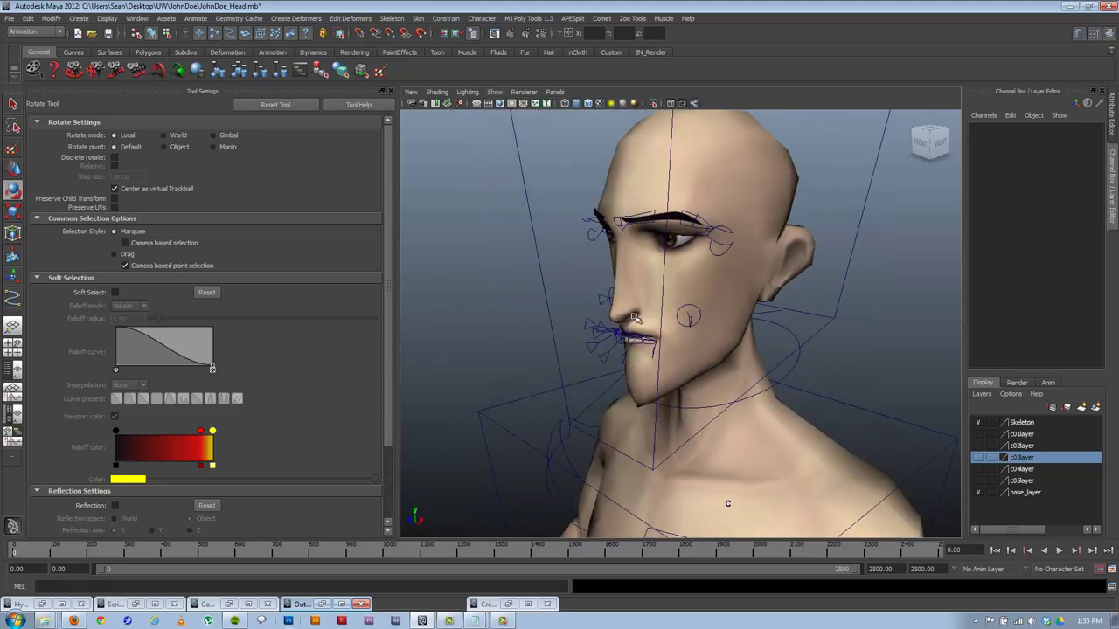
alt+right_drag(645, 319, 861, 343)
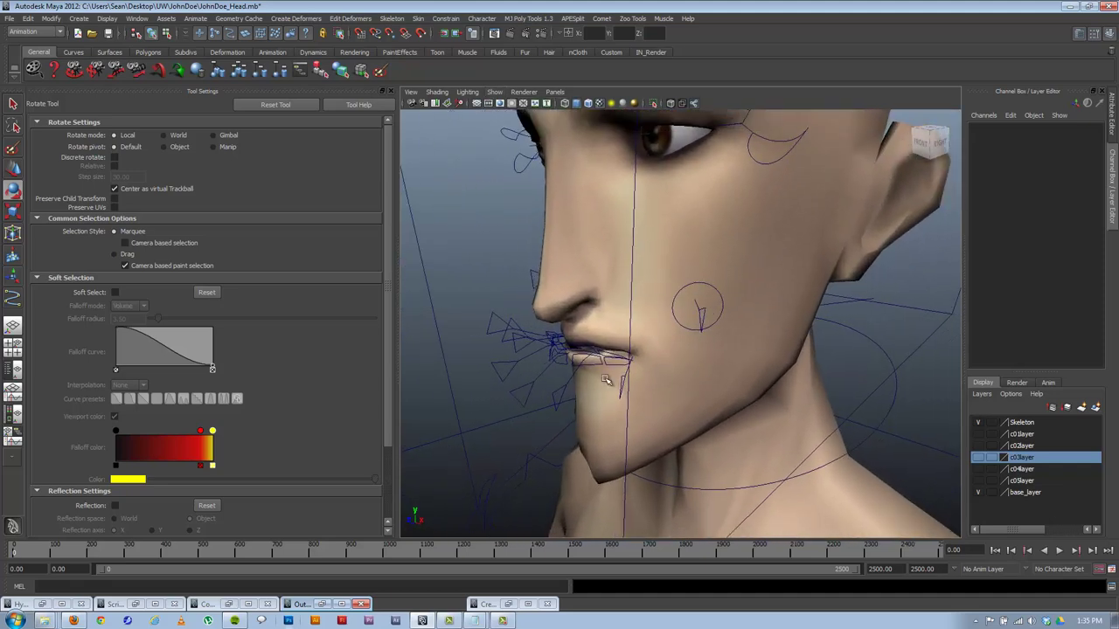
mouse_move(606, 380)
alt+mouse_down()
mouse_move(527, 355)
mouse_move(625, 387)
alt+mouse_up()
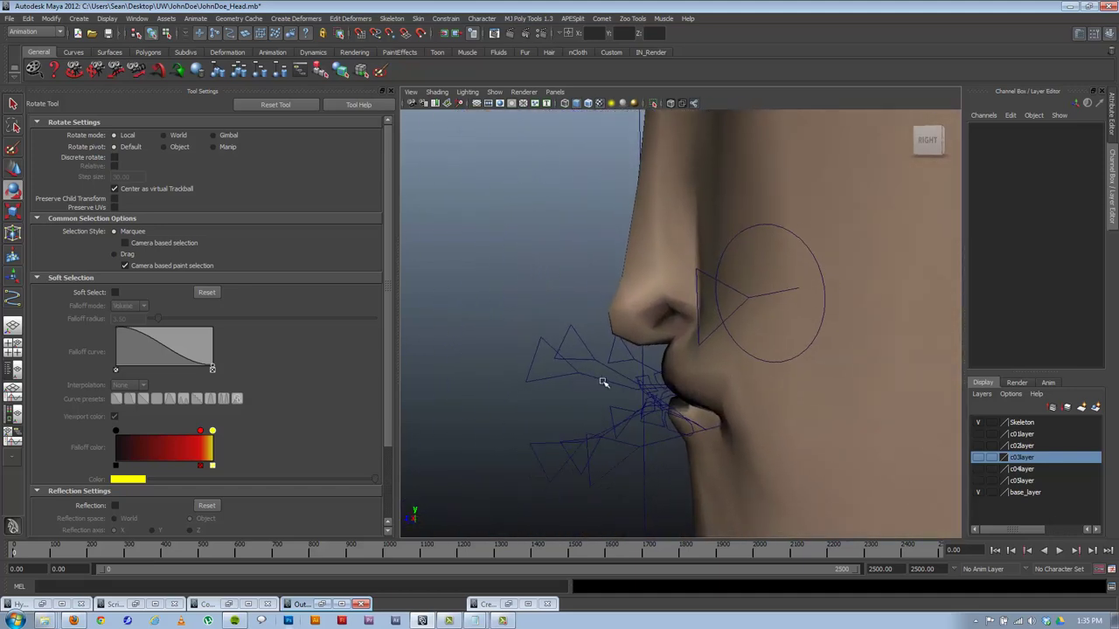
Enter component mode on the left upper lip control, lf_lipUp_CTRL, and select the control points of its arrow
click(599, 378)
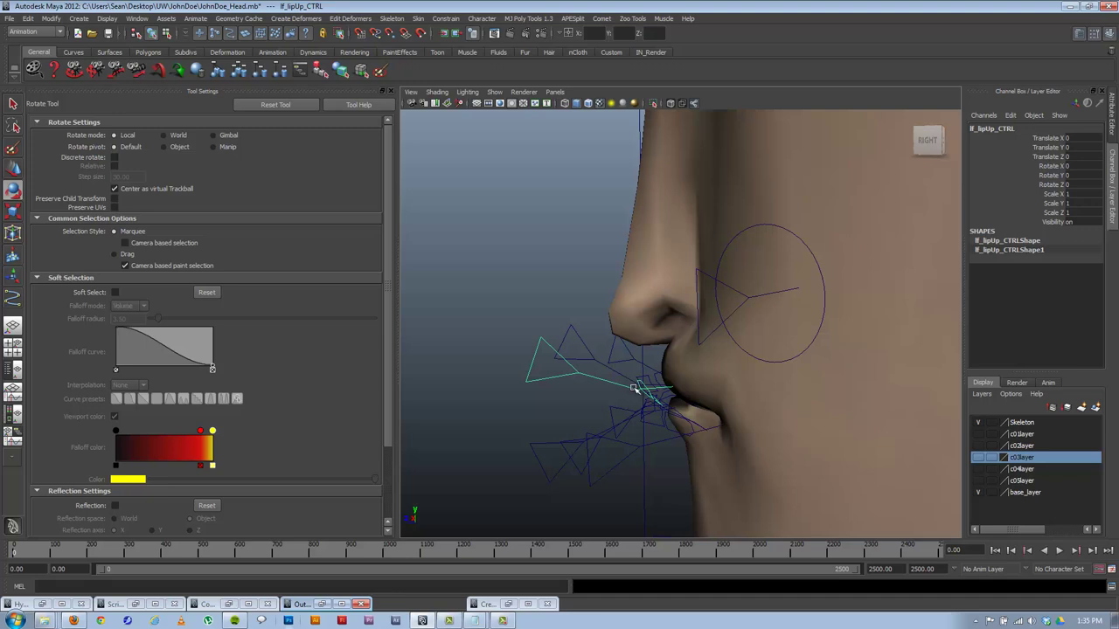
click(167, 34)
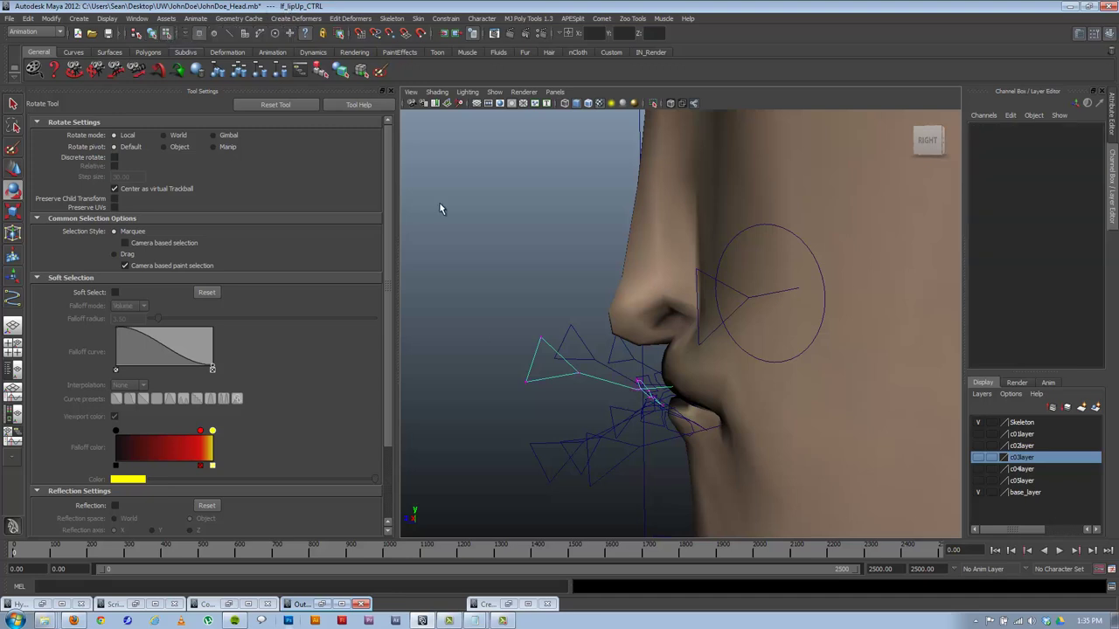
drag(488, 316, 545, 402)
alt+drag(547, 398, 629, 368)
click(615, 367)
shift+click(668, 382)
mouse_move(566, 394)
alt+mouse_down()
mouse_move(582, 383)
mouse_move(579, 394)
alt+mouse_up()
drag(574, 321, 624, 392)
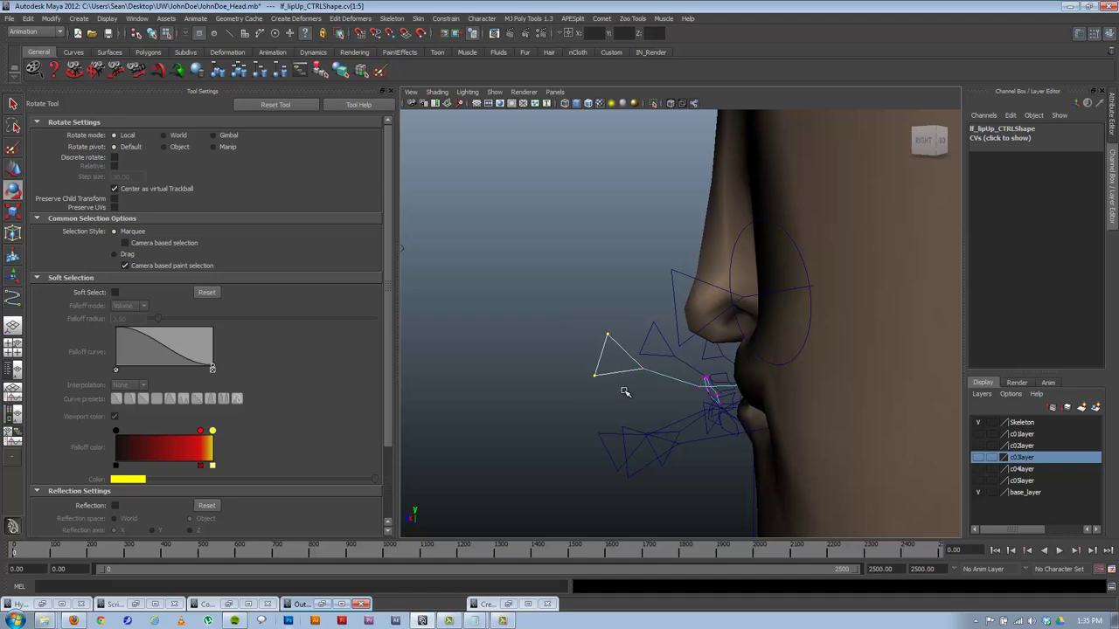
Refine the selection to the arrowhead points of lf_lipUp_CTRL and activate the Rotate tool to check its pivot
key(w)
key(e)
alt+right_drag(683, 378, 752, 378)
alt+drag(751, 378, 739, 374)
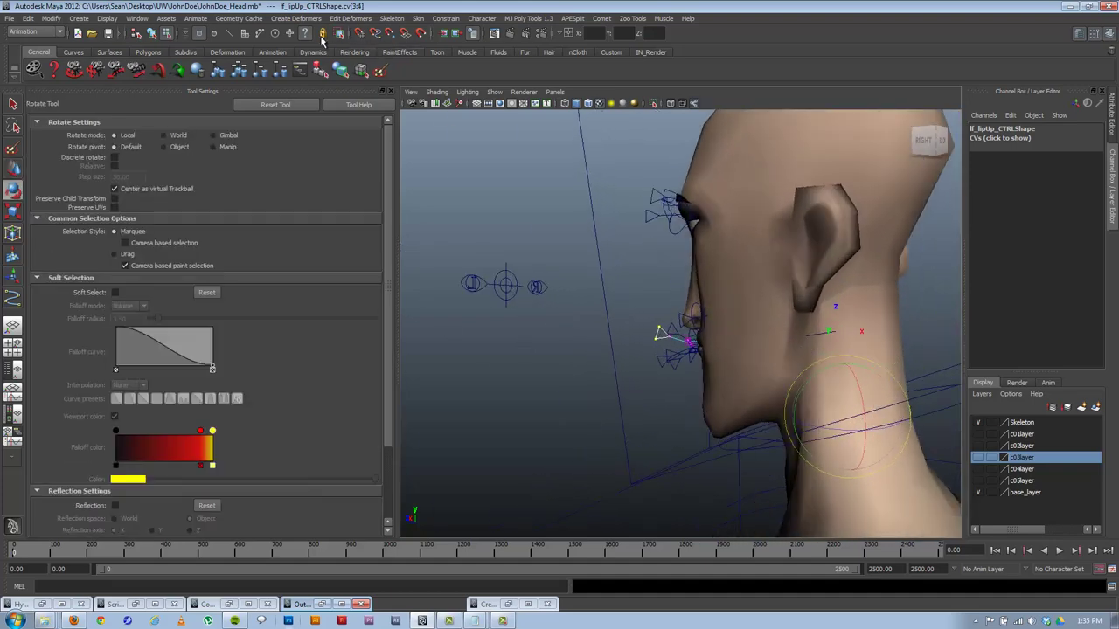
alt+right_drag(616, 262, 844, 428)
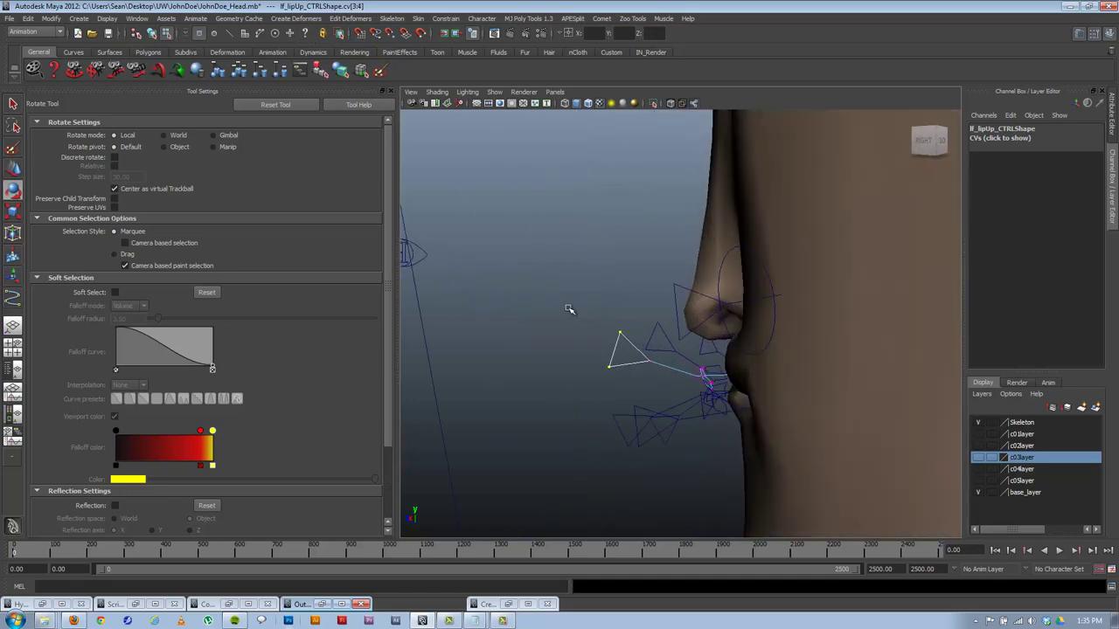
drag(569, 309, 656, 356)
click(647, 376)
alt+right_drag(764, 407, 497, 365)
alt+drag(719, 404, 684, 405)
key(w)
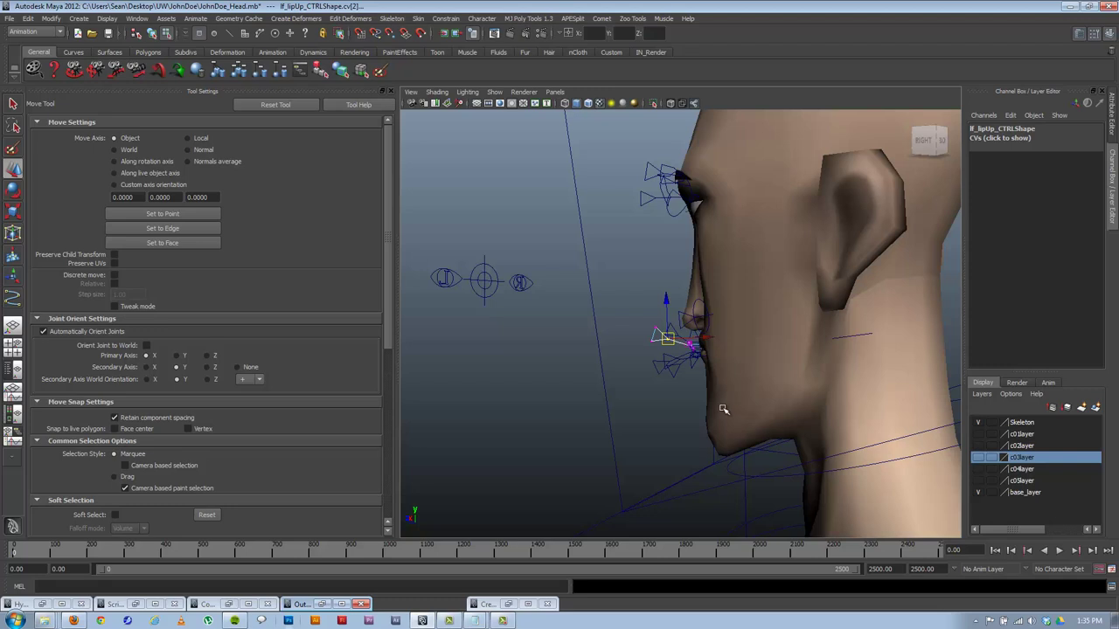
key(e)
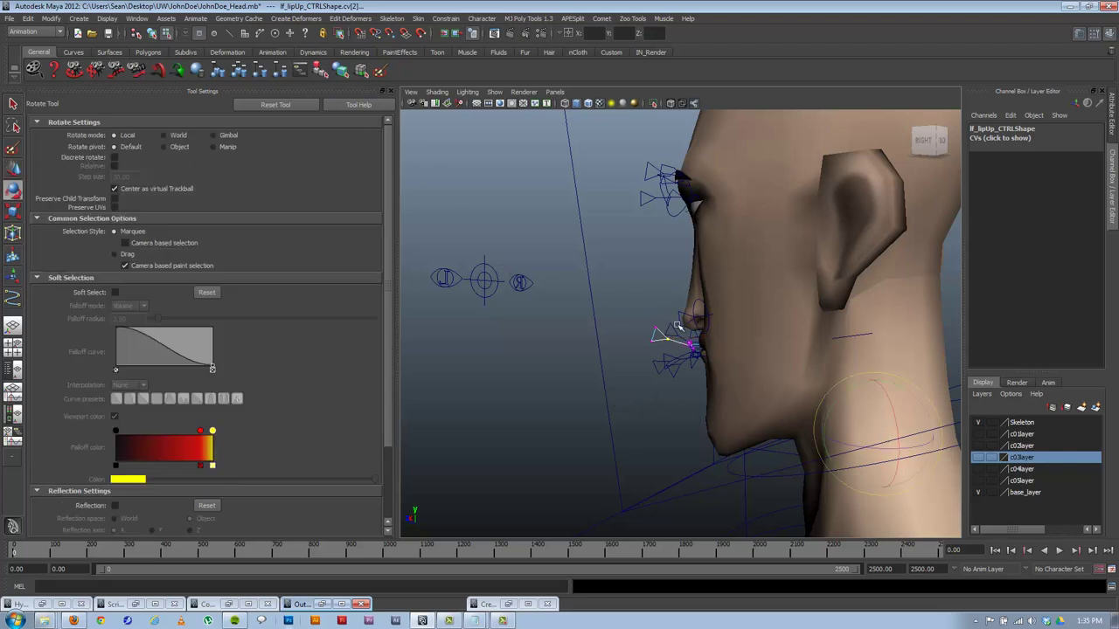
alt+drag(741, 374, 781, 405)
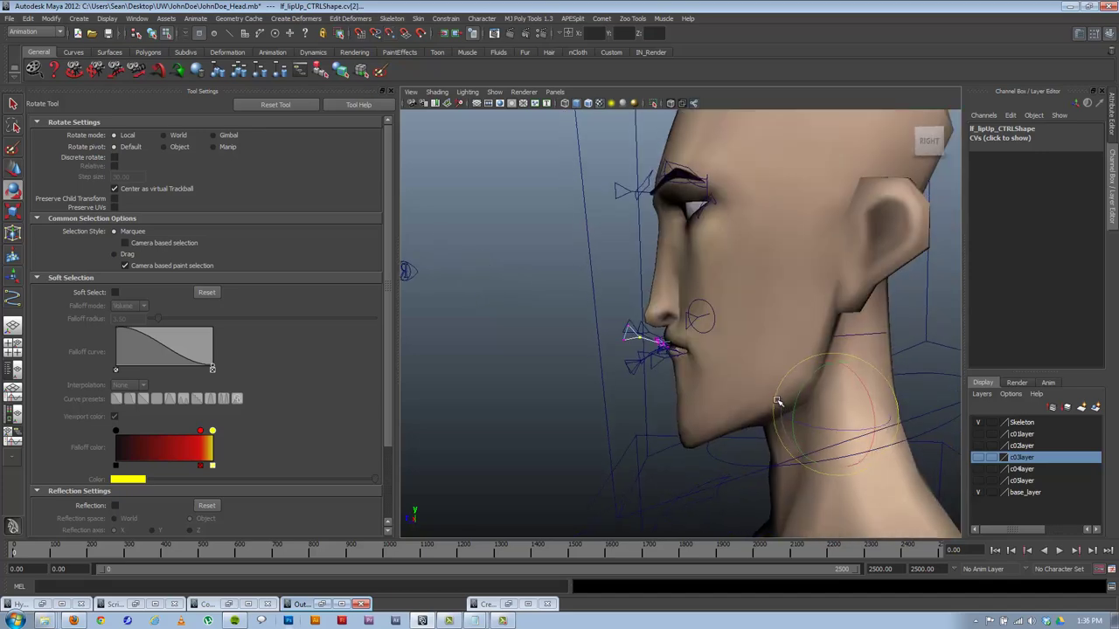
Move the rotation pivot of the selected lf_lipUp_CTRL points to the arrowhead in front of the lips
key(w)
key(Insert)
alt+drag(620, 334, 587, 337)
alt+right_drag(587, 337, 674, 357)
mouse_move(674, 358)
alt+mouse_down()
mouse_move(594, 342)
mouse_move(669, 361)
alt+mouse_up()
alt+drag(498, 354, 530, 345)
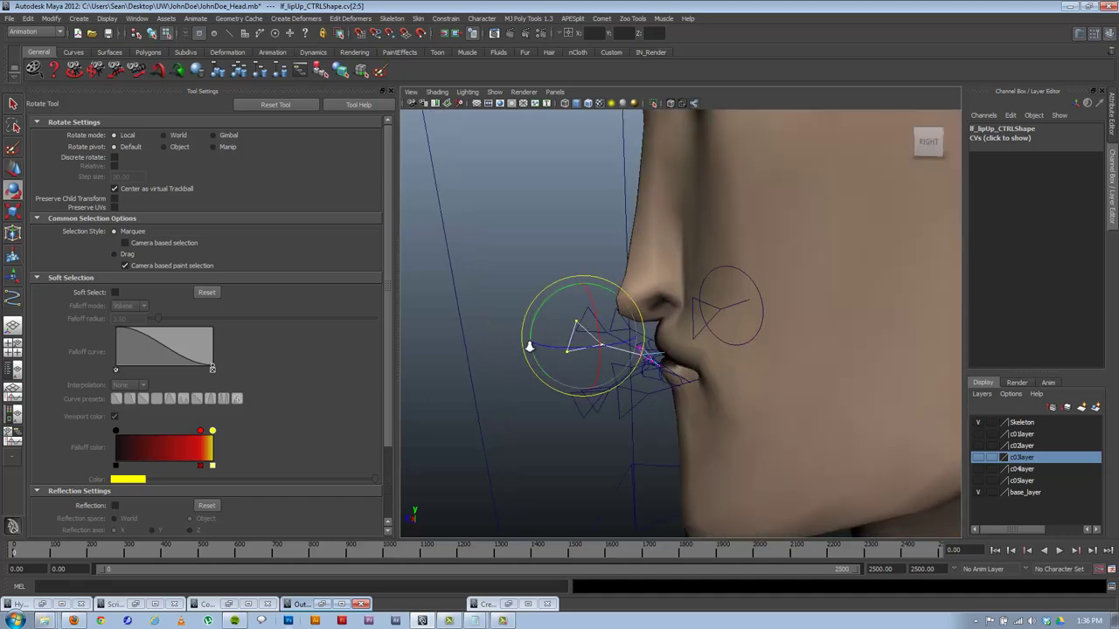
alt+right_drag(530, 345, 692, 393)
Add another control point of the lf_lipUp_CTRL arrow to the selection and snap the rotation pivot to the arrow's base point at the lips
shift+drag(600, 398, 537, 292)
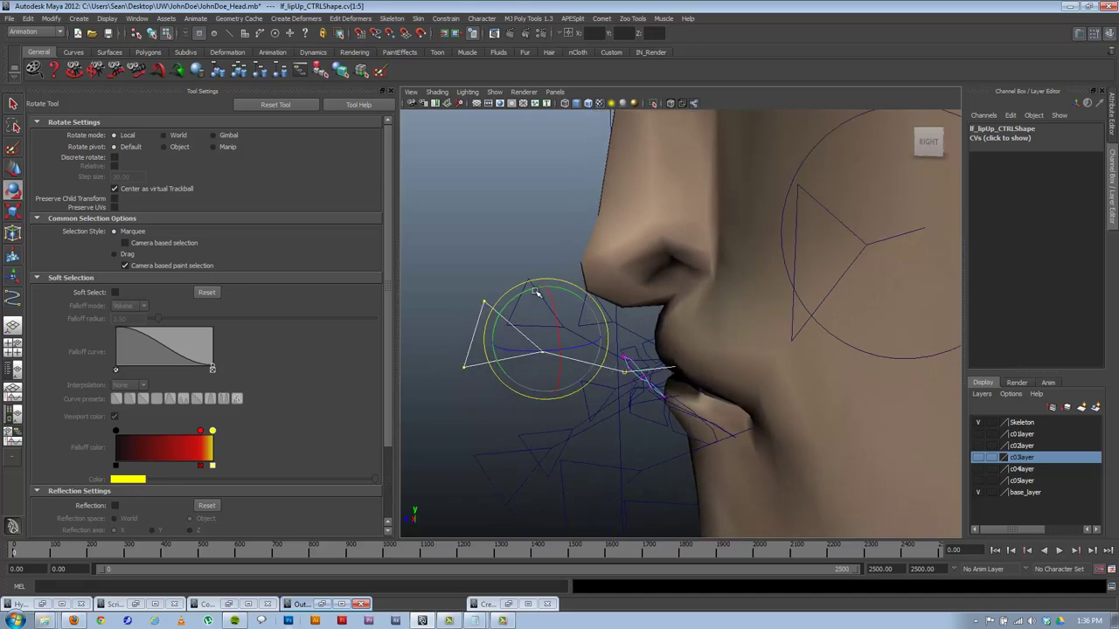
alt+drag(590, 339, 582, 356)
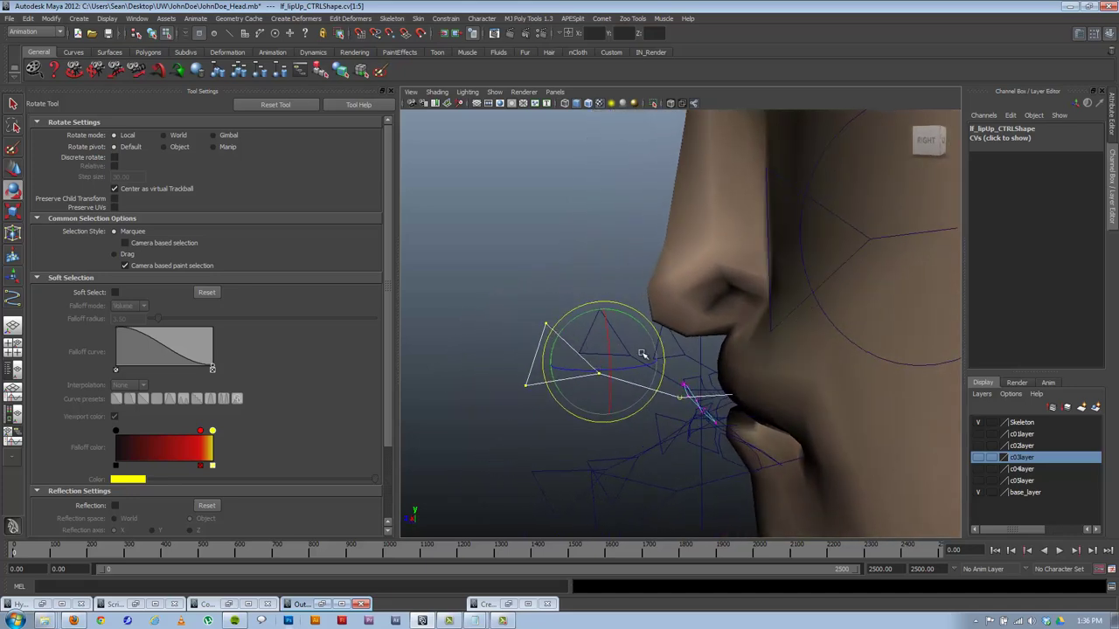
key(Insert)
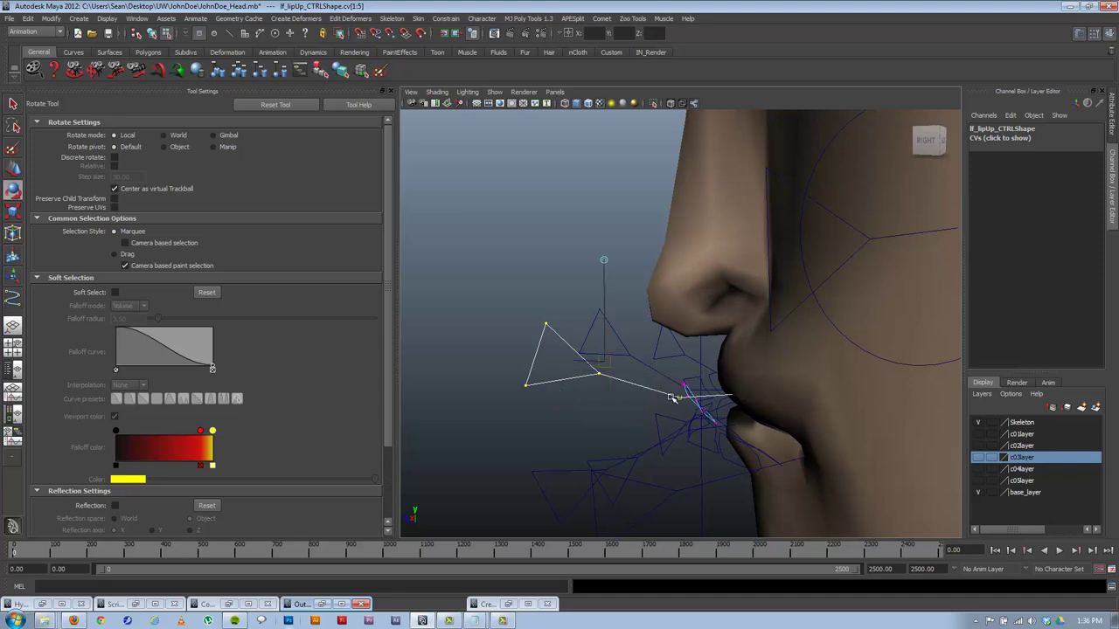
key(v)
middle_drag(659, 387, 672, 399)
key(Insert)
Try rotating the selected lf_lipUp_CTRL arrow points upward about the base pivot, undo the last change, and return to object mode
drag(689, 347, 709, 354)
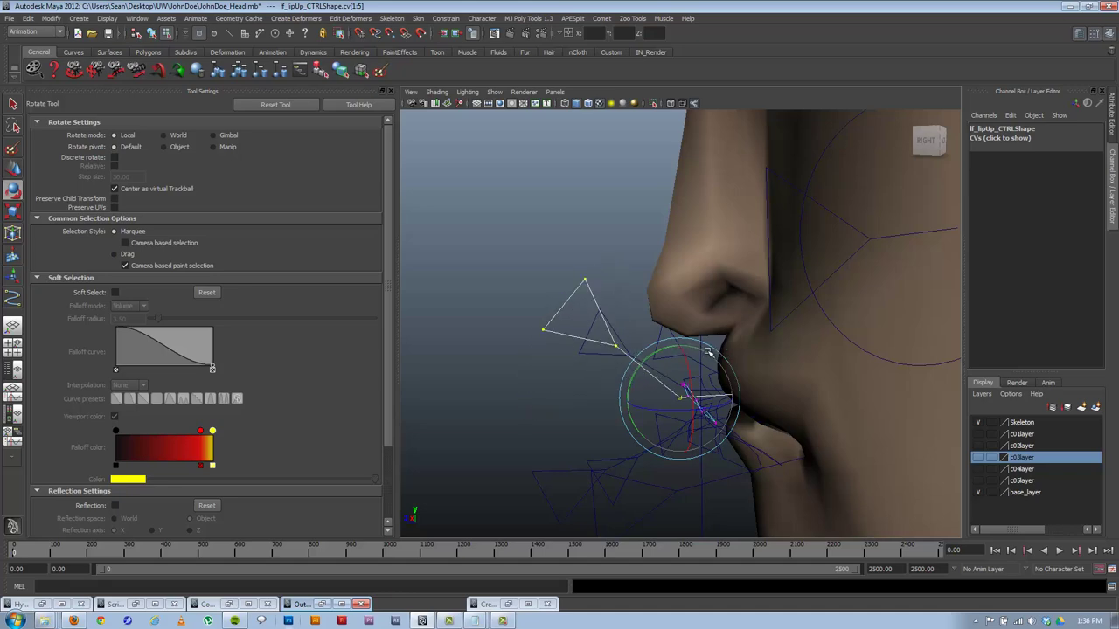
key(ctrl+z)
alt+right_drag(762, 395, 489, 332)
alt+drag(675, 350, 434, 149)
click(153, 32)
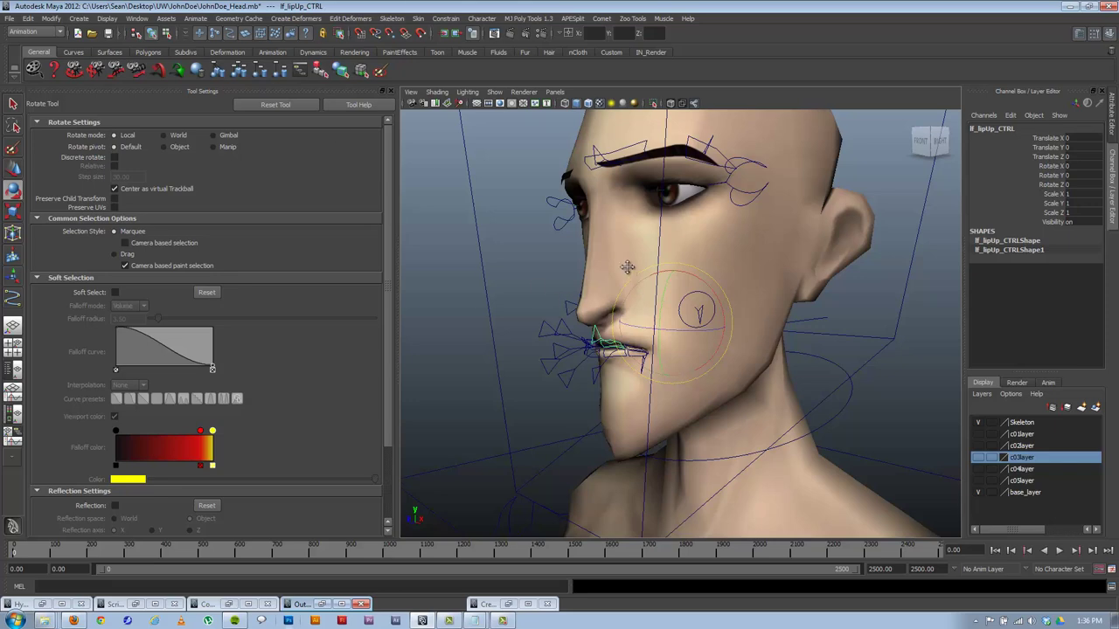
Show joints in the viewport again
alt+middle_drag(627, 268, 609, 304)
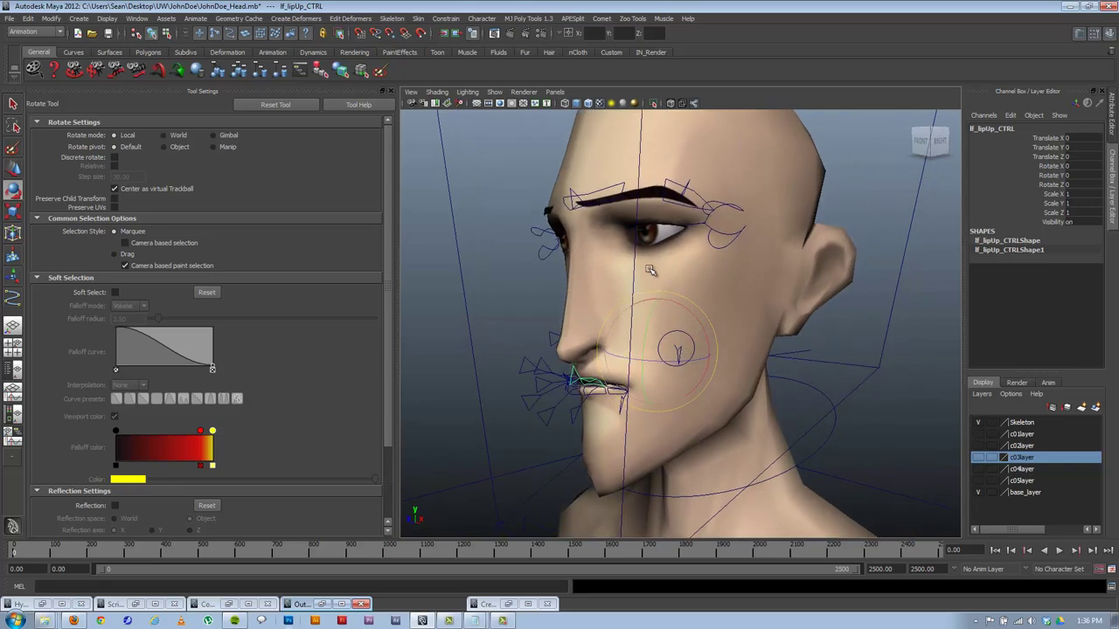
alt+drag(719, 288, 666, 306)
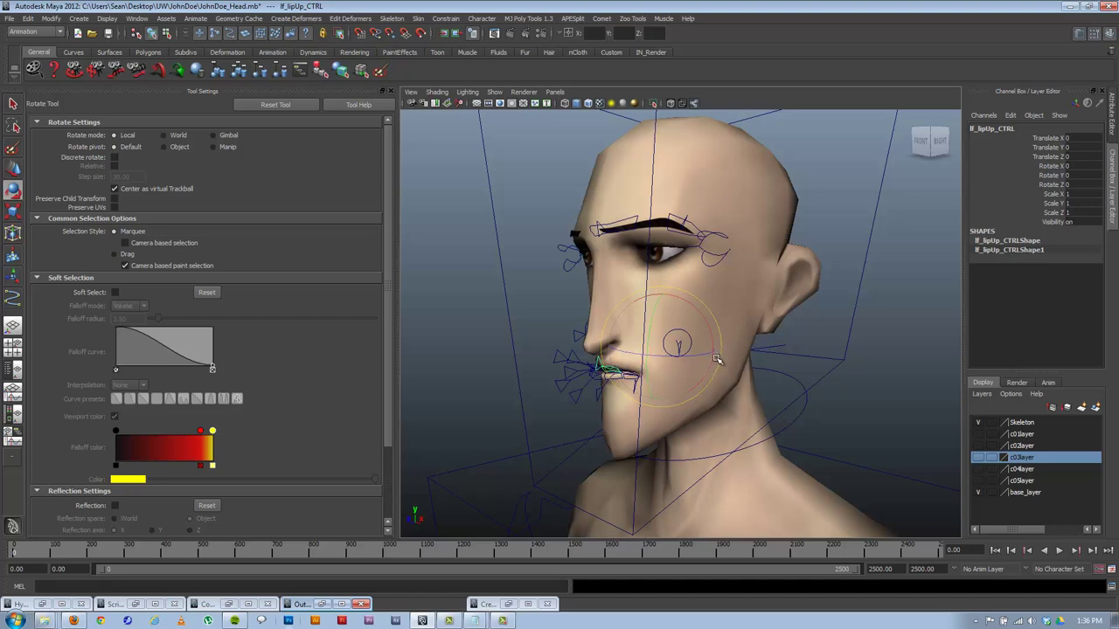
click(494, 92)
click(523, 225)
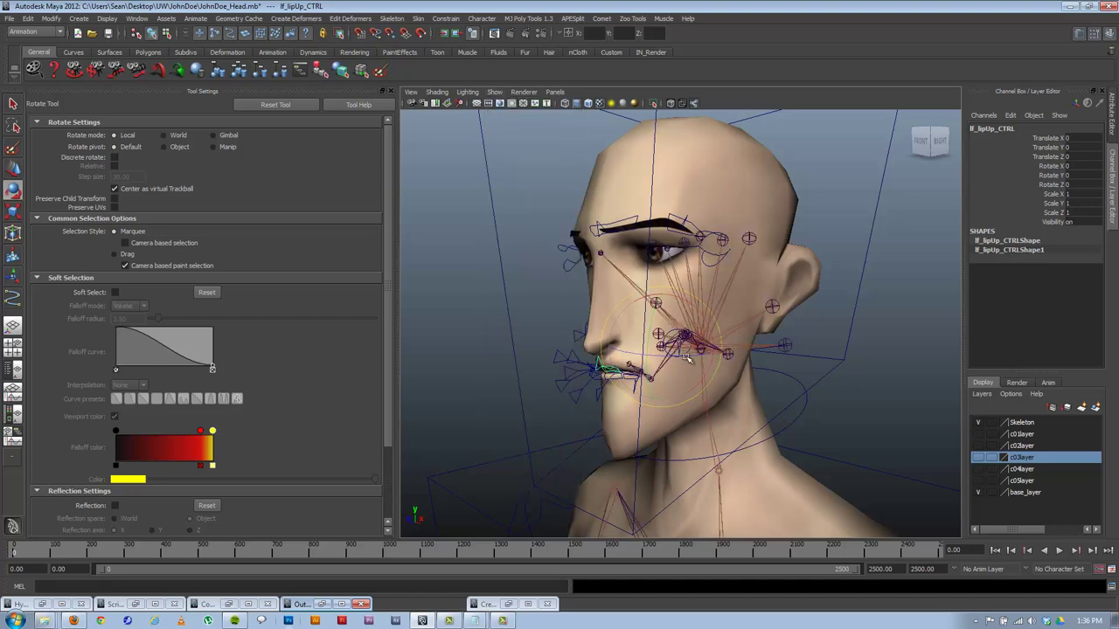
Select cl_head_JNT to highlight its joint hierarchy, clear the selection, and examine the facial joints and controls around the head
click(719, 306)
alt+drag(709, 297, 650, 296)
alt+middle_drag(717, 219, 692, 280)
alt+right_drag(777, 283, 600, 270)
alt+drag(599, 270, 665, 357)
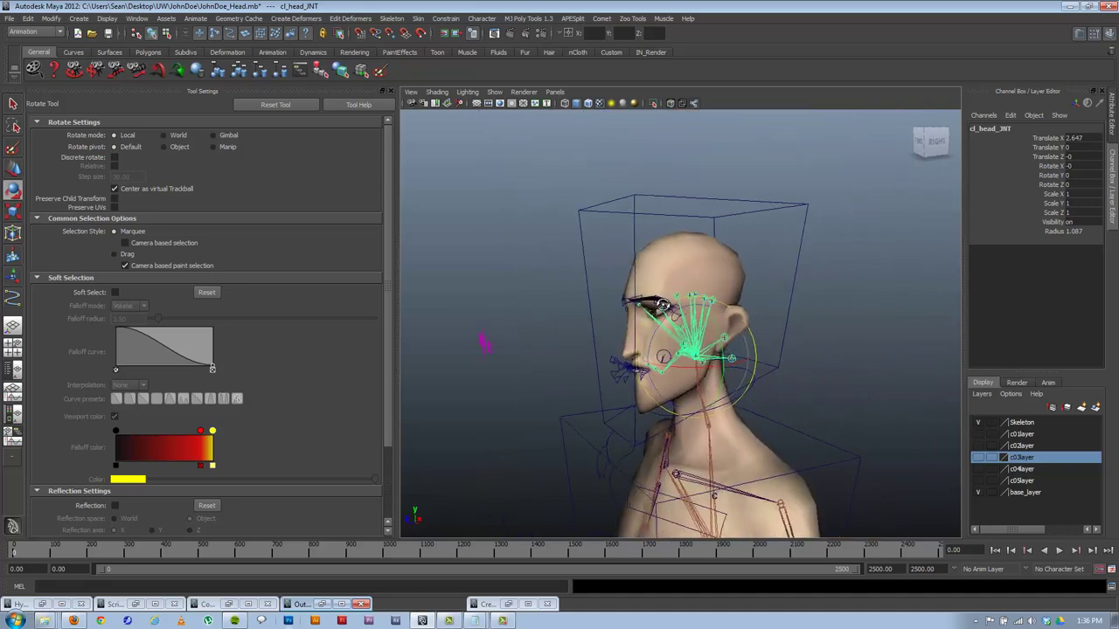
alt+right_drag(664, 357, 747, 329)
alt+drag(748, 329, 891, 354)
click(867, 352)
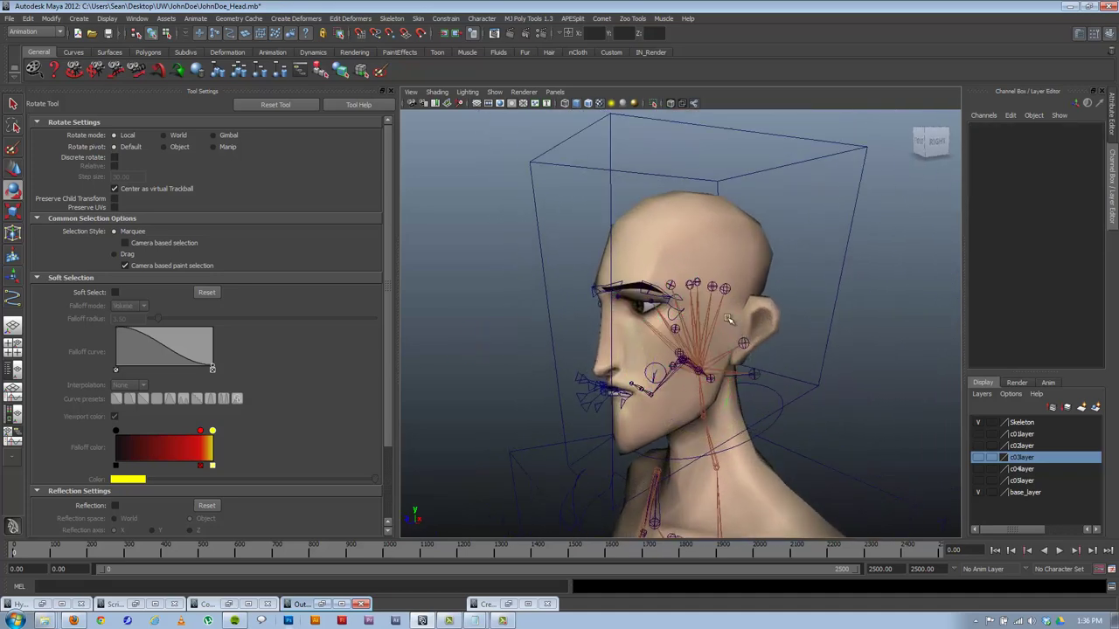
mouse_move(709, 330)
alt+mouse_down()
mouse_move(770, 320)
mouse_move(708, 328)
mouse_move(693, 304)
mouse_move(690, 321)
alt+mouse_up()
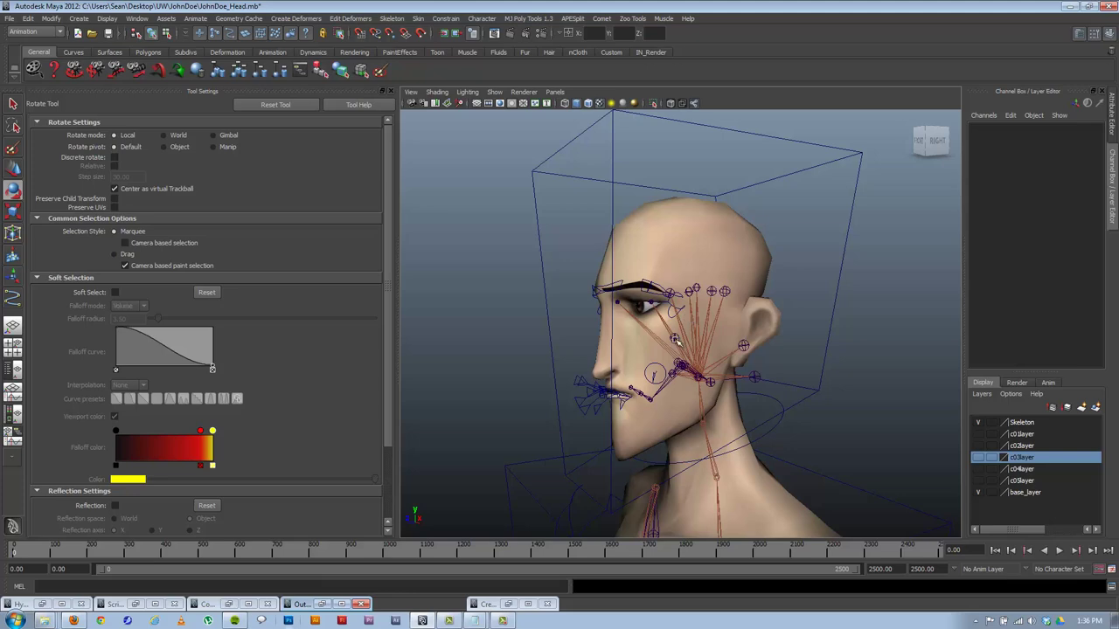
alt+drag(654, 371, 664, 323)
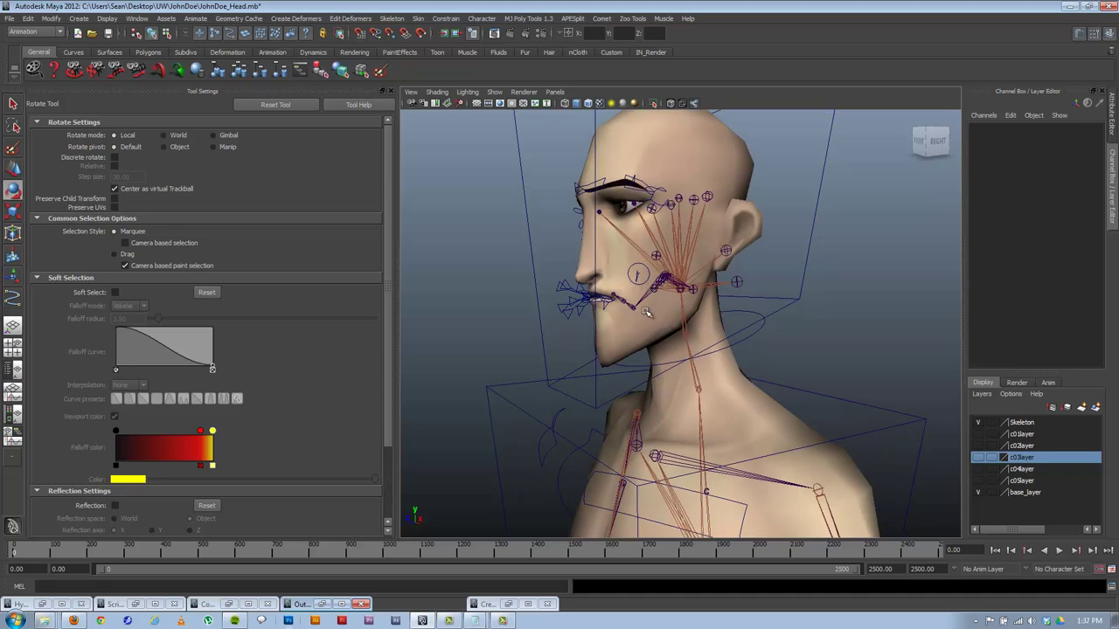
alt+right_drag(743, 317, 619, 319)
alt+drag(619, 319, 670, 315)
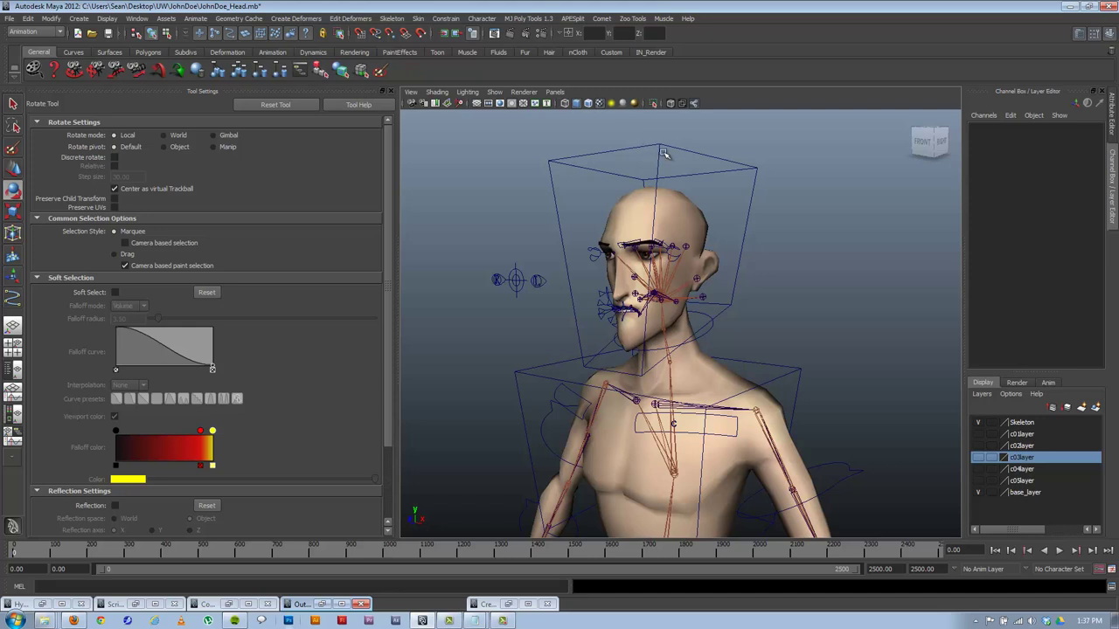
Select cl_head_CTRL and cl_eyeTarget_CTRL in turn to inspect what they drive, and clear the selection
click(672, 179)
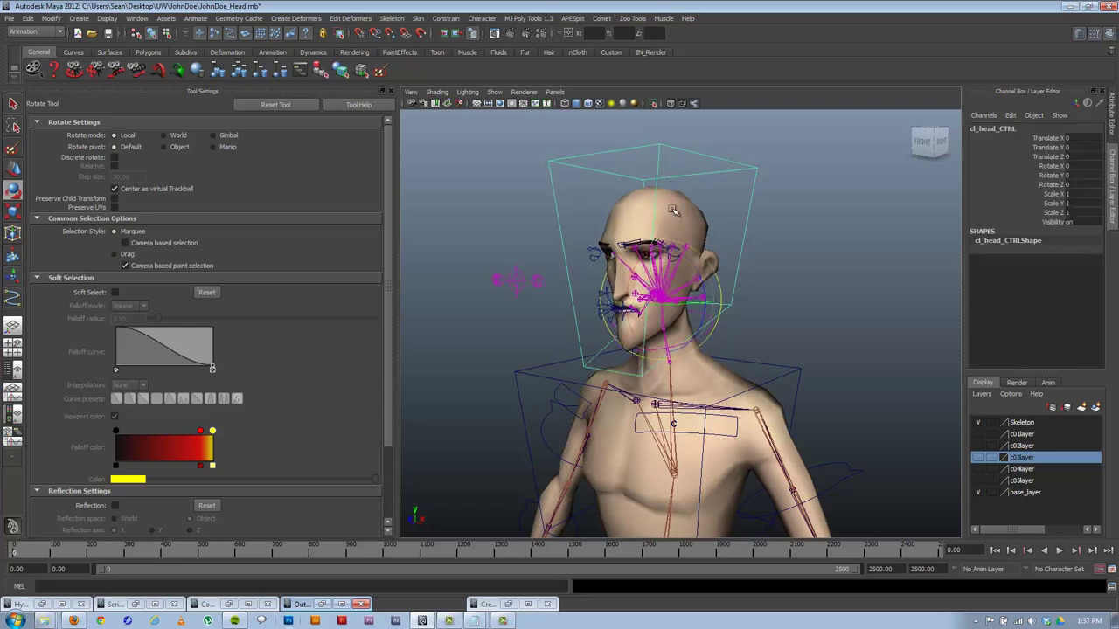
click(516, 277)
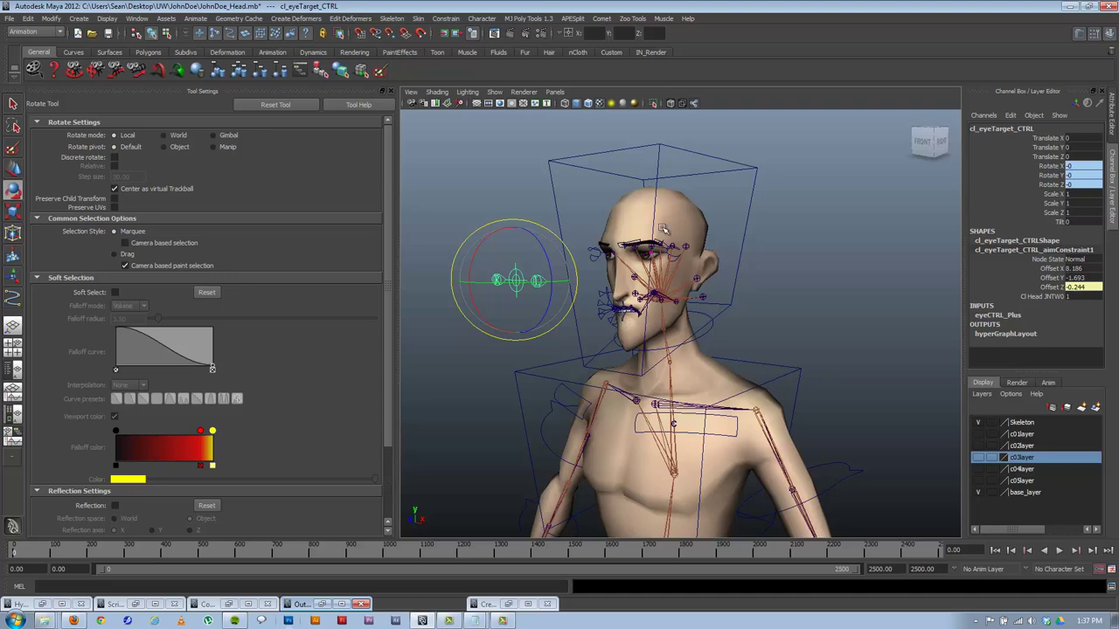
alt+right_drag(585, 284, 694, 292)
mouse_move(694, 292)
alt+mouse_down()
mouse_move(619, 289)
mouse_move(752, 290)
mouse_move(688, 293)
alt+mouse_up()
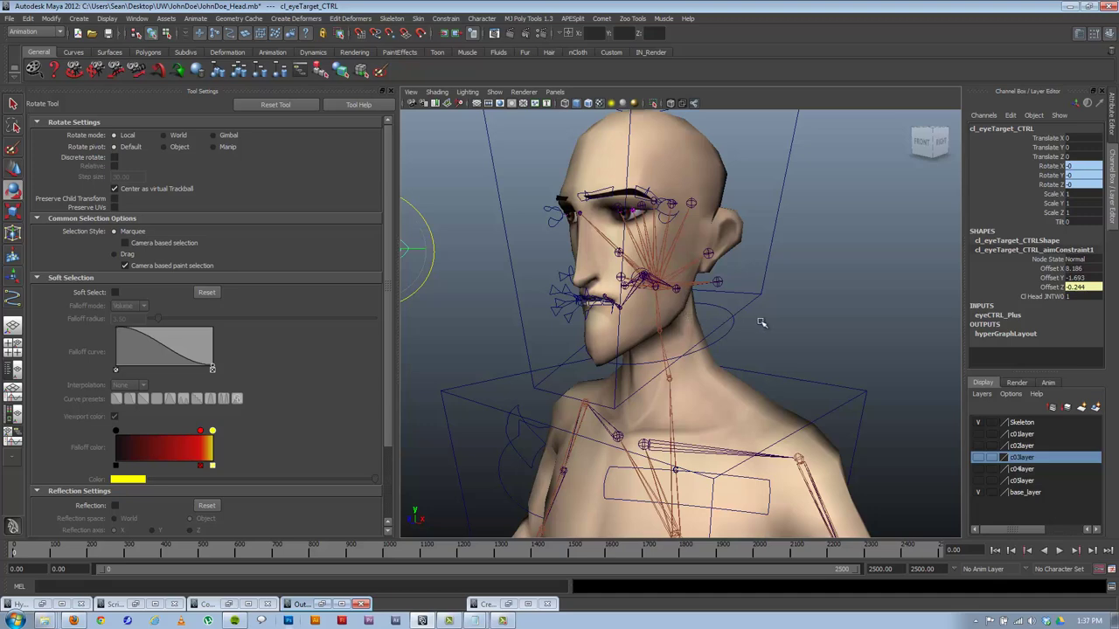
alt+right_drag(761, 322, 636, 315)
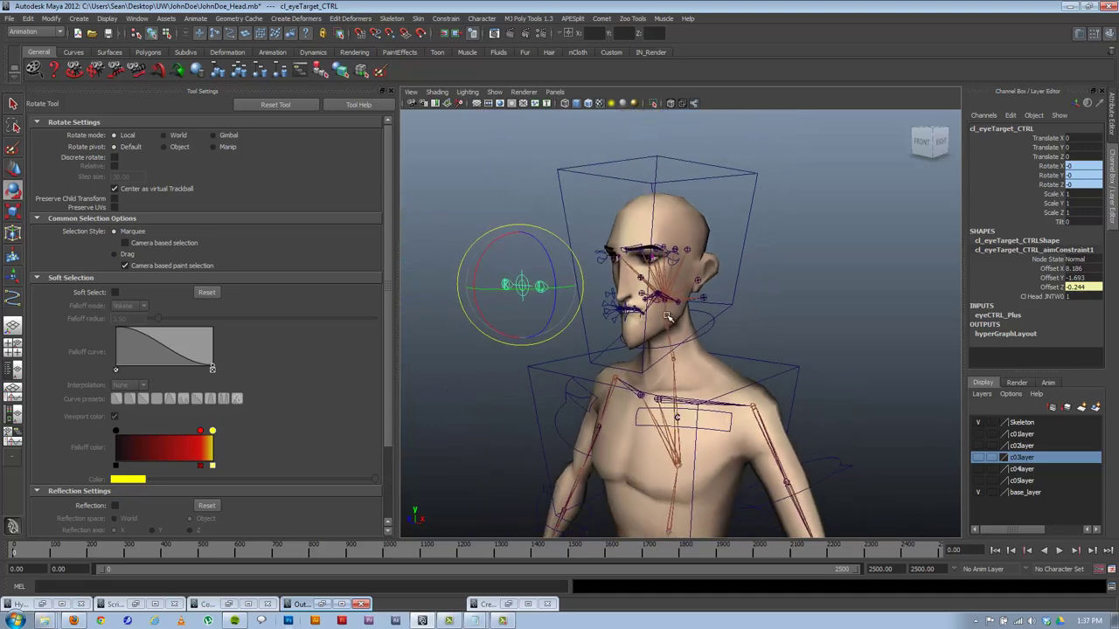
mouse_move(613, 315)
alt+mouse_down()
mouse_move(636, 316)
mouse_move(627, 317)
alt+mouse_up()
click(761, 315)
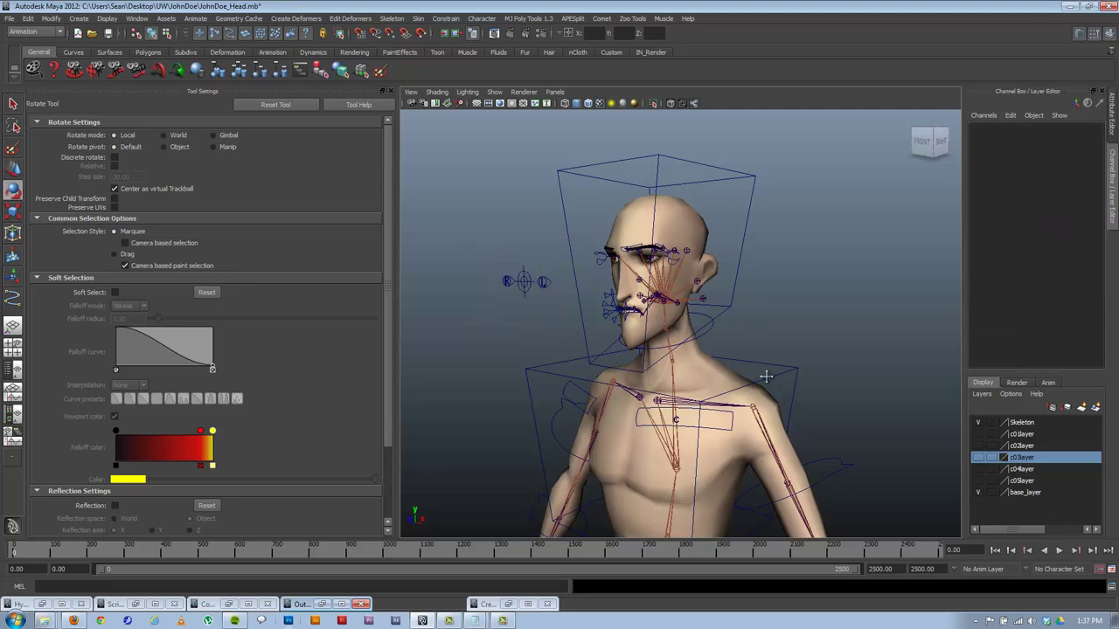
alt+middle_drag(766, 376, 802, 363)
alt+middle_drag(697, 148, 709, 231)
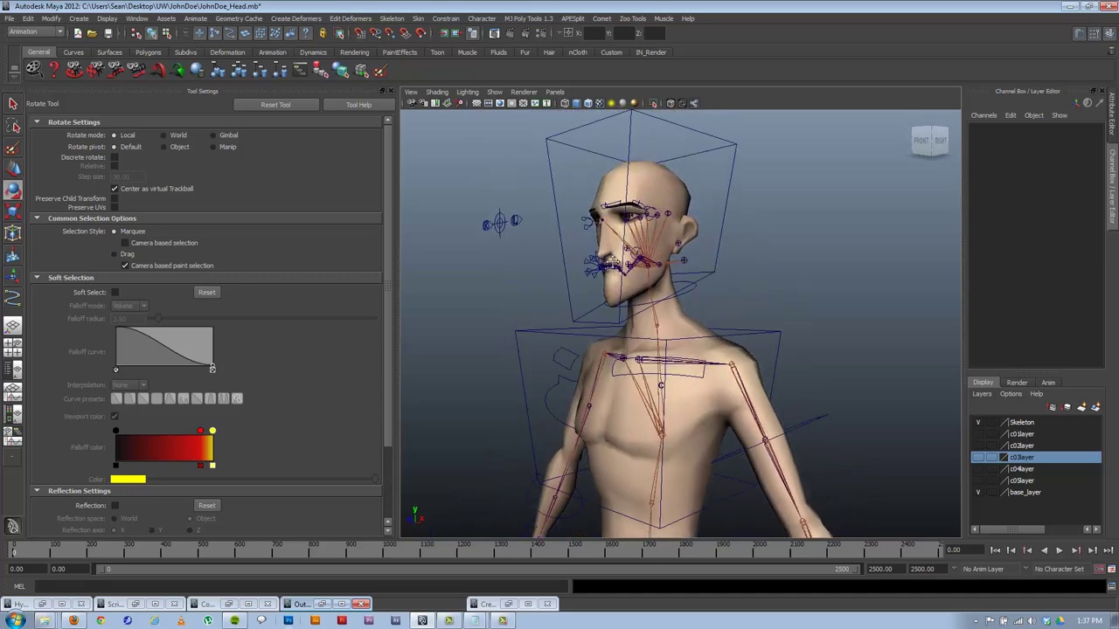